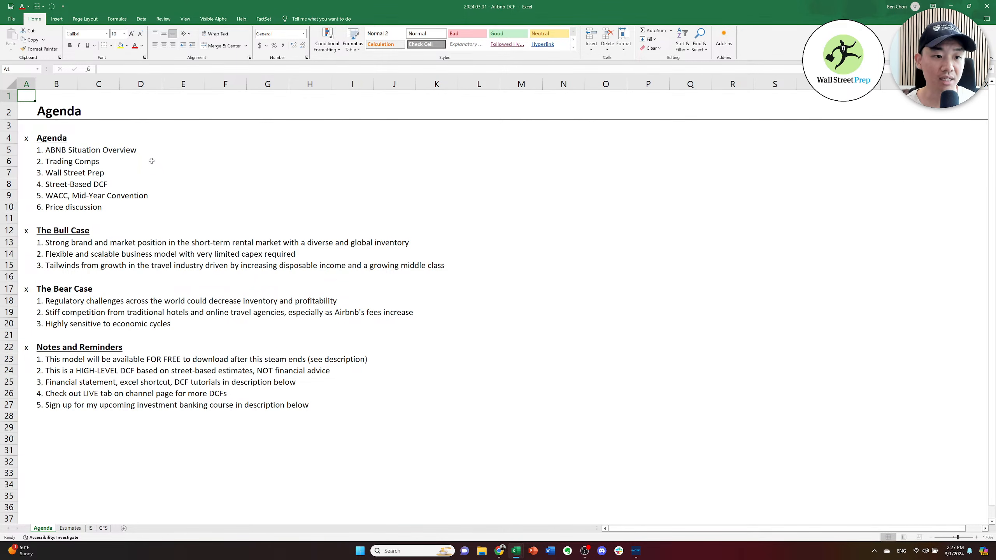
Go through the six Agenda items, from ABNB Situation Overview down to Price discussion.
key(Down)
key(Down)
key(Down)
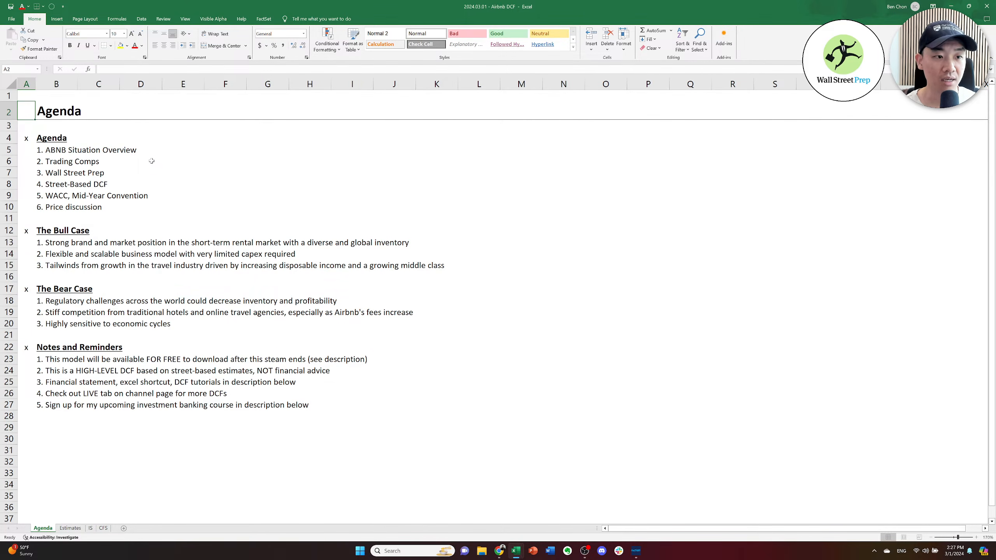
key(Right)
key(Left)
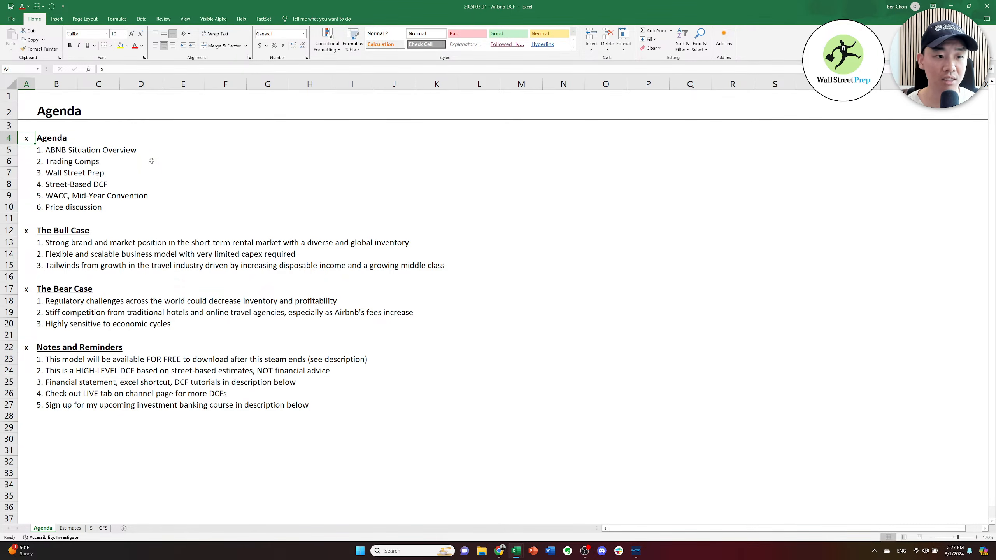
key(Right)
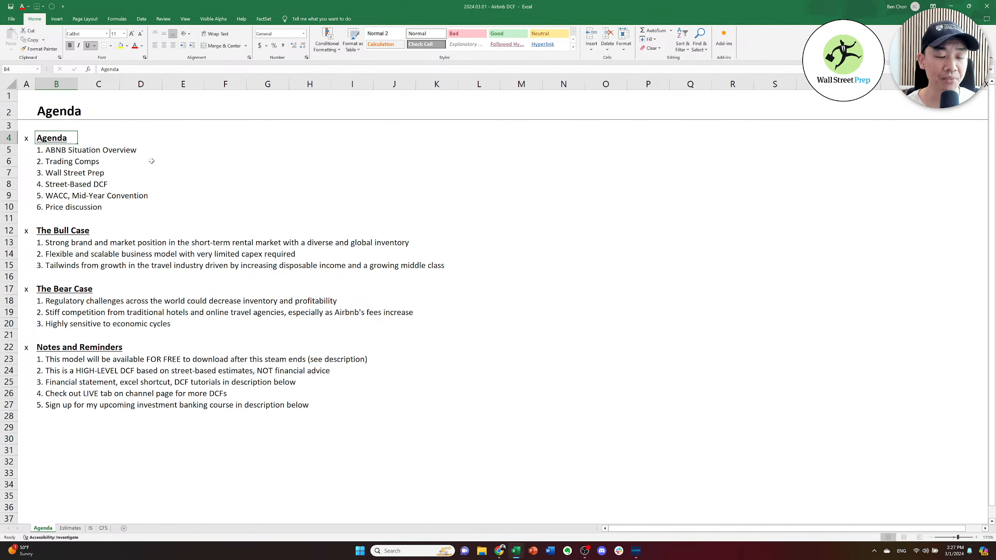
key(Down)
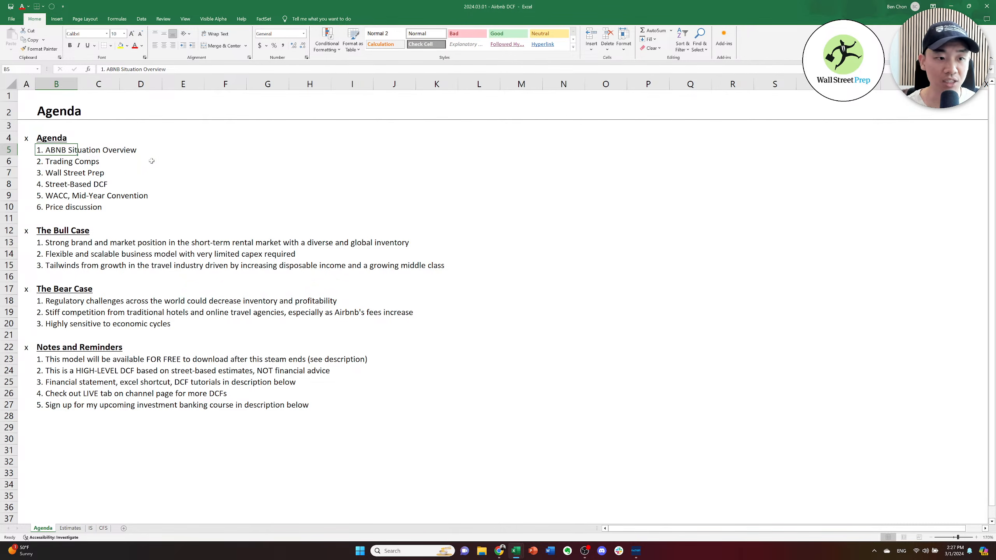
key(Down)
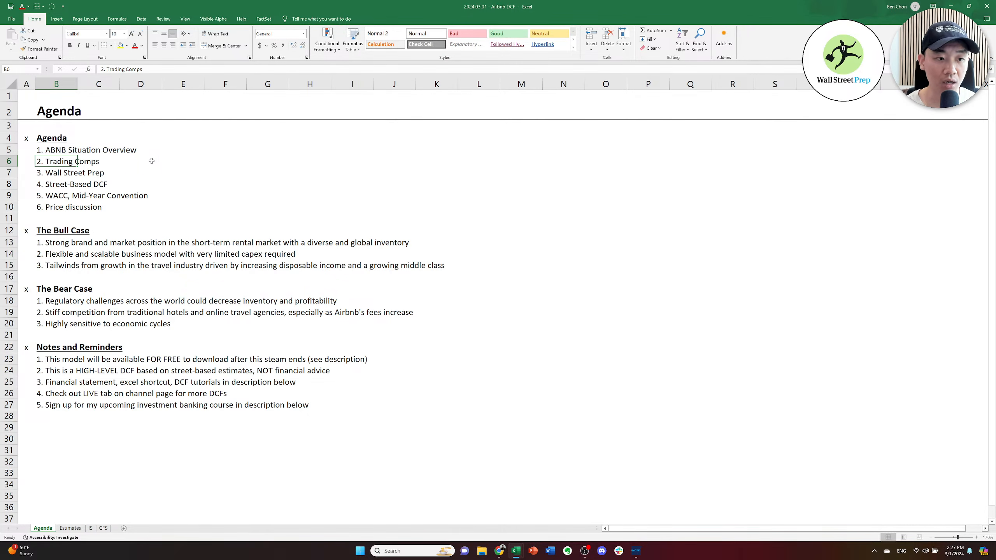
key(Down)
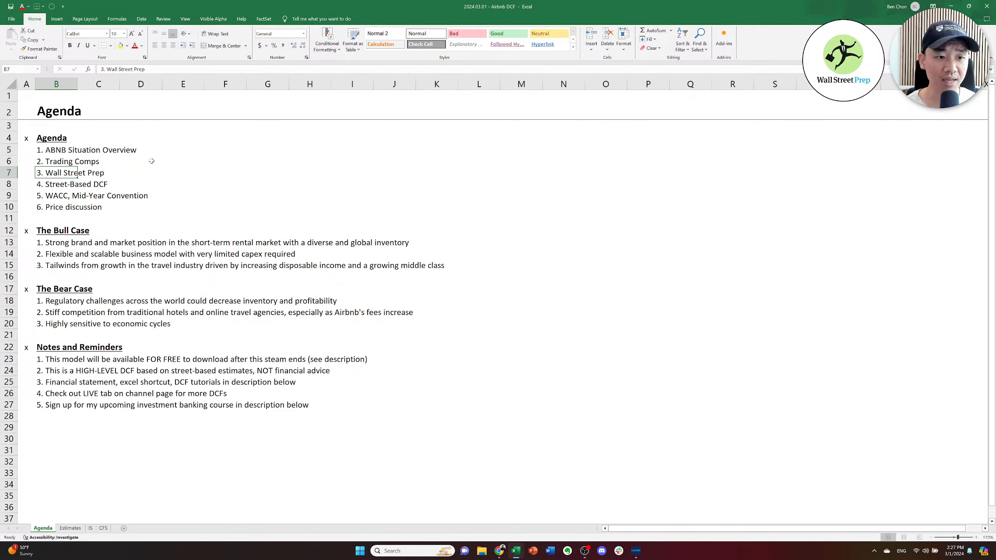
key(Down)
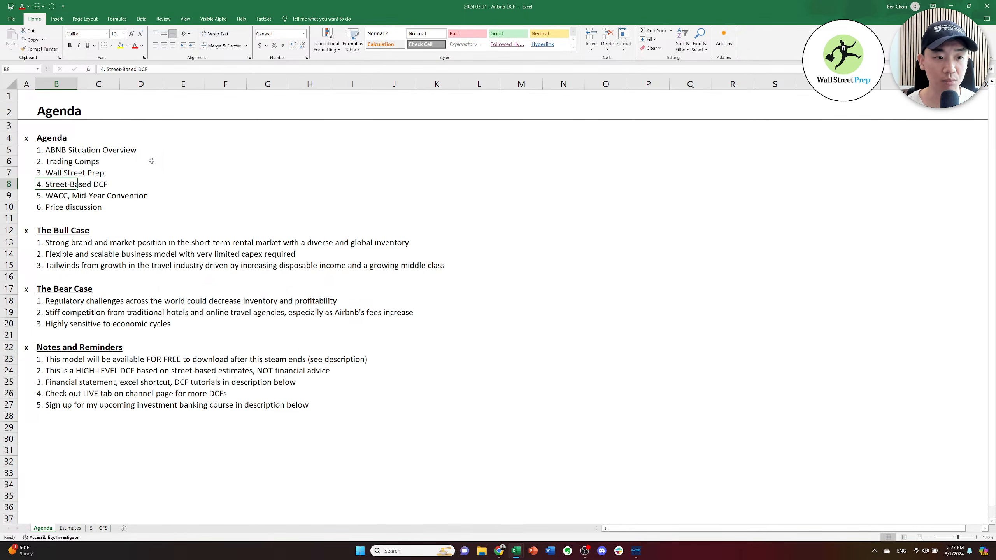
key(Down)
key(Up)
key(Down)
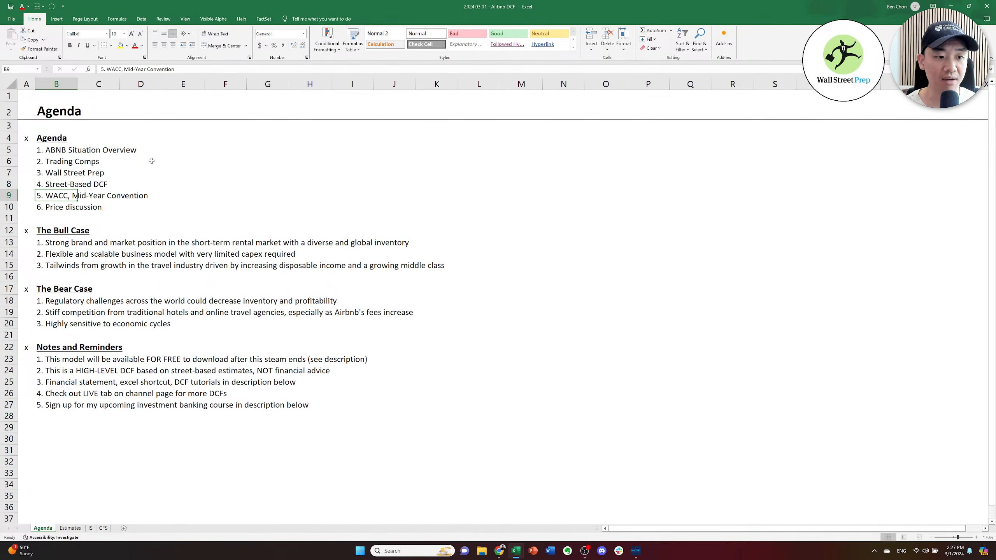
key(Down)
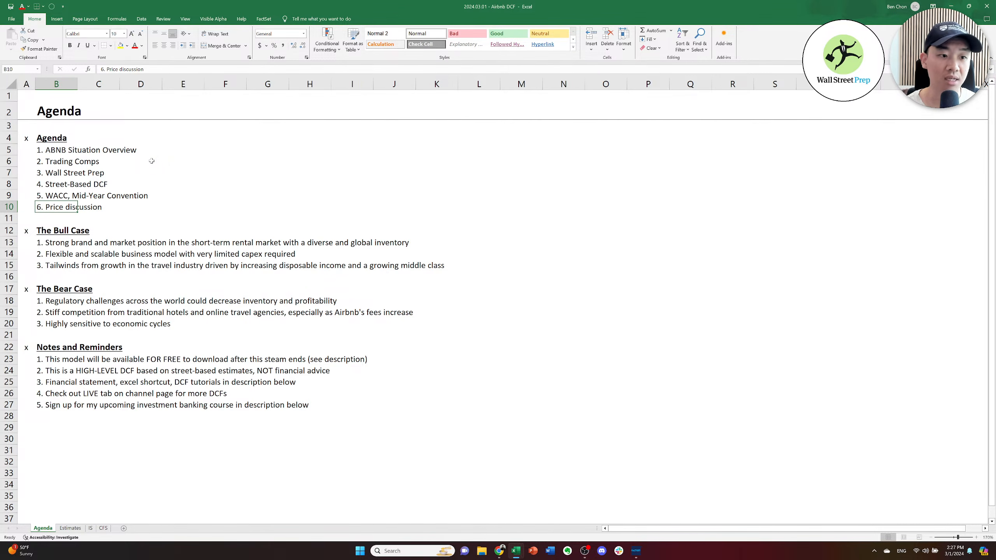
Switch to Chrome and bring up the Google results for Airbnb stock to examine its price chart and company summary.
key(Left)
key(ctrl+Up)
key(alt+Tab)
key(alt+Tab)
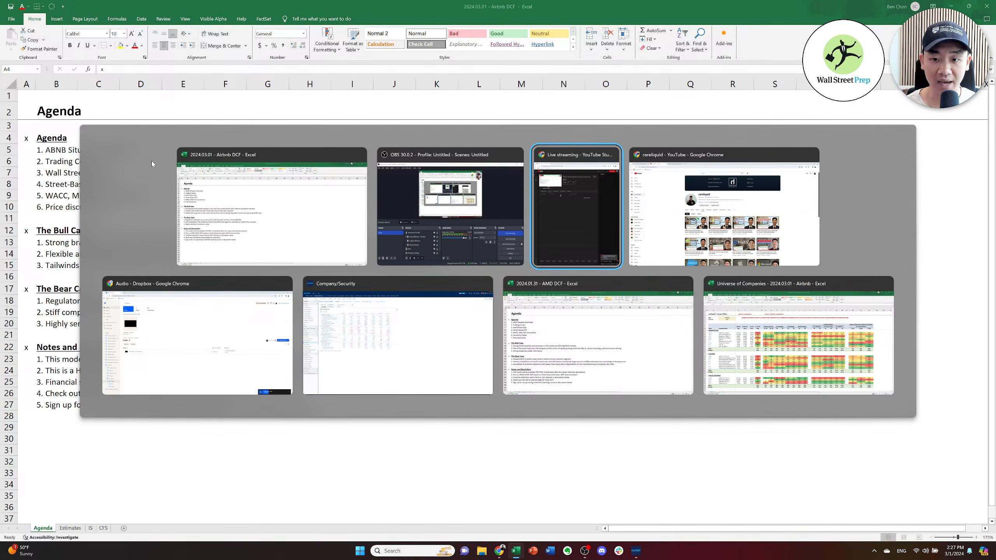
key(alt+Tab)
key(alt+Tab)
key(alt+shift+Tab)
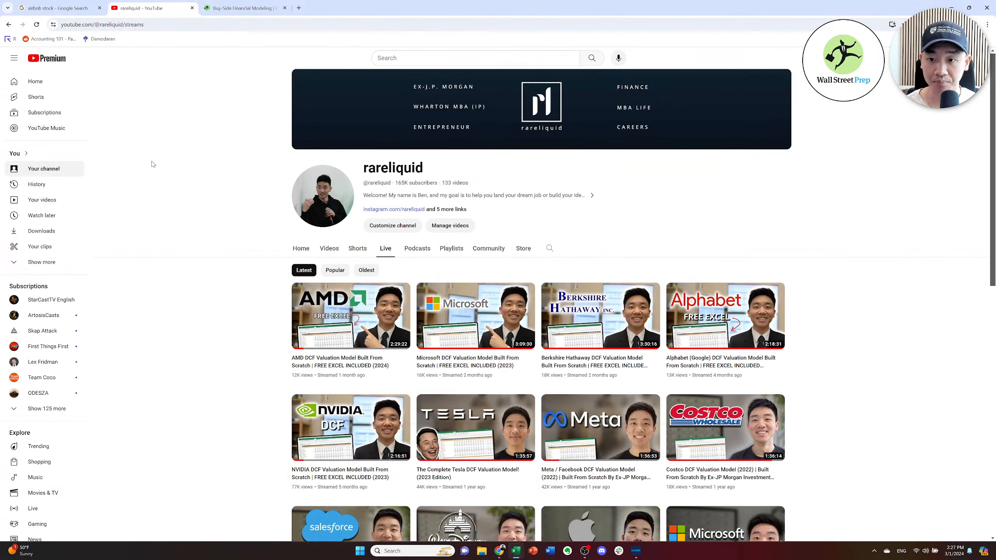
key(ctrl+Tab)
key(ctrl+Tab)
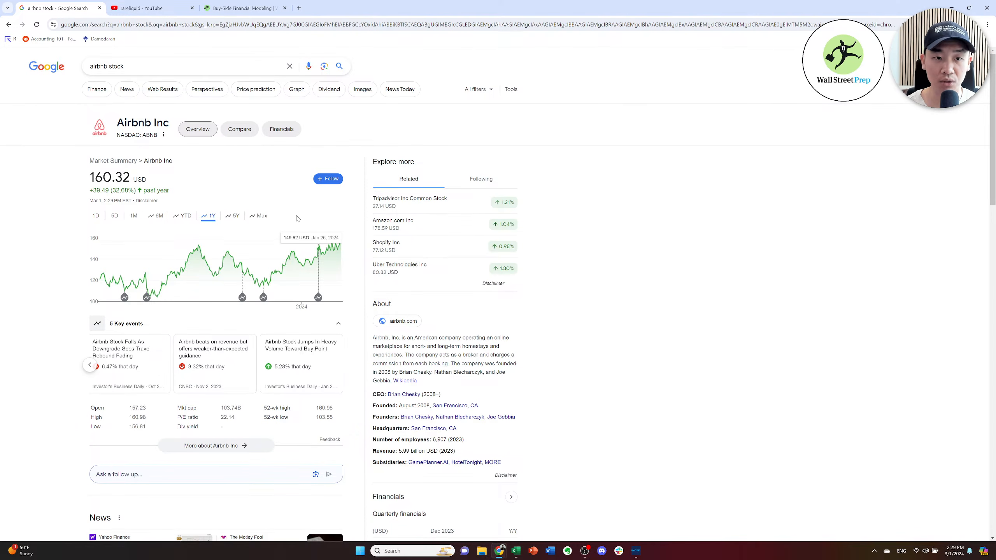
Return to the Airbnb DCF workbook in Excel and review the Bull Case and Bear Case sections.
key(alt+Tab)
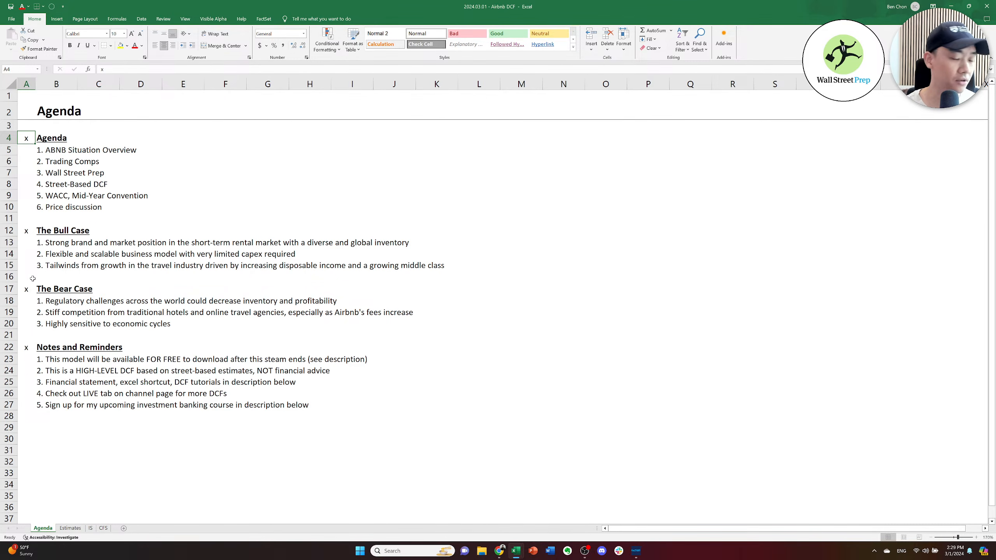
click(27, 230)
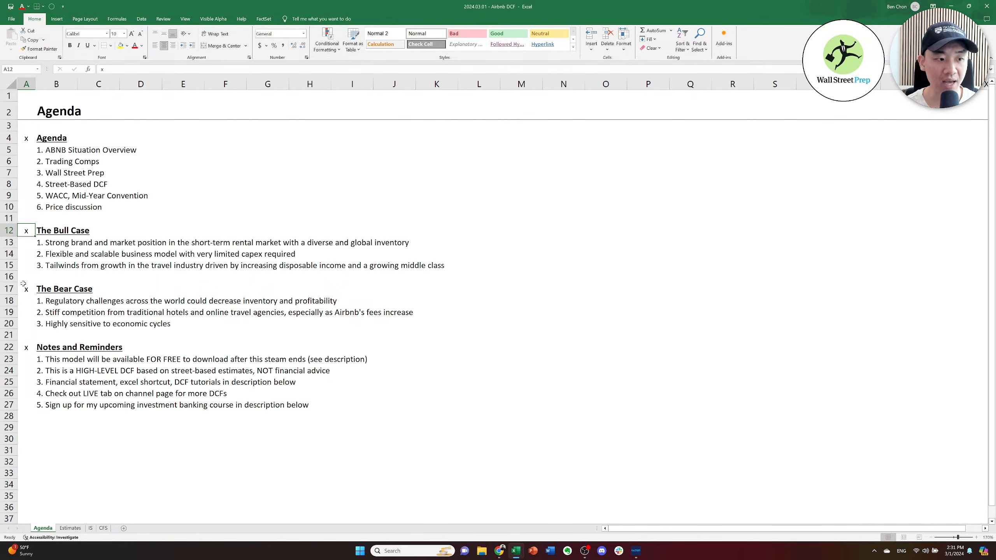
key(Down)
key(Down)
key(Down)
key(Down)
key(Down)
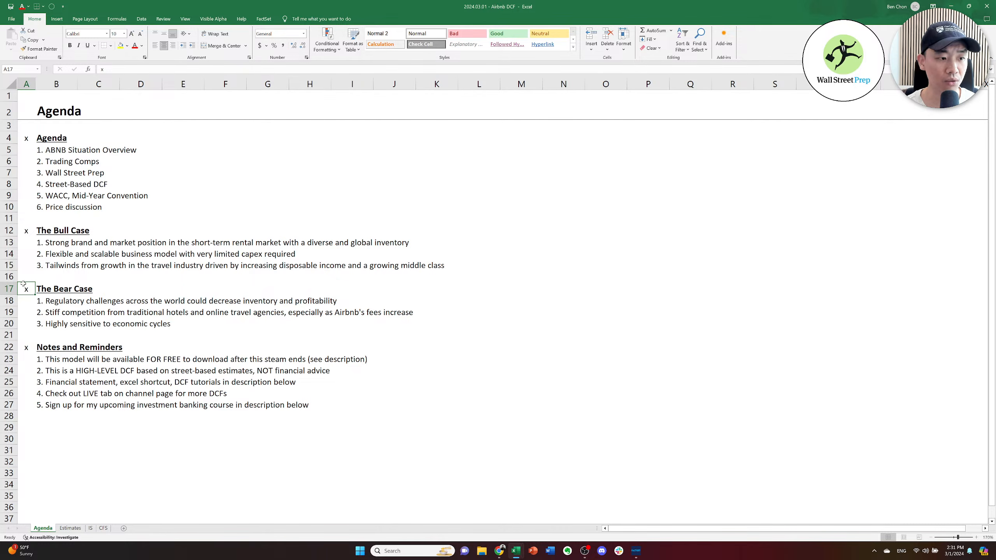
key(Right)
key(Down)
key(Up)
key(Left)
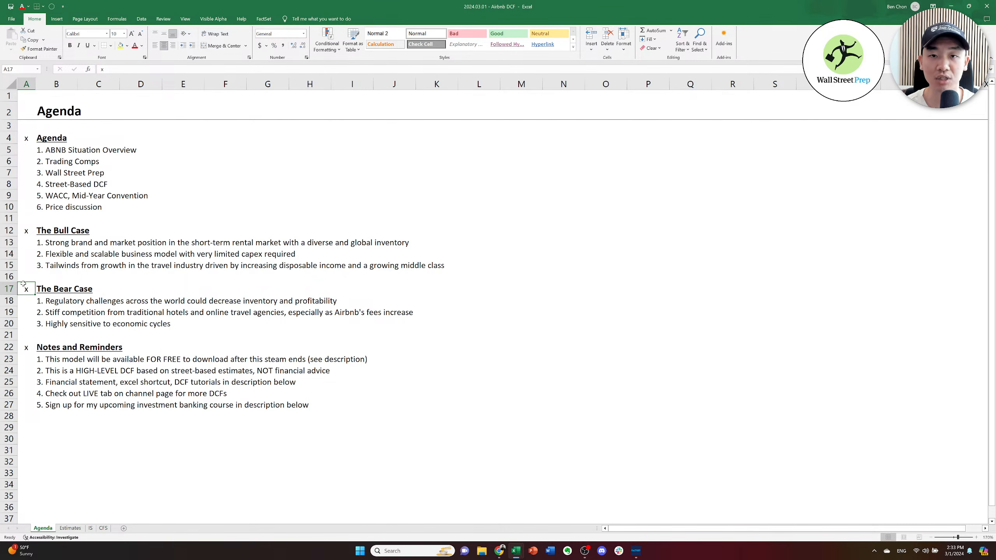
Go through the Notes and Reminders section down to the reminder about the channel's LIVE tab.
key(ctrl+Down)
key(ctrl+Up)
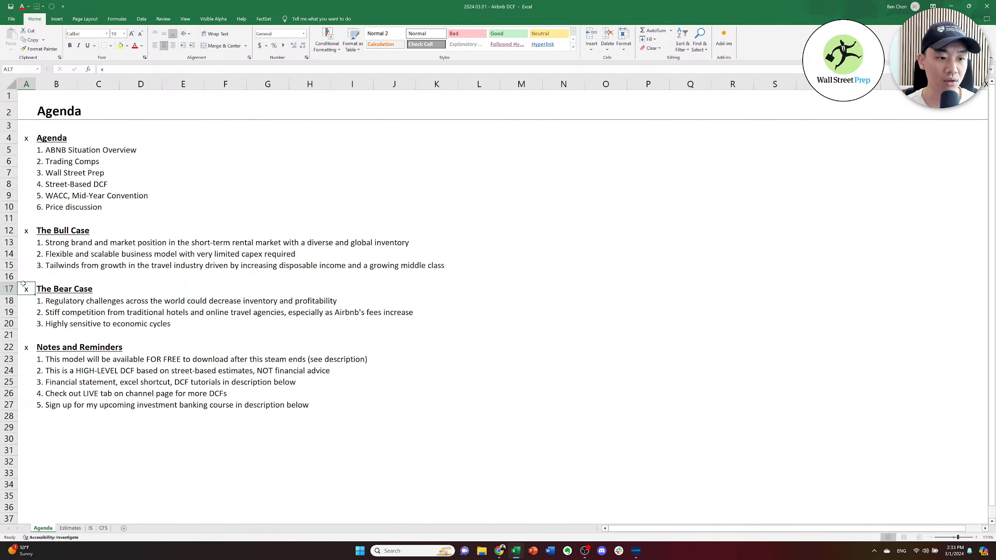
key(ctrl+Up)
key(ctrl+Down)
key(ctrl+Down)
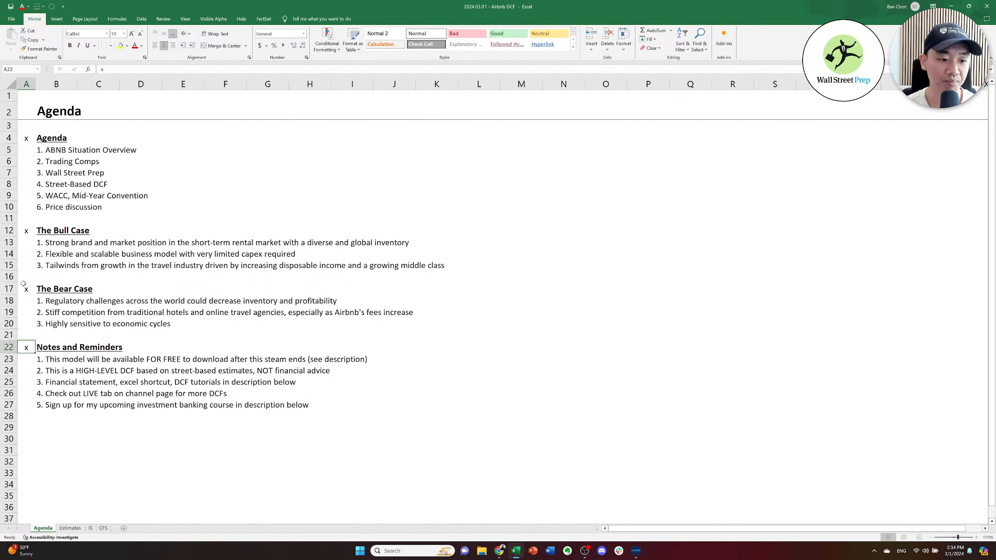
key(Right)
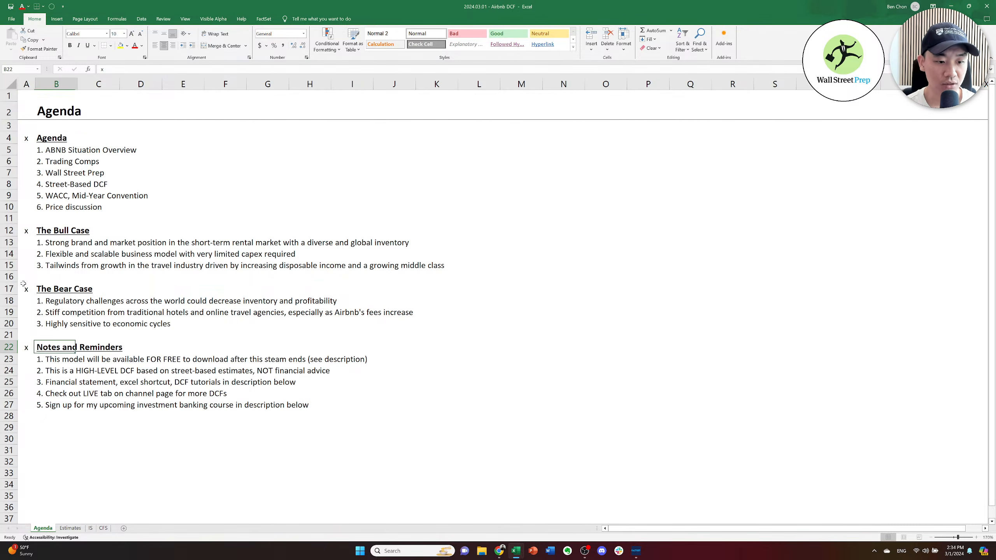
key(Down)
key(Down)
key(Down)
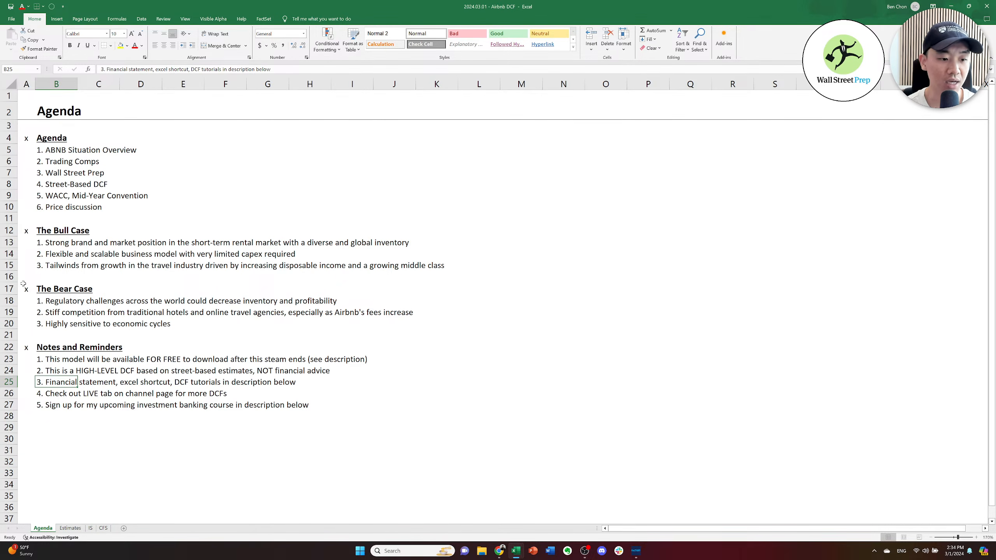
key(Up)
key(Up)
key(Up)
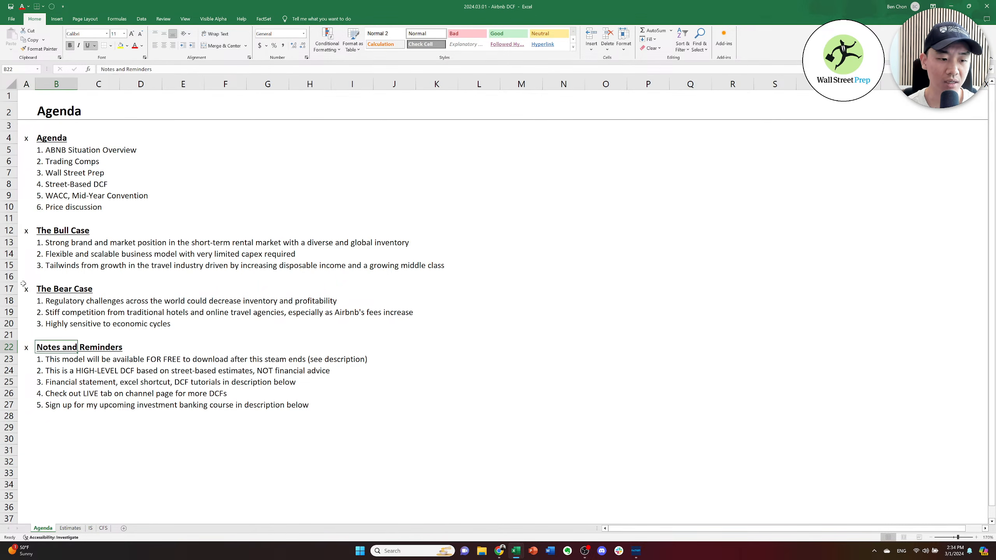
key(Down)
key(Down)
key(Down)
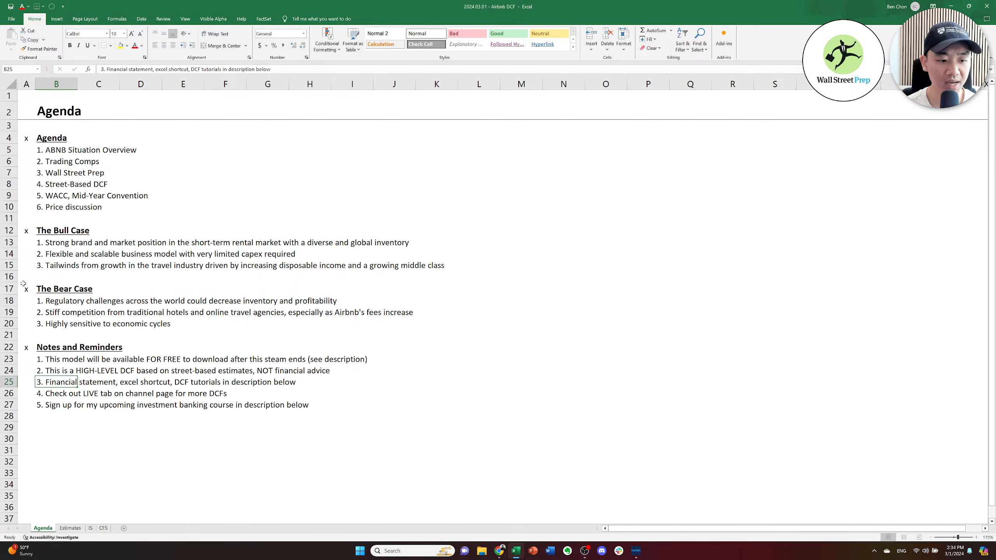
key(Down)
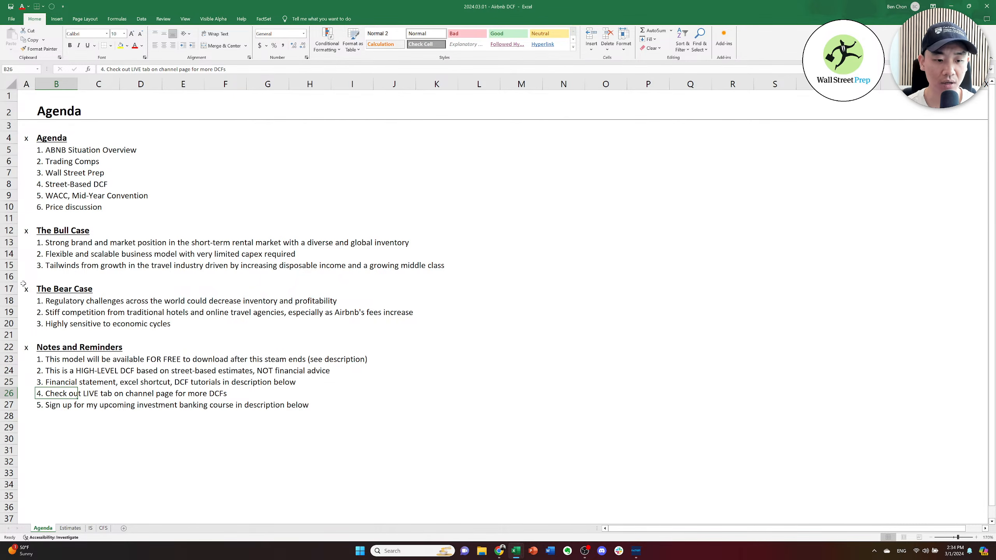
Switch to Chrome and browse the past DCF streams on the rareliquid YouTube channel's Live page.
key(alt+Tab)
key(alt+Tab)
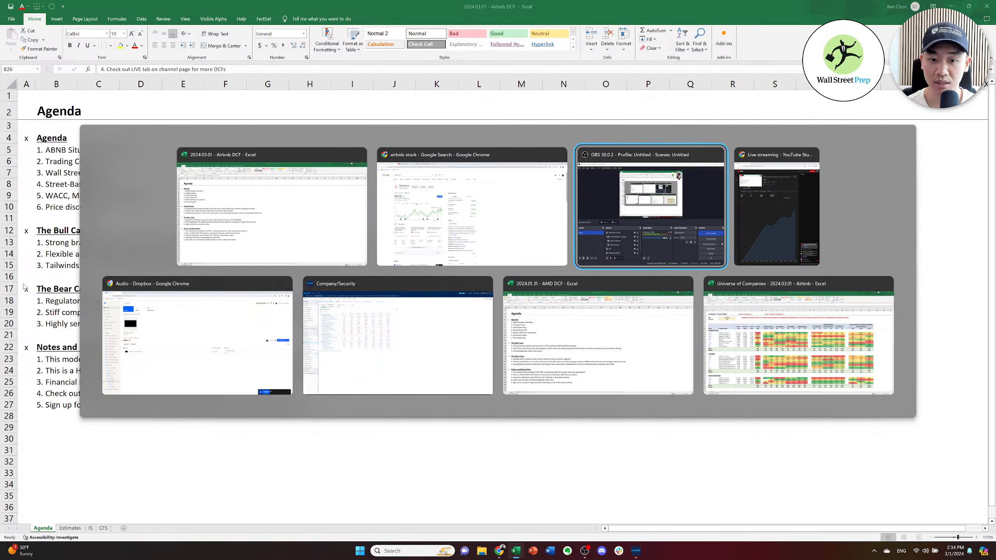
key(alt+shift+Tab)
key(ctrl+shift+Tab)
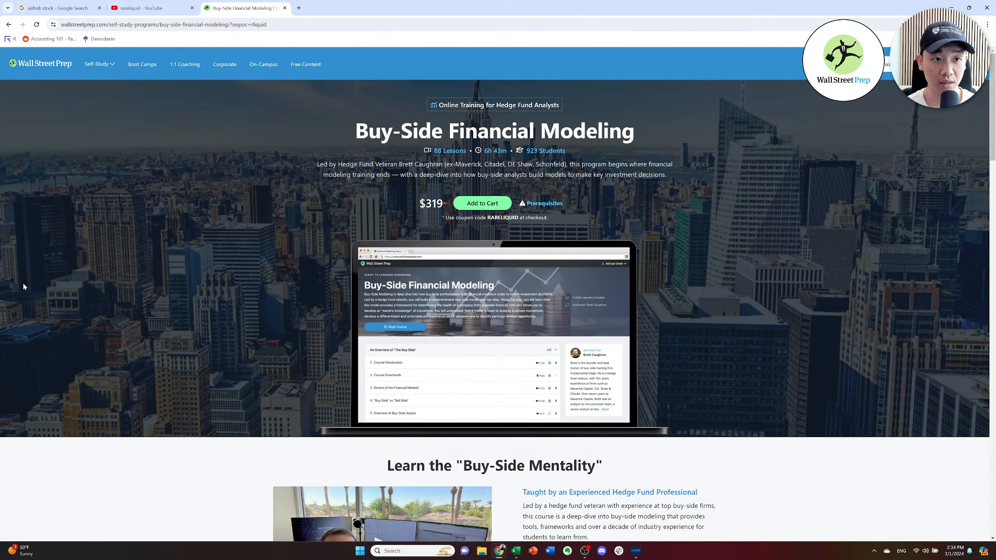
key(ctrl+Tab)
key(ctrl+Tab)
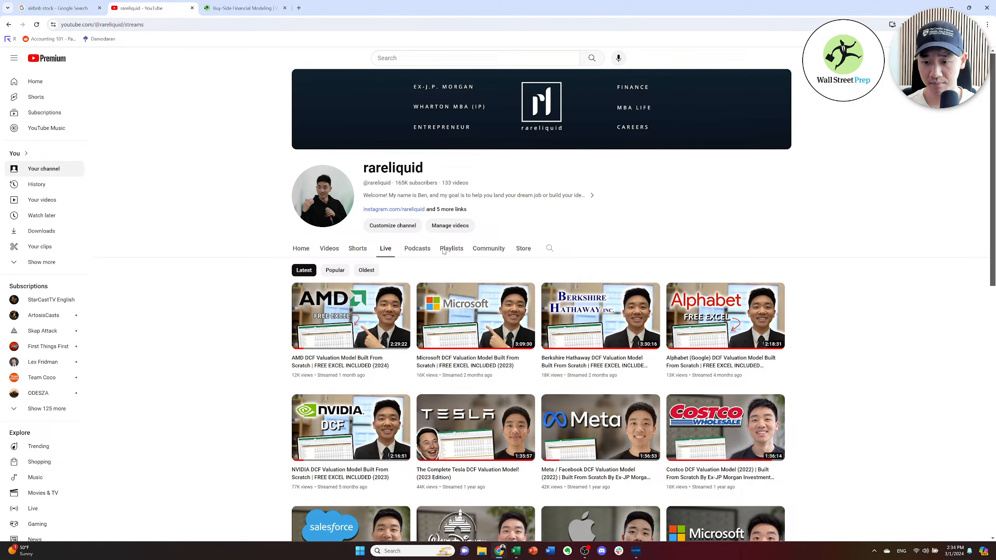
scroll(619, 213, down, 2)
scroll(619, 213, down, 1)
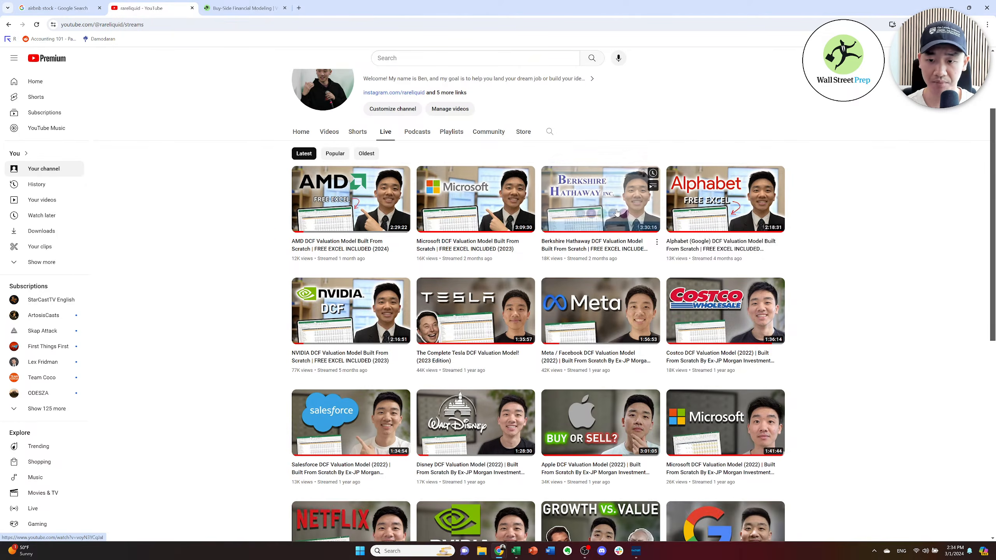
scroll(619, 213, down, 1)
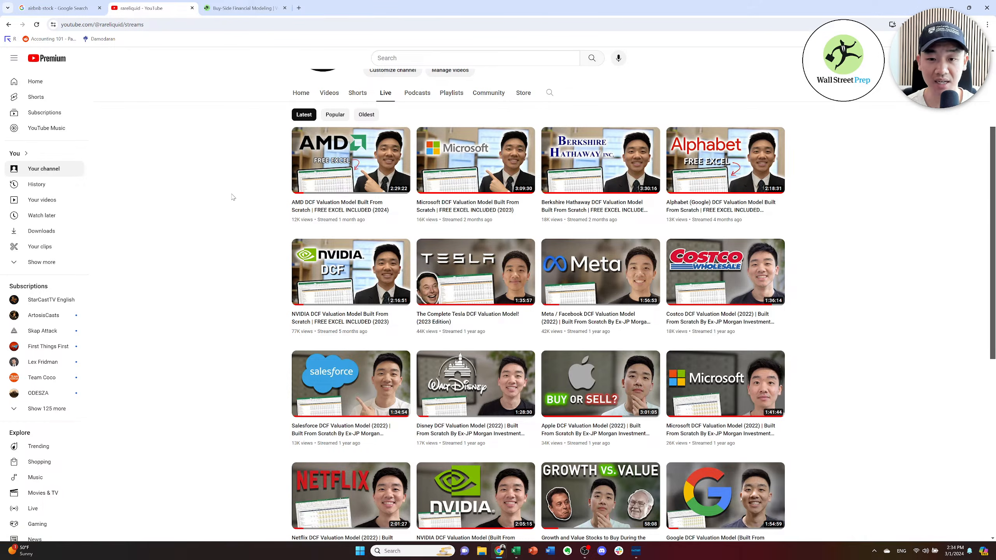
Return to the Airbnb DCF workbook in Excel and go over the last two reminders, ending on the course sign-up note.
key(alt+Tab)
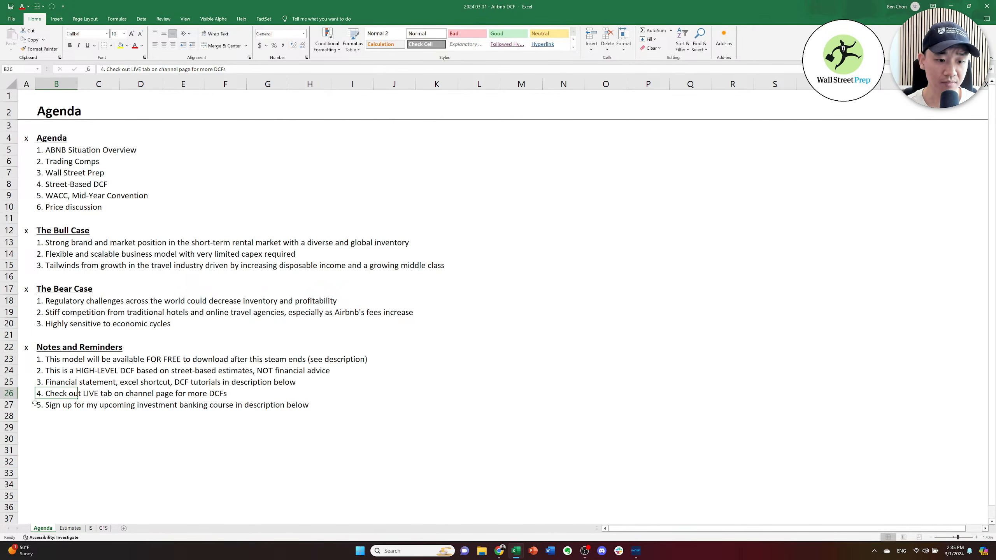
click(22, 395)
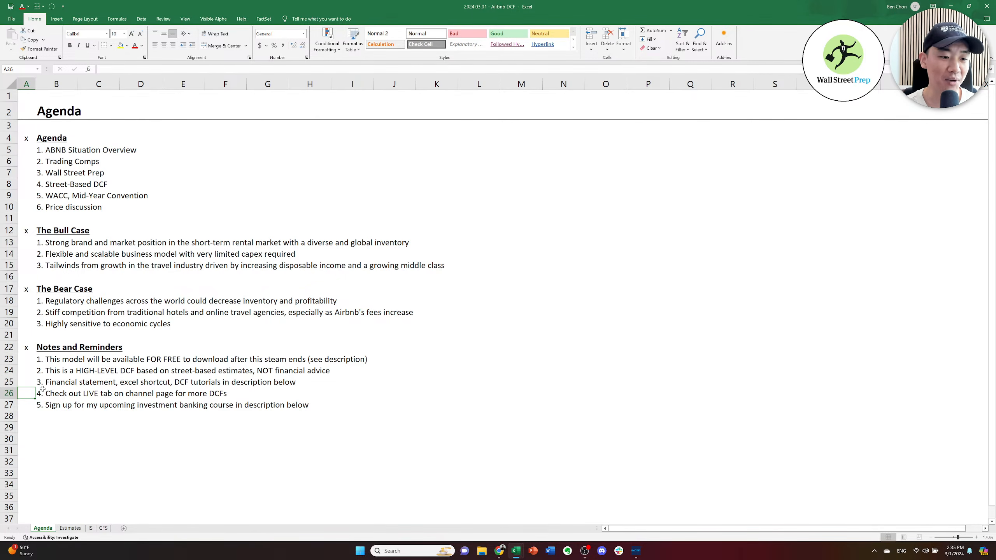
click(42, 390)
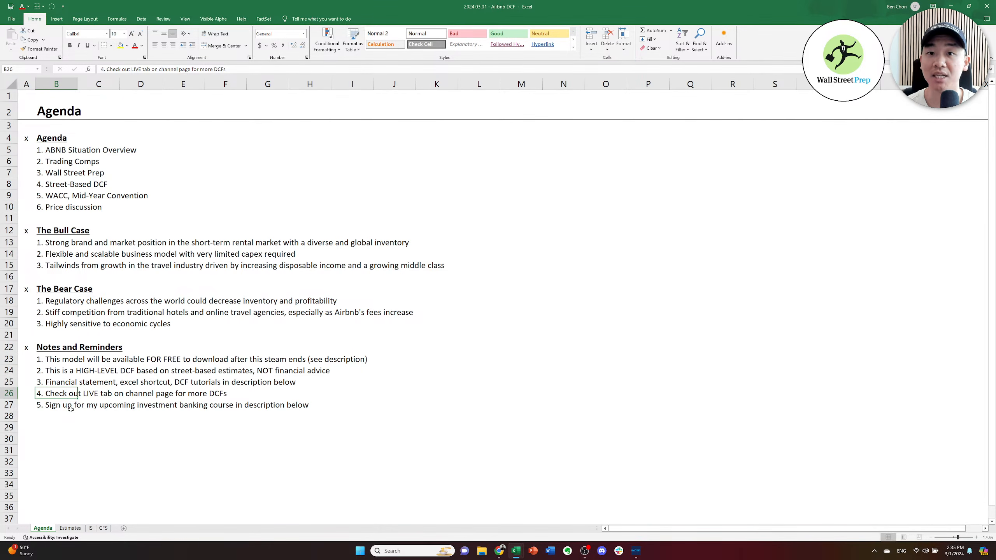
click(71, 408)
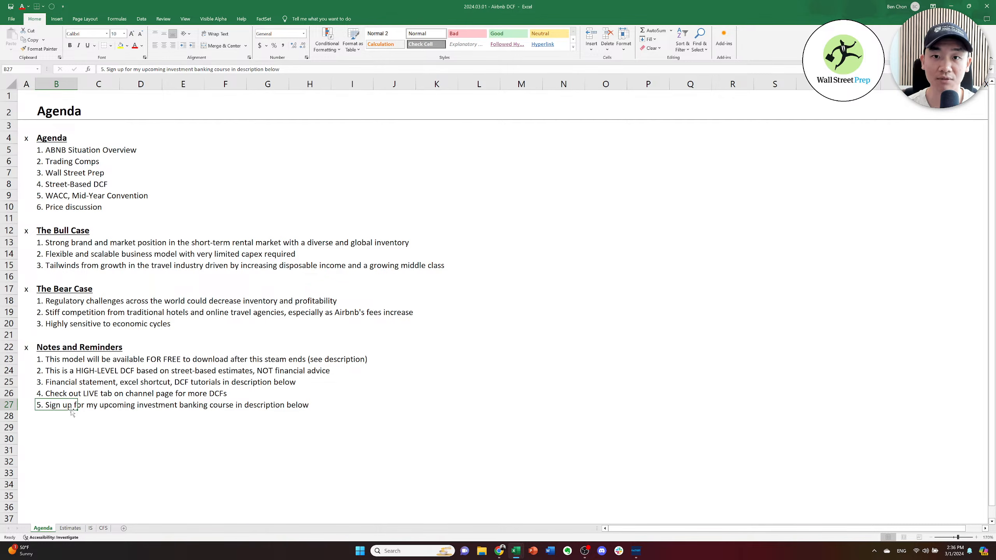
Move the cell selection back to A1 at the start of the Agenda sheet.
key(Left)
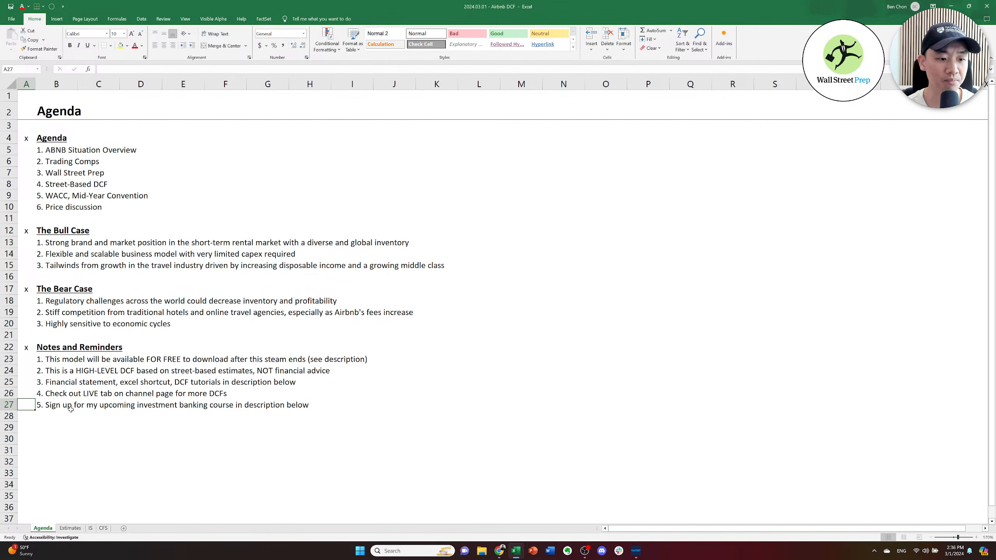
key(ctrl+Up)
key(ctrl+Up)
key(ctrl+Up)
key(ctrl+Up)
key(ctrl+Up)
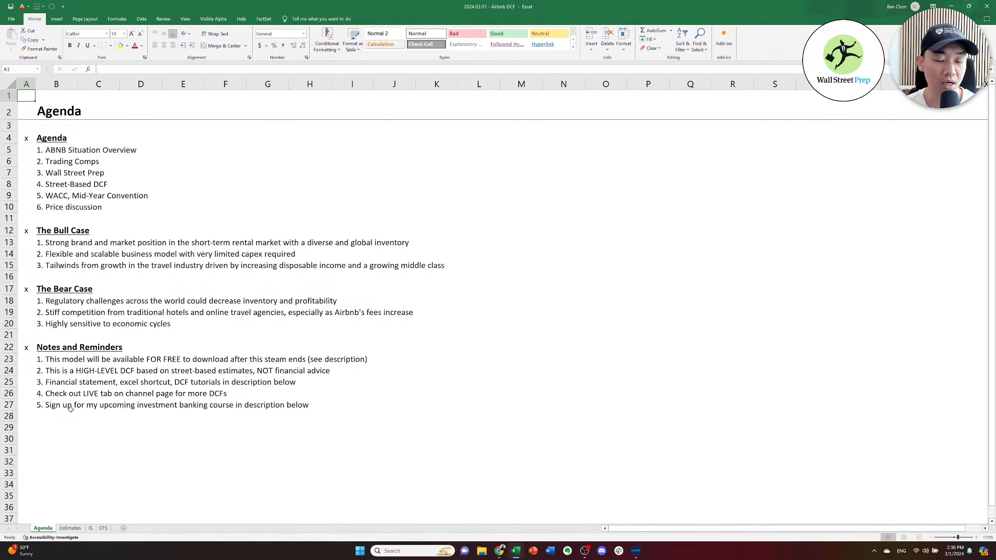
Switch to the Universe of Companies - 2024.03.01 - Airbnb workbook to show its comps tables.
key(alt+Tab)
key(alt+Tab)
key(alt+Down)
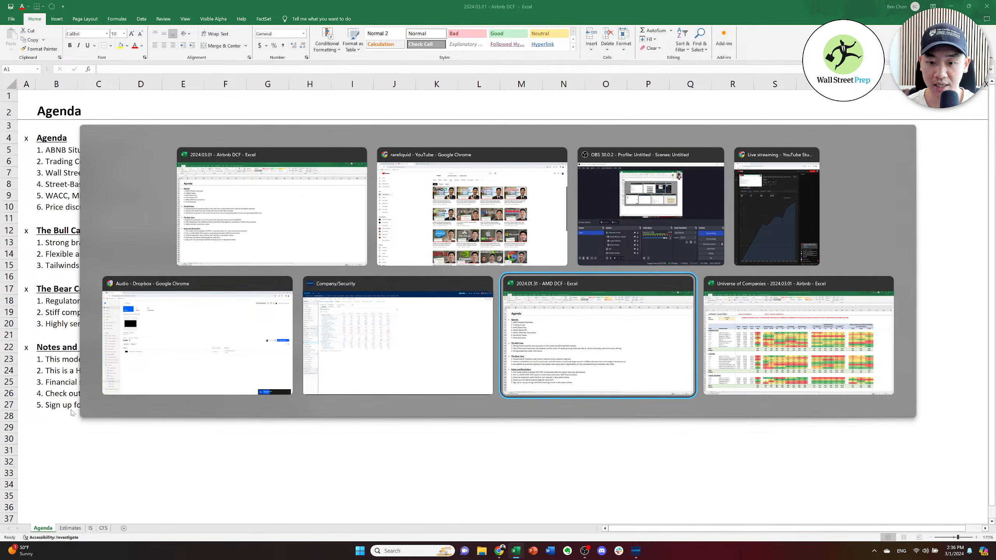
key(alt+Right)
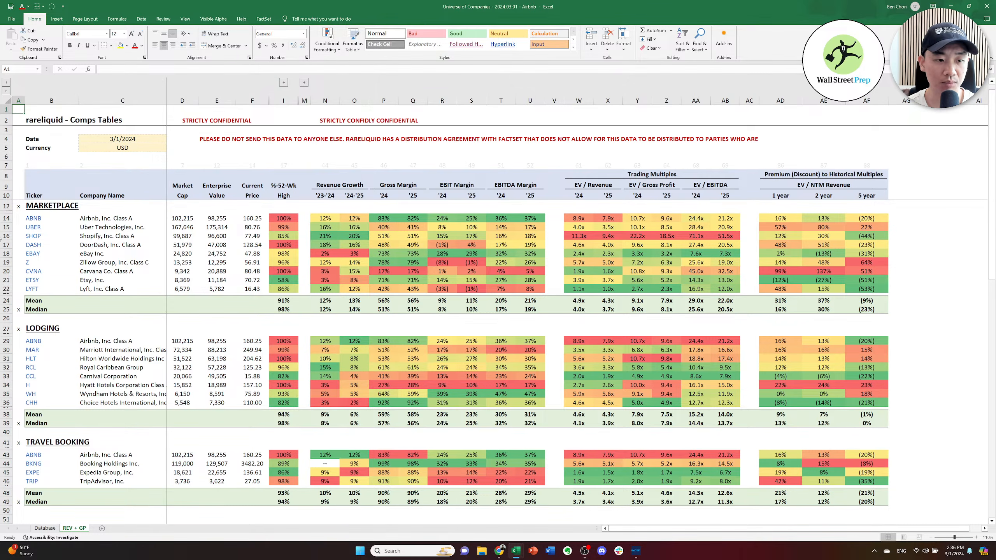
Look over the comps table's column headers, starting at the Marketplace heading and moving up to the Ticker header row.
click(56, 206)
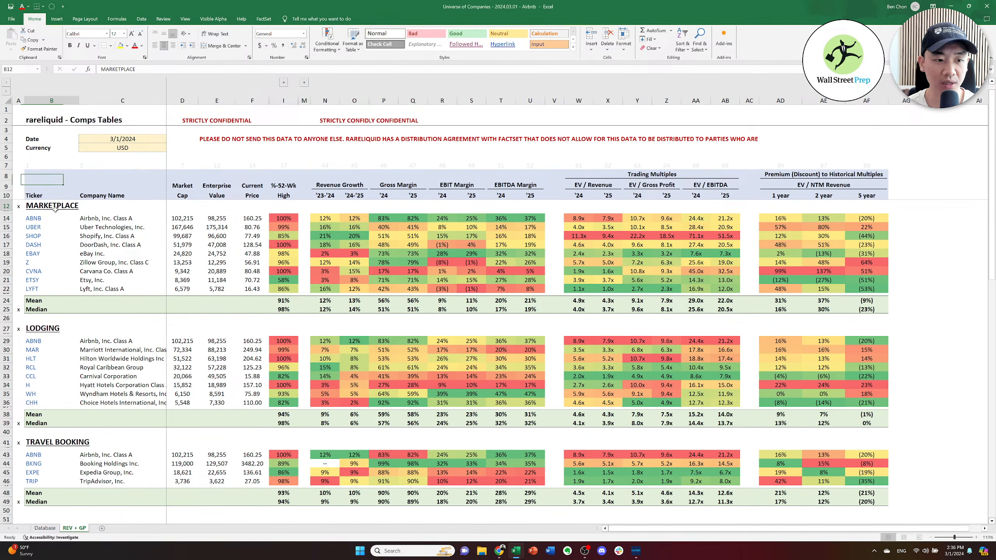
key(Up)
key(Up)
key(Up)
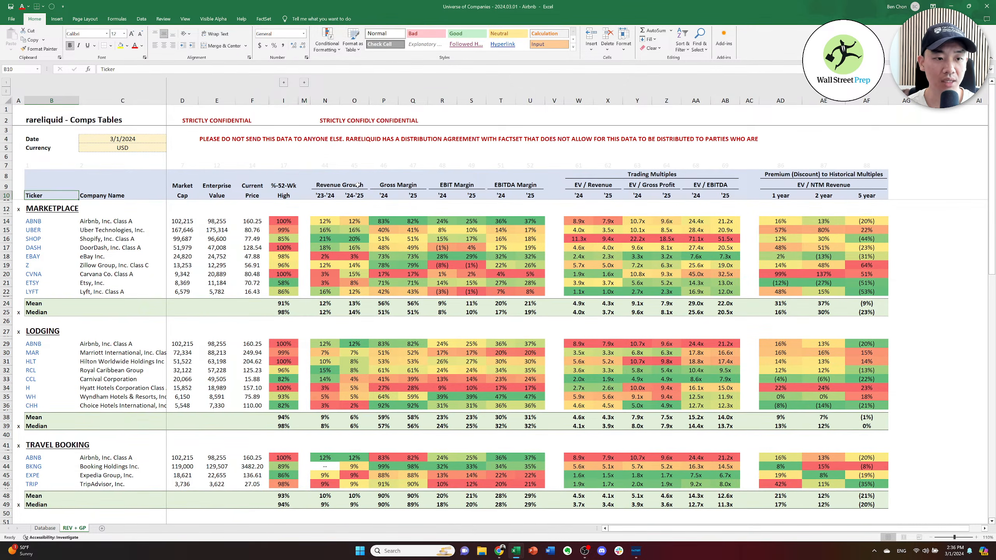
Examine Airbnb's %-52-week high, current price and enterprise value in the Marketplace group.
key(Down)
key(Down)
key(Down)
key(Down)
key(Down)
key(Right)
key(Right)
key(Right)
key(Right)
key(Right)
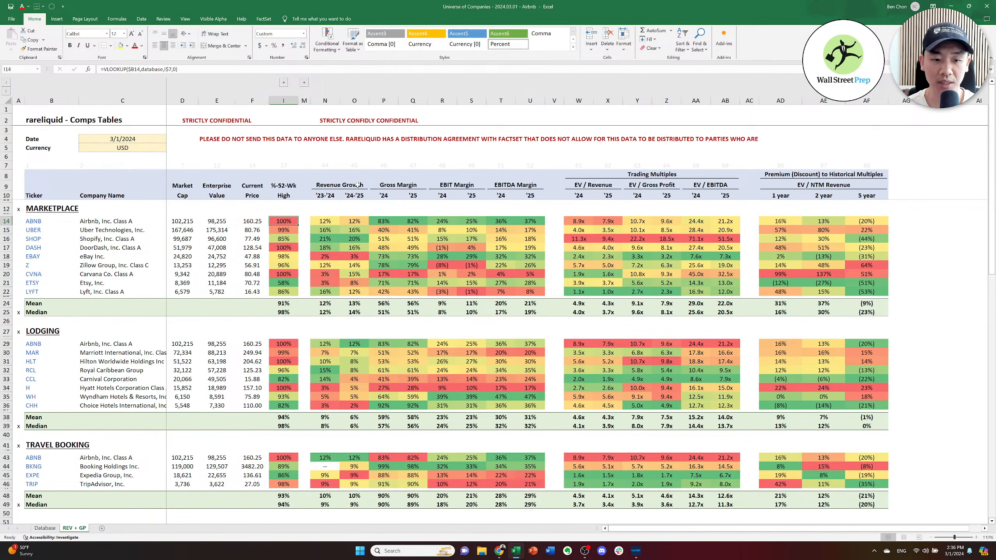
key(Left)
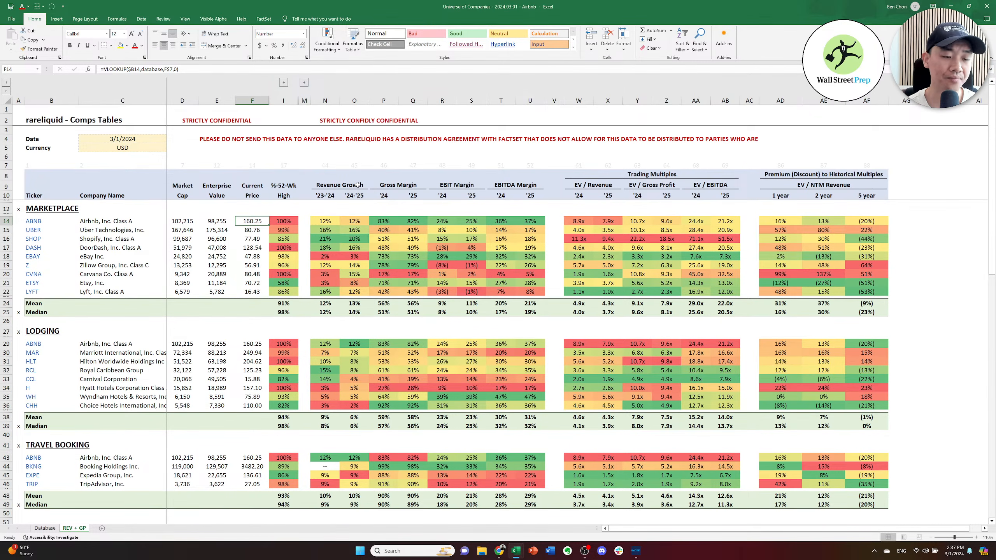
key(Left)
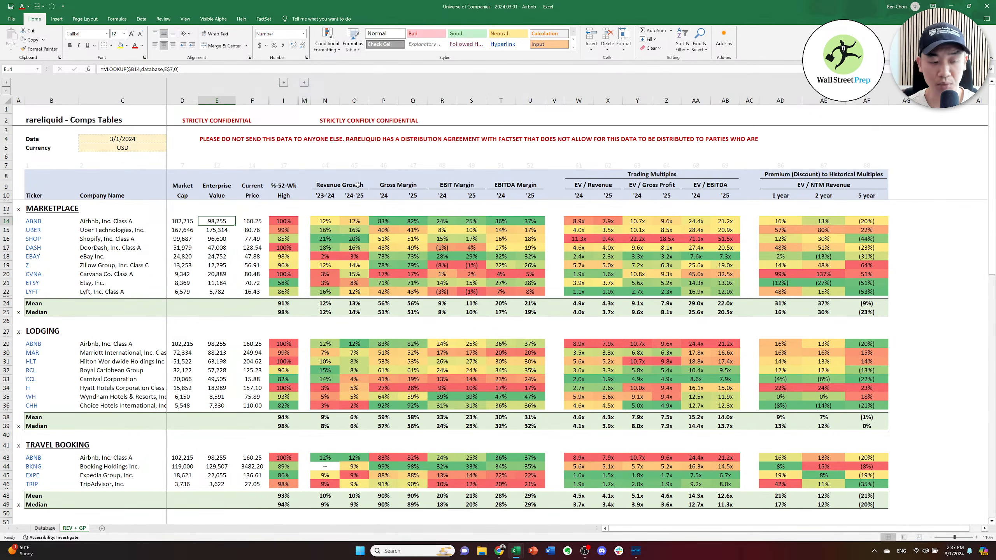
Go through the Marketplace tickers from the group heading down past Airbnb, Uber and Shopify to DoorDash.
key(Left)
key(Left)
key(Up)
key(Up)
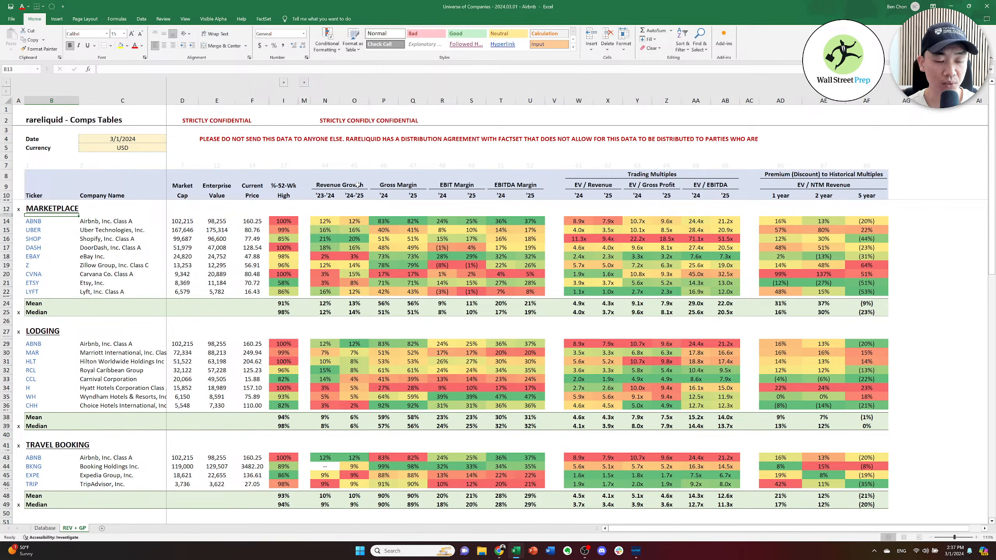
key(Down)
key(Down)
key(Down)
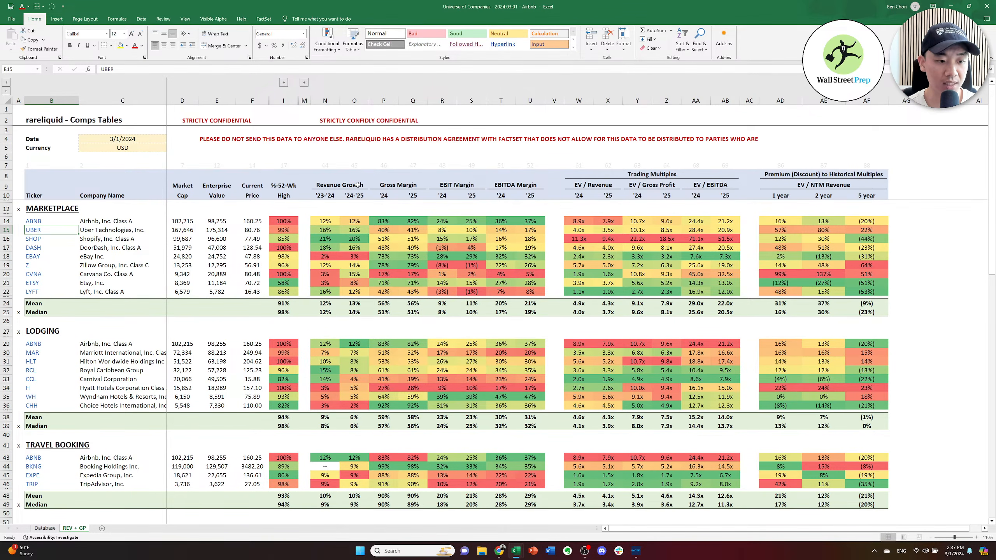
key(Up)
key(Up)
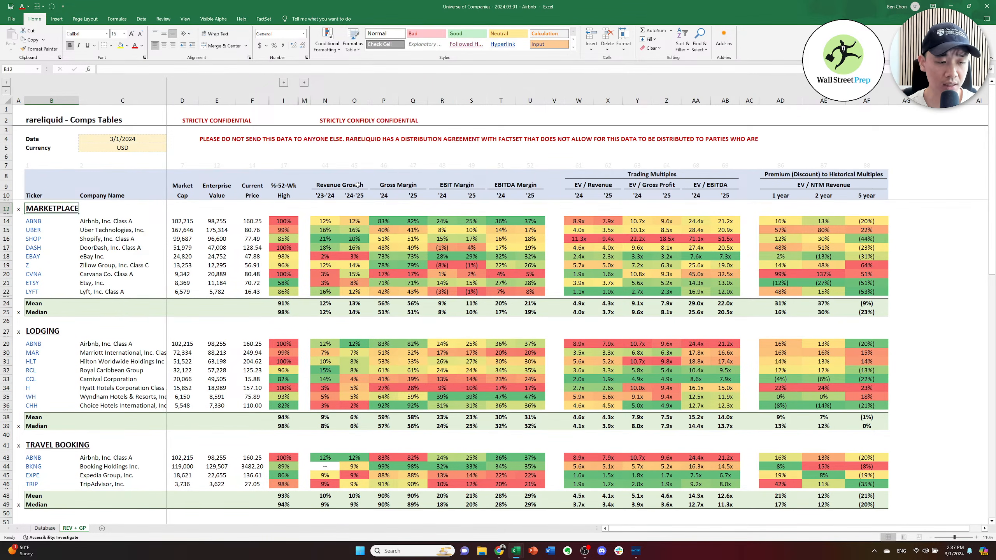
key(Down)
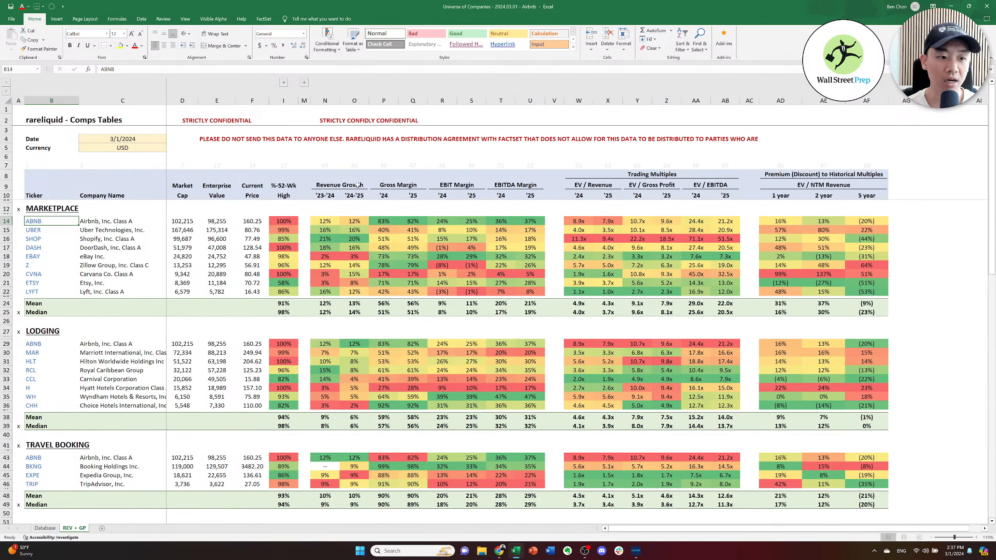
key(Down)
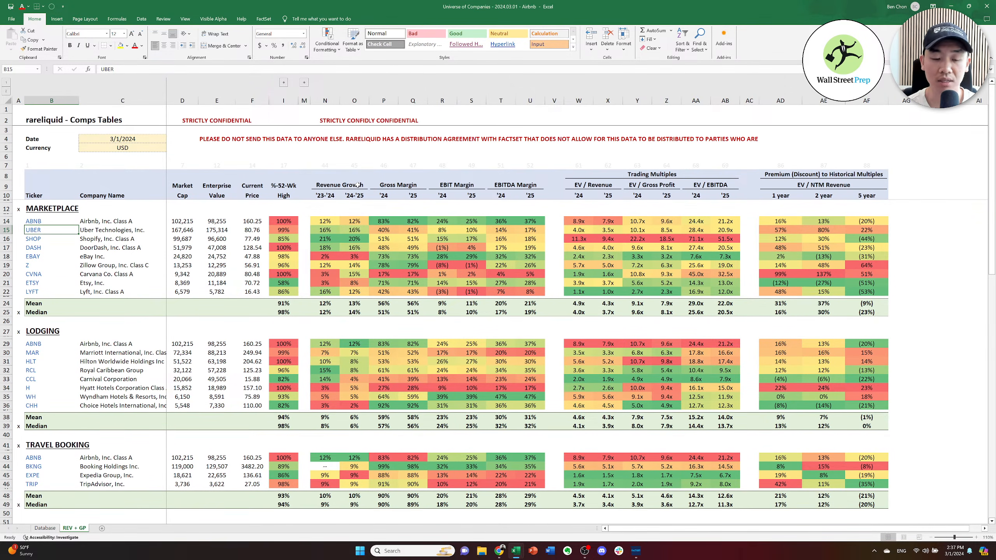
key(Down)
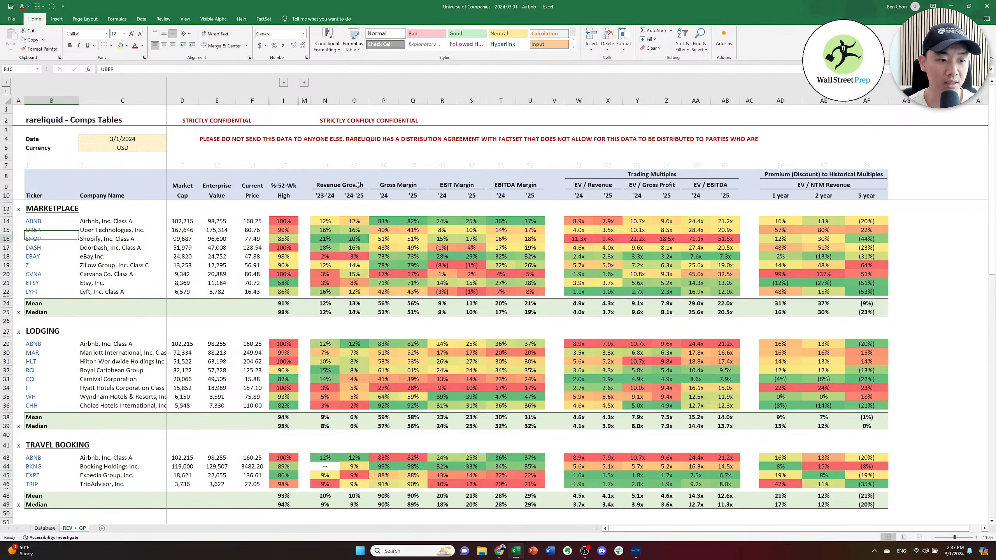
key(Down)
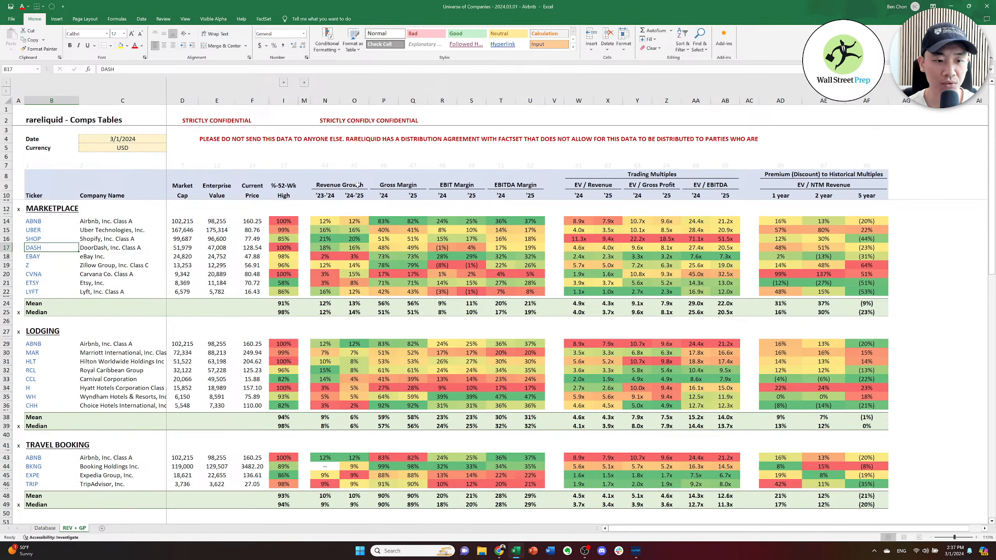
Go across Uber's row in the Marketplace group, from its ticker through revenue growth to its '24 gross margin.
key(Up)
key(Up)
key(Right)
key(Right)
key(Right)
key(Right)
key(Right)
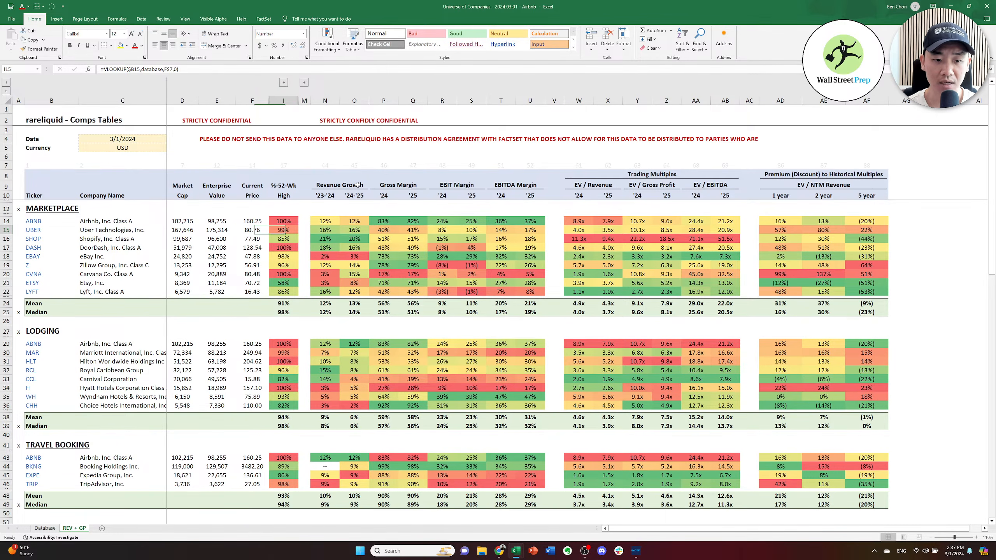
key(Right)
key(Right)
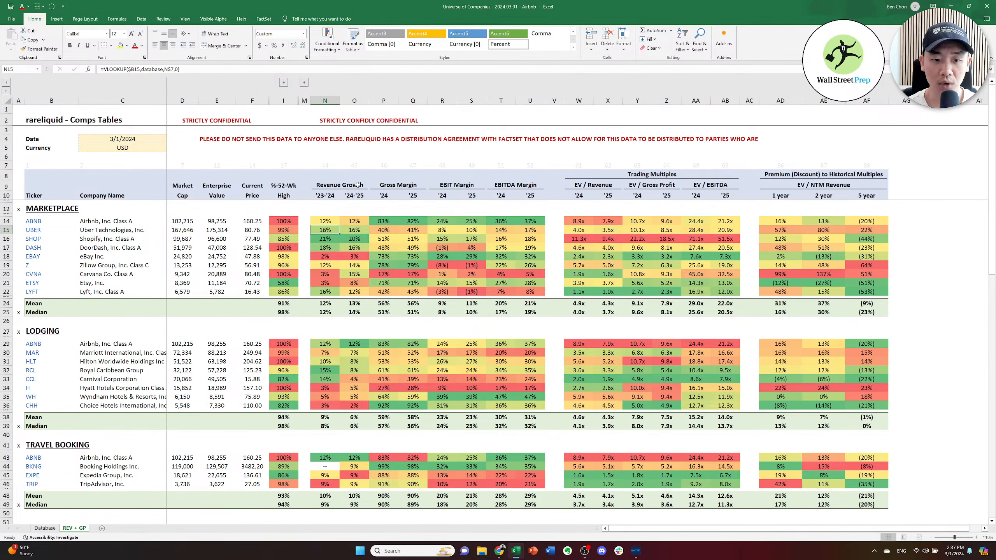
key(Right)
key(Right)
key(Right)
key(Left)
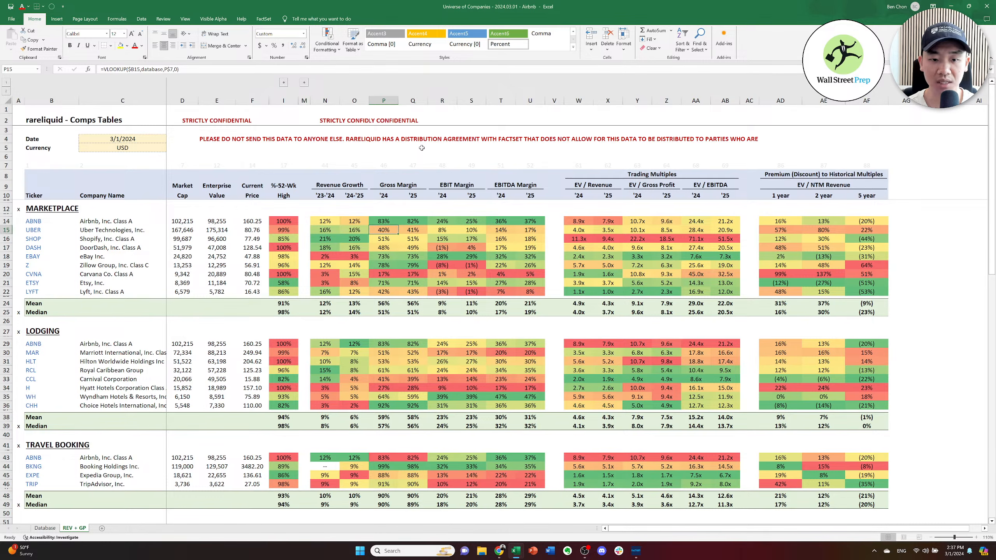
Review Airbnb's '24-'25 revenue growth and its gross margins in the Marketplace group.
key(Up)
key(Left)
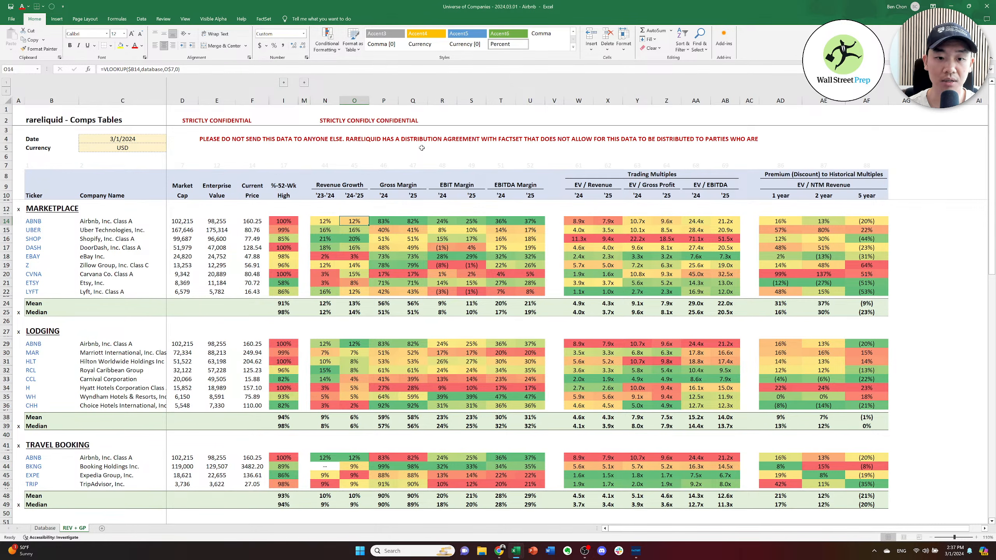
key(Right)
key(Right)
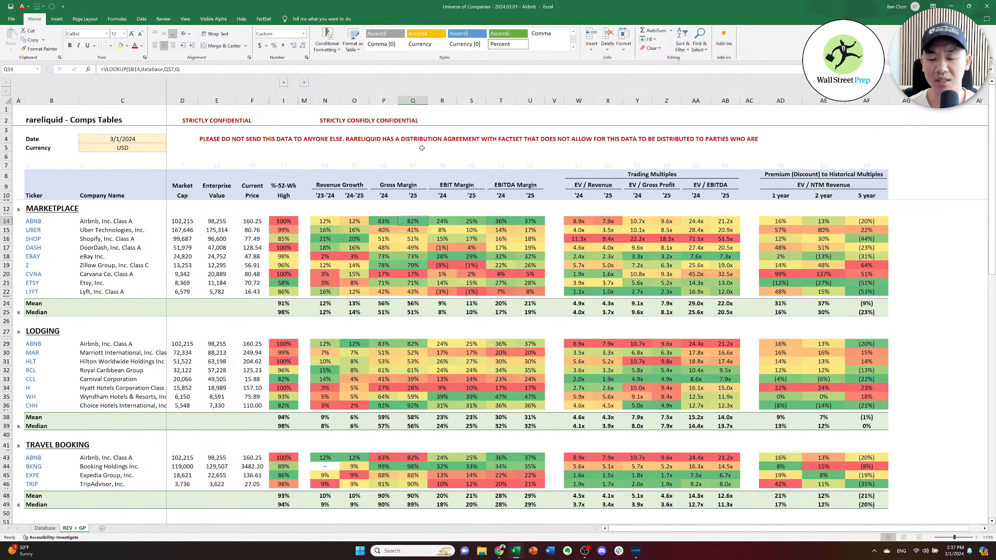
Select the %-52-week high figures for all Marketplace companies, from Airbnb down to Lyft.
key(Left)
key(Left)
key(Left)
key(Left)
key(Left)
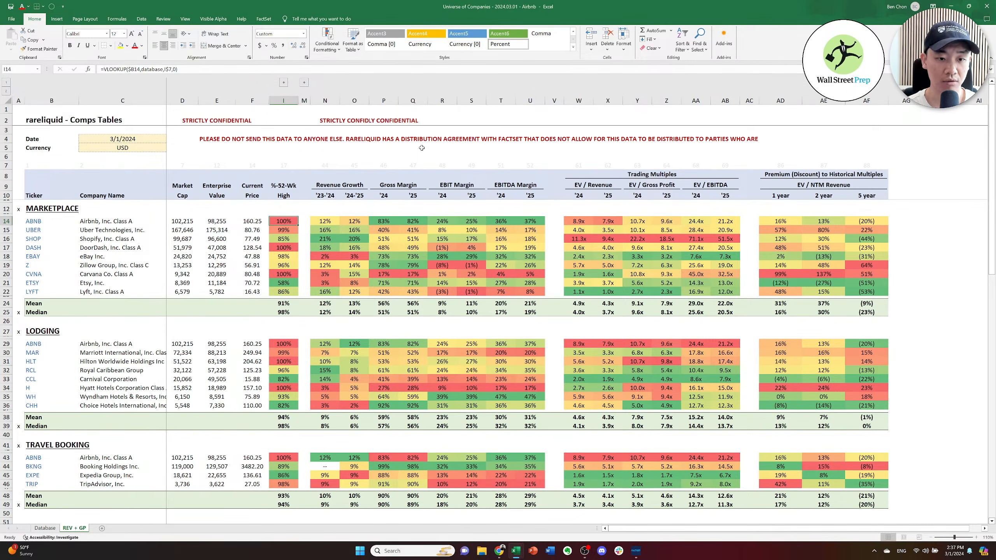
key(ctrl+shift+Down)
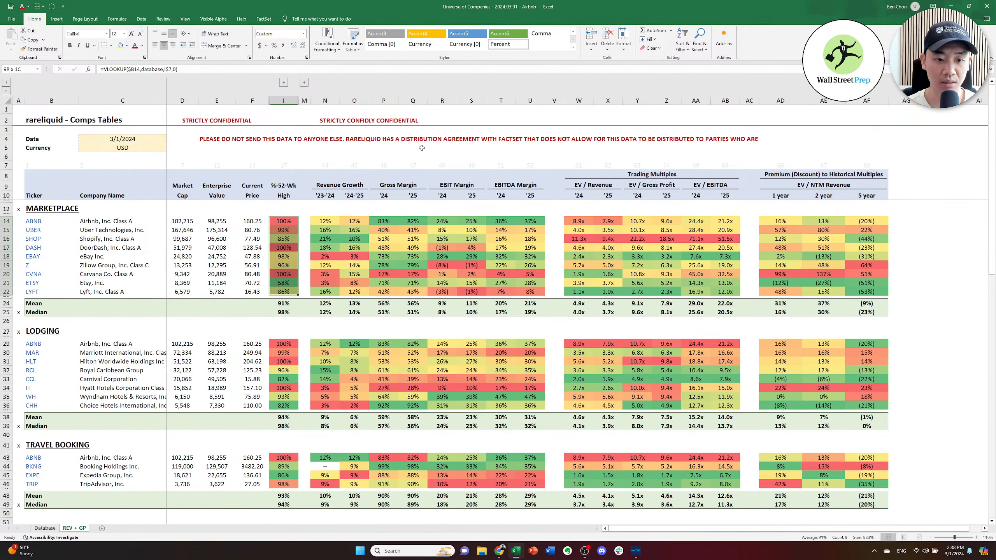
Go over Airbnb's '23-'24 and '24-'25 revenue growth, ending on its '24 gross margin.
key(Right)
key(Right)
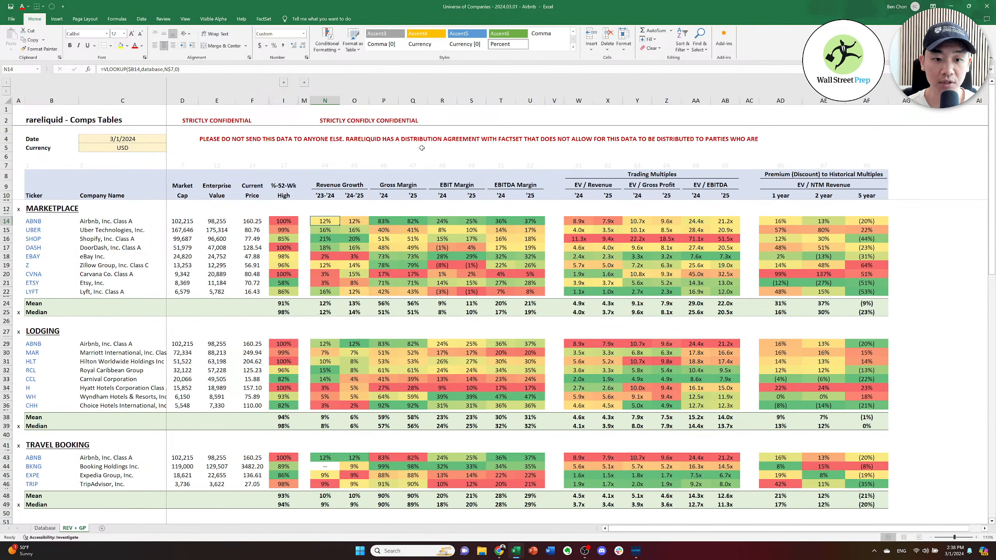
key(Right)
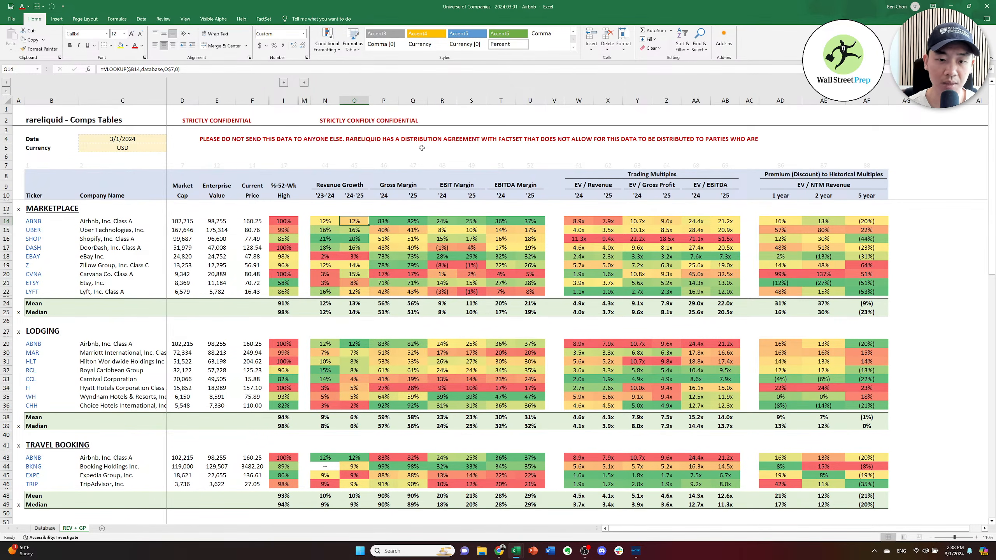
key(Right)
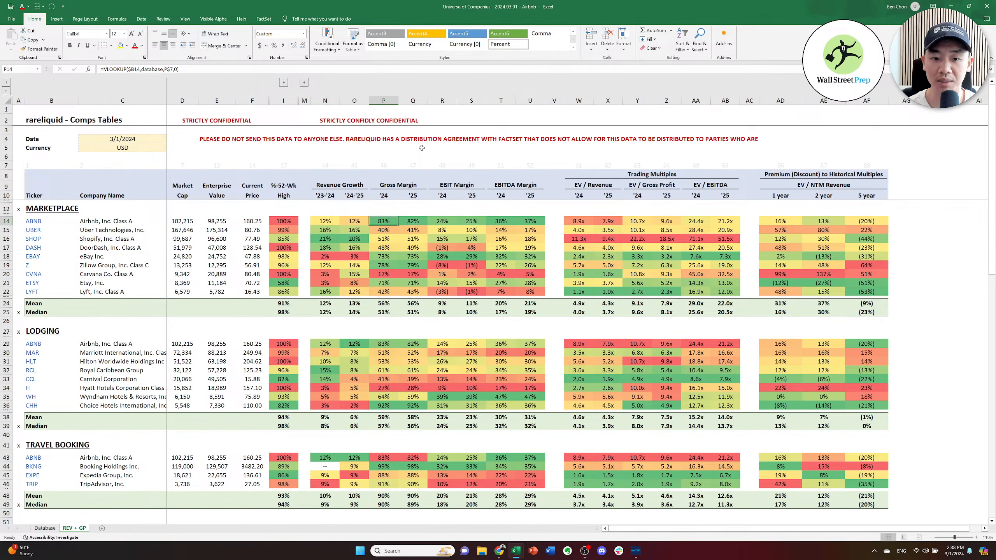
Compare Airbnb's '24 gross margin with its '25 gross margin and with Uber's '24 figure directly below.
key(Right)
key(Left)
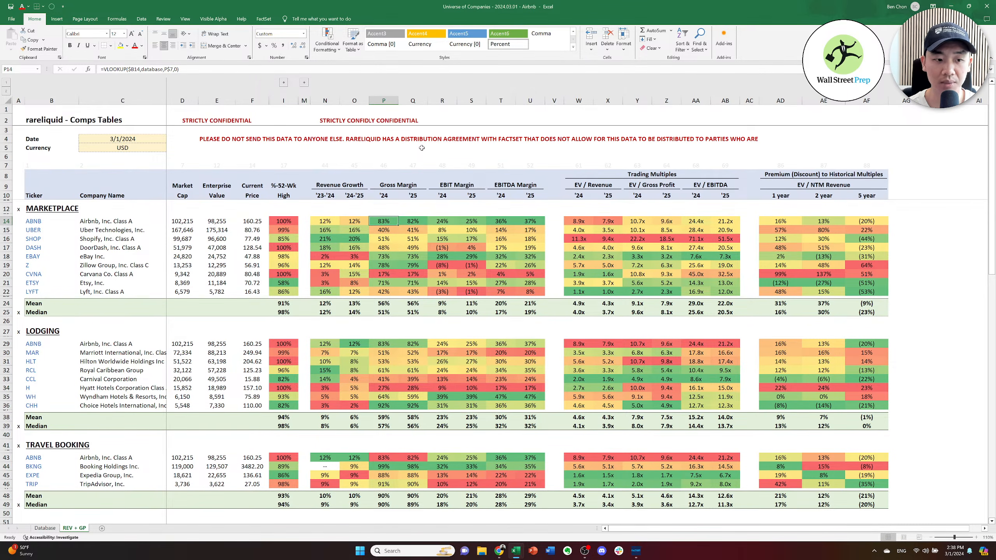
key(Down)
key(Up)
key(Right)
key(Left)
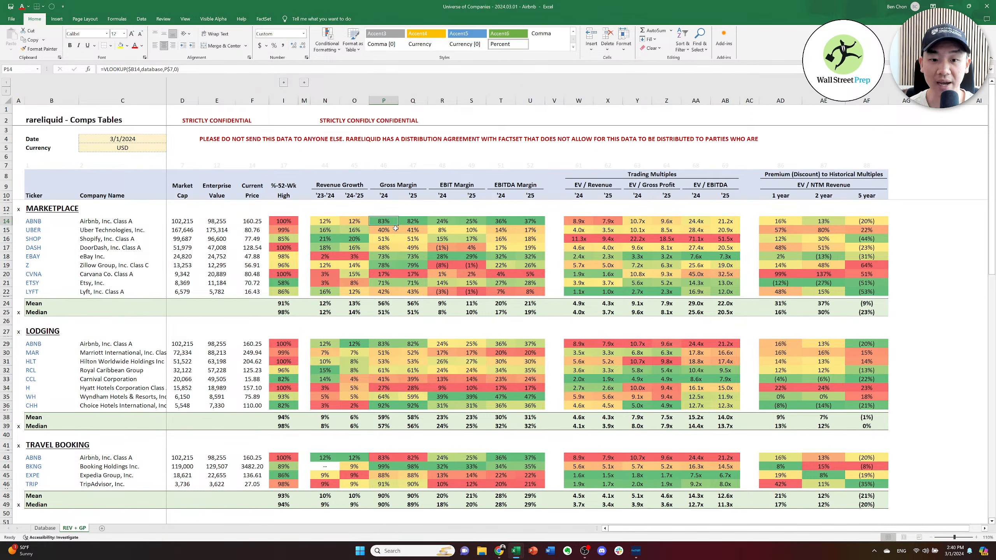
key(Down)
key(Up)
Compare Airbnb's '24 and '25 EBIT margins in the Marketplace group.
key(Right)
key(Right)
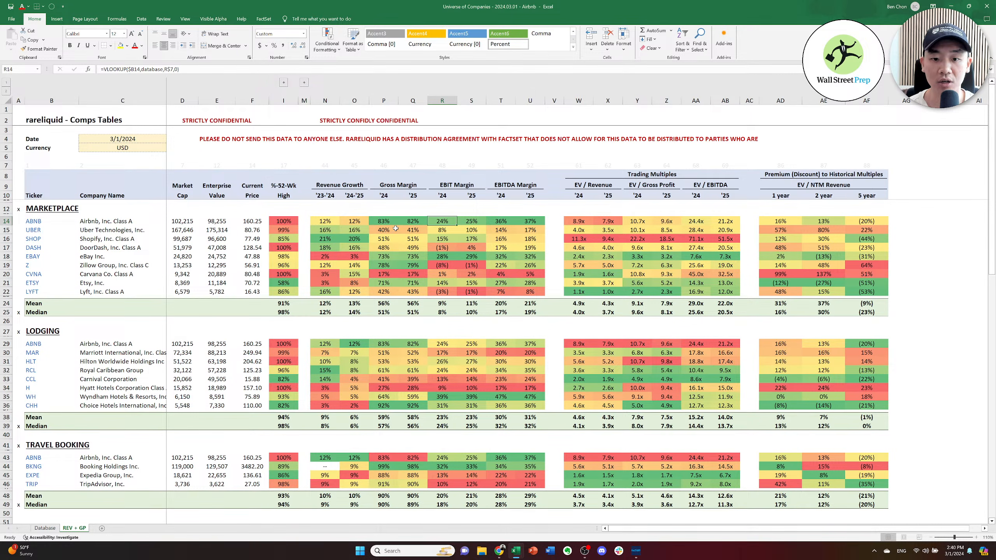
key(Right)
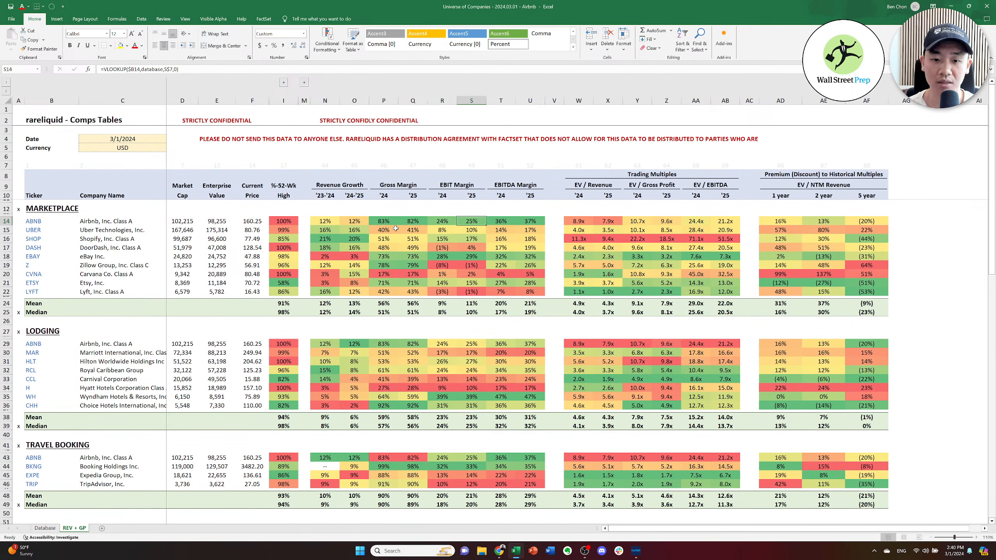
key(Left)
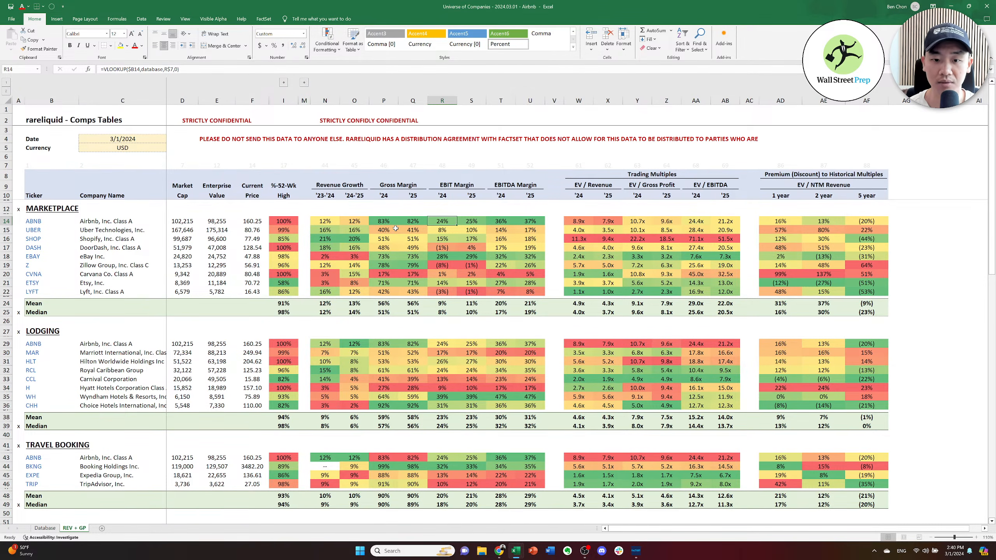
key(Right)
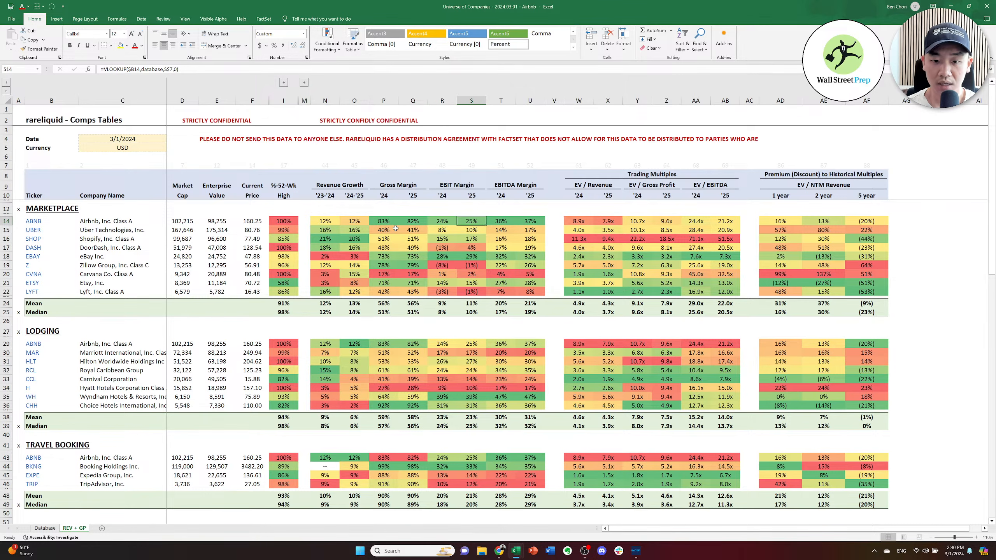
key(Left)
key(Right)
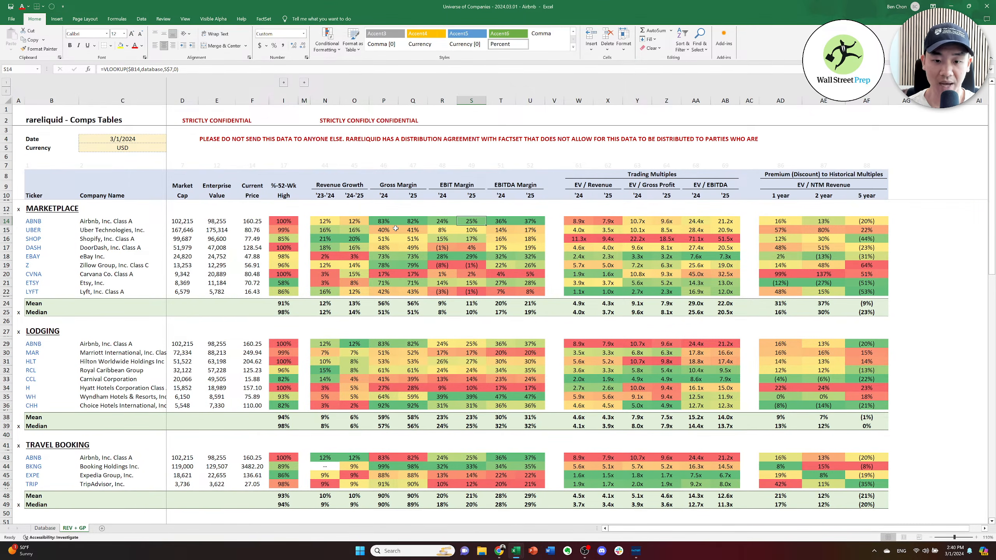
Compare Airbnb's '25 EBIT margin with Uber's and Shopify's, and its '24 EBITDA margin with its '24 EBIT margin.
key(Down)
key(Down)
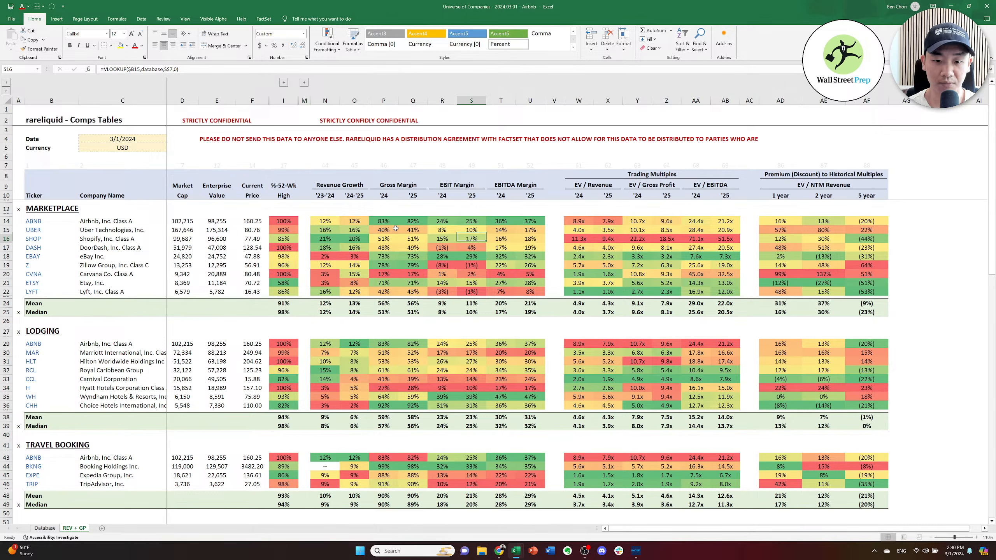
key(Up)
key(Up)
key(Right)
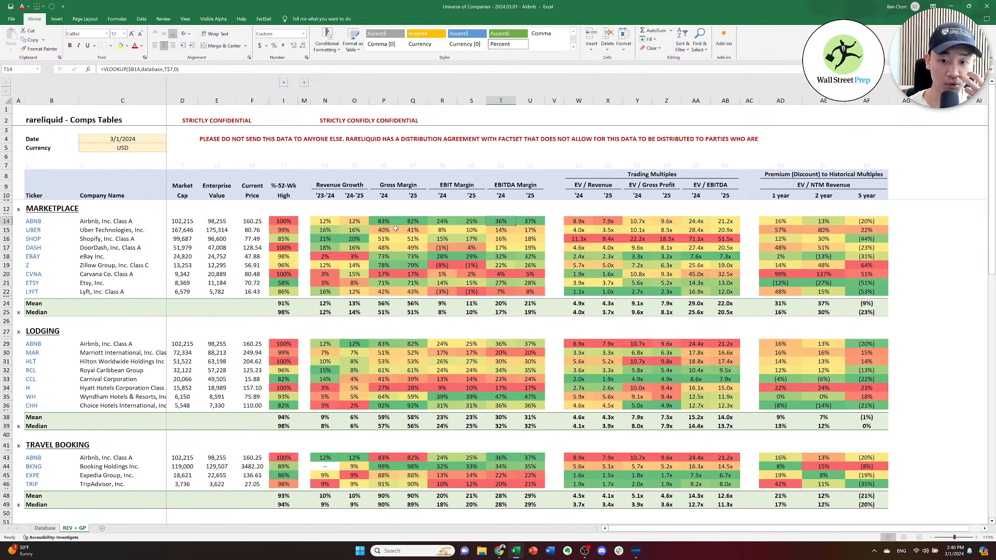
key(Left)
key(Left)
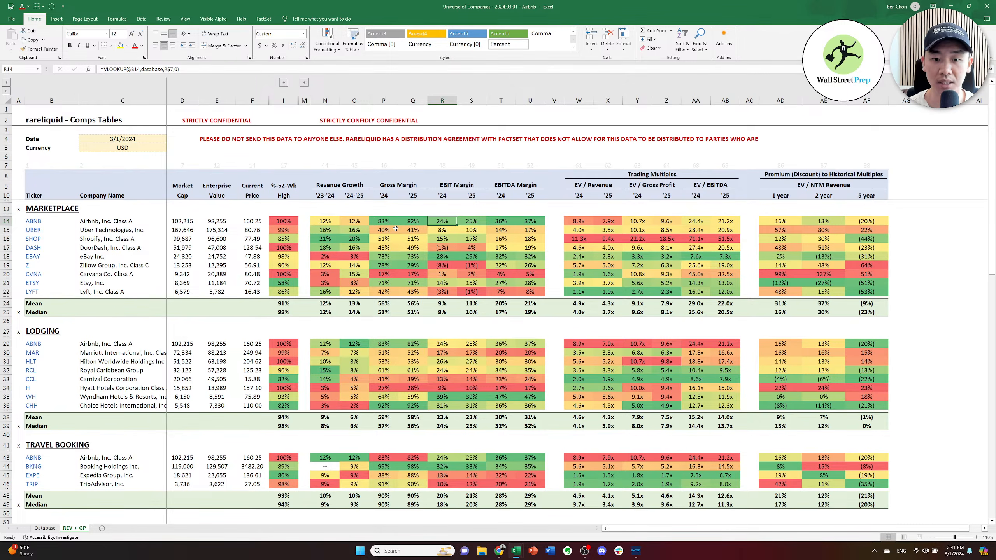
Go across Airbnb's '25 EBIT margin and both EBITDA margins to its '24 EV / Revenue multiple.
key(Right)
key(Right)
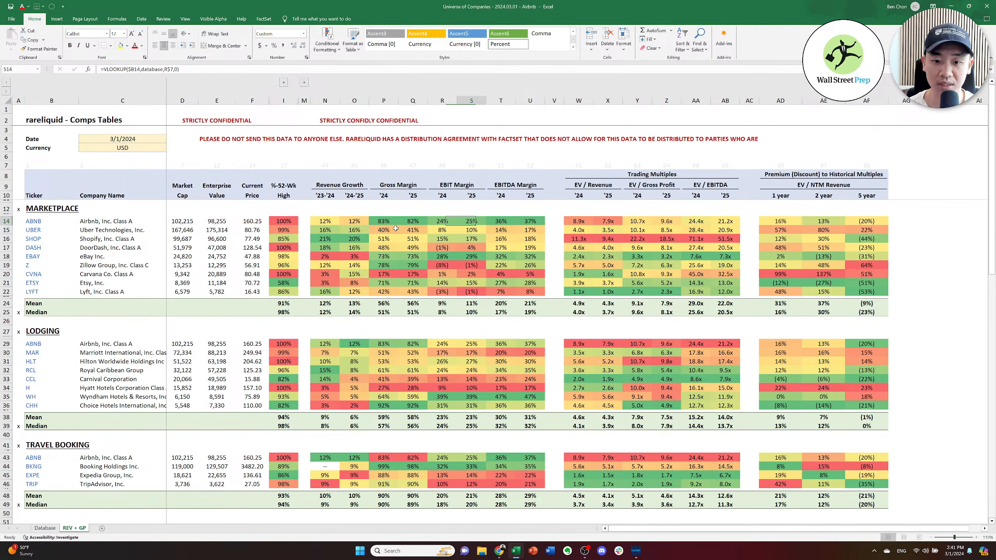
key(Right)
key(Right)
key(Right)
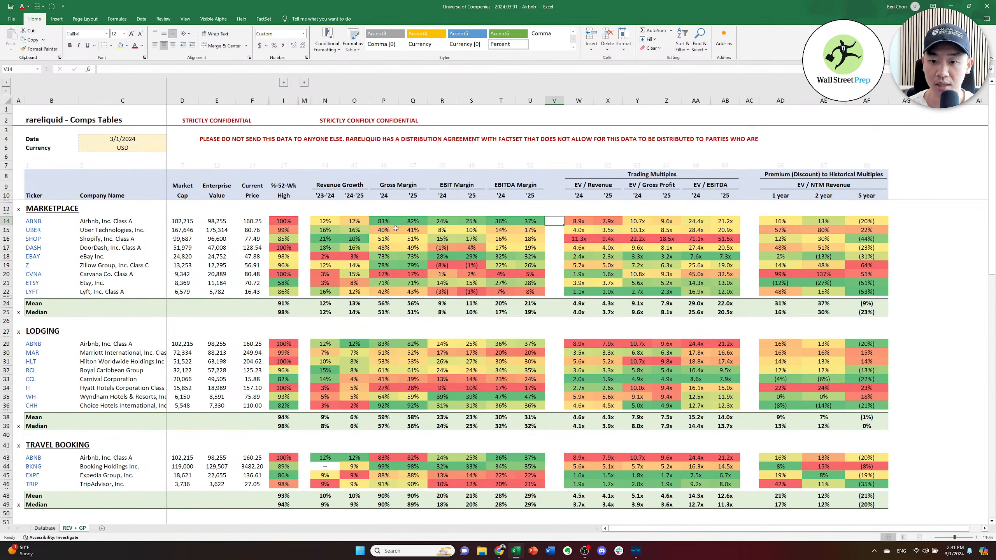
key(Right)
key(Left)
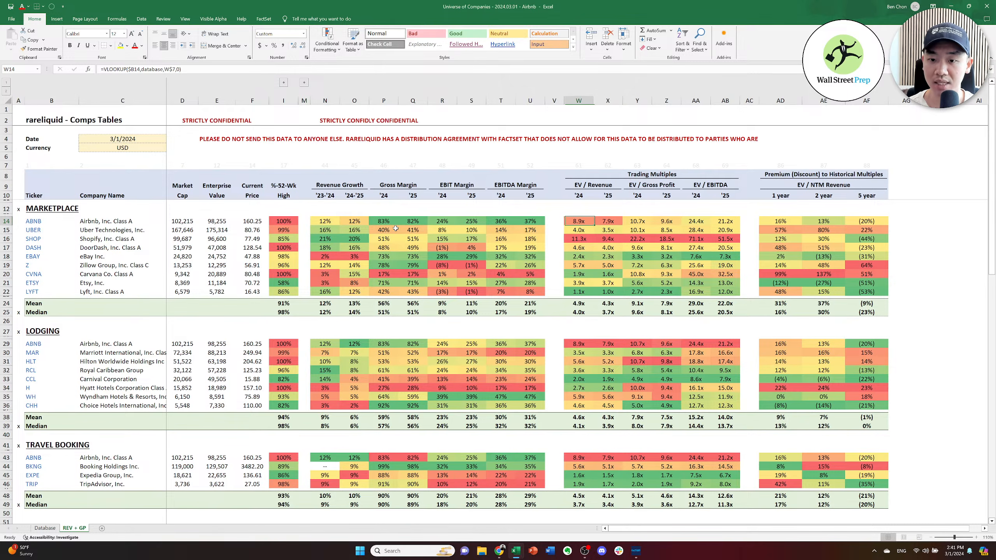
Compare Airbnb's EV / Revenue multiples with its EV / Gross Profit multiples for '24 and '25.
key(Right)
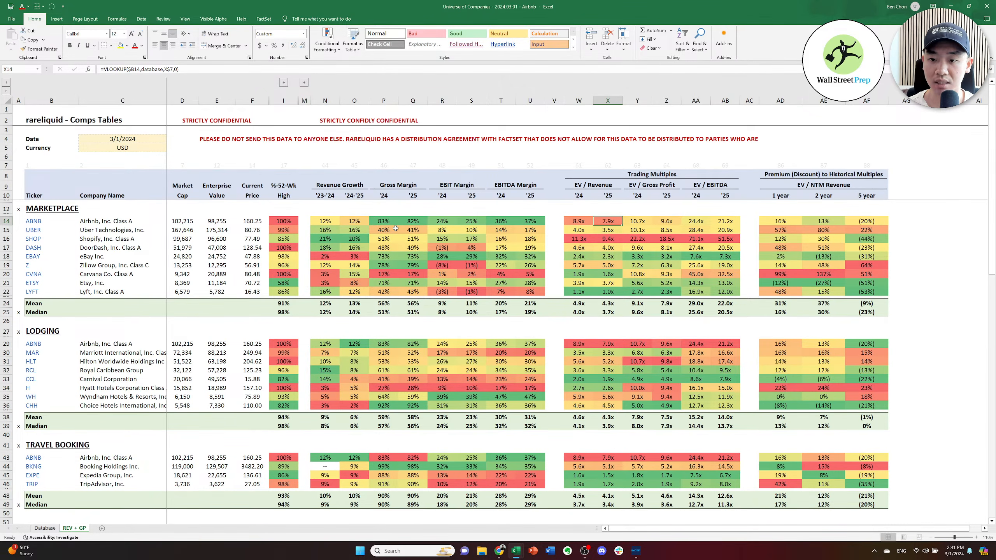
key(Right)
key(Right)
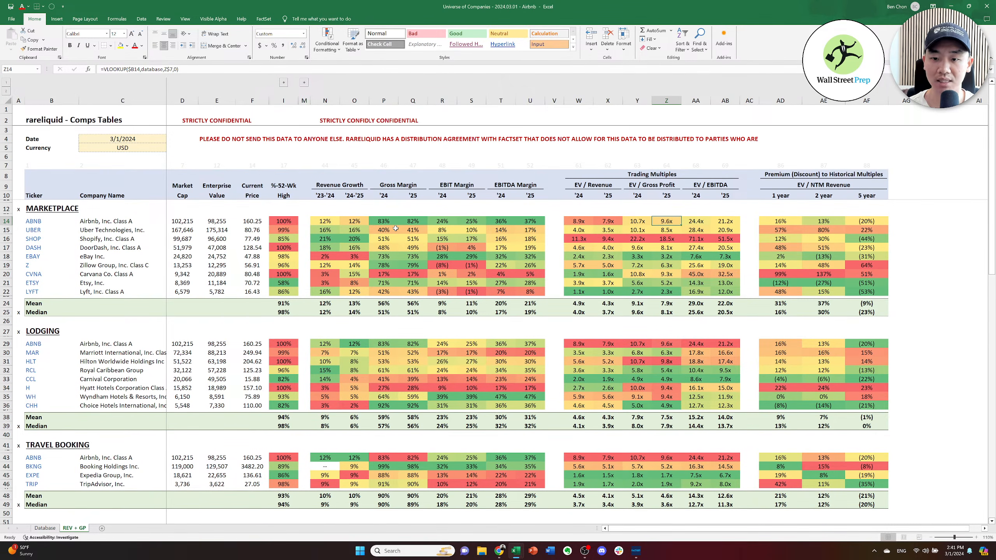
key(Left)
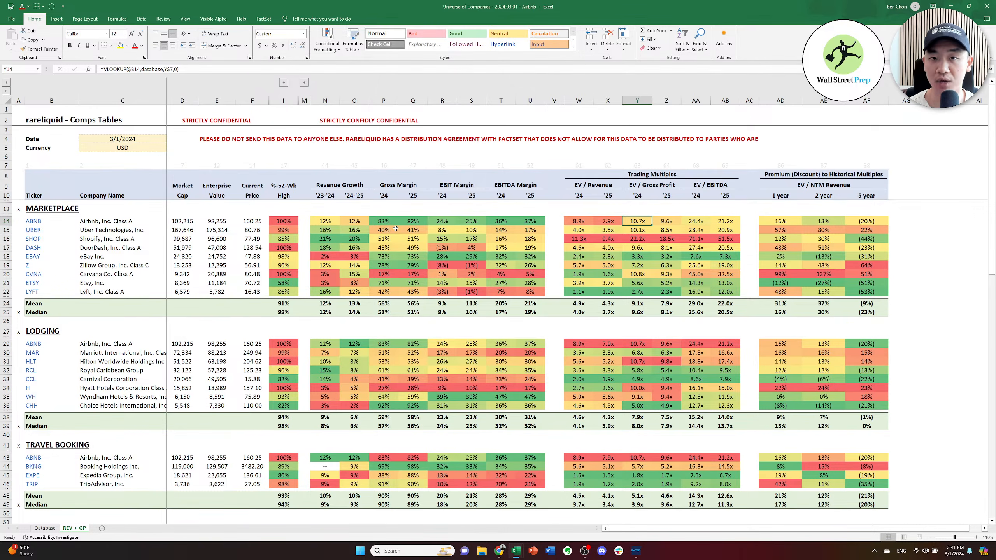
key(Left)
key(Left)
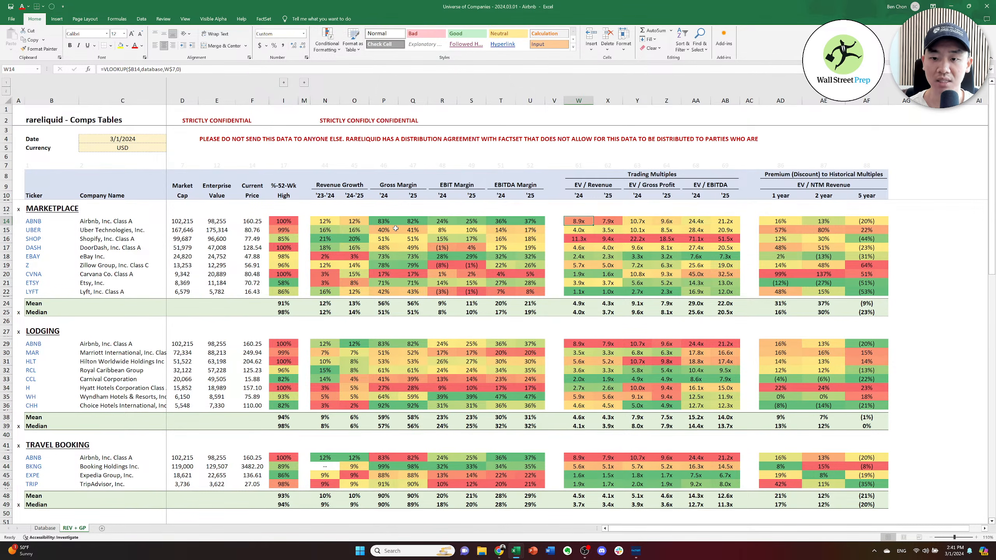
key(Right)
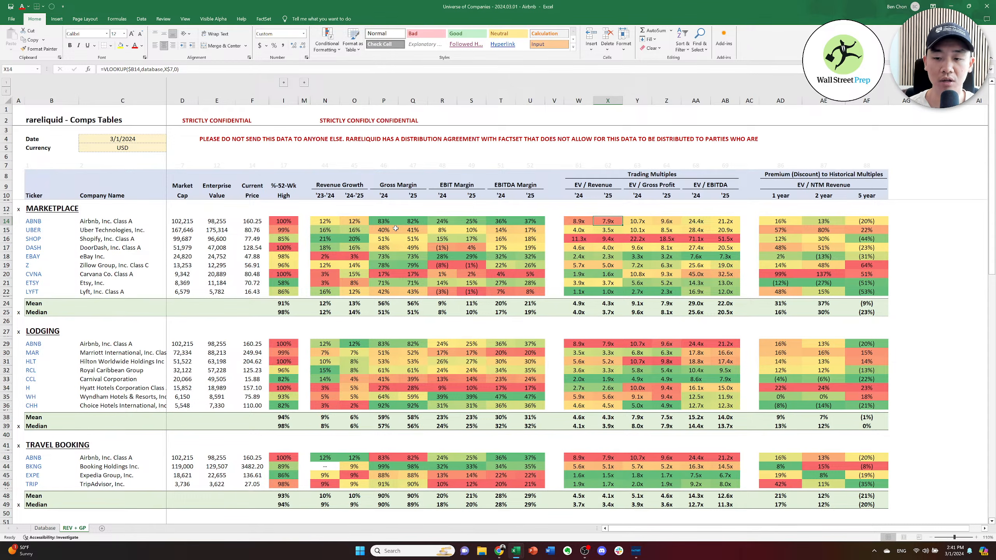
Point out the '24 year heading under EV / Revenue and return to Airbnb's multiple for that year.
key(Up)
key(Up)
key(Up)
key(Up)
key(Left)
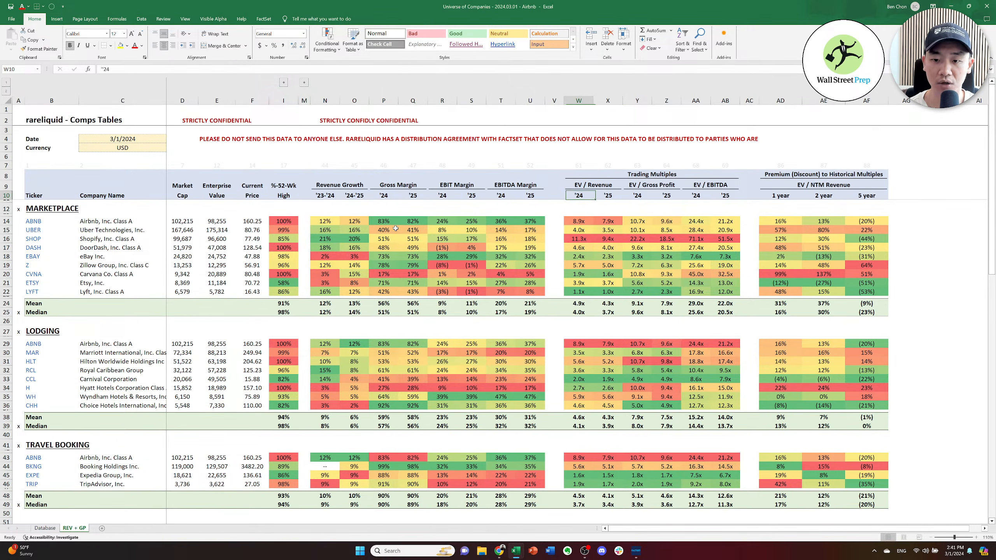
key(Down)
key(Down)
key(Down)
key(Down)
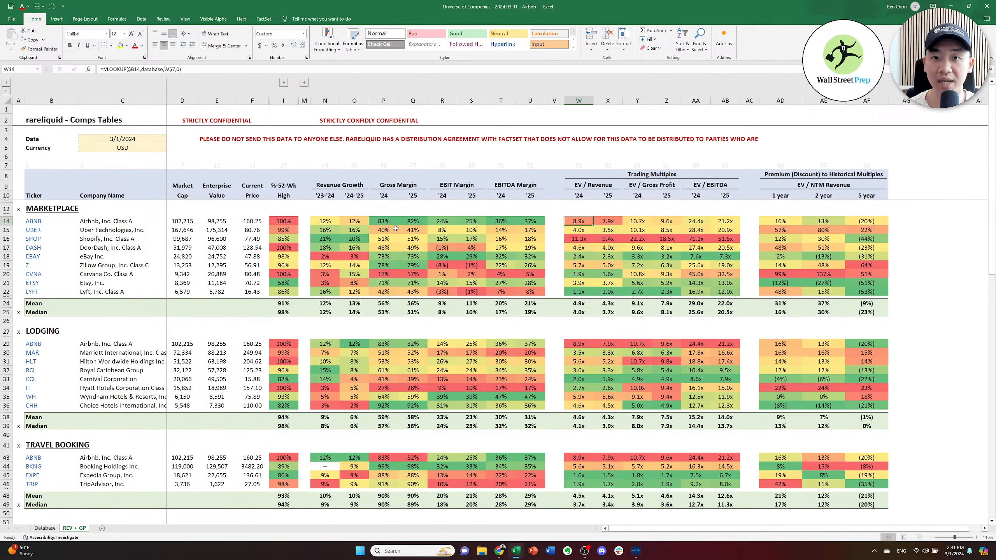
Compare Airbnb's EV / Revenue multiples with Uber's '24 figure and Shopify's '25 figure in the Marketplace group.
key(Down)
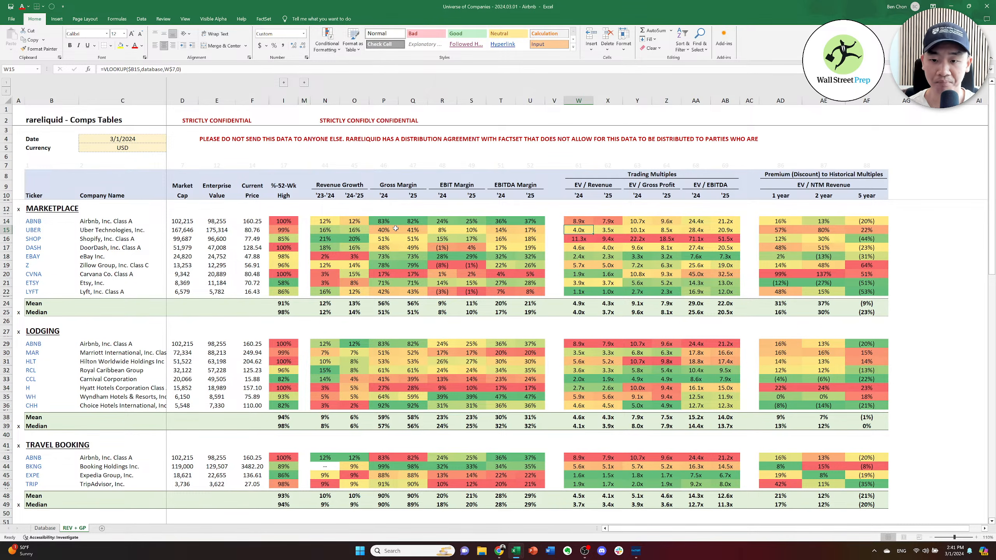
key(Right)
key(Up)
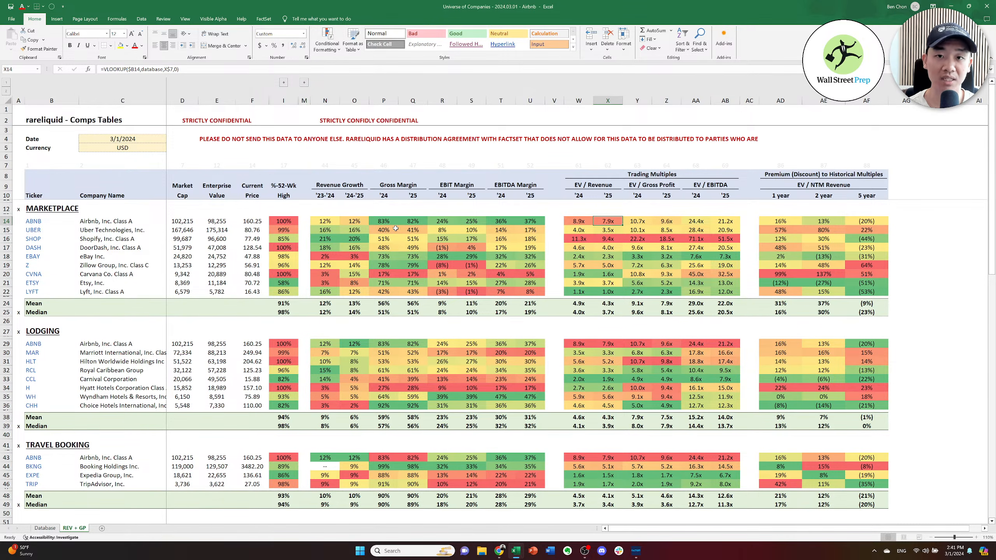
key(Down)
key(Down)
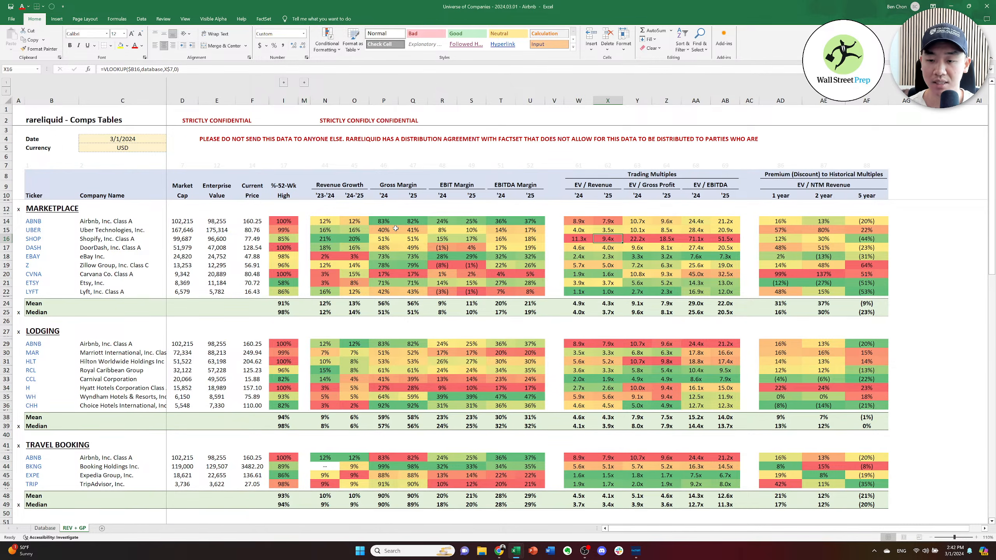
Compare the EV / Gross Profit multiples of Shopify, Uber and Airbnb, ending on Airbnb's '25 EV / Revenue multiple.
key(Right)
key(Right)
key(Left)
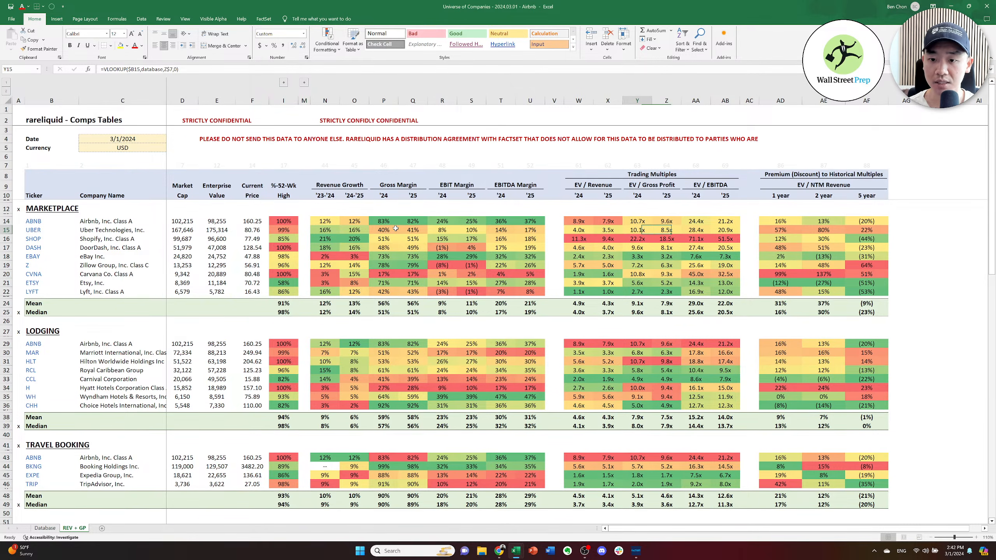
key(Up)
key(Up)
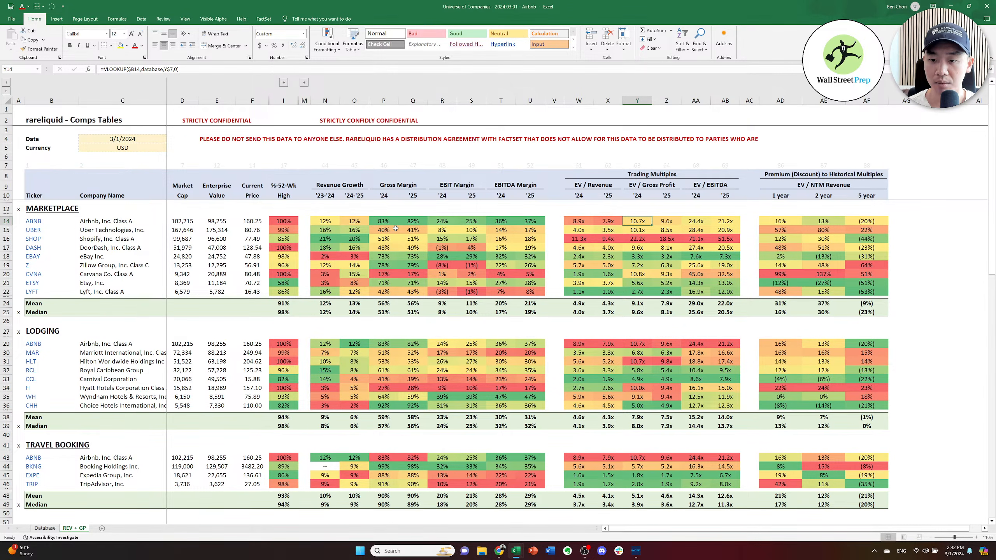
key(Right)
key(Right)
key(Left)
key(Left)
key(Left)
key(Left)
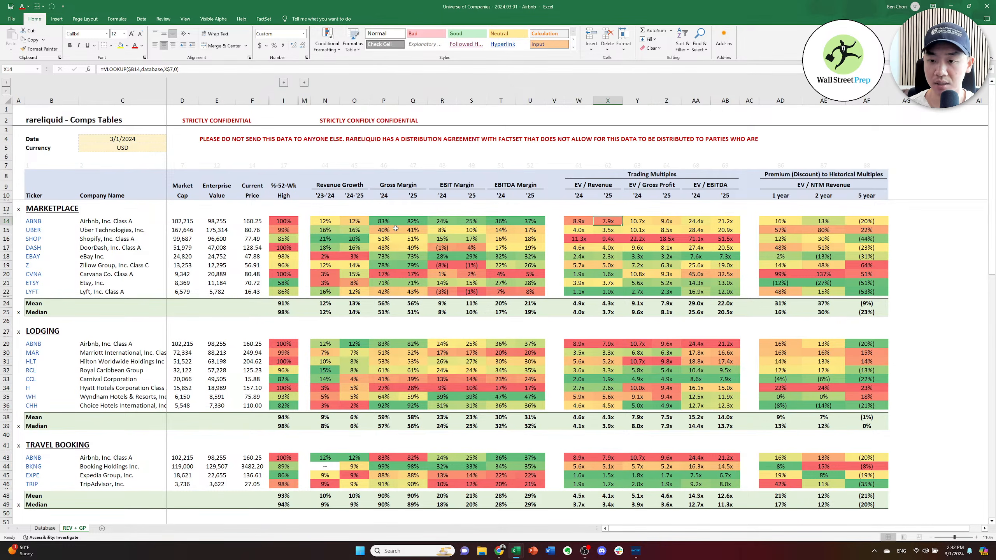
Select Airbnb's '24 and '25 EV / EBITDA multiples in the Marketplace group.
key(Right)
key(Right)
key(Right)
key(Right)
key(shift+Right)
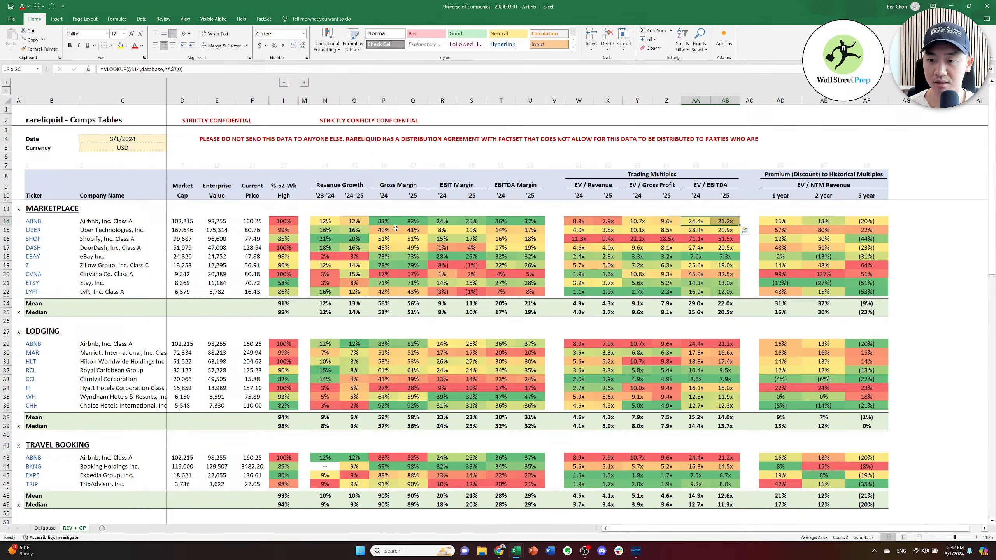
key(shift+Left)
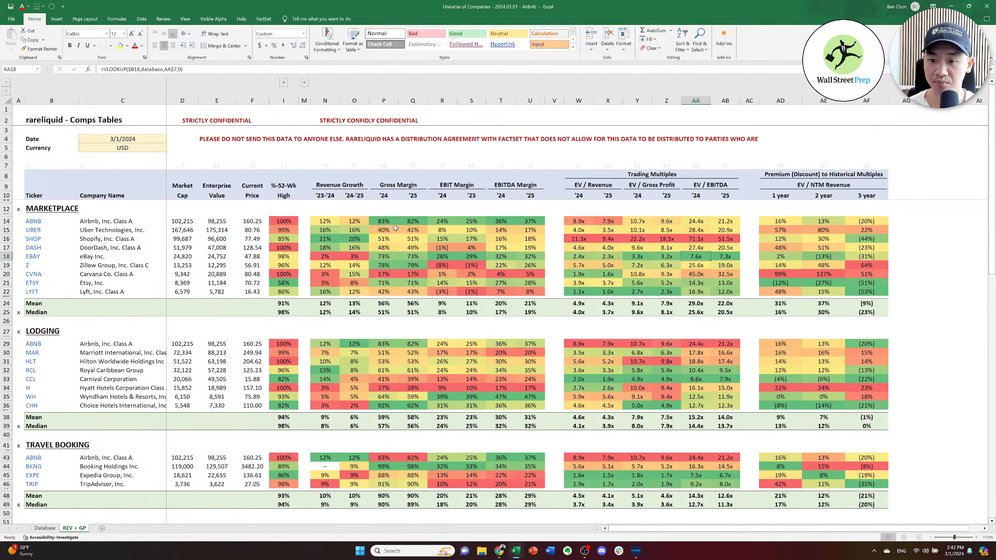
Compare Airbnb's '24 EV / EBITDA multiple with eBay's and with Shopify's '24 and '25 multiples.
key(Down)
key(Up)
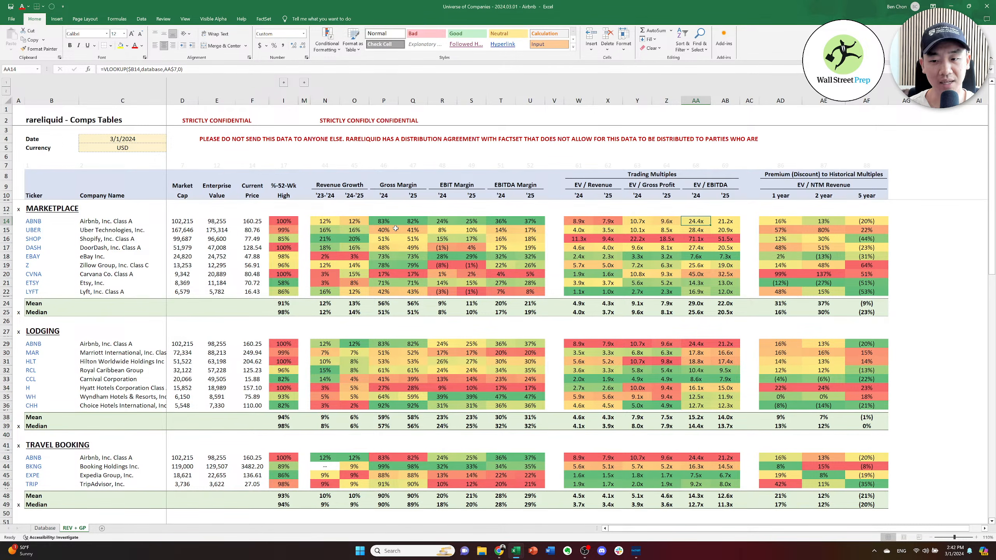
key(Down)
key(Down)
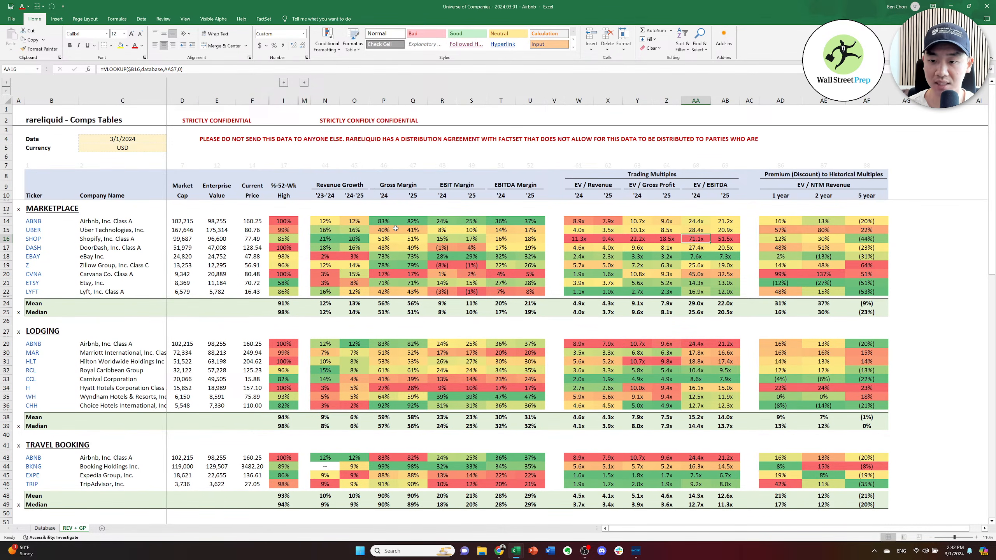
key(Right)
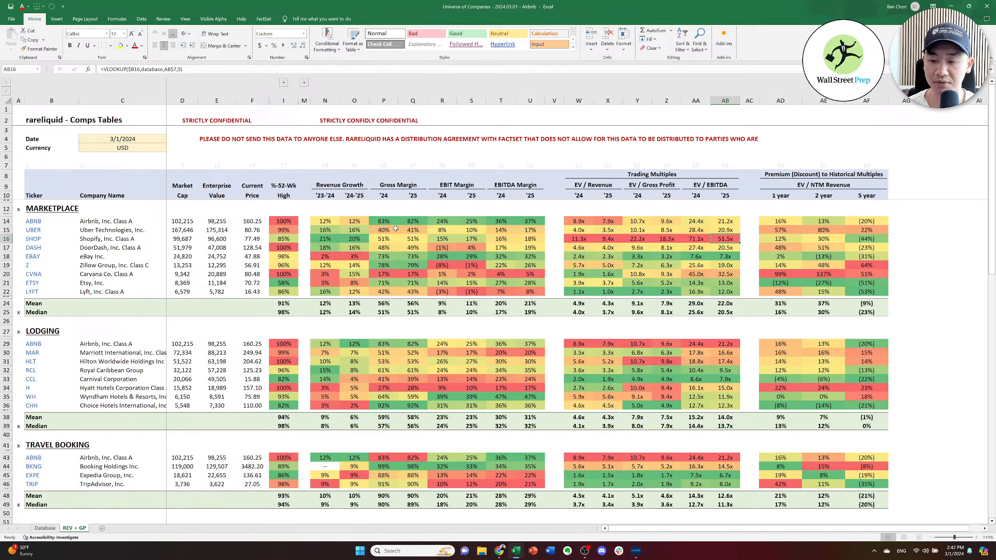
Go over Airbnb's 1, 2 and 5 year premiums or discounts to its historical EV / NTM Revenue multiples.
key(Right)
key(Right)
key(Right)
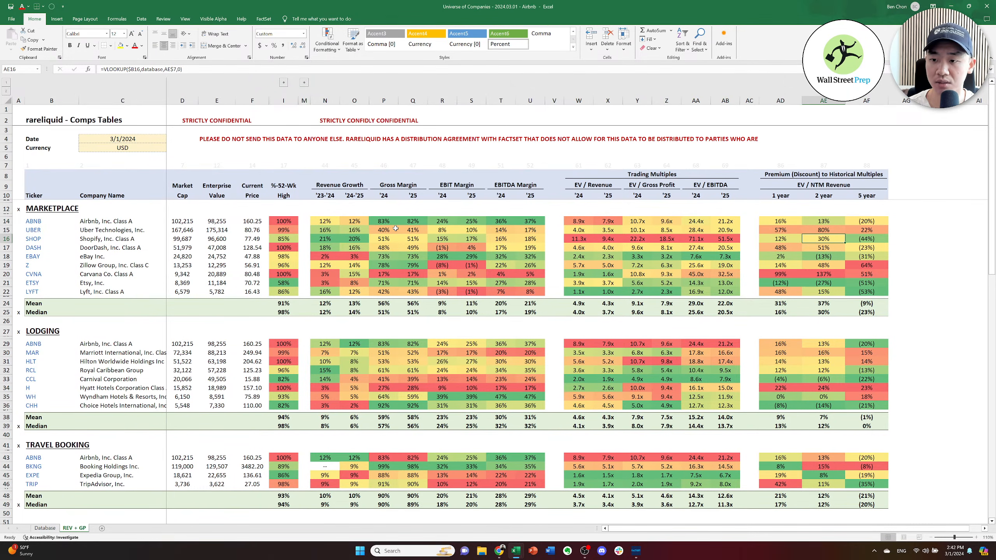
key(Up)
key(Up)
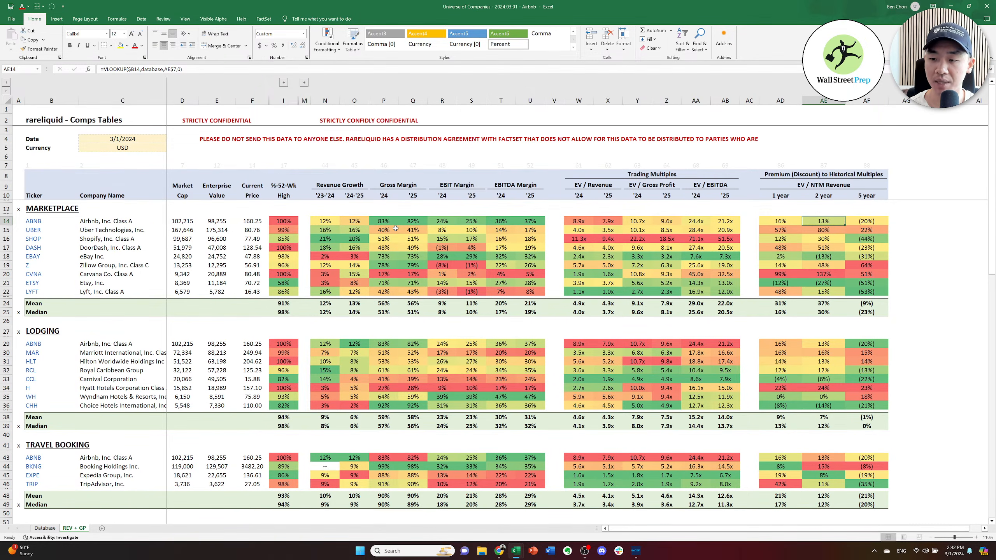
key(Left)
key(Right)
key(Right)
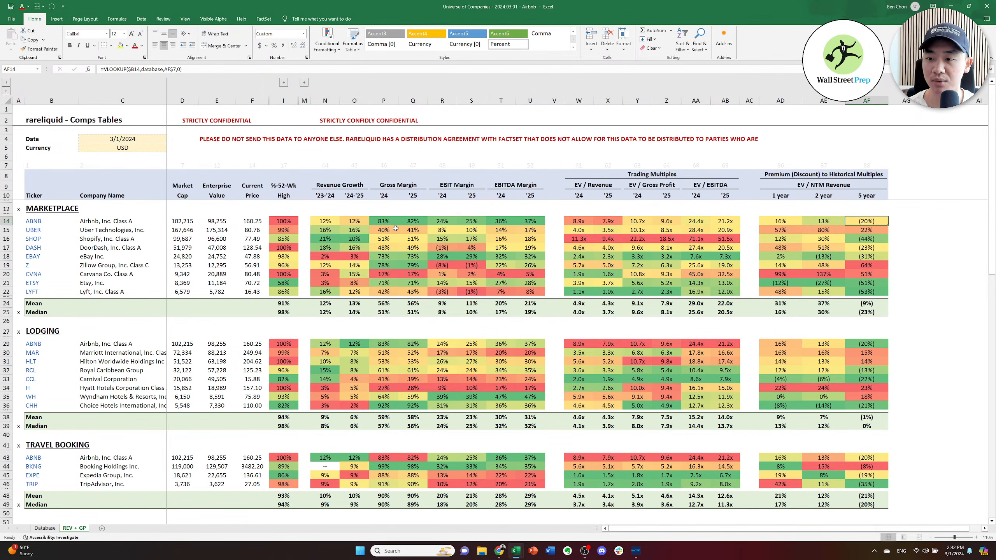
key(Left)
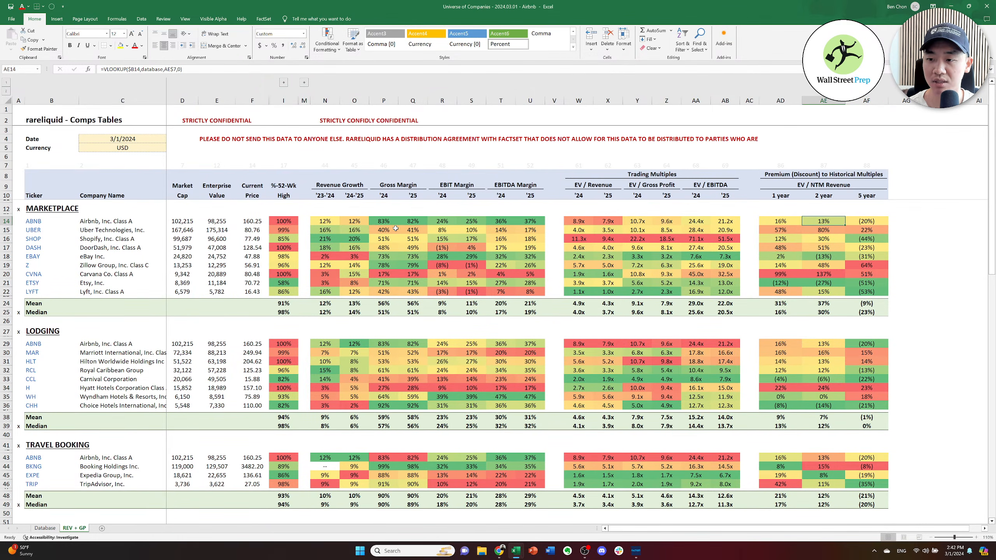
Trace Shopify's row from its 1 year historical premium back through its multiples and margins to its '23-'24 revenue growth.
key(Left)
key(Down)
key(Down)
key(Left)
key(Left)
key(Left)
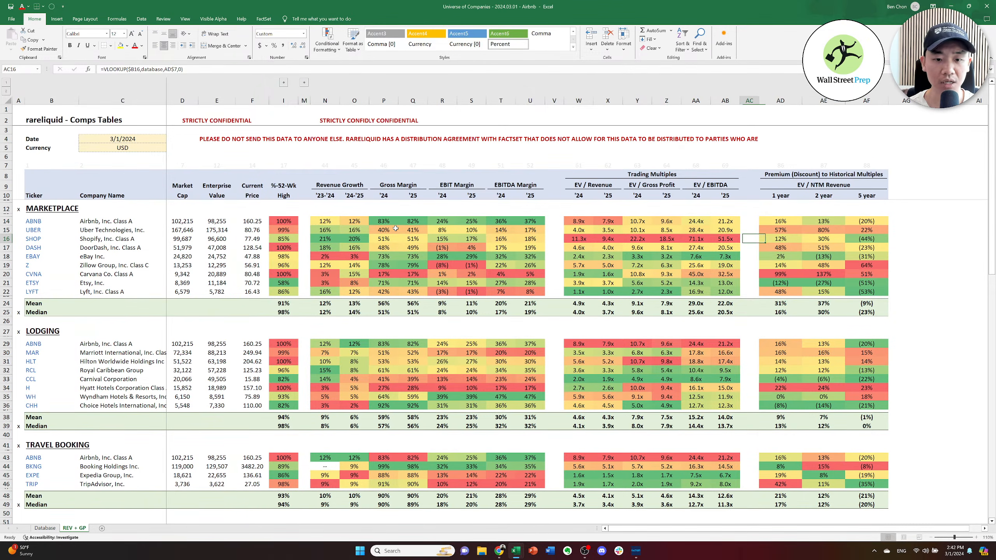
key(Left)
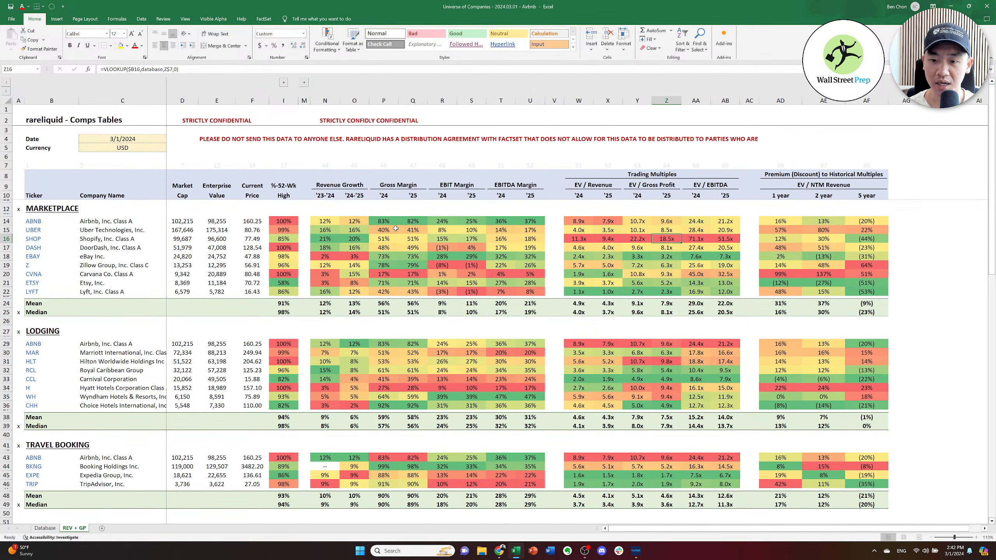
key(Up)
key(Left)
key(Left)
key(Left)
key(Left)
key(Left)
key(Left)
key(Left)
key(Left)
key(Left)
key(Left)
key(Left)
key(Left)
key(Left)
key(Left)
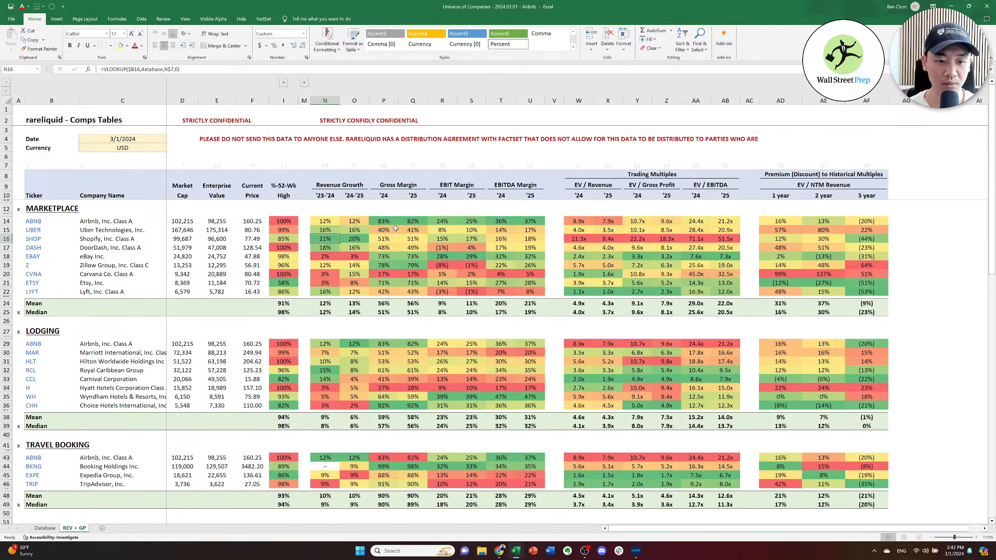
Compare the '23-'24 revenue growth of Airbnb, Uber and Shopify, starting from Airbnb's %-52-week high.
key(Up)
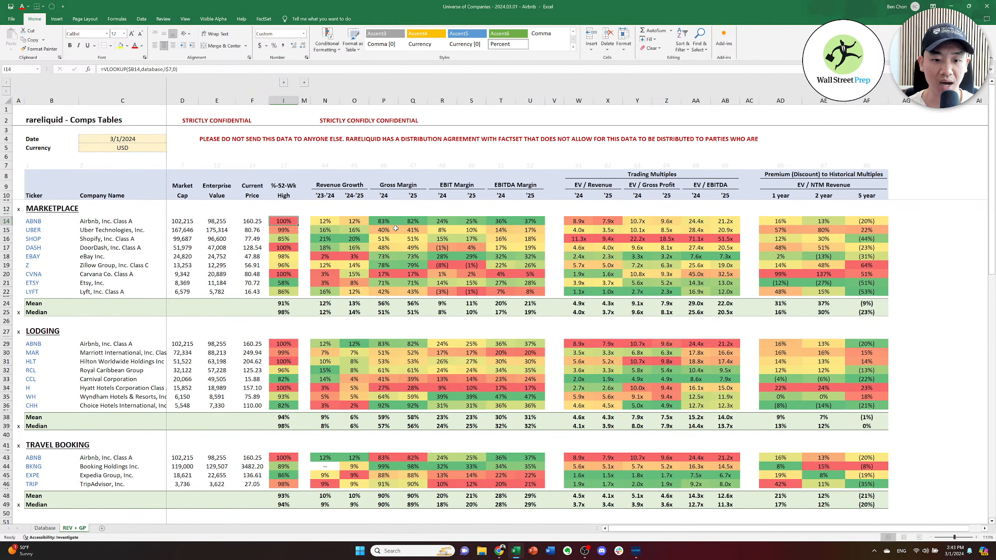
key(Right)
key(Right)
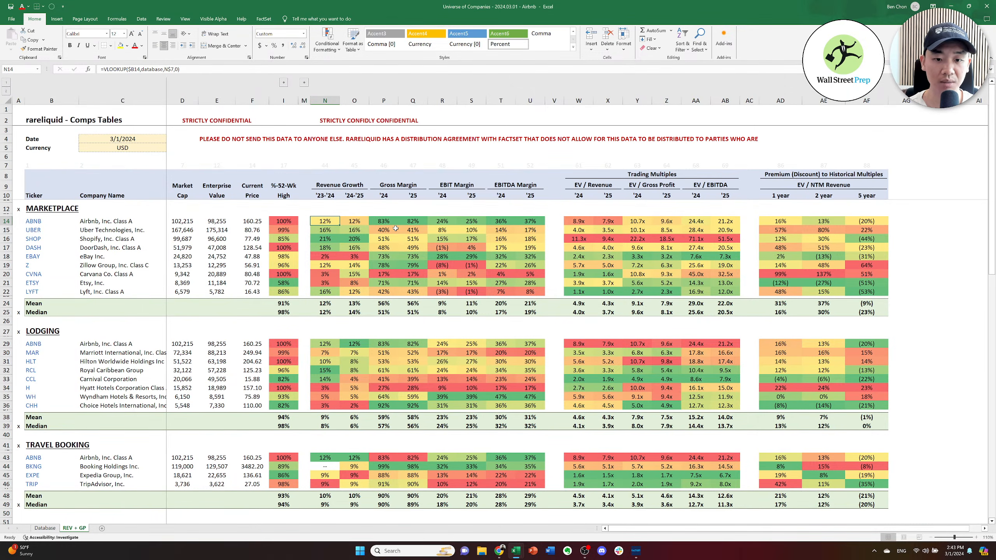
key(Down)
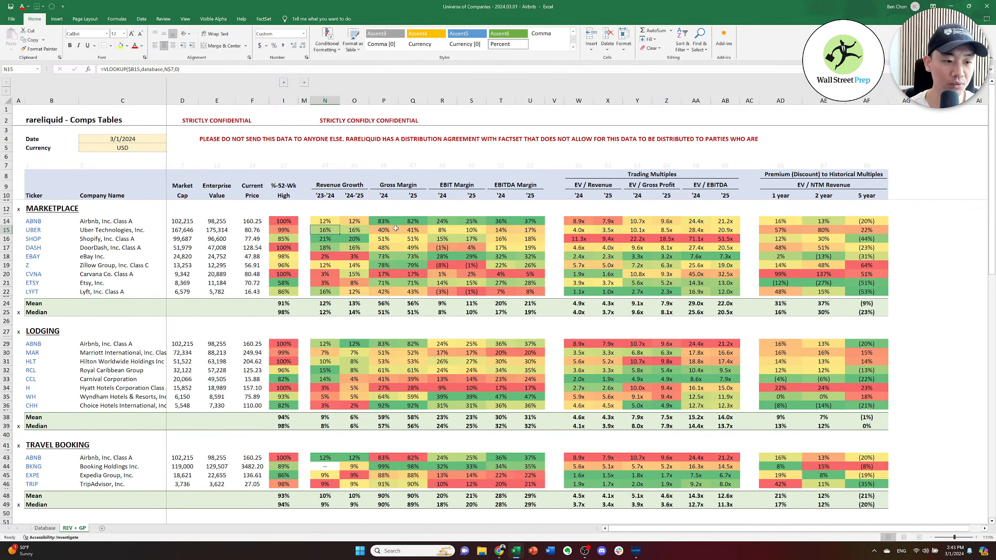
key(Down)
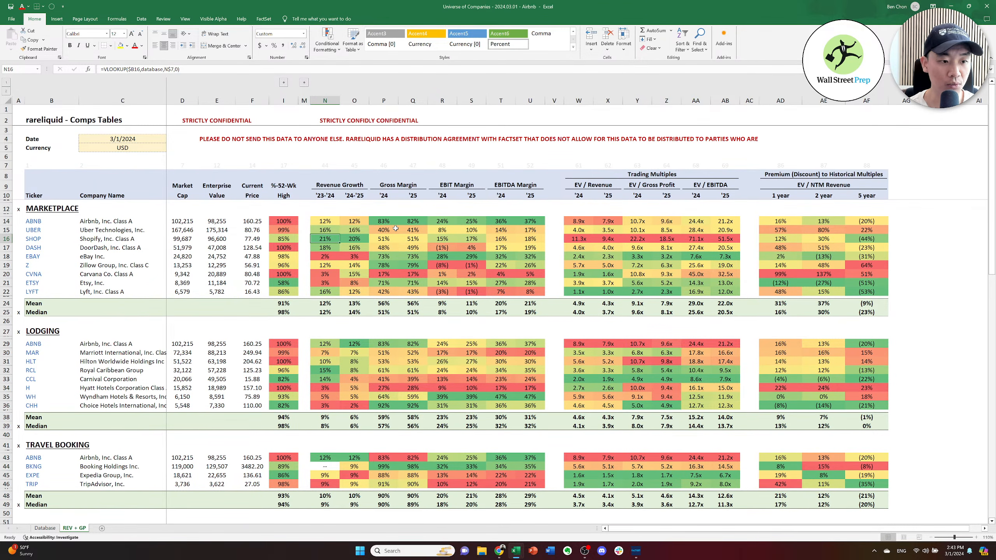
Scan the '23-'24 revenue growth of the marketplace peers from DoorDash down to Etsy.
key(Down)
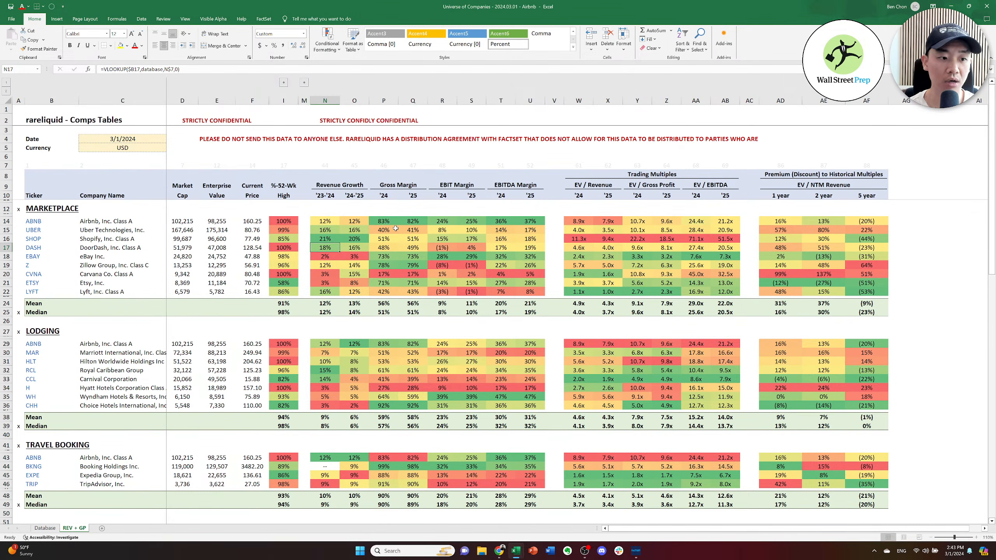
key(Down)
key(Down)
key(Down)
key(Down)
key(Down)
key(Down)
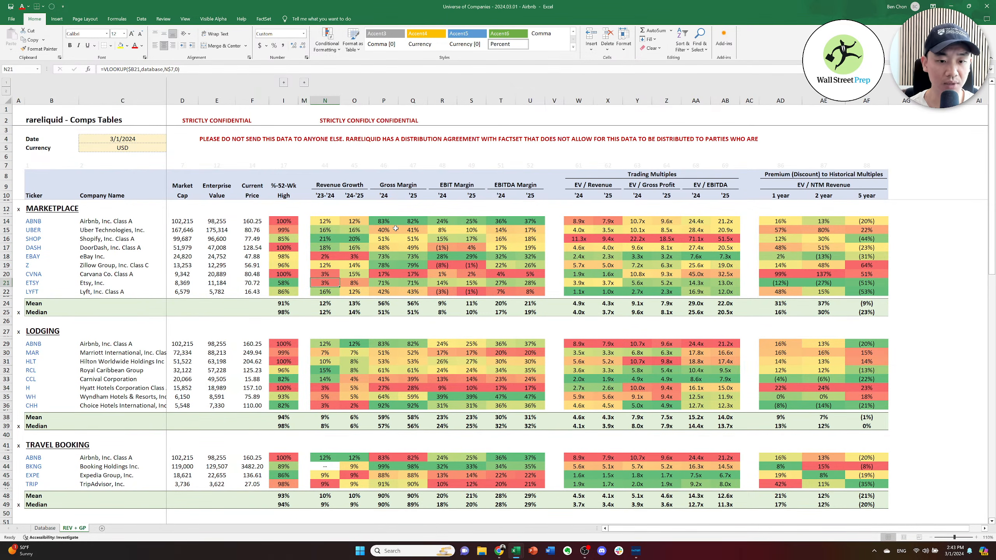
Move on to the Lodging comps and check Airbnb's %-52-week high in that group.
key(Down)
key(Down)
key(Down)
key(Down)
key(Down)
key(Down)
key(Down)
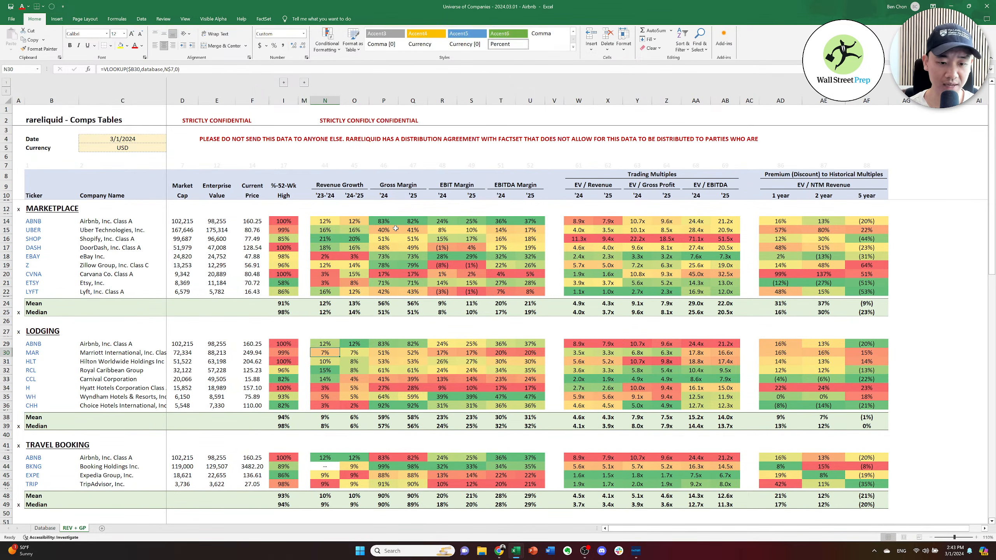
key(Up)
key(Left)
key(Left)
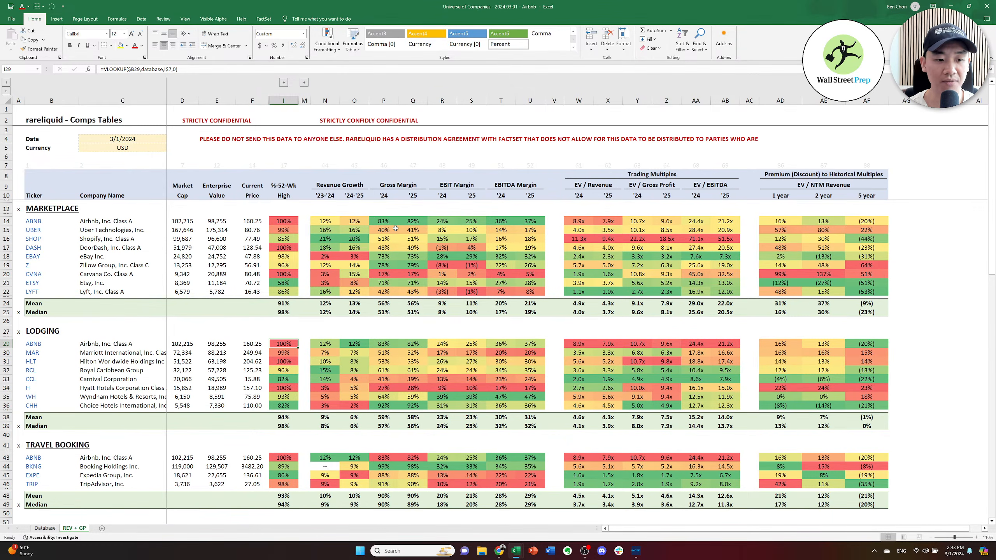
Go through the Lodging company names from Airbnb down to Hyatt.
key(Left)
key(Left)
key(Left)
key(Left)
key(Down)
key(Down)
key(Down)
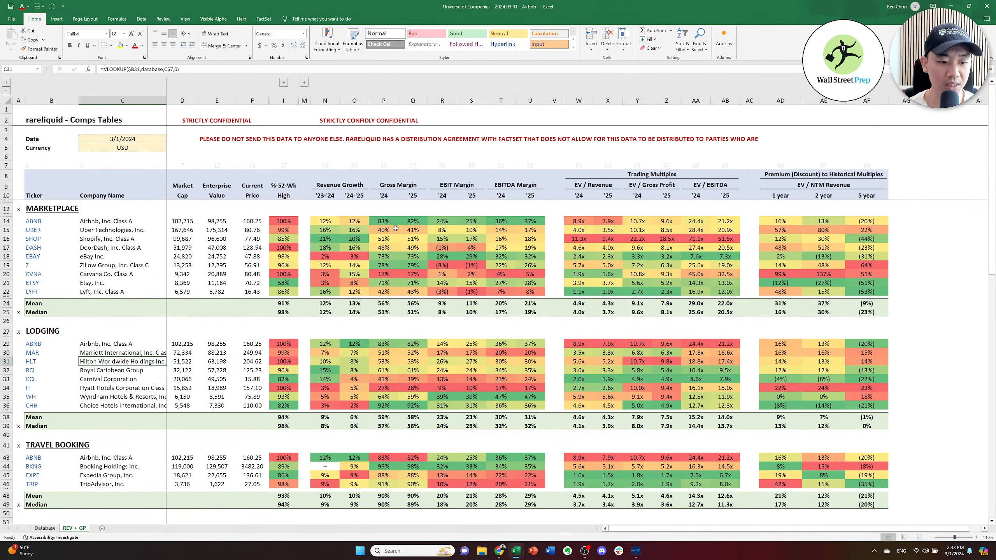
key(Down)
key(Down)
key(Down)
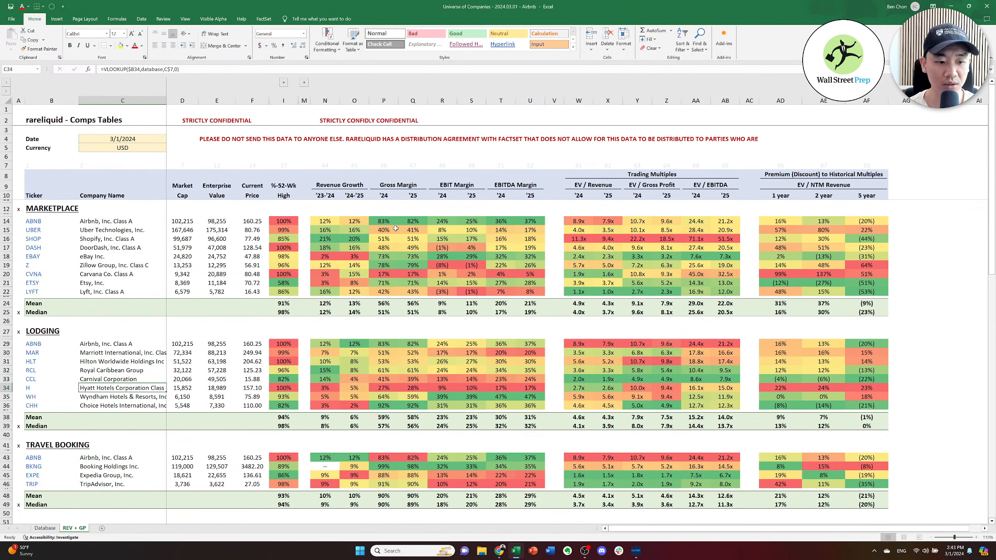
Compare the Lodging companies' '23-'24 revenue growth, going from Wyndham back up to Airbnb.
key(Right)
key(Right)
key(Right)
key(Right)
key(Right)
key(Right)
key(Right)
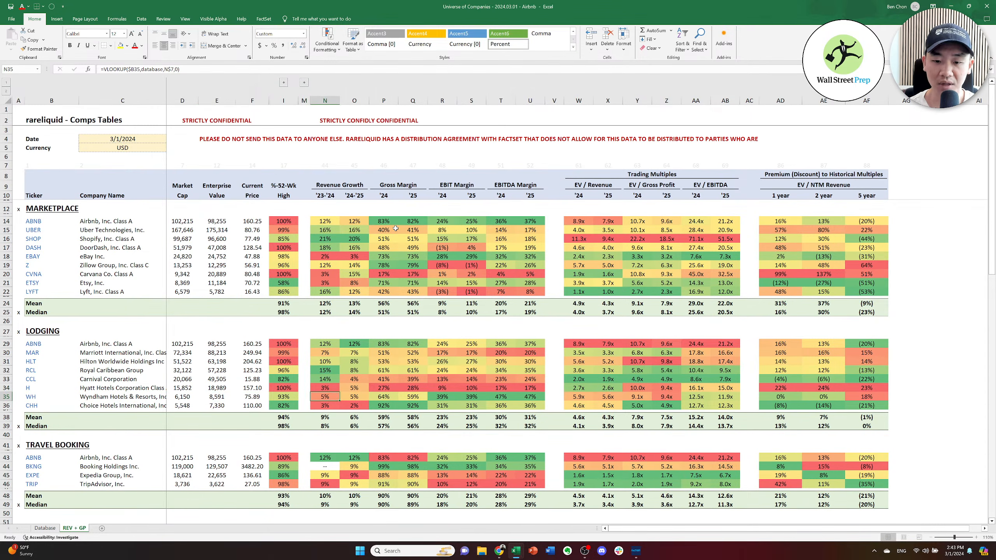
key(Up)
key(Up)
key(Up)
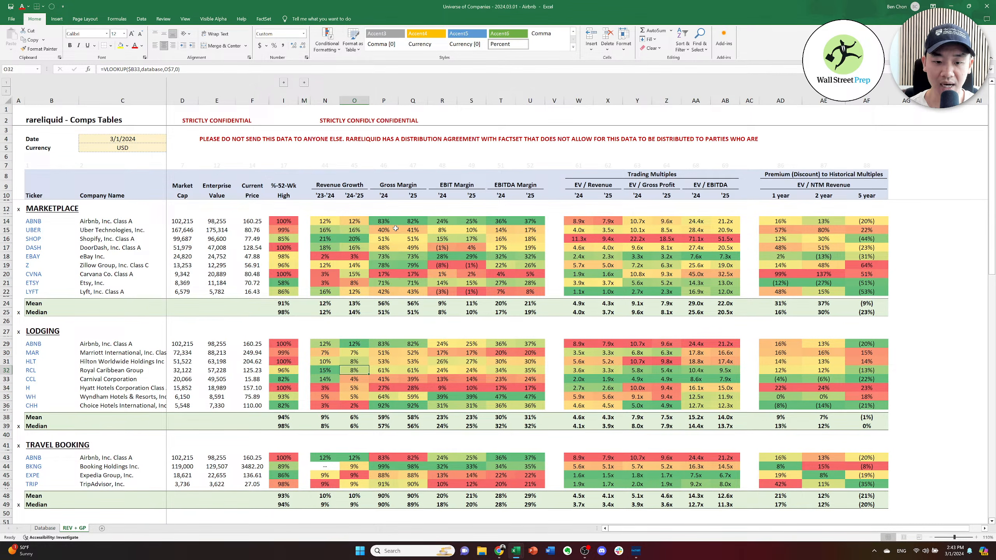
key(Left)
key(Up)
key(Up)
key(Up)
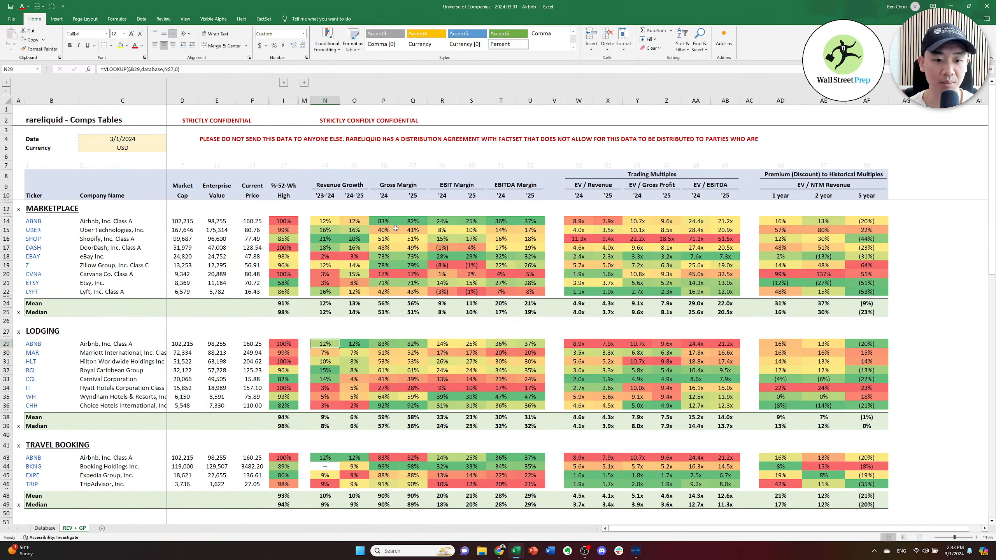
Check Hilton's '24-'25 revenue growth and Royal Caribbean's '24 and '25 gross margins.
key(Down)
key(Down)
key(Right)
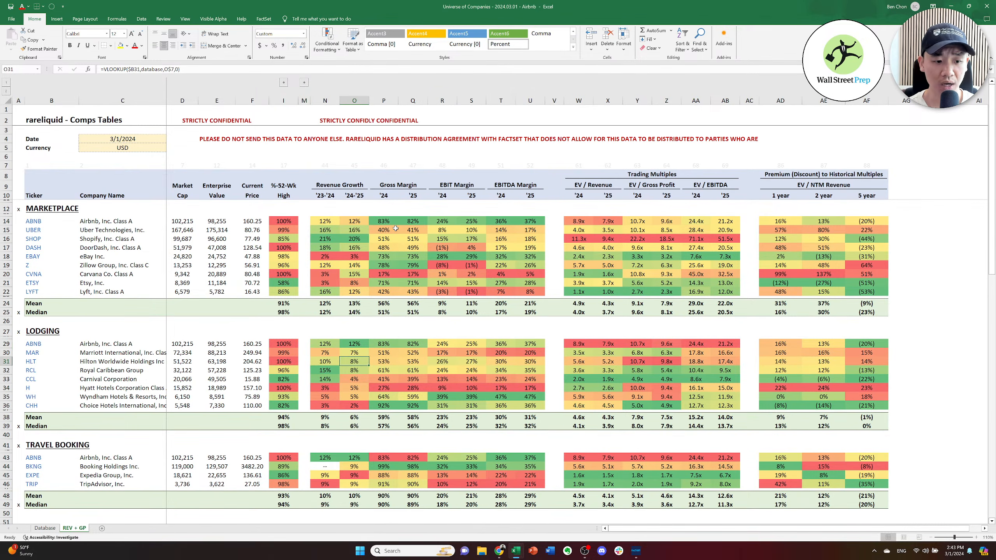
key(Down)
key(Right)
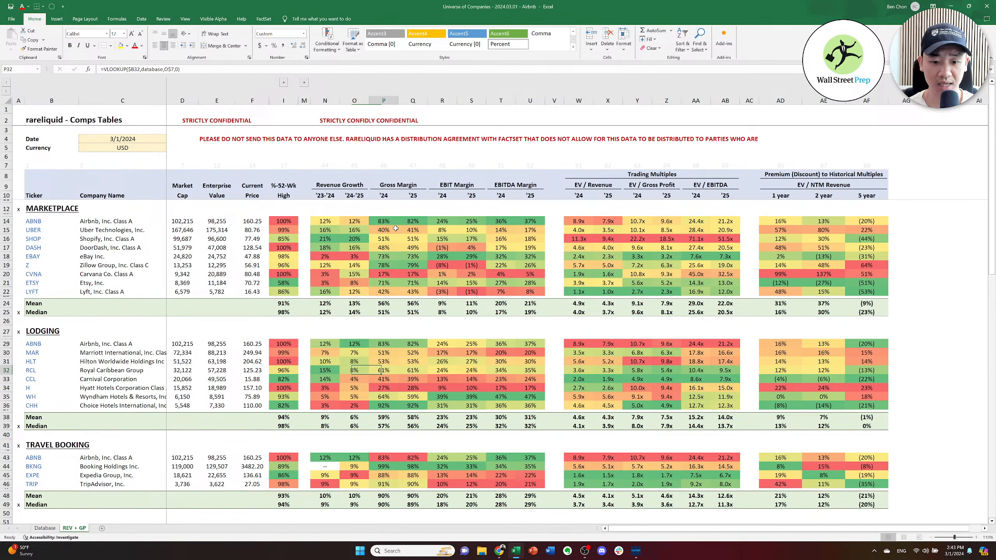
key(Right)
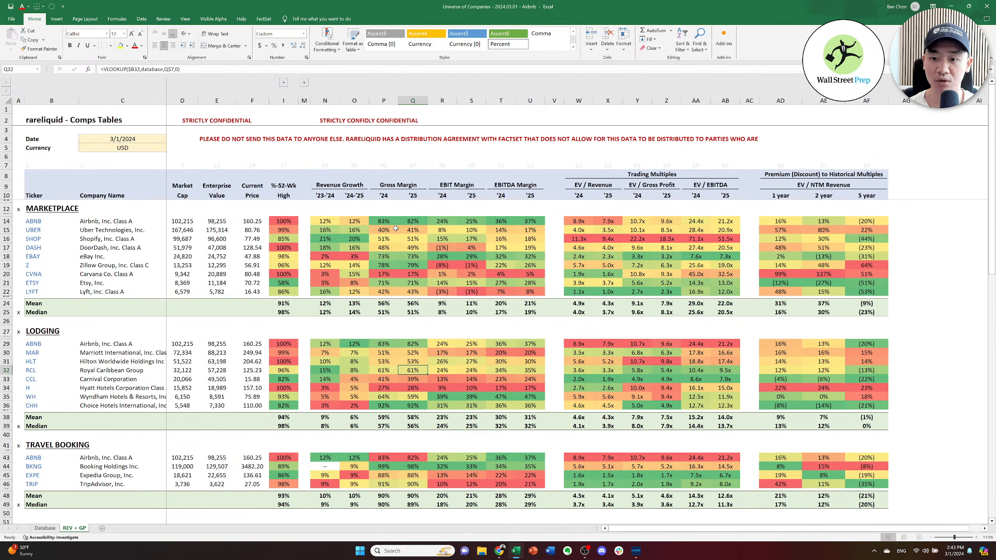
Review the '25 gross margins of the lower Lodging peers through Choice Hotels, ending on Wyndham's '24 EBIT margin.
scroll(396, 228, up, 1)
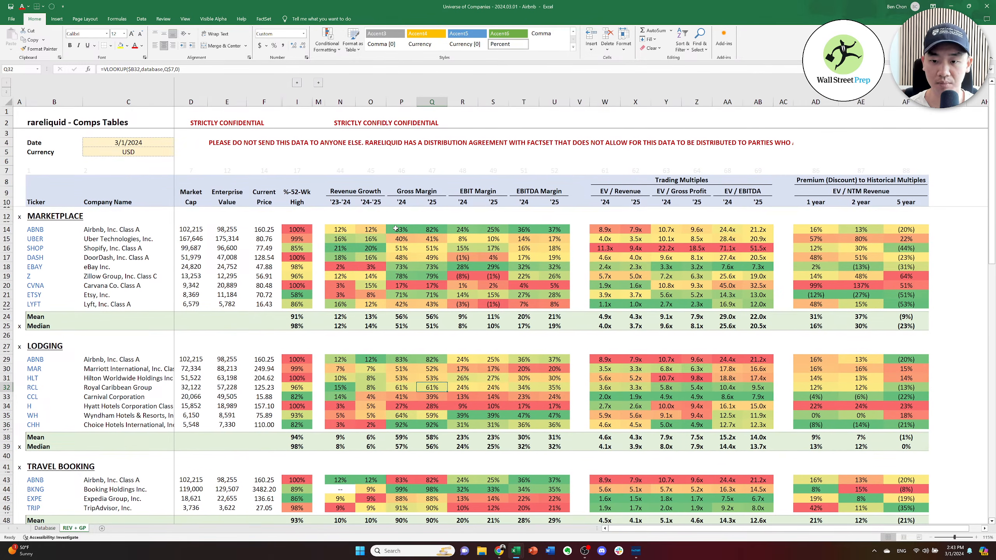
scroll(396, 229, up, 1)
key(Down)
key(Down)
key(Down)
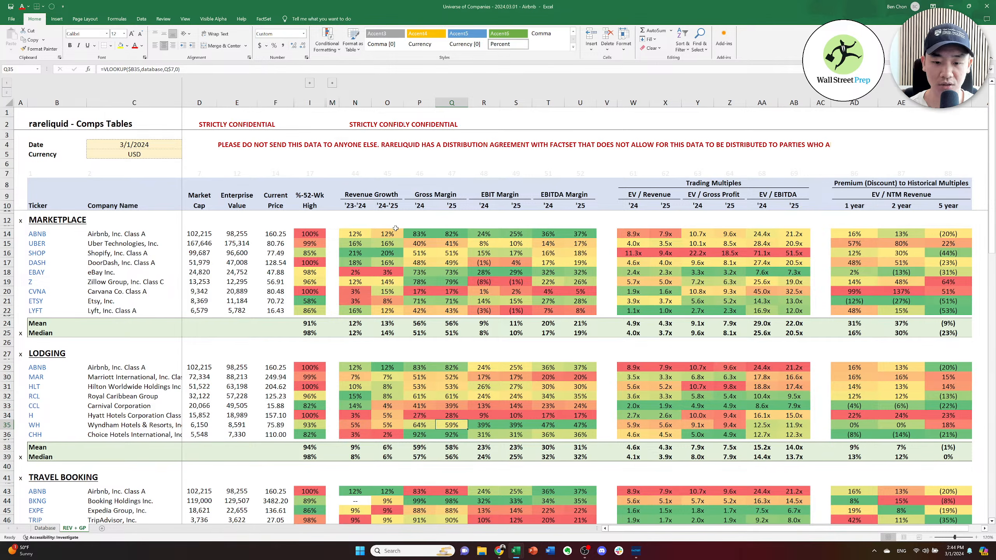
key(Down)
key(Down)
key(Down)
key(Up)
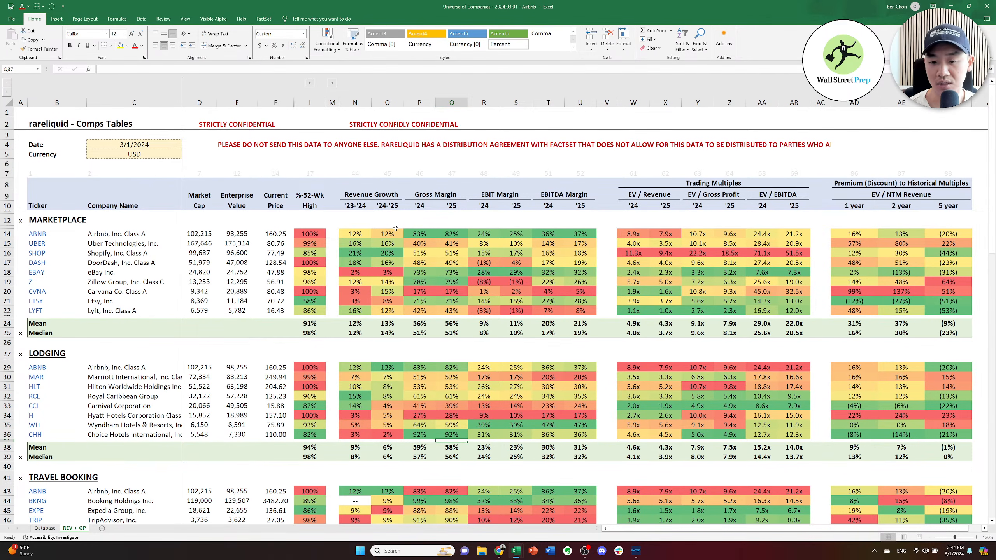
key(Up)
key(Right)
key(Up)
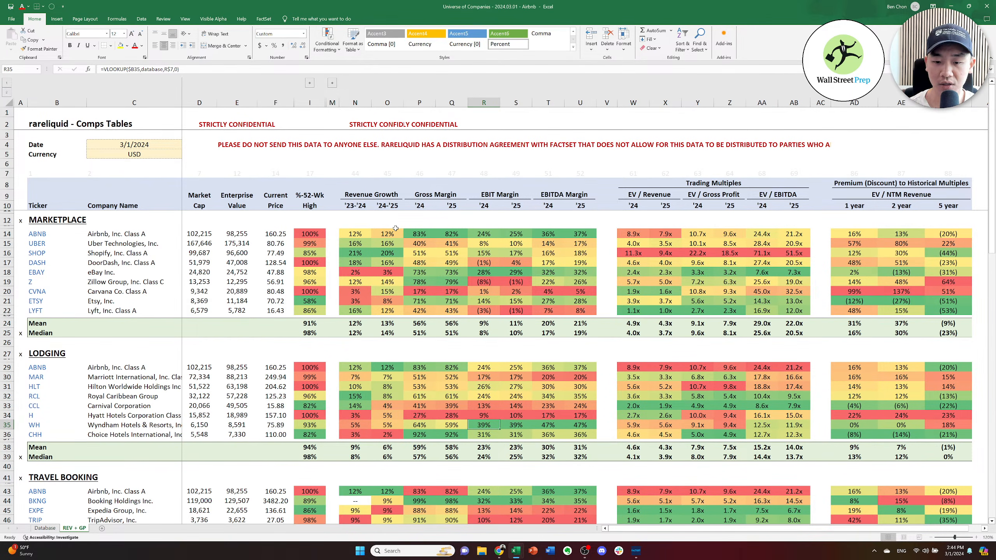
Highlight Airbnb's '24 and '25 gross margins in the Lodging group.
key(Left)
key(Left)
key(Left)
key(Right)
key(Up)
key(Up)
key(Up)
key(Up)
key(Up)
key(Up)
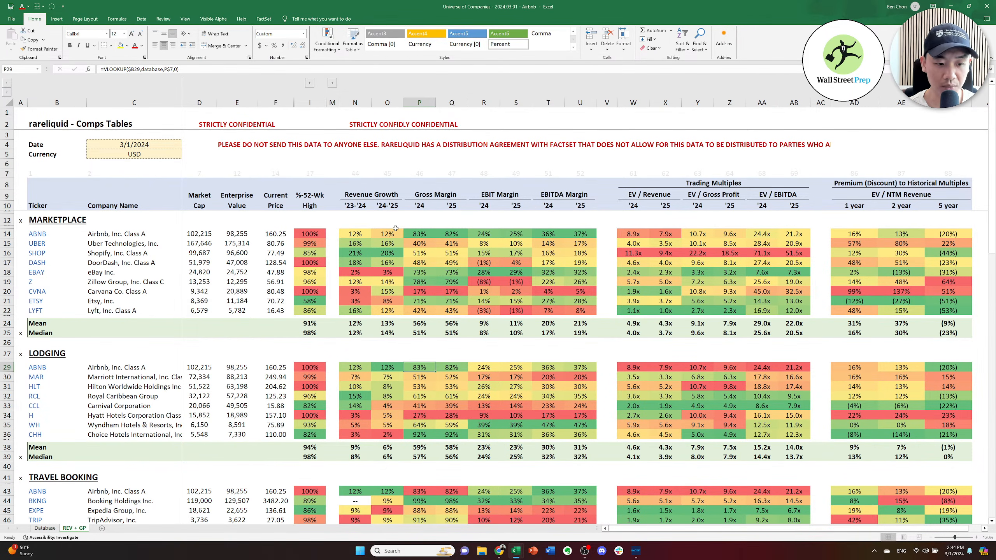
key(Right)
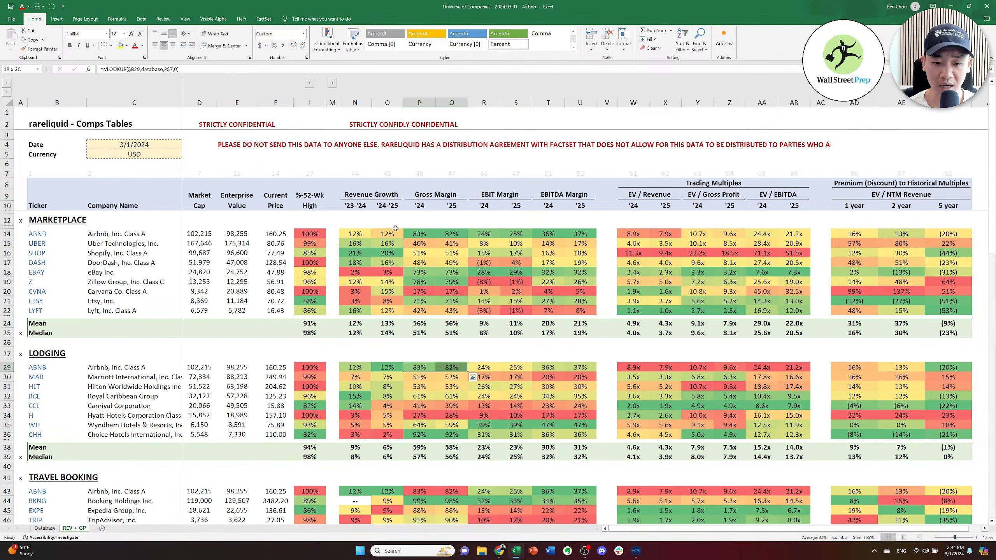
Compare Airbnb's gross margins with those of Marriott and Choice Hotels in the Lodging group.
key(Left)
key(Down)
key(Right)
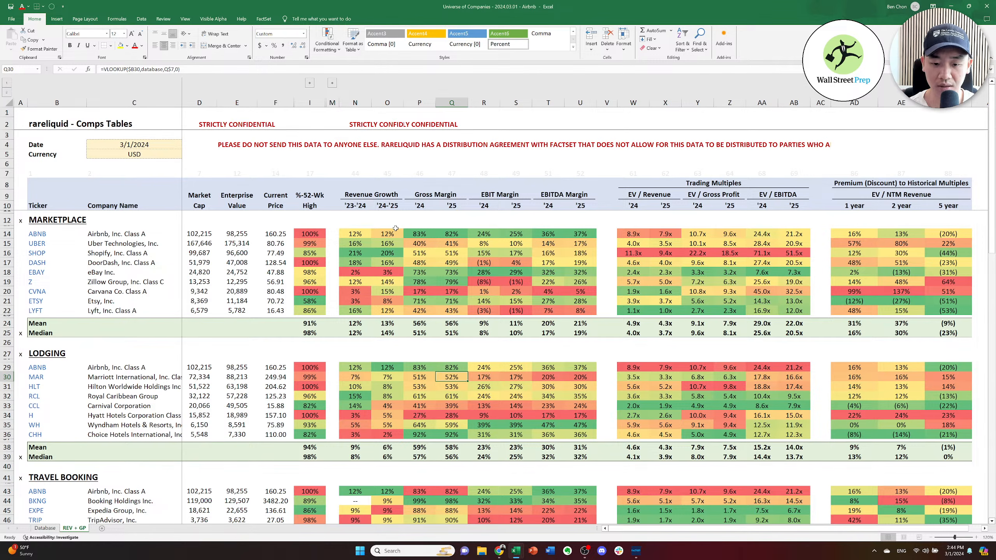
key(ctrl+Down)
key(Left)
key(Left)
key(Right)
key(Right)
key(Right)
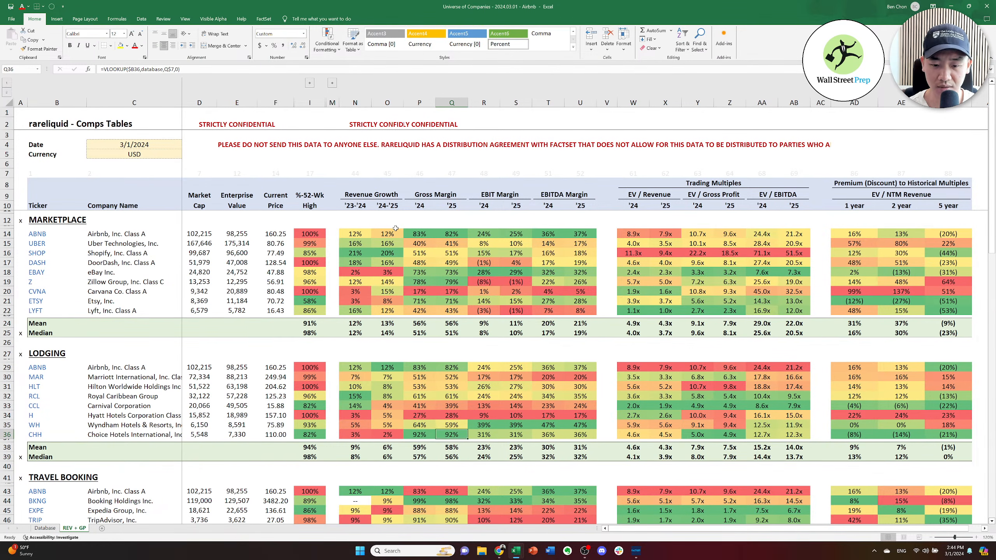
key(Left)
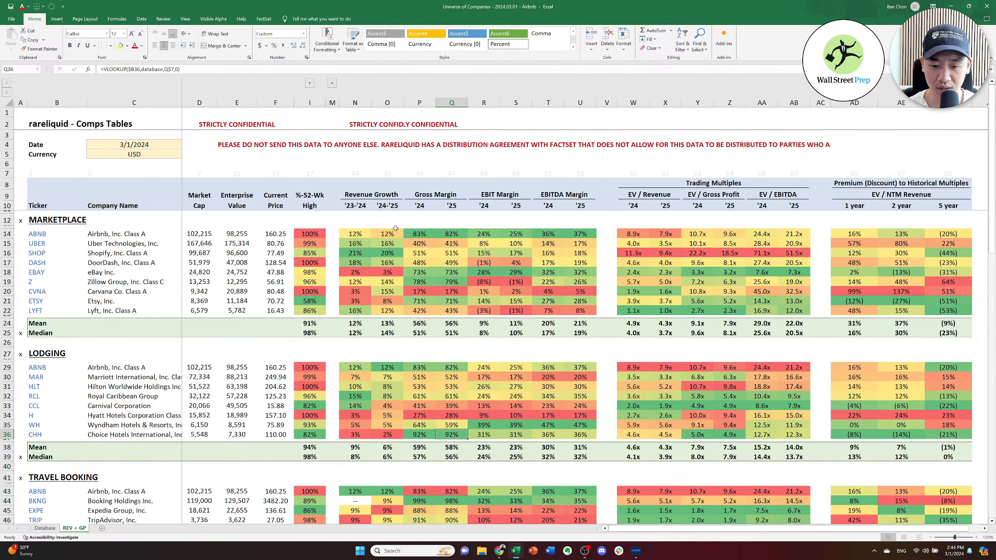
Look across the Lodging peers' EBIT and EBITDA margins, from Choice Hotels up to Hilton.
key(Right)
key(Right)
key(Up)
key(Right)
key(Right)
key(Up)
key(Up)
key(Up)
key(Right)
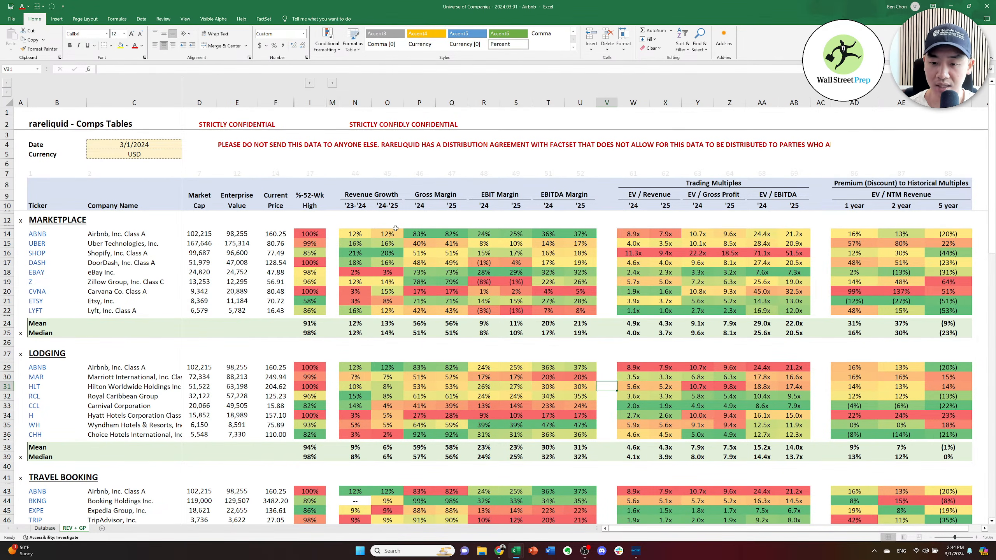
Highlight all Lodging trading multiples, from Airbnb's '24 EV / Revenue to Choice Hotels' '25 EV / EBITDA.
key(Up)
key(Up)
key(Up)
key(Right)
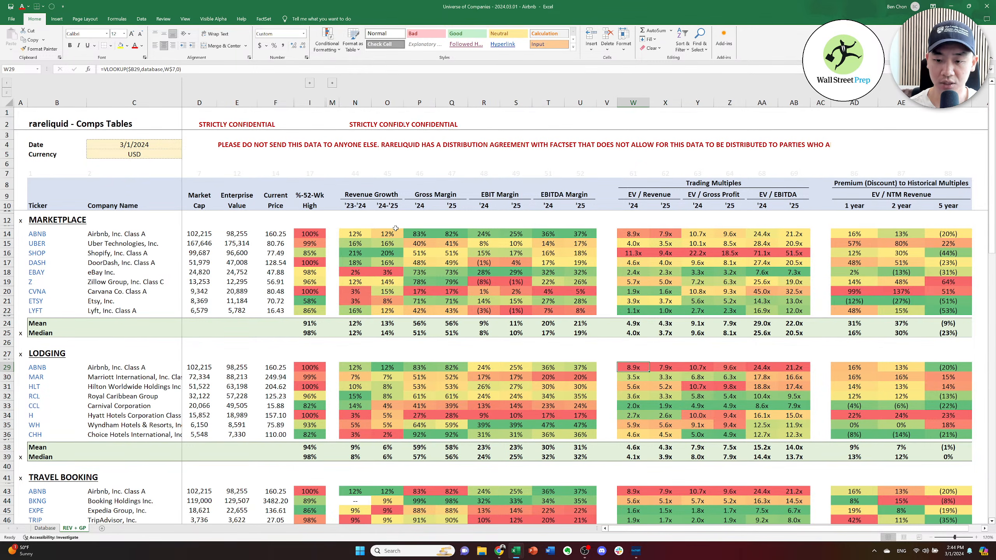
key(ctrl+shift+Down)
key(ctrl+shift+Right)
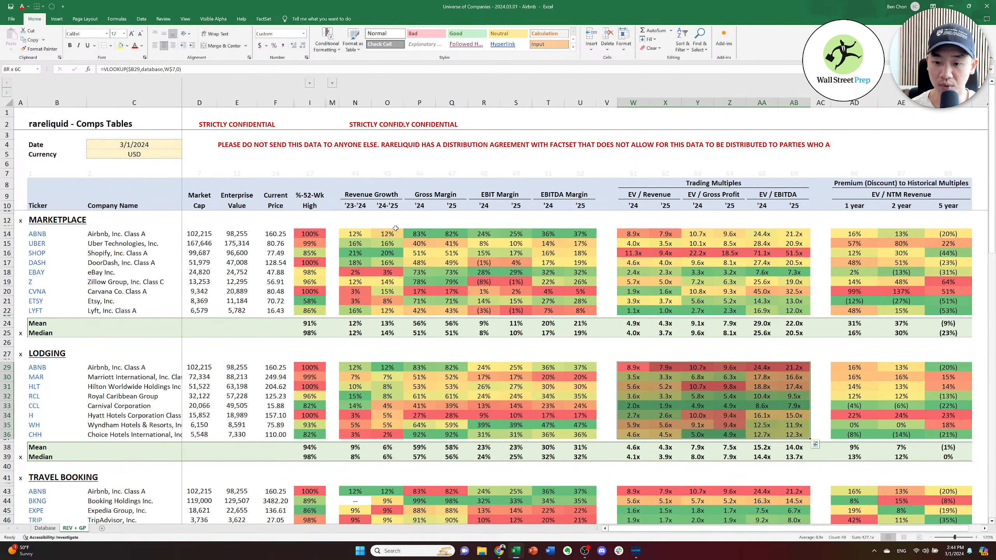
Compare the '24 EV / Revenue multiples of Marriott, Hilton and Royal Caribbean.
key(Down)
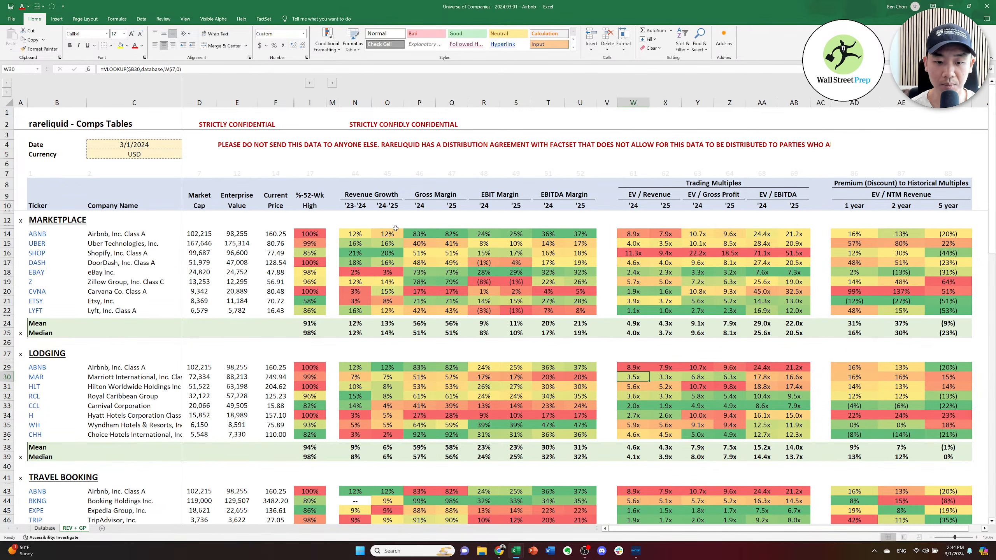
key(Down)
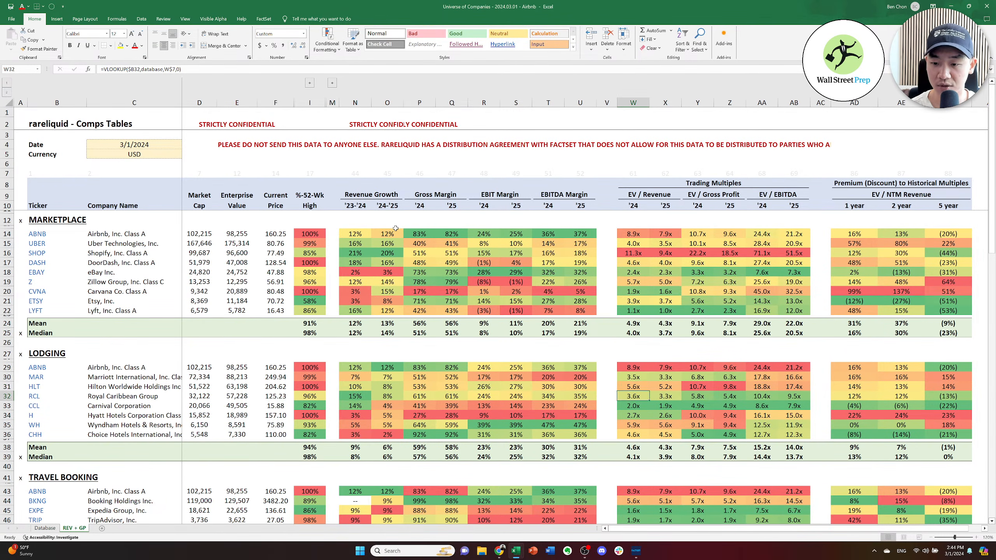
key(Up)
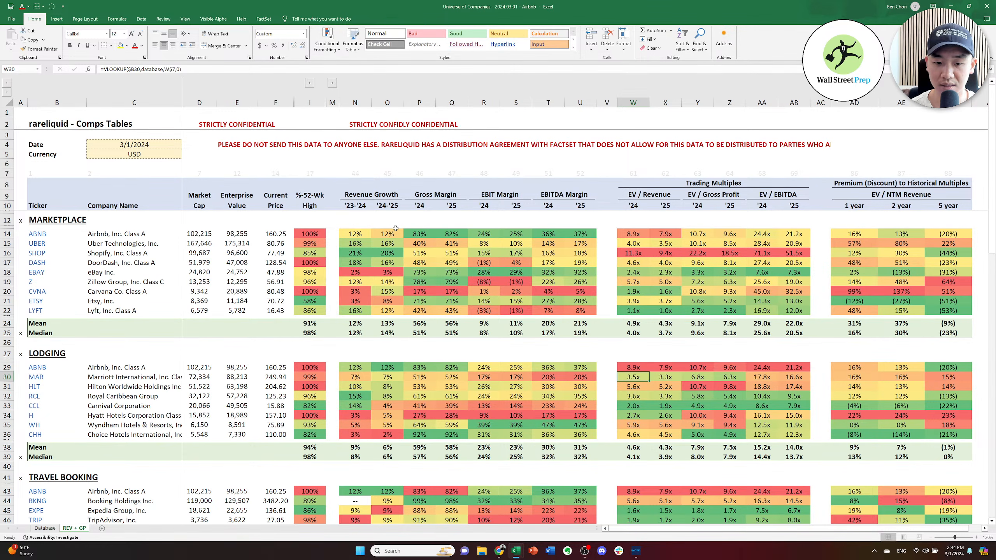
Return to the Lodging company names and go from Marriott down to Hyatt.
key(ctrl+Left)
key(ctrl+Left)
key(ctrl+Left)
key(ctrl+Left)
key(Right)
key(Down)
key(Down)
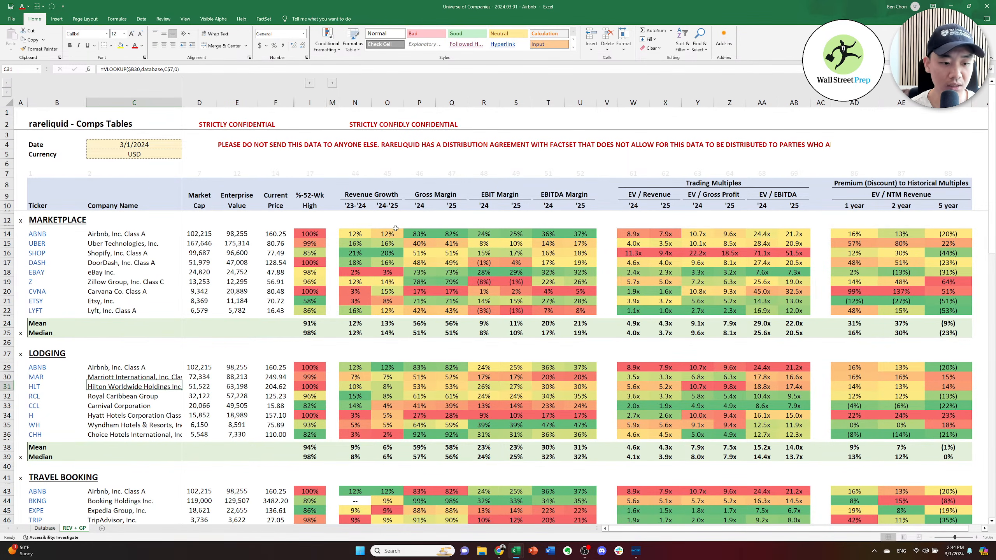
key(Down)
key(Down)
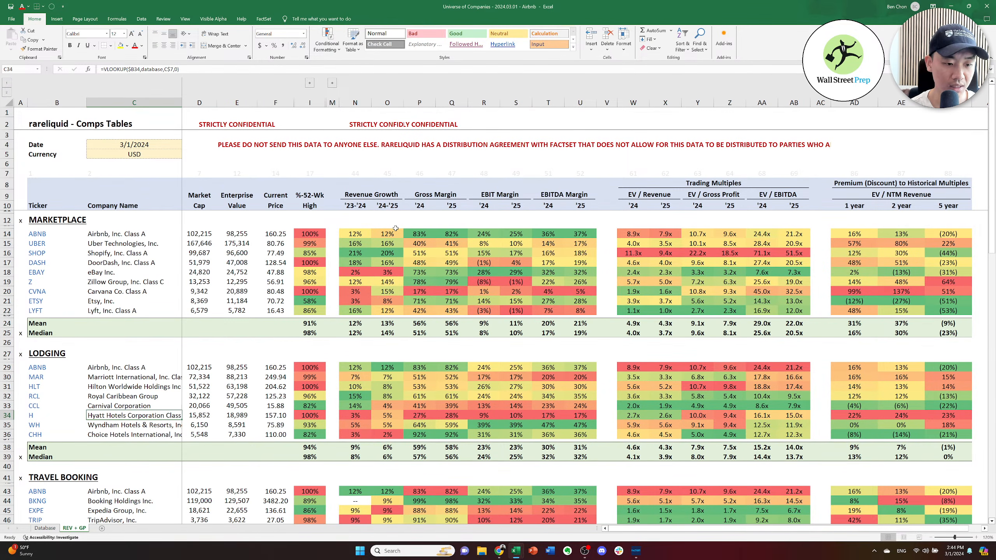
Bring the Travel Booking comps into focus below the Lodging group and select Airbnb's company name there.
key(Down)
key(Down)
key(Down)
key(Down)
key(Down)
key(Down)
key(Down)
key(Down)
key(Down)
key(Down)
key(Down)
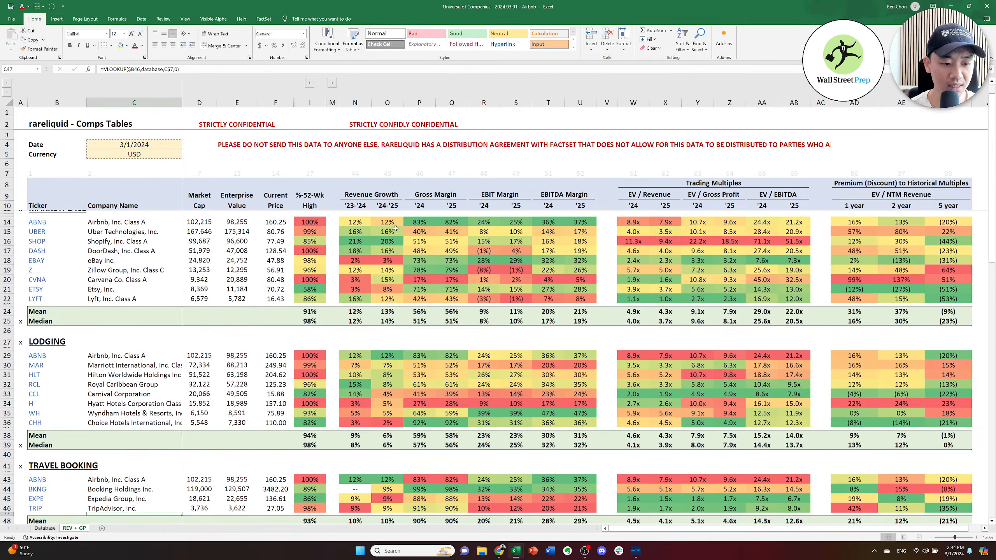
key(Down)
key(Down)
key(Down)
key(Down)
key(Down)
key(Down)
key(Down)
key(Down)
key(Down)
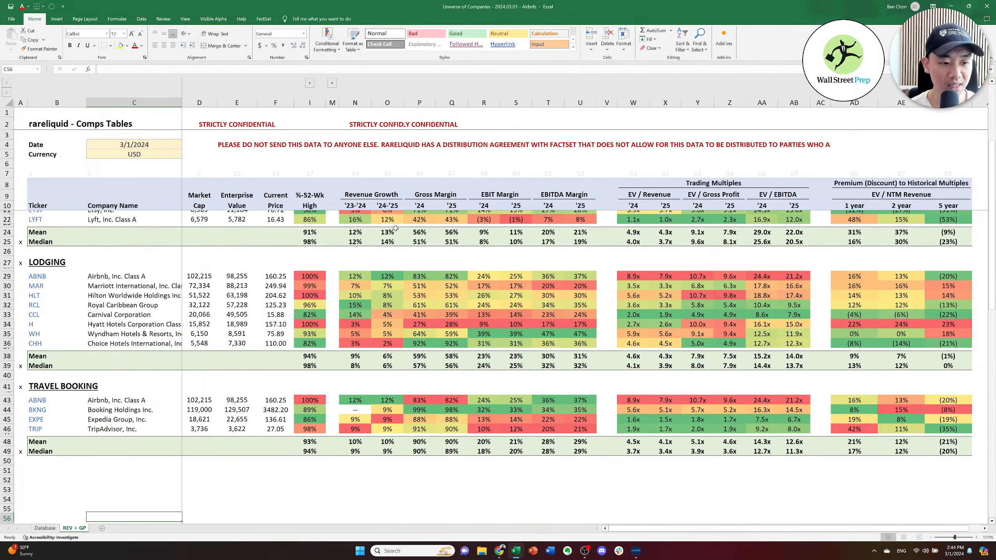
key(Down)
key(Down)
key(Down)
key(Down)
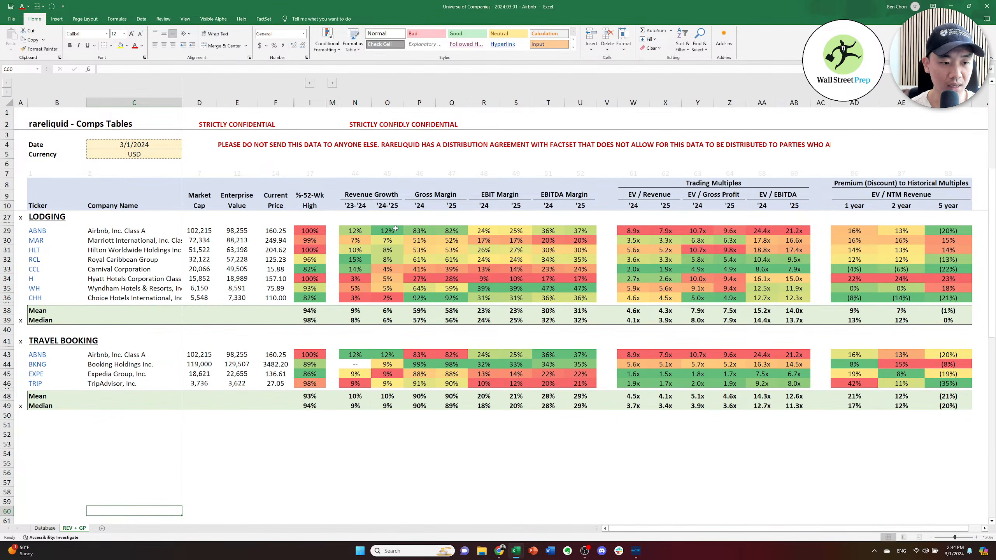
key(Down)
key(Down)
key(Down)
key(Down)
key(Down)
key(Down)
key(Down)
key(Down)
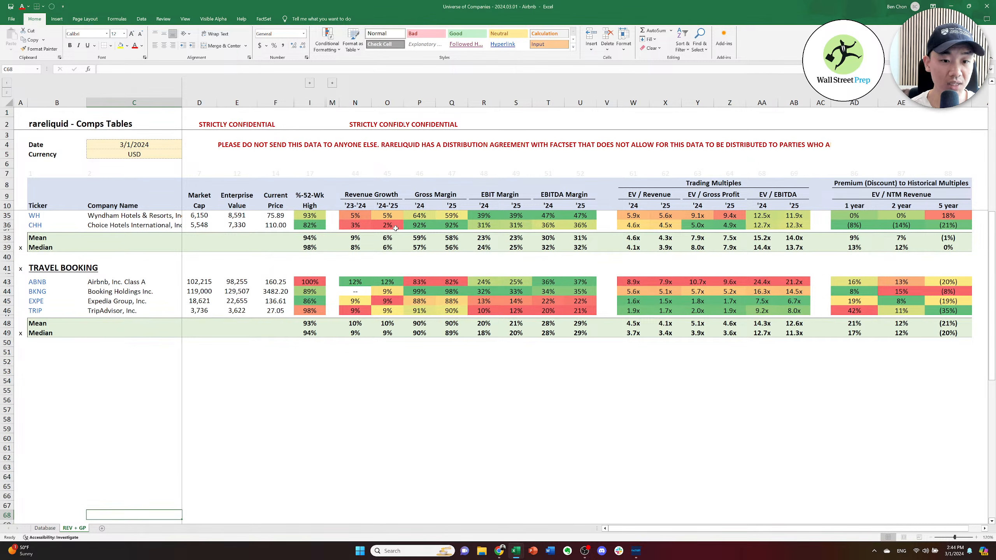
key(Down)
key(Down)
key(Down)
key(Down)
key(ctrl+Up)
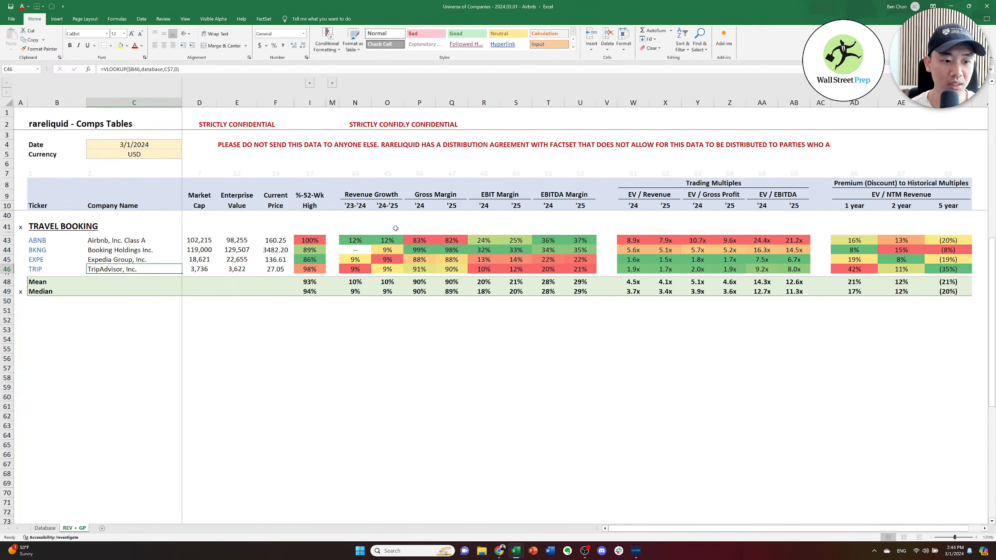
key(ctrl+Up)
key(Down)
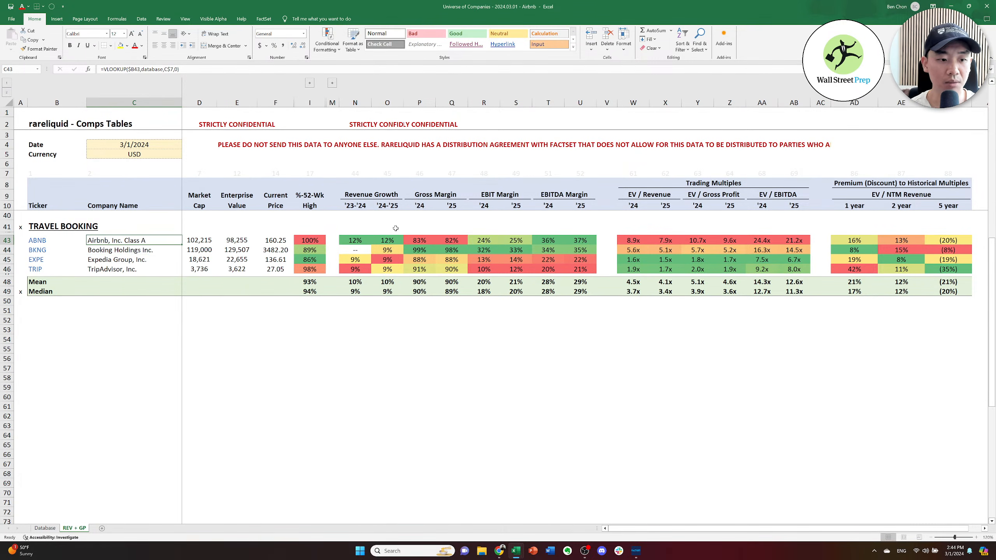
Go through the Travel Booking company names below Airbnb, covering Booking Holdings and Expedia, and settle on Booking Holdings.
key(Down)
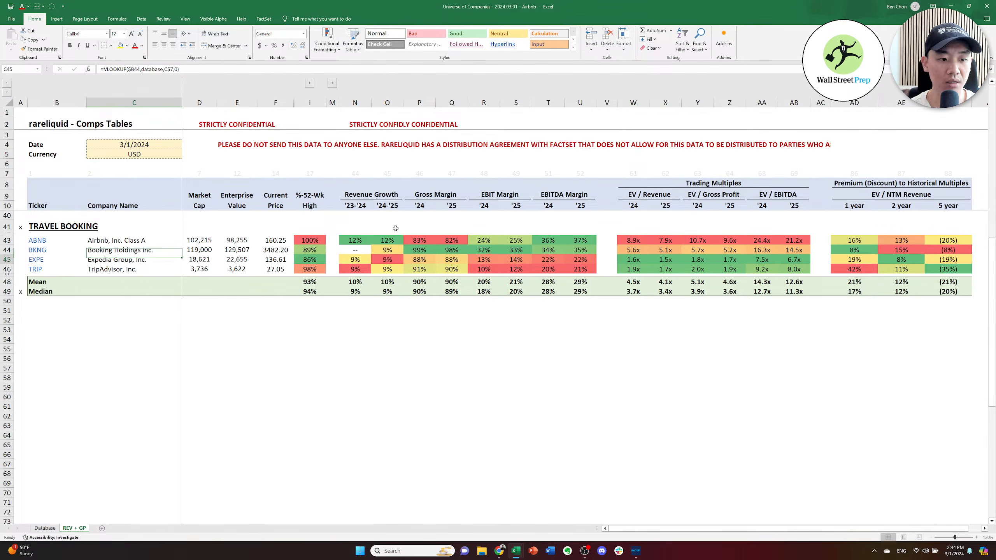
key(Down)
key(Up)
key(Up)
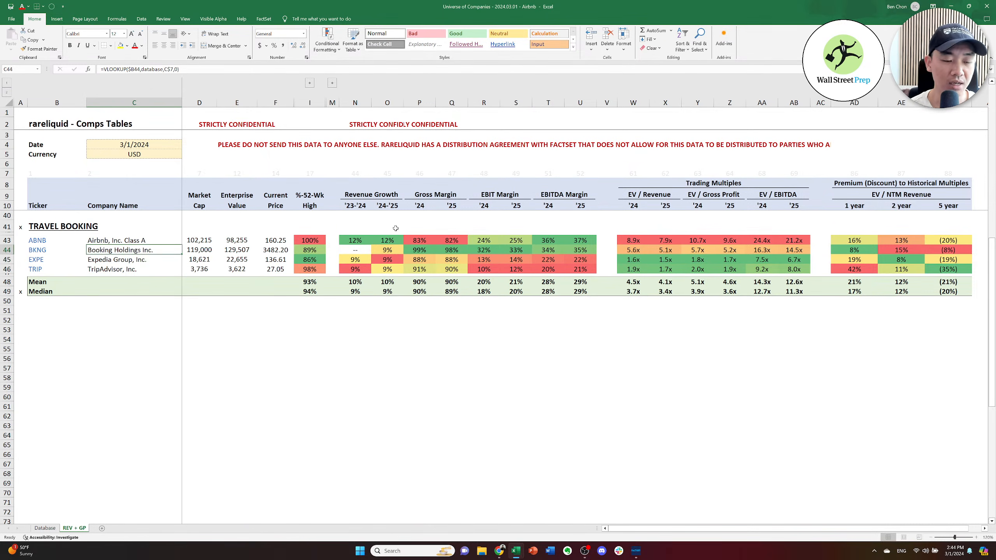
key(Down)
key(Up)
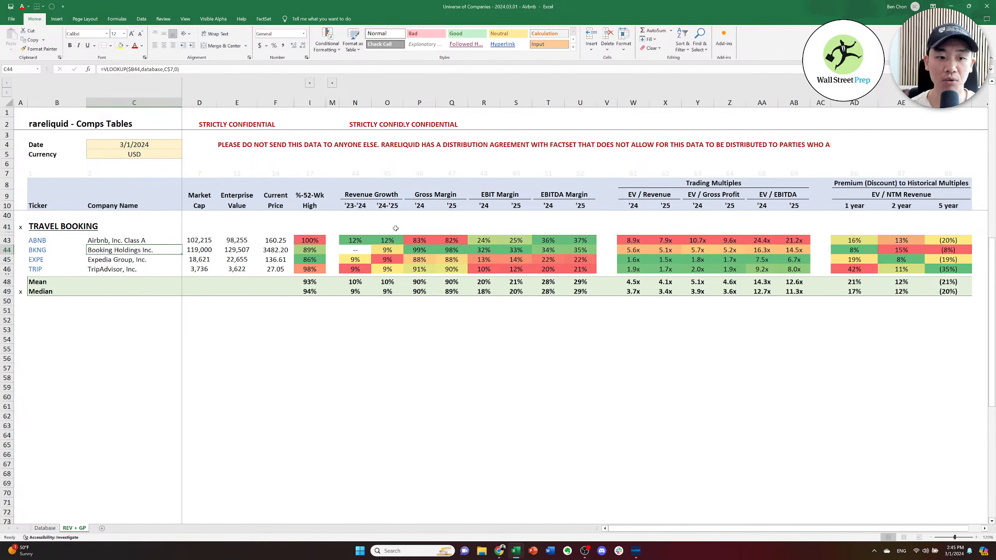
Compare Airbnb's revenue growth with Booking Holdings' '23-'24 revenue growth in the Travel Booking group.
key(Right)
key(Right)
key(Right)
key(Right)
key(Right)
key(Up)
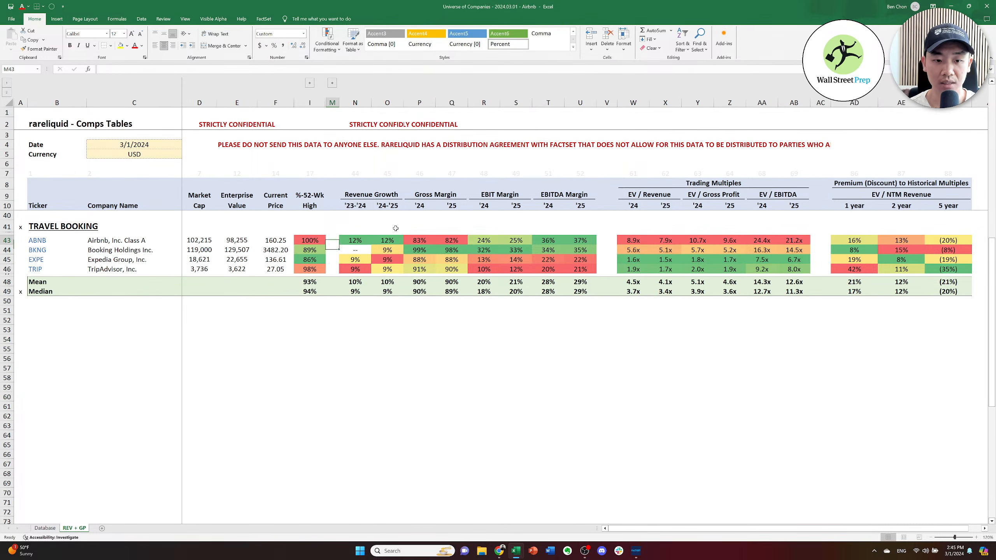
key(Right)
key(Right)
key(Left)
key(Down)
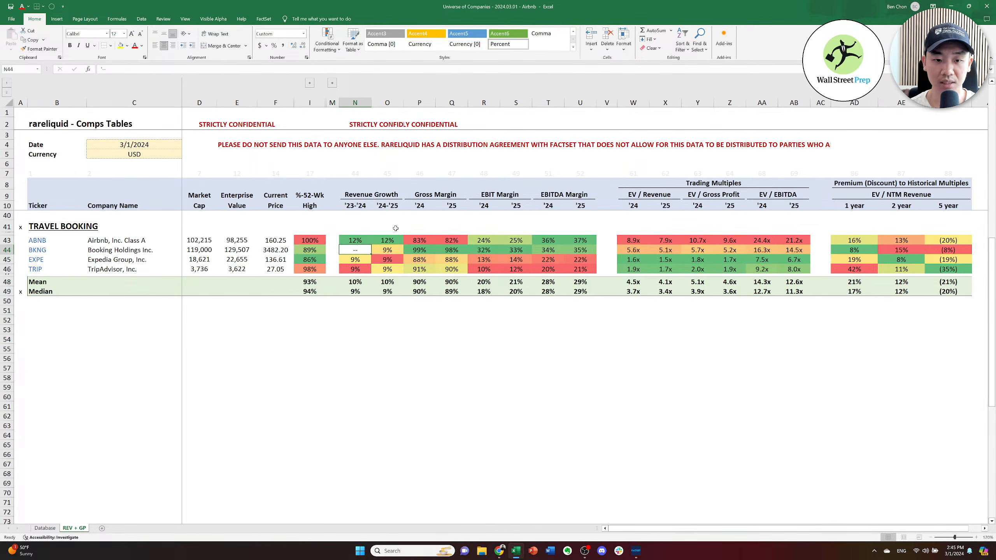
Review Expedia's revenue growth for both periods against Booking Holdings' '24-'25 growth.
key(Right)
key(Down)
key(Left)
key(Right)
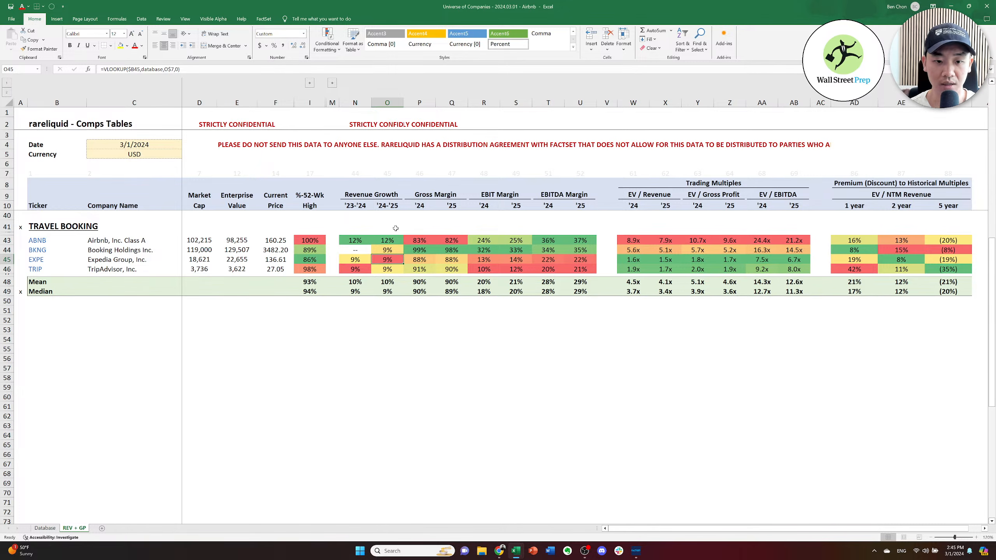
key(Left)
key(Right)
key(Up)
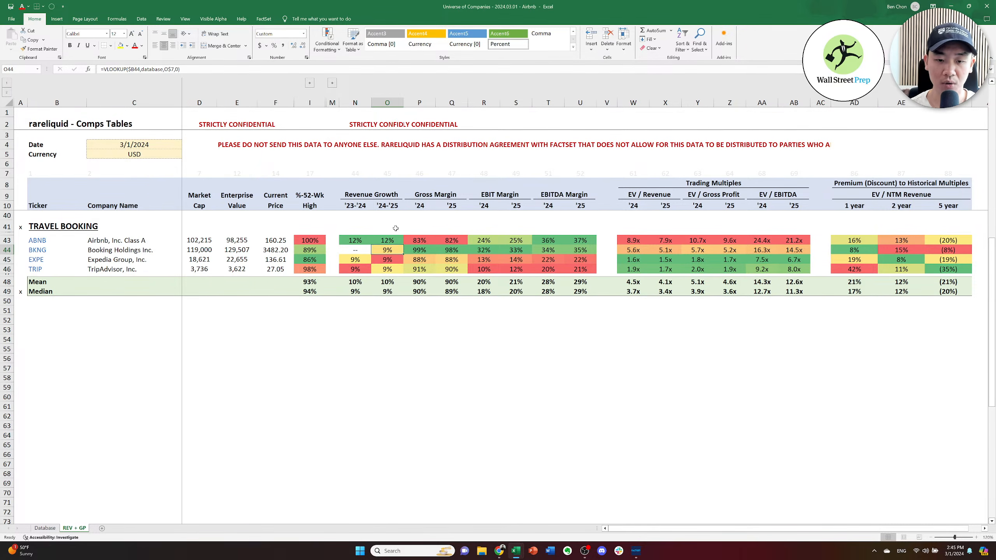
Compare the gross margins of Booking Holdings, Airbnb and Expedia for '24 and '25.
key(Right)
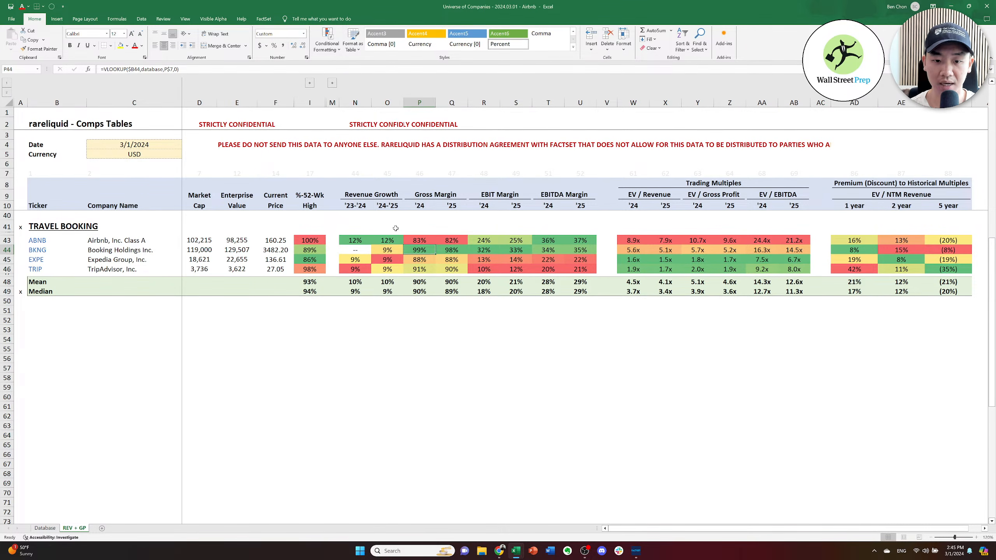
key(Right)
key(Up)
key(Left)
key(Down)
key(Down)
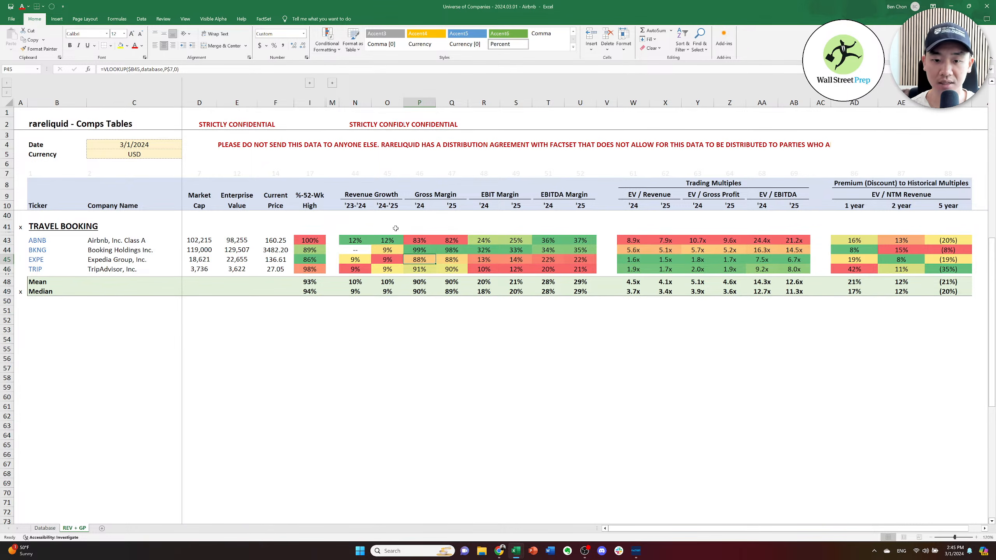
Move across Expedia's EBIT margins and select Airbnb's '24 EBIT margin.
key(Right)
key(Right)
key(Right)
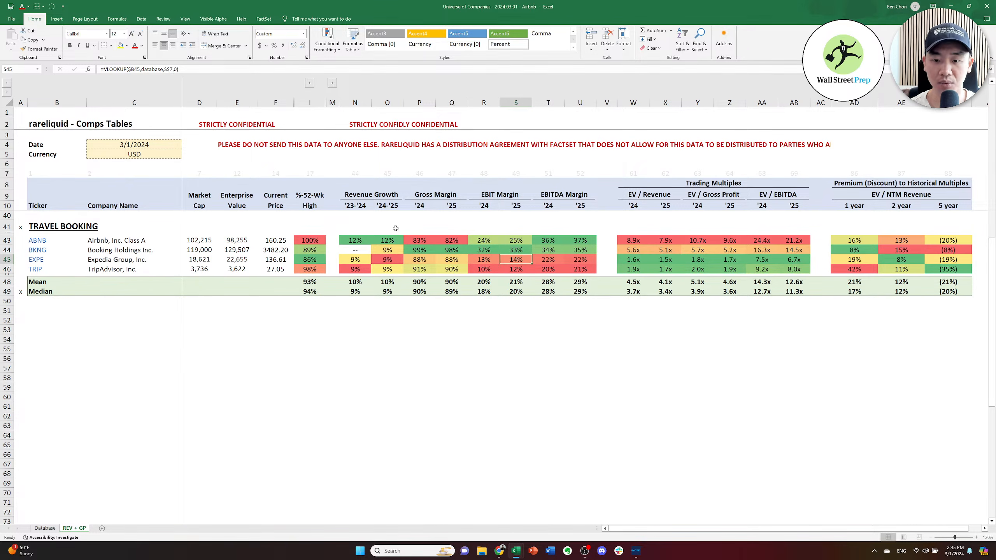
key(Right)
key(Left)
key(Up)
key(Up)
key(Left)
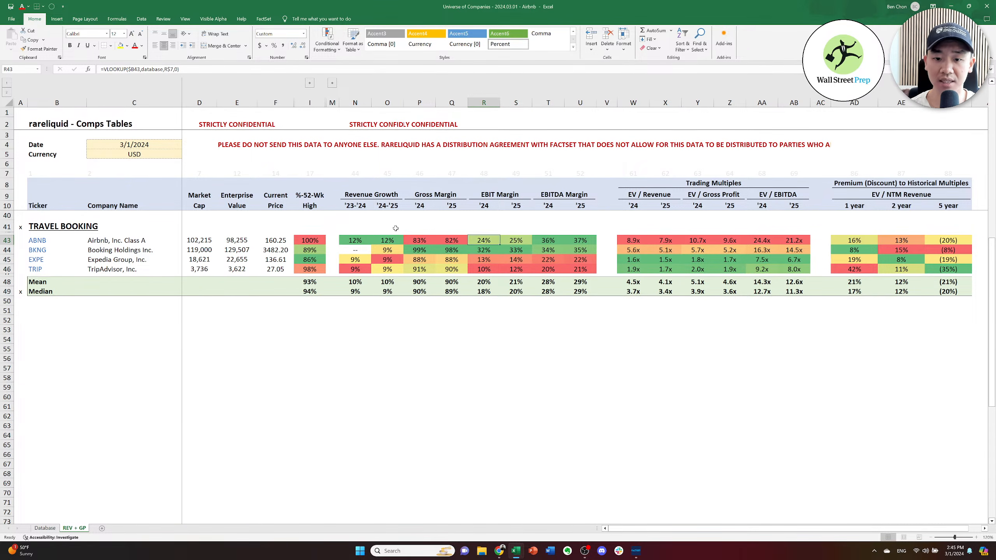
Highlight the '24 and '25 EBIT and EBITDA margins of all four Travel Booking companies, from Airbnb to TripAdvisor.
key(shift+Right)
key(shift+Right)
key(shift+Down)
key(shift+Down)
key(shift+Down)
key(shift+Right)
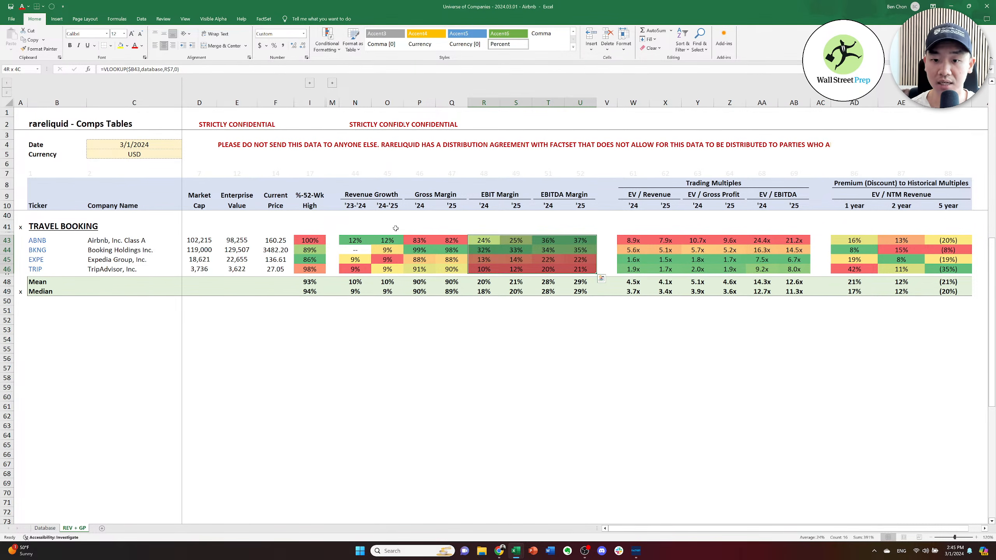
Clear the highlight and go across Booking Holdings' EBIT margins to its '25 EBITDA margin.
key(Right)
key(Left)
key(Down)
key(Right)
key(Right)
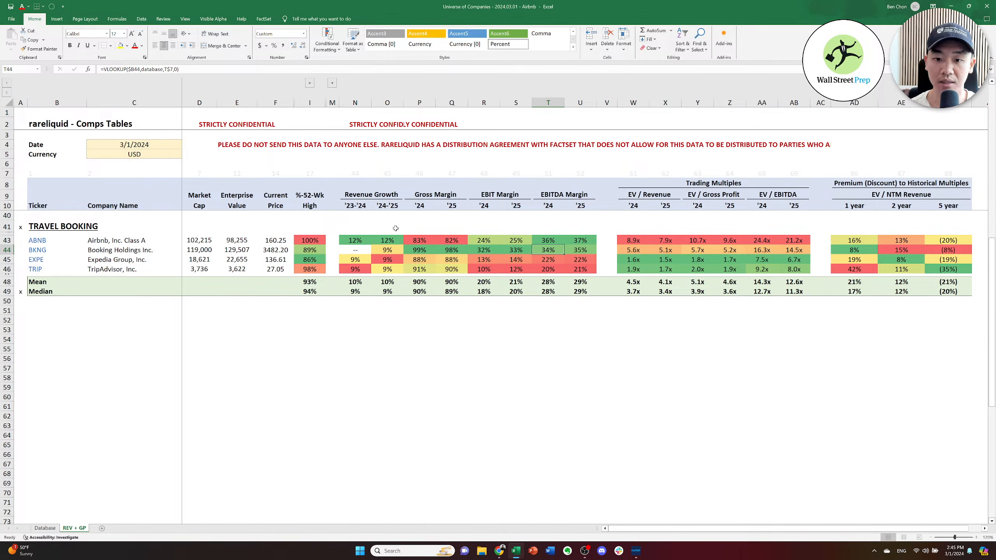
key(Right)
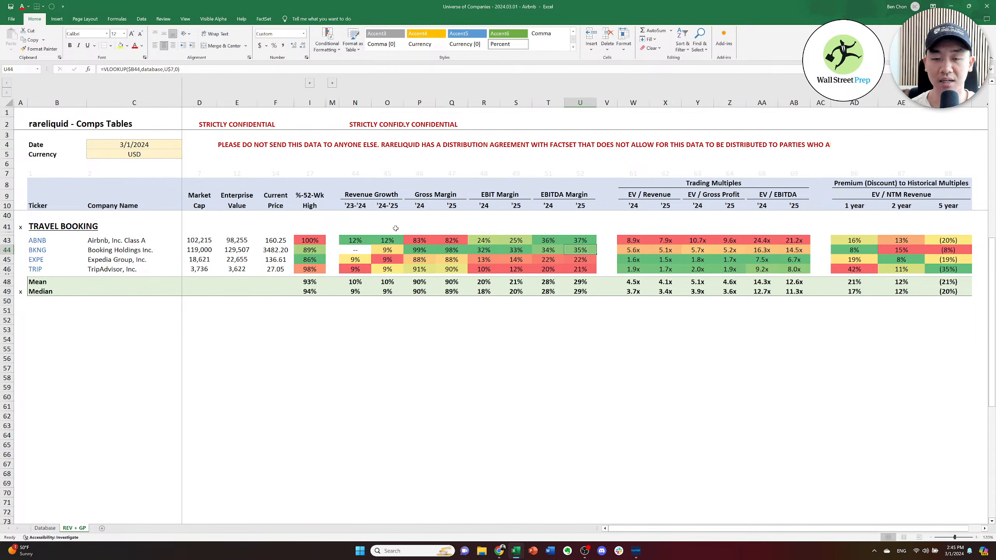
Highlight Airbnb's '24 and '25 EBITDA margins and return to Booking Holdings' '24 EBITDA margin.
key(Left)
key(Up)
key(Left)
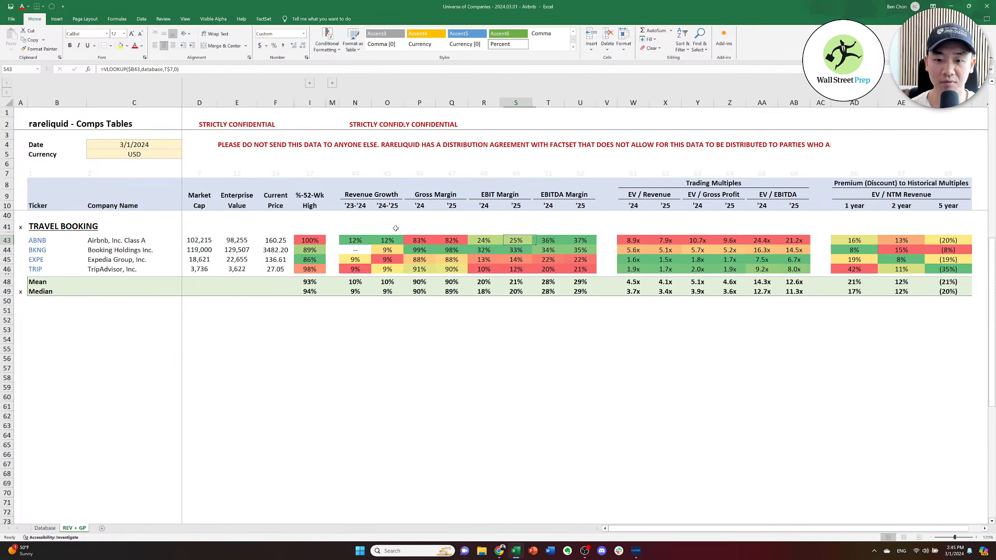
key(Right)
key(shift+Right)
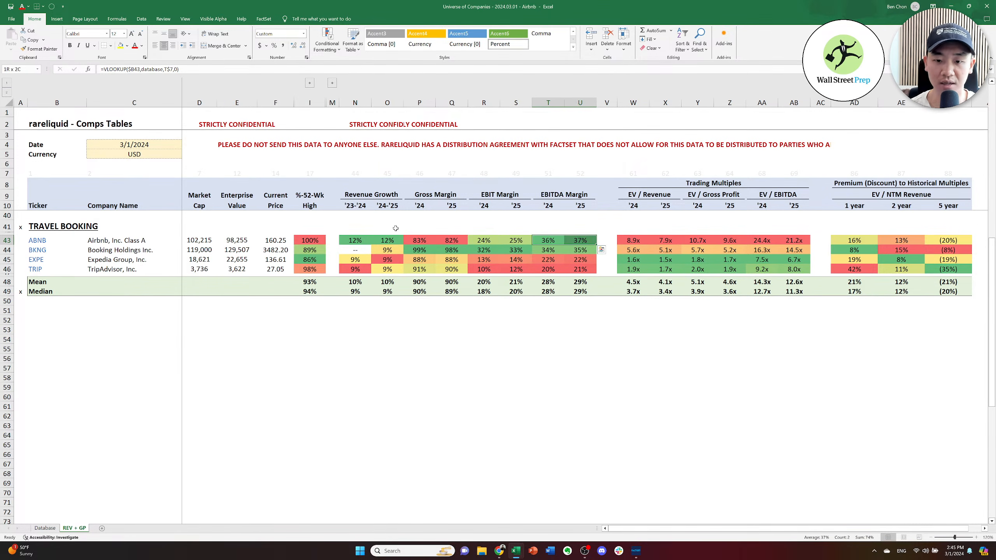
key(Down)
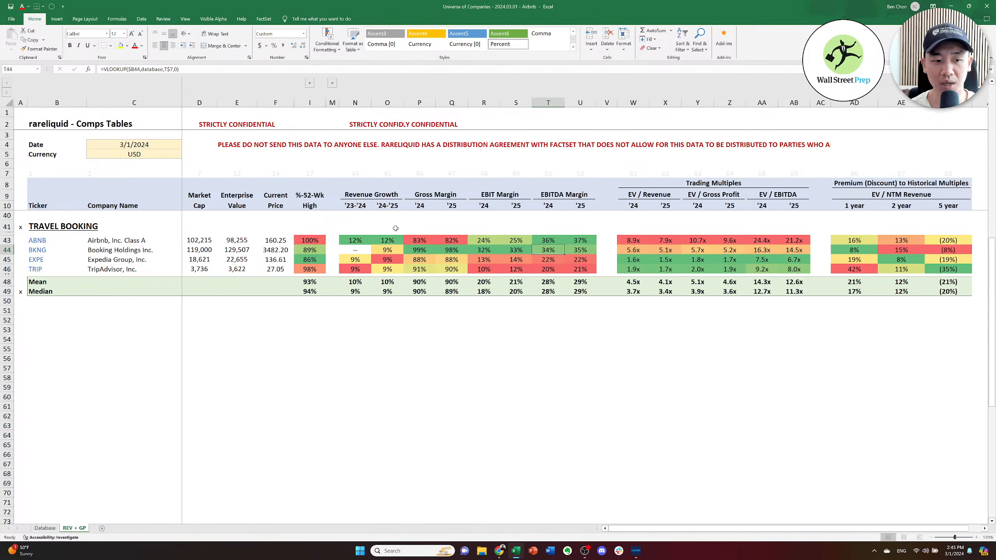
Compare Airbnb's and Booking Holdings' EBITDA margins and their '25 EBIT margins, ending on Booking Holdings' '24 EBIT margin.
key(Right)
key(Up)
key(Left)
key(Down)
key(Left)
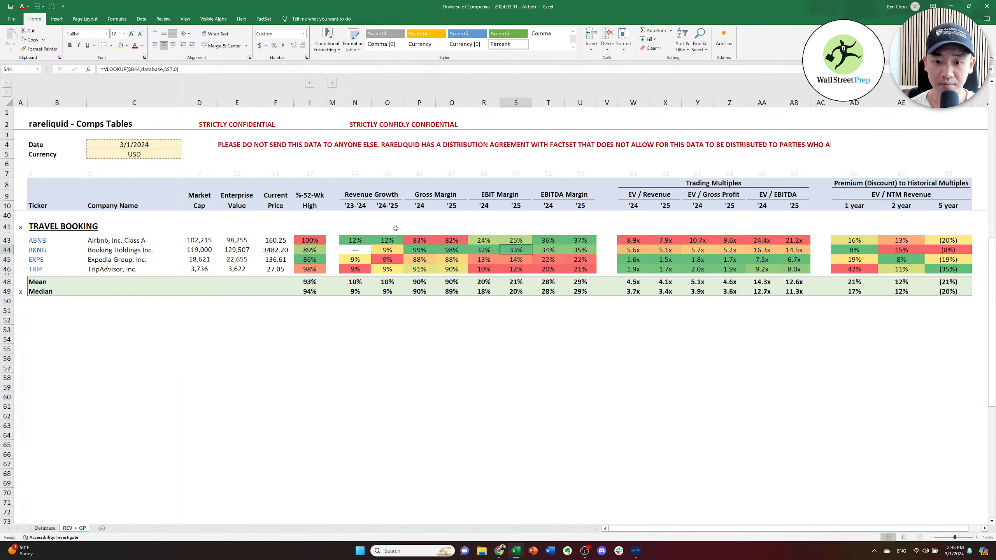
key(Up)
key(Down)
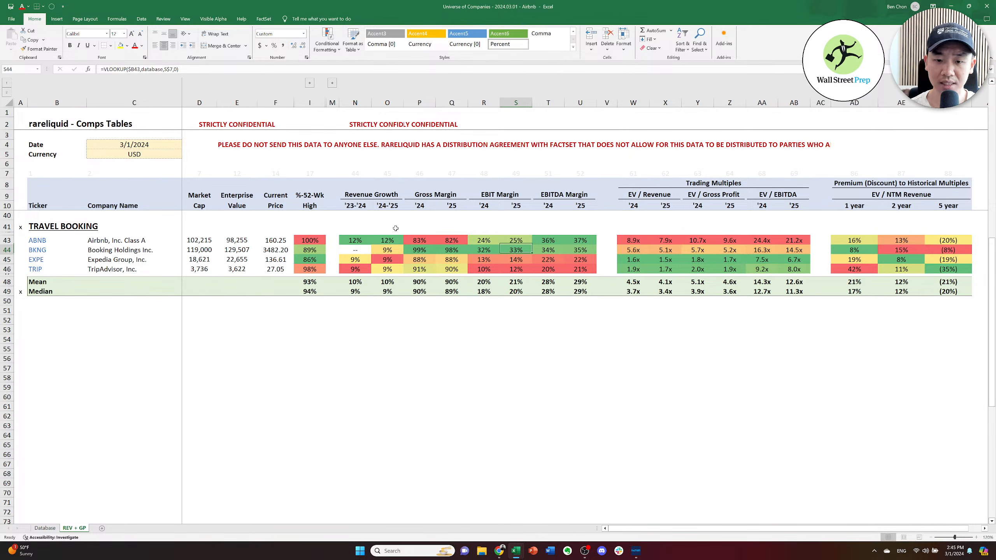
key(Left)
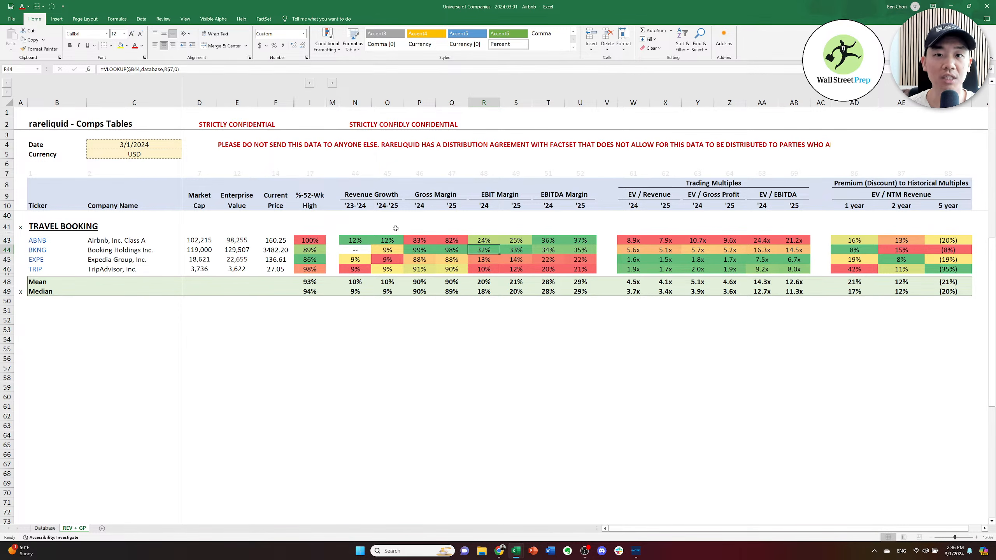
Examine Booking Holdings' '24 and '25 EBIT margins side by side.
key(Right)
key(Right)
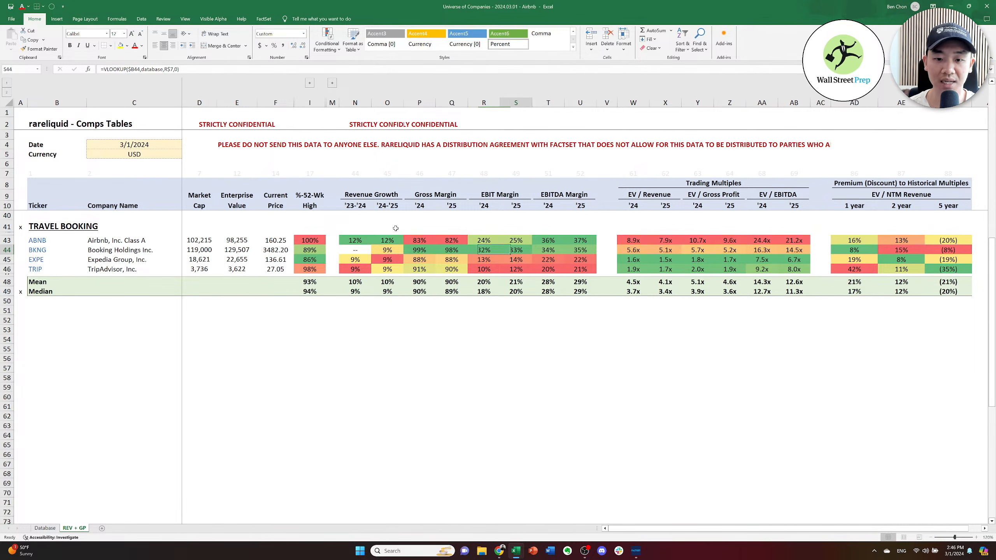
key(Left)
key(Left)
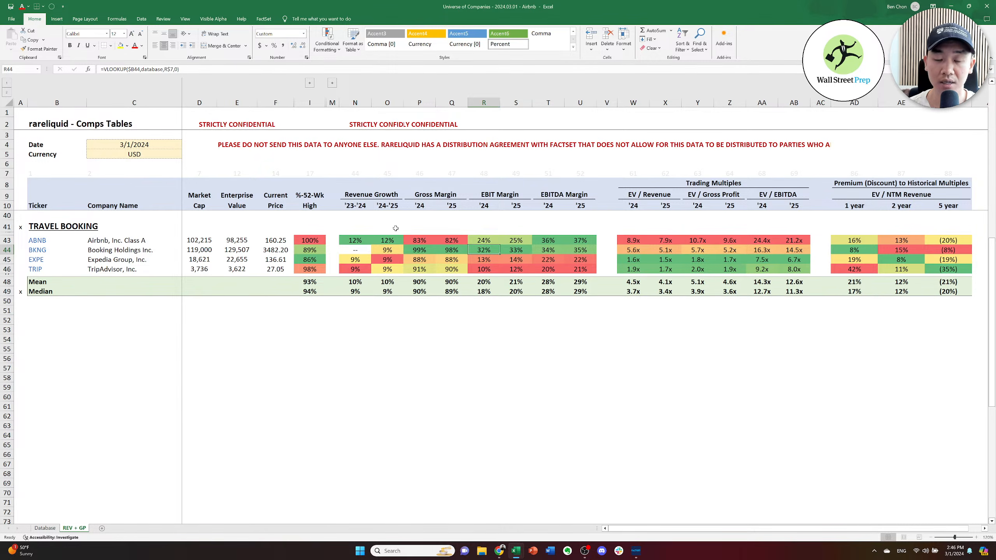
key(Right)
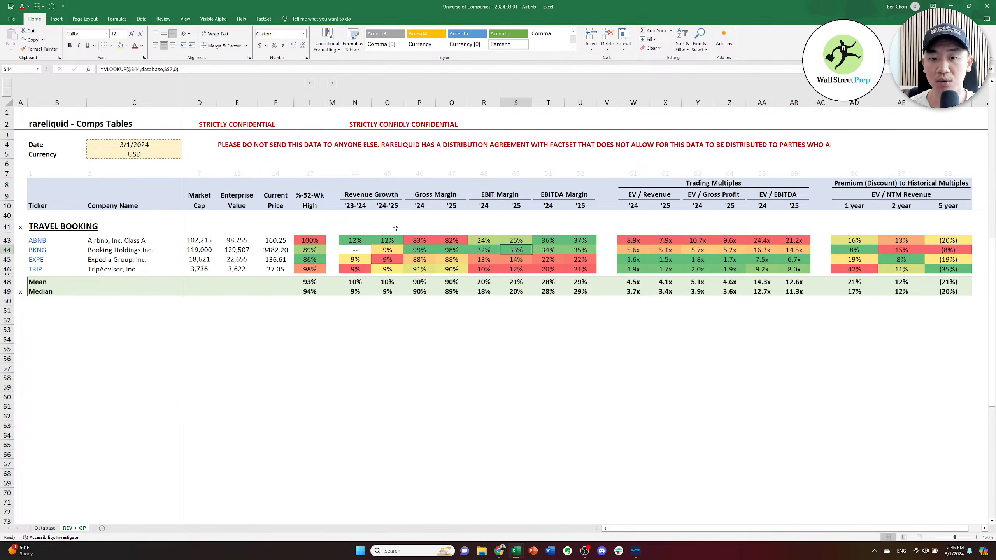
key(Left)
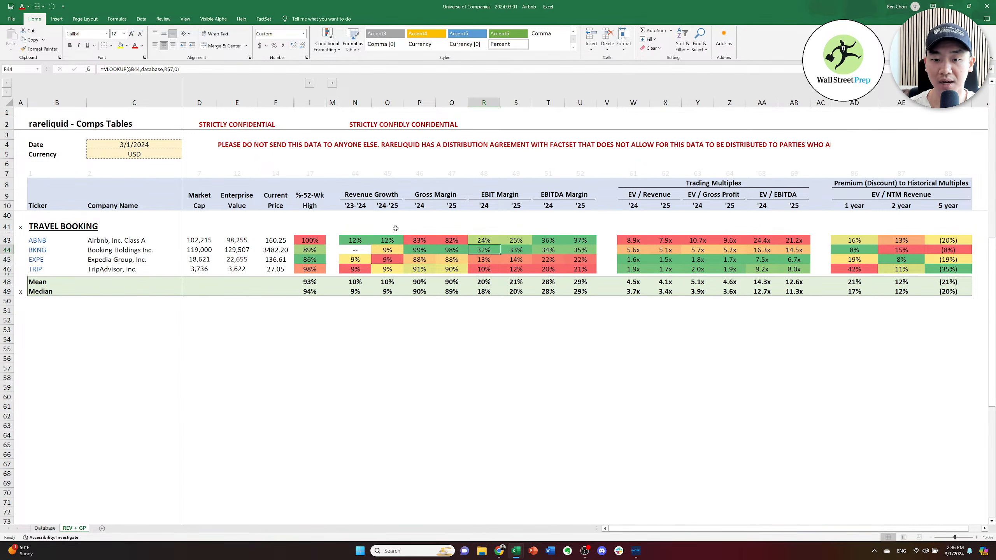
key(Right)
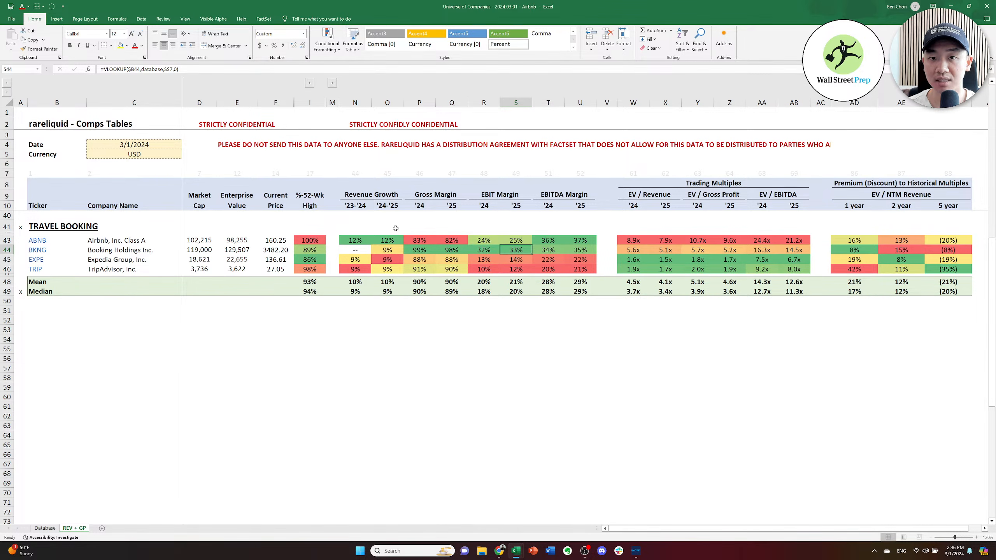
key(Left)
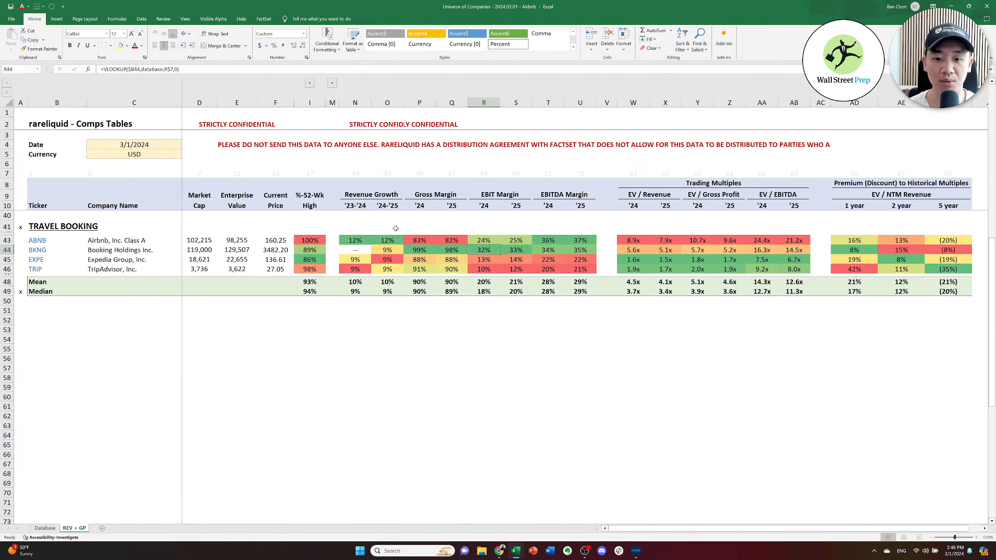
key(Right)
key(Left)
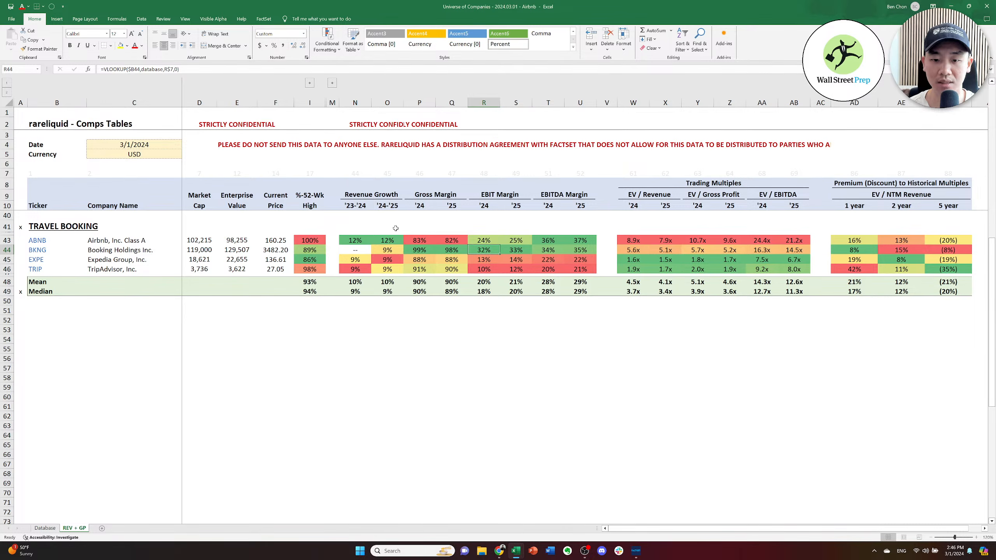
Highlight Airbnb's trading multiples in the Travel Booking group, from '24 EV / Revenue to '25 EV / EBITDA.
key(Right)
key(Right)
key(Right)
key(Right)
key(Right)
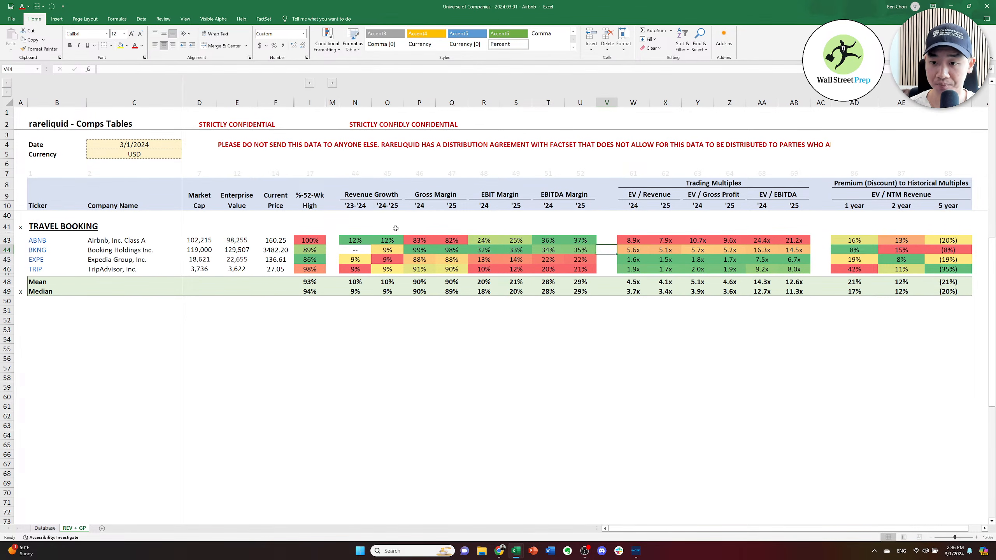
key(Up)
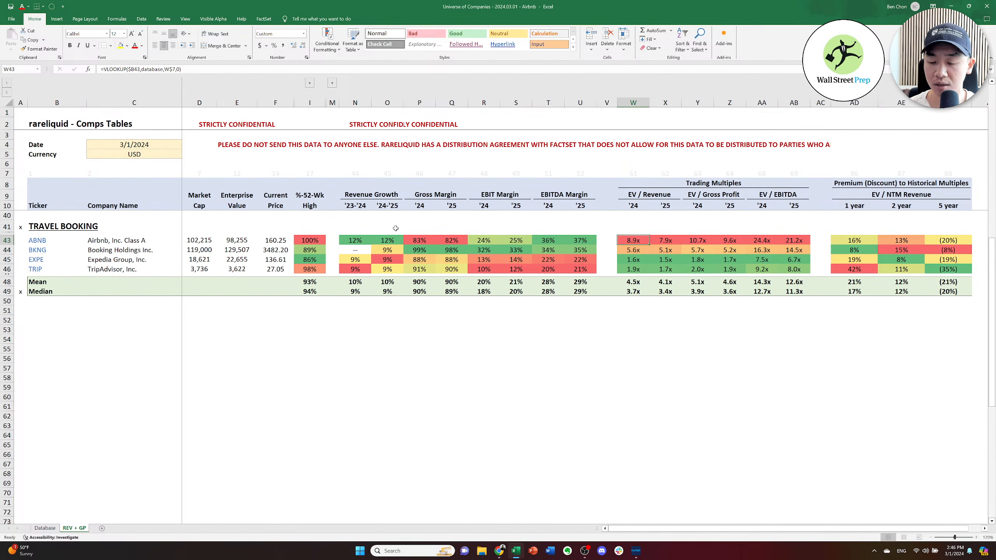
key(shift+Right)
key(shift+Right)
key(shift+Right)
key(shift+Right)
key(shift+Right)
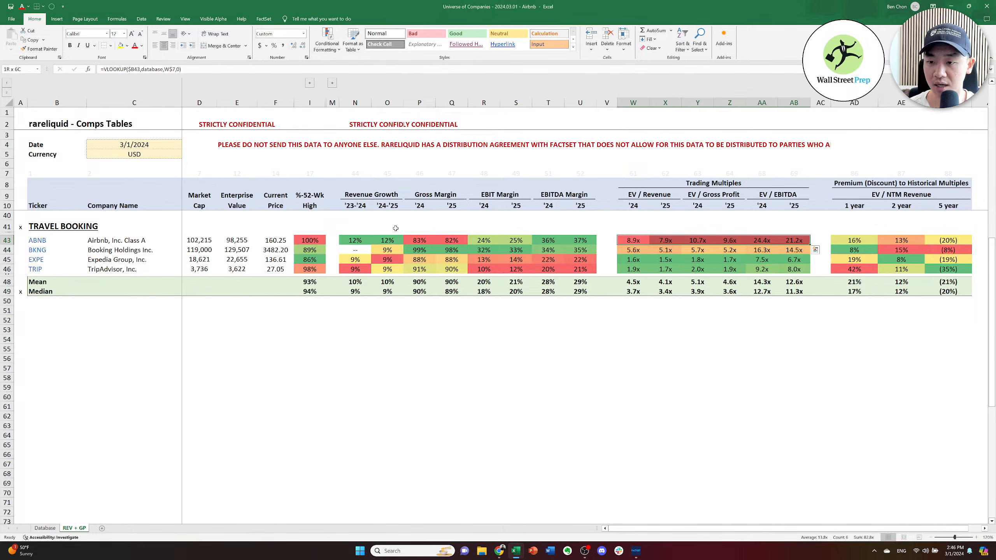
Compare Airbnb's EV / Revenue multiples with Booking Holdings' '24 EV / Revenue multiple.
key(ctrl+shift+Left)
key(ctrl+shift+Right)
key(shift+Down)
key(Down)
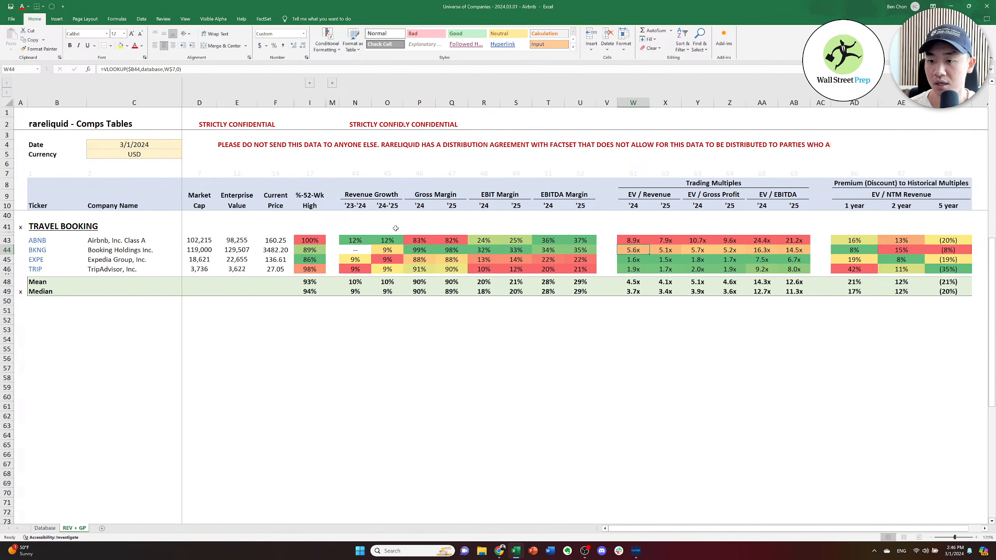
key(Up)
key(Left)
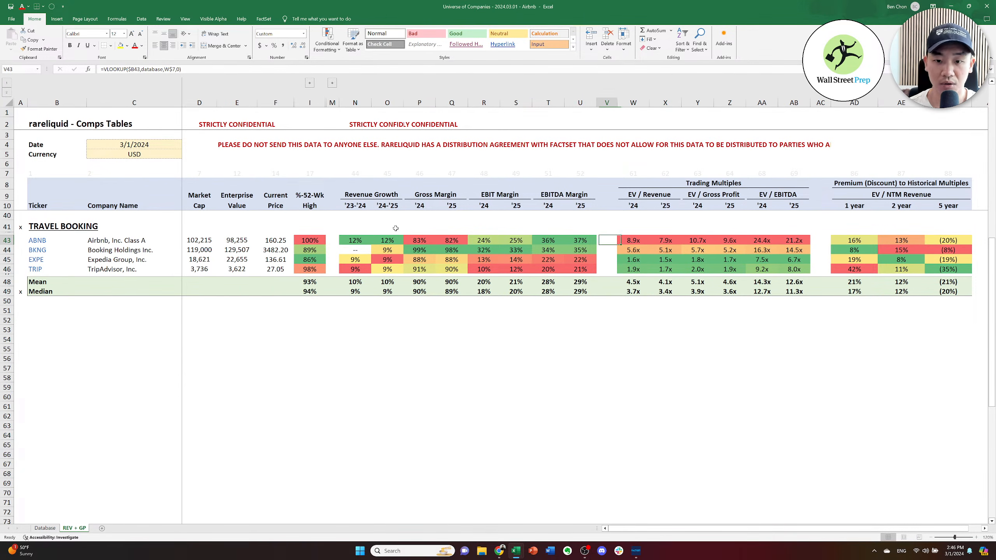
key(Left)
key(Left)
key(Right)
key(Right)
key(Right)
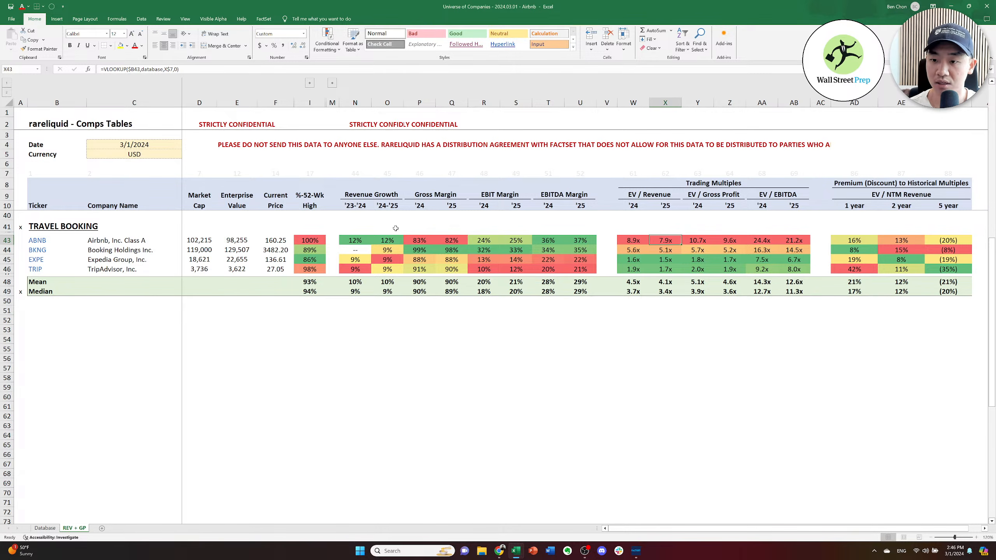
Review Airbnb's EV / Gross Profit multiples and Booking Holdings' EV / EBITDA multiples.
key(Right)
key(Right)
key(Down)
key(Right)
key(Right)
key(Right)
Return along the Booking Holdings row and select its ticker, BKNG.
key(Left)
key(Left)
key(Left)
key(Left)
key(Left)
key(Left)
key(Left)
key(Left)
key(Left)
key(Left)
key(Left)
key(Left)
key(Left)
key(Left)
key(Left)
key(Left)
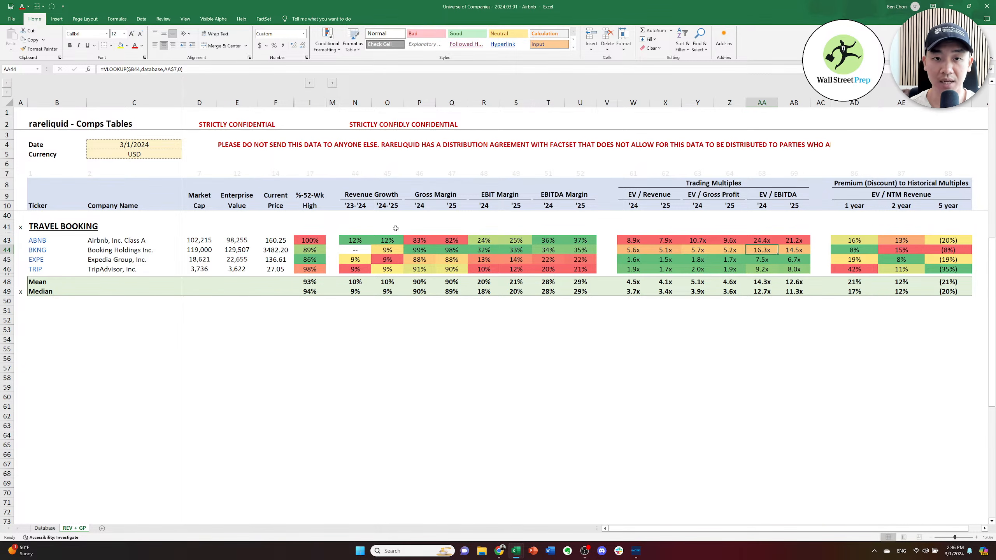
key(Left)
key(Left)
key(Left)
key(Left)
key(Left)
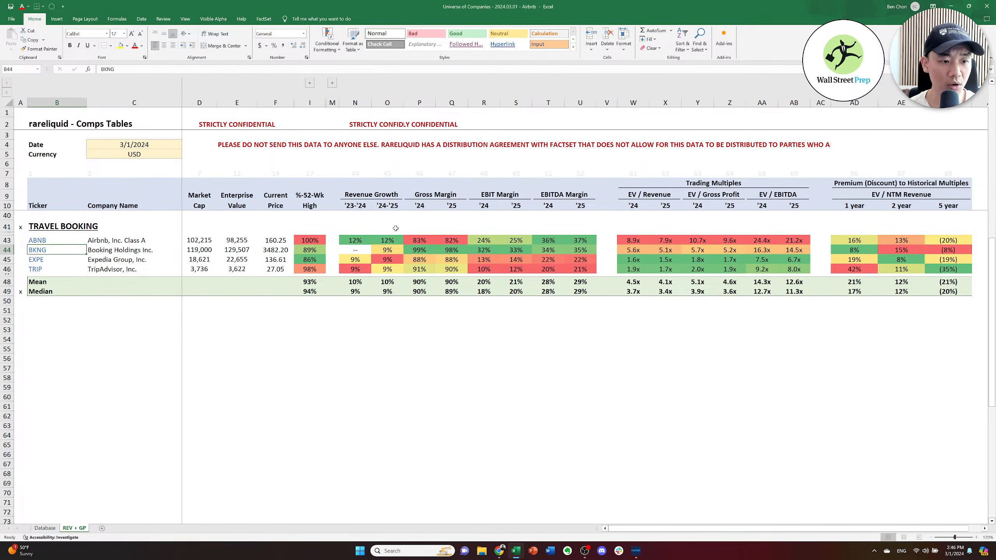
Select the marker cell beside the Travel Booking heading.
key(Left)
key(Up)
key(Up)
key(alt)
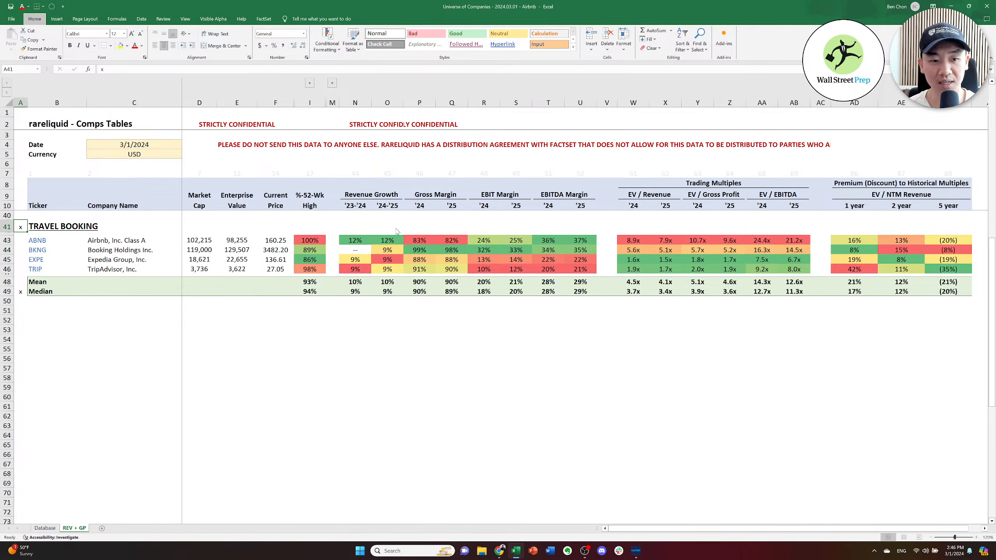
key(Escape)
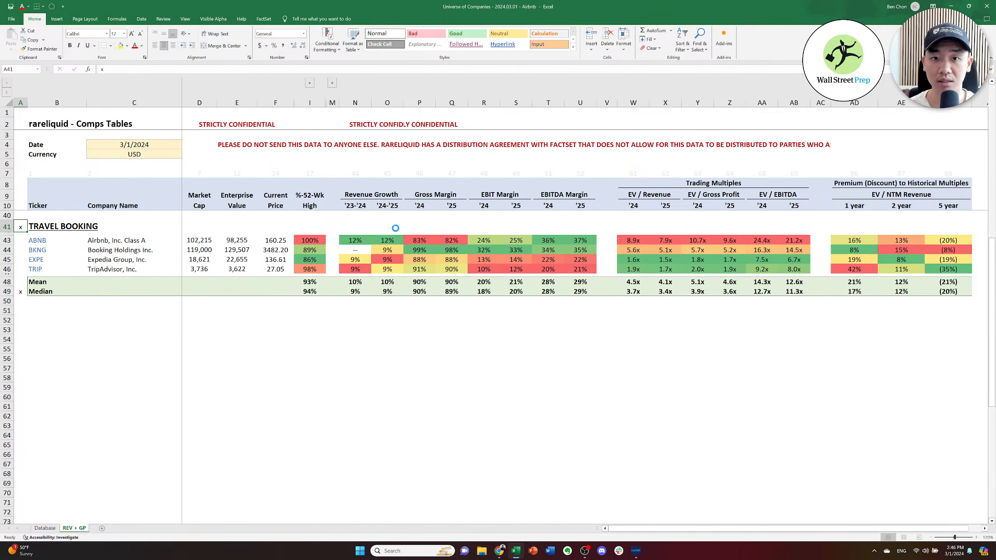
Switch to Google Chrome and open Wall Street Prep's Buy-Side Financial Modeling course page.
key(alt+Tab)
key(Tab)
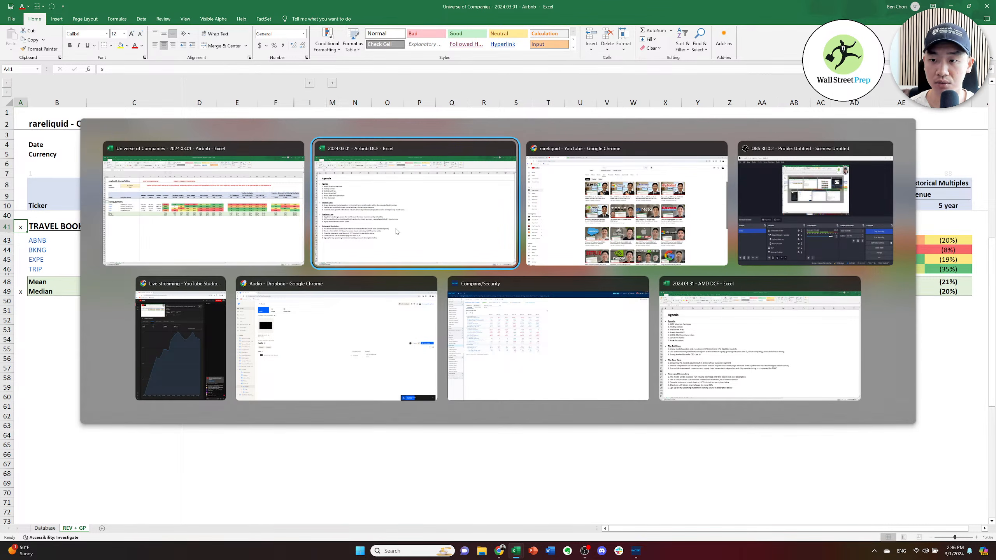
key(alt+shift+Tab)
key(alt+Tab)
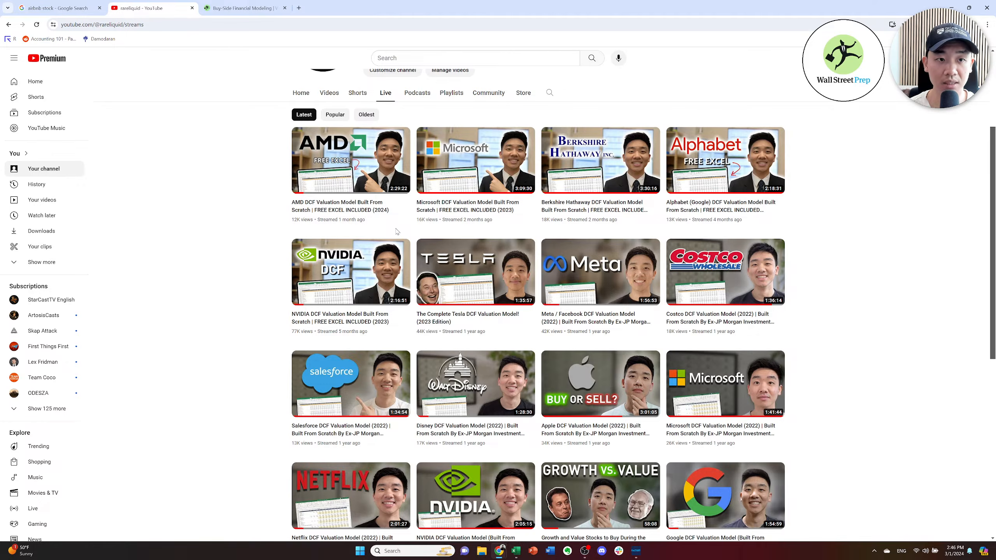
key(ctrl+Tab)
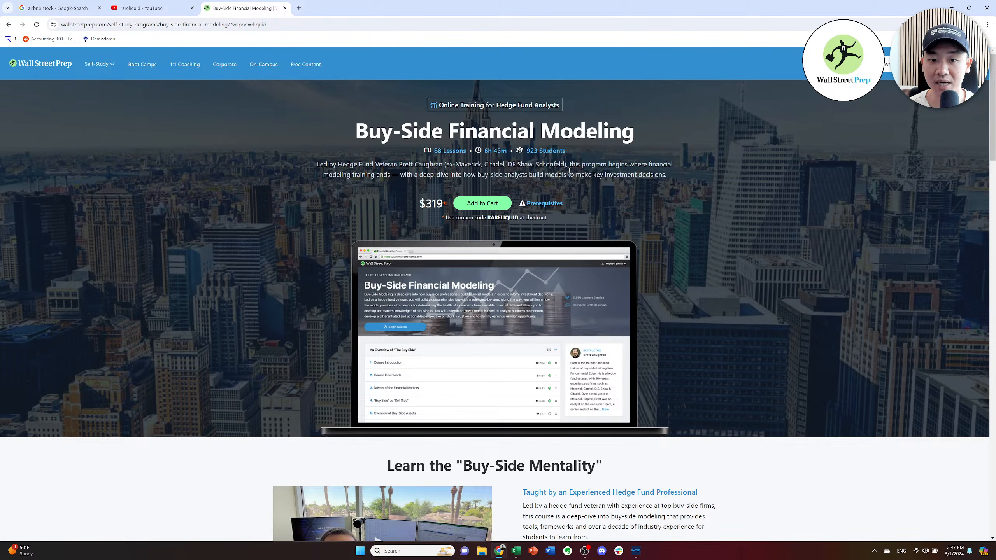
Examine the course overview, target audience, certification details and Course Samples section.
scroll(569, 171, down, 10)
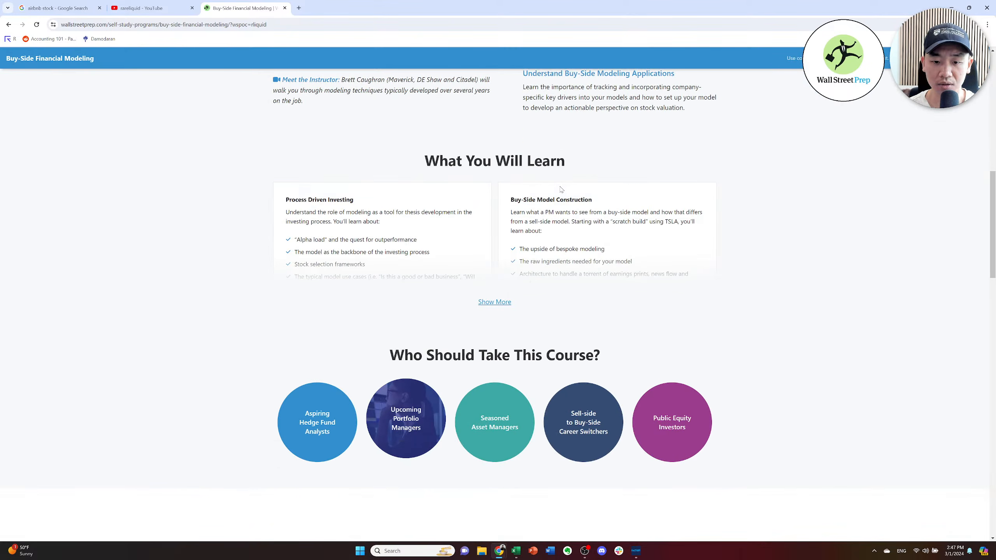
scroll(561, 189, down, 6)
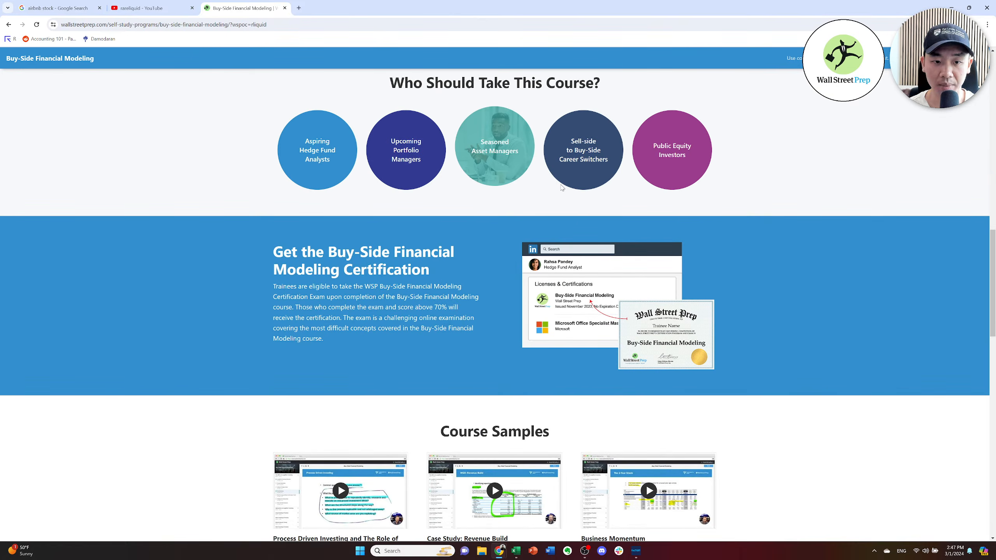
scroll(561, 189, down, 8)
scroll(532, 180, down, 1)
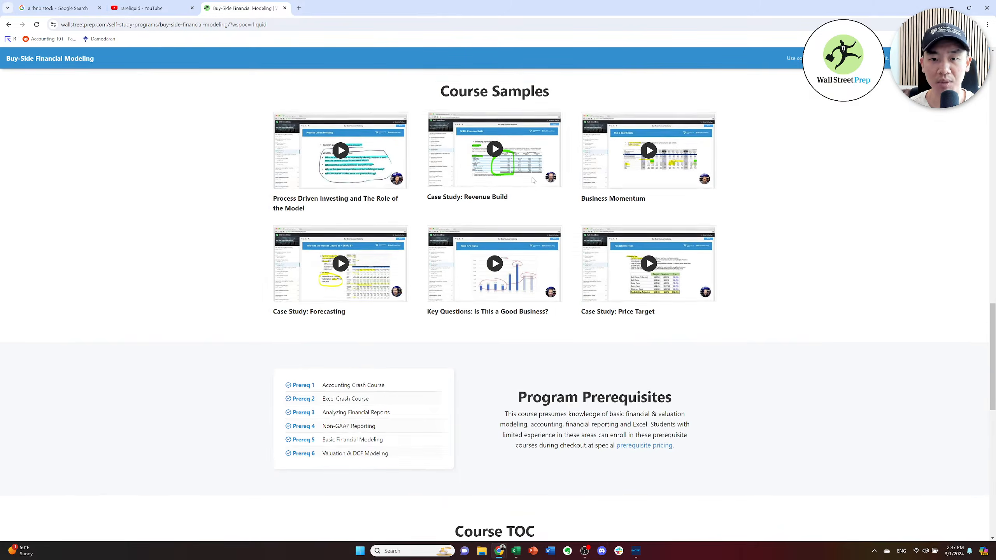
scroll(533, 180, up, 1)
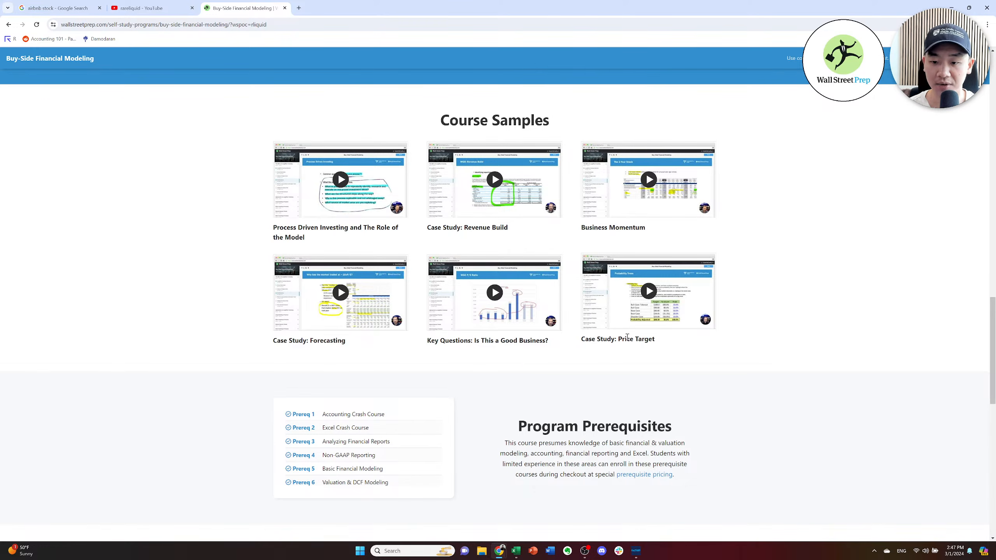
scroll(575, 339, down, 1)
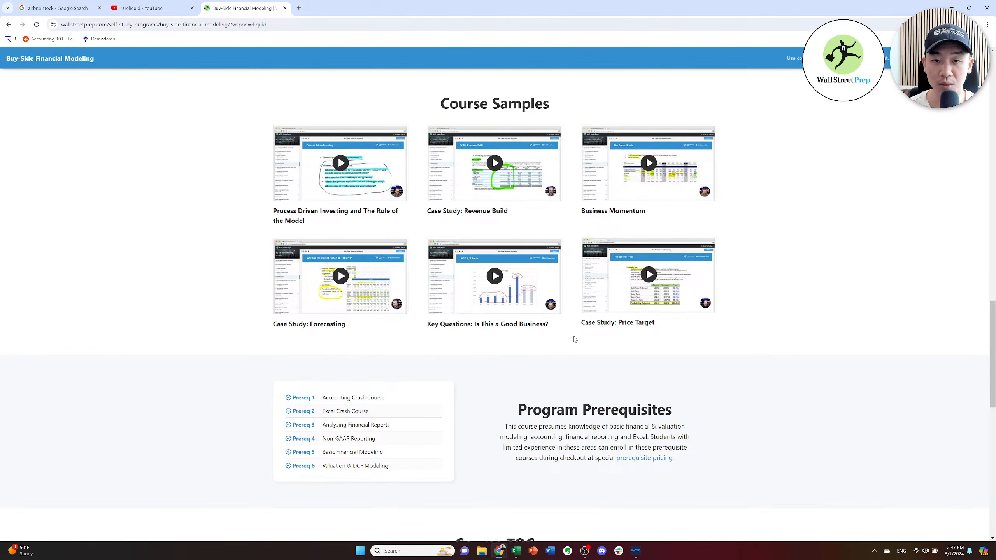
Expand Buy-Side Model Construction and Analyzing a Business in the Course TOC to review their lessons.
scroll(575, 339, down, 6)
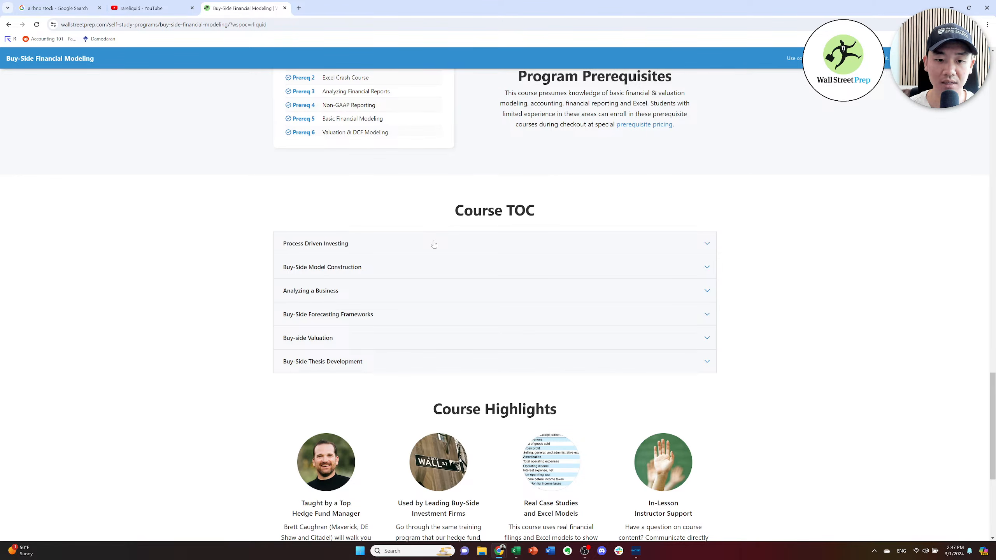
click(389, 267)
scroll(389, 271, down, 8)
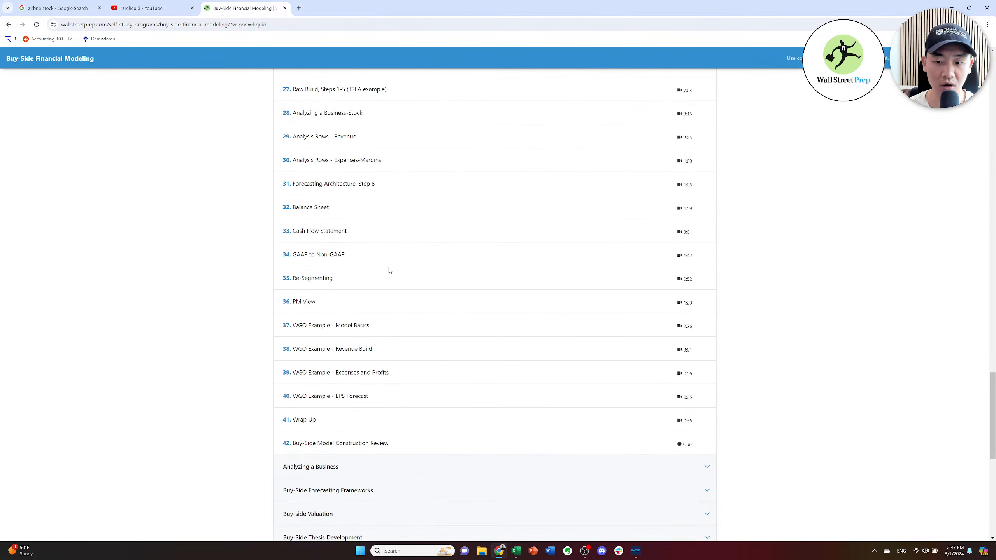
scroll(390, 271, down, 5)
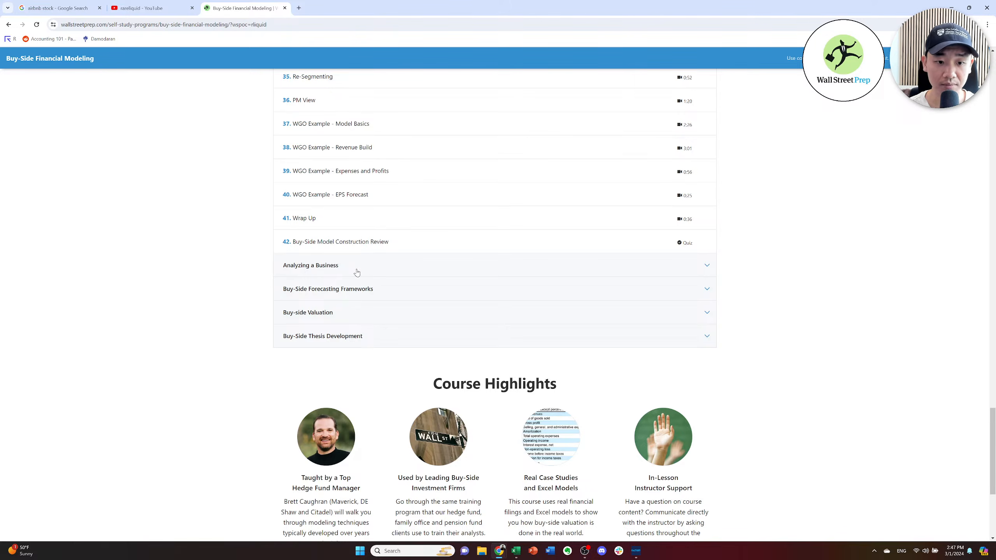
click(356, 271)
scroll(390, 279, down, 7)
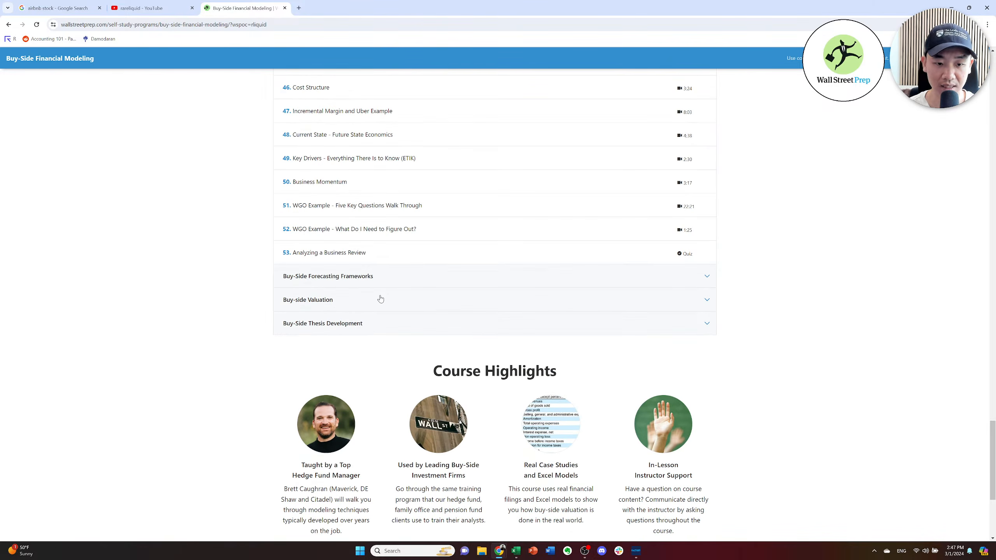
Expand Buy-Side Forecasting Frameworks and Buy-side Valuation in the Course TOC and look through their lessons.
click(380, 275)
scroll(380, 275, down, 6)
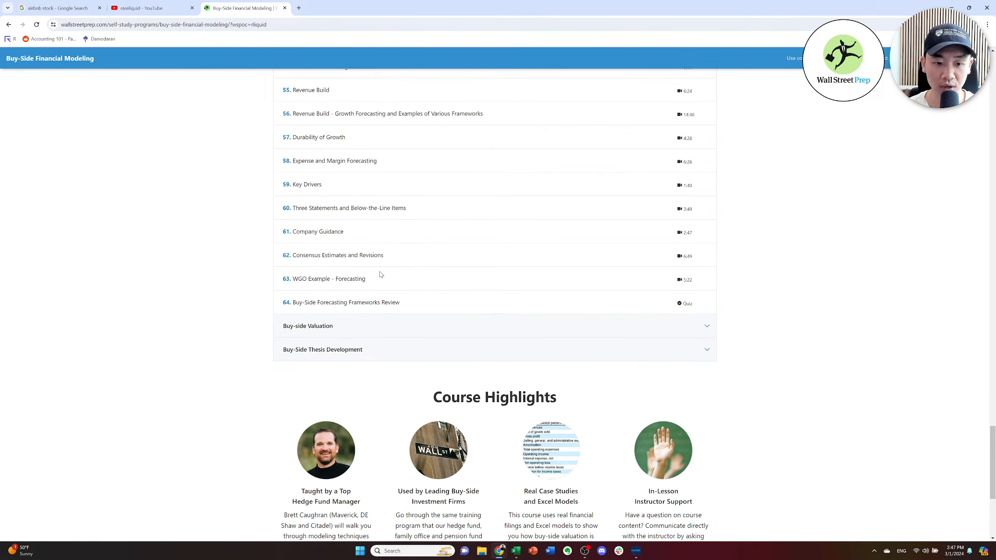
click(370, 326)
scroll(382, 314, down, 3)
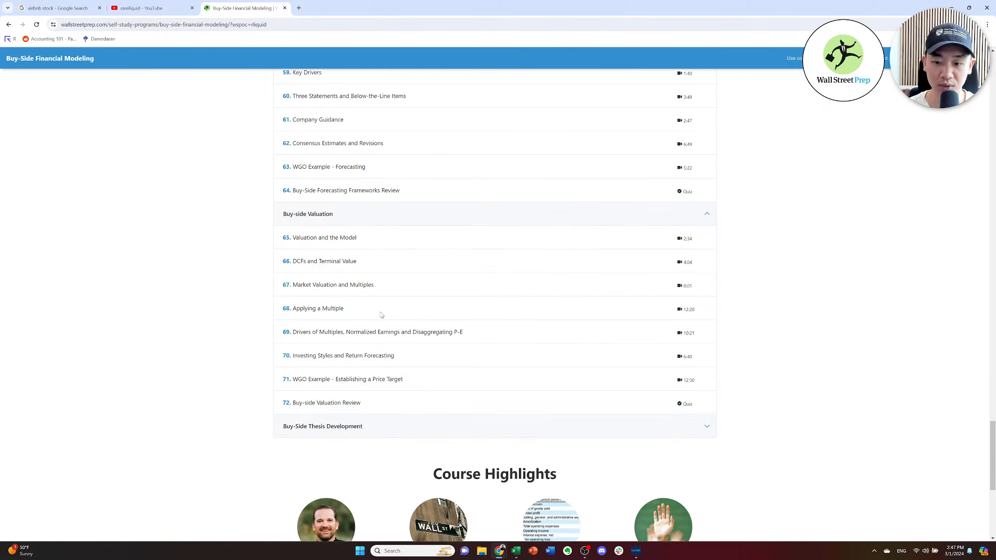
scroll(381, 315, down, 2)
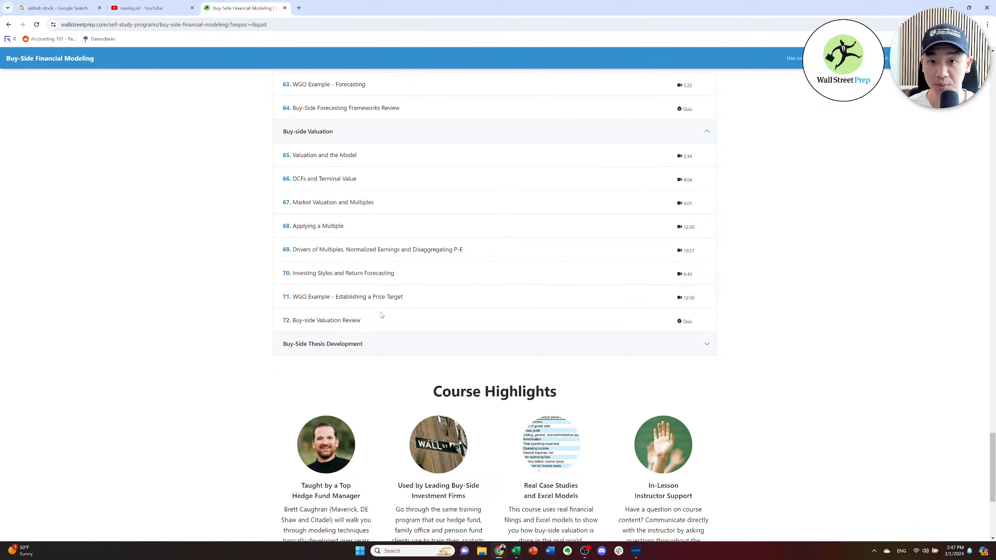
Expand Buy-Side Thesis Development and read its lesson list through the closing review quiz.
scroll(381, 315, up, 1)
scroll(381, 316, down, 2)
click(374, 314)
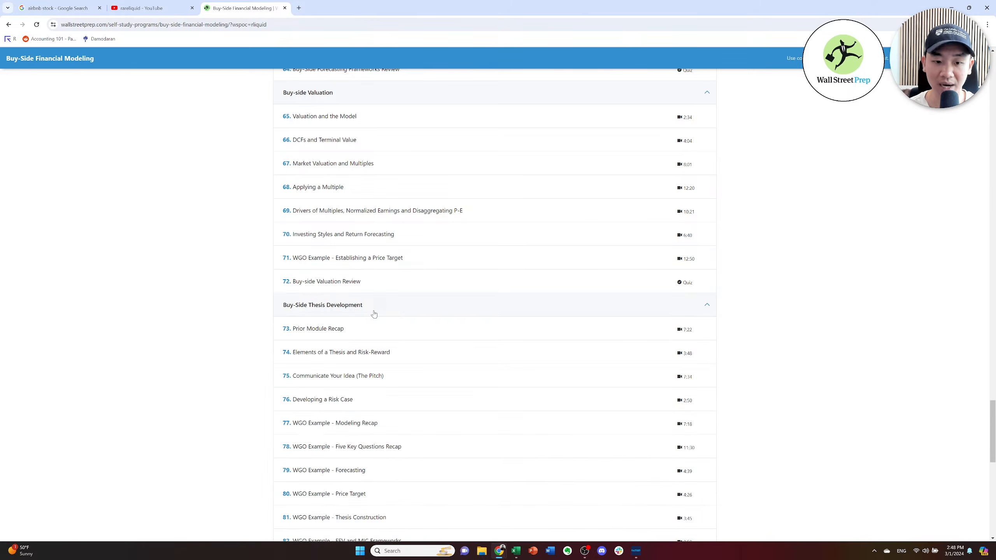
scroll(374, 314, down, 6)
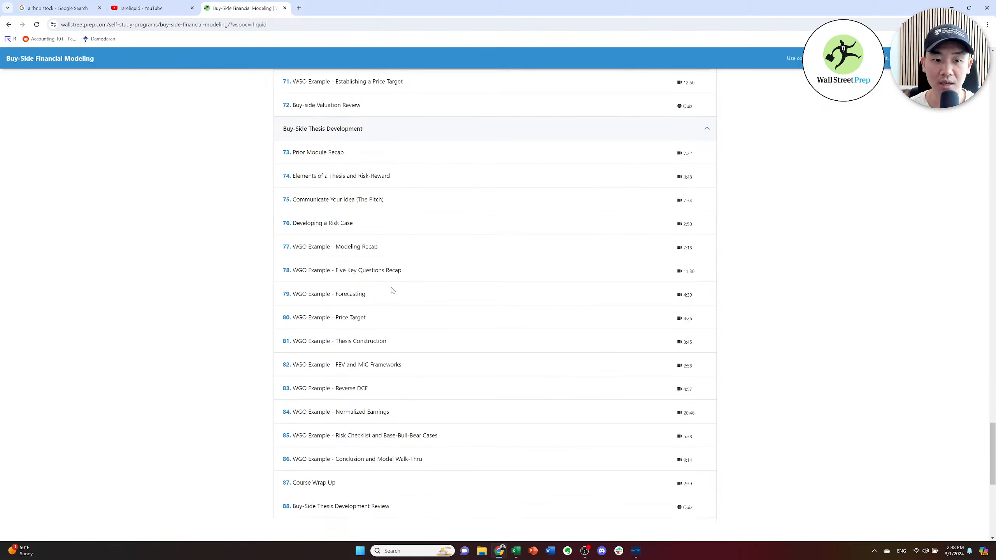
scroll(399, 284, up, 1)
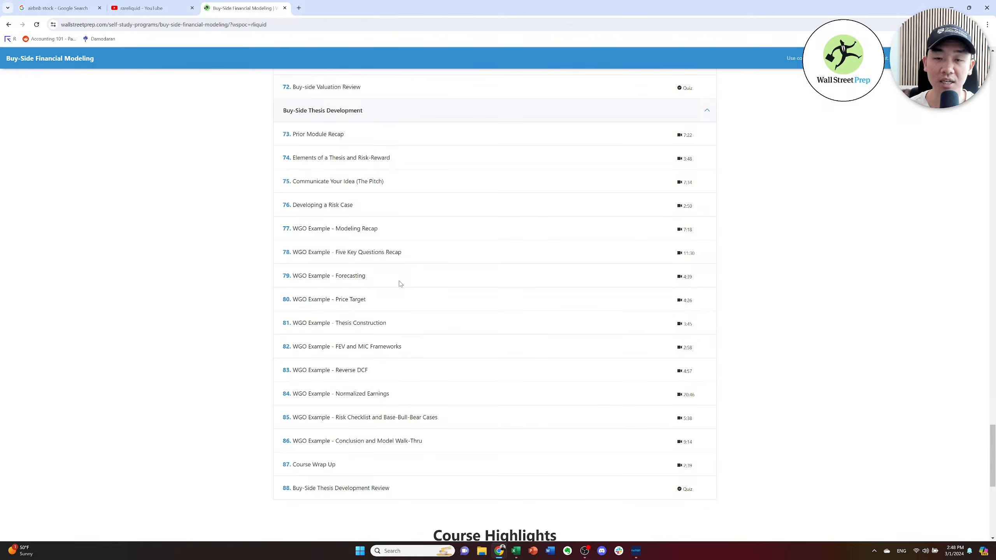
scroll(400, 284, down, 1)
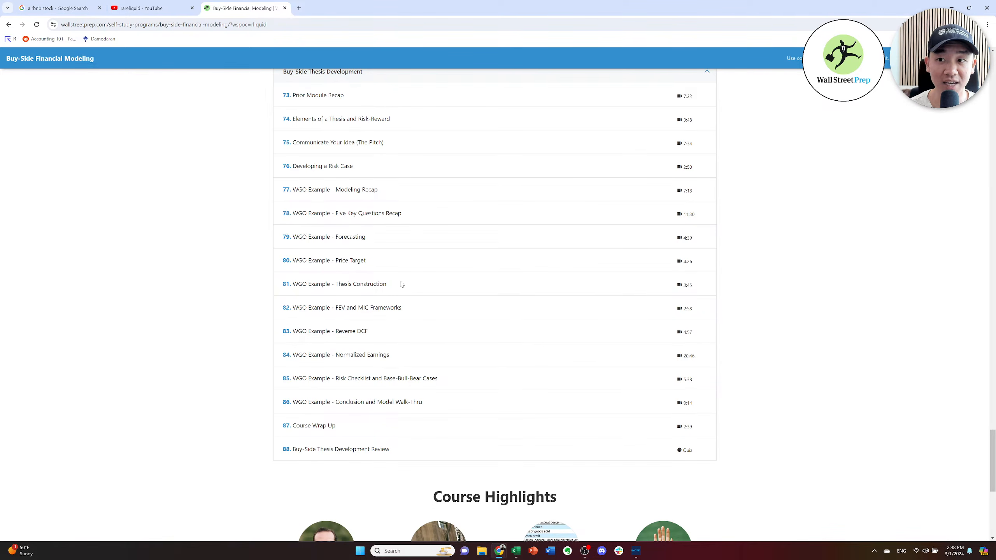
scroll(407, 255, down, 2)
scroll(419, 243, down, 1)
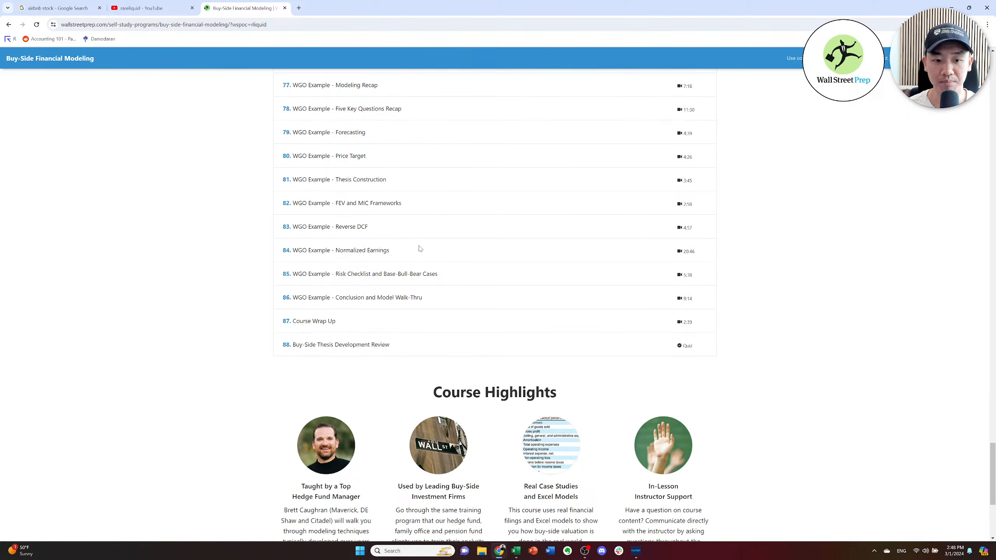
Review the Course Highlights section and the CPE credits information at the end of the course page.
scroll(420, 248, down, 1)
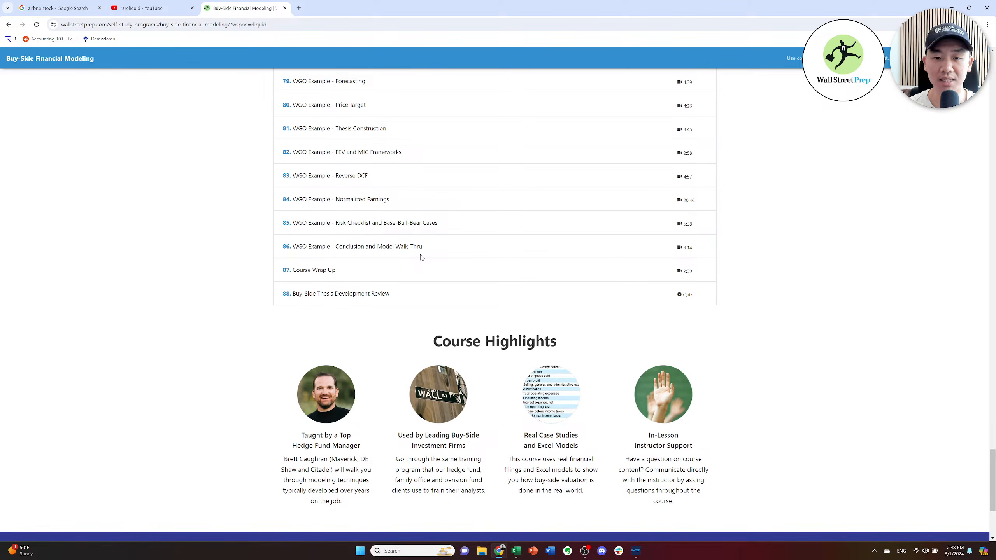
scroll(422, 258, down, 2)
scroll(421, 258, up, 2)
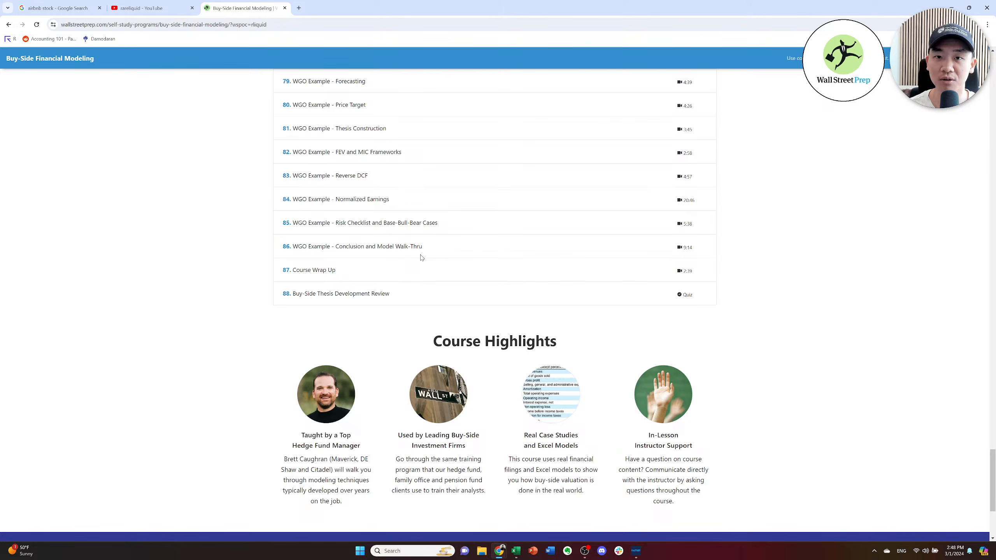
scroll(421, 257, down, 4)
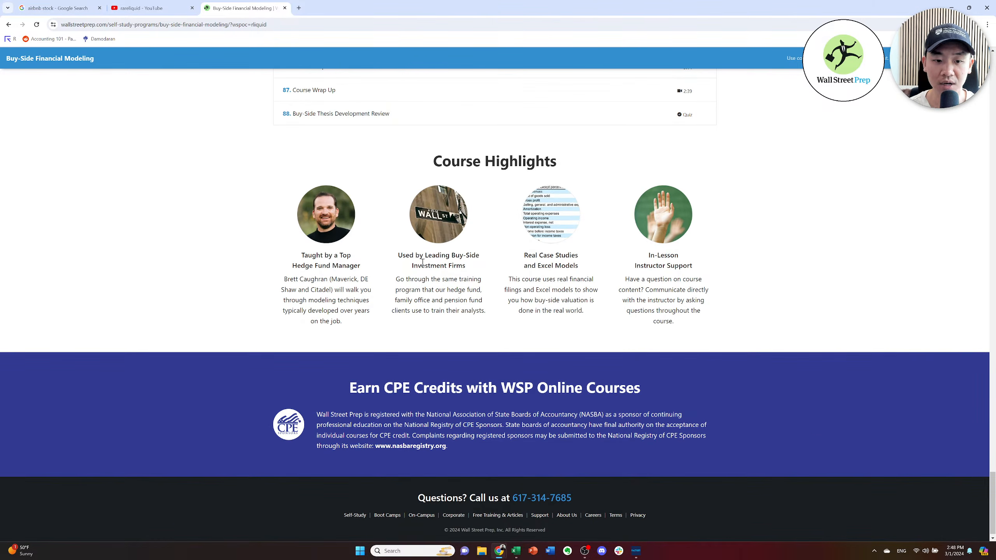
scroll(426, 261, down, 1)
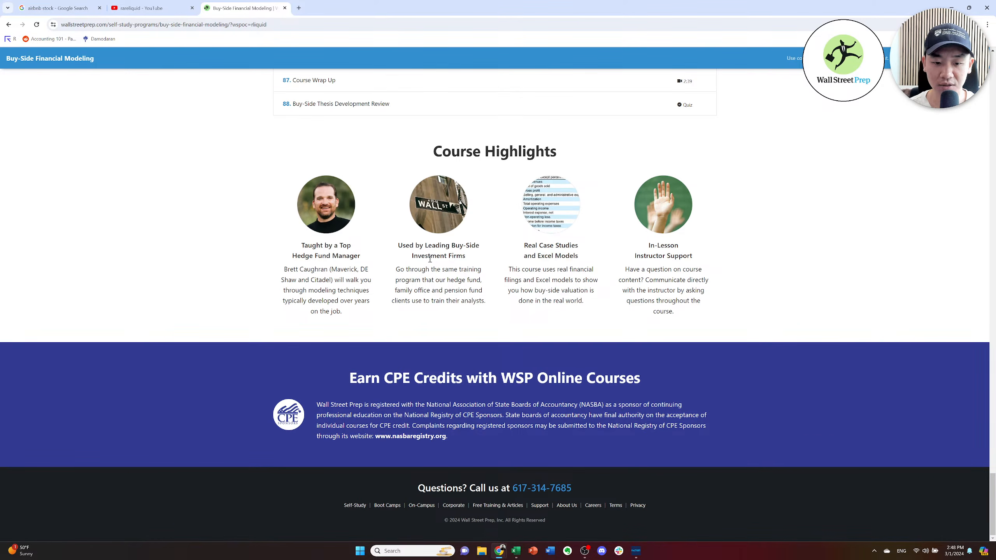
Return to the start of the course page with the price and coupon details.
scroll(430, 259, up, 20)
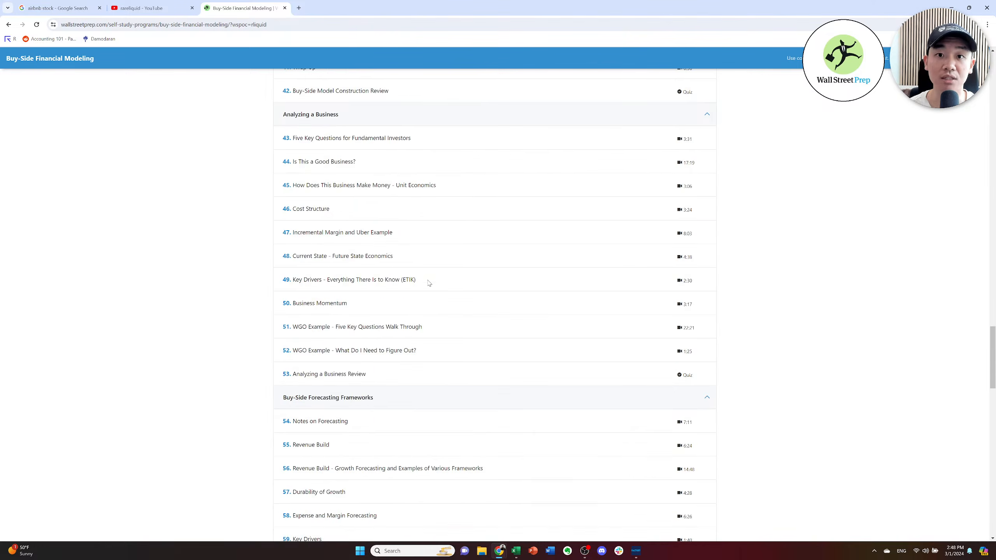
scroll(430, 283, up, 15)
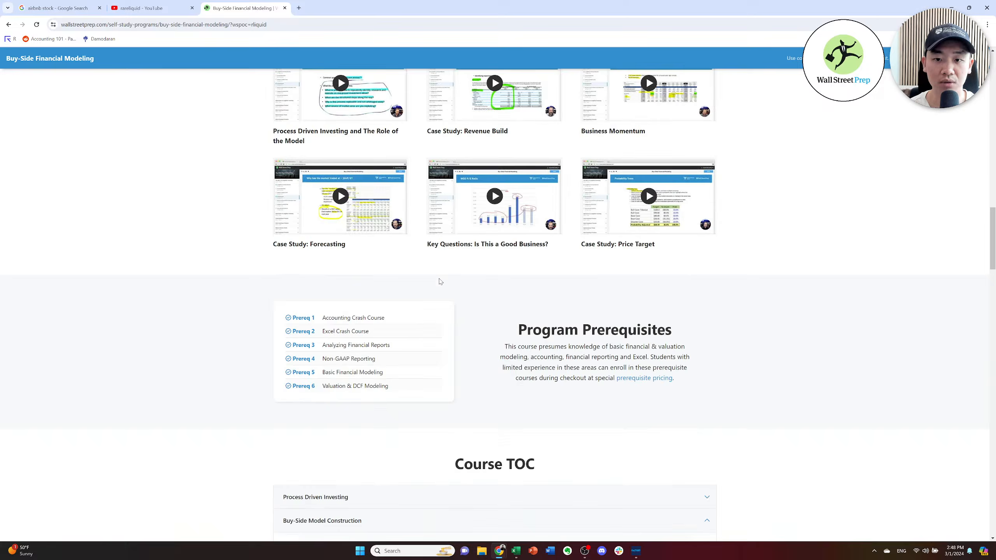
scroll(440, 281, up, 10)
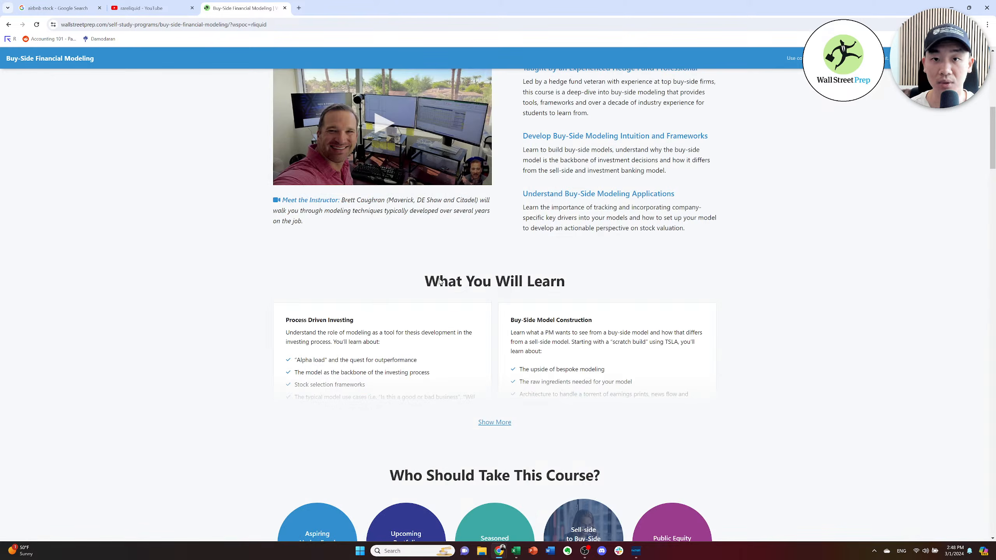
scroll(440, 281, up, 6)
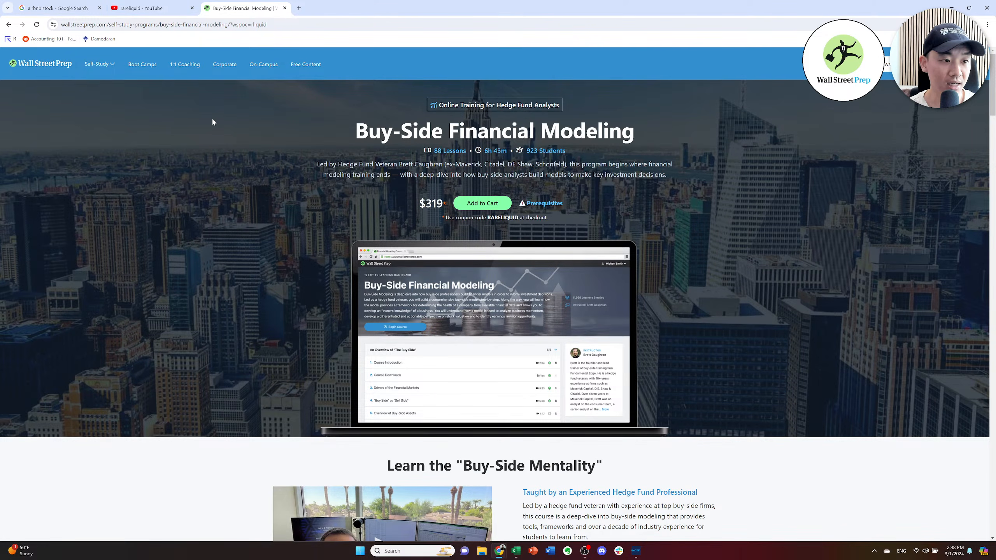
Switch to the 2024.03.01 - Airbnb DCF workbook in Excel and select cell A1 on the Agenda sheet.
key(alt+Tab)
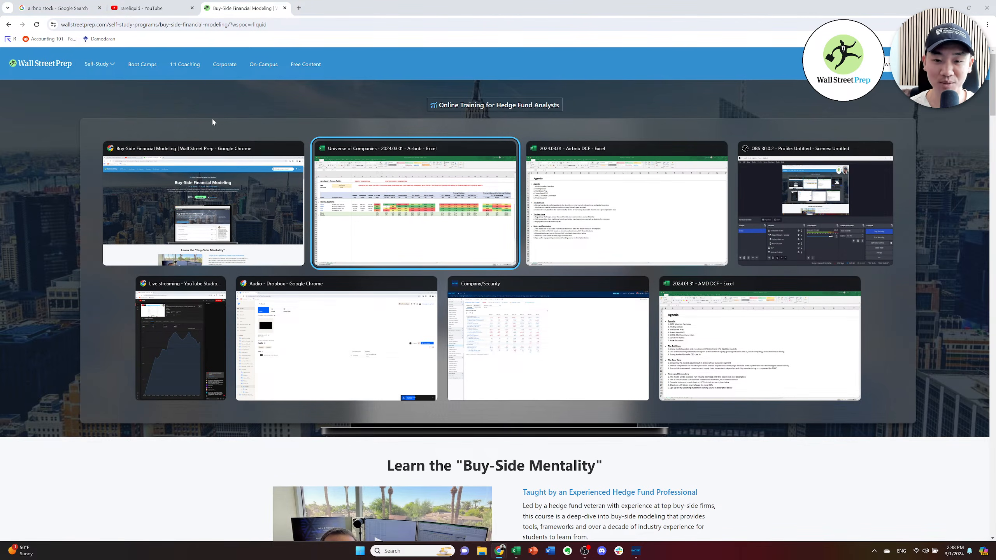
key(alt+Tab)
key(alt+shift+Tab)
key(alt+Tab)
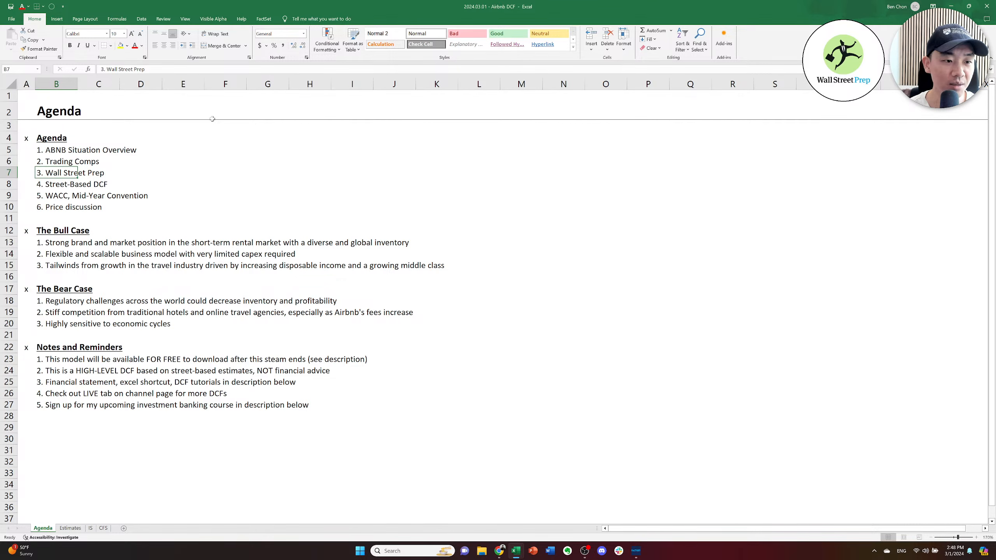
key(ctrl+Home)
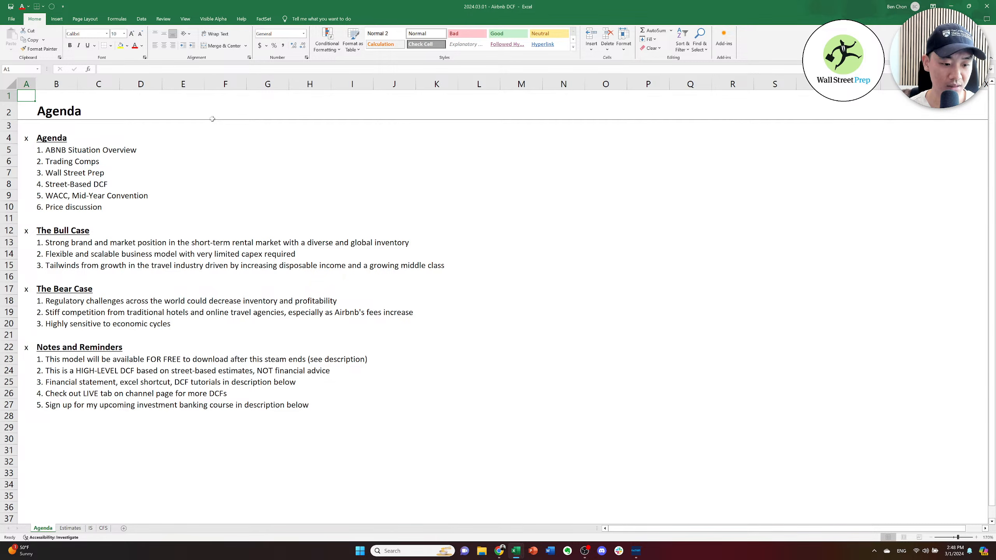
Insert a new worksheet between the Agenda and Estimates sheets and hide its gridlines.
key(ctrl+Page_Down)
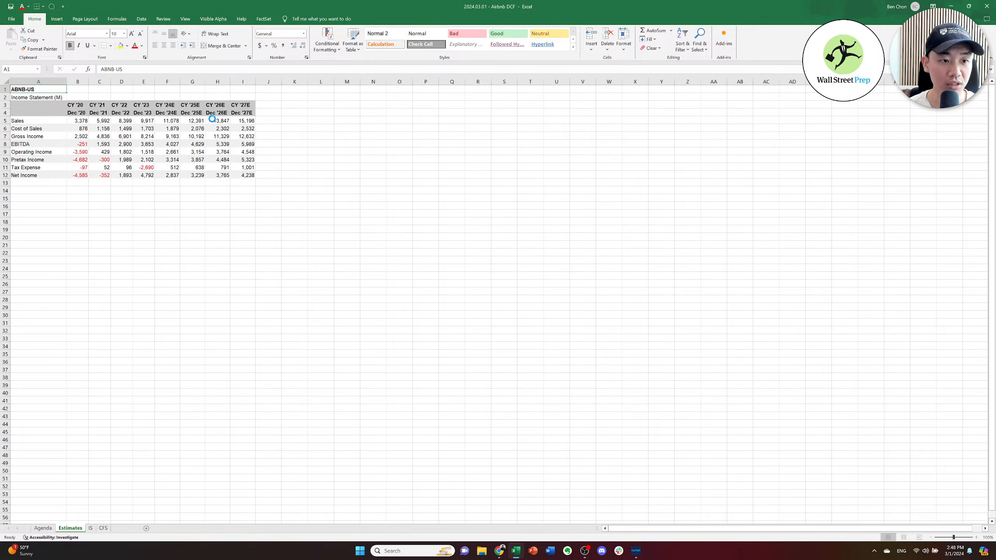
key(shift+F11)
key(alt+w)
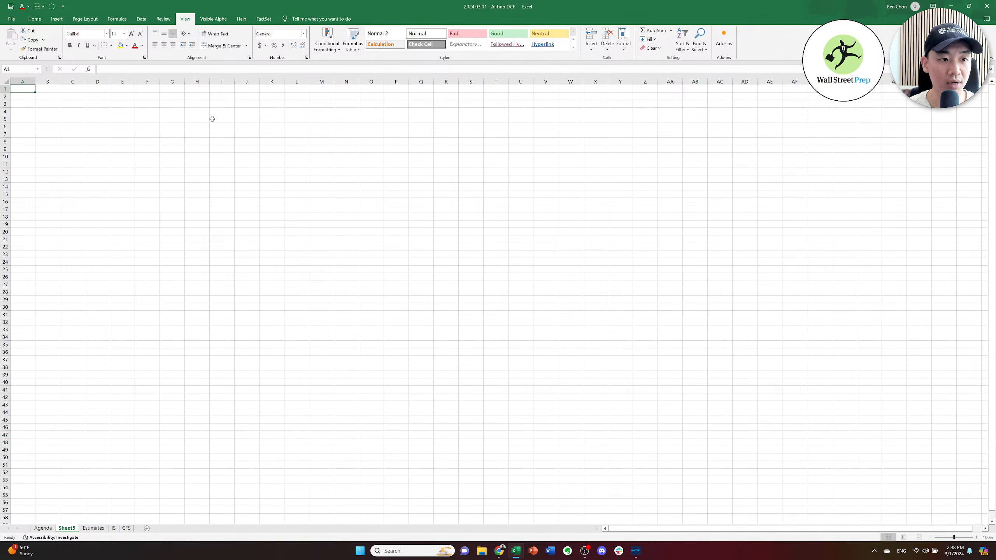
key(v)
key(g)
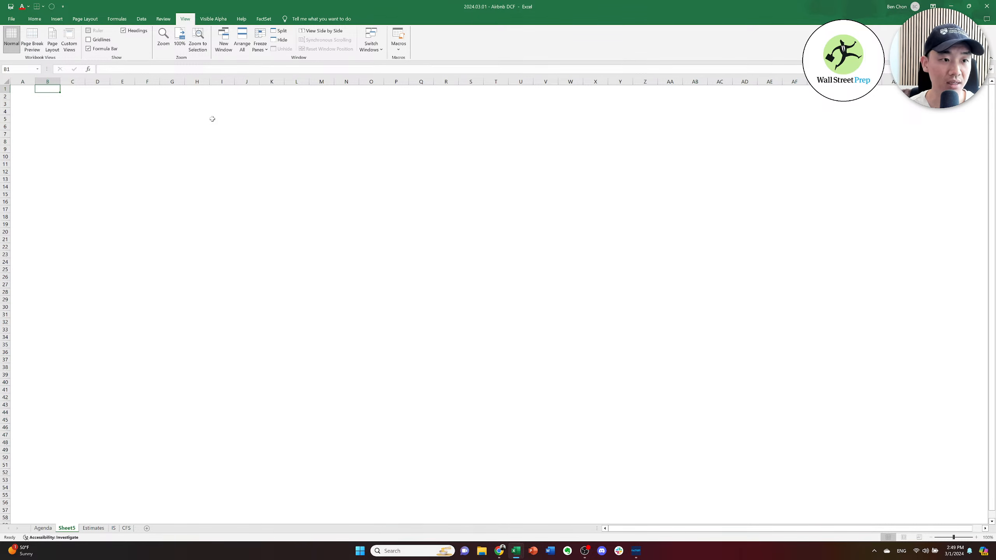
Add a bottom border across the whole of row 2 on the new sheet.
key(Down)
key(ctrl+alt+equal)
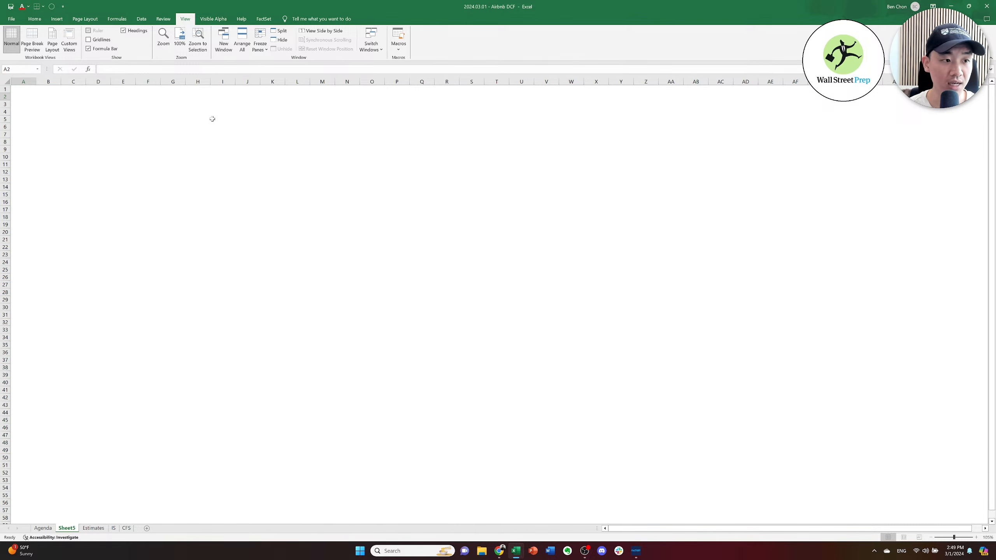
key(ctrl+alt+equal)
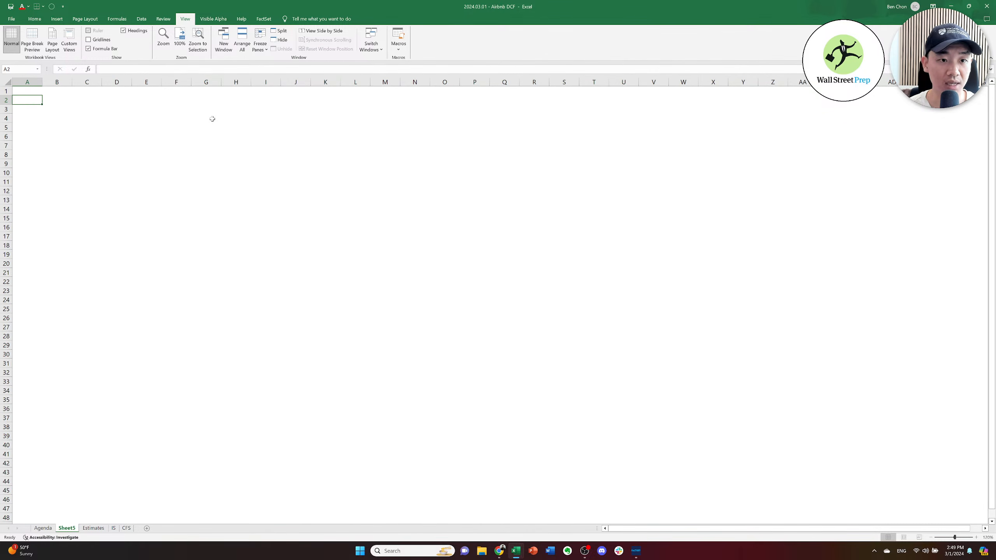
key(ctrl+alt+equal)
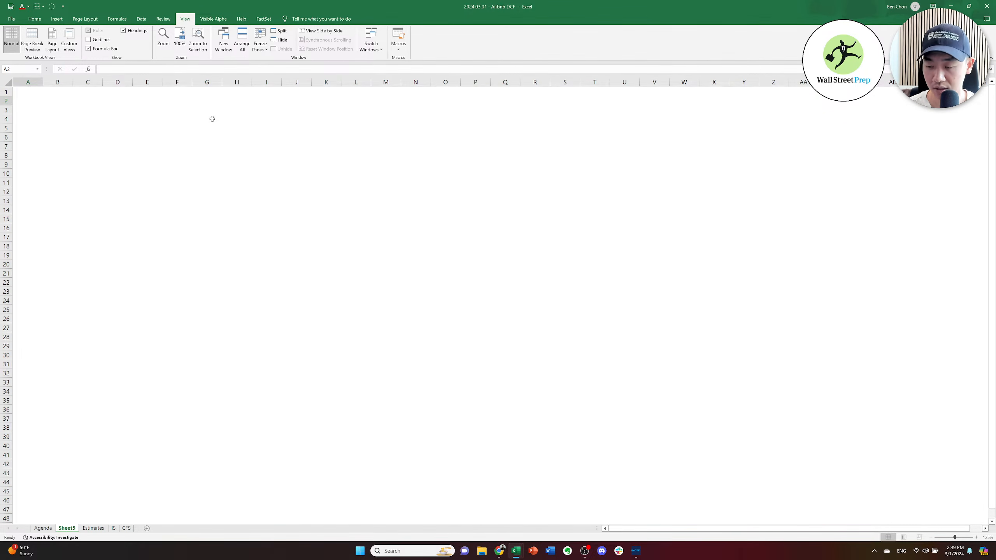
key(ctrl+alt+equal)
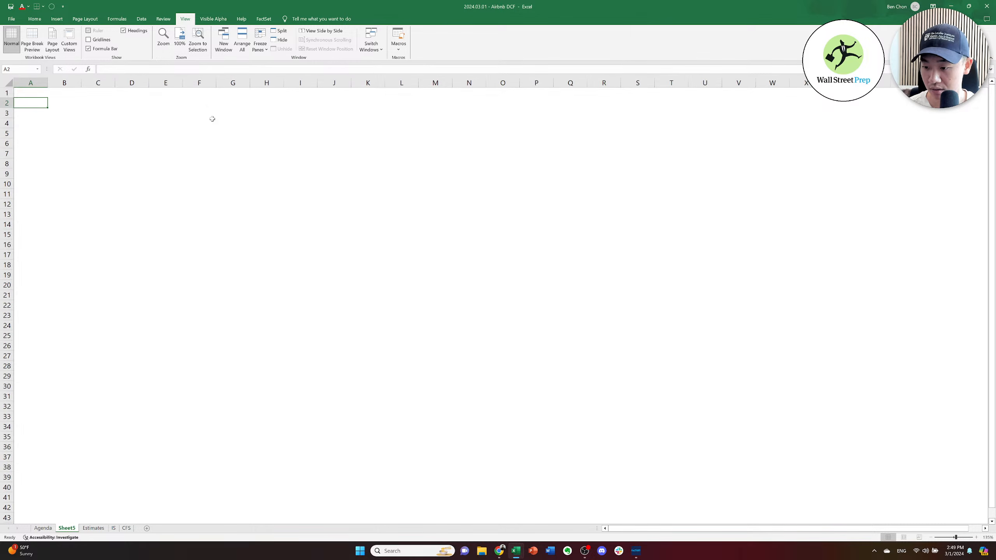
key(ctrl+alt+equal)
key(ctrl+alt+equal)
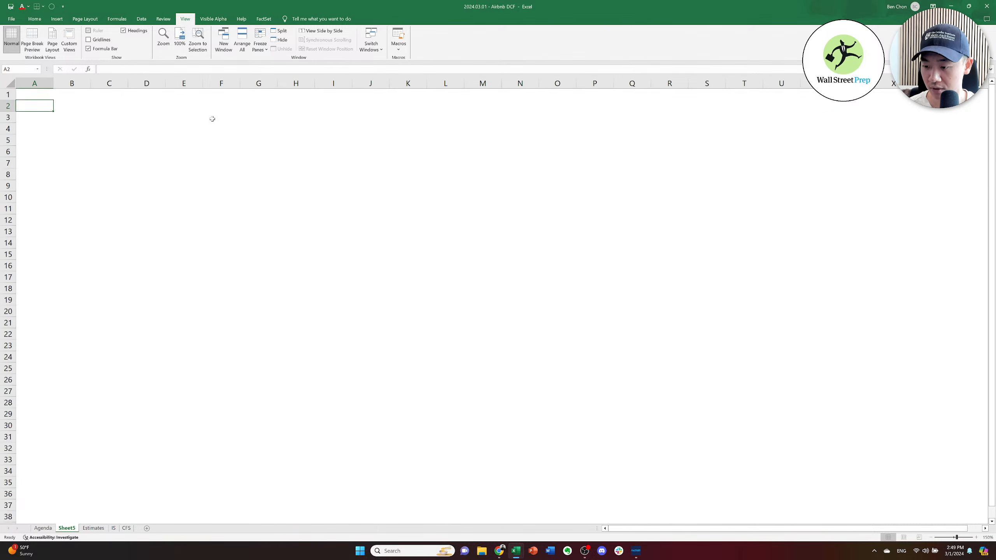
key(ctrl+alt+equal)
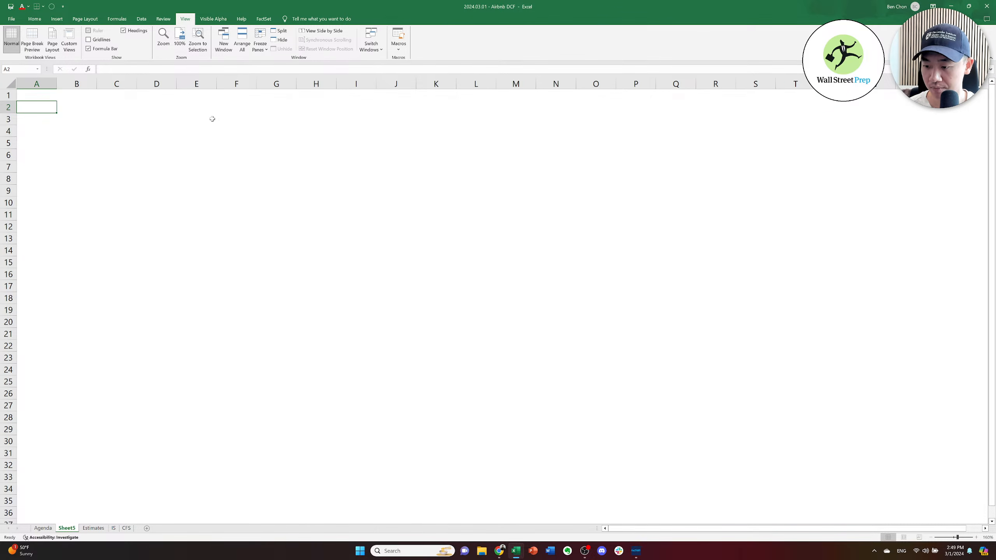
key(Right)
key(Left)
key(shift+space)
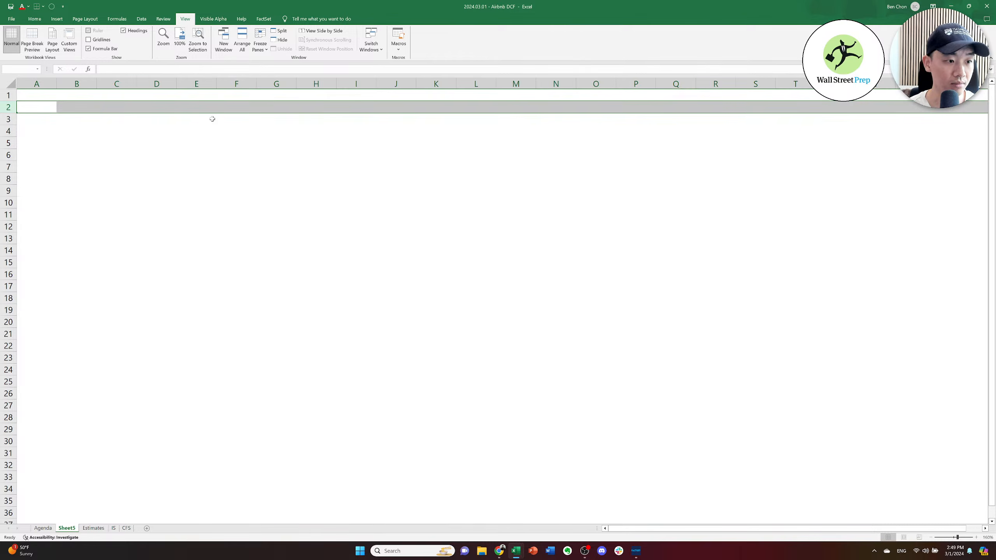
key(alt+h)
key(b)
key(o)
key(Right)
key(Left)
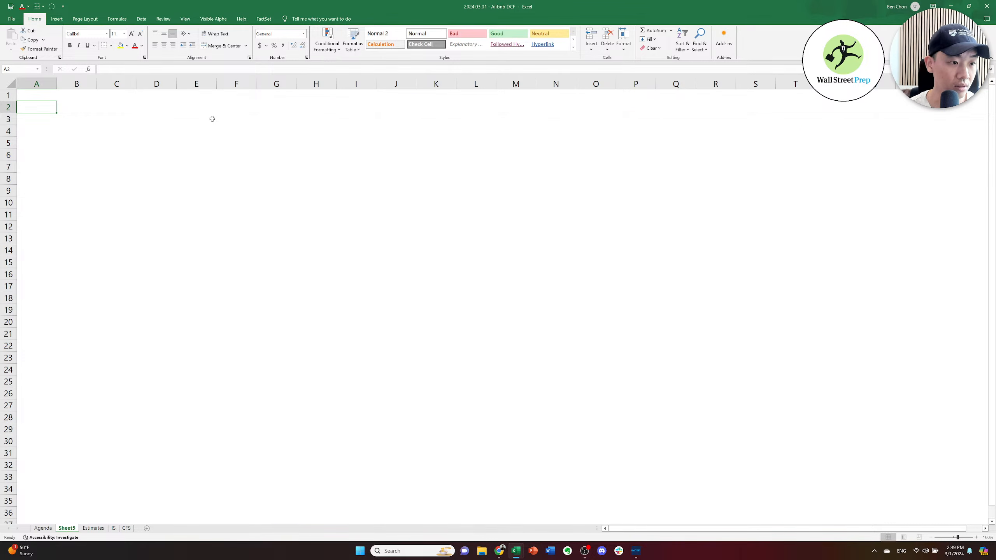
Set the width of column A to 3.
key(Right)
key(Left)
key(ctrl+space)
key(alt+h)
key(o)
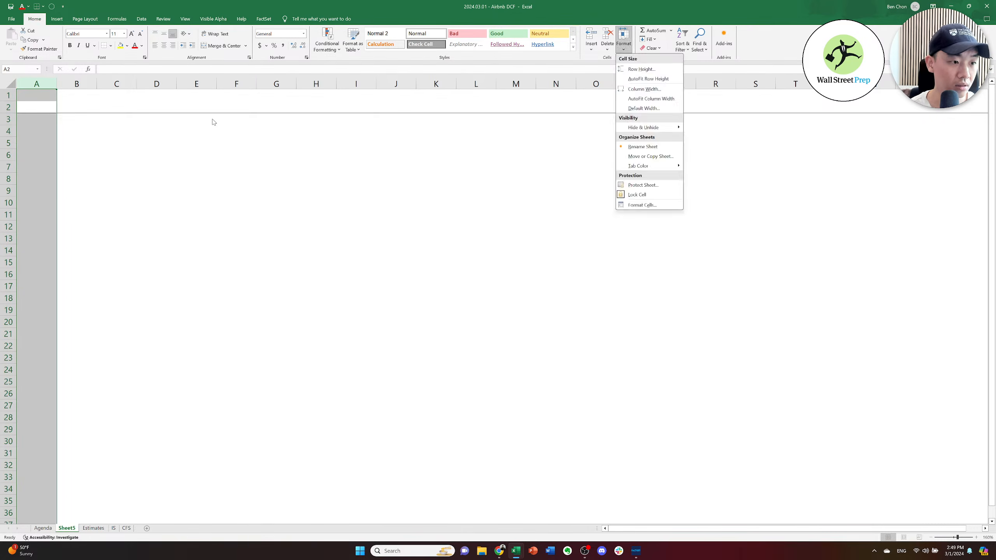
text(w)
text(3)
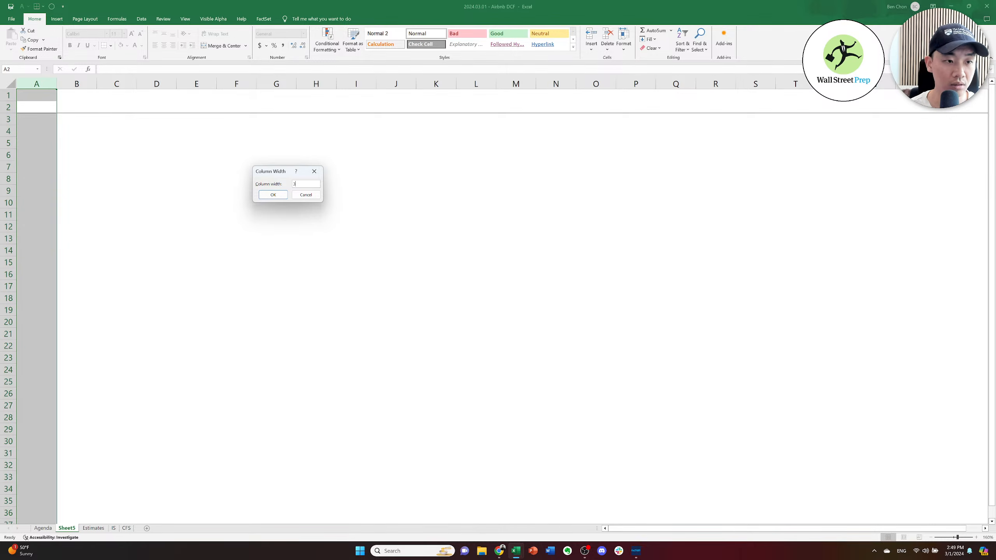
key(Return)
key(Right)
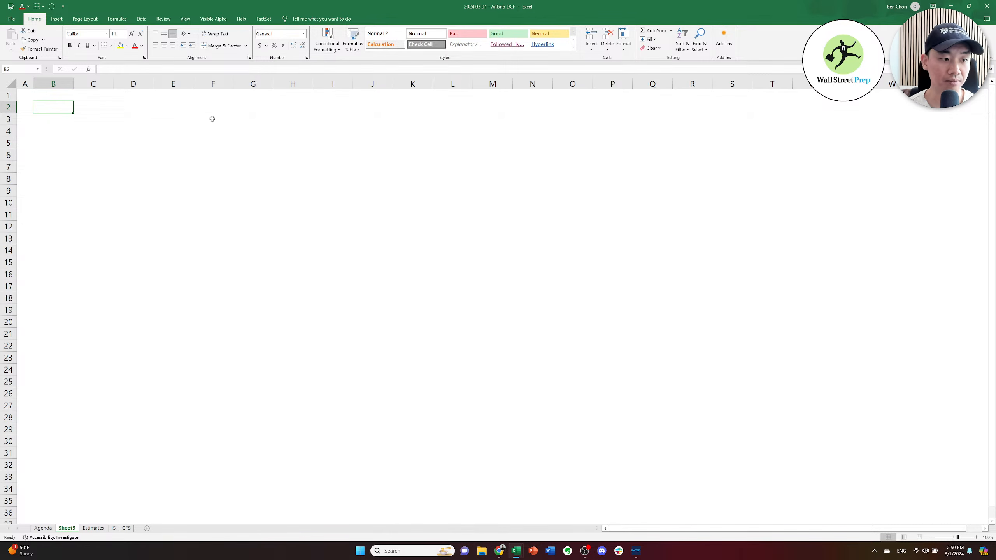
Enter the title Airbnb DCF in cell B2 and format it bold at font size 16.
text(Ai)
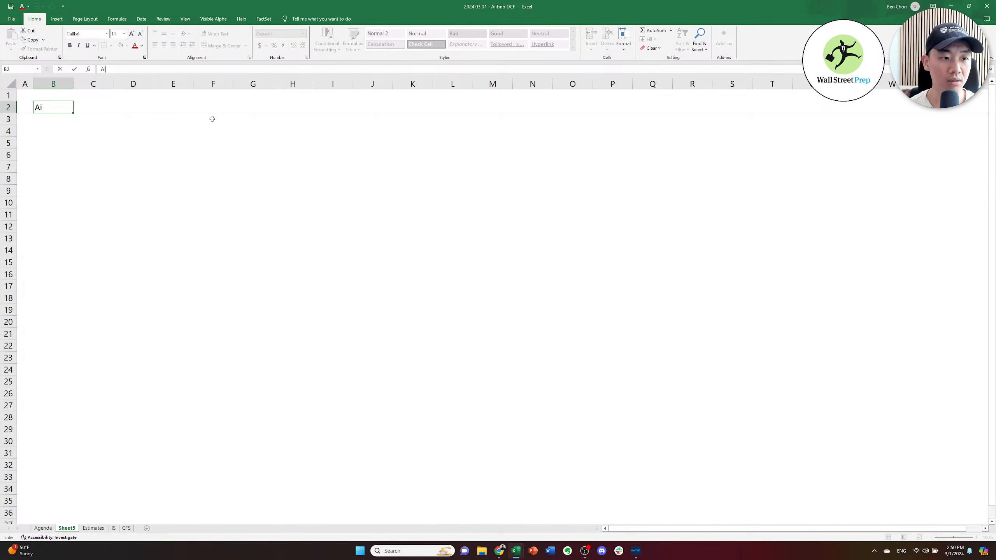
text(rbnb DCF)
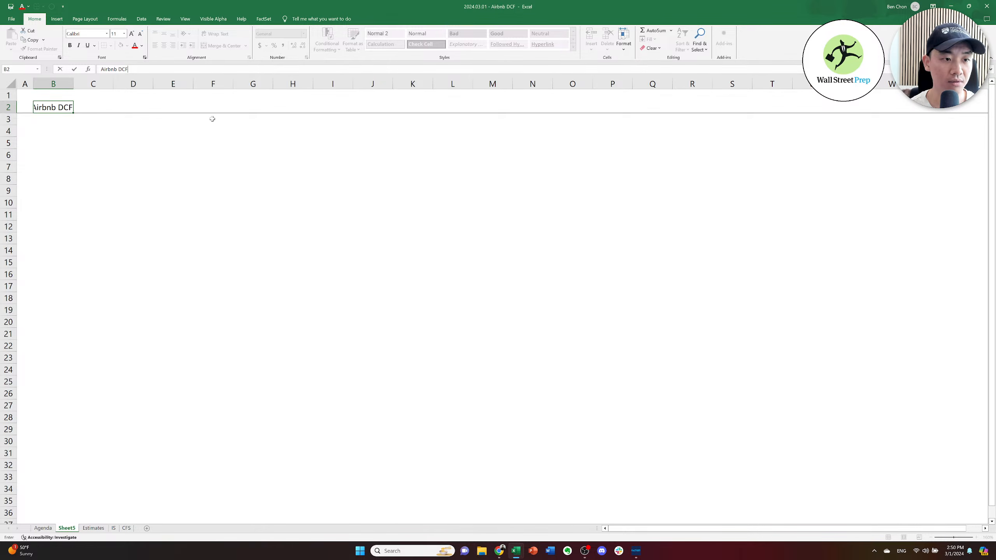
key(ctrl+Return)
key(Right)
key(Left)
key(ctrl+b)
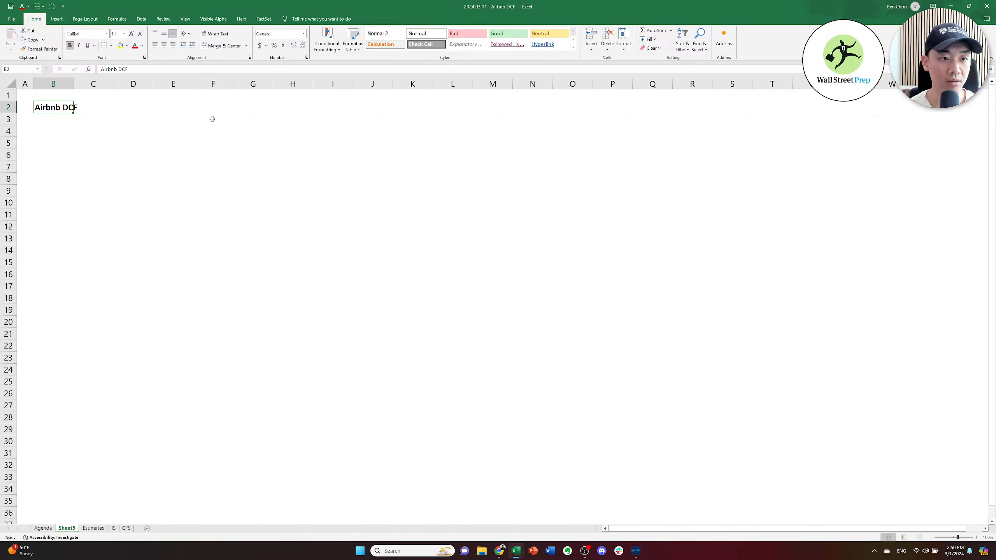
text(hfs)
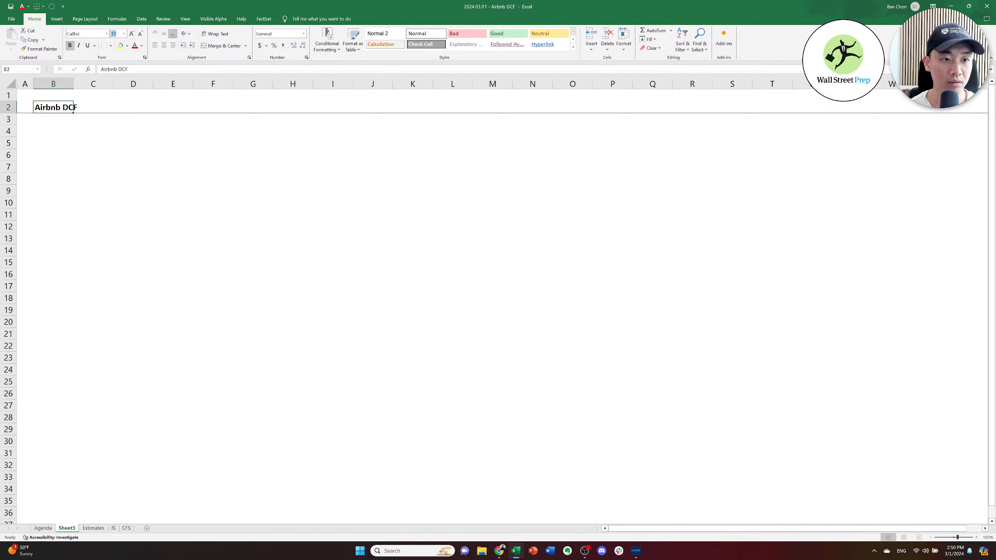
text(16)
key(Return)
Enter the labels Ticker in cell B4 and Date in cell B5.
key(Down)
key(Down)
key(Down)
key(Up)
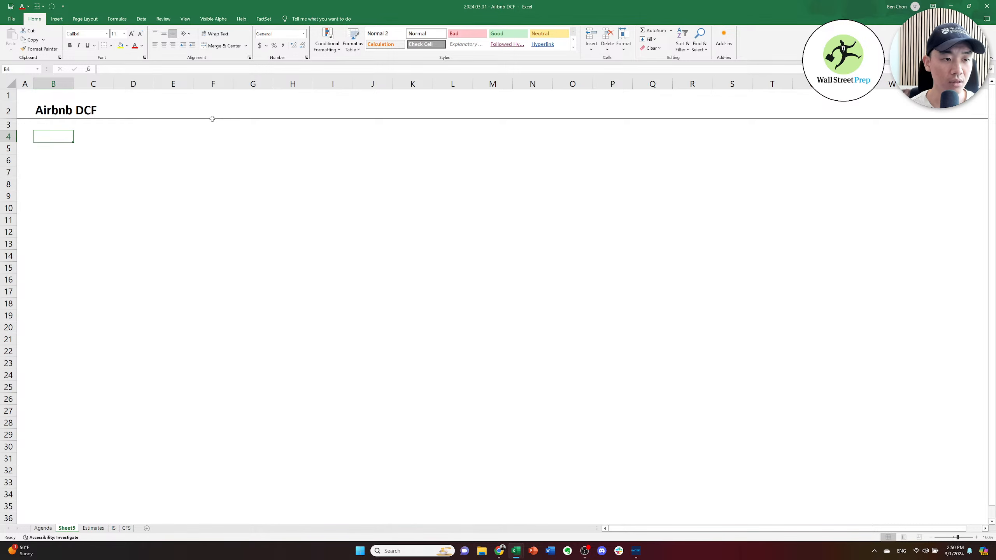
text(Ticker)
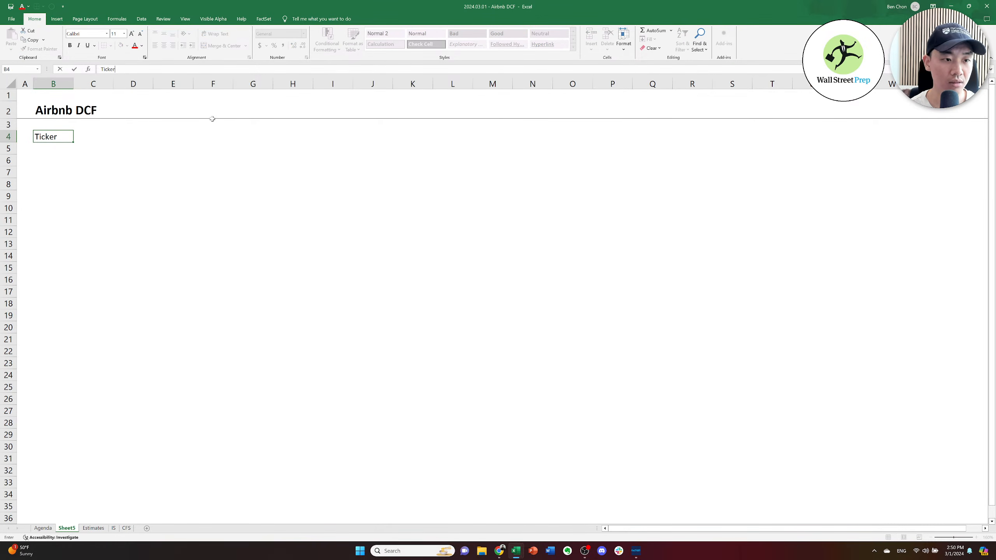
key(Return)
text(Date)
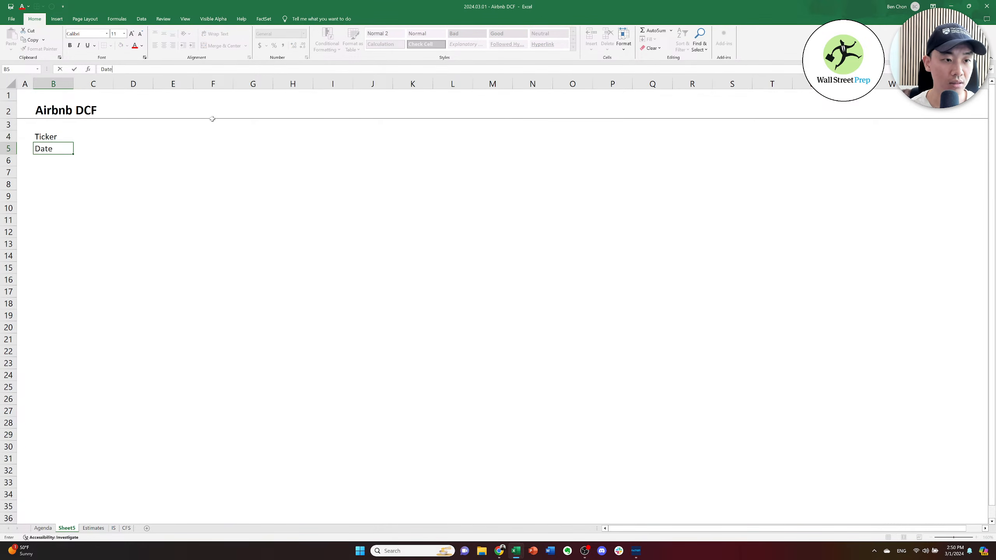
key(Right)
key(Up)
key(Down)
key(Left)
text(A)
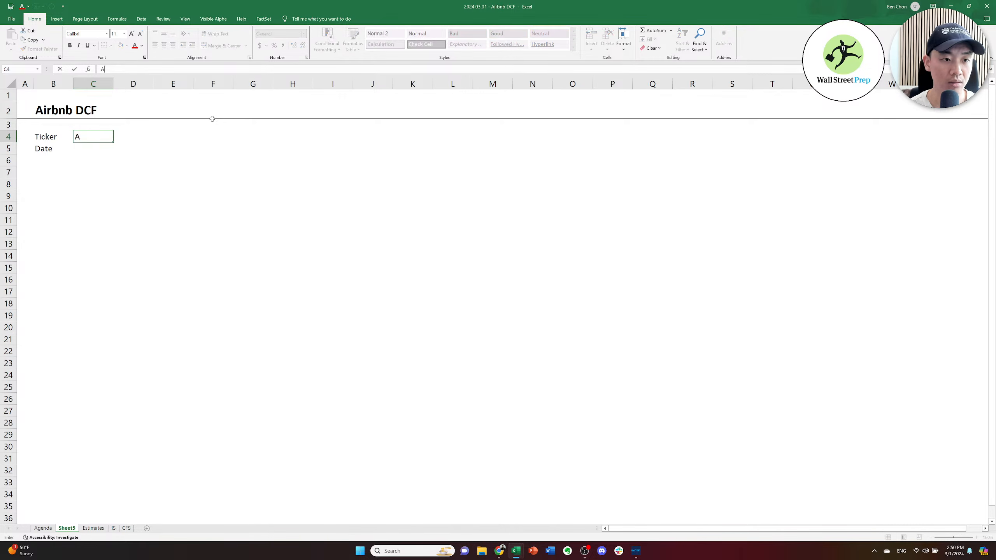
key(Escape)
Copy the formatted AMD ticker input cell from the 2024.01.31 - AMD DCF workbook into cells C4 and C5 of the Airbnb sheet.
key(alt+Tab)
key(alt+Tab)
key(alt+Tab)
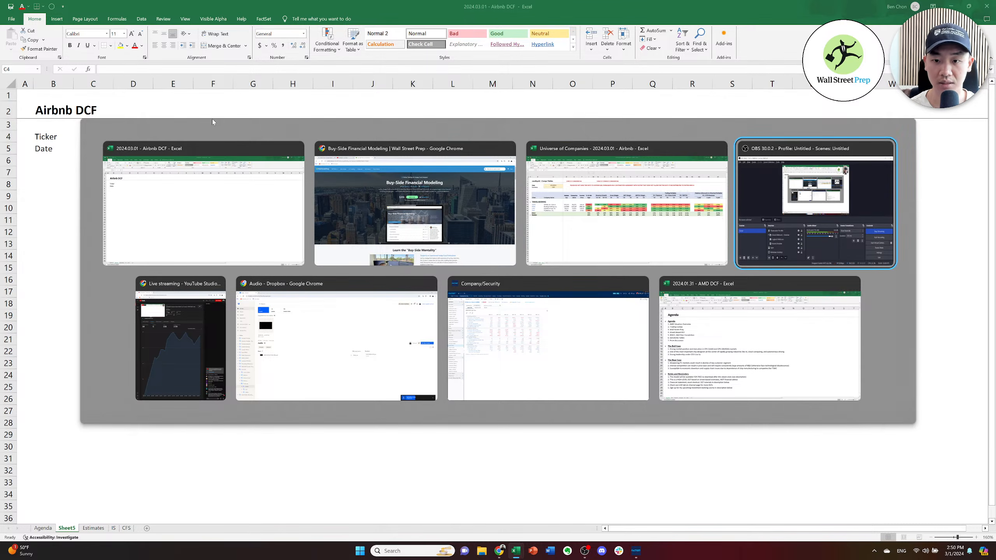
key(alt+Left)
key(alt+Down)
key(alt+Left)
key(alt+Right)
key(alt+Right)
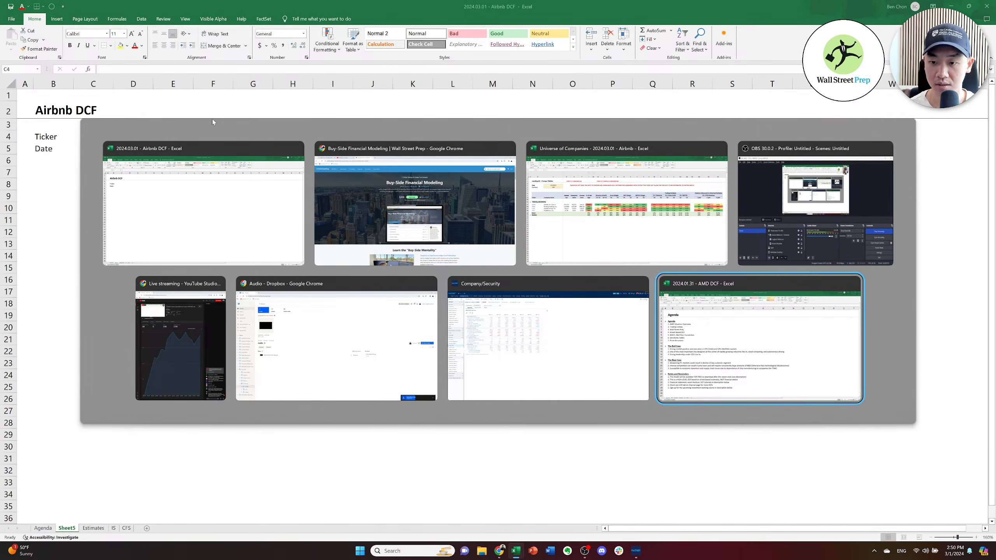
key(Escape)
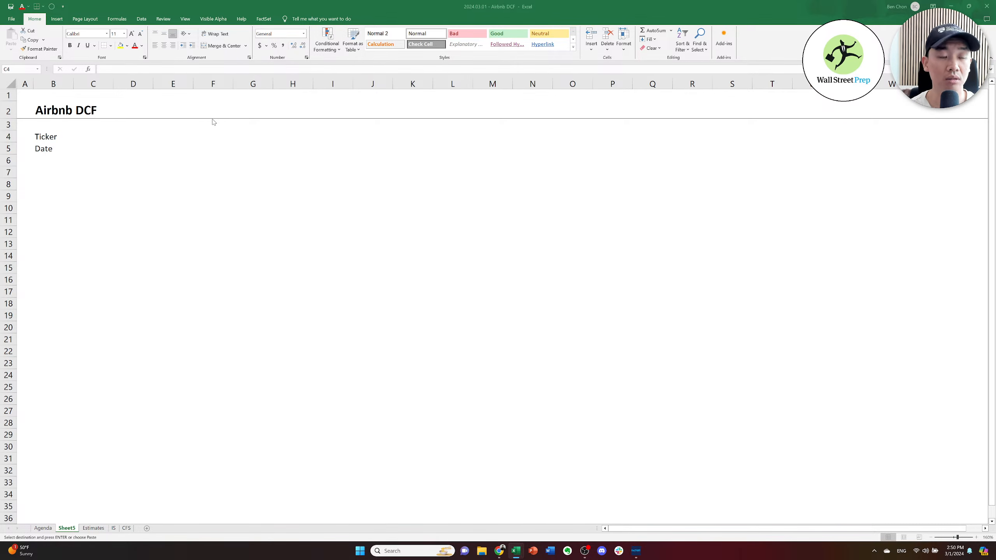
text(AMD)
key(Down)
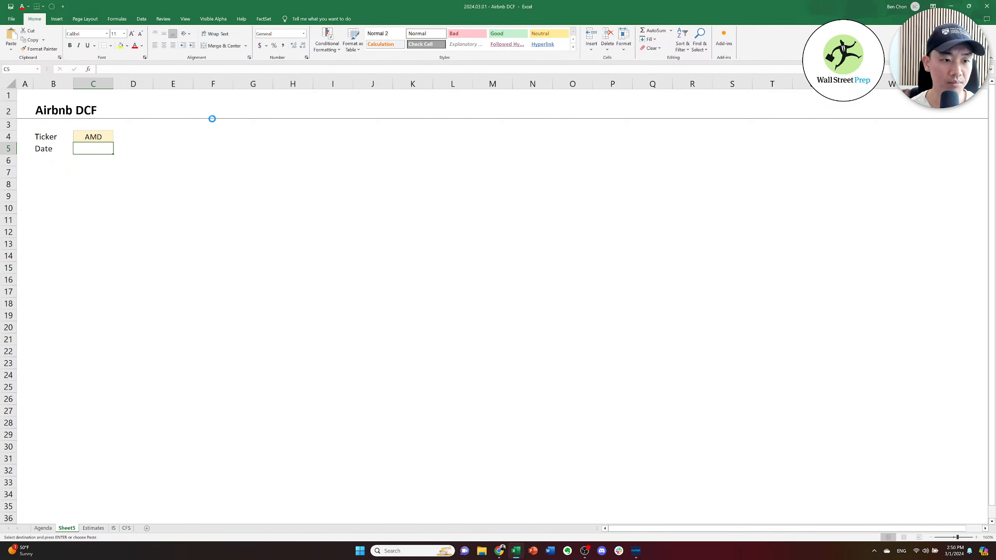
key(ctrl+v)
key(ctrl+c)
Set the ticker in C4 to ABNB and the date in C5 to 3/1/24.
key(Up)
text(ABN)
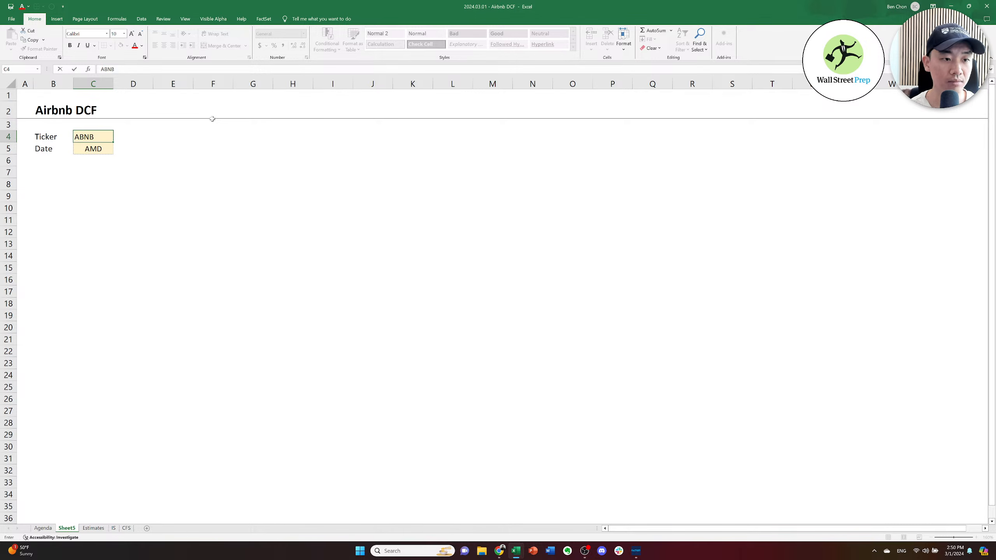
key(Return)
text(3/1/24)
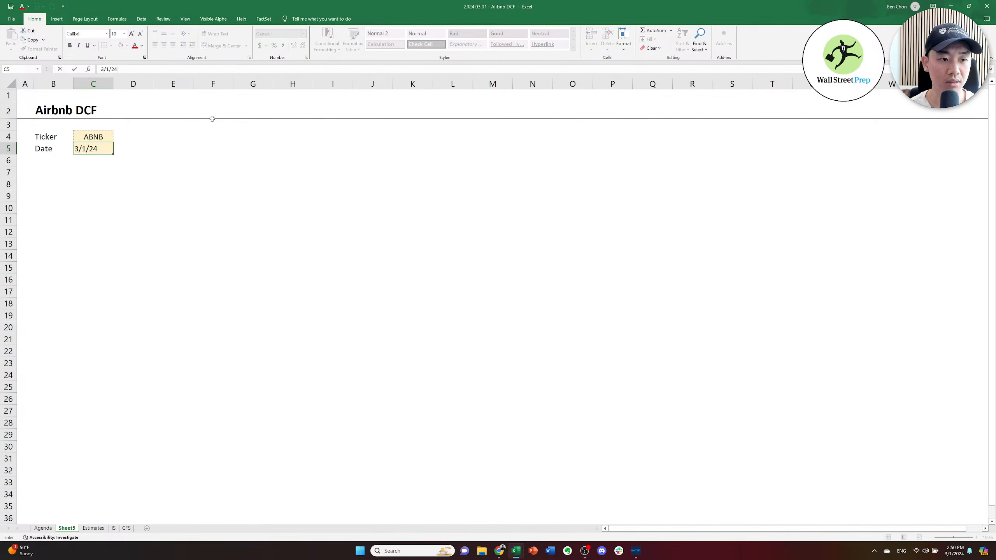
key(Return)
Copy the assumptions and 2019A–2028E year header rows from the AMD DCF workbook and paste them at row 7 of the Airbnb sheet.
key(Left)
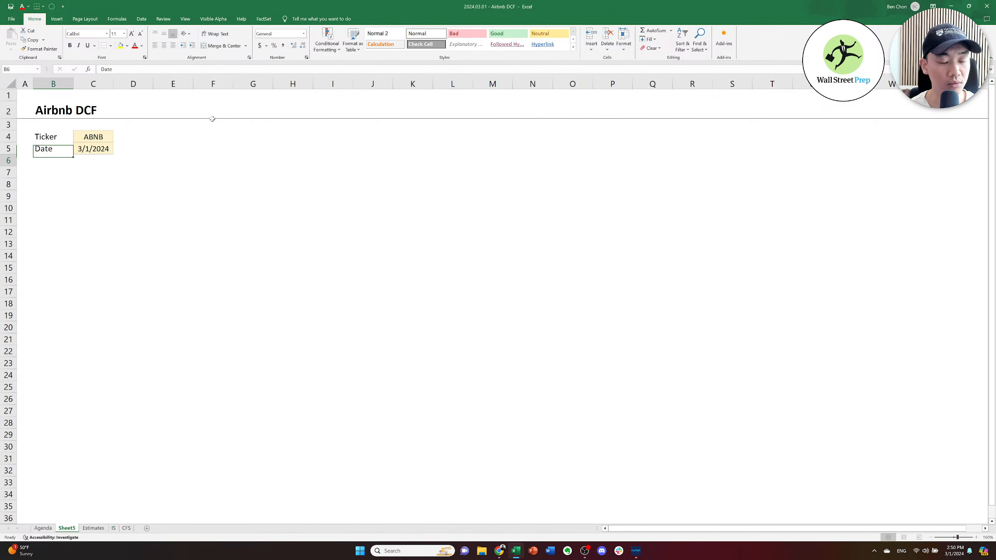
key(Down)
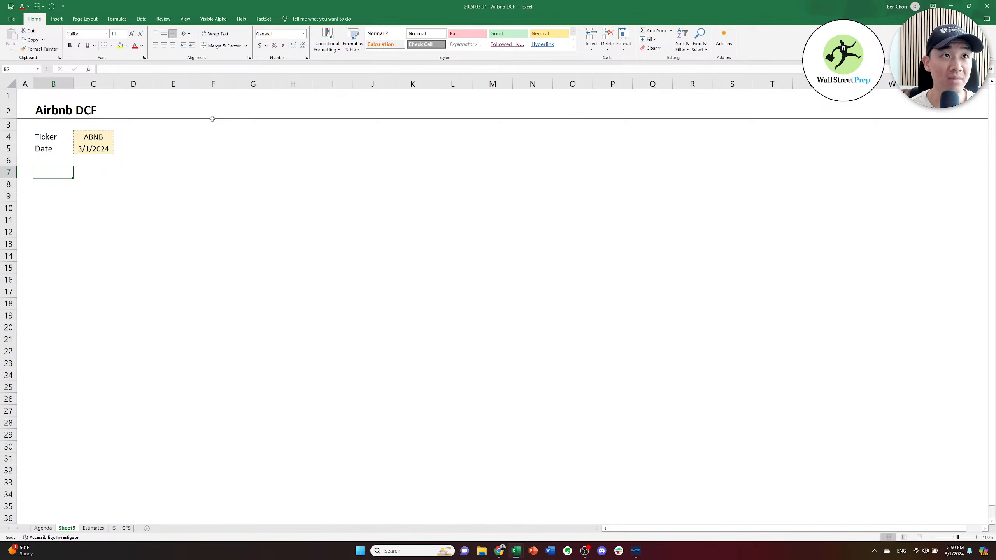
key(alt+Tab)
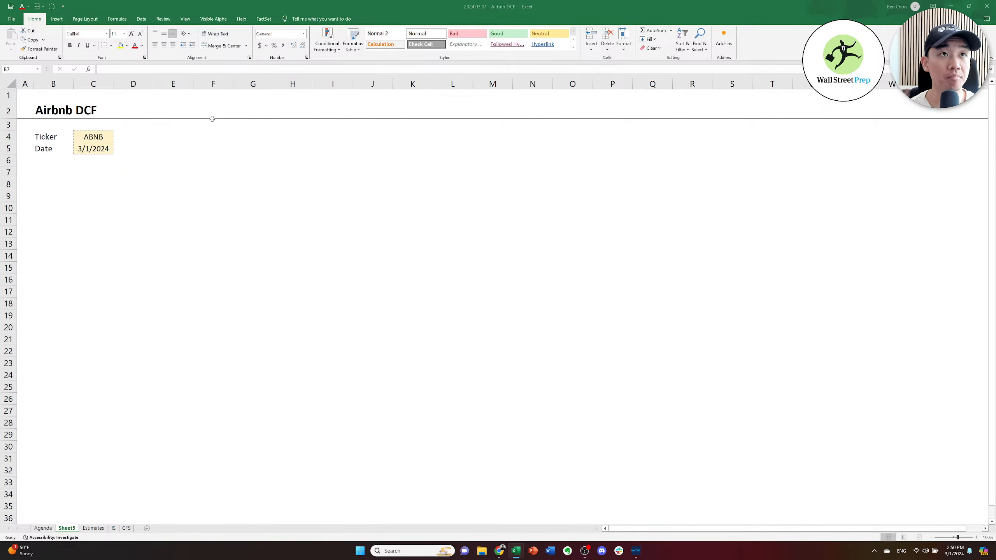
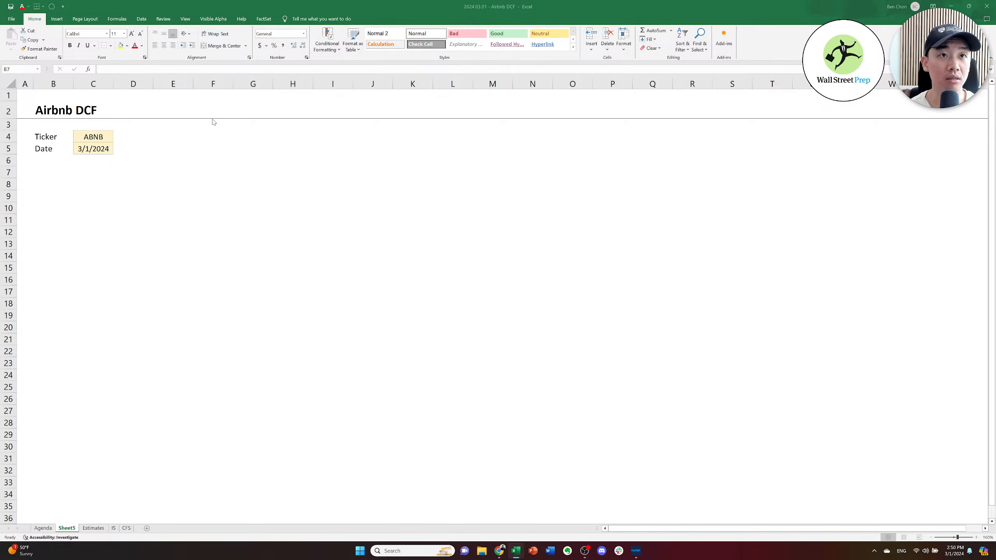
key(ctrl+c)
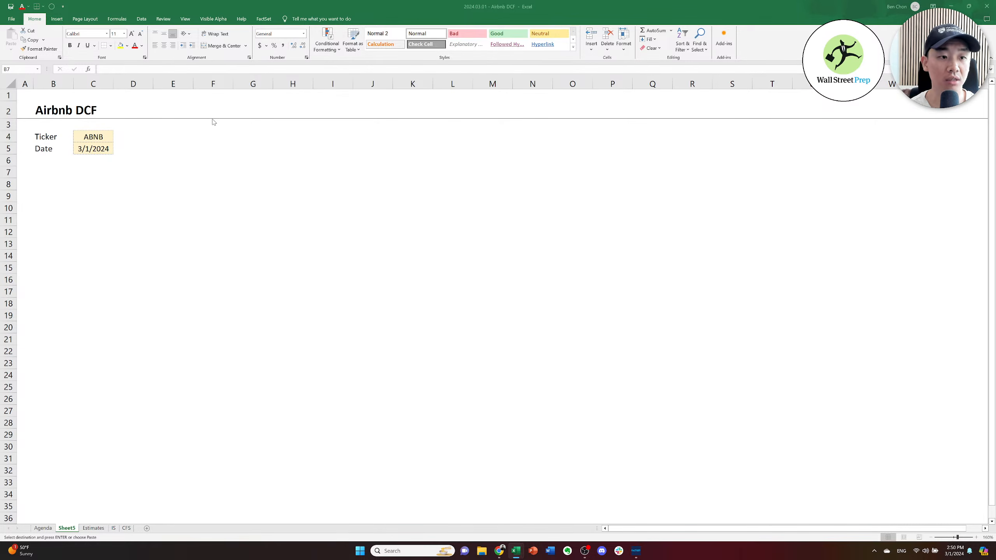
key(alt+Tab)
key(Down)
key(Up)
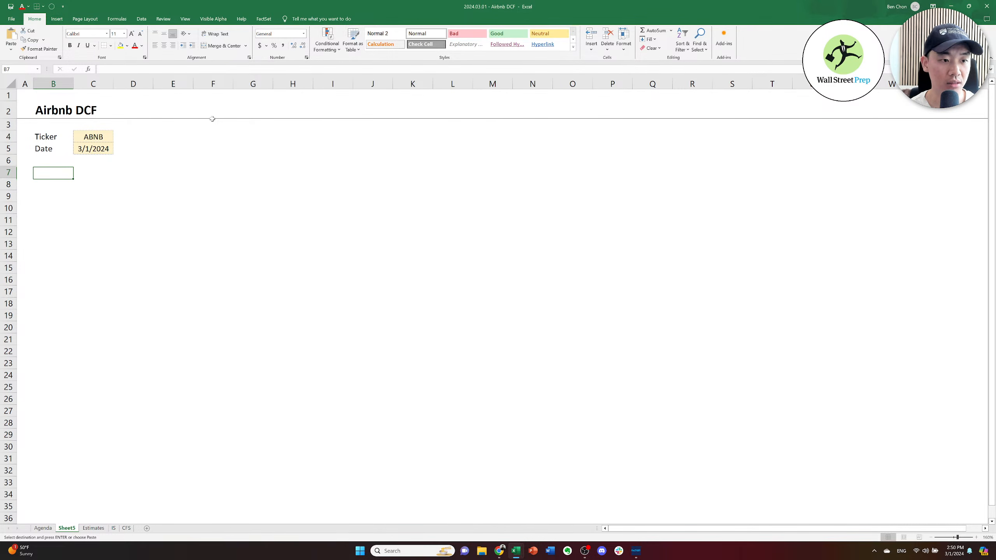
key(shift+space)
key(ctrl+v)
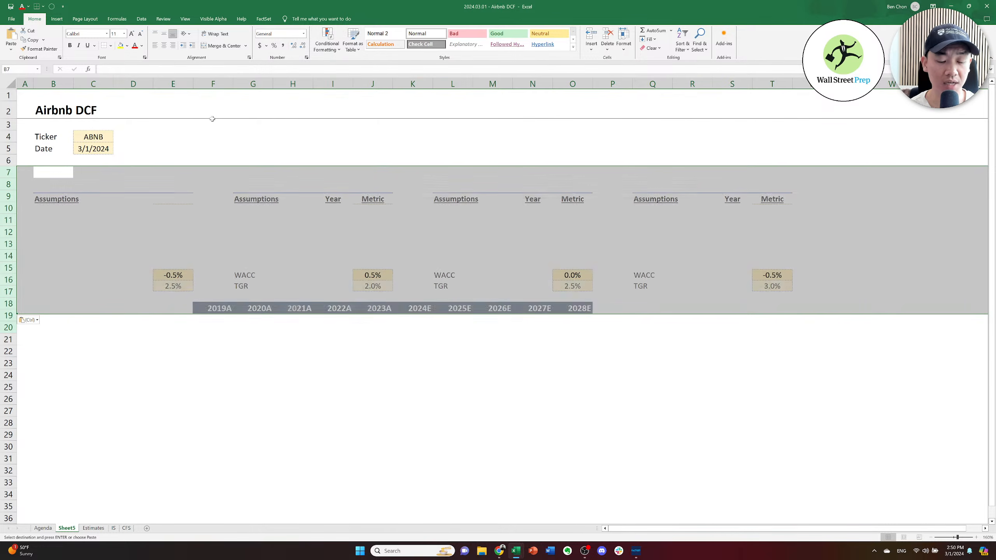
Clear the copied values from the Switches and Valuation input cells E11:E18.
key(Right)
key(Down)
key(Down)
key(Left)
key(Up)
key(Up)
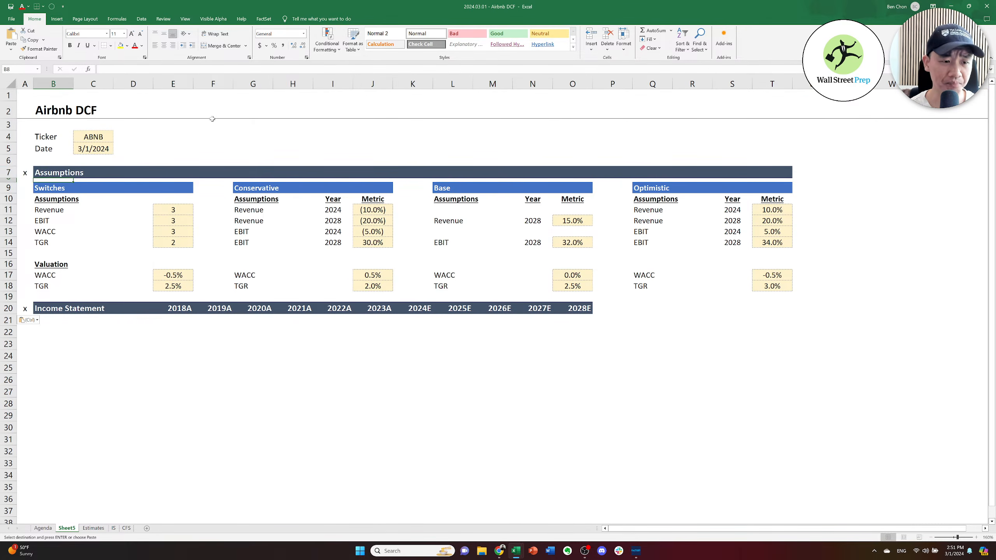
key(Down)
key(Down)
key(Right)
key(Right)
key(Right)
key(Down)
key(Down)
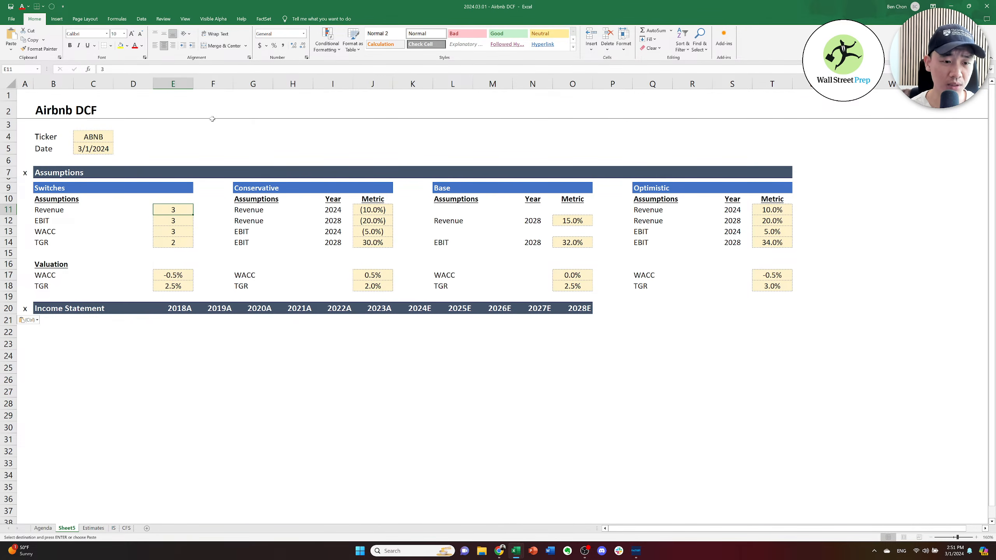
key(shift+Down)
key(shift+Down)
key(shift+Down)
key(shift+Down)
key(shift+Down)
key(shift+Down)
key(shift+Down)
key(Delete)
Clear the copied metric values of the Conservative case in J11:J18.
key(Right)
key(Right)
key(Right)
key(Right)
key(Right)
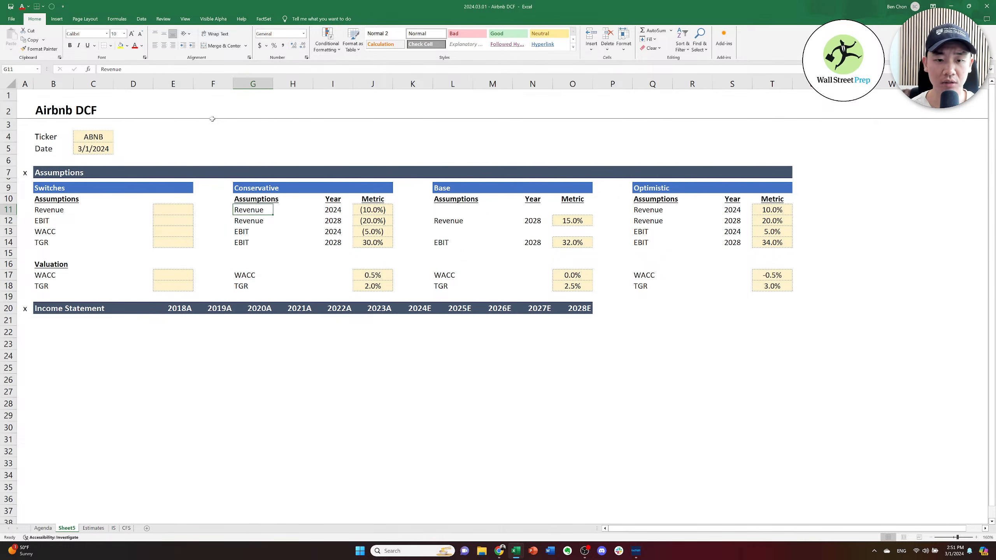
key(shift+Down)
key(shift+Down)
key(shift+Down)
key(shift+Down)
key(shift+Down)
key(shift+Down)
key(shift+Down)
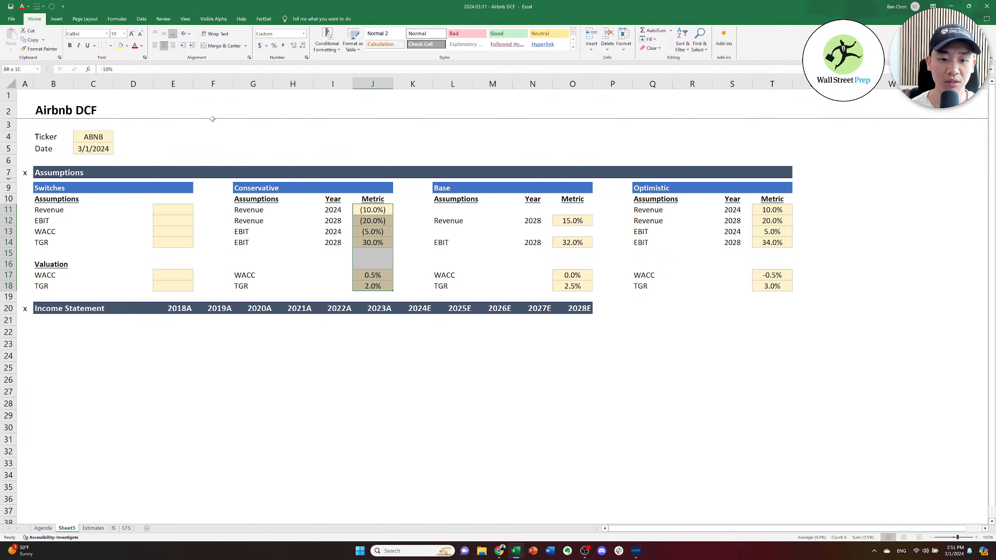
key(Delete)
Clear the copied metric values of the Base case in column O, down to row 18.
key(Right)
key(Right)
key(Right)
key(Right)
key(Right)
key(shift+Down)
key(shift+Down)
key(shift+Down)
key(shift+Down)
key(shift+Down)
key(shift+Down)
key(shift+Down)
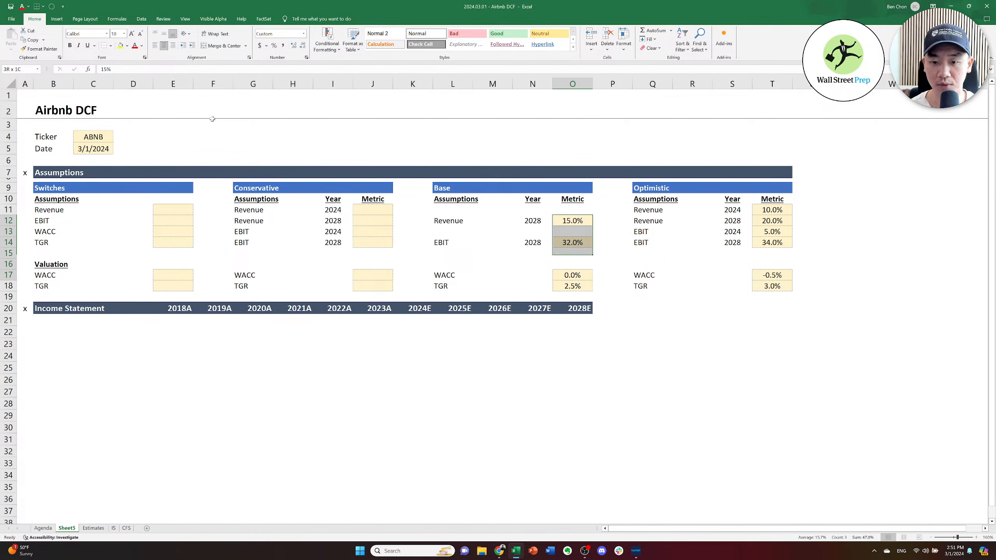
key(Delete)
Clear the copied metric values of the Optimistic case in T11:T18.
key(Right)
key(Right)
key(Right)
key(Right)
key(Right)
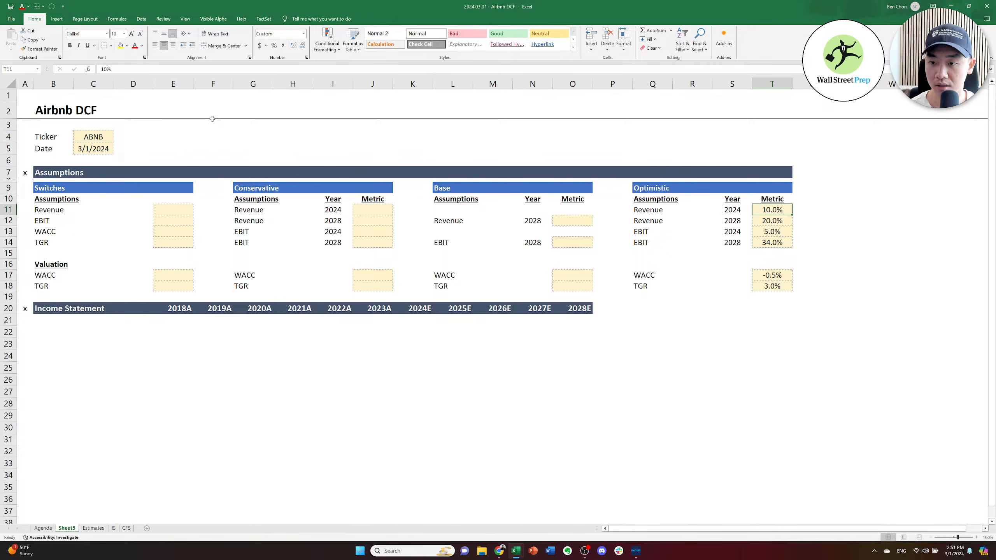
key(shift+Down)
key(shift+Down)
key(shift+Down)
key(shift+Down)
key(shift+Down)
key(shift+Down)
key(shift+Down)
key(Delete)
key(Left)
key(Left)
key(Left)
key(Left)
key(Left)
key(Left)
key(Left)
key(Left)
key(Left)
key(Left)
key(Left)
key(Left)
key(Left)
key(Left)
key(Left)
key(Left)
key(Left)
key(Left)
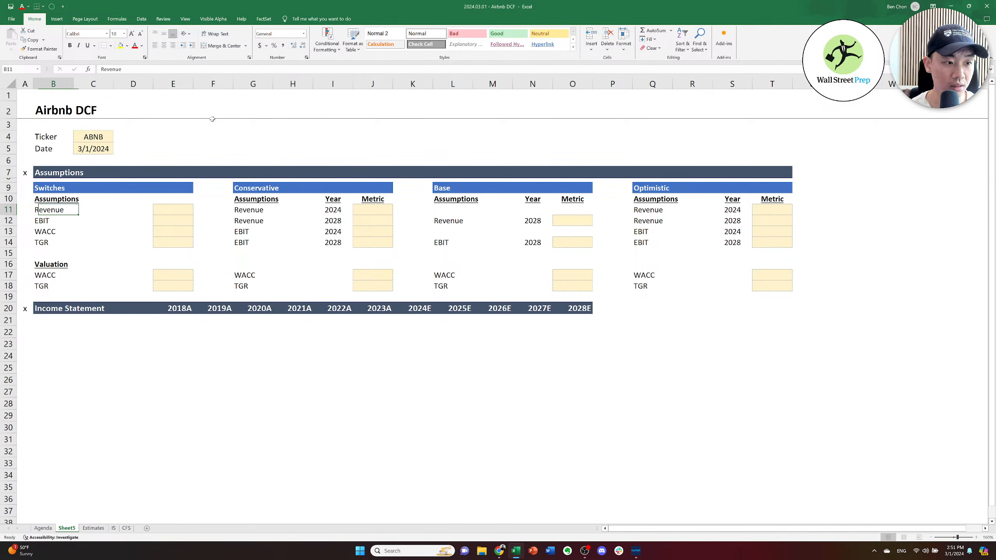
key(Down)
key(Down)
key(Down)
key(Down)
key(Down)
key(Down)
key(Down)
key(Down)
key(Down)
key(Down)
key(Down)
key(Down)
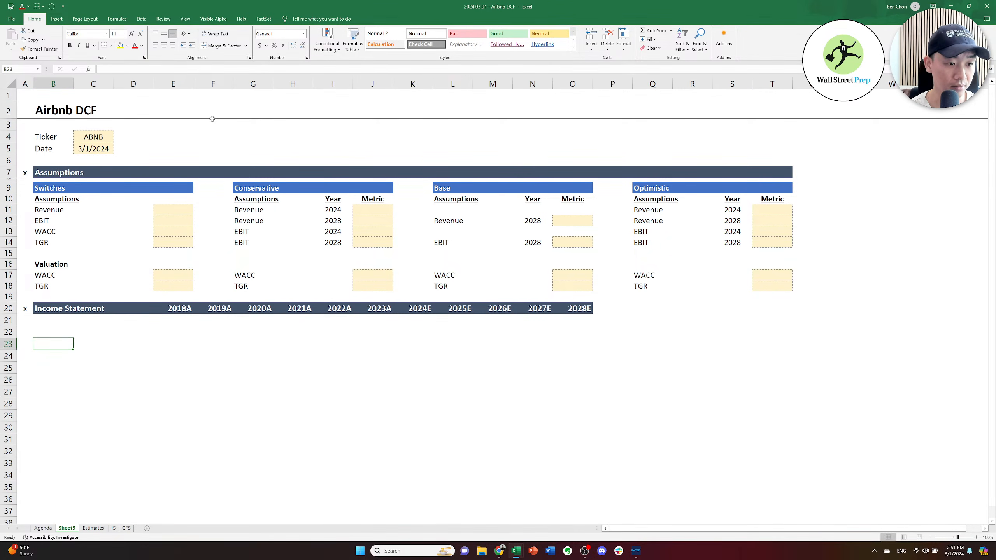
key(Up)
key(Up)
key(Up)
key(Right)
key(Right)
key(Right)
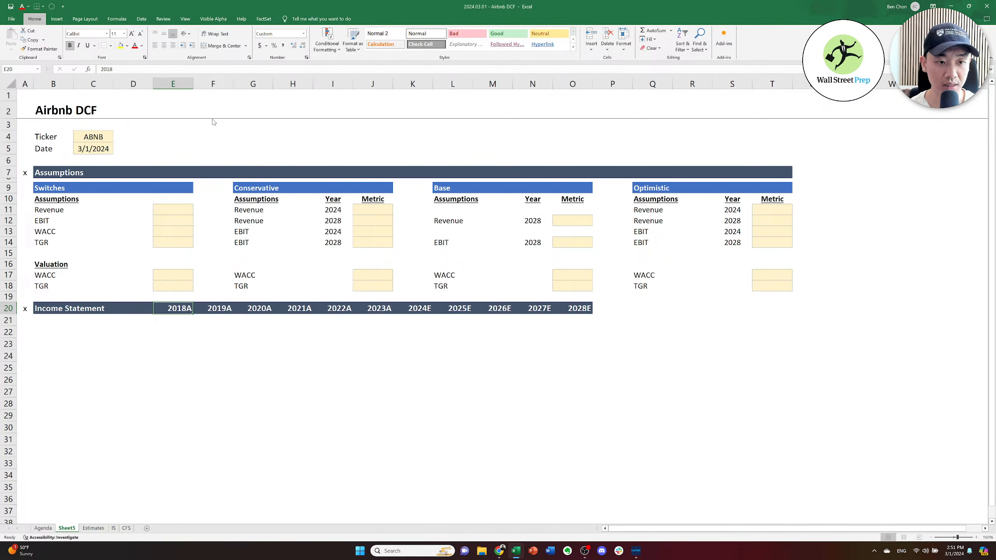
Rename the worksheet Sheet5 to DCF.
key(h)
key(o)
key(r)
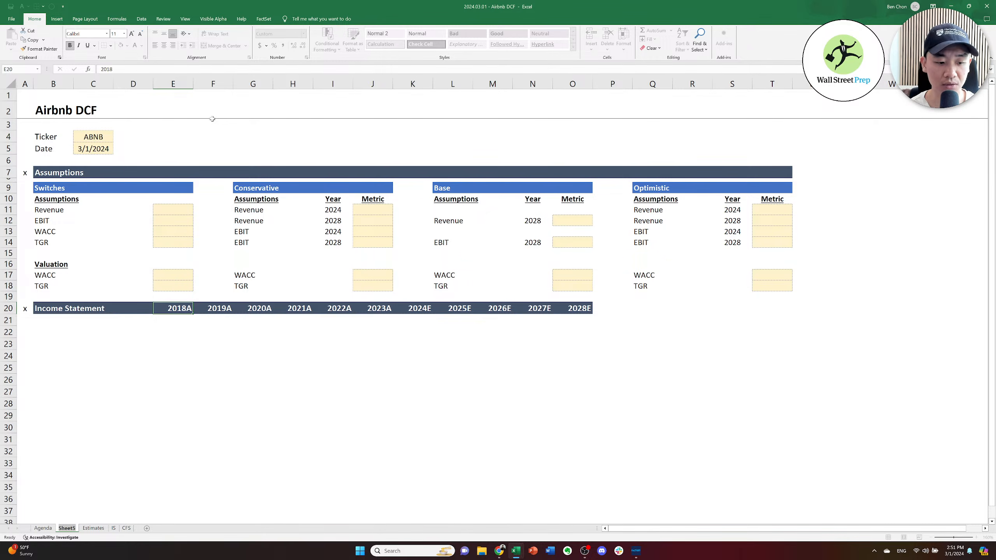
text(DCF)
key(Return)
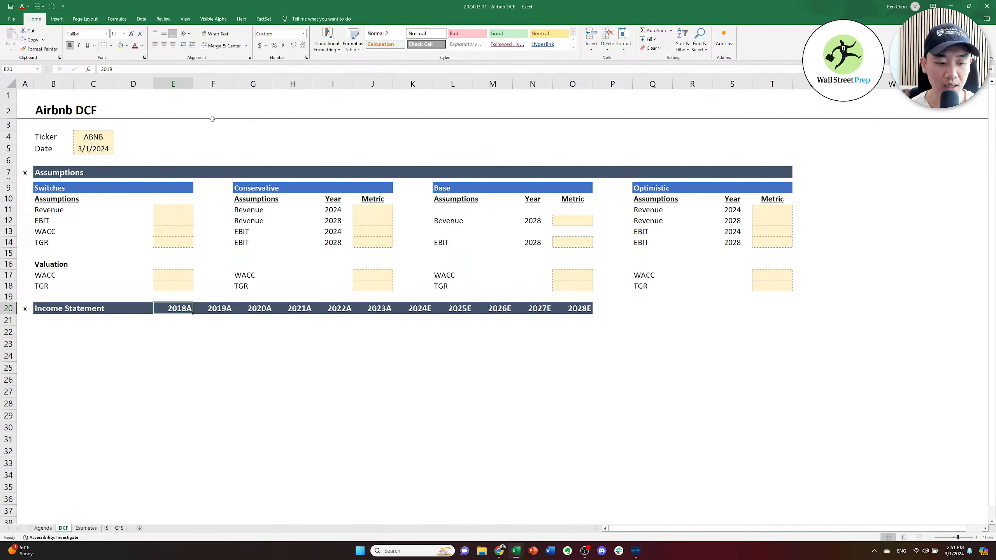
Check the historical year header cells from 2018A to 2023A in the Income Statement row.
key(Right)
key(Right)
key(Right)
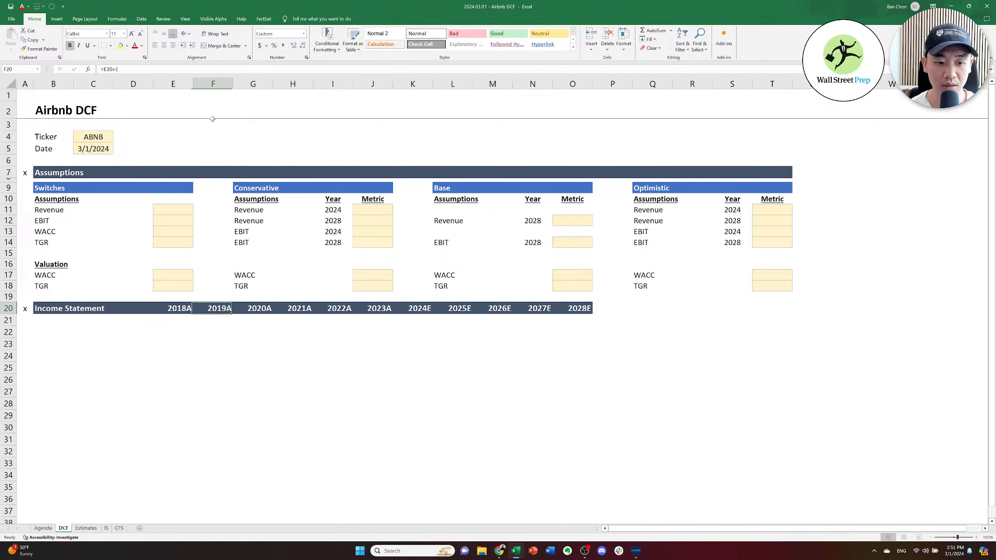
key(Right)
key(Right)
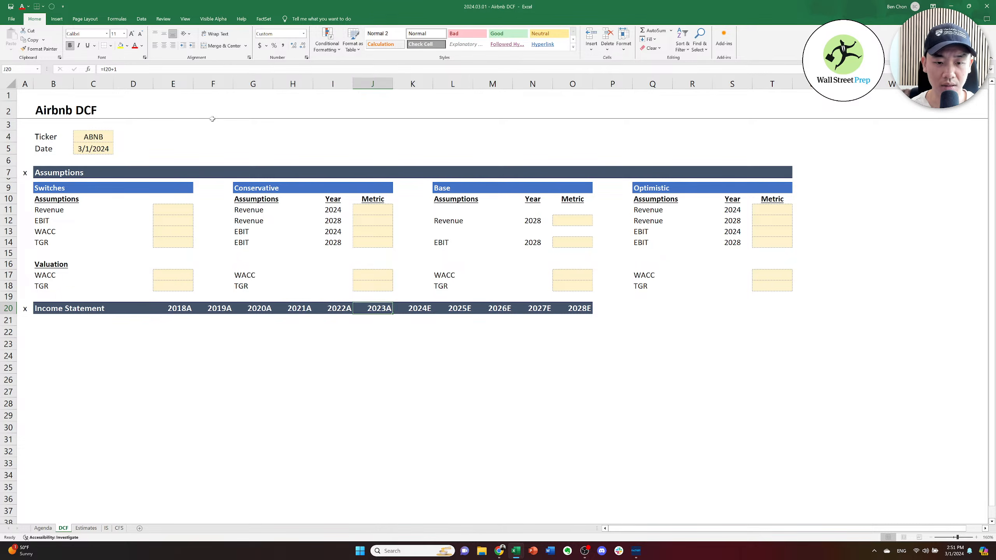
key(Left)
key(Left)
key(Left)
key(Left)
key(Left)
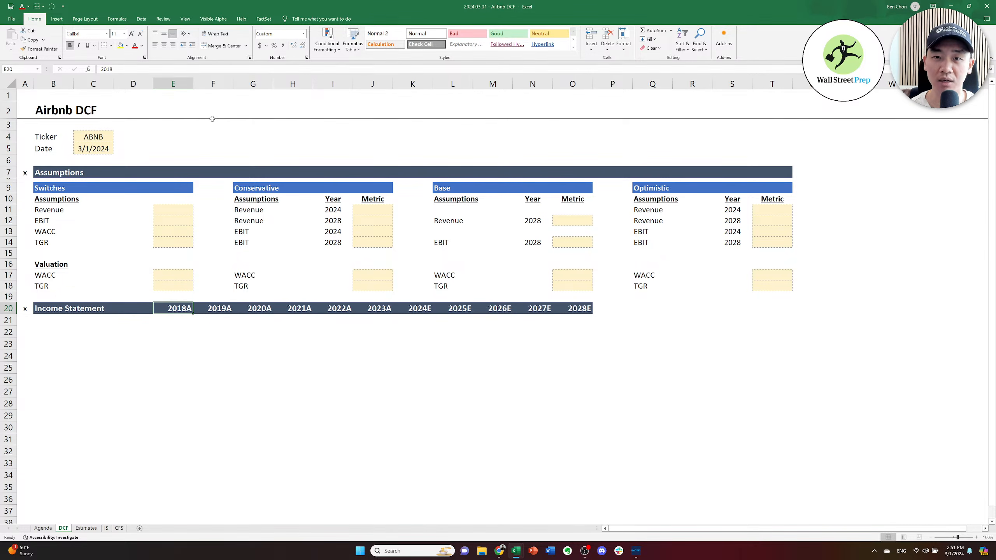
key(Left)
key(Left)
key(Right)
key(Right)
key(Right)
Enter the labels Revenue in cell B21 and % growth in cell B22 under the Income Statement header.
key(Down)
key(Left)
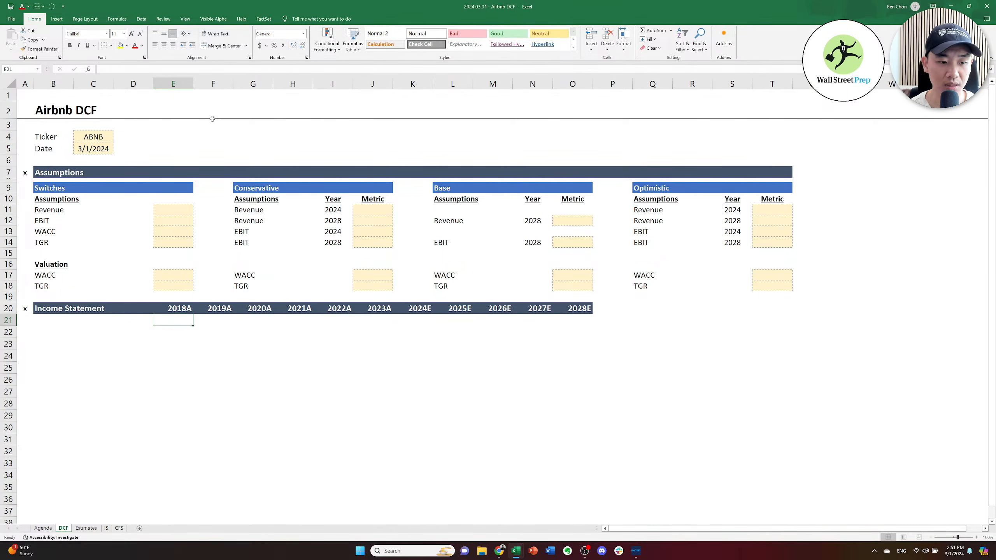
key(Left)
key(Left)
key(Left)
text(Reve)
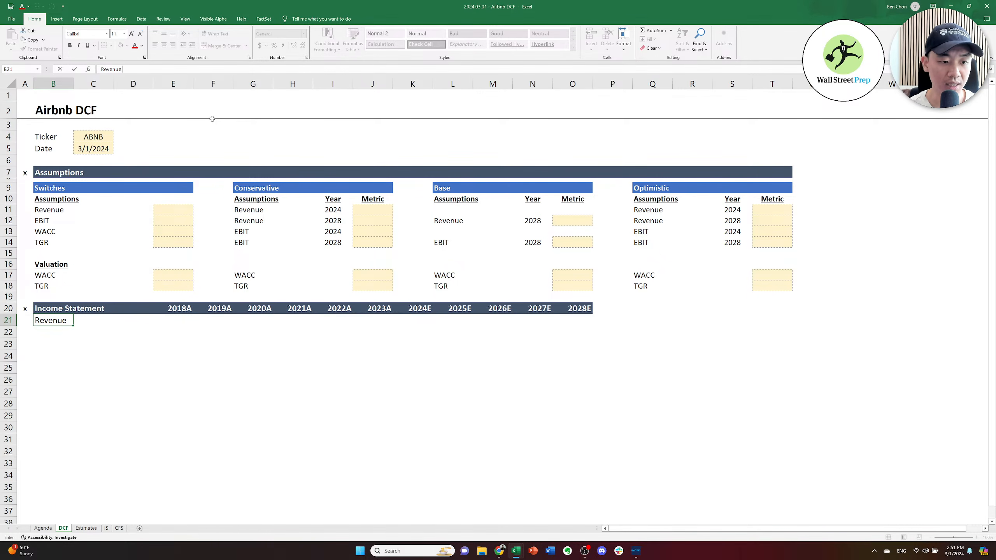
text(nue)
key(Return)
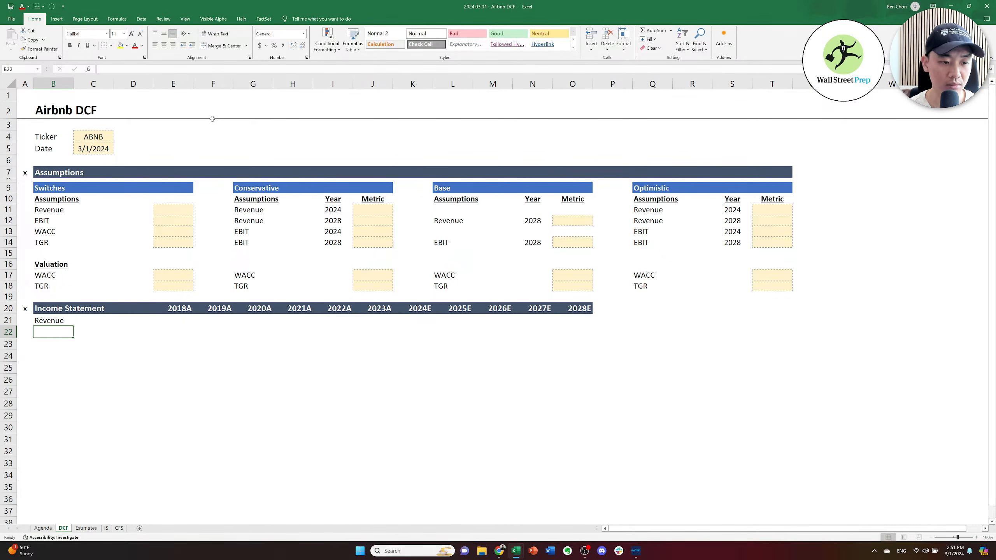
text(% grow)
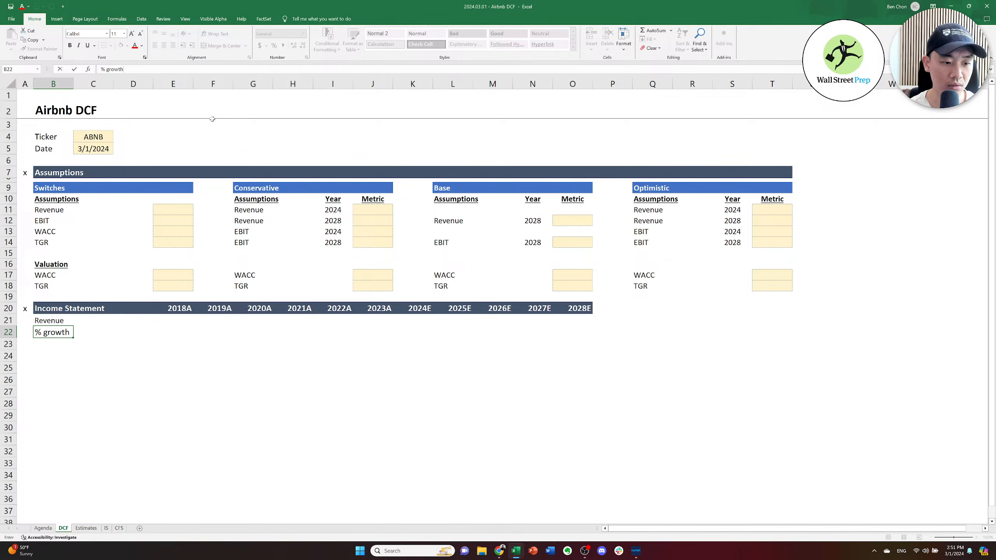
text(th)
key(ctrl+Return)
key(Up)
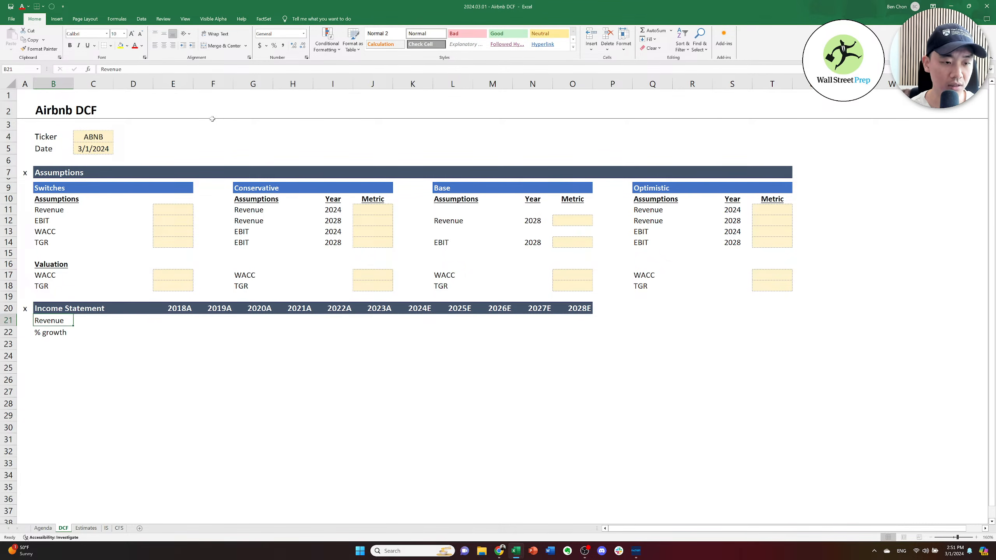
key(Down)
key(Down)
key(Up)
key(Right)
key(Up)
key(Right)
key(Up)
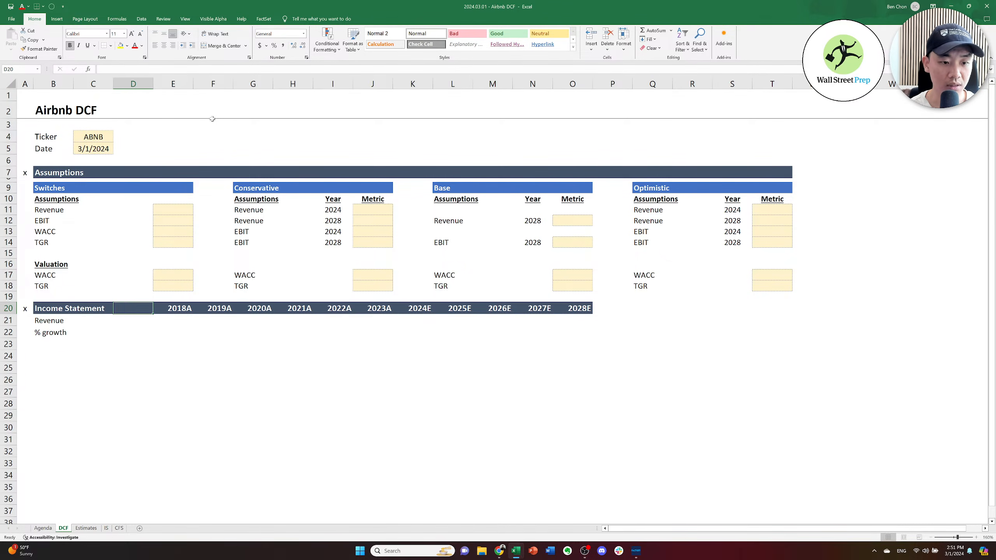
key(Right)
key(Up)
key(Up)
key(Right)
key(shift+Up)
key(shift+Right)
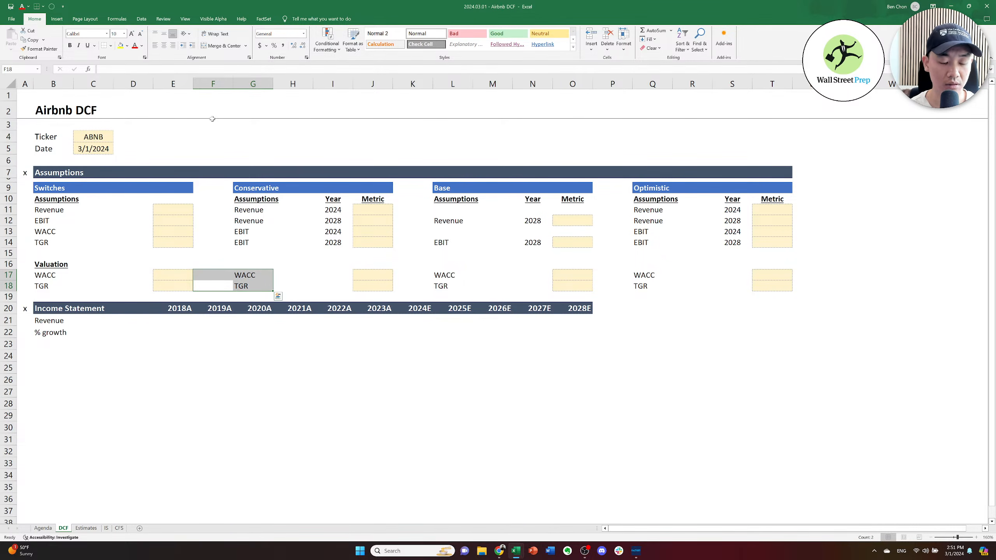
key(Right)
key(Down)
key(Down)
key(Down)
key(Down)
Set the font size of the entire DCF sheet to 11.
key(ctrl+a)
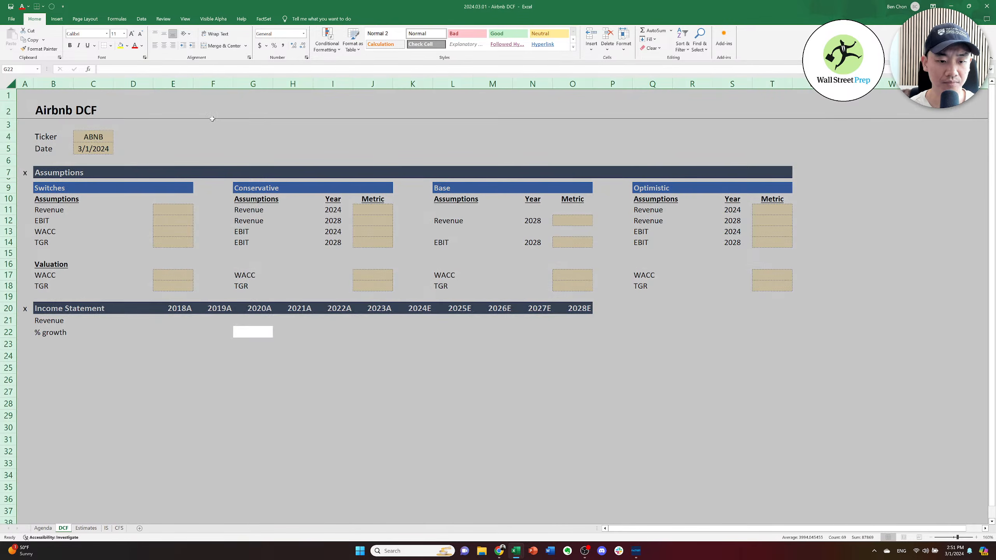
key(alt+h)
key(f)
key(s)
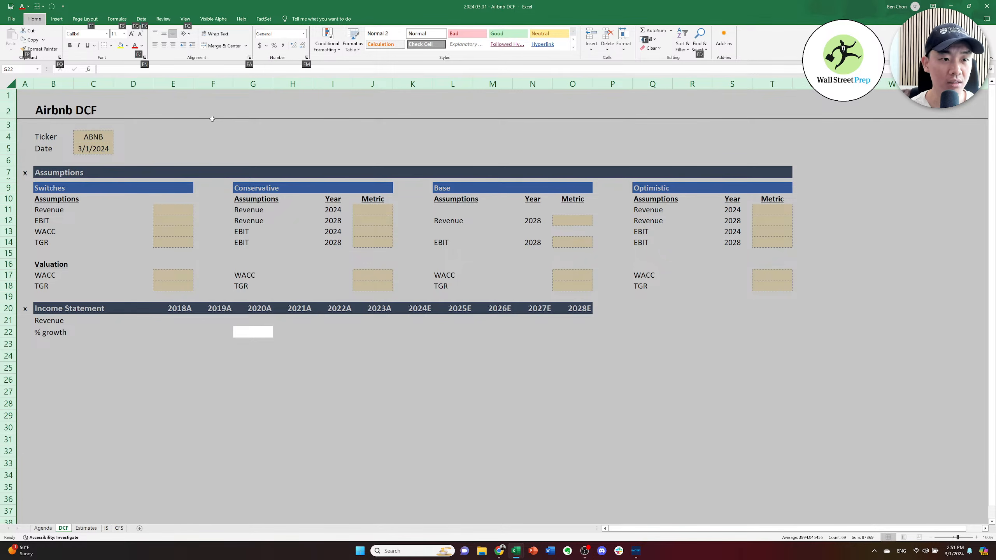
key(Return)
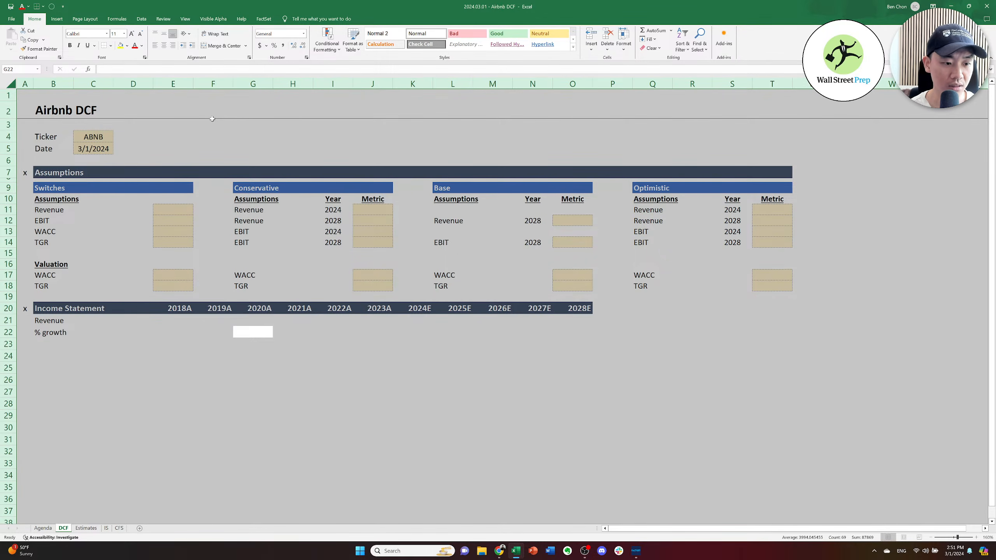
Italicize the % growth label in cell B22.
key(Left)
key(Left)
key(Left)
key(Left)
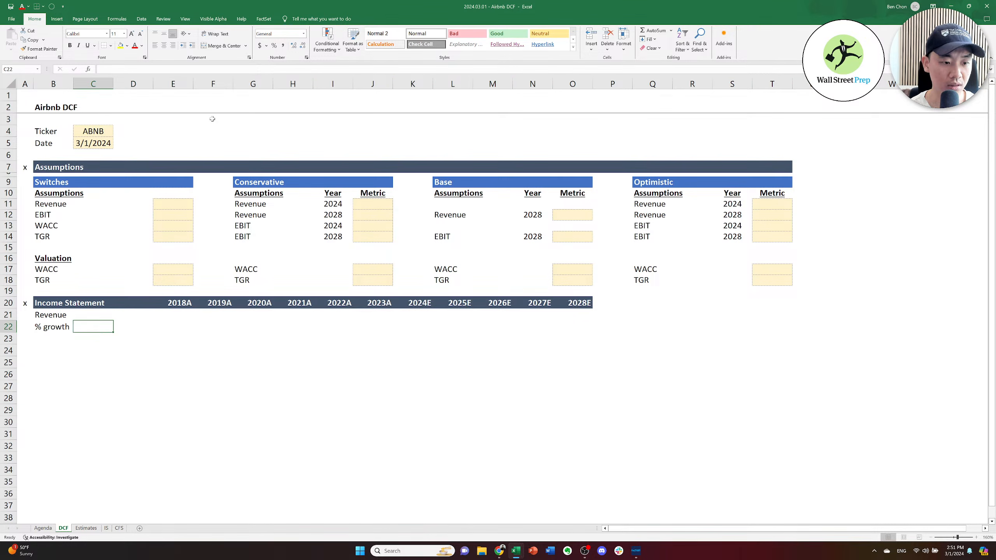
key(Left)
key(ctrl+i)
Enter the label EBIT in cell B24 and an italicized % of sales label in B25.
key(Down)
key(Down)
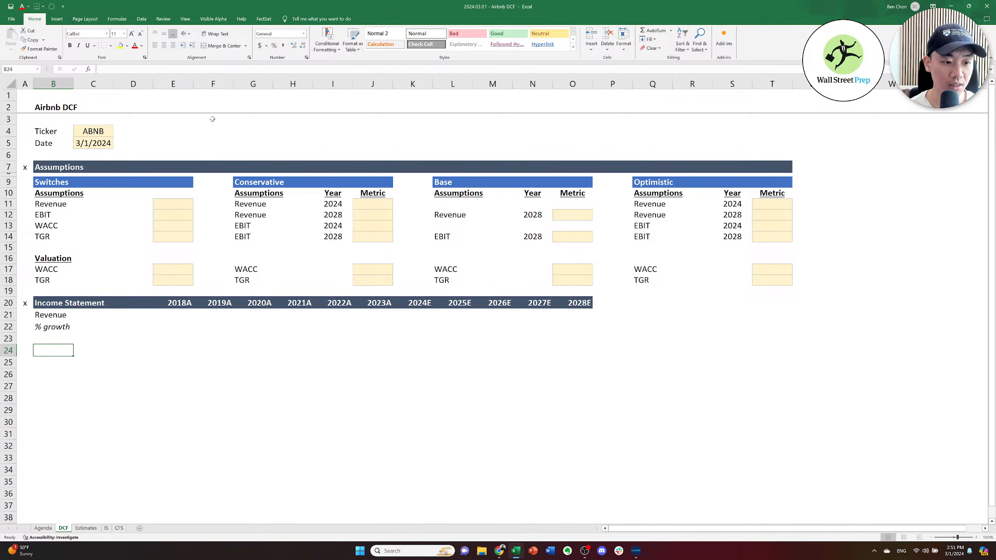
text(E)
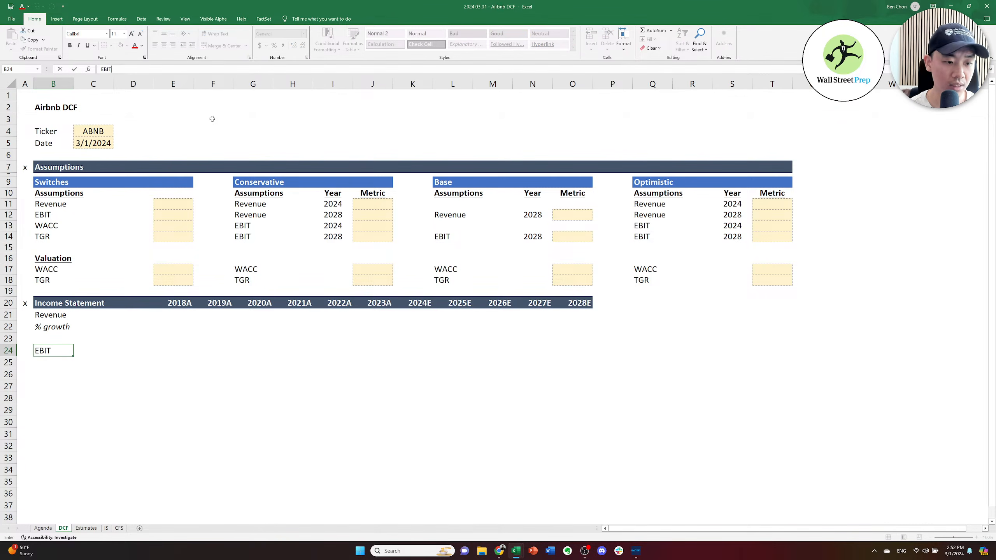
text(BIT)
key(Return)
text(% of)
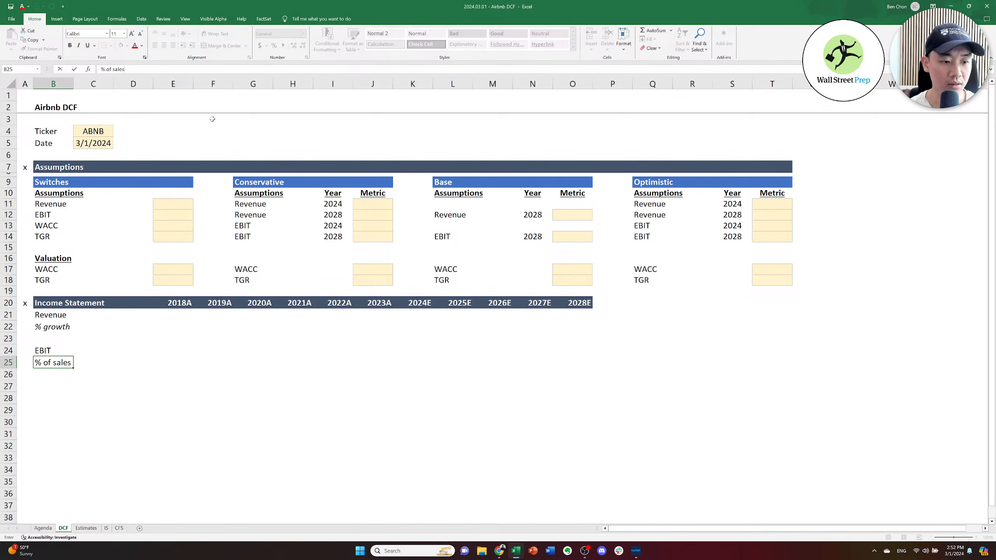
text( sales)
key(ctrl+Return)
key(ctrl+i)
Enter the label Taxes in cell B27 and an italicized Tax rate label in B28.
key(Down)
key(Down)
text(Taxes)
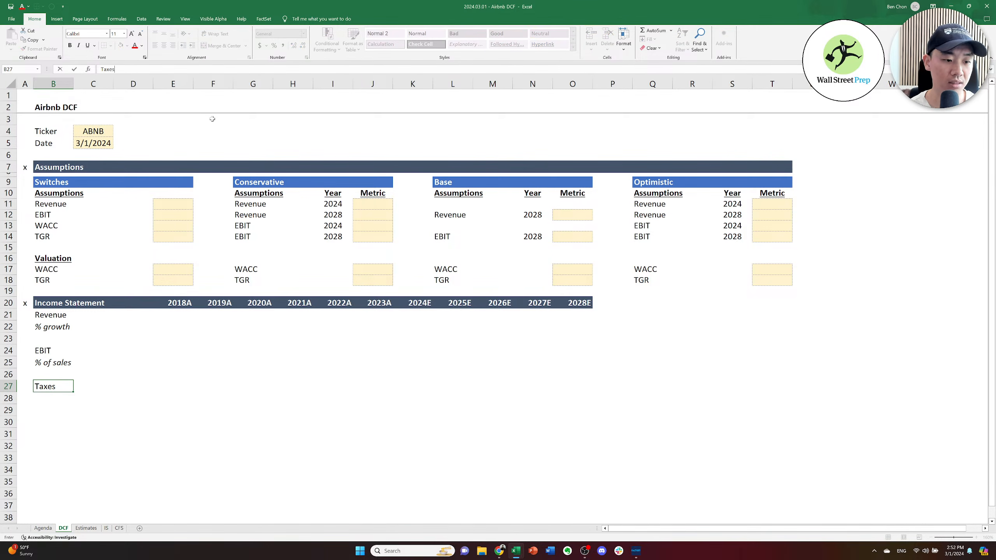
key(Return)
text(Tax)
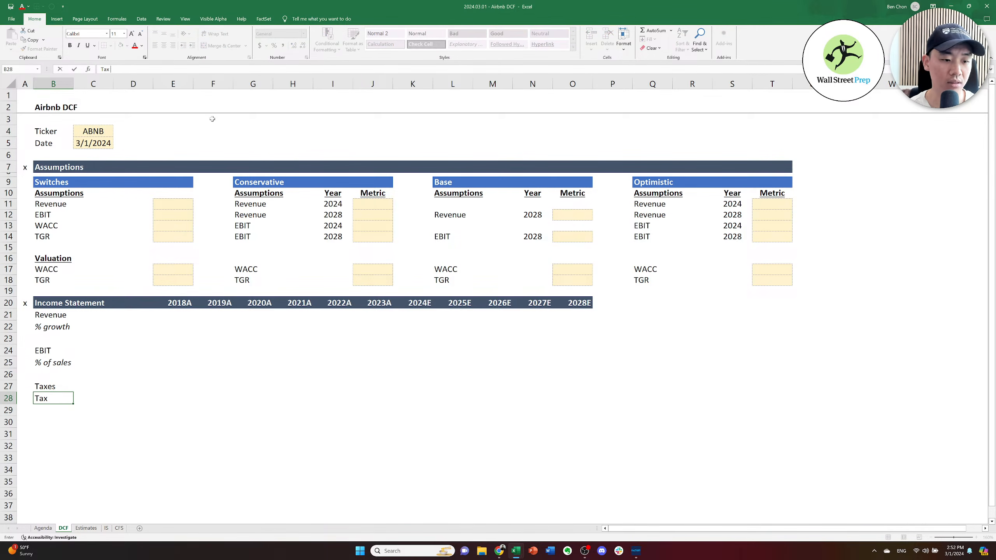
text( rate)
key(ctrl+Return)
key(ctrl+i)
Check which calendar years the Sales row on the Estimates sheet covers, for both actuals and estimates.
key(Up)
key(Up)
key(Right)
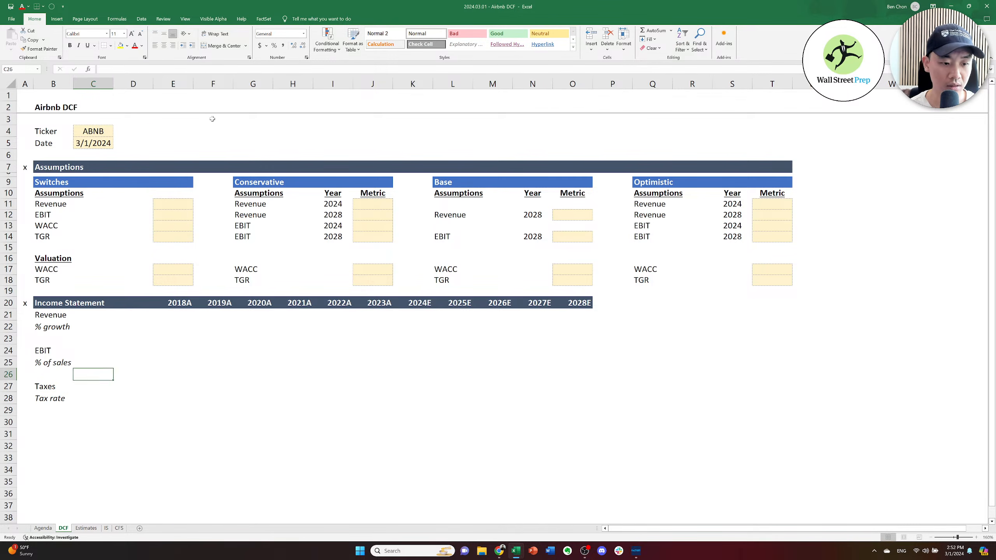
key(Right)
key(Up)
key(Right)
key(Up)
key(Up)
key(Up)
key(Up)
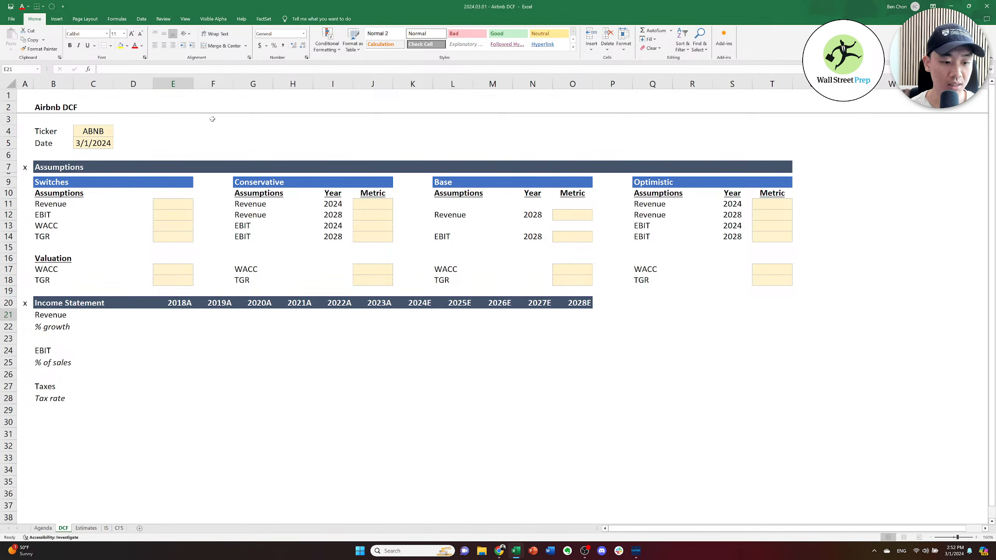
key(ctrl+Page_Down)
key(Right)
key(Down)
key(Down)
key(Down)
key(Down)
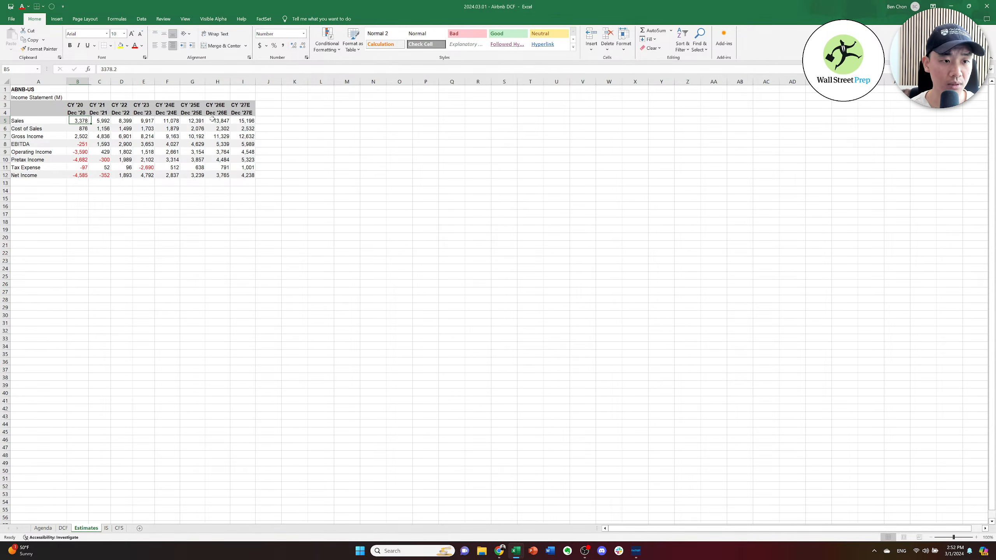
key(Right)
key(Right)
key(Right)
key(Right)
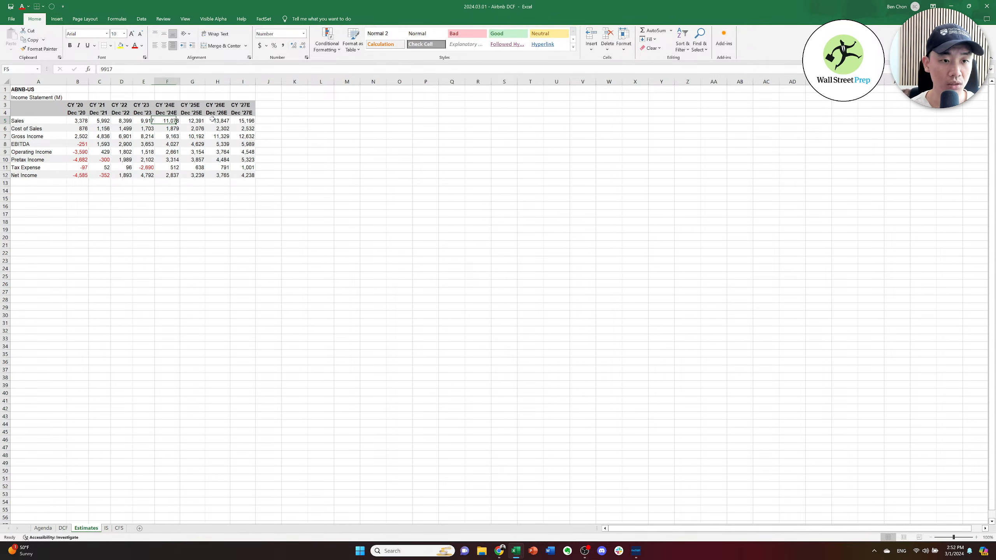
key(Left)
key(ctrl+Page_Up)
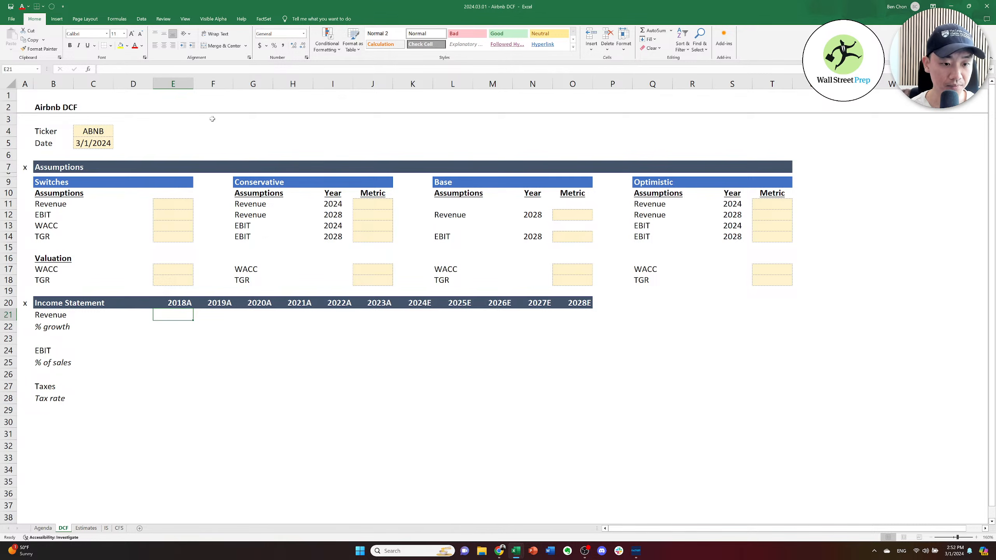
Set the first year header of the Income Statement in cell E20 to 2020.
key(Up)
text(2018)
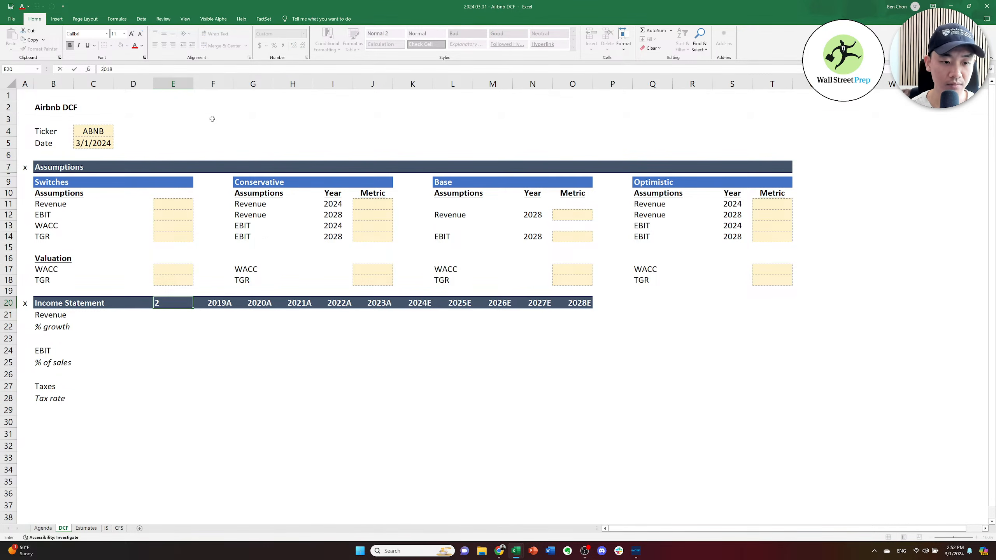
key(Right)
Apply the estimate-year format of header cell K20 to I20:J20 so that the E suffix starts at 2024.
key(Right)
key(Right)
key(Right)
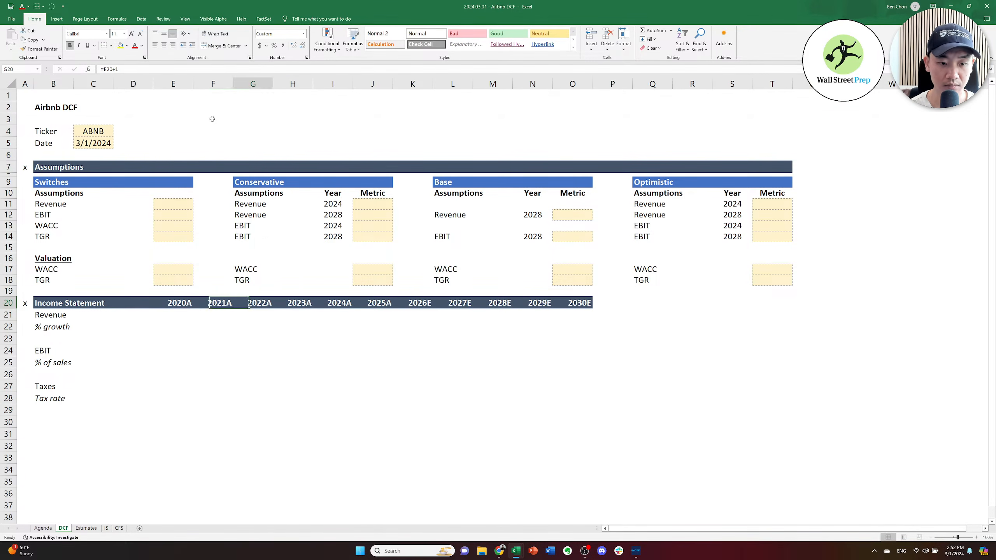
key(Right)
key(Right)
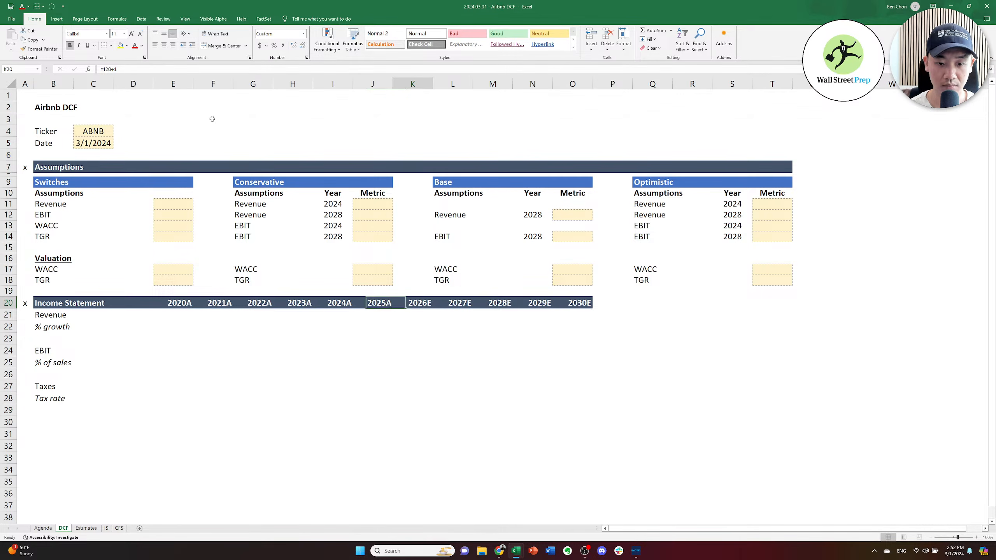
key(ctrl+c)
key(shift+Left)
key(shift+Left)
key(alt+e)
key(s)
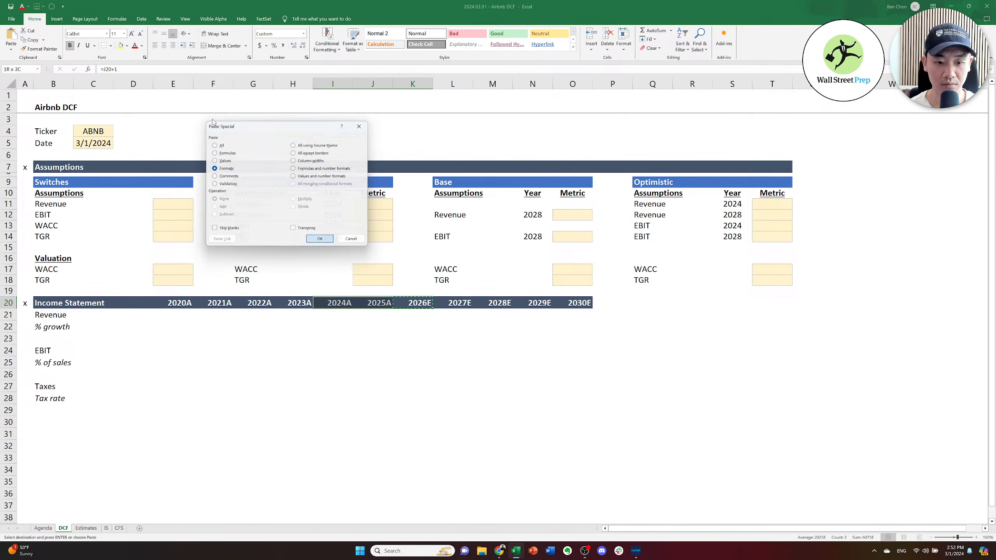
key(t)
key(Return)
Link the 2020A revenue in cell E21 to the Sales figure in Estimates!B5.
key(Down)
key(Left)
key(Left)
key(Left)
key(Left)
key(Left)
key(Left)
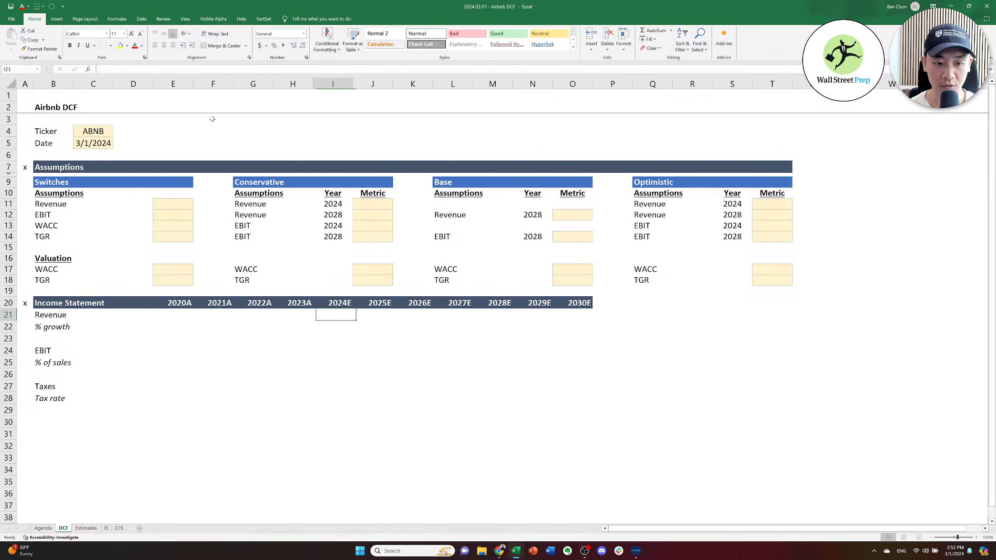
text(=)
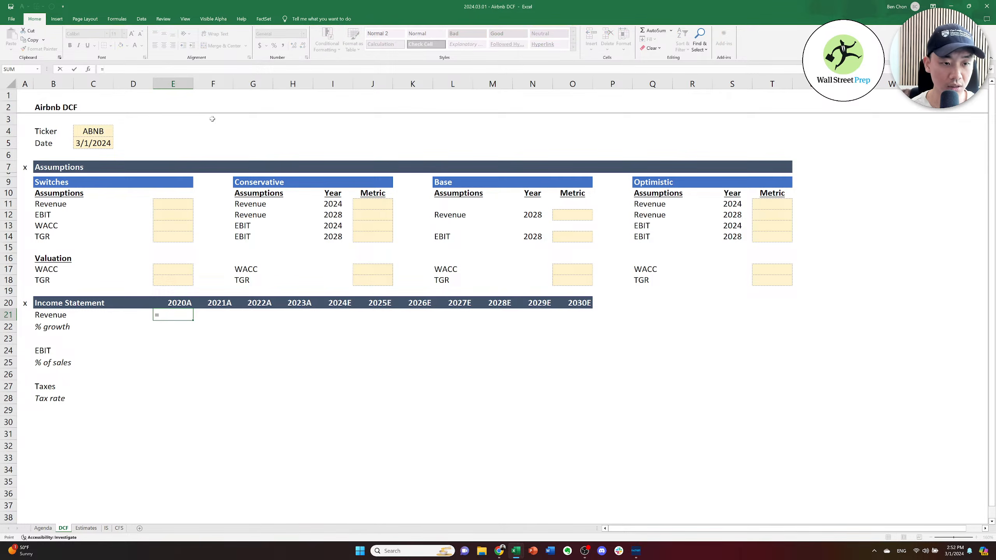
key(ctrl+Page_Down)
key(Down)
key(Down)
key(Down)
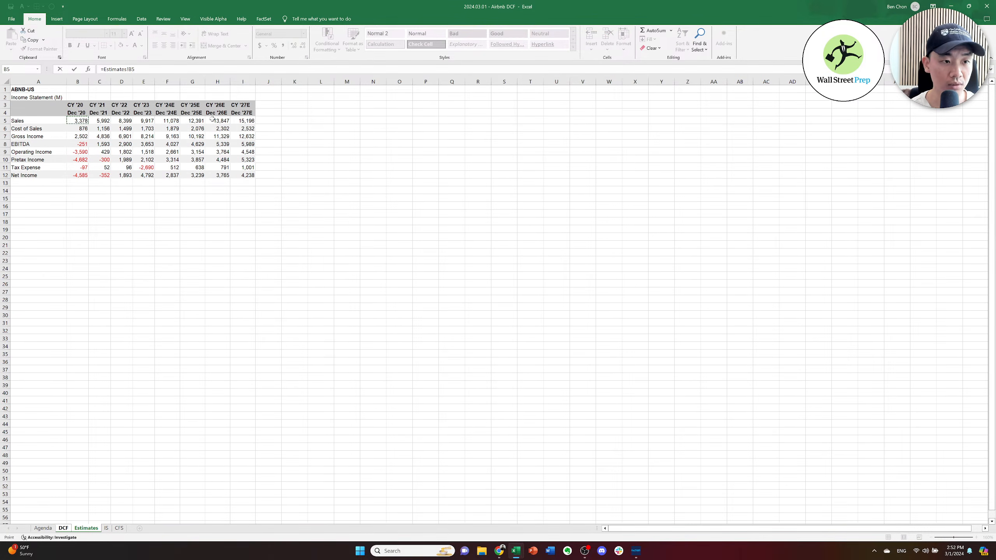
key(ctrl+Return)
Copy the revenue link from E21 across the row through the 2030E column and recalculate the workbook.
key(ctrl+c)
key(shift+Right)
key(shift+Right)
key(shift+Right)
key(shift+Right)
key(shift+Right)
key(shift+Right)
key(shift+Right)
key(shift+Right)
key(shift+Right)
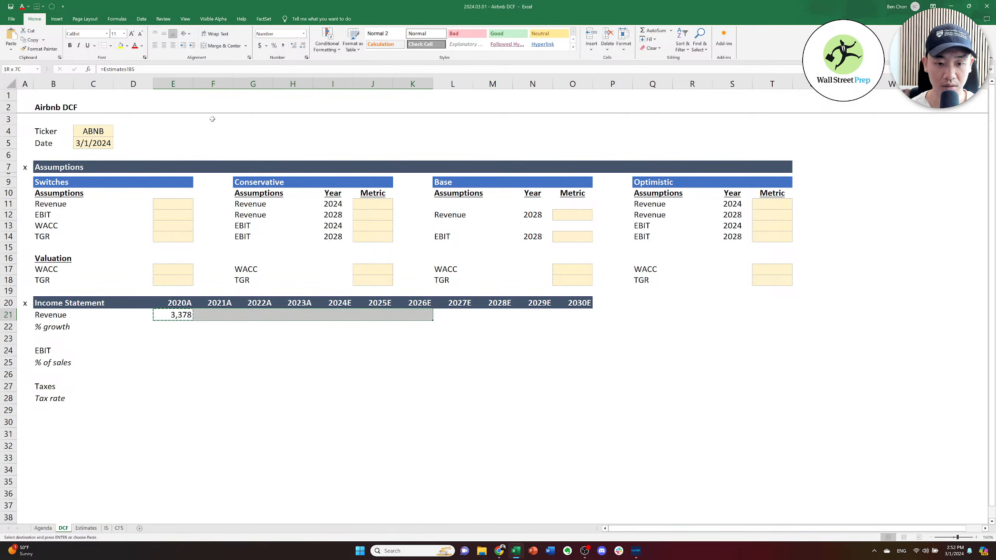
key(shift+Right)
key(ctrl+v)
key(Escape)
key(F9)
Clear the contents and header formatting of the 2028E to 2030E columns in M20:O21.
key(Down)
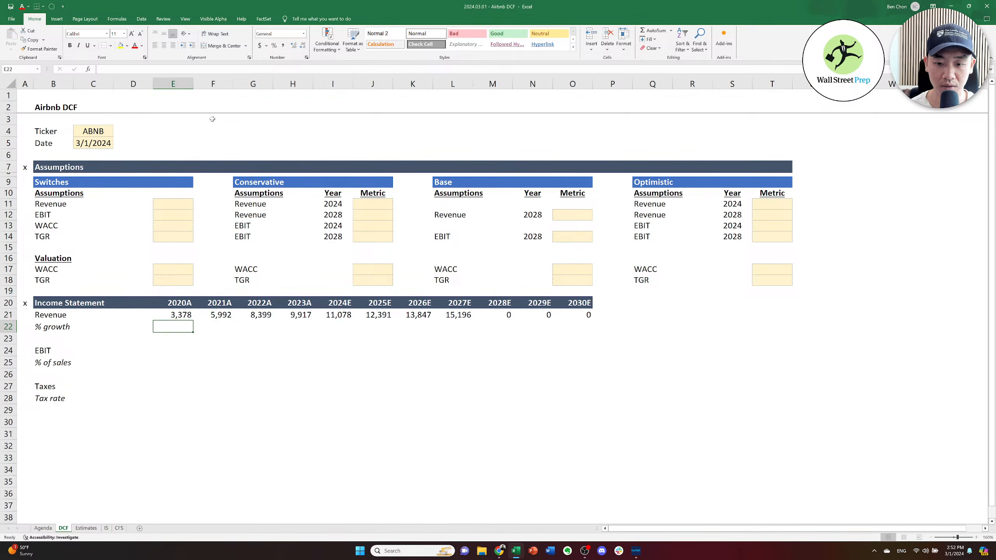
key(Up)
key(Right)
key(Right)
key(Up)
key(Up)
key(Right)
key(Right)
key(Right)
key(Right)
key(Right)
key(Right)
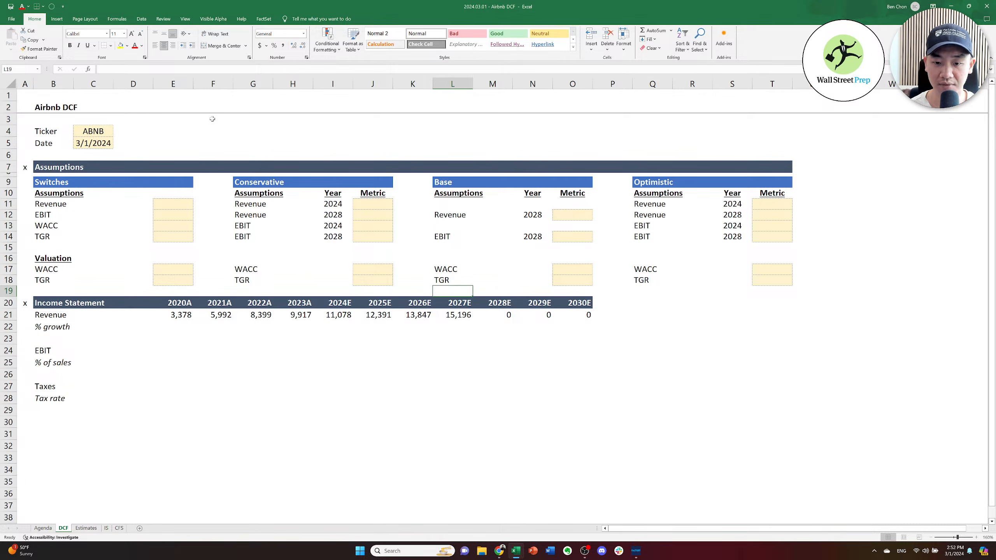
key(shift+Right)
key(shift+Right)
key(shift+Down)
key(shift+Down)
key(Delete)
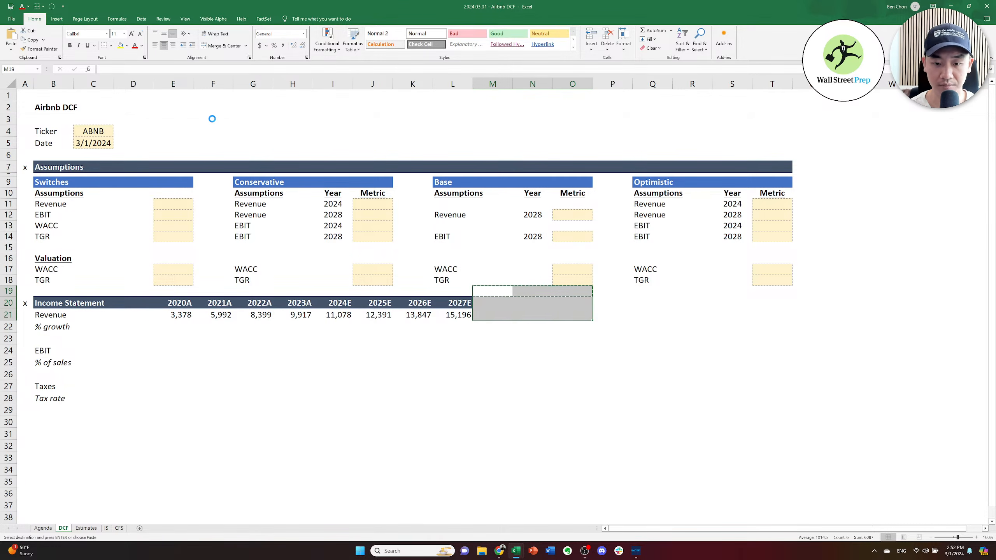
Enter a right-aligned -- placeholder for the 2020A % growth in cell E22.
key(Left)
key(Down)
key(Down)
key(Down)
key(Down)
key(Left)
key(Left)
key(Left)
key(Left)
key(Left)
key(Left)
key(Up)
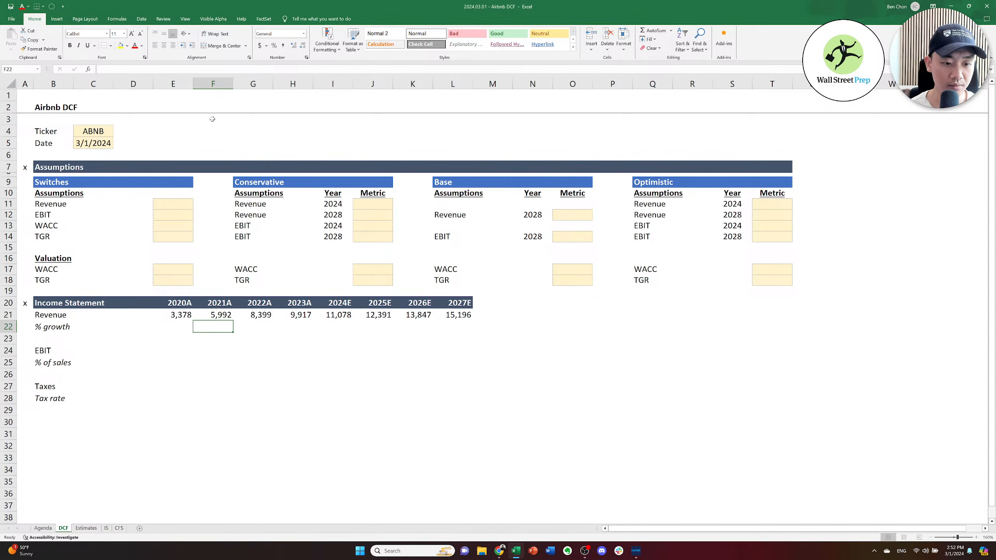
key(Left)
text('-)
key(Escape)
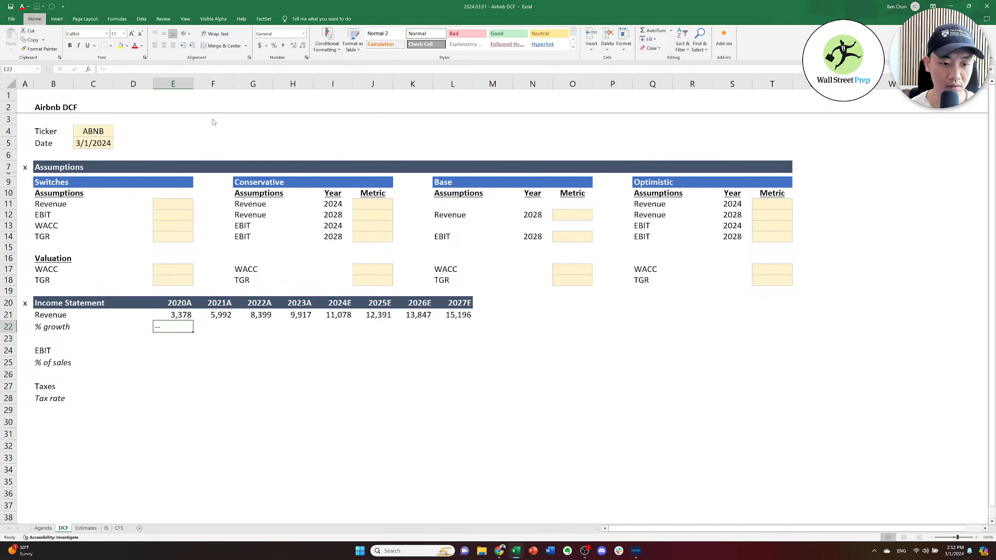
key(alt+h)
key(a)
key(r)
Calculate 2021A revenue growth in F22 with =F21/E21-1 and format it as an italic percentage.
key(Right)
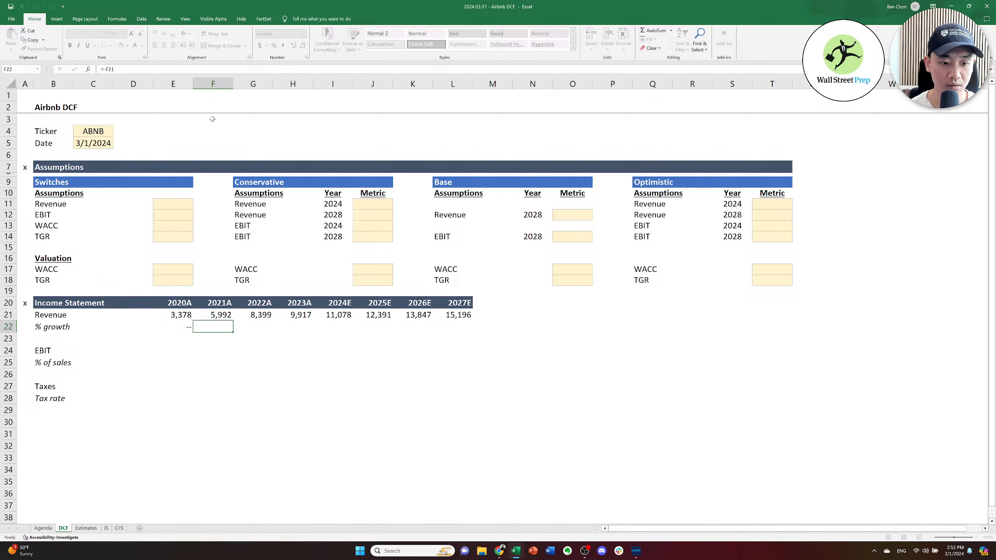
text(=)
key(Up)
text(/)
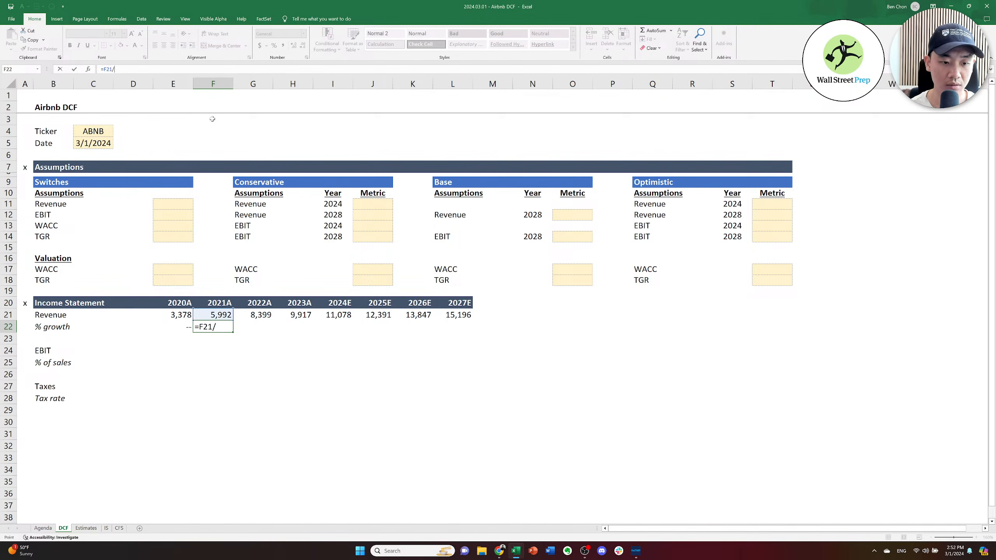
key(Up)
key(Left)
text(-1)
key(ctrl+Return)
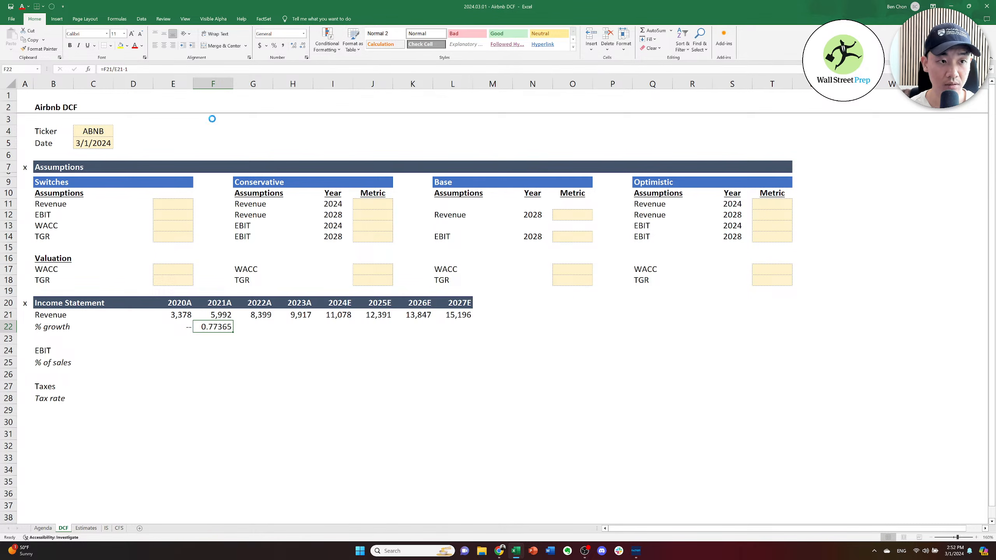
key(ctrl+shift+5)
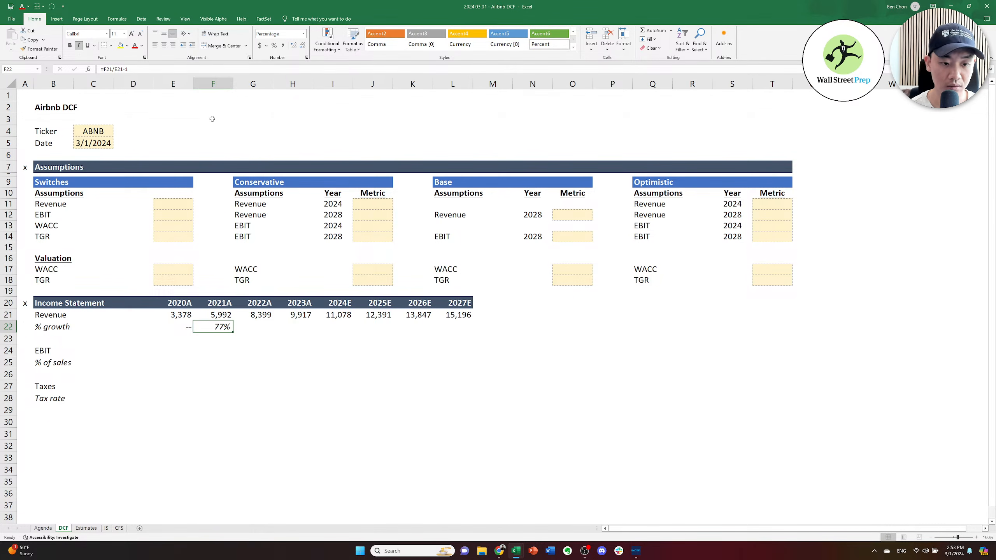
Copy the growth formula from F22 across to the 2027E column in L22.
key(ctrl+c)
key(shift+Right)
key(shift+Right)
key(shift+Right)
key(shift+Right)
key(shift+Right)
key(shift+Right)
key(ctrl+v)
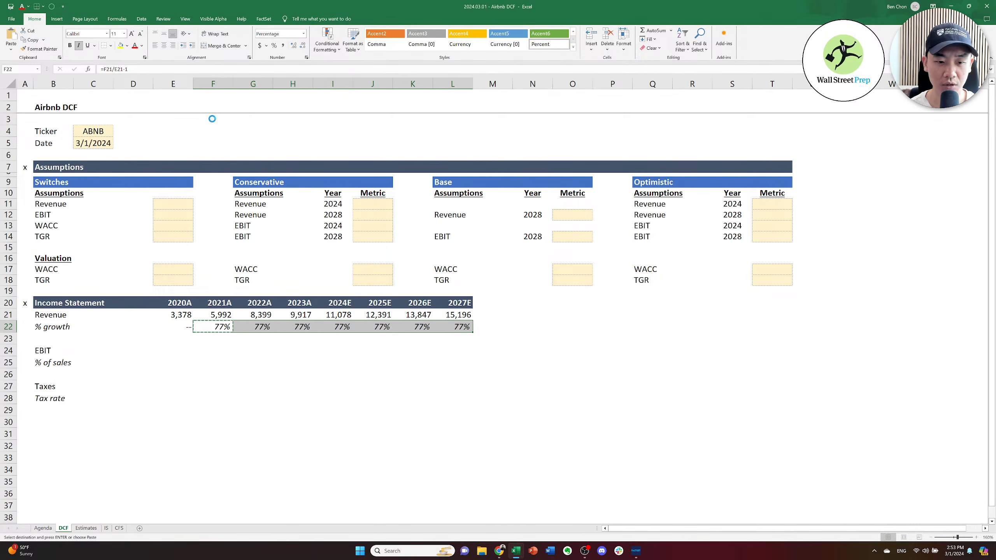
key(Right)
key(Escape)
Examine the revenue and % growth figures for 2020A to 2022A.
key(Left)
key(Up)
key(Down)
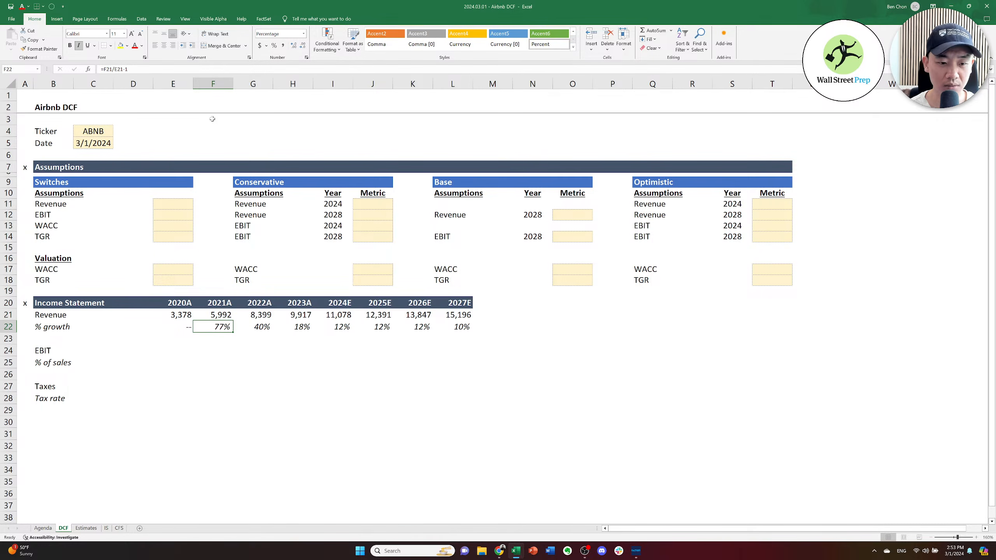
key(Up)
key(Right)
key(Down)
key(Left)
key(Up)
key(Right)
key(Down)
key(Left)
key(Up)
key(Right)
key(Down)
key(Left)
key(Right)
key(Left)
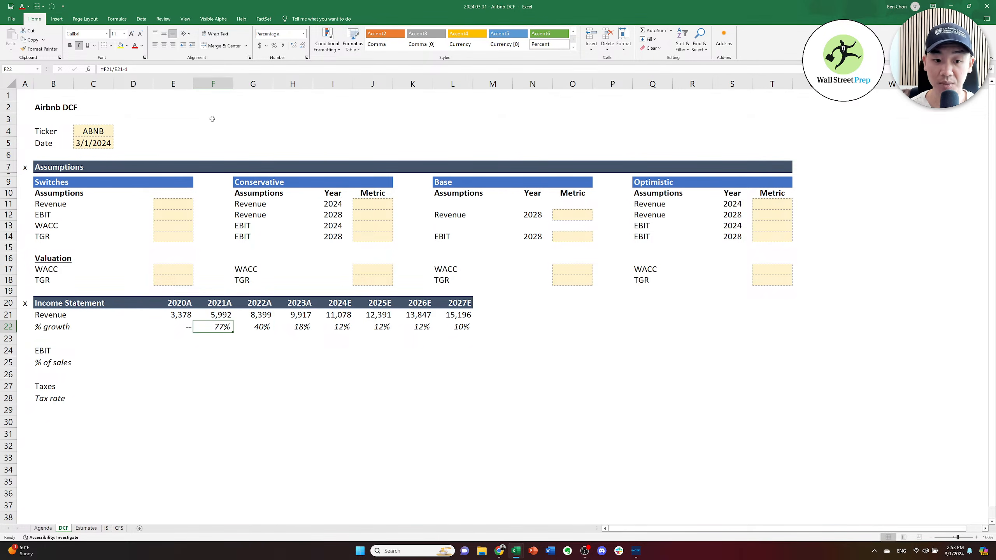
key(Up)
key(Left)
key(Down)
key(Right)
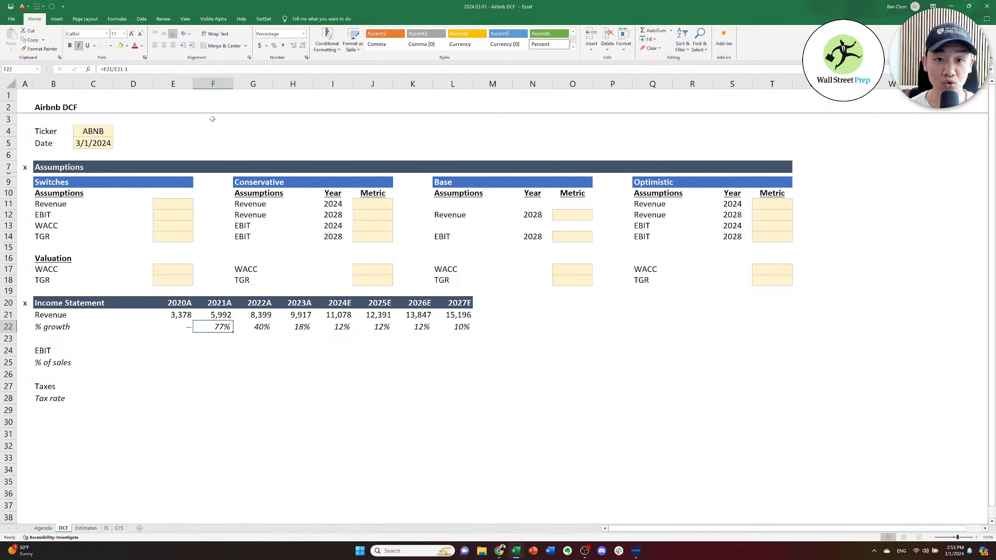
key(Right)
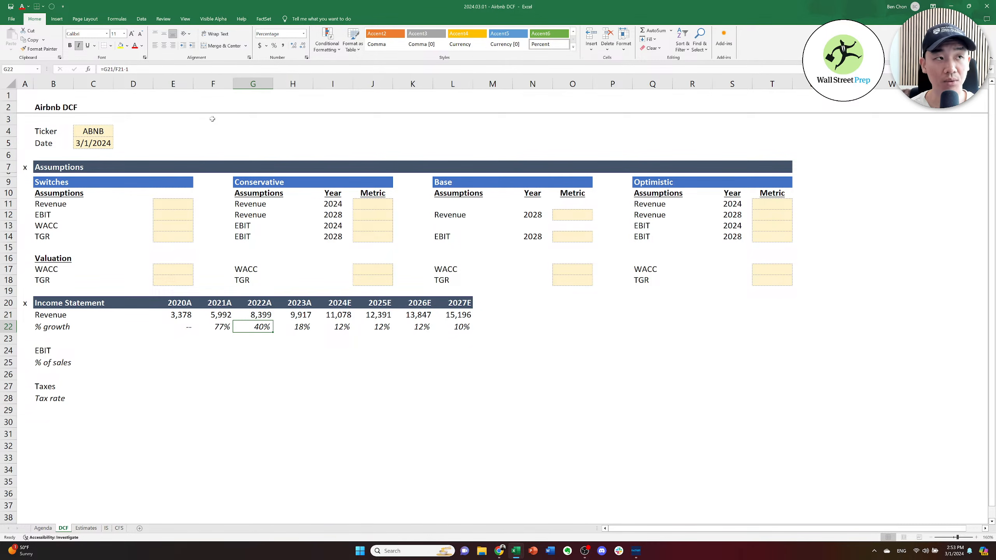
key(Right)
key(Left)
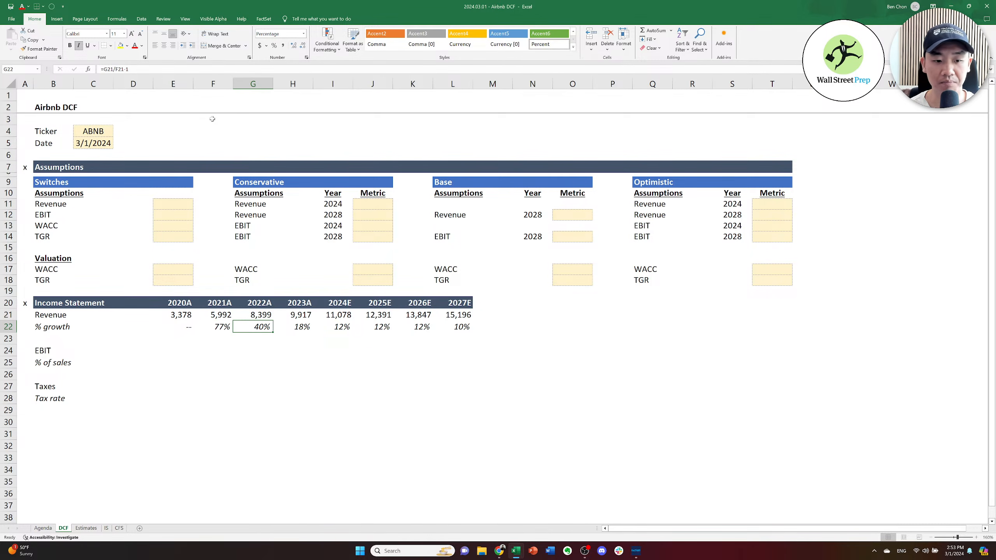
key(Left)
key(Right)
key(Right)
key(Right)
key(Left)
key(Left)
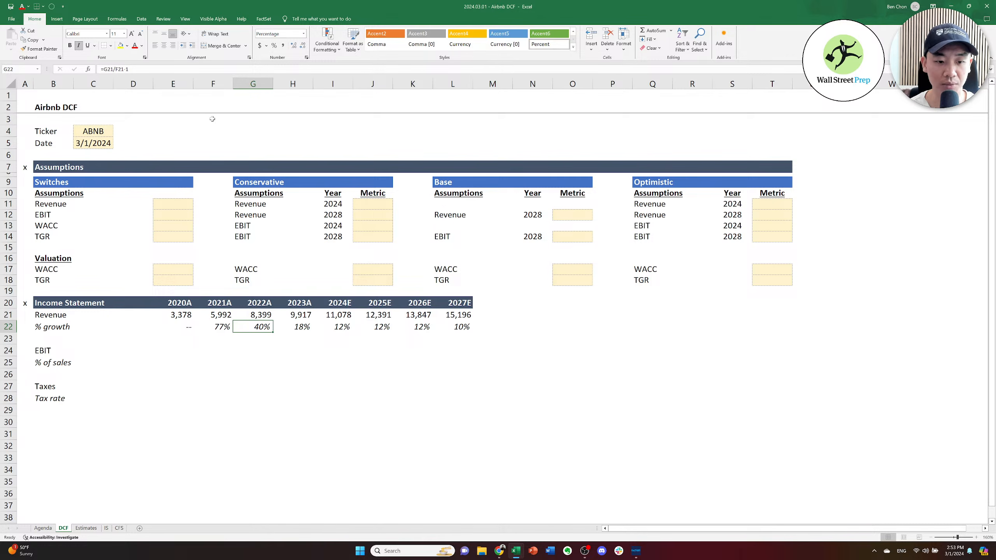
Link the 2020A EBIT in E24 to the operating income on the Estimates sheet with =Estimates!B9.
key(Down)
key(Down)
key(Left)
key(Left)
text(=)
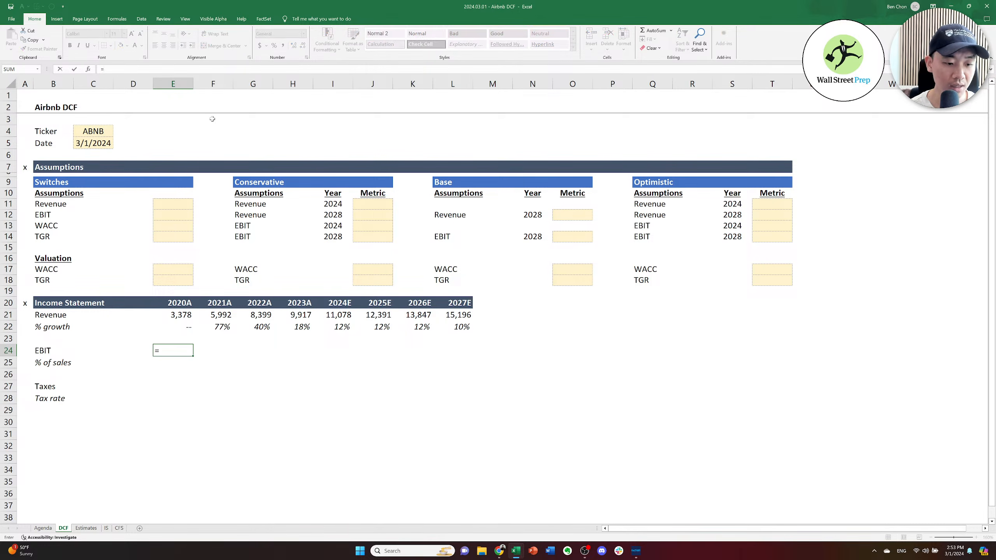
key(ctrl+Page_Down)
key(Right)
key(Down)
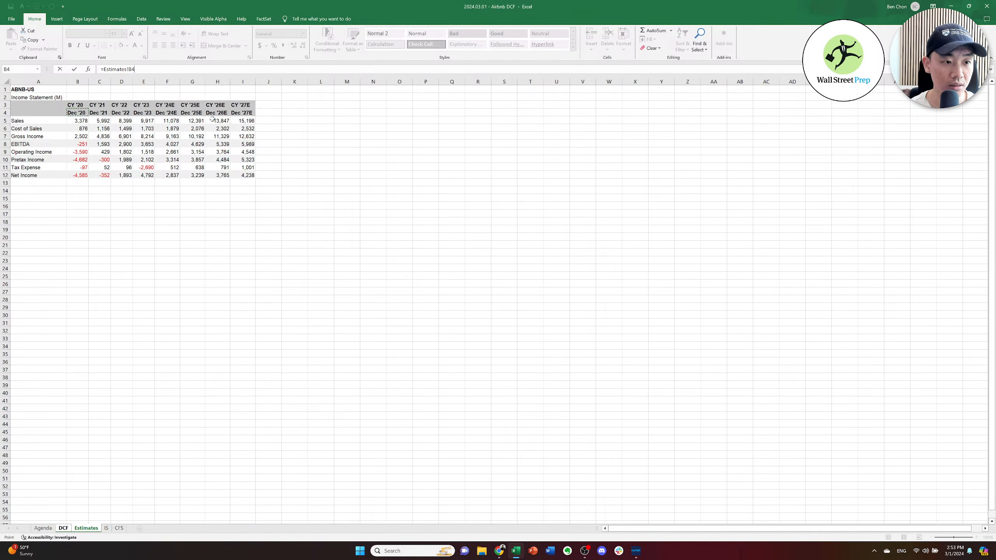
key(Down)
key(Down)
key(Down)
key(Down)
key(Down)
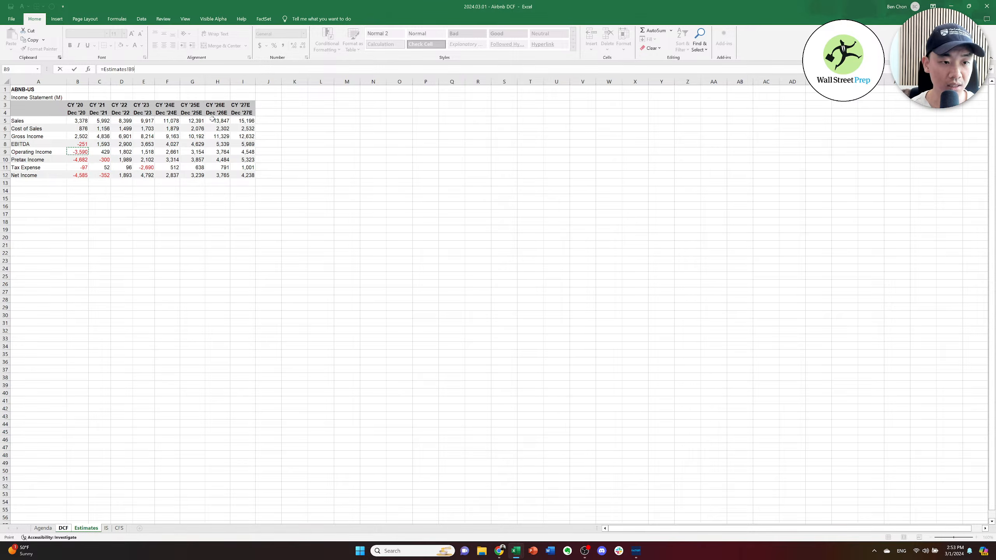
key(ctrl+Return)
Copy the EBIT link from E24 across to the 2027E column in L24.
key(ctrl+c)
key(shift+Right)
key(shift+Right)
key(shift+Right)
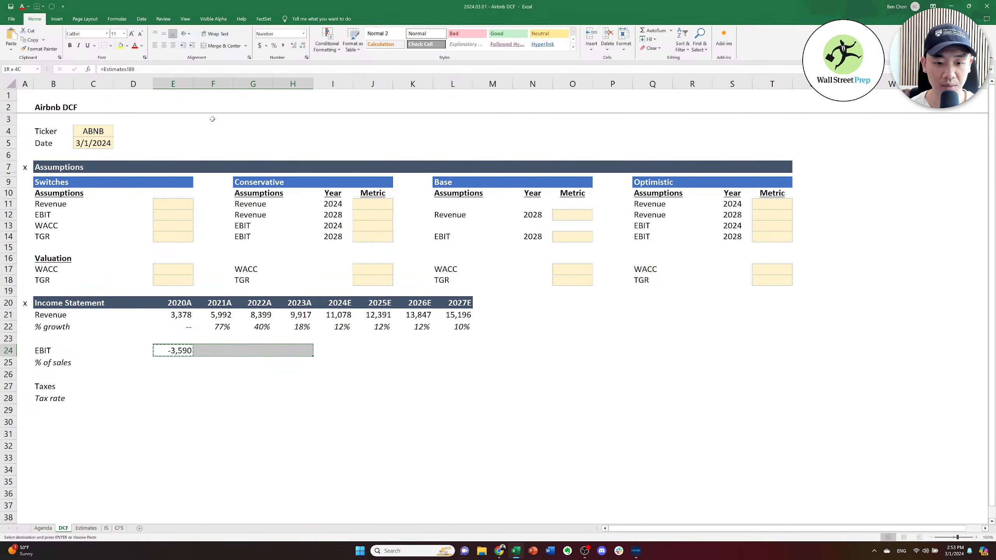
key(shift+Right)
key(shift+Right)
key(shift+Right)
key(shift+Right)
key(Return)
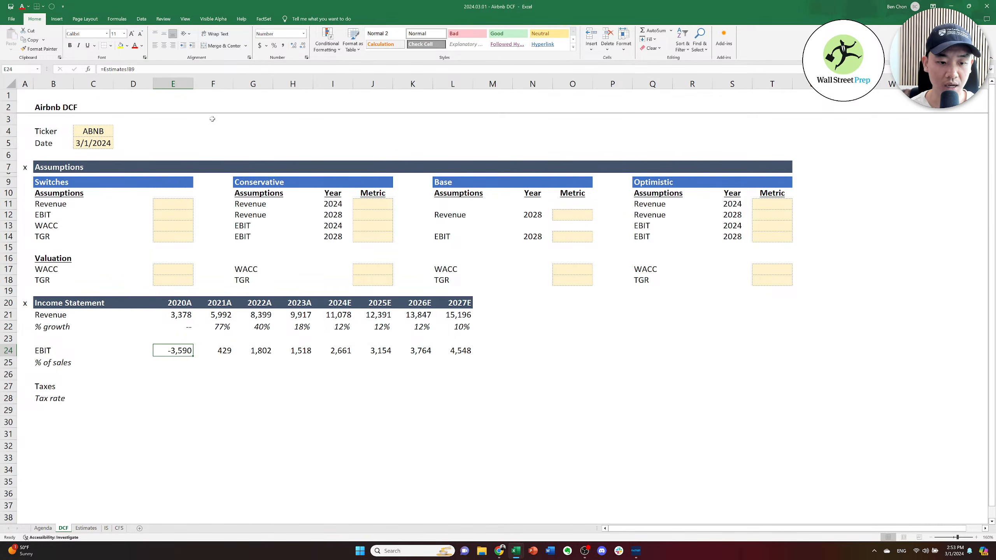
Calculate the 2020A EBIT as a percentage of sales in E25 with =E24/E21.
key(Down)
text(=)
key(Up)
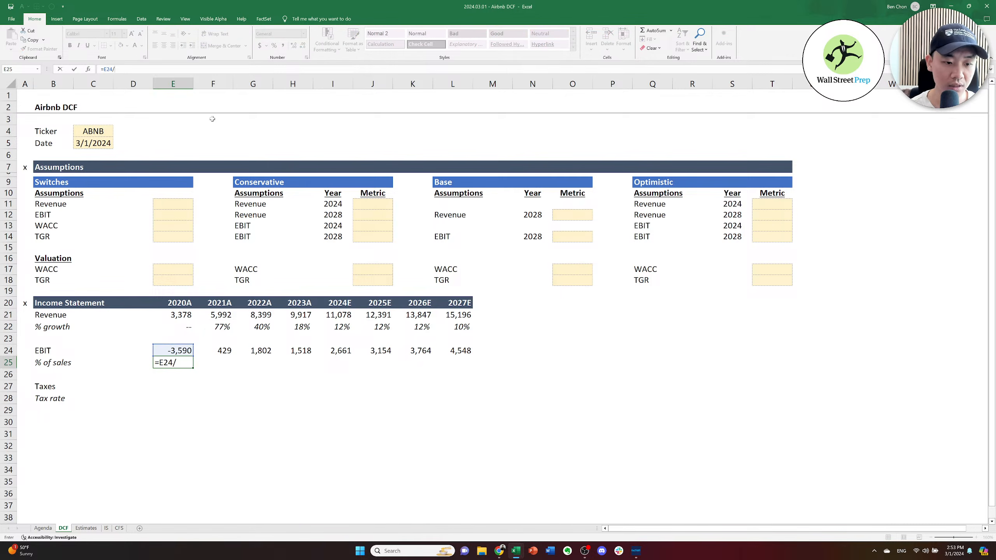
text(/)
key(Up)
key(Up)
key(Up)
key(Up)
key(ctrl+Return)
Copy the % of sales formula from E25 across to L25 and format the row as italic percentages.
key(ctrl+c)
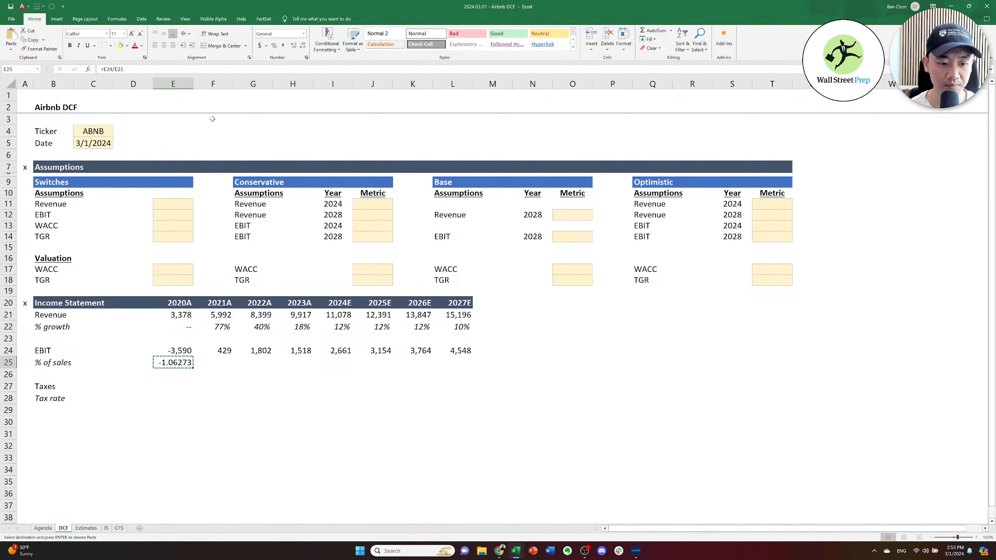
key(shift+Right)
key(shift+Right)
key(shift+Right)
key(shift+Right)
key(shift+Right)
key(shift+Right)
key(shift+Right)
key(ctrl+v)
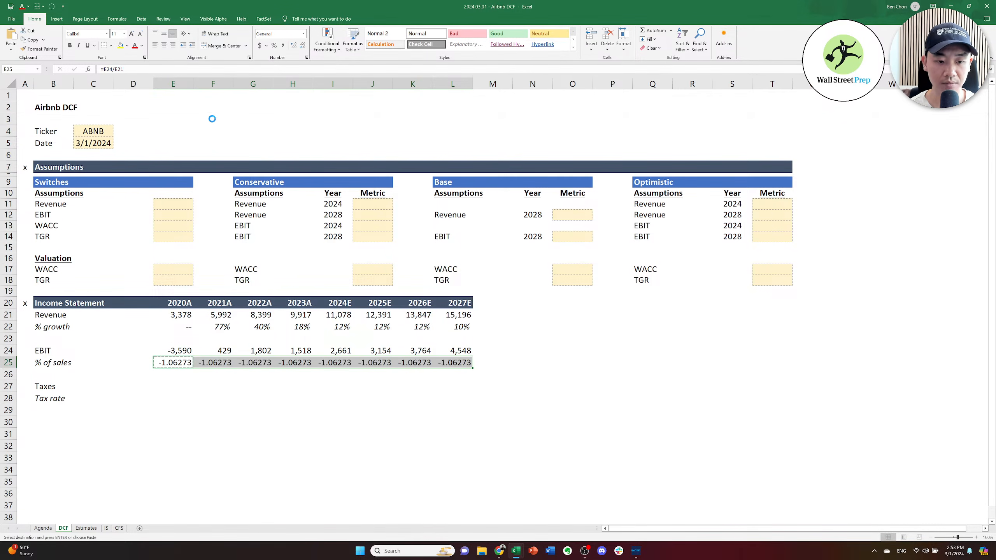
key(ctrl+1)
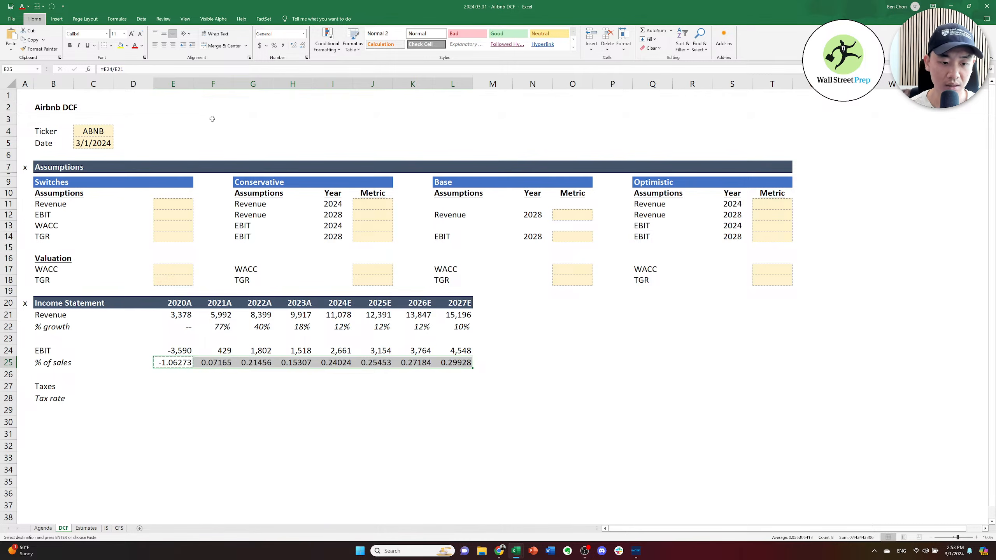
key(ctrl+shift+5)
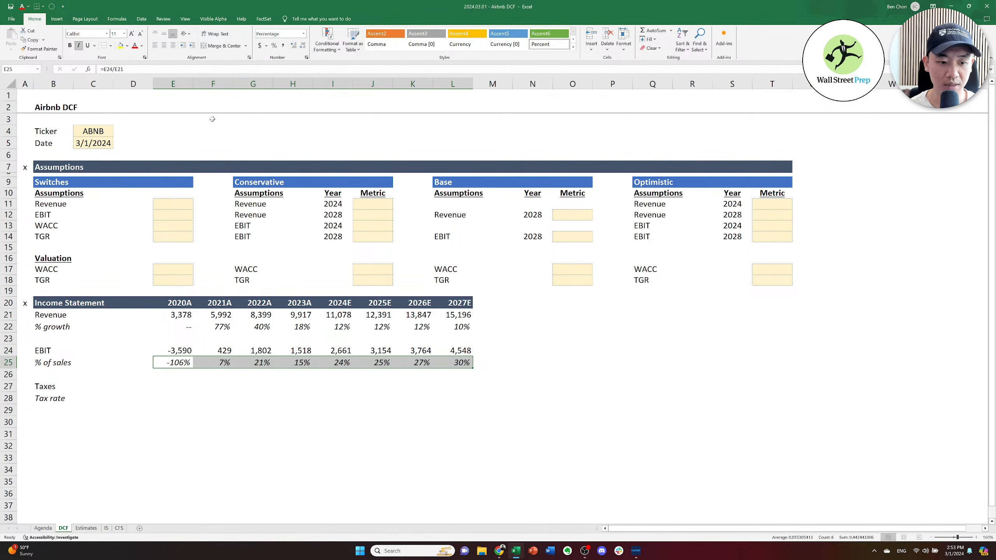
Select the 2020A to 2027E revenue figures in E21:L21.
key(Up)
key(Up)
key(Up)
key(Up)
key(shift+Right)
key(shift+Right)
key(shift+Right)
key(shift+Right)
key(shift+Right)
key(shift+Right)
key(shift+Right)
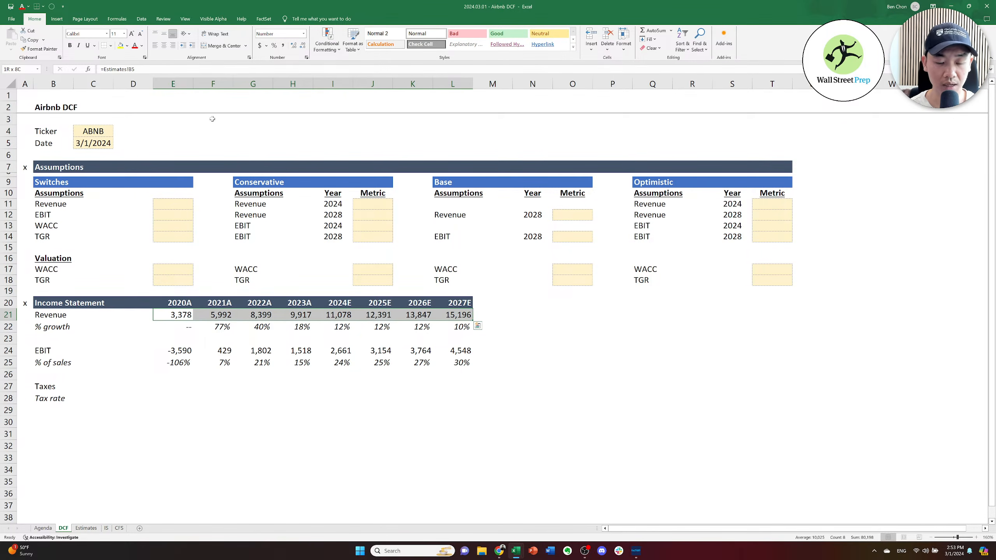
key(super)
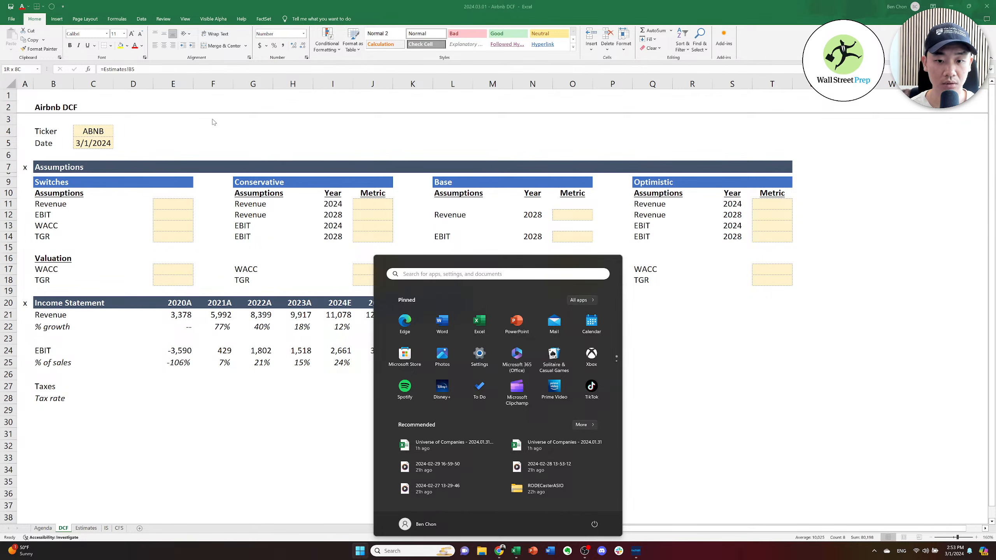
key(super)
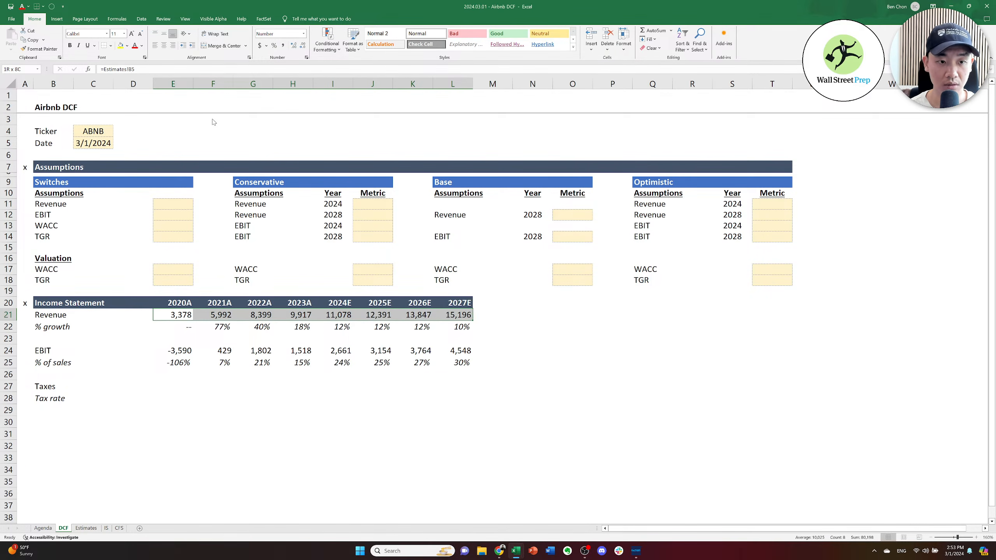
key(F12)
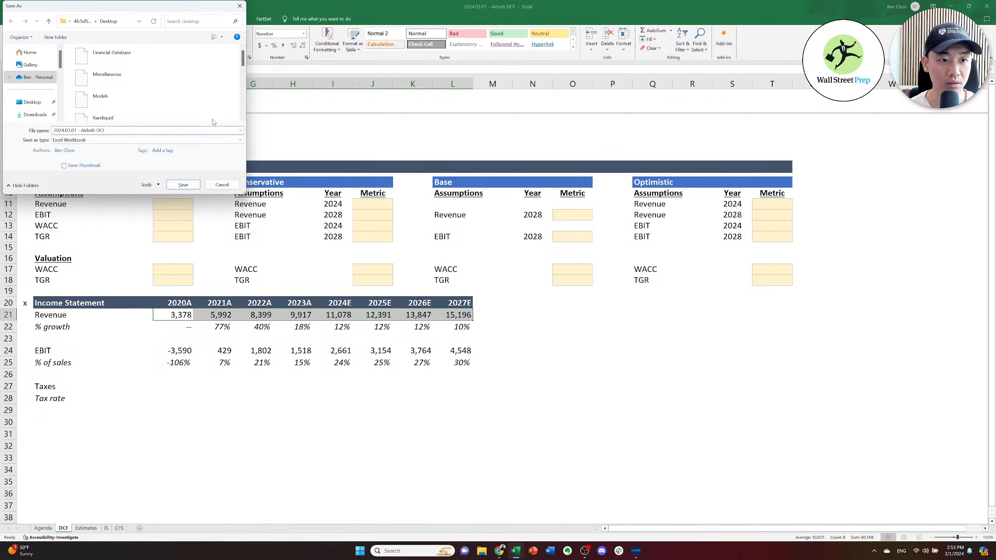
key(Escape)
Format the revenue figures in E21:L21 as numbers with negatives shown in black parentheses.
key(Left)
key(ctrl+shift+Right)
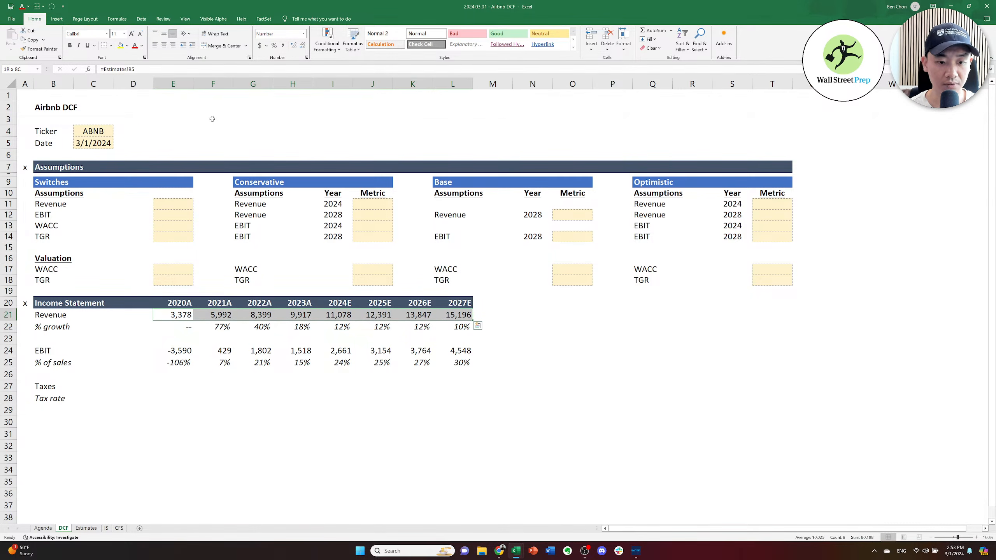
key(ctrl+1)
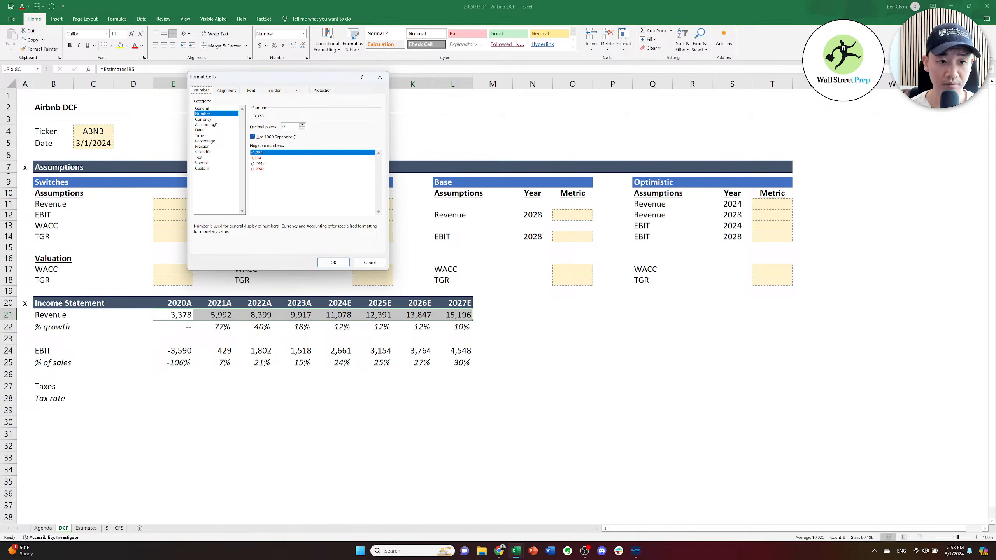
key(Down)
key(Down)
key(Up)
key(Up)
key(Tab)
key(Tab)
key(Tab)
key(Down)
key(Down)
key(Return)
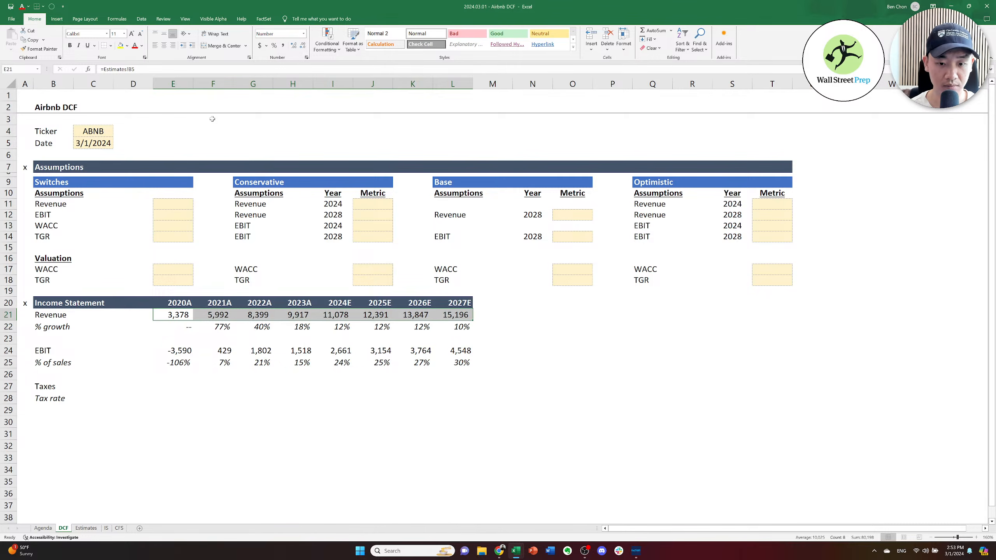
Copy the revenue row and paste only its formats onto the EBIT figures in row 24.
key(ctrl+c)
key(Down)
key(Down)
key(Down)
key(Down)
key(alt+e)
key(s)
key(t)
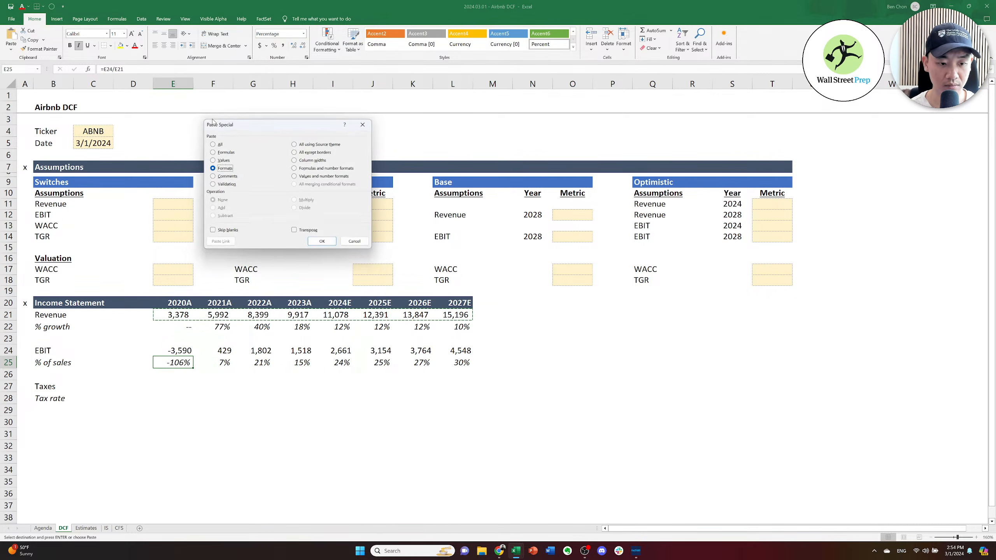
key(Escape)
key(Up)
key(alt+e)
key(s)
key(t)
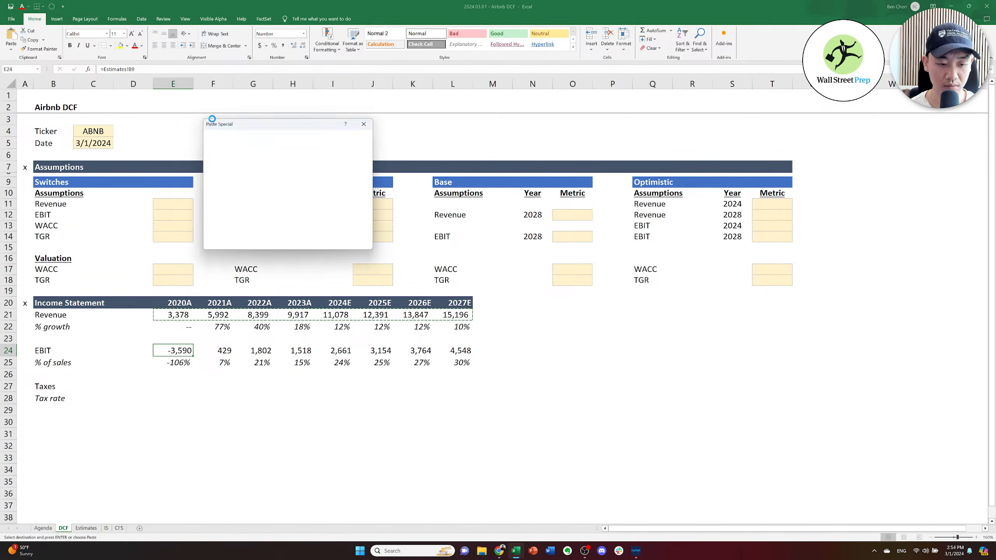
key(Return)
key(Escape)
Apply a custom percentage format with no decimals and negatives in parentheses to the % growth cells E22:L22.
key(Up)
key(Up)
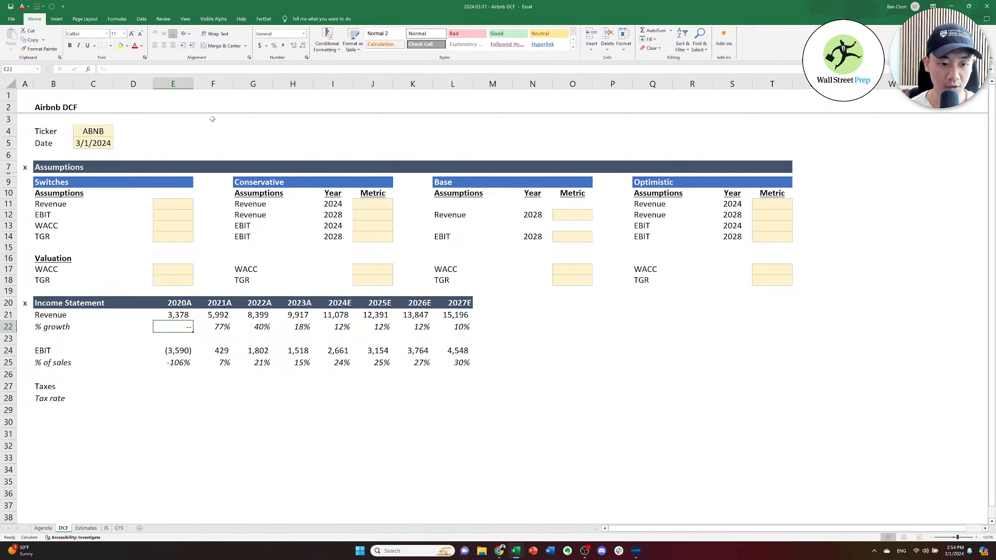
key(ctrl+shift+Right)
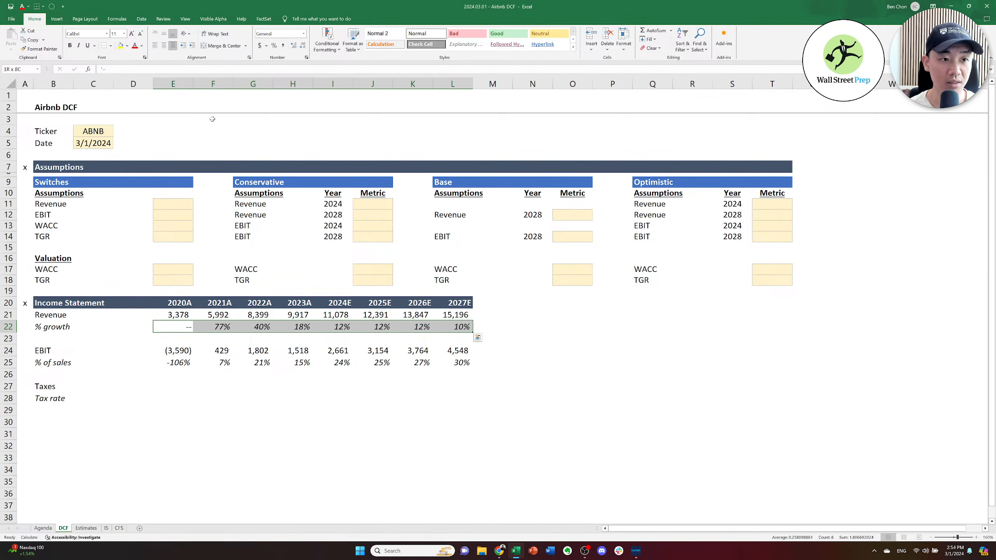
key(ctrl+1)
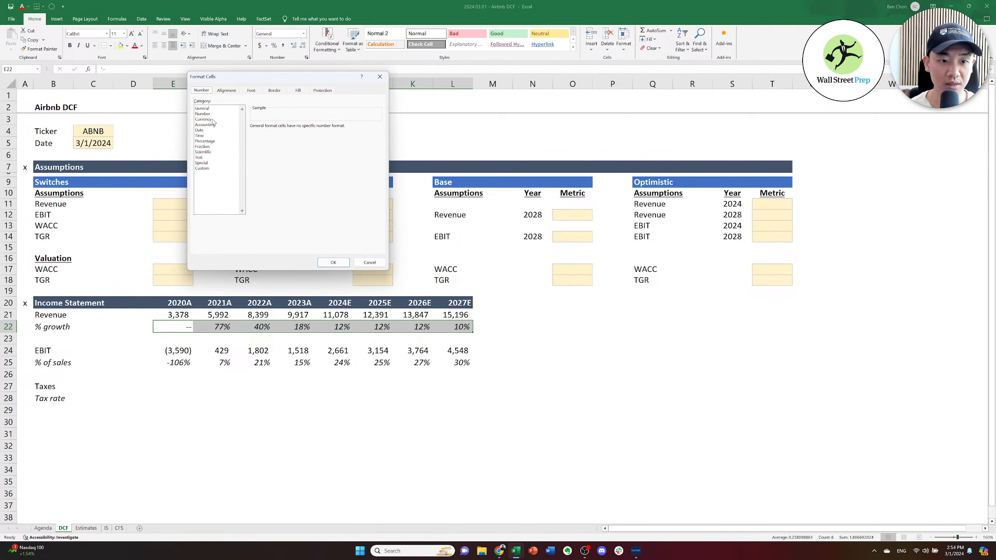
key(Down)
key(Down)
key(Down)
key(Down)
key(Down)
key(Down)
key(Down)
key(Down)
key(Down)
key(Down)
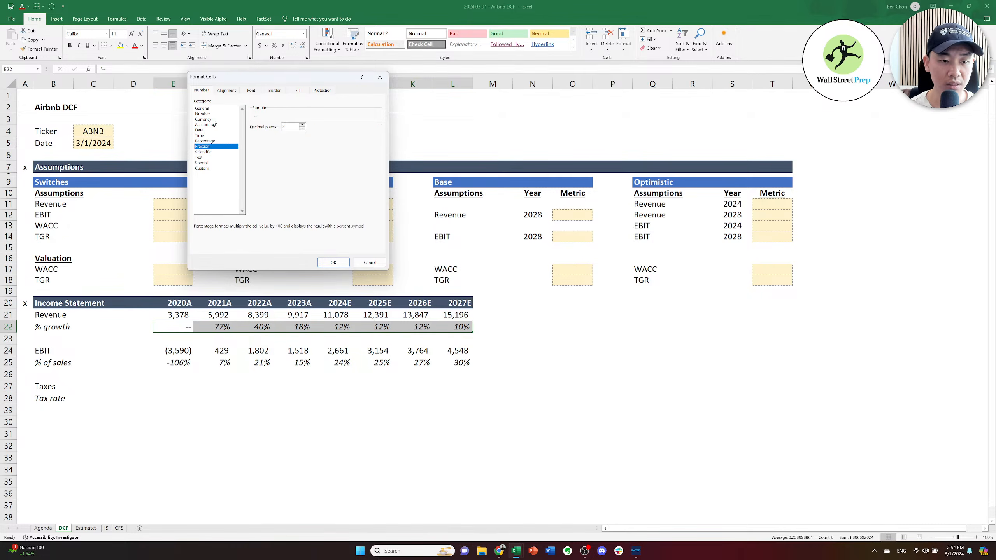
key(Down)
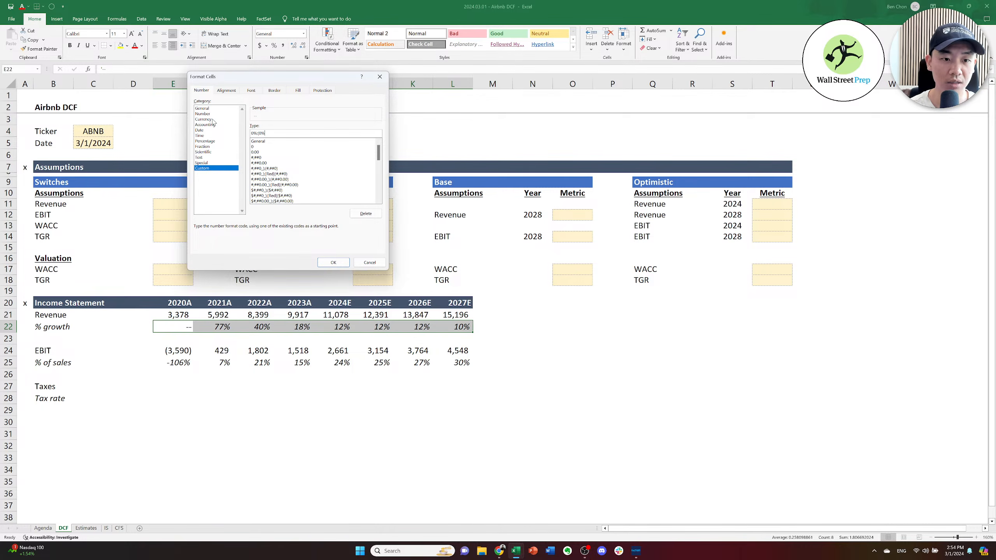
key(Return)
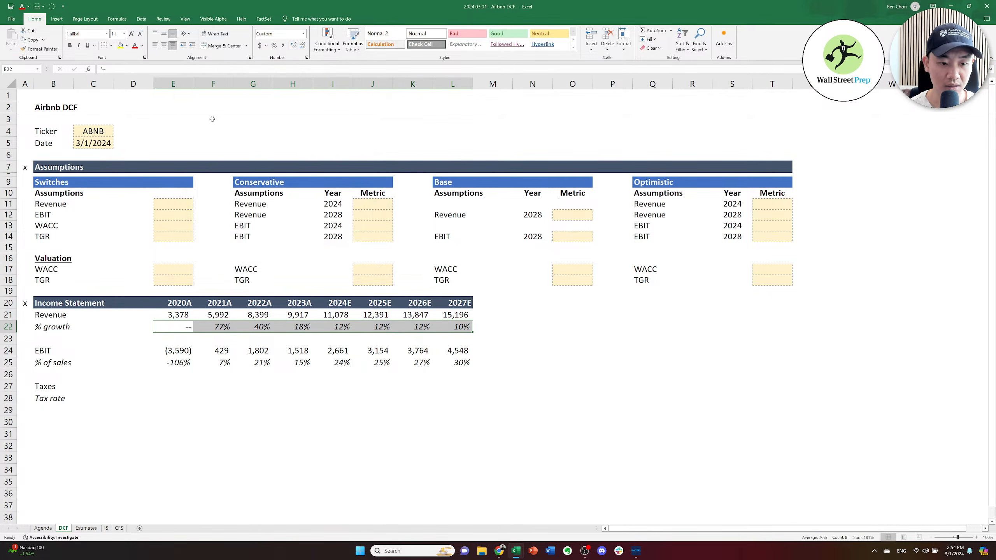
Copy the % growth row and paste only its formats onto the EBIT % of sales cells in row 25.
key(ctrl+shift+Right)
key(ctrl+c)
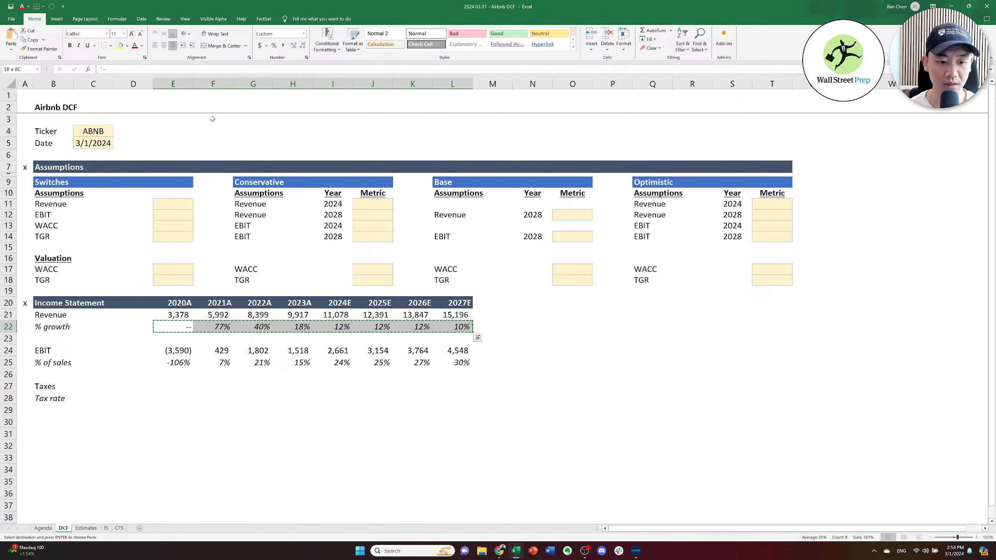
key(Down)
key(Down)
key(Down)
key(ctrl+alt+v)
key(t)
key(Return)
key(Right)
key(Escape)
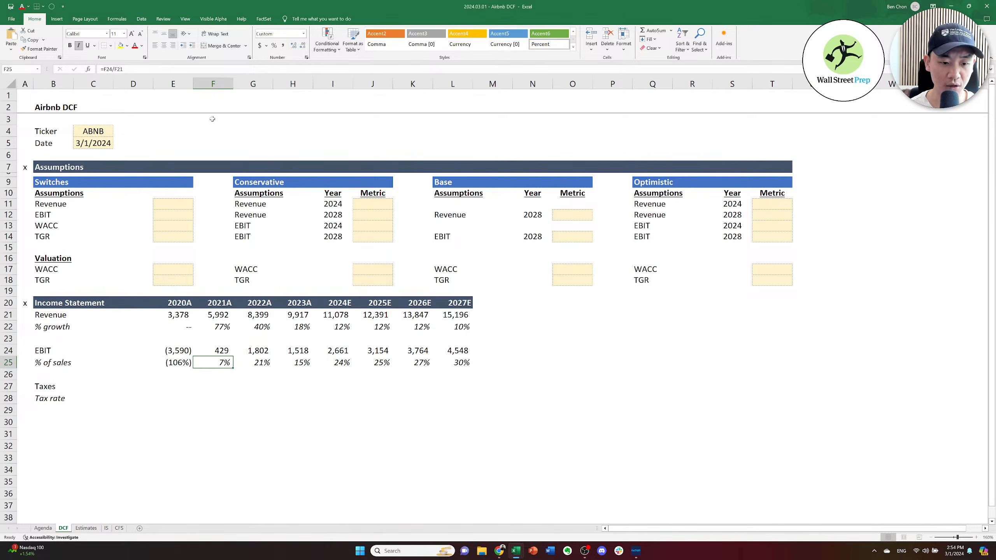
Italicize the whole EBIT % of sales row, E25:L25.
key(Left)
key(ctrl+shift+Right)
key(ctrl+i)
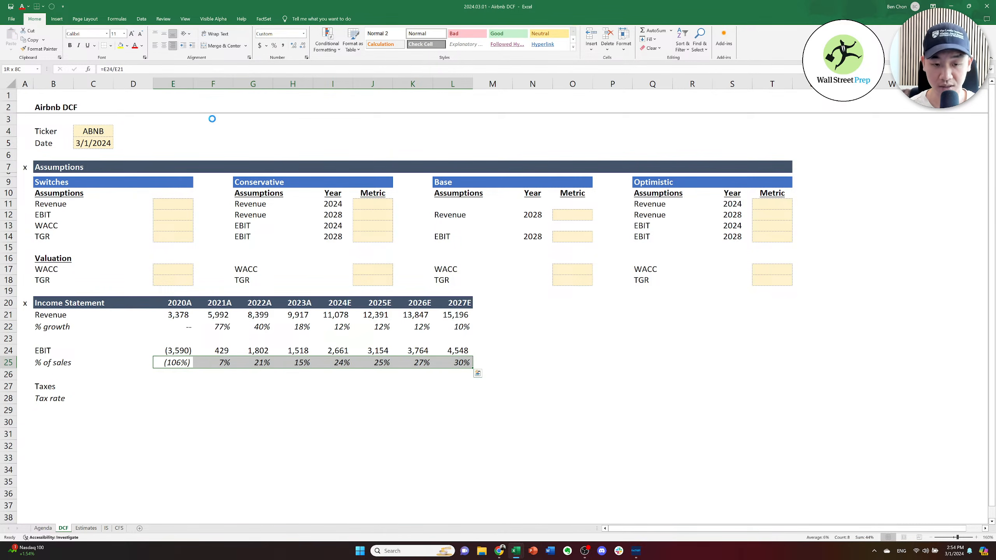
Link the 2020A taxes in E27 to the tax expense on the Estimates sheet with =Estimates!B11.
key(Right)
key(Left)
key(Up)
key(Down)
key(Down)
key(Down)
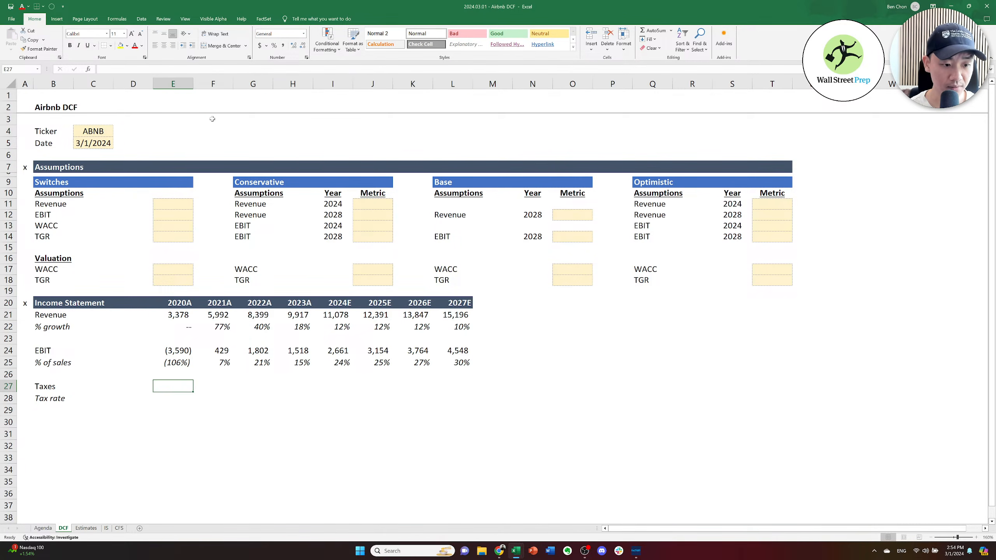
key(Right)
key(Left)
text(=)
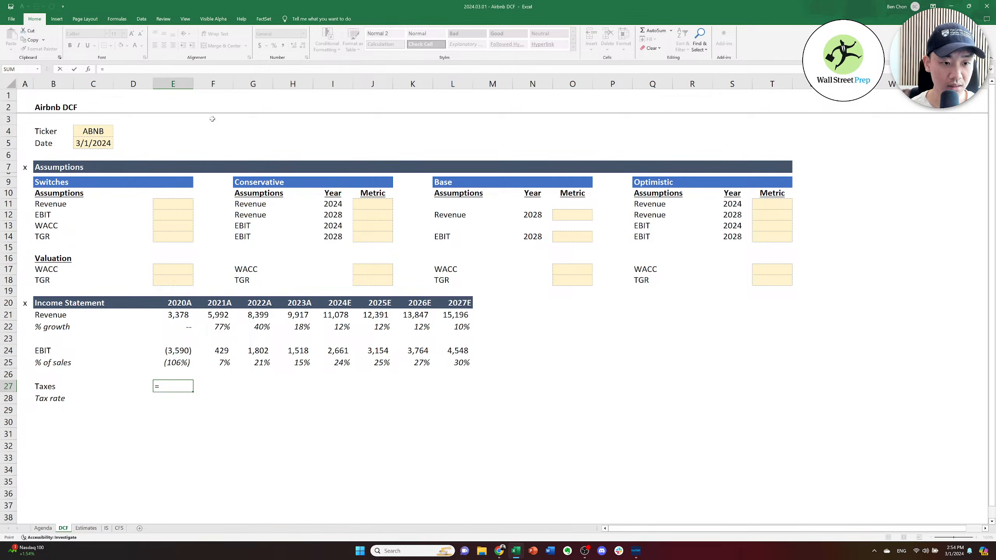
key(ctrl+Page_Down)
key(Right)
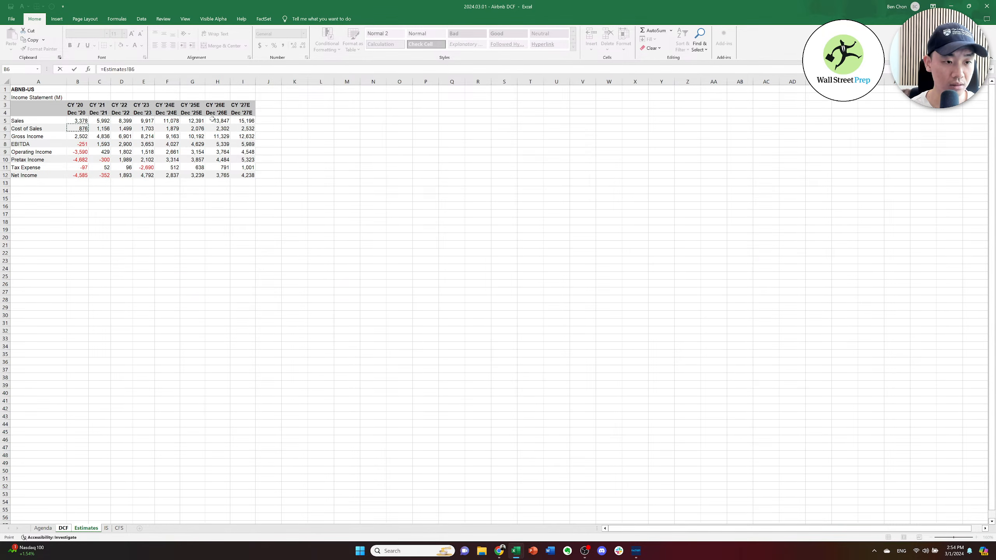
key(Down)
key(Down)
key(Down)
key(Return)
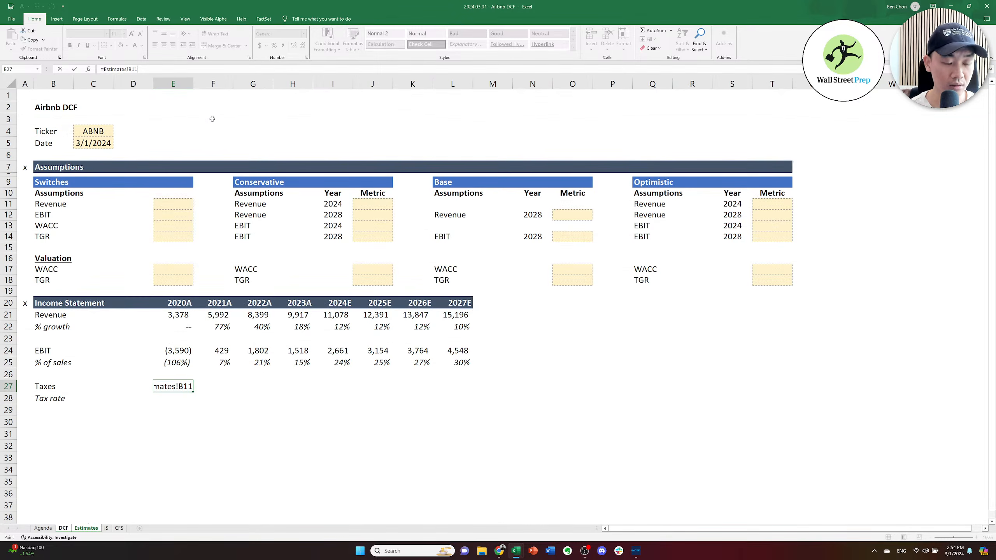
text(=)
key(Up)
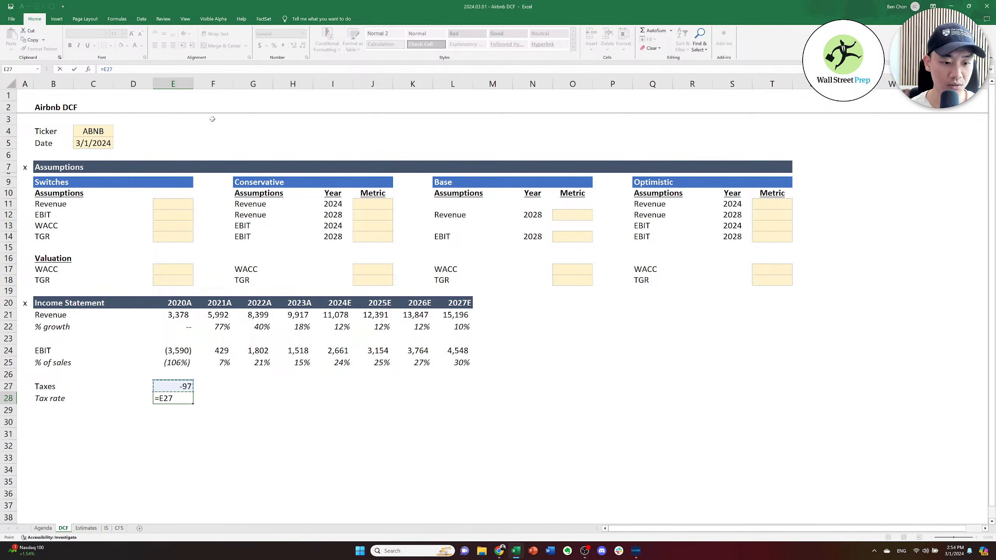
key(ctrl+Page_Down)
key(Down)
key(Down)
key(Down)
key(Down)
key(Down)
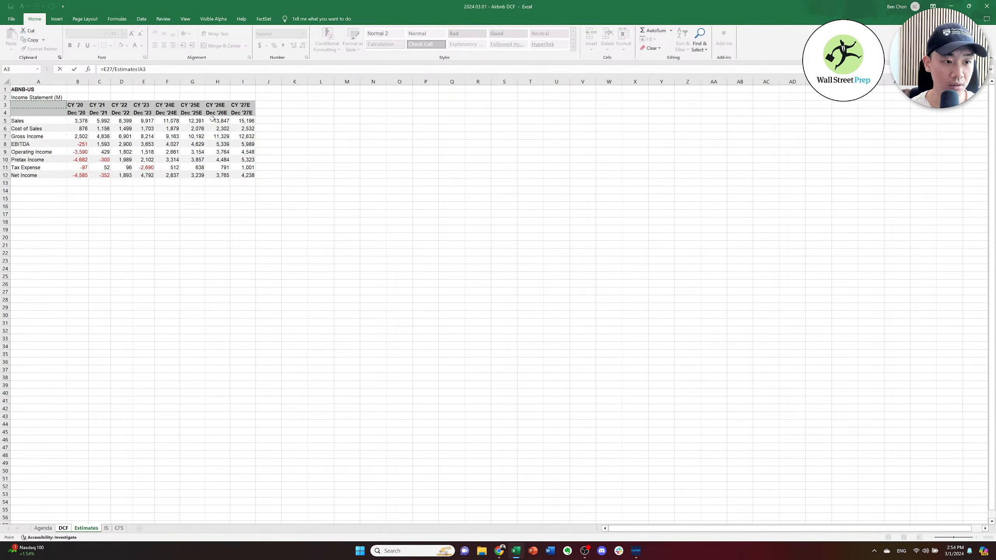
key(Right)
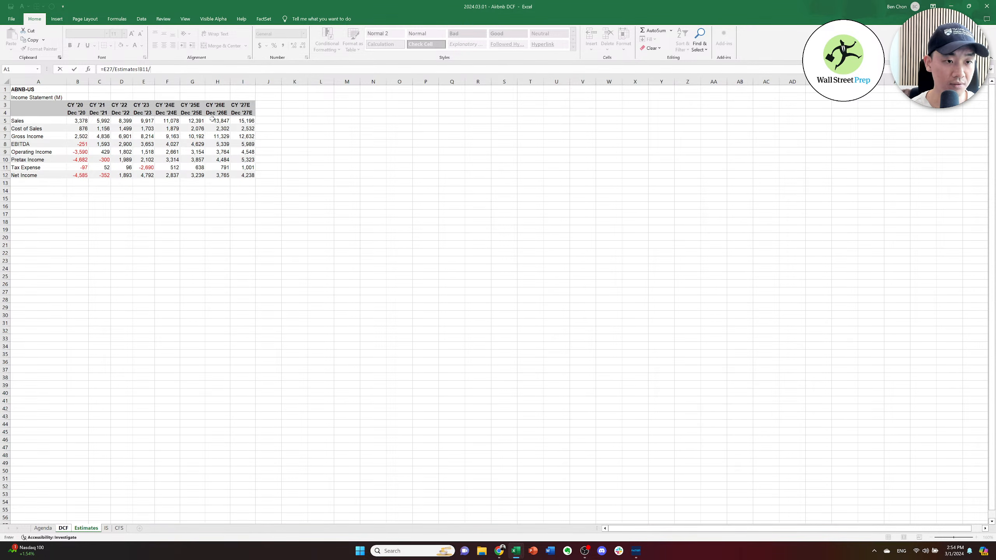
key(Down)
key(Down)
key(Down)
key(Down)
key(Down)
key(Down)
key(Down)
key(Right)
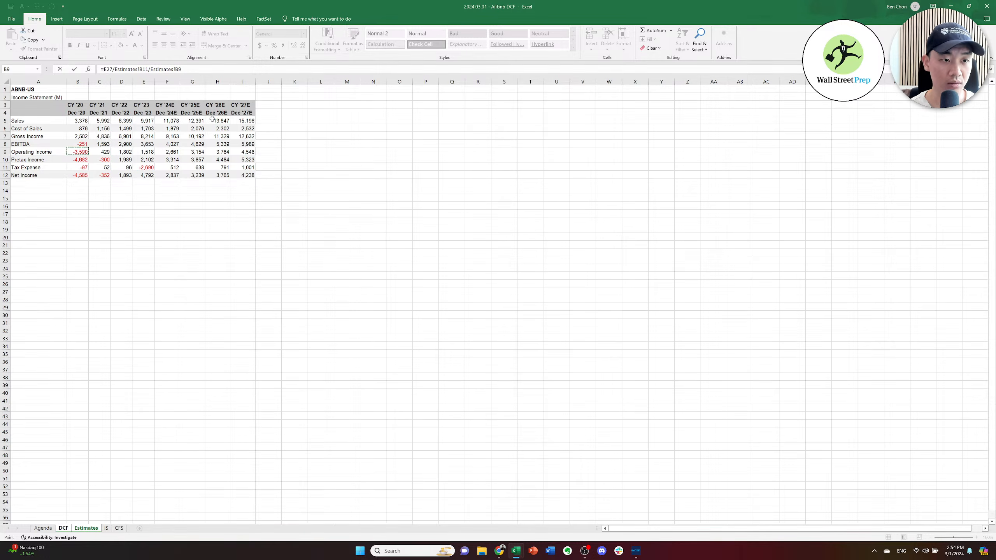
key(Escape)
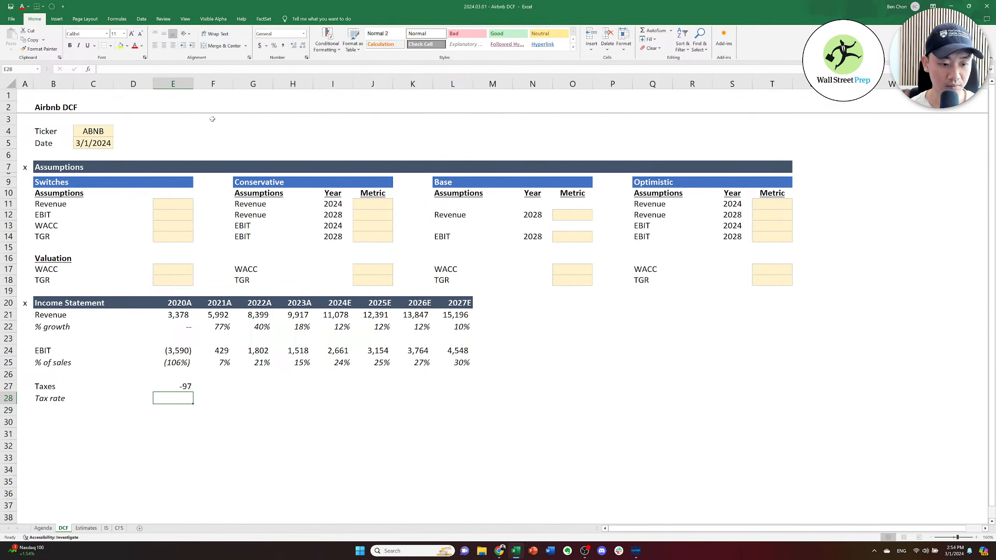
Calculate the 2020A tax rate in E28 as tax expense divided by pretax income with =Estimates!B11/Estimates!B10.
text(=)
key(ctrl+Page_Down)
key(Right)
key(Right)
key(Down)
key(Down)
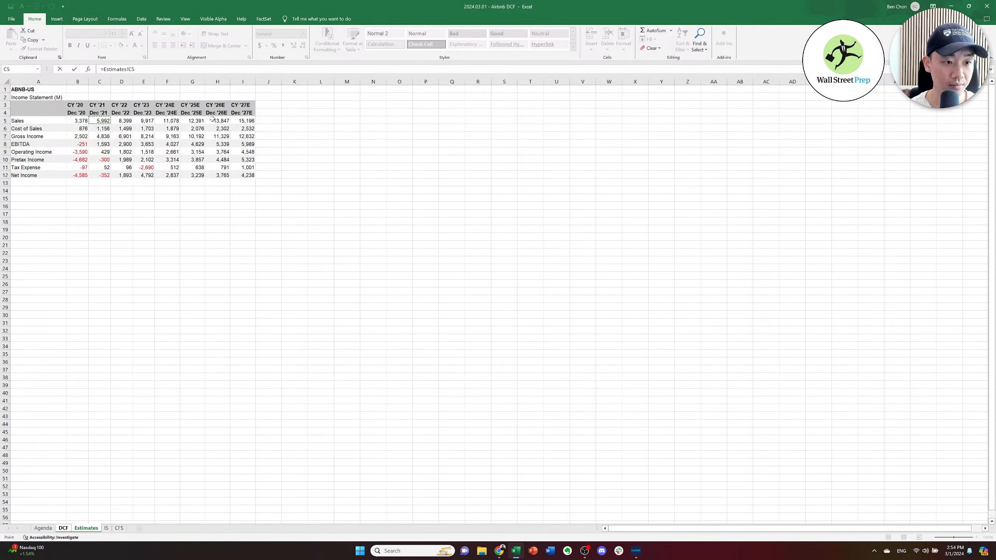
key(Down)
key(Down)
key(Left)
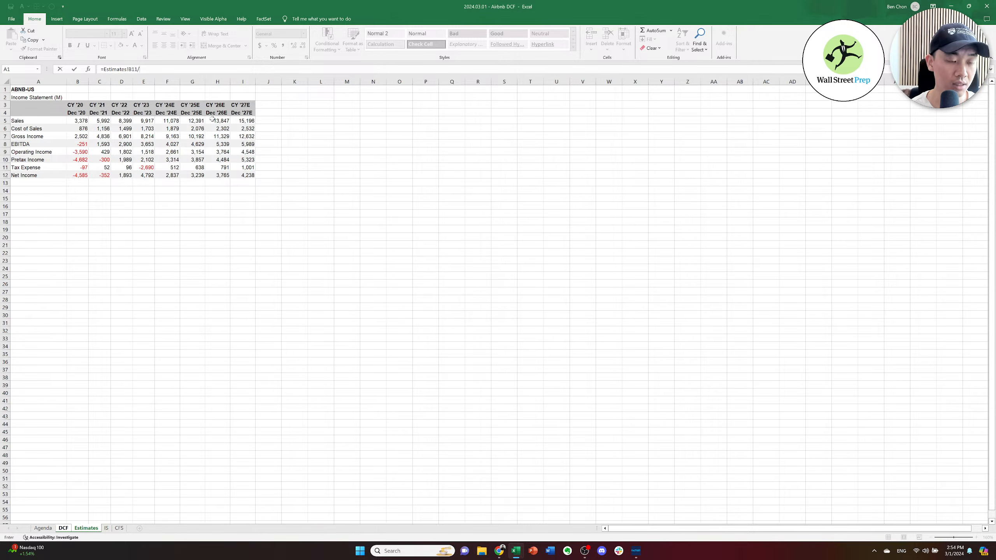
key(Down)
key(Down)
key(Down)
key(Down)
key(Down)
key(Down)
key(Down)
key(Down)
key(Down)
key(Right)
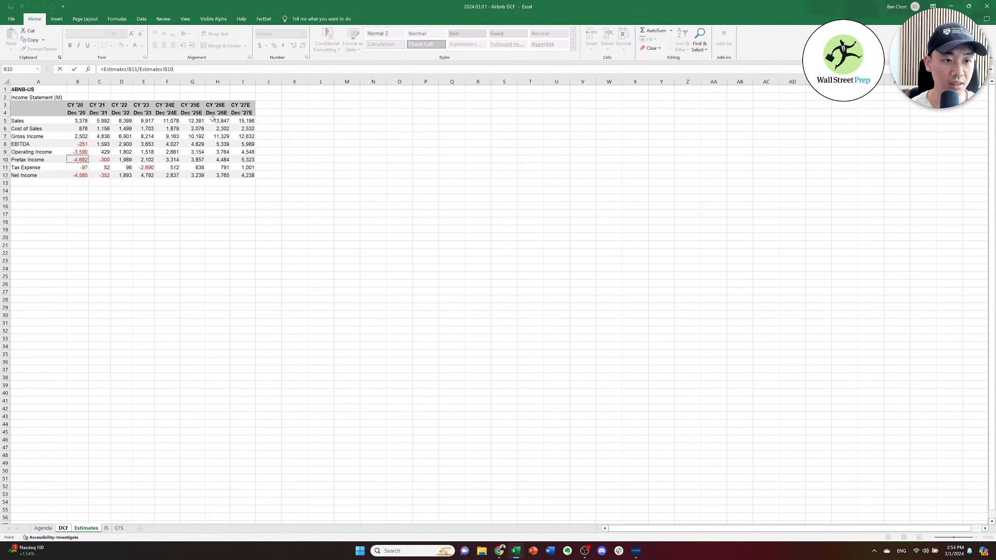
key(Return)
Copy the 2020A EBIT and % of sales cells E24:E25 and paste only their formats onto E27:E28.
key(Up)
key(Up)
key(Up)
key(Up)
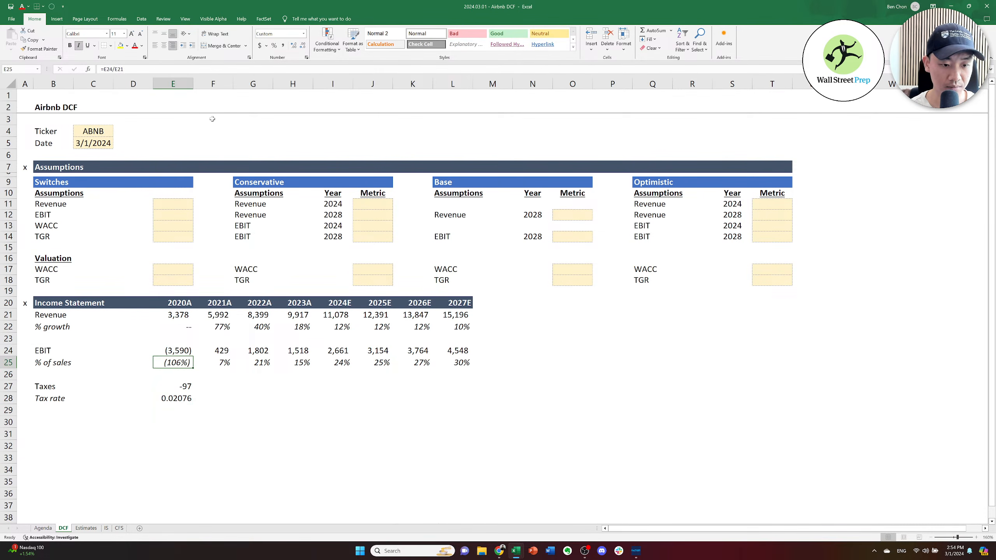
key(shift+Down)
key(ctrl+c)
key(Down)
key(Down)
key(Down)
key(shift+Down)
key(ctrl+alt+v)
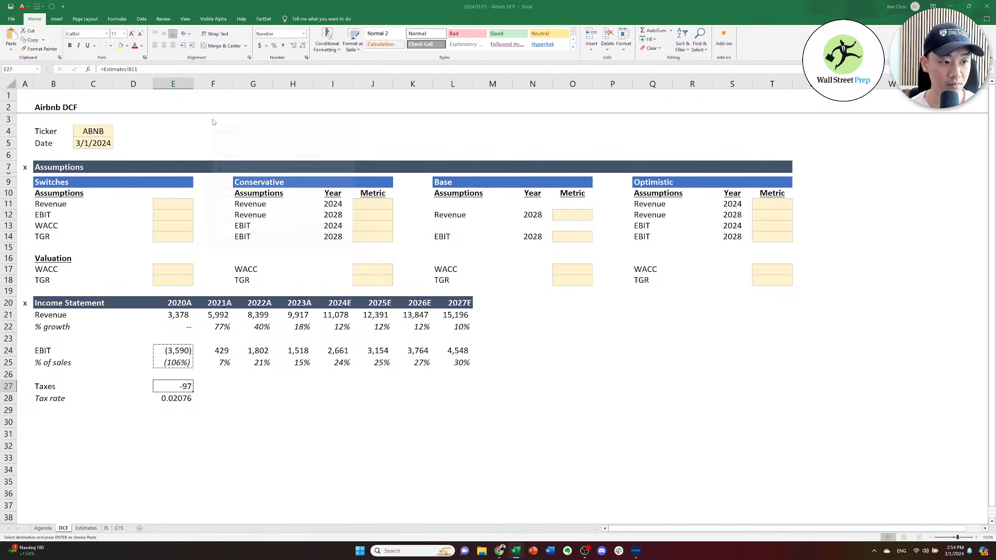
key(t)
key(Return)
key(Escape)
Copy the 2020A taxes and tax rate formulas in E27:E28 across all years through 2027E in column L.
key(shift+Up)
key(shift+Down)
key(ctrl+c)
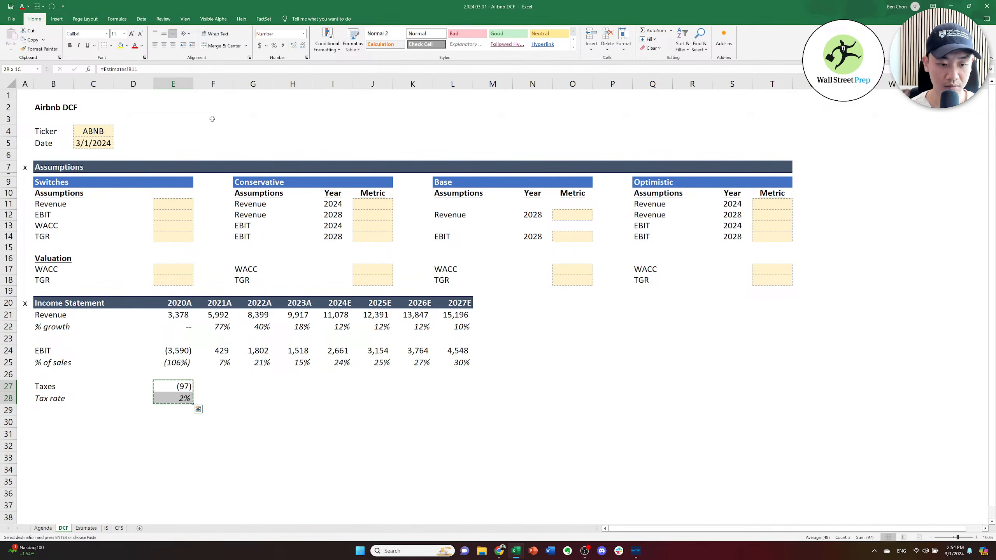
key(shift+Right)
key(shift+Right)
key(shift+Right)
key(shift+Right)
key(shift+Right)
key(shift+Right)
key(shift+Right)
key(ctrl+v)
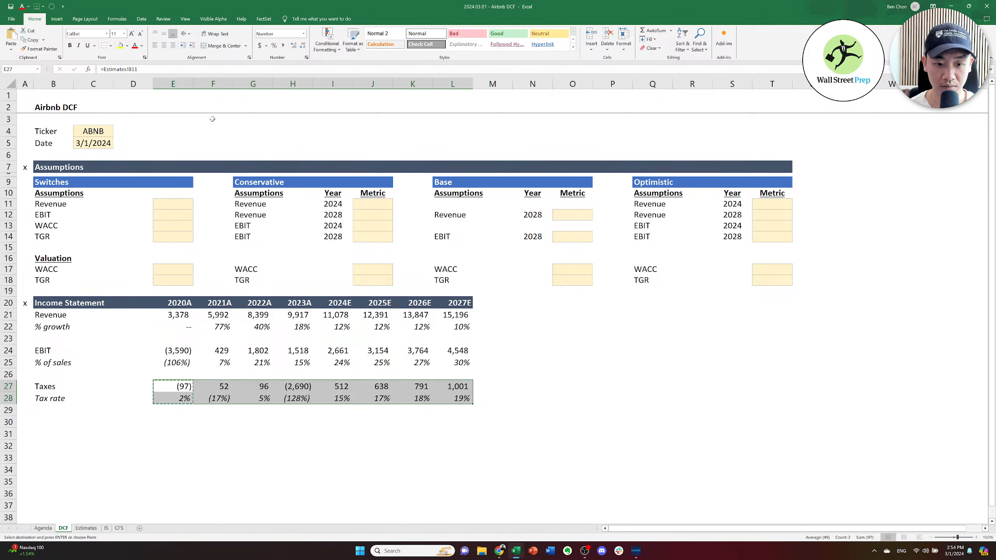
key(Escape)
Review the tax rates in row 28 and the year-over-year revenue growth rates in row 22 from 2021A through 2027E.
key(Right)
key(Right)
key(Right)
key(Right)
key(Left)
key(Right)
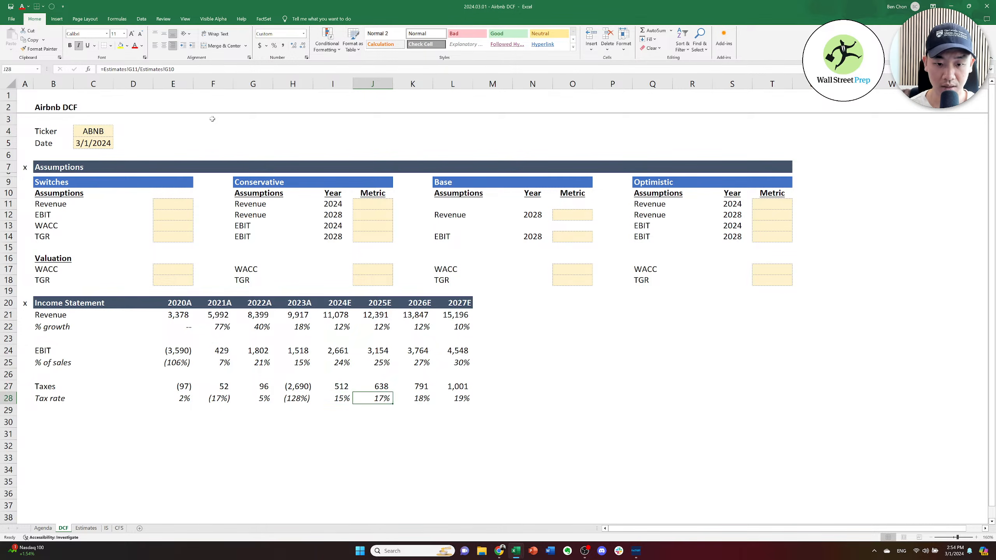
key(Up)
key(Up)
key(Up)
key(Left)
key(Up)
key(Up)
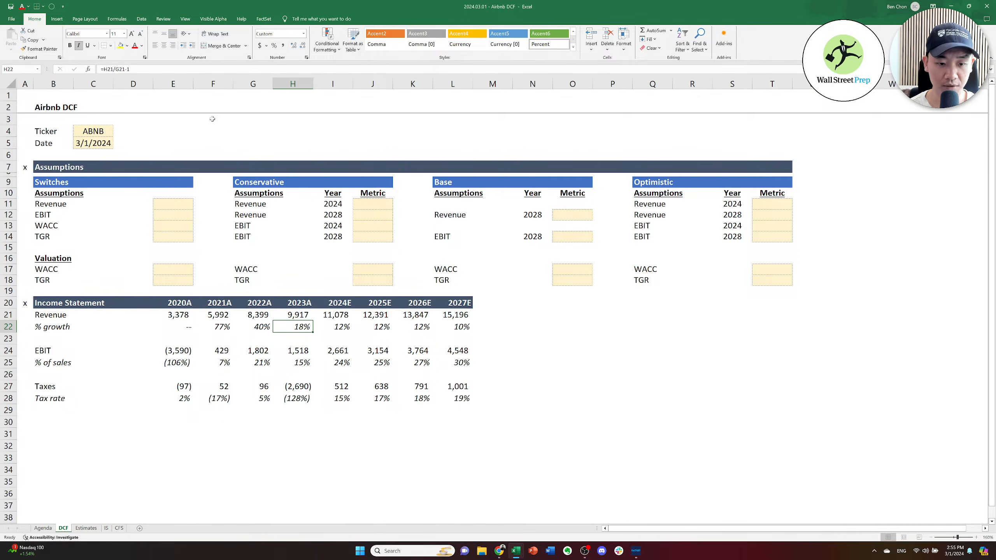
key(Left)
key(Left)
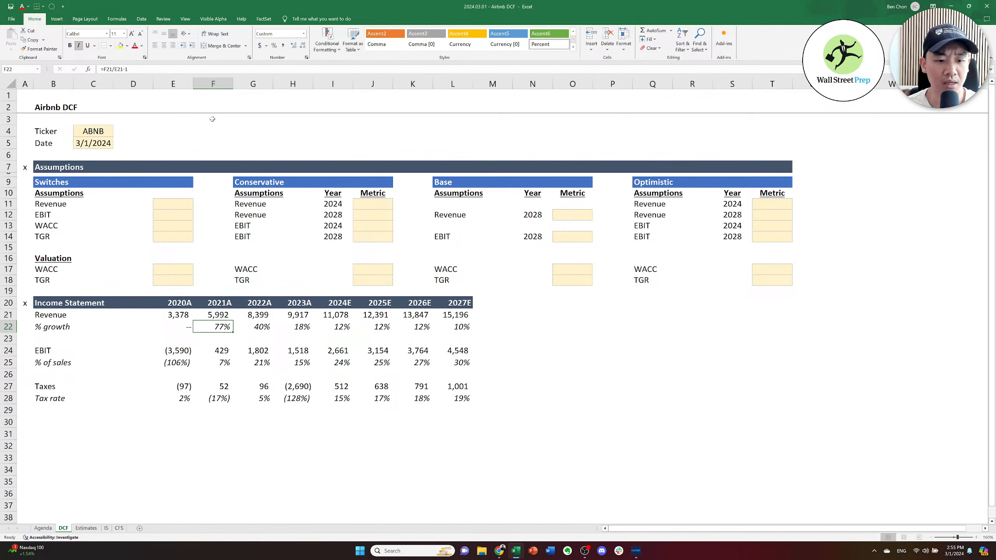
key(Up)
key(Down)
key(Right)
key(Right)
key(Right)
key(Right)
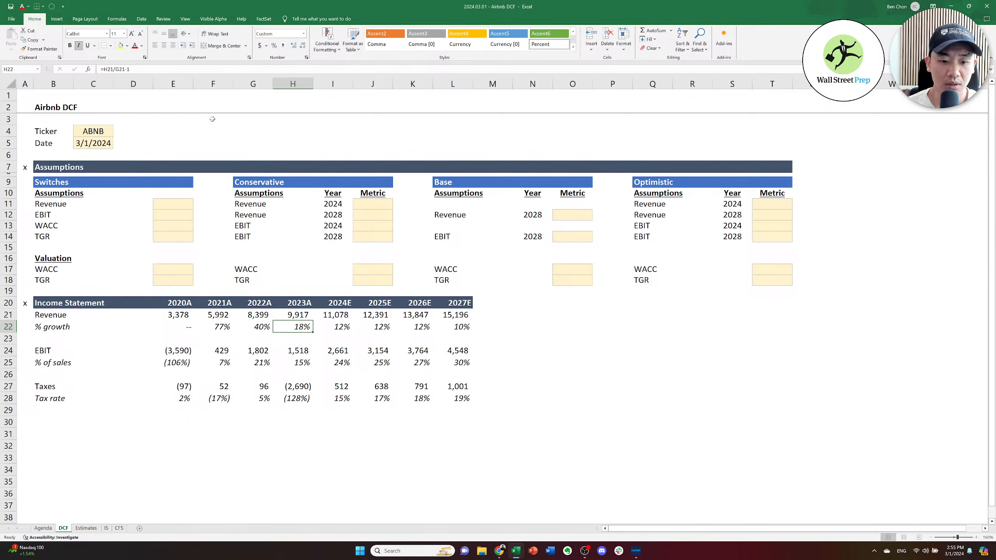
key(Right)
key(Right)
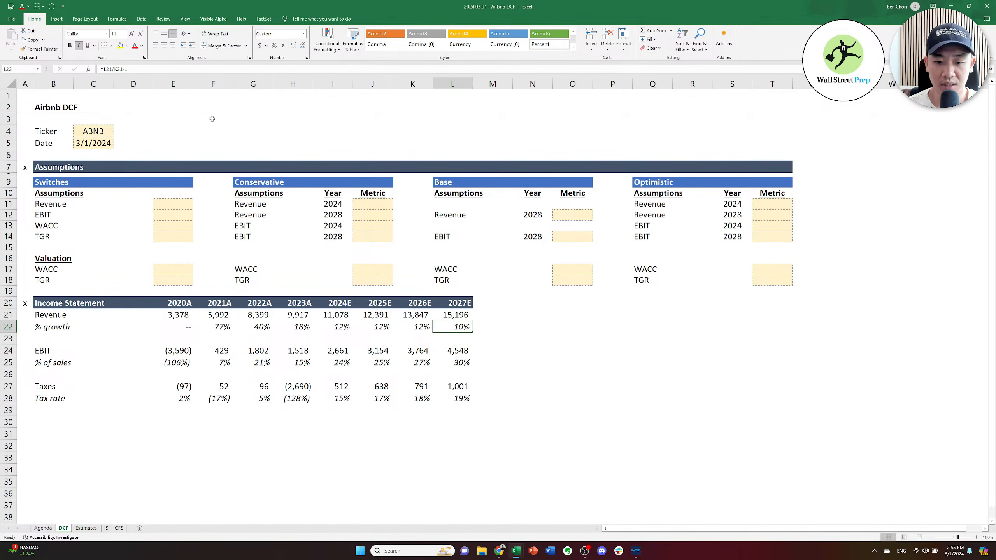
key(Left)
key(Left)
key(Left)
key(Right)
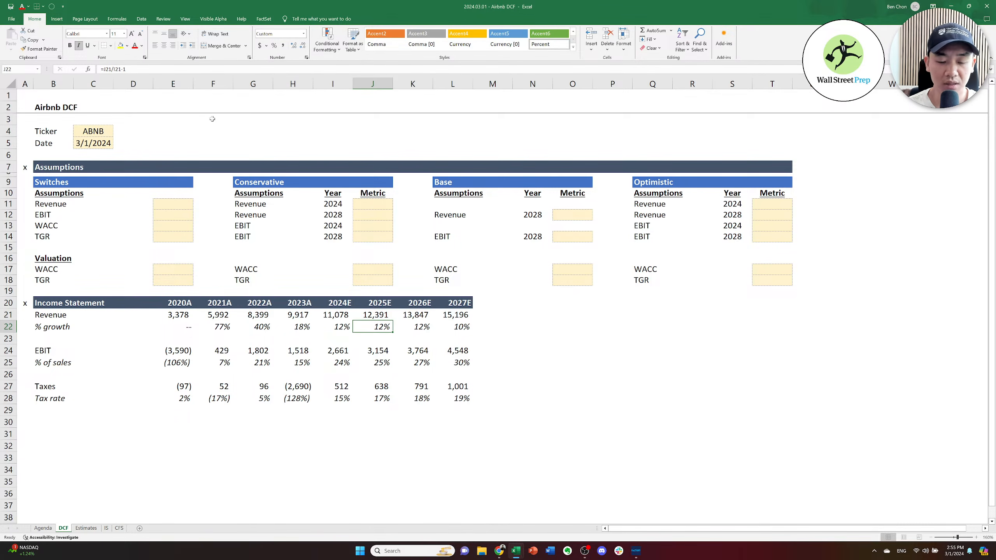
key(Right)
key(Right)
key(Right)
key(Right)
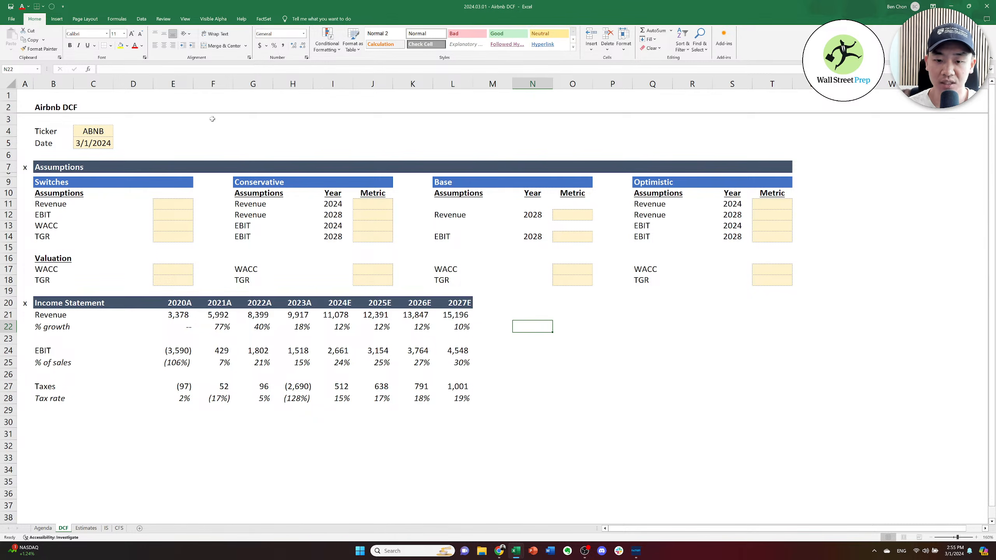
Review the EBIT margins in the % of sales row across the actual and estimated years of the Income Statement.
key(Left)
key(Left)
key(Down)
key(Down)
key(Left)
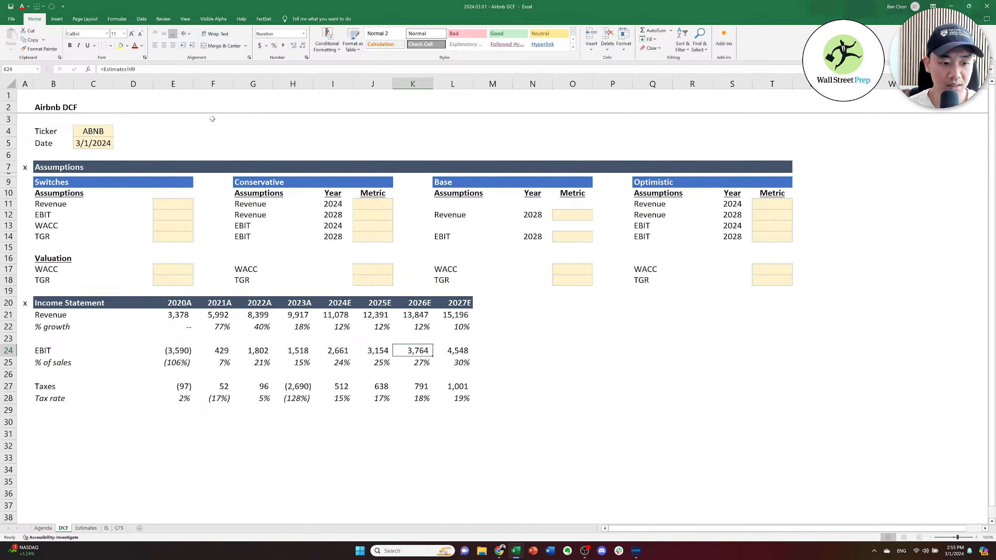
key(Left)
key(Left)
key(Down)
key(Left)
key(Left)
key(Left)
key(Right)
key(Right)
key(Right)
key(Right)
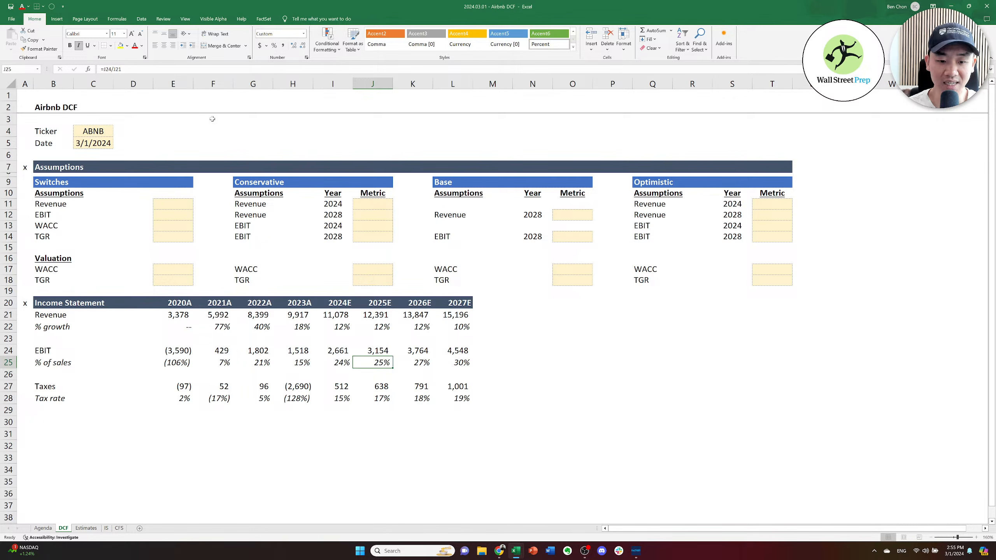
key(Right)
key(Left)
key(Left)
key(Right)
key(Right)
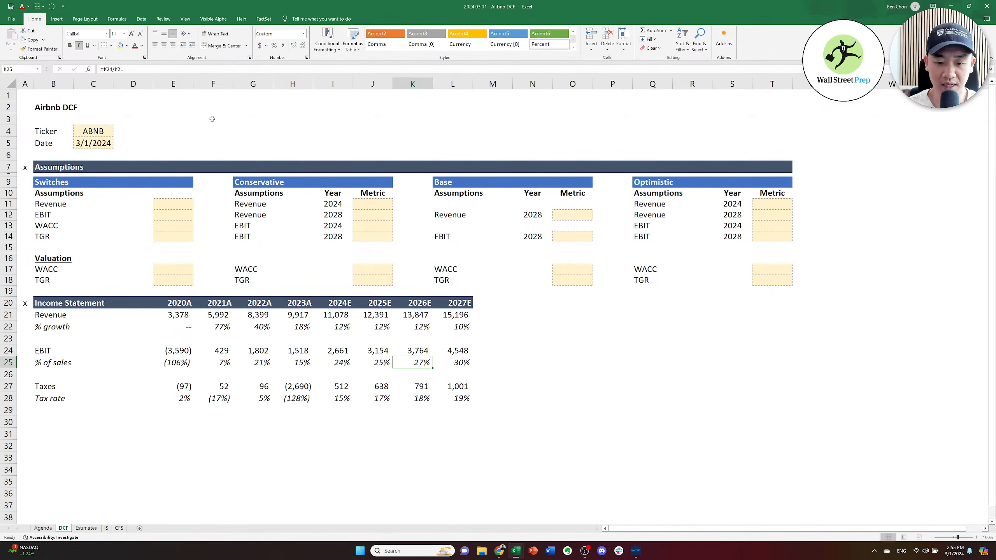
key(Right)
key(Right)
key(Right)
key(Left)
key(Left)
key(Left)
key(Left)
key(Left)
key(Left)
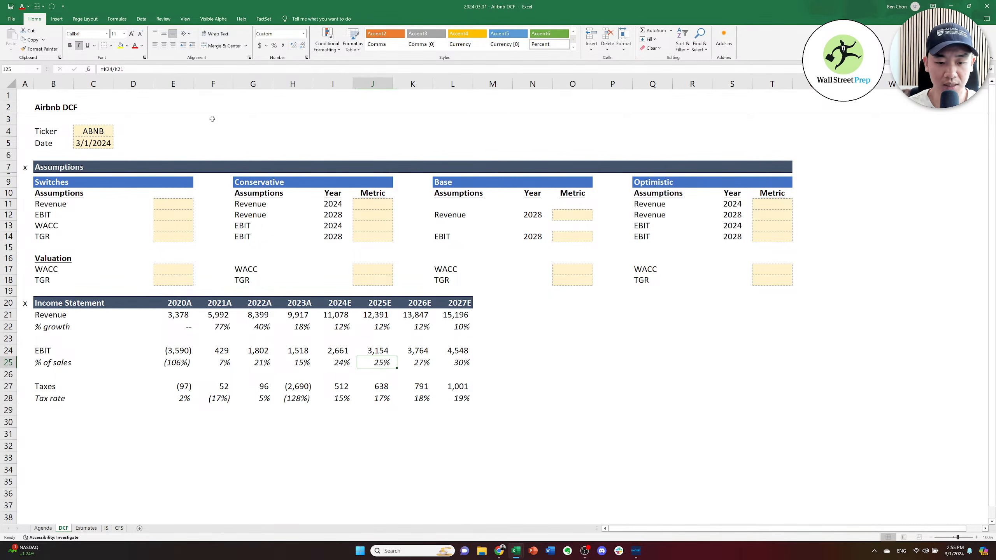
Examine the tax rates in row 28 across the actual and estimated years.
key(Down)
key(Left)
key(Down)
key(Down)
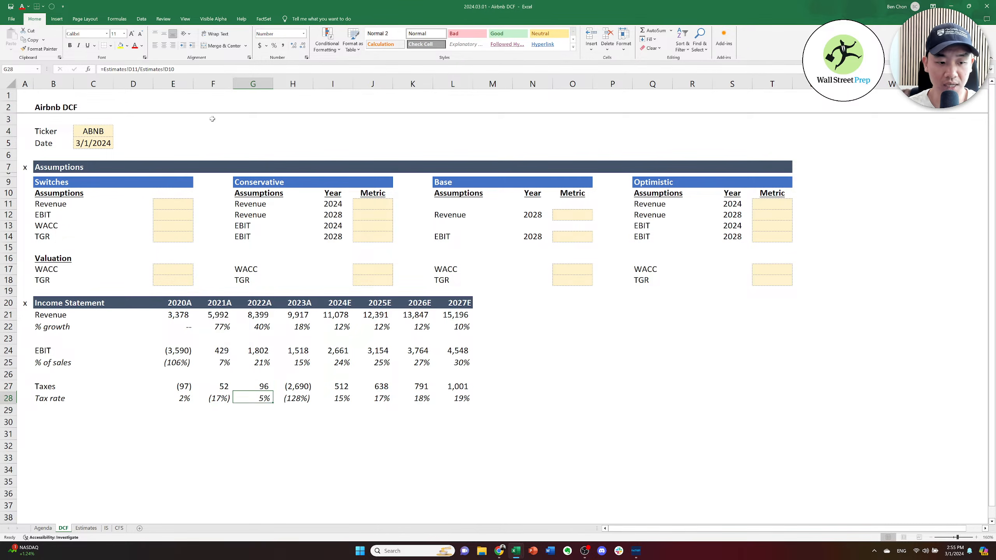
key(Left)
key(Up)
key(Down)
key(Left)
key(Right)
key(Right)
key(Right)
key(Right)
key(Right)
key(Right)
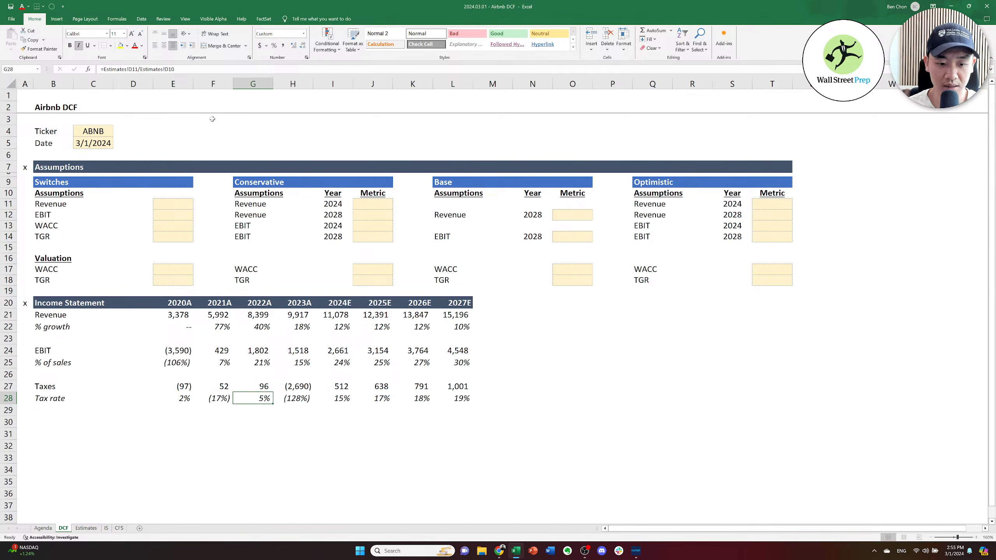
key(Right)
key(Left)
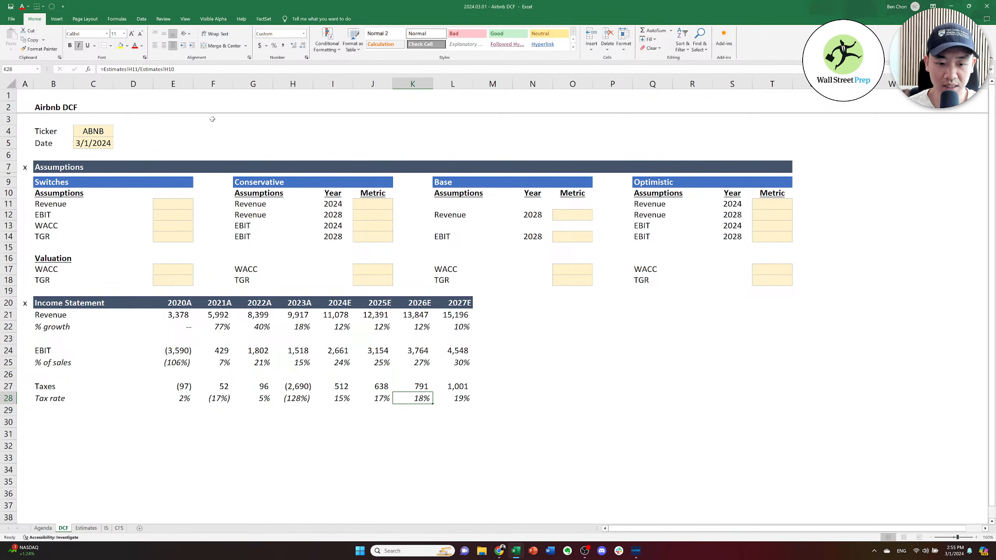
key(Left)
key(Left)
key(Left)
key(Right)
key(Right)
key(Right)
key(Right)
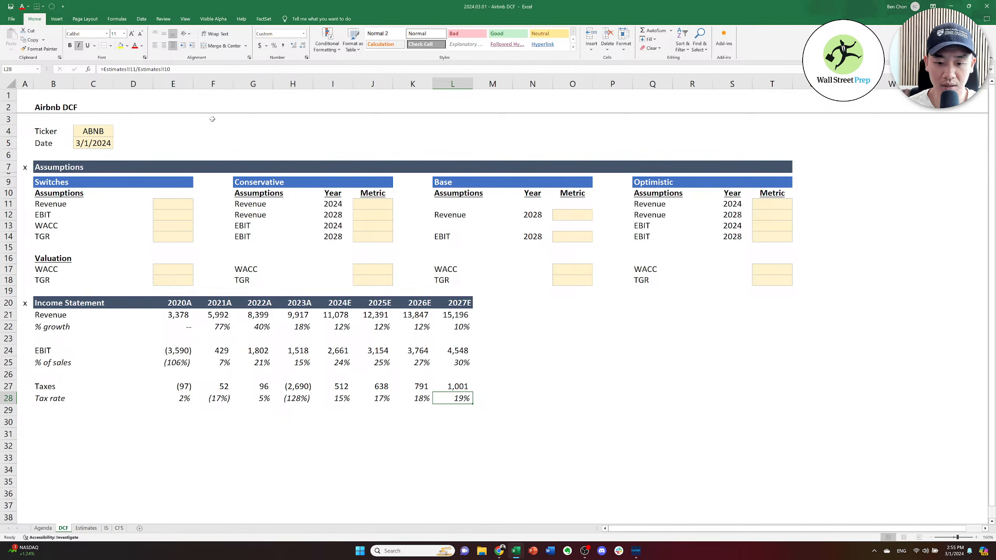
key(Left)
key(Left)
key(Left)
key(Left)
key(Left)
key(Left)
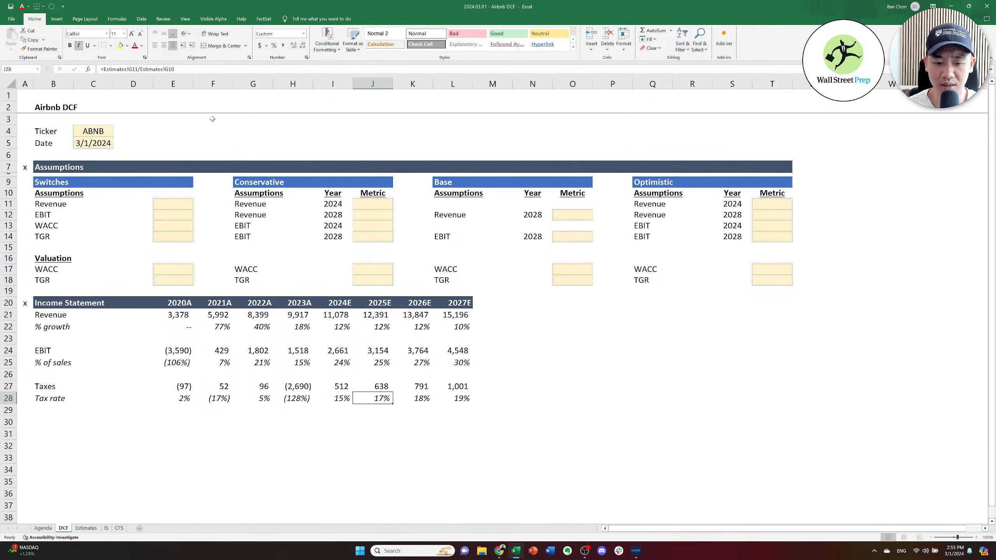
Duplicate the entire Income Statement block, rows 20 to 28, into the sheet starting at row 30.
key(Left)
key(Up)
key(Left)
key(Up)
key(Up)
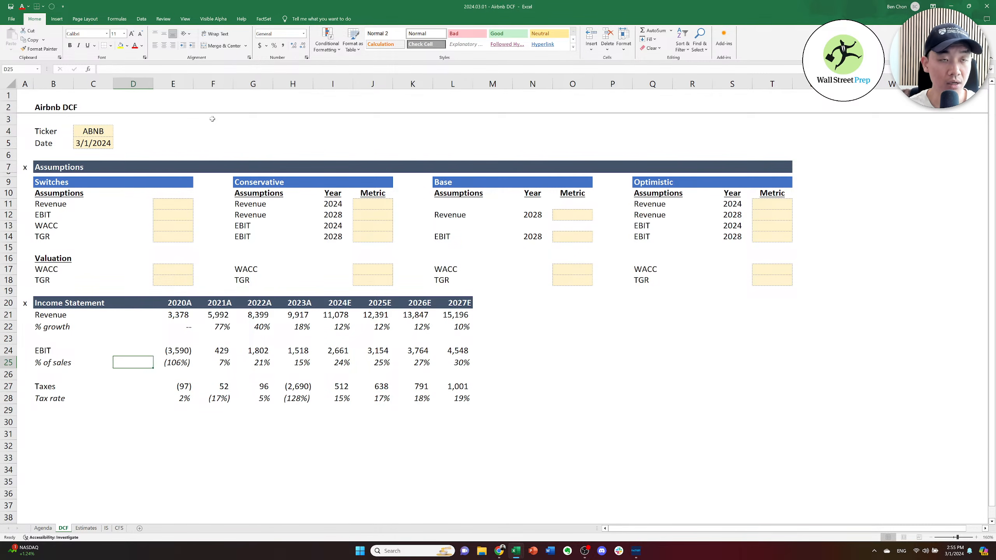
key(Left)
key(Left)
key(Up)
key(Up)
key(Left)
key(Up)
key(Up)
key(Up)
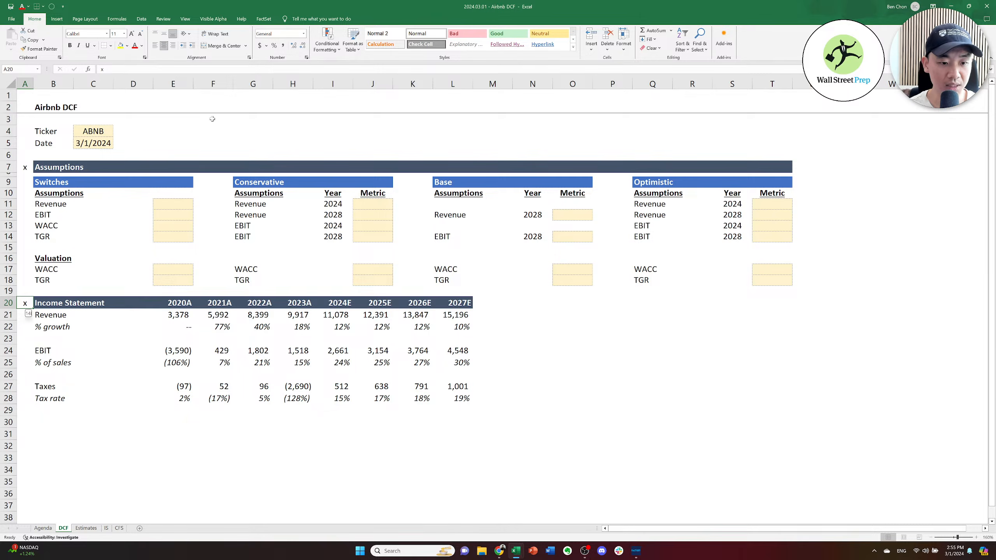
key(shift+space)
key(shift+Down)
key(shift+Down)
key(shift+Down)
key(shift+Down)
key(shift+Down)
key(shift+Down)
key(shift+Down)
key(shift+Down)
key(ctrl+c)
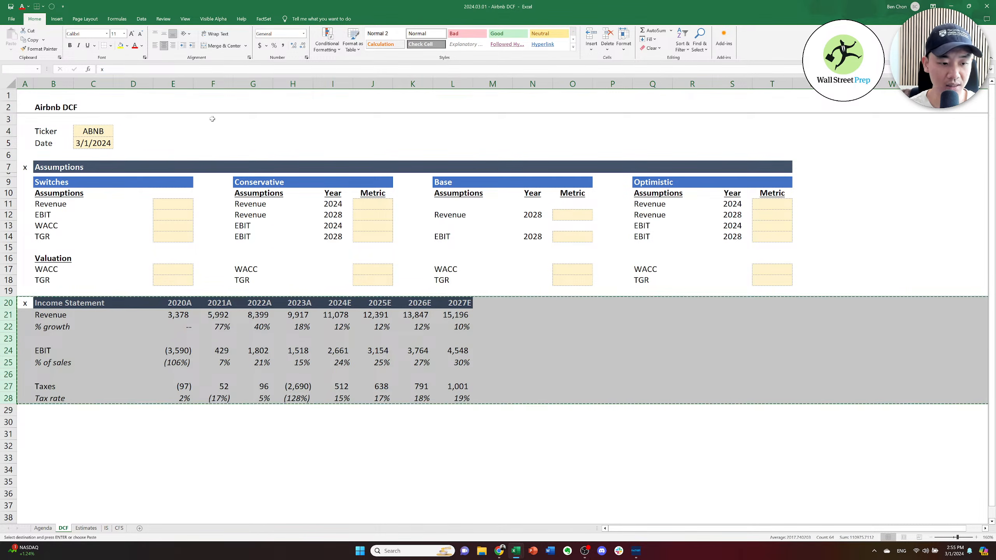
key(Down)
key(Down)
key(Down)
key(Down)
key(Down)
key(Down)
key(Down)
key(Down)
key(Down)
key(Down)
key(Down)
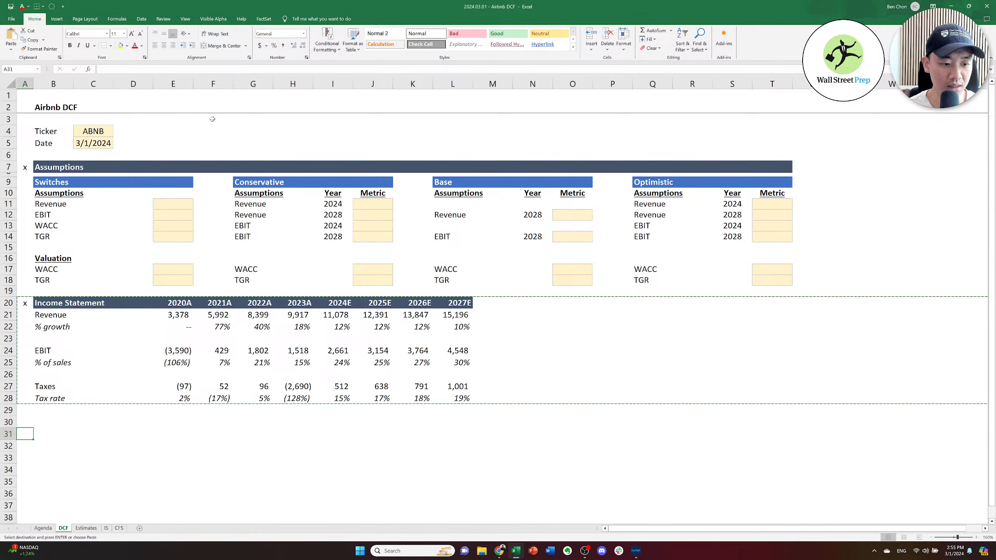
key(Up)
key(shift+space)
key(ctrl+v)
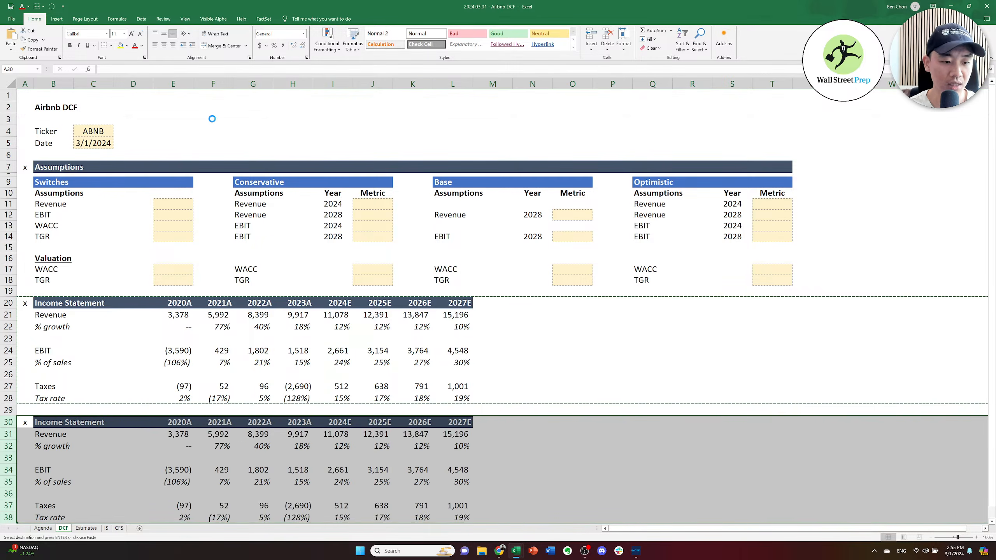
key(Escape)
Retitle the duplicated block's header in B30 as "Cash Flow Items".
key(Down)
key(Right)
key(Down)
key(Right)
key(Left)
key(Down)
key(Down)
key(Down)
key(Down)
key(Down)
key(Down)
key(Down)
key(Down)
key(Down)
key(Down)
key(Down)
key(Down)
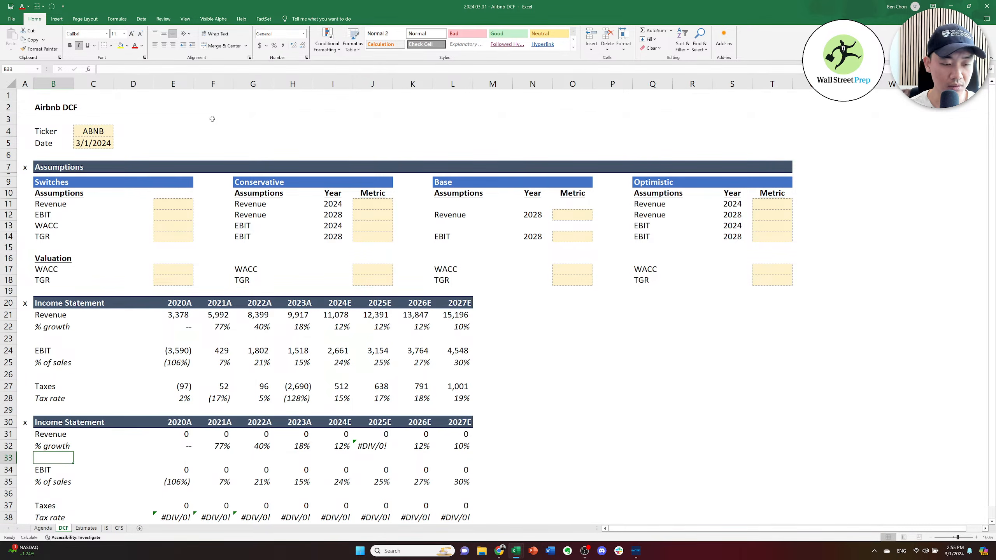
scroll(212, 118, down, 3)
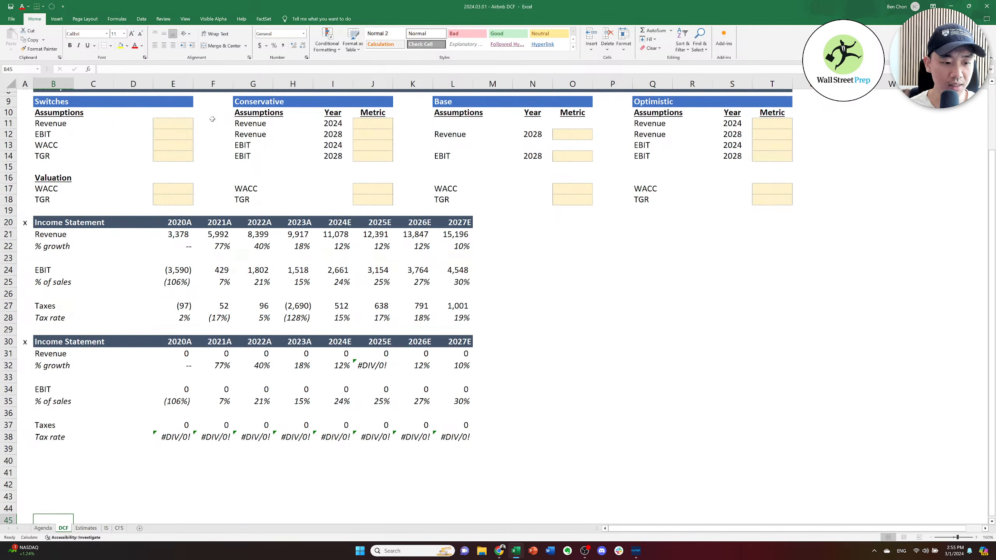
key(Up)
key(Up)
key(Up)
key(Up)
key(Up)
key(Up)
key(Up)
key(Up)
key(Up)
key(Up)
key(Up)
key(Up)
key(Up)
key(Up)
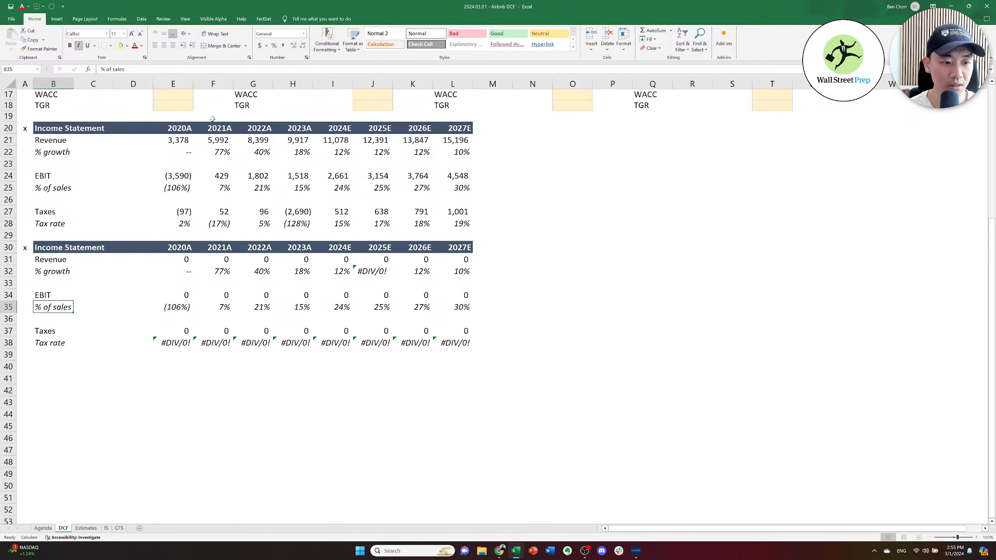
text(Cash)
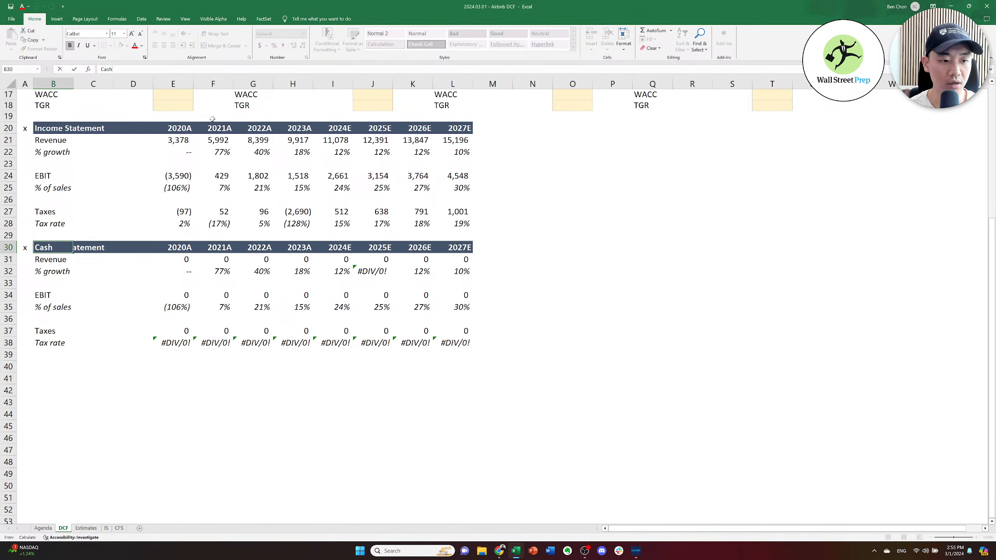
text( Flow Items)
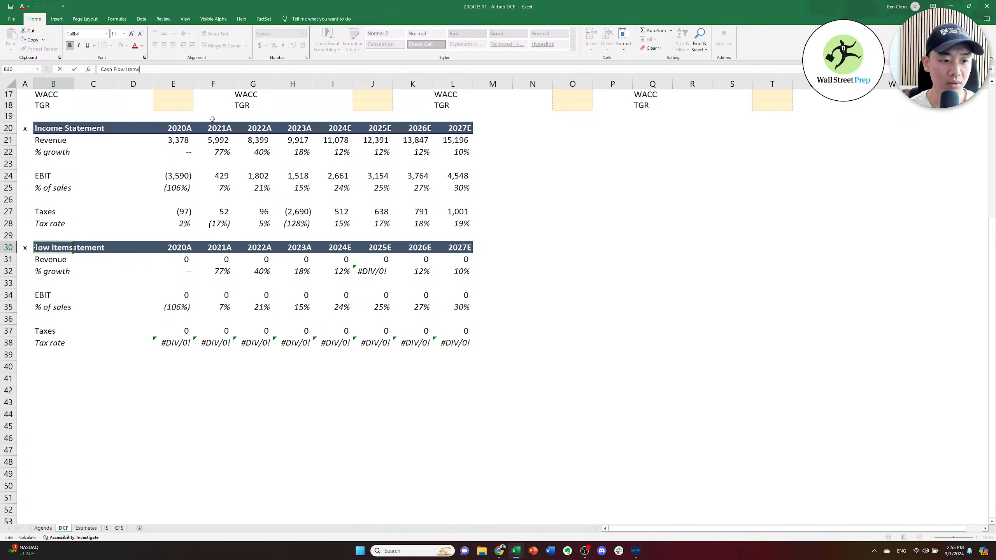
key(Return)
Relabel the Revenue row of the Cash Flow Items block in B31 as "D&A".
text(#)
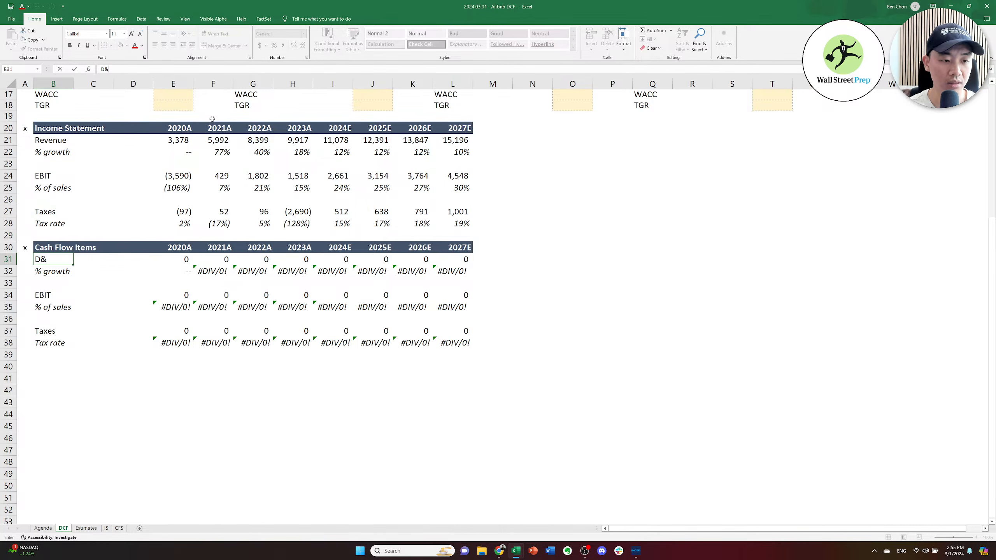
text(&A)
key(Return)
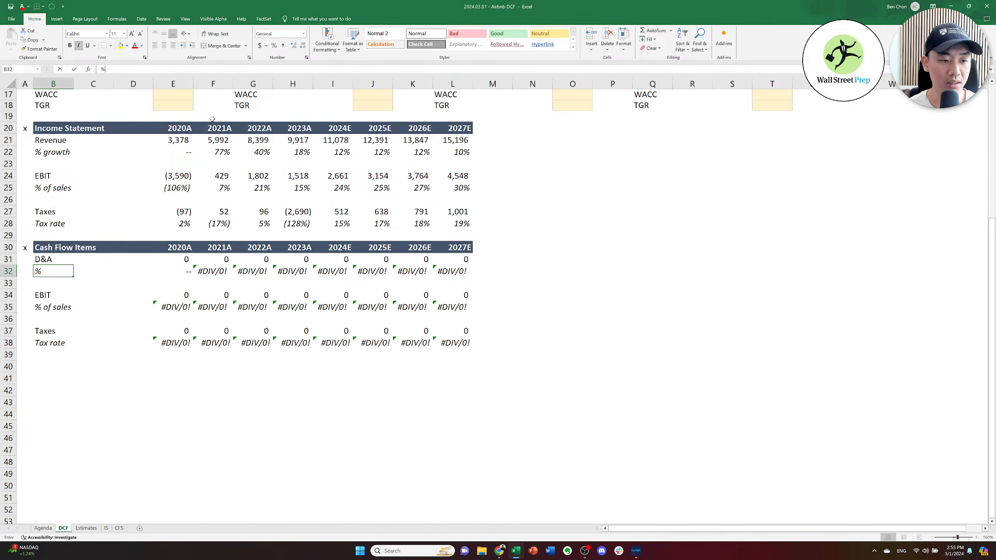
Copy the "% of sales" label from B25 to B32, replacing the % growth label under D&A.
key(Up)
key(Up)
key(Up)
key(Up)
key(Up)
key(Up)
key(Up)
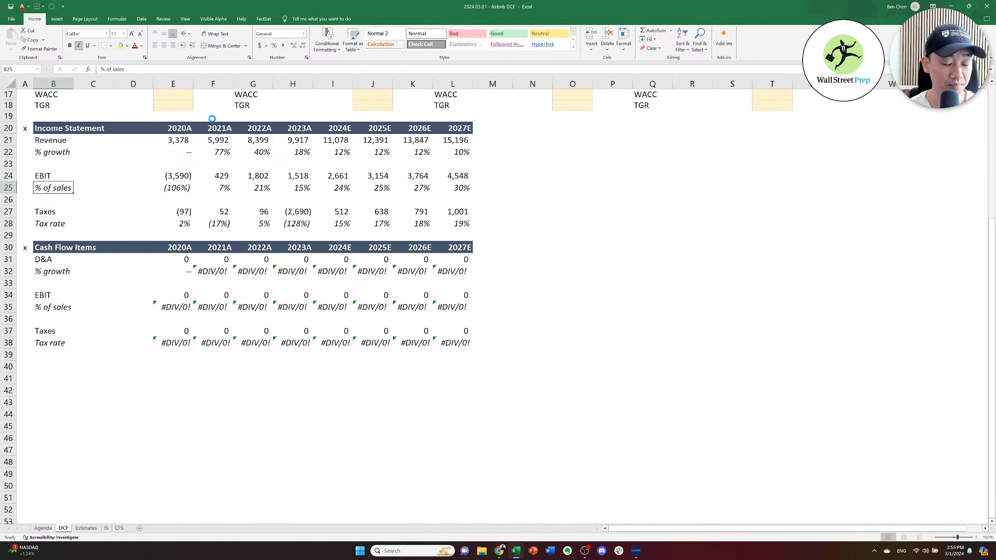
key(ctrl+c)
key(Down)
key(Down)
key(Down)
key(Down)
key(Down)
key(Down)
key(Down)
key(ctrl+v)
Relabel the EBIT row of the Cash Flow Items block in B34 as "CapEx" and the Taxes row in B37 as "Change in NWC".
key(Down)
key(Down)
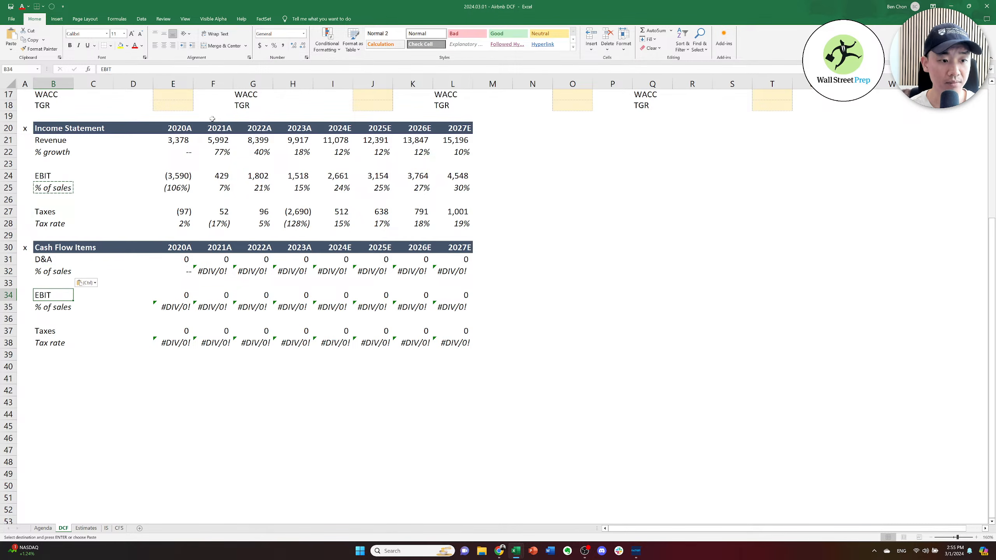
text(CapEx)
key(Down)
key(Down)
key(Down)
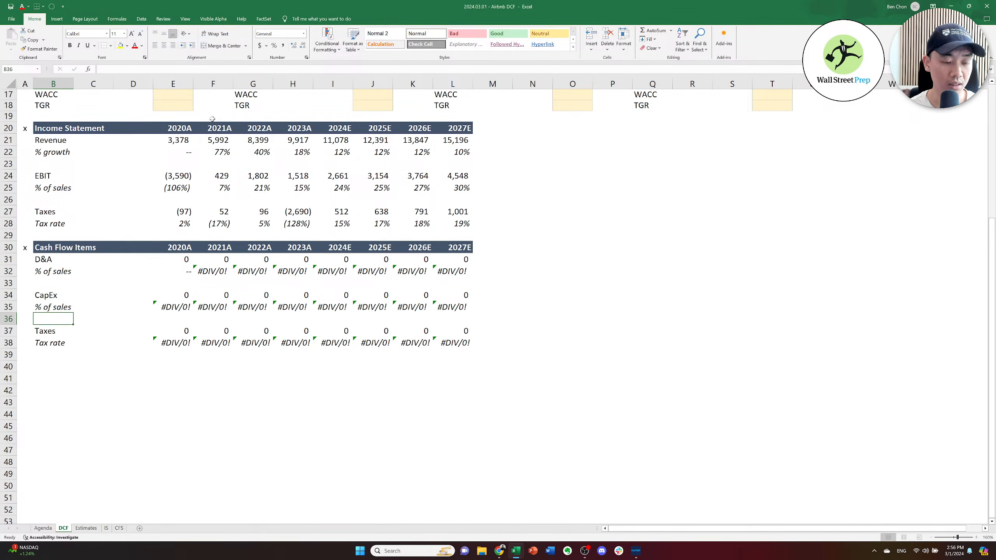
text(Change in NWC)
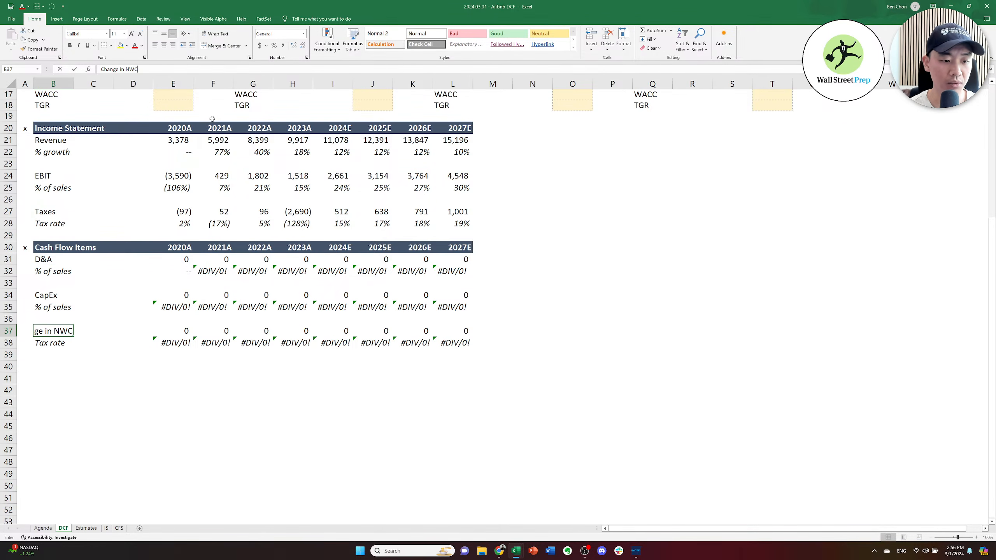
key(Return)
Copy the "% of sales" label from B35 to B38, replacing the Tax rate label under Change in NWC.
key(Up)
key(Up)
key(Up)
key(Up)
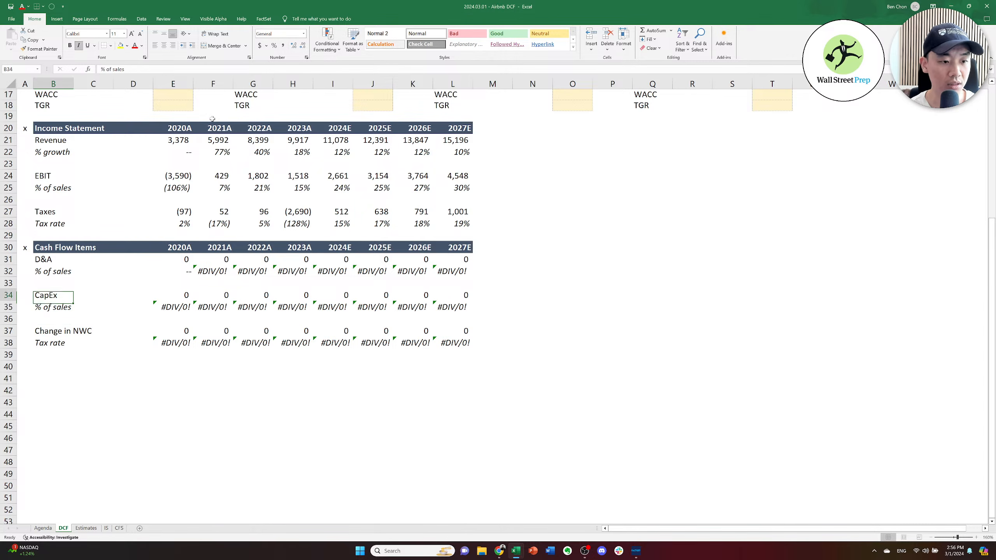
key(Down)
key(ctrl+c)
key(Down)
key(Down)
key(Down)
key(ctrl+v)
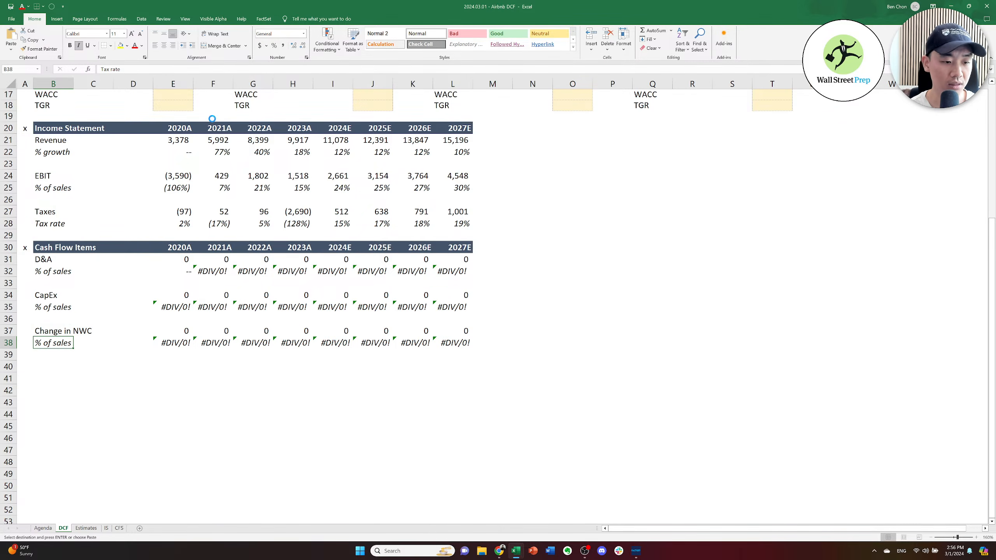
Add the label "% of change in sales" in B39, below the % of sales label of Change in NWC.
key(Down)
key(BackSpace)
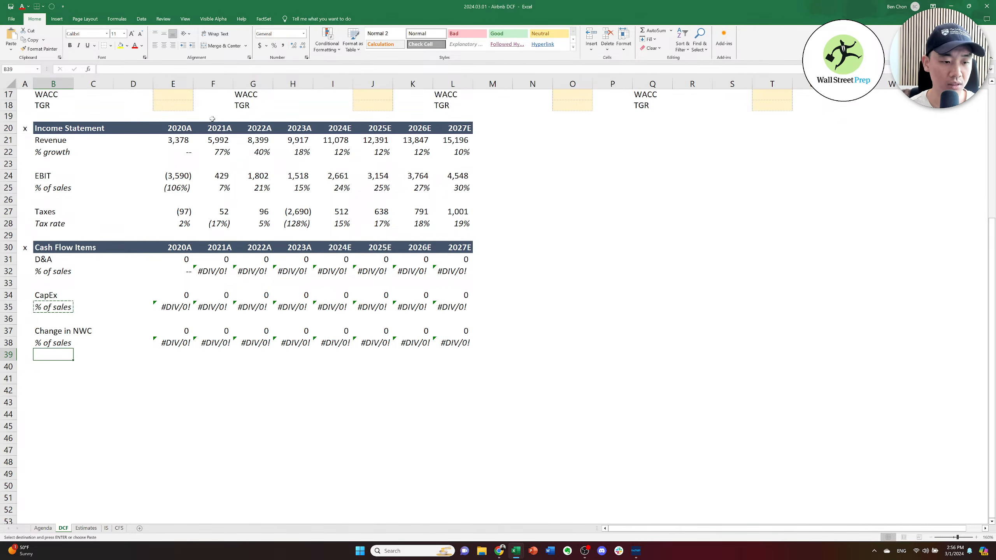
text(% of c)
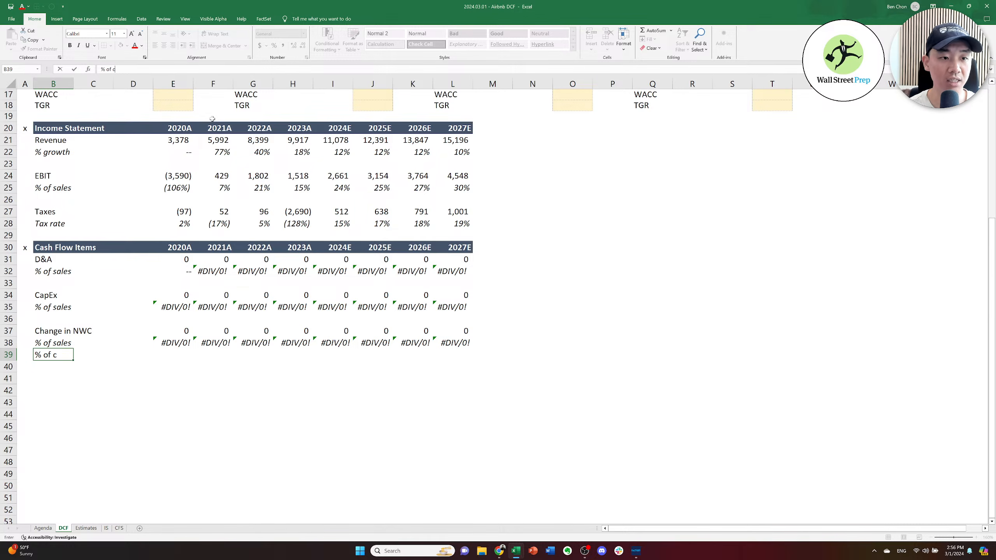
text(hange in sales)
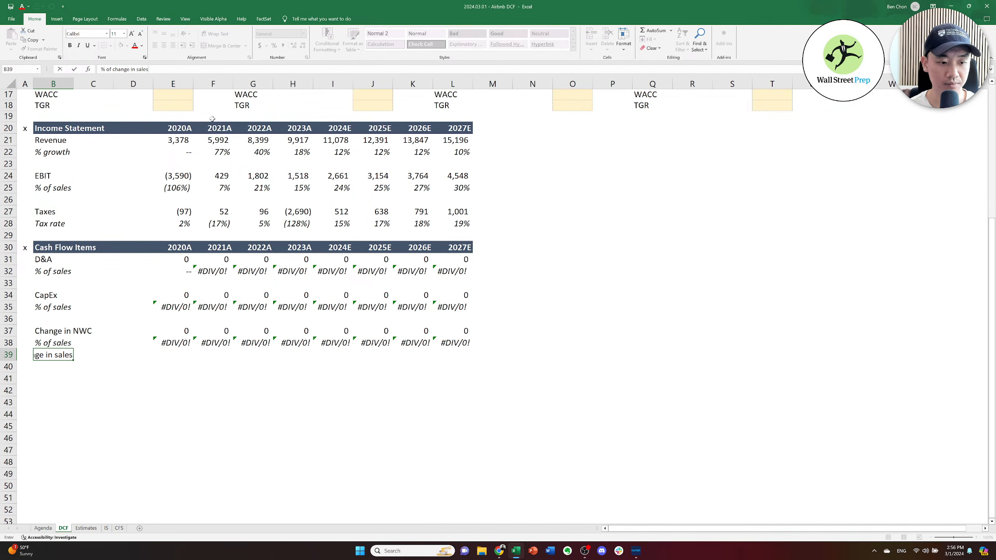
key(ctrl+Return)
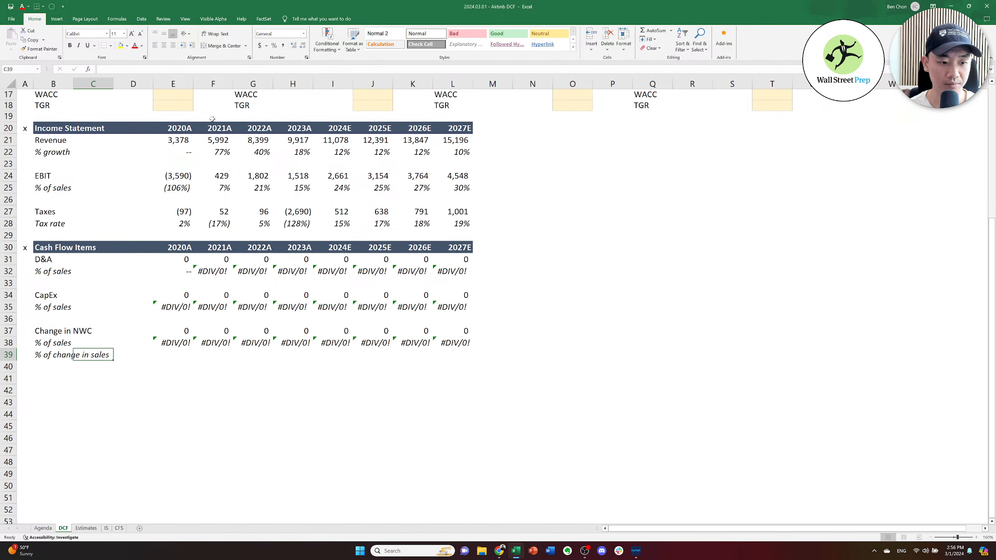
Clear the copied formulas from E31:L38 in the Cash Flow Items block.
key(Up)
key(Right)
key(Right)
key(Right)
key(shift+Right)
key(shift+Right)
key(shift+Right)
key(shift+Right)
key(shift+Right)
key(shift+Right)
key(shift+Right)
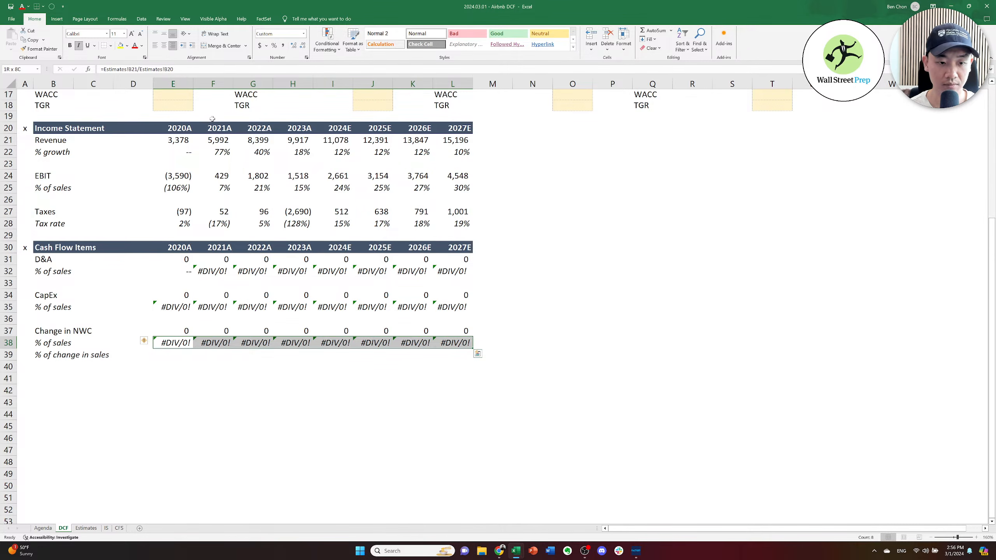
key(shift+Up)
key(shift+Up)
key(shift+Up)
key(shift+Up)
key(shift+Up)
key(shift+Up)
key(shift+Up)
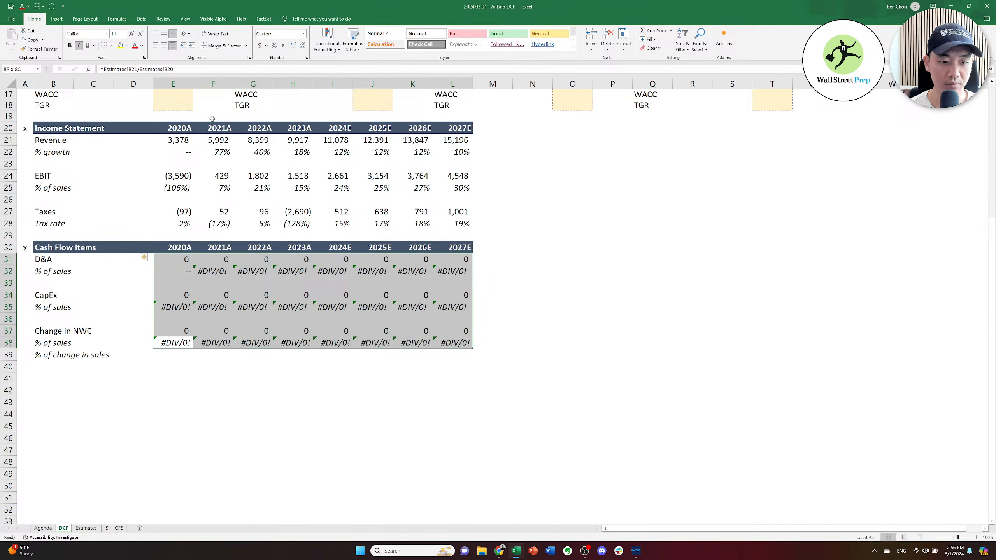
key(Delete)
Link the 2020A D&A cell E31 to the Dec '20 Depreciation, Depletion & Amortization figure with =CFS!E11.
key(Up)
key(Up)
key(Up)
key(Up)
key(Up)
key(Up)
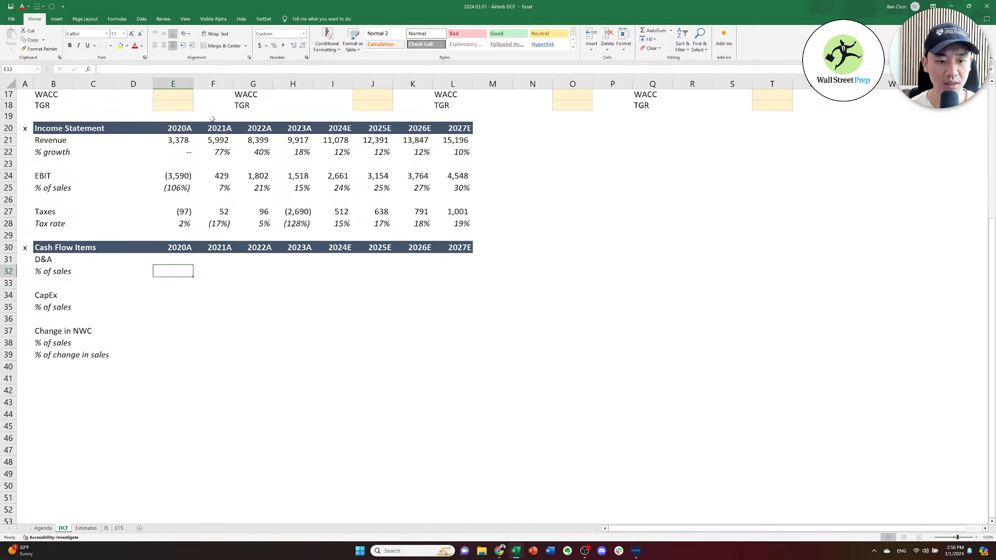
key(Up)
key(ctrl+Page_Down)
key(ctrl+Page_Down)
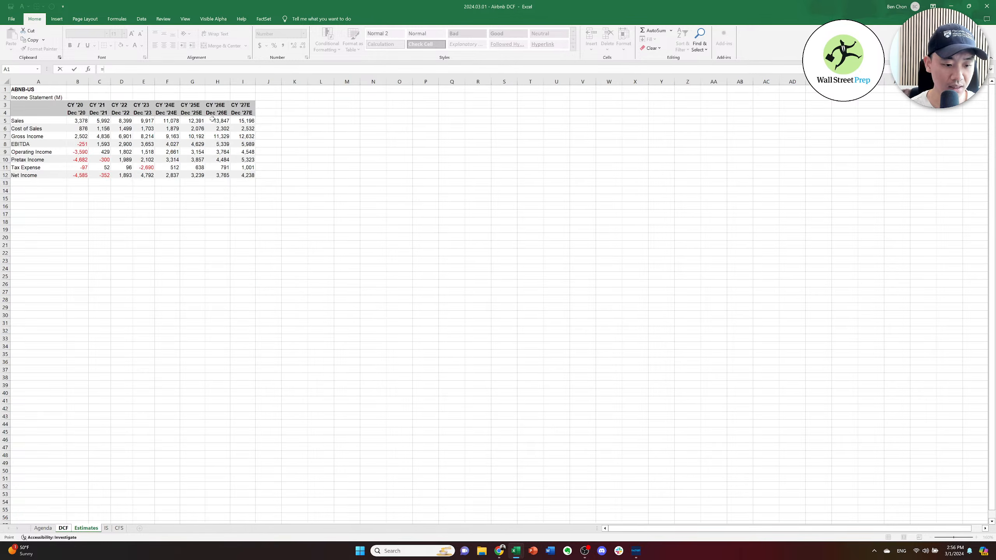
key(ctrl+Page_Down)
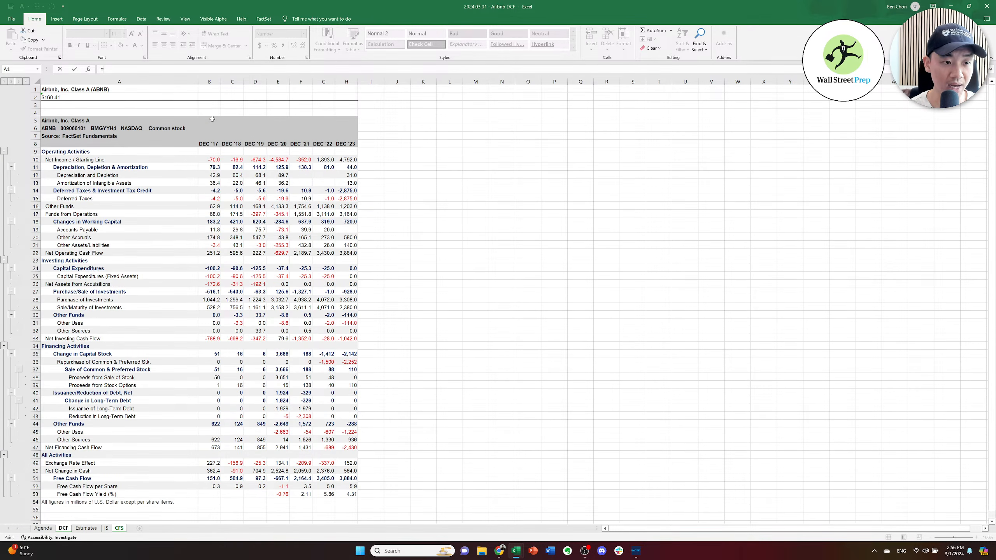
key(Down)
key(Down)
key(Left)
key(Down)
key(Down)
key(Down)
key(Down)
key(Down)
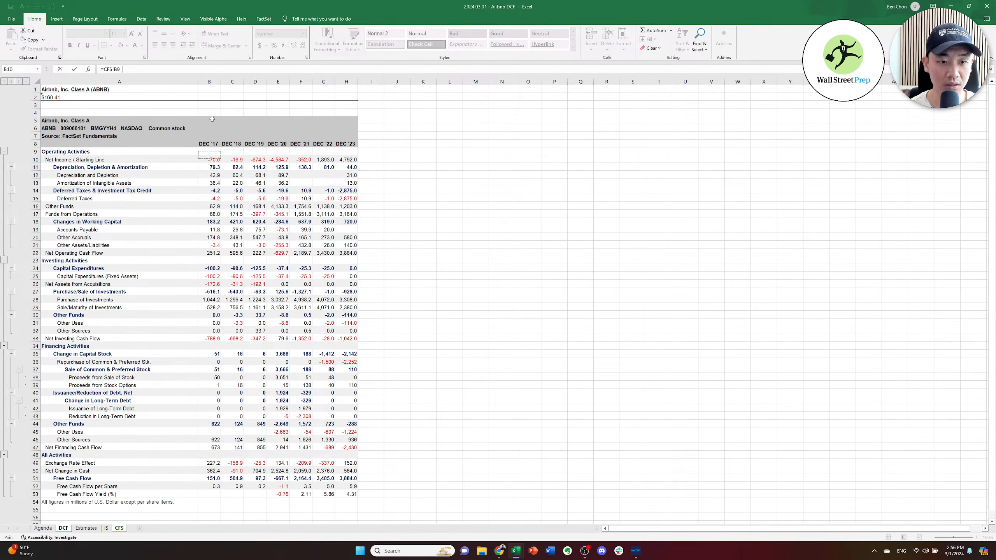
key(Right)
key(Right)
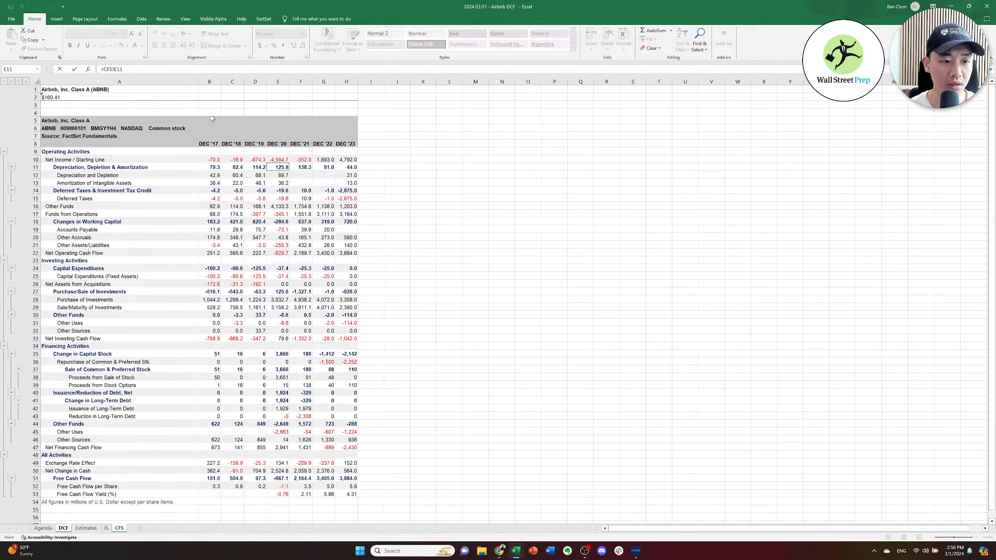
key(Return)
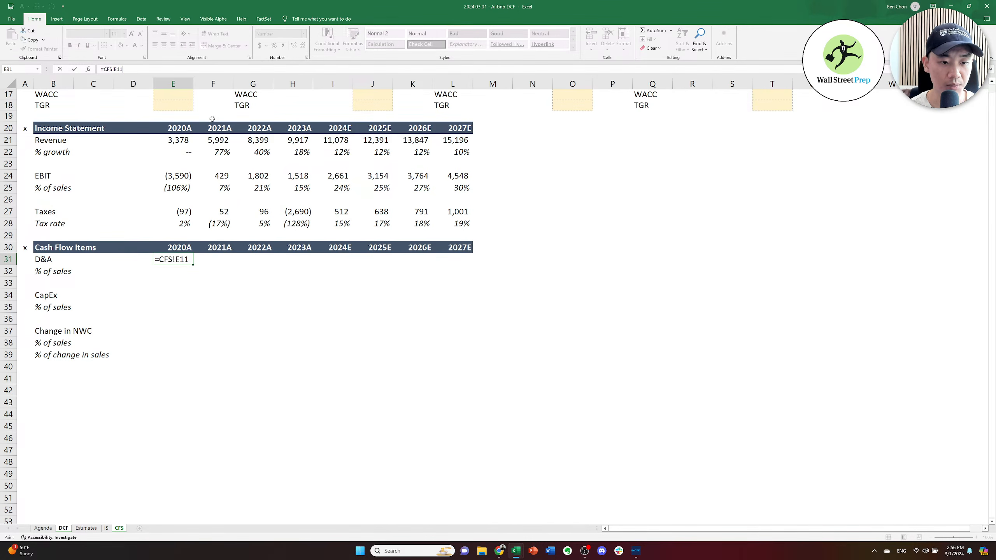
Set the font colour of the Revenue figures in E21:L21 to green.
key(Up)
key(Up)
key(Up)
key(Up)
key(Up)
key(Up)
key(Up)
key(Up)
key(Up)
key(Up)
key(Up)
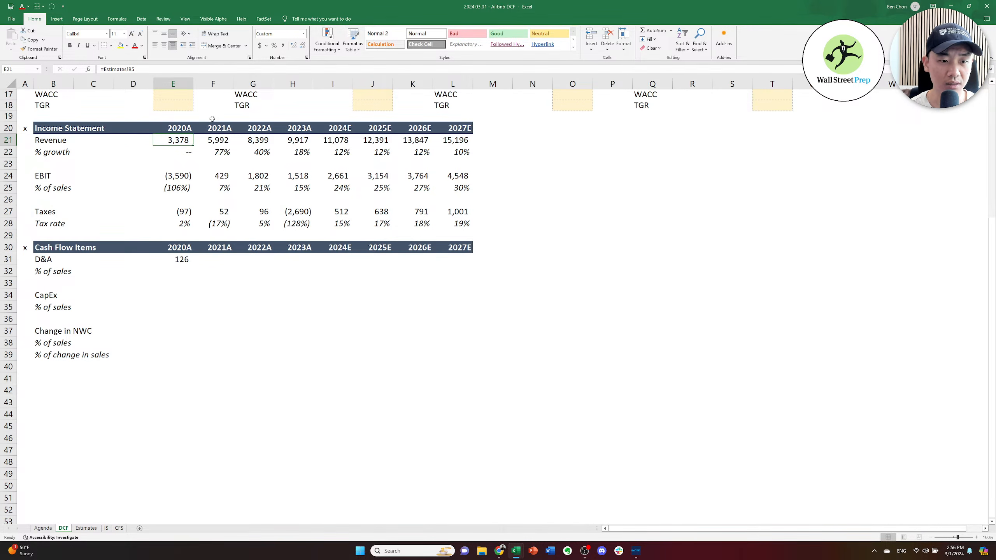
key(ctrl+shift+Right)
key(alt)
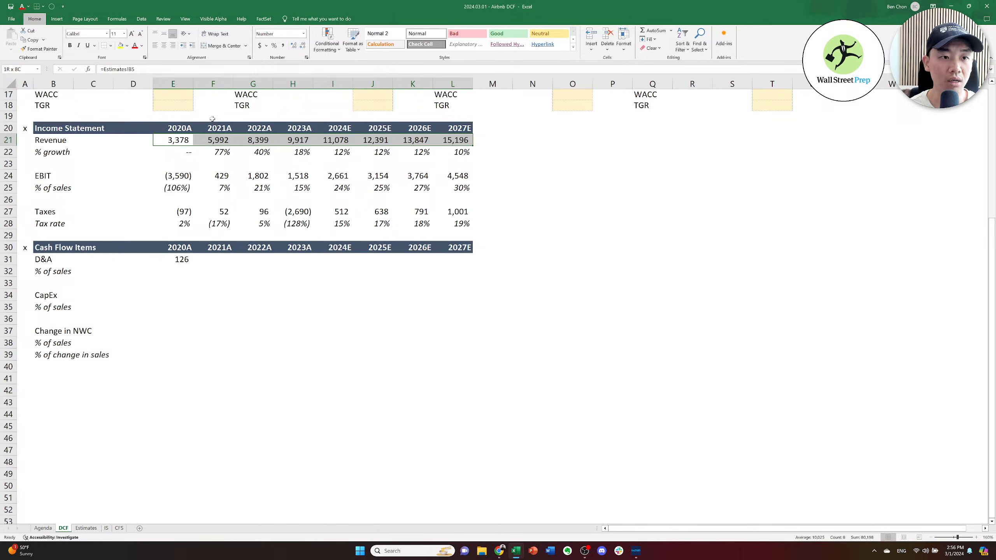
key(h)
key(f)
key(c)
key(Down)
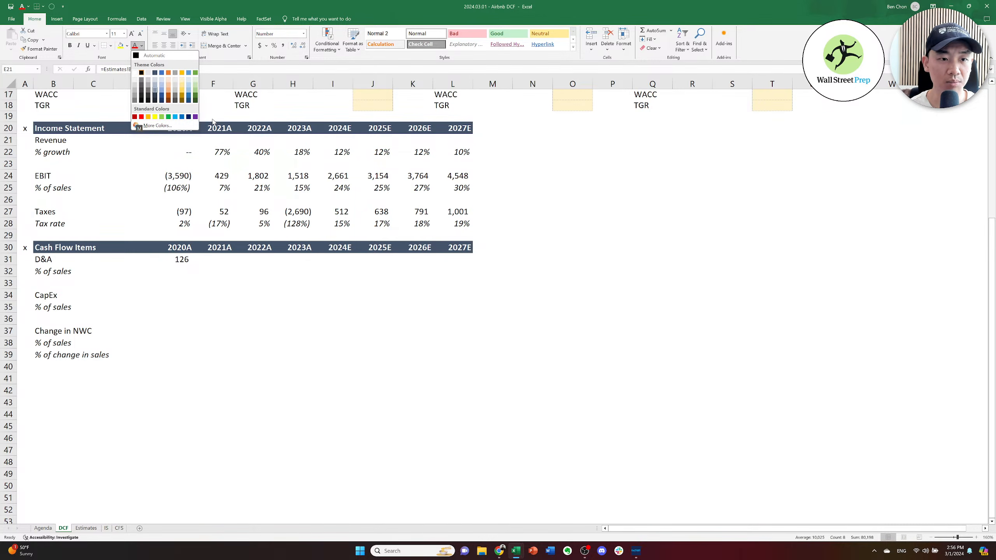
key(Right)
key(Right)
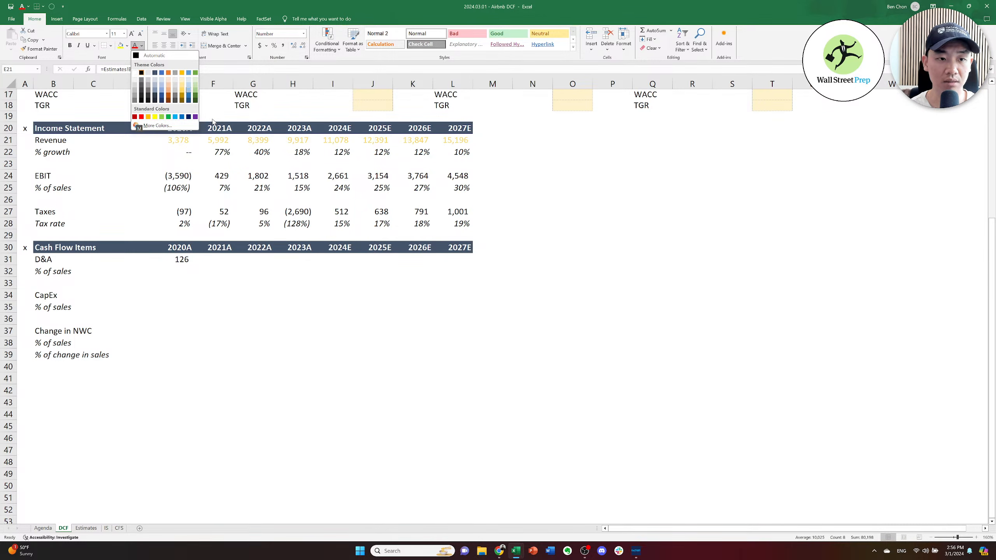
key(Return)
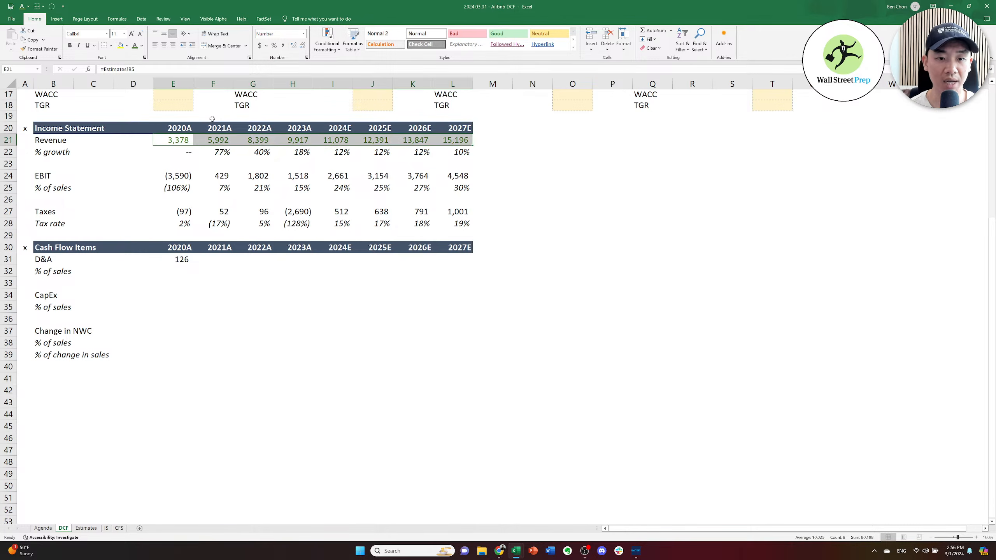
Copy only the formatting of the Revenue figures onto the EBIT figures in E24:L24.
key(ctrl+c)
key(Down)
key(Down)
key(Down)
key(ctrl+shift+Right)
key(ctrl+alt+v)
key(t)
key(Return)
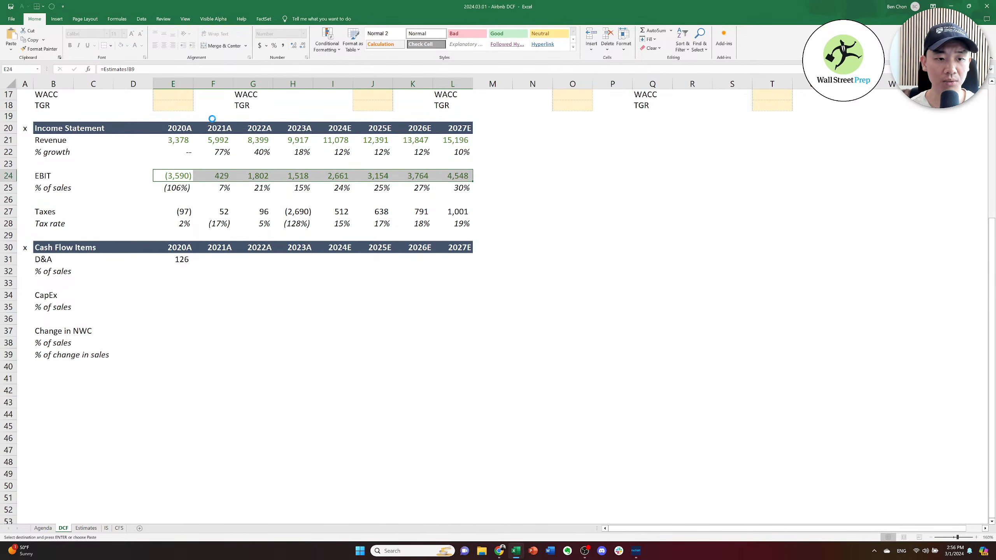
Apply the copied Revenue formatting to the Taxes figures in E27:L27.
key(Down)
key(Down)
key(Down)
key(ctrl+shift+Right)
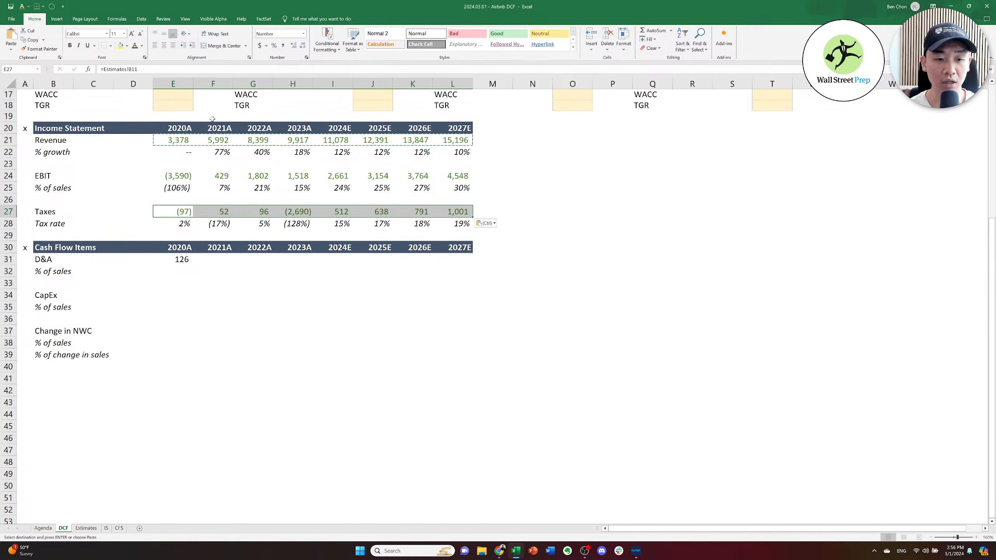
key(ctrl+alt+v)
key(t)
key(Return)
Review the formulas behind the EBIT, % of sales and Tax rate rows to see which ones link to other sheets.
key(Right)
key(Up)
key(Up)
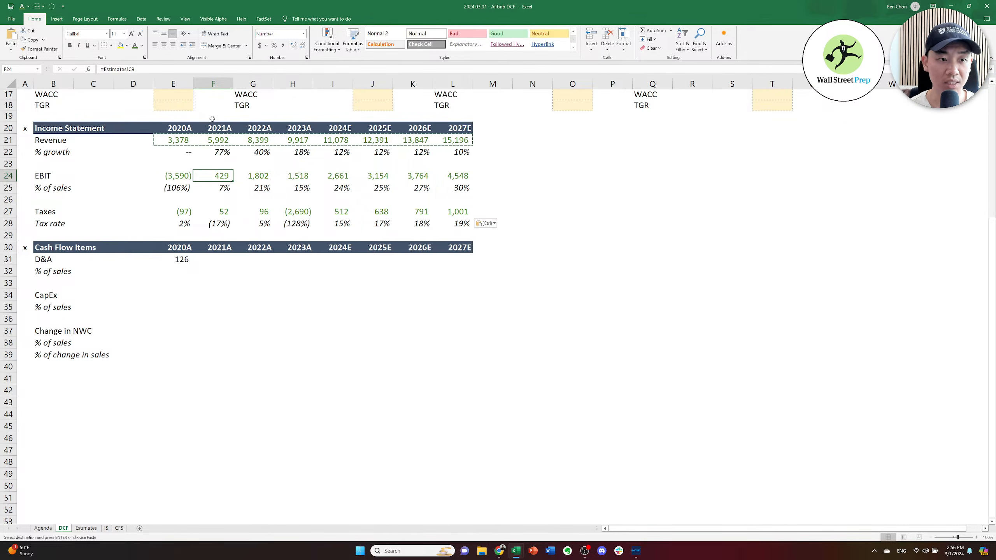
key(Right)
key(Right)
key(Left)
key(Left)
key(Left)
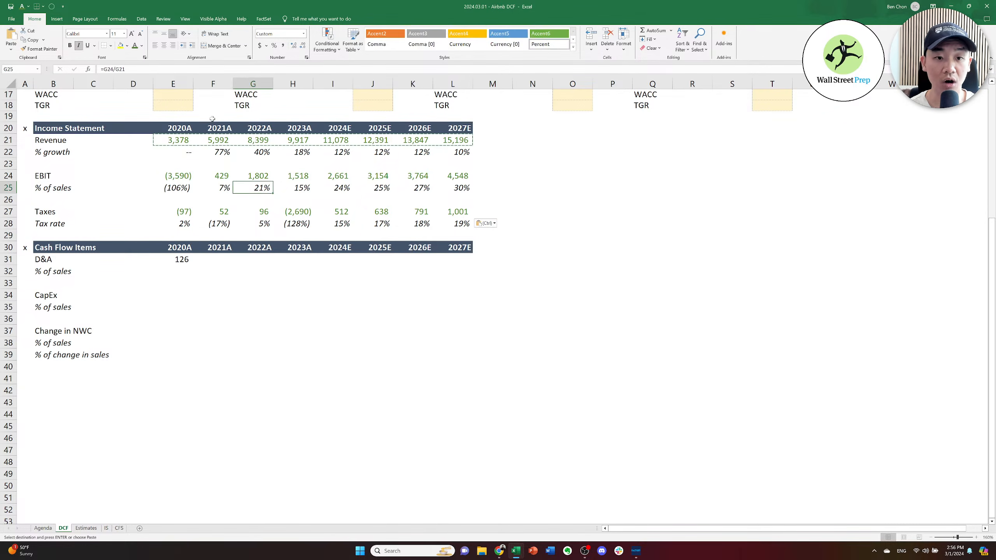
key(Down)
key(Down)
key(Down)
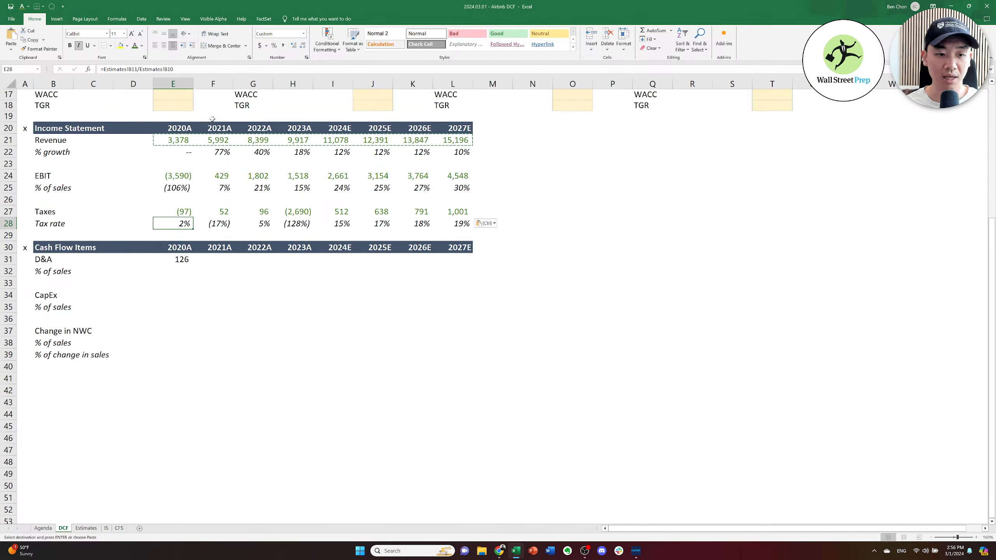
Set the font colour of the Tax rate percentages in E28:L28 to green.
key(Escape)
key(Up)
key(Down)
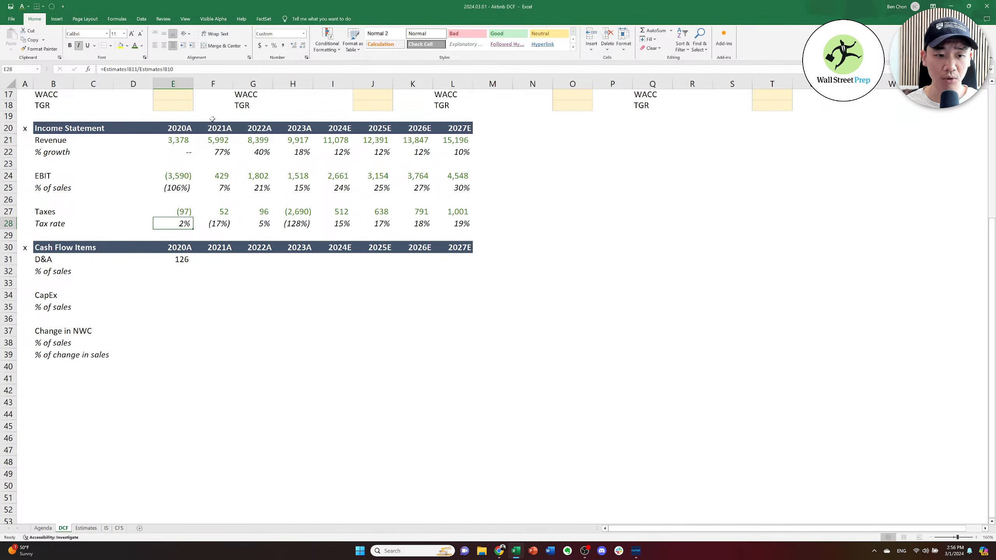
key(ctrl+shift+Right)
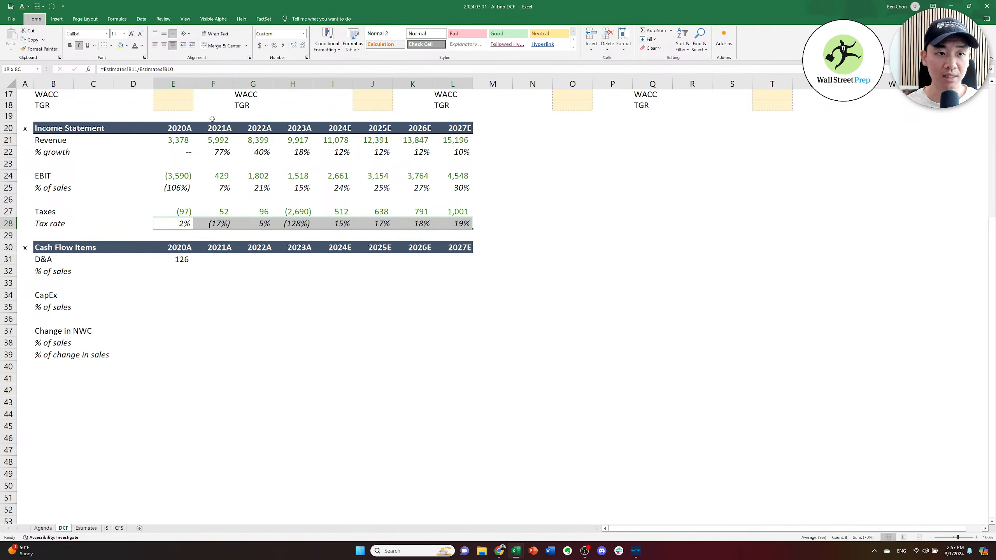
key(alt+h)
key(f)
key(c)
key(Down)
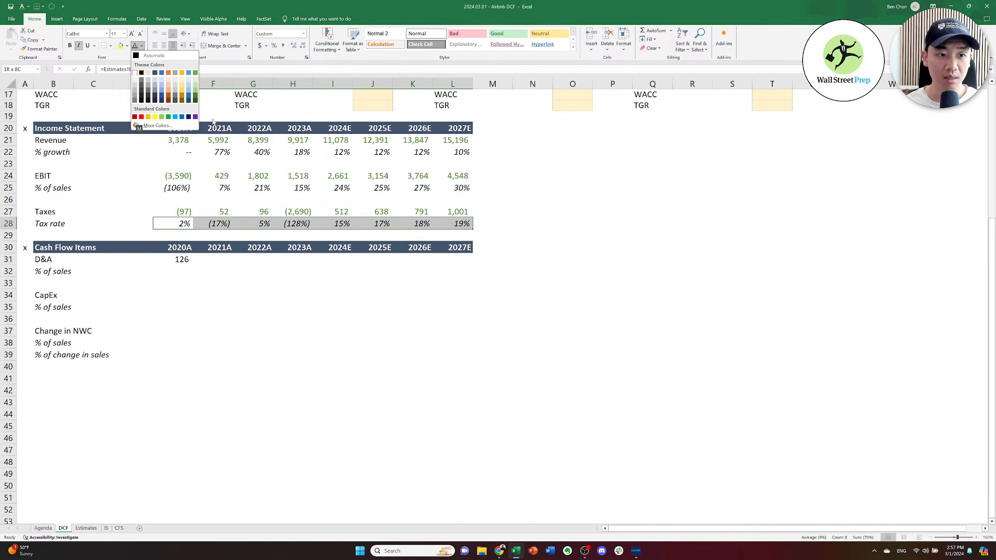
key(Right)
key(Right)
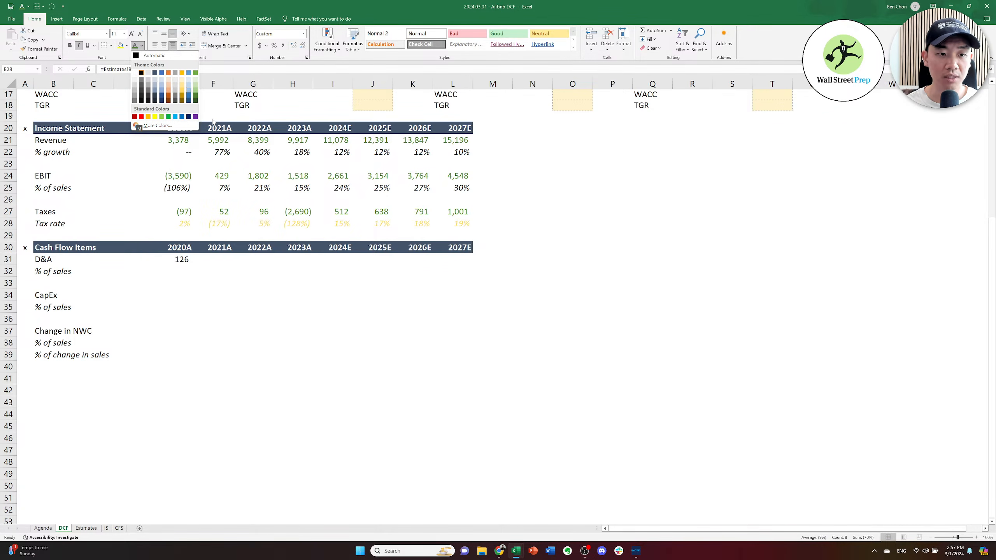
key(Right)
key(Return)
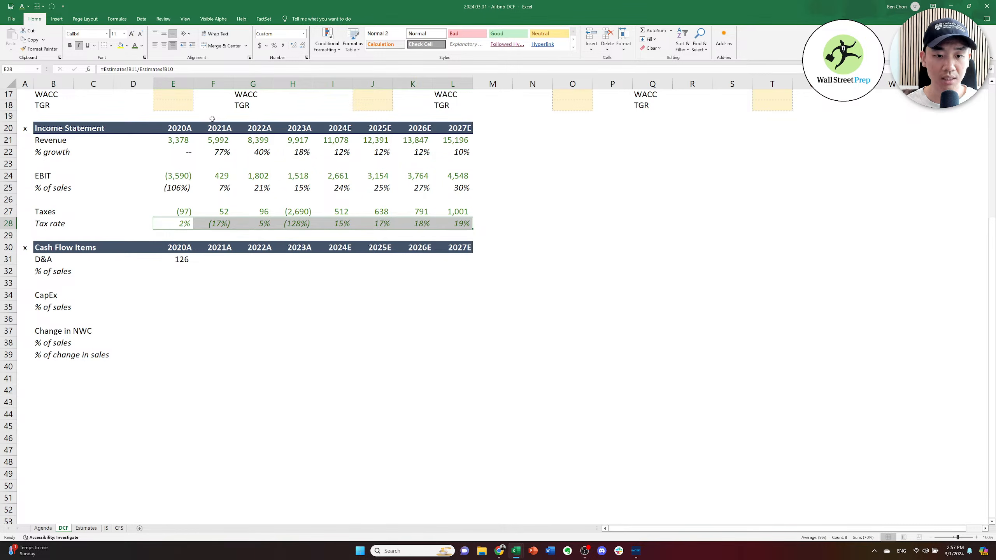
Copy only the formatting of the Taxes figures in E27:L27 onto the D&A row starting at E31.
key(Down)
key(Down)
key(Down)
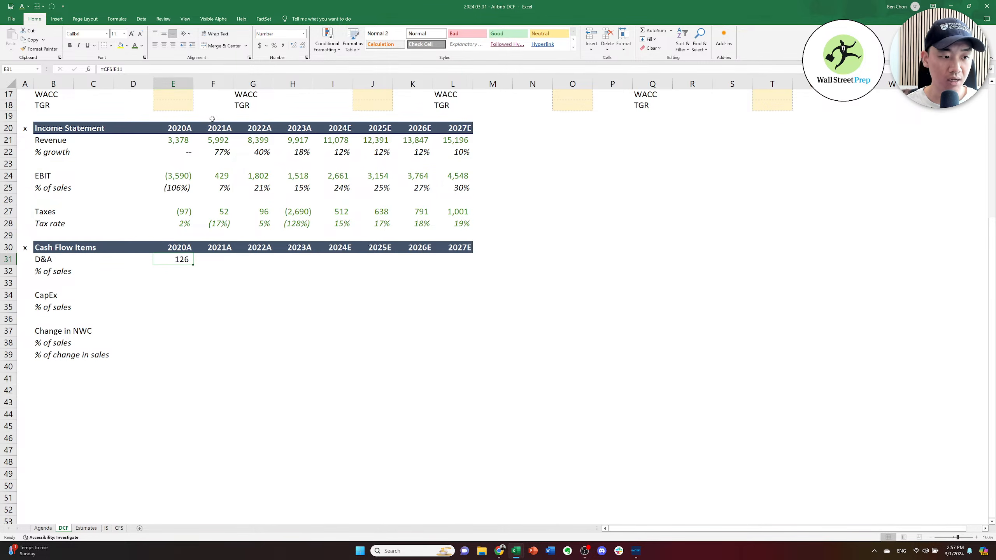
key(Up)
key(Up)
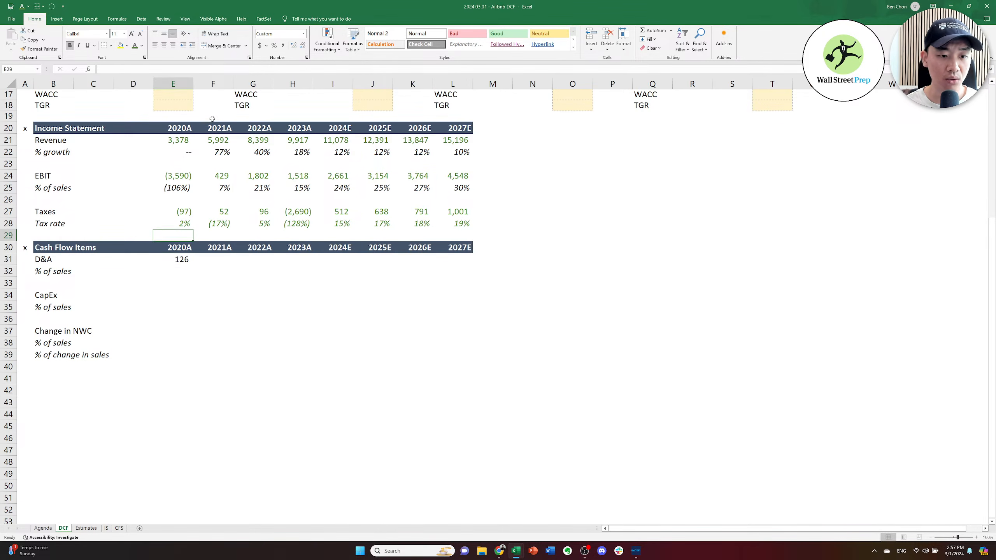
key(Down)
key(Down)
key(Up)
key(Up)
key(Up)
key(Up)
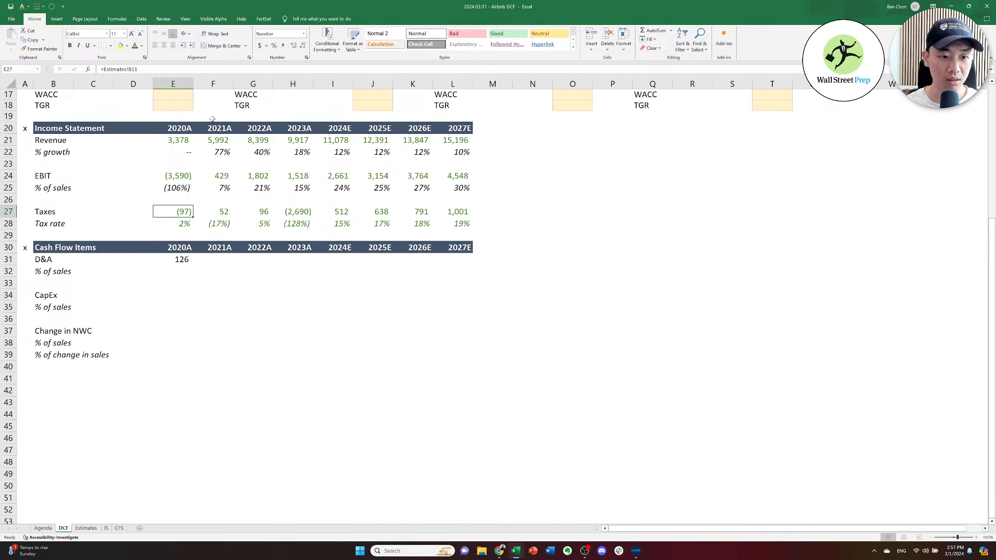
key(ctrl+shift+Right)
key(ctrl+c)
key(Down)
key(Down)
key(Down)
key(Down)
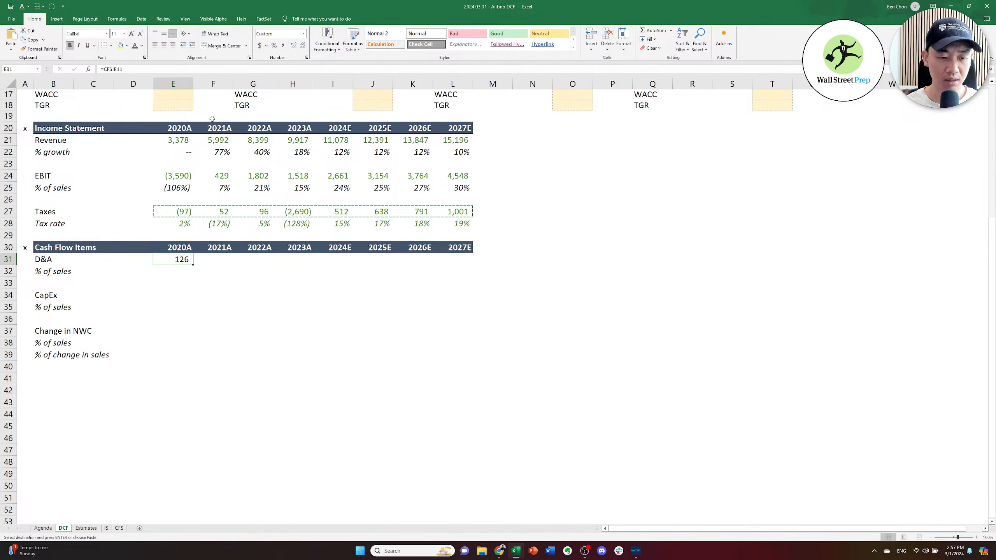
key(alt+e)
key(s)
key(t)
key(Return)
key(Escape)
key(Down)
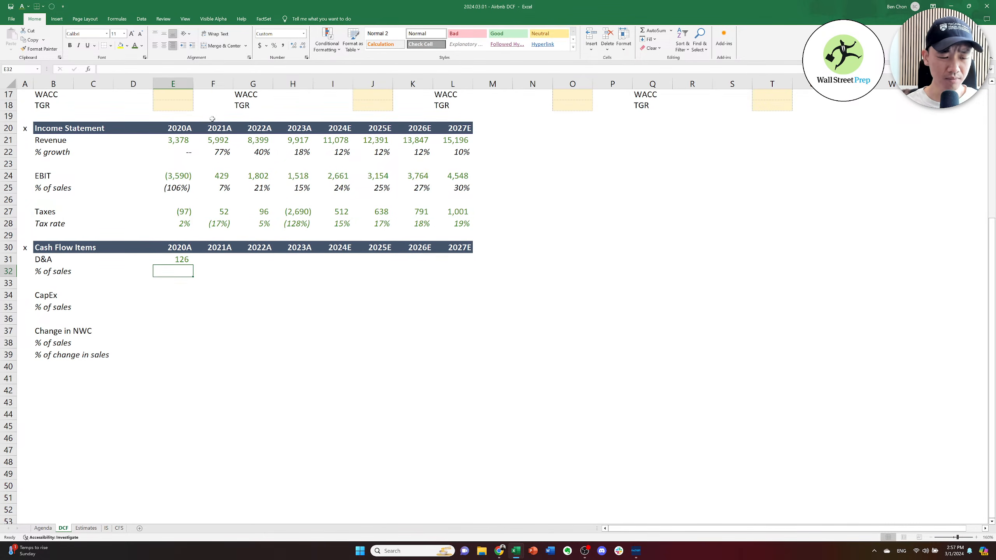
Copy the 2020A D&A link in E31 across to 2023A in H31.
key(Up)
key(ctrl+c)
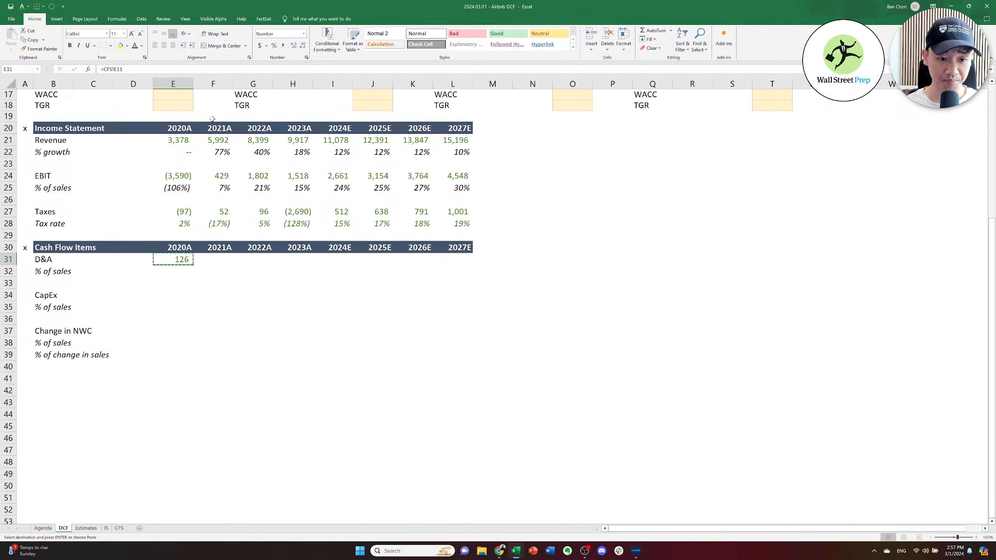
key(shift+Right)
key(shift+Right)
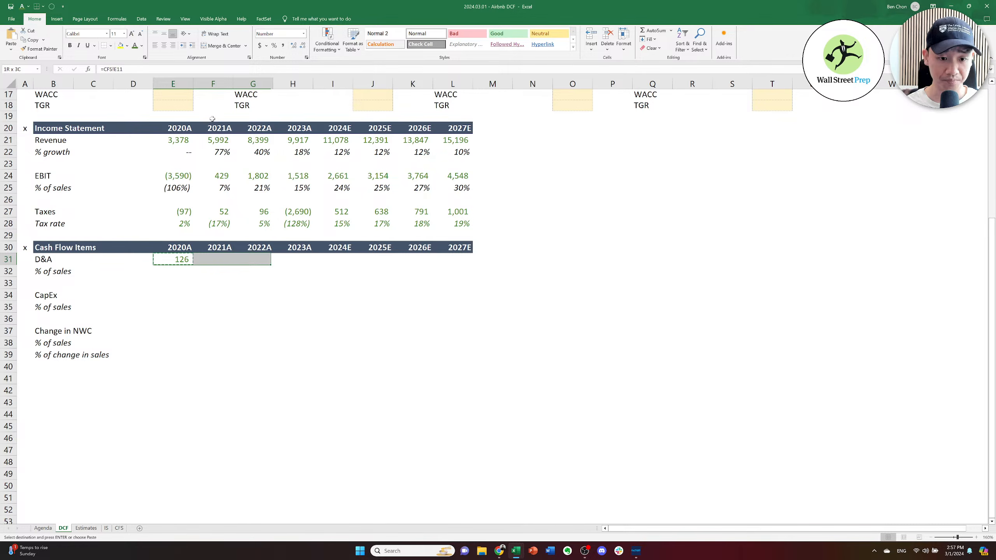
key(shift+Right)
key(Return)
Calculate 2020A D&A as a percentage of revenue in E32 with =E31/E$21, locking the revenue row.
key(Down)
text(=)
key(Up)
text(/)
key(Up)
key(Up)
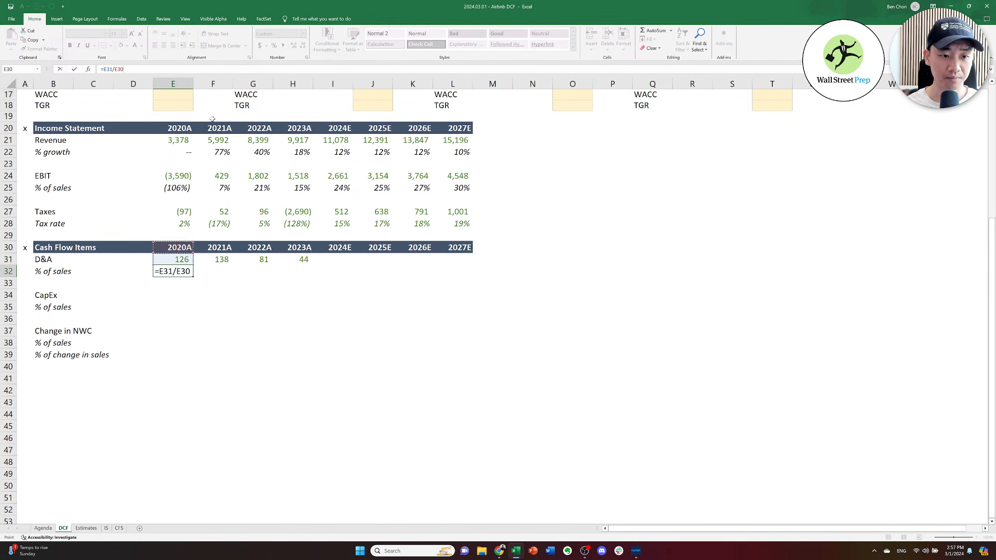
key(Up)
key(Up)
key(Up)
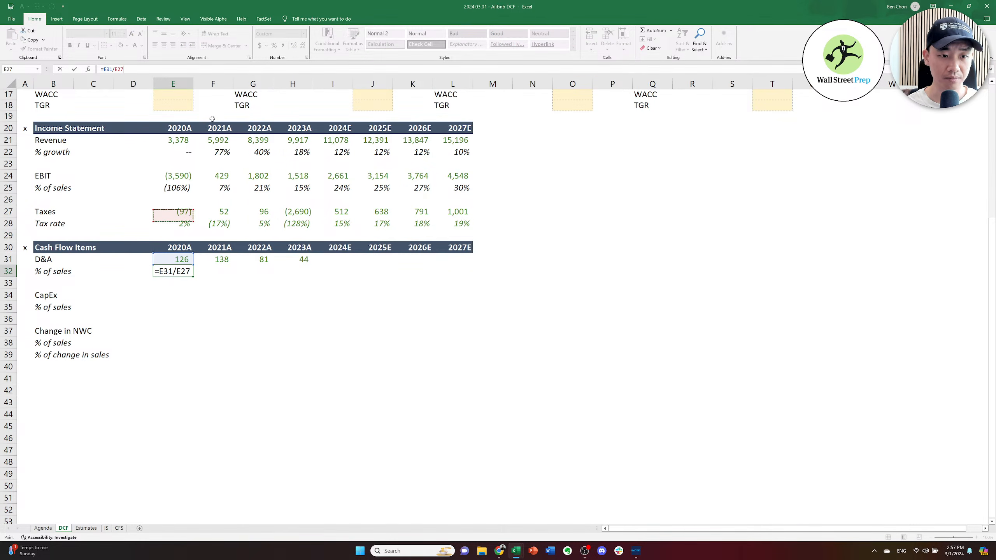
key(Up)
key(Up)
key(Up)
key(Up)
key(Up)
key(Up)
key(F4)
key(F4)
key(ctrl+Return)
Copy the D&A % of sales formula from E32 across to 2023A in H32.
key(ctrl+c)
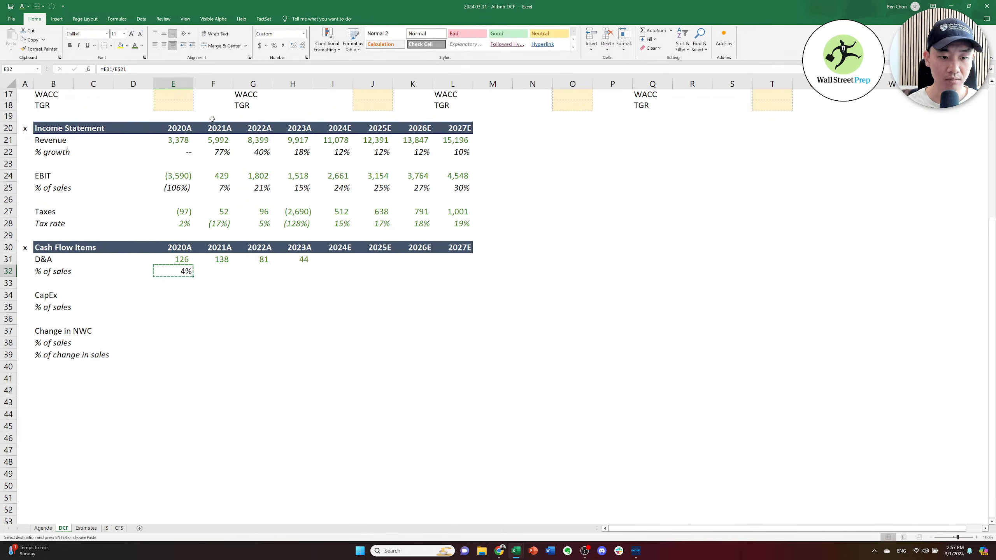
key(shift+Right)
key(shift+Right)
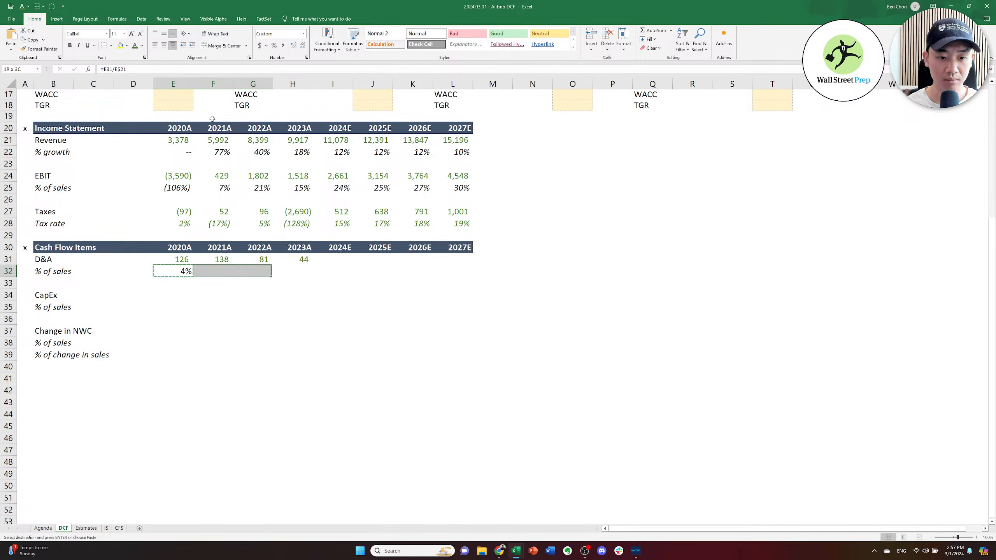
key(shift+Right)
key(ctrl+v)
Copy only the formatting of the D&A block E31:H32 onto the CapEx block starting at E34.
key(Up)
key(shift+Right)
key(shift+Right)
key(shift+Right)
key(shift+Down)
key(ctrl+c)
key(Down)
key(Down)
key(Down)
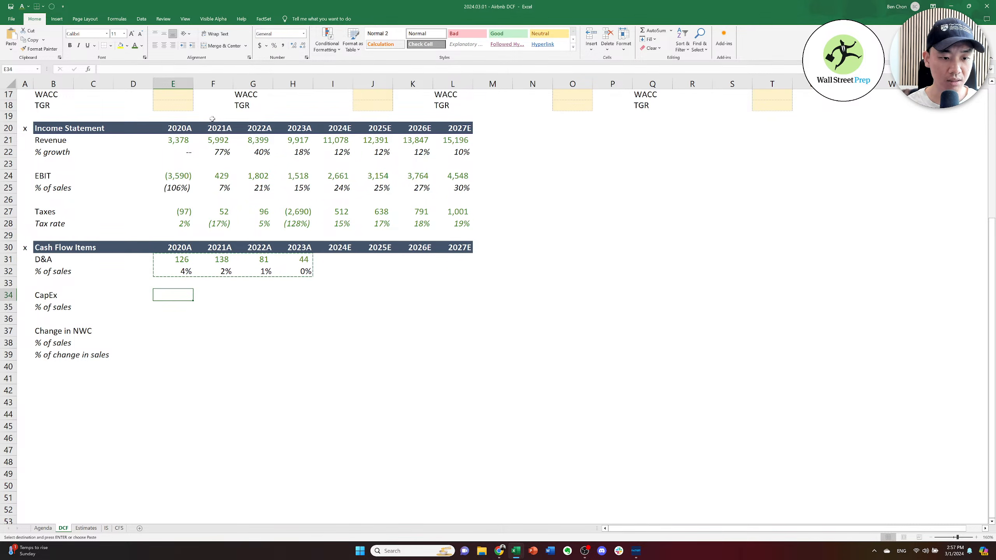
key(alt+e)
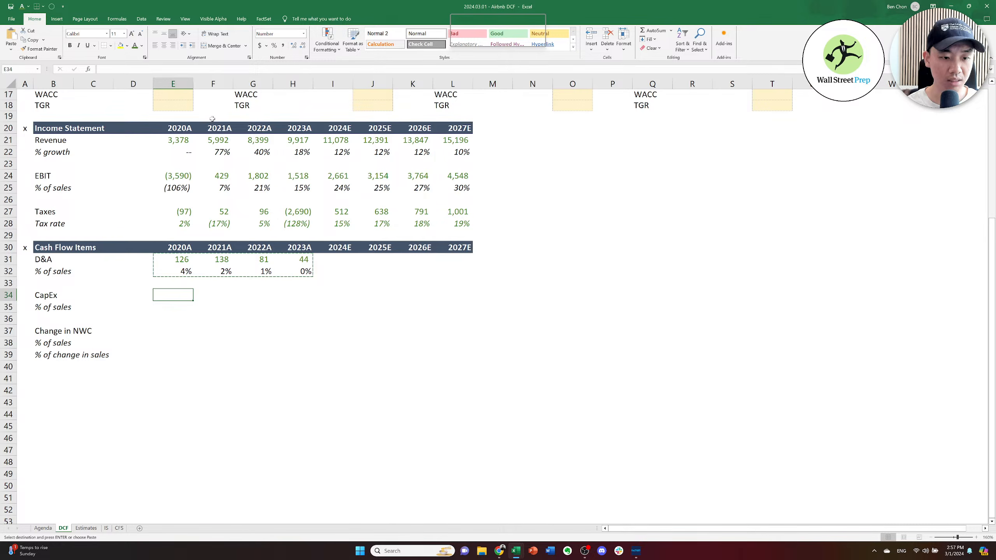
key(s)
key(t)
key(Return)
Apply the copied D&A formatting to the Change in NWC and its % of sales rows starting at E37.
key(Down)
key(Down)
key(Down)
key(alt+e)
key(s)
key(t)
key(Return)
key(Escape)
key(Down)
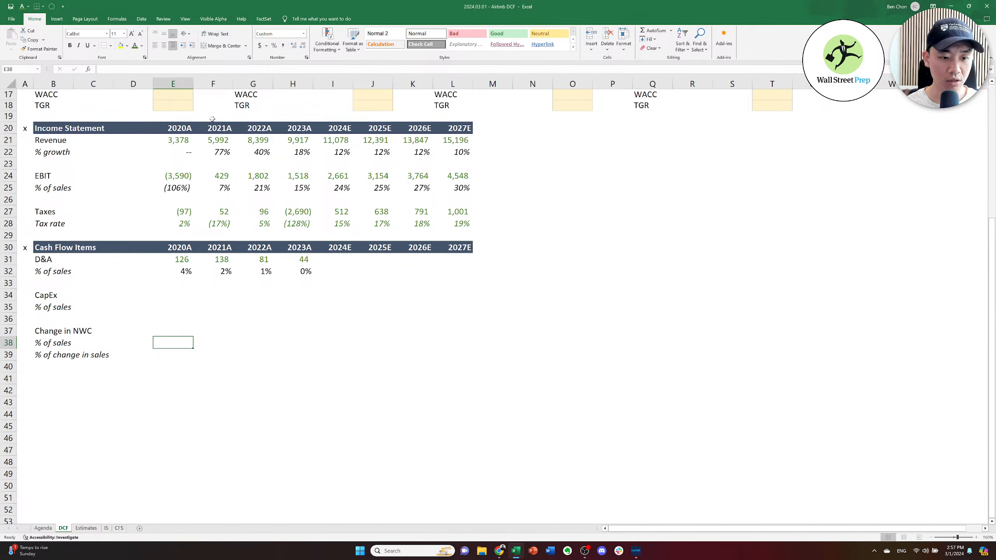
Copy only the formatting of E38:H38 onto the % of change in sales row in E39:H39.
key(shift+Right)
key(shift+Right)
key(shift+Right)
key(ctrl+c)
key(shift+Down)
key(alt)
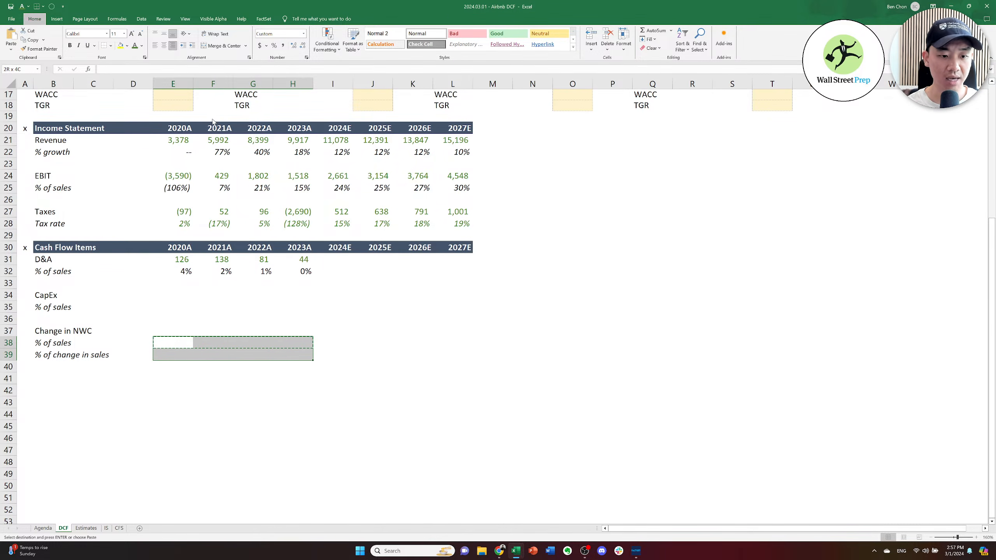
key(e)
key(s)
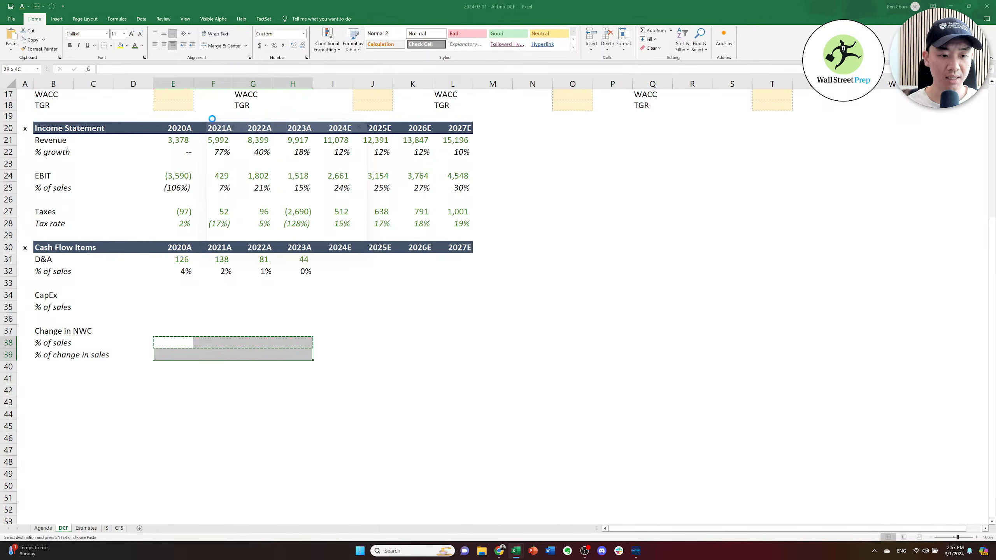
key(Escape)
Link 2020A CapEx in E34 to the DEC '20 Capital Expenditures on the CFS sheet with the sign reversed, =-CFS!E24.
key(Up)
key(Up)
key(Up)
key(Up)
text(=)
key(ctrl+Page_Down)
key(ctrl+Page_Down)
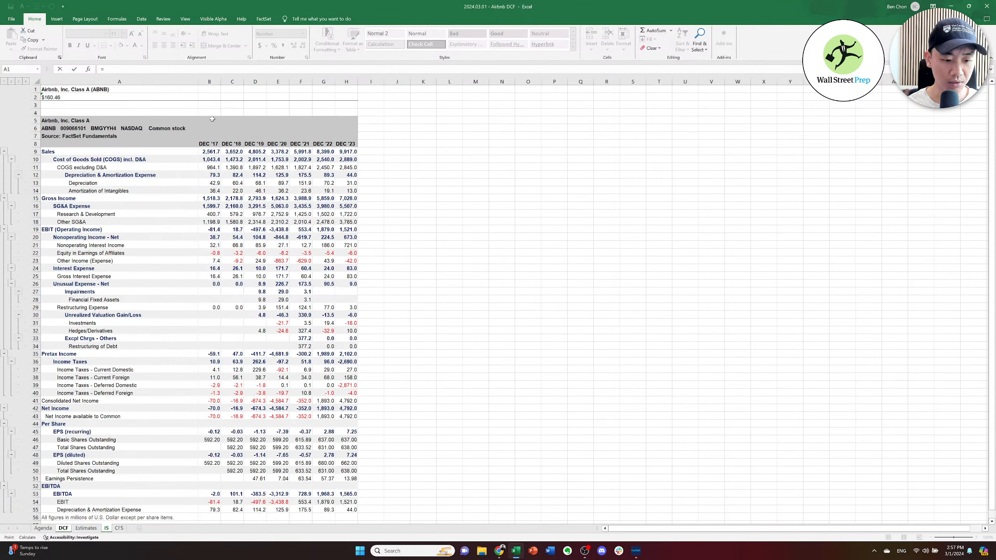
key(ctrl+Page_Down)
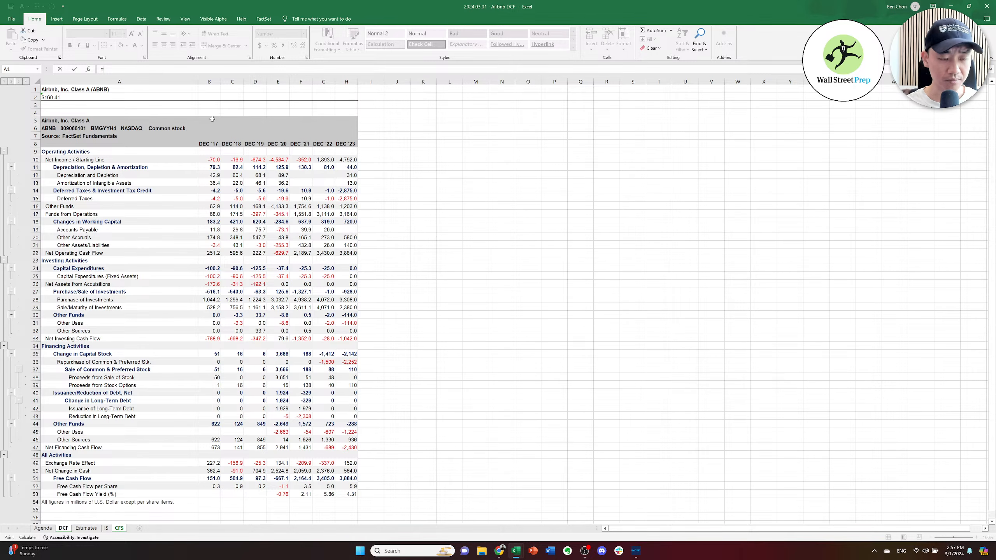
key(Right)
key(Down)
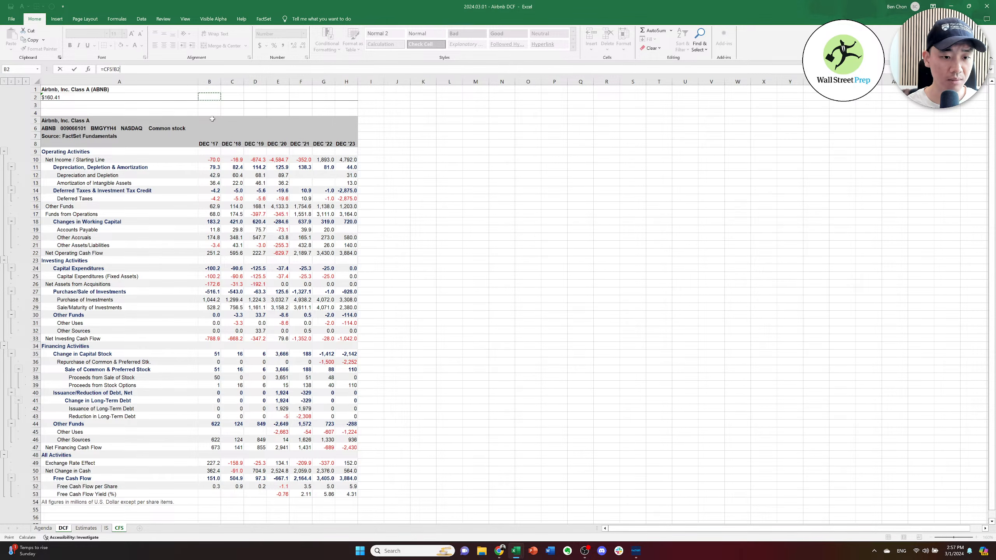
key(Left)
key(Down)
key(Down)
key(Down)
key(Down)
key(Down)
key(Down)
key(Down)
key(Down)
key(Down)
key(Down)
key(Down)
key(Down)
key(Down)
key(Down)
key(Down)
key(Down)
key(Down)
key(Down)
key(Down)
key(Down)
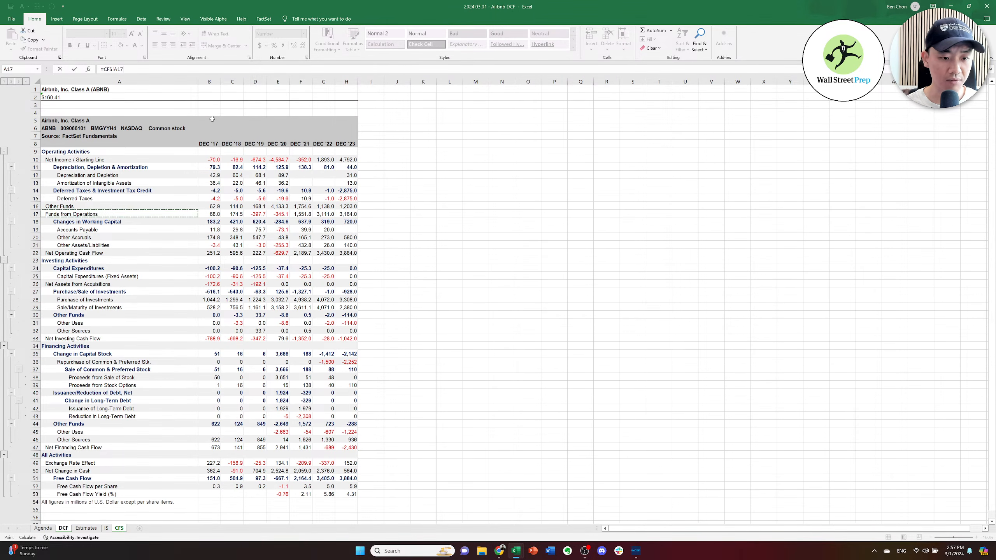
key(Right)
key(Right)
key(Right)
key(Right)
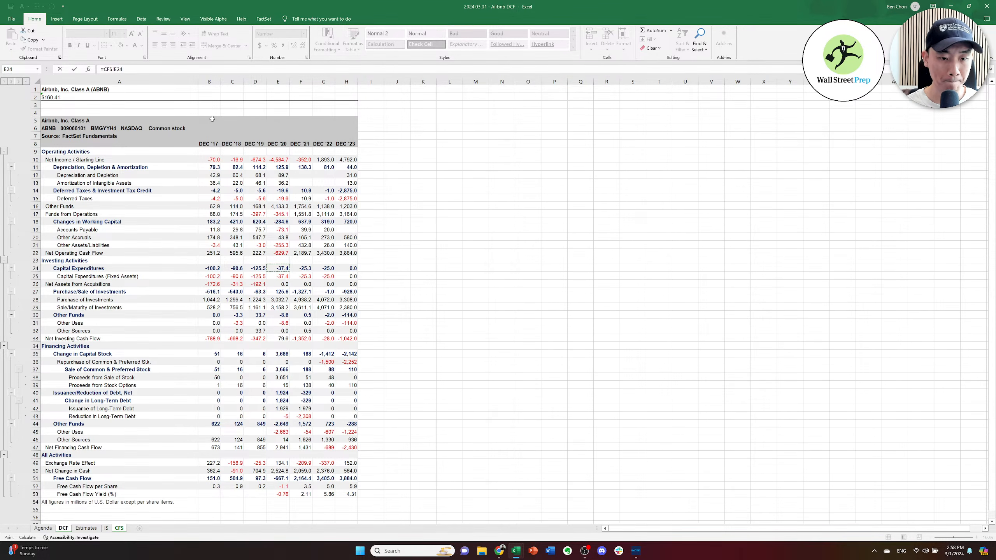
key(F2)
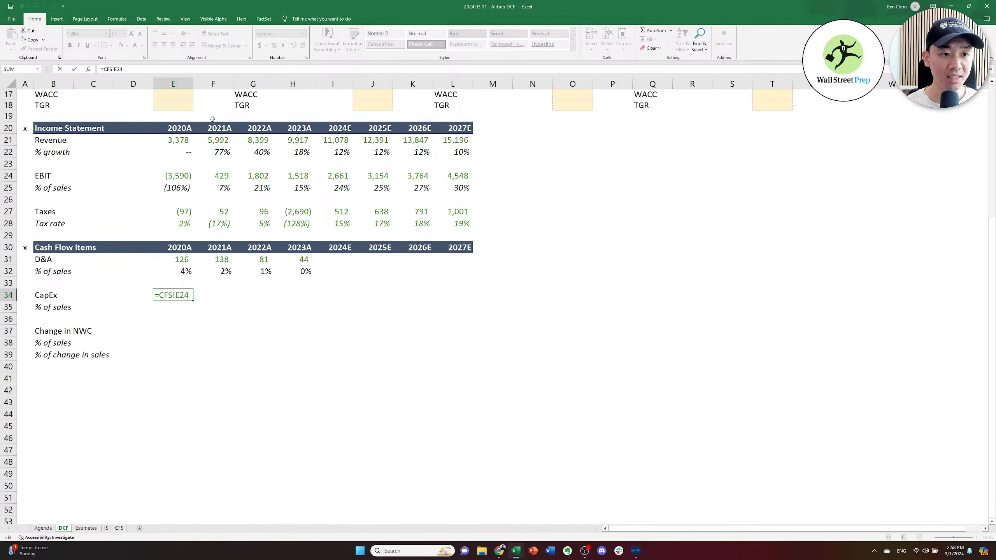
key(Tab)
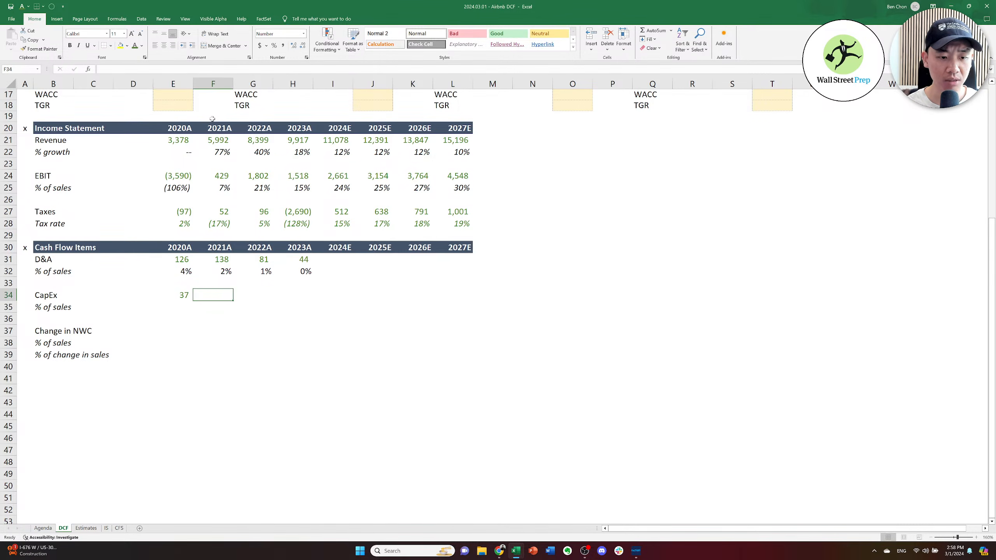
Copy the 2020A CapEx link in E34 across to 2023A in H34.
key(Left)
key(ctrl+c)
key(shift+Right)
key(shift+Right)
key(shift+Right)
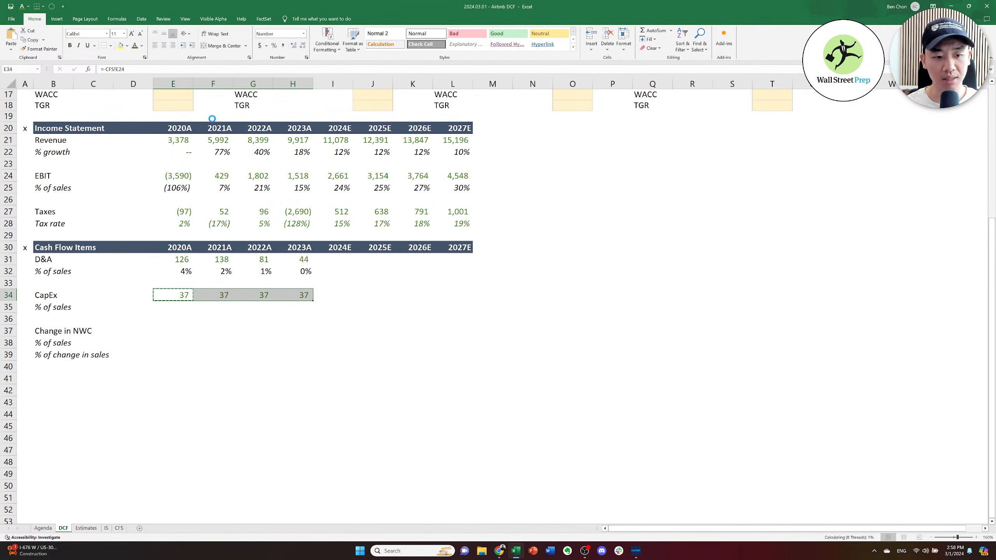
key(ctrl+v)
key(Escape)
key(Down)
key(Up)
key(Up)
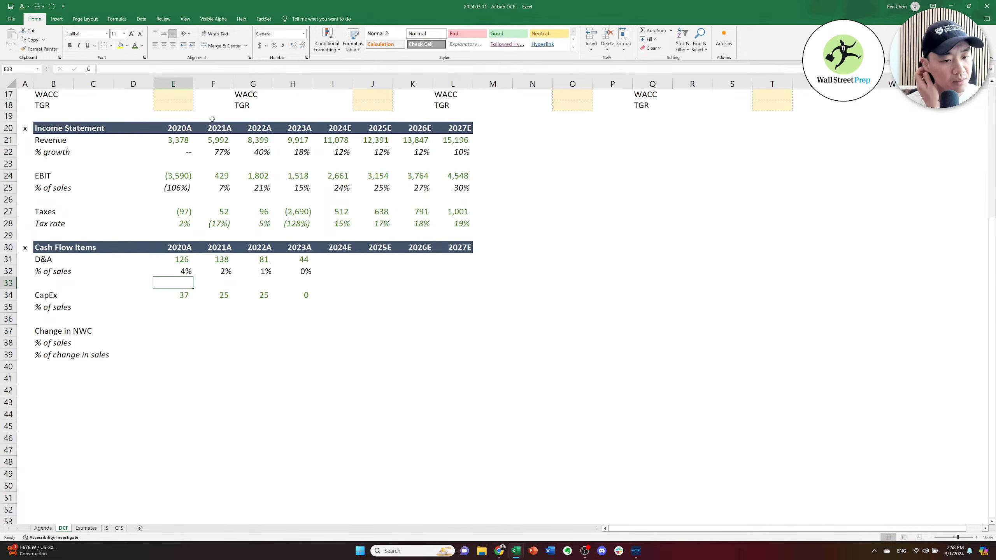
key(Down)
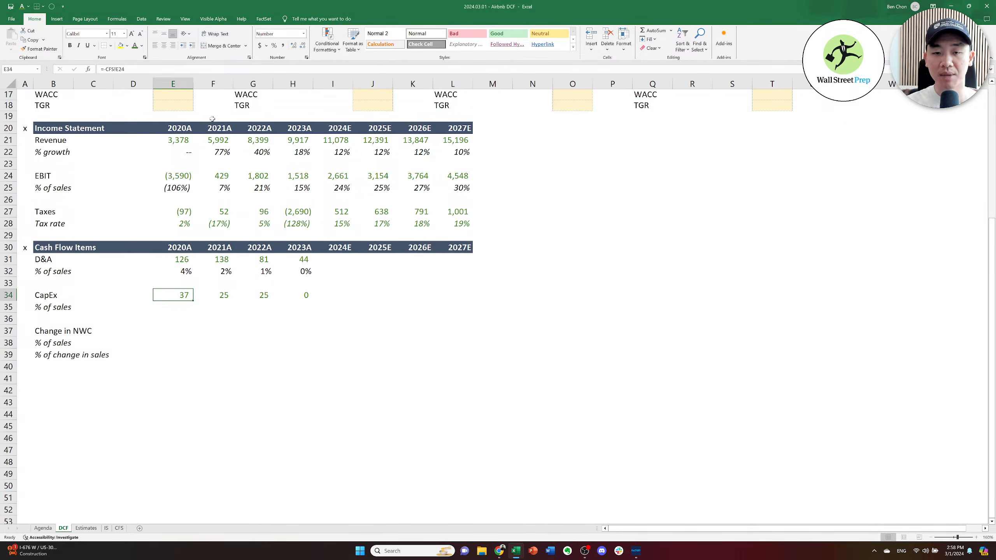
key(Up)
key(Up)
key(Up)
key(Up)
key(Up)
key(Up)
key(Up)
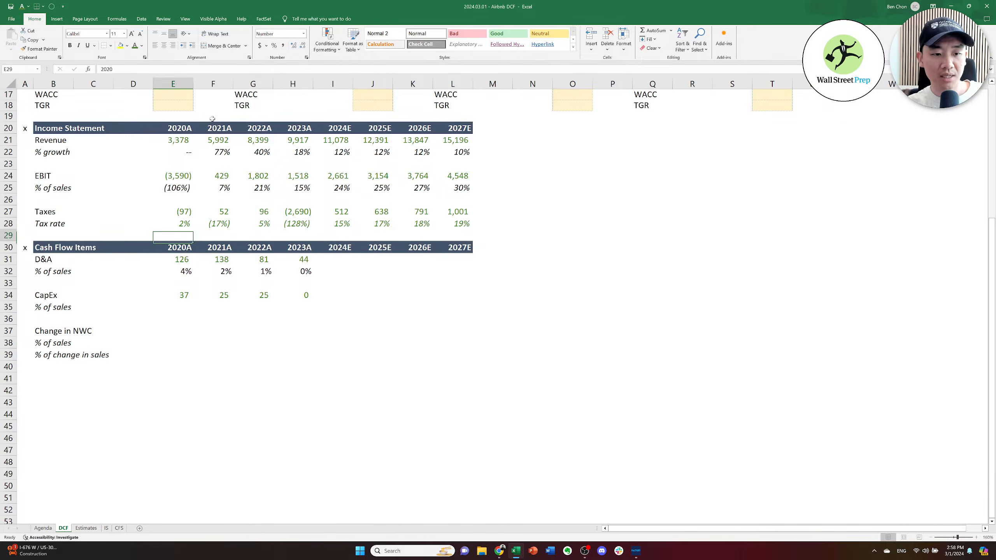
key(Up)
key(Up)
key(Up)
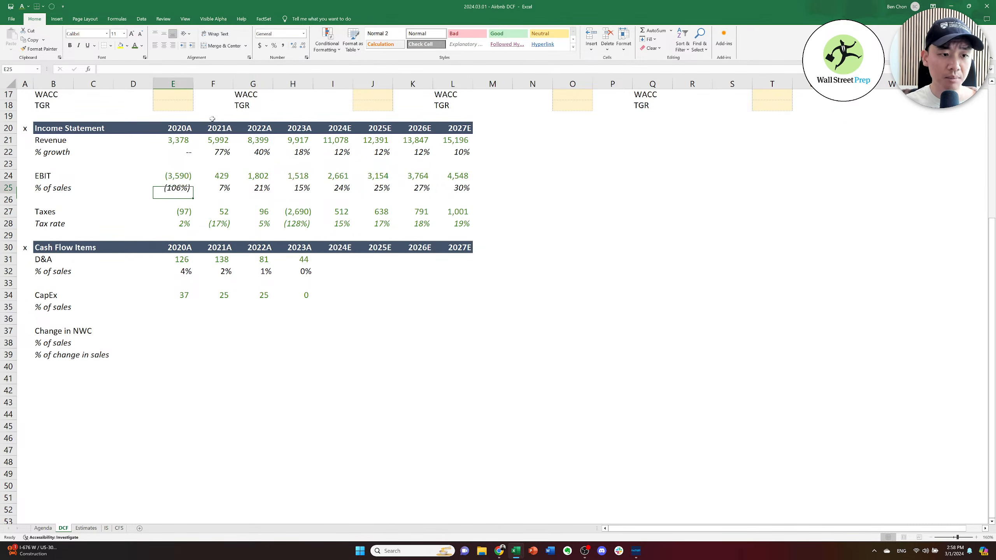
key(Down)
key(Down)
key(Down)
key(Down)
key(Down)
key(Down)
key(Down)
key(Down)
key(Down)
key(Down)
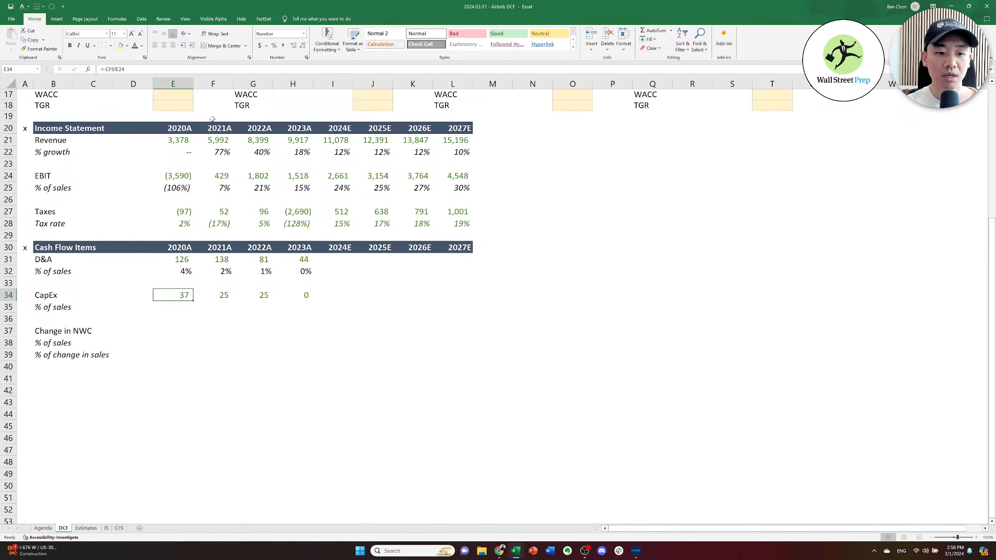
Trace the precedents of the 2020A CapEx formula in E34 to its source cell on the CFS sheet.
key(ctrl+[)
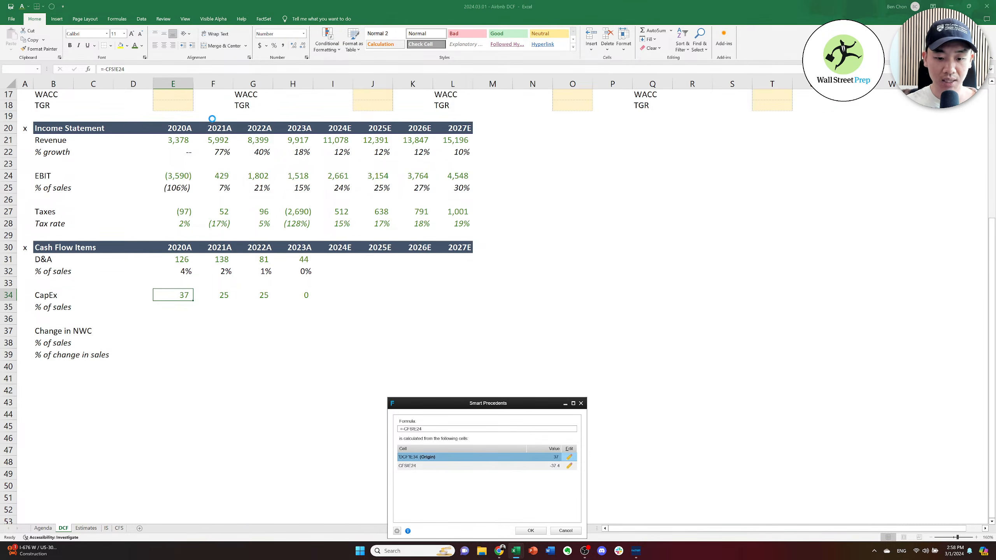
key(Down)
key(Up)
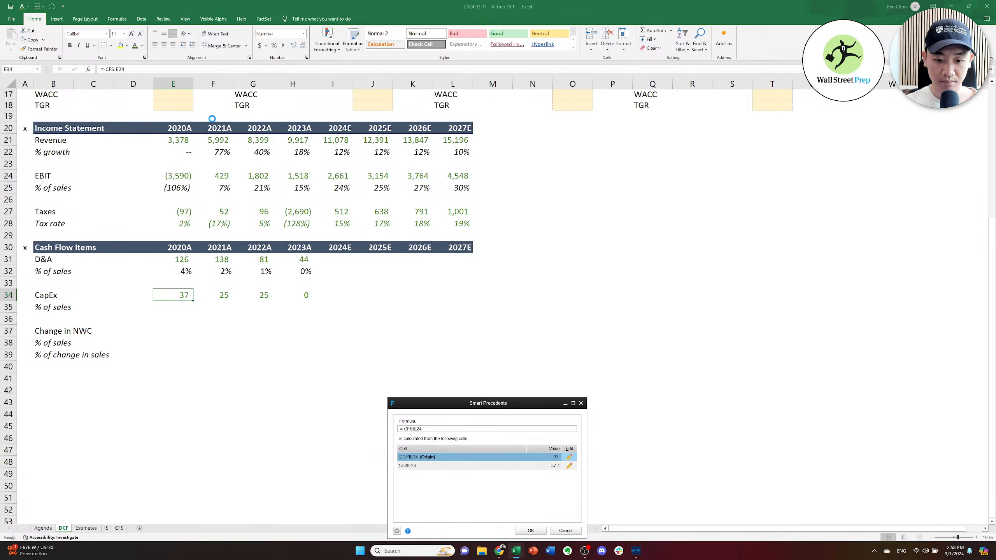
key(Down)
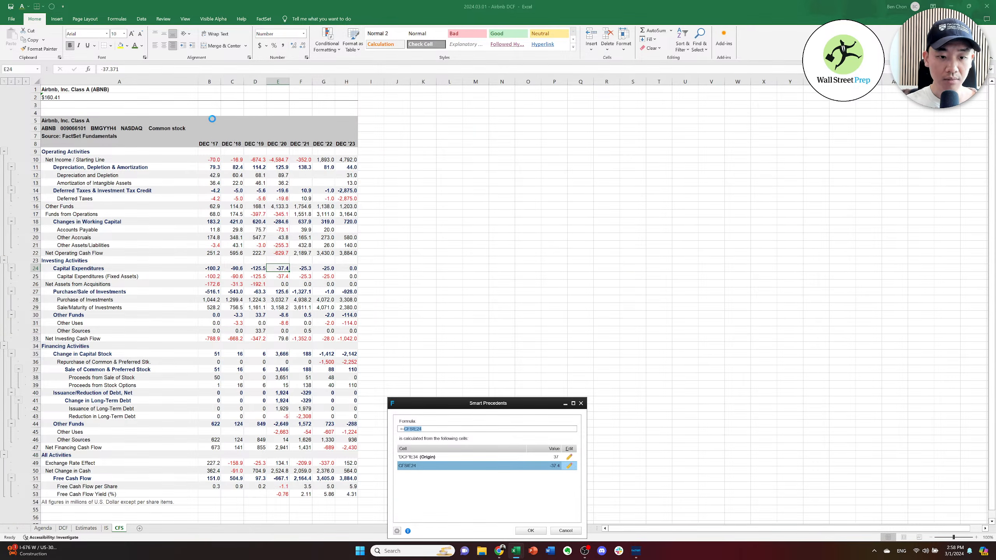
key(Escape)
Copy the D&A % of sales formulas in E32:H32 onto the CapEx % of sales row in E35:H35.
key(Down)
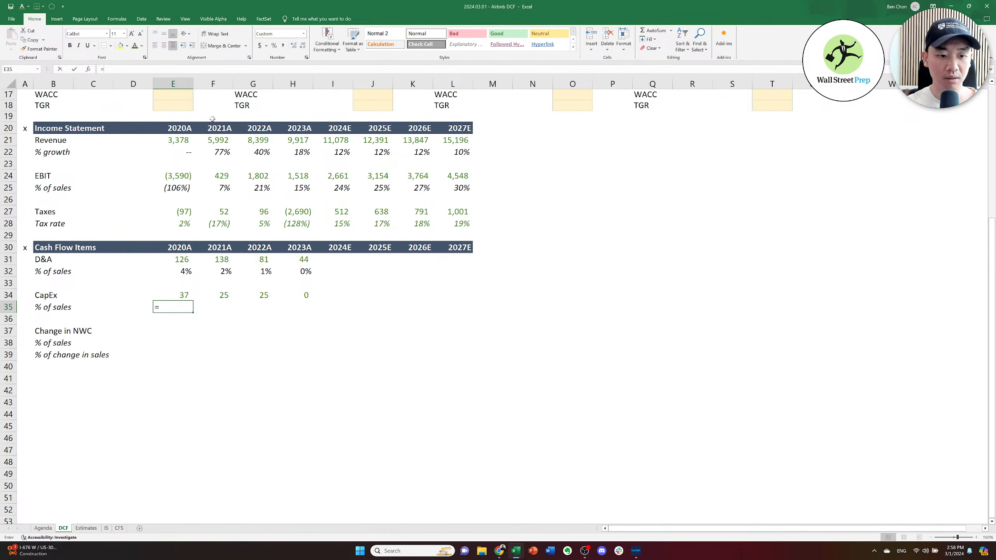
key(Up)
key(Up)
key(Up)
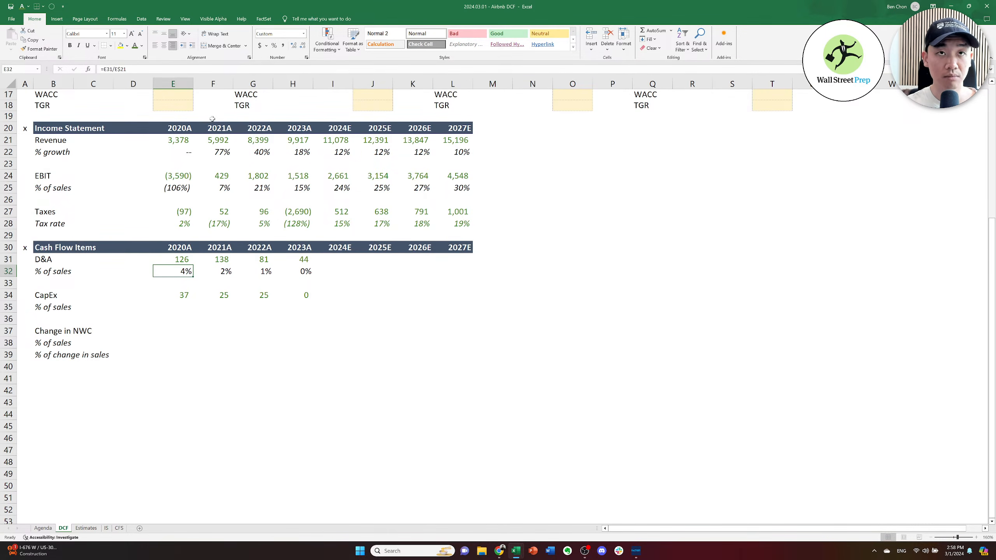
key(shift+Right)
key(shift+Right)
key(shift+Right)
key(ctrl+c)
key(Down)
key(Down)
key(Down)
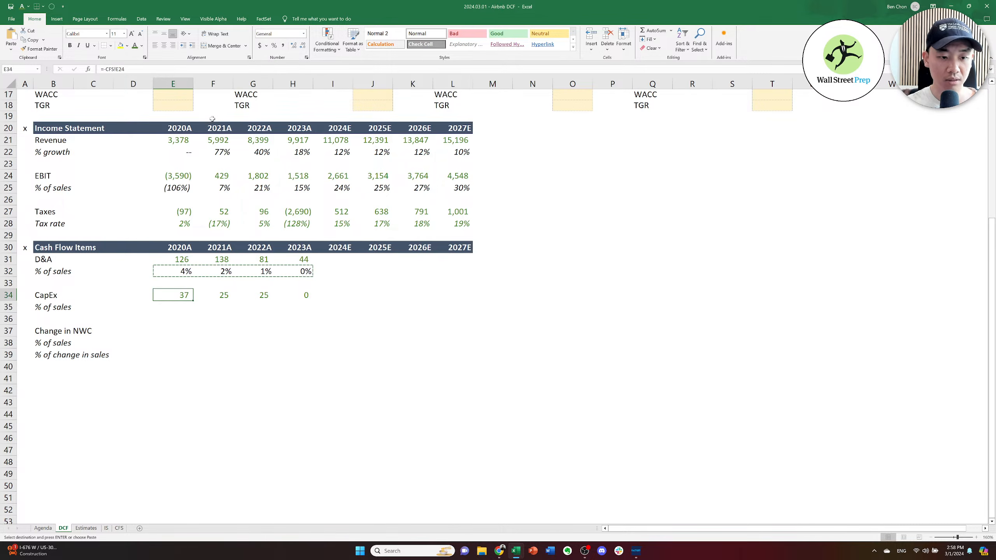
key(ctrl+v)
key(Escape)
key(Right)
key(Left)
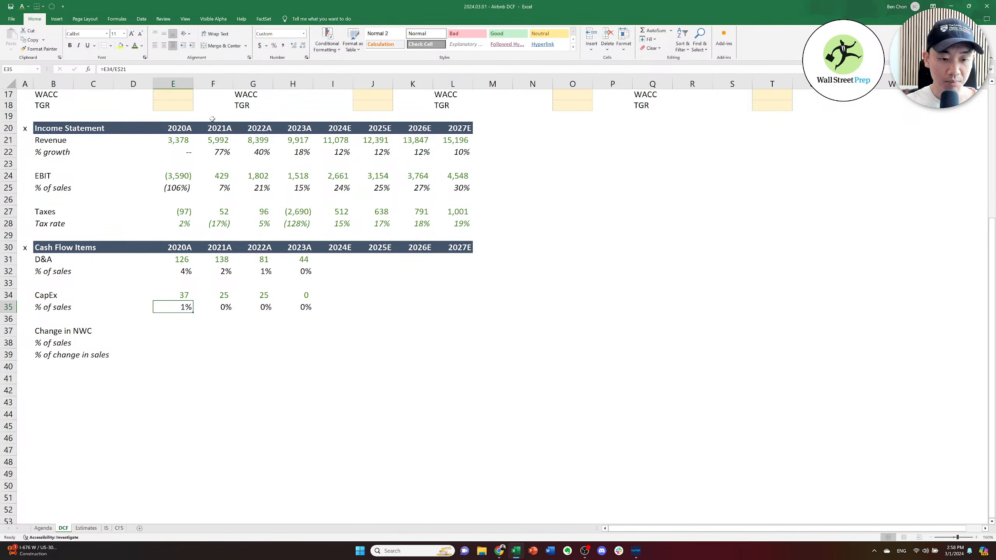
Link 2020A Change in NWC in E37 to the DEC '20 Changes in Working Capital on the CFS sheet, =CFS!E18.
key(Right)
key(Down)
key(Down)
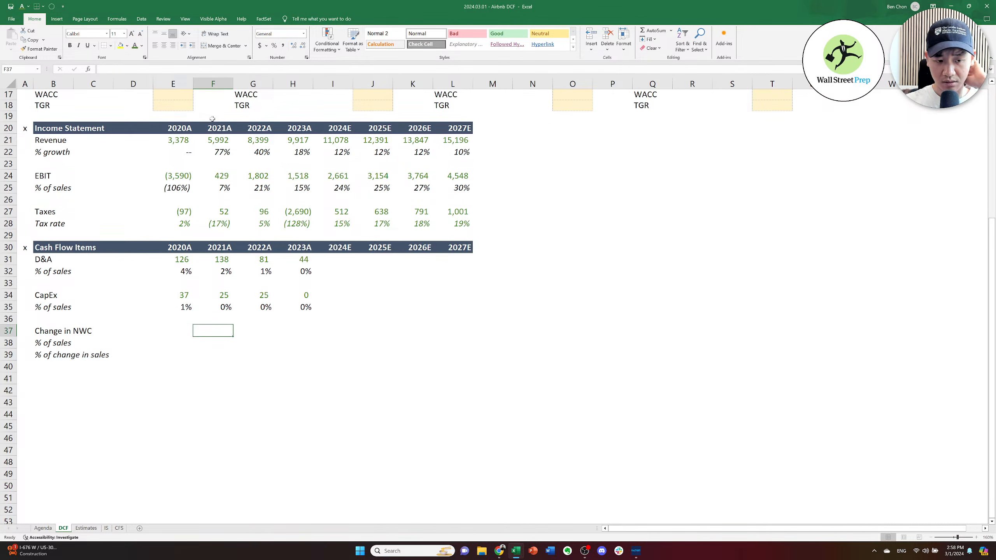
key(Left)
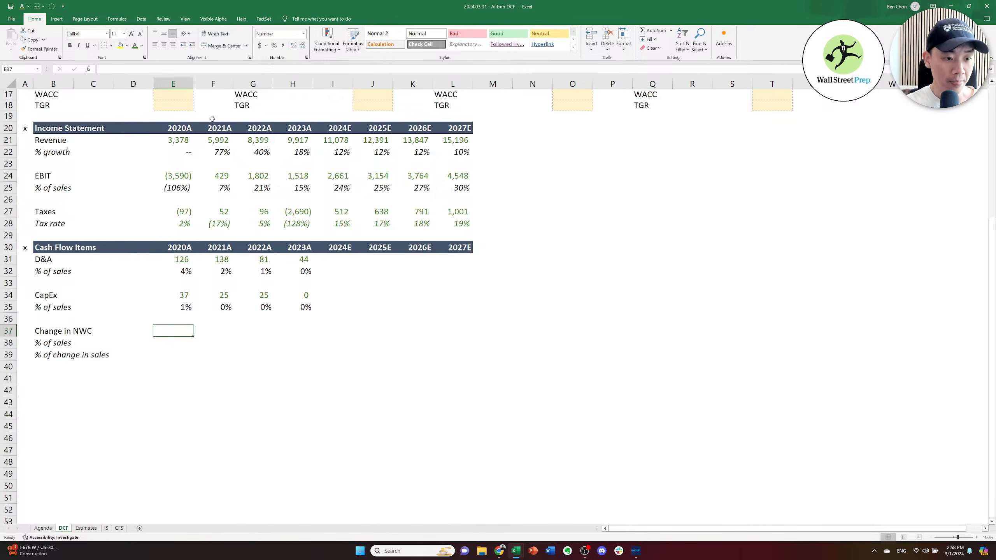
text(=)
key(ctrl+Page_Down)
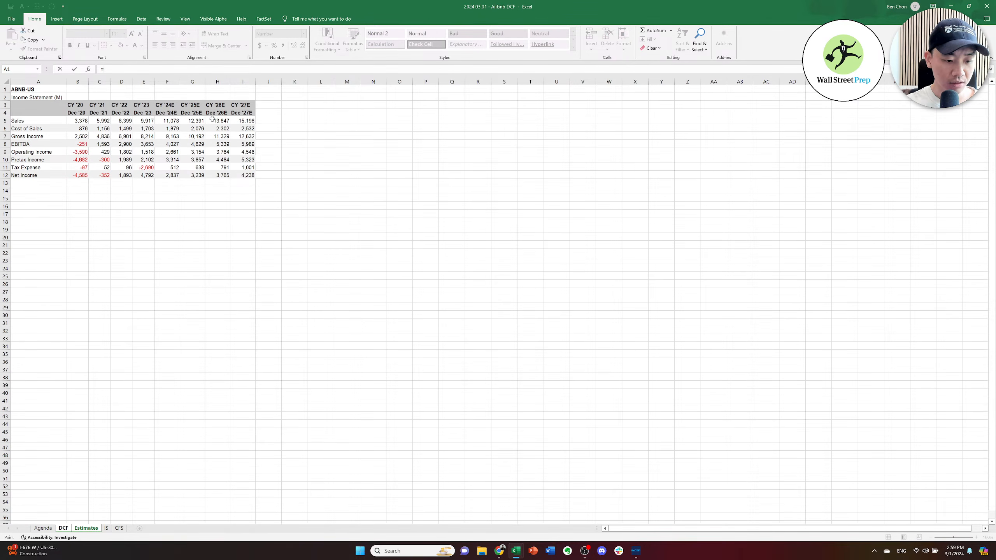
key(ctrl+Page_Down)
key(ctrl+Page_Down)
key(Right)
key(ctrl+Down)
key(ctrl+Down)
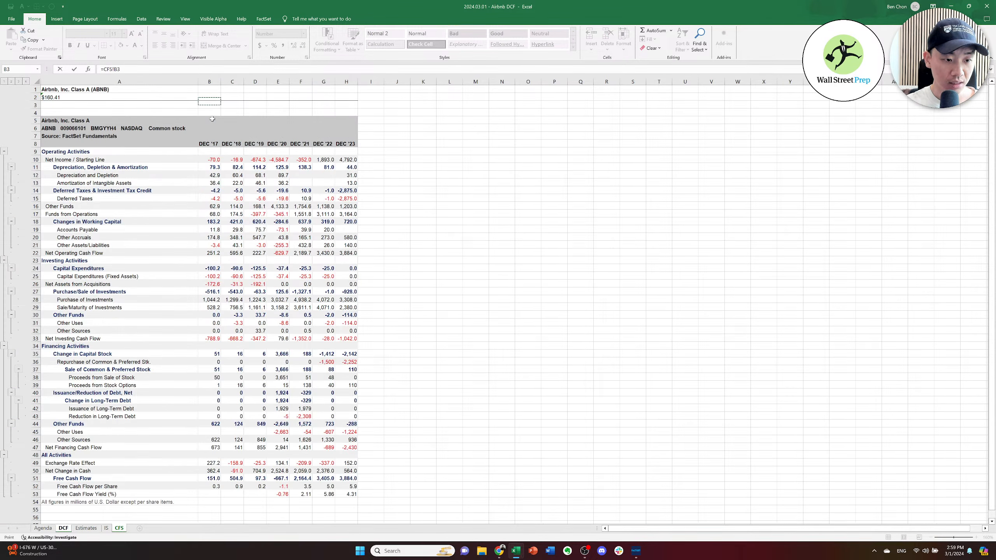
key(Down)
key(Down)
key(Down)
key(Left)
key(Down)
key(Down)
key(Down)
key(Down)
key(Down)
key(Down)
key(Down)
key(Down)
key(Down)
key(Down)
key(Down)
key(Down)
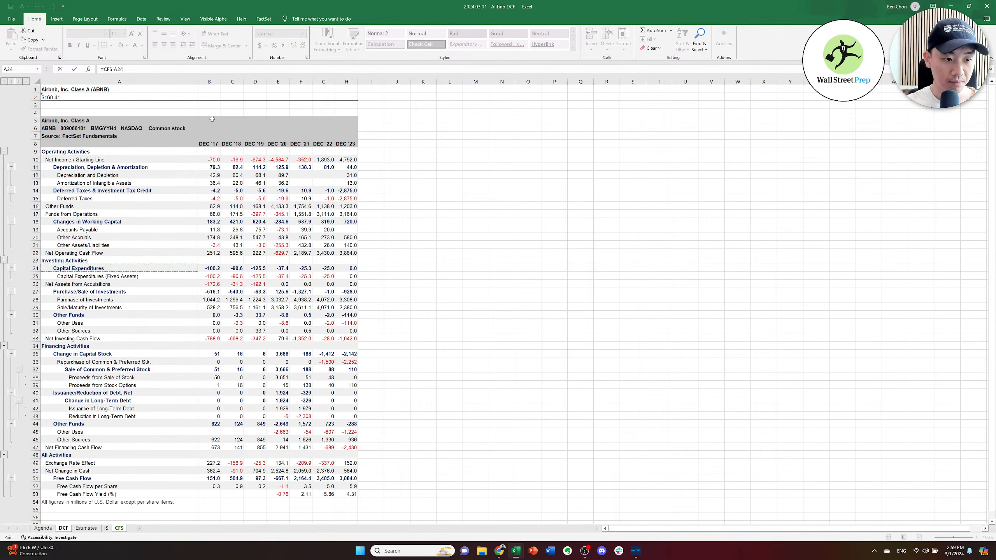
key(Up)
key(Up)
key(Up)
key(Up)
key(Up)
key(Right)
key(Right)
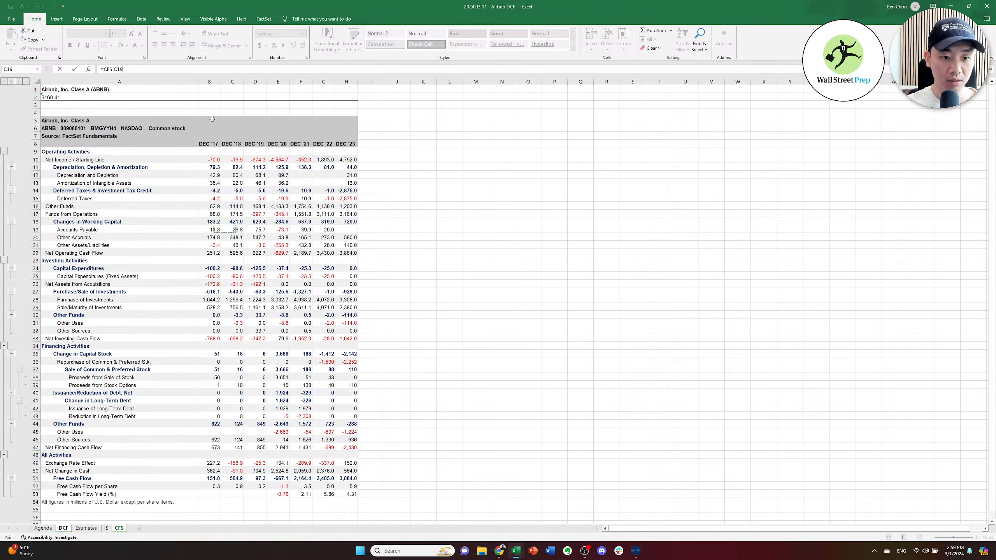
key(Up)
key(Right)
key(Right)
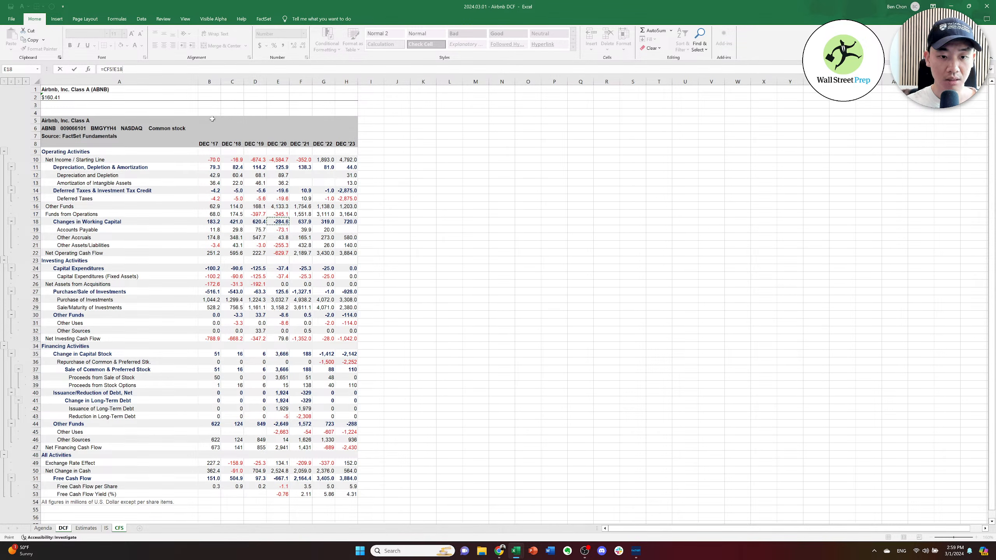
key(ctrl+Return)
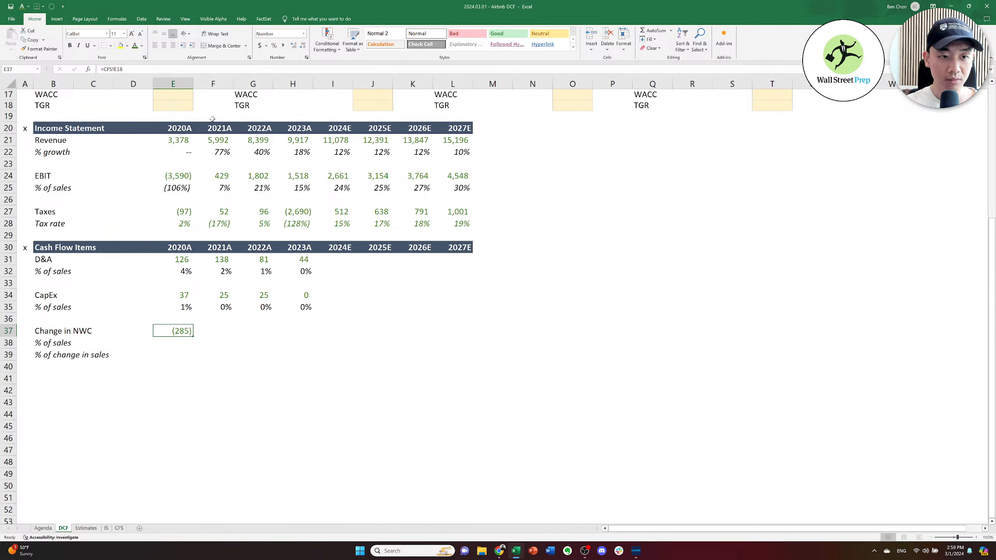
Trace the precedents of the 2020A Change in NWC formula in E37 to its source cell on the CFS sheet.
key(ctrl+shift+[)
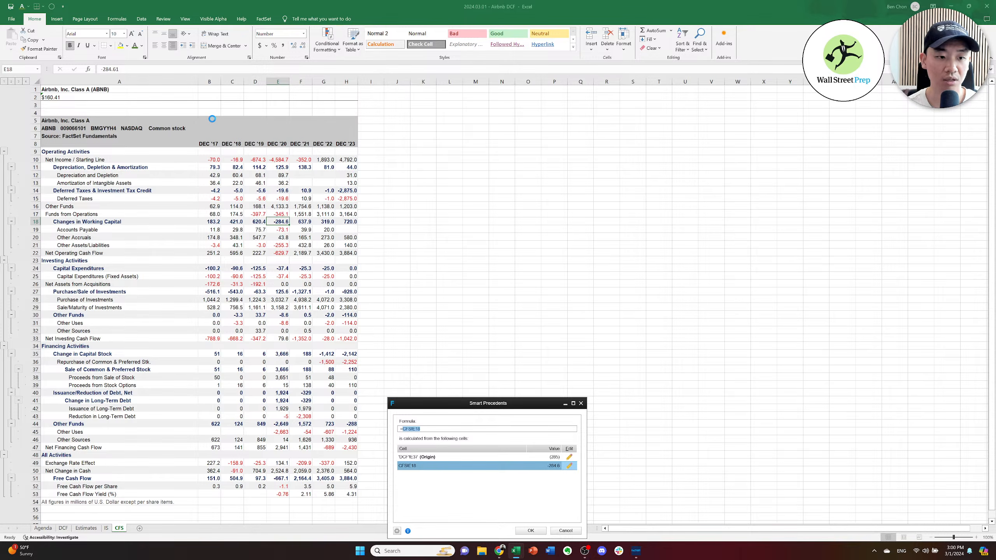
key(Escape)
key(Right)
key(Left)
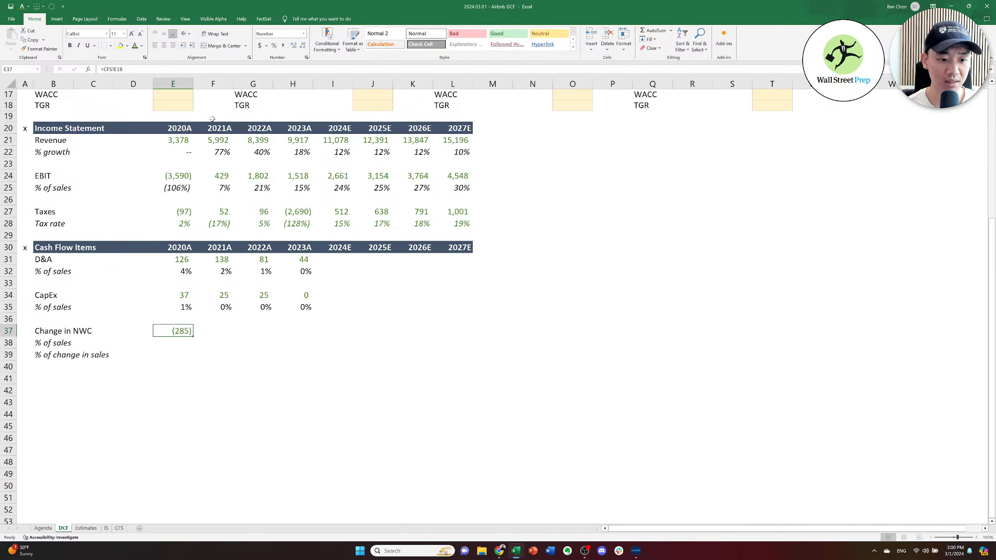
Copy the 2020A Change in NWC link in E37 across to 2023A in H37.
key(shift+Right)
key(shift+Right)
key(shift+Right)
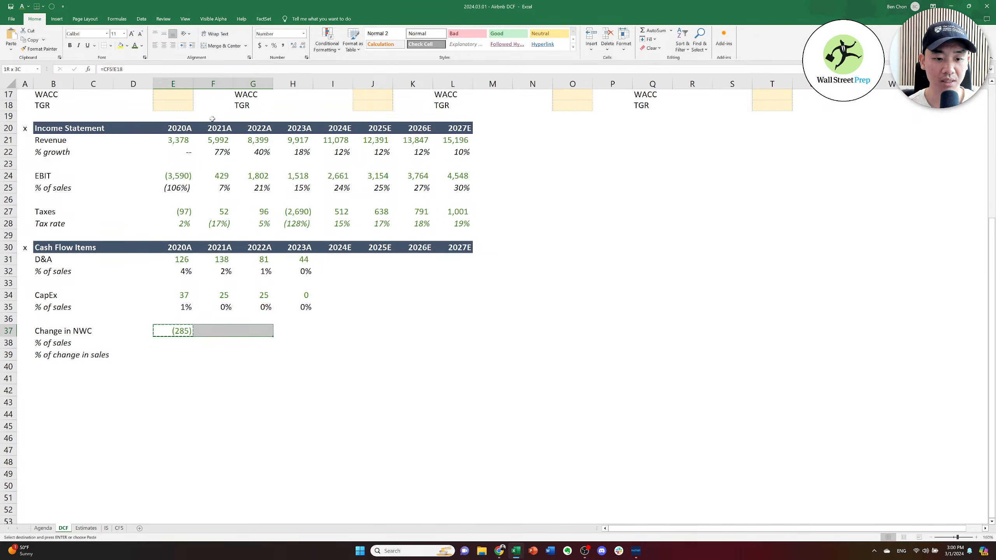
key(ctrl+r)
key(Up)
key(Down)
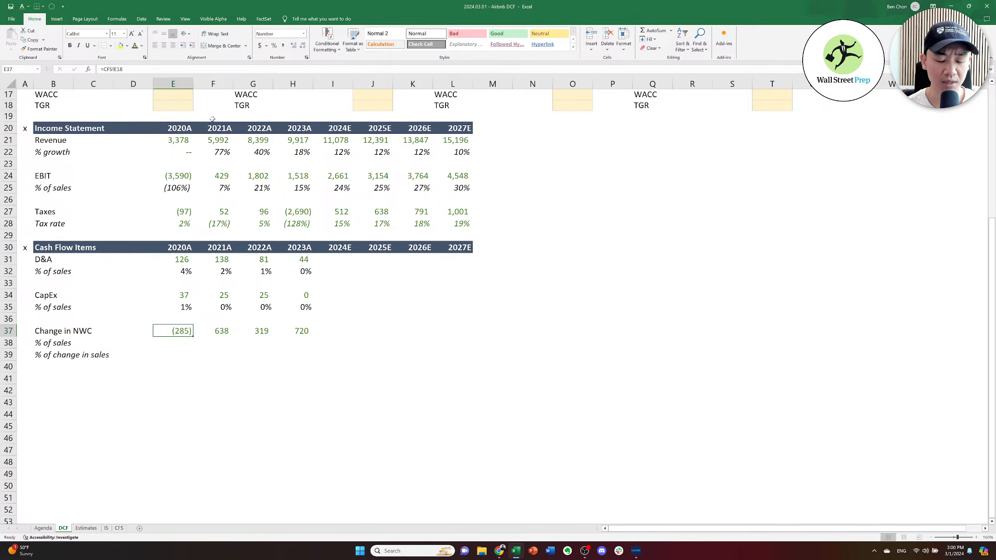
Copy the CapEx % of sales formulas in E35:H35 onto the Change in NWC % of sales row in E38:H38.
key(Up)
key(Up)
key(Down)
key(Down)
key(Down)
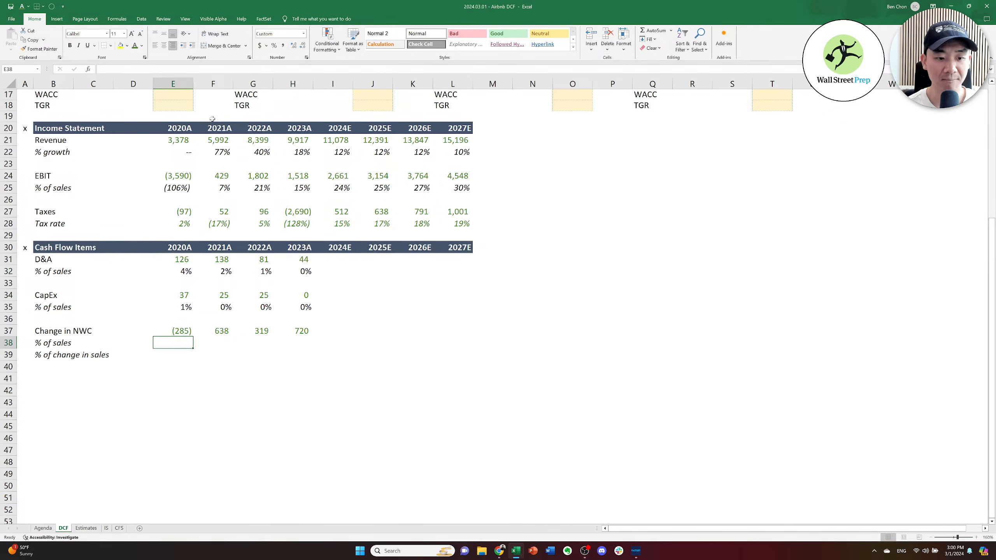
key(Up)
key(Up)
key(Up)
key(Up)
key(Down)
key(shift+Right)
key(shift+Right)
key(shift+Right)
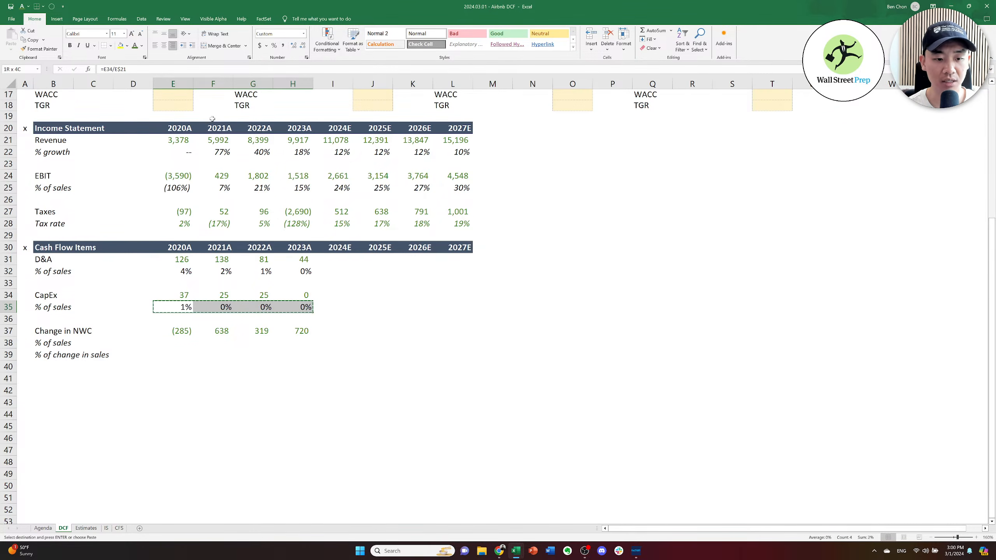
key(ctrl+c)
key(Down)
key(Down)
key(Down)
key(ctrl+v)
key(Escape)
key(Right)
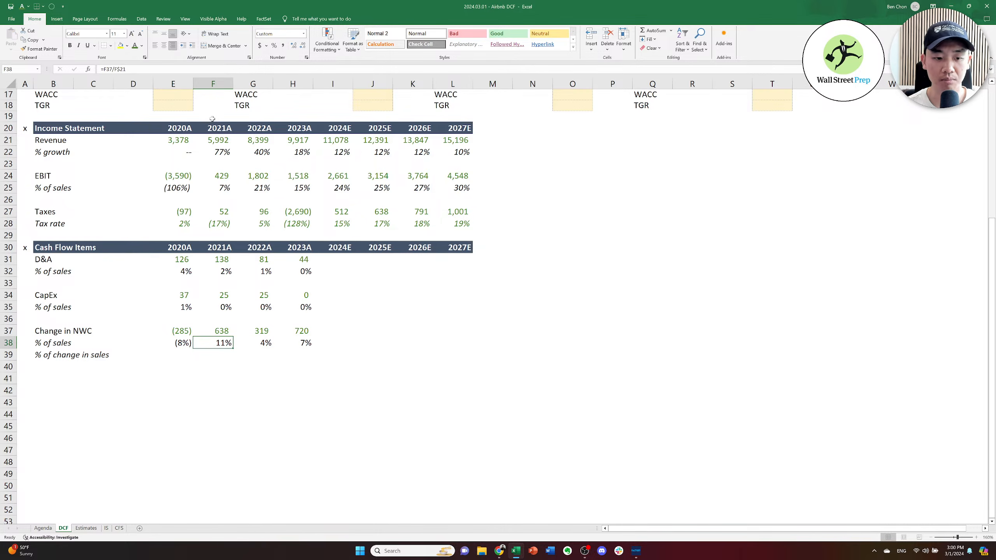
key(Left)
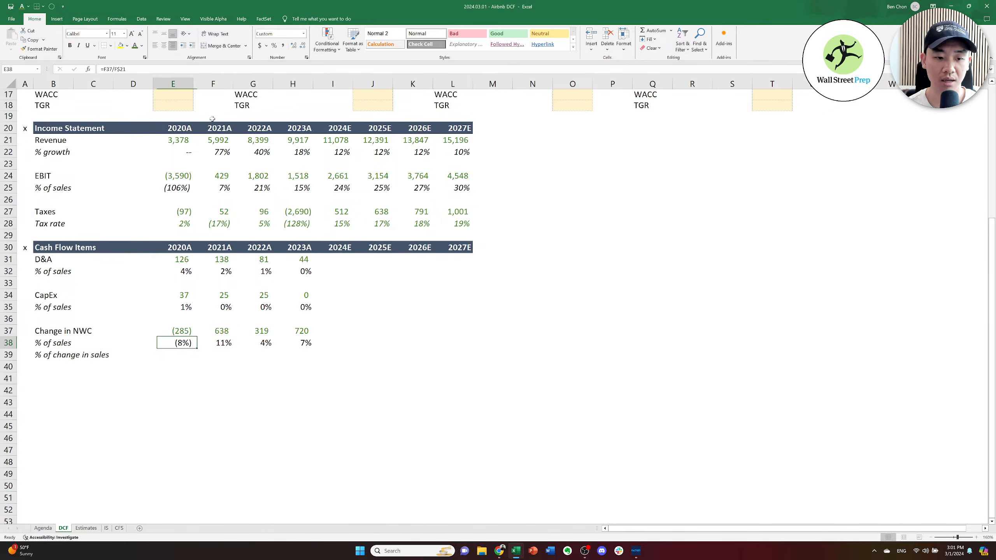
Check the cell references of the Change in NWC % of sales formulas across E38:H38.
key(Right)
key(F2)
key(Escape)
key(Right)
key(F2)
key(Escape)
key(Right)
key(F2)
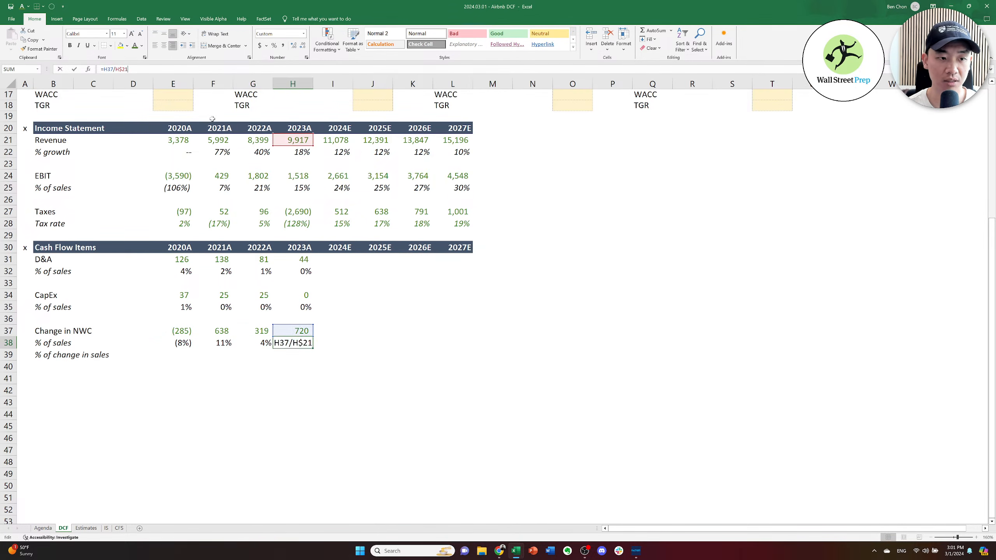
key(Escape)
key(Left)
key(Left)
key(F2)
key(Escape)
key(Left)
key(F2)
key(Escape)
key(Right)
key(F2)
key(Escape)
key(Right)
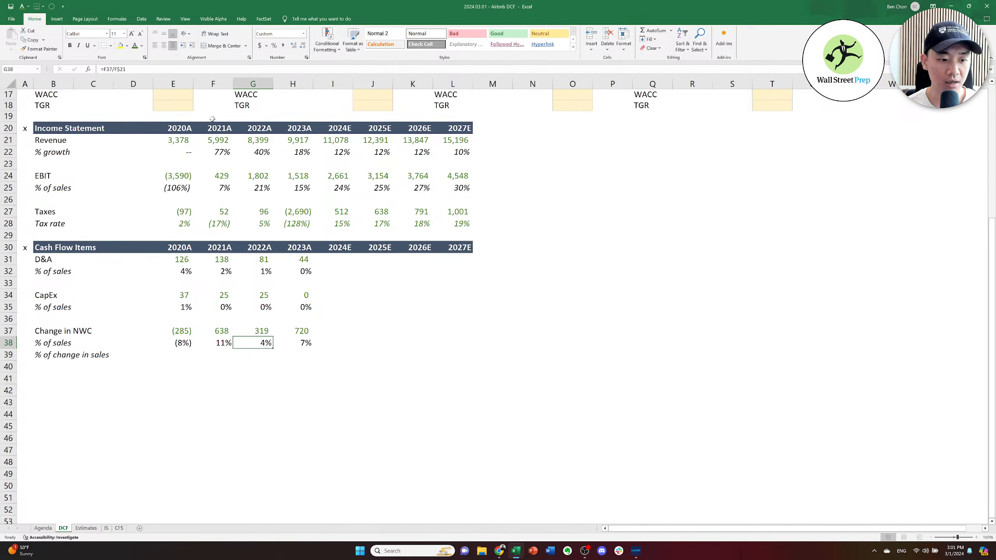
key(F2)
key(Escape)
key(Right)
key(F2)
key(Escape)
Enter -- as a text placeholder for the 2020A % of change in sales in E39.
key(Down)
key(Left)
key(Left)
key(Left)
key(Down)
key(Up)
text(=)
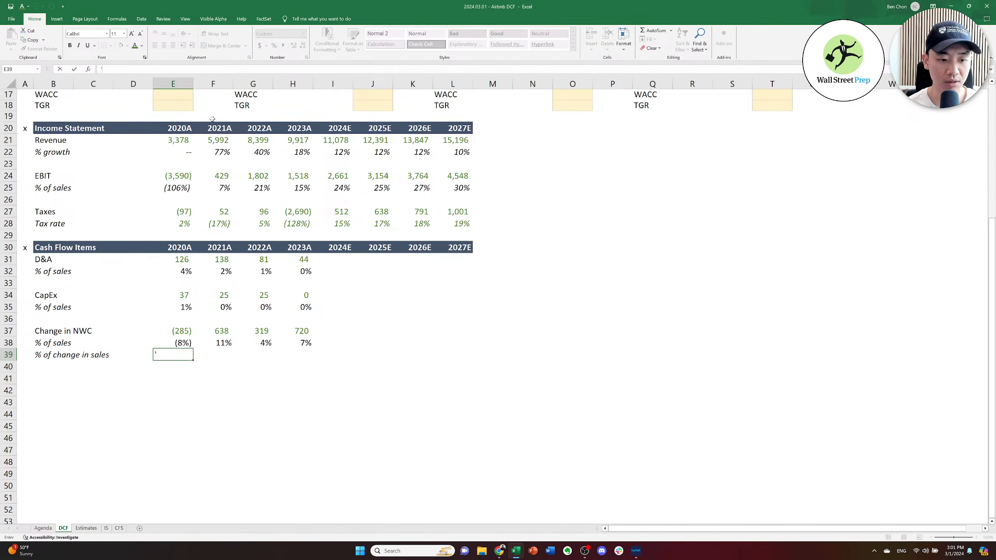
text(--)
key(Up)
key(shift+Right)
key(shift+Right)
key(shift+Right)
key(Right)
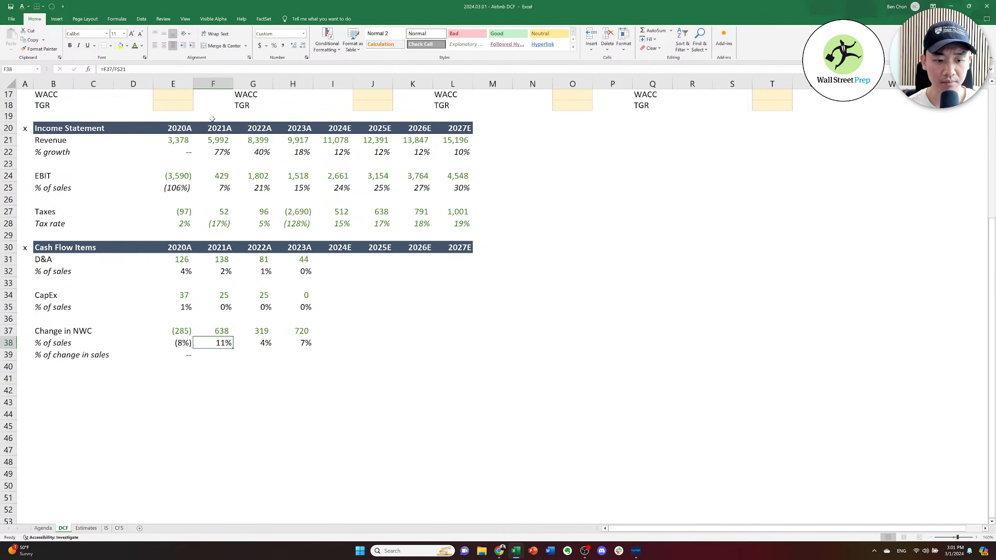
key(shift+Right)
key(shift+Right)
key(ctrl+c)
Calculate the 2021A % of change in sales in F39 as =F37/(F21-E21), dividing Change in NWC by the change in revenue.
key(Down)
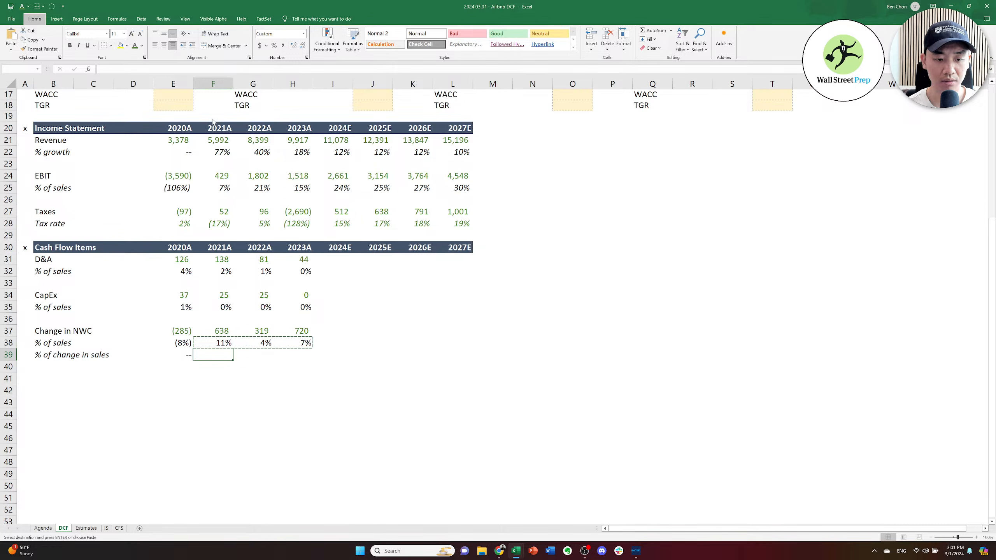
text(=)
key(Up)
key(Up)
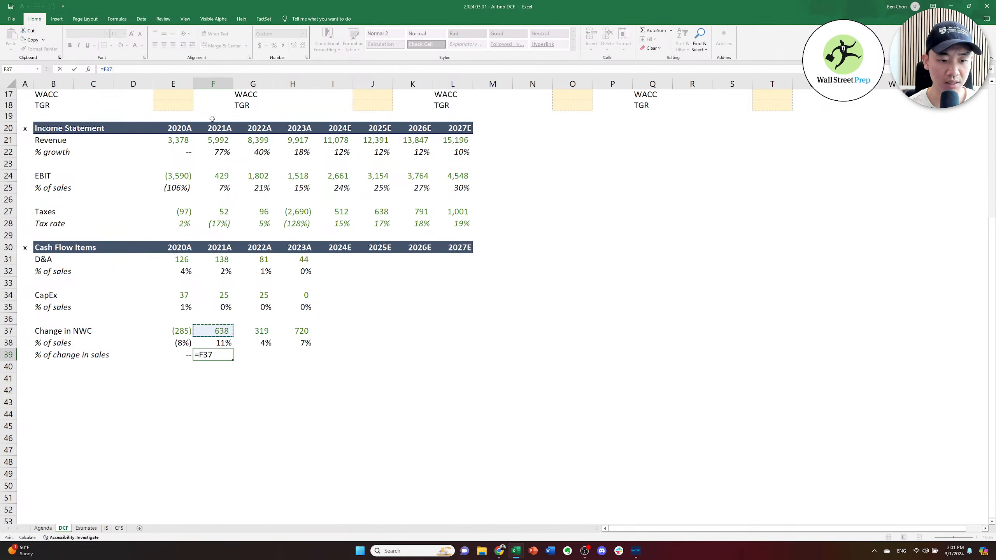
text(/()
key(Up)
key(Up)
key(Up)
key(Up)
key(Up)
key(Up)
key(Up)
key(Up)
key(Up)
key(Up)
key(Up)
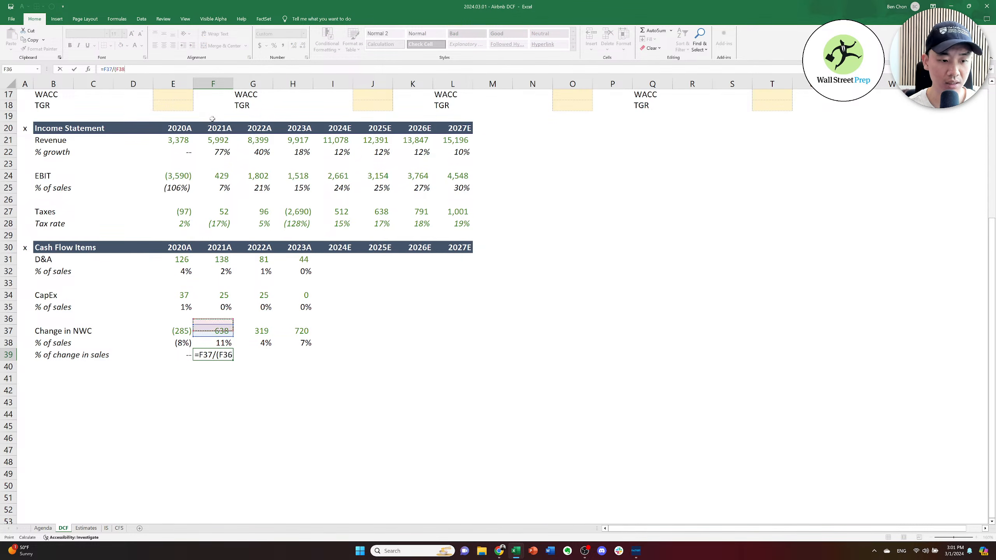
key(Up)
key(Up)
key(Up)
key(Up)
key(Up)
key(Up)
key(Up)
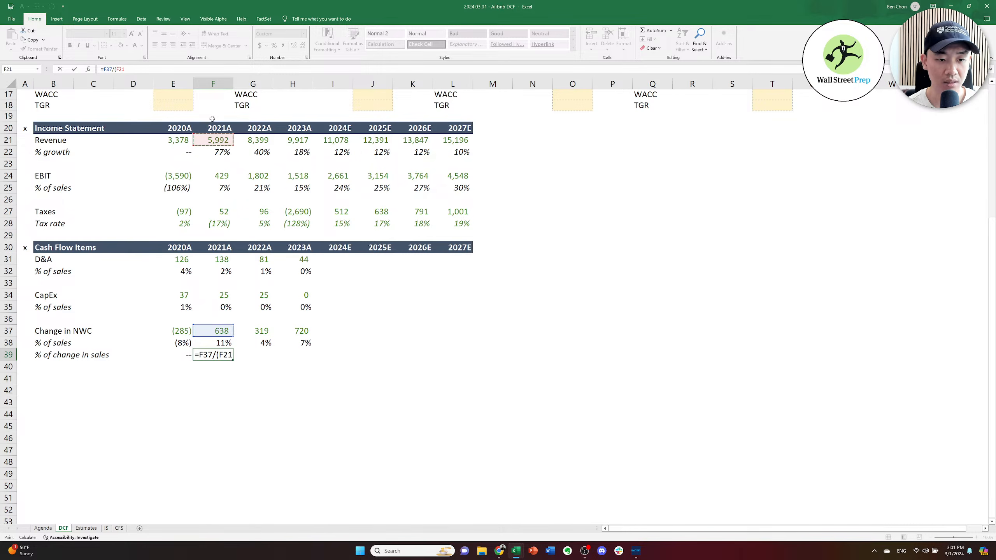
text(-)
key(Up)
key(Up)
key(Up)
key(Up)
key(Up)
key(Up)
key(Up)
key(Up)
key(Up)
key(Up)
key(Up)
key(Up)
key(Up)
key(Up)
key(Up)
key(Up)
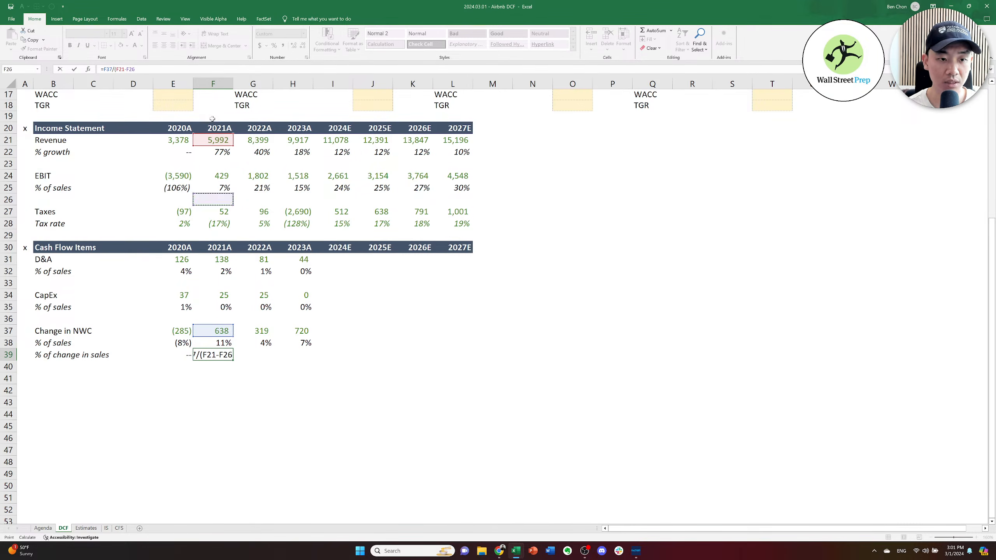
key(Up)
key(Up)
key(Left)
text())
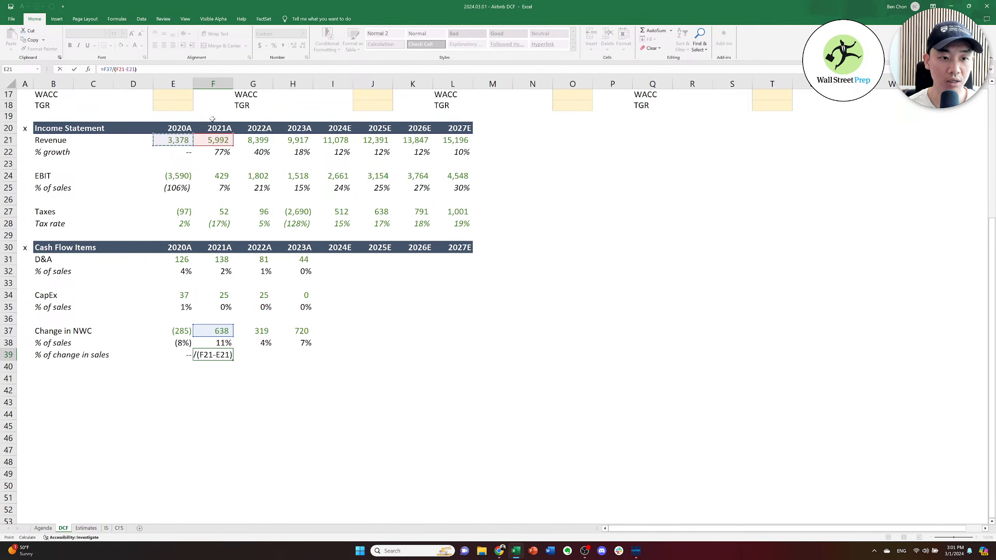
key(ctrl+Return)
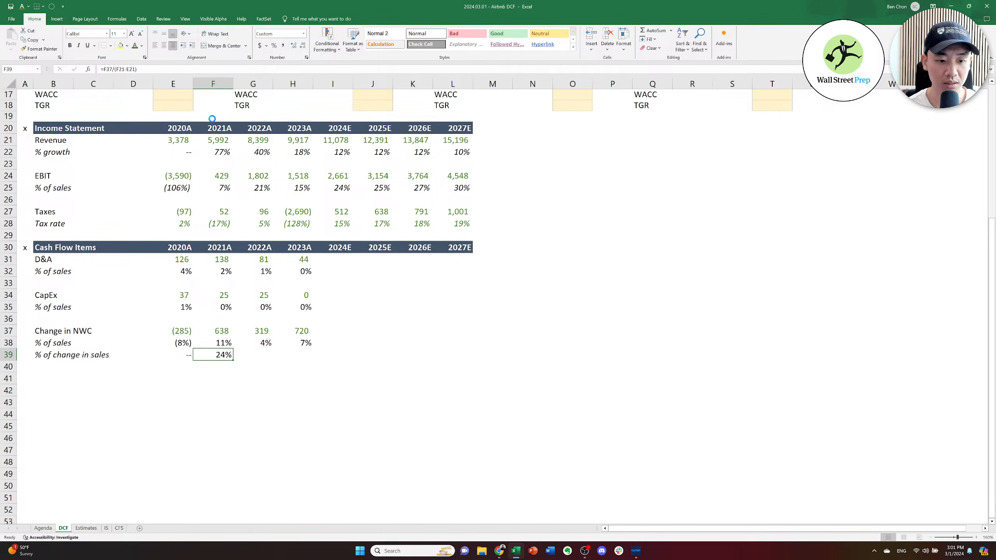
Copy the 2021A % of change in sales formula to 2022A and 2023A in G39:H39.
key(ctrl+c)
key(Right)
key(ctrl+v)
key(Right)
key(ctrl+v)
key(Escape)
key(Right)
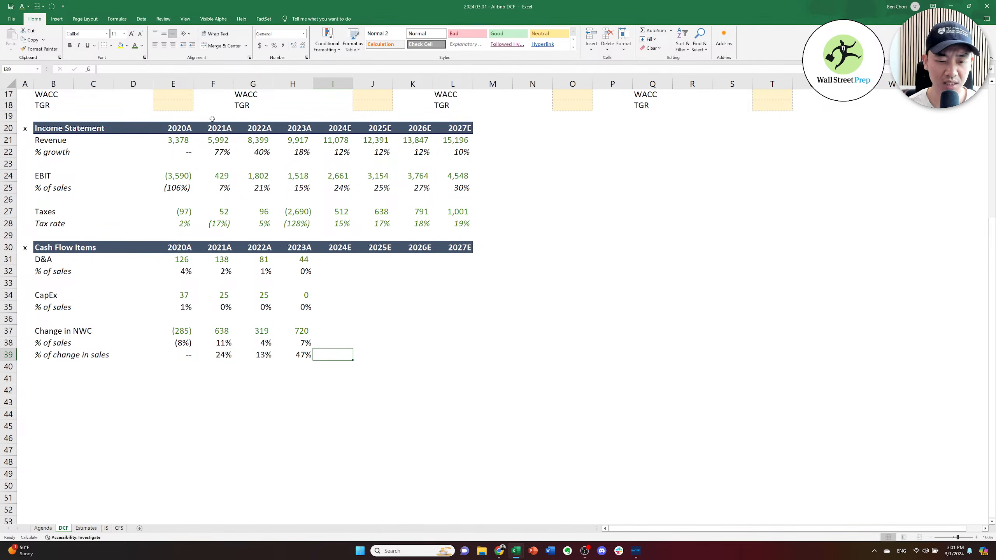
Examine the historical Change in NWC values and their two ratio rows for 2020A to 2023A.
key(Left)
key(Left)
key(Left)
key(Left)
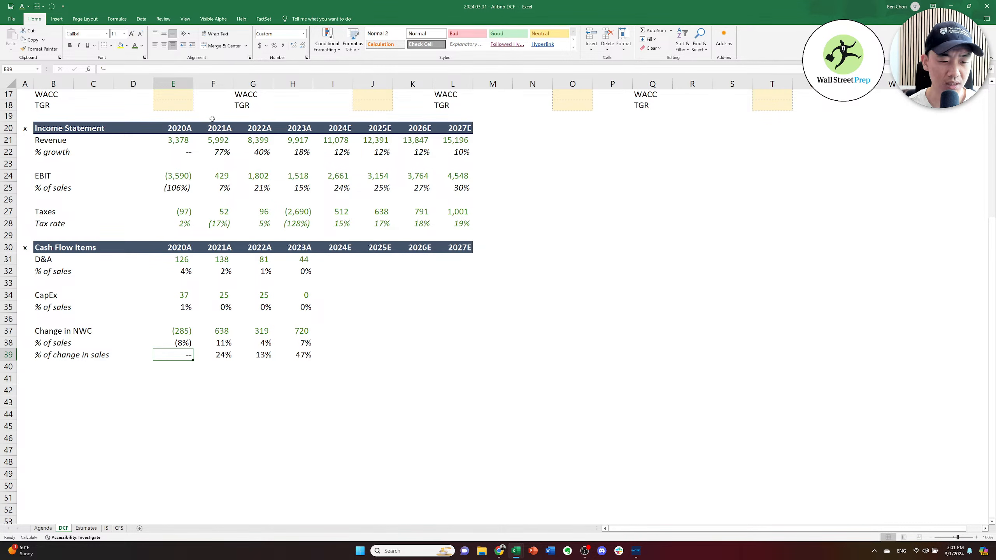
key(Right)
key(Right)
key(Right)
key(Right)
key(Up)
key(Up)
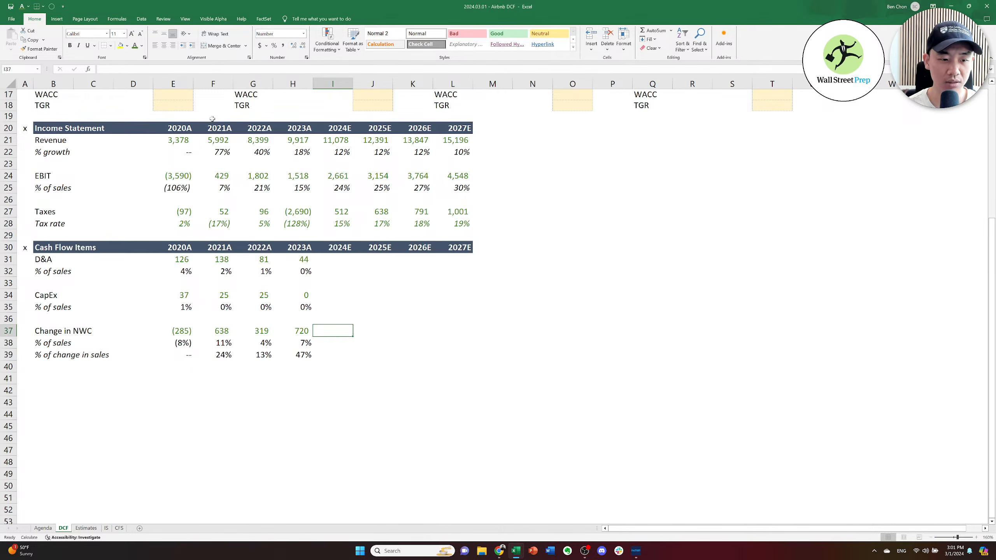
key(Left)
key(Left)
key(Left)
key(Down)
key(Left)
key(Left)
key(Left)
key(Left)
key(Left)
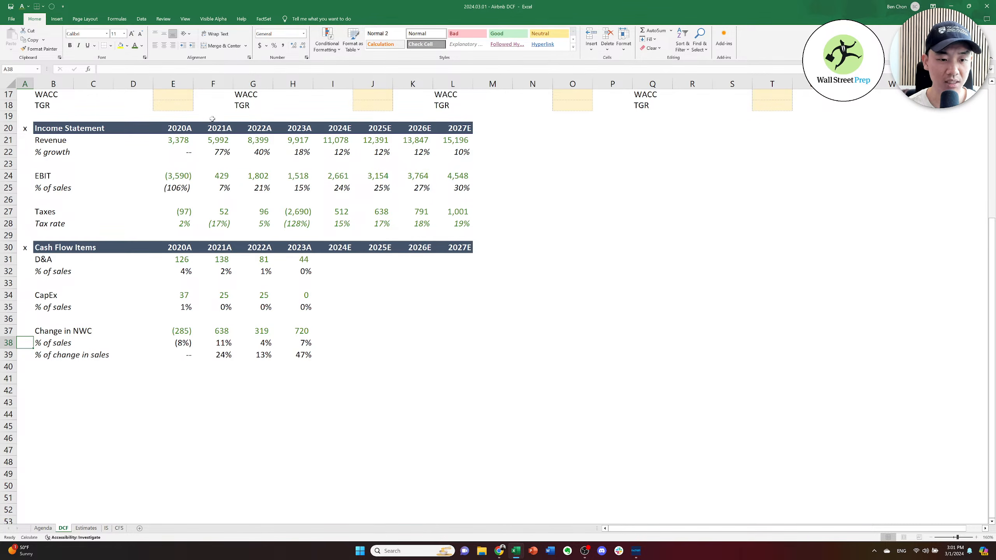
Look over the Income Statement rows down to the D&A row of the Cash Flow Items section.
key(ctrl+Up)
key(ctrl+Up)
key(Down)
key(Down)
key(Right)
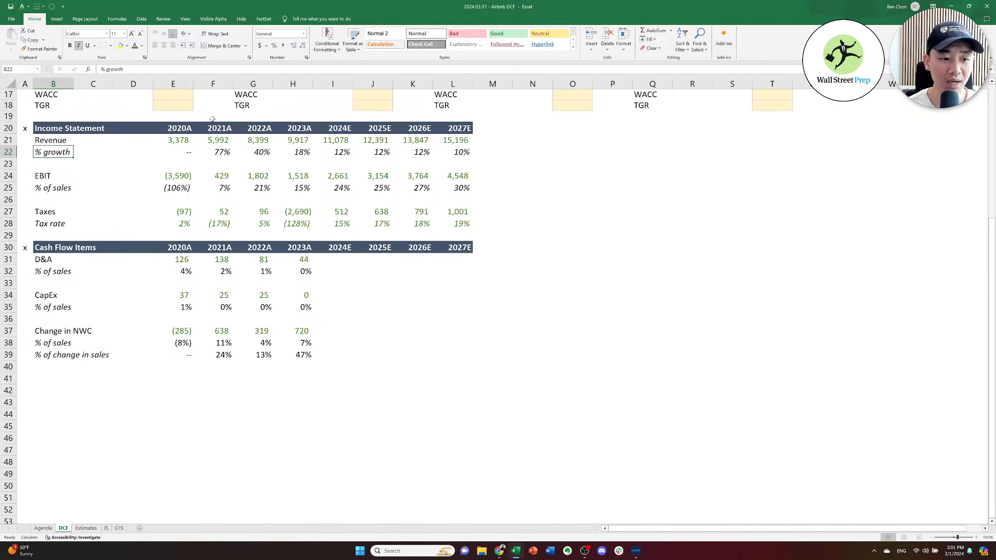
key(Right)
key(Right)
key(Down)
key(Down)
key(Right)
key(Right)
key(Down)
key(Down)
key(Down)
key(Down)
key(Down)
key(Down)
key(Down)
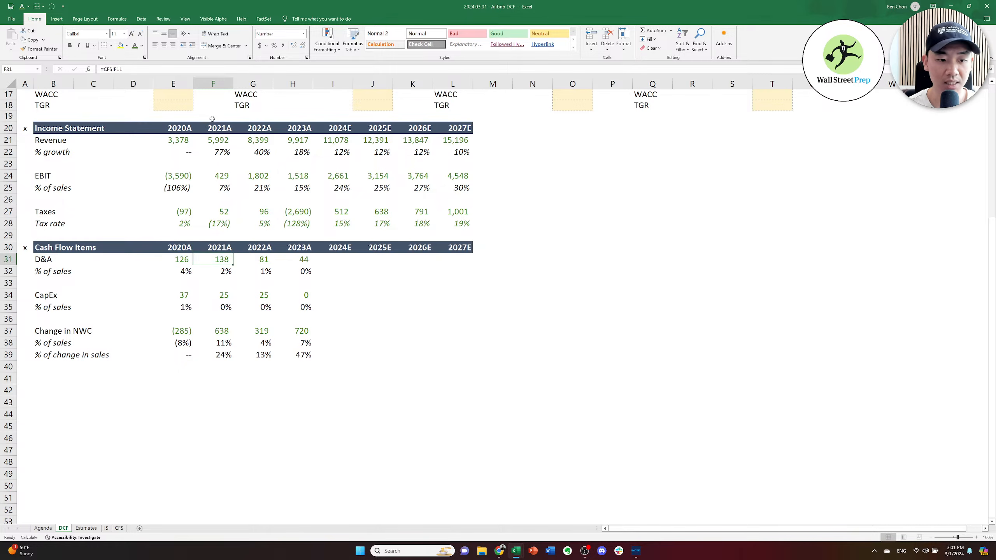
key(Down)
key(Up)
key(shift+space)
key(shift+Down)
key(shift+Down)
key(shift+Down)
key(shift+Down)
key(shift+Down)
key(shift+Down)
key(shift+Down)
key(shift+Down)
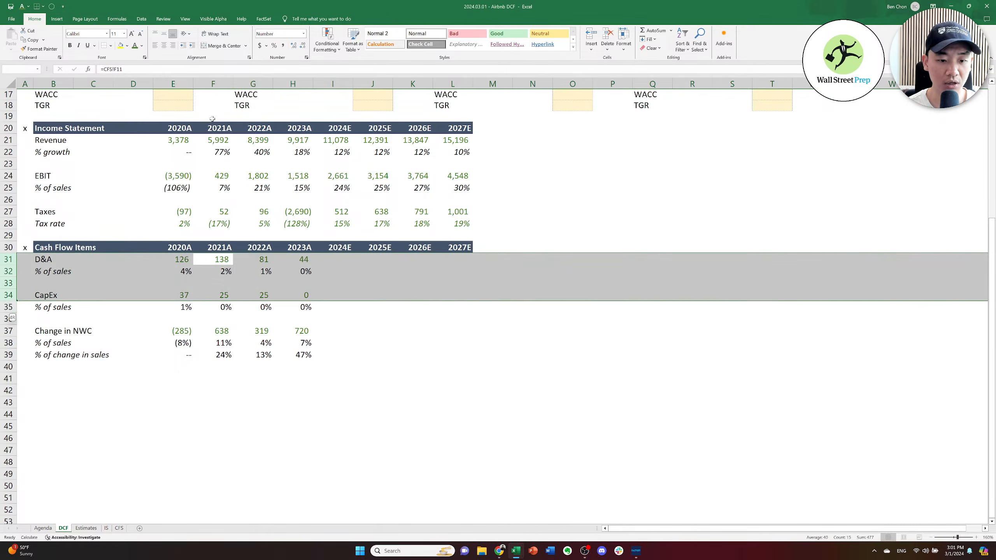
key(Up)
key(Down)
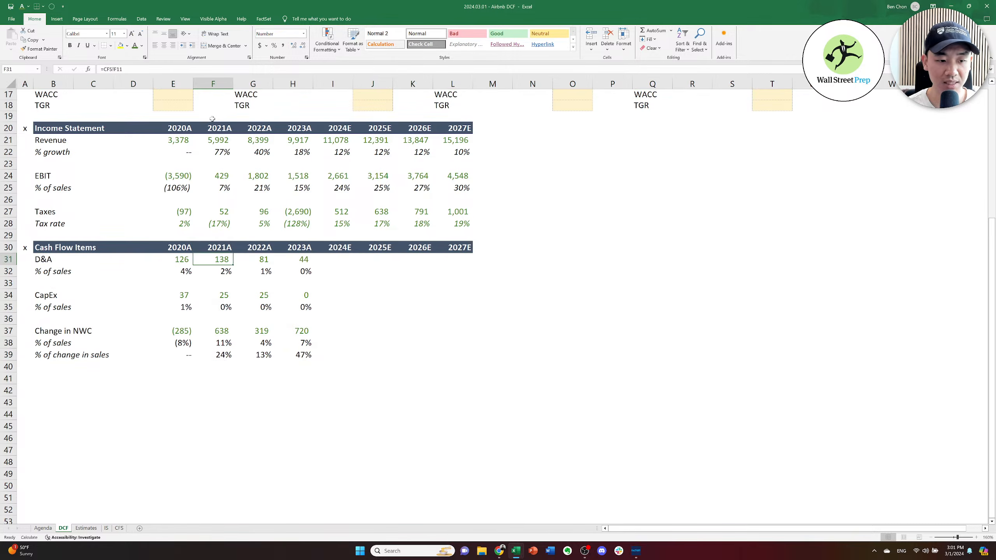
Compare the sign convention of the CapEx links in row 34 with that of the Change in NWC links in row 37.
key(Down)
key(Down)
key(Down)
key(Down)
key(Down)
key(Down)
key(Down)
key(Up)
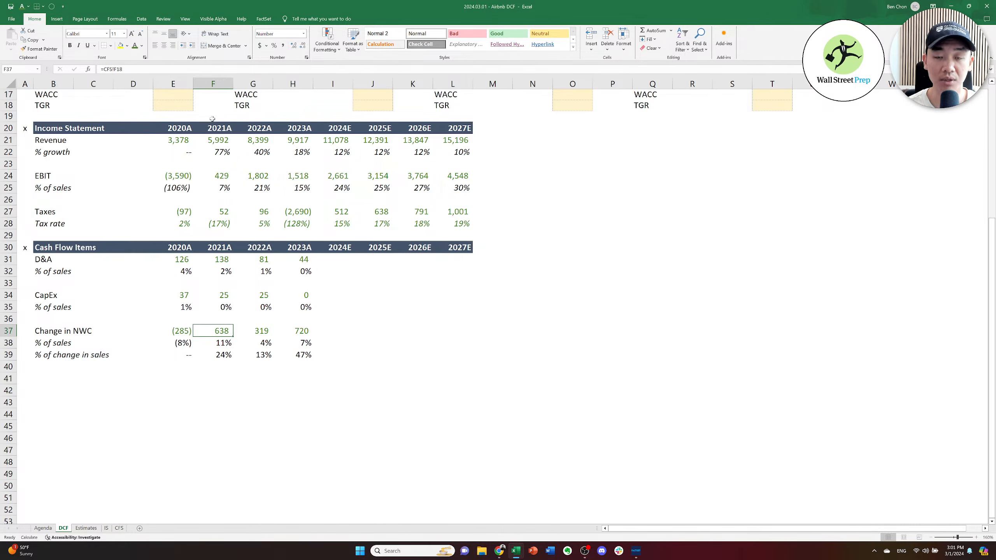
key(Right)
key(Right)
key(Left)
key(Left)
key(Left)
key(Up)
key(Up)
key(Up)
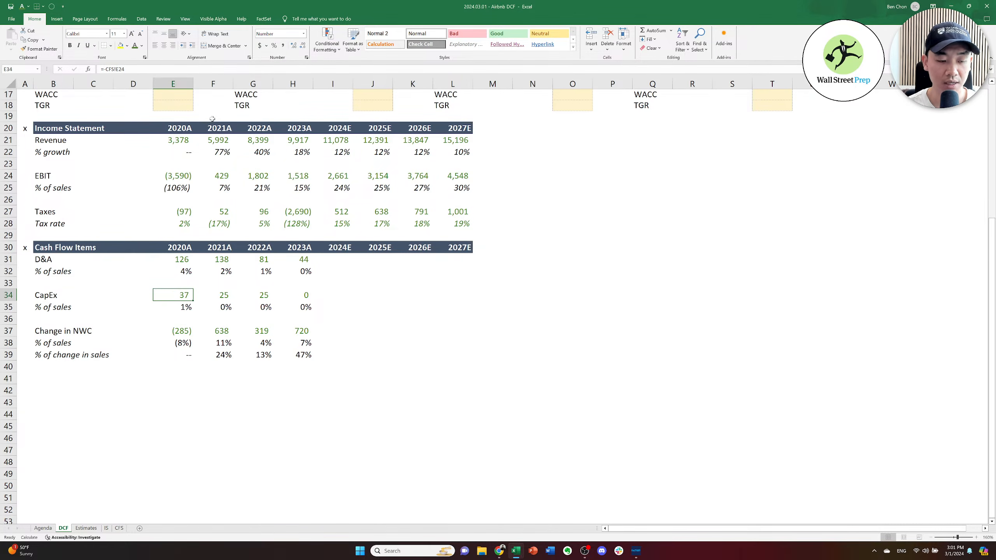
key(Down)
key(Down)
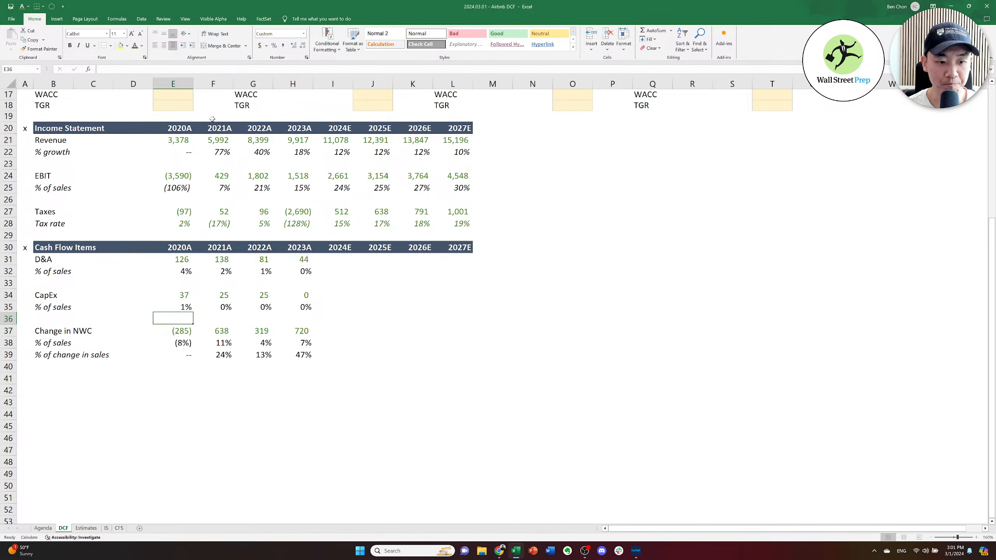
Flip the sign of the 2020A Change in NWC link in E37 to =-CFS!E18 and fill it across to 2023A in H37.
key(Down)
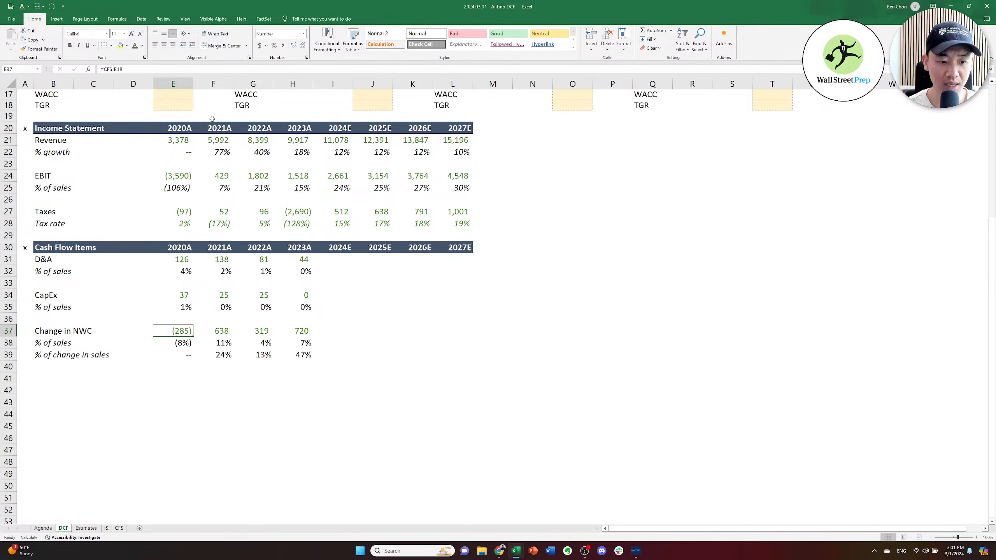
key(F2)
text(-)
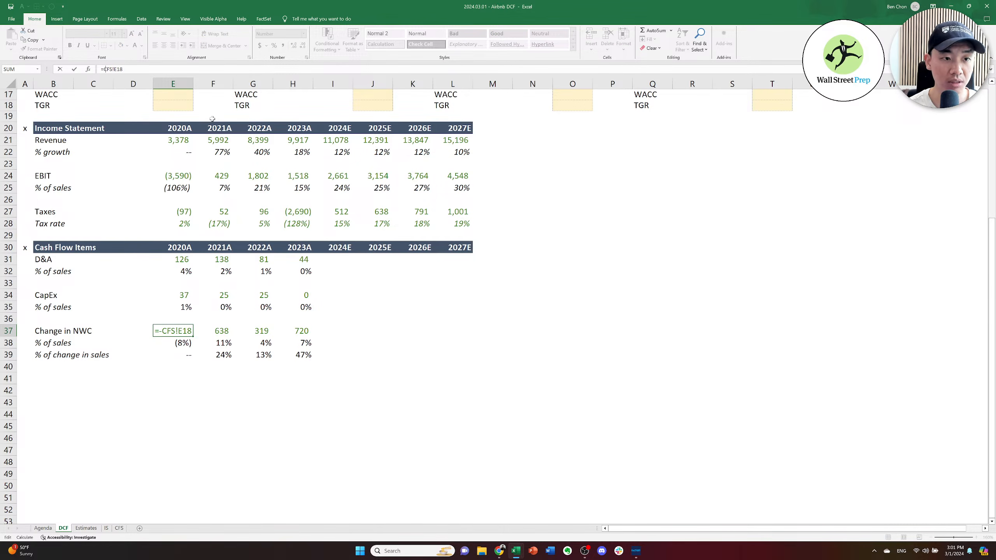
key(ctrl+Return)
key(shift+Right)
key(shift+Right)
key(shift+Right)
key(ctrl+r)
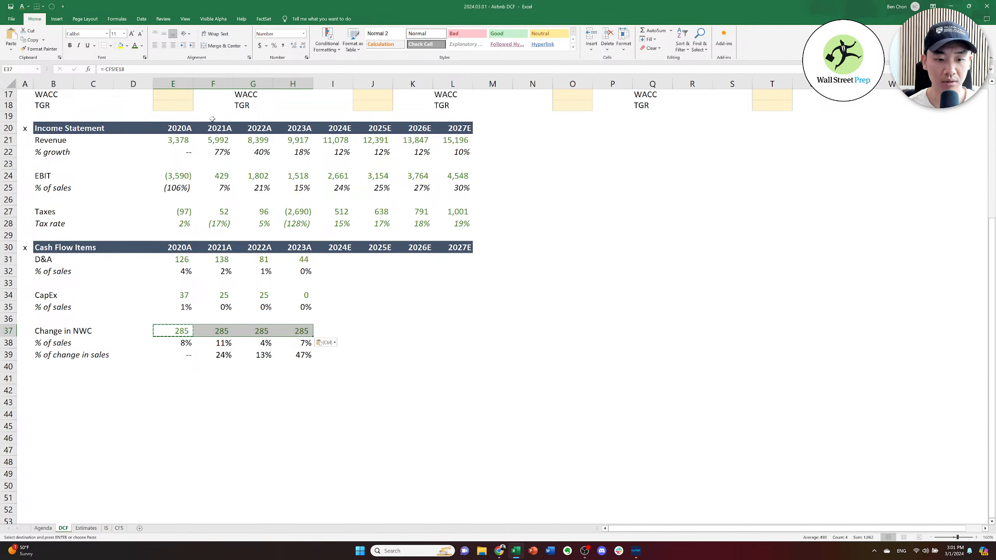
Look back over the historical items and return to the Assumptions section header in A7.
key(Right)
key(Right)
key(Right)
key(Right)
key(Left)
key(Left)
key(Up)
key(Up)
key(Up)
key(Up)
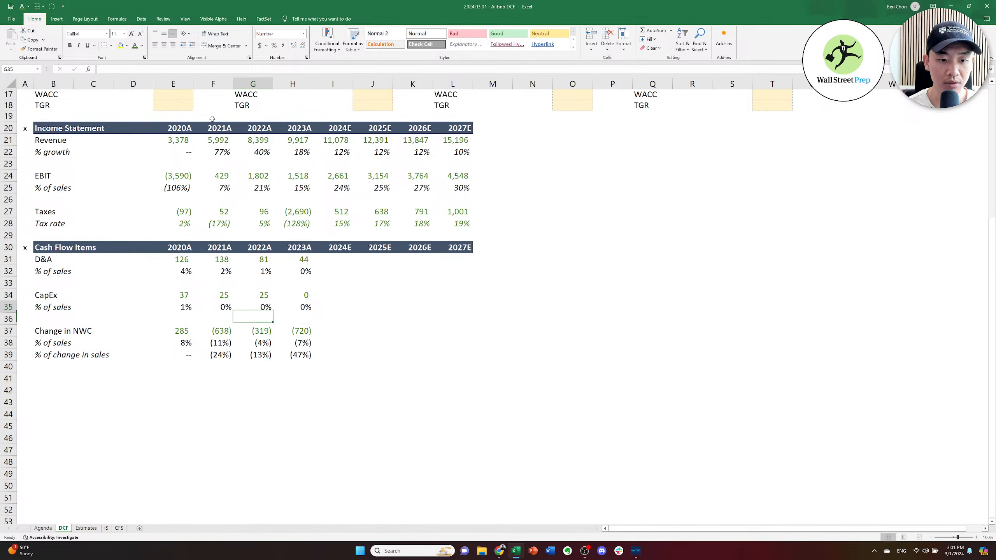
key(Left)
key(Left)
key(Up)
key(Left)
key(Left)
key(Up)
key(Up)
key(Left)
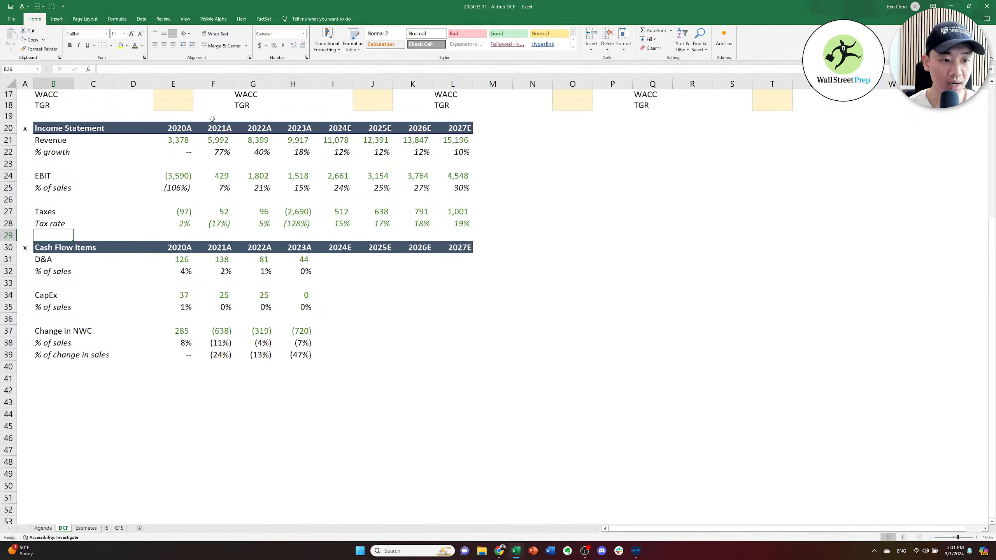
key(Left)
key(Up)
key(Up)
key(Up)
key(Up)
key(Up)
key(Up)
key(Up)
key(Up)
key(Up)
key(ctrl+Home)
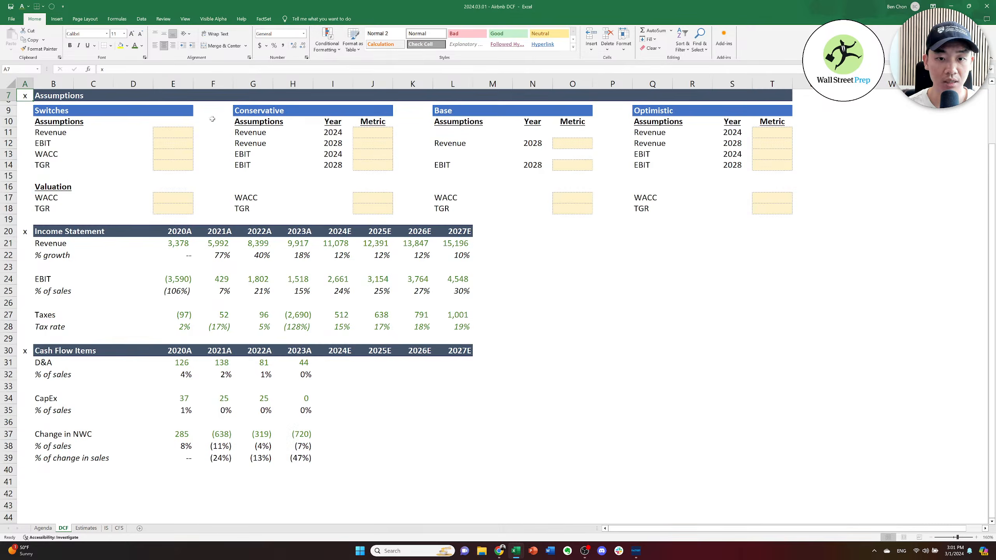
Look over the sheet from the Assumptions section down past the Cash Flow Items to the empty rows below.
key(Down)
key(Down)
key(Down)
key(Down)
key(Down)
key(Down)
key(Down)
key(Down)
key(Down)
key(Down)
key(Down)
key(Down)
key(Down)
key(Down)
key(Down)
key(Down)
key(Down)
key(Down)
key(Down)
key(Down)
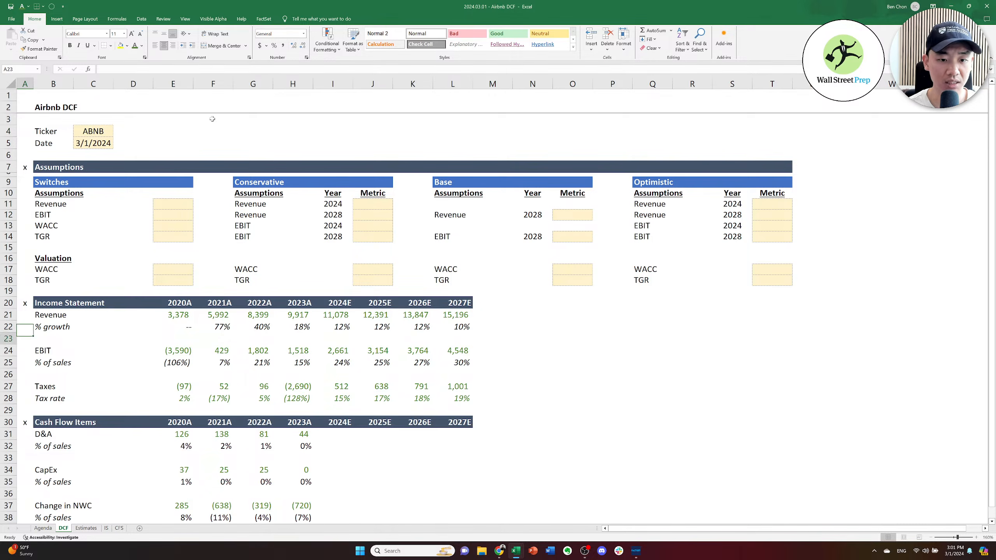
key(Down)
key(Down)
key(Down)
key(Down)
key(Down)
key(Down)
key(Down)
key(Down)
key(Down)
Copy the Cash Flow Items header row 30 to row 41 as the header of a new section.
key(Up)
key(Up)
key(Up)
key(Up)
key(Up)
key(Up)
key(Up)
key(Up)
key(Up)
key(Up)
key(Up)
key(Up)
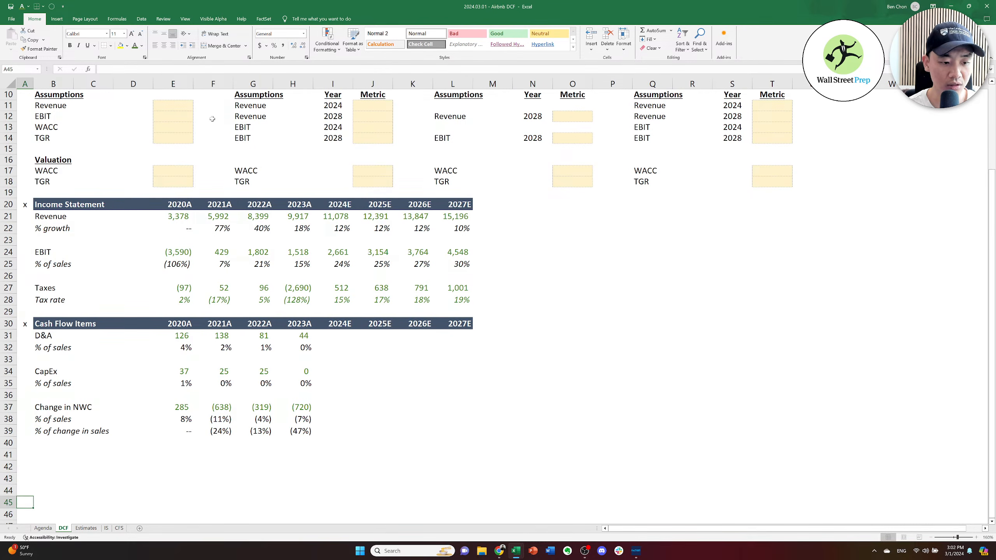
key(Up)
key(Up)
key(Up)
key(shift+space)
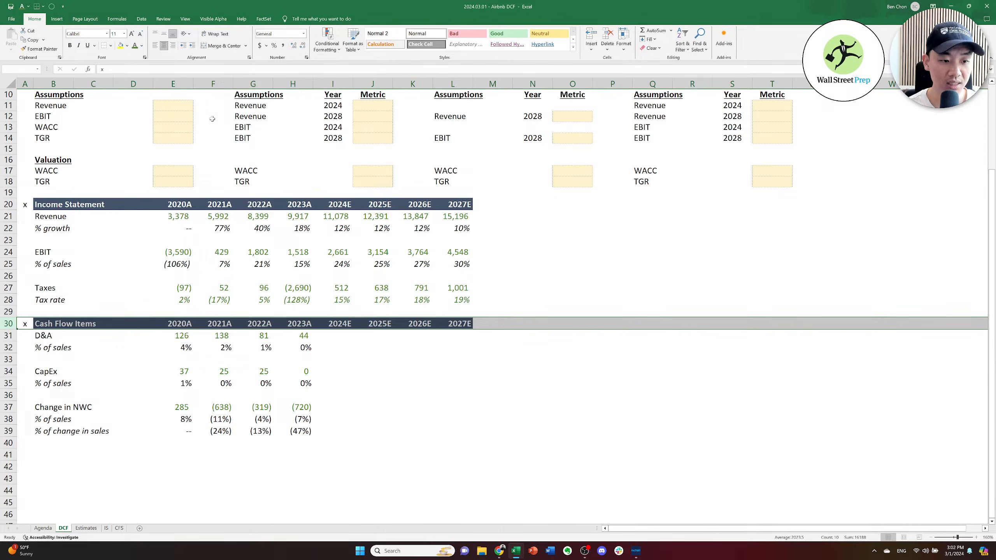
key(ctrl+c)
key(Down)
key(Down)
key(Down)
key(Down)
key(Down)
key(Down)
key(Down)
key(Down)
key(Down)
key(Down)
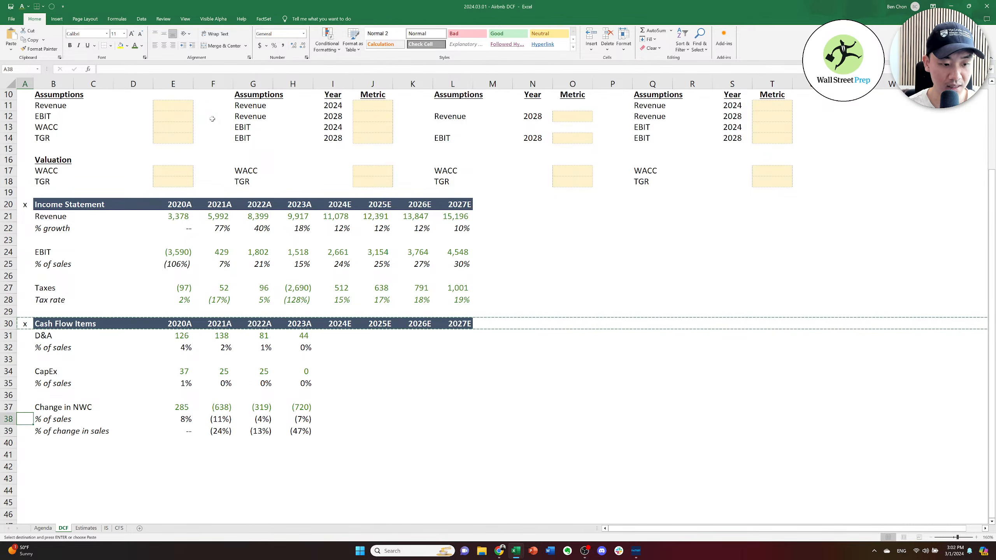
key(Down)
key(shift+space)
key(ctrl+v)
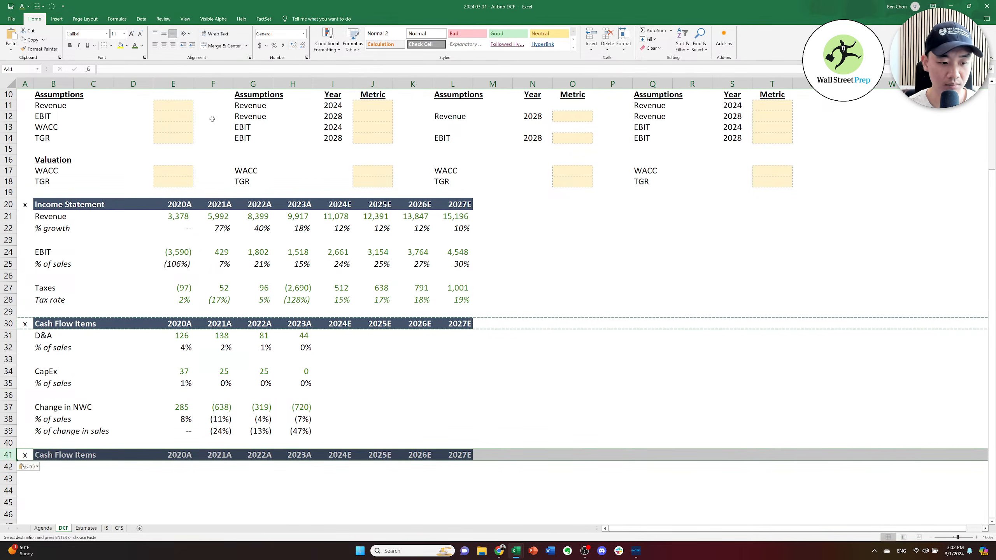
Rename the new section header in B41 as DCF.
key(Escape)
key(Right)
text(DCF)
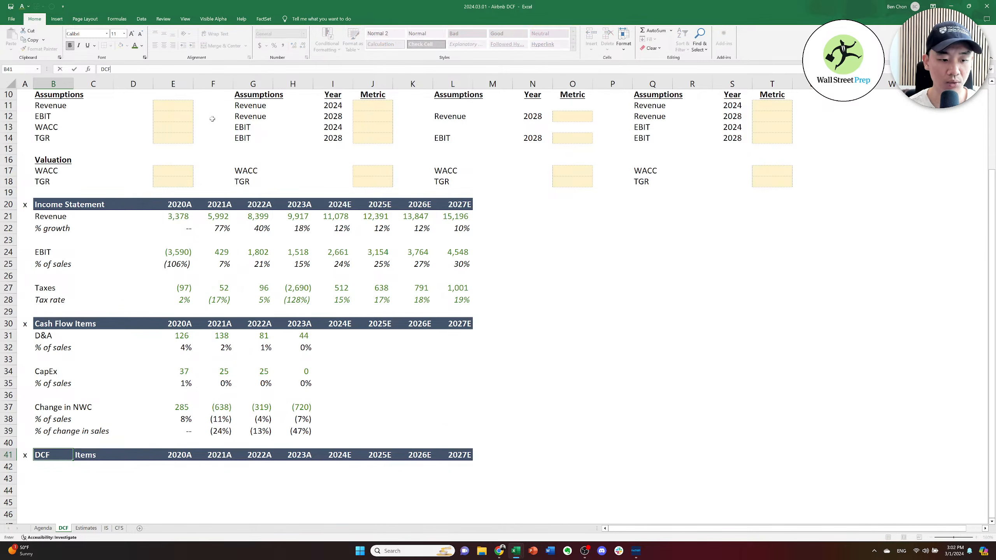
key(Tab)
Number the forecast years above the DCF header with 1 in I40 and =I40+1 in J40, filled across to M40.
key(Down)
key(Down)
key(Down)
key(Down)
key(Down)
key(Down)
key(Down)
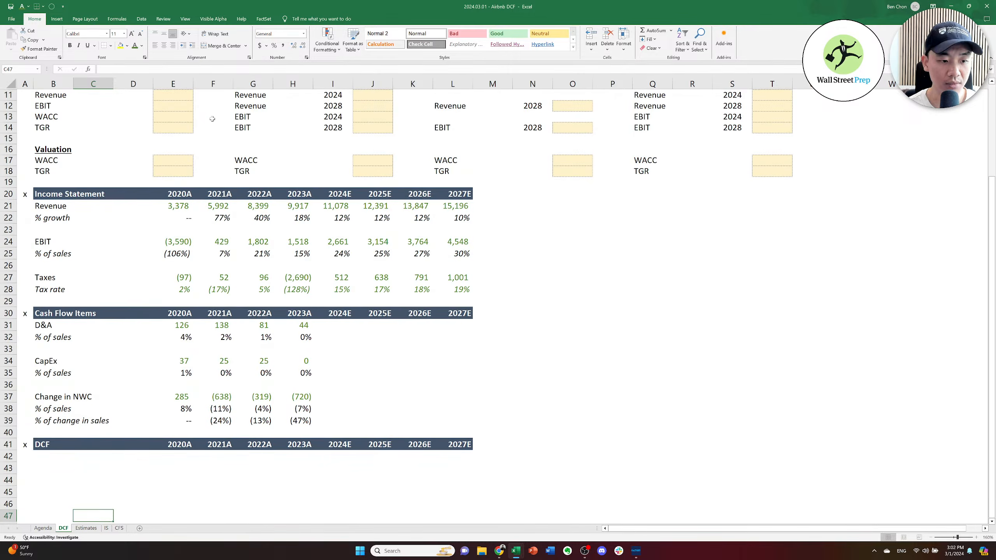
key(Home)
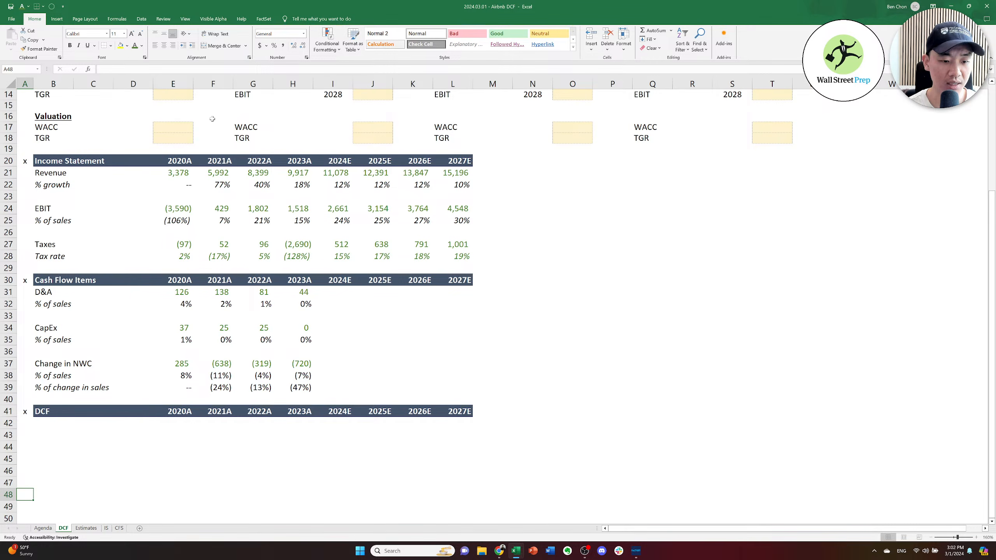
key(ctrl+Up)
key(ctrl+Right)
key(ctrl+Right)
key(Right)
key(Right)
key(Right)
key(Right)
key(Up)
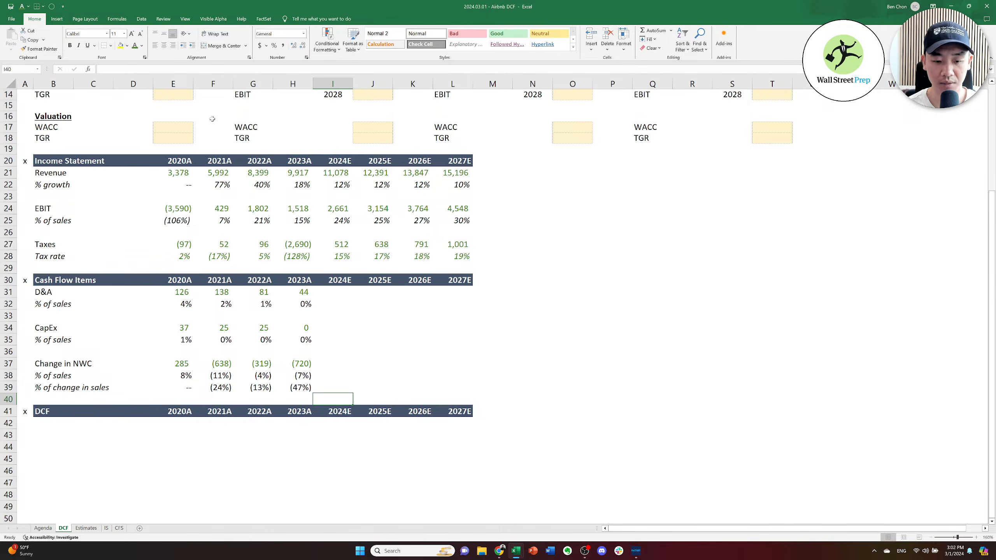
text(1)
key(Tab)
text(=I40+1)
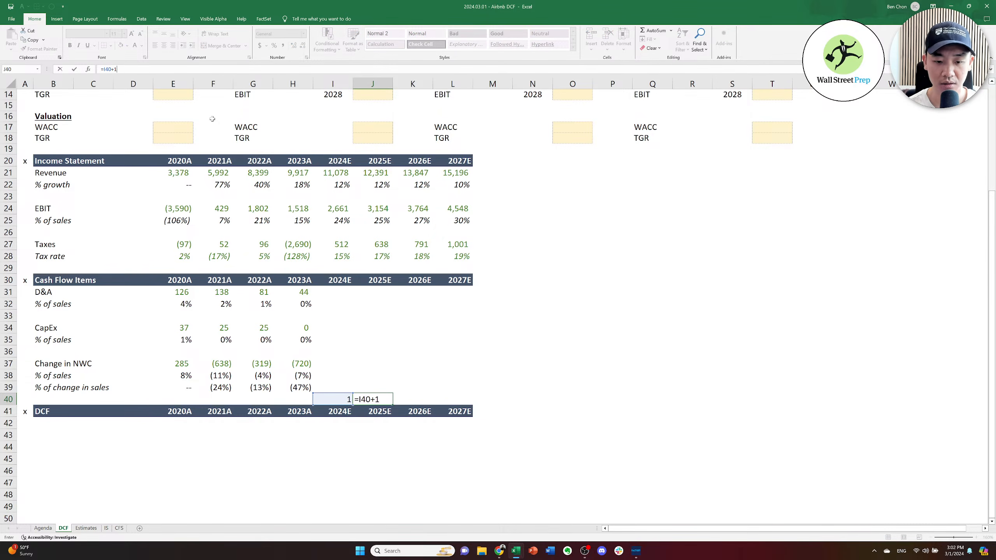
key(ctrl+Return)
key(ctrl+c)
key(shift+Right)
key(shift+Right)
key(shift+Right)
key(ctrl+v)
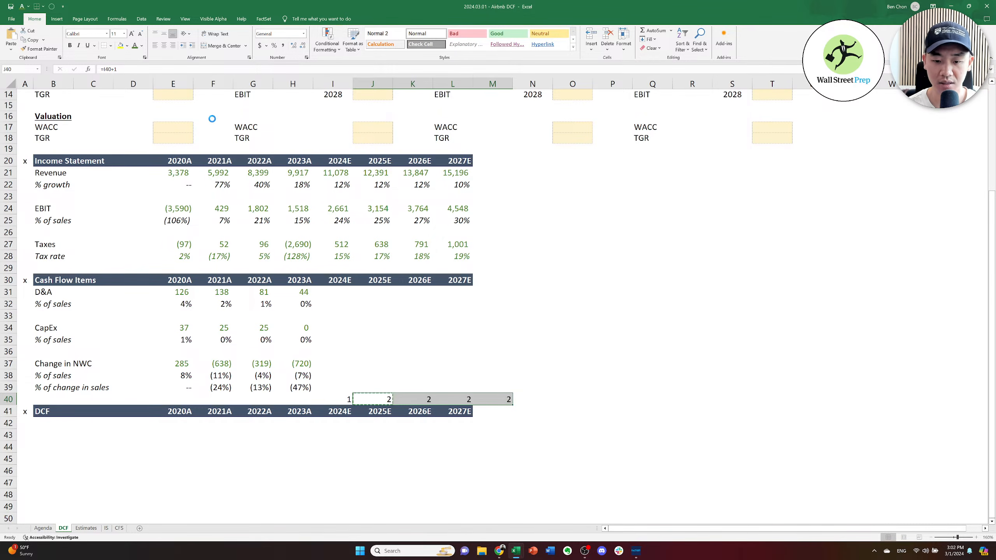
key(Escape)
Extend the DCF header row one year by filling L41 across to M41 for 2028E.
key(Down)
key(Right)
key(Right)
key(shift+Right)
key(ctrl+r)
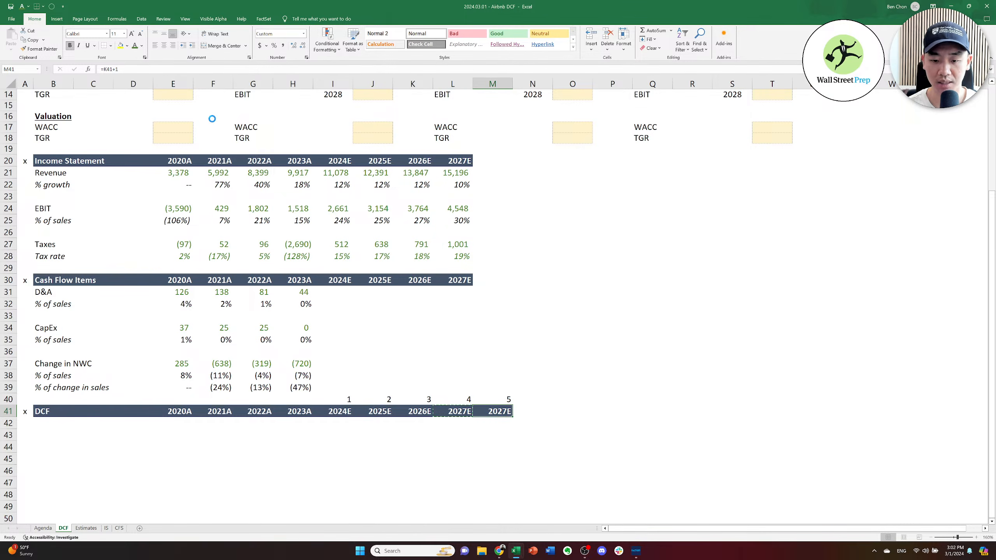
Look back over the Cash Flow Items rows between their header and the DCF header.
key(Up)
key(Up)
key(Up)
key(Up)
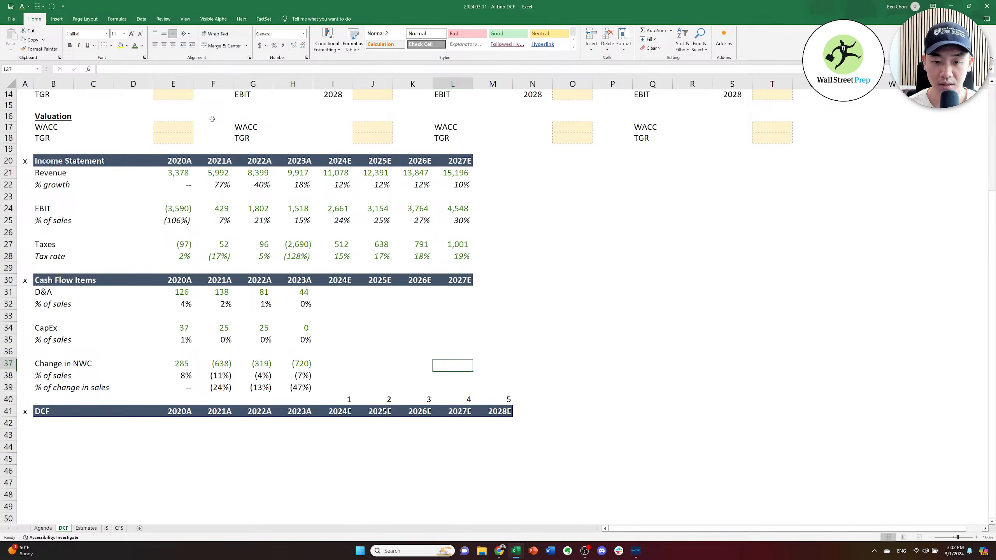
key(ctrl+Up)
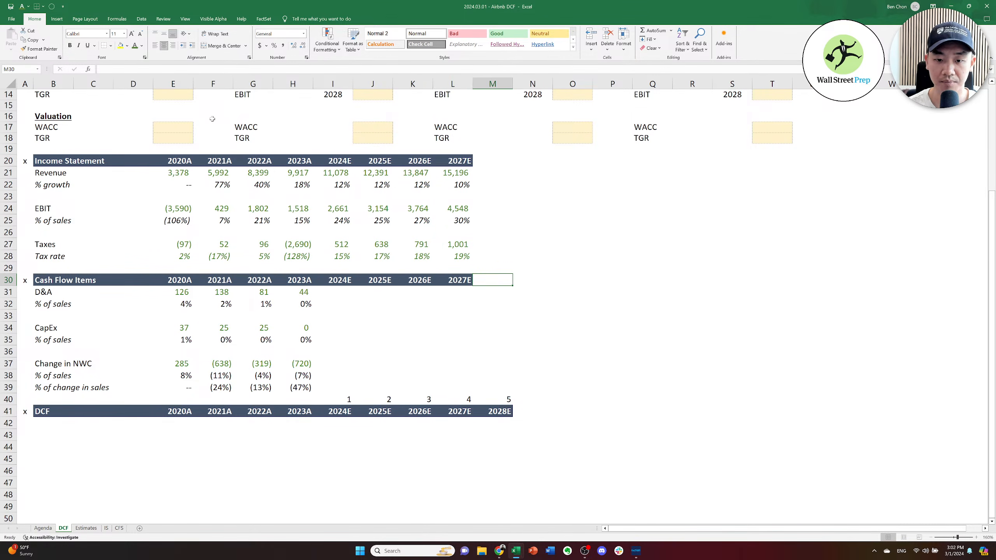
key(ctrl+Left)
key(ctrl+Left)
key(ctrl+Left)
key(Down)
key(Down)
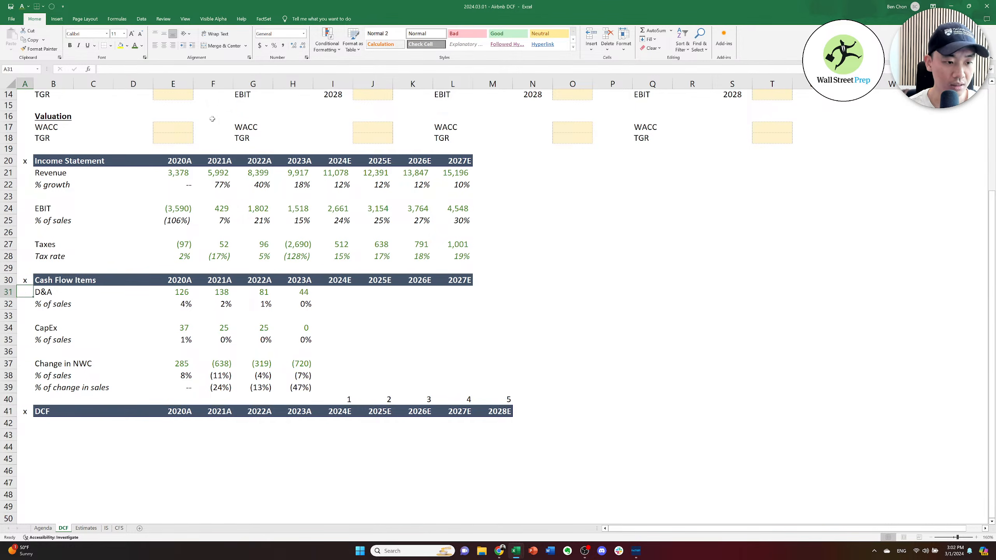
key(Down)
key(Down)
key(Down)
key(Down)
key(Down)
key(Down)
key(Down)
key(Down)
key(Down)
key(Down)
key(Down)
key(Down)
Enter the label Revenue in B42 as the first line of the DCF section.
key(Right)
key(Up)
key(Up)
key(Right)
key(Left)
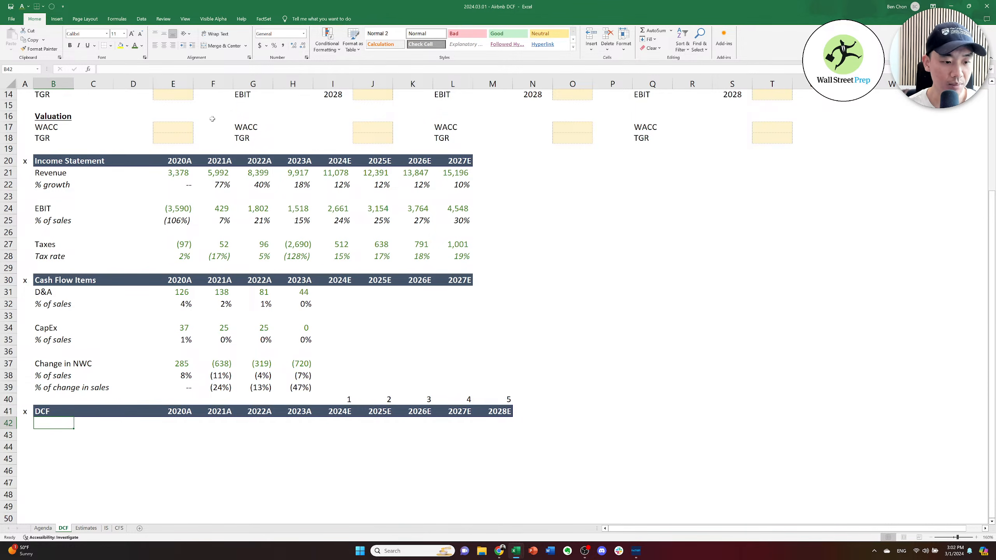
text(Revenue)
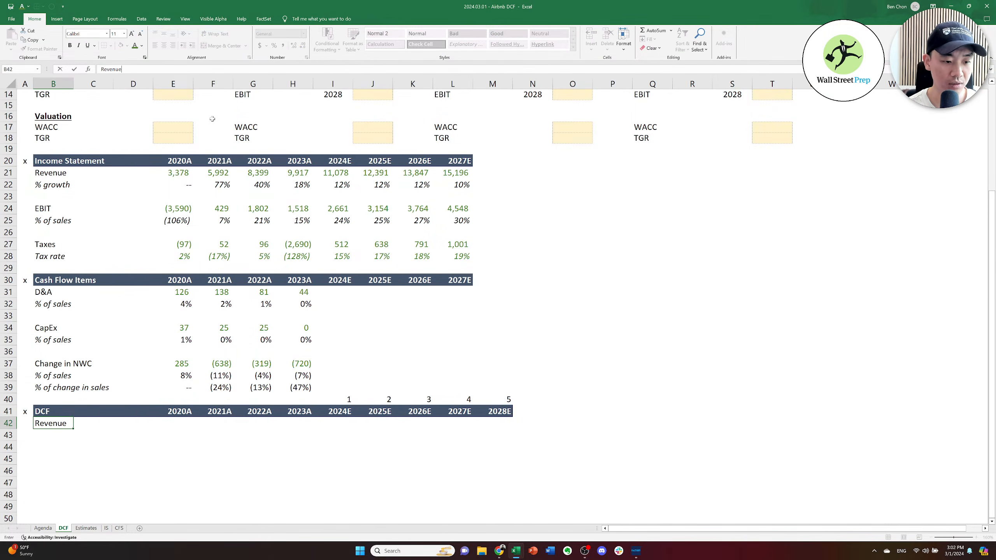
key(Return)
text(%)
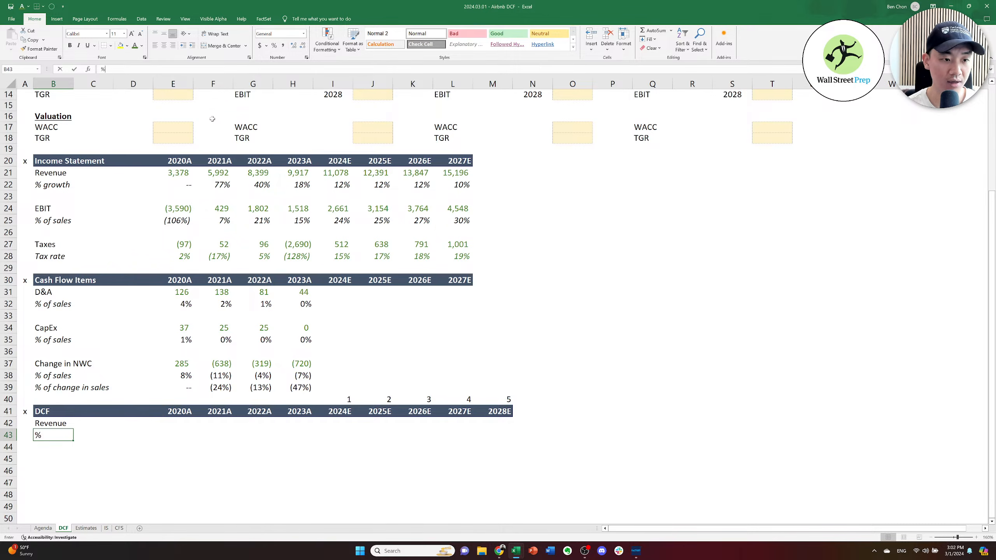
key(Escape)
Copy the Income Statement row labels from Revenue through Tax rate into the DCF section, starting at B42.
key(ctrl+Up)
key(ctrl+Up)
key(ctrl+Up)
key(ctrl+Up)
key(ctrl+Up)
key(ctrl+Up)
key(ctrl+Up)
key(ctrl+Up)
key(ctrl+Up)
key(ctrl+Up)
key(ctrl+Up)
key(ctrl+Up)
key(ctrl+Up)
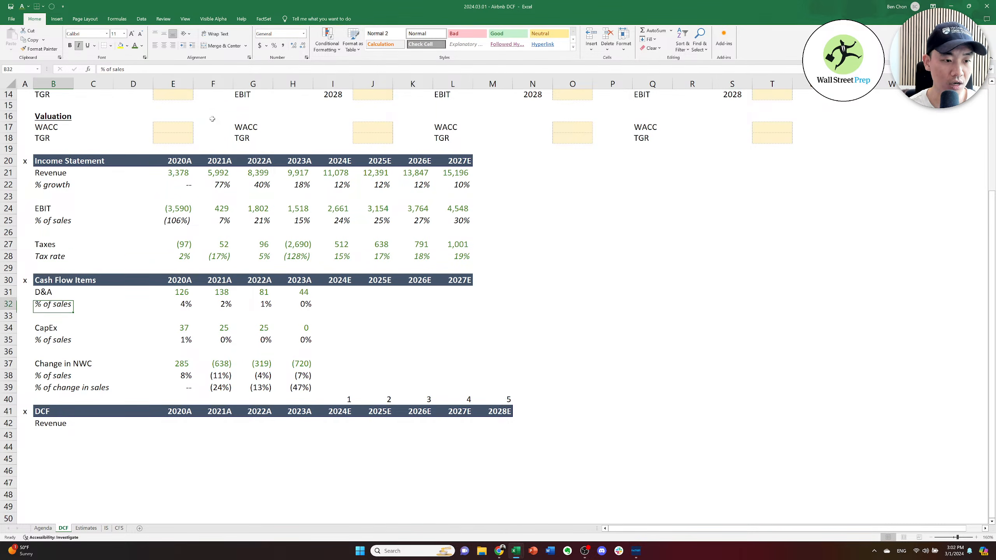
key(Up)
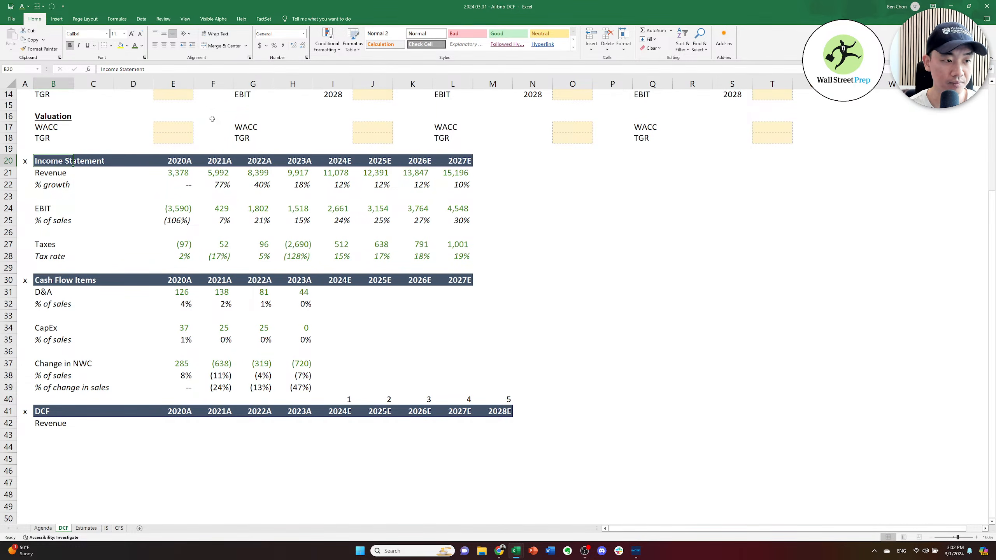
key(shift+Down)
key(shift+Down)
key(shift+Down)
key(shift+Down)
key(shift+Down)
key(shift+Down)
key(shift+Down)
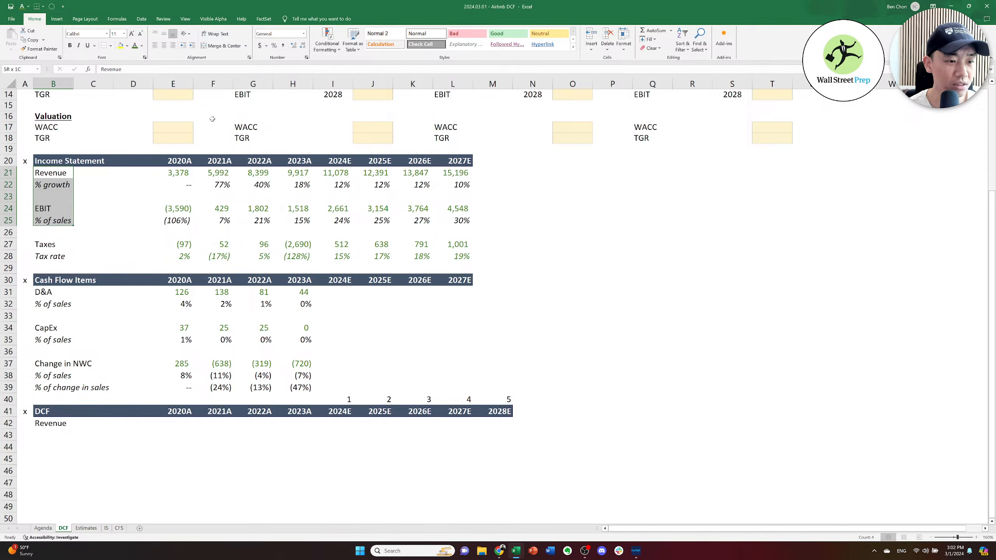
key(ctrl+c)
key(shift+Up)
key(shift+Up)
key(Down)
key(Down)
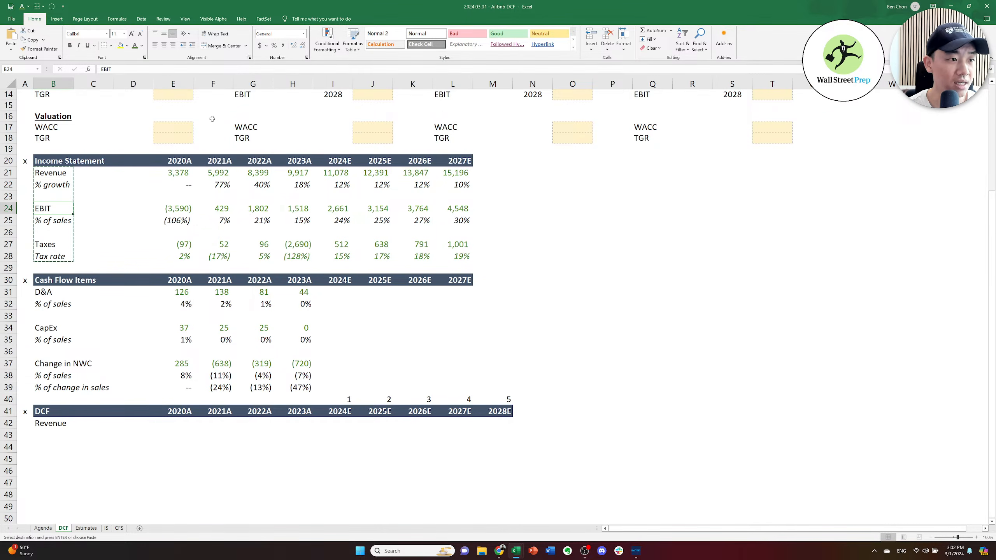
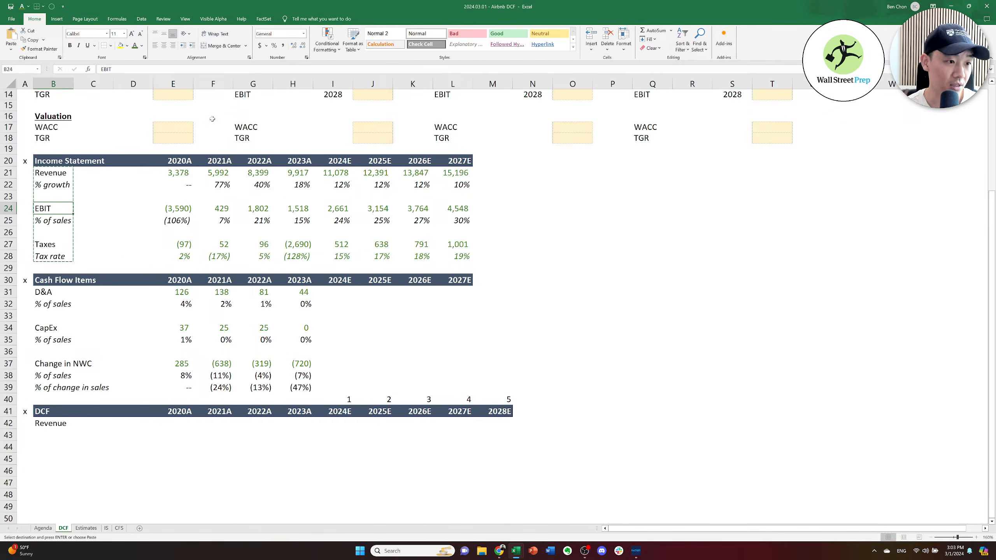
key(Down)
key(Down)
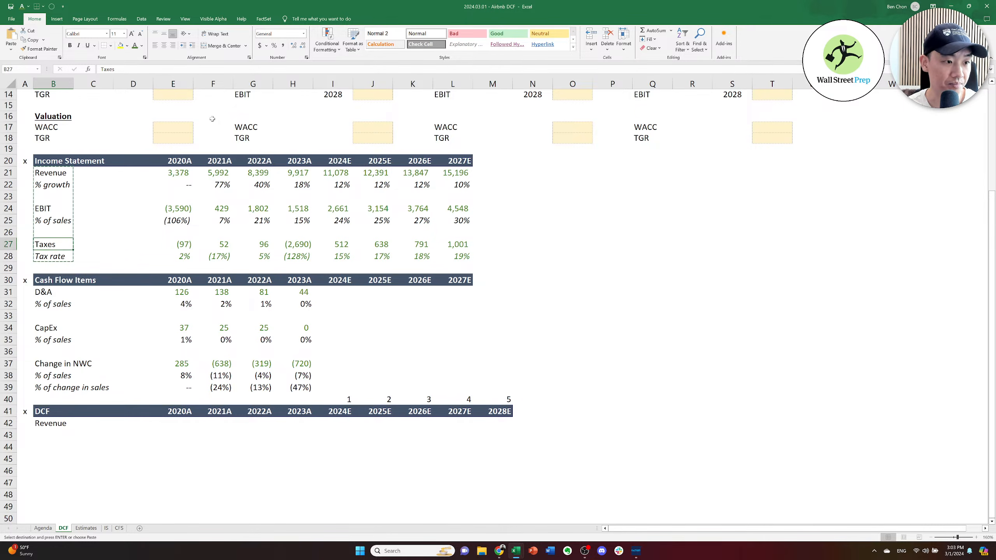
key(Down)
key(Down)
key(Down)
key(Down)
key(Down)
key(Down)
key(Down)
key(Down)
key(Down)
key(Down)
key(Down)
key(Down)
key(Down)
key(Down)
key(Down)
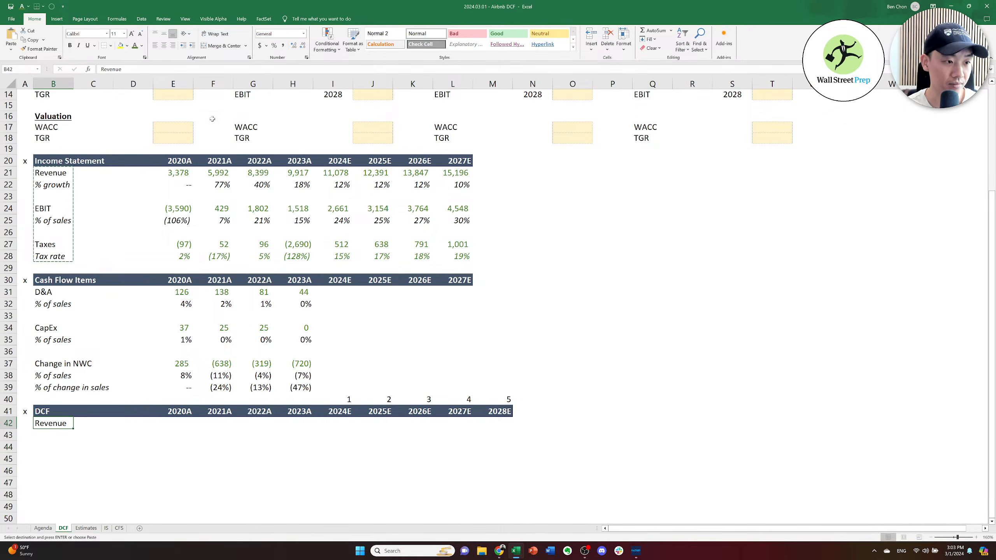
key(Down)
key(Up)
key(Down)
key(Up)
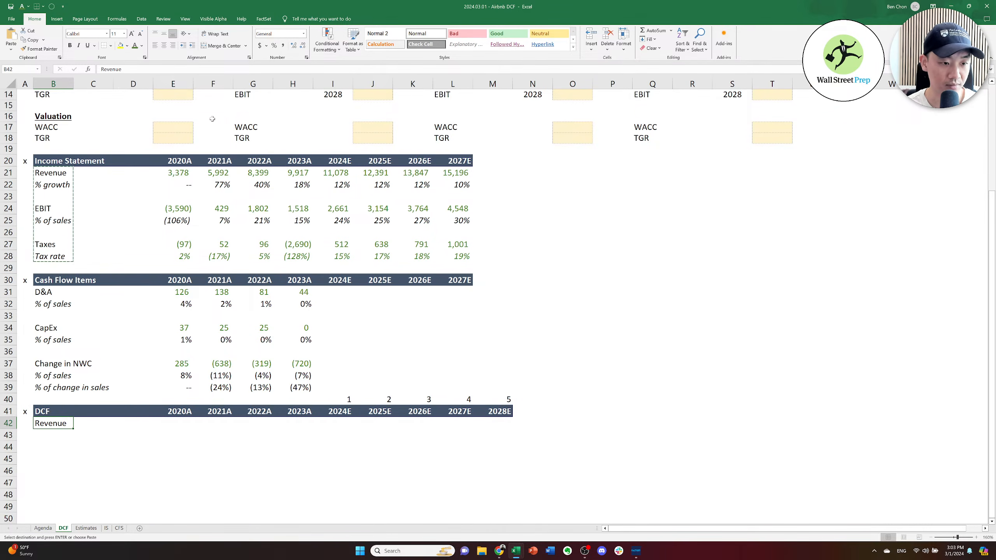
text(Revenue % growth  EBIT % of sales  Taxes Tax rate)
Copy the Cash Flow Items labels from D&A through % of change in sales into the DCF section, starting at B53.
key(Up)
key(Up)
key(Up)
key(Up)
key(Up)
key(Up)
key(Up)
key(Up)
key(Up)
key(Up)
key(Up)
key(Up)
key(Up)
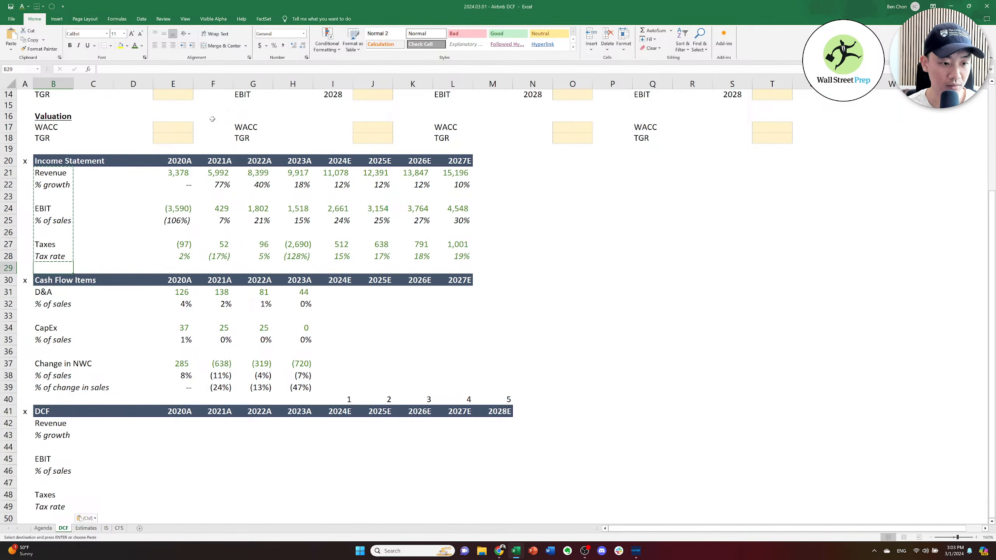
key(Down)
key(Down)
key(shift+Down)
key(shift+Down)
key(shift+Down)
key(shift+Down)
key(shift+Down)
key(shift+Down)
key(shift+Down)
key(shift+Down)
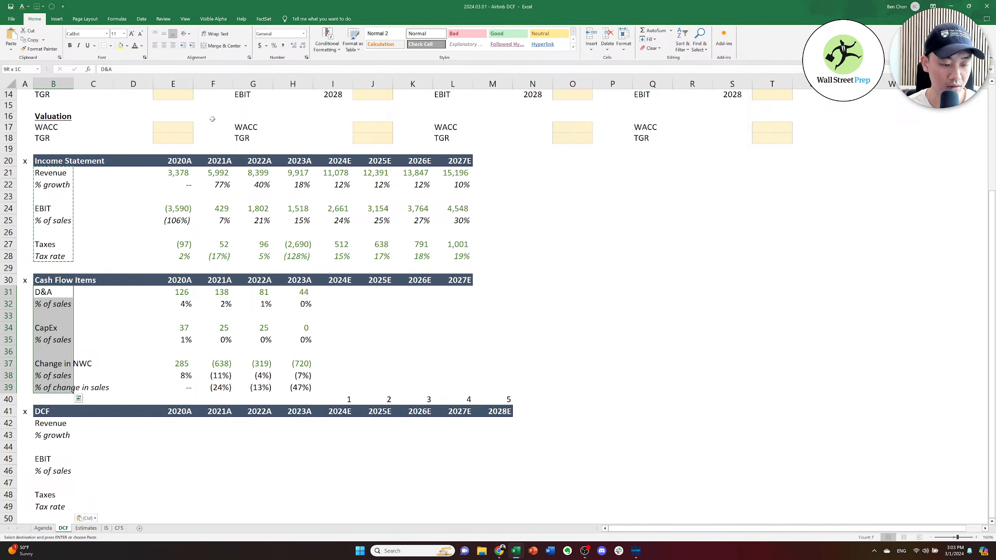
key(ctrl+c)
key(Down)
key(Down)
key(Down)
key(Down)
key(Down)
key(Down)
key(Down)
key(Down)
key(Down)
key(Down)
key(Down)
key(Down)
key(Down)
key(Down)
key(Down)
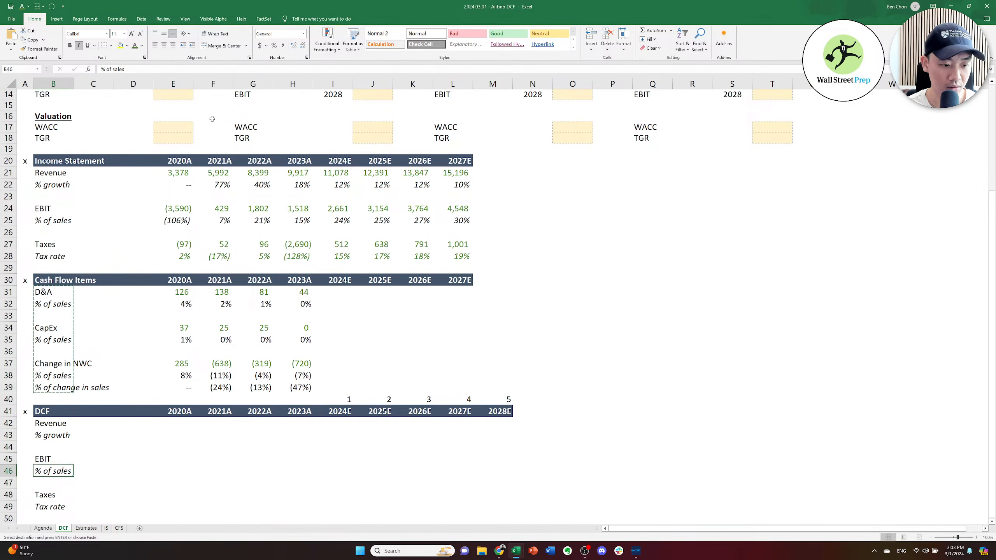
key(Down)
key(Down)
key(Down)
key(Down)
key(Down)
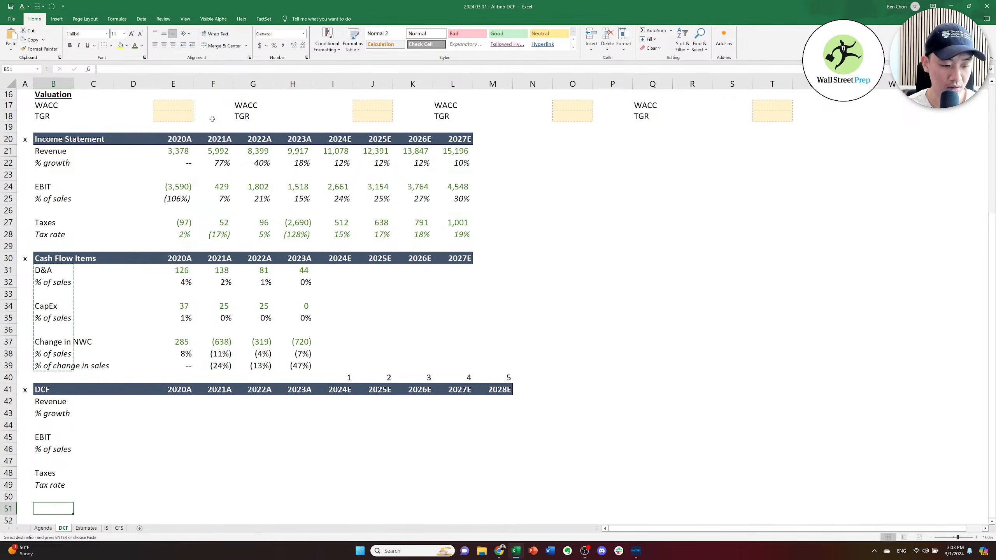
key(Down)
key(Down)
key(ctrl+v)
Insert three blank rows at row 44, below % growth in the DCF section.
key(Up)
key(Up)
key(Up)
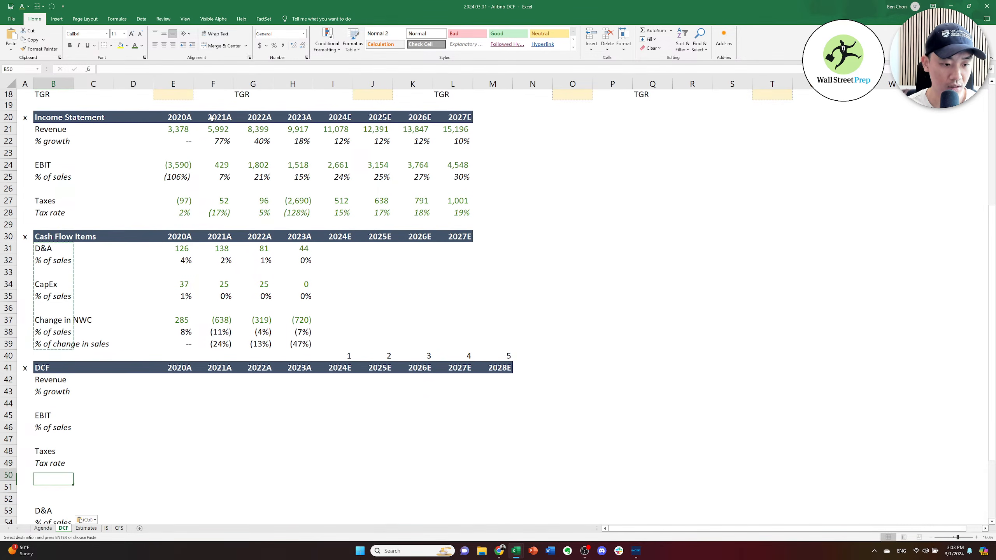
key(Up)
key(Up)
key(Up)
key(Up)
key(Up)
key(Up)
key(Up)
key(Down)
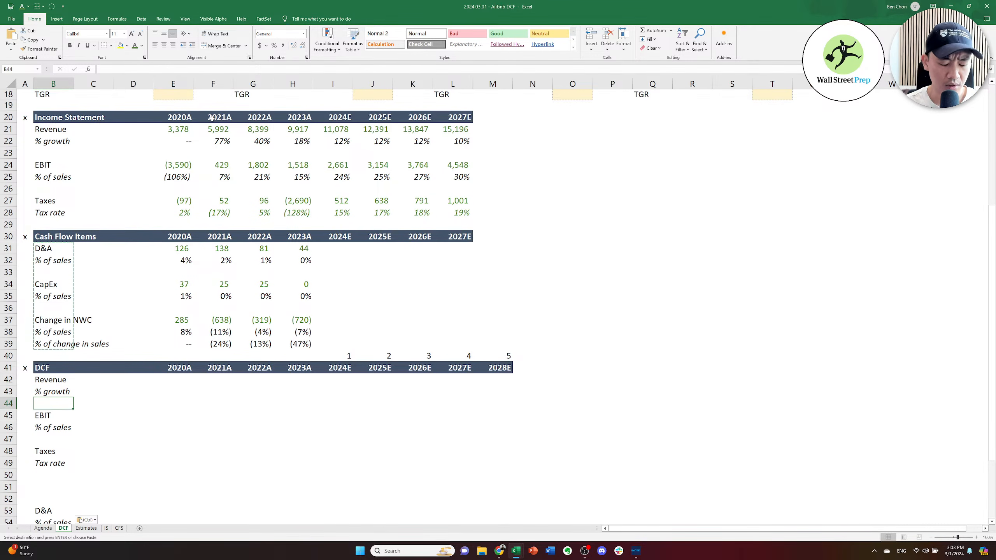
key(Escape)
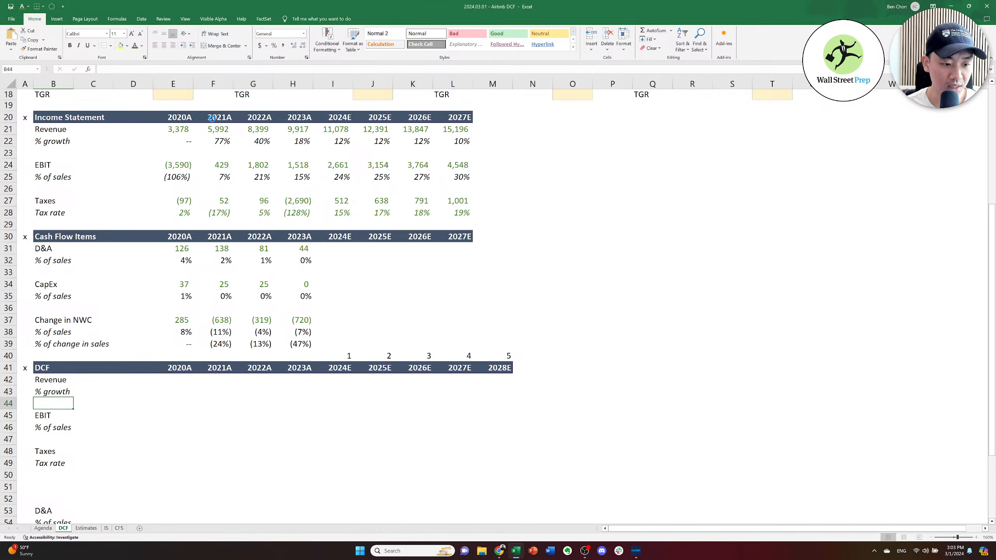
key(alt+i)
key(r)
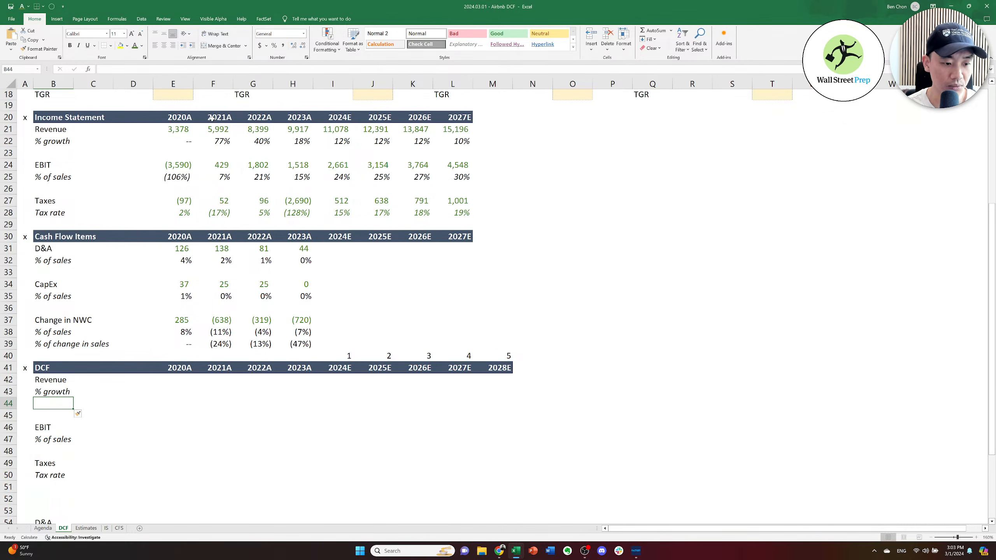
key(alt+i)
key(r)
key(alt+i)
text(r)
Label the new rows Conservative Case, Base Case and Optimistic Case in B44:B46.
text(Con)
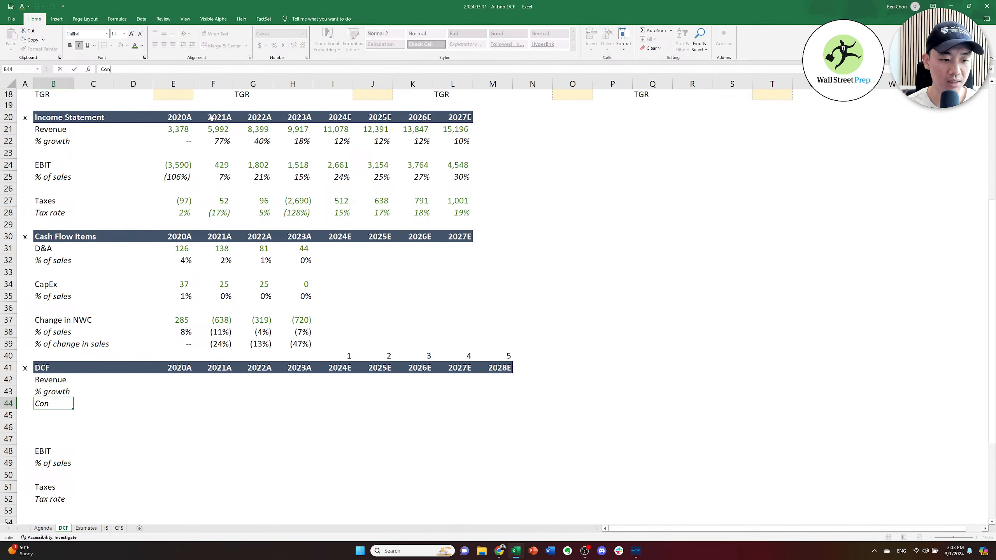
text(servative Case)
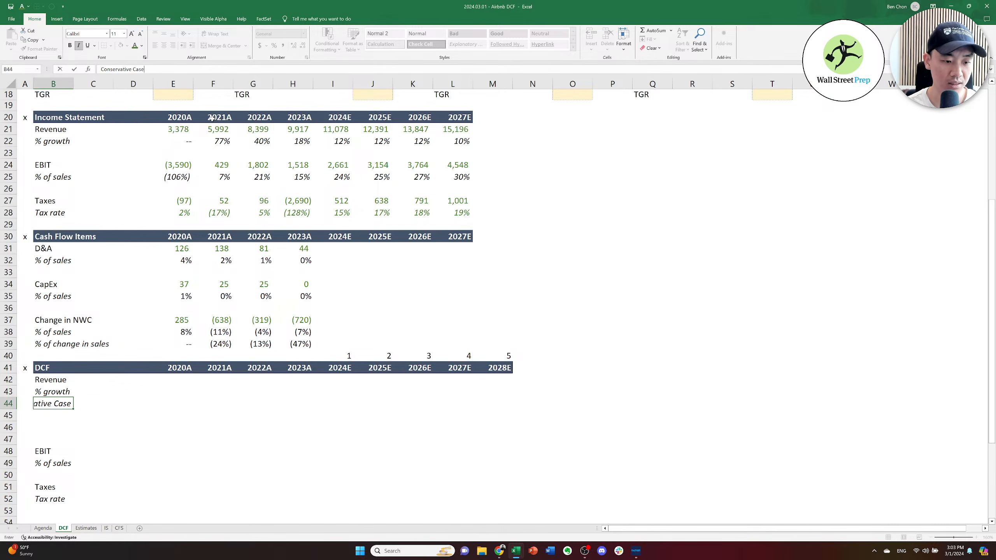
key(Return)
text(Base Case)
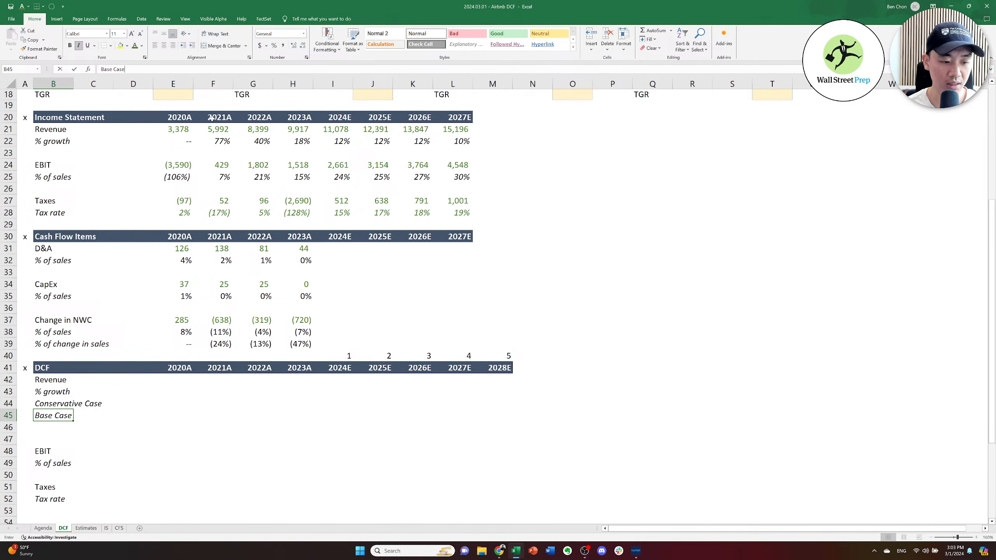
key(Return)
text(Optimistic Case)
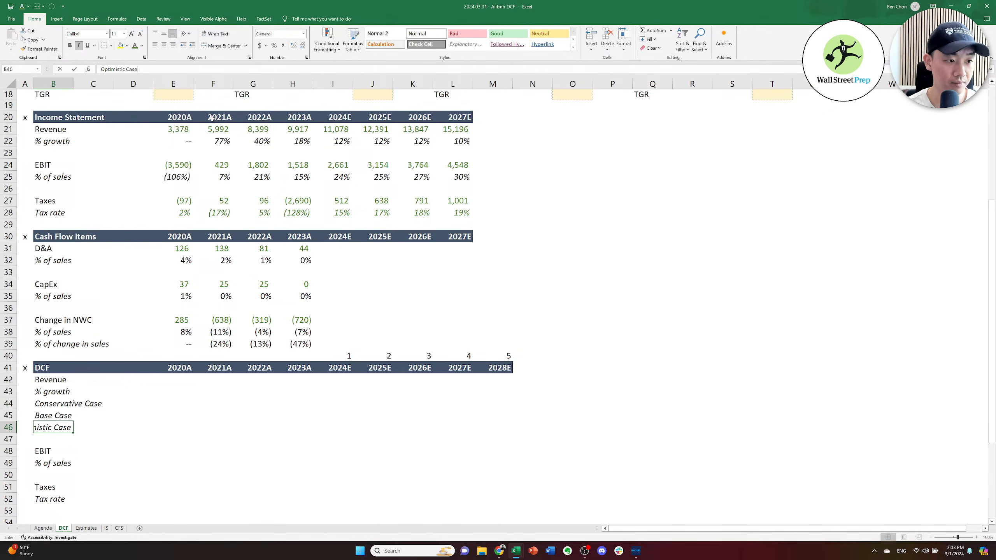
key(Up)
key(Up)
key(Up)
key(Down)
key(shift+Down)
key(shift+Down)
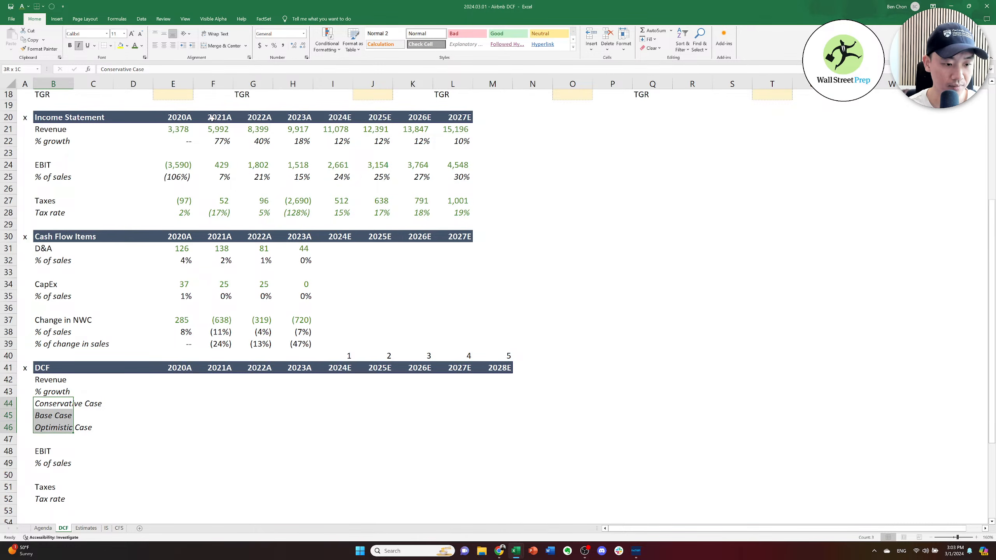
key(ctrl+c)
key(Down)
key(Down)
key(Escape)
Insert three blank rows at row 50, below the % of sales line under EBIT in the DCF section.
key(Down)
key(Down)
key(Down)
key(Down)
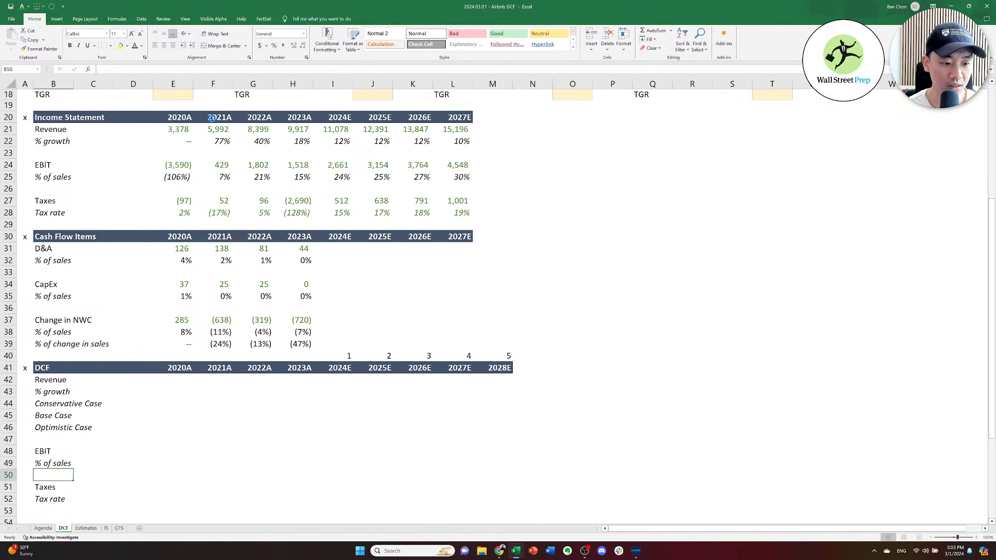
key(alt+i)
key(r)
key(F4)
key(F4)
Copy the Conservative, Base and Optimistic Case labels from B44:B46 into B50:B52, under EBIT's % of sales line.
key(Up)
key(Up)
key(Up)
key(Up)
key(Up)
key(Up)
key(Up)
key(Up)
key(Up)
key(Up)
key(Down)
key(Down)
key(Down)
key(Down)
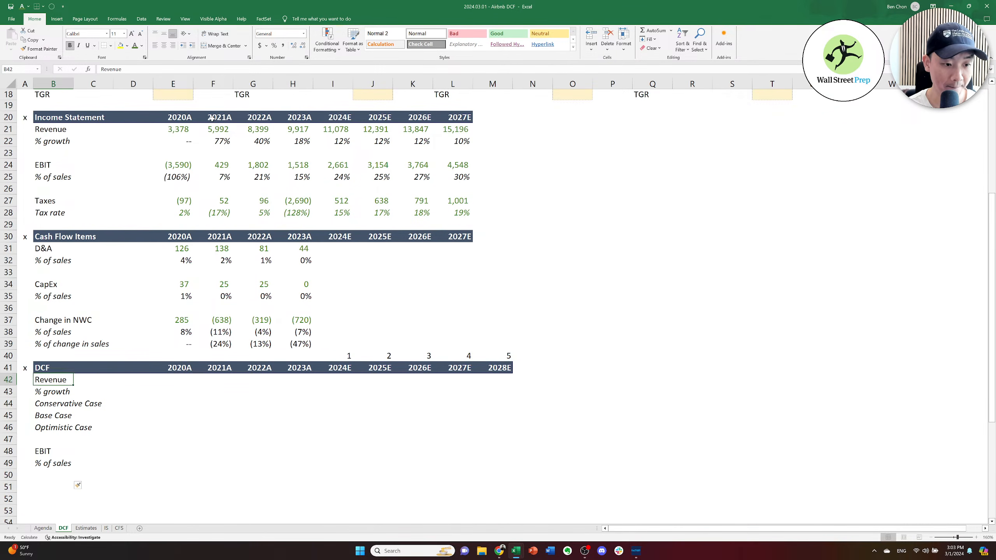
key(shift+Down)
key(shift+Down)
key(ctrl+c)
key(Down)
key(Down)
key(Down)
key(Down)
key(Down)
key(Down)
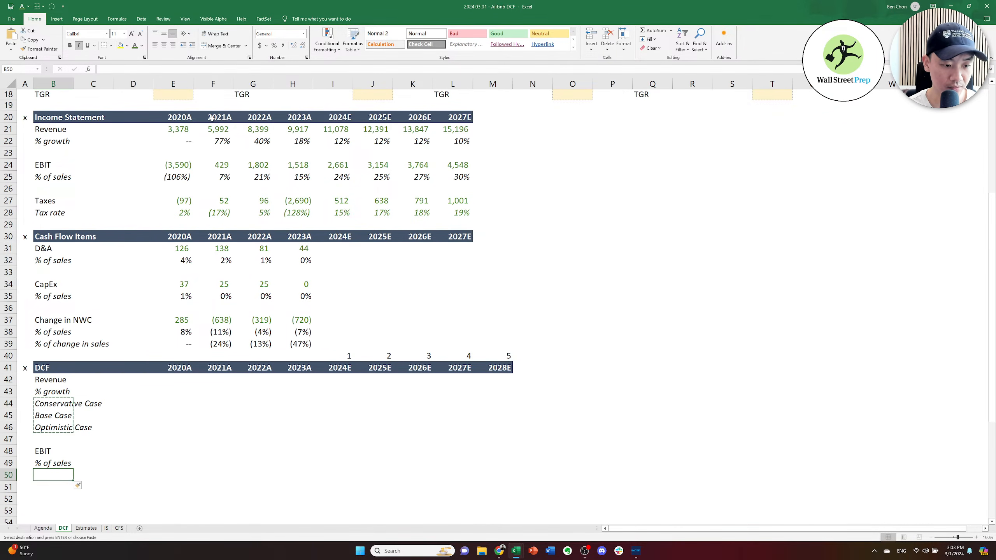
key(ctrl+v)
Delete the surplus blank row 54 above Taxes in the DCF section.
key(Down)
key(Down)
key(Down)
key(Down)
key(Down)
key(Down)
key(Down)
key(Down)
key(Up)
key(Up)
key(Up)
key(Up)
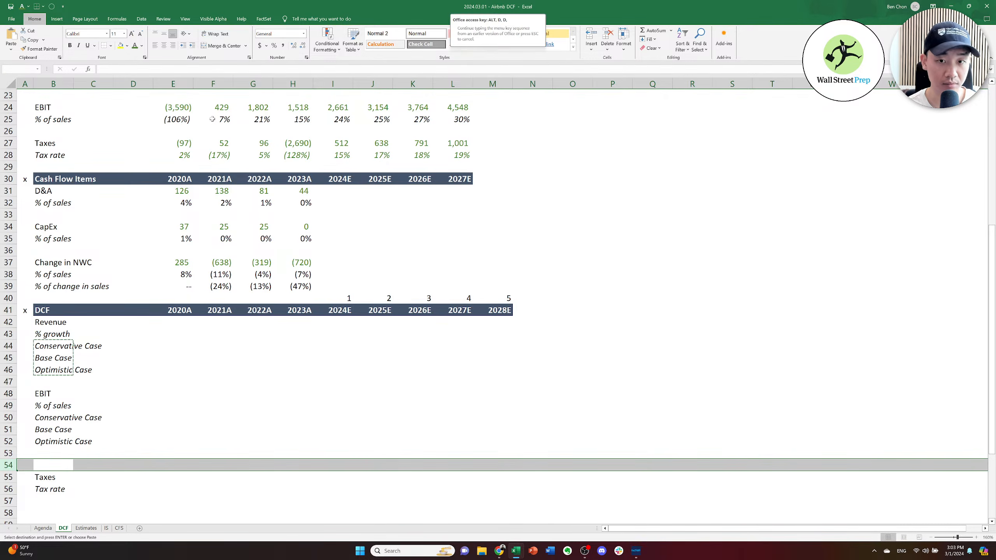
key(Escape)
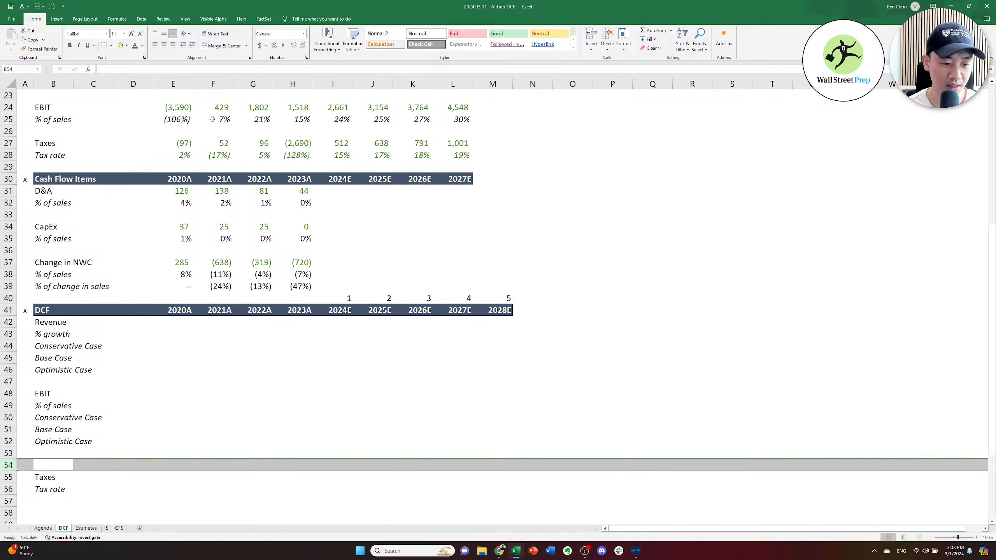
key(ctrl+minus)
Add an EBIAT label in B57, two rows below Tax rate in the DCF section.
key(Up)
key(Up)
key(Down)
key(Down)
key(Down)
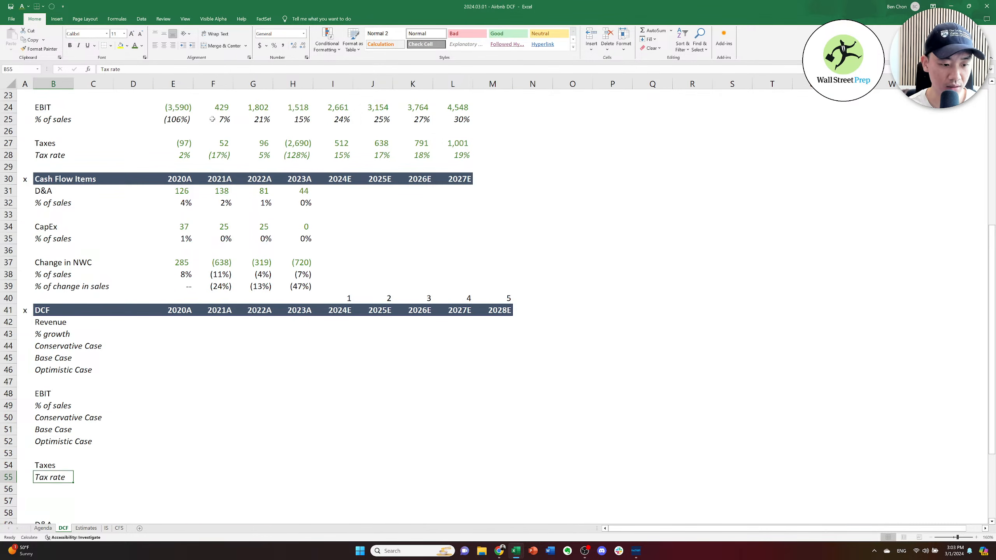
key(Down)
key(Down)
text(EBIAT)
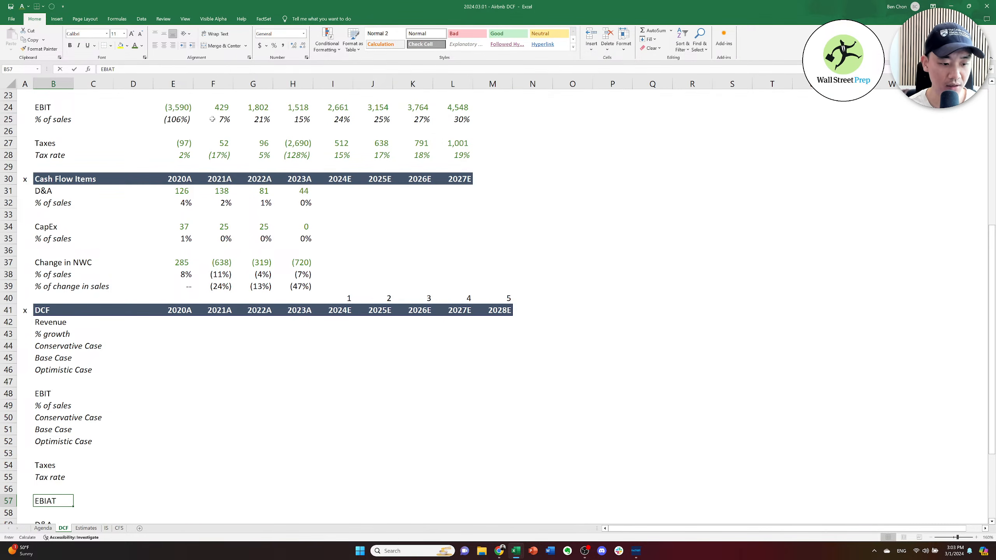
key(Return)
Clear the % of change in sales label in B67, under Change in NWC in the DCF section.
key(Down)
key(Down)
key(Down)
key(Down)
key(Down)
key(Down)
key(Down)
key(Down)
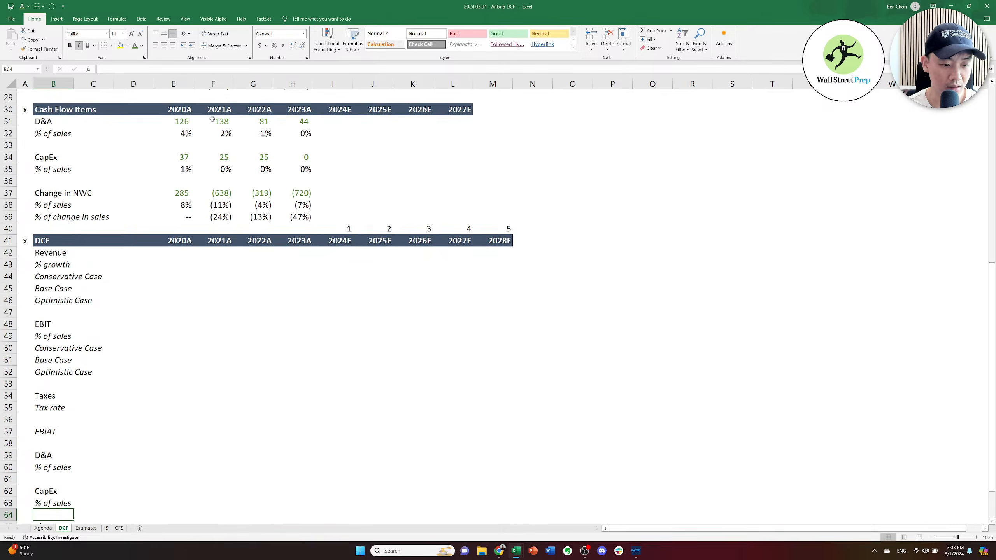
key(Down)
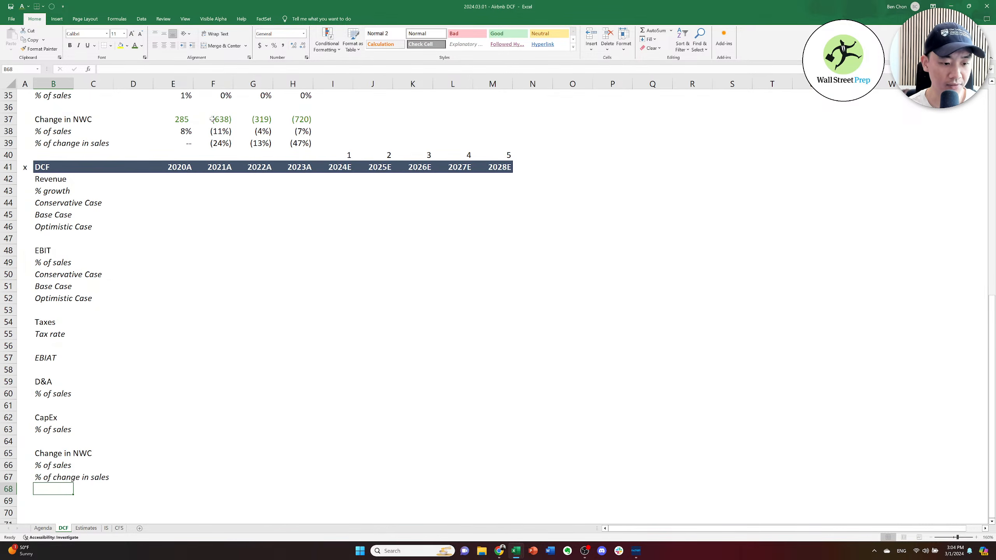
key(Up)
Remove the italic formatting from the EBIAT label in B57.
key(Up)
key(Up)
key(Up)
key(Up)
key(Up)
key(Up)
key(Up)
key(Up)
key(Up)
key(Up)
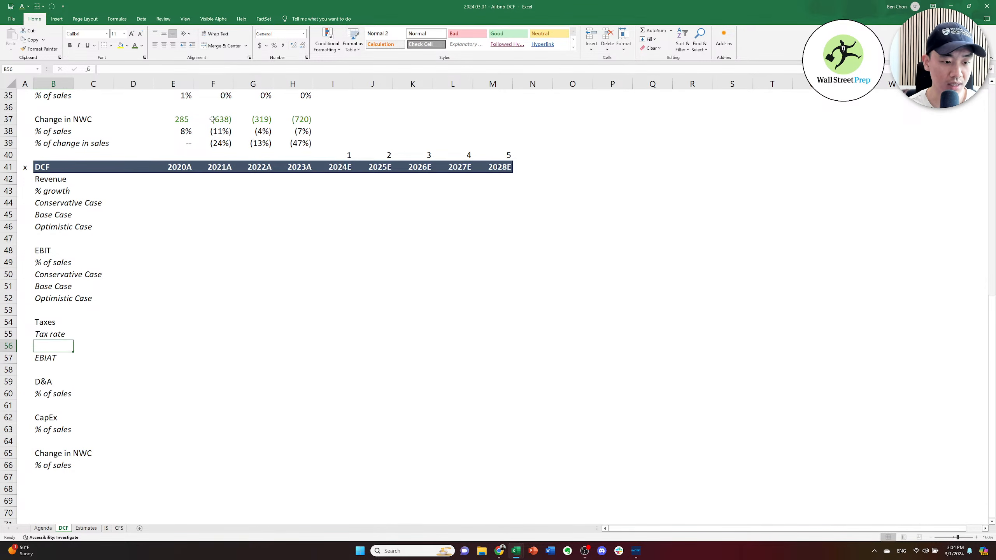
key(Down)
key(ctrl+i)
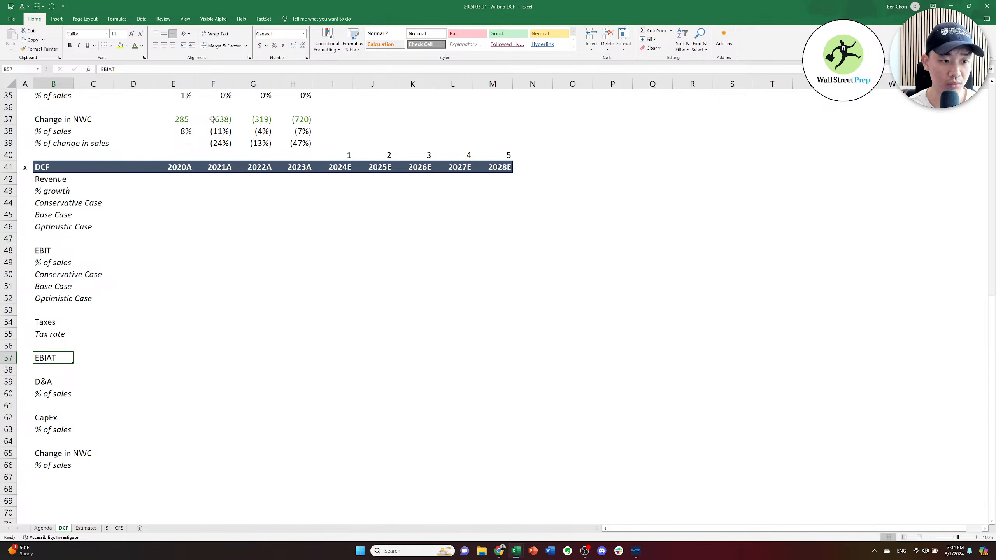
Review the DCF row layout against the Income Statement and Cash Flow Items sections above, finishing at the 2020A Revenue cell E42.
key(Right)
key(Right)
key(Up)
key(Up)
key(Up)
key(Up)
key(Up)
key(Up)
key(Up)
key(Up)
key(Right)
key(Up)
key(Up)
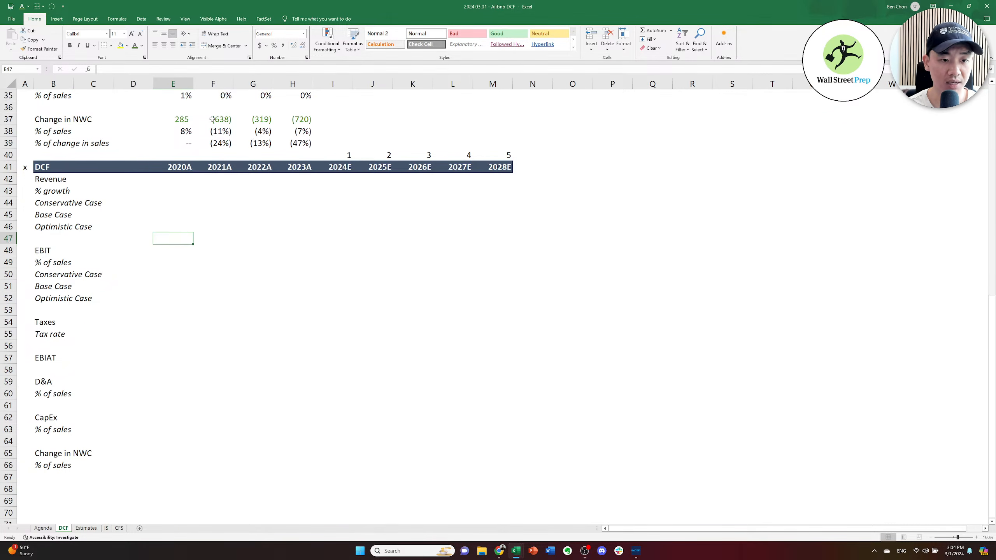
key(Up)
key(Up)
key(Up)
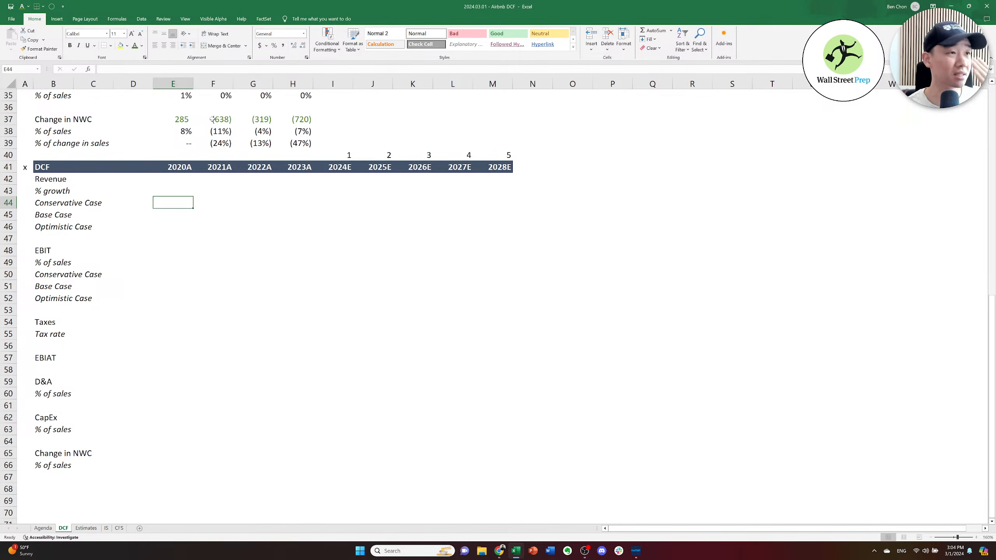
key(Left)
key(Up)
key(Right)
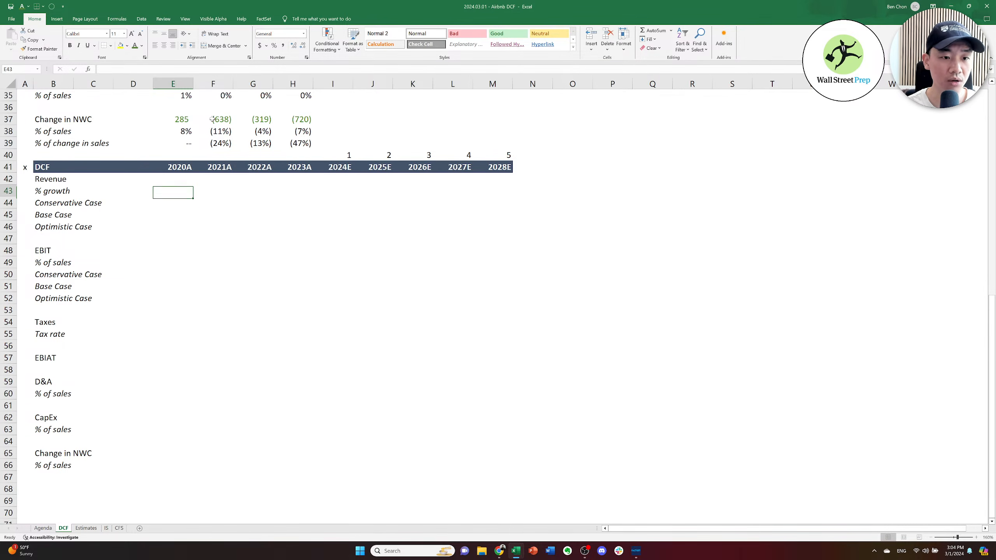
key(Up)
key(Right)
key(Left)
key(Up)
key(Up)
key(Up)
key(Up)
key(Up)
key(Up)
key(Up)
key(Up)
key(Up)
key(Up)
key(Up)
key(Up)
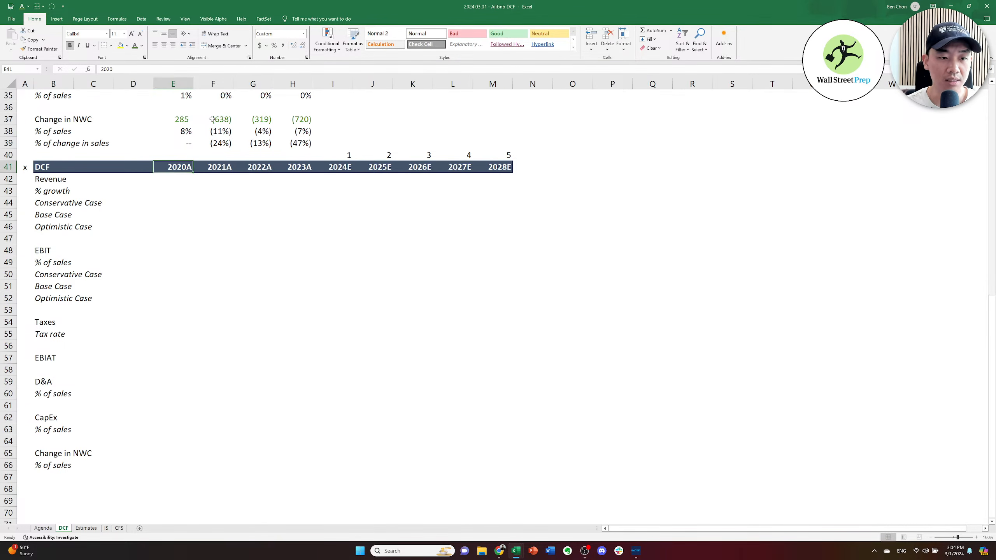
key(Up)
key(Up)
key(Up)
key(Up)
key(Up)
key(Up)
key(Up)
key(Up)
key(Up)
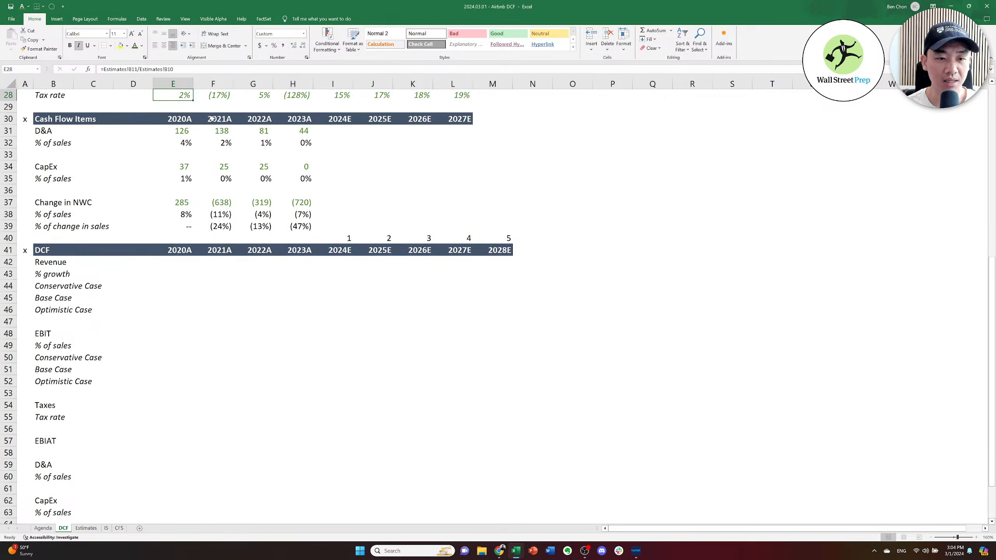
key(Up)
key(Up)
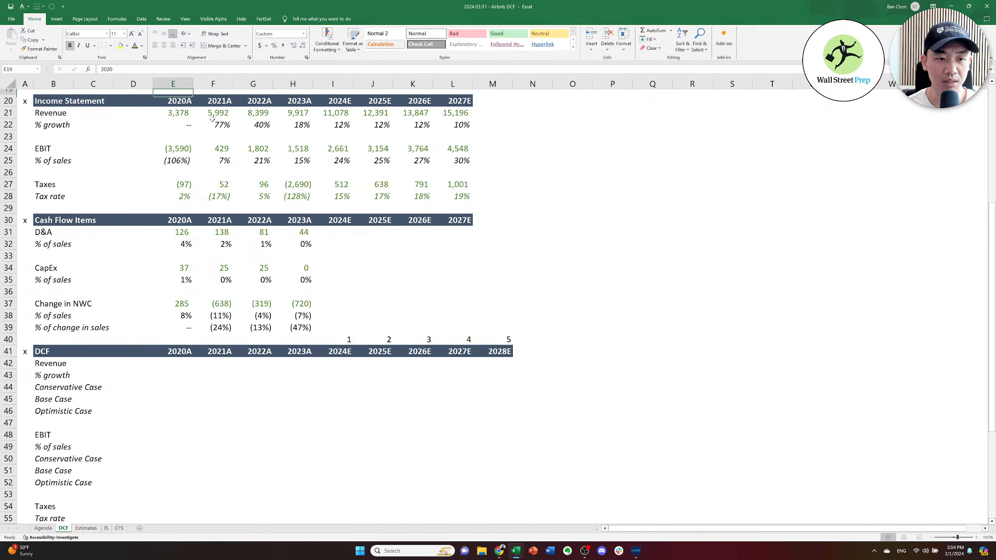
key(Down)
key(Down)
key(Down)
key(Down)
key(Down)
key(Down)
key(Down)
key(Down)
key(Down)
key(Down)
key(Down)
key(Down)
key(Down)
key(Down)
key(Down)
key(Down)
key(Down)
key(Down)
key(Down)
key(Down)
key(Down)
key(Down)
key(Down)
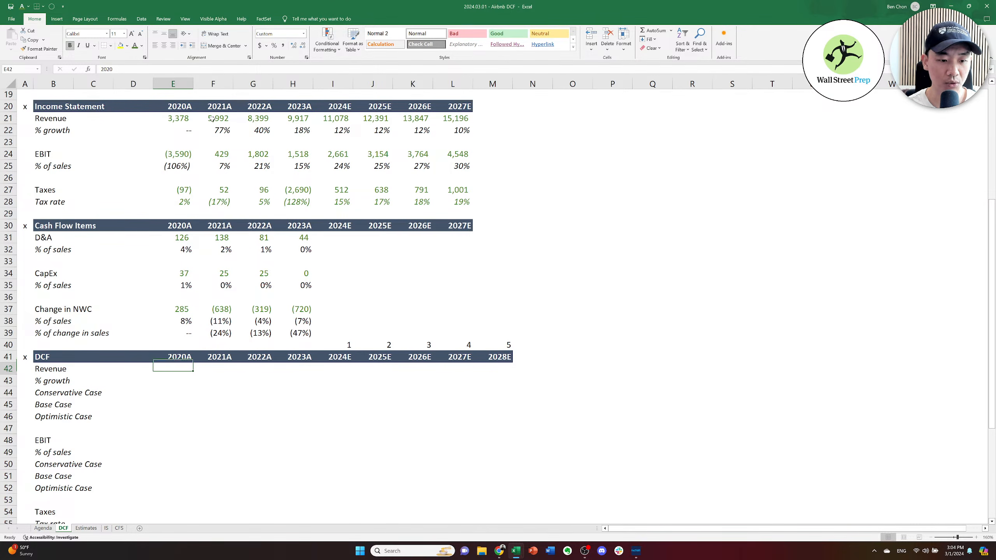
Link the 2020A Revenue cell E42 in the DCF section to the Income Statement revenue with =E21.
text(=)
key(Up)
key(Up)
key(Up)
key(Up)
key(Up)
key(Up)
key(Up)
key(Up)
key(Up)
key(Up)
key(Up)
key(Up)
key(Up)
key(Up)
key(Up)
key(Up)
key(Up)
key(Up)
key(Up)
key(Up)
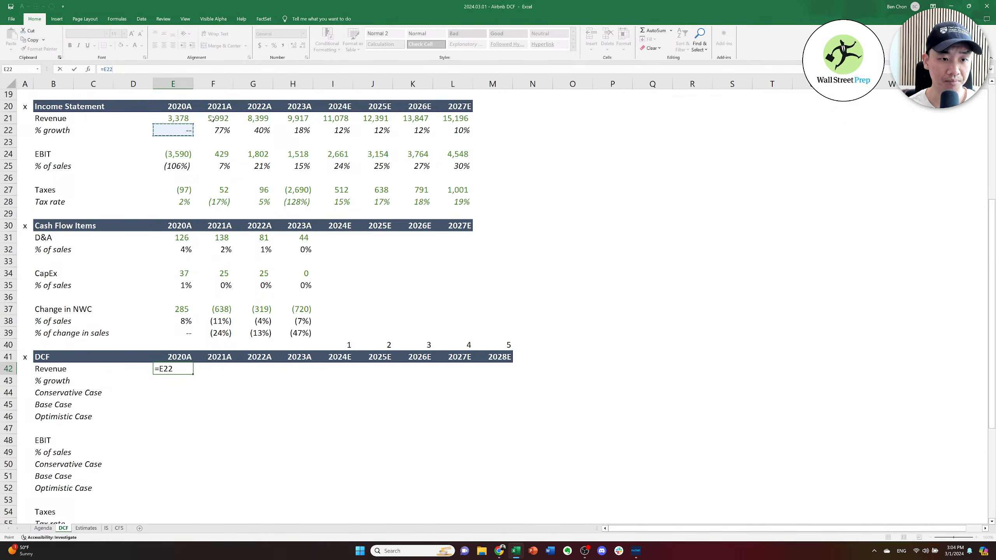
key(Up)
key(ctrl+Return)
Set the font color of the 2020A Revenue cell E42 to the standard purple.
key(alt+h)
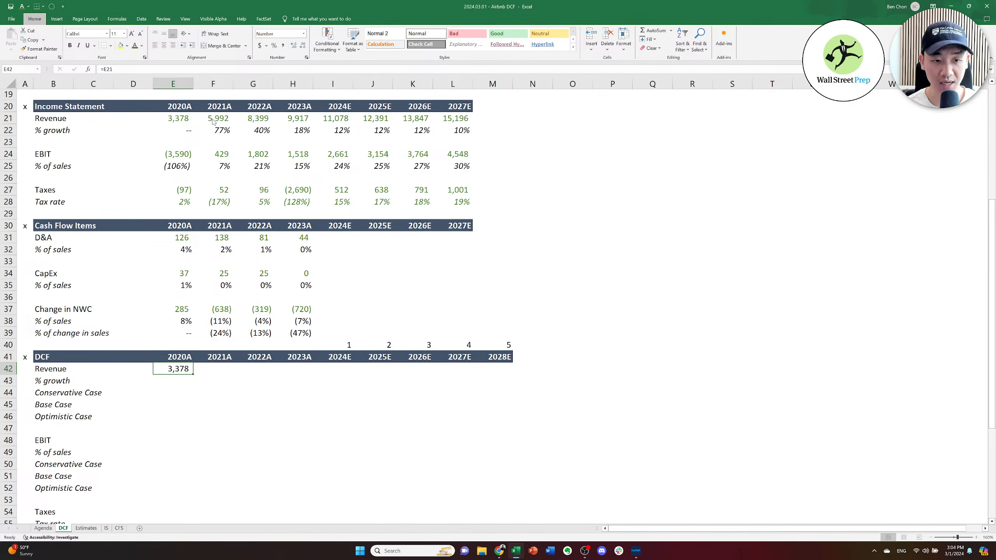
key(f)
key(c)
key(Down)
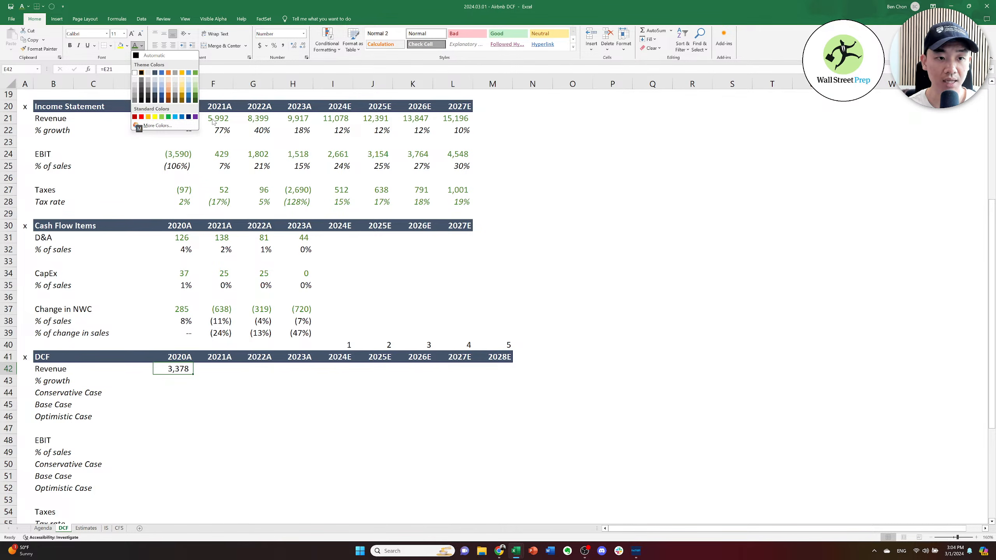
key(Right)
key(Right)
key(Right)
key(Down)
key(Right)
key(Right)
key(Right)
key(Down)
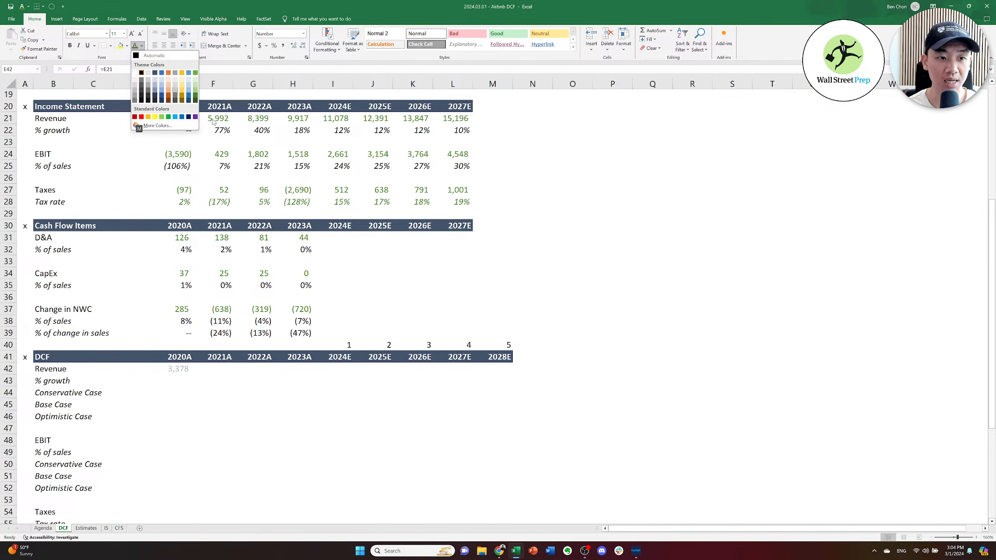
key(Down)
key(Down)
key(Down)
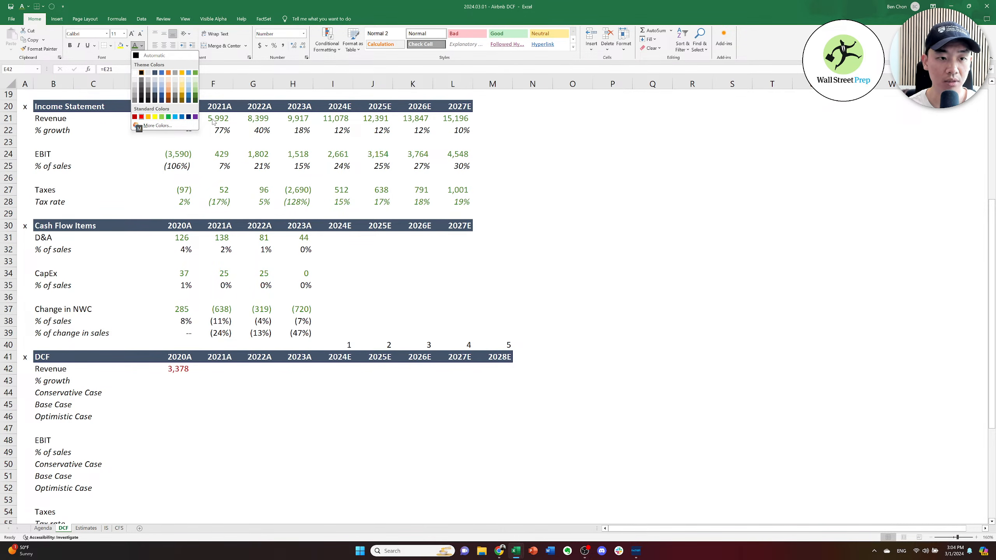
key(Right)
key(Right)
key(Right)
key(Right)
key(Right)
key(Right)
key(Right)
key(Right)
key(Right)
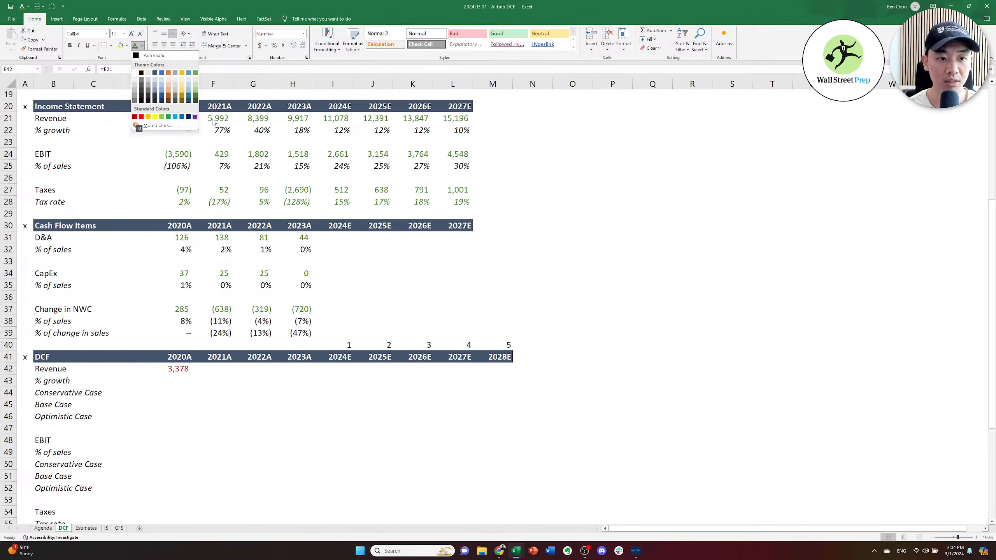
key(Return)
Copy the 2020A Revenue link in E42 across the historical years through 2023A in H42.
key(ctrl+c)
key(shift+Right)
key(shift+Right)
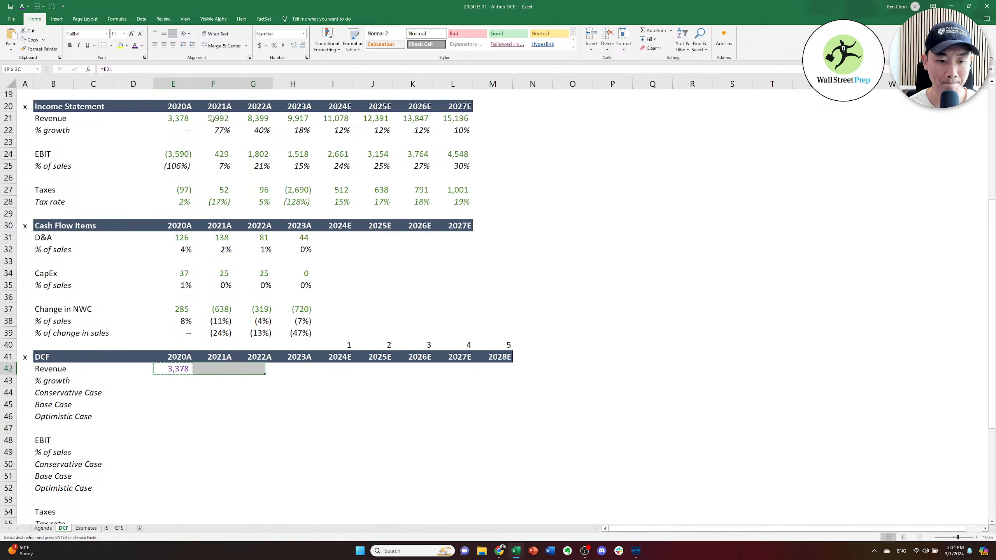
key(shift+Right)
key(ctrl+v)
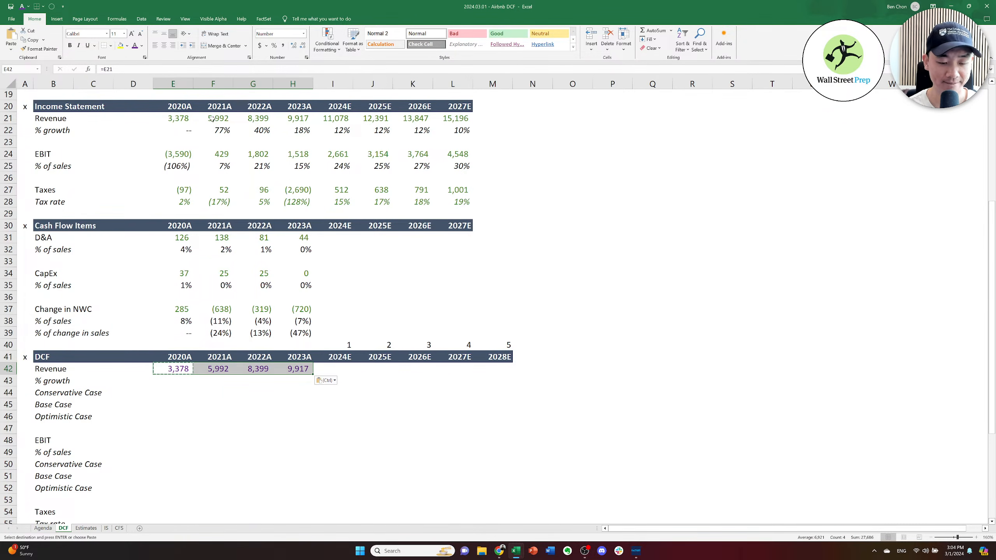
Copy the historical Revenue links E42:H42 into the DCF section's EBIT row, starting at E48.
key(ctrl+c)
key(Down)
key(Down)
key(Down)
key(Down)
key(Down)
key(Down)
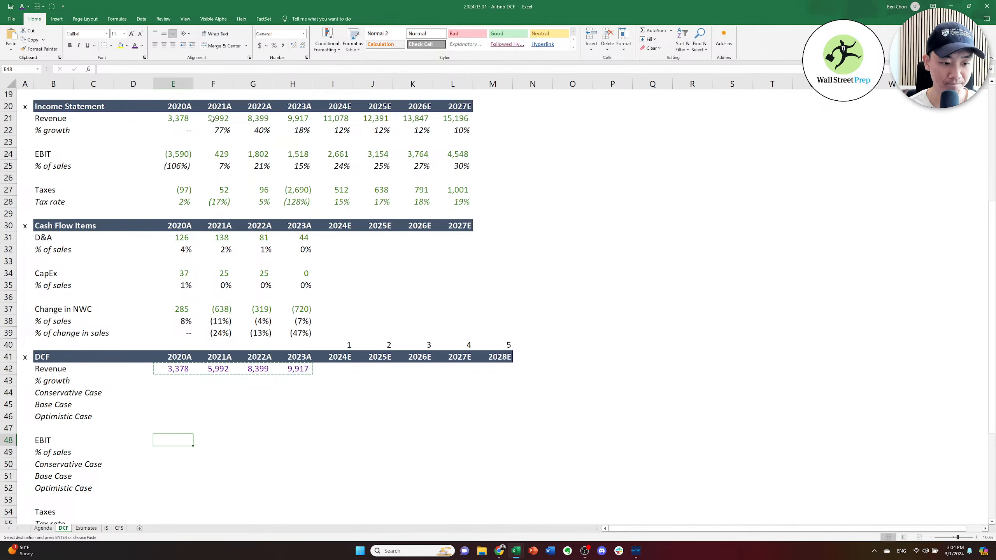
key(ctrl+v)
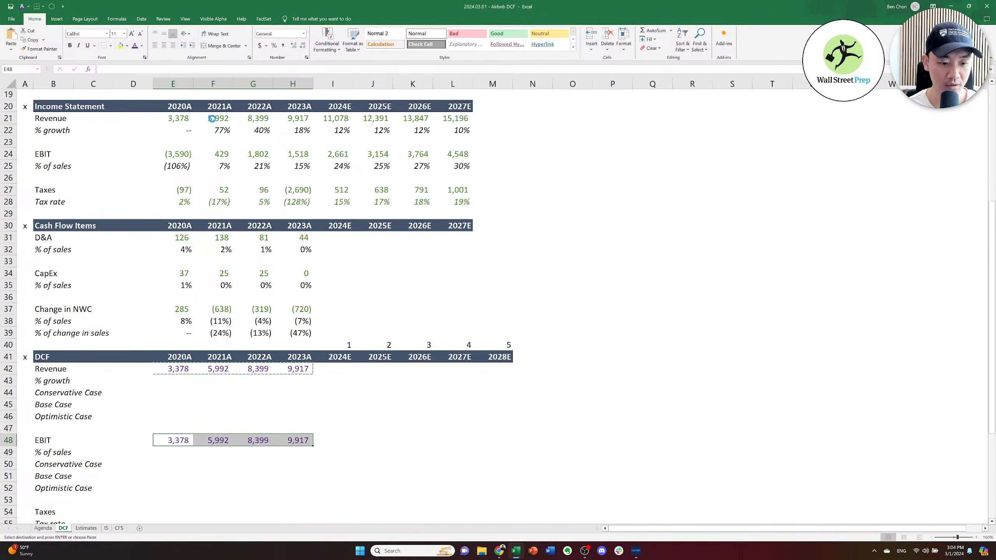
text(=E27)
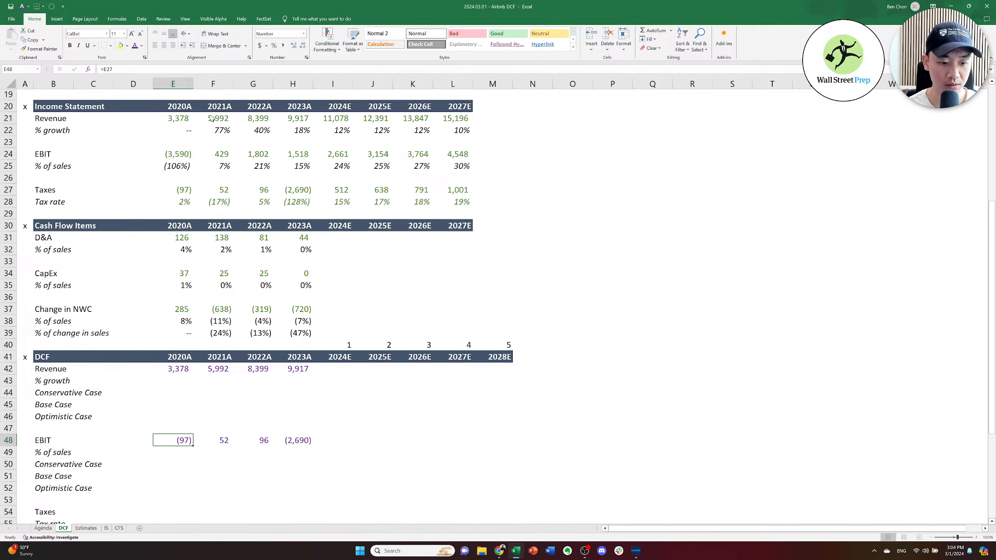
key(ctrl+Return)
Try copying the historical links E48:H48 into the DCF Taxes row at E54 and check the resulting reference.
key(ctrl+c)
key(Down)
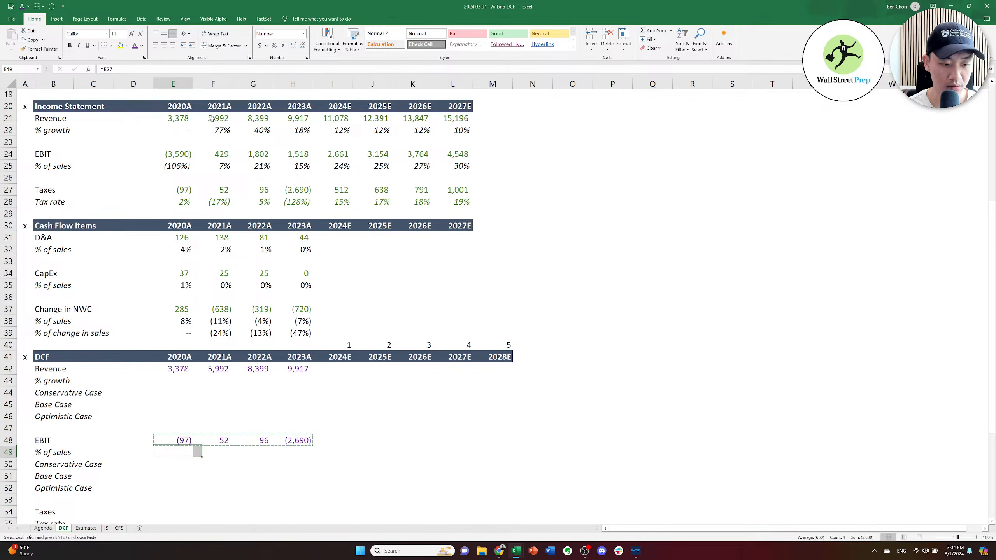
key(Down)
key(Down)
key(Down)
key(Down)
key(Down)
key(ctrl+v)
key(Right)
key(Left)
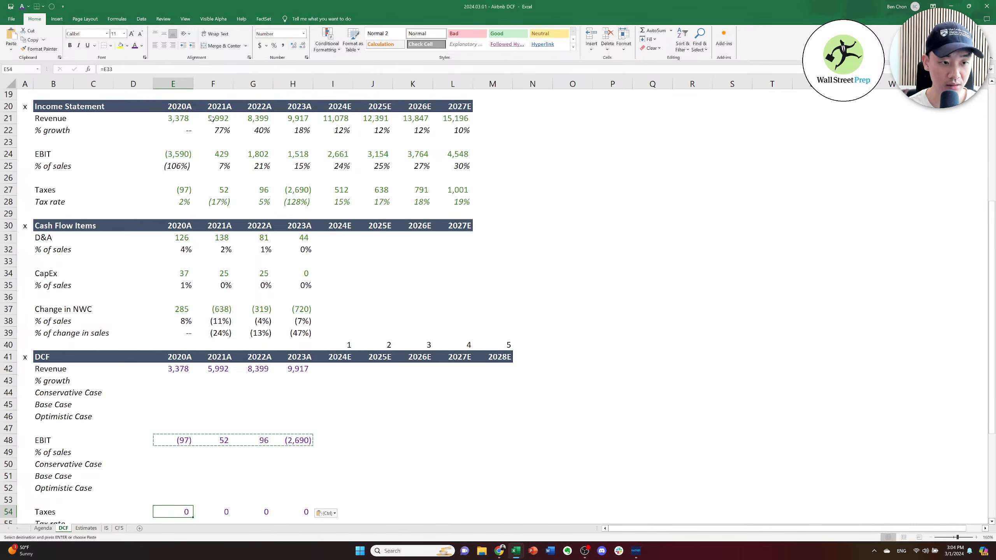
key(F2)
key(Escape)
key(Right)
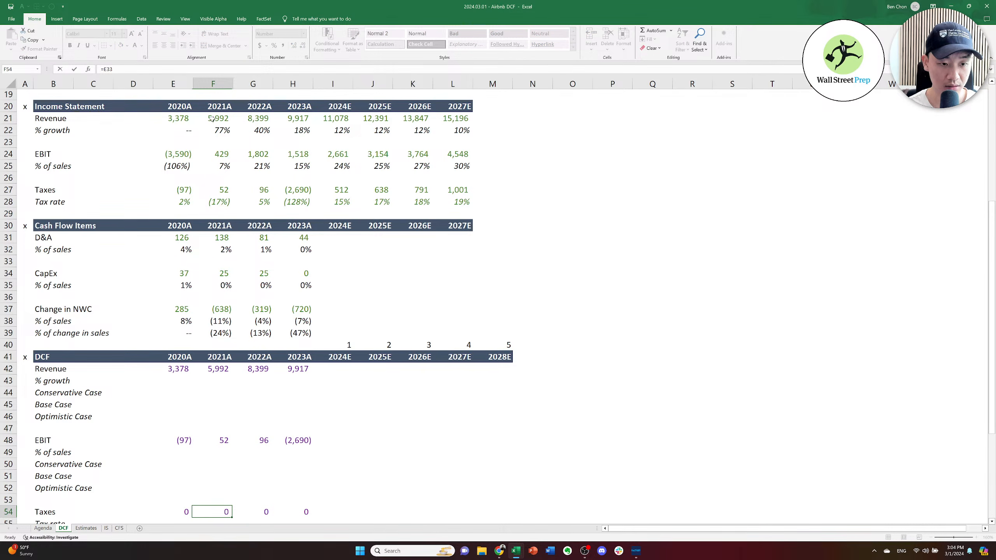
Copy the historical links E48:H48 into the EBIT block's Base Case row, starting at E51.
key(Left)
key(Up)
key(Up)
key(Up)
key(Up)
key(Up)
key(Up)
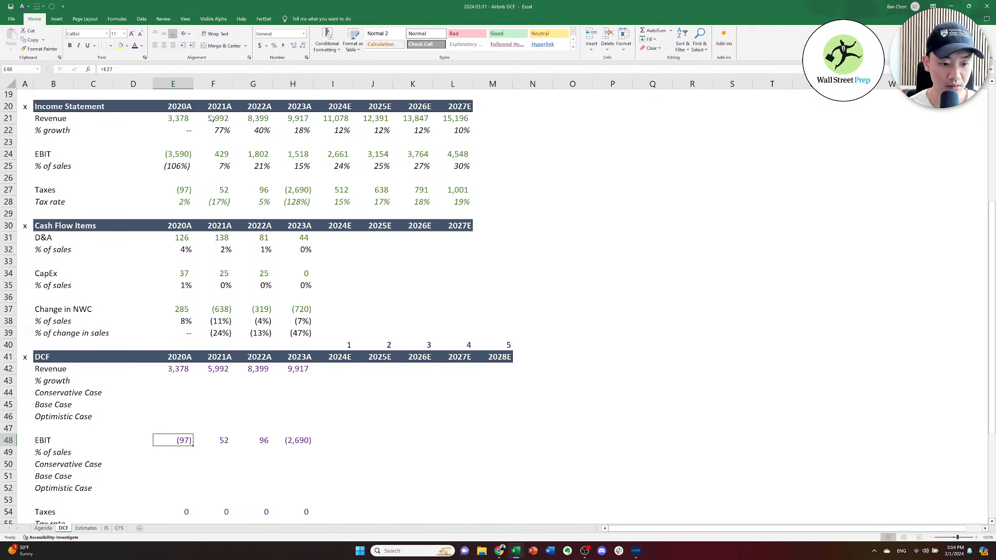
key(shift+Right)
key(shift+Right)
key(shift+Right)
key(ctrl+c)
key(Down)
key(Down)
key(Down)
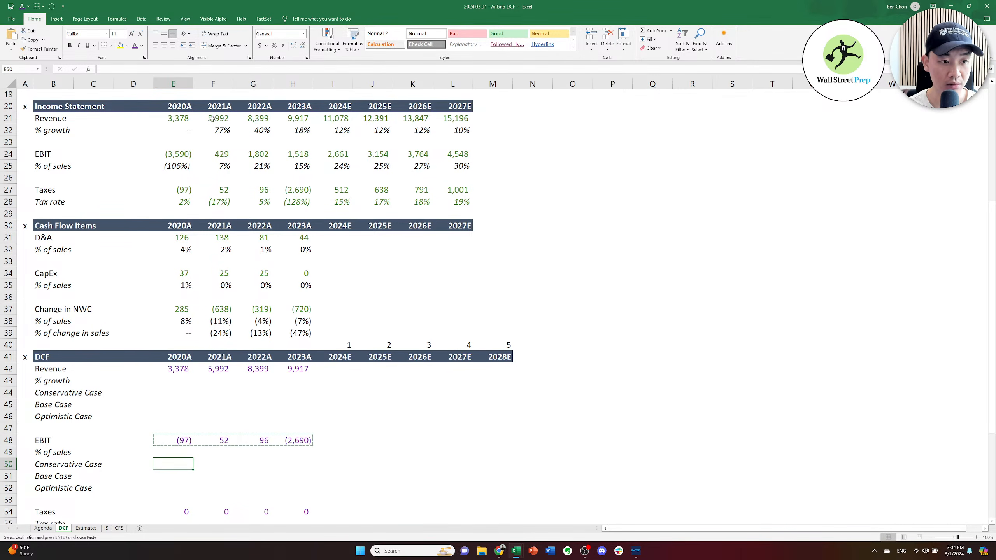
key(ctrl+v)
Move the links from the Base Case row E51:H51 to the Taxes row, starting at E54.
key(ctrl+c)
key(Down)
key(Down)
key(Down)
key(Down)
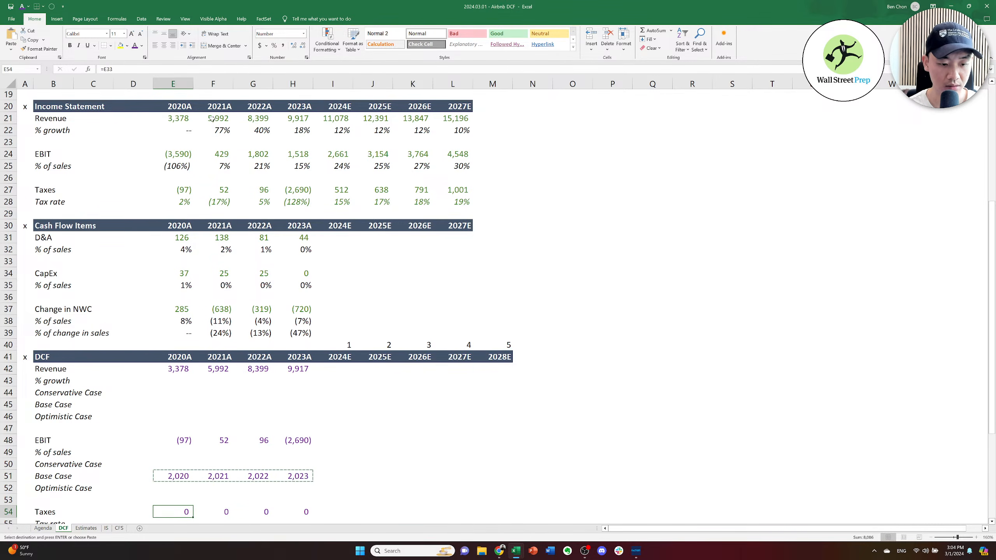
key(Up)
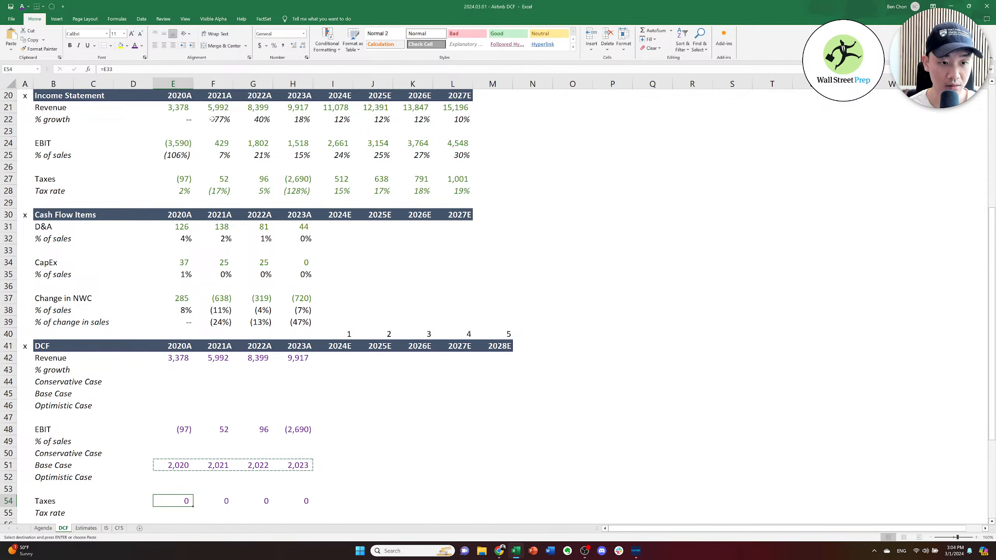
key(ctrl+v)
Check which Income Statement cell the 2020A EBIT formula in E48 references.
key(Up)
key(Up)
key(Up)
key(Up)
key(Up)
key(Up)
key(F2)
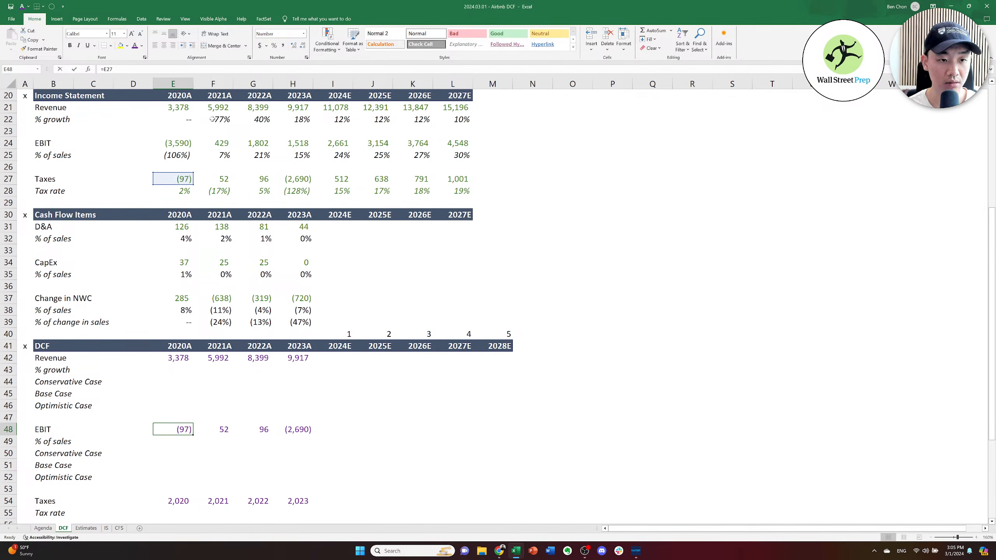
key(Escape)
key(F2)
key(Escape)
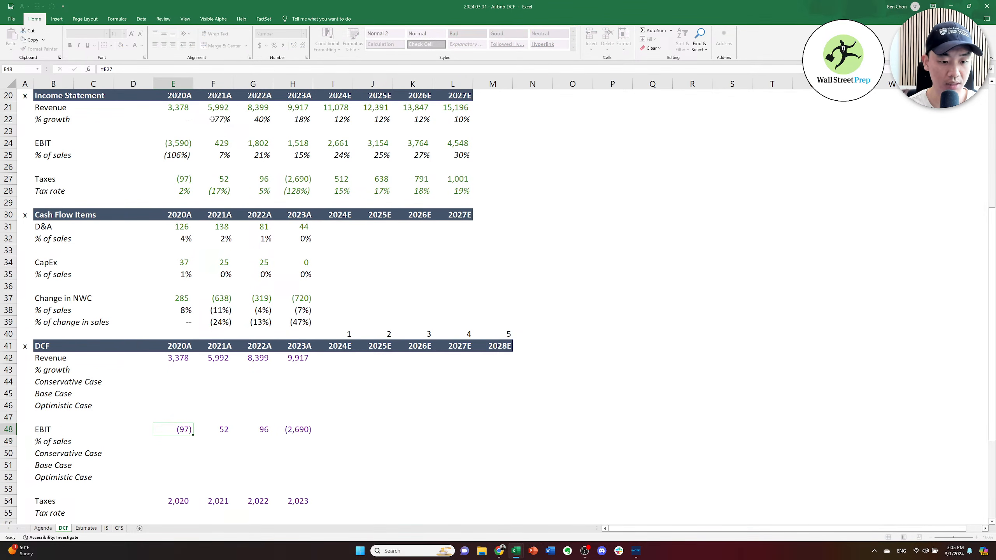
Move the tax links from the EBIT row E48:H48 to the Taxes row E54:H54, replacing its contents.
key(shift+Right)
key(shift+Right)
key(shift+Right)
key(ctrl+c)
key(Down)
key(Down)
key(Down)
key(Down)
key(Down)
key(Down)
key(shift+Right)
key(shift+Right)
key(shift+Right)
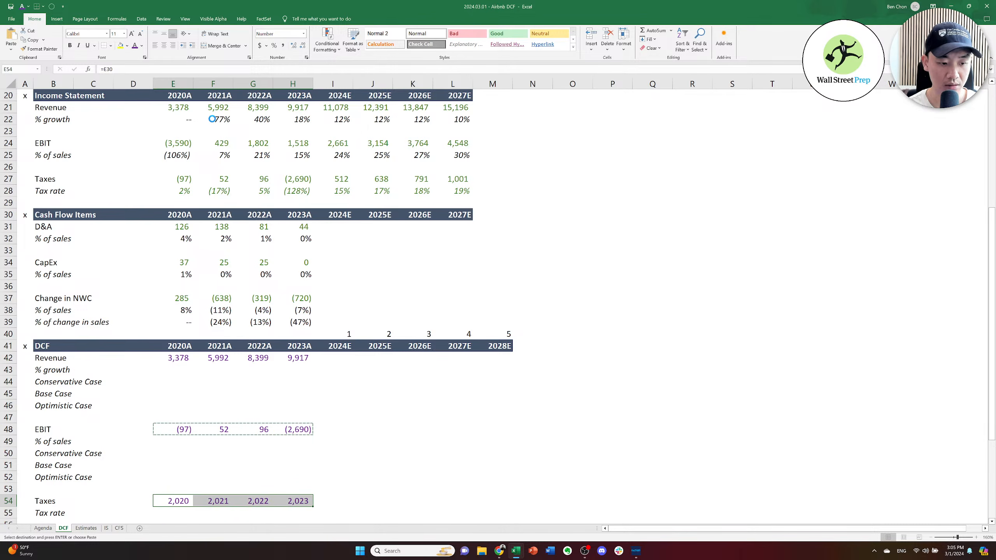
key(ctrl+v)
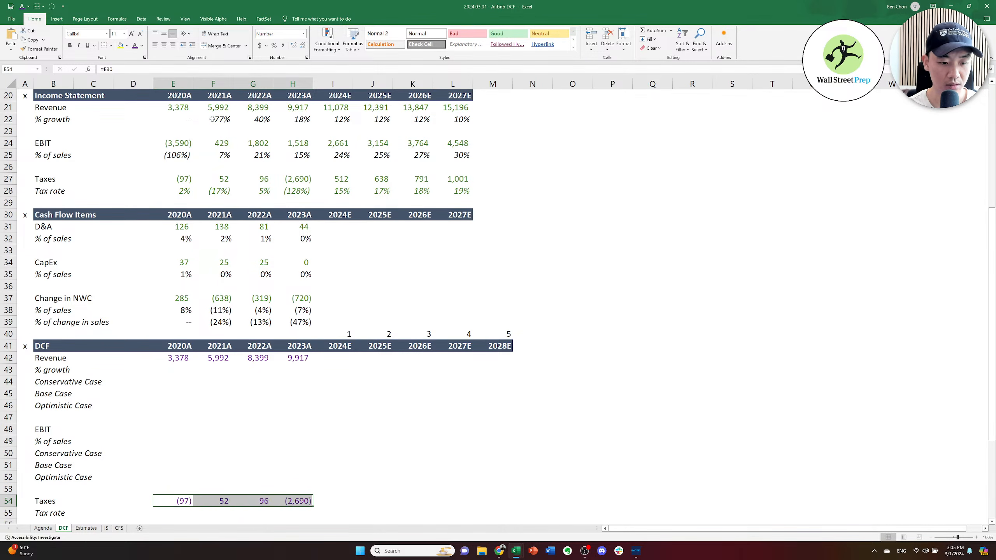
Link the 2020A EBIT cell E48 in the DCF section to the Income Statement EBIT with =E24.
key(Up)
key(Up)
key(Up)
key(Up)
key(Up)
key(Up)
text(=)
key(Up)
key(Up)
key(Up)
key(Up)
key(Up)
key(Up)
key(Up)
key(Up)
key(Up)
key(Up)
key(Up)
key(Up)
key(Up)
key(Up)
key(Up)
key(Up)
key(Up)
key(Up)
key(Up)
key(Up)
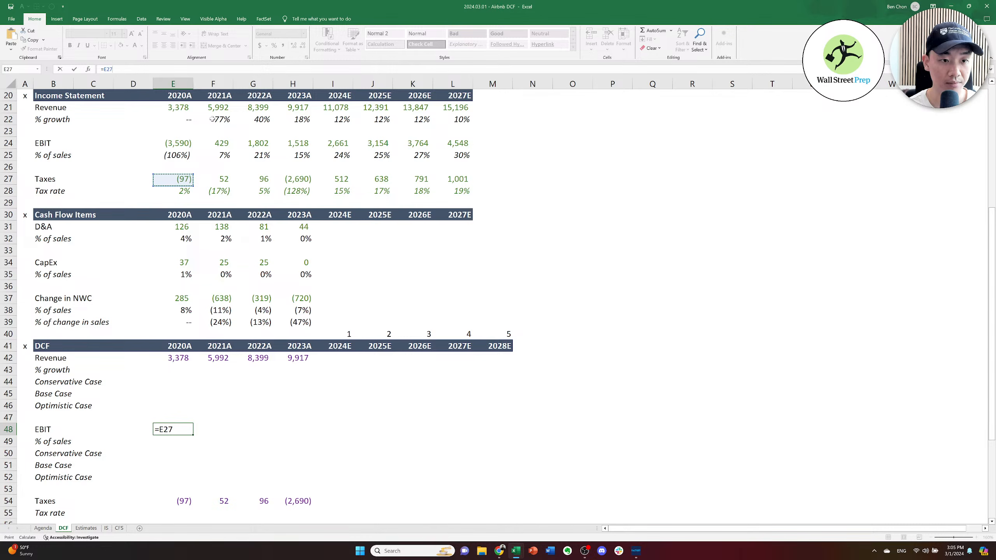
key(Up)
key(Up)
key(Up)
key(ctrl+Return)
Fill the 2020A EBIT link in E48 across the historical years through H48.
key(shift+Right)
key(shift+Right)
key(shift+Right)
key(ctrl+r)
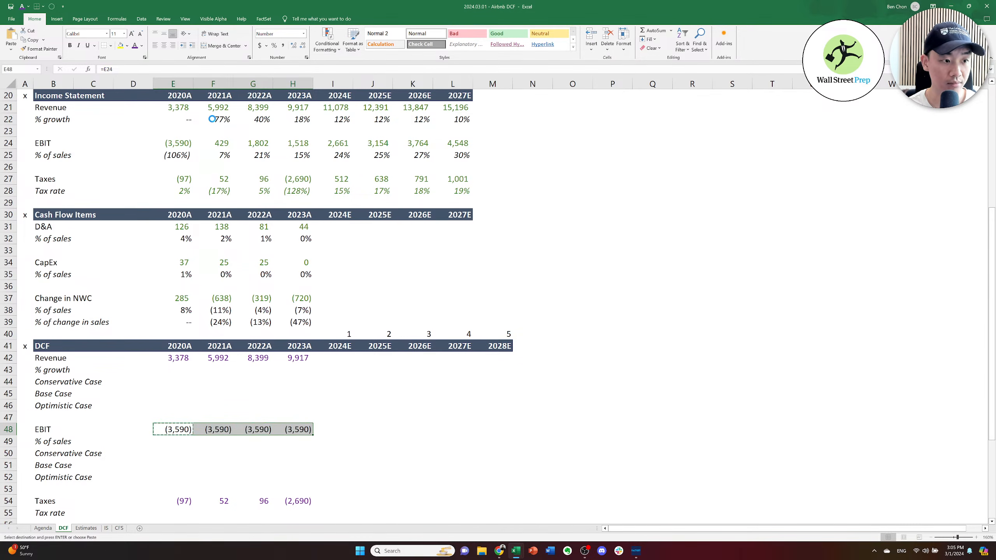
Copy the purple link formatting of the Taxes row E54:H54 onto the EBIT row E48:H48 in the DCF section.
key(Down)
key(Down)
key(Down)
key(Down)
key(Down)
key(Down)
key(Down)
key(Up)
key(Up)
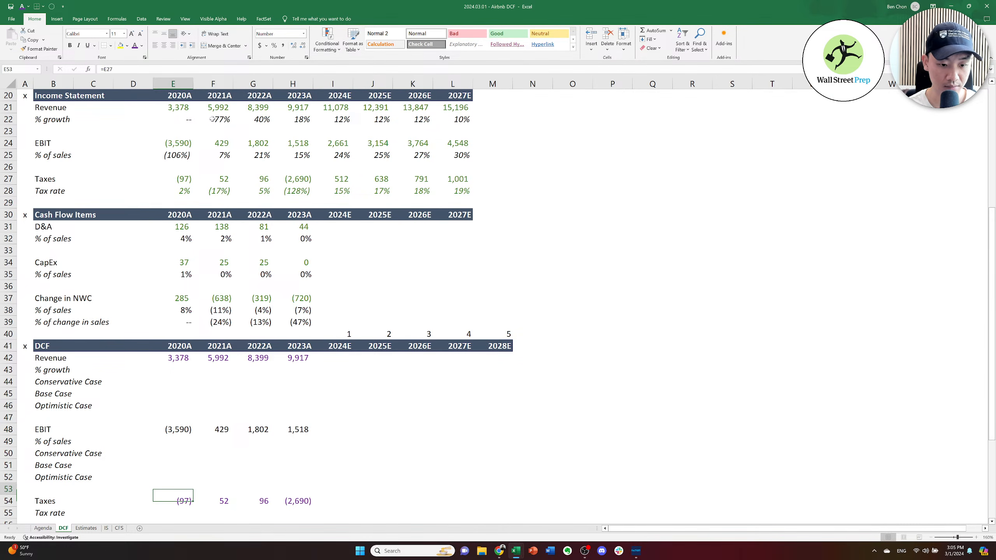
key(Down)
key(shift+Right)
key(shift+Right)
key(shift+Right)
key(ctrl+c)
key(Up)
key(Up)
key(Up)
key(Up)
key(Up)
key(Up)
key(alt+h)
key(v)
key(r)
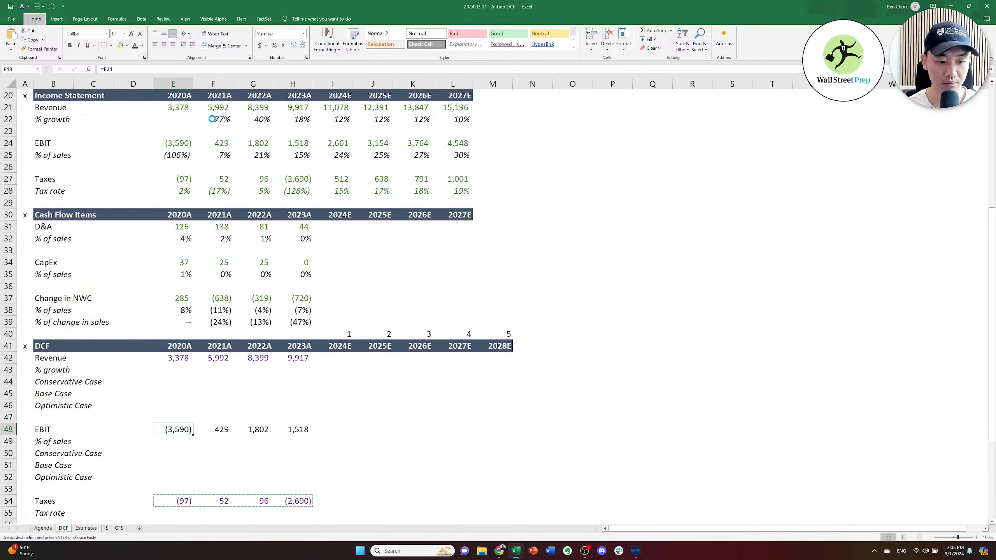
key(Escape)
key(Down)
key(Down)
key(Down)
key(Down)
key(Down)
key(Down)
key(Down)
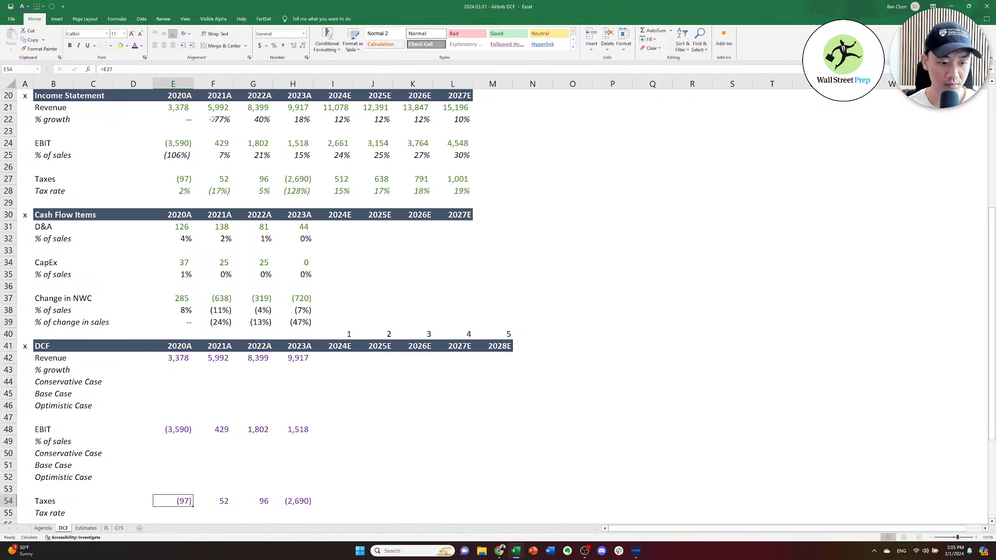
key(Down)
key(Down)
key(Down)
key(Down)
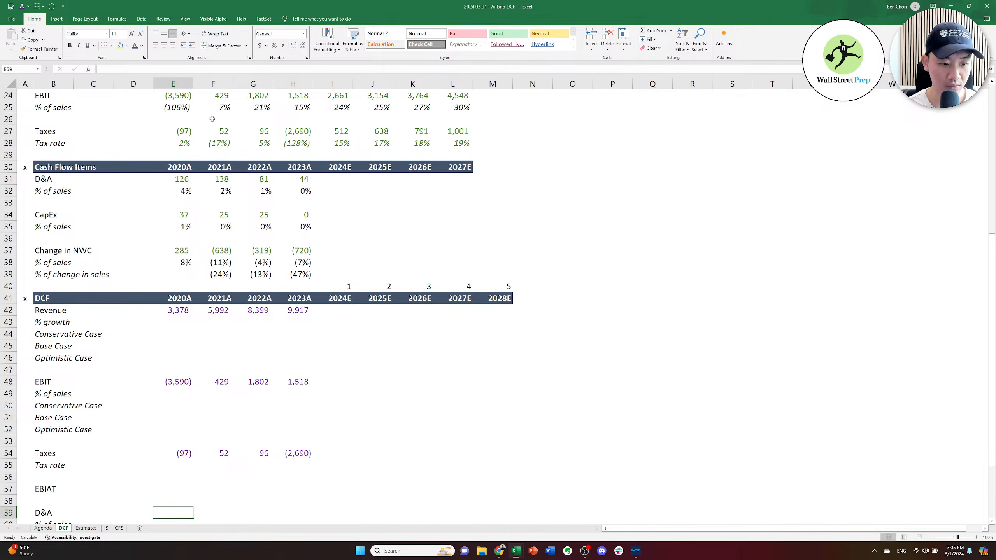
key(Up)
key(Up)
key(Up)
key(Left)
key(Left)
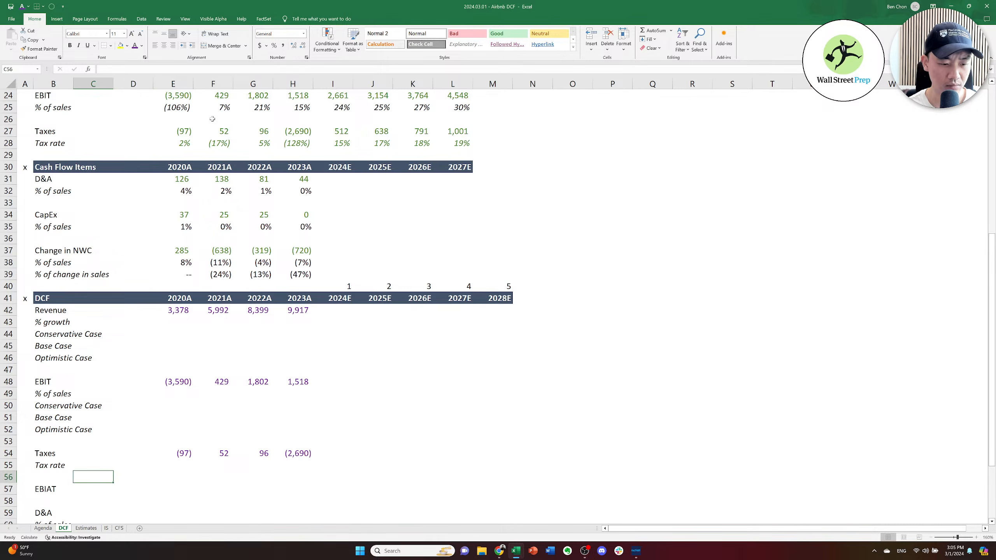
key(Up)
key(Right)
key(Right)
key(Up)
key(Up)
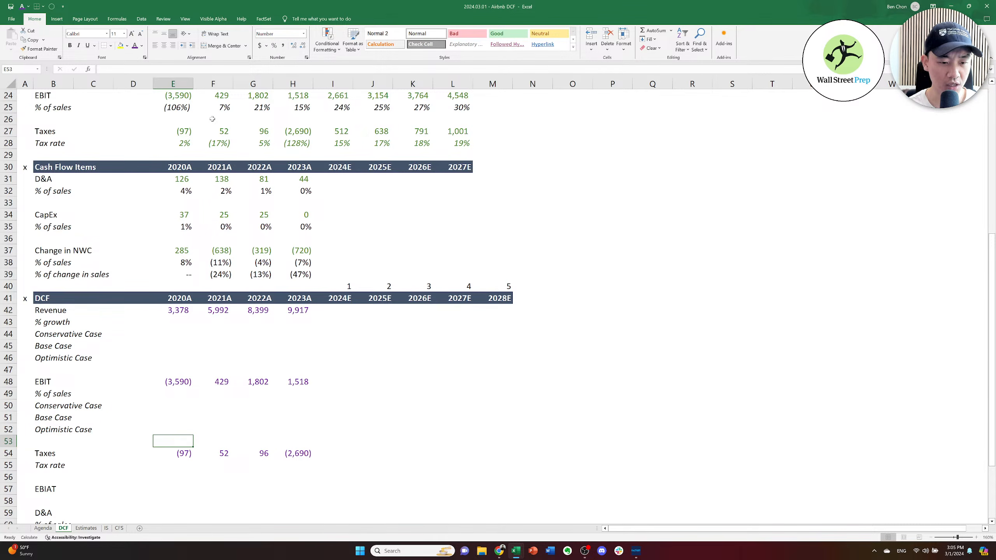
key(Right)
key(Right)
key(Right)
key(Right)
key(Right)
key(Up)
key(Up)
key(Up)
key(Up)
key(Up)
key(Up)
key(Up)
key(Up)
key(Up)
key(Up)
key(Left)
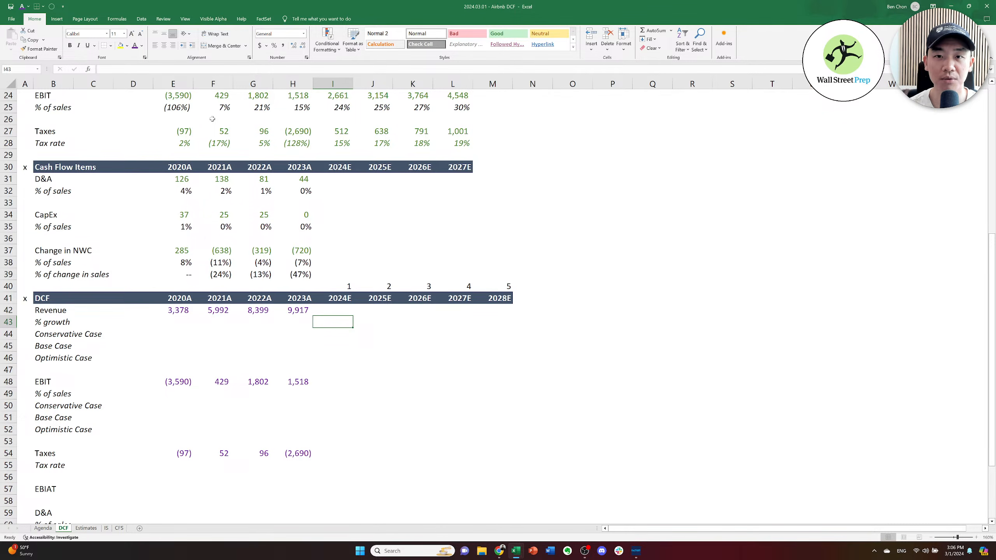
key(Up)
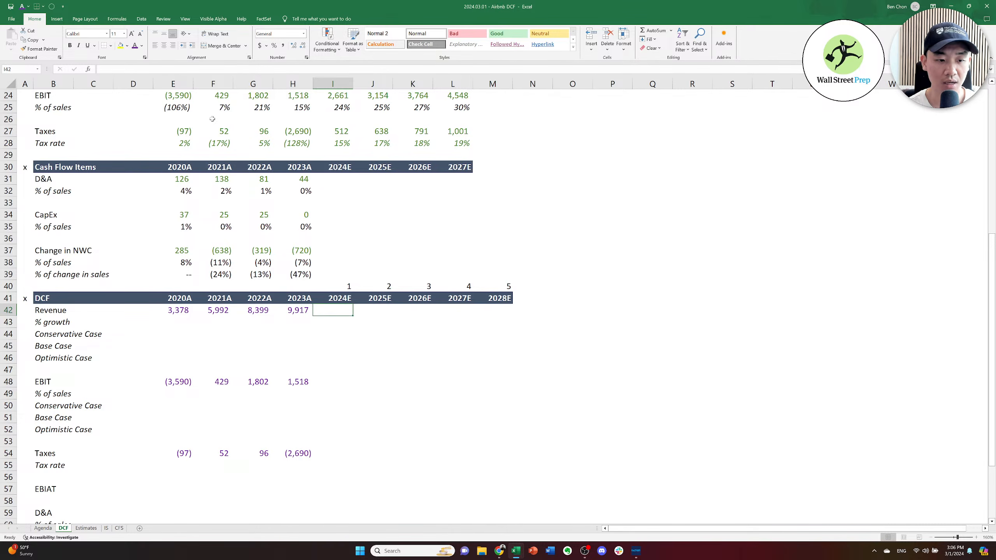
key(Down)
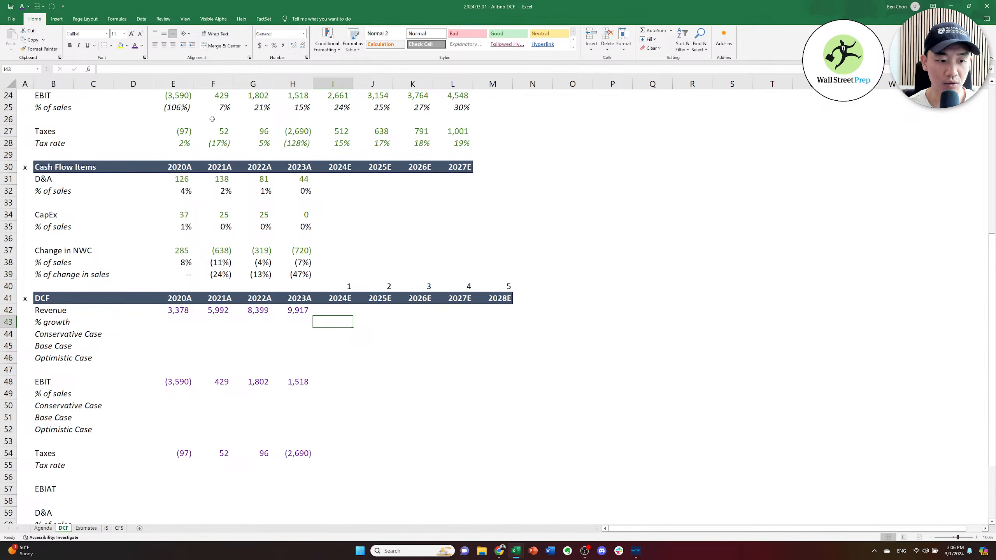
key(Down)
key(Up)
key(Up)
key(Down)
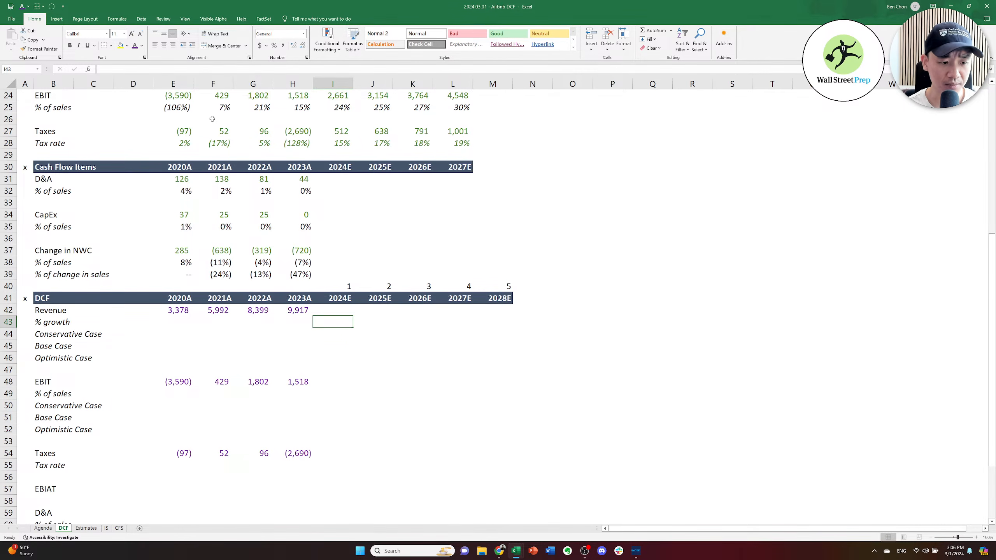
Enter the text placeholder -- for the 2020A revenue growth in E43 of the DCF section.
key(Left)
key(Left)
key(Left)
key(Left)
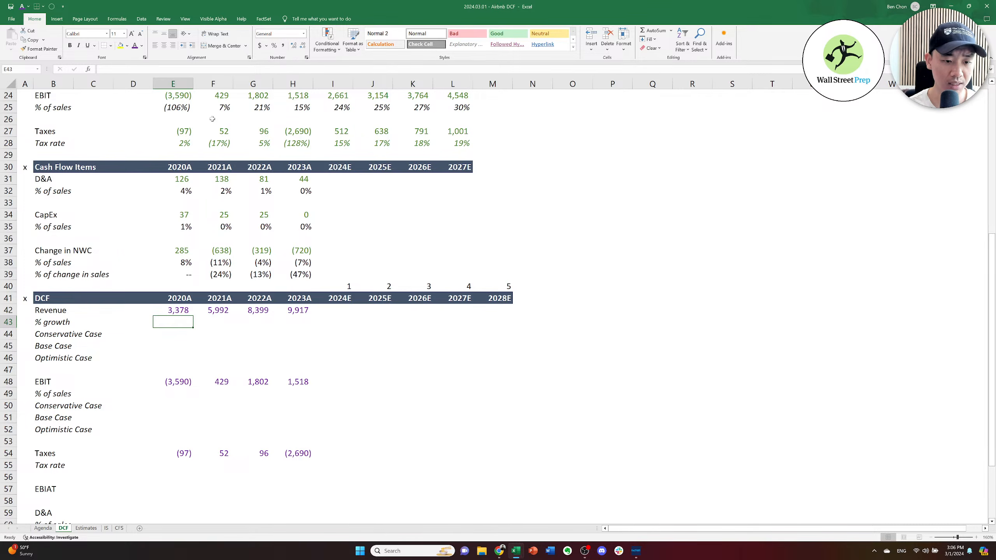
text('--)
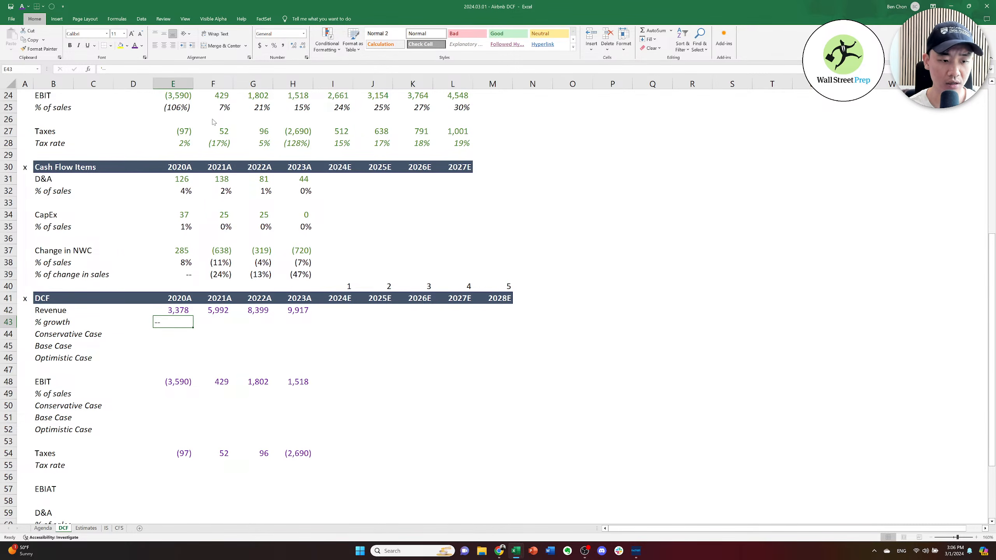
key(Right)
Calculate the 2021A revenue growth in F43 with =F42/E42-1 and format it as a percentage.
text(=)
key(Up)
text(/)
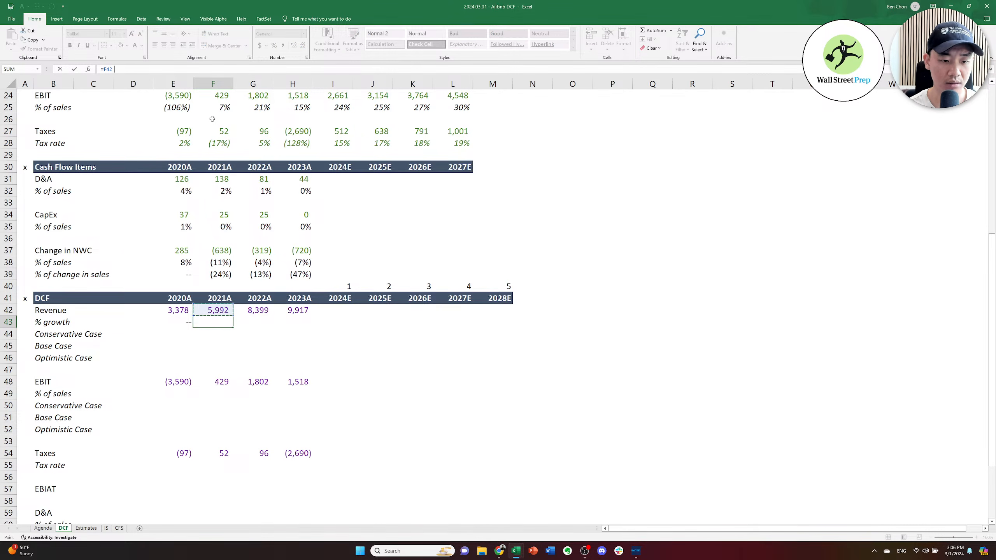
key(Up)
key(Left)
text(-1)
key(ctrl+Return)
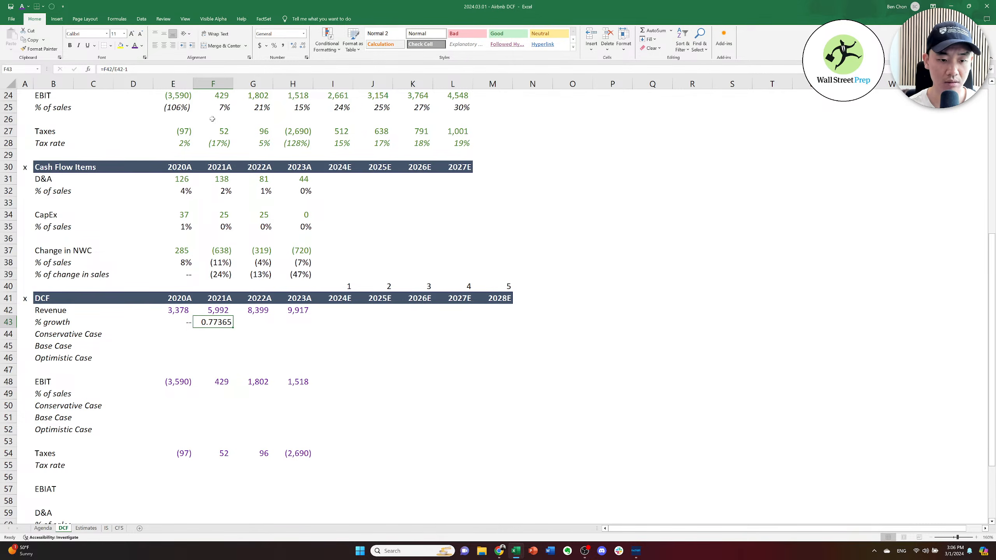
key(ctrl+shift+5)
Fill the 2021A growth formula in F43 across the remaining historical years through H43.
key(shift+Right)
key(shift+Right)
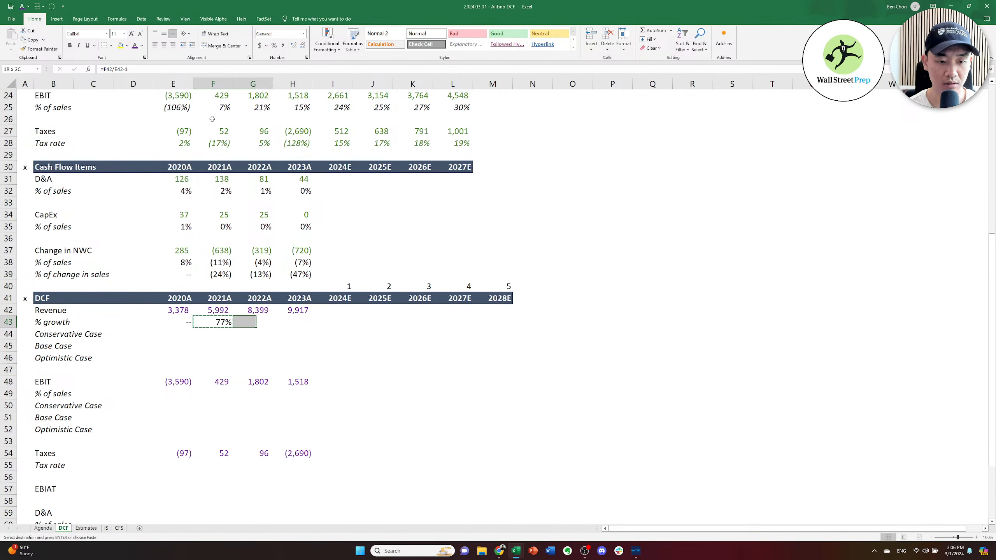
key(ctrl+r)
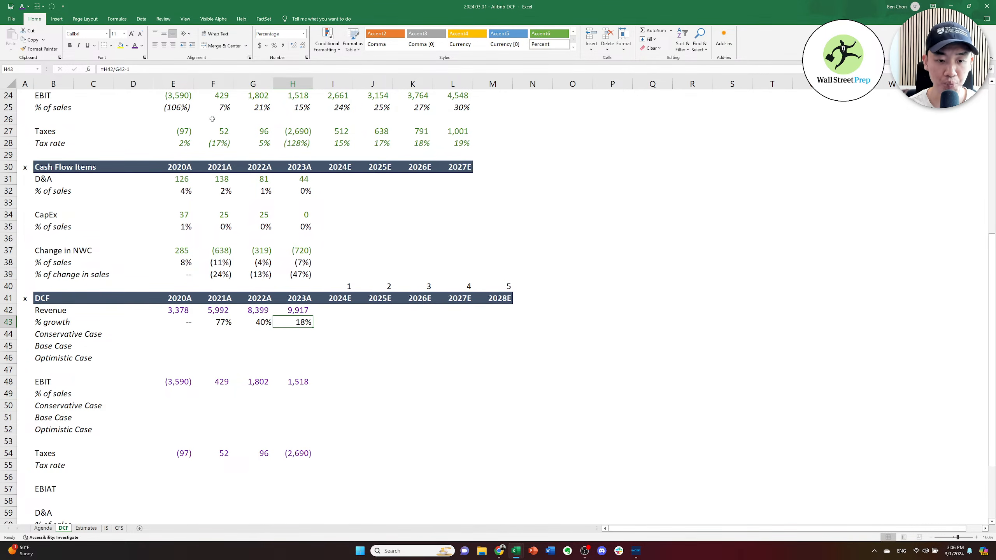
key(Down)
key(Right)
key(Right)
key(Right)
key(alt+Tab)
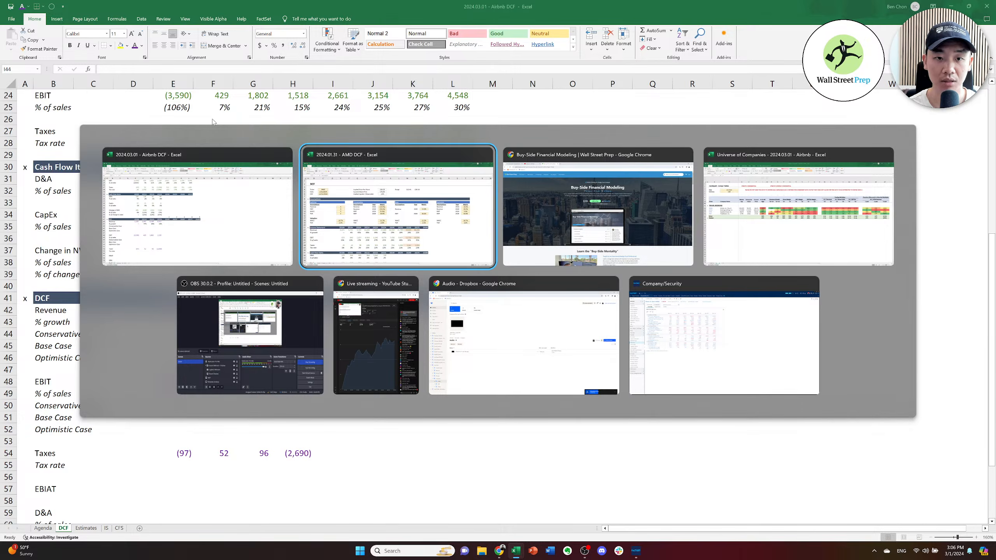
key(Escape)
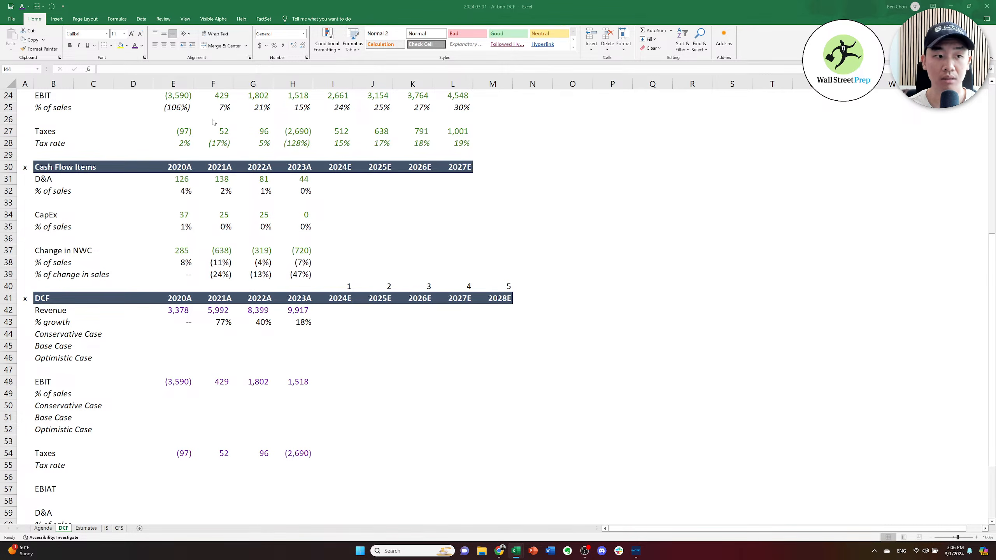
Apply the yellow input-cell formatting of J13 to the revenue growth case cells I44:M46 and copy that formatted block.
key(Up)
key(Up)
key(Up)
key(Up)
key(Up)
key(Up)
key(Up)
key(Up)
key(Up)
key(Up)
key(Up)
key(Up)
key(Up)
key(Up)
key(Up)
key(Up)
key(Up)
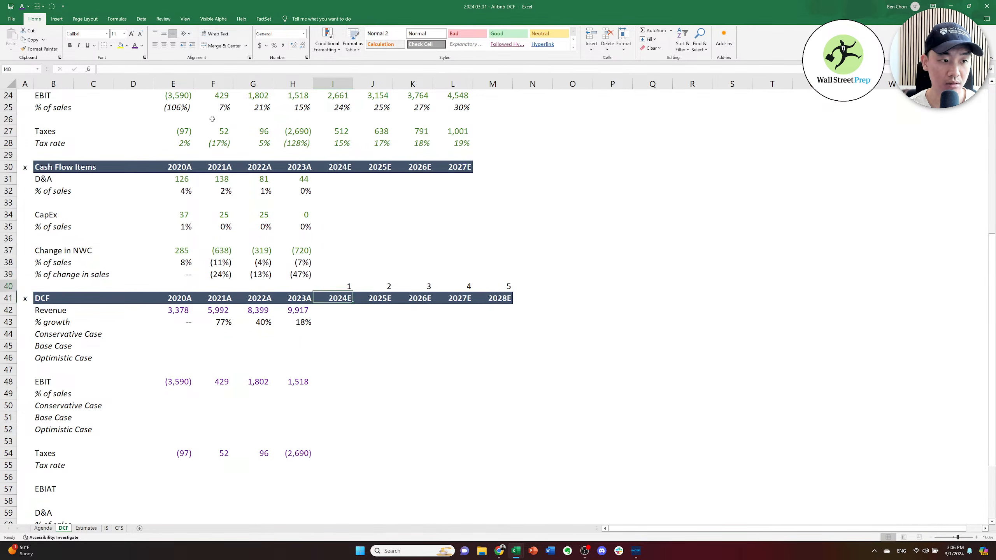
key(Up)
key(Up)
key(Up)
key(Up)
key(Up)
key(Up)
key(Up)
key(Up)
key(Up)
key(Up)
key(Up)
key(Up)
key(Up)
key(Up)
key(Up)
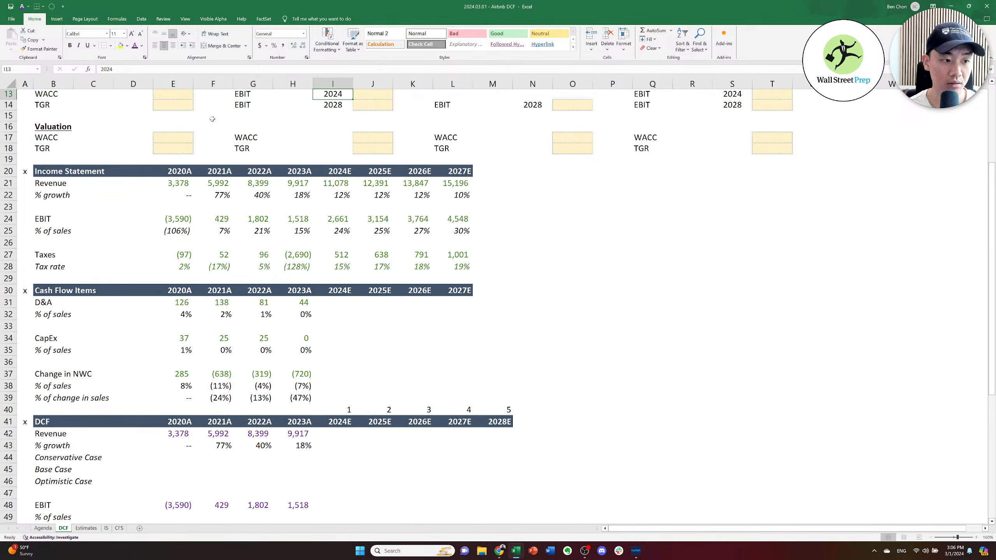
key(Down)
key(Down)
key(Right)
key(Up)
key(ctrl+c)
key(Down)
key(Down)
key(Down)
key(Down)
key(Down)
key(Down)
key(Down)
key(Down)
key(Down)
key(Down)
key(Down)
key(Down)
key(Down)
key(Down)
key(Down)
key(Down)
key(Down)
key(Down)
key(Down)
key(Down)
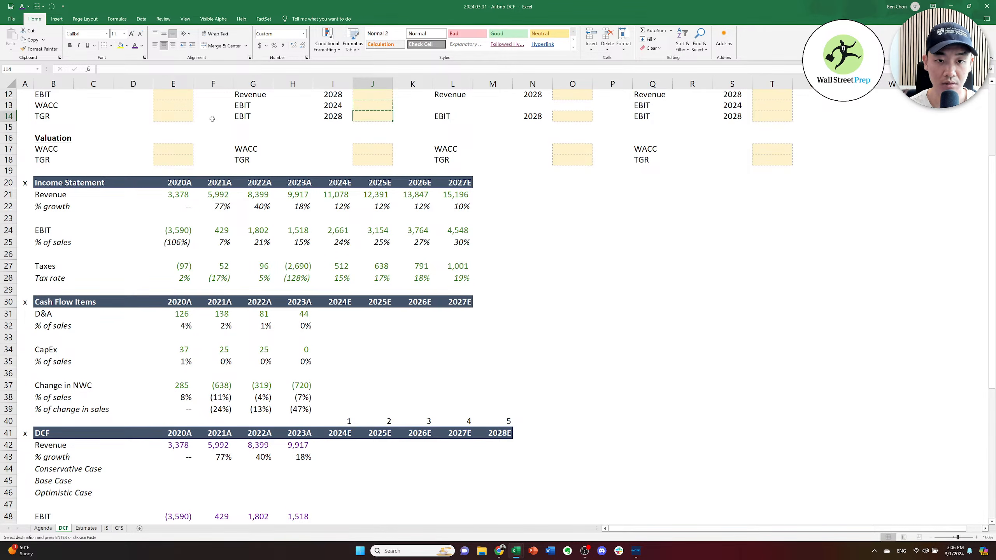
key(Left)
key(Down)
key(Down)
key(Down)
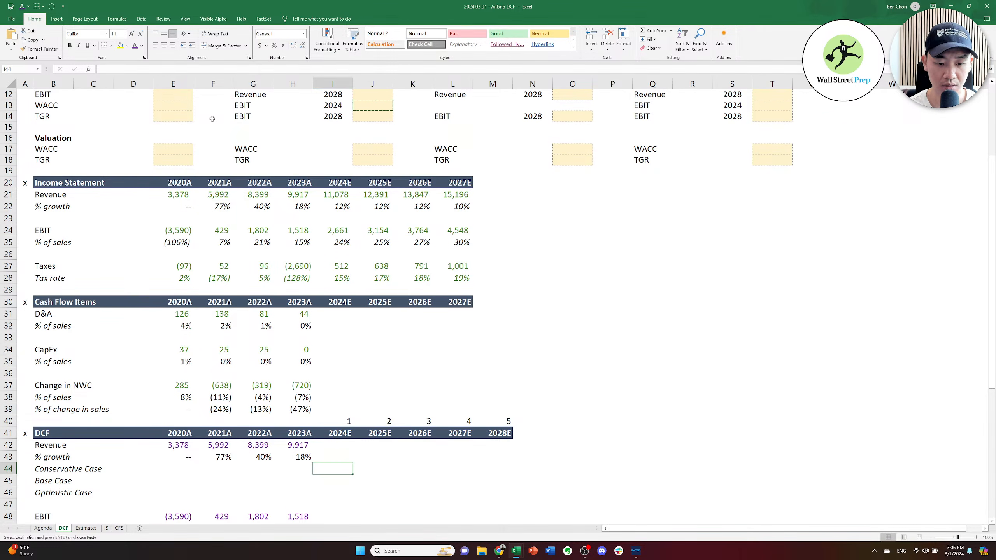
key(shift+Down)
key(shift+Right)
key(shift+Right)
key(shift+Down)
key(shift+Right)
key(shift+Right)
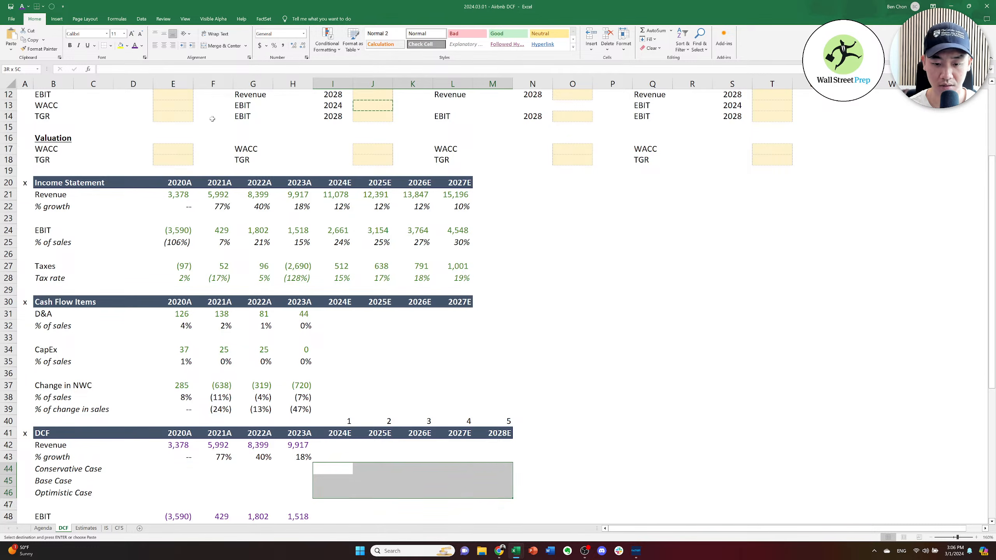
key(ctrl+v)
key(ctrl+c)
key(Down)
key(Down)
key(Down)
key(Down)
key(Down)
key(Down)
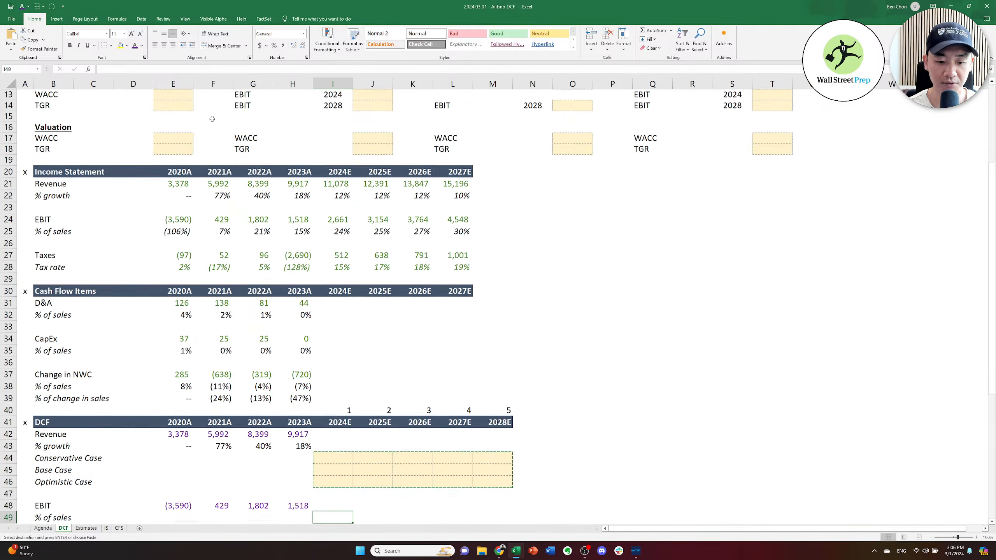
key(shift+Up)
key(shift+Right)
key(shift+Right)
key(shift+Right)
key(shift+Right)
key(ctrl+v)
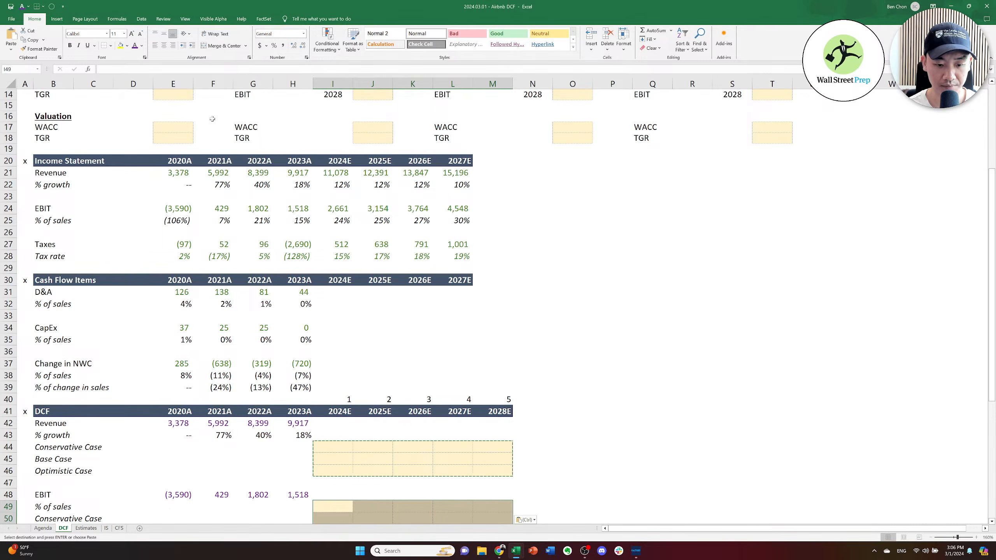
key(Up)
key(Up)
key(Down)
key(Down)
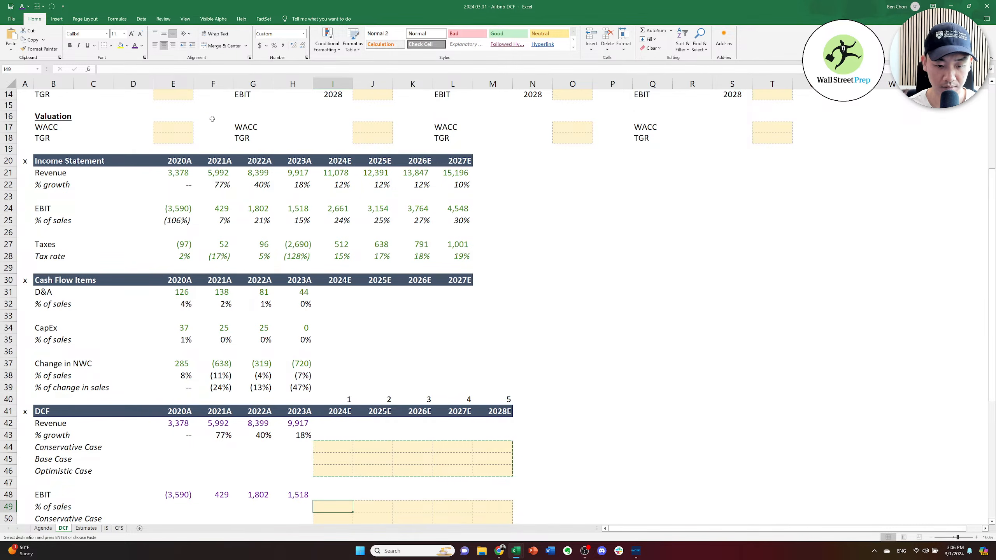
key(ctrl+z)
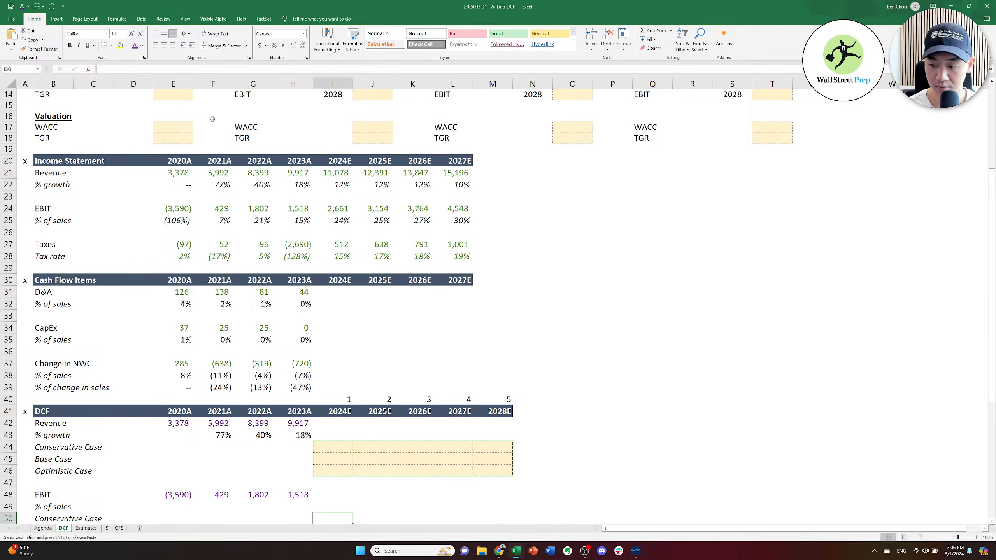
Paste the copied input-cell block onto the EBIT conservative, base and optimistic case rows in I50:M52.
scroll(212, 119, down, 1)
key(Down)
key(shift+Down)
key(shift+Down)
key(shift+Right)
key(shift+Right)
key(shift+Right)
key(shift+Right)
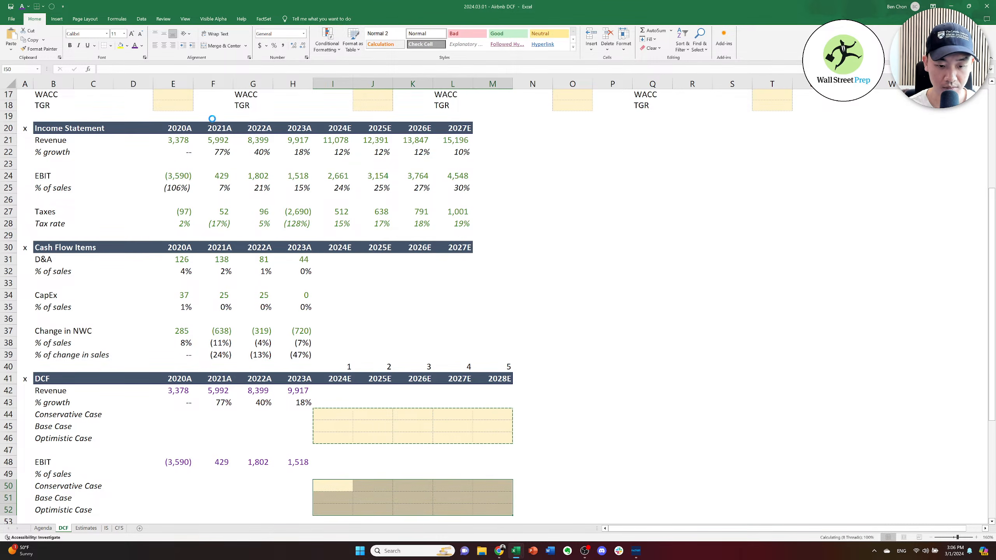
key(ctrl+v)
key(Up)
key(Up)
key(Up)
key(Up)
key(Up)
key(Up)
key(Up)
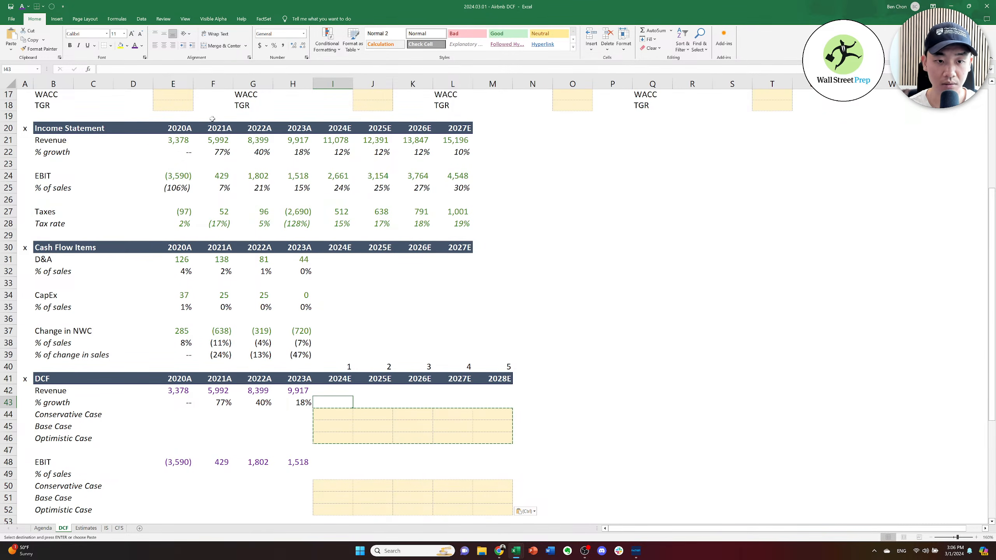
key(Escape)
key(Up)
key(Up)
key(Up)
key(Up)
key(Up)
key(Up)
key(Up)
key(Up)
key(Up)
key(Up)
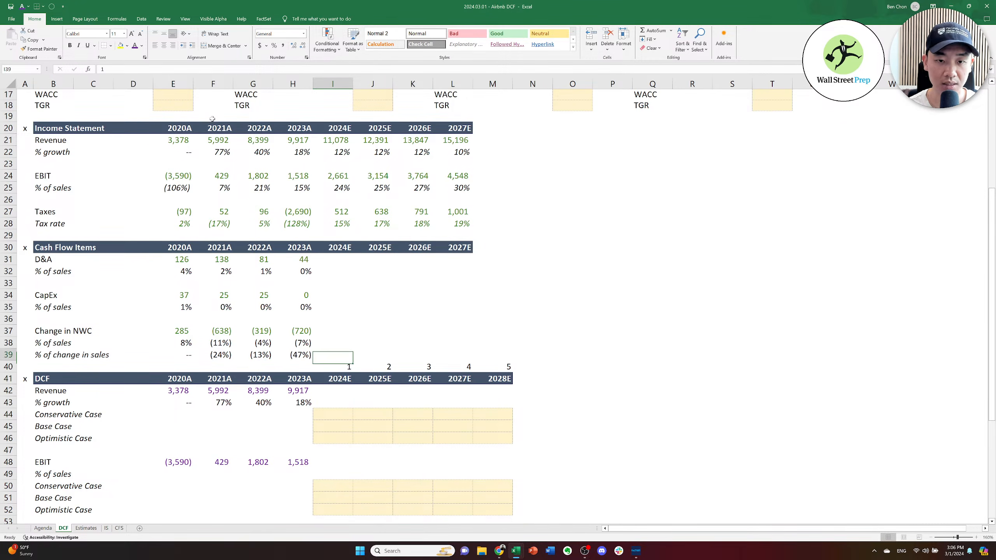
key(Down)
key(Down)
key(Down)
key(Down)
key(Down)
key(Down)
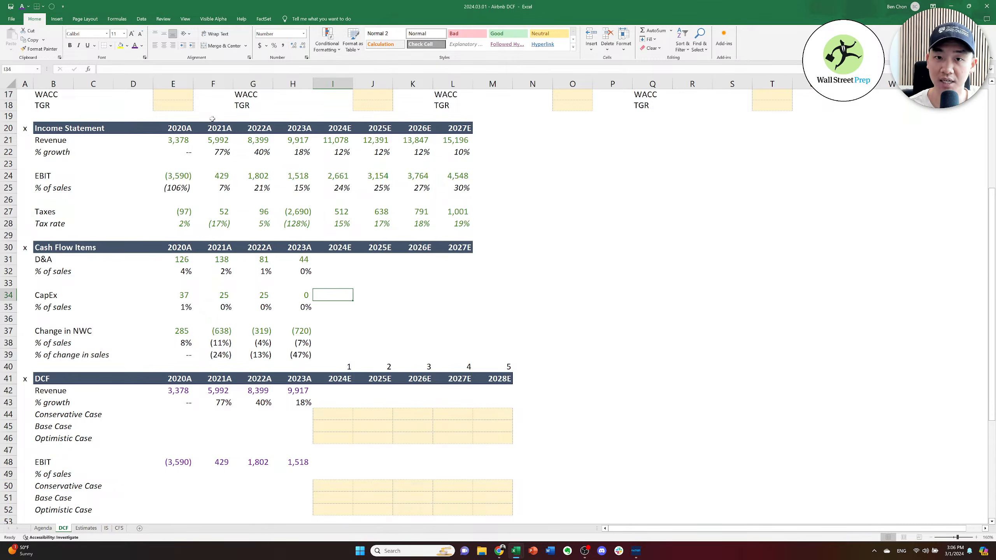
key(Down)
key(Down)
key(Down)
key(Down)
key(Down)
key(Down)
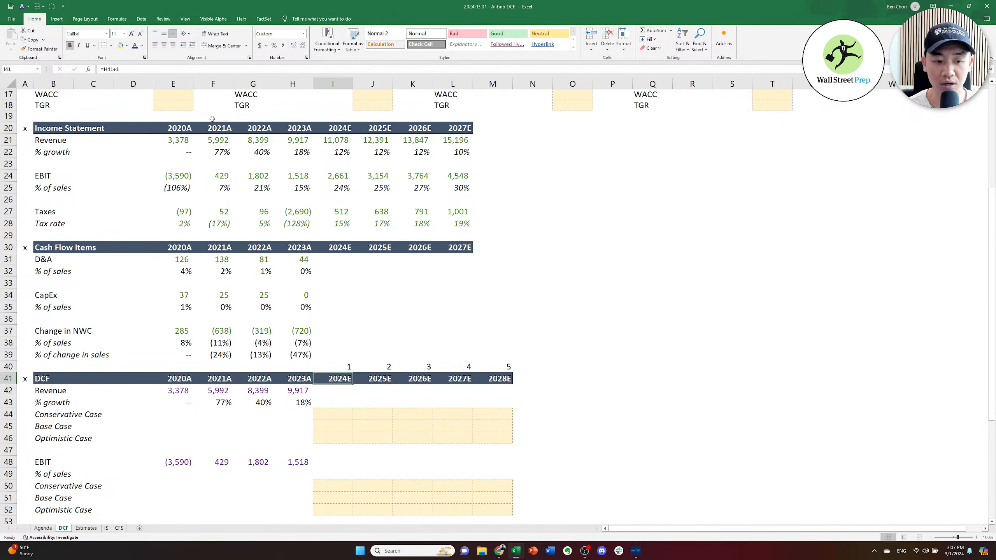
key(Up)
key(Down)
key(Down)
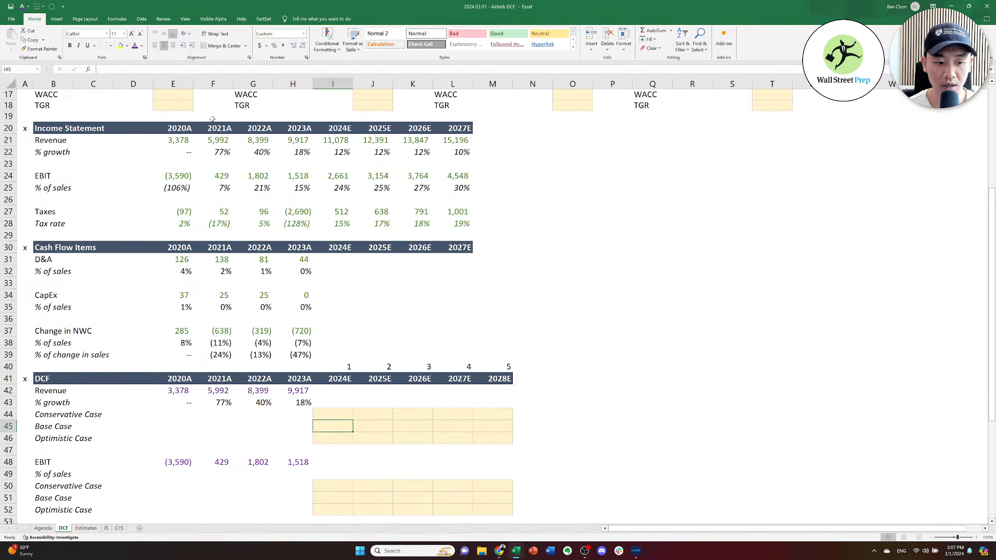
key(Up)
key(Down)
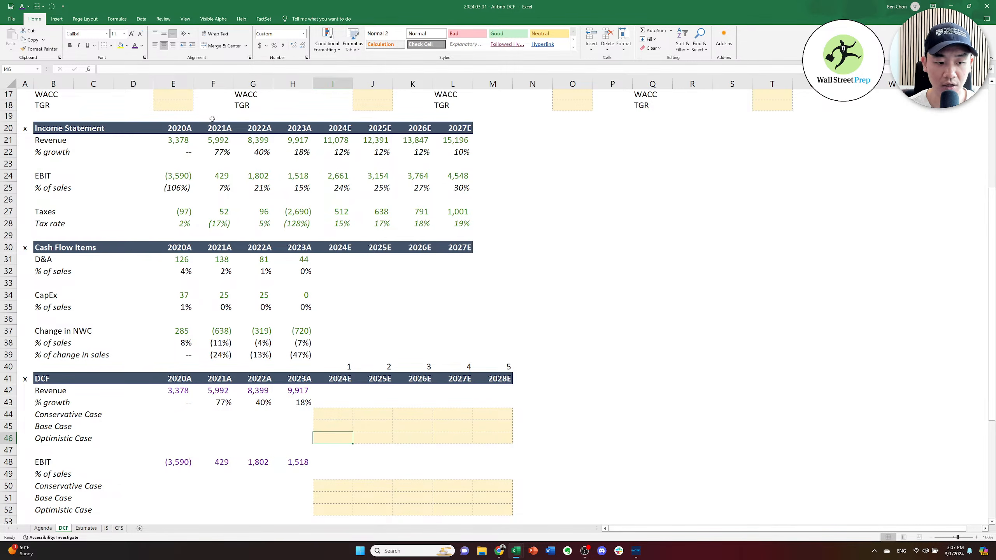
key(Up)
key(Up)
key(Down)
key(Up)
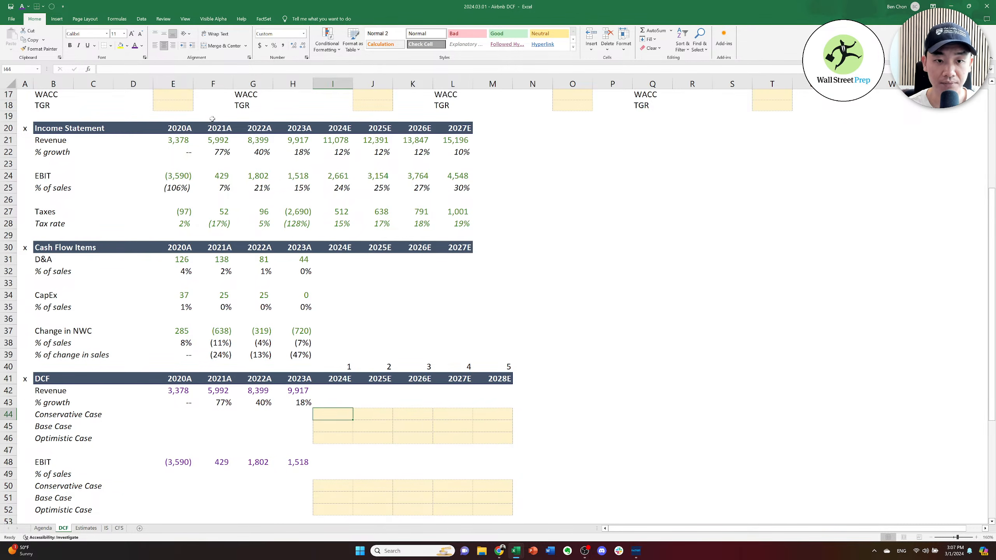
Examine the 2025E to 2027E revenue estimates in row 21 of the Income Statement section.
key(Up)
key(Up)
key(Up)
key(Up)
key(Up)
key(Up)
key(Up)
key(Up)
key(Up)
key(Up)
key(Up)
key(Up)
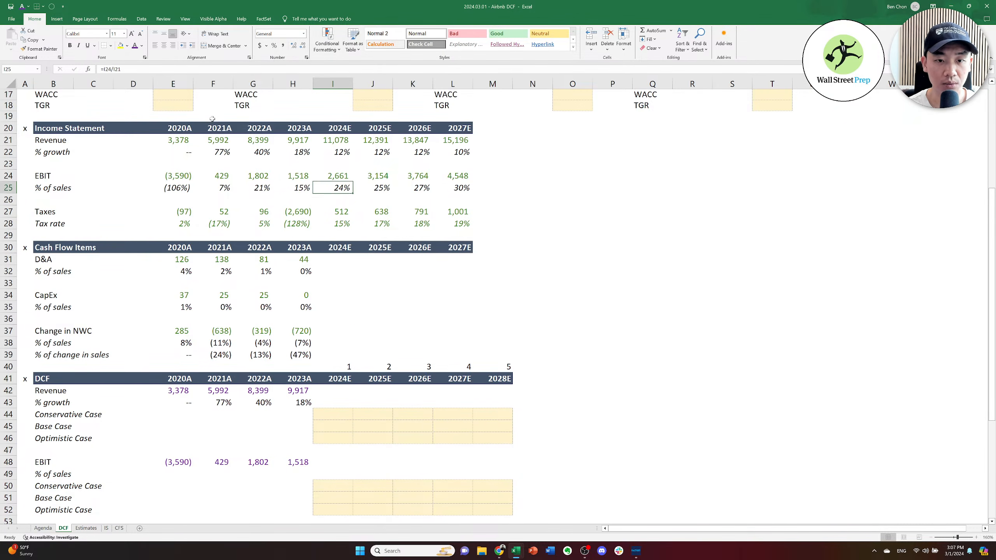
key(Right)
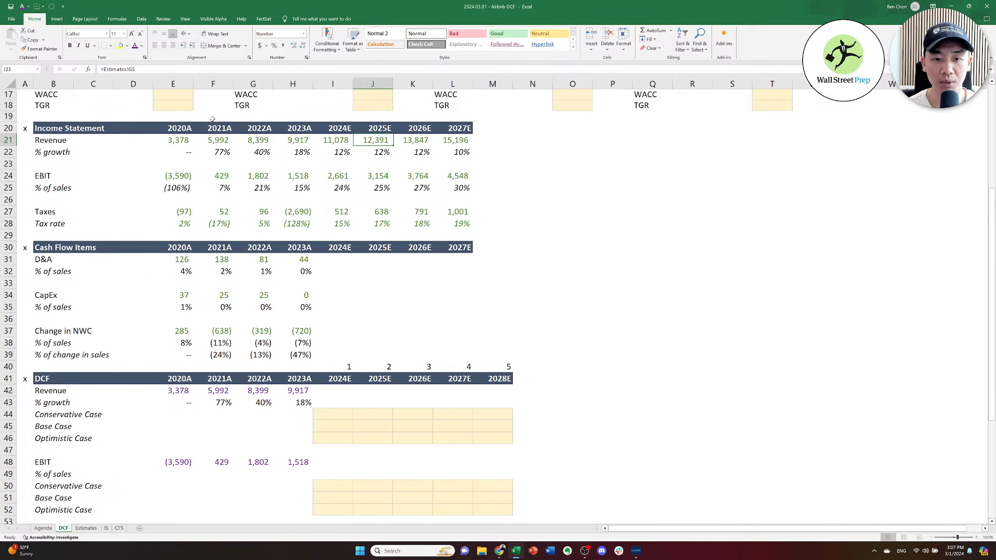
key(Right)
key(Right)
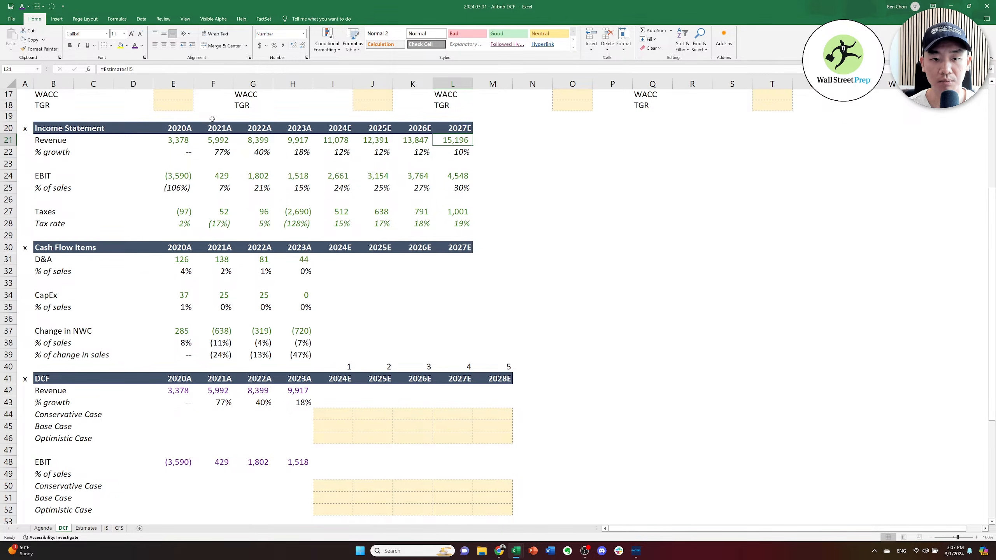
key(Left)
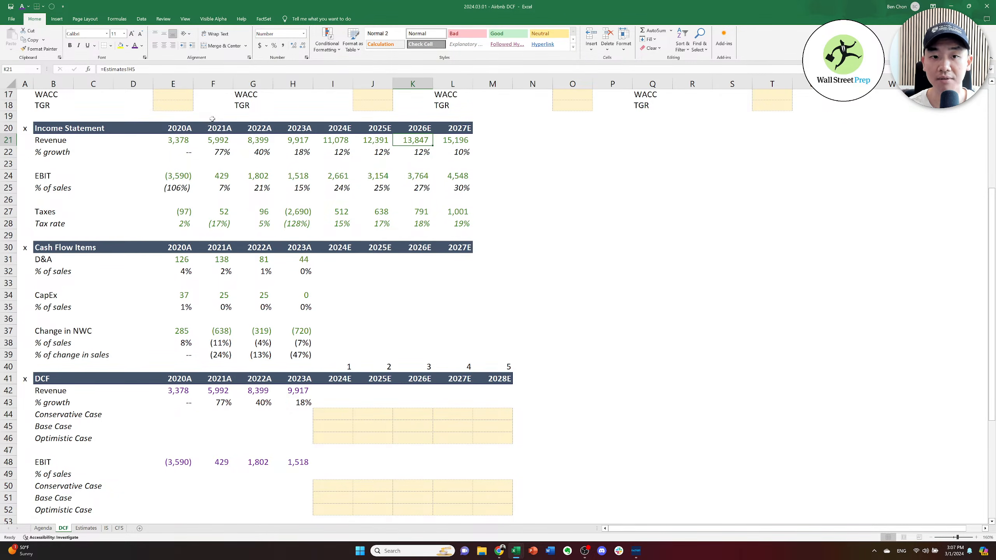
Switch to the FactSet Company/Security window for Airbnb.
key(alt+Tab)
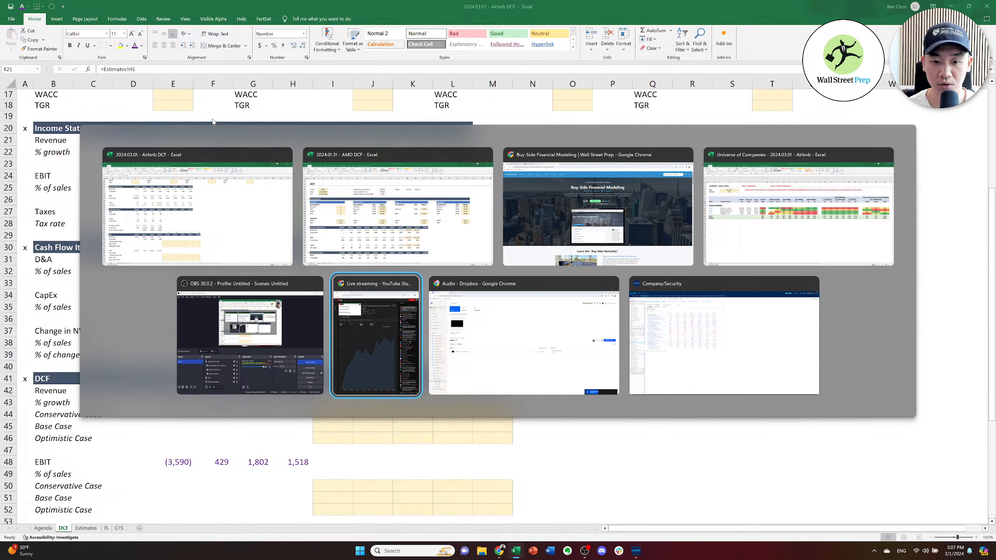
key(Down)
key(Up)
key(Right)
key(Right)
key(Right)
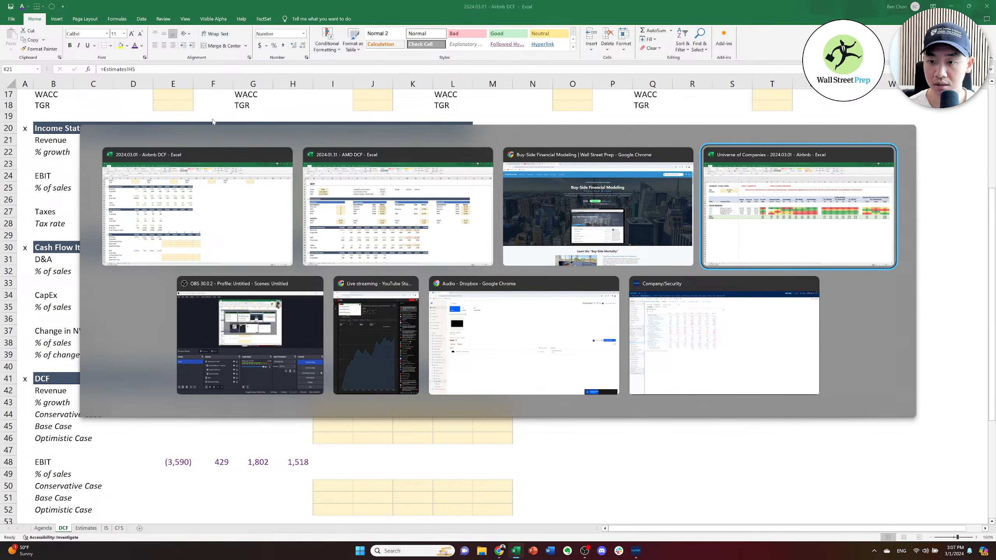
key(Down)
key(Return)
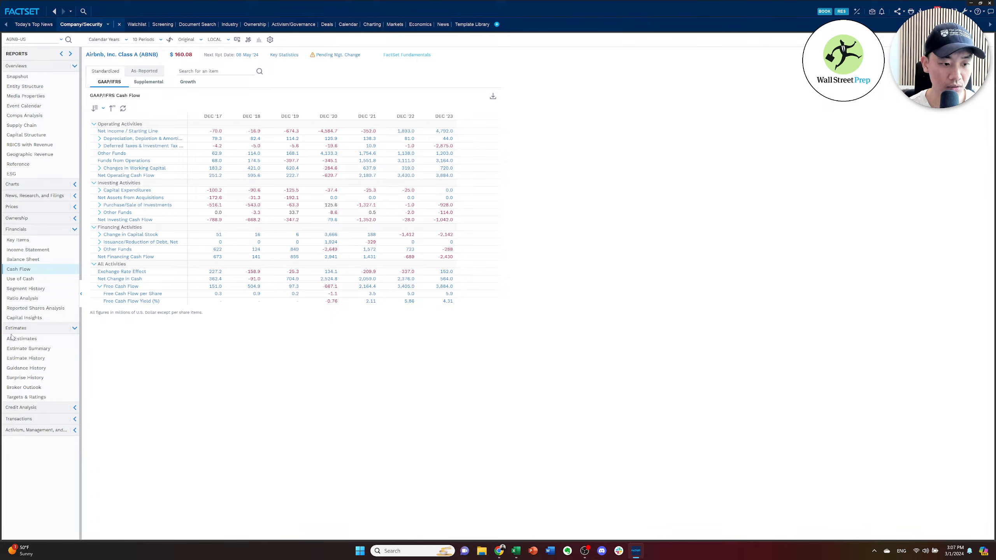
Review Airbnb's broker-by-broker sales estimates in Broker Outlook for Dec '27E, Dec '26E, Dec '25E and Dec '24E.
click(26, 388)
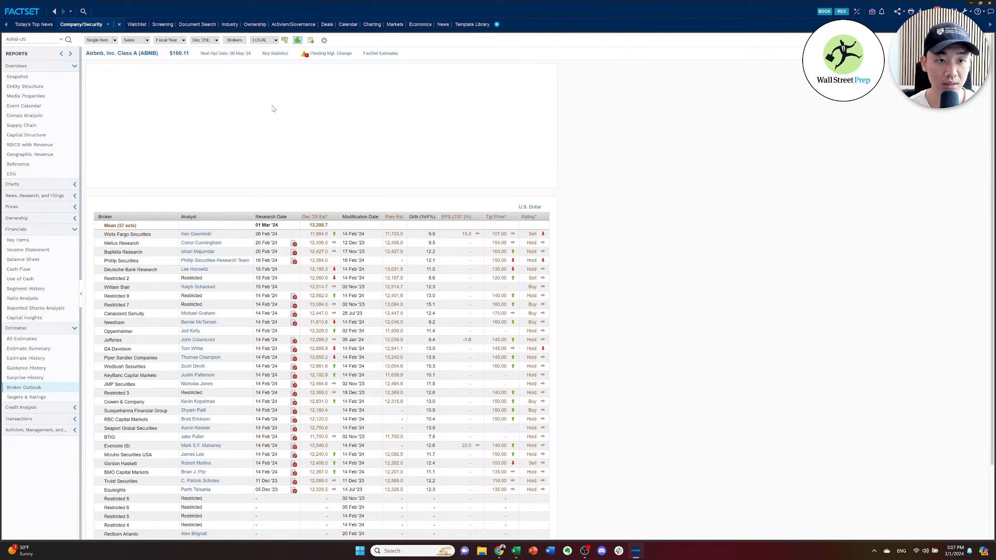
click(205, 42)
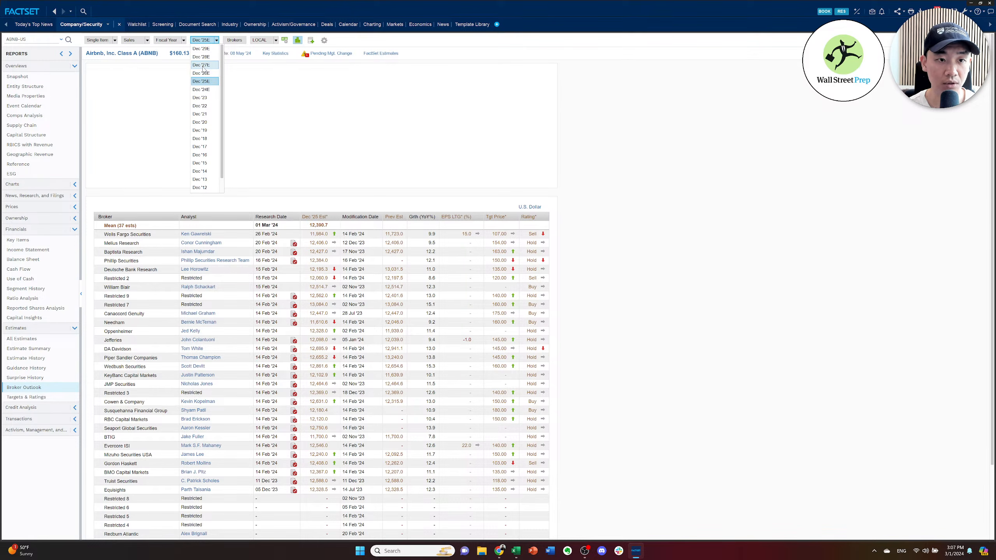
click(203, 66)
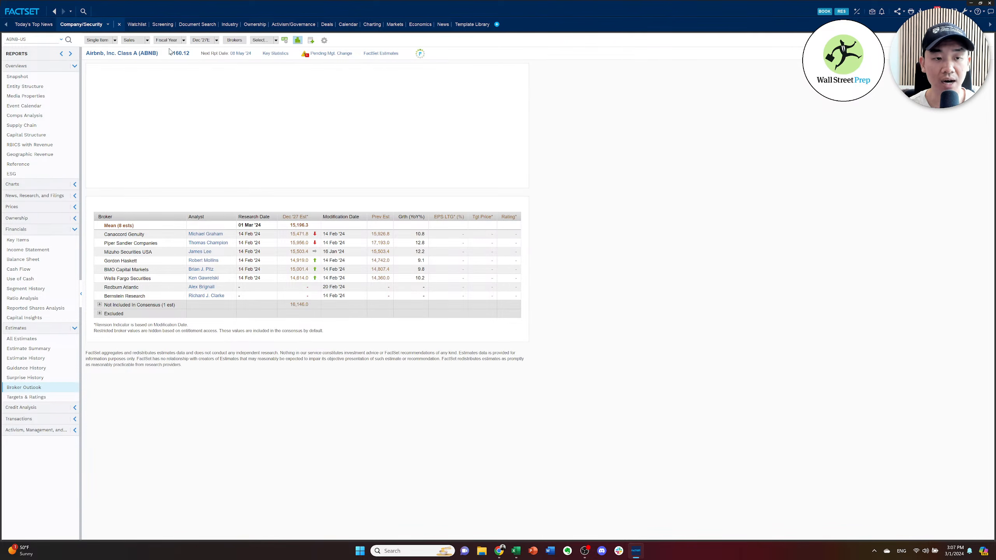
click(201, 40)
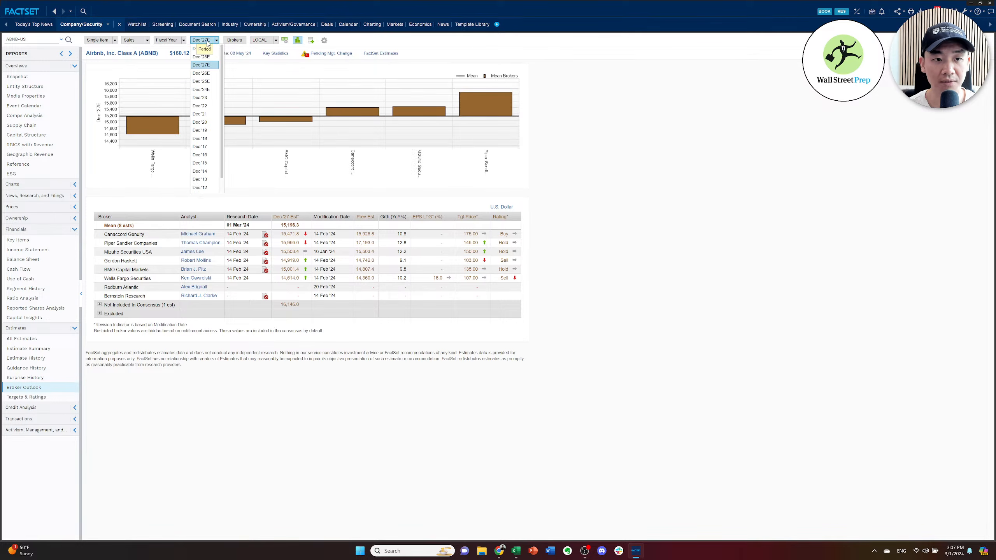
click(211, 73)
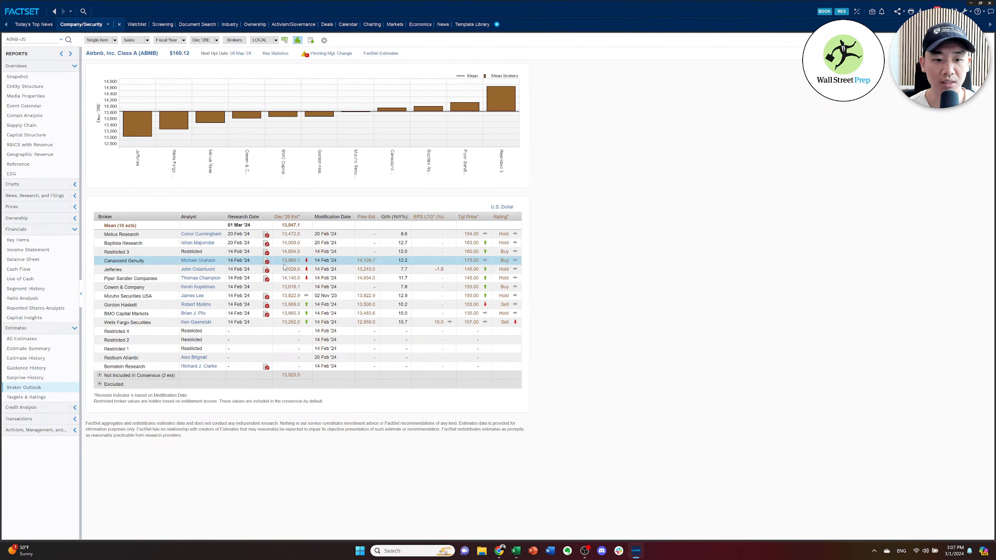
click(204, 40)
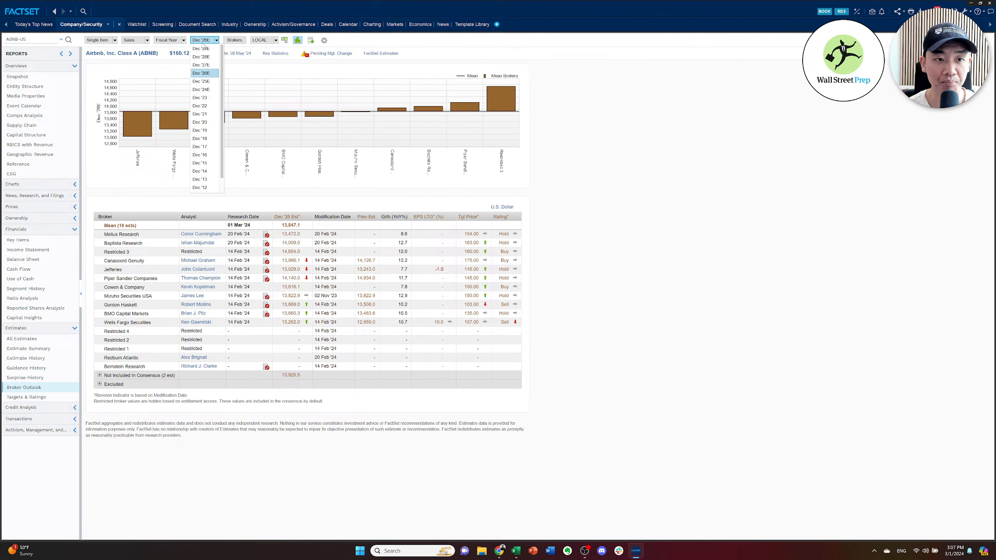
click(201, 81)
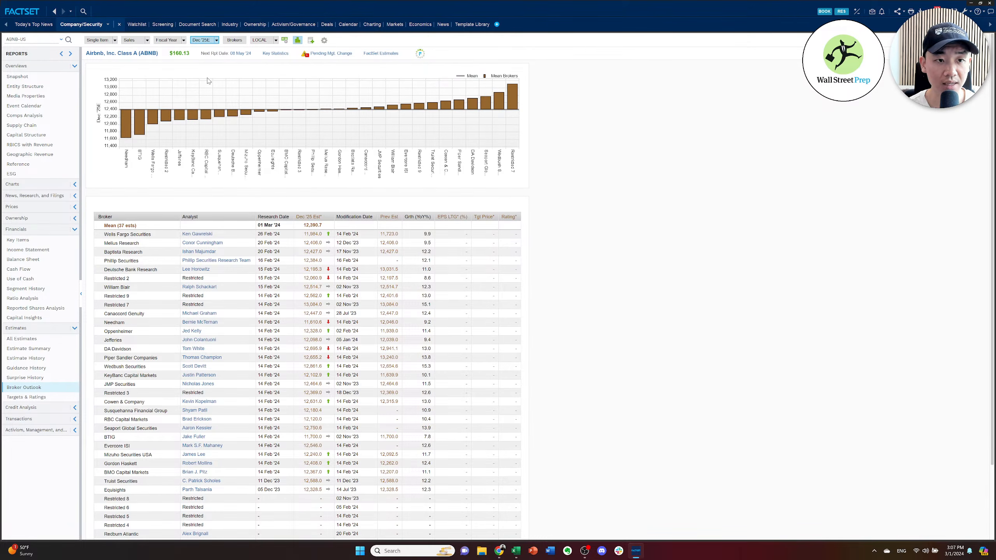
click(208, 91)
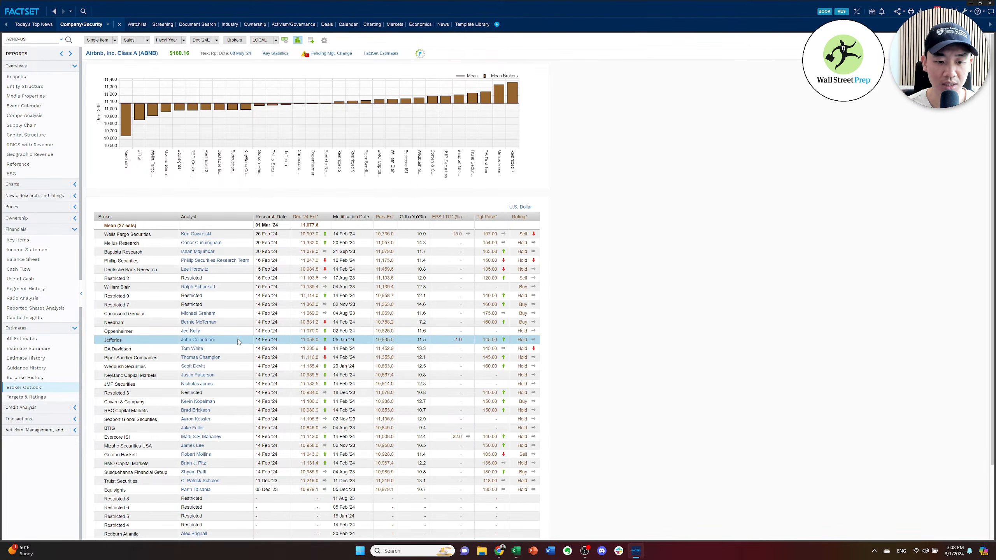
Switch back to the Excel DCF sheet and shade the 2026E and 2027E revenue estimates K21:L21 light orange.
key(alt+Tab)
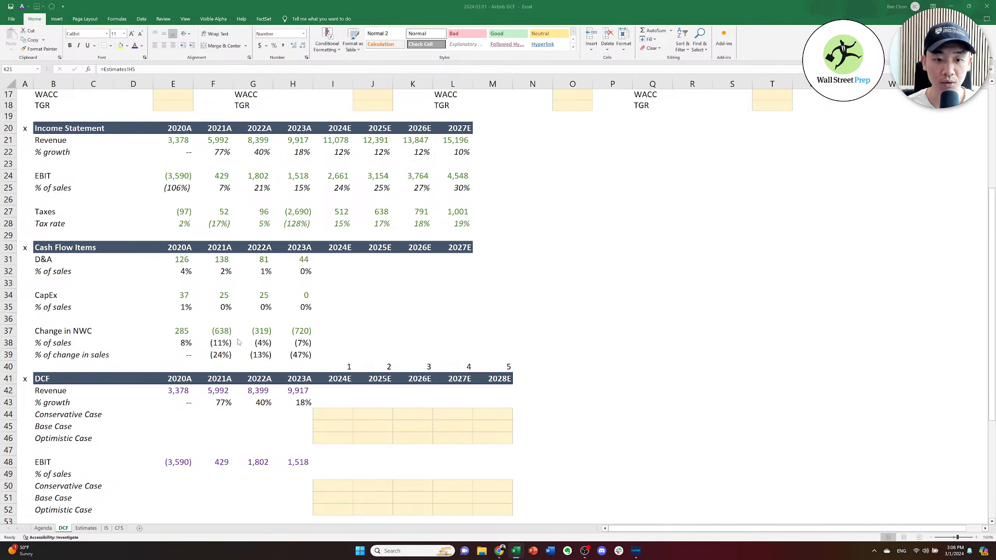
key(Right)
key(Right)
key(Down)
key(Down)
key(alt+Tab)
key(alt+shift+Tab)
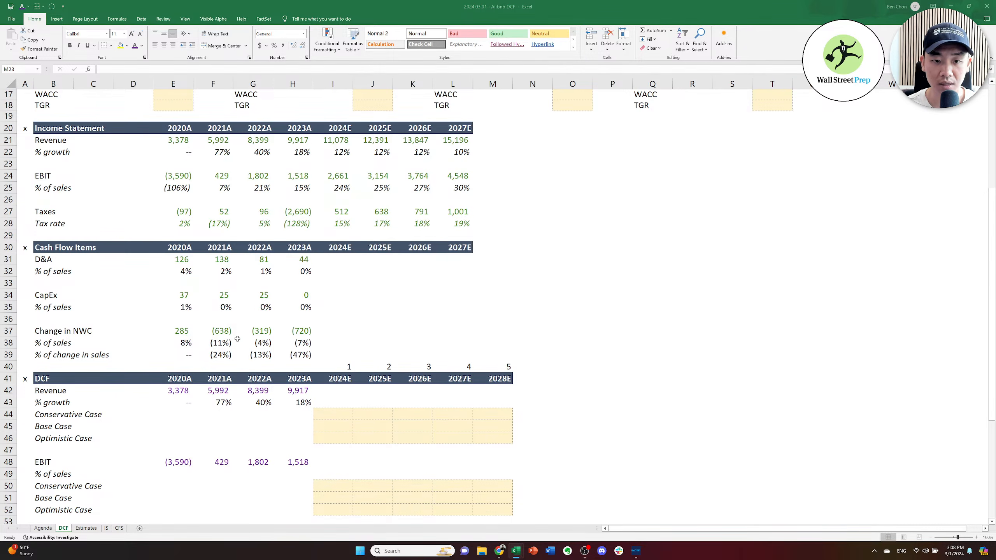
key(Right)
key(Left)
key(Left)
key(Left)
key(Up)
key(Up)
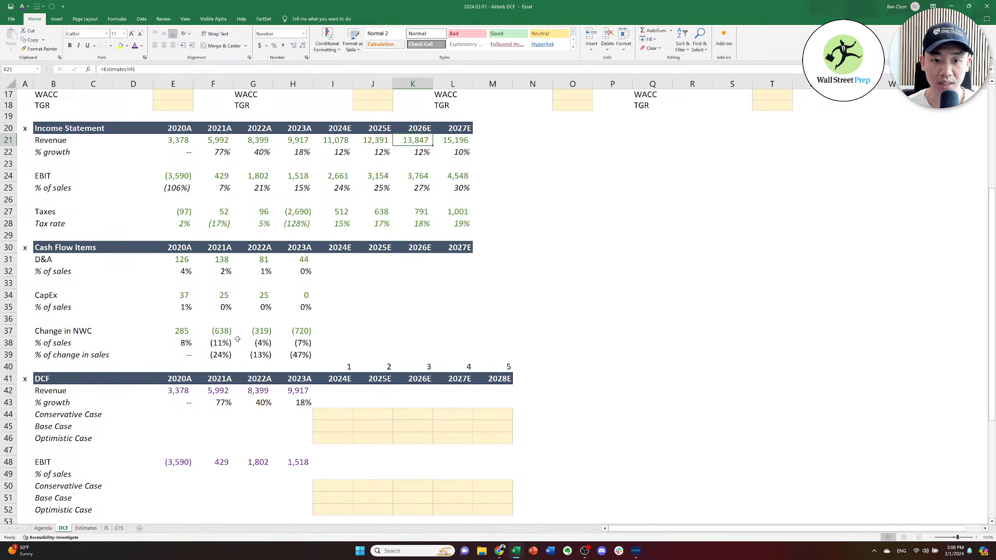
key(shift+Right)
key(alt+h)
key(h)
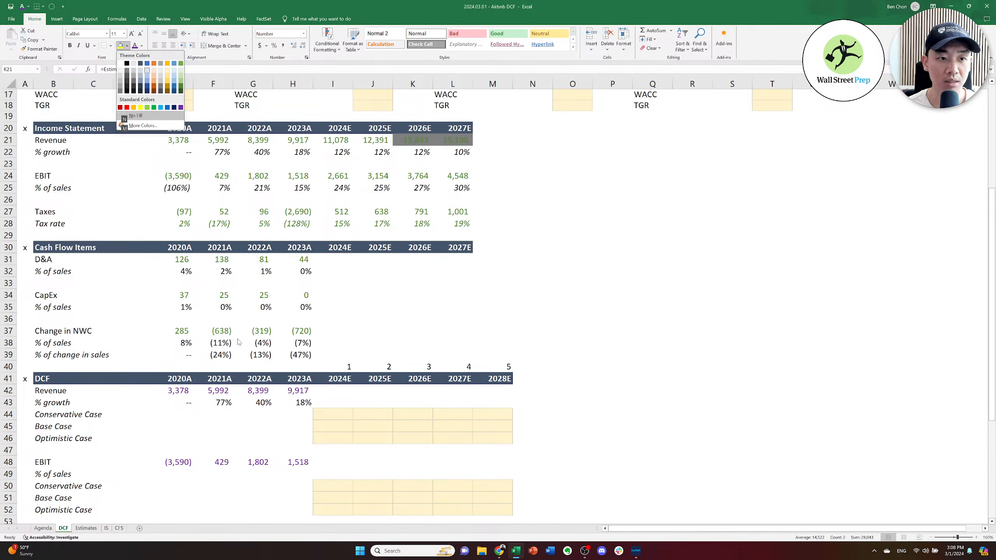
key(Right)
key(Return)
Apply the same light orange fill to the 2026E and 2027E EBIT cells K24:L24 and tax cells K27:L27.
key(Down)
key(Down)
key(Down)
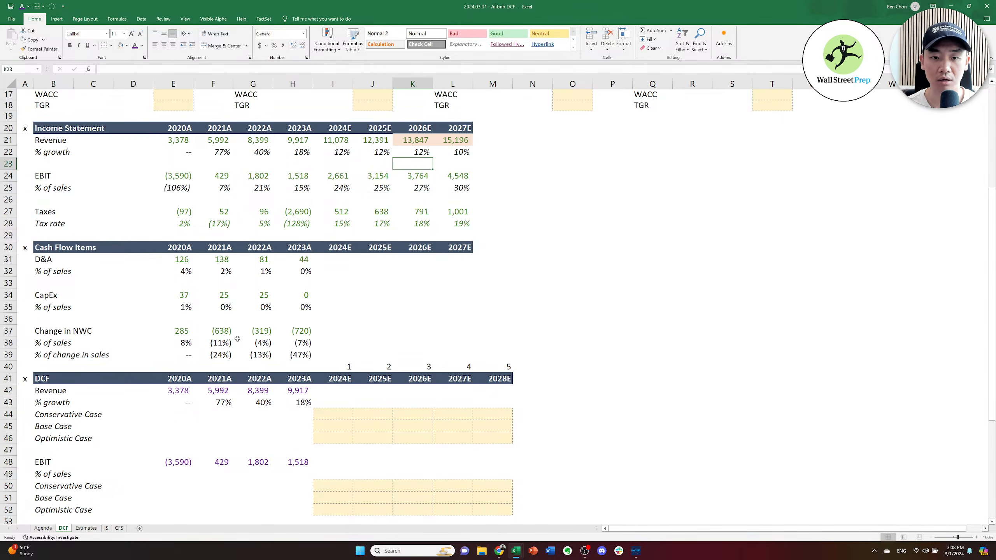
key(shift+Right)
key(F4)
key(Down)
key(Down)
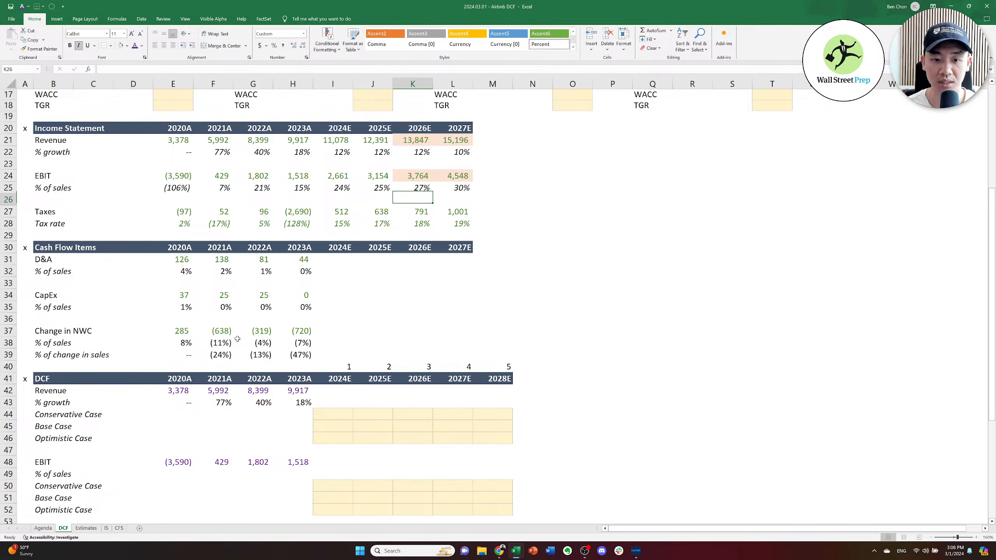
key(Down)
key(shift+Right)
key(F4)
Link the 2024E base case revenue growth in I45 to the estimated growth rate in I22.
key(Down)
key(Down)
key(Down)
key(Left)
key(Left)
key(Left)
key(Down)
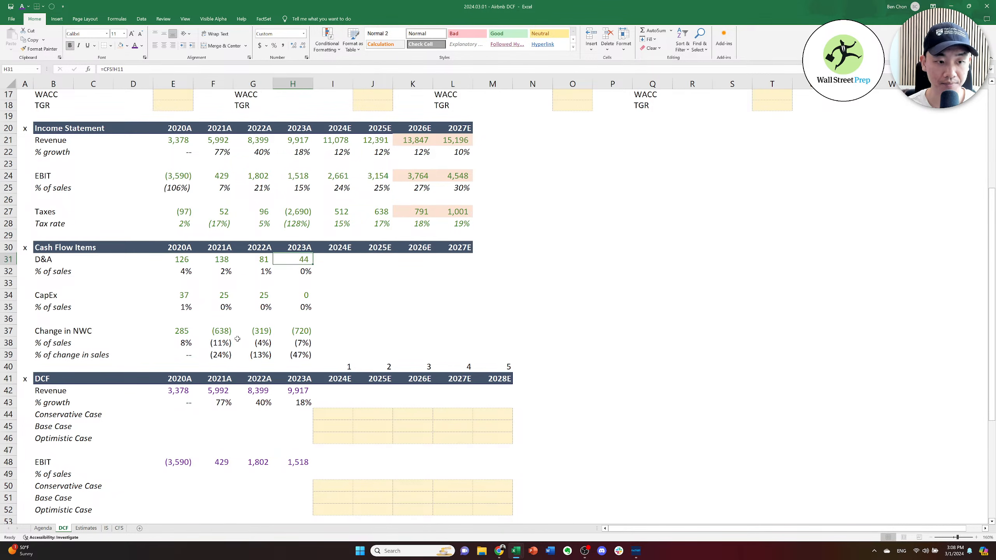
key(Down)
key(Down)
key(Down)
key(Down)
key(Down)
key(Down)
key(Down)
key(Down)
key(Down)
key(Down)
key(Down)
key(Right)
key(Down)
key(Down)
key(Down)
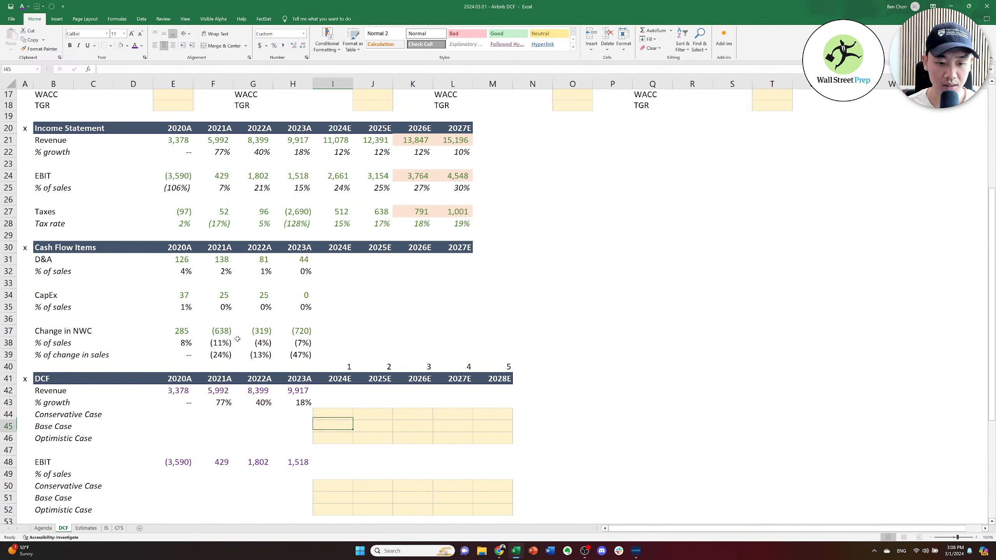
text(=)
key(Up)
key(Up)
key(Up)
key(Up)
key(Up)
key(Up)
key(Up)
key(Up)
key(Up)
key(Up)
key(Up)
key(Up)
key(Up)
key(Up)
key(Up)
key(Up)
key(Up)
key(Up)
key(Up)
key(Up)
key(Up)
key(Up)
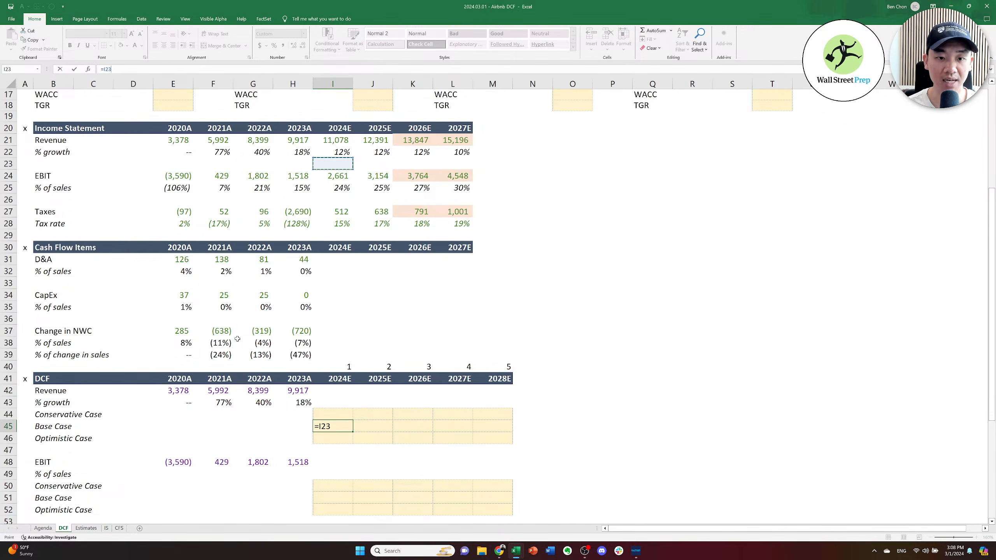
key(Up)
key(ctrl+Return)
Copy the I45 growth link into the 2025E base case cell J45.
key(ctrl+c)
key(Right)
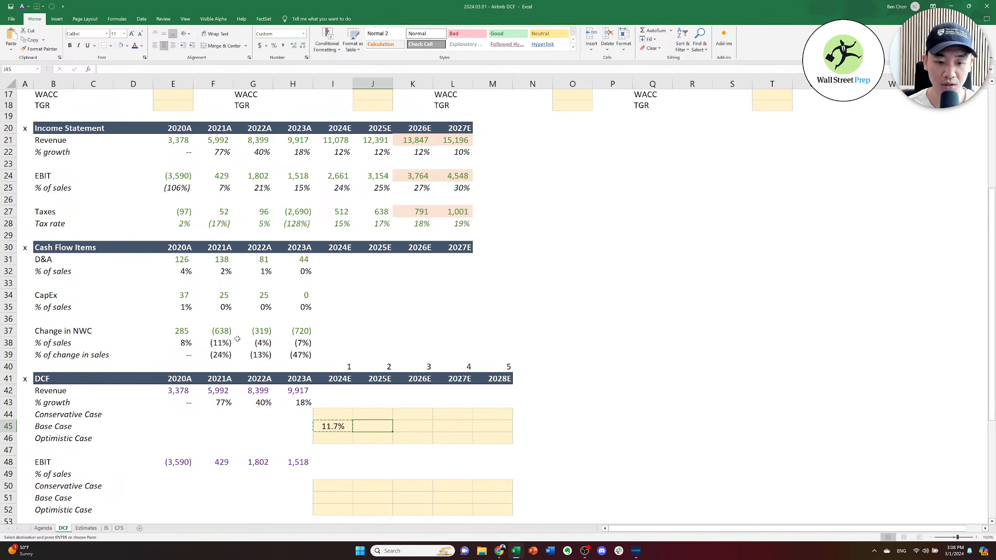
key(ctrl+v)
Right-align and italicize the revenue growth case cells I44:M46.
key(Left)
key(Up)
key(shift+Right)
key(shift+Down)
key(shift+Down)
key(shift+Right)
key(shift+Right)
key(shift+Right)
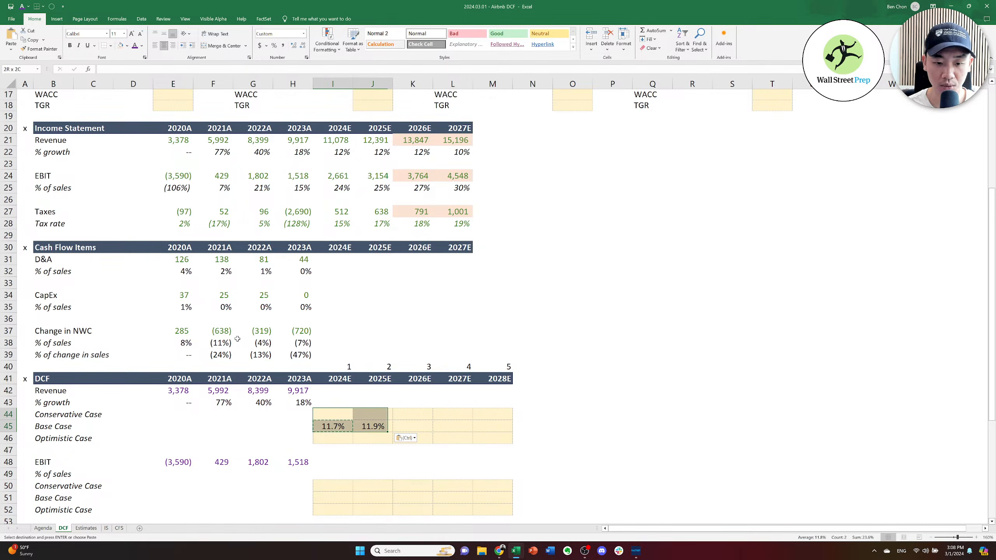
key(alt)
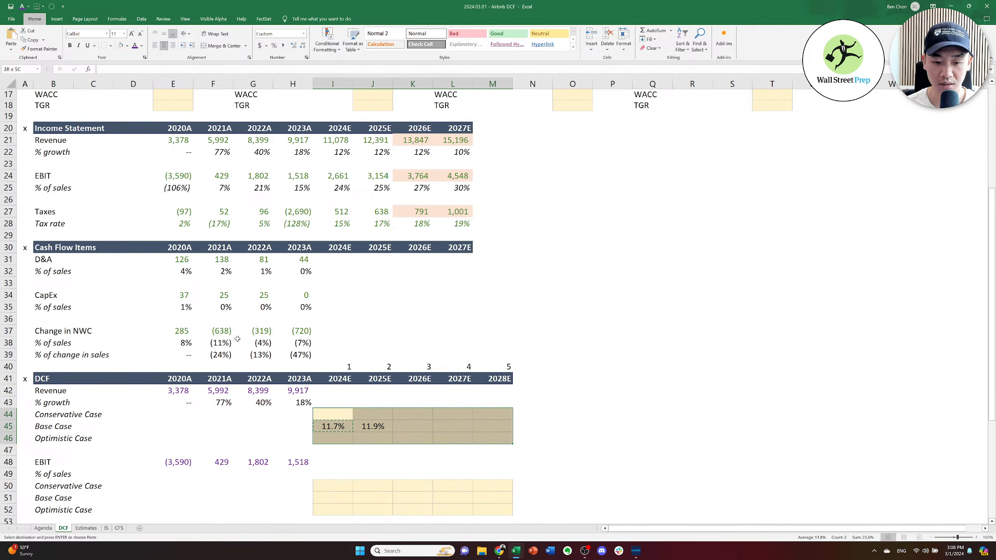
key(h)
key(a)
key(r)
key(ctrl+i)
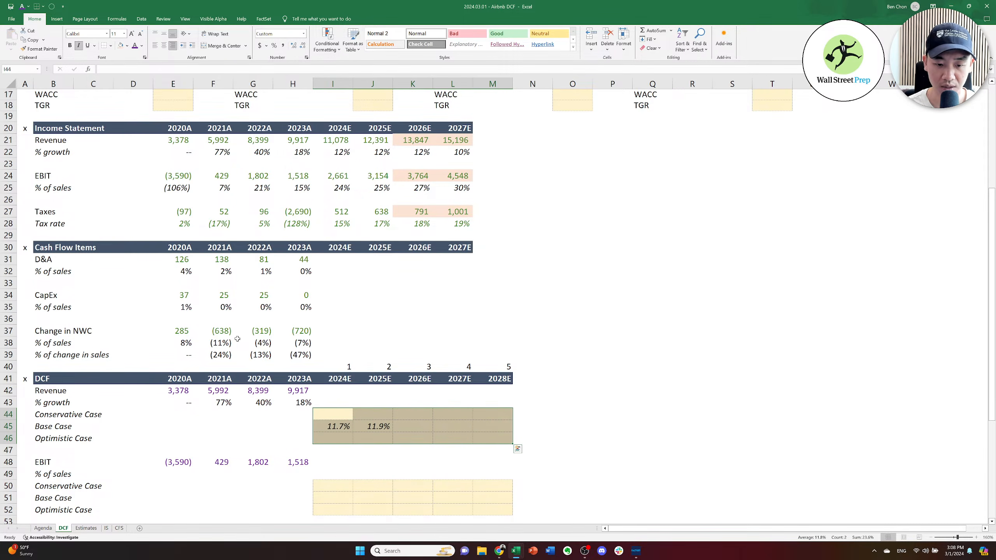
Examine the base case revenue growth cells for 2024E to 2028E in row 45 and the projection columns above them.
key(Down)
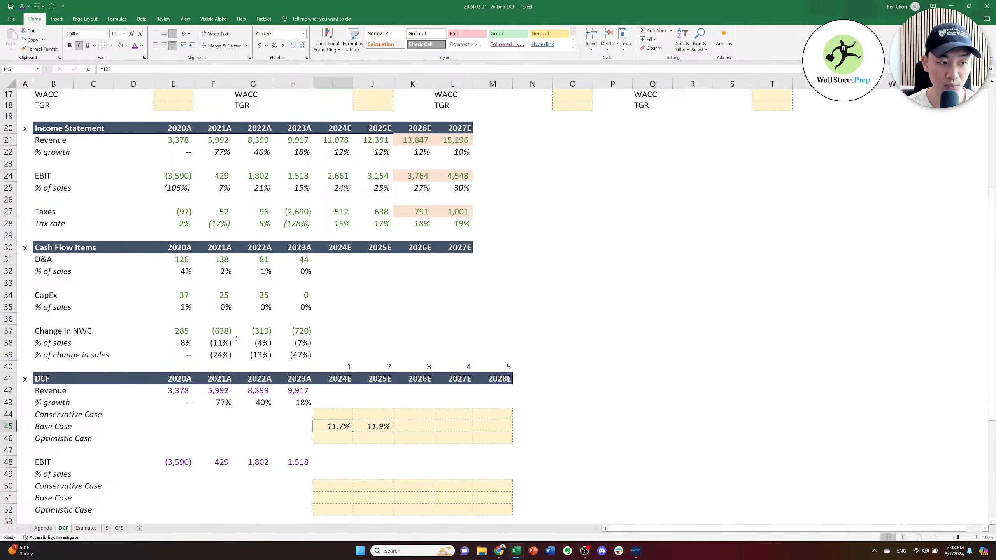
key(Right)
key(Right)
key(Left)
key(Left)
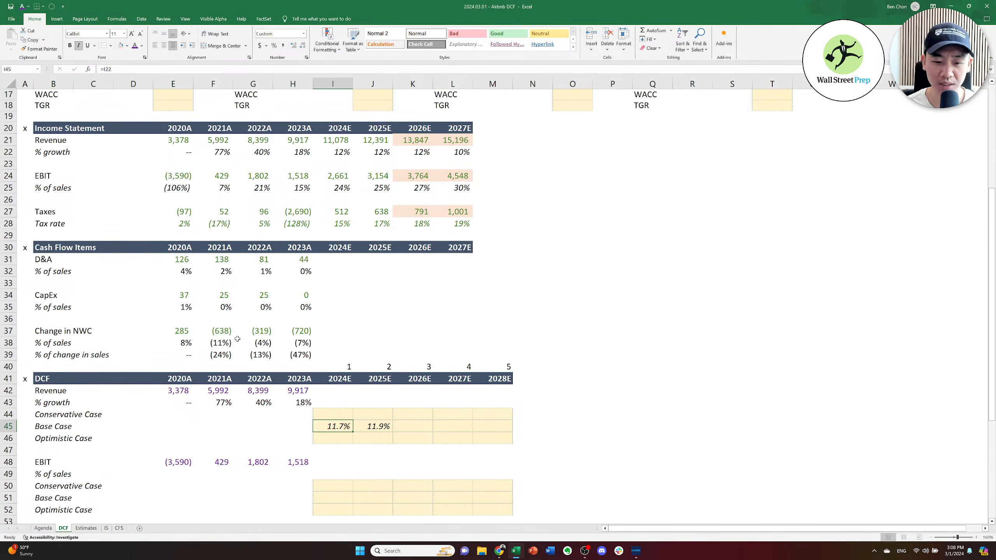
key(Up)
key(Left)
key(Down)
key(Right)
key(Right)
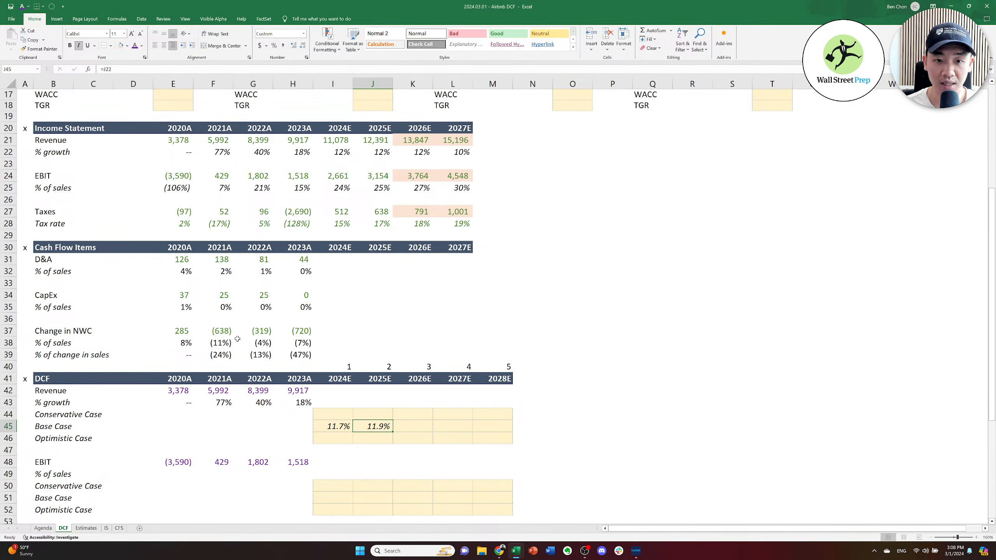
key(Right)
key(Right)
key(Right)
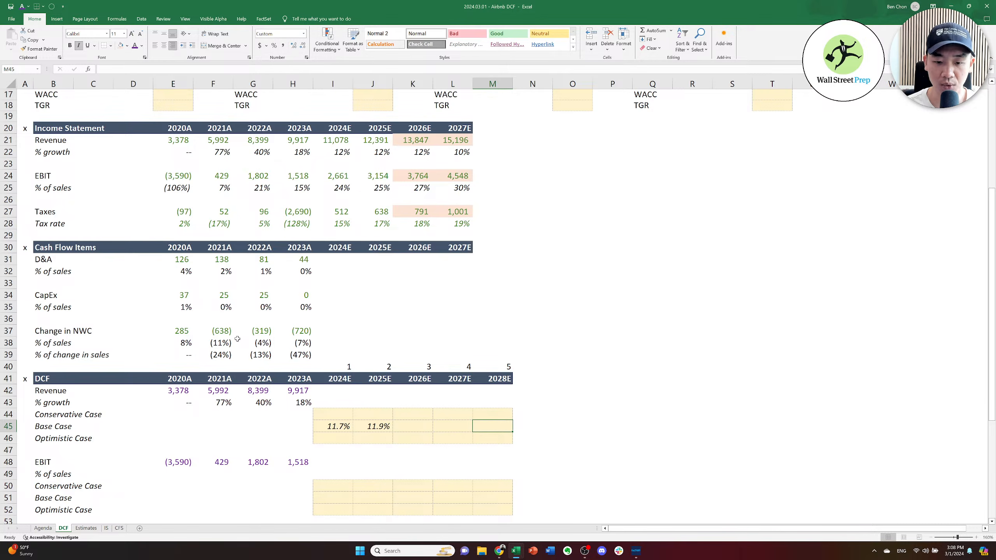
key(Left)
key(Left)
key(Right)
key(Right)
key(Left)
key(Left)
key(Left)
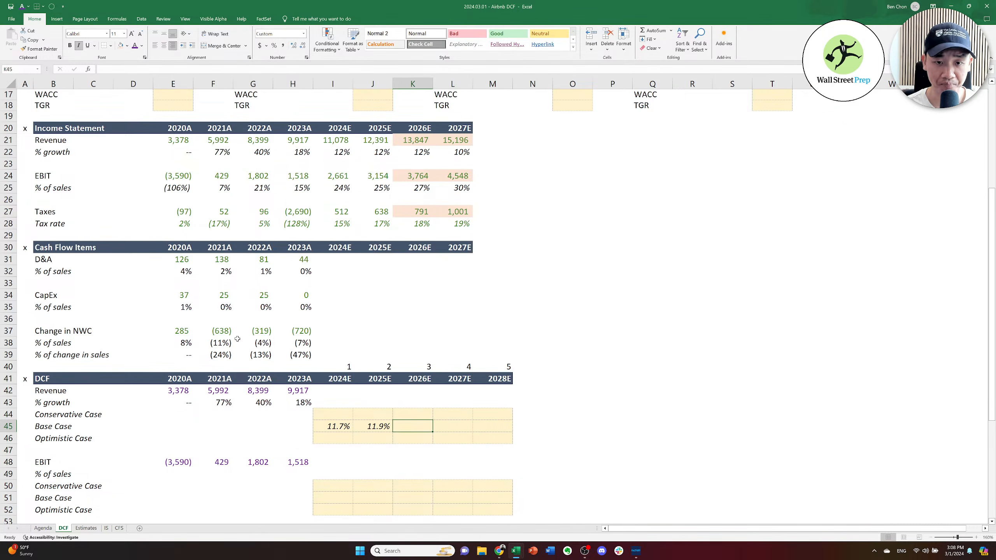
key(Up)
key(Up)
key(Up)
key(Up)
key(Up)
key(Up)
key(Up)
key(Up)
key(Up)
key(Up)
key(Up)
key(Up)
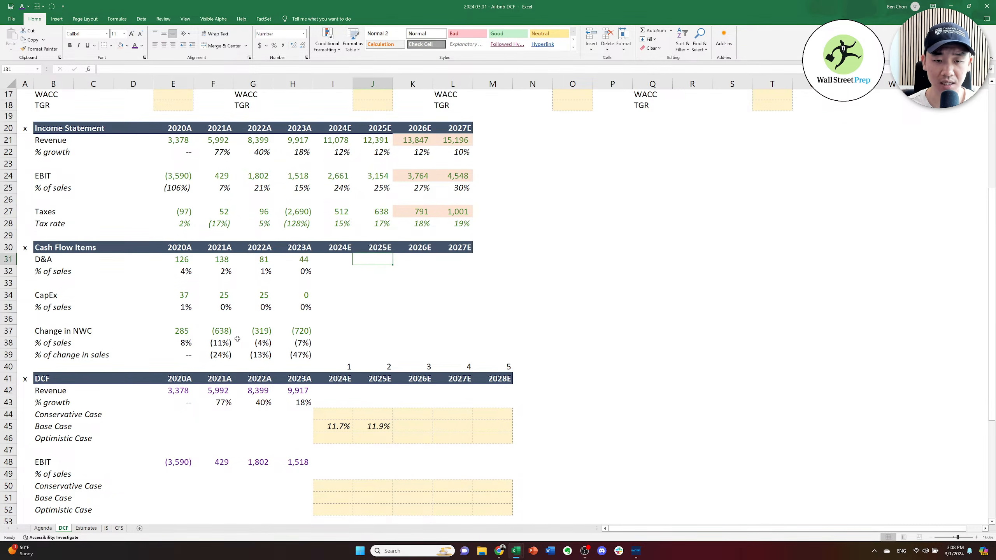
key(Right)
key(Right)
key(Left)
key(Down)
key(Down)
key(Down)
key(Down)
key(Down)
key(Down)
key(Down)
key(Down)
key(Down)
key(Down)
key(Down)
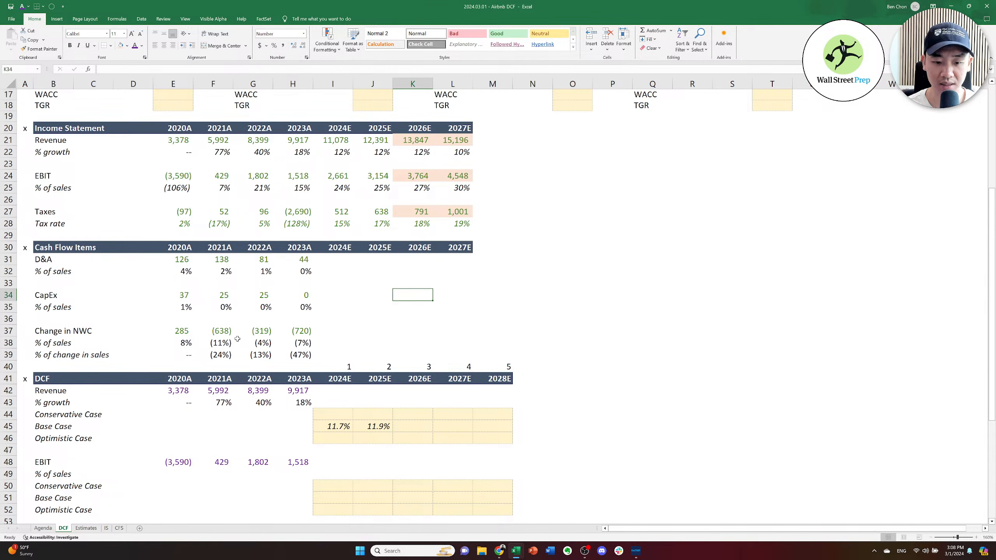
key(Left)
key(Down)
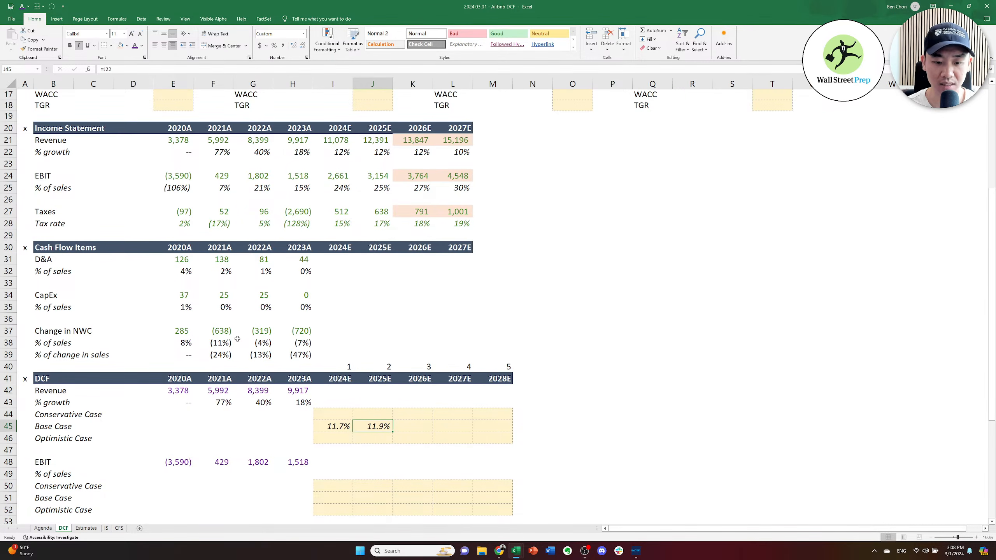
key(Right)
key(Left)
key(Right)
key(Right)
key(Right)
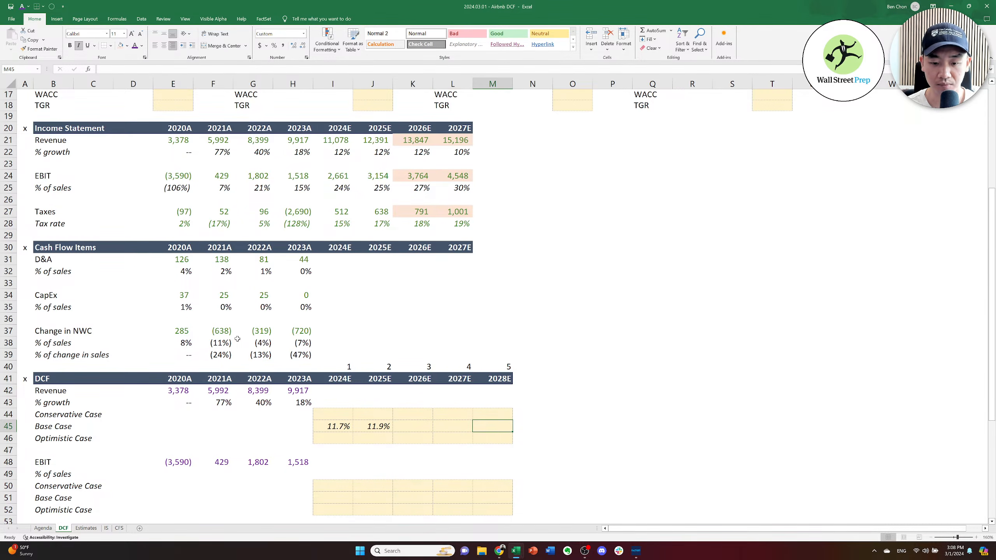
Examine the estimated revenue growth rates for 2026E and 2027E in row 22 of the income statement.
key(Left)
key(Up)
key(Up)
key(Up)
key(Up)
key(Up)
key(Up)
key(Up)
key(Up)
key(Up)
key(Up)
key(Up)
key(Up)
key(Up)
key(Up)
key(Up)
key(Up)
key(Up)
key(Up)
key(Up)
key(Up)
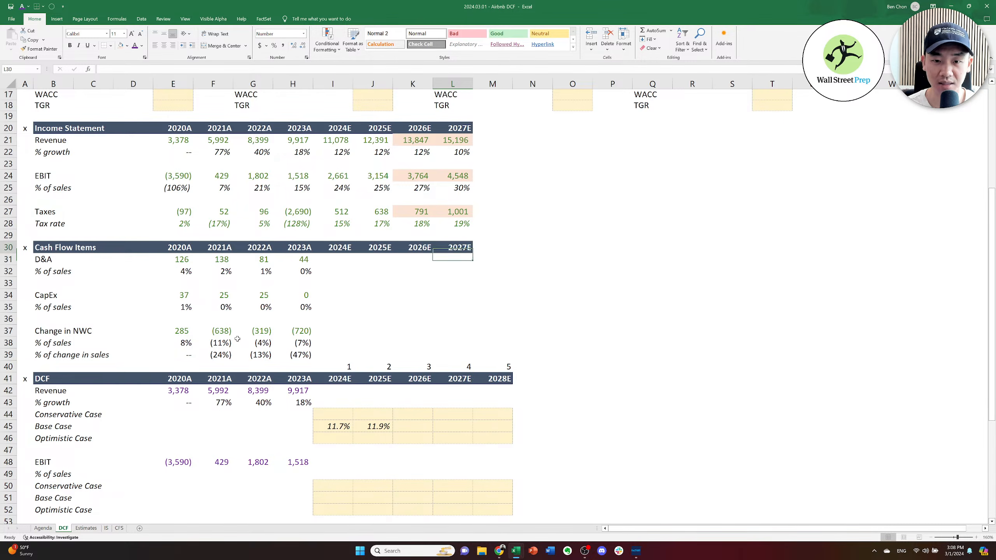
key(Up)
key(Up)
key(Left)
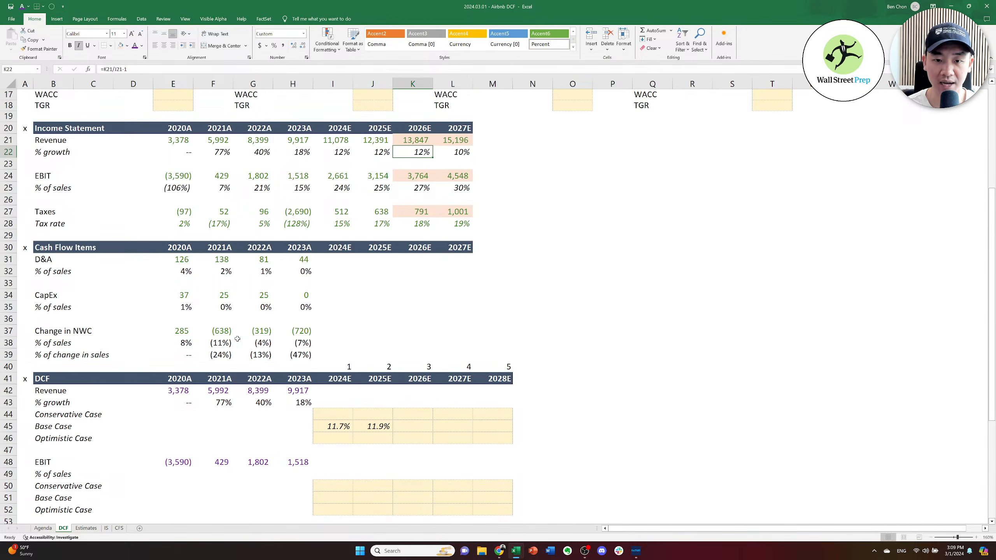
key(Right)
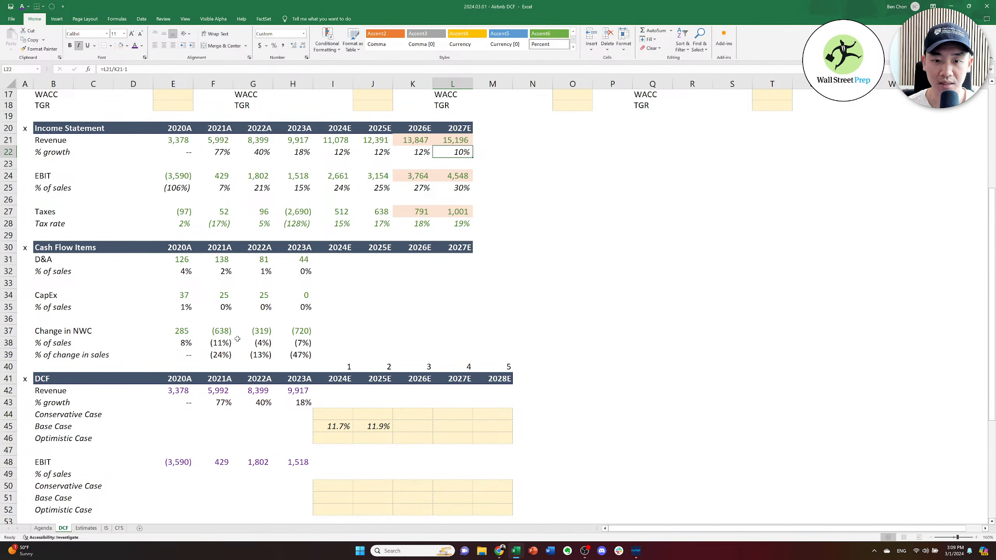
Show one decimal place on the 2027E revenue growth rate in L22, and undo that formatting.
key(alt+h)
key(0)
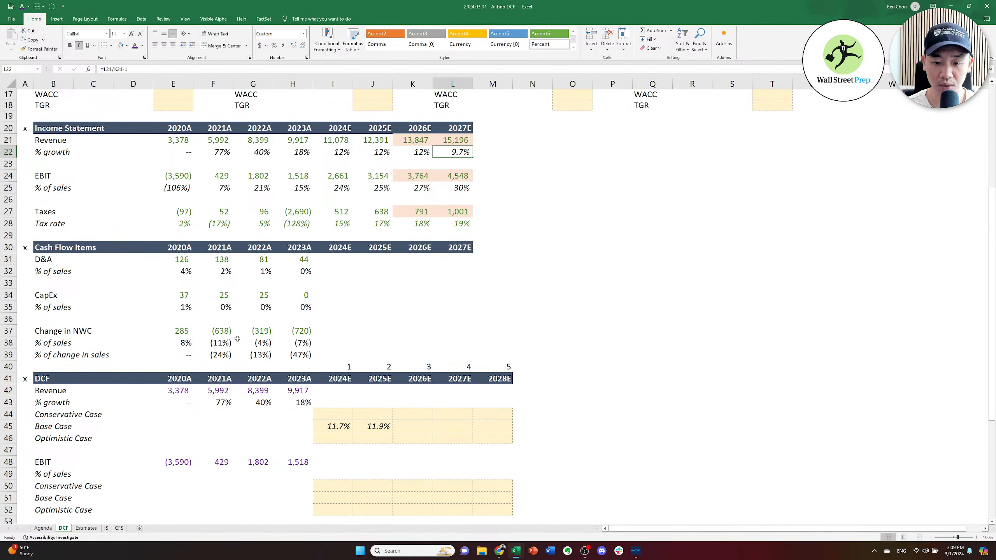
key(ctrl+z)
Examine the empty base case growth cells for 2026E to 2028E and the DCF year headers above them.
key(Right)
key(Right)
key(Down)
key(Down)
key(Down)
key(Down)
key(Down)
key(Down)
key(Left)
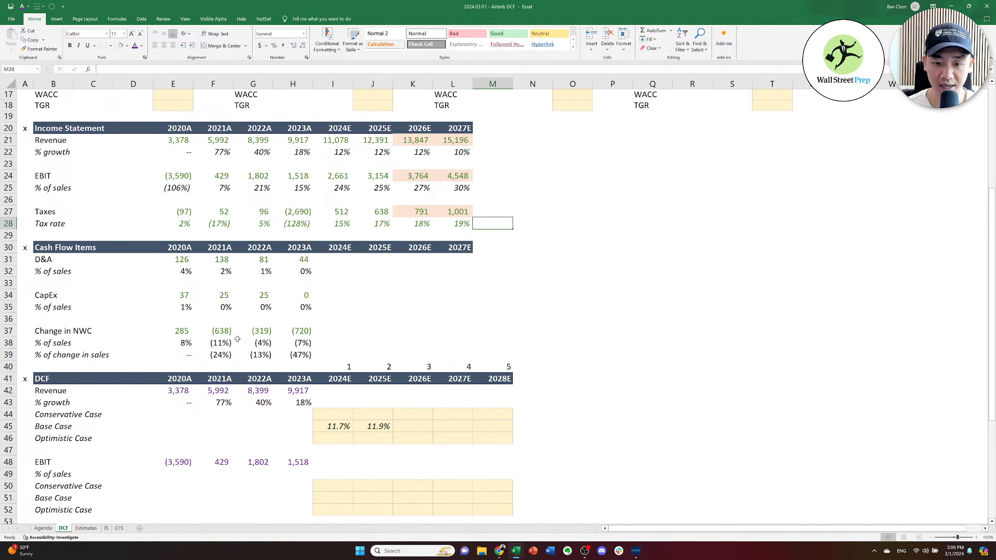
key(ctrl+Down)
key(Down)
key(Down)
key(Down)
key(Down)
key(Down)
key(Left)
key(Left)
key(Left)
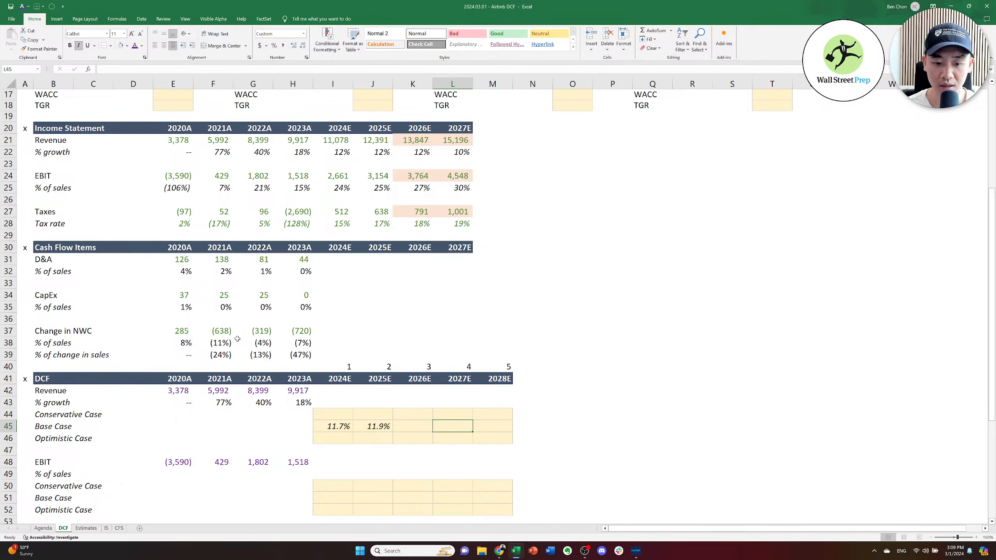
key(Left)
key(Right)
key(Right)
key(Right)
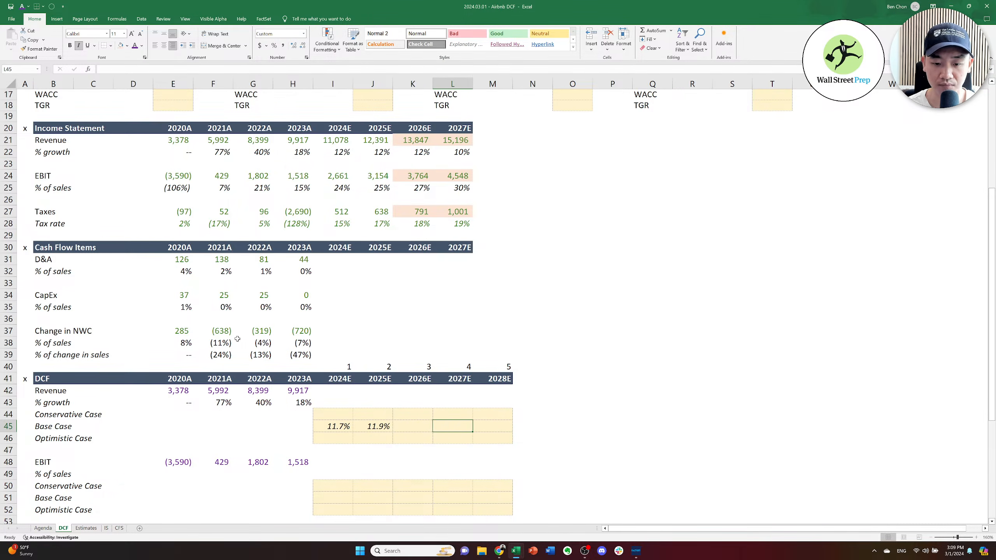
key(Right)
key(Left)
key(Left)
key(Left)
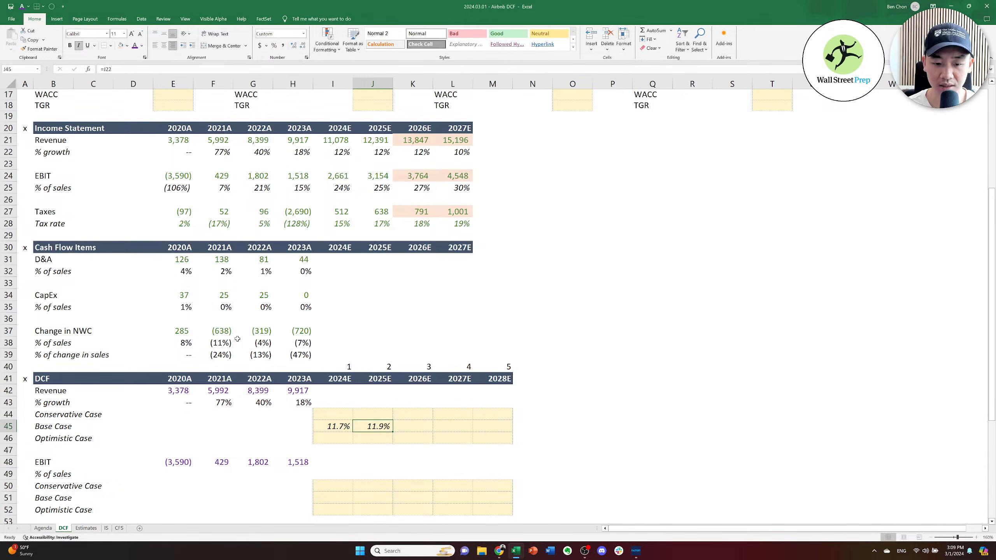
key(Right)
key(Right)
key(Right)
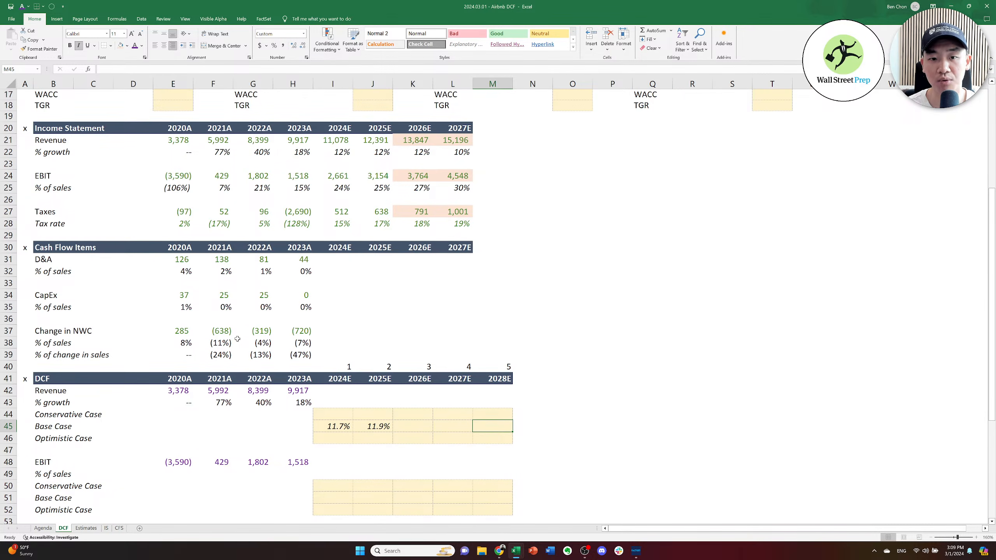
key(Left)
key(Left)
key(Left)
key(Left)
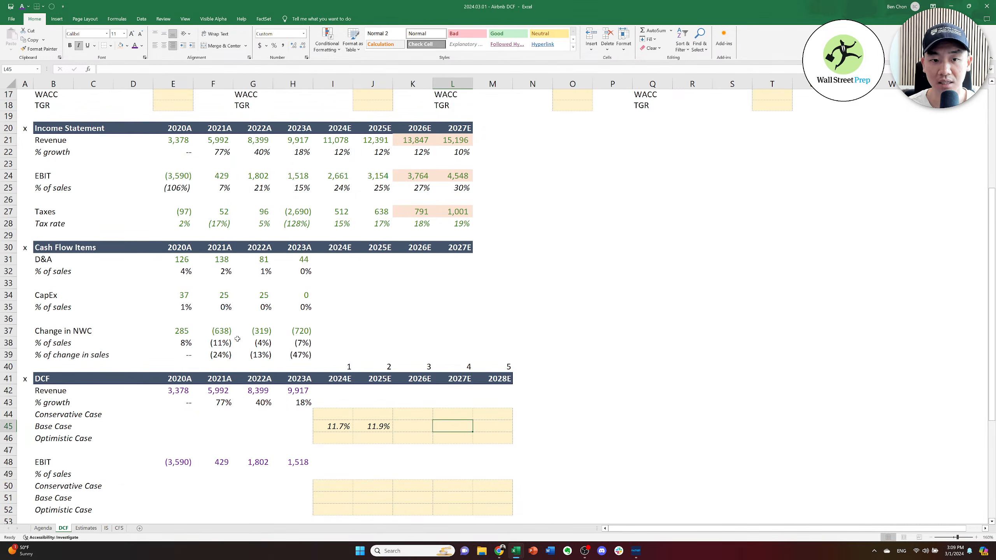
key(Right)
key(Right)
key(Right)
key(Right)
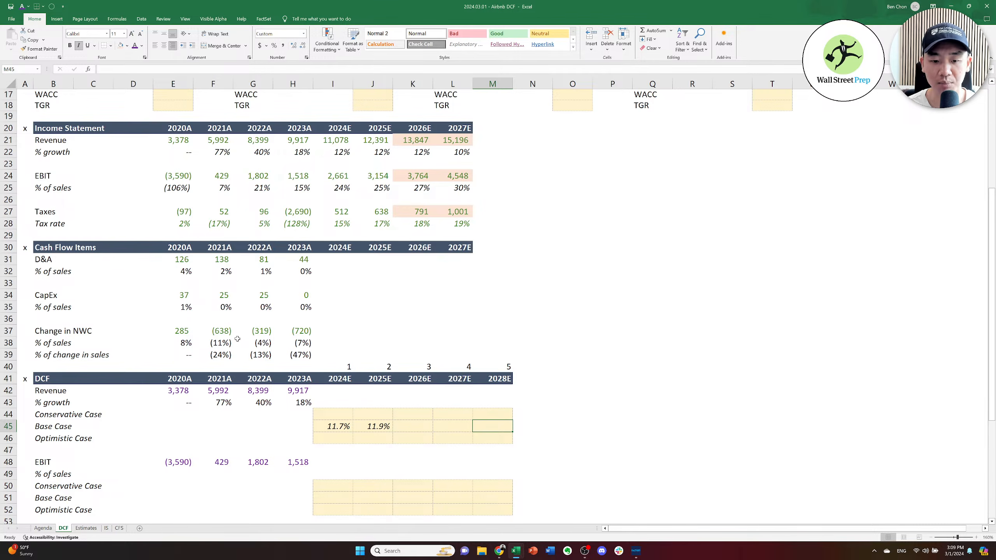
key(Up)
key(Up)
key(Up)
key(Up)
key(Down)
key(Down)
key(Up)
key(Up)
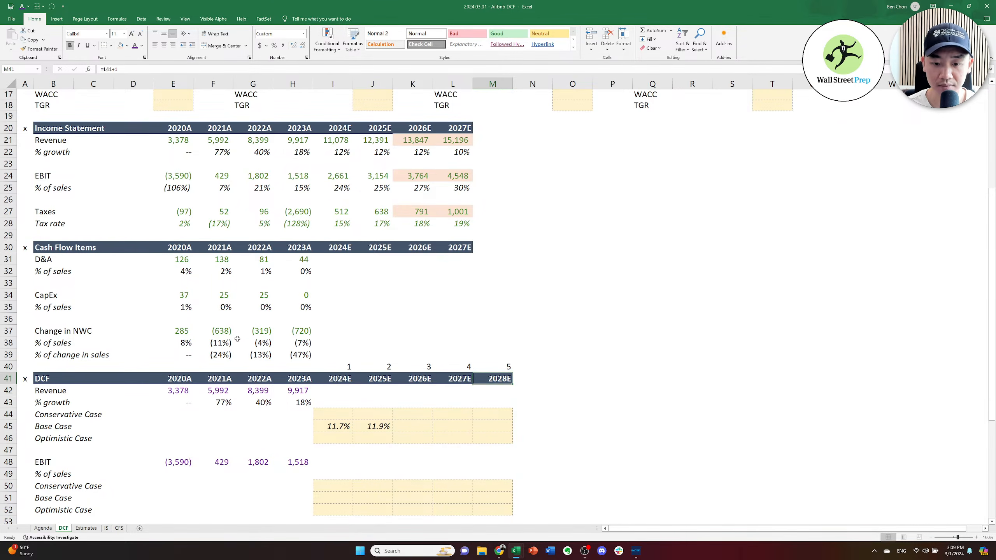
Format the revenue growth case cells I44:M46 as percentages without decimals.
key(Down)
key(Down)
key(Down)
key(Down)
key(Left)
key(Left)
key(Left)
key(Left)
key(Up)
key(shift+Down)
key(shift+Right)
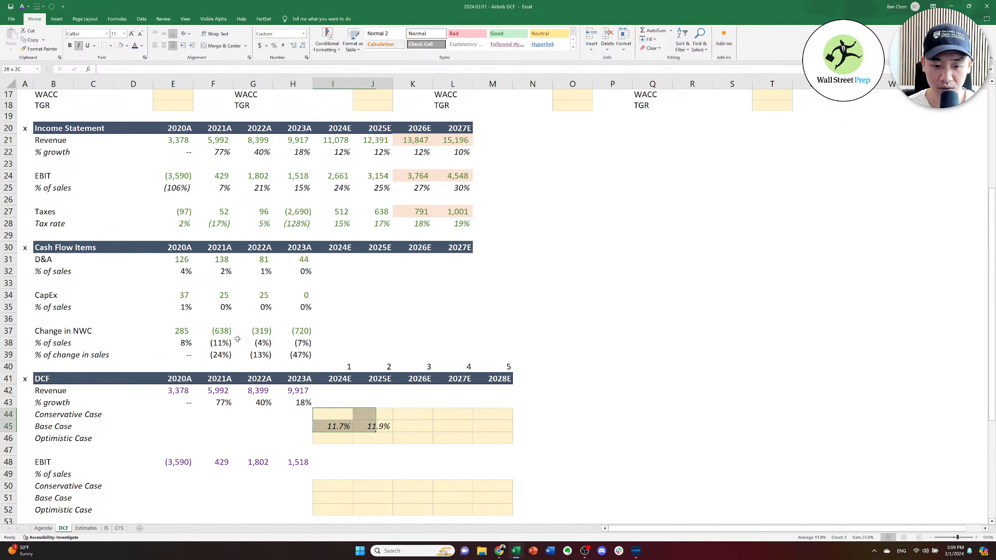
key(shift+Down)
key(shift+Right)
key(shift+Right)
key(shift+Right)
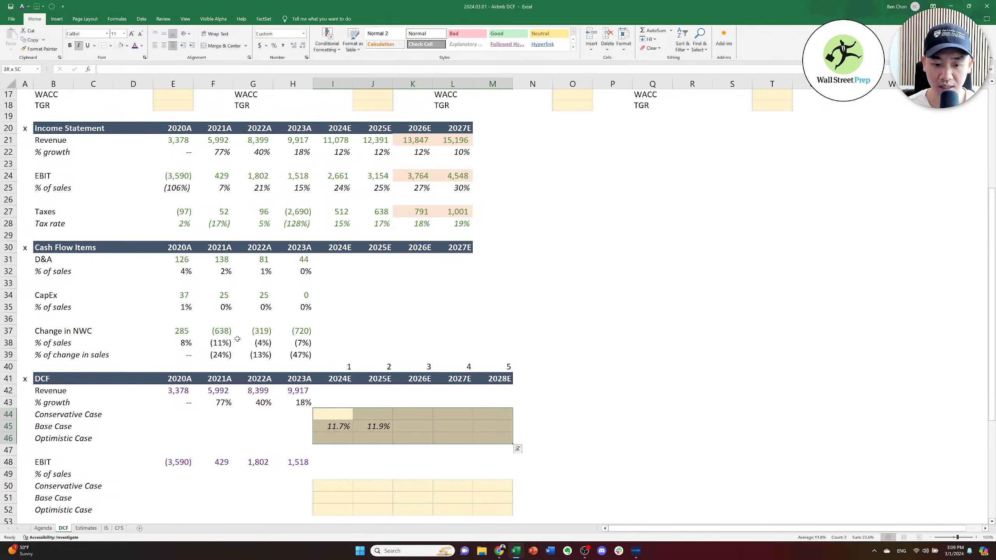
key(Down)
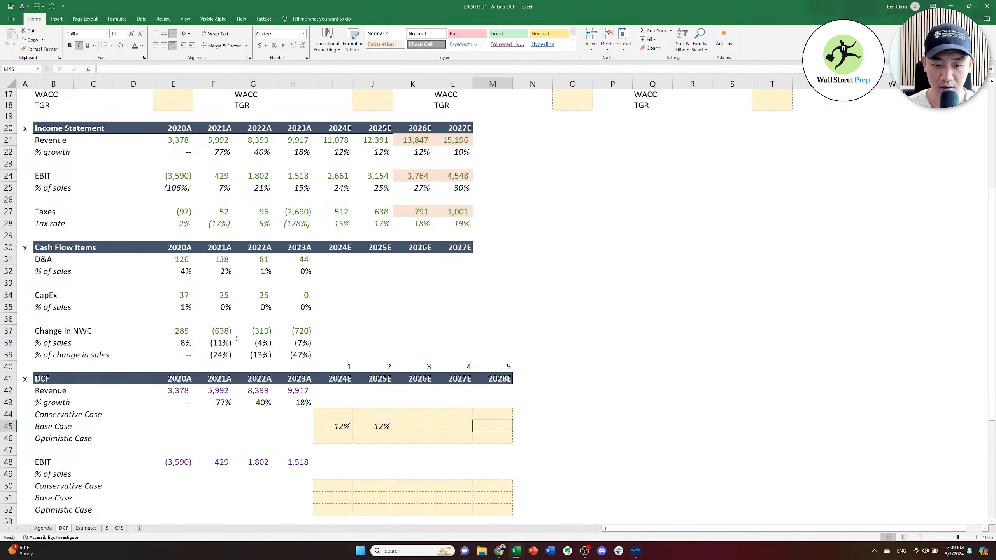
Set the base case 2028 revenue metric in O12 of the assumptions to 9%.
key(Up)
key(ctrl+Up)
key(ctrl+Up)
key(ctrl+Up)
key(Down)
key(Down)
key(Down)
key(Down)
key(Down)
key(Down)
key(Down)
key(Down)
key(Down)
key(Down)
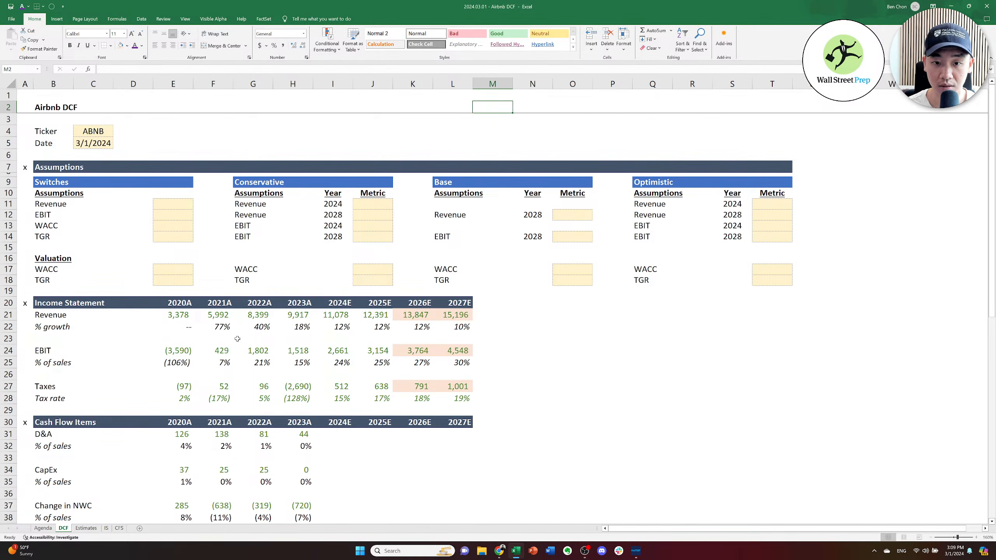
key(Right)
key(Right)
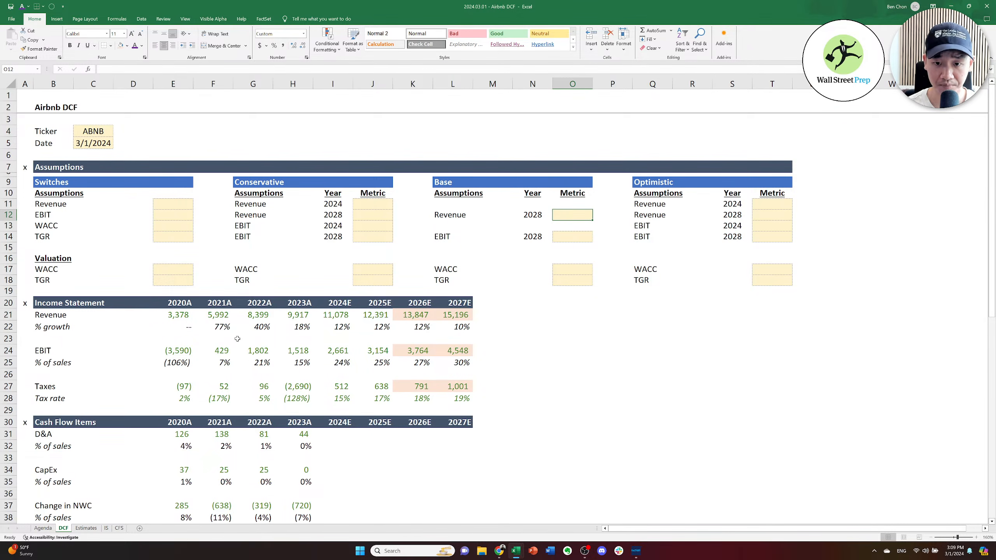
text(9%)
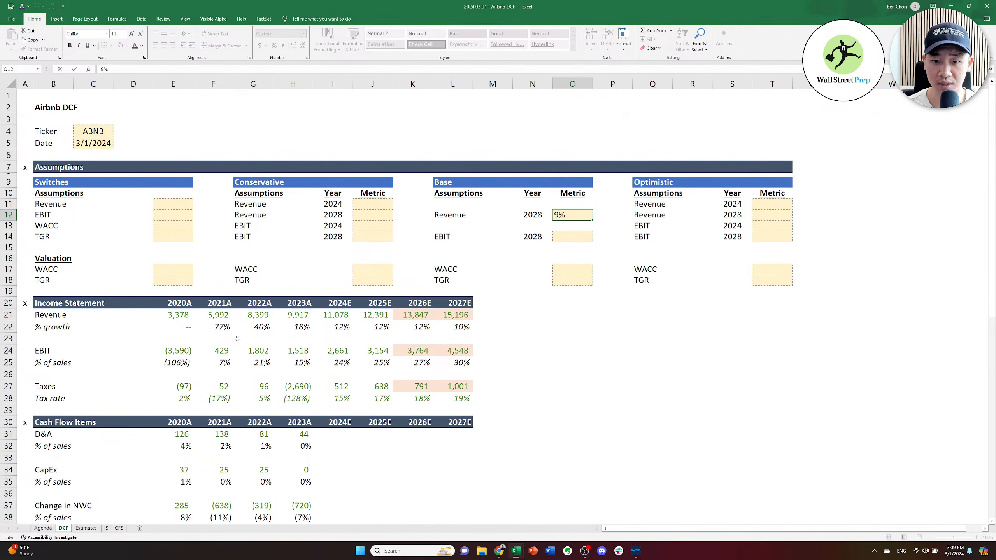
key(Left)
Link the 2028E base case revenue growth in M45 to the base revenue assumption in O12.
key(Left)
key(Left)
key(Left)
key(Down)
key(Down)
key(Down)
key(Down)
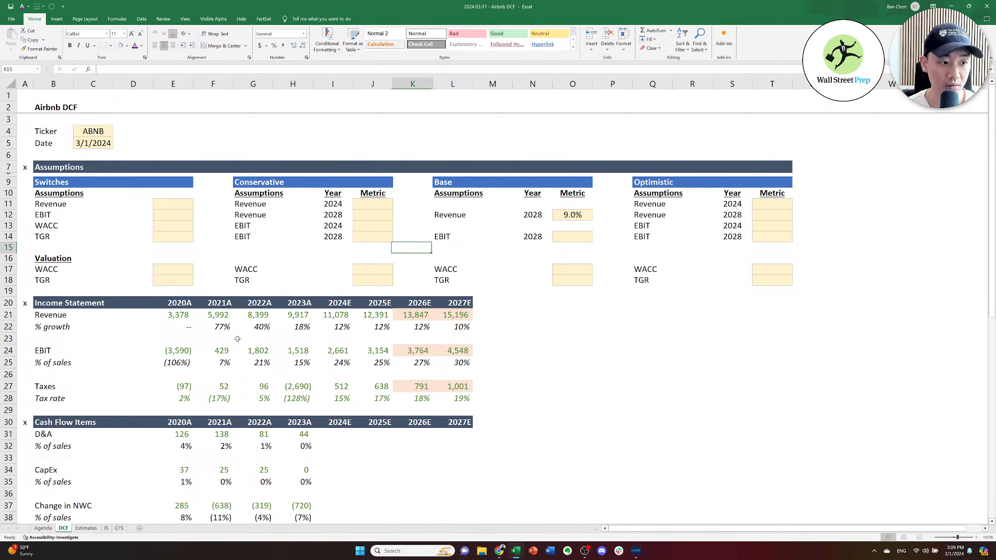
key(Page_Down)
key(Down)
key(Down)
key(Down)
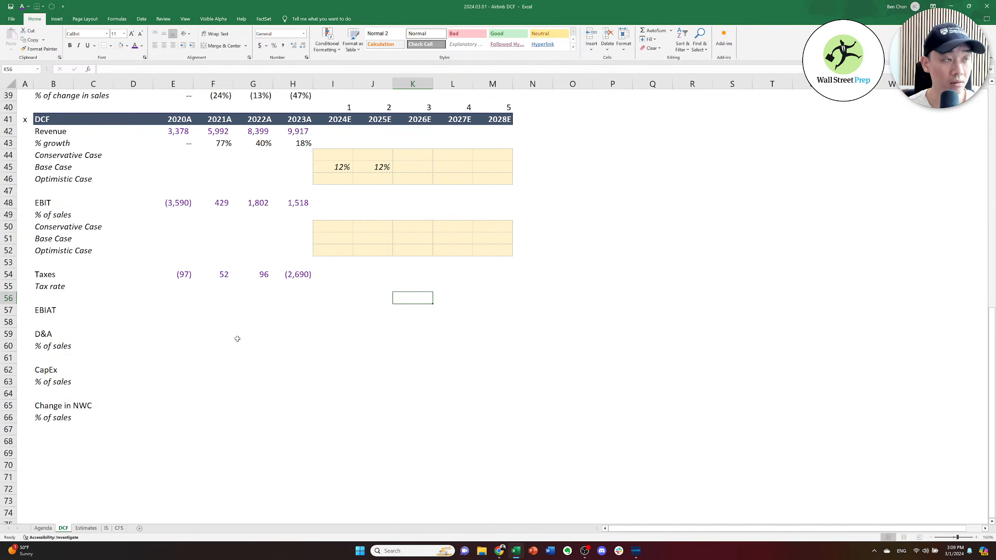
key(Right)
key(Up)
key(Up)
key(Up)
key(Up)
key(Up)
key(Up)
key(Up)
key(Up)
key(Up)
key(Up)
key(Up)
key(Up)
key(Up)
key(Up)
key(Right)
key(Down)
key(Down)
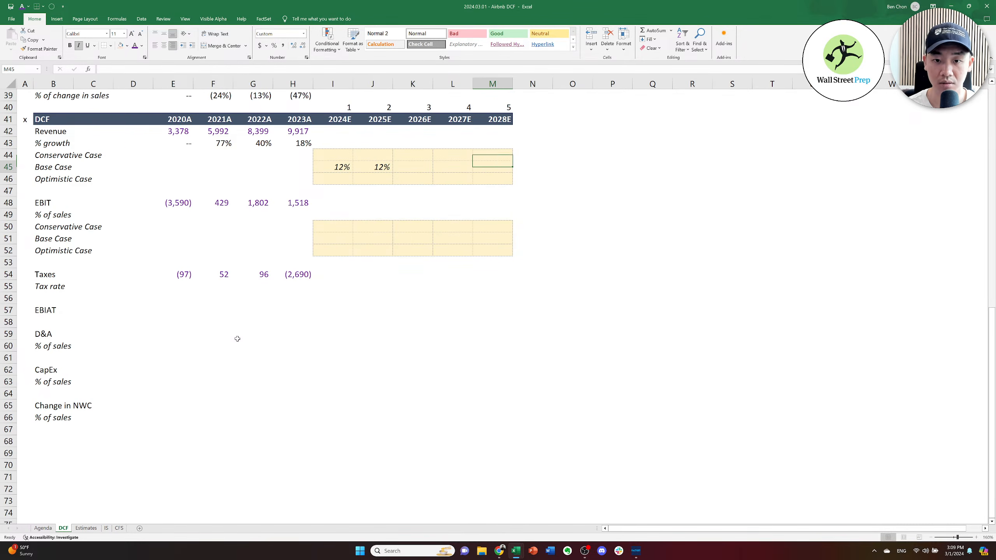
text(=)
key(Up)
key(Up)
key(Up)
key(Up)
key(Up)
key(ctrl+Up)
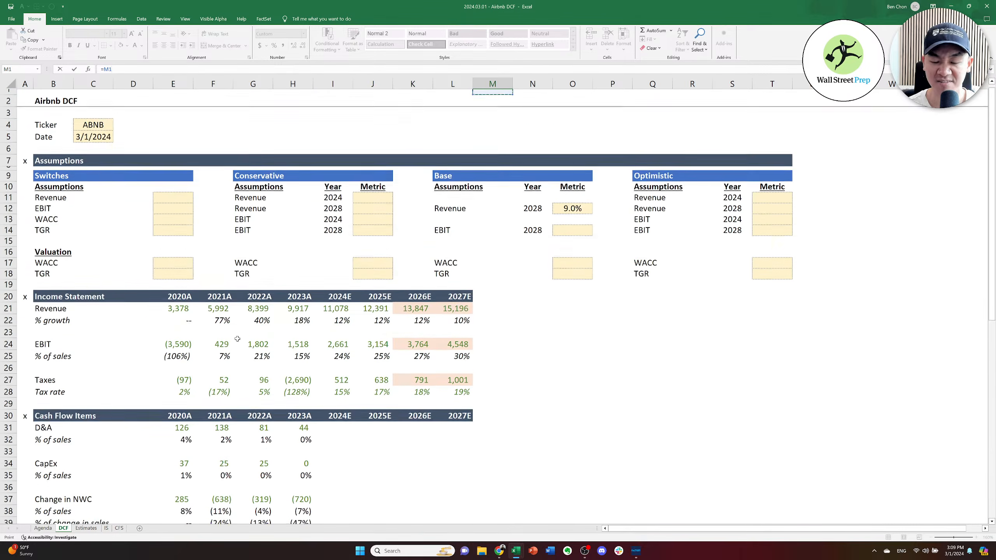
key(Down)
key(Down)
key(Right)
key(Down)
key(Right)
key(Down)
key(Right)
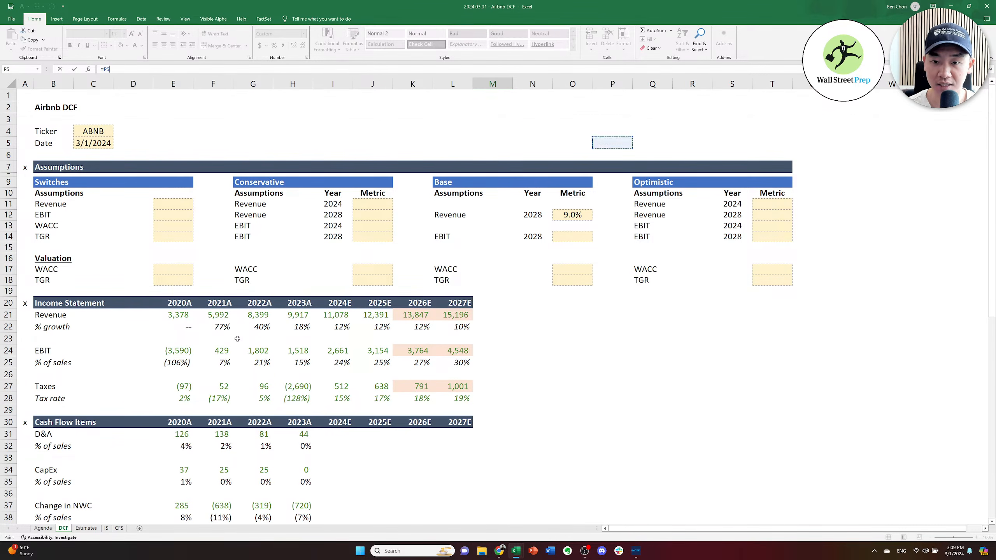
key(Down)
key(Left)
key(Down)
key(Down)
key(Down)
key(Down)
key(Down)
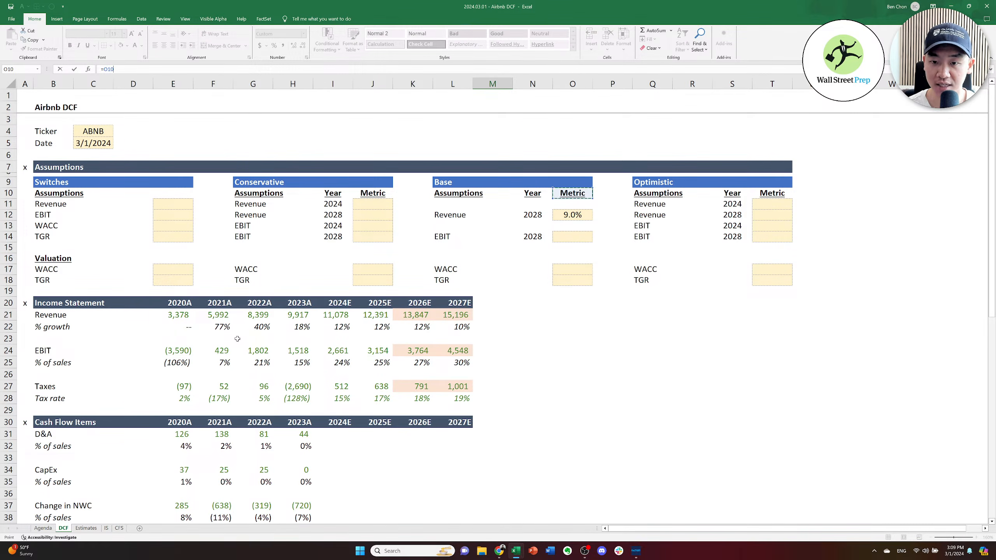
key(Return)
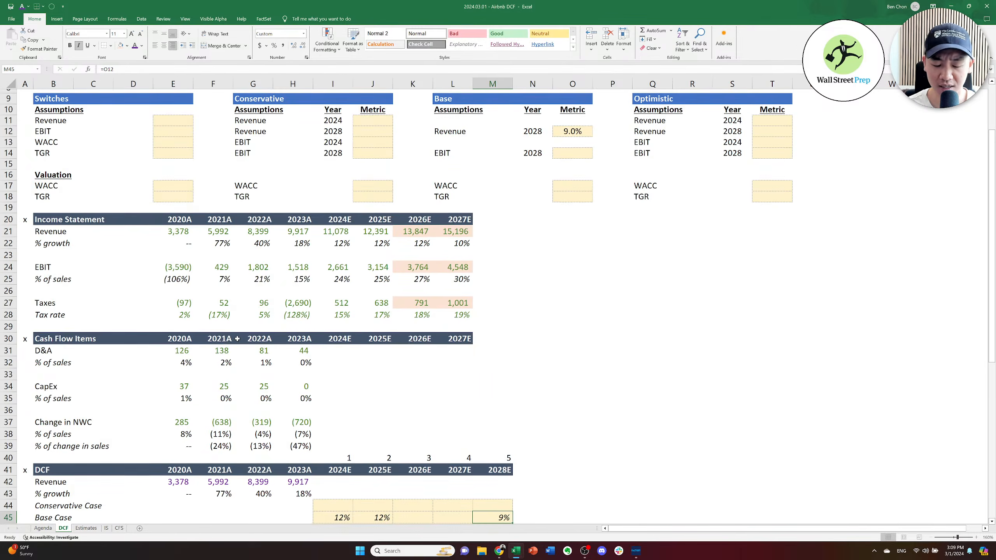
Examine the empty 2026E revenue growth cells across the conservative, base and optimistic cases in K44:K46.
key(Up)
key(Left)
key(Left)
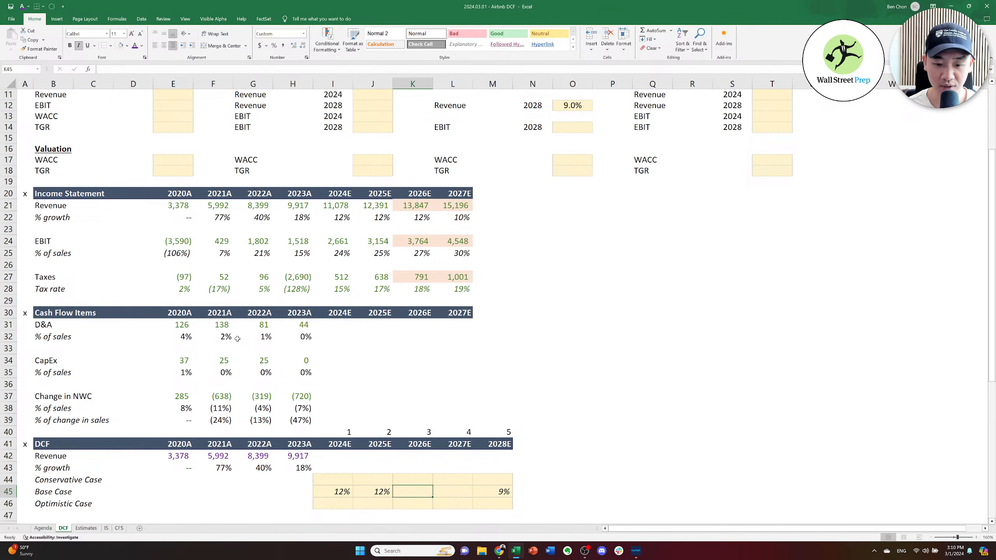
key(Down)
key(Down)
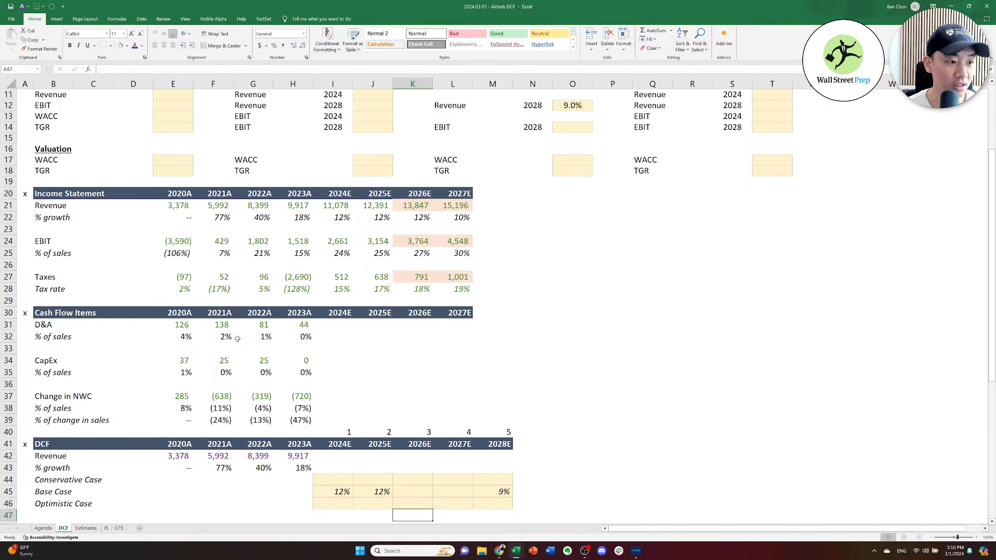
key(Up)
key(Up)
key(Up)
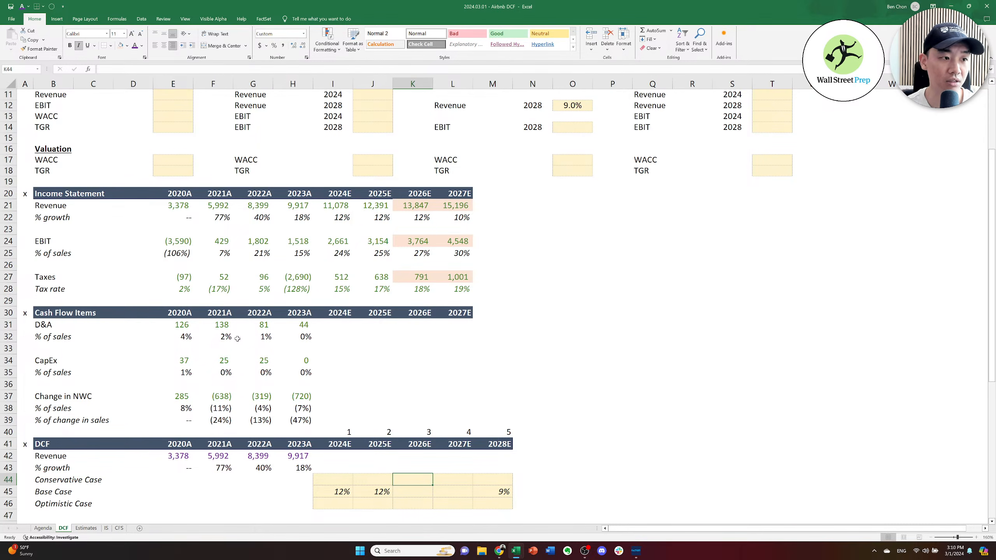
key(Down)
key(Down)
key(Down)
key(Down)
key(Down)
key(Down)
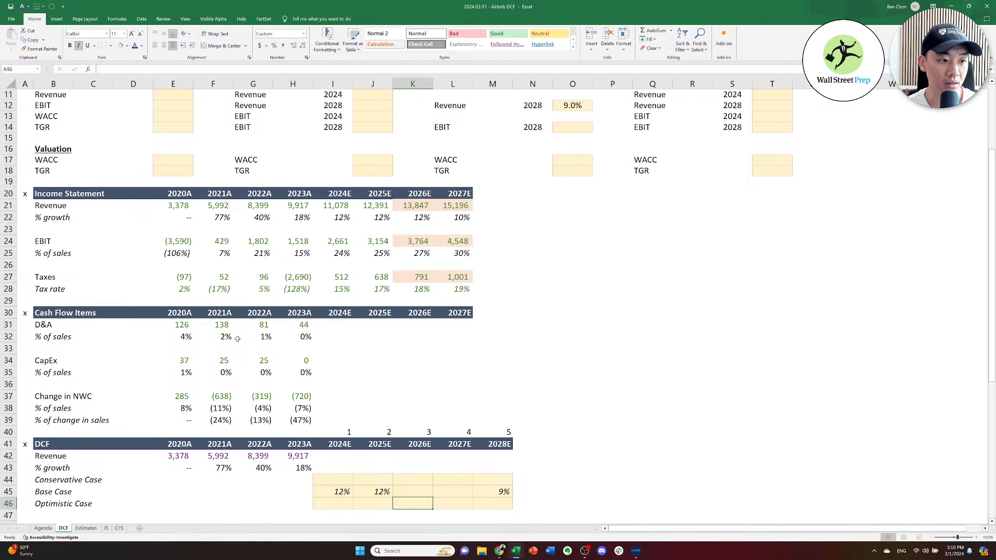
Begin the 2026E base case growth formula in K45 as prior-year growth minus the 2025E-to-2028E gap, =J45-($J45-$M45).
key(Up)
key(Up)
key(Up)
key(Up)
key(Up)
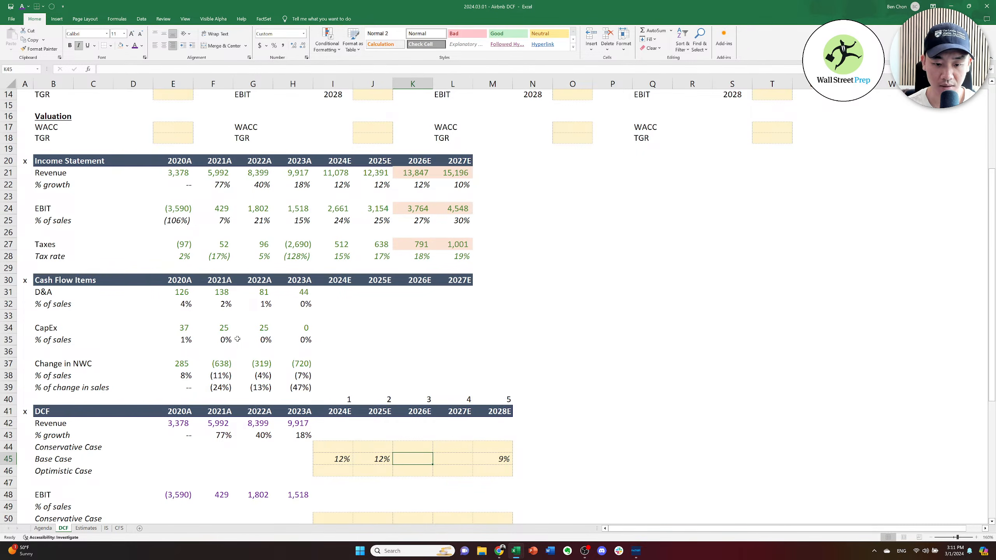
text(=)
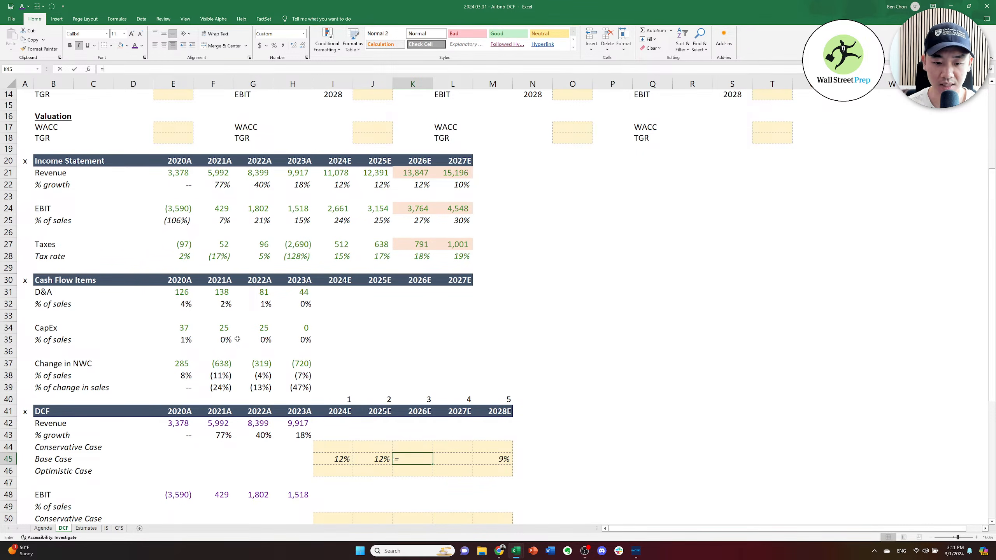
key(Left)
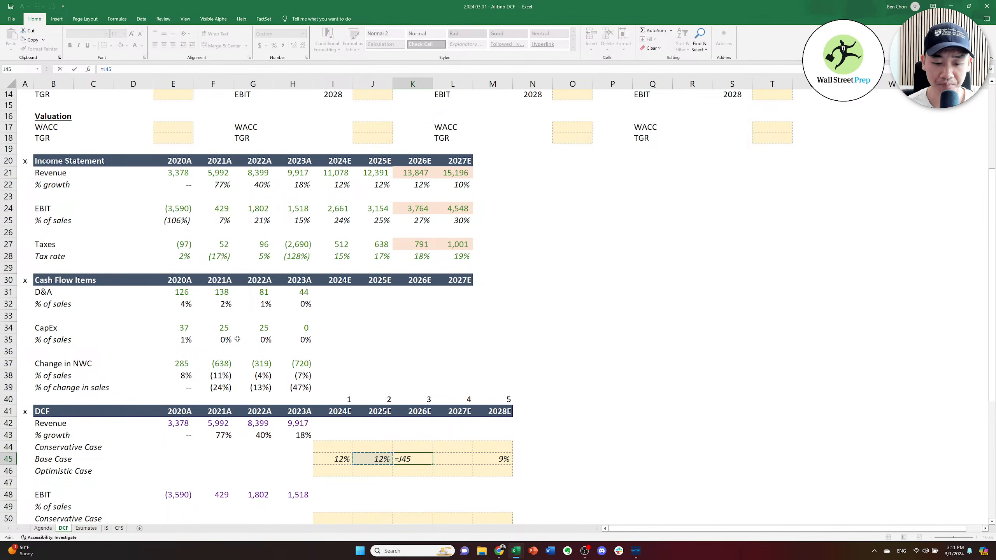
text(-)
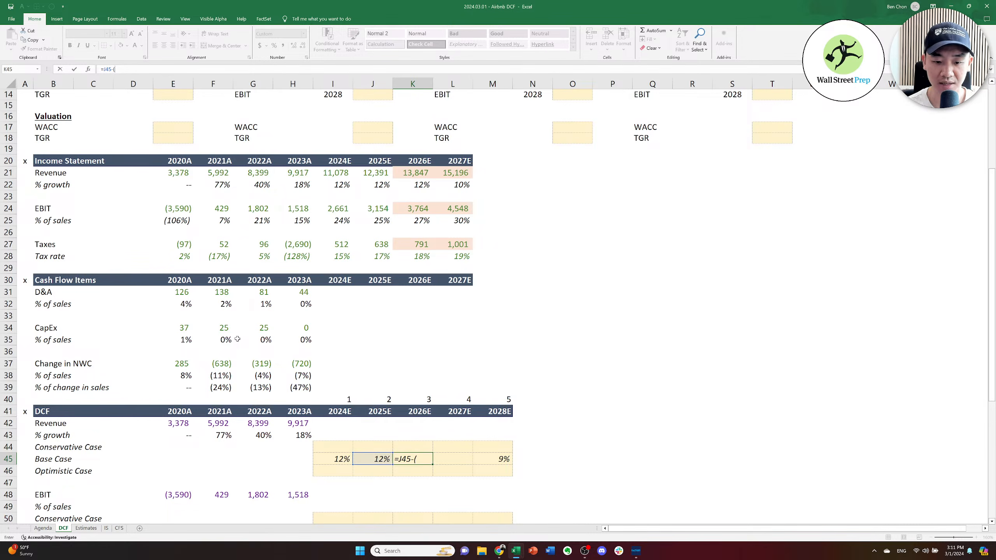
text(()
key(Left)
key(F4)
key(F4)
key(F4)
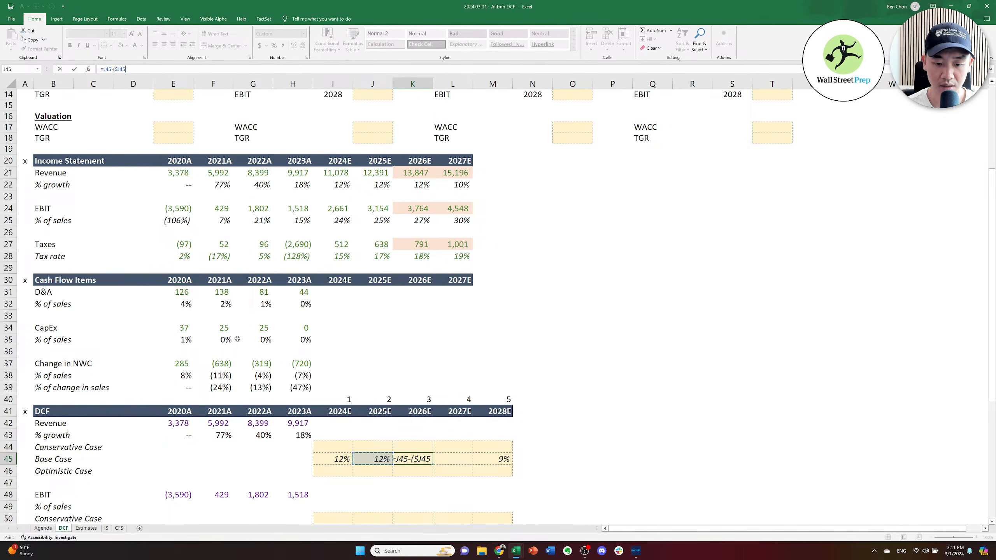
text(-)
key(Right)
key(Right)
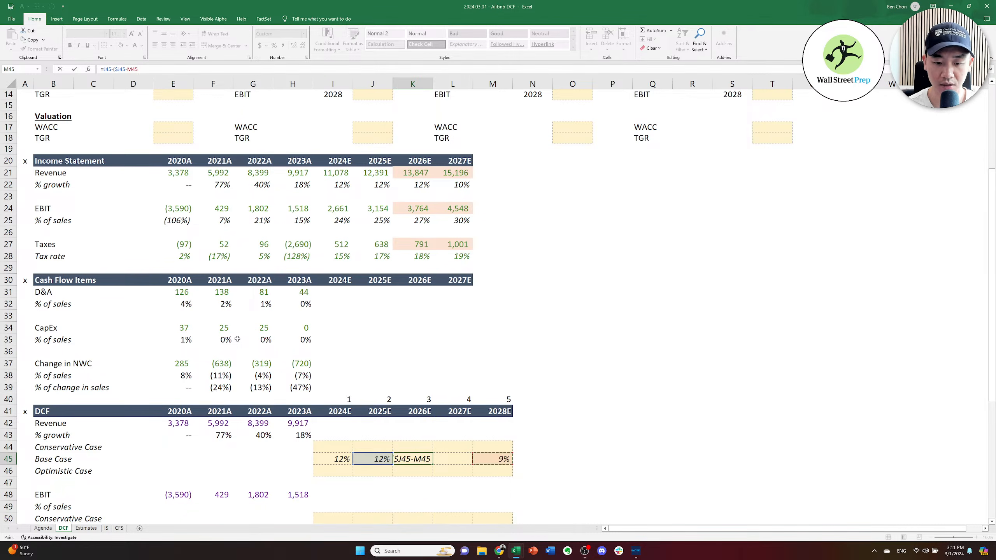
key(F4)
key(F4)
key(F4)
text(-)
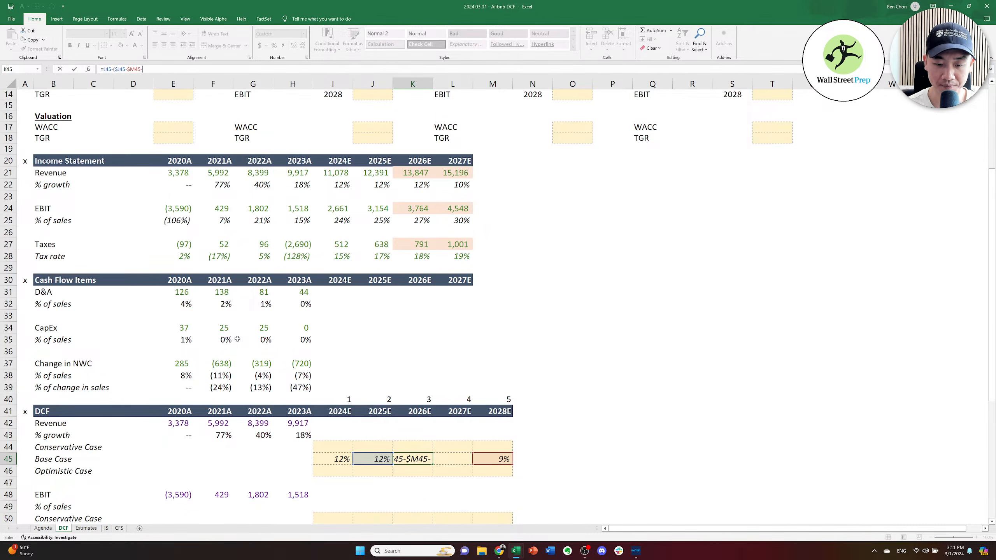
key(BackSpace)
text())
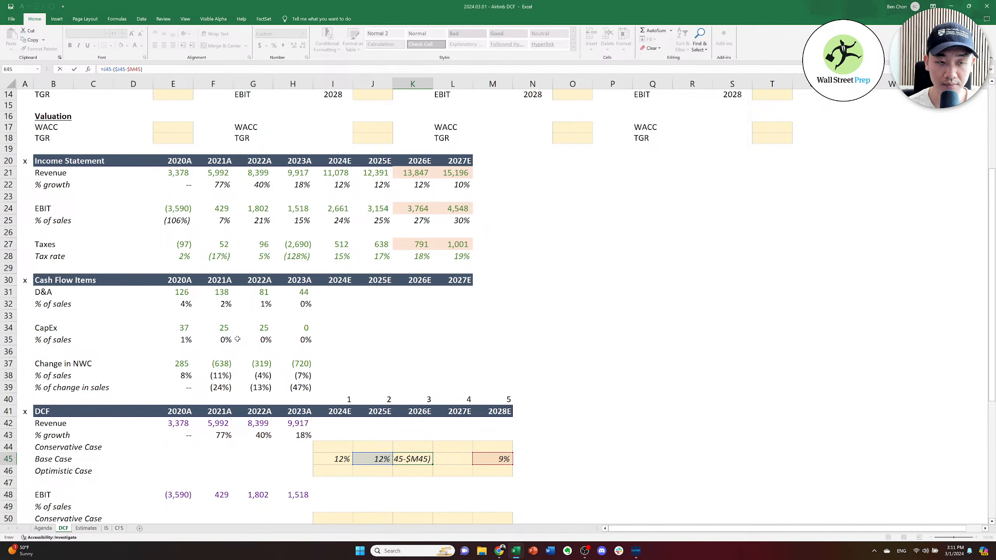
Complete the K45 formula by dividing the growth gap by the number of years between the headers, ($M$41-$J$41).
text(/()
key(Up)
key(Up)
key(Up)
key(Up)
key(Right)
key(Right)
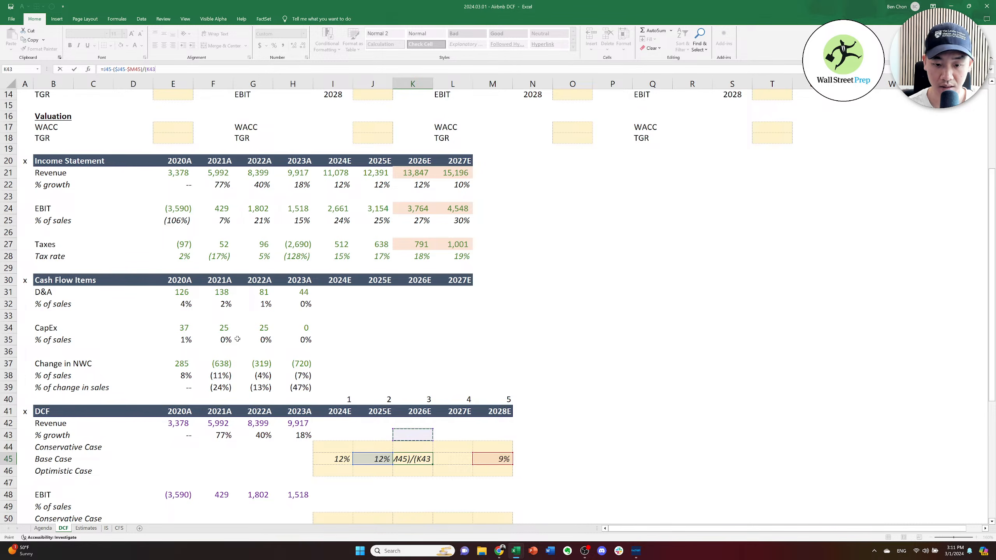
key(F4)
text(-)
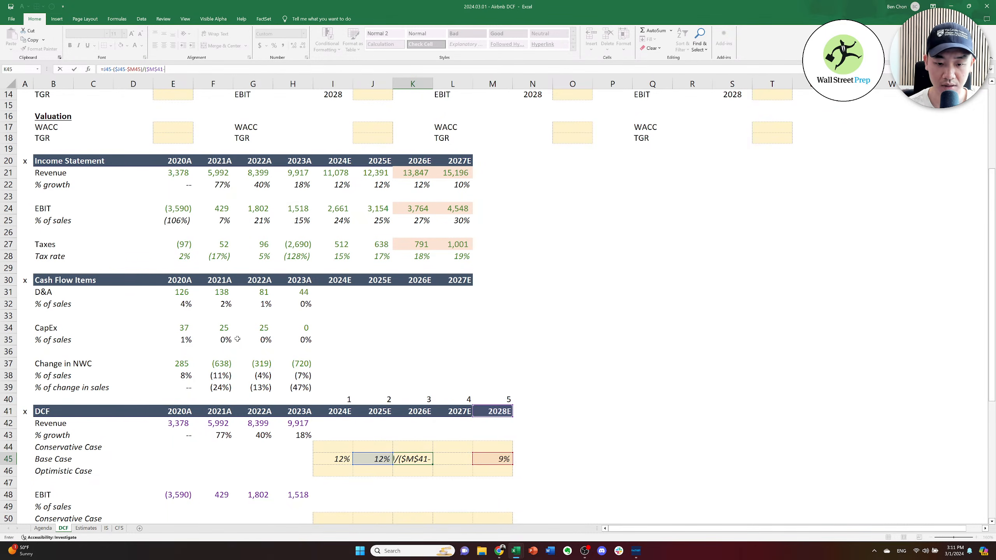
key(Up)
key(Up)
key(Up)
key(Up)
key(Left)
key(F4)
text())
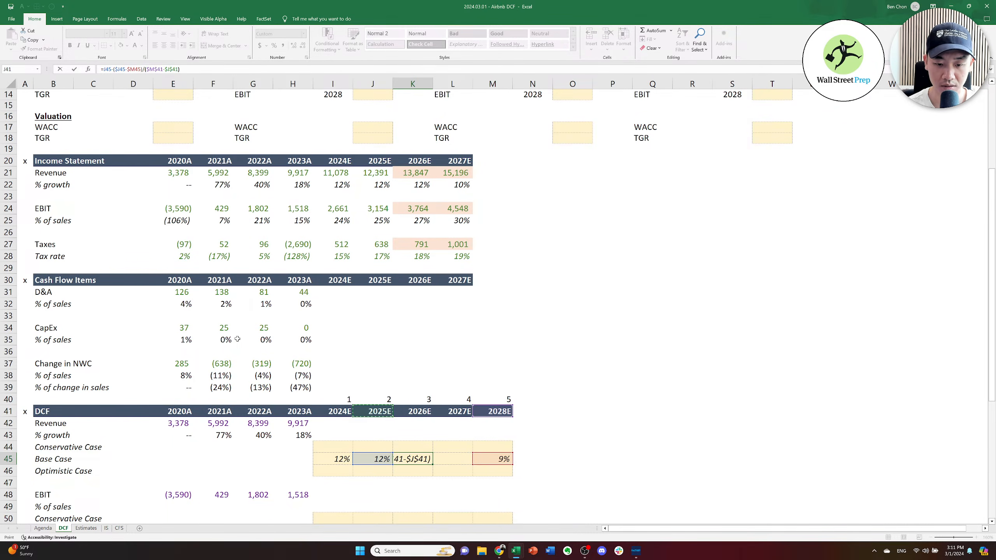
key(ctrl+Return)
Copy the 2026E base case growth formula from K45 into the 2027E cell L45.
key(ctrl+c)
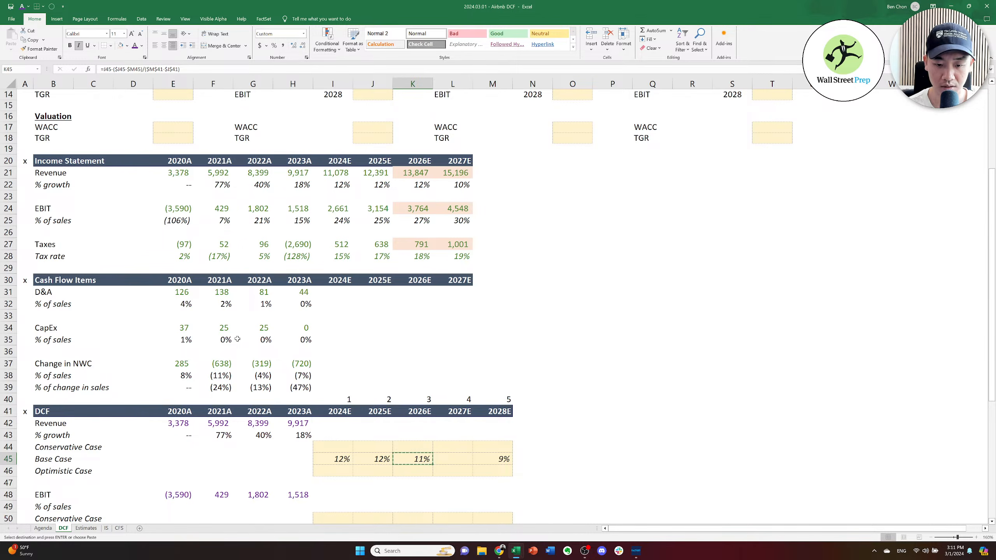
key(Right)
key(ctrl+v)
key(Left)
key(Left)
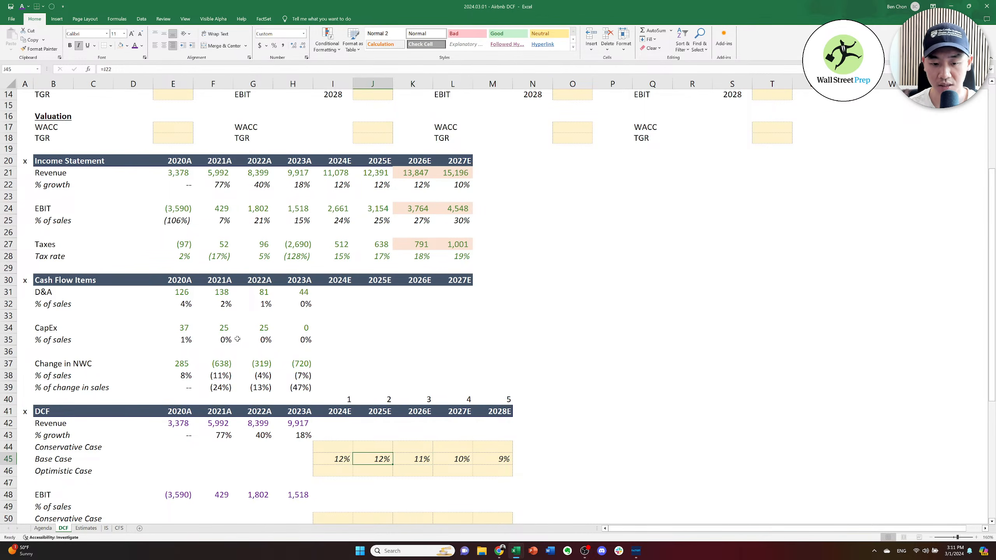
Review the base case revenue growth path in row 45 from 2024E through 2028E.
key(Right)
key(Left)
key(Left)
key(Right)
key(Right)
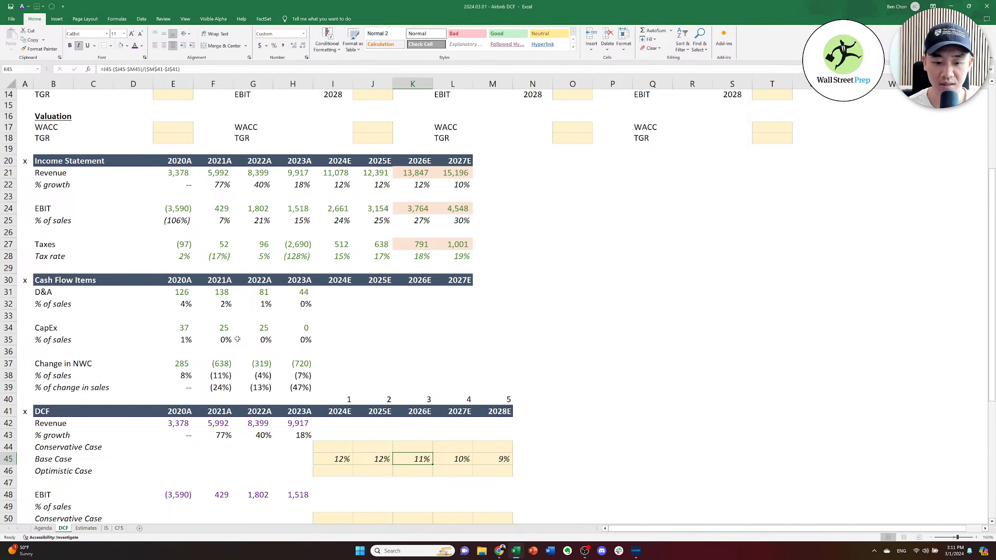
key(Right)
key(Right)
key(Left)
key(Left)
key(Right)
key(Right)
key(Right)
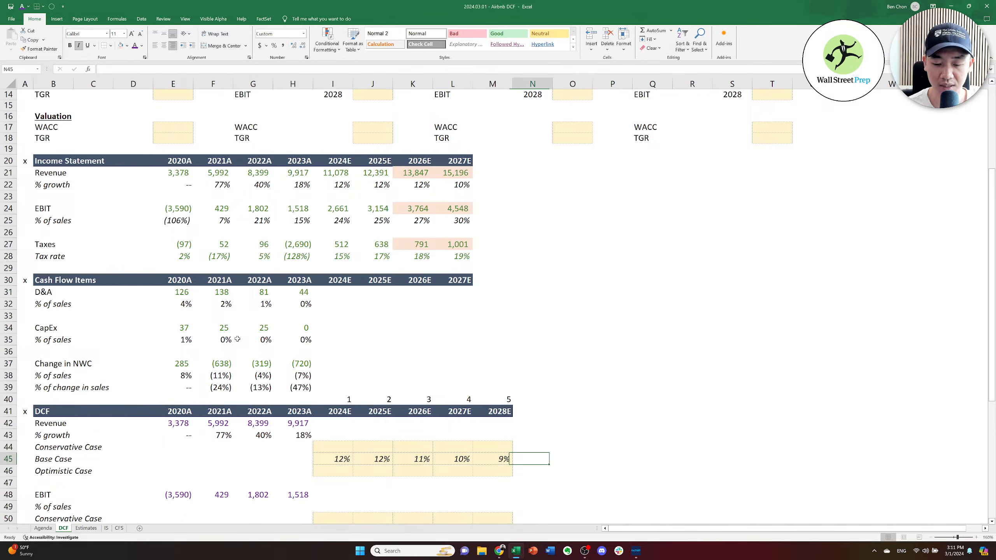
key(Left)
key(Left)
key(Right)
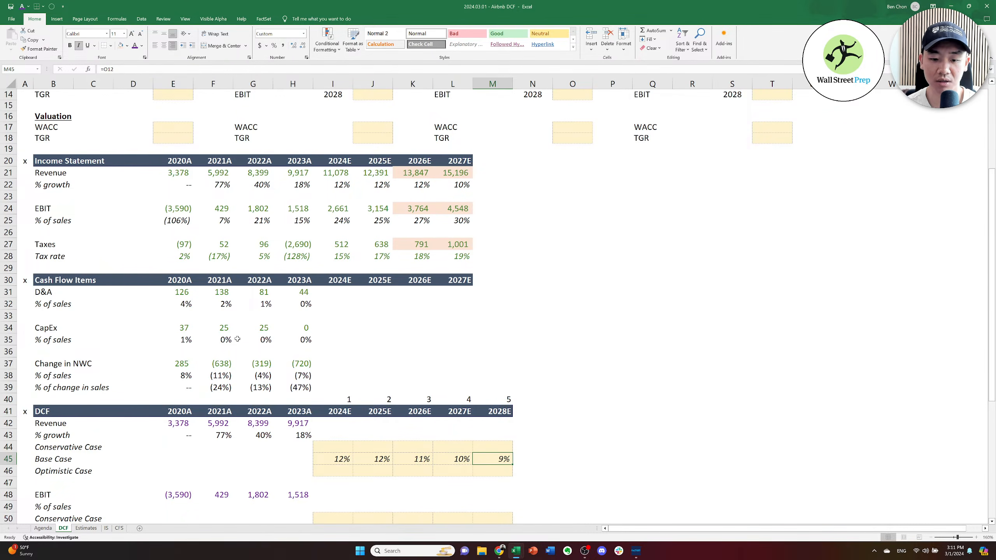
key(Left)
key(Left)
key(Left)
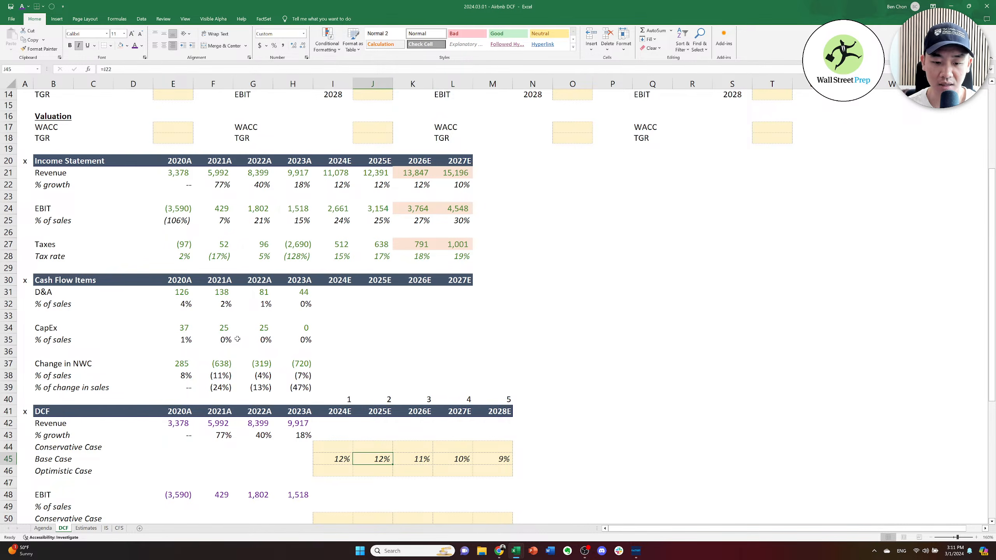
key(Left)
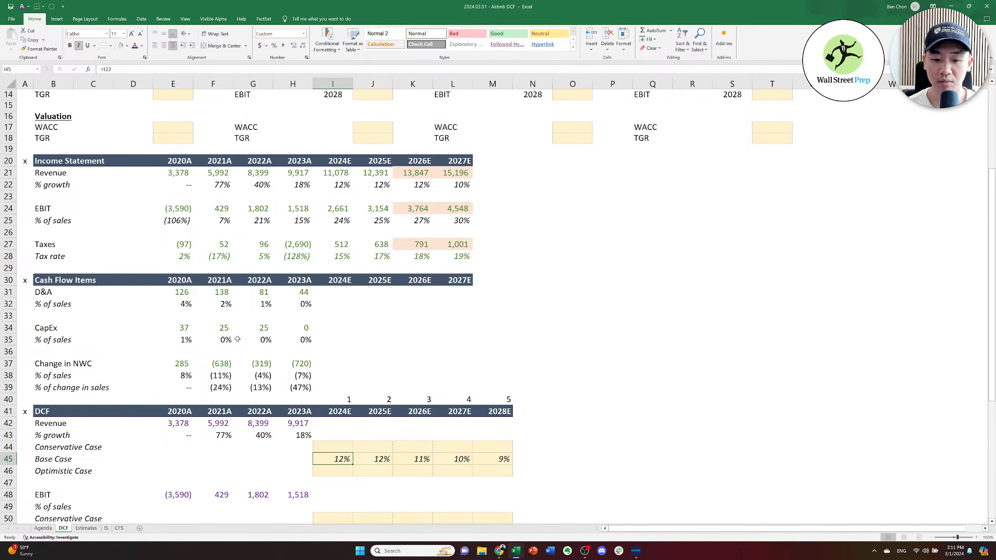
Compare the linked 2024E, 2025E and 2028E base case growth cells with the interpolation formulas in K45 and L45.
key(Right)
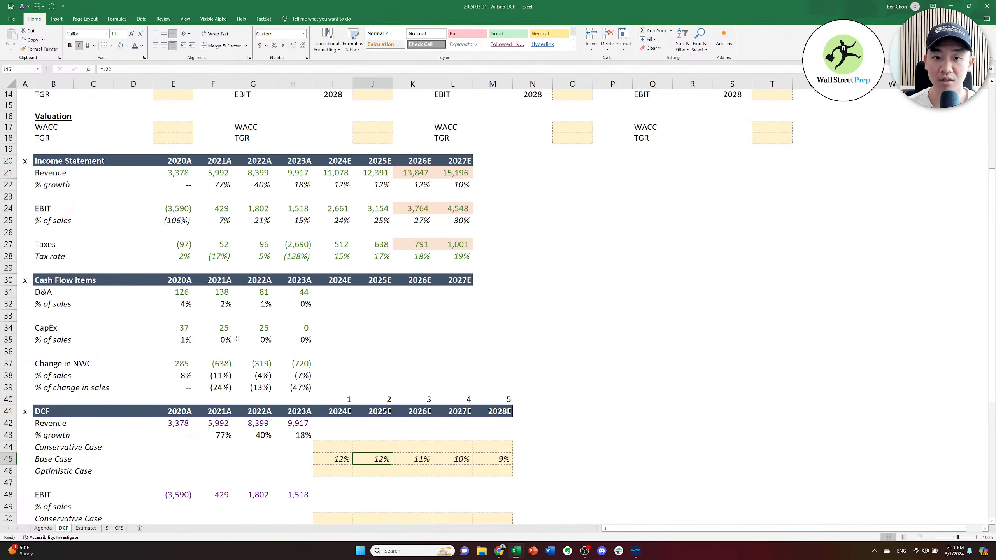
key(Right)
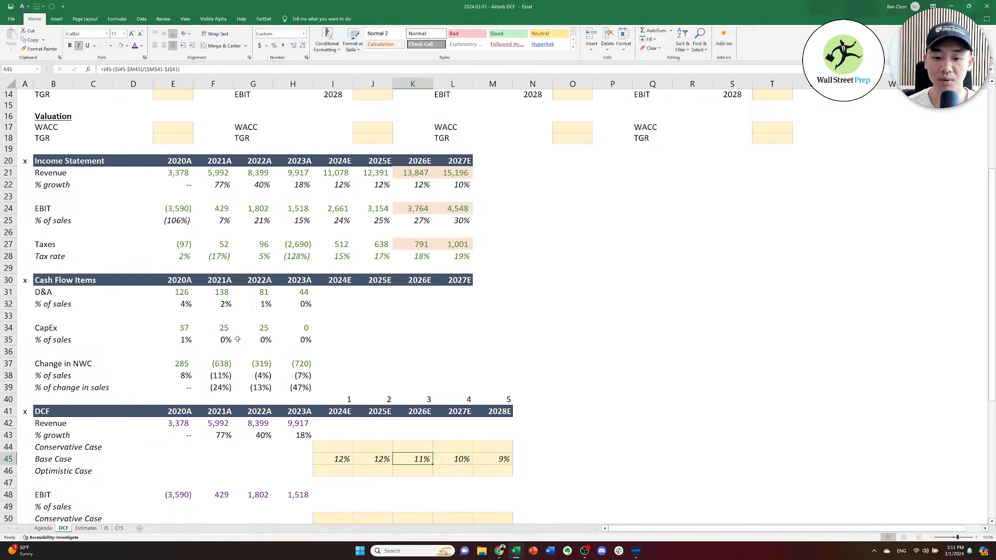
key(Right)
key(Left)
key(Left)
key(Left)
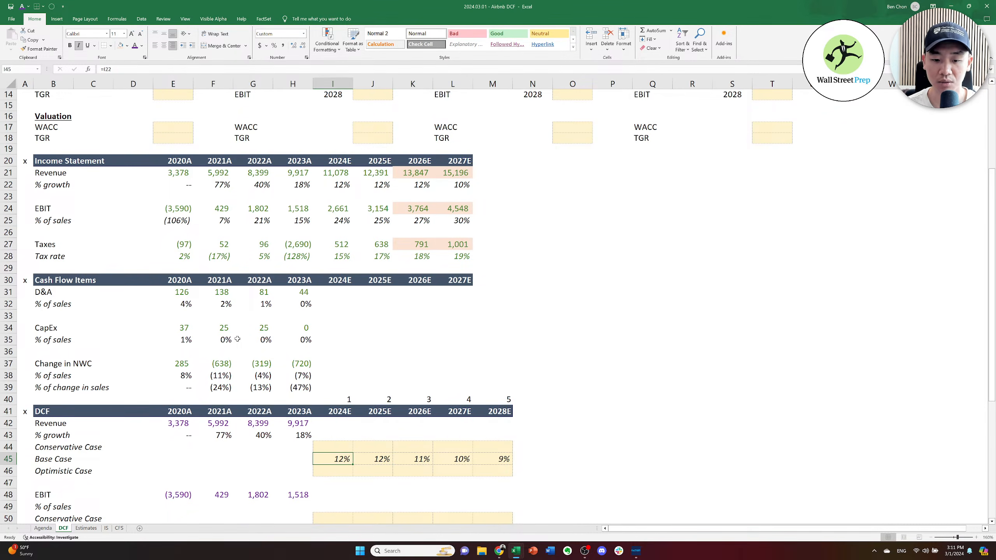
key(Right)
key(Left)
key(Right)
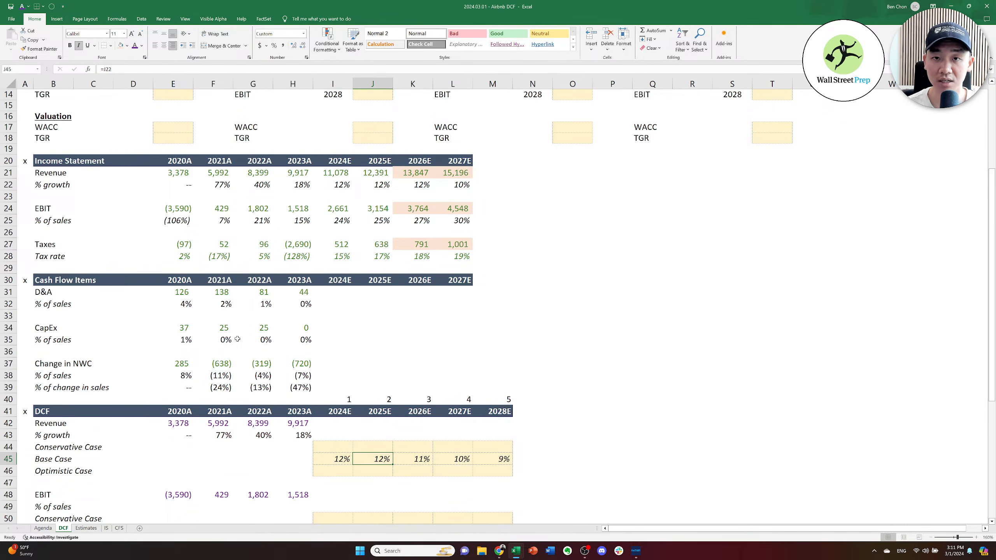
key(Right)
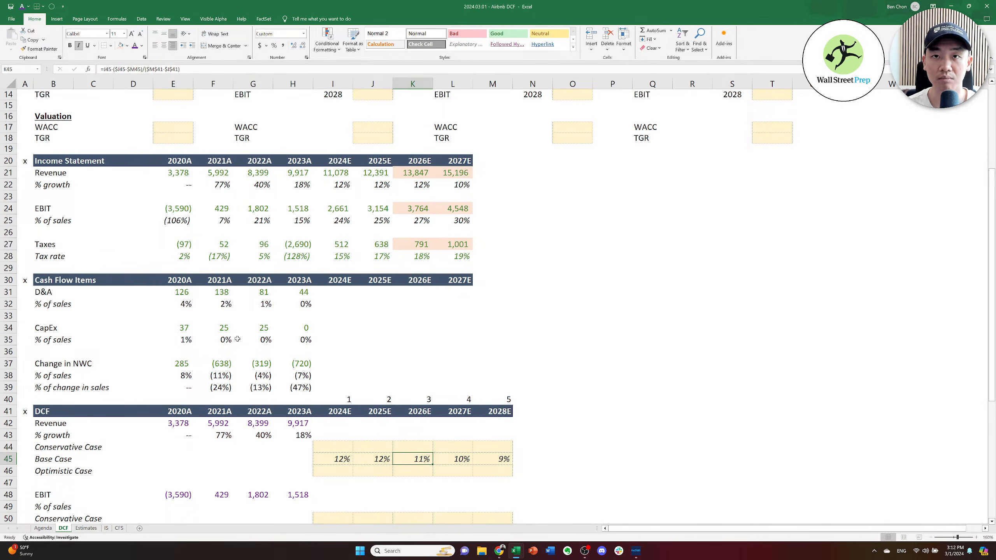
key(Right)
key(Right)
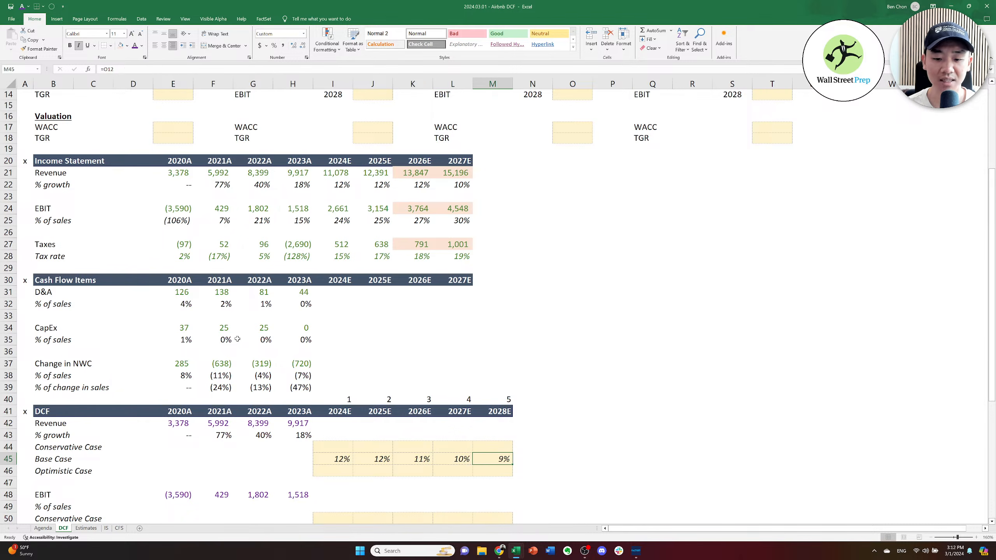
key(Left)
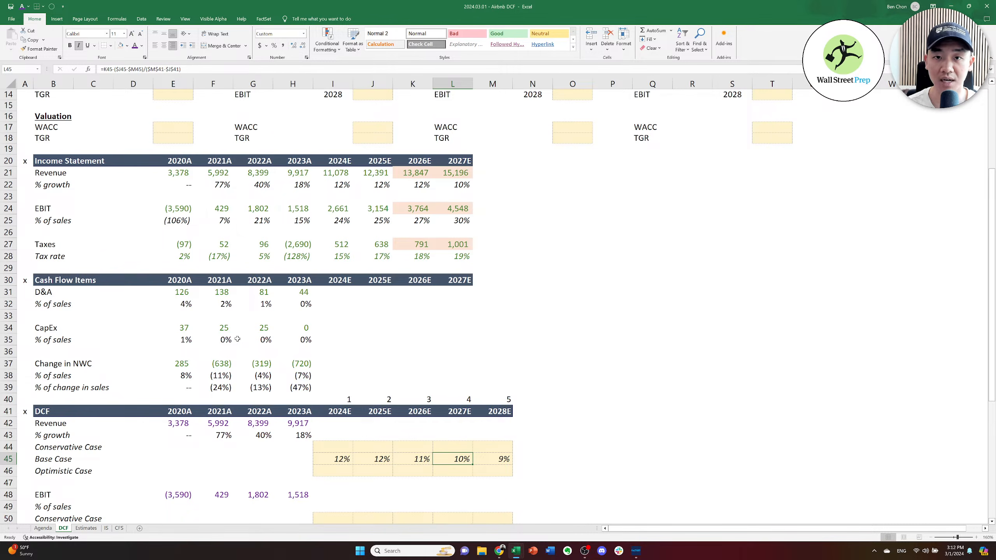
key(Left)
key(Left)
key(Left)
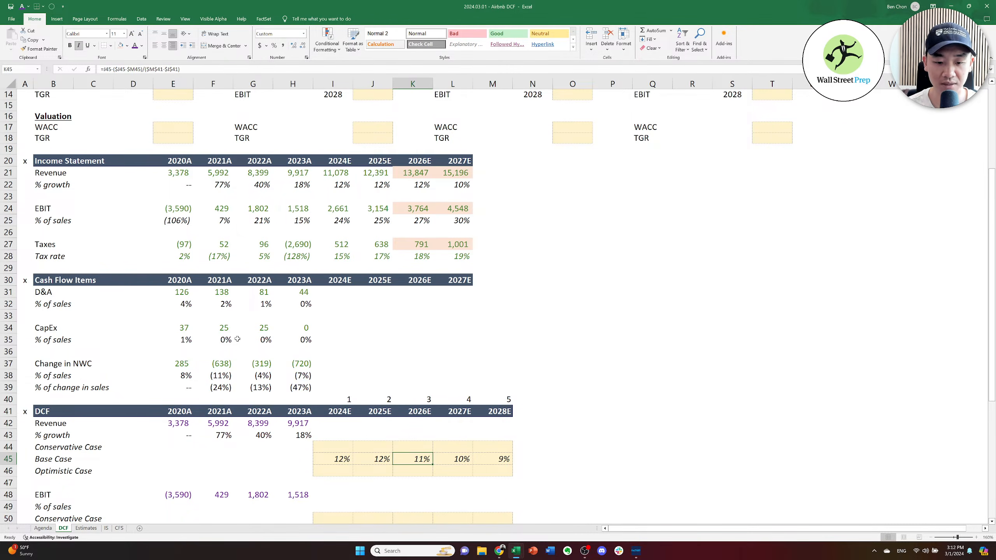
key(Right)
key(Right)
key(Right)
key(Right)
key(Left)
key(Left)
key(Left)
key(Left)
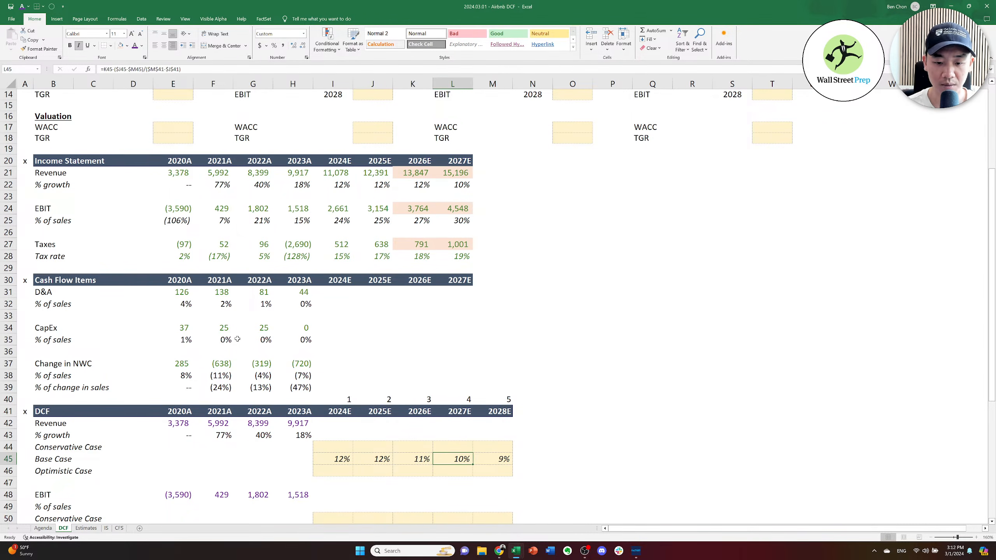
key(Right)
key(Right)
key(Right)
key(Right)
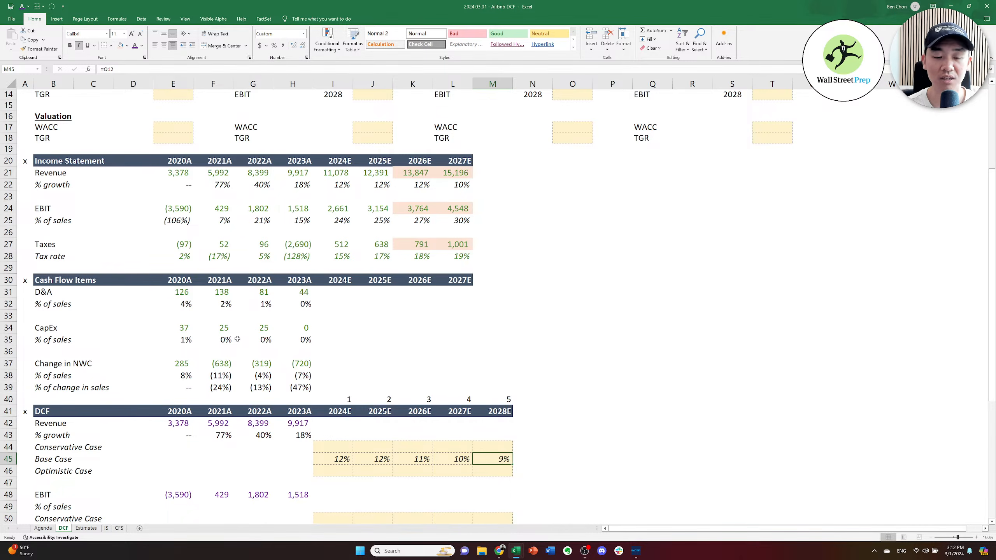
key(Left)
key(Right)
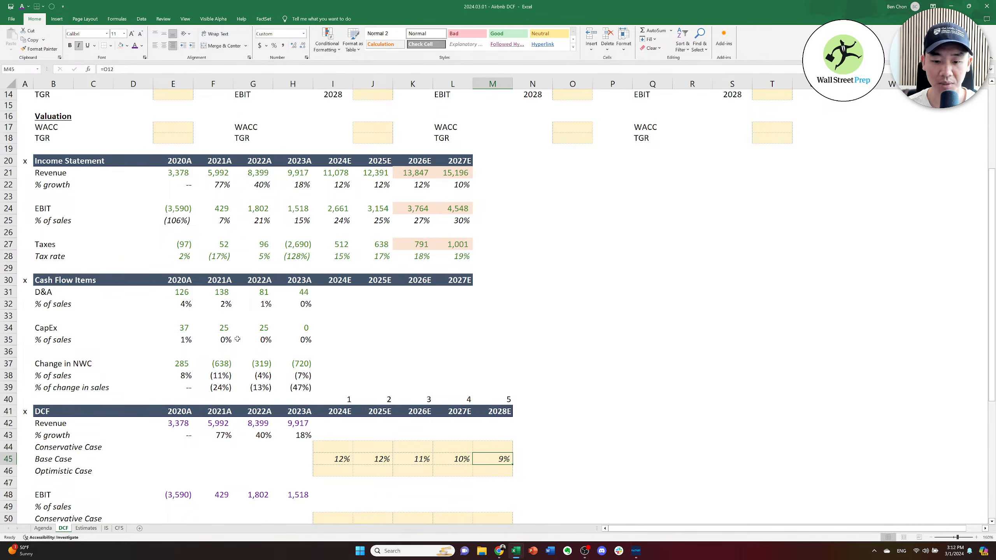
Examine the empty conservative and optimistic growth cells around the base case and the 2024E header rows above them.
key(Up)
key(Left)
key(Left)
key(Left)
key(Left)
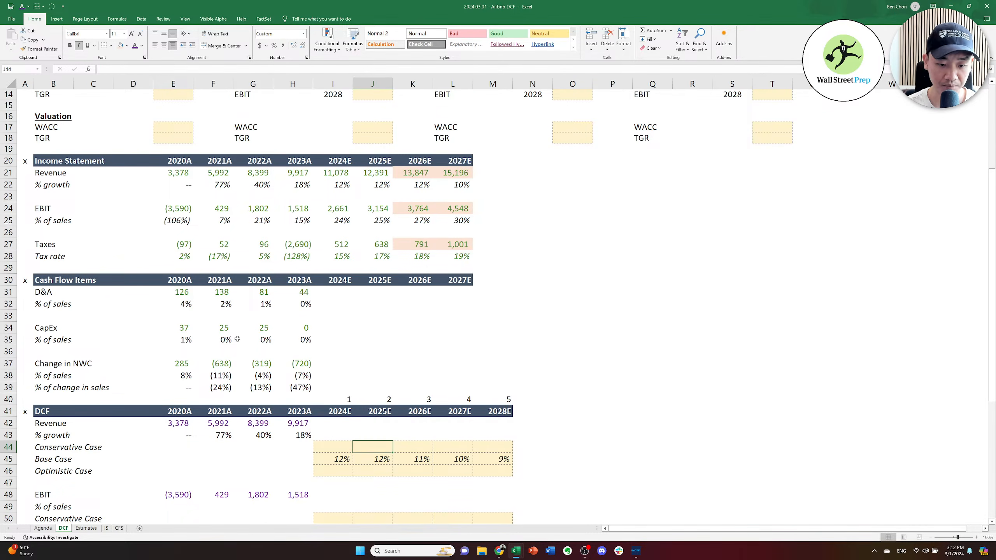
key(Down)
key(Down)
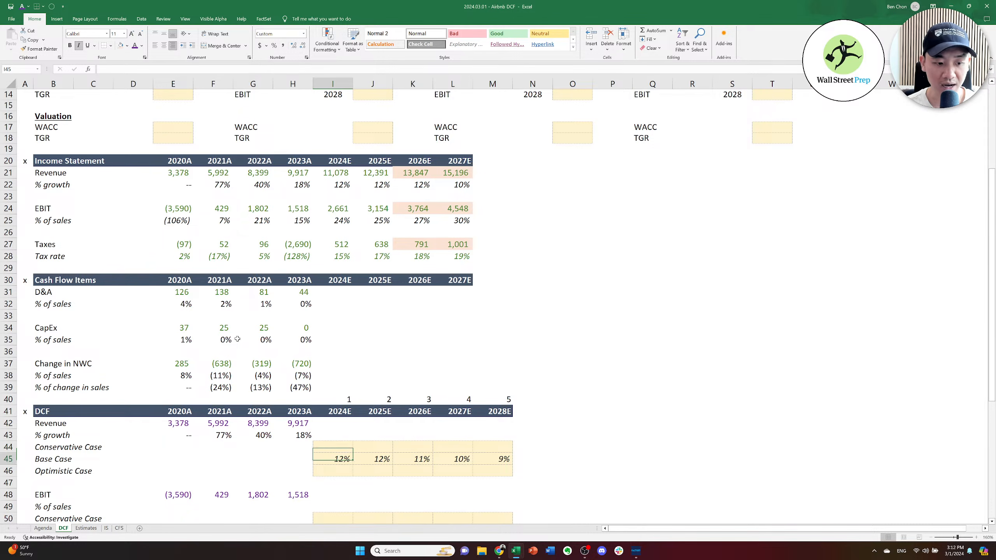
key(Up)
key(Up)
key(Down)
key(Down)
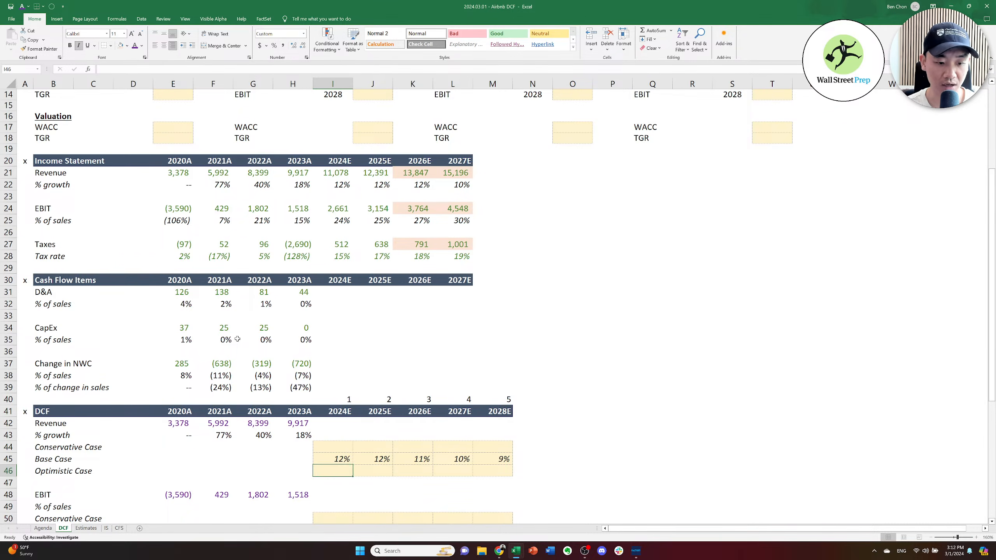
key(Up)
key(Up)
key(Up)
key(Up)
key(Up)
key(Up)
key(Up)
key(Up)
key(Up)
key(Up)
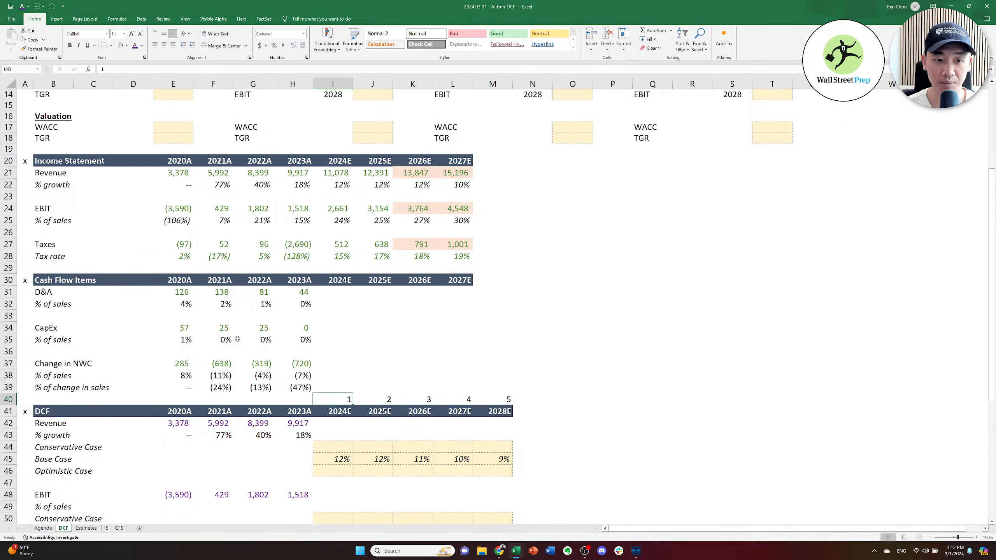
Examine the Conservative case's revenue assumptions for 2024 and 2028 above the income statement.
key(Right)
key(Left)
key(Down)
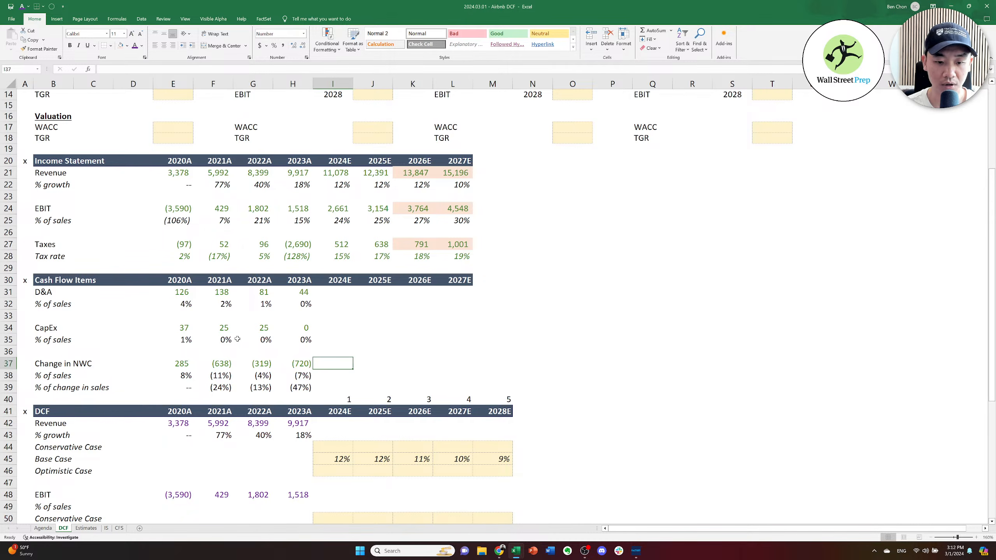
key(Left)
key(Down)
key(Right)
key(Up)
key(Up)
key(Up)
key(Up)
key(Up)
key(Up)
key(Up)
key(Up)
key(Up)
key(Up)
key(Up)
key(Up)
key(Up)
key(Up)
key(Up)
key(Up)
key(Up)
key(Up)
key(Up)
key(Up)
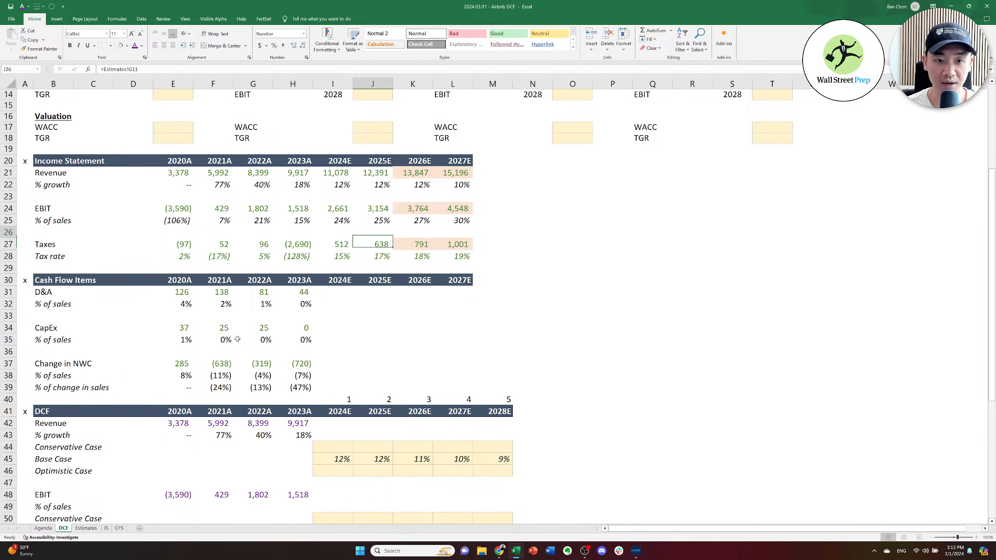
key(Up)
key(Up)
key(Up)
key(Up)
key(Up)
key(Up)
key(Up)
key(Up)
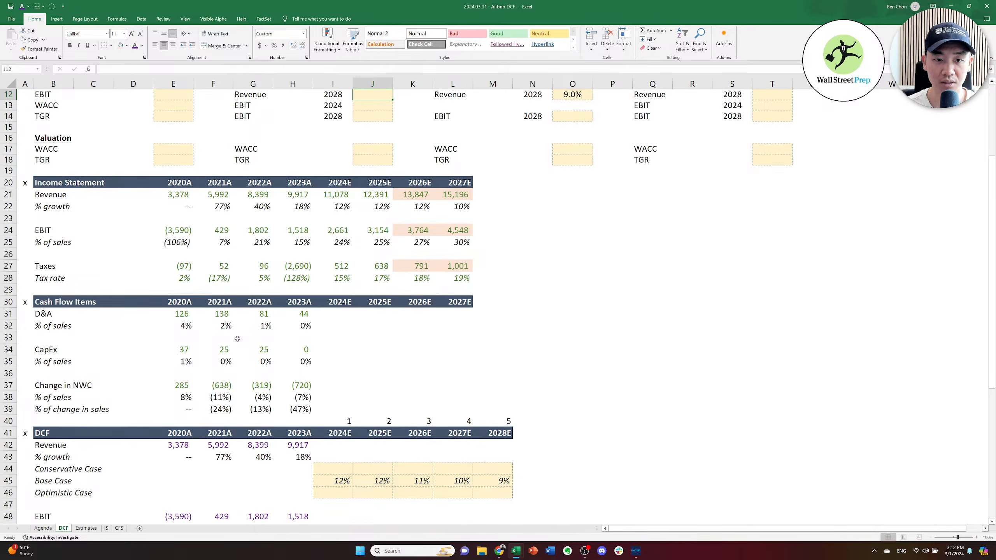
key(Down)
key(Down)
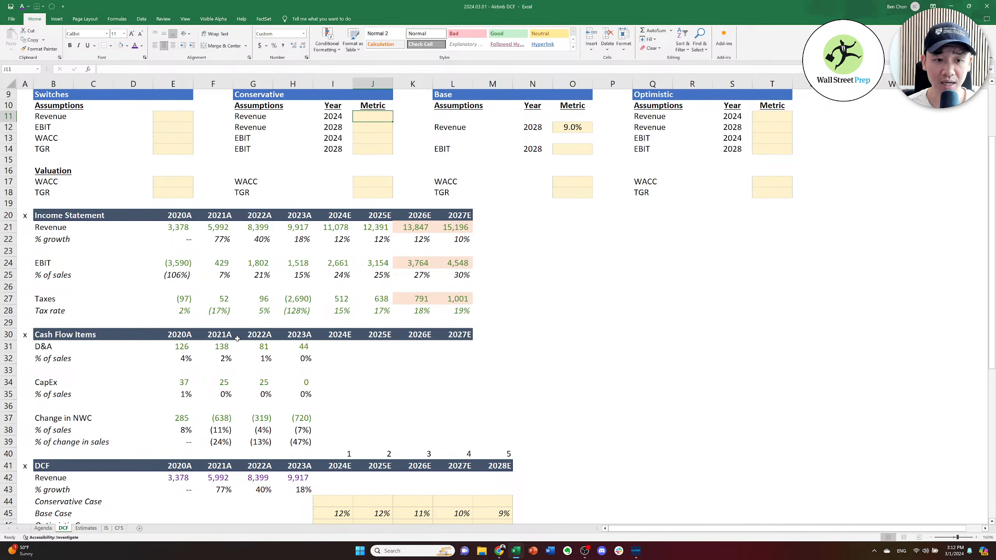
Examine the 2024E revenue growth rows for the Conservative, Base and Optimistic cases in the DCF section.
key(Down)
key(Up)
key(Down)
key(Down)
key(Down)
key(Down)
key(Down)
key(Down)
key(Down)
key(Down)
key(Down)
key(Down)
key(Down)
key(Down)
key(Down)
key(Down)
key(Down)
key(Down)
key(Down)
key(Down)
key(Down)
key(Down)
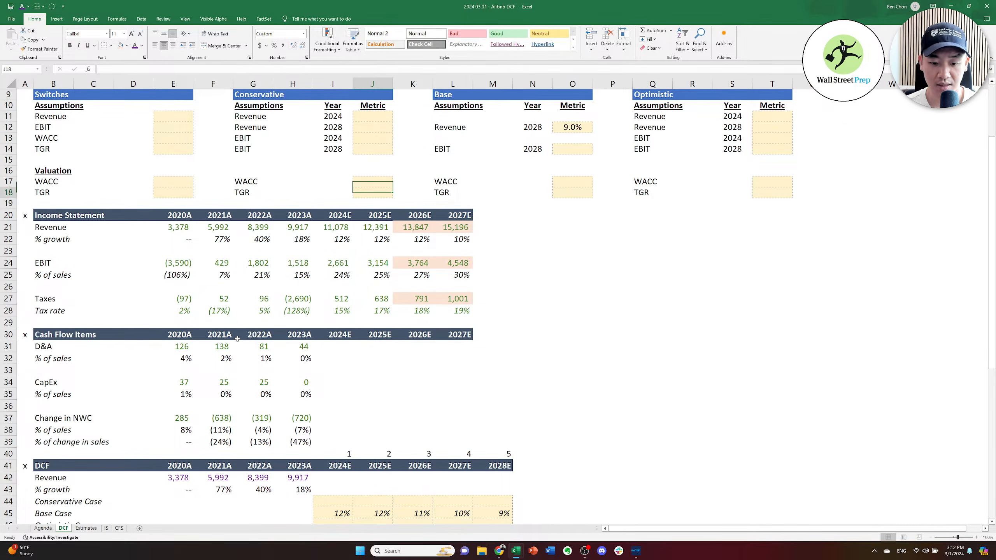
key(Down)
key(Down)
key(Down)
key(Down)
key(Down)
key(Down)
key(Down)
key(Down)
key(Down)
key(Down)
key(Down)
key(Down)
key(Down)
key(Down)
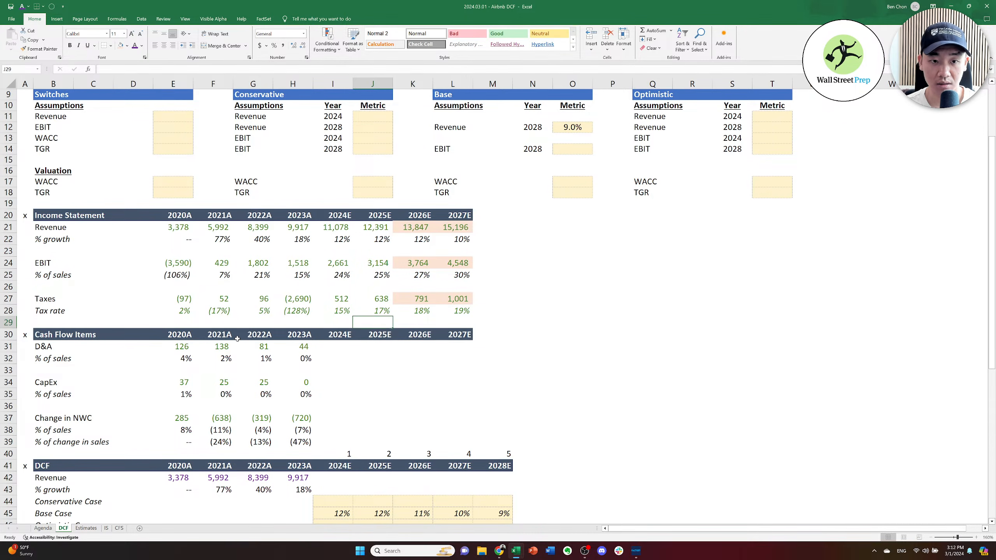
key(Down)
key(Left)
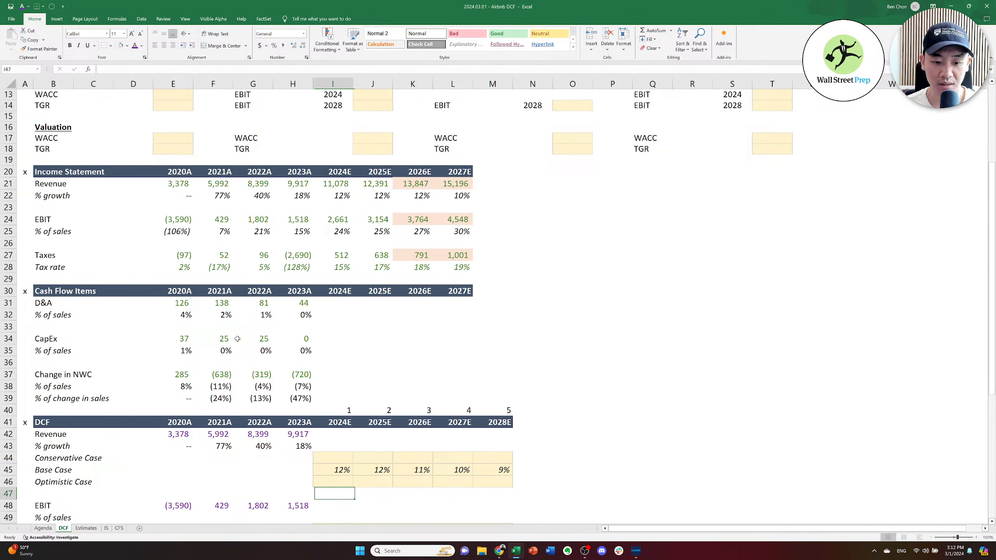
key(Up)
key(Up)
key(Up)
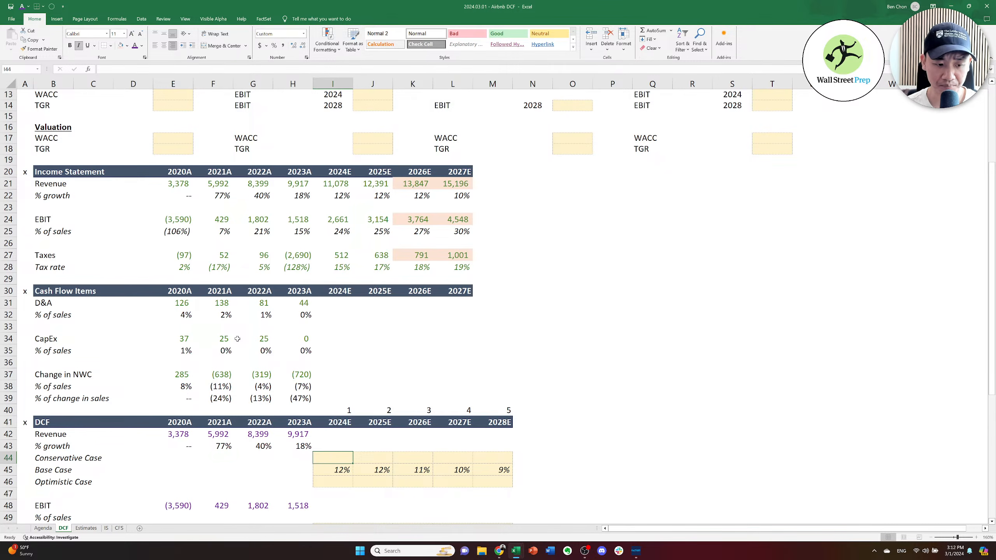
Set the 2024 revenue metric in the Conservative assumptions to 90%.
key(Up)
key(Up)
key(Up)
key(Up)
key(Up)
key(Up)
key(Up)
key(Up)
key(Up)
key(Up)
key(Up)
key(Up)
key(Up)
key(Up)
key(Up)
key(Up)
key(Up)
key(Up)
key(Up)
key(Up)
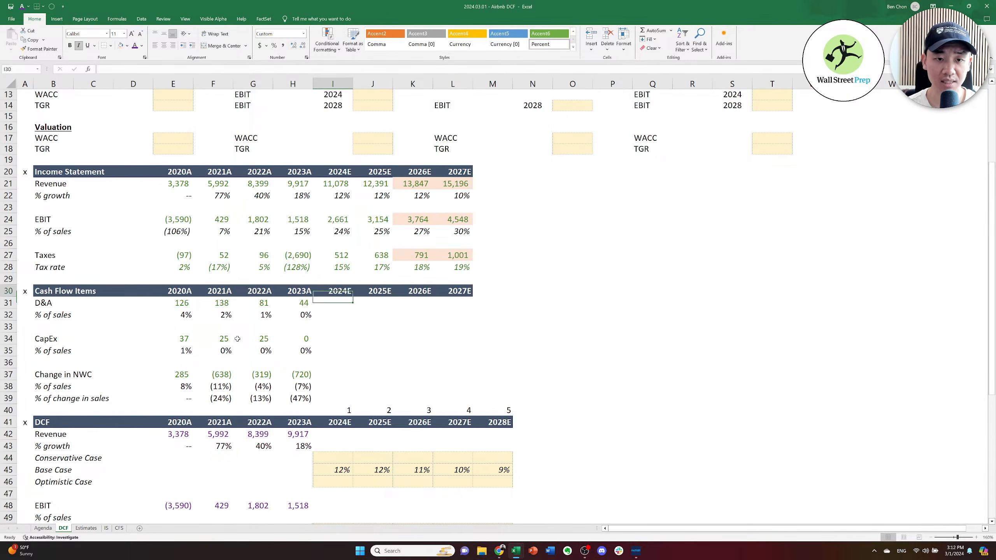
key(Up)
key(Up)
key(Up)
key(Up)
key(Up)
key(Up)
key(Right)
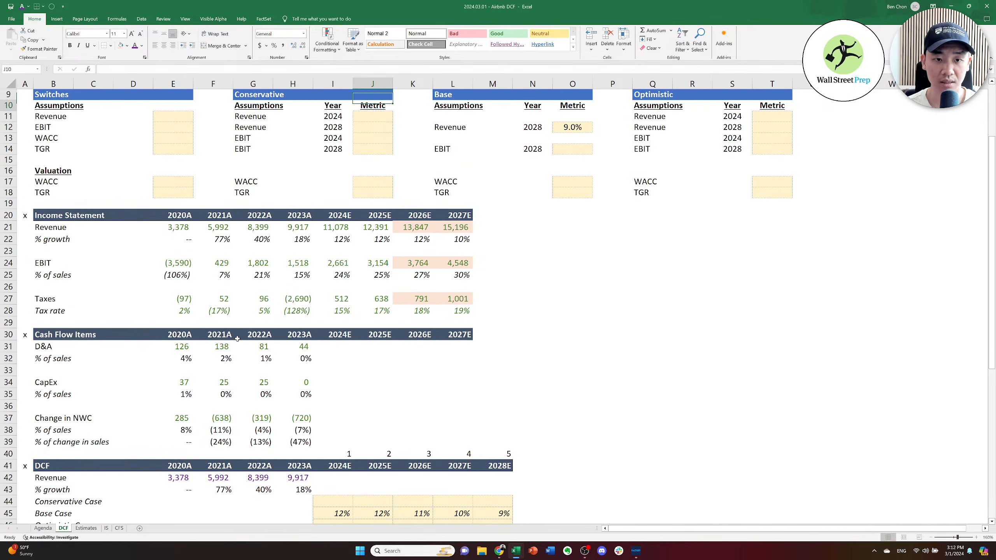
key(Down)
key(Up)
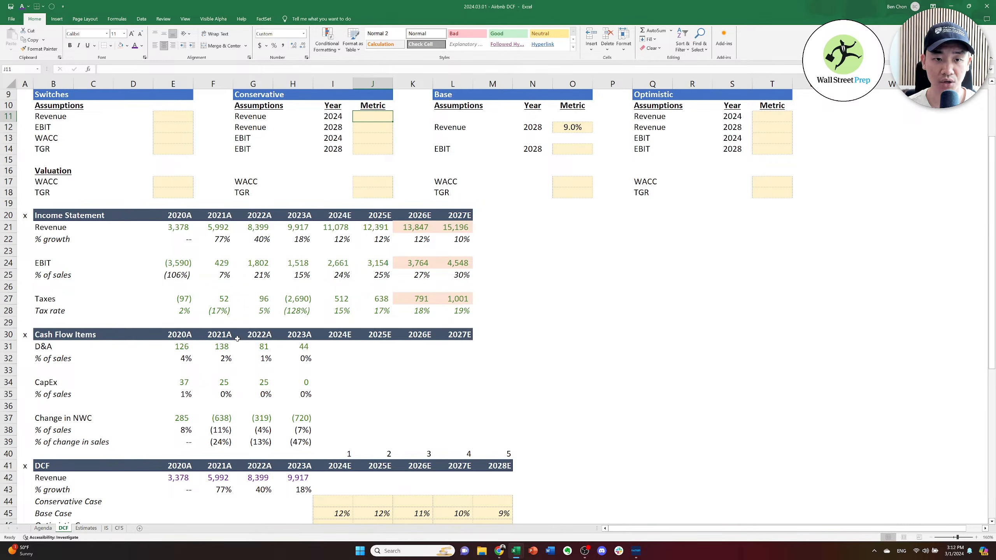
text(90)
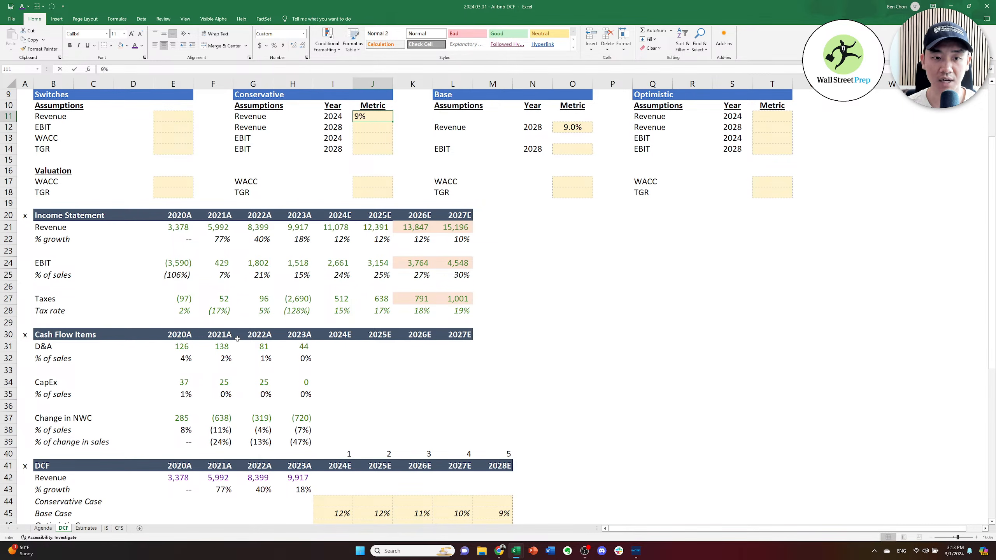
Set the 2024 revenue metric in the Optimistic assumptions to 110%.
key(Right)
key(Right)
key(Right)
key(Right)
key(Right)
key(Right)
key(Right)
key(Right)
key(Right)
key(Right)
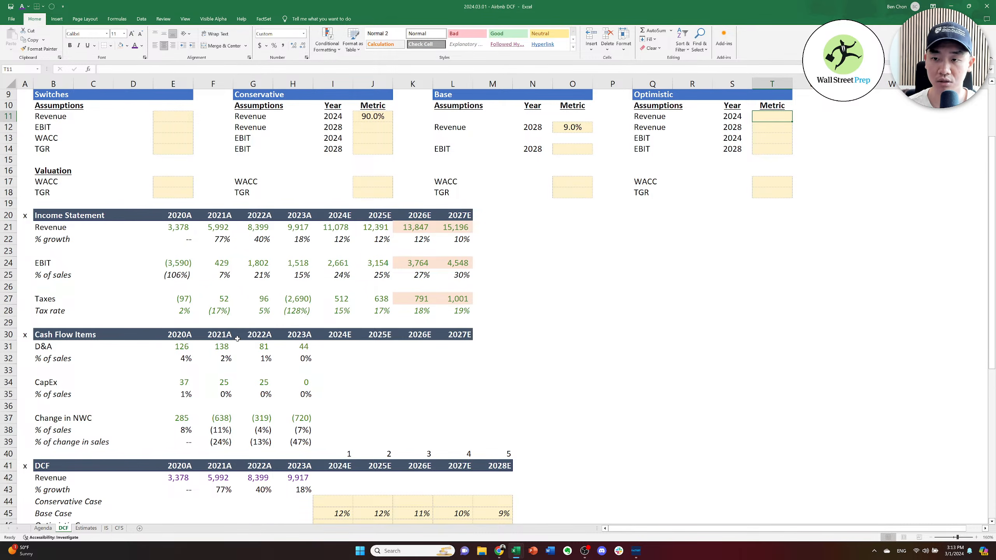
text(110)
key(Down)
Calculate the Conservative Case 2024E growth in I44 as Base Case growth I45 times the Conservative 2024 revenue metric, locked as an absolute reference.
key(Left)
key(Down)
key(Left)
key(Down)
key(Left)
key(Down)
key(Left)
key(Down)
key(Left)
key(Down)
key(Left)
key(Down)
key(Left)
key(Down)
key(Left)
key(Down)
key(Left)
key(Down)
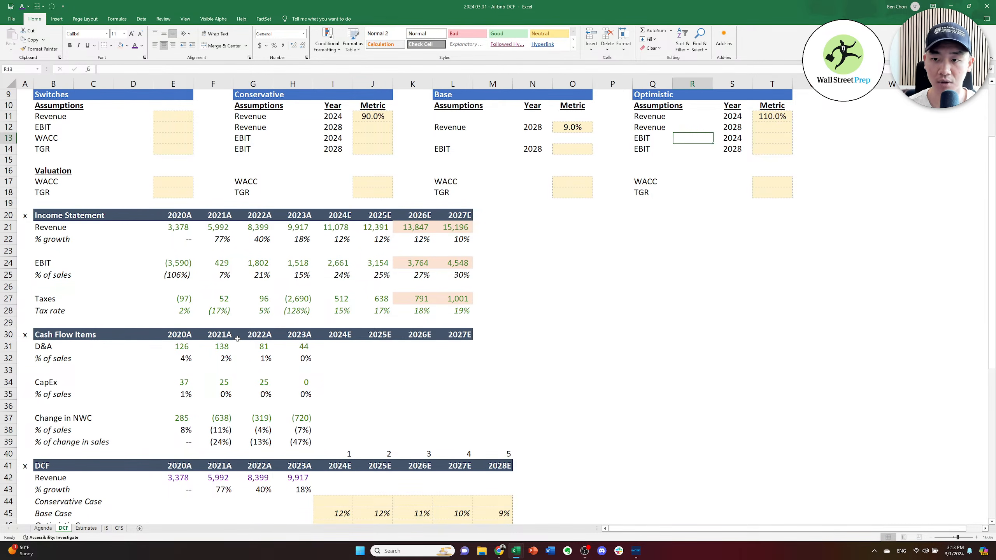
key(Left)
key(Left)
key(Down)
key(Down)
key(Down)
key(Down)
key(Down)
key(Down)
key(Down)
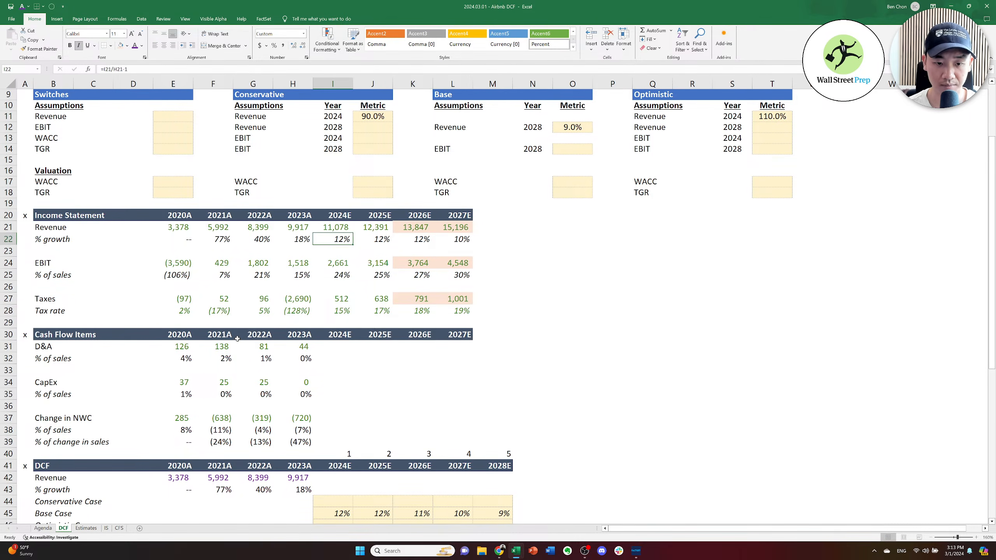
key(Down)
key(Down)
key(Down)
key(Down)
key(Down)
key(Down)
key(Down)
key(Down)
key(Down)
key(Down)
key(Down)
key(Down)
key(Down)
key(Down)
key(Down)
key(Down)
key(Down)
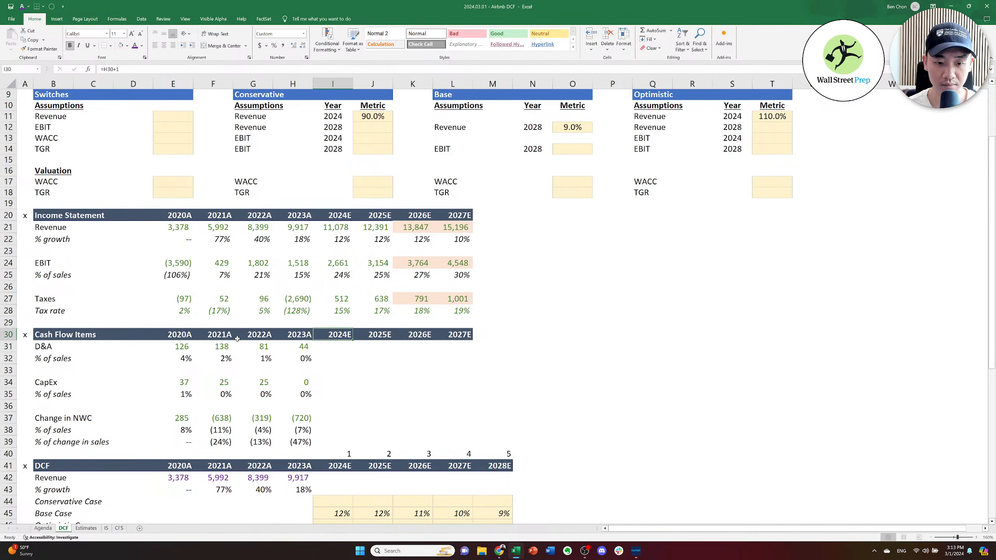
key(Up)
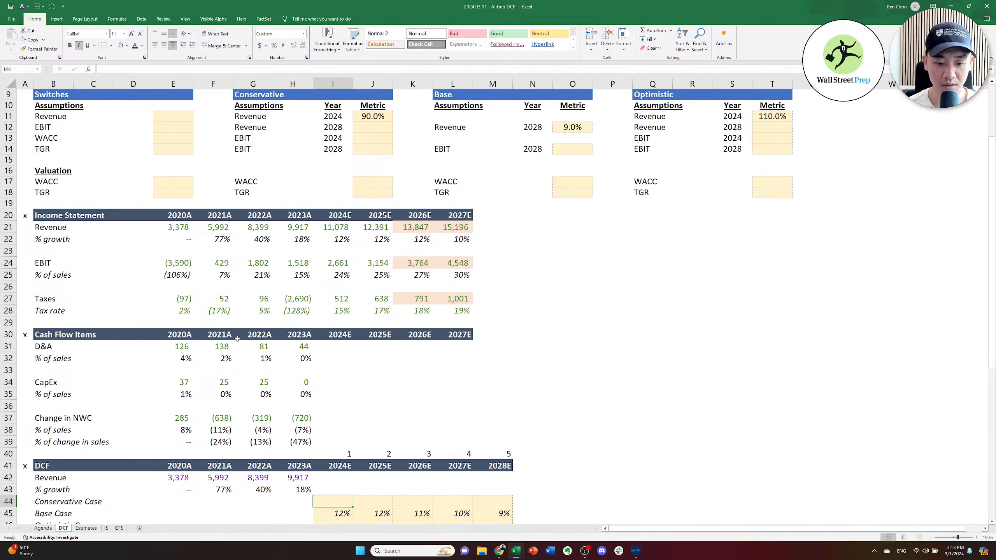
text(=)
key(Down)
text(*)
key(Up)
key(Up)
key(Up)
key(Up)
key(Up)
key(Up)
key(Up)
key(Up)
key(Up)
key(Up)
key(Up)
key(Up)
key(Up)
key(Up)
key(Up)
key(Up)
key(Up)
key(Up)
key(Up)
key(Up)
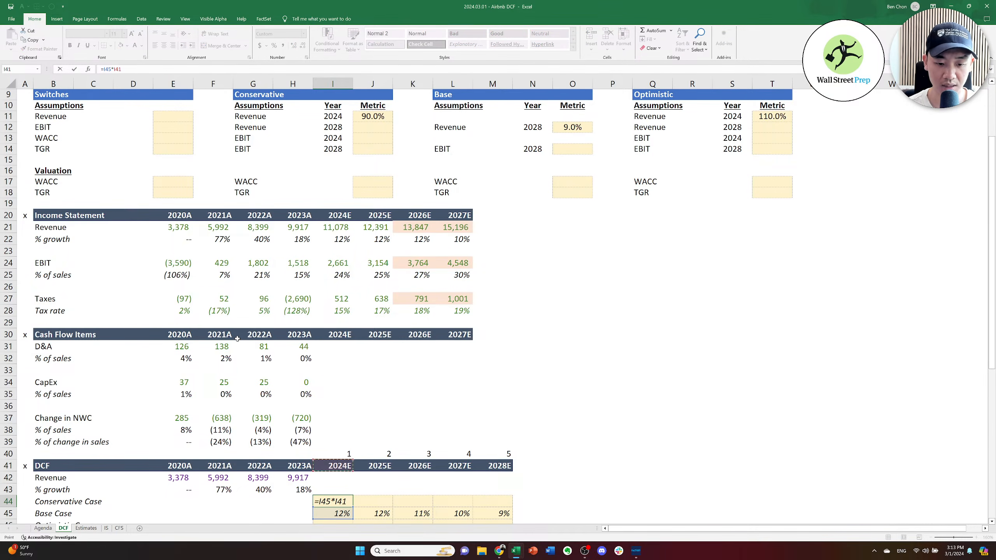
key(Up)
key(Up)
key(Up)
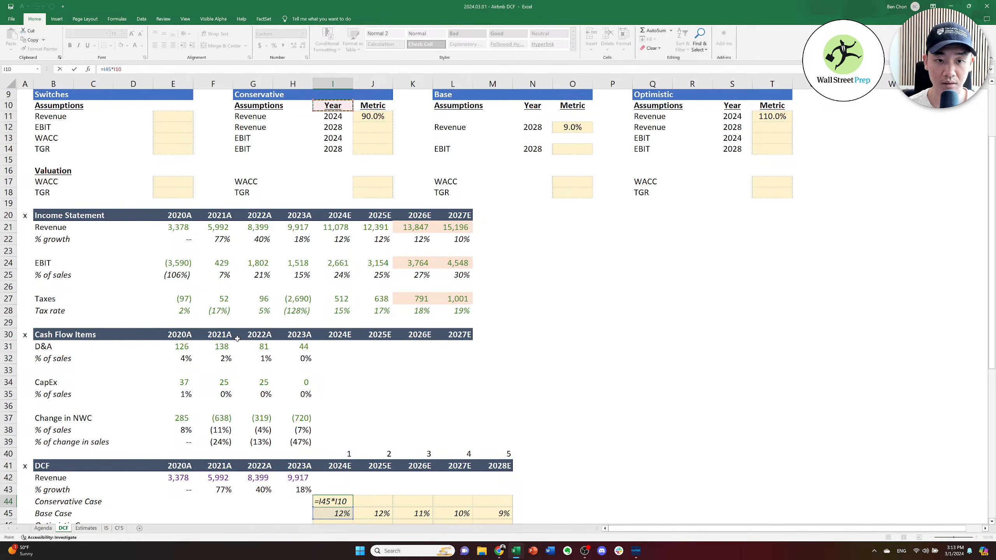
key(Right)
key(F4)
key(Return)
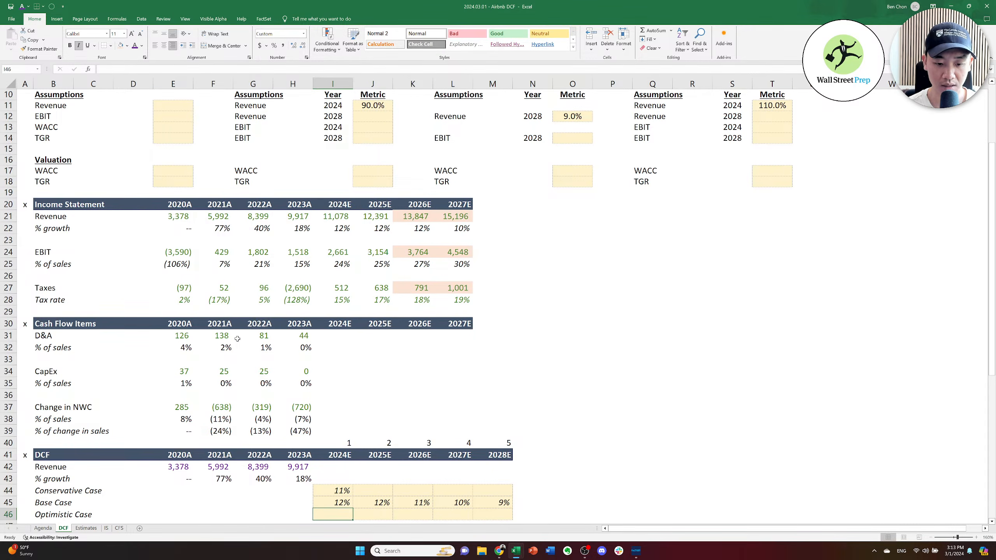
Calculate the Optimistic Case 2024E growth in I46 as Base Case growth I45 times the Optimistic 2024 revenue metric.
text(=)
key(Up)
text((*)
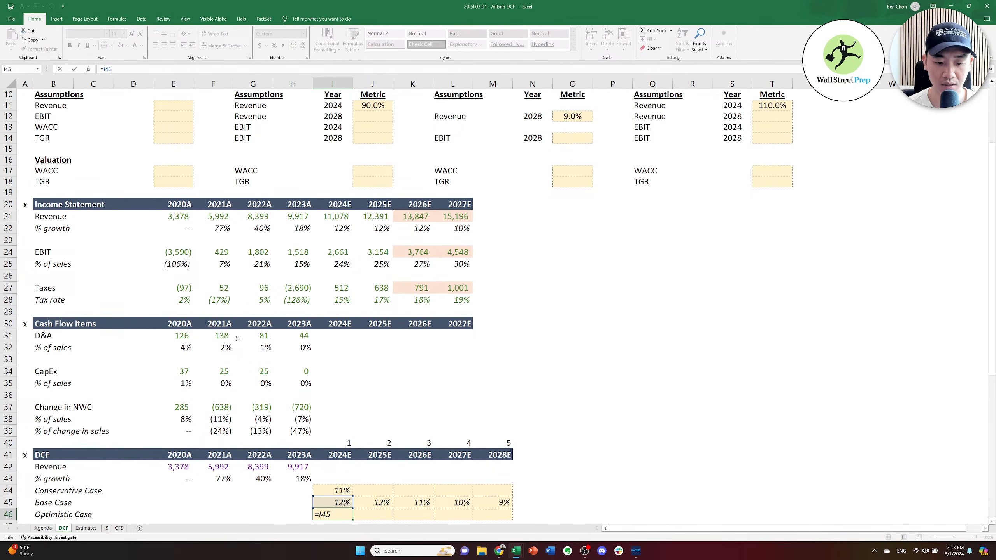
text(()
key(Right)
key(BackSpace)
key(BackSpace)
key(BackSpace)
key(BackSpace)
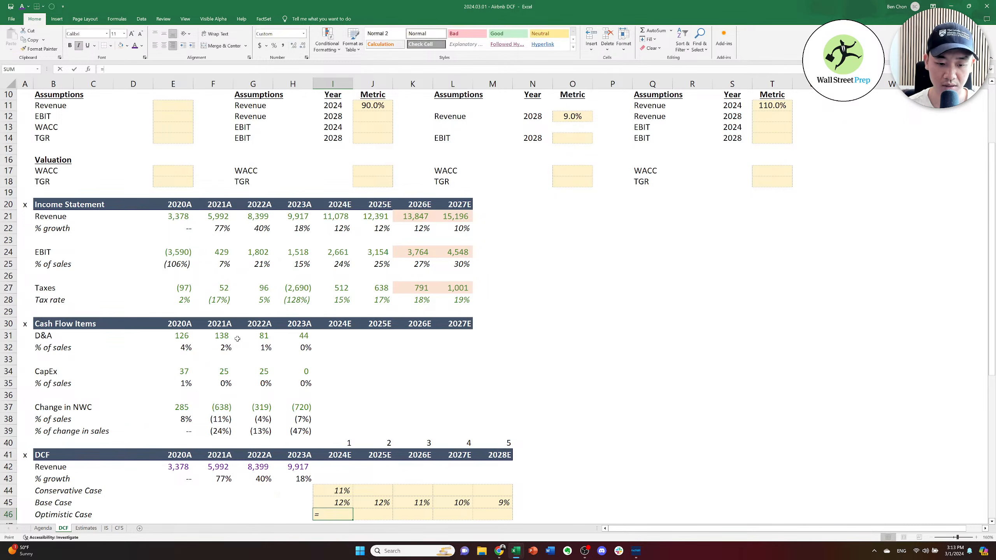
text(*)
key(Right)
key(Right)
key(Right)
key(Right)
key(Right)
key(Right)
key(Right)
key(Right)
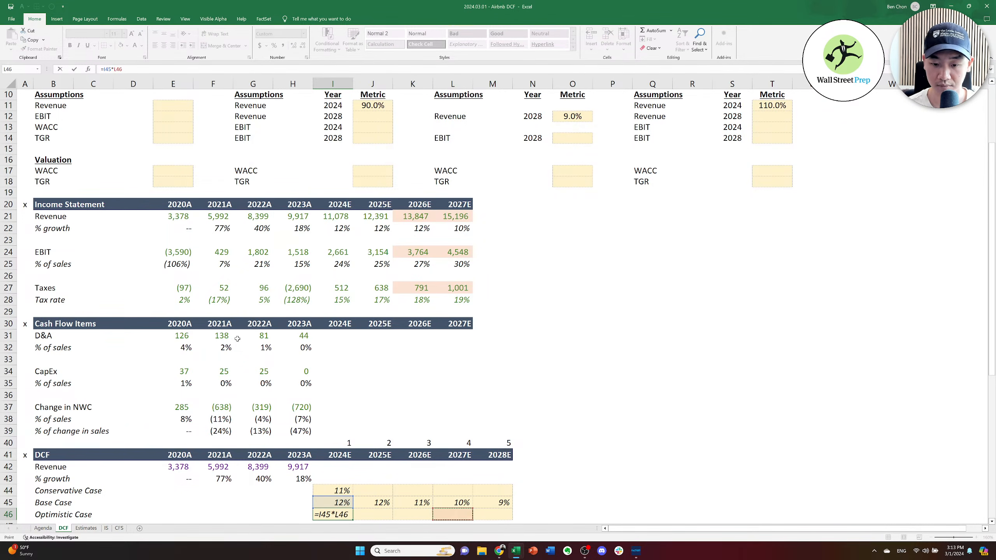
key(Right)
key(Right)
key(Right)
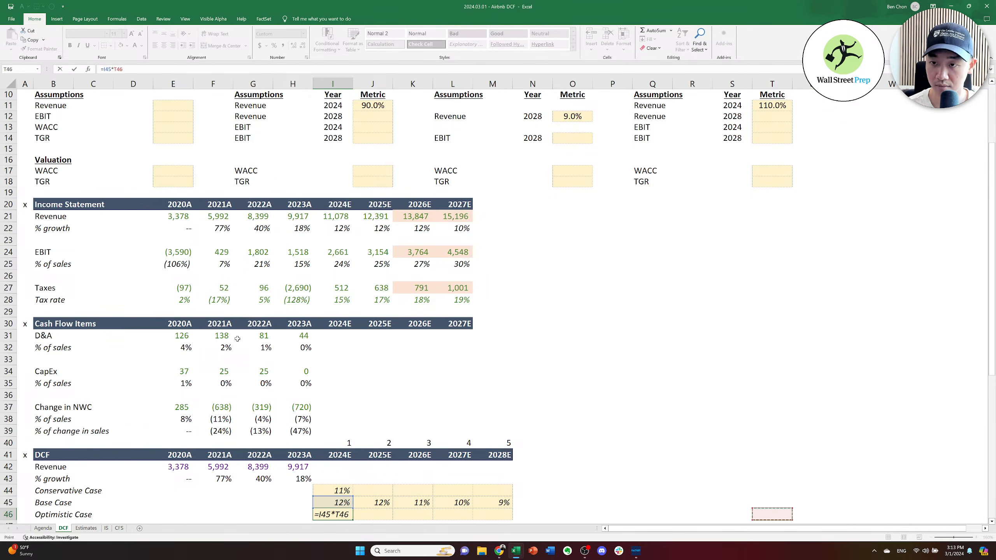
key(ctrl+Up)
key(Return)
key(Right)
key(Up)
key(Right)
key(Up)
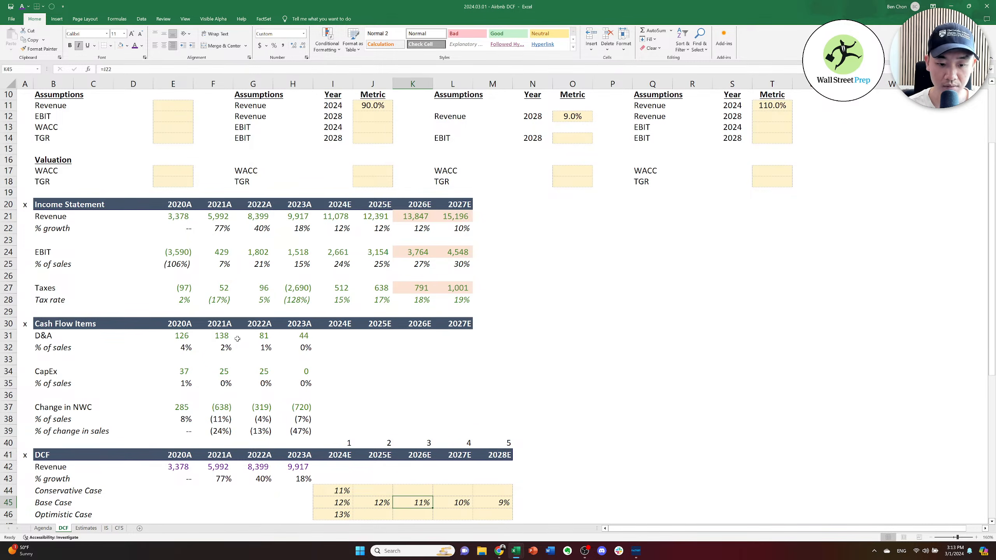
key(Up)
key(Right)
key(Right)
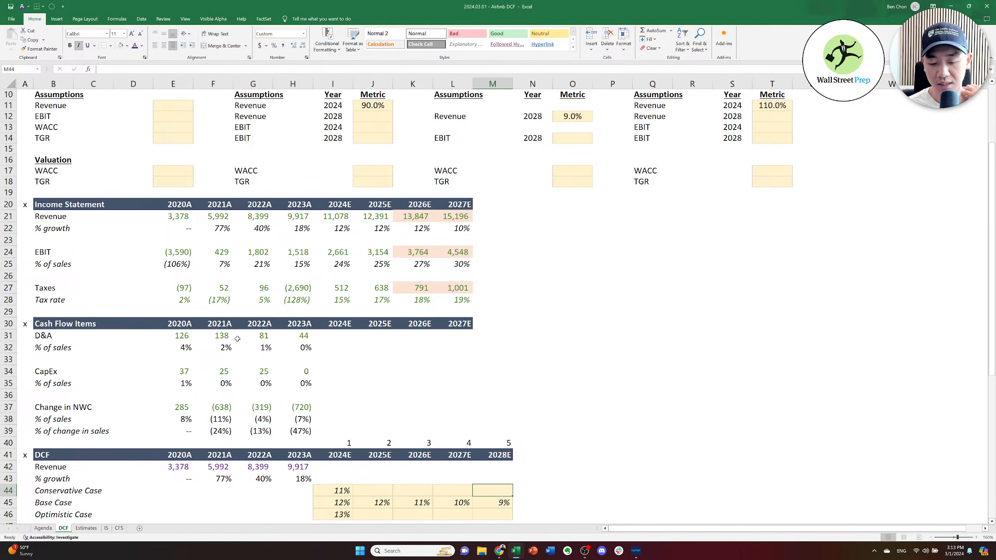
text(=)
key(Down)
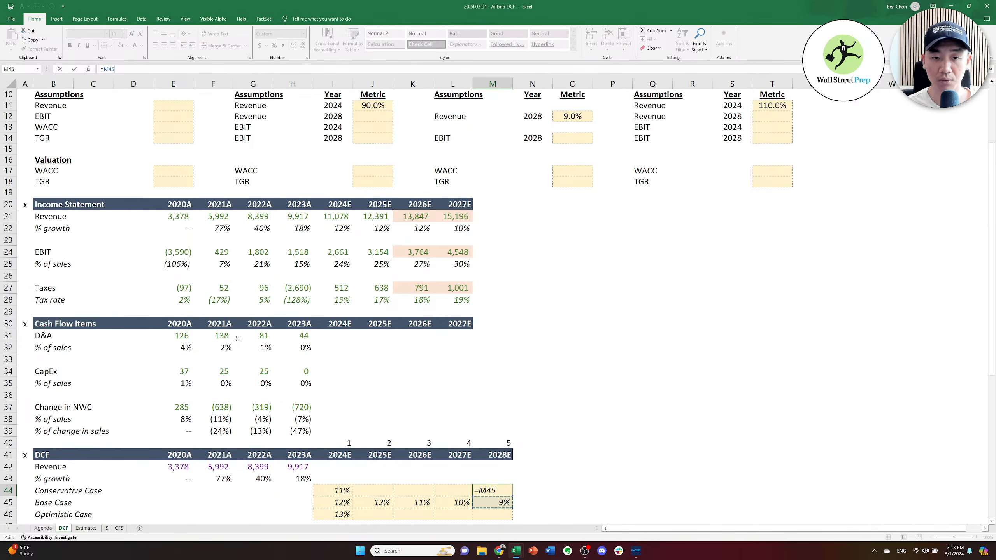
key(Escape)
Set the 2028 revenue metric in the Conservative assumptions to 80%.
key(Up)
key(Up)
key(Up)
key(Up)
key(Left)
key(Left)
key(Left)
key(ctrl+Up)
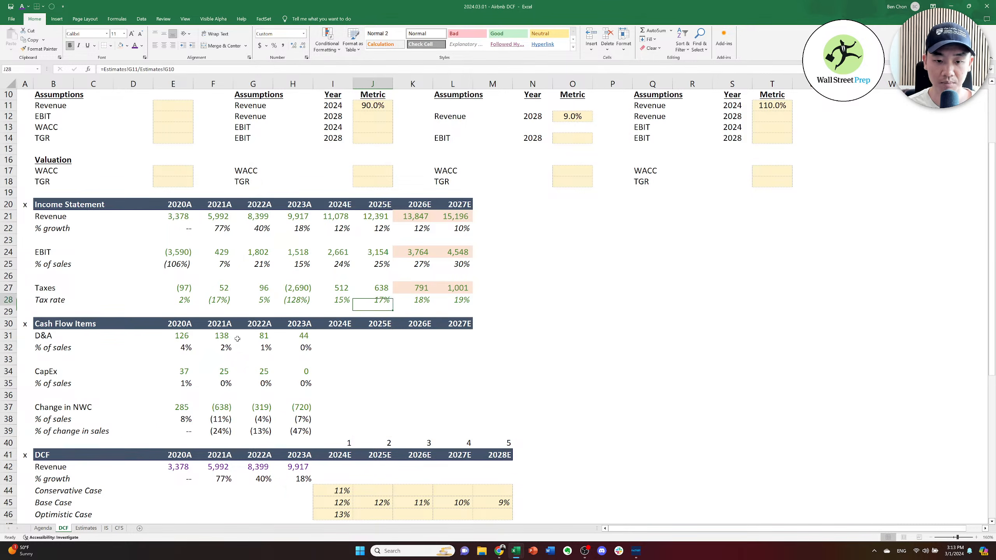
key(ctrl+Up)
key(ctrl+Up)
key(ctrl+Up)
key(ctrl+Up)
key(ctrl+Up)
key(ctrl+Up)
key(ctrl+Up)
key(ctrl+Up)
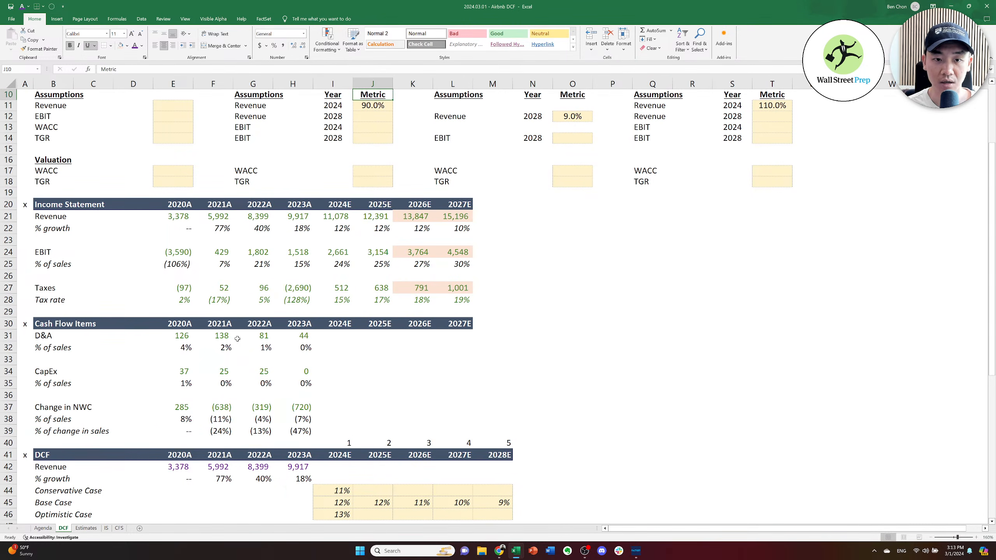
key(Down)
key(Down)
text(80\%)
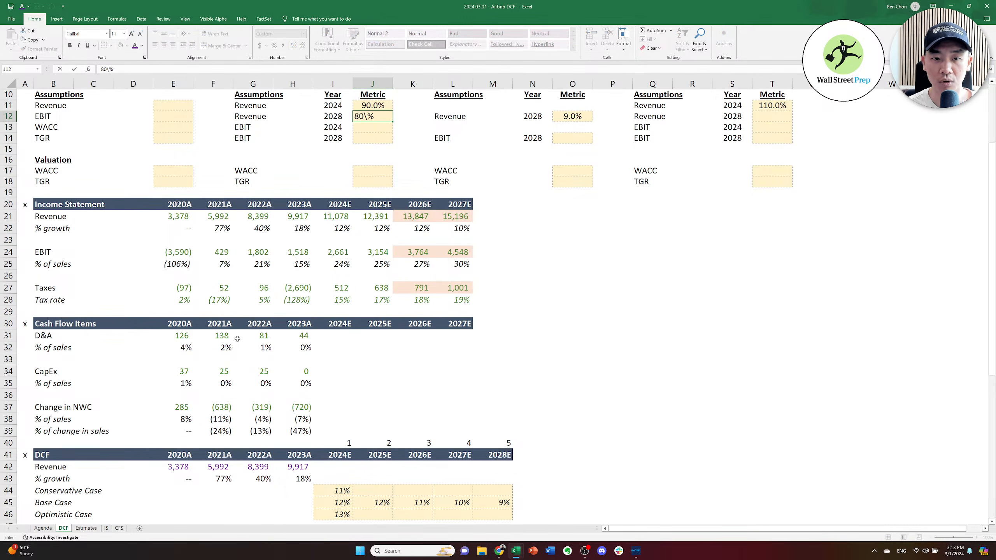
key(Return)
text(80%)
key(Return)
Set the 2028 revenue metric in the Optimistic assumptions to 120%.
key(ctrl+Right)
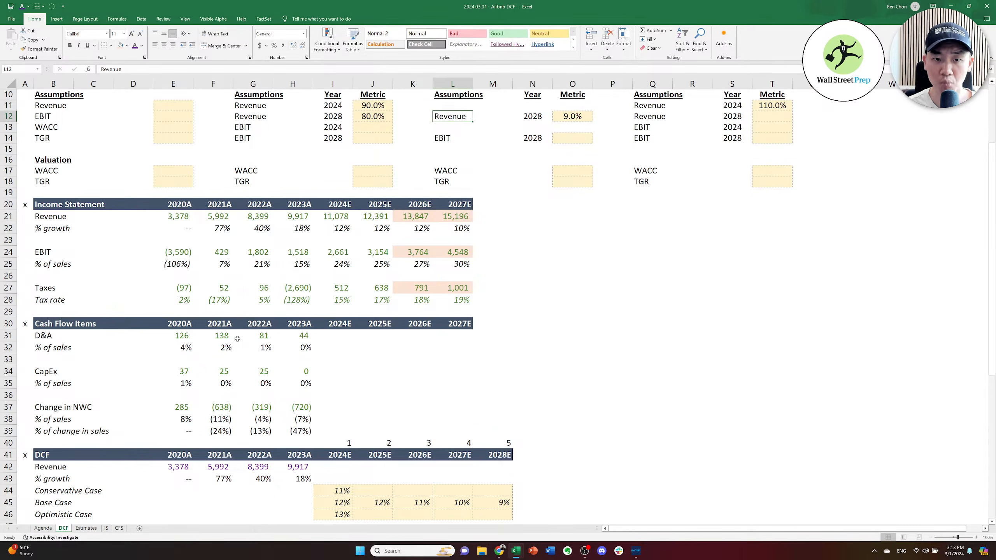
key(Right)
key(Right)
key(Right)
key(Right)
key(Right)
key(Right)
key(Right)
key(Right)
text(120%)
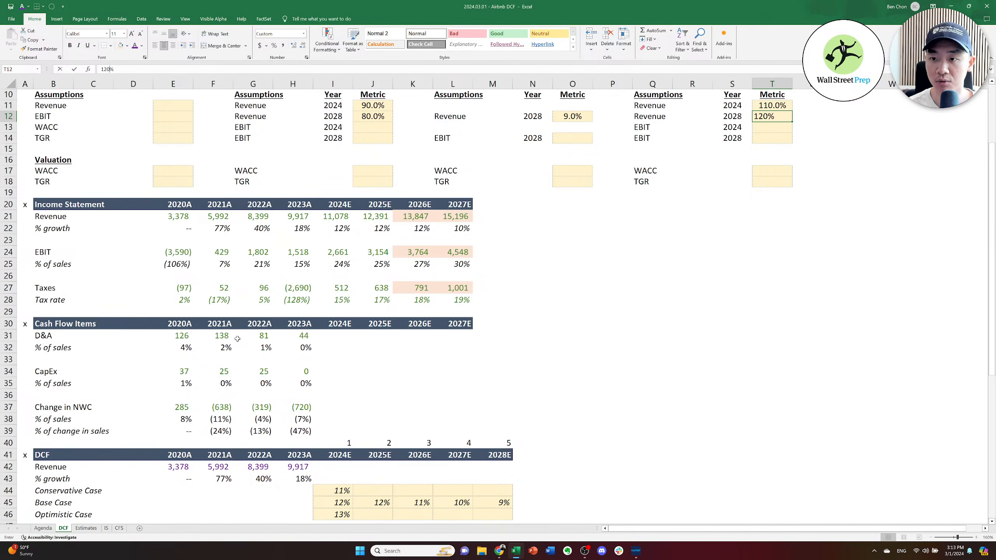
key(Return)
Calculate the Conservative Case 2028E growth in M44 as Base Case growth M45 times the Conservative 2028 revenue metric J12, using relative references.
key(Left)
key(Down)
key(Left)
key(Down)
key(Left)
key(Down)
key(Left)
key(Down)
key(Left)
key(Down)
key(Left)
key(Down)
key(Left)
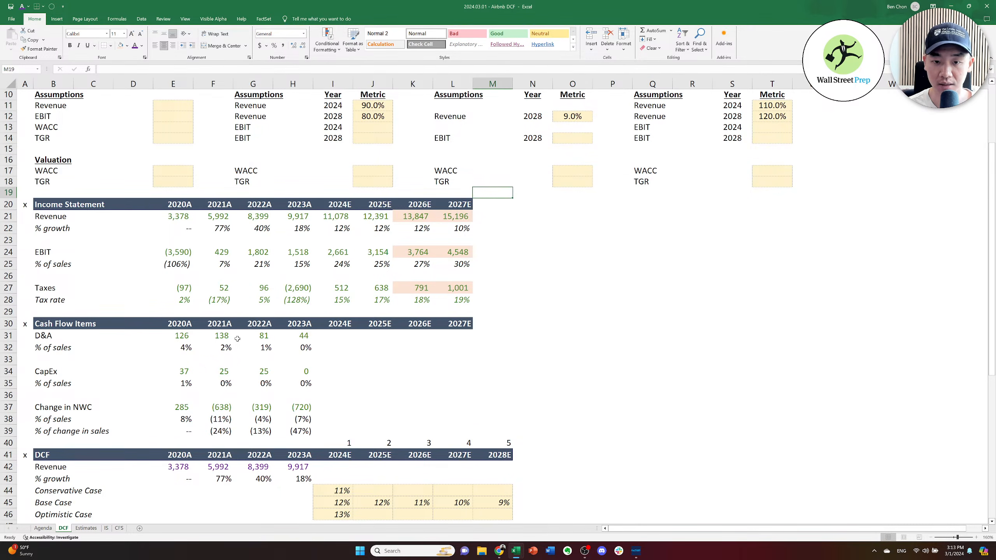
key(ctrl+Down)
key(Down)
key(Down)
key(Down)
key(Down)
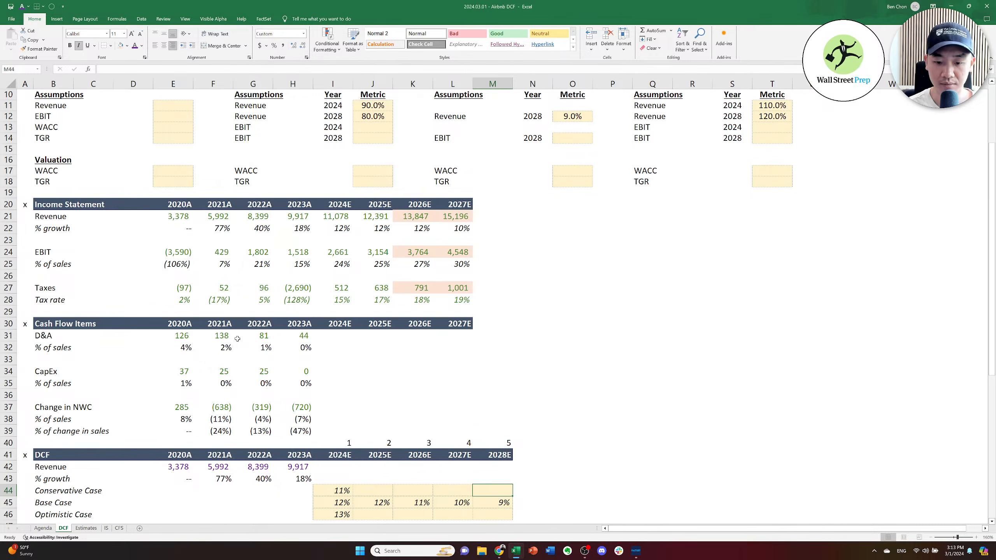
text(=)
key(Down)
text(*)
key(Up)
key(Up)
key(Up)
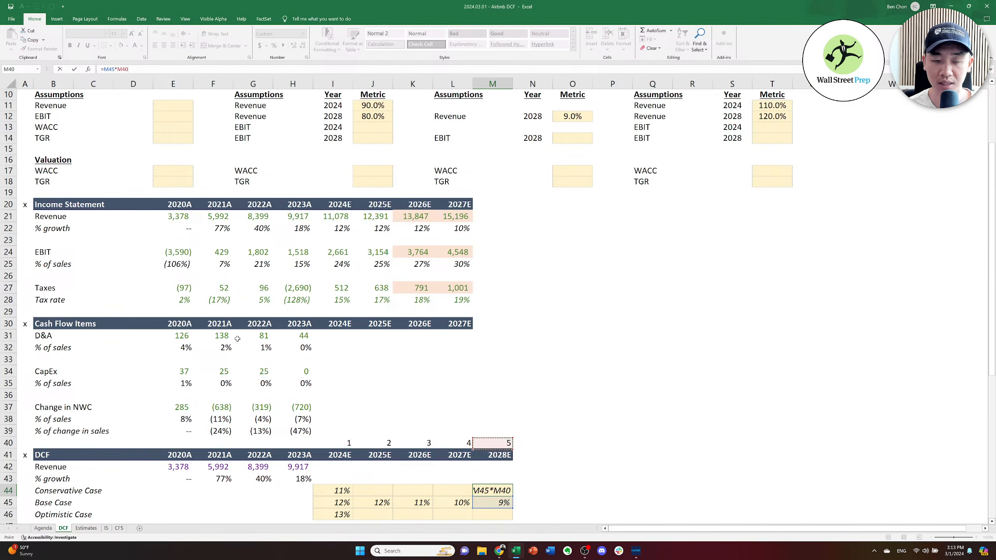
key(ctrl+Up)
key(Left)
key(Down)
key(Down)
key(Left)
key(Left)
key(Down)
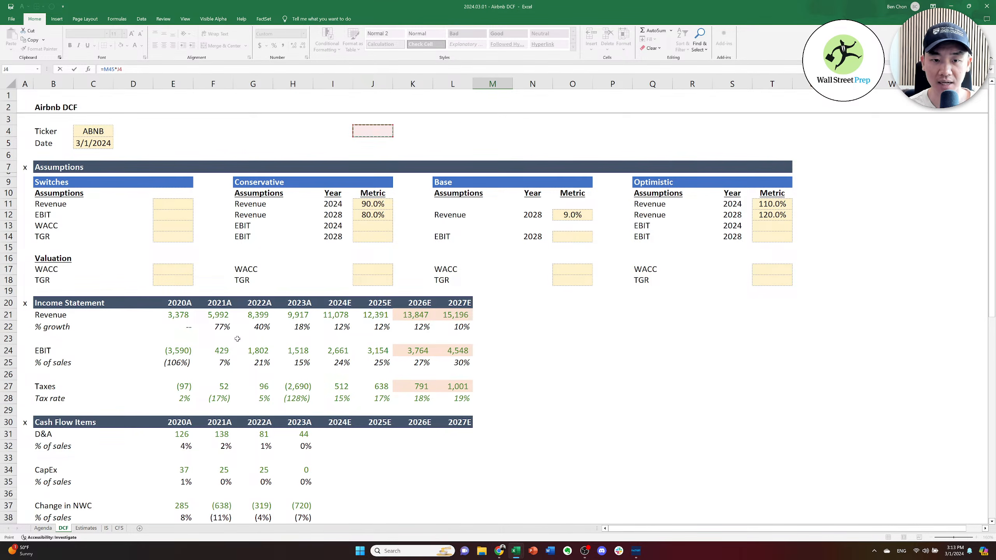
key(Left)
key(Down)
key(Right)
key(Right)
key(Down)
key(Down)
key(Down)
key(Left)
key(Down)
key(Down)
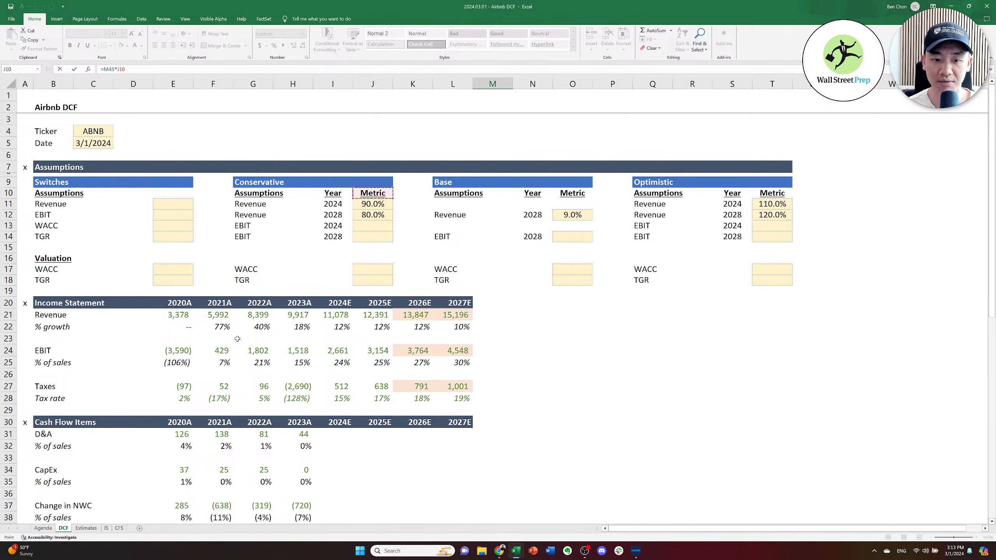
key(Down)
key(Down)
key(F4)
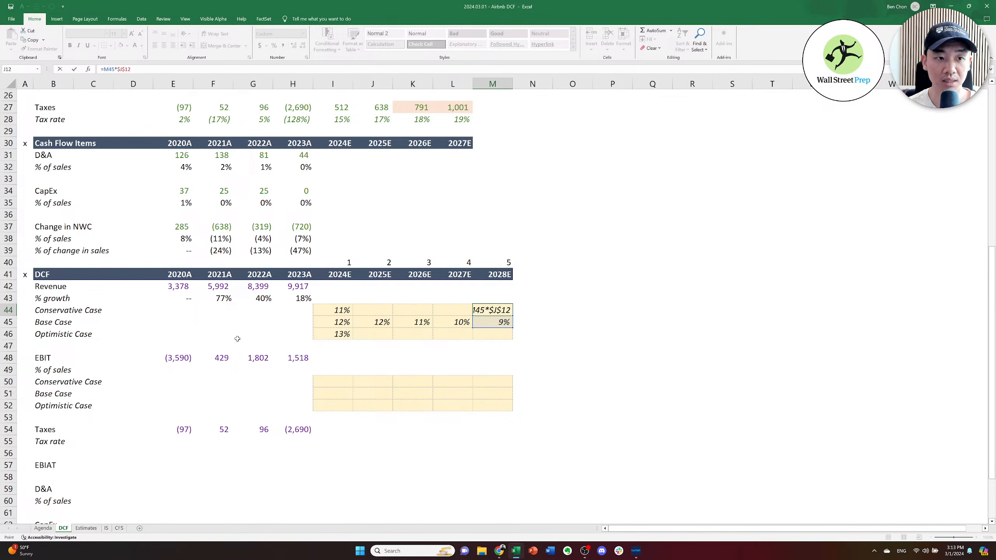
key(F4)
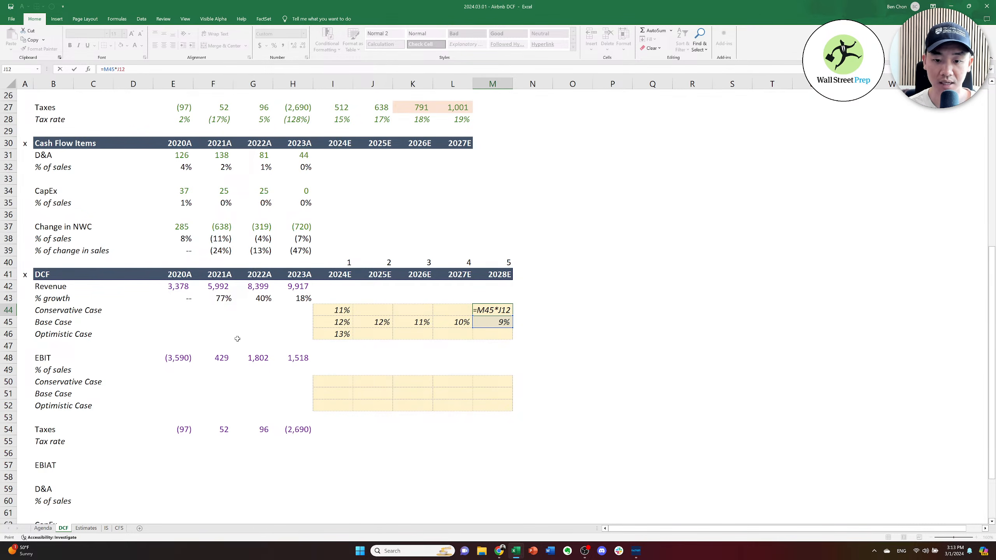
key(Return)
Calculate the Optimistic Case 2028E growth in M46 as Base Case growth M45 times the Optimistic 2028 revenue metric T12.
text(=)
key(Up)
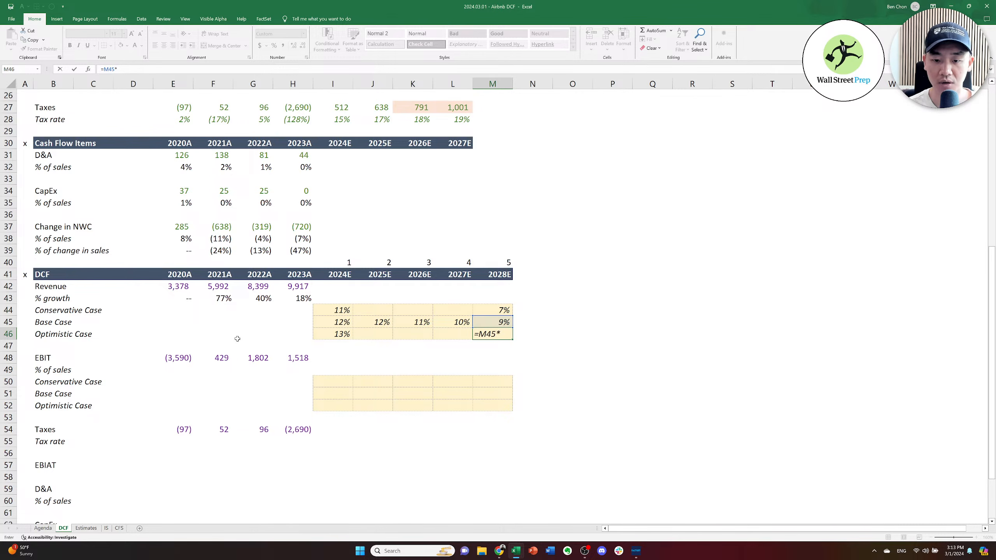
text(*)
key(Right)
key(Right)
key(Right)
key(Right)
key(Right)
key(ctrl+Up)
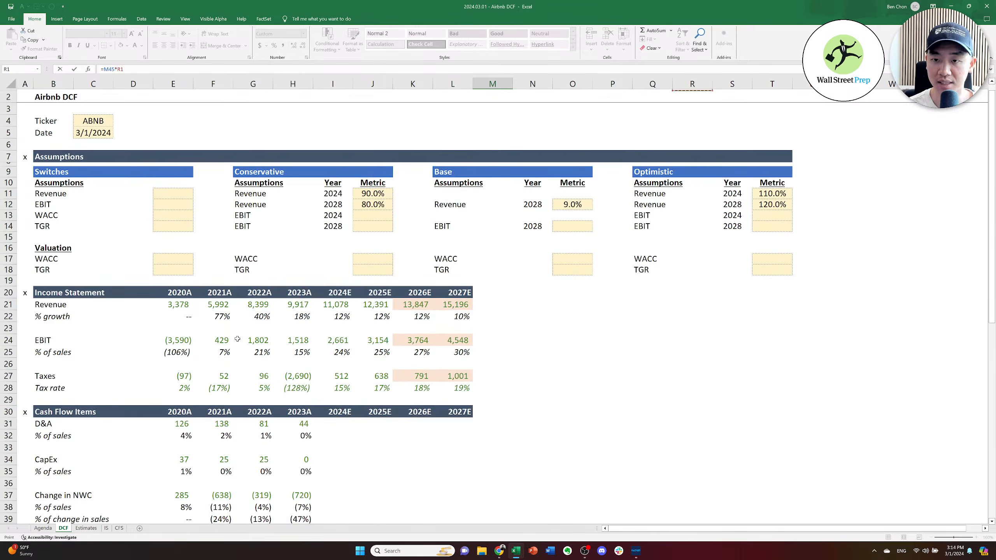
key(Down)
key(Right)
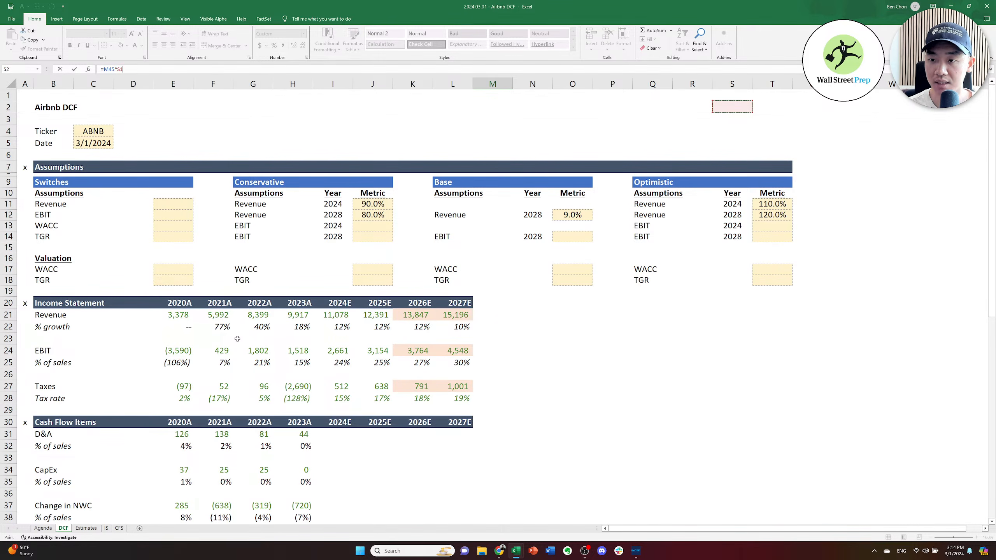
key(Down)
key(Down)
key(Down)
key(Down)
key(Down)
key(Down)
key(Down)
key(Right)
key(Right)
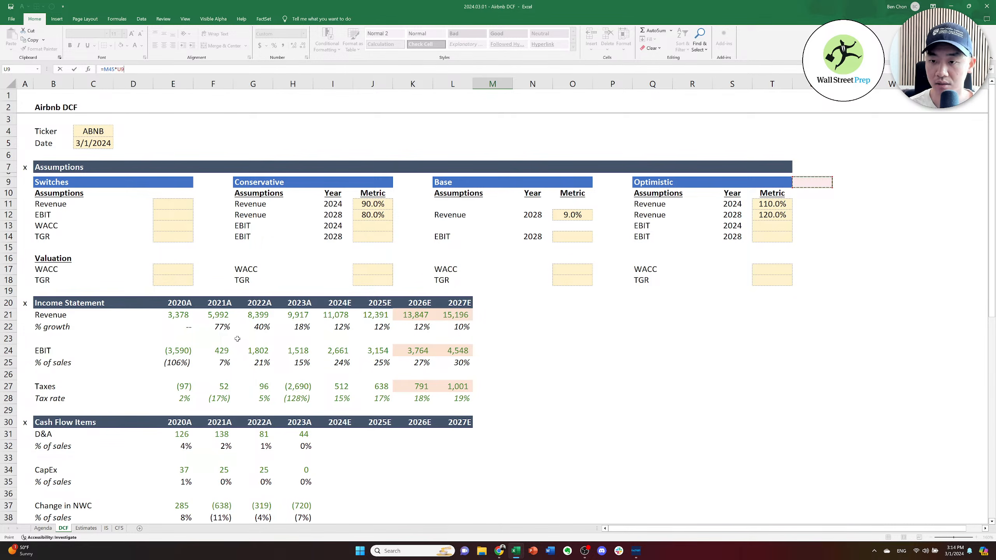
key(Down)
key(Down)
key(Left)
key(Down)
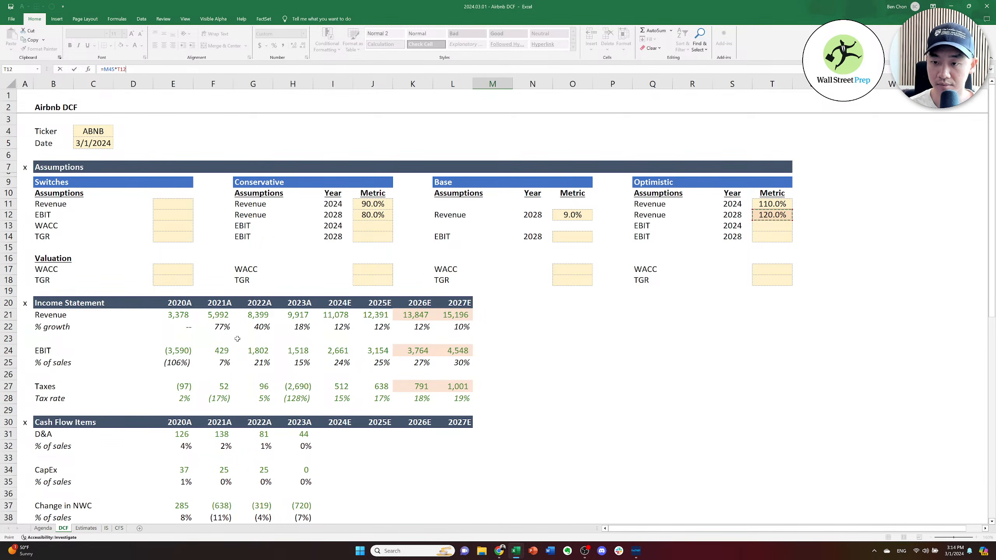
key(Return)
Interpolate the Conservative Case 2025E growth in J44 linearly between 2024E and 2028E with =I44-($I44-$M44)/($M$41-$I$41).
key(Left)
key(Down)
key(Left)
key(Left)
key(Up)
key(Down)
key(Down)
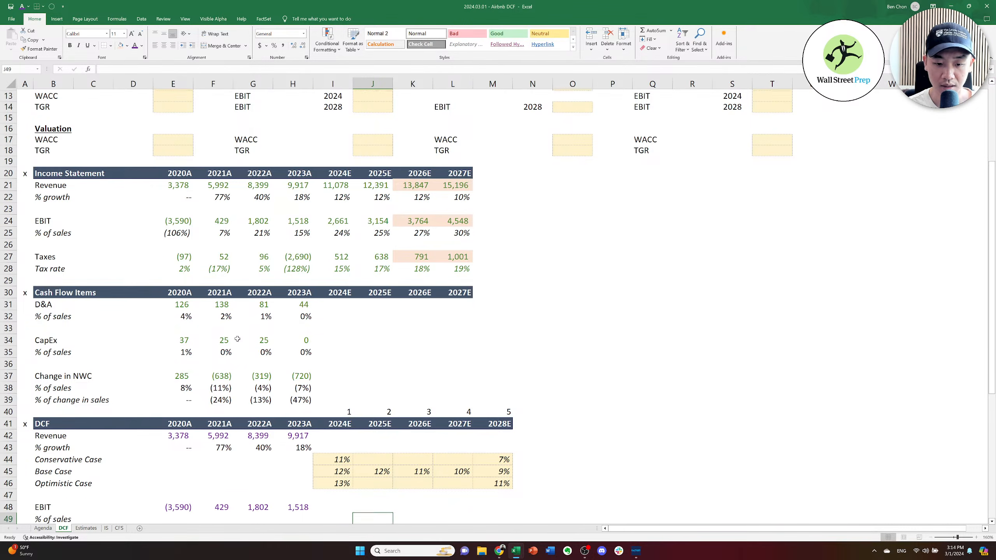
key(Down)
key(Up)
key(Up)
key(Up)
key(Up)
key(Up)
key(Up)
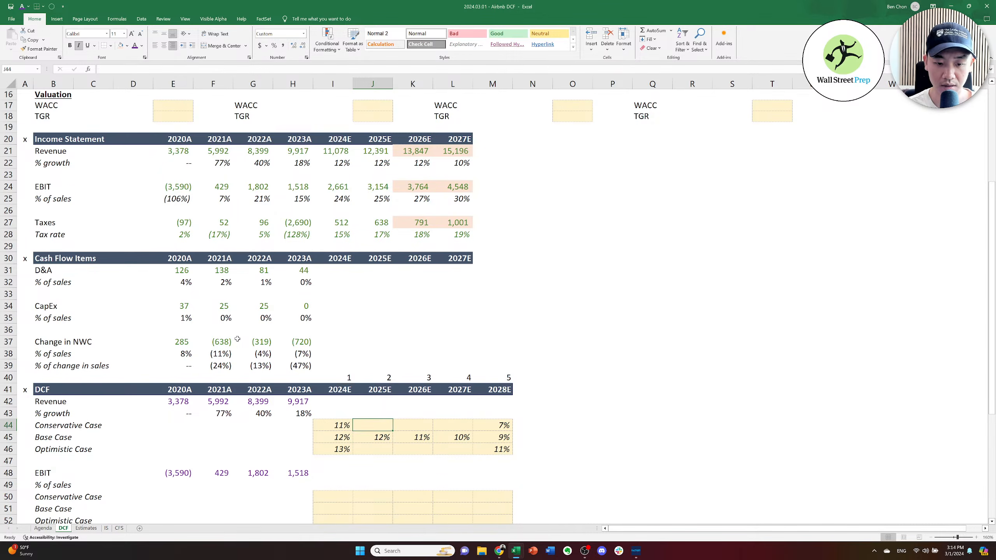
key(Down)
key(Up)
key(Right)
key(Down)
key(Up)
key(Left)
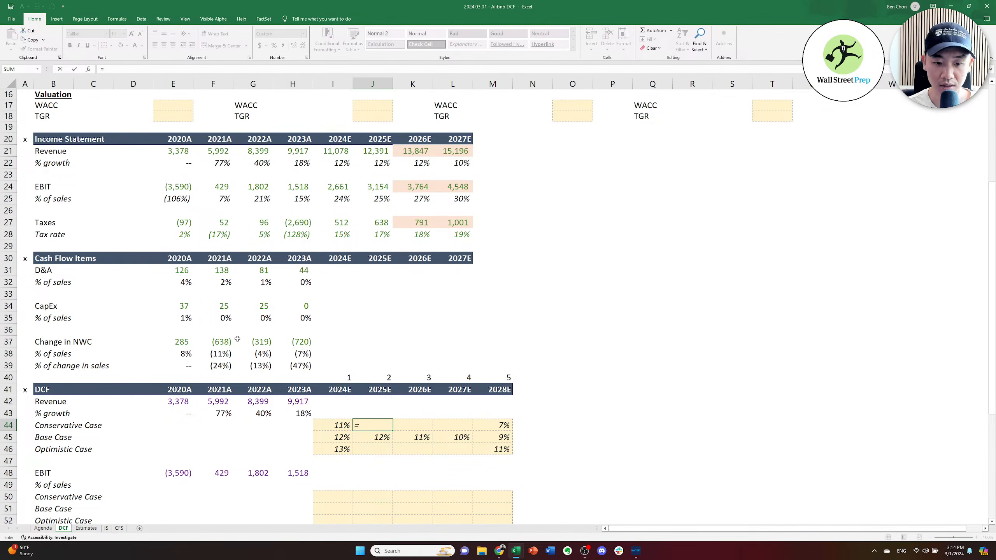
text(=)
key(Left)
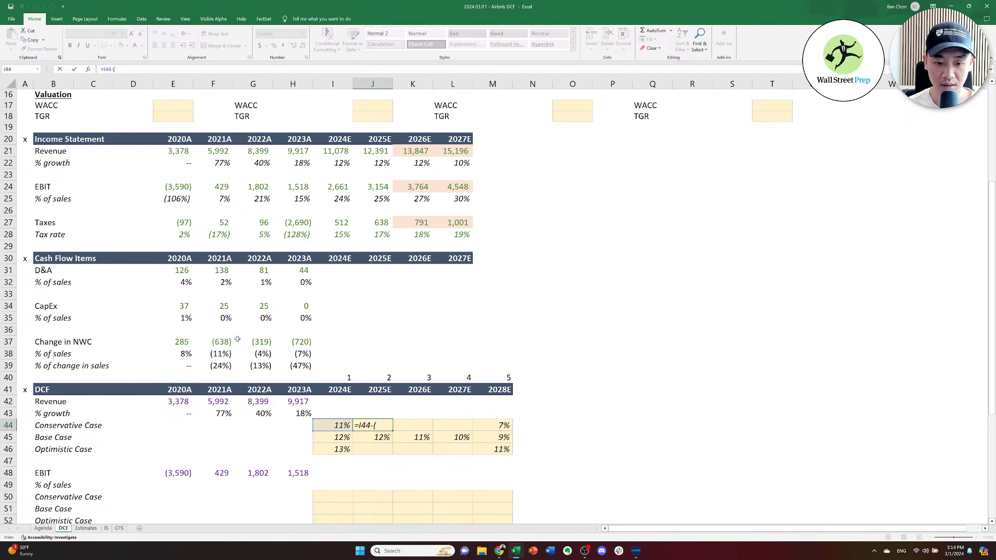
text(-()
key(Left)
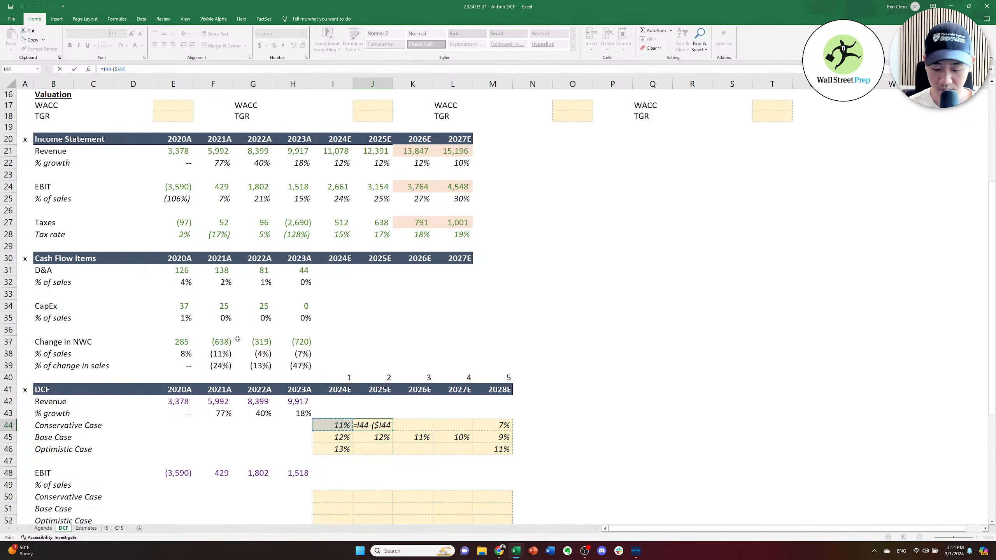
text(-)
key(Right)
key(Right)
key(Right)
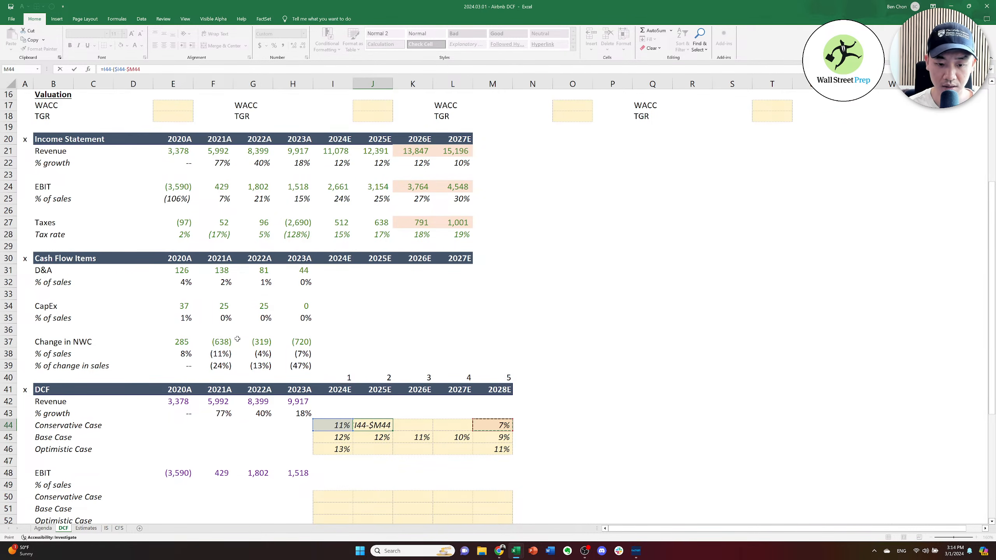
key(Up)
key(Up)
key(Up)
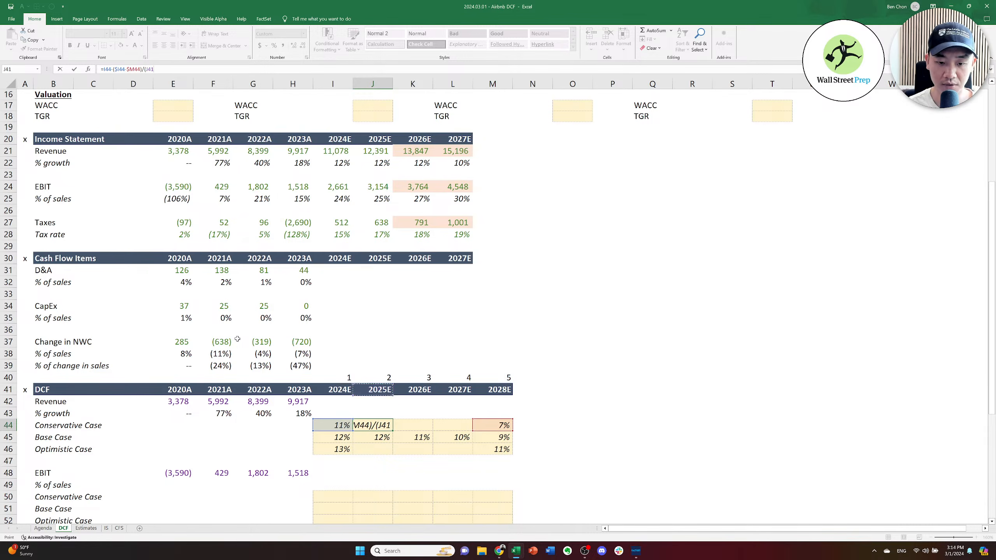
key(Right)
key(Right)
key(Right)
text(-)
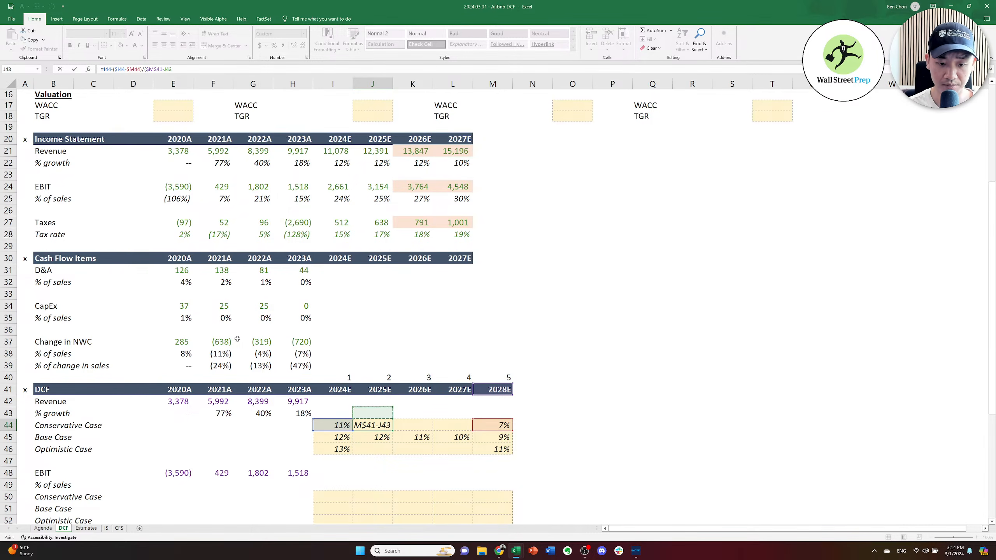
key(Up)
key(Up)
key(Up)
key(Left)
key(F4)
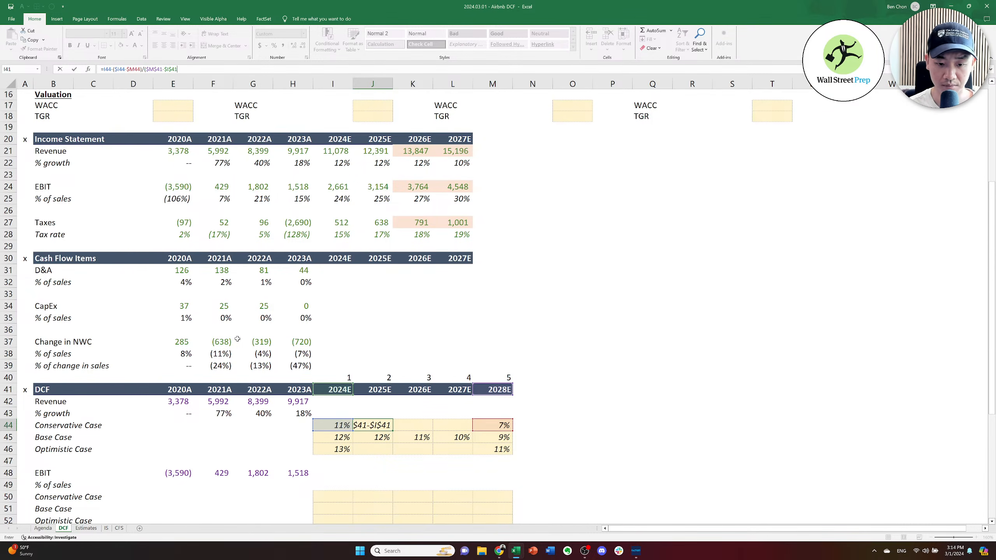
text())
key(ctrl+Return)
Copy the Conservative Case 2025E growth formula across 2026E and 2027E in K44:L44.
key(ctrl+c)
key(shift+Right)
key(shift+Right)
key(ctrl+v)
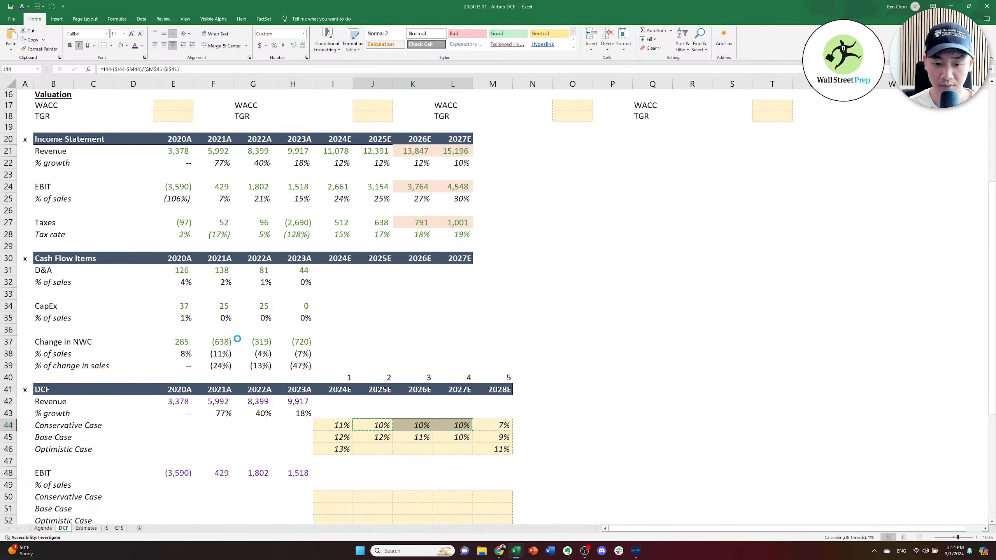
Paste the same interpolation formula into the Optimistic Case growth cells for 2025E through 2027E, J46:L46.
key(Down)
key(Down)
key(shift+Right)
key(shift+Right)
key(ctrl+v)
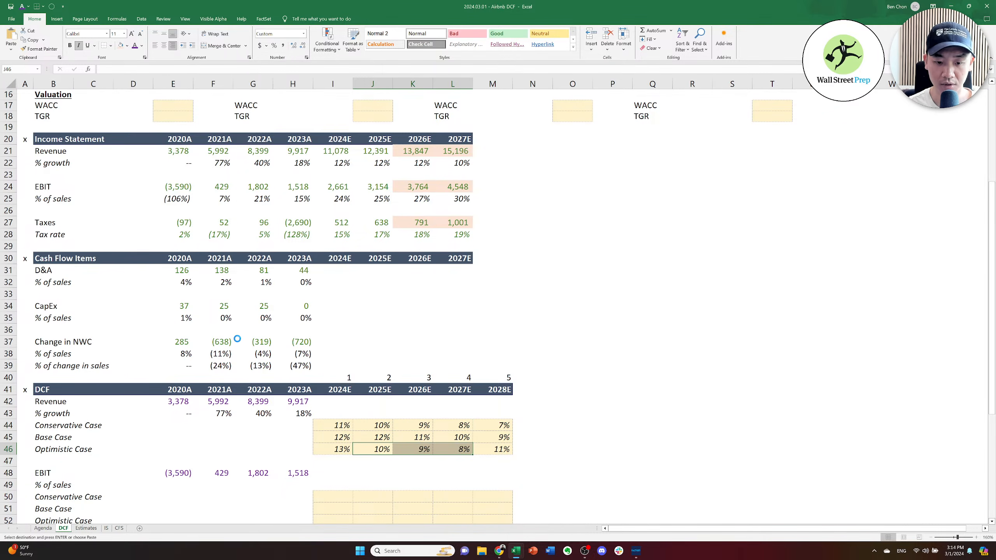
key(Escape)
Check the cell references in the Optimistic Case growth formulas from 2026E through 2028E.
key(Right)
key(F2)
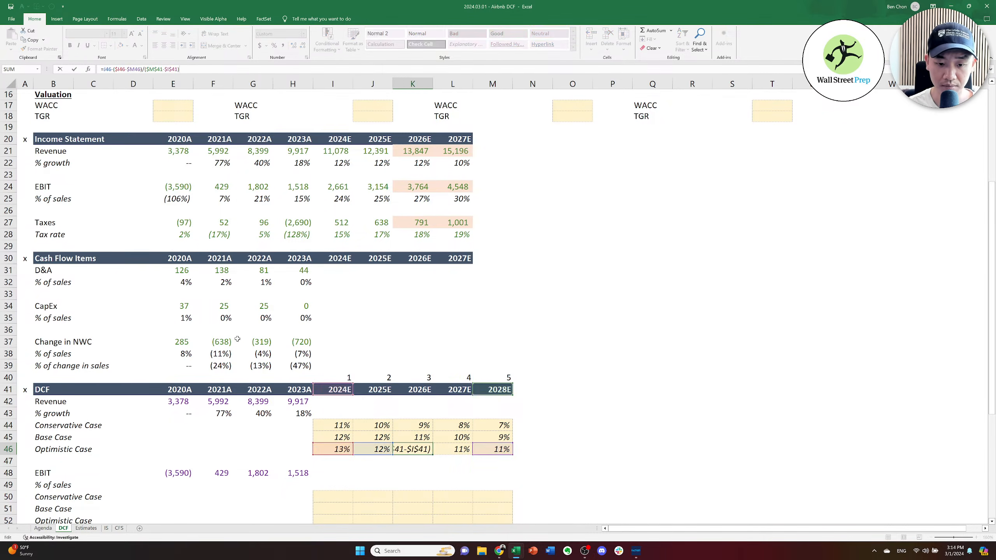
key(Escape)
key(Right)
key(F2)
key(Escape)
key(Right)
key(F2)
key(Escape)
key(Left)
key(Left)
key(Left)
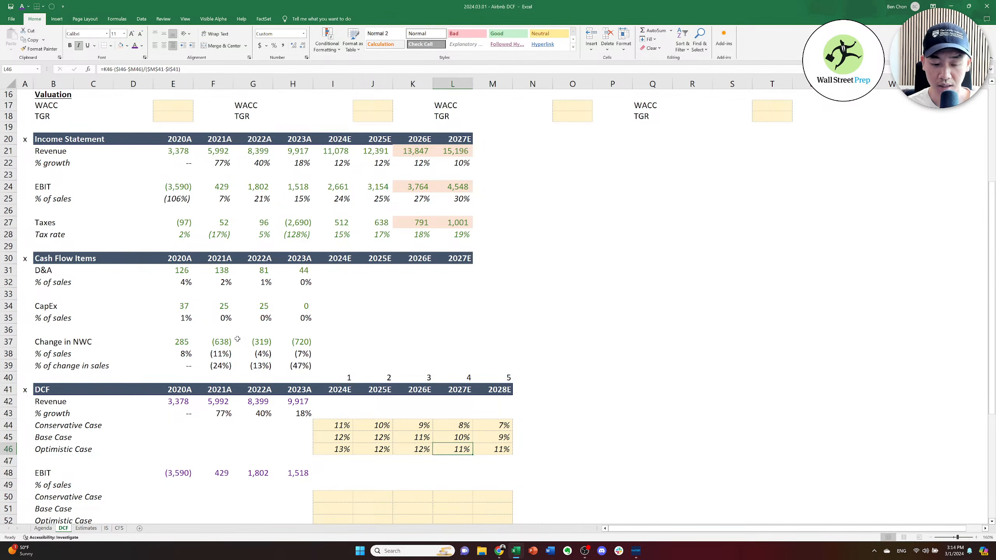
Review the Conservative Case growth formulas across the forecast years against the other scenario rows.
key(Left)
key(Up)
key(Right)
key(Up)
key(Right)
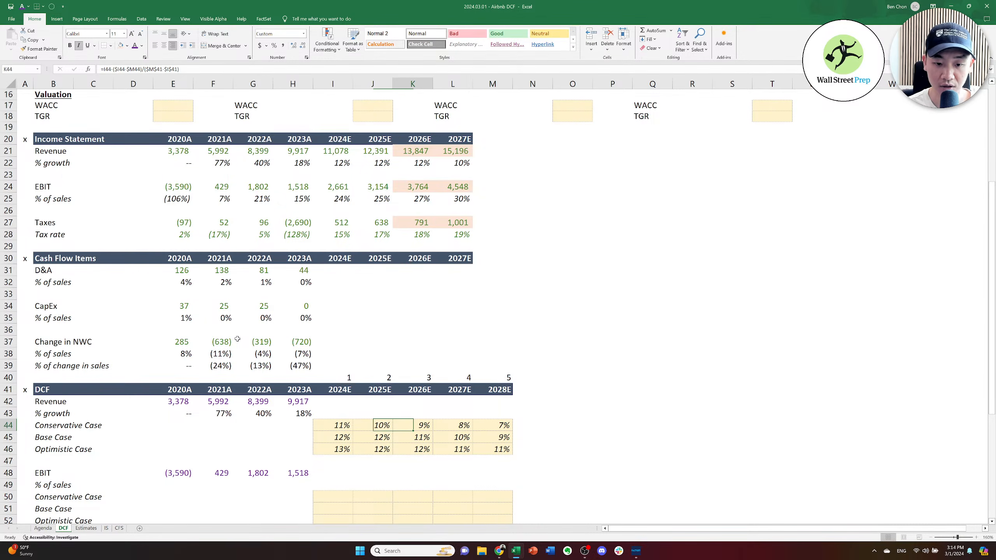
key(Left)
key(Left)
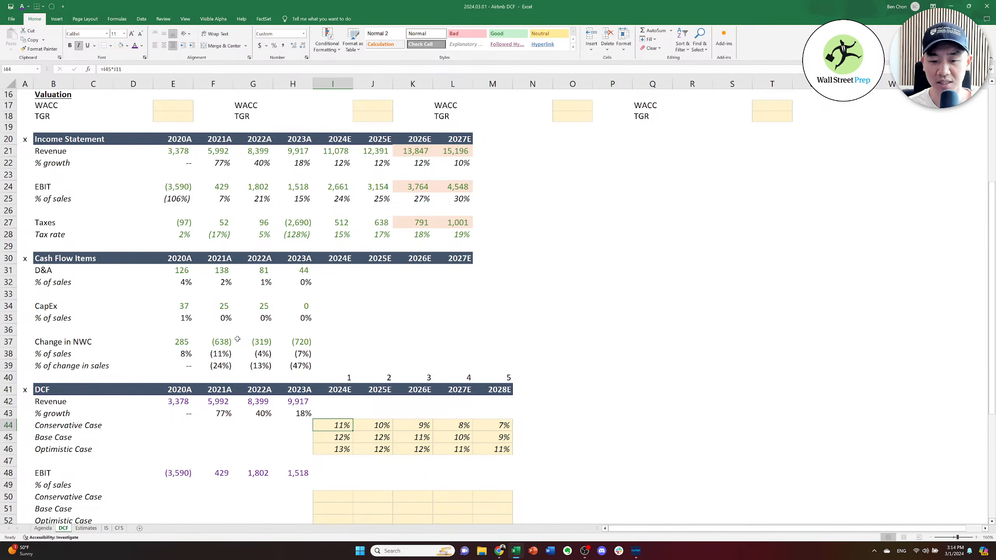
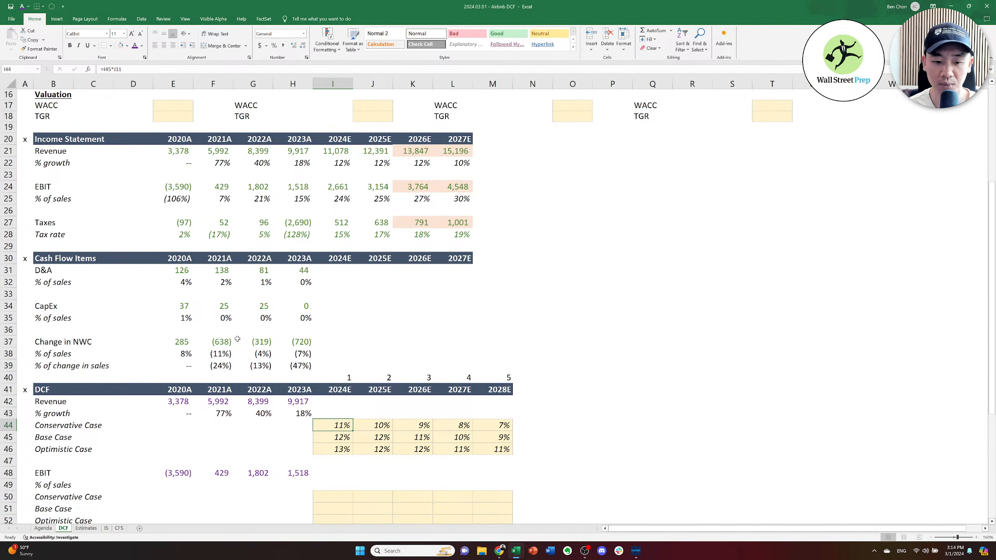
key(Up)
key(Down)
key(Right)
key(Right)
key(Right)
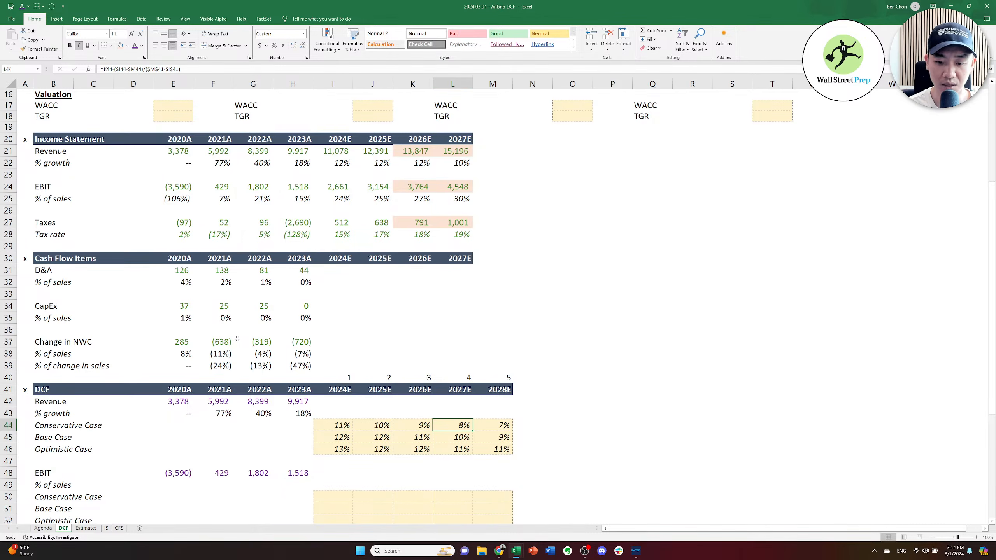
key(Left)
key(Left)
key(Up)
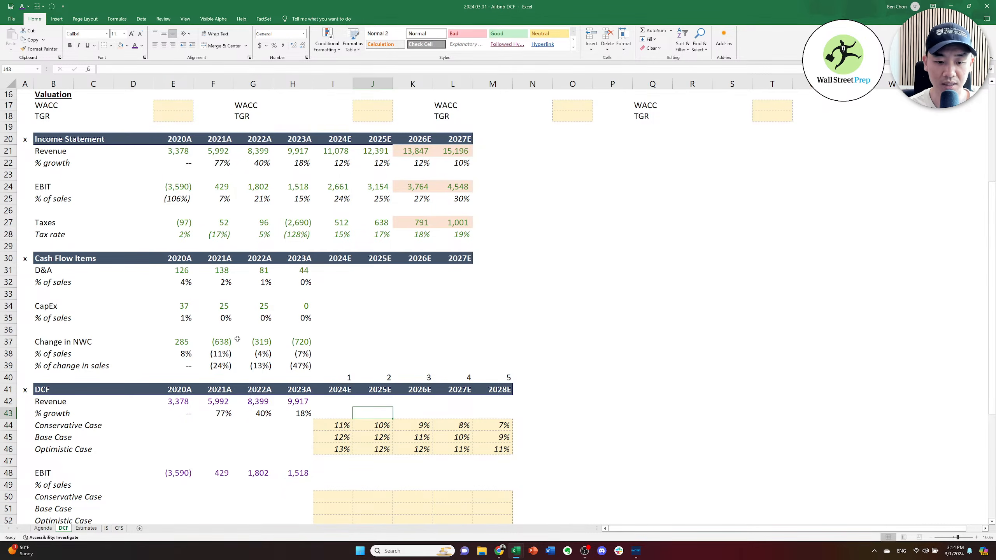
key(Left)
key(Left)
key(Left)
key(Left)
key(Left)
key(Left)
key(Left)
key(Right)
key(Right)
key(Right)
key(Right)
key(Right)
key(Right)
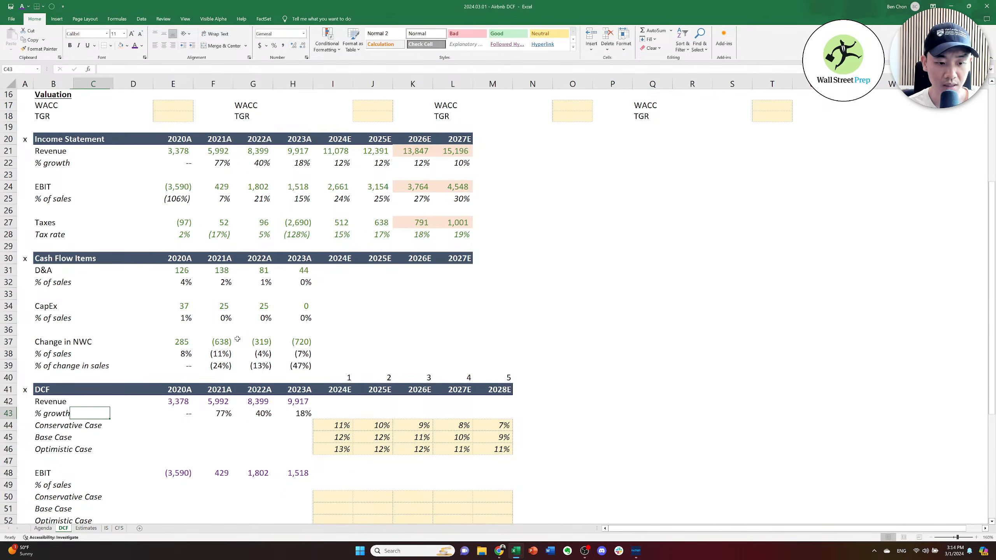
key(Right)
key(Left)
key(Left)
key(Left)
key(Left)
key(Left)
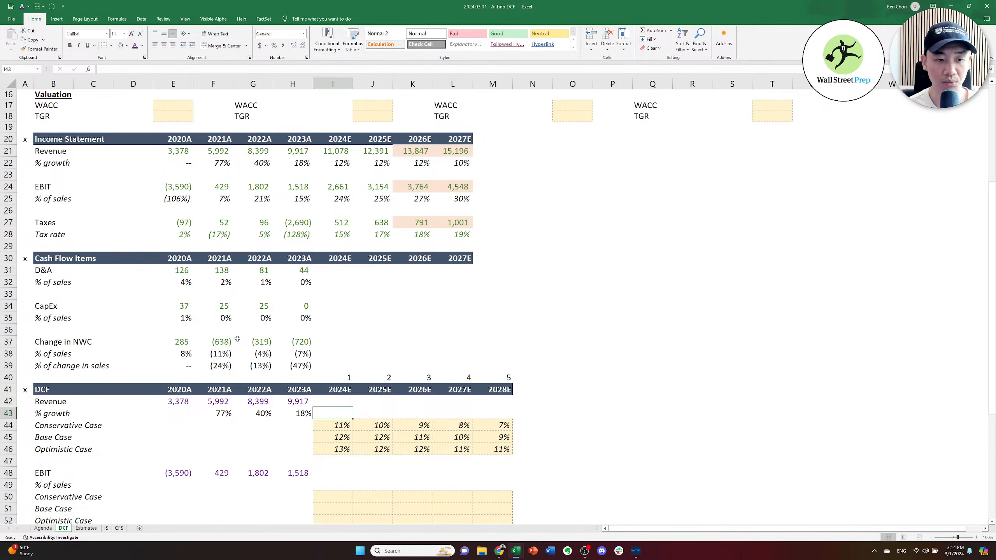
key(Left)
key(Left)
key(Left)
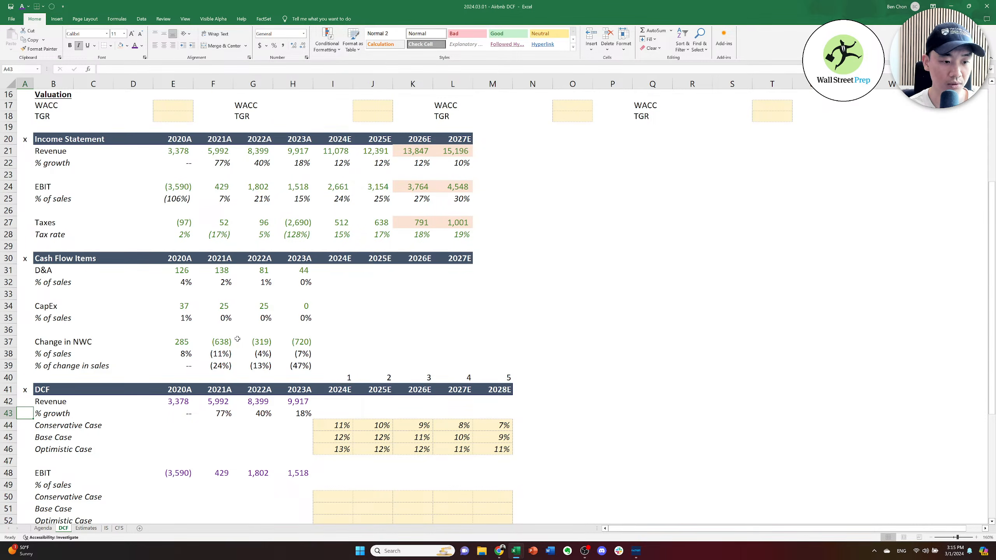
Set the Revenue, EBIT, WACC and TGR scenario switches in E11:E14 to 1.
key(ctrl+Home)
key(Right)
key(Right)
key(Right)
key(Right)
key(Down)
key(Down)
key(Down)
key(Down)
key(Down)
key(Down)
key(Down)
key(Down)
key(Down)
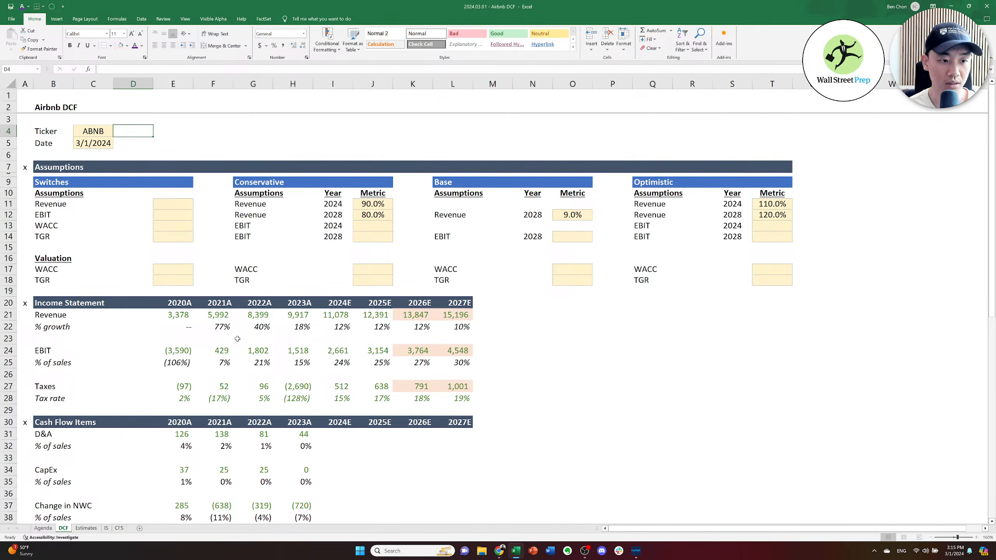
key(Down)
text(1)
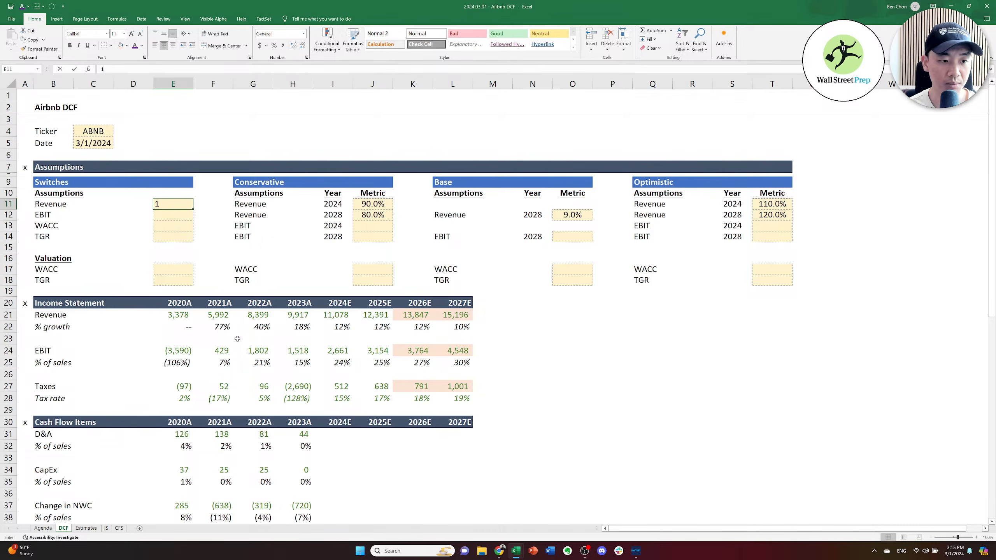
key(Return)
text(1)
key(Return)
text(1)
key(Return)
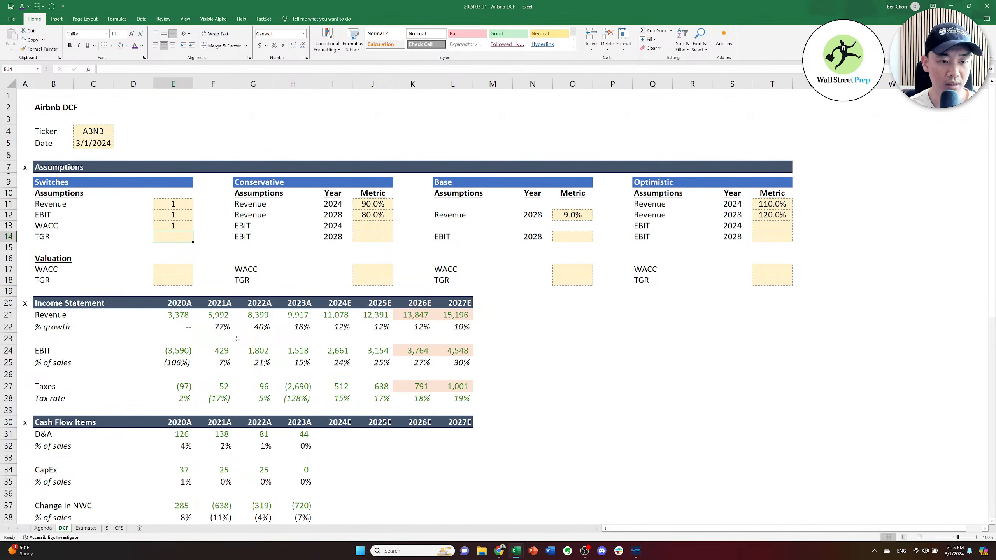
key(Return)
Start an OFFSET formula in the DCF section's 2024E revenue % growth cell, I43, with I43 itself as the reference.
key(Down)
key(Down)
key(Down)
key(Down)
key(Down)
key(Down)
key(Down)
key(Down)
key(Down)
key(Down)
key(Down)
key(Down)
key(Down)
key(Down)
key(Down)
key(Down)
key(Down)
key(Down)
key(Down)
key(Down)
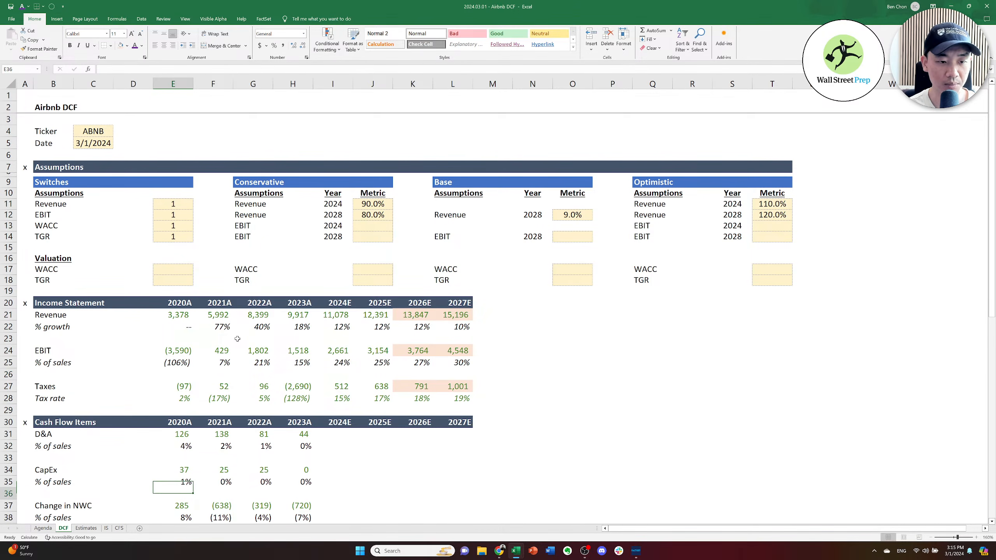
scroll(238, 338, down, 3)
key(Down)
key(Down)
key(Down)
key(Down)
key(Right)
key(Right)
key(Right)
key(Right)
key(Right)
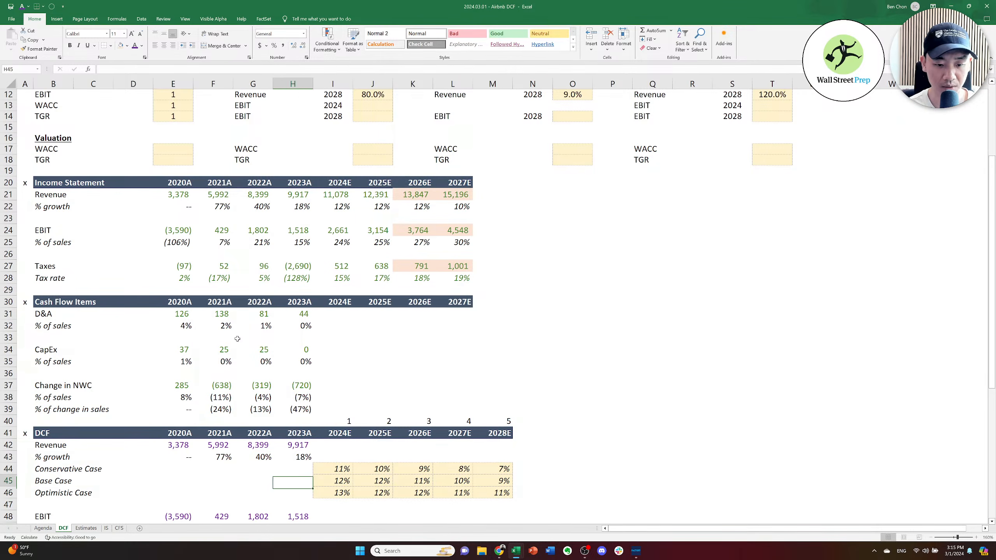
key(Left)
text(=of)
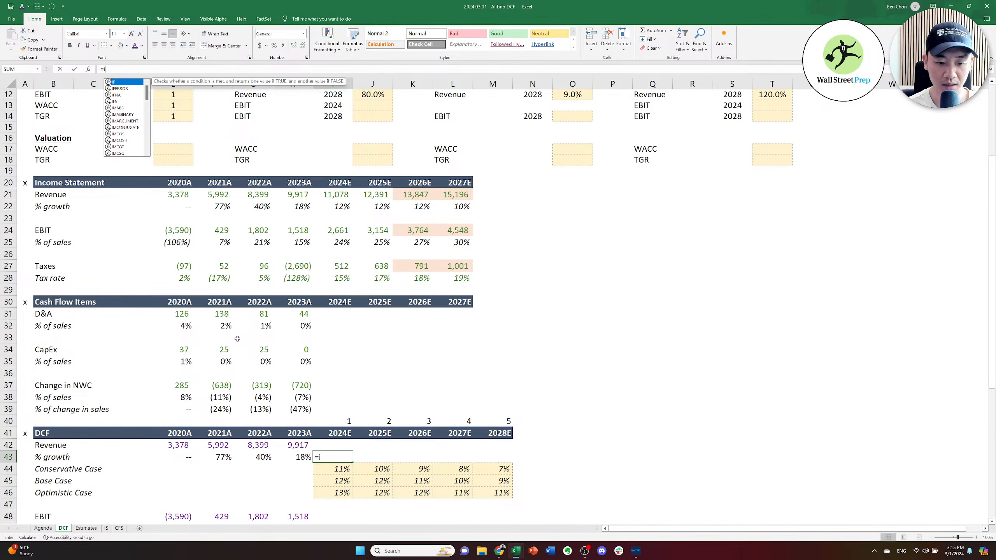
text(fset()
key(Up)
key(Down)
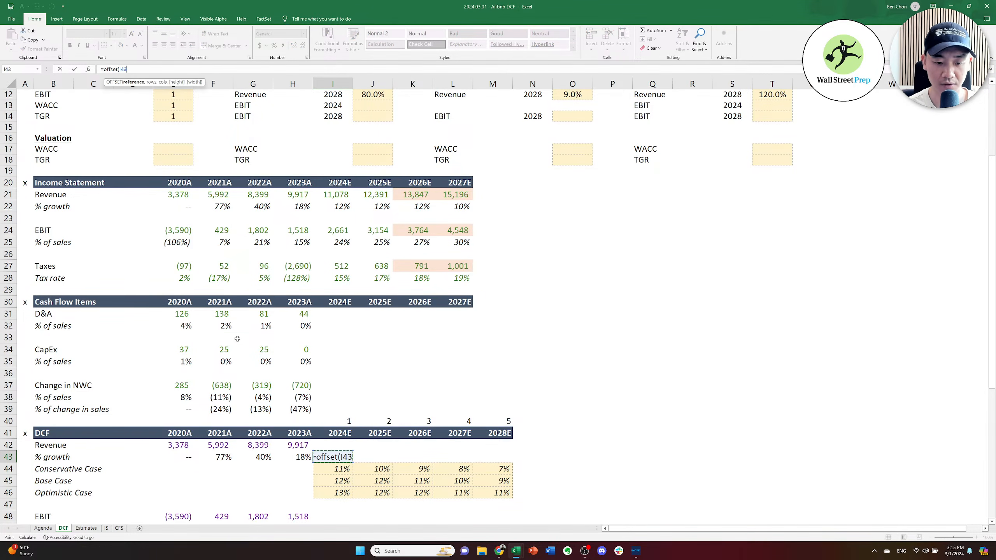
Set the OFFSET formula's rows argument to the Revenue switch as an absolute reference, $E$11.
text(,)
key(Down)
key(Up)
key(Up)
key(ctrl+Left)
key(ctrl+Left)
key(ctrl+Up)
key(ctrl+Left)
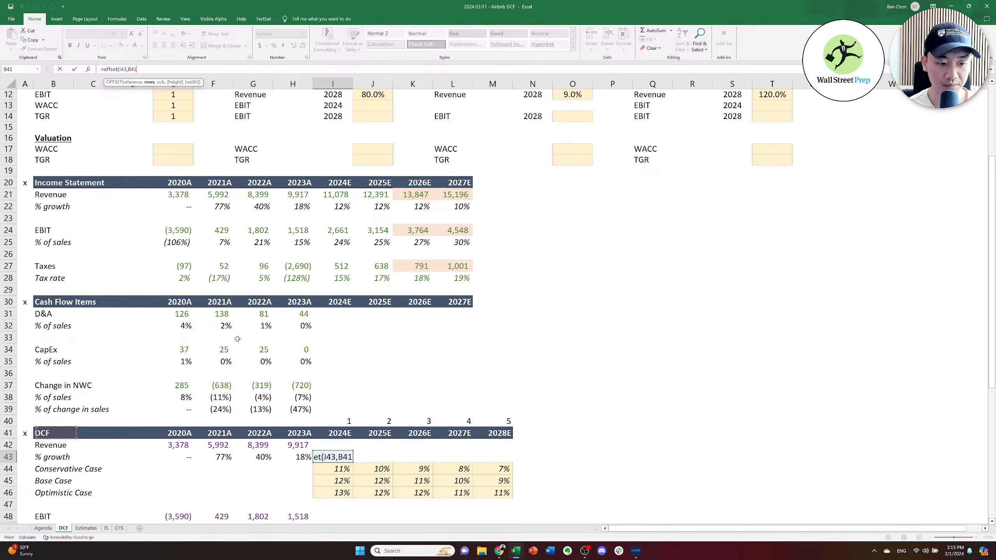
key(ctrl+Up)
key(ctrl+Left)
key(ctrl+Up)
key(ctrl+Up)
key(ctrl+Up)
key(ctrl+Up)
key(Right)
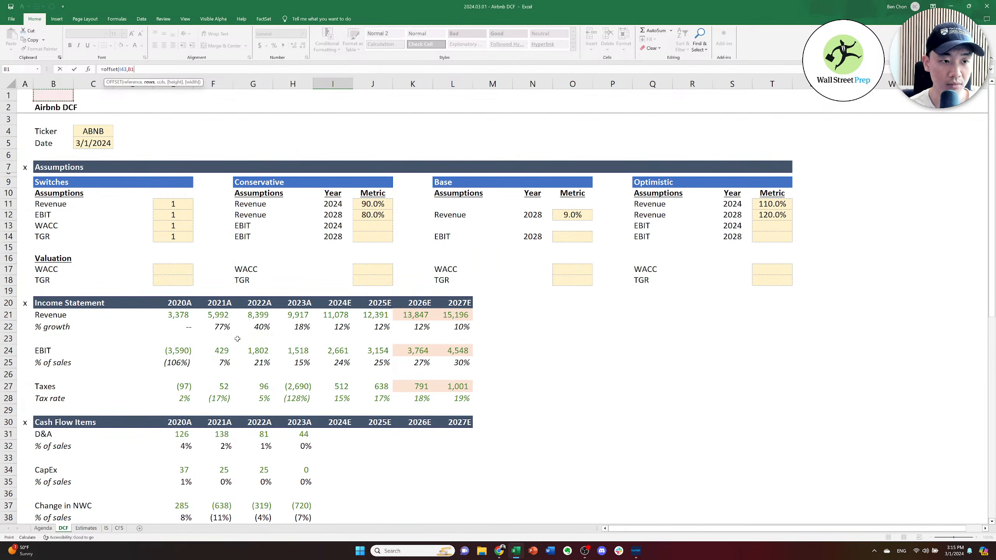
key(Down)
key(Down)
key(Down)
key(Down)
key(Right)
key(Right)
key(Right)
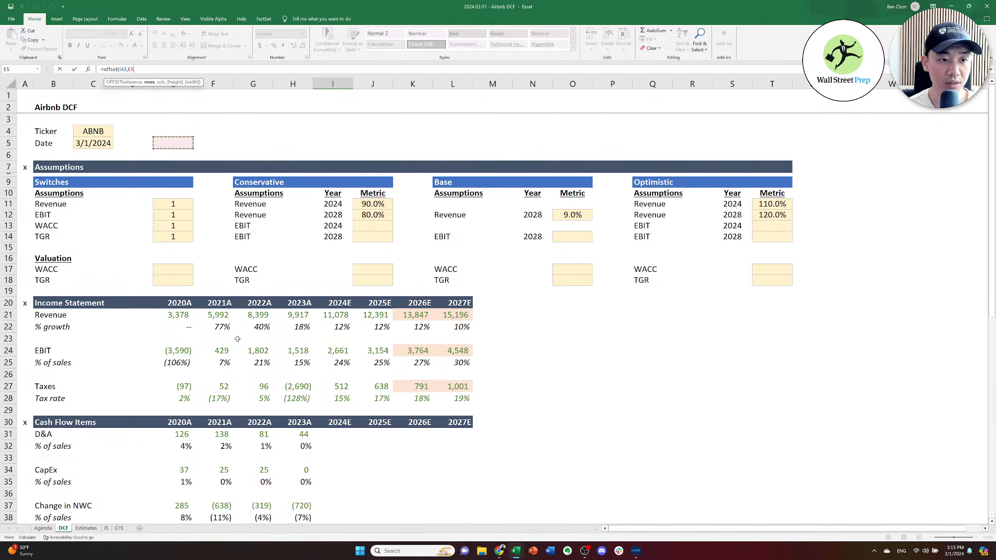
key(Down)
key(Down)
key(Down)
key(Down)
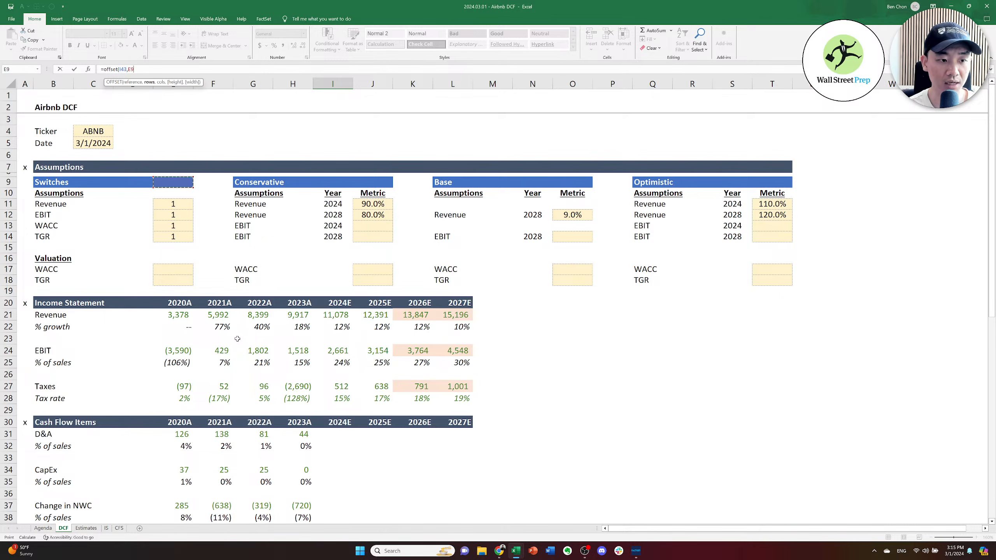
key(Down)
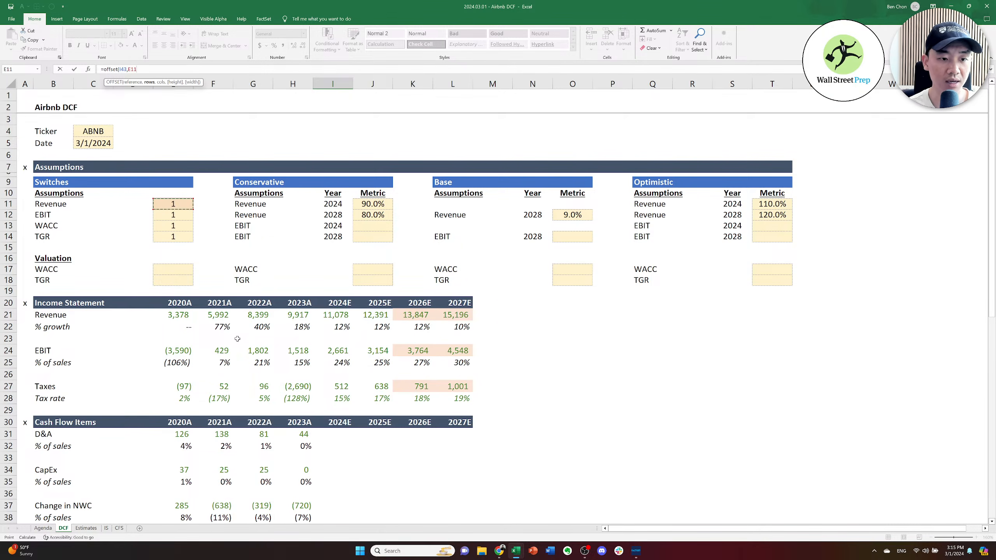
key(F4)
Complete the OFFSET formula in I43 with 0 for the columns and 0 for the height, and enter it.
text(,)
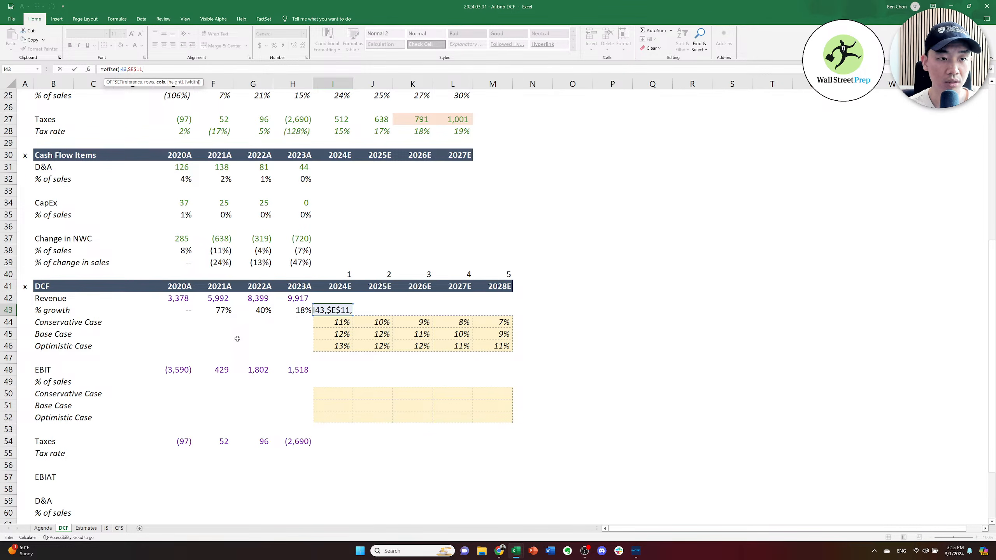
text(0)
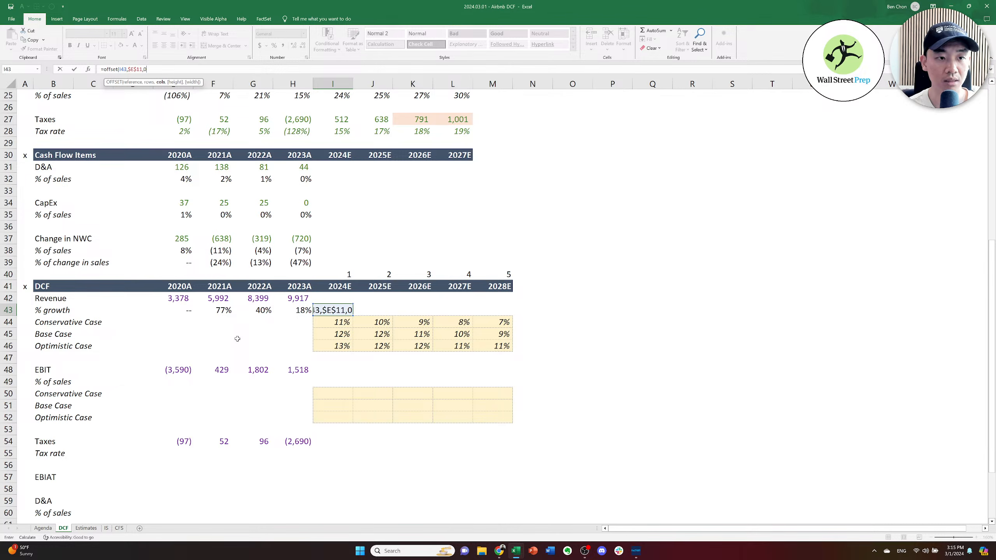
text(,0))
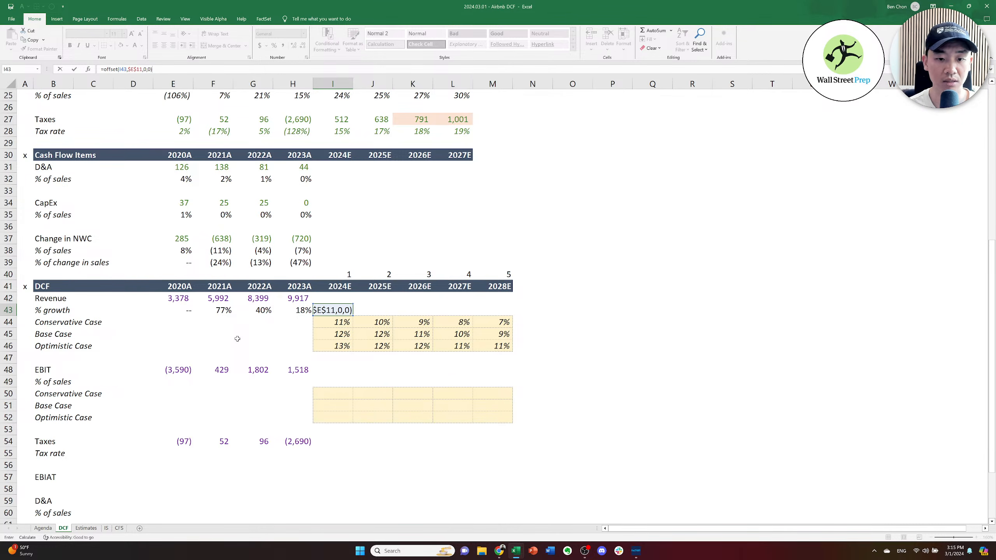
key(Tab)
Correct the 2024E growth formula in I43 to =OFFSET(I43,$E$11,0), dropping the height argument.
key(Left)
key(F2)
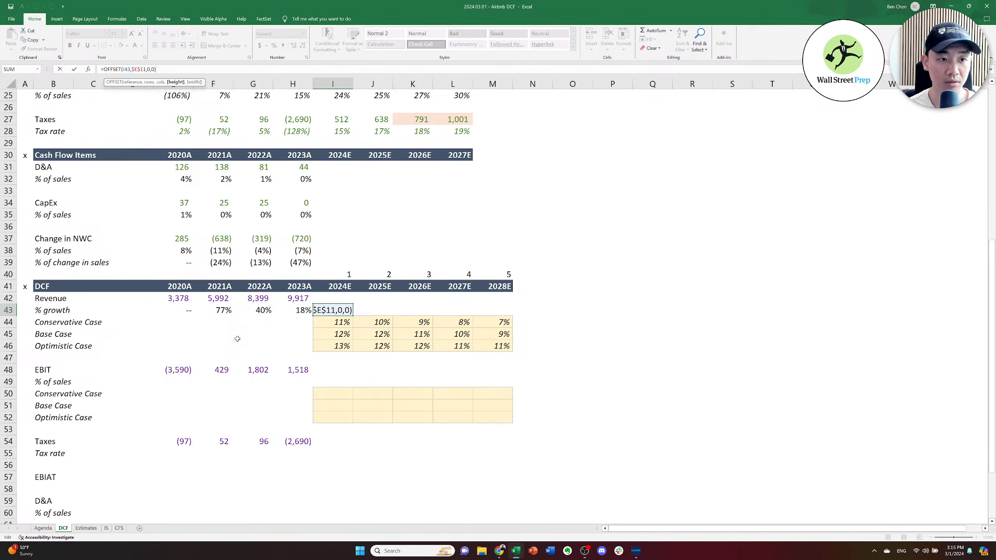
key(Left)
key(BackSpace)
key(BackSpace)
key(BackSpace)
key(BackSpace)
key(Return)
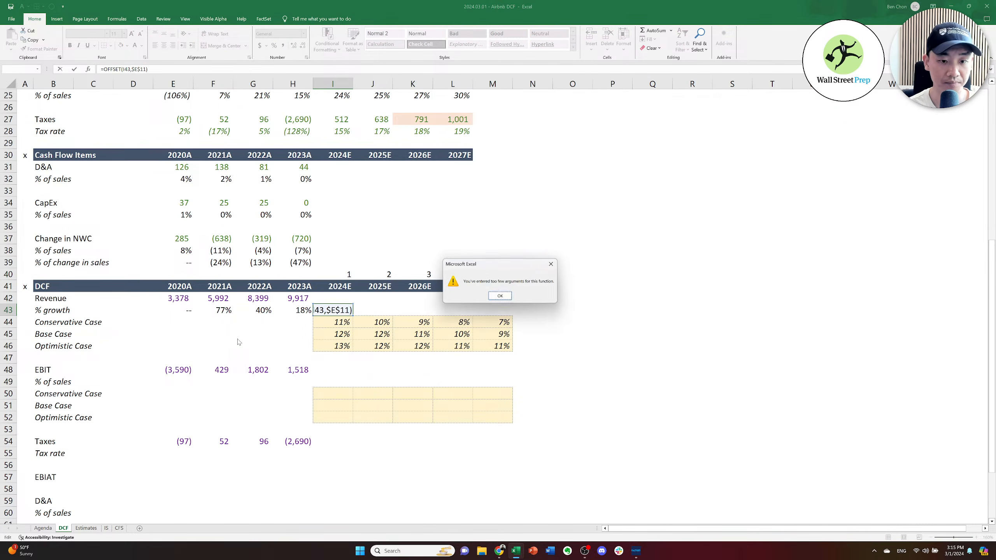
key(Return)
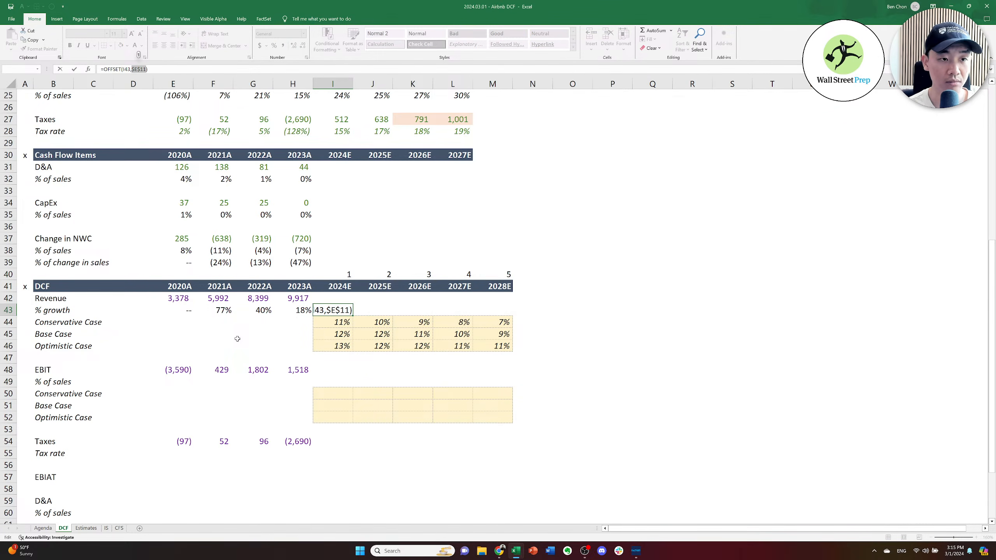
key(Right)
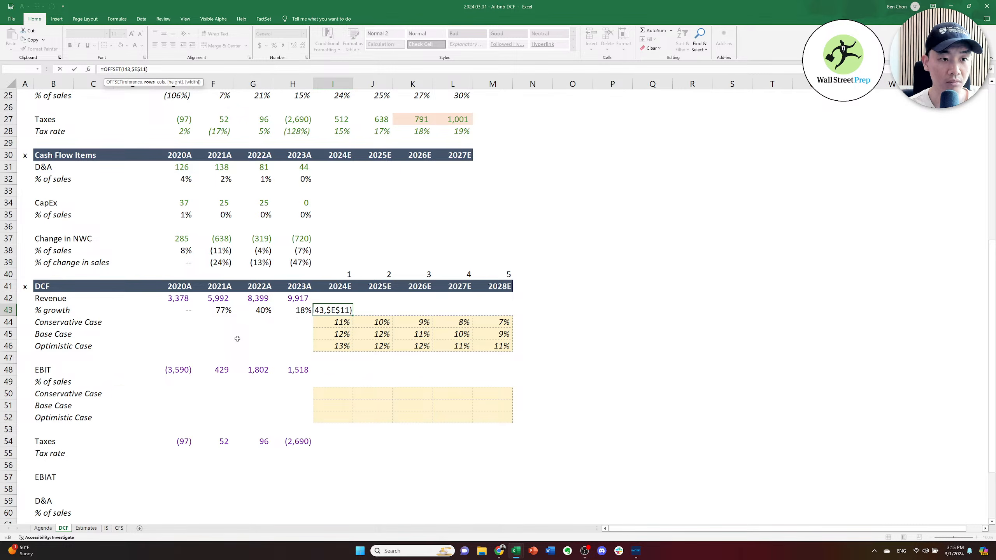
text(,0)
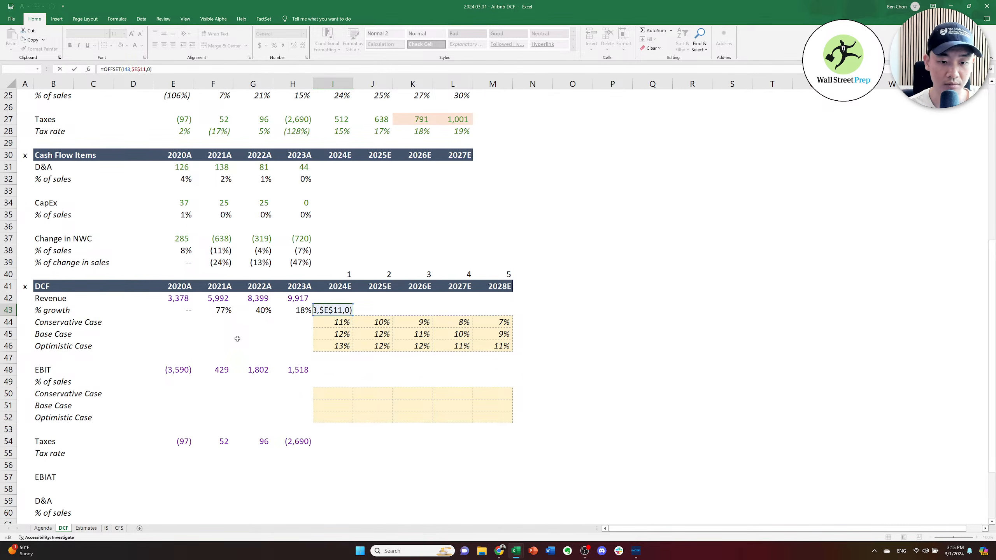
key(Return)
Copy only the formatting of the 2023A growth cell H43 onto the 2024E growth cell I43.
key(Right)
key(Left)
key(Left)
key(ctrl+c)
key(Right)
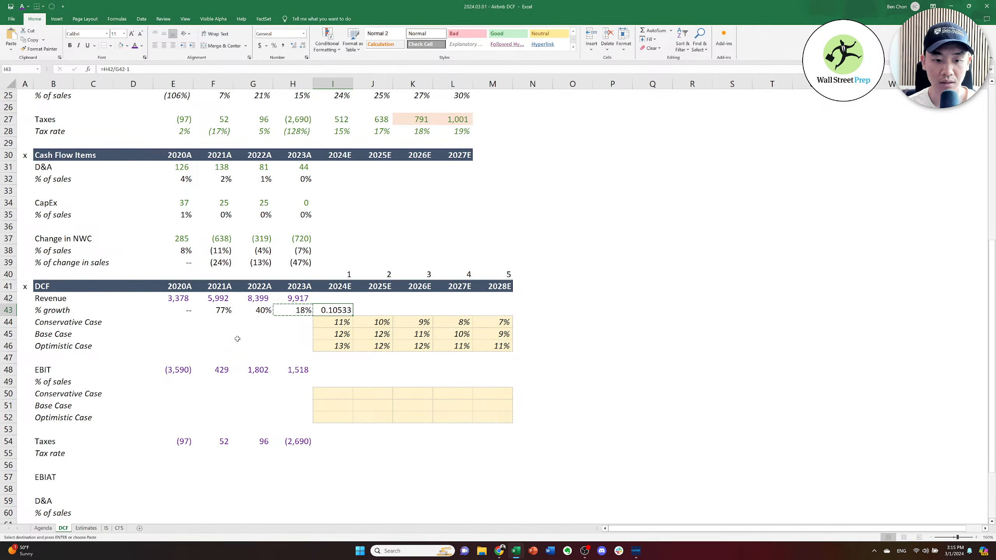
key(alt+e)
key(s)
key(t)
key(Return)
key(Escape)
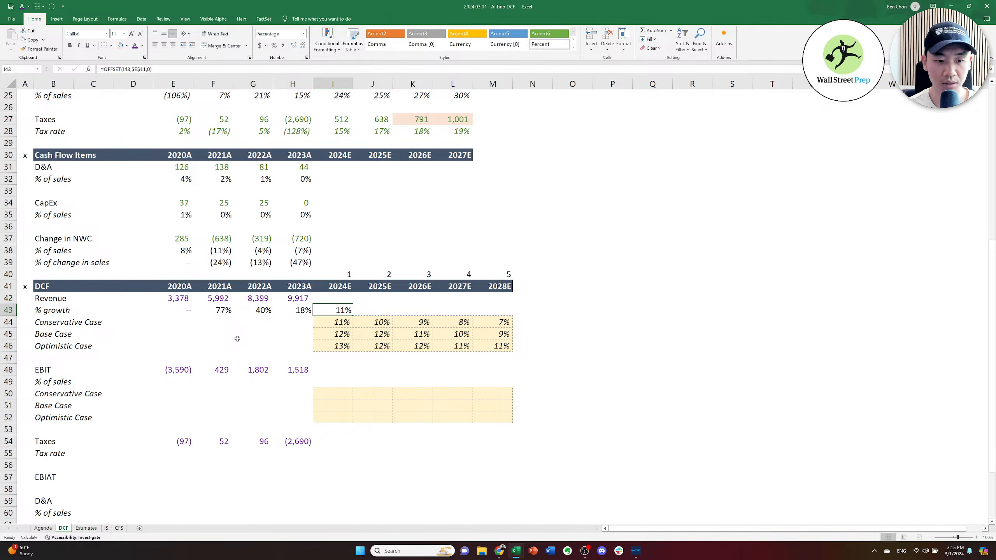
Italicize the DCF revenue % growth row from 2020A through 2028E, E43:M43.
key(ctrl+Left)
key(ctrl+shift+Right)
key(shift+Right)
key(shift+Right)
key(shift+Right)
key(shift+Right)
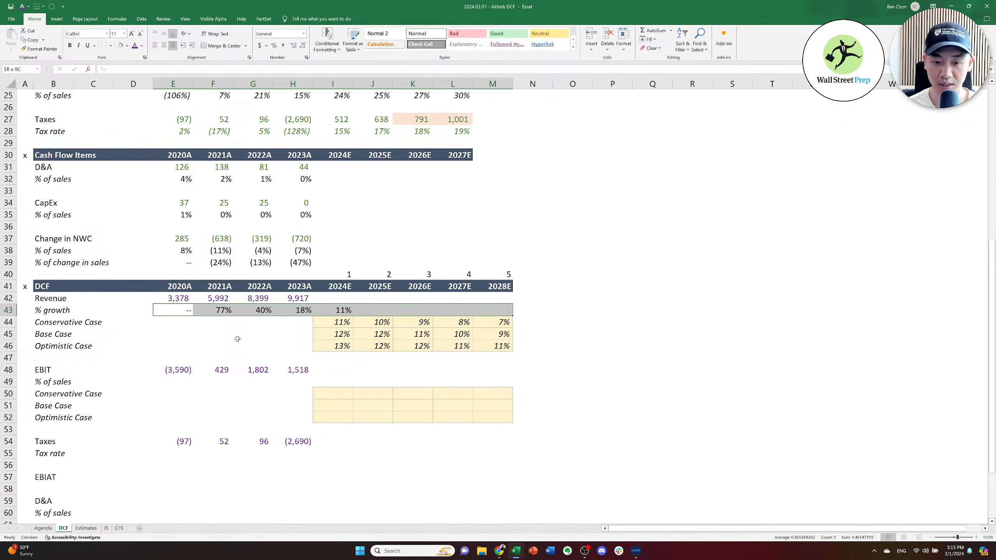
key(ctrl+i)
key(Right)
key(Right)
key(Right)
key(Right)
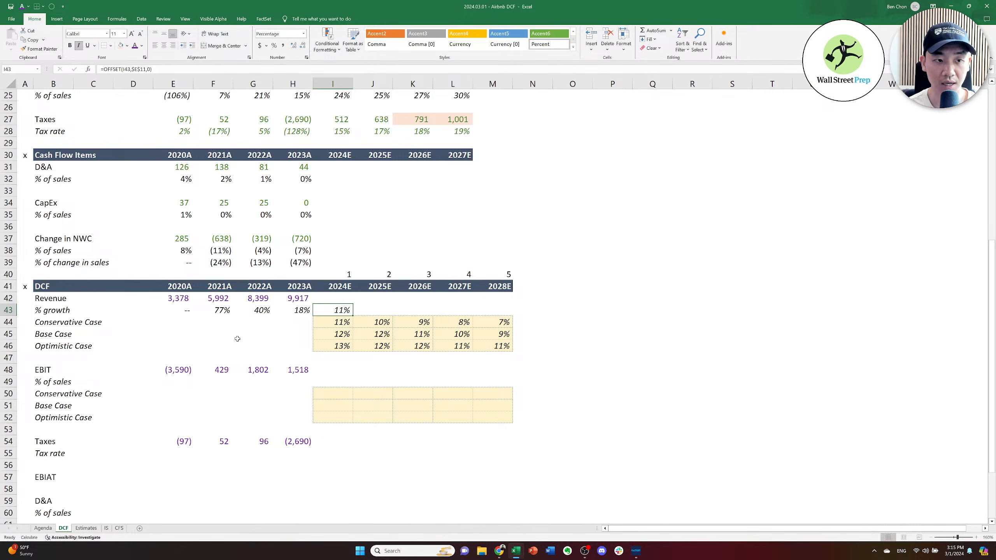
Set the Revenue case switch in E11 to 2.
key(Home)
key(ctrl+Up)
key(ctrl+Up)
key(ctrl+Up)
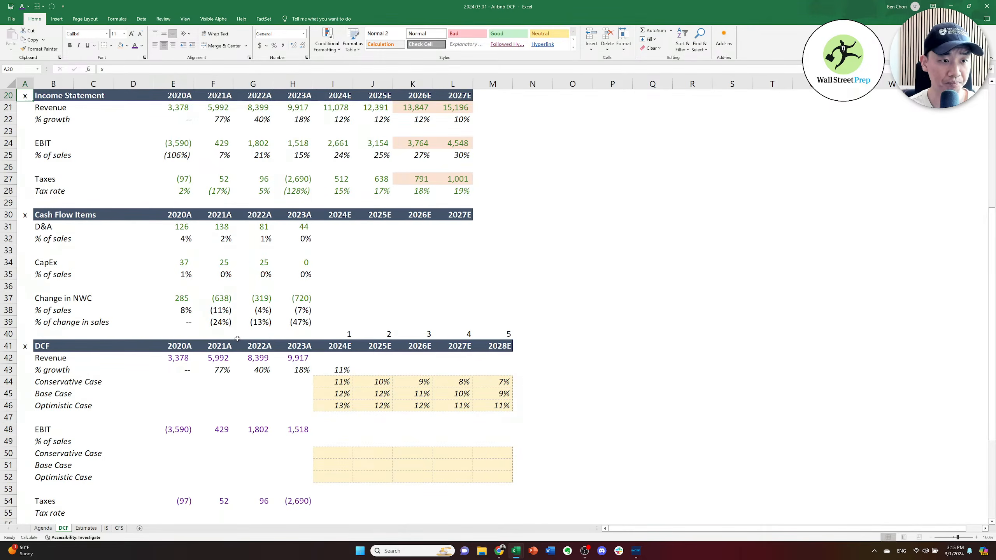
key(ctrl+Up)
key(Right)
key(Up)
key(Right)
key(Right)
key(Down)
key(Down)
key(Right)
key(Down)
key(Down)
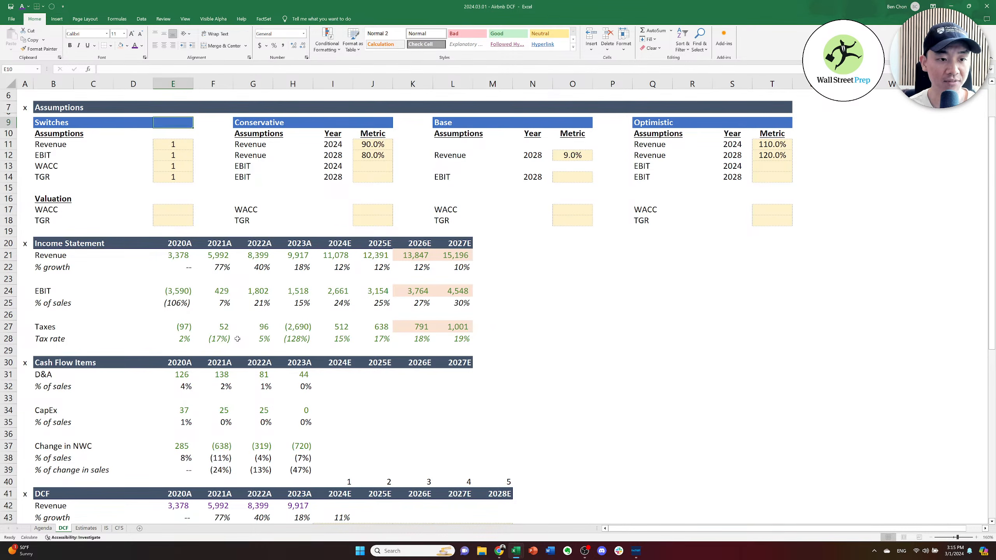
key(Down)
text(2)
key(ctrl+Return)
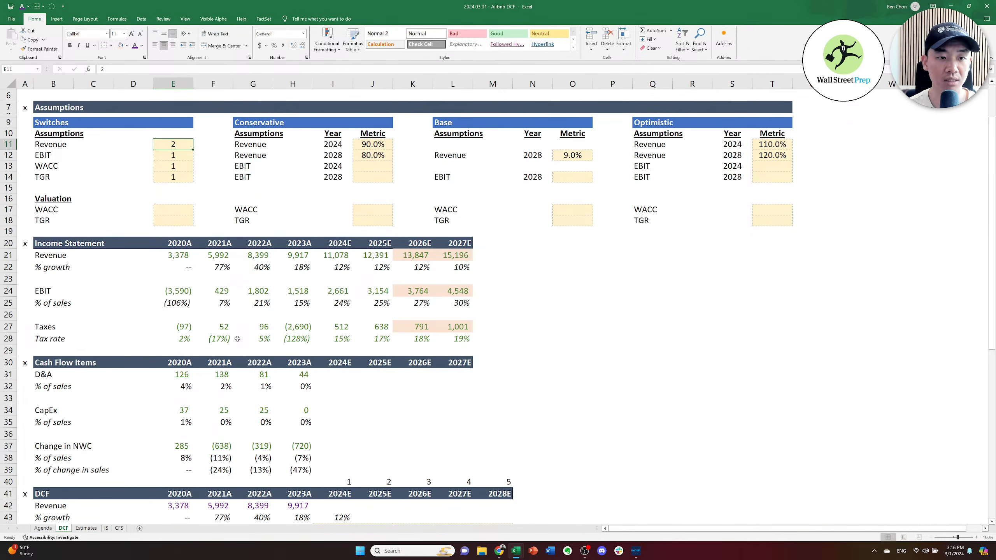
Test the Revenue case switch in E11 with 3, and return it to 2.
text(3)
key(ctrl+Return)
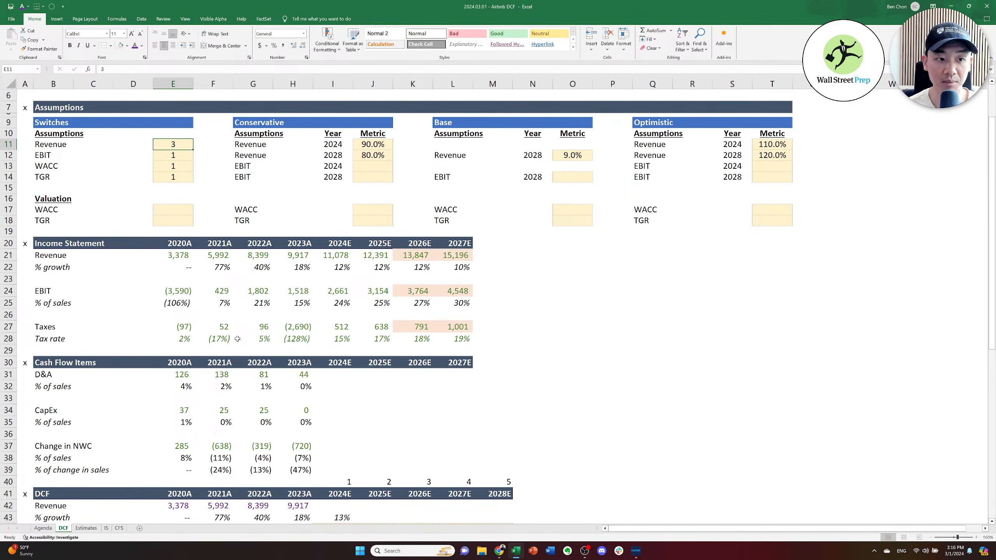
text(2)
key(ctrl+Return)
Copy the 2024E revenue growth OFFSET formula in I43 across 2025E to 2028E, J43:M43.
key(Down)
key(Down)
key(Down)
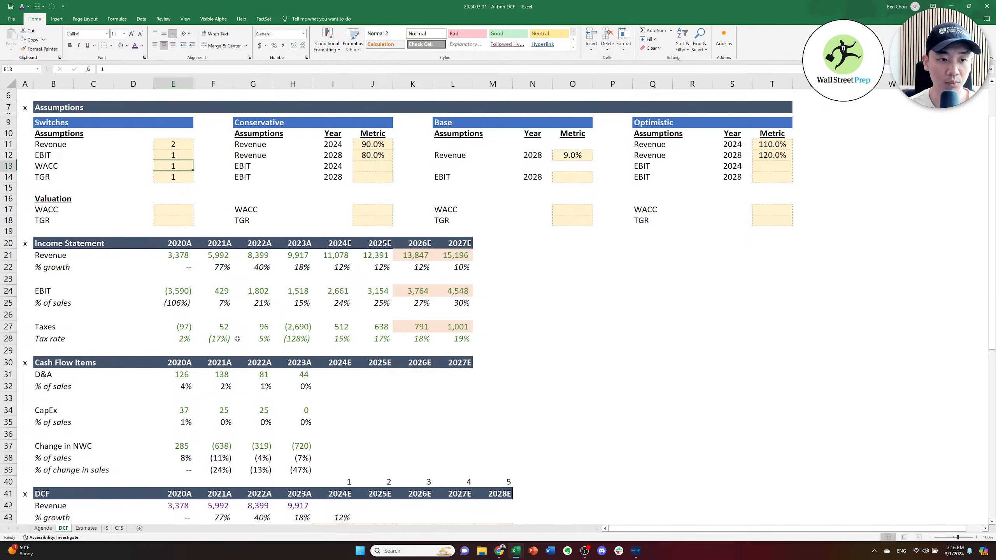
key(Page_Down)
key(Right)
key(Up)
key(Up)
key(Right)
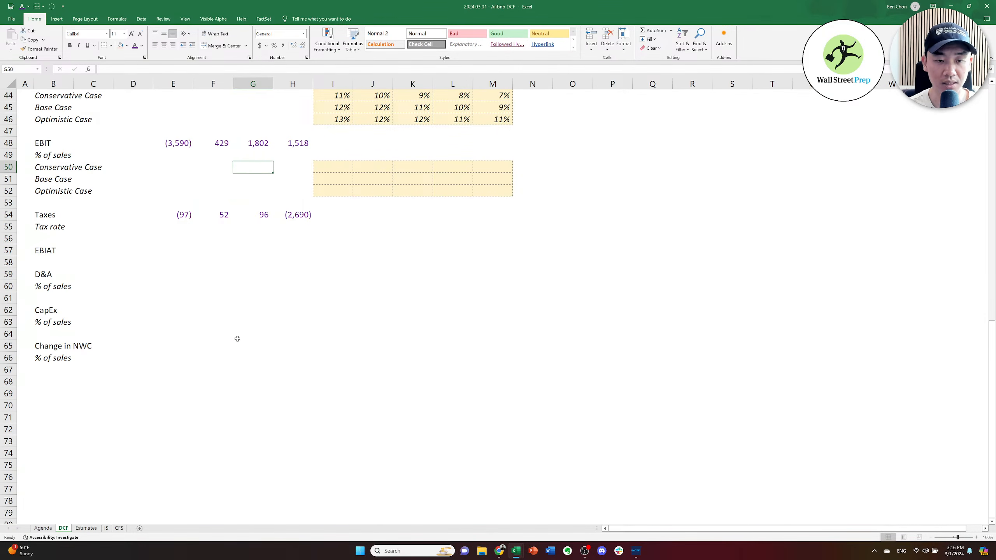
key(Up)
key(Up)
key(Right)
key(Right)
key(Up)
key(Up)
key(Up)
key(Up)
key(Up)
key(Up)
key(Up)
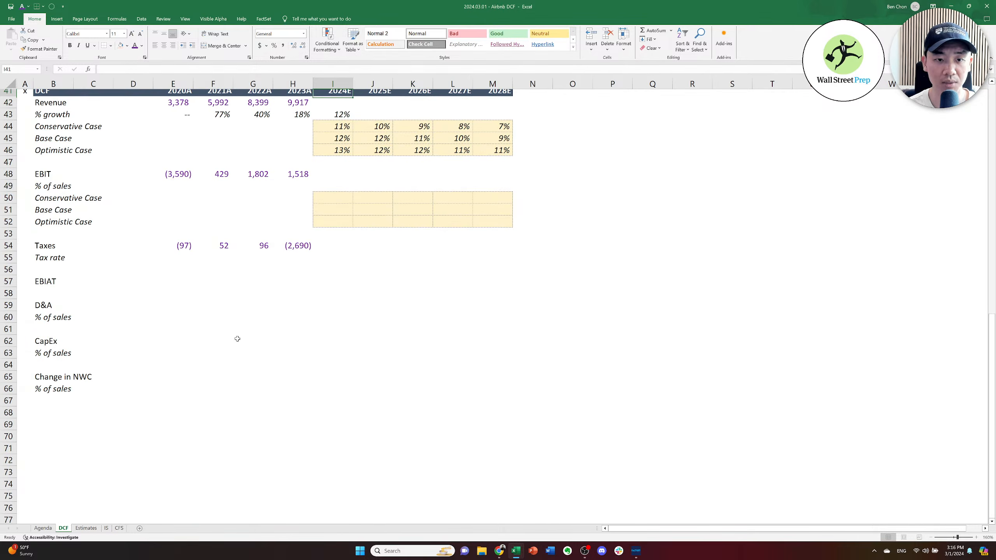
key(Down)
key(Down)
key(ctrl+c)
key(Right)
key(shift+Right)
key(shift+Right)
key(shift+Right)
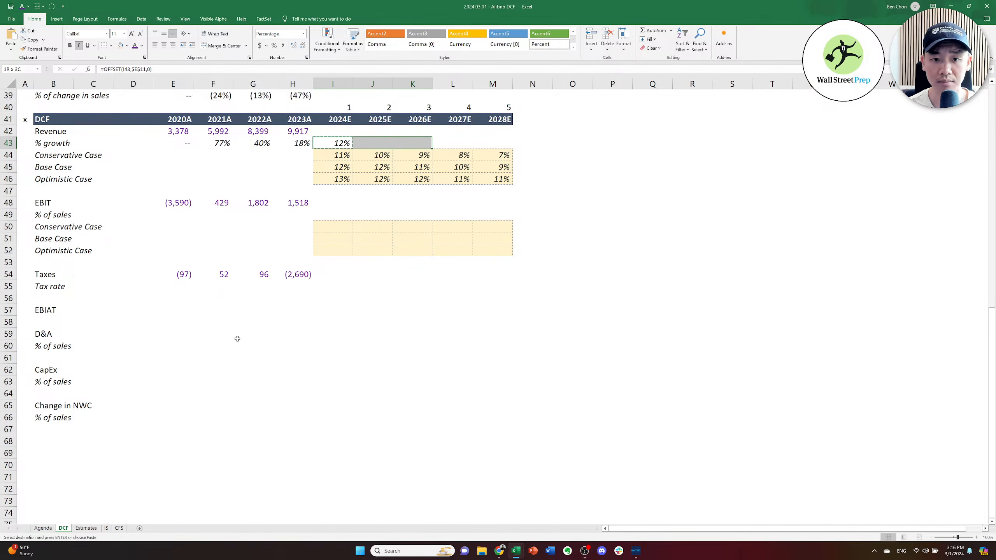
key(ctrl+v)
key(Escape)
Enter the 2024E DCF revenue formula =H42*(1+I43) in I42.
key(Left)
key(Up)
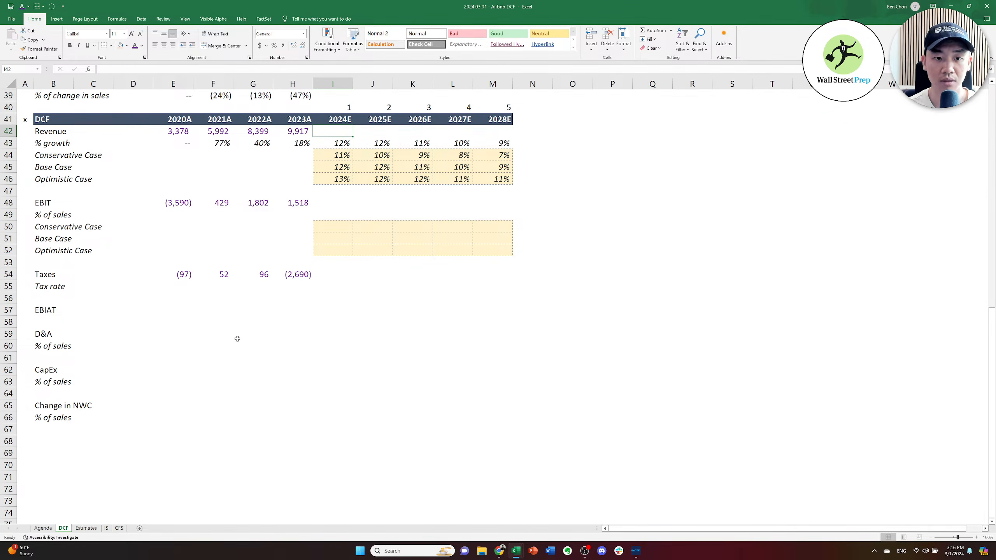
text(=)
key(Left)
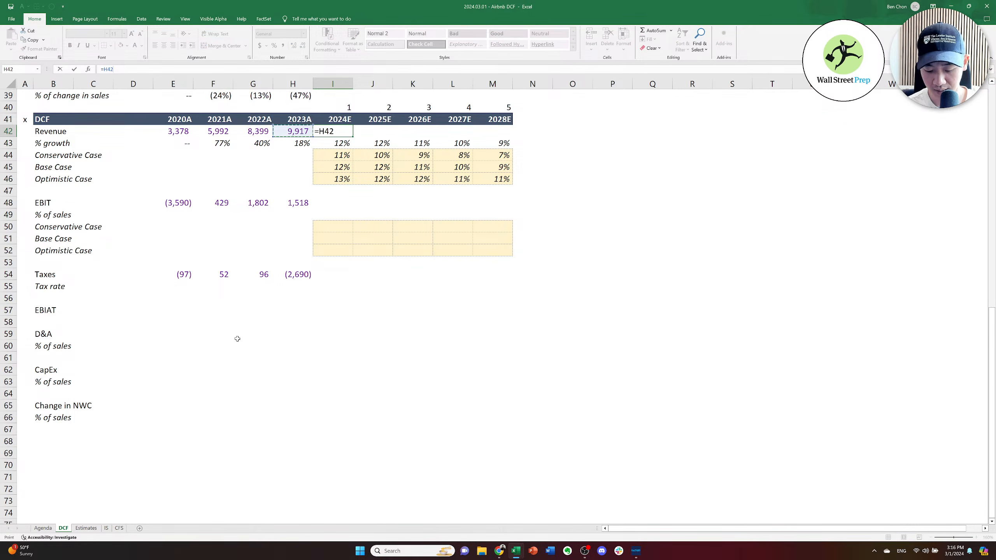
text(*(1+)
key(Down)
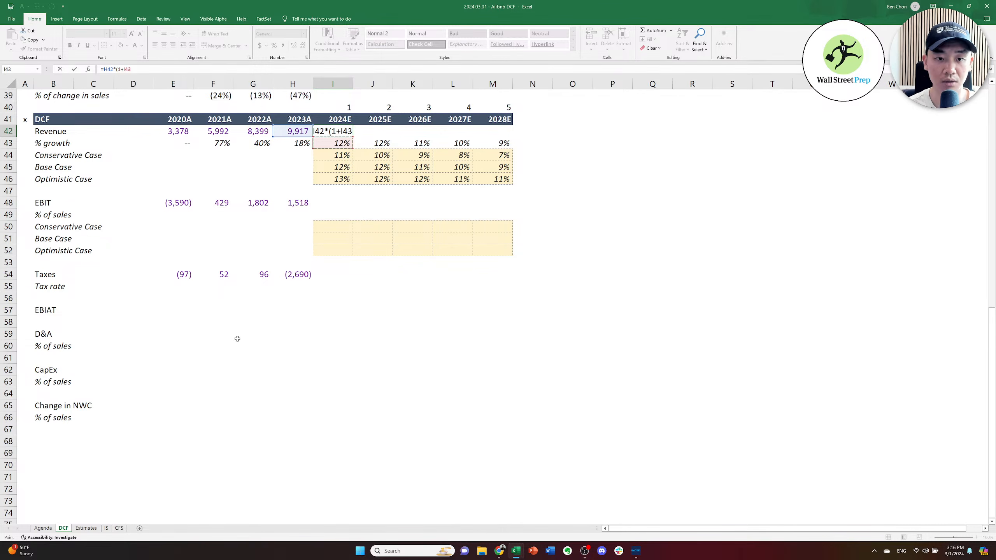
text())
key(ctrl+Return)
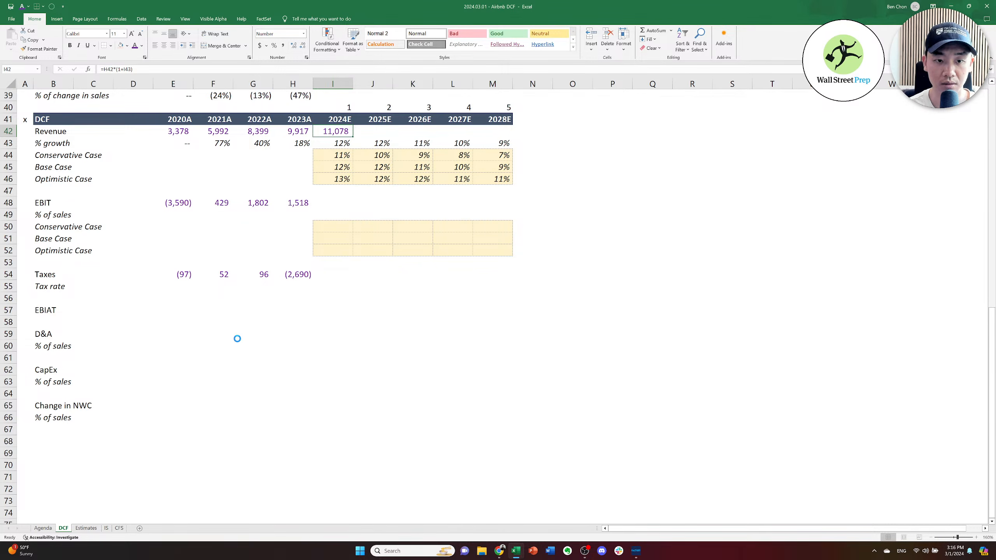
Extend the 2024E revenue formula across 2028E, I42:M42, and make the font of the projected revenues black.
key(shift+Right)
key(shift+Right)
key(shift+Right)
key(shift+Right)
key(ctrl+r)
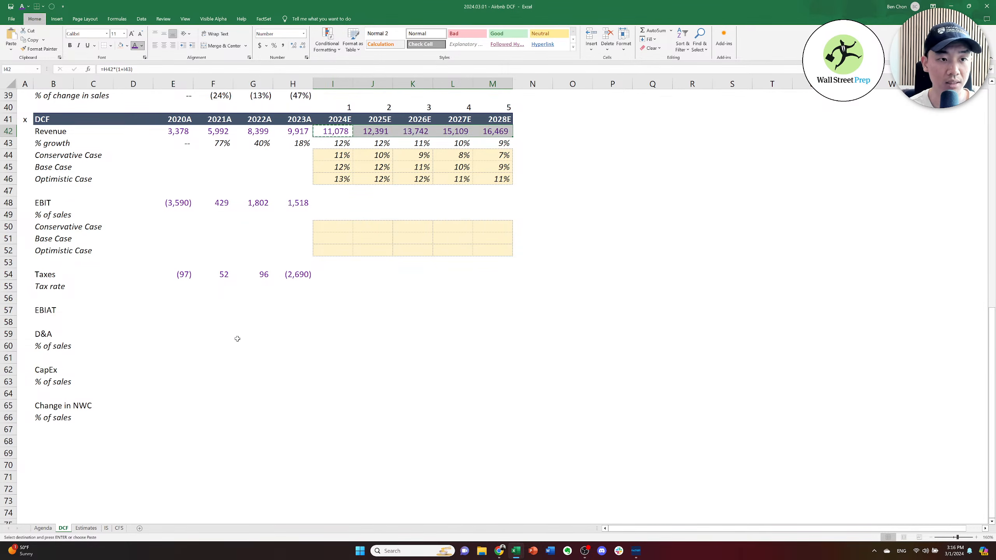
key(Down)
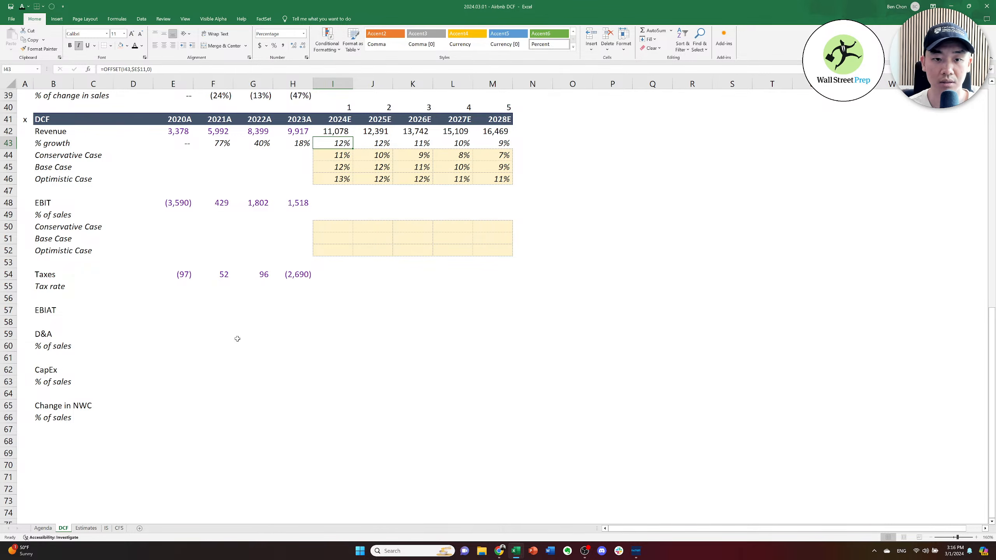
Check the cell references in the 2028E revenue formula in M42.
key(Up)
key(Right)
key(Right)
key(Right)
key(Right)
key(F2)
key(Escape)
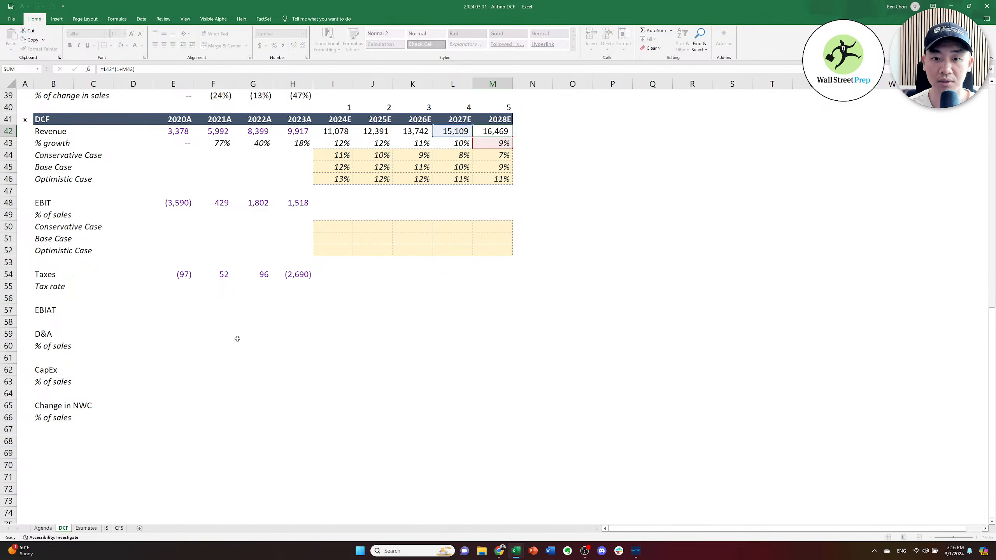
Link the 2024E Base Case EBIT % of sales in I51 to the Income Statement margin with =I25.
key(Down)
key(Left)
key(Down)
key(Left)
key(Left)
key(Down)
key(Left)
key(Down)
key(Down)
key(Down)
key(Down)
key(Down)
key(Down)
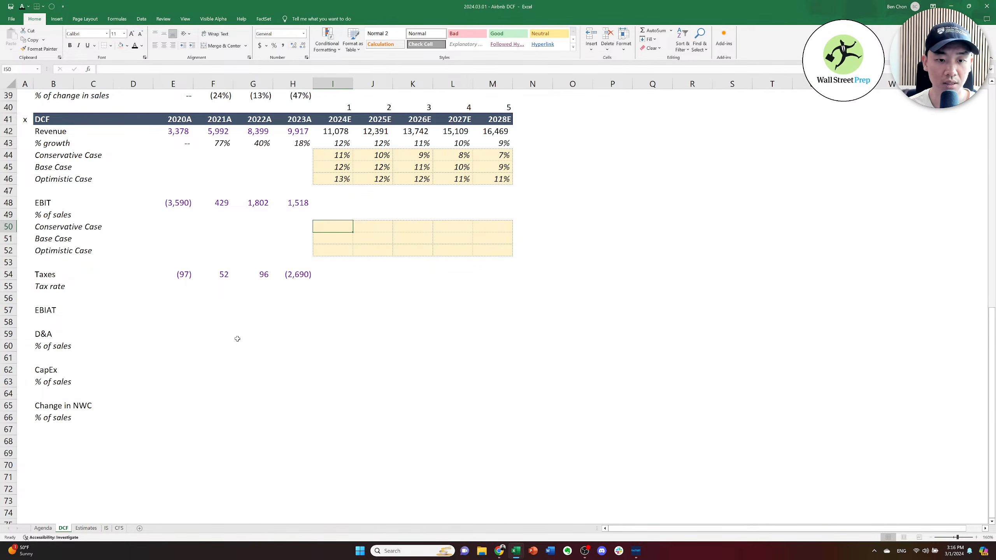
text(=)
key(ctrl+Up)
key(ctrl+Up)
key(ctrl+Up)
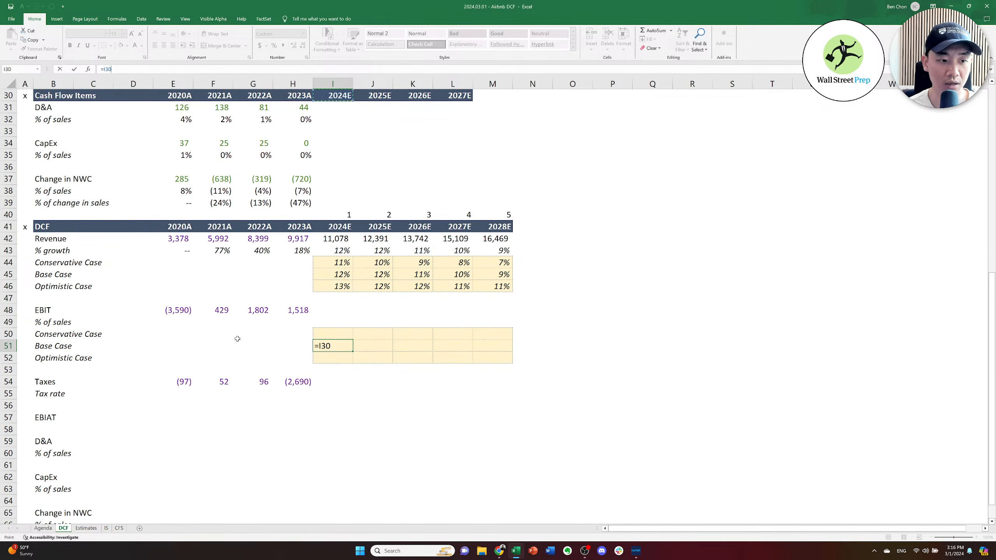
key(ctrl+Up)
key(Up)
key(Up)
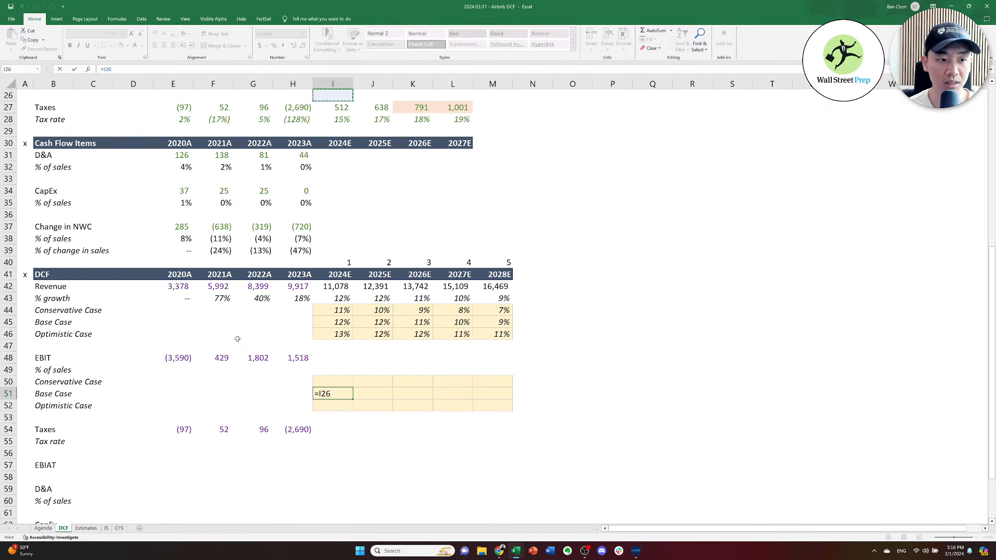
key(Up)
key(Up)
key(Up)
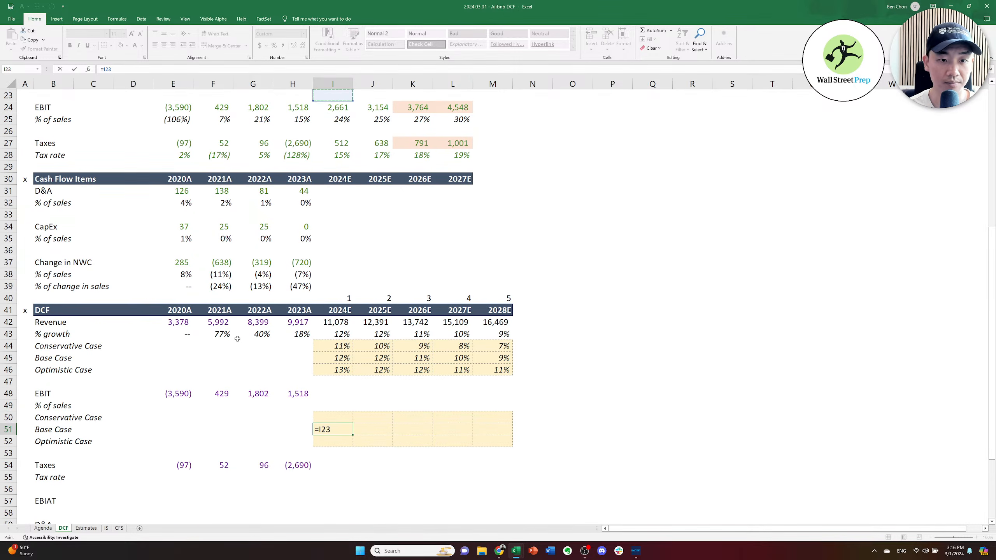
key(Down)
key(Down)
key(ctrl+Return)
key(ctrl+c)
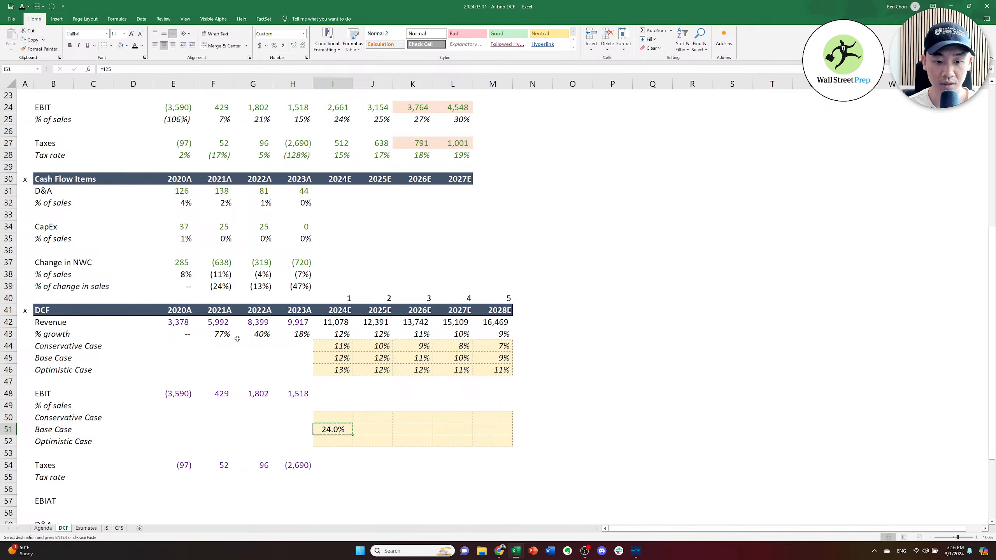
key(shift+Right)
key(Escape)
Format the EBIT case cells I50:M52 as italic, right-aligned percentages without decimals.
key(Up)
key(shift+Right)
key(shift+Down)
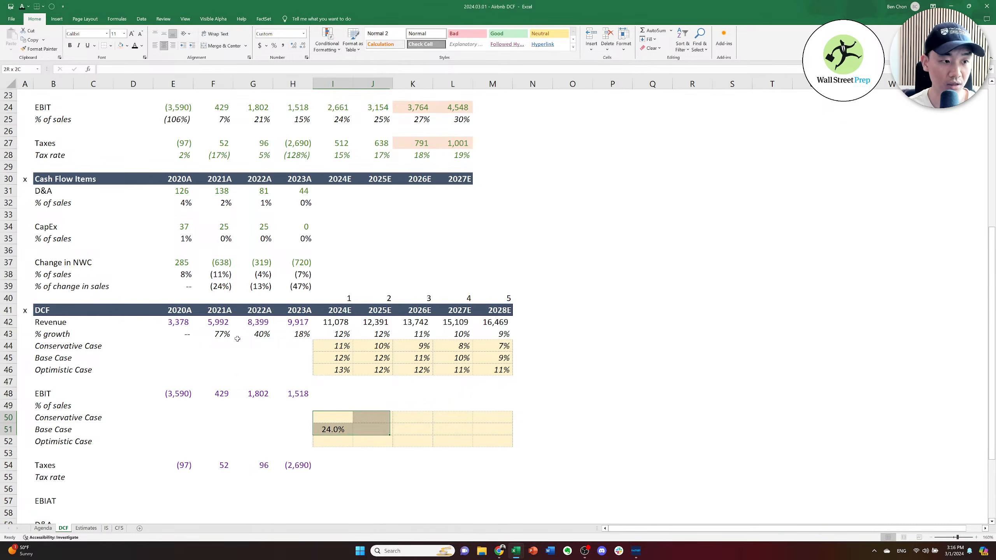
key(shift+Right)
key(shift+Down)
key(shift+Down)
key(shift+Right)
key(shift+Right)
key(shift+Up)
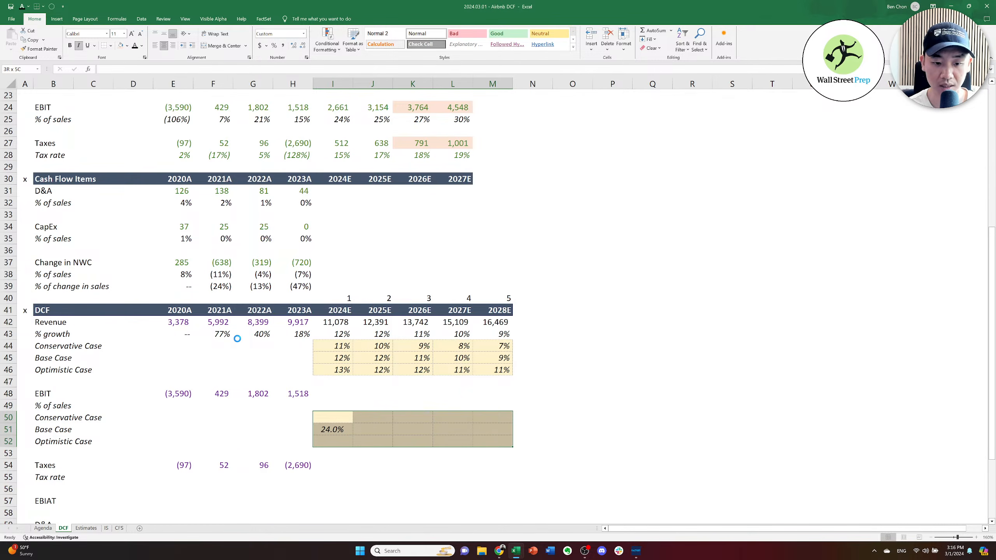
key(alt+h)
key(9)
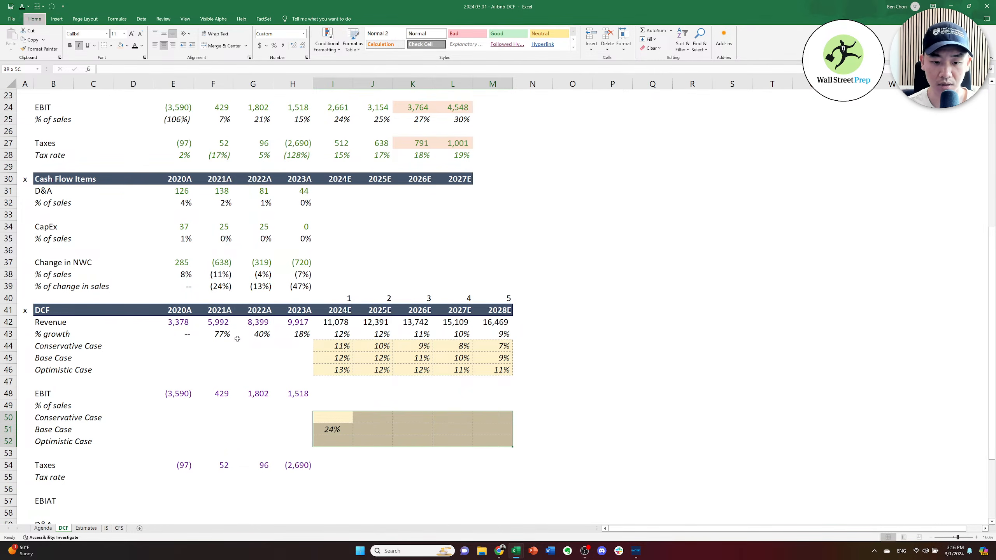
key(Down)
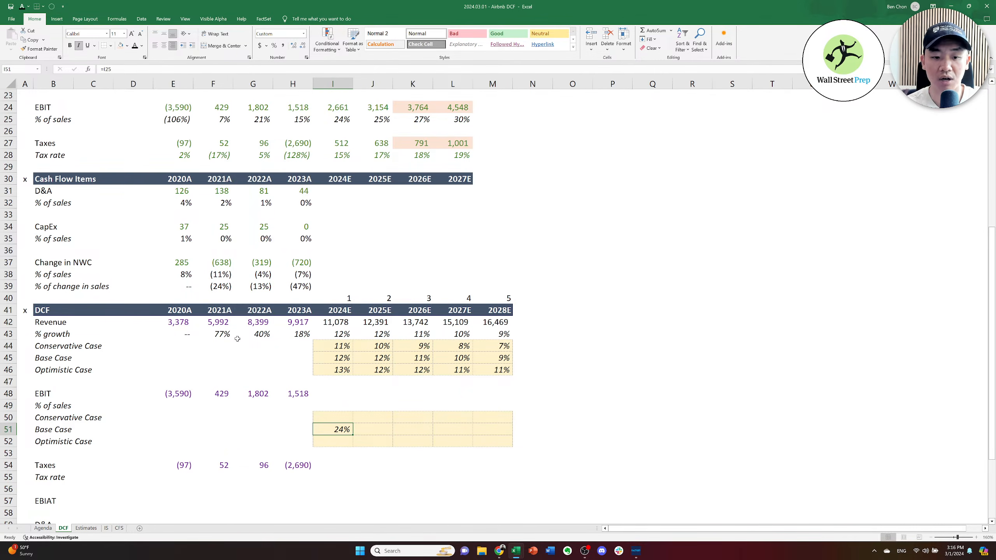
Enter the 2020A EBIT % of sales formula =E48/E42 in E49.
key(Up)
key(Left)
key(Up)
key(Left)
key(Left)
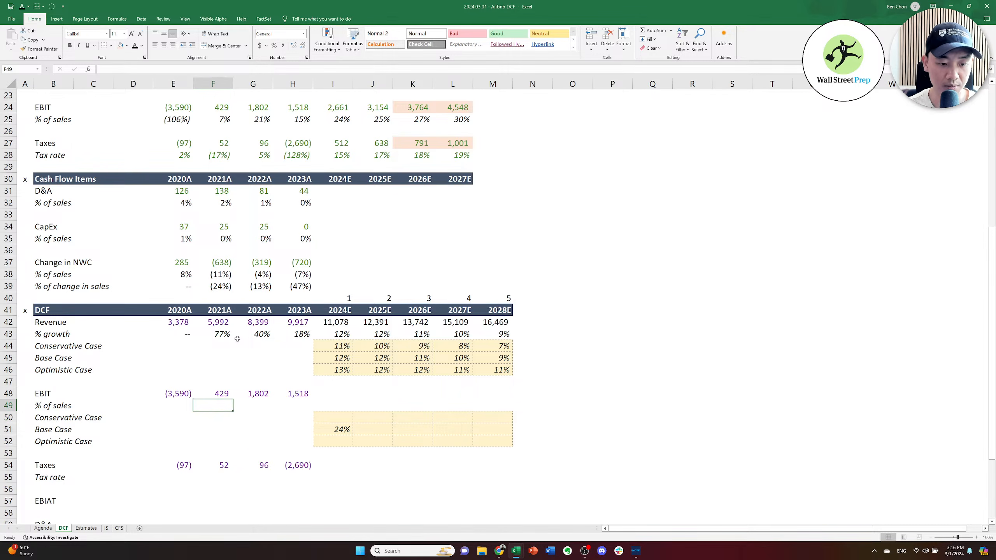
key(Left)
text(=)
key(Up)
text(/)
key(Up)
key(Up)
key(Up)
key(Up)
key(Up)
key(Up)
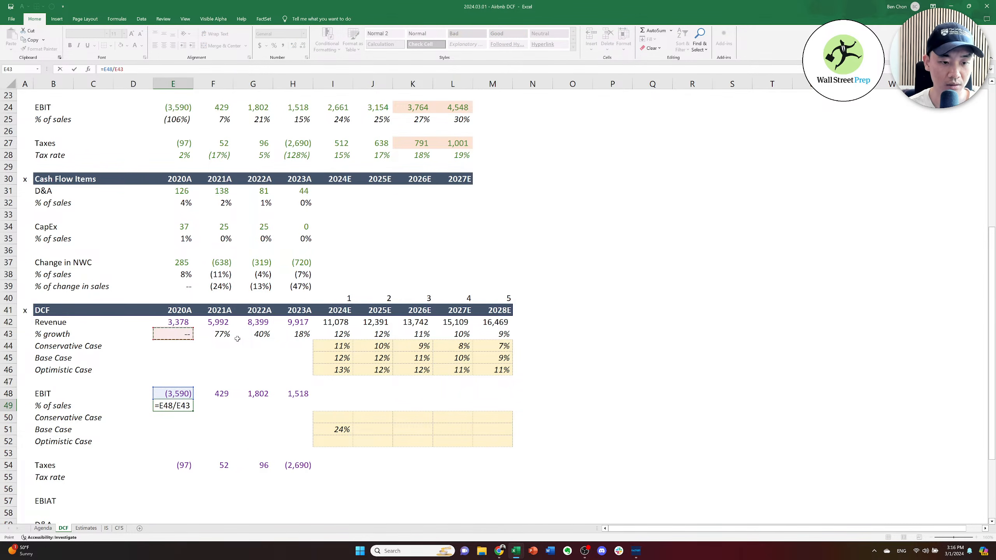
key(Up)
key(Up)
key(Down)
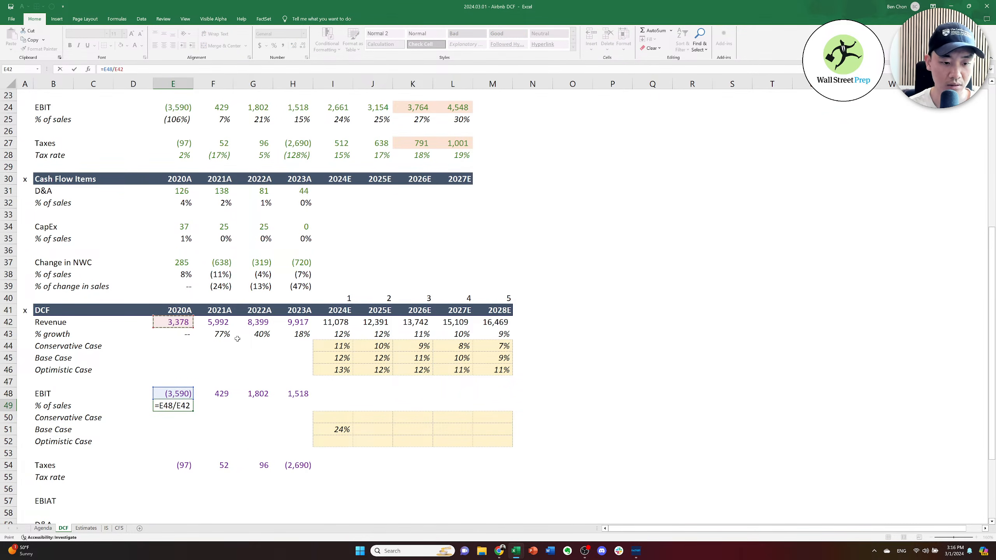
key(ctrl+Return)
Copy the 2020A EBIT % of sales formula across 2021A to 2023A, F49:H49.
key(ctrl+c)
key(shift+Right)
key(shift+Right)
key(shift+Right)
key(ctrl+v)
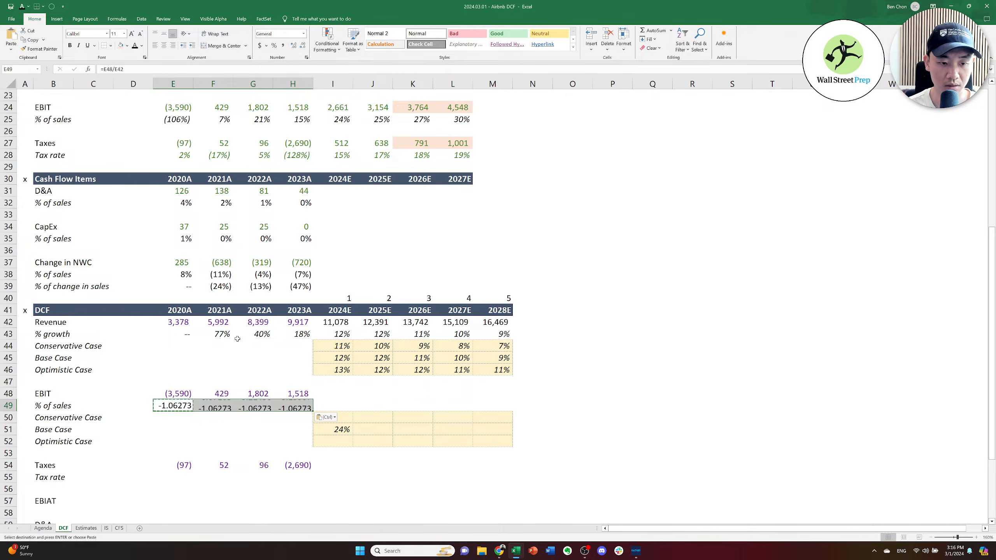
Copy the formatting of the 2021A % growth cell F43 onto the EBIT % of sales row, E49:M49.
key(Right)
key(Up)
key(Up)
key(Up)
key(Up)
key(Up)
key(Up)
key(ctrl+c)
key(Down)
key(Down)
key(Down)
key(Down)
key(Down)
key(Down)
key(Down)
key(Down)
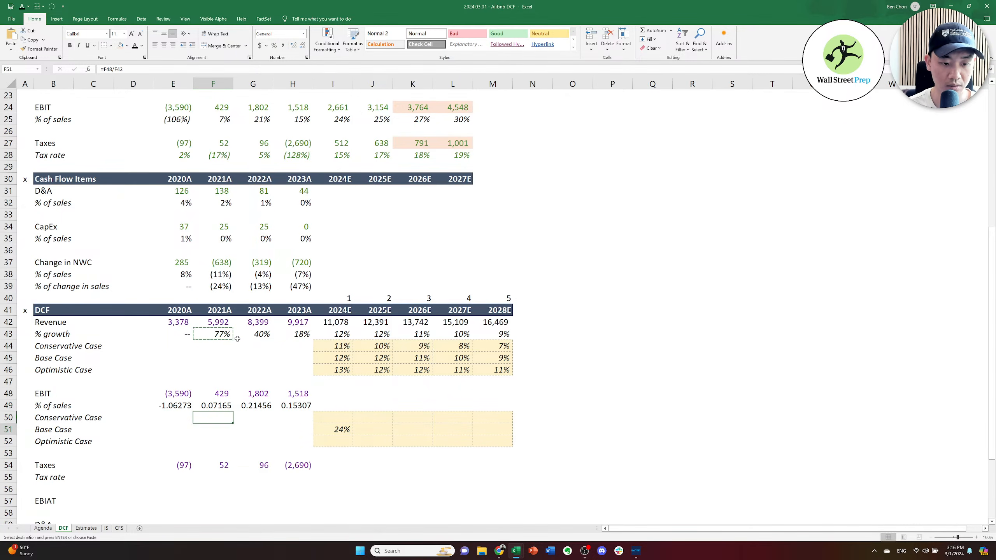
key(Up)
key(Up)
key(Left)
key(shift+Right)
key(shift+Right)
key(shift+Right)
key(shift+Right)
key(shift+Right)
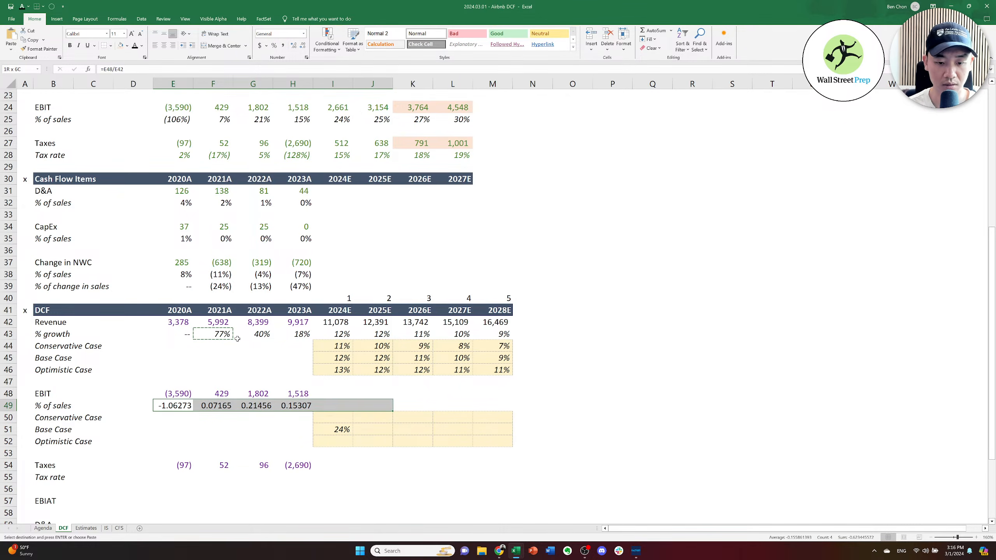
key(shift+Right)
key(shift+Right)
key(shift+Right)
key(alt+e)
key(s)
key(t)
key(Return)
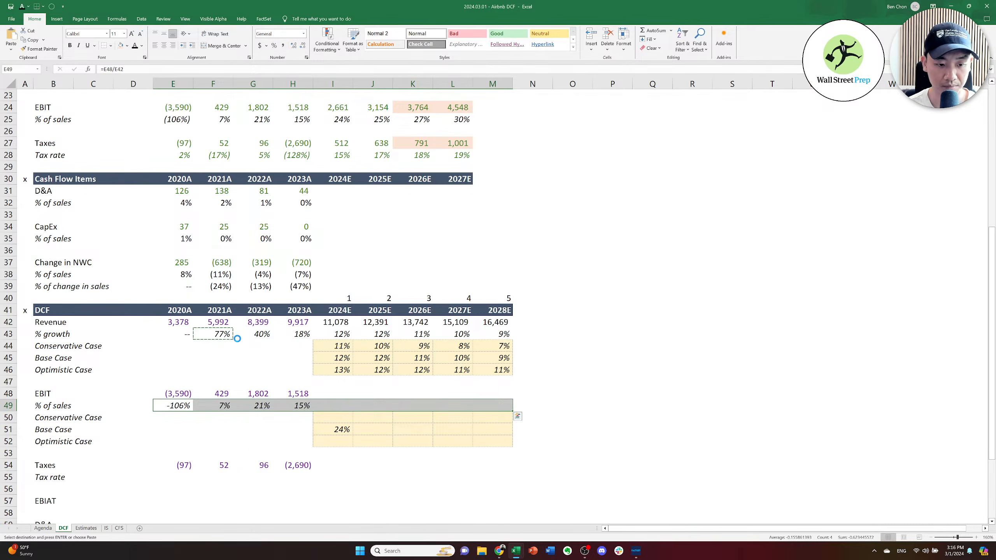
key(Escape)
Apply the formatting of the Income Statement EBIT margins E25:L25 to the DCF EBIT % of sales row starting at E49.
key(ctrl+Up)
key(ctrl+Up)
key(ctrl+Up)
key(ctrl+Up)
key(ctrl+Up)
key(ctrl+Up)
key(ctrl+Up)
key(ctrl+Up)
key(ctrl+Up)
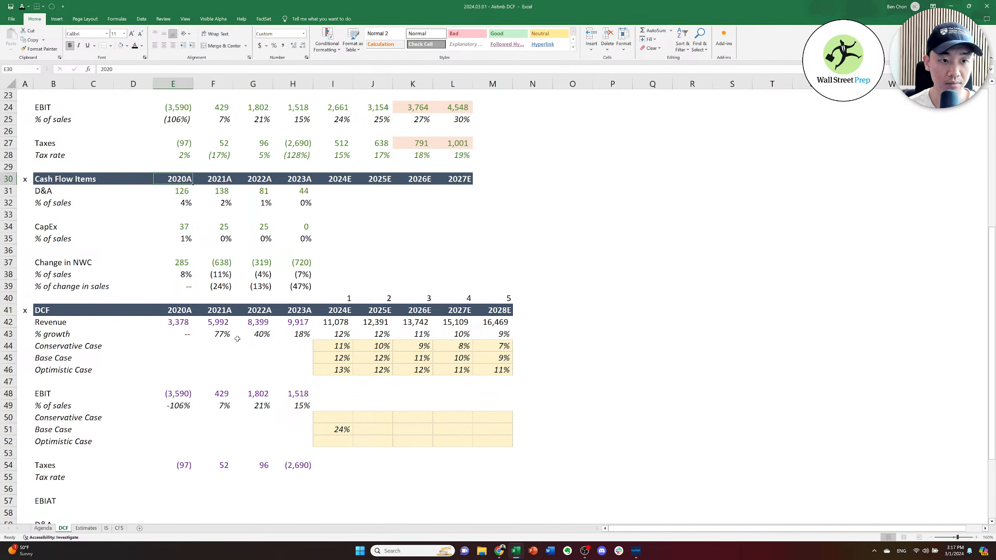
key(ctrl+Up)
key(ctrl+Up)
key(ctrl+Up)
key(ctrl+shift+Right)
key(ctrl+c)
key(ctrl+Down)
key(ctrl+Down)
key(ctrl+Down)
key(ctrl+Down)
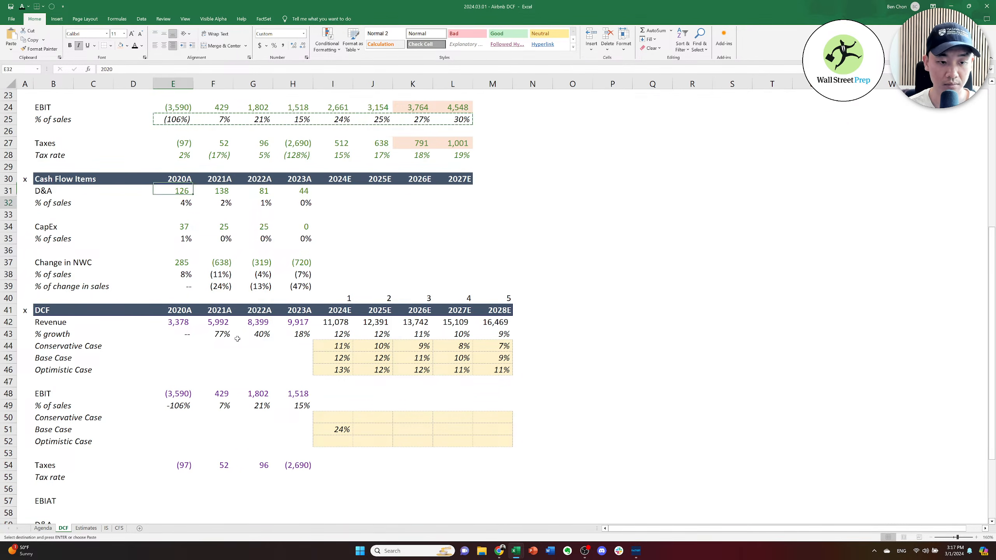
key(ctrl+Down)
key(ctrl+Down)
key(ctrl+Down)
key(ctrl+Down)
key(ctrl+Down)
key(ctrl+Down)
key(ctrl+Down)
key(ctrl+Down)
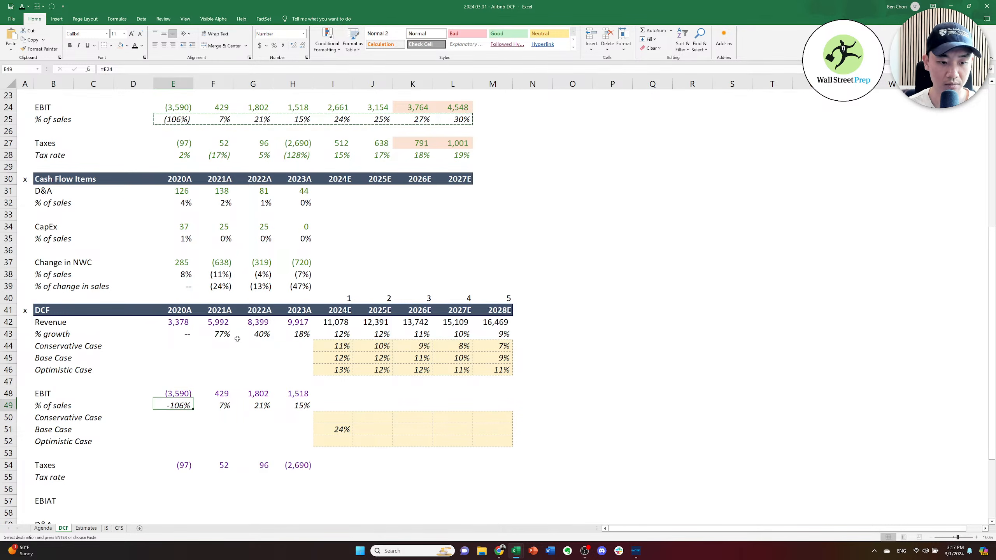
key(ctrl+alt+v)
key(t)
key(Return)
Apply the same margin formatting to the DCF Tax rate row, E55:L55.
key(Down)
key(ctrl+Down)
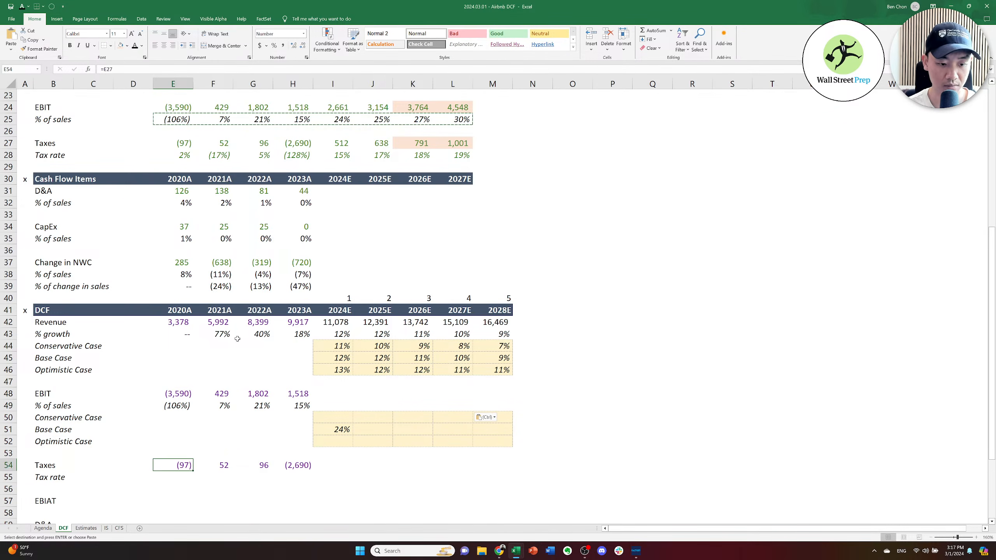
key(Down)
key(Escape)
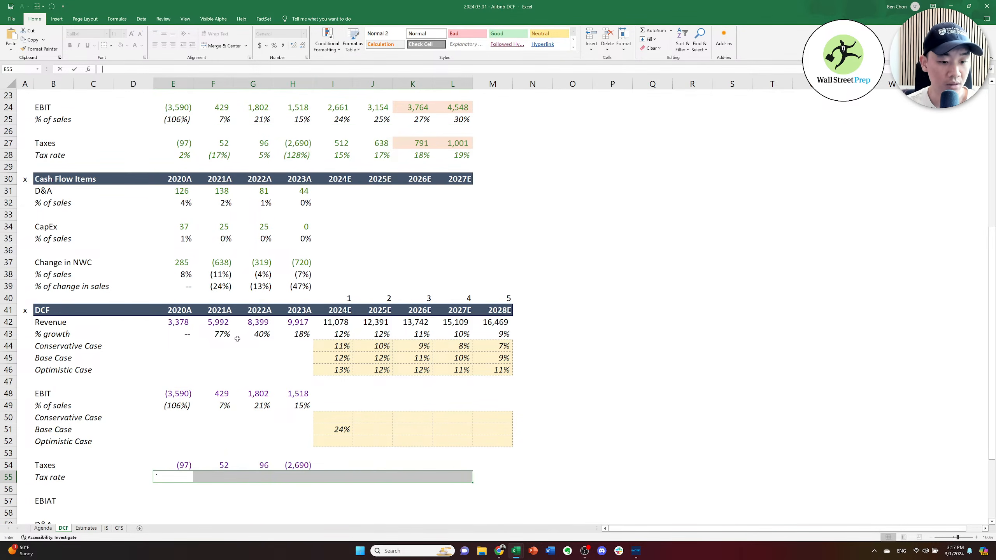
Examine the historical EBIT % of sales margins for 2020A to 2023A in row 49.
key(Up)
key(Right)
key(Up)
key(Down)
key(Left)
key(Down)
key(Up)
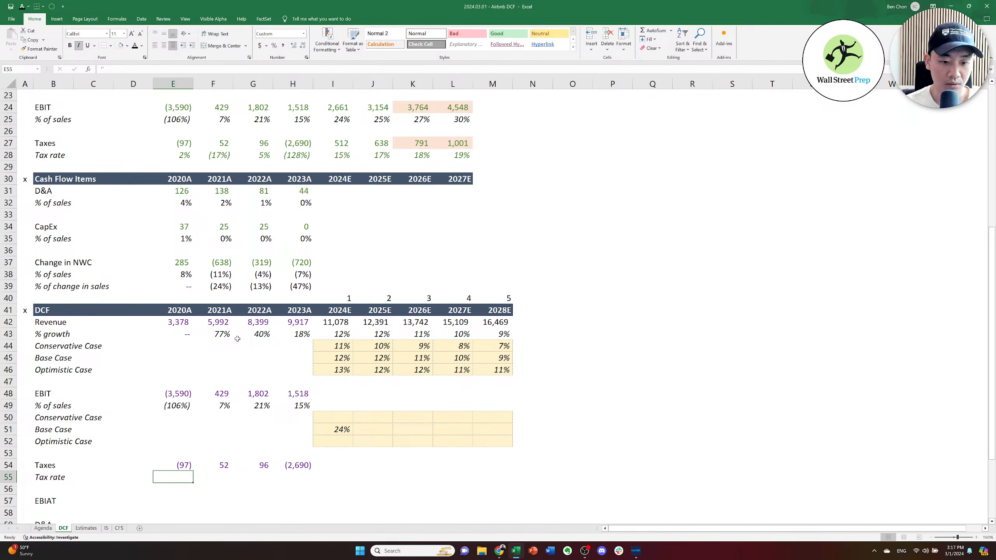
key(Right)
key(Right)
key(Up)
key(Up)
key(Right)
key(Right)
key(Up)
key(Left)
key(Left)
key(Up)
key(Up)
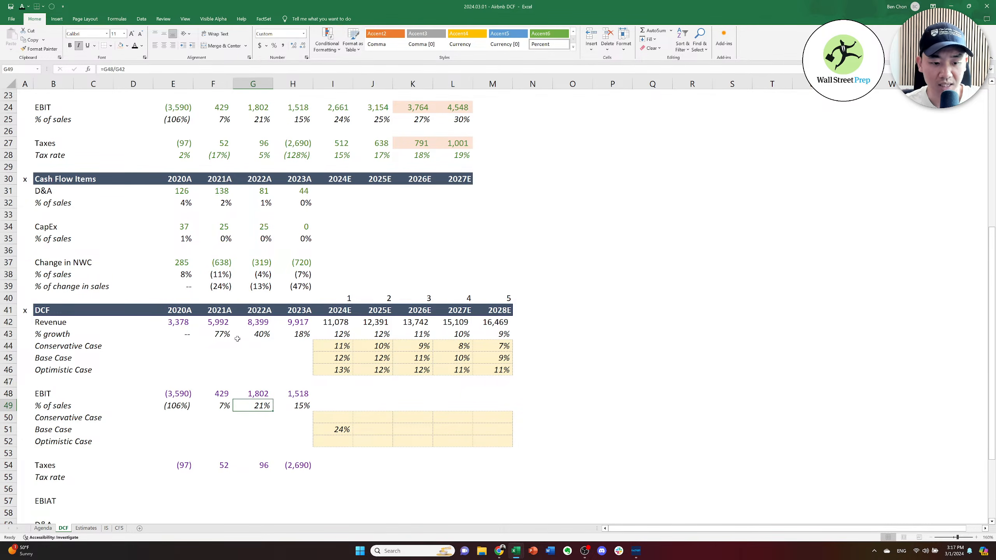
key(Left)
key(Left)
key(Right)
key(Right)
key(Right)
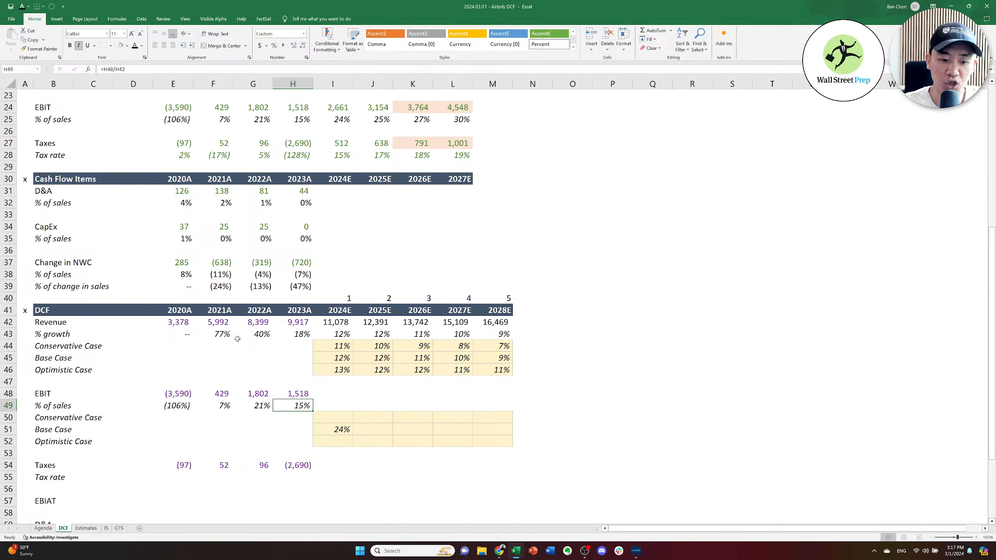
key(Left)
key(Left)
key(Left)
key(Right)
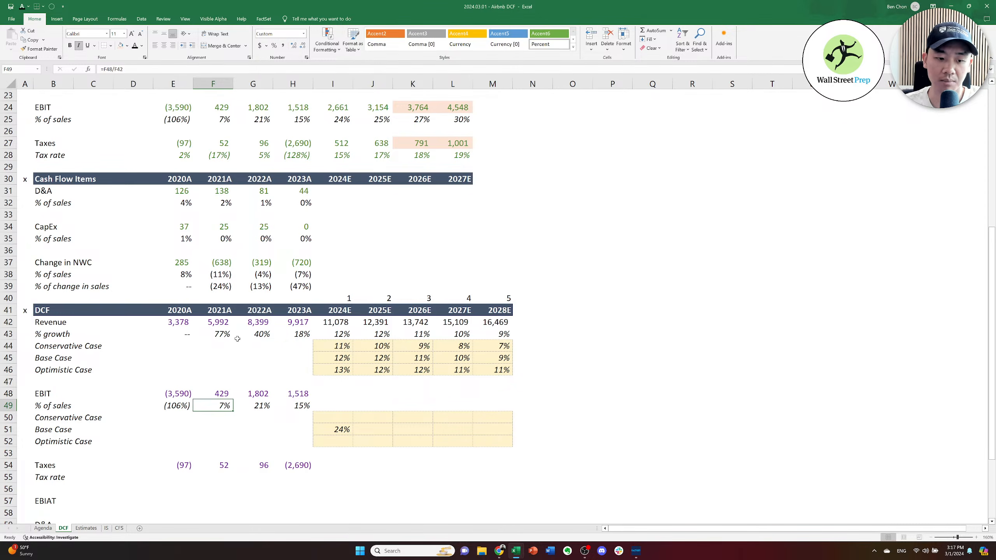
key(Left)
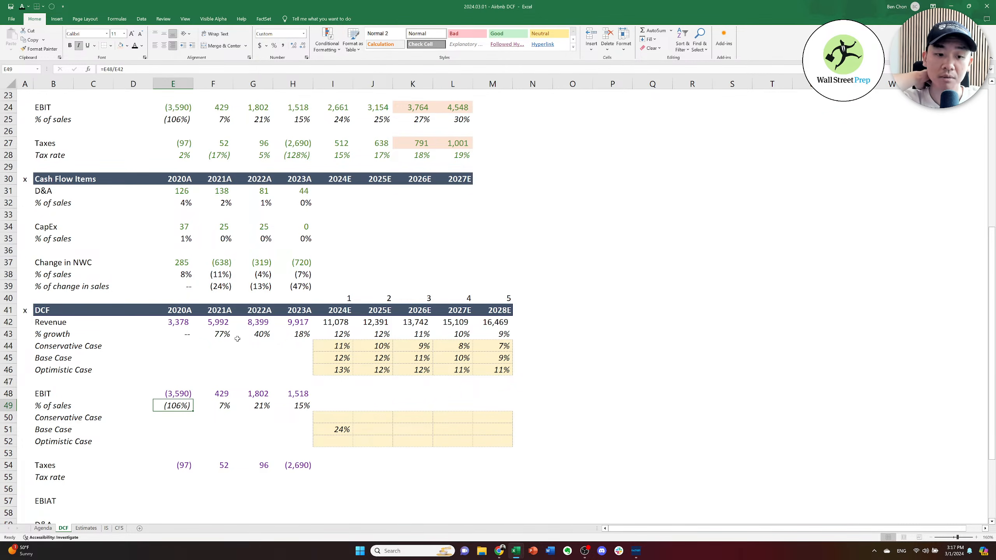
key(Left)
key(Left)
key(Left)
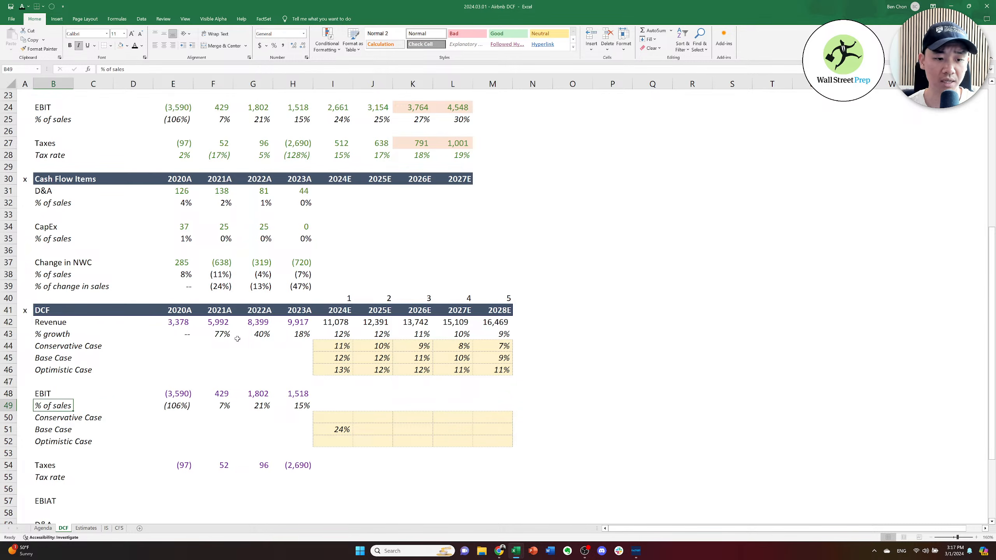
key(Right)
key(Right)
key(Right)
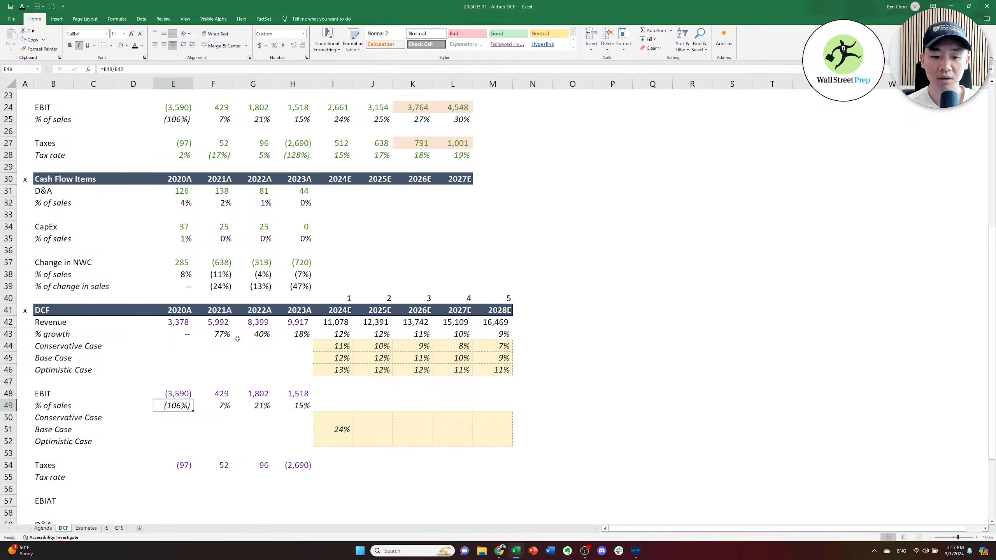
Examine the Base Case EBIT % of sales forecast cells for 2024E onward in row 51.
key(Right)
key(Right)
key(Right)
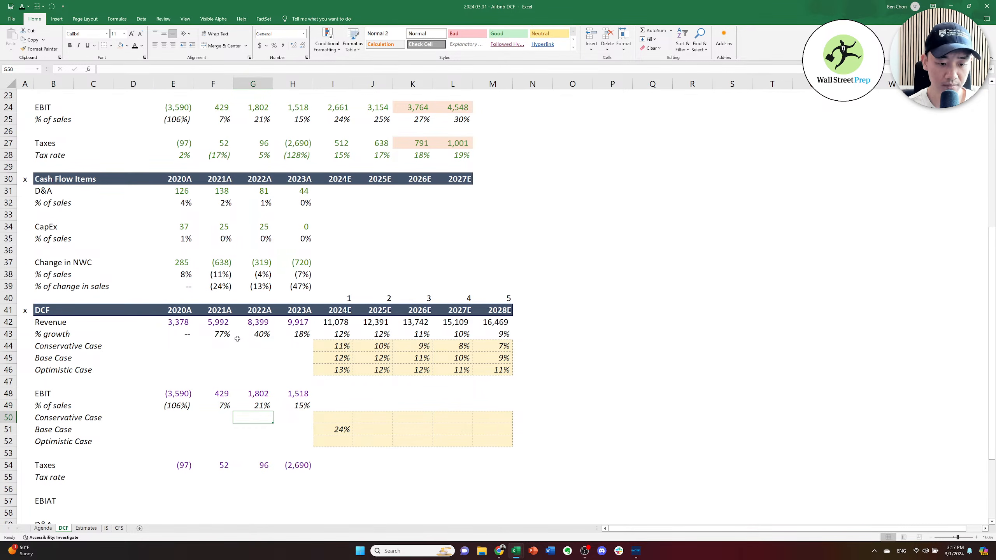
key(Right)
key(Down)
key(Down)
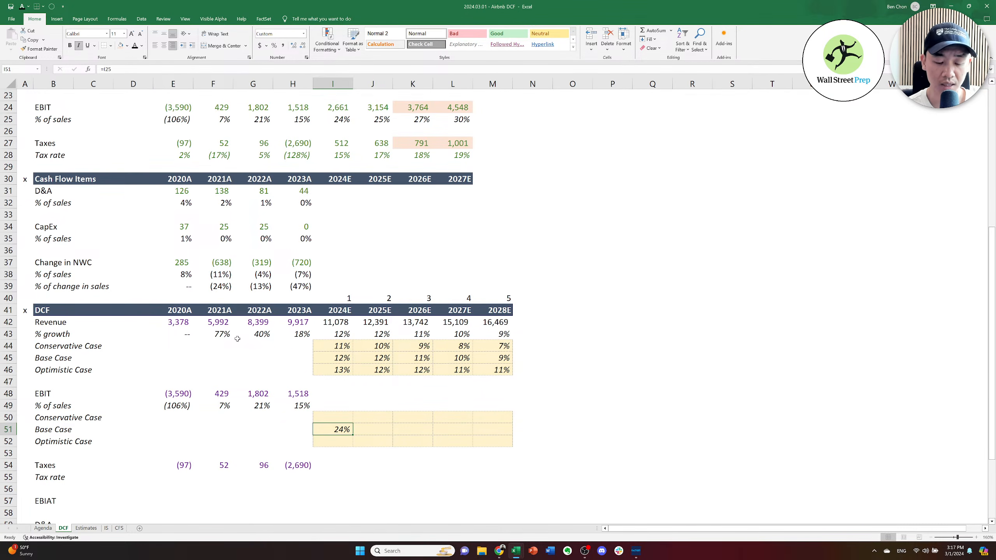
key(Right)
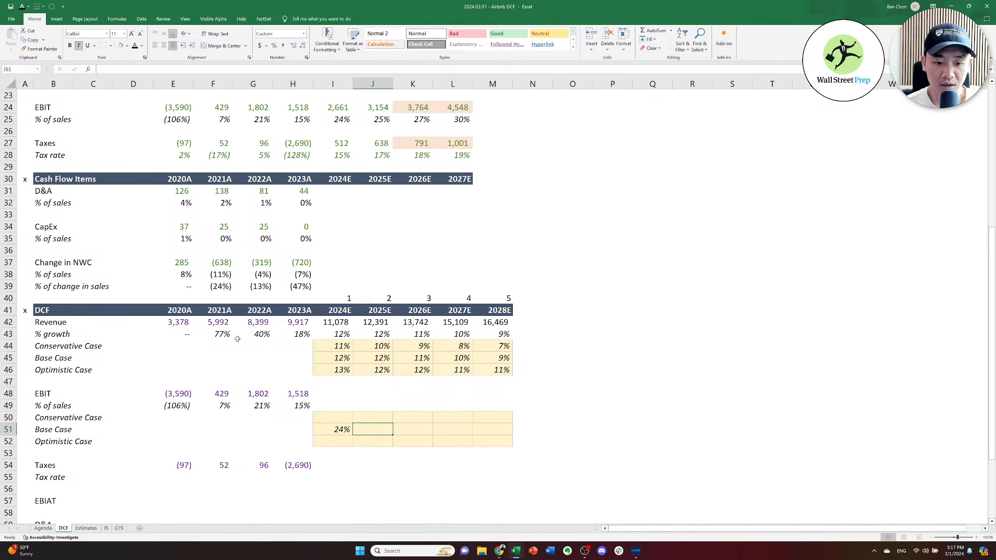
key(Left)
key(Right)
key(Right)
key(Right)
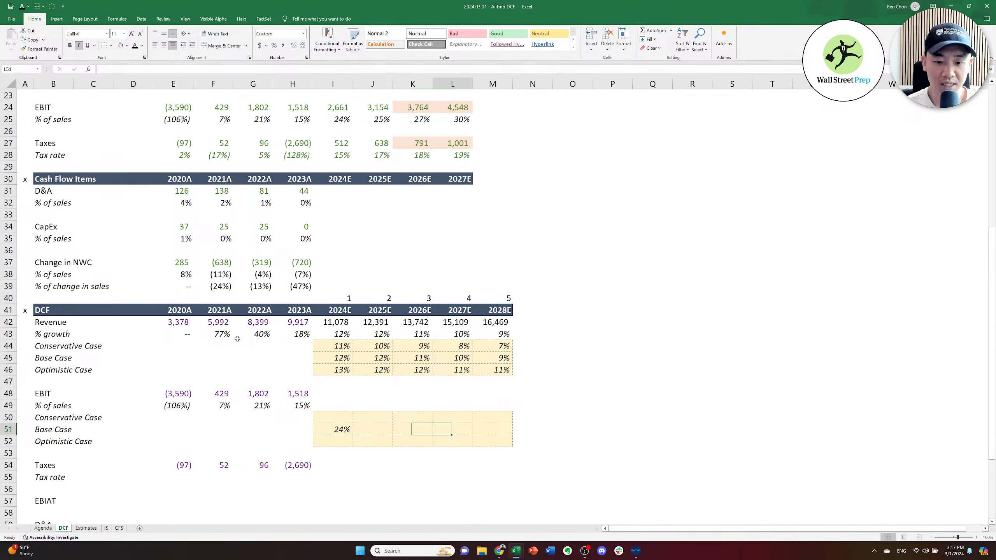
key(Left)
key(Left)
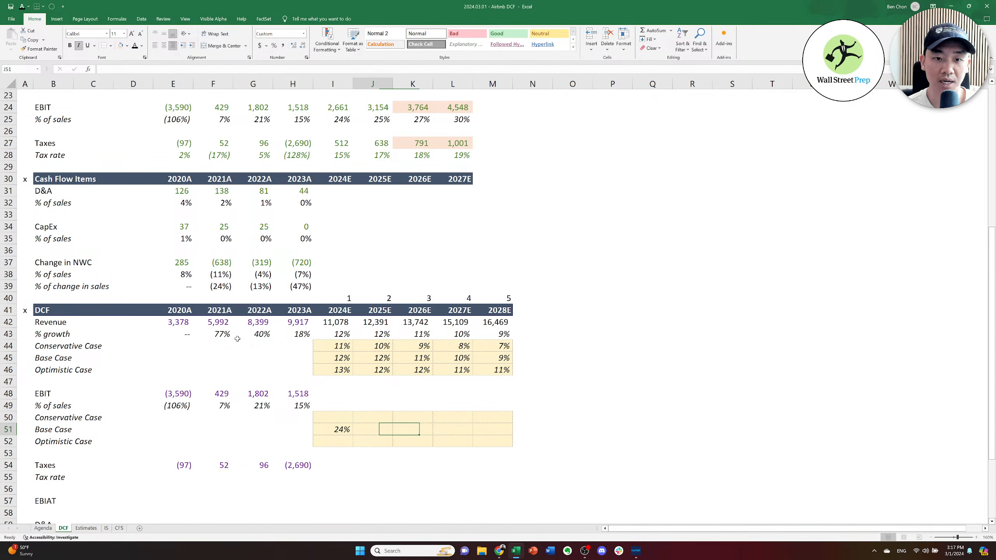
key(Right)
key(Right)
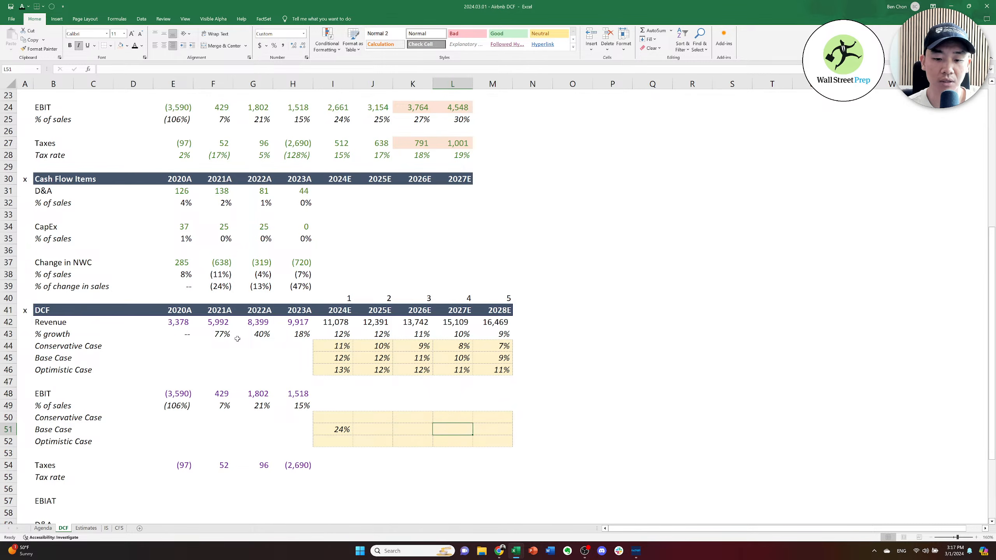
key(Right)
key(Left)
key(Left)
key(Left)
key(Right)
key(Right)
key(Right)
key(Left)
key(Left)
key(Left)
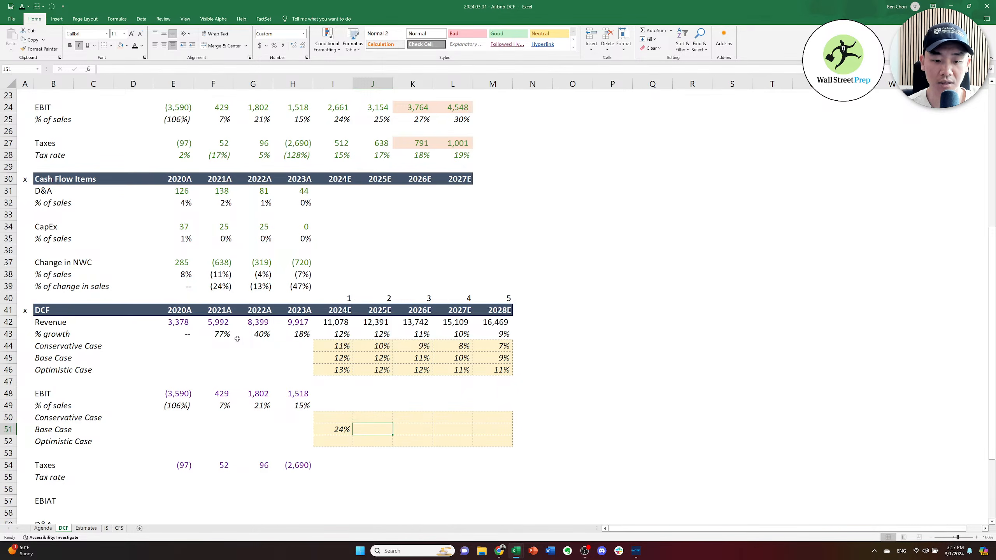
key(Right)
key(Left)
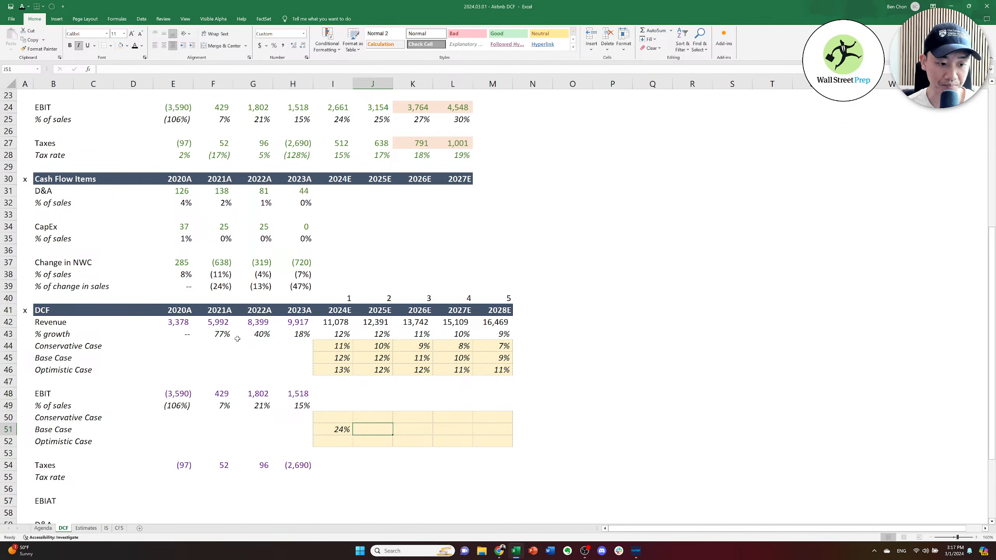
key(Left)
key(Right)
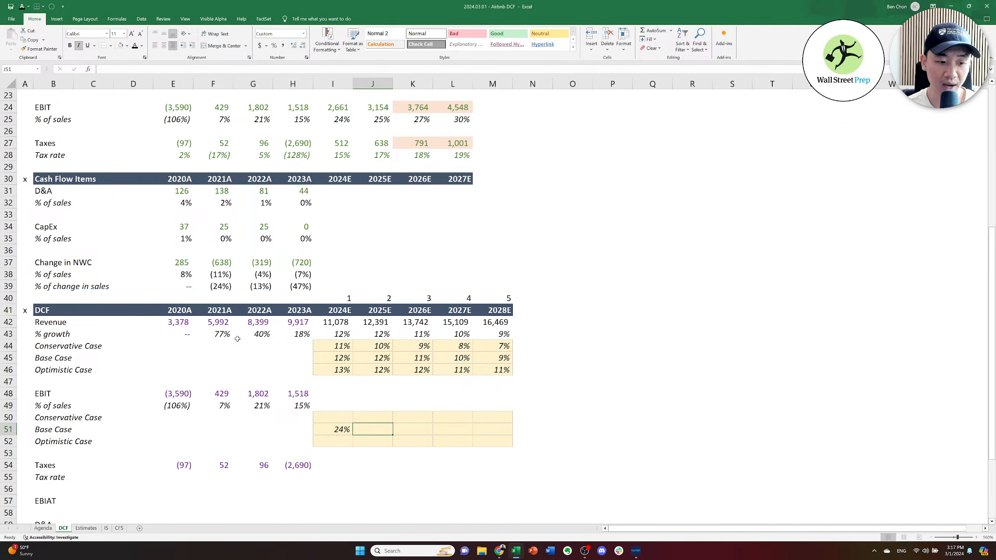
key(Left)
key(Right)
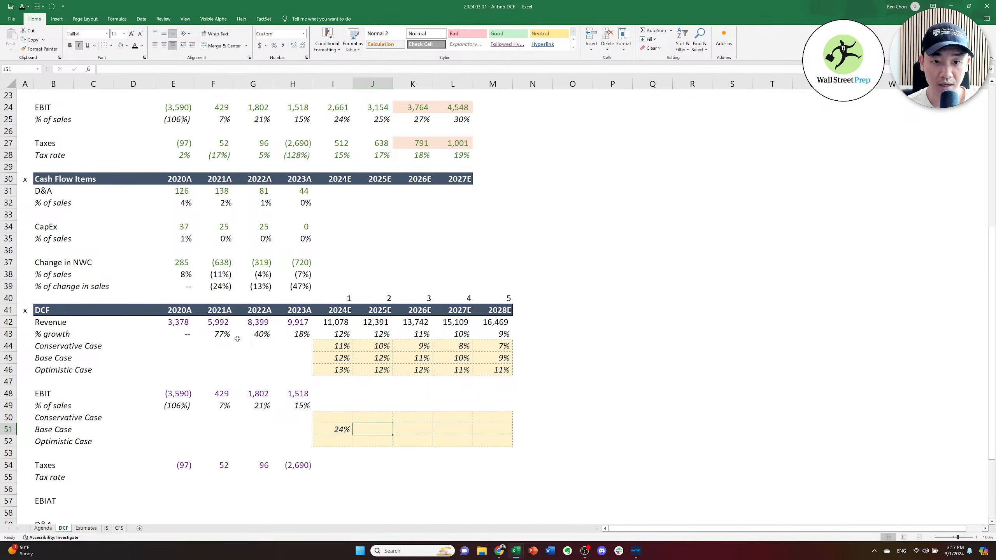
key(Left)
key(Right)
key(Up)
key(Down)
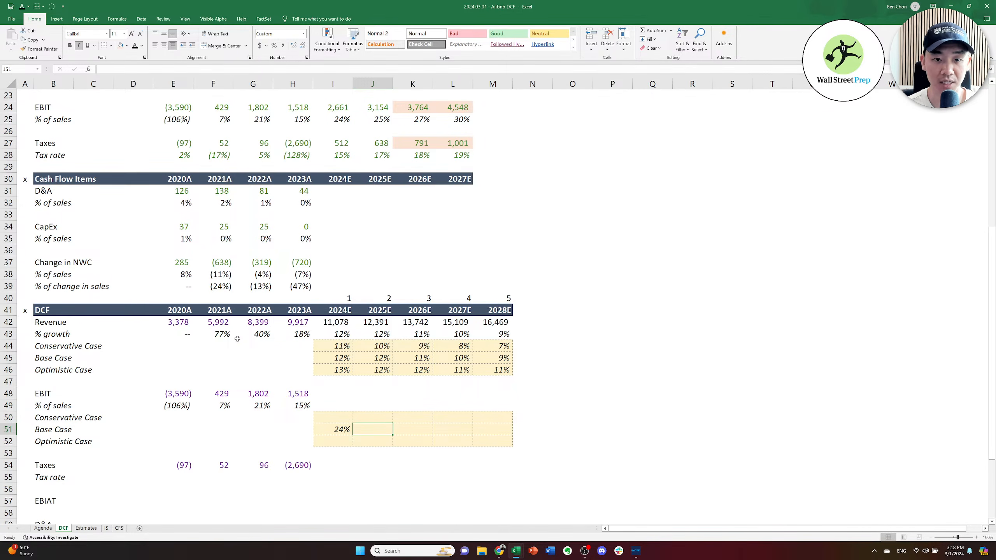
Link the 2025E Base Case EBIT % of sales in J51 to the Income Statement margin with =J25.
key(Up)
key(Up)
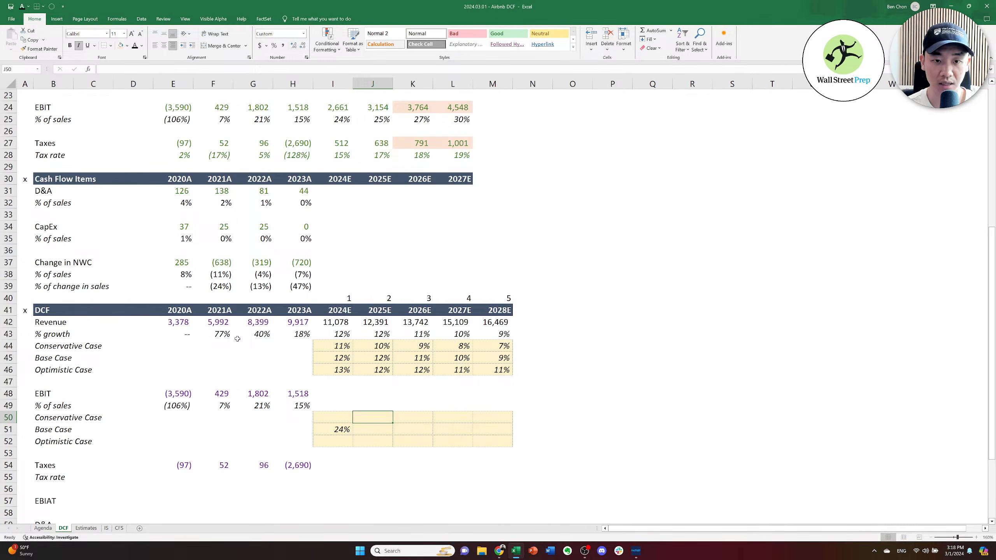
key(Down)
key(Down)
text(=)
key(ctrl+Up)
key(ctrl+Up)
key(ctrl+Up)
key(ctrl+Up)
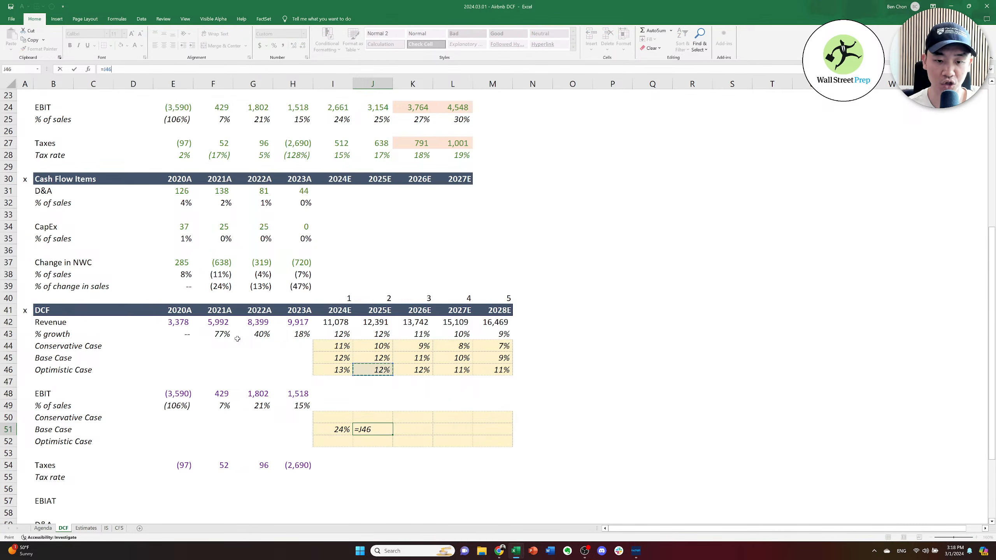
key(Up)
key(Up)
key(Up)
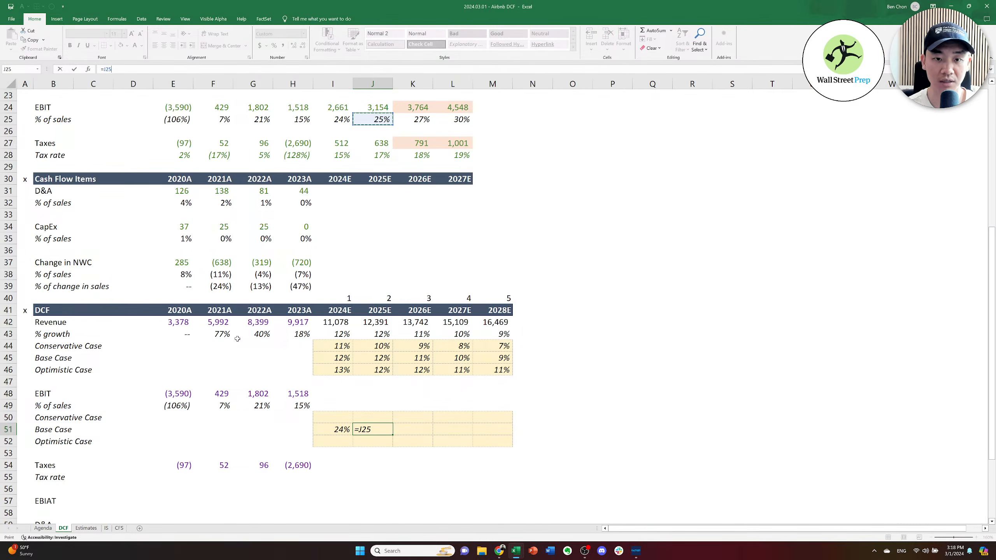
key(ctrl+Return)
Examine the Income Statement EBIT % of sales margins for 2025E to 2027E in row 25.
key(ctrl+Up)
key(ctrl+Up)
key(ctrl+Up)
key(ctrl+Up)
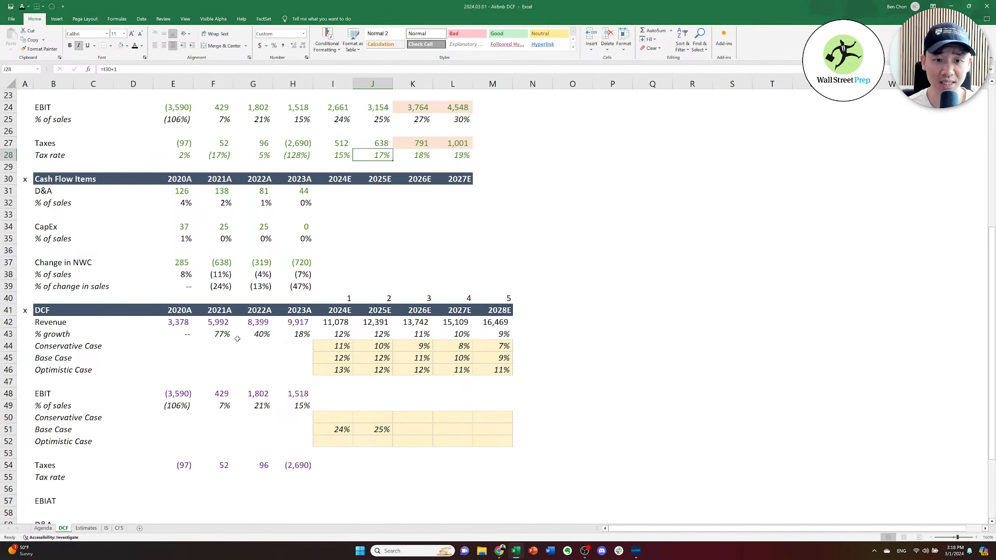
key(Up)
key(Up)
key(Up)
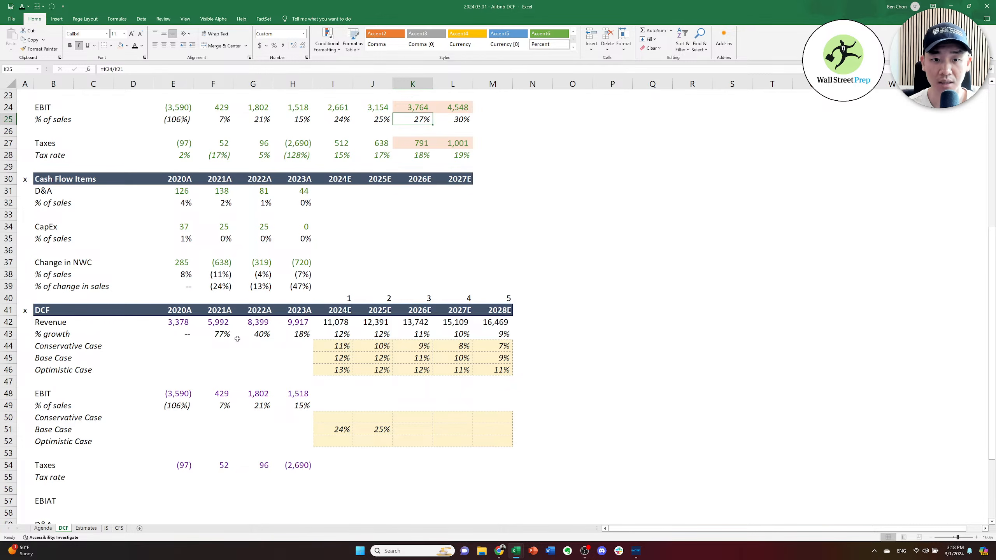
key(Right)
key(Right)
key(Left)
key(Left)
key(Down)
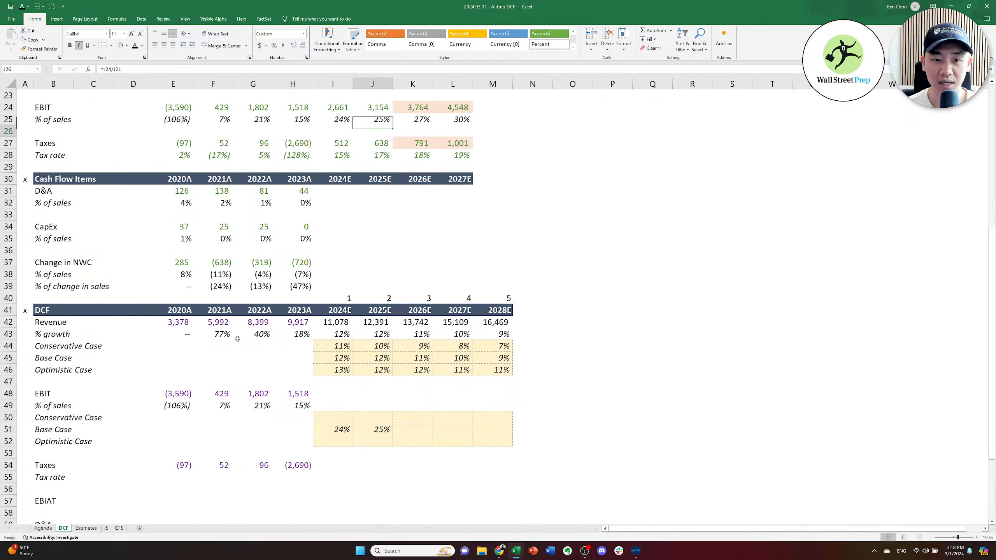
Return to the 2025E Base Case EBIT margin in J51 and switch to the Universe of Companies workbook.
key(Down)
key(Down)
key(Down)
key(Down)
key(Down)
key(Down)
key(Down)
key(Down)
key(Down)
key(Down)
key(Down)
key(Down)
key(Down)
key(Down)
key(Down)
key(Down)
key(Down)
key(Down)
key(Down)
key(Down)
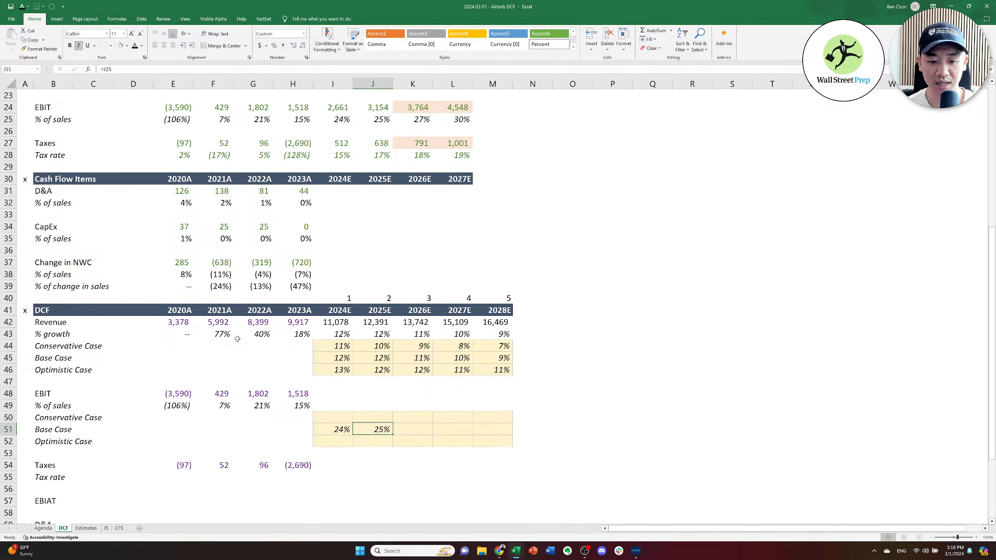
key(alt+Tab)
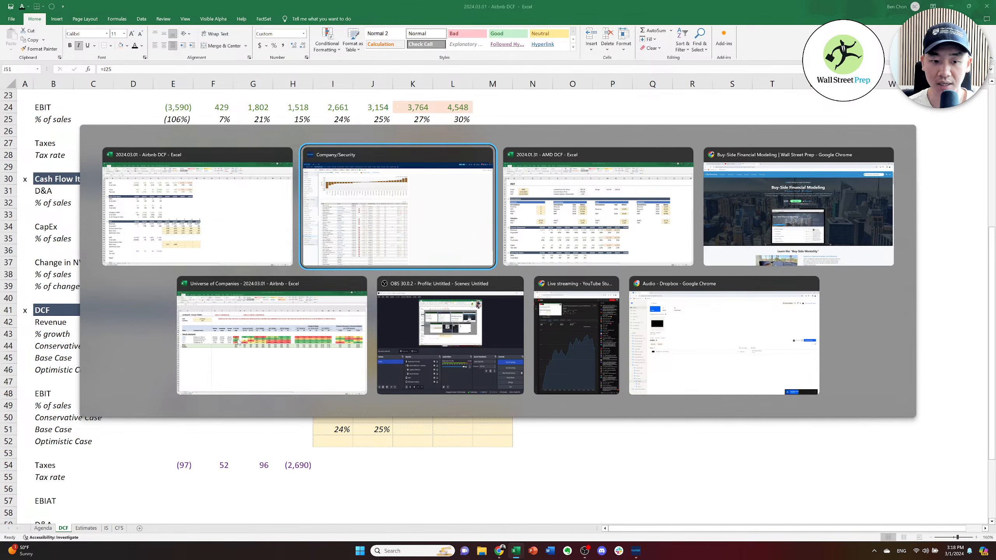
key(alt+Left)
key(alt+Down)
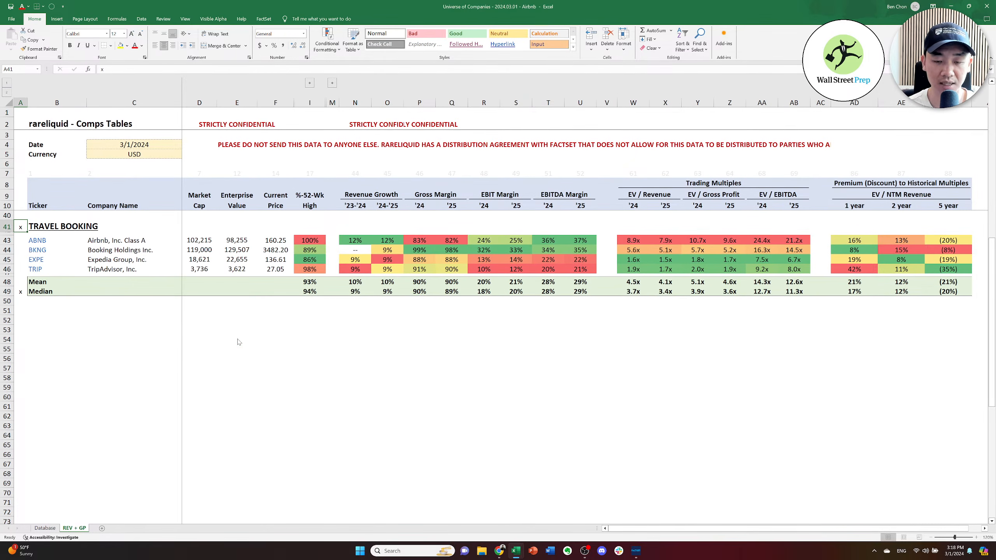
Compare Booking Holdings' '24 and '25 EBIT margins with Airbnb's in the Travel Booking comps table.
key(Right)
key(Right)
key(Right)
key(Down)
key(Right)
key(Right)
key(Right)
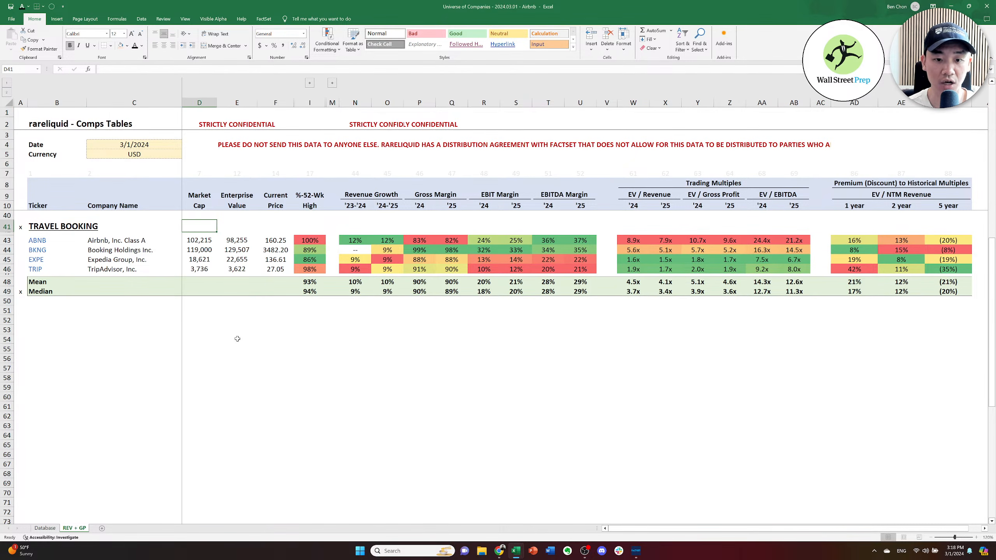
key(Right)
key(Right)
key(Down)
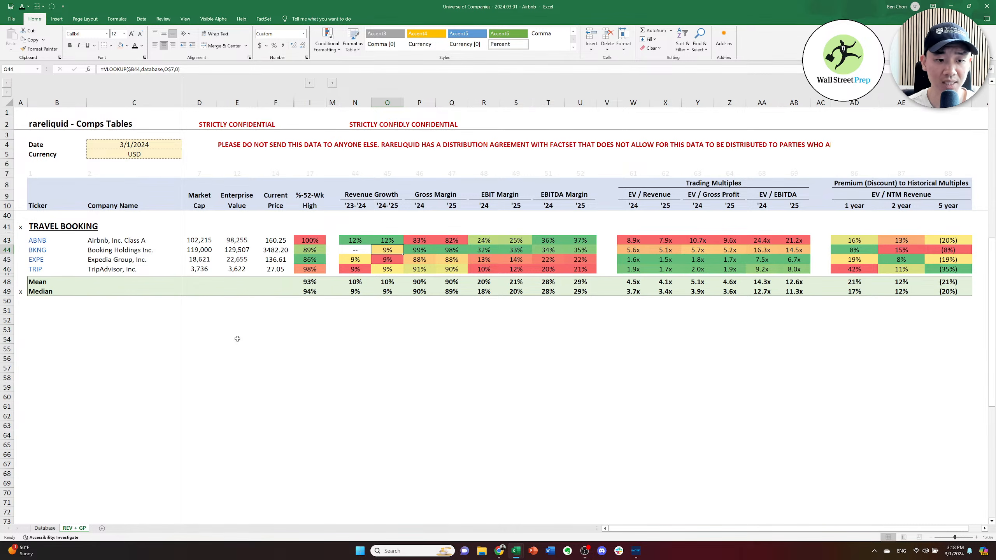
key(Right)
key(Right)
key(Right)
key(Right)
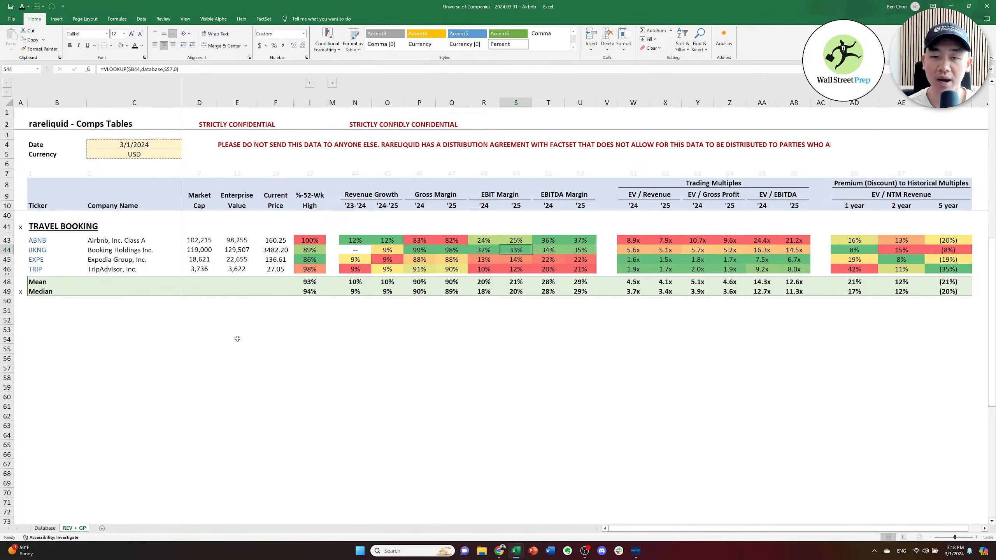
key(Left)
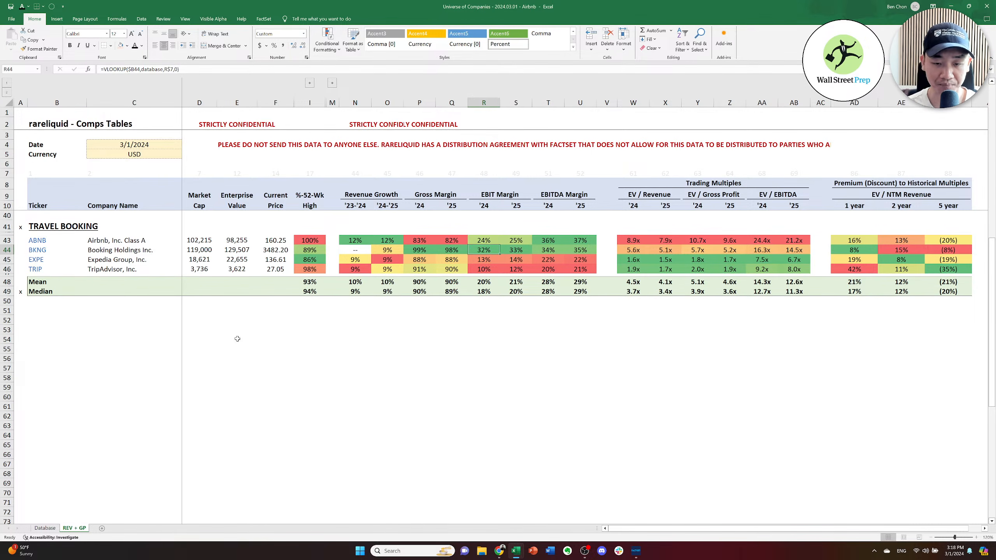
key(Right)
key(Left)
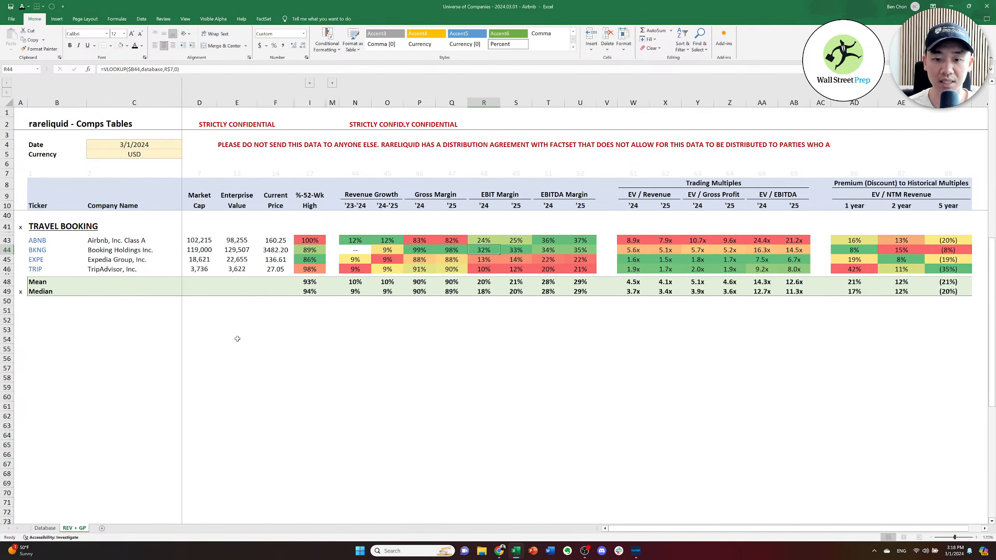
key(Right)
key(Left)
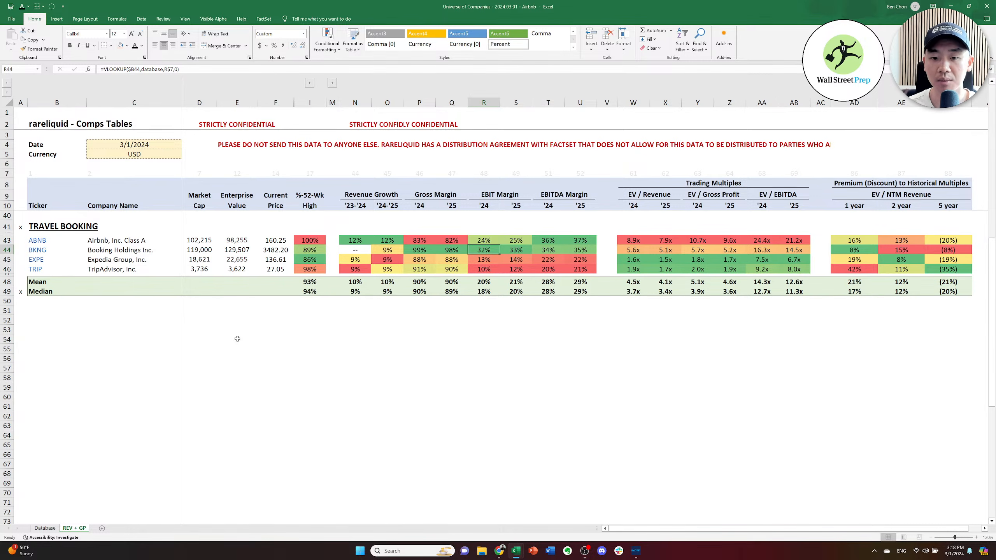
key(Right)
key(Left)
key(Right)
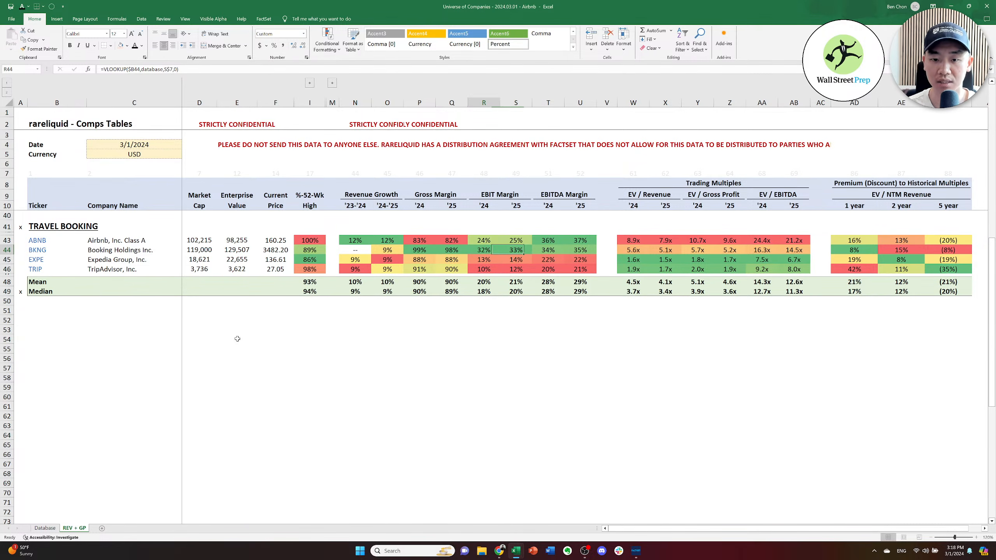
key(Left)
key(Right)
key(Left)
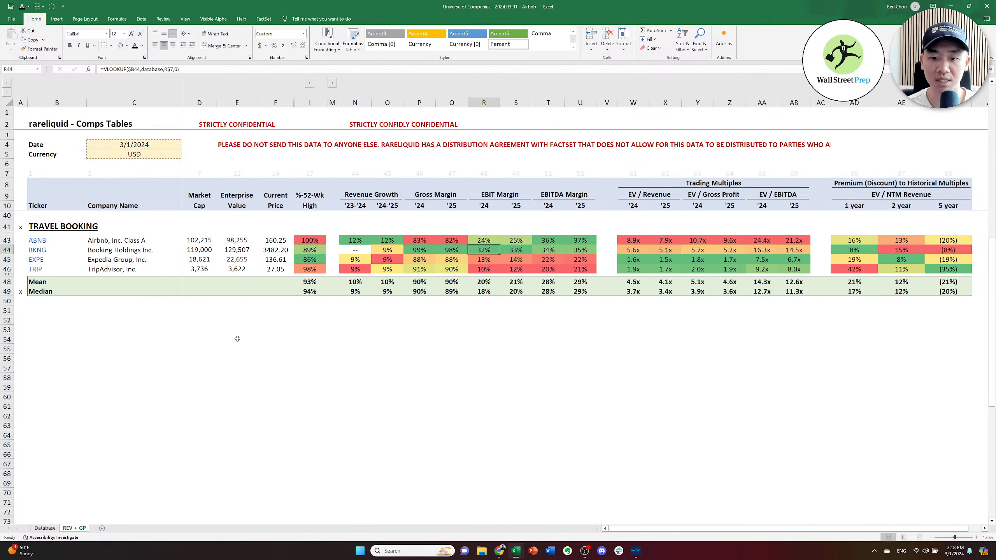
key(Up)
key(Down)
key(Right)
key(Up)
key(Left)
key(Down)
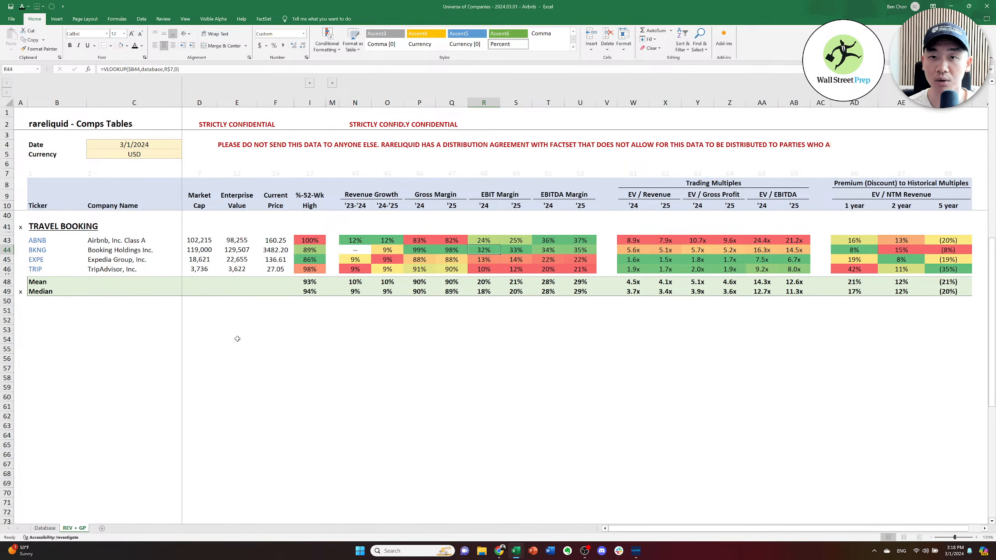
Return to the Airbnb DCF workbook and examine the Base Case EBIT % of sales cells for 2024E to 2028E in row 51.
key(alt+Tab)
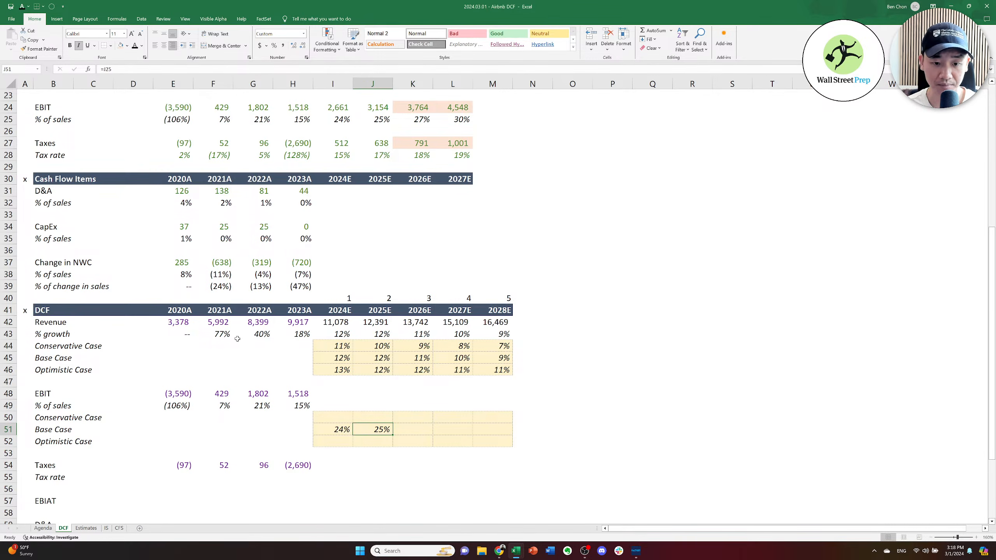
key(Right)
key(Left)
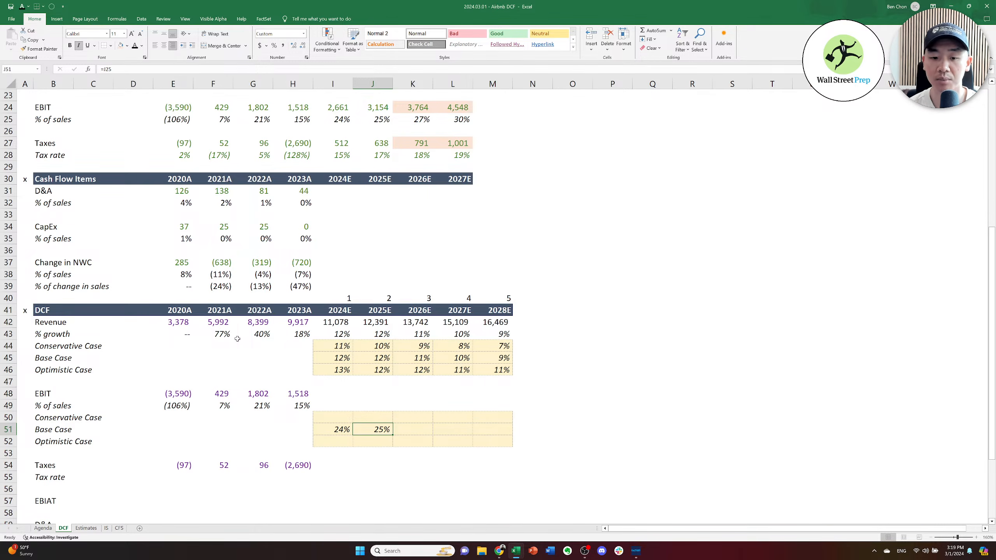
key(Right)
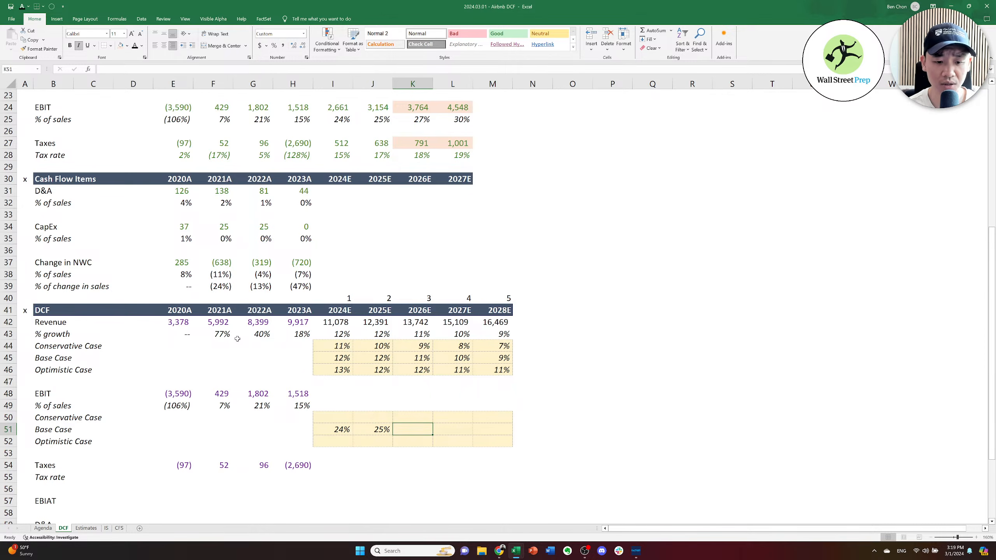
key(Left)
key(Right)
key(Right)
key(Right)
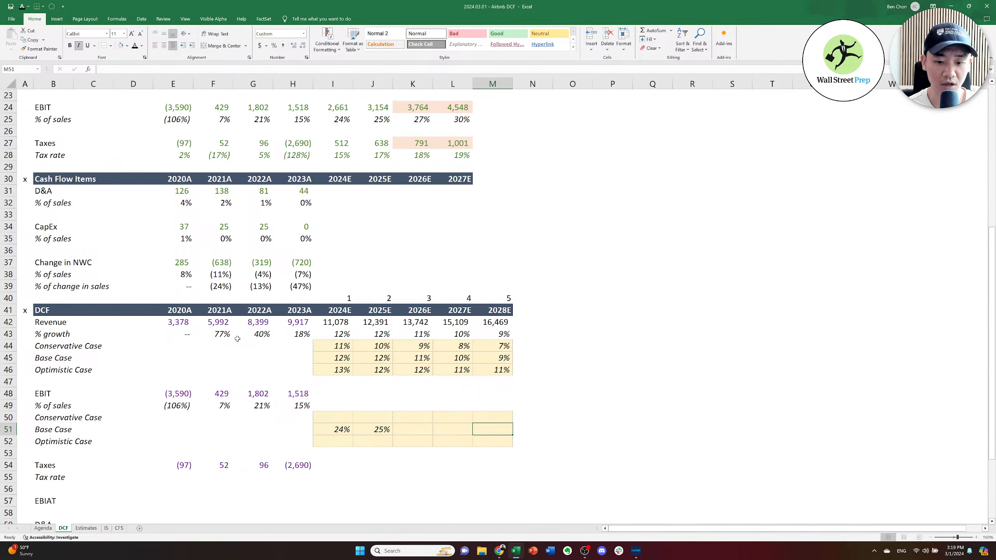
key(Left)
key(Left)
key(Left)
key(Right)
key(Right)
key(Left)
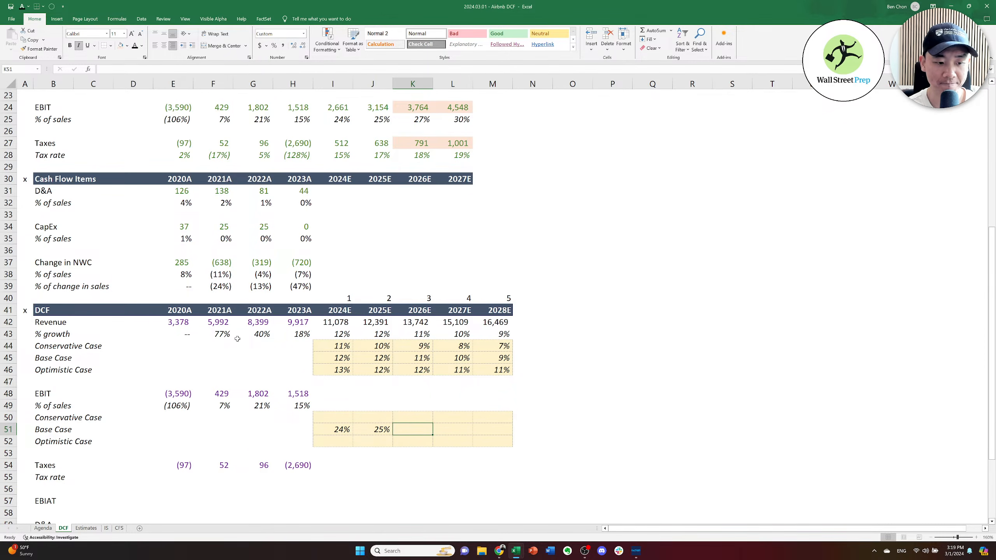
key(Right)
key(Left)
key(Left)
key(Right)
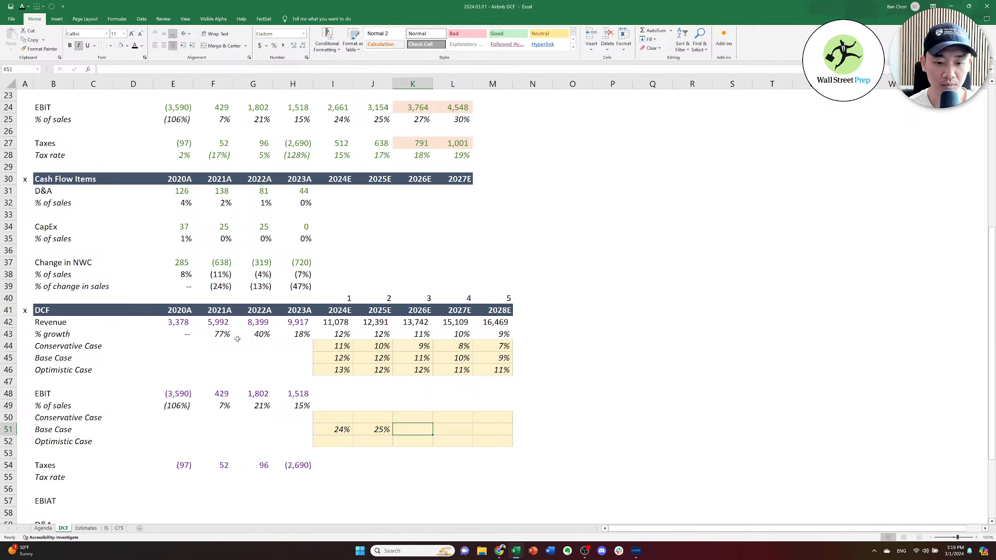
key(Right)
key(Right)
key(Left)
key(Left)
key(Left)
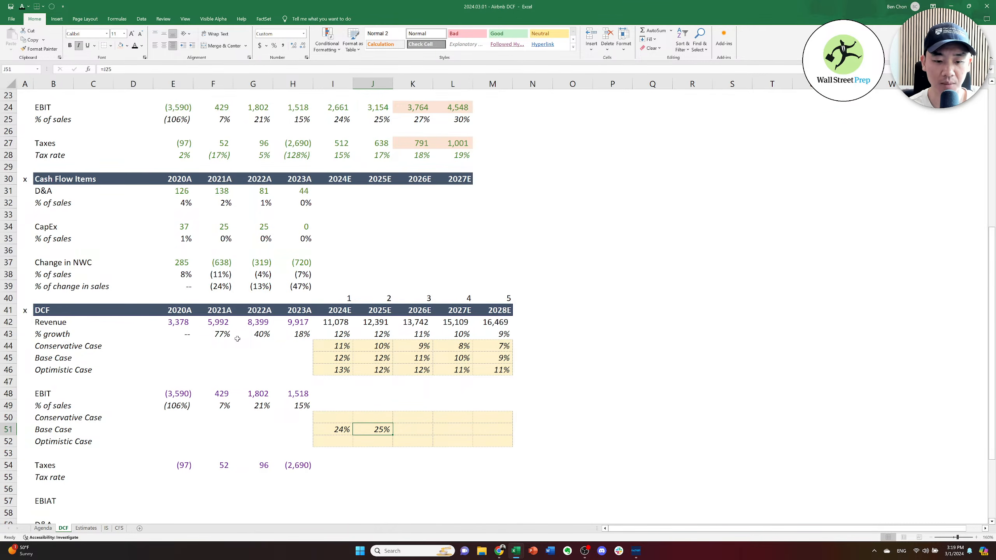
key(Left)
key(Right)
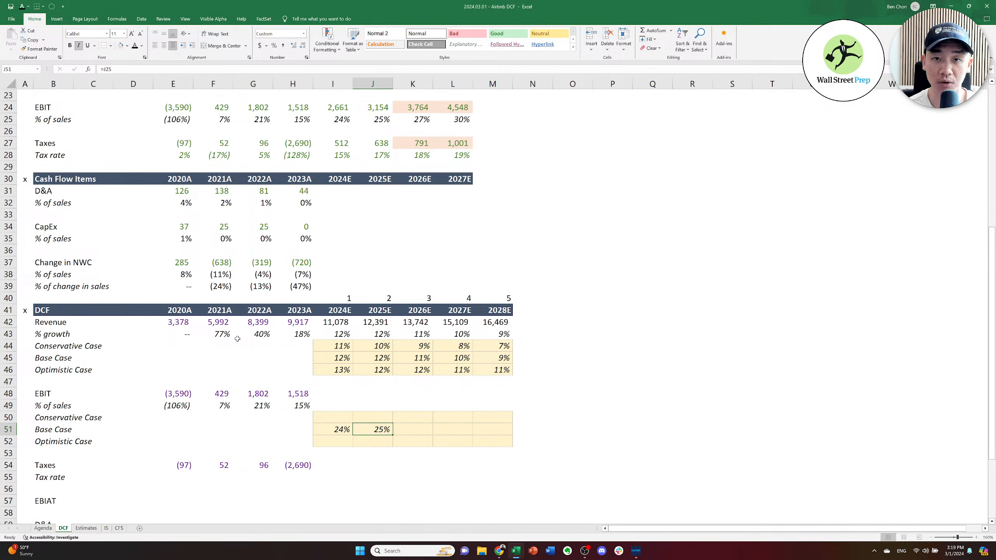
key(Right)
key(Right)
key(Right)
key(Left)
key(Left)
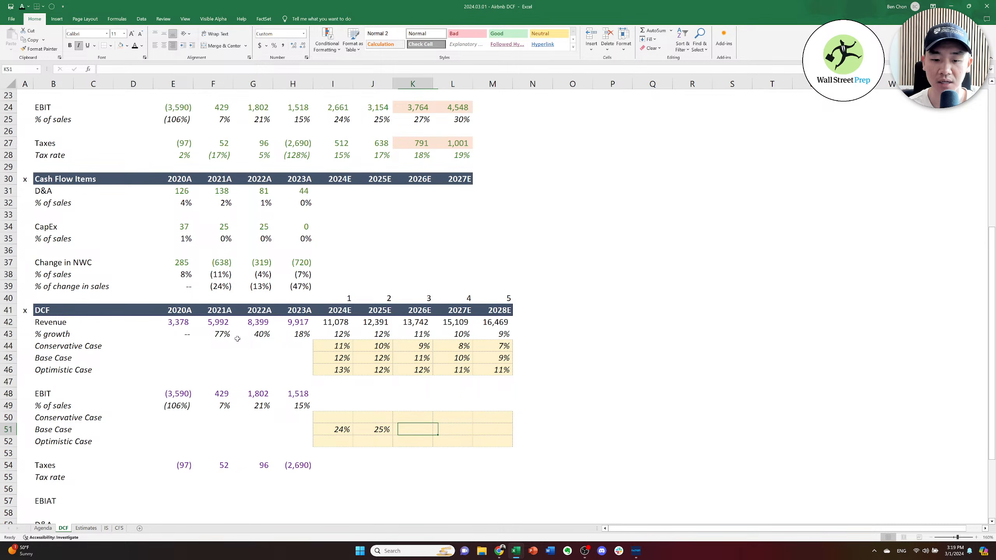
key(Right)
key(Right)
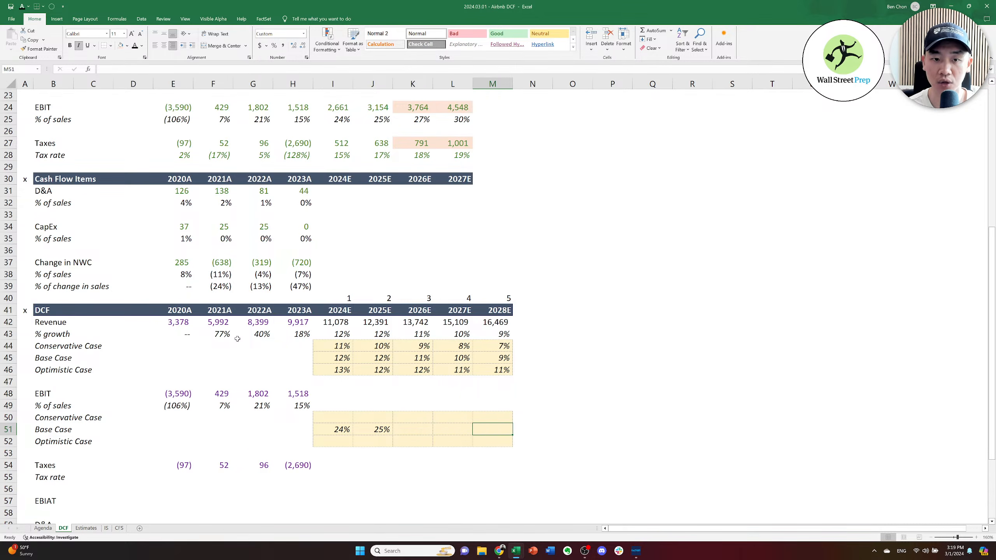
key(Left)
key(Left)
key(Right)
key(Right)
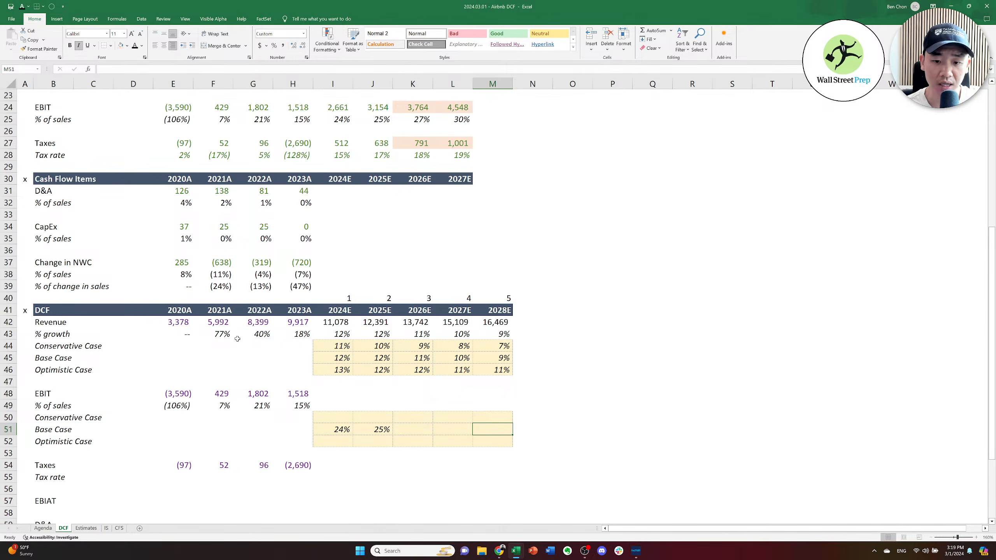
key(Left)
key(Left)
key(Left)
key(Left)
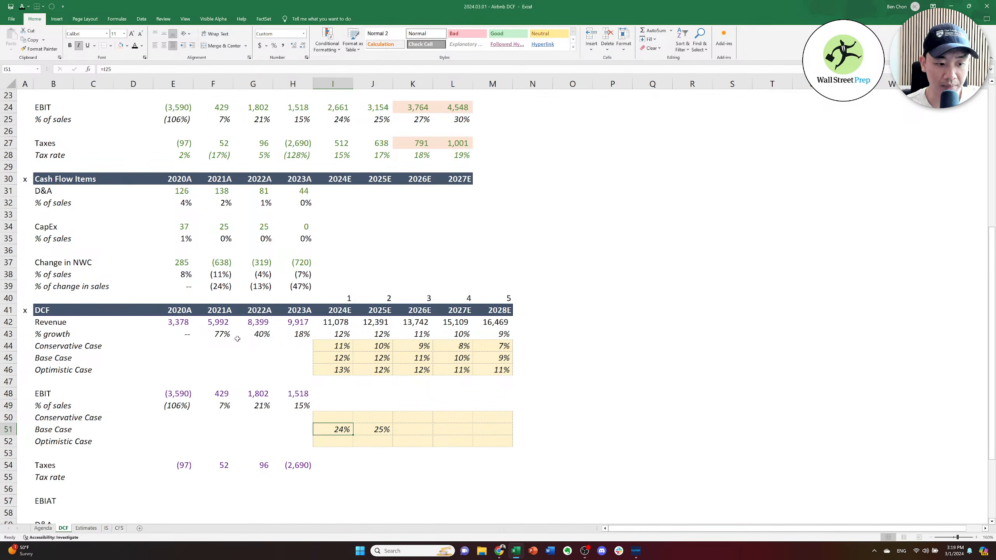
key(Right)
key(Right)
key(Right)
key(Right)
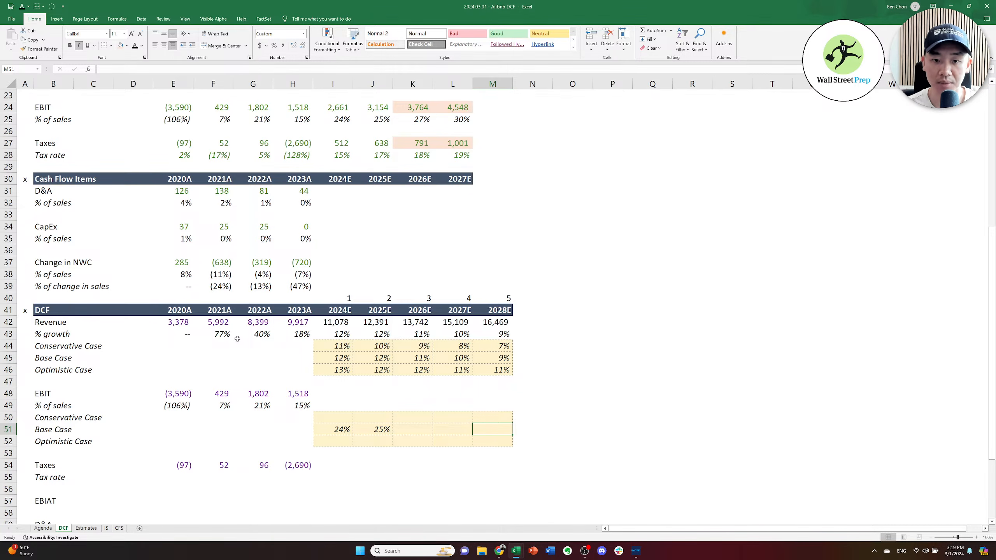
Set the 2028 EBIT metric in O14 of the assumptions section to 30%.
key(Up)
key(Up)
key(Up)
key(Up)
key(Up)
key(Up)
key(Up)
key(Up)
key(Up)
key(Up)
key(Up)
key(Up)
key(Up)
key(Up)
key(Up)
key(Up)
key(Up)
key(Up)
key(Up)
key(Up)
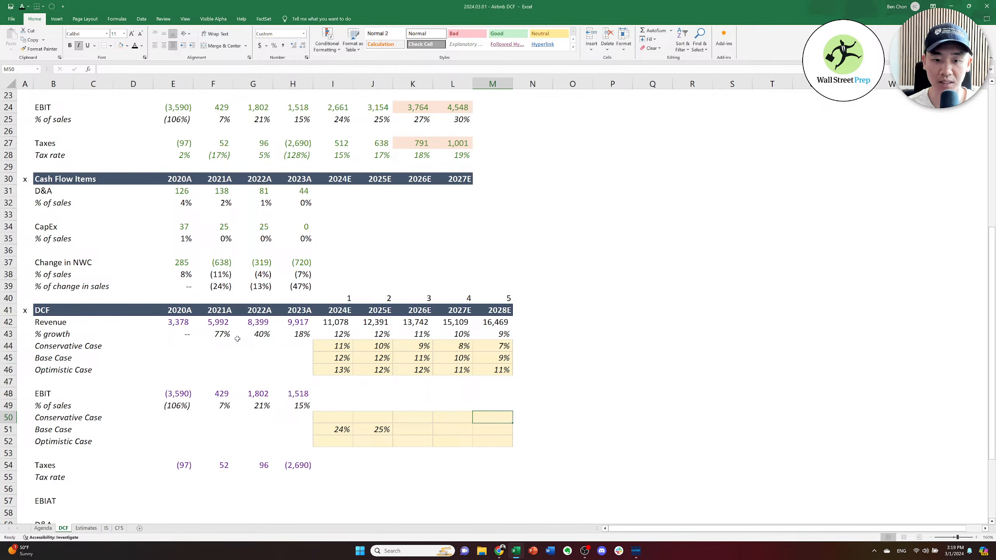
key(Up)
key(Up)
key(Up)
key(Up)
key(Up)
key(Up)
key(Up)
key(Up)
key(Up)
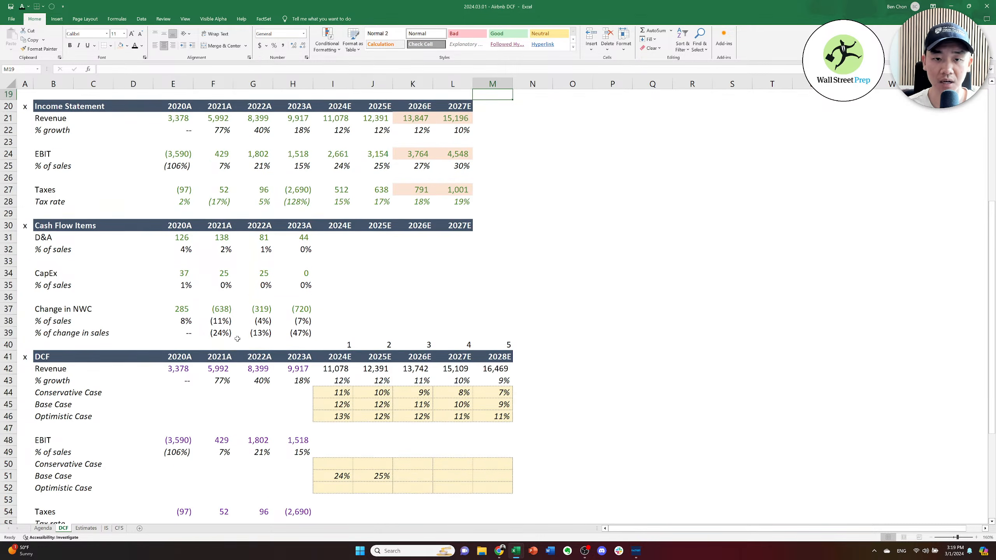
scroll(238, 339, up, 1)
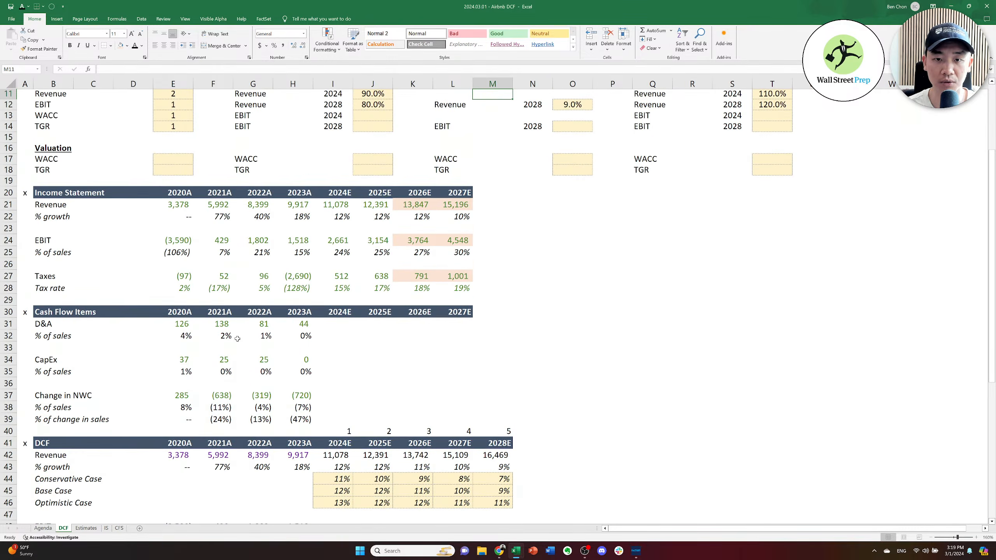
key(Right)
key(Right)
key(Down)
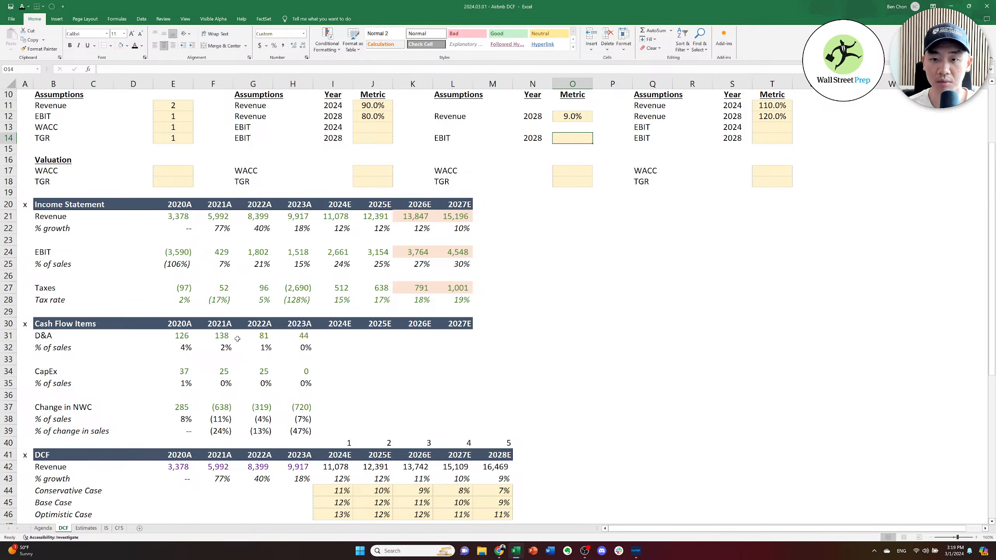
text(30)
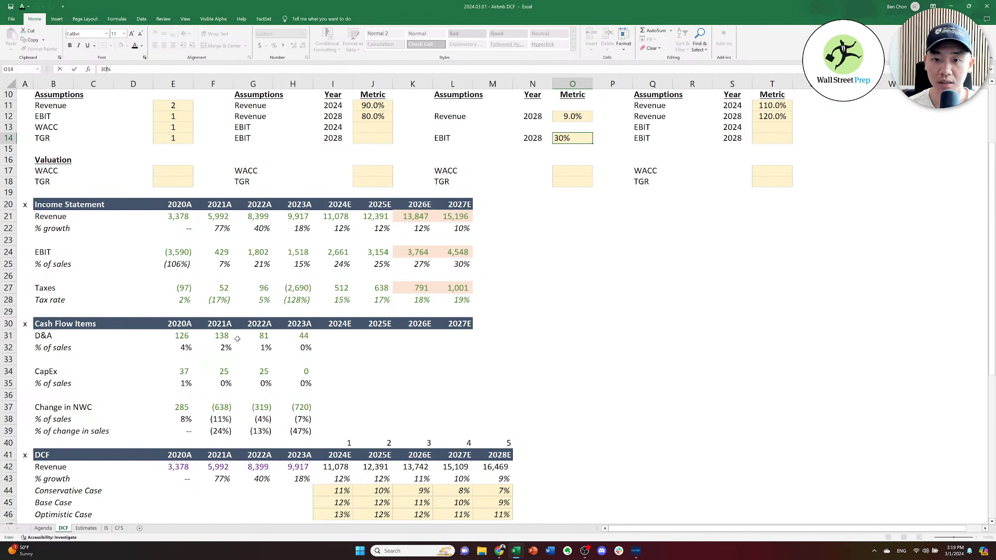
Enter 90% as the 2024 EBIT metric in J13 of the assumptions section and revise it to 95%.
key(Up)
key(Left)
key(Left)
key(Left)
key(Left)
key(Left)
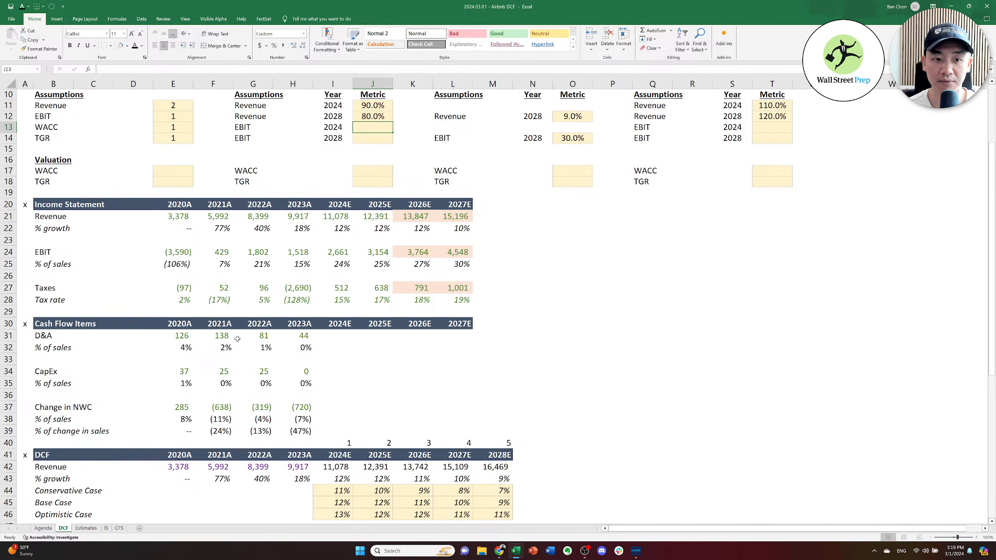
text(9)
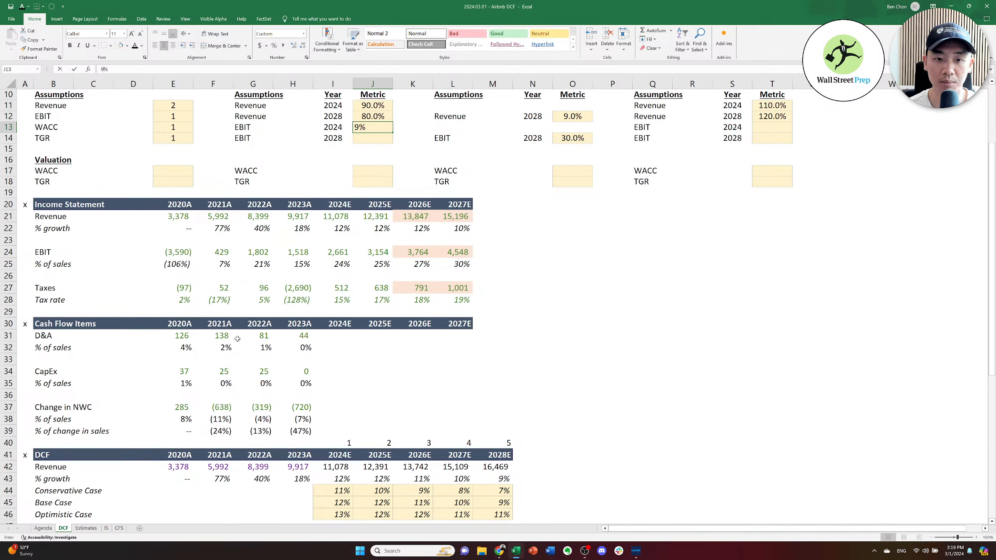
text(0)
key(Right)
key(Right)
key(Right)
key(Left)
key(Left)
key(Left)
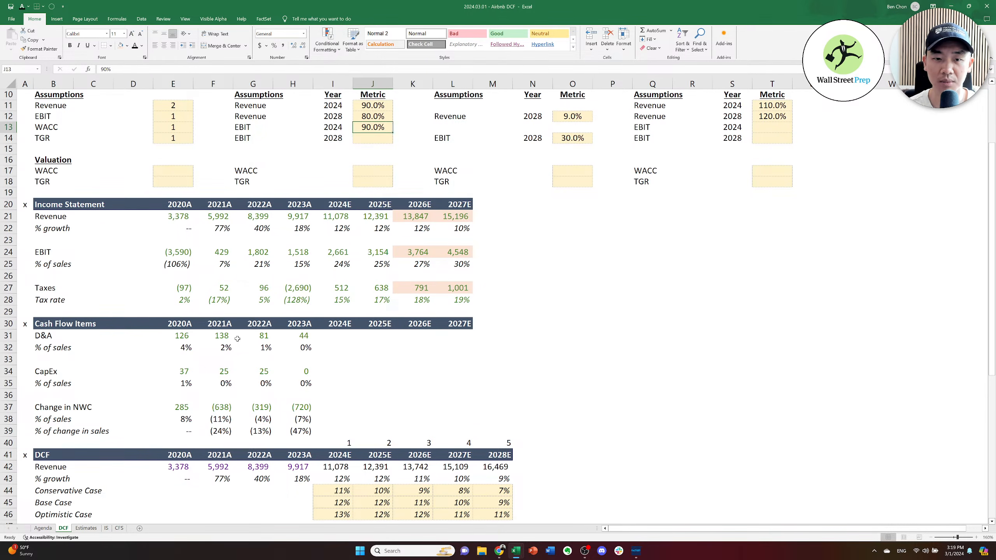
text(95)
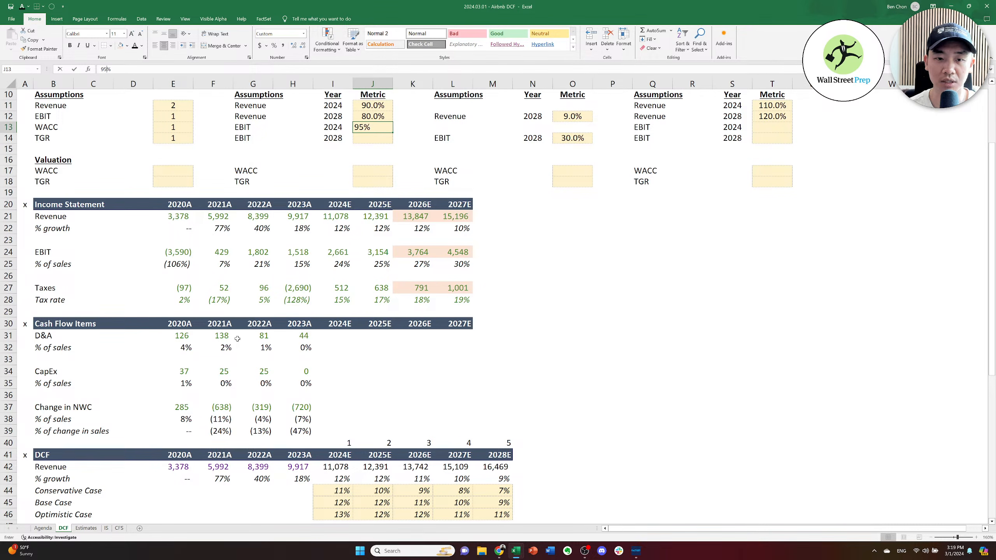
Set the Optimistic 2024 EBIT metric in T13 of the assumptions section to 105%.
key(Right)
key(Right)
key(Right)
key(Right)
key(Right)
key(Right)
key(Right)
key(Right)
key(Right)
key(Right)
key(Right)
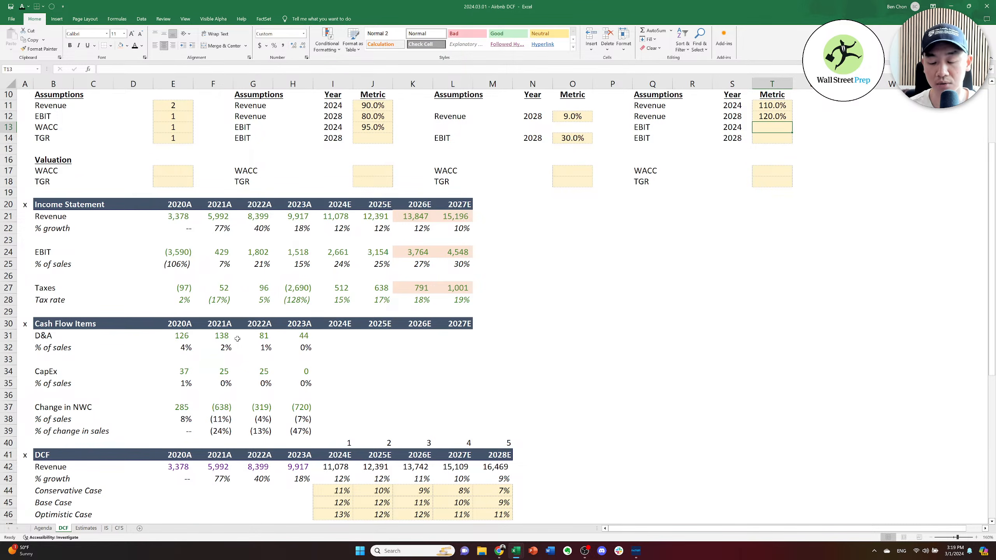
key(Left)
text(105)
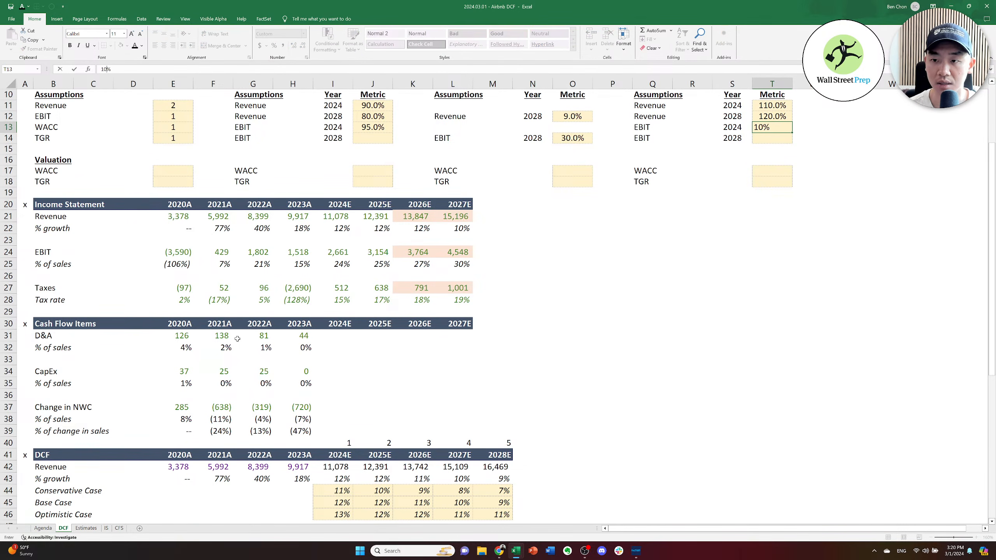
key(Return)
Set the Conservative 2028 EBIT metric in J14 of the assumptions section to 85%.
key(Left)
key(Left)
key(Left)
key(Left)
key(Left)
key(Left)
key(Left)
key(Left)
key(Left)
key(Left)
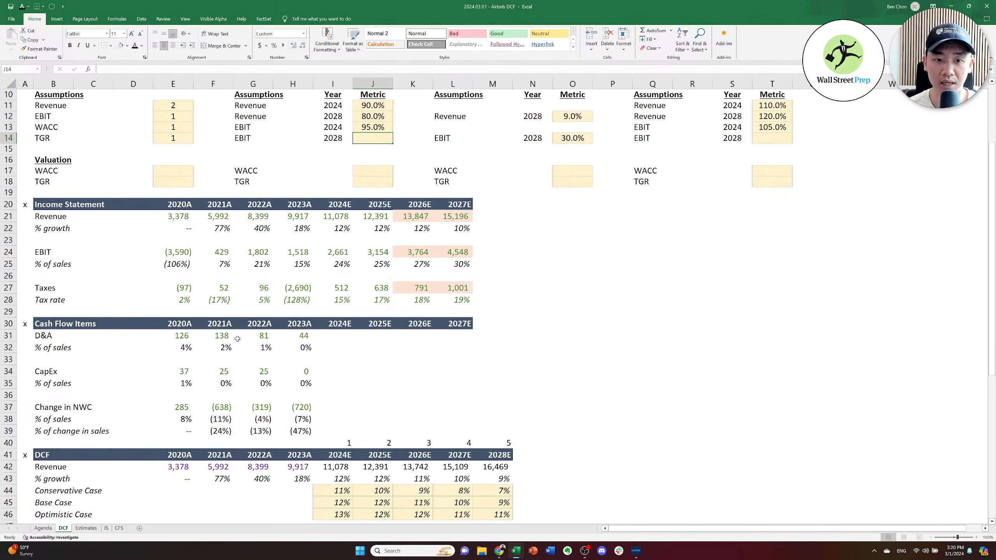
text(8)
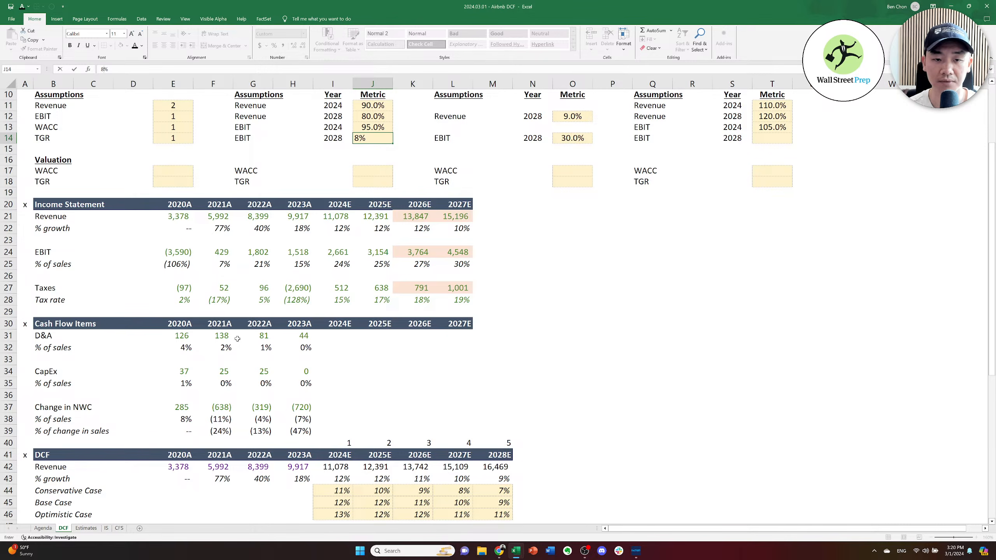
text(5)
key(BackSpace)
key(BackSpace)
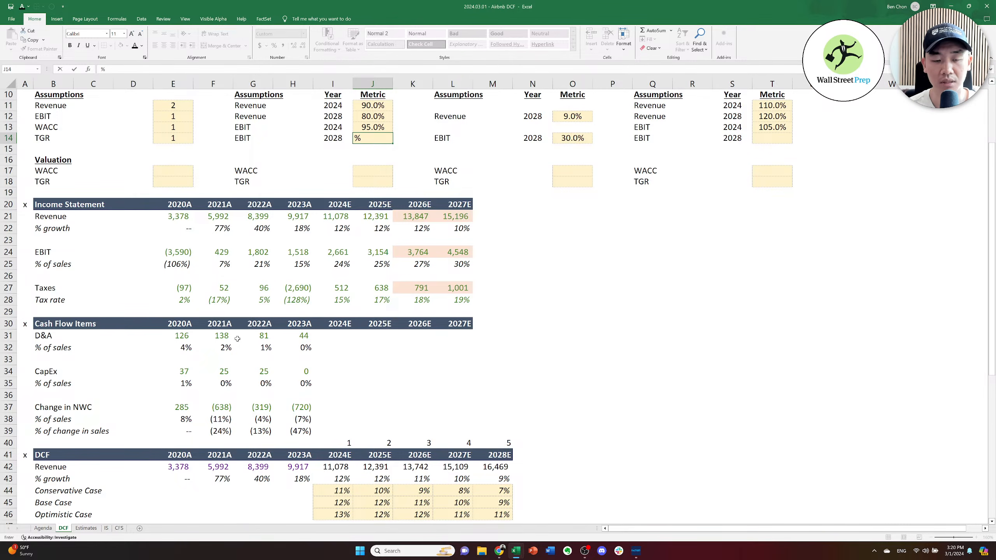
text(85)
Set the Optimistic 2028 EBIT metric in T14 of the assumptions section to 115%.
key(Right)
key(Right)
key(Right)
key(Right)
key(Right)
key(Right)
key(Right)
key(Right)
key(Right)
key(Right)
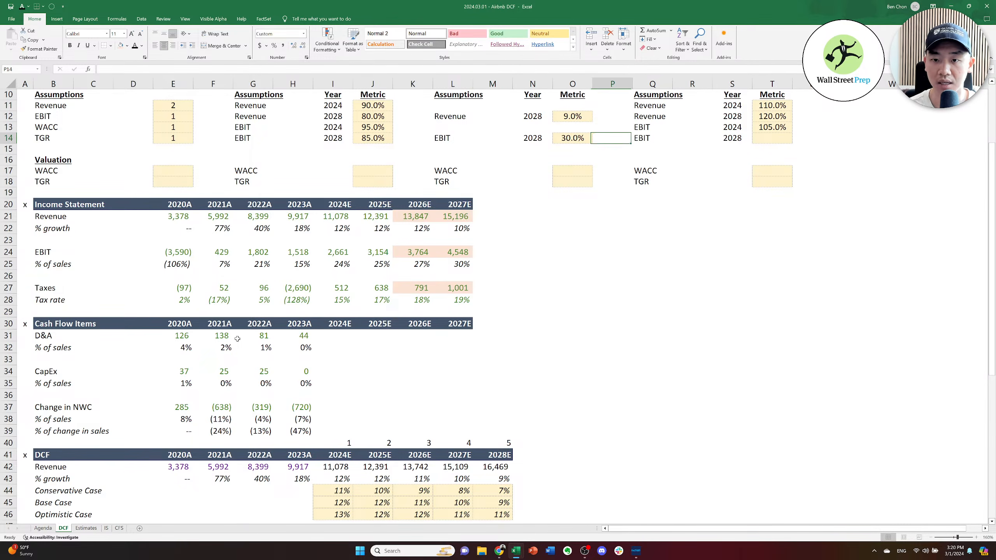
text(115)
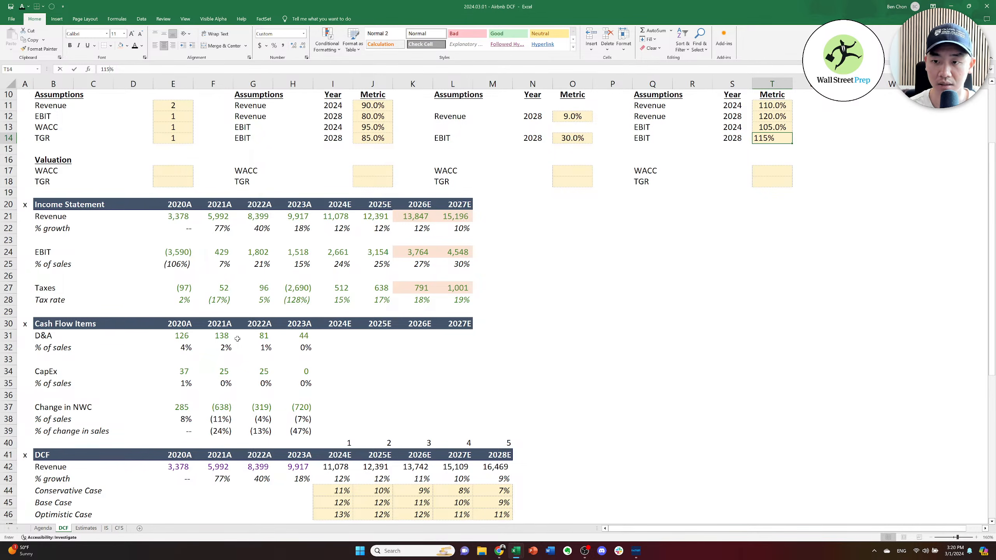
key(Down)
Link the Base Case 2028E EBIT % of sales in M51 to the Base 2028 EBIT metric in O14.
key(Down)
key(Down)
key(Left)
key(Left)
key(Left)
key(Left)
key(Left)
key(Left)
key(Left)
key(Left)
key(Left)
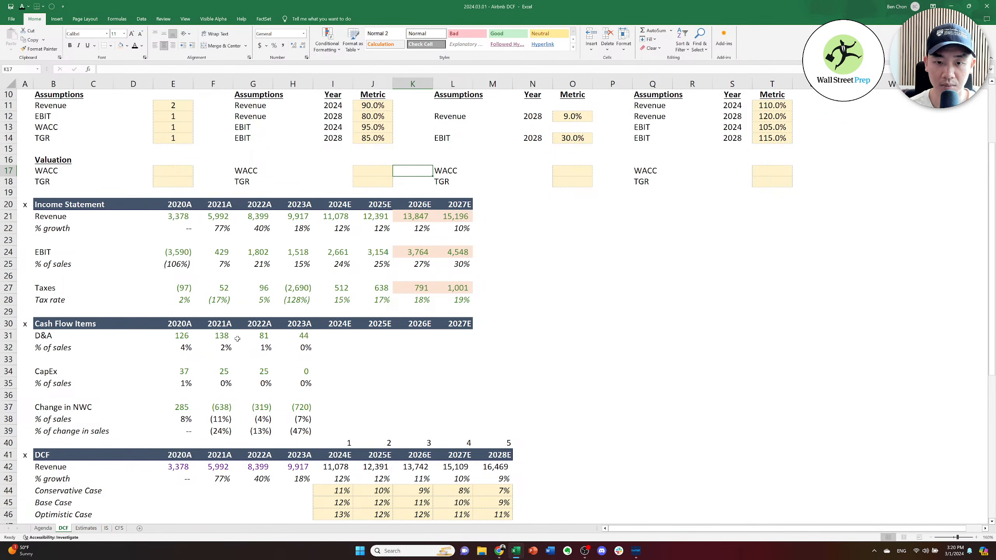
key(Page_Down)
key(Up)
key(Up)
key(Up)
key(Right)
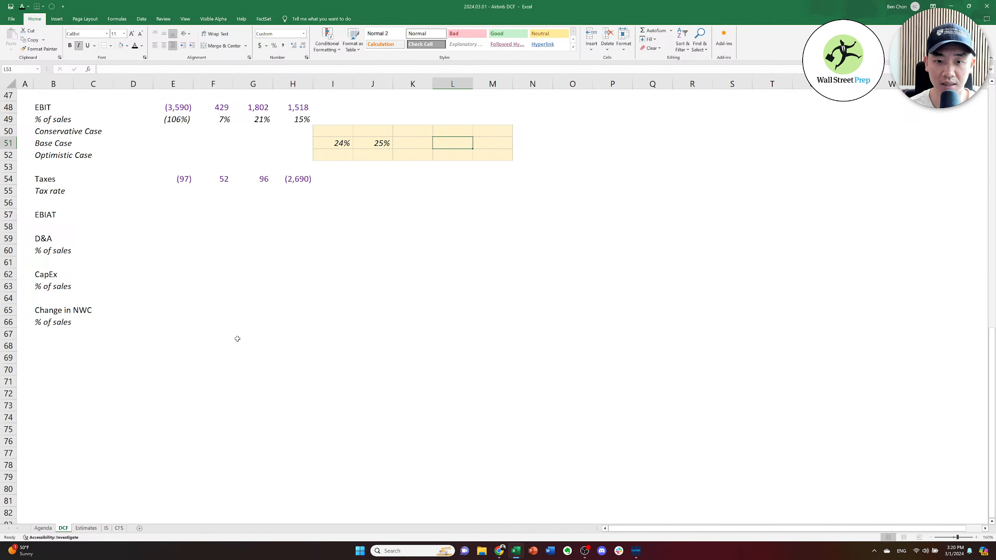
key(Right)
text(=)
key(Up)
key(Up)
key(Up)
key(Up)
key(Up)
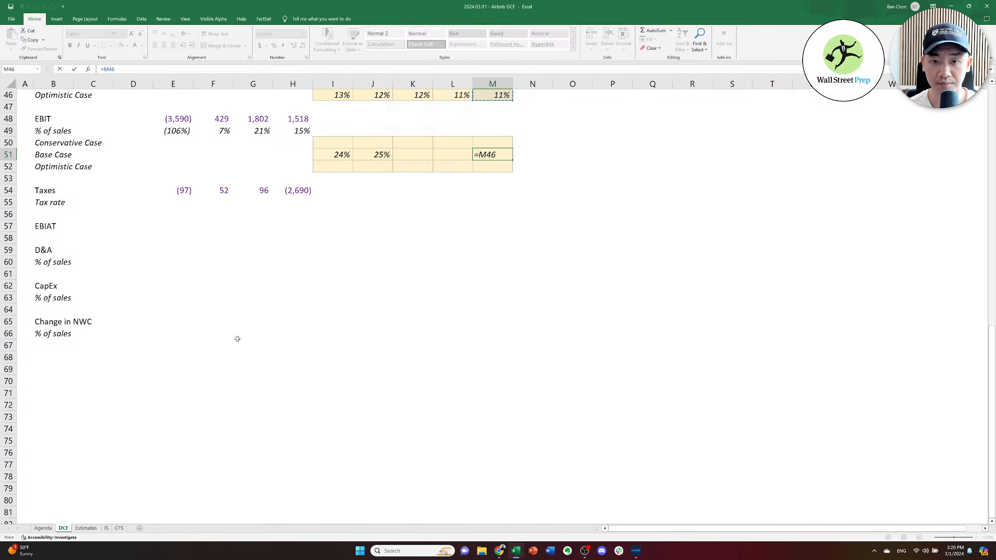
key(Page_Up)
key(Page_Up)
key(Down)
key(Left)
key(Down)
key(Down)
key(Down)
key(Down)
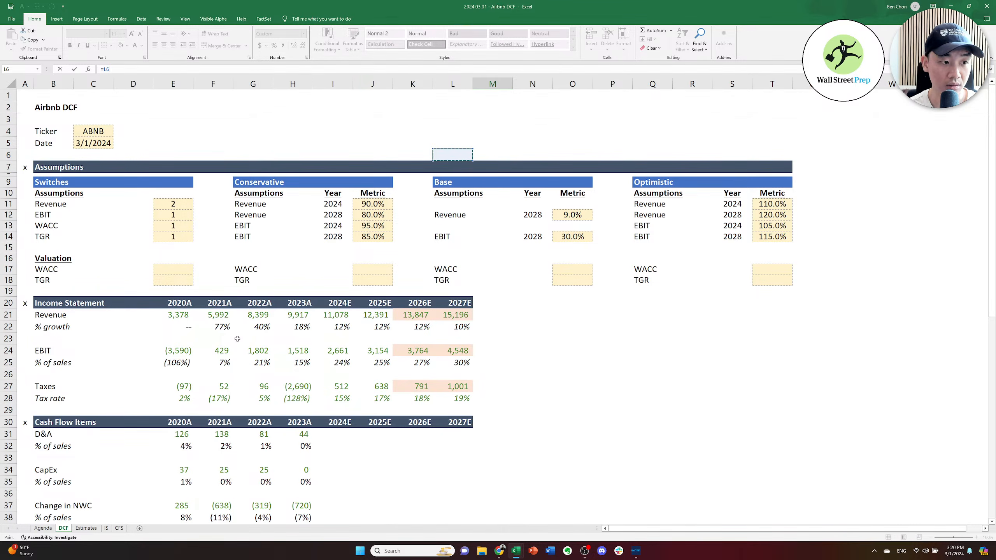
key(Down)
key(Down)
key(Right)
key(Right)
key(Down)
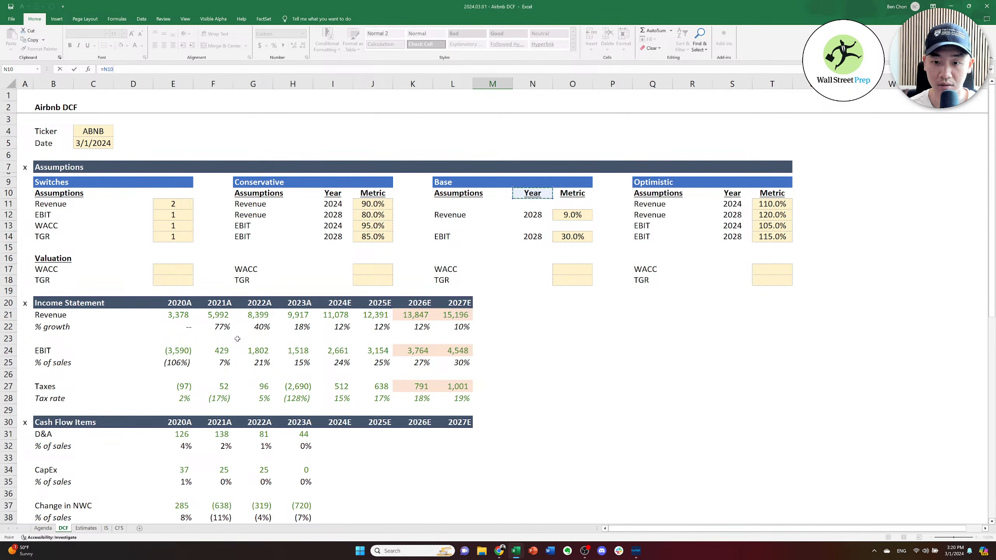
key(Return)
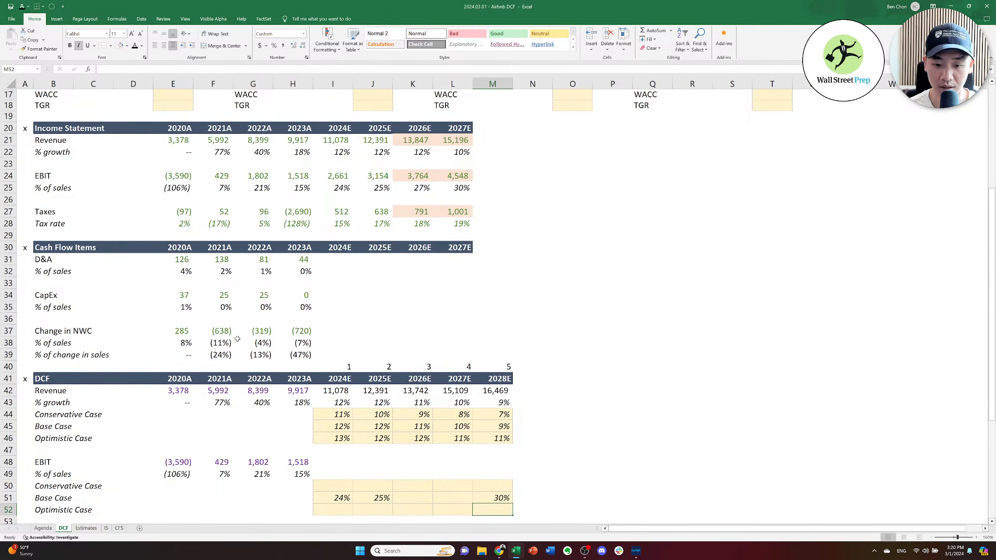
Copy the Base Case 2026E and 2027E revenue growth formulas from K45:L45 into the Base Case EBIT margin cells K51:L51.
key(Up)
key(Left)
key(Left)
key(Up)
key(Up)
key(Up)
key(Up)
key(Up)
key(Up)
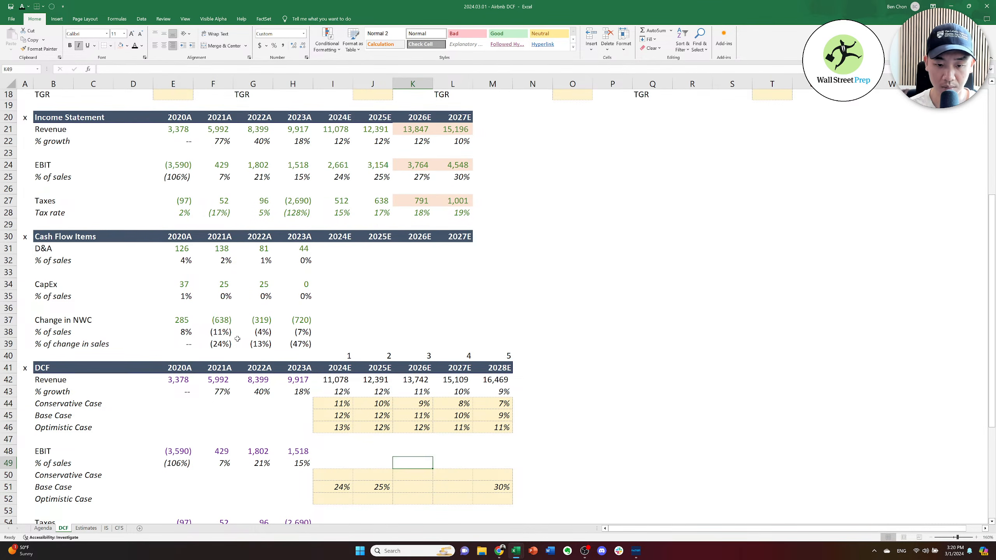
key(shift+Right)
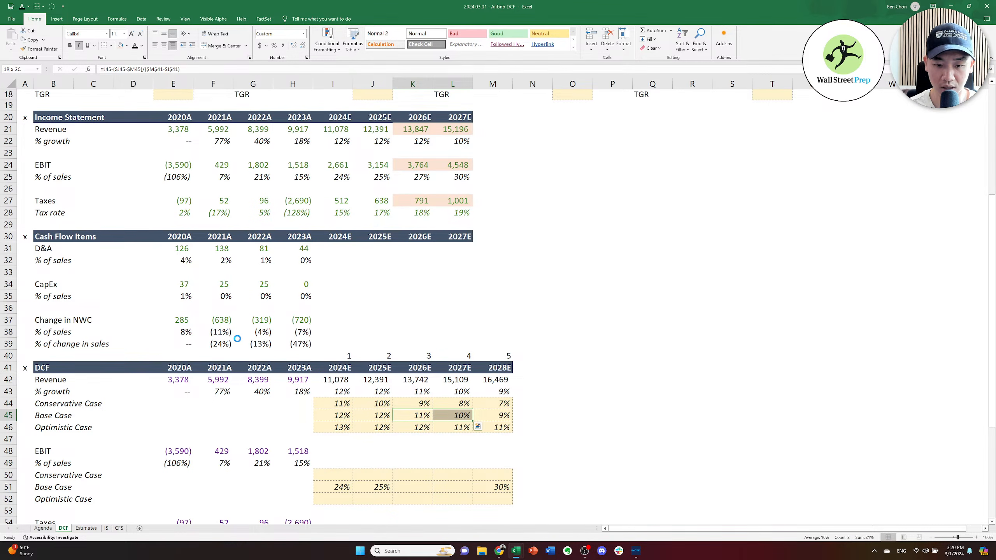
key(ctrl+c)
key(Down)
key(Down)
key(Down)
key(Down)
key(Down)
key(Down)
key(ctrl+v)
key(Right)
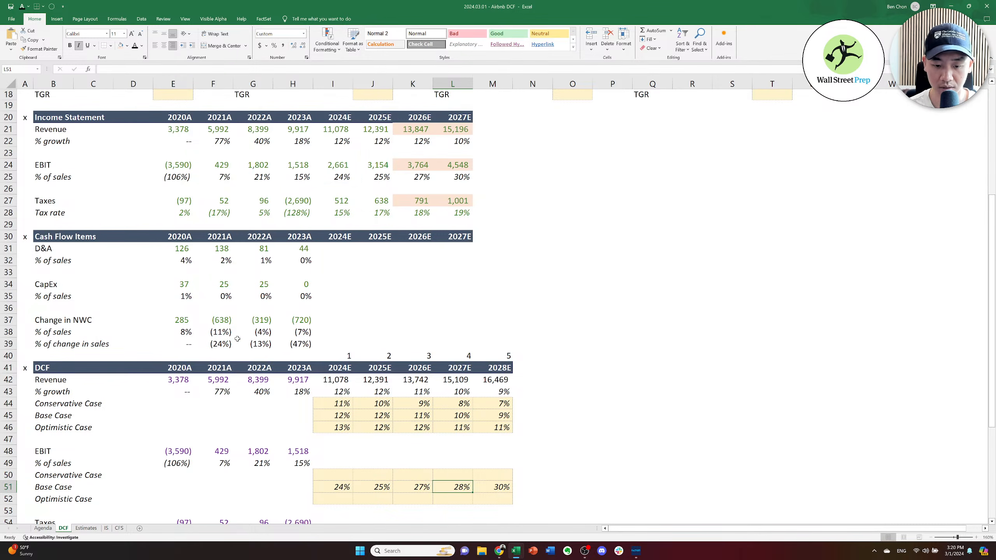
Check the cell references in the interpolation formulas of the Base Case EBIT margins in L51 and K51.
key(F2)
key(Escape)
key(F2)
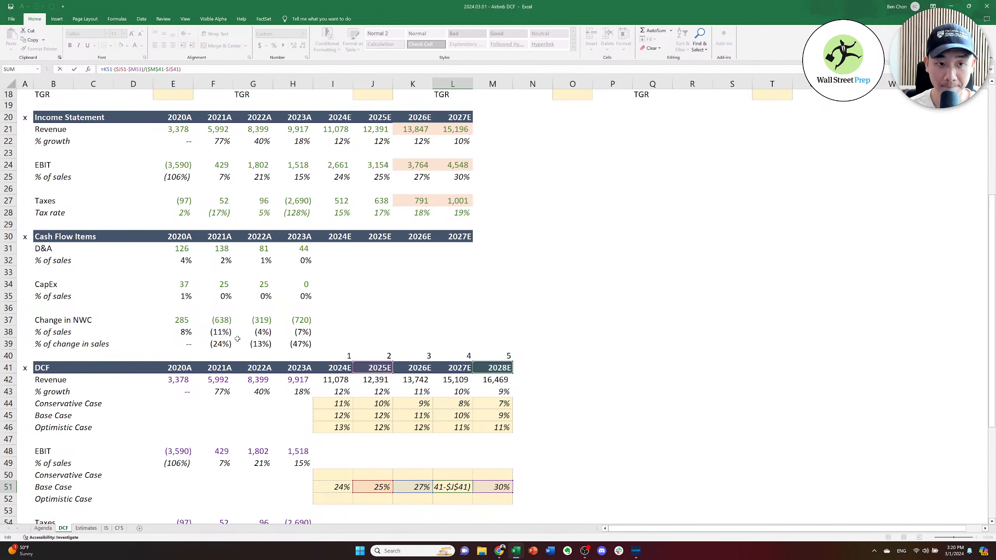
key(Escape)
key(Left)
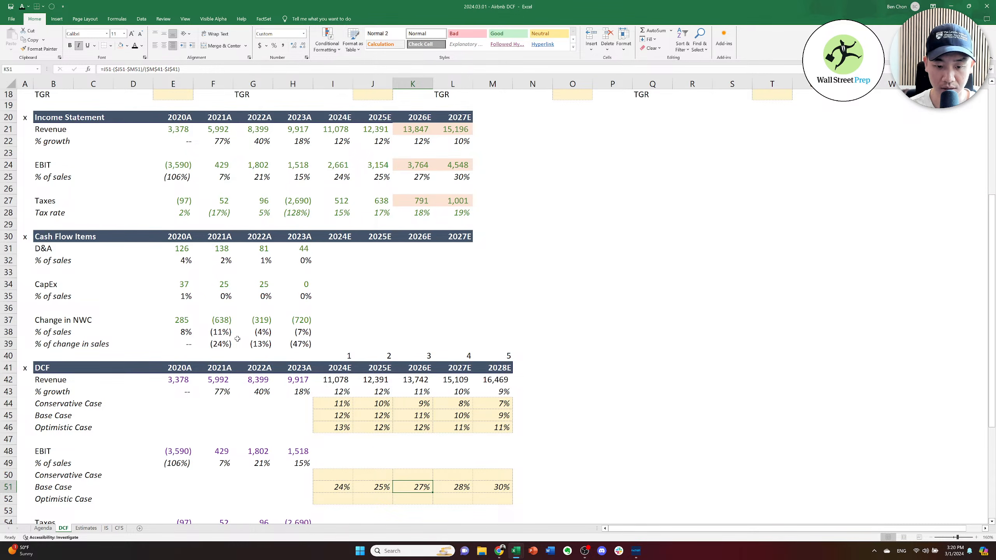
key(F2)
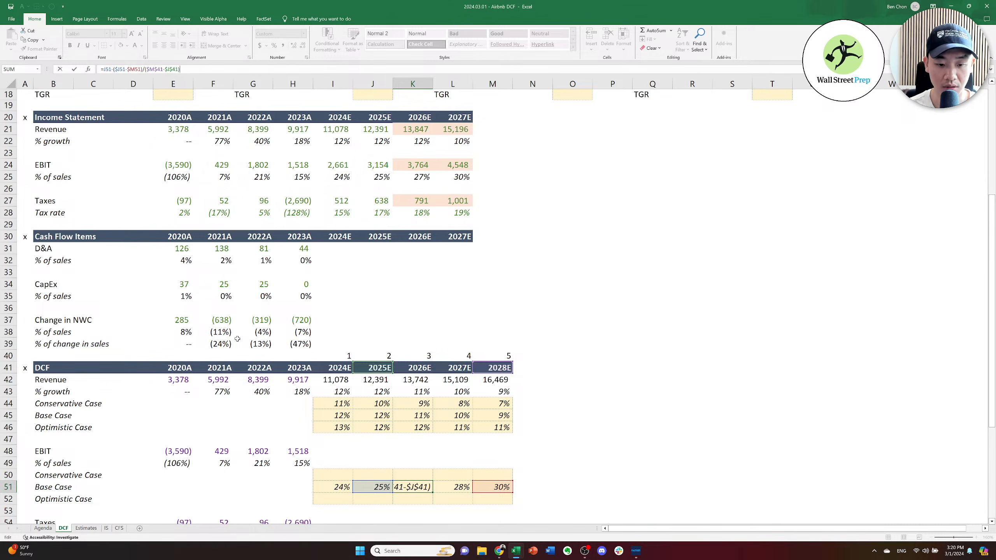
key(Escape)
key(Right)
key(Left)
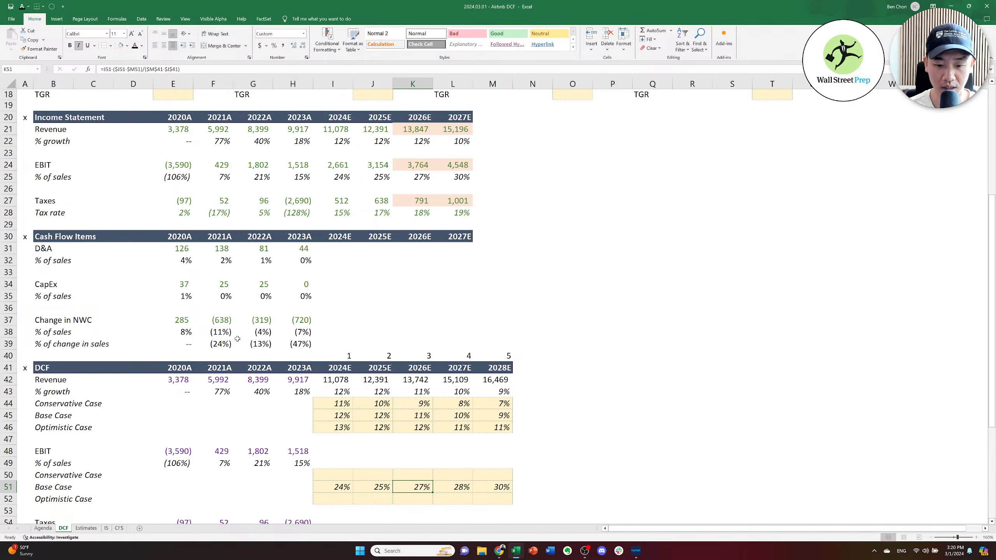
key(Right)
key(Left)
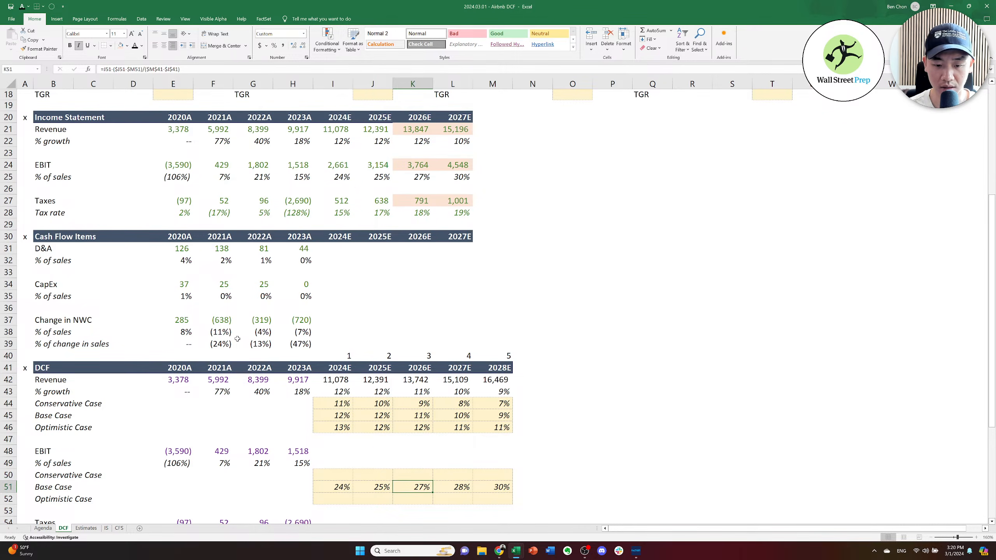
Rewrite the Base Case 2026E EBIT margin in K51 as =J51+($M51-$J51)/($M$41-$J$41) and copy it to 2027E in L51.
key(F2)
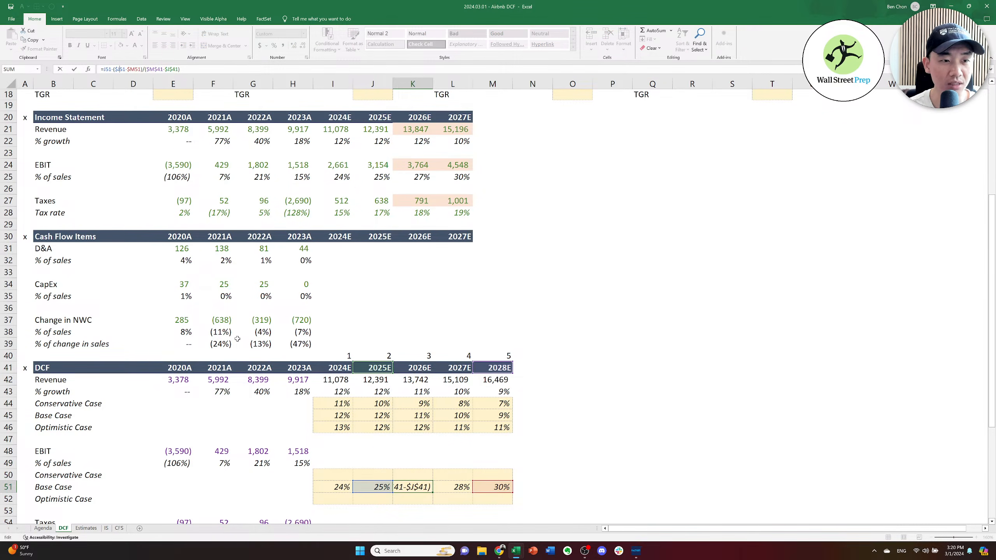
key(BackSpace)
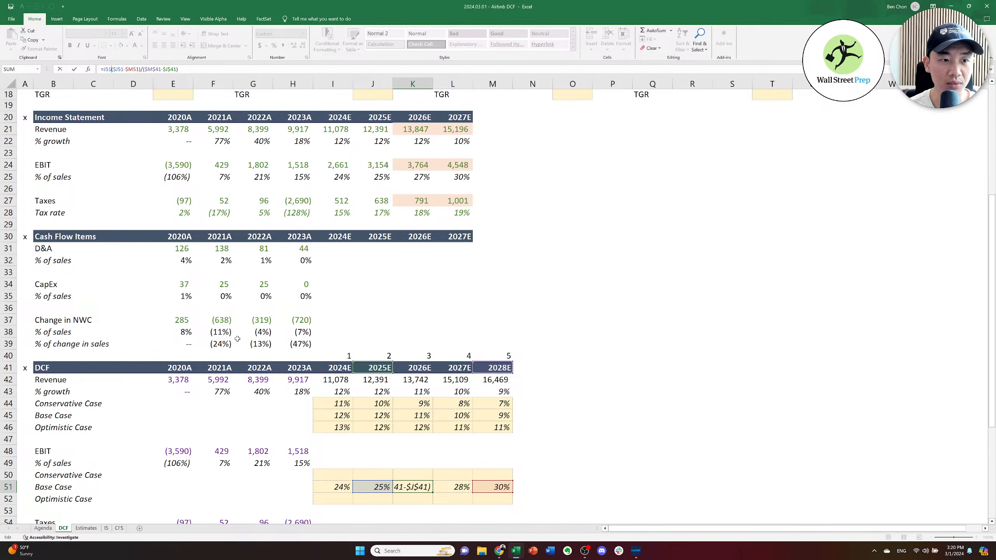
text(+)
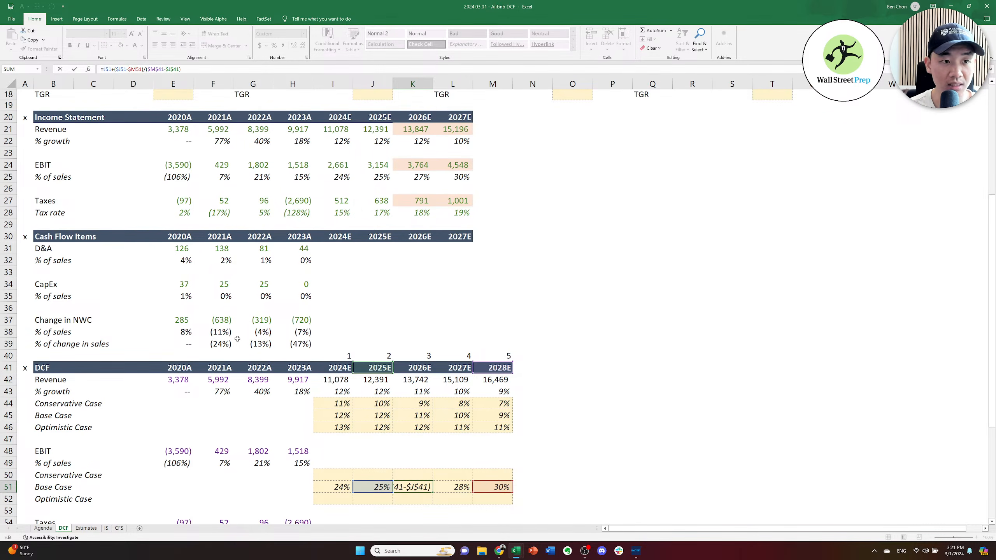
key(shift+Left)
key(shift+Left)
key(BackSpace)
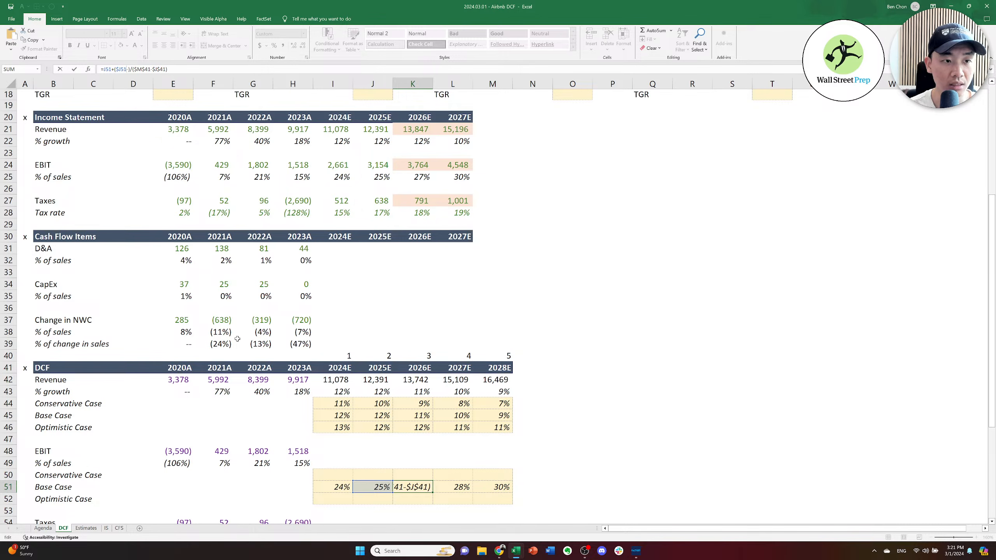
text($M51-)
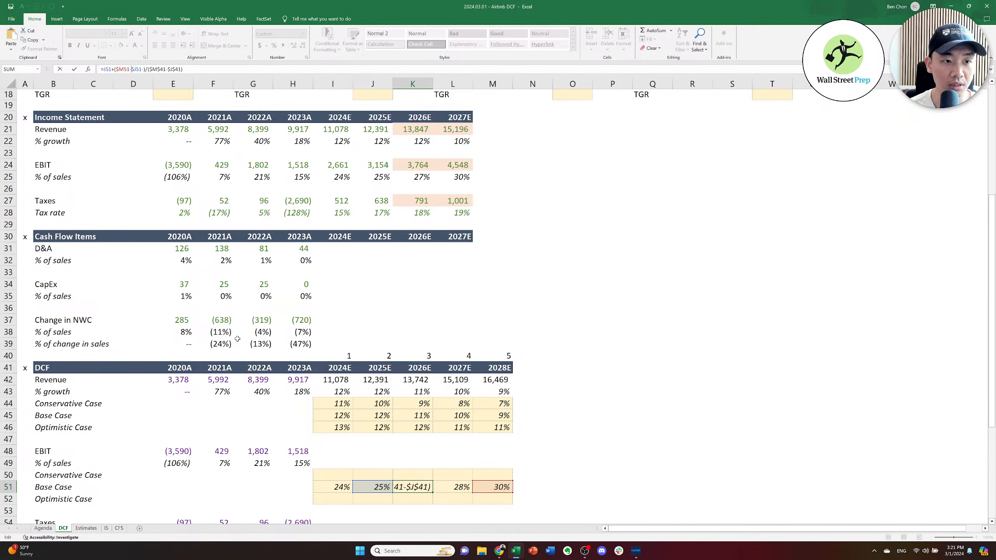
key(BackSpace)
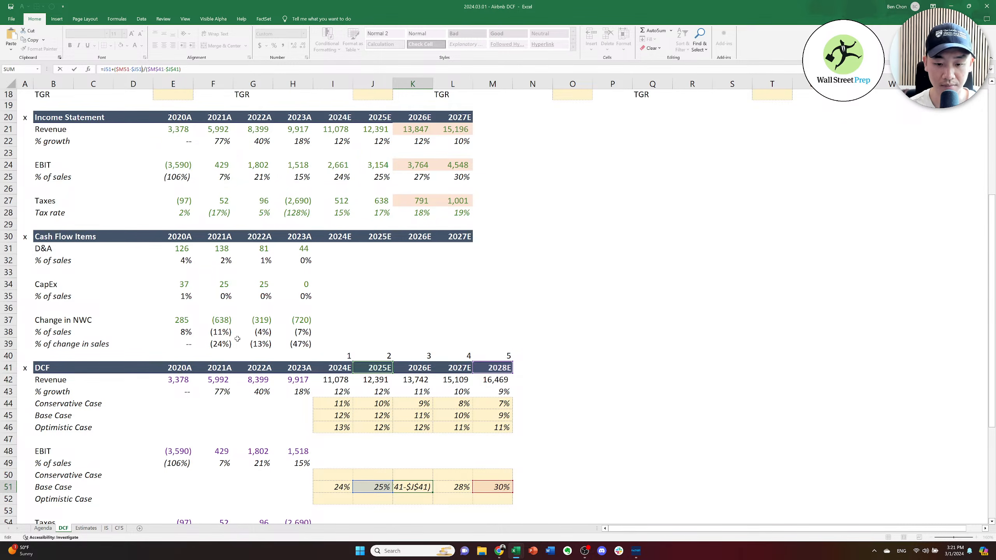
key(ctrl+Return)
key(Right)
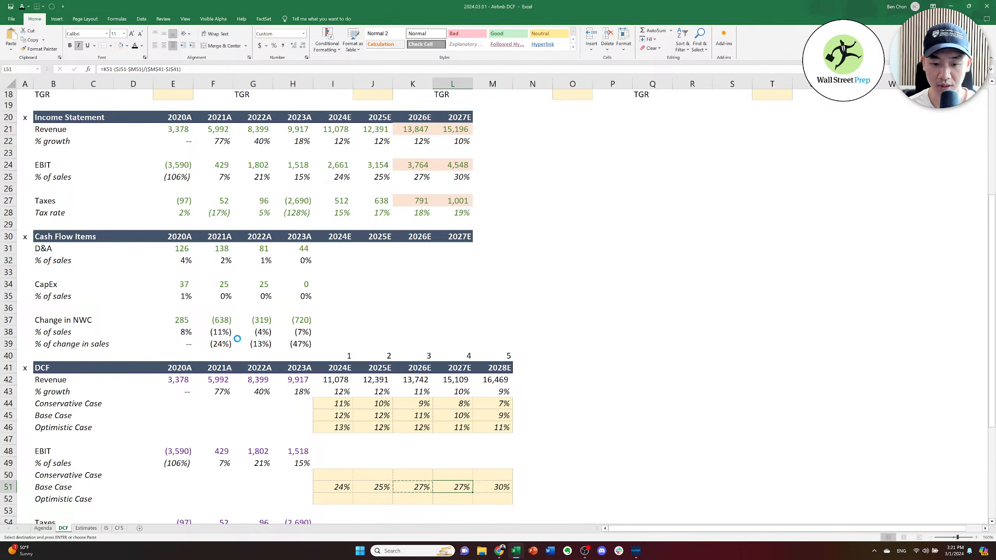
key(Right)
Review the revised interpolation formulas in the Base Case EBIT margin cells K51 and L51.
key(Left)
key(F2)
key(Escape)
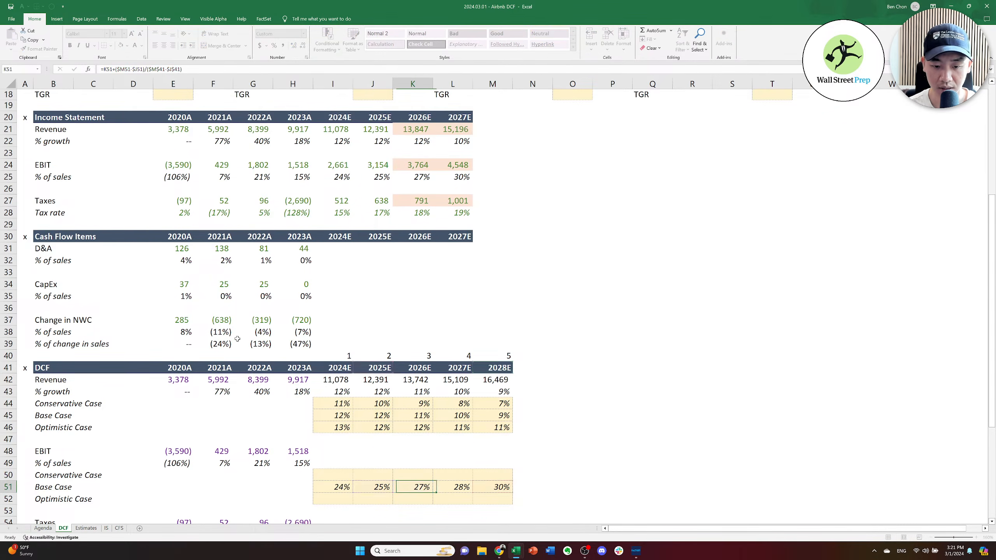
key(Left)
key(F2)
key(Escape)
key(F2)
key(Escape)
key(Right)
key(F2)
key(Escape)
key(Left)
key(F2)
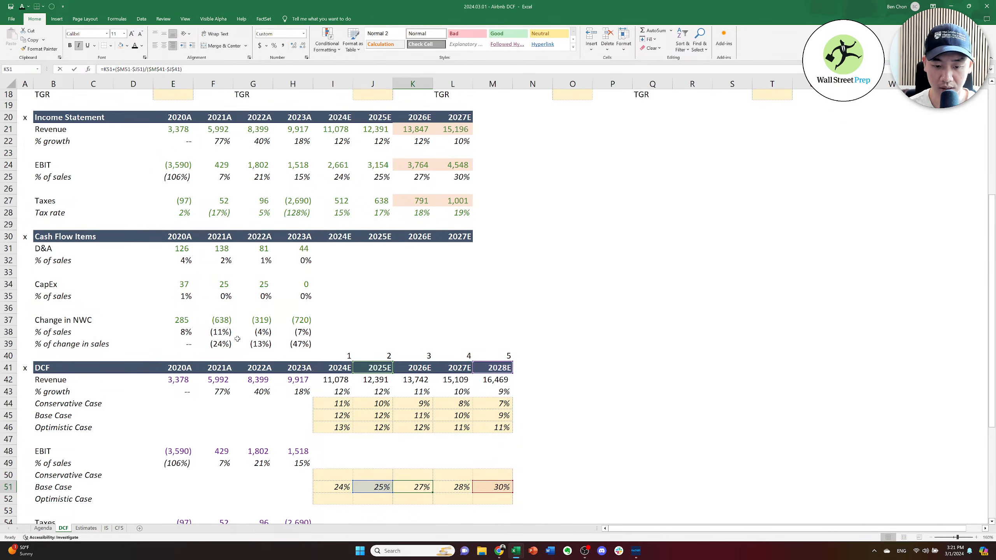
key(Escape)
Calculate the Conservative Case 2024E EBIT margin in I50 as the Base Case margin times the 2024 conservative EBIT factor, =I51*J13.
key(Left)
key(Left)
key(Up)
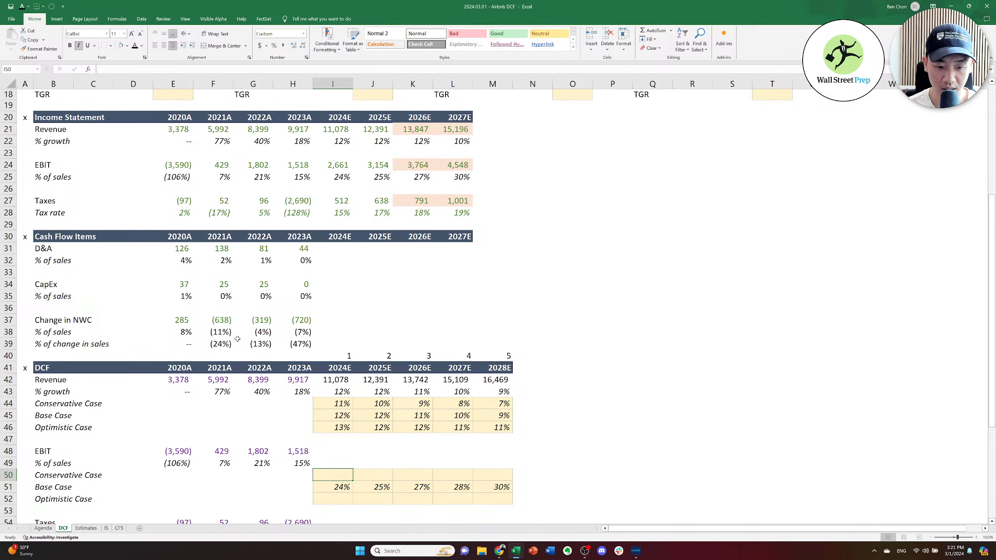
text(=)
key(Down)
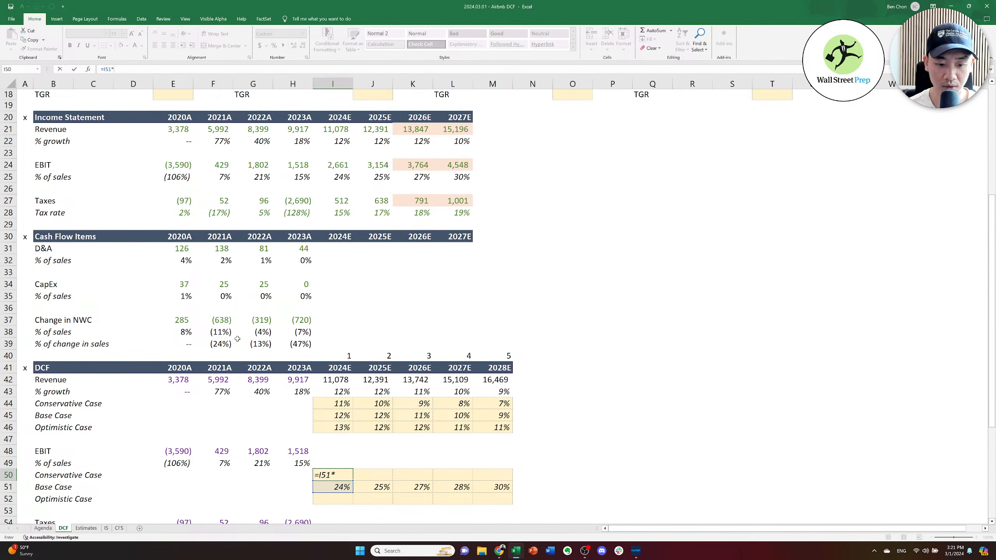
text(*)
key(Up)
key(Home)
key(Up)
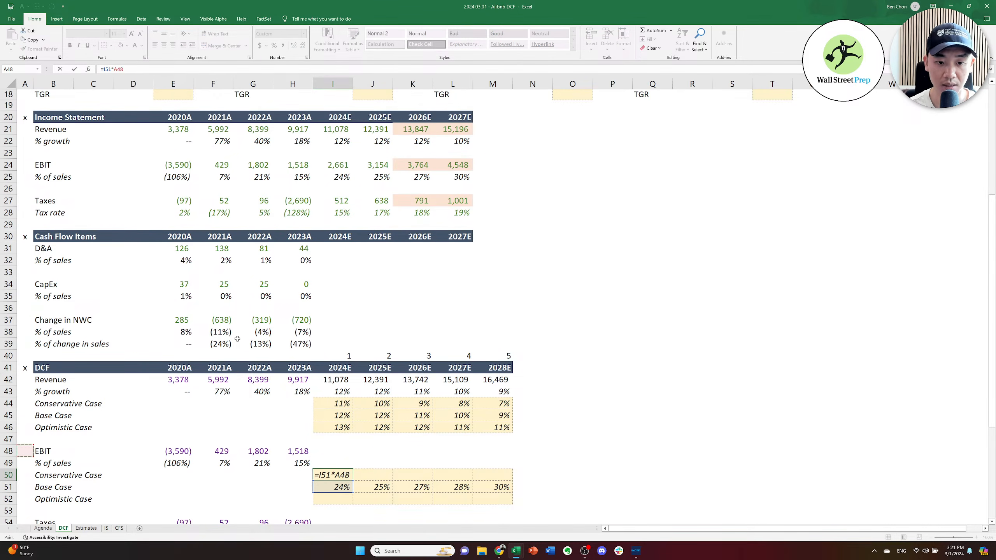
key(Up)
key(Up)
key(Up)
key(Up)
key(Up)
key(Up)
key(Up)
key(Up)
key(Up)
key(Up)
key(Right)
key(Right)
key(Right)
key(Right)
key(Up)
key(Up)
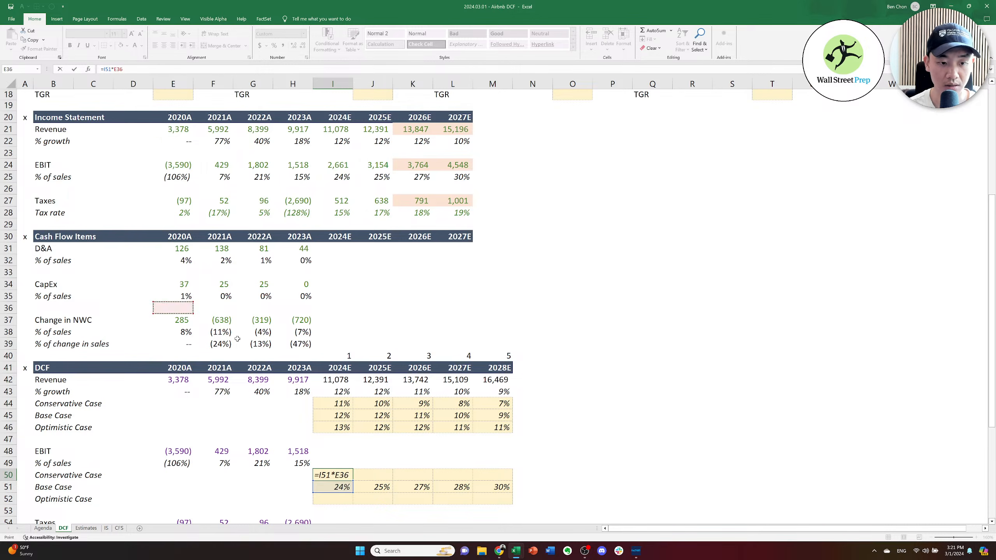
key(Up)
key(Right)
key(Up)
key(Right)
key(Right)
key(Right)
key(Right)
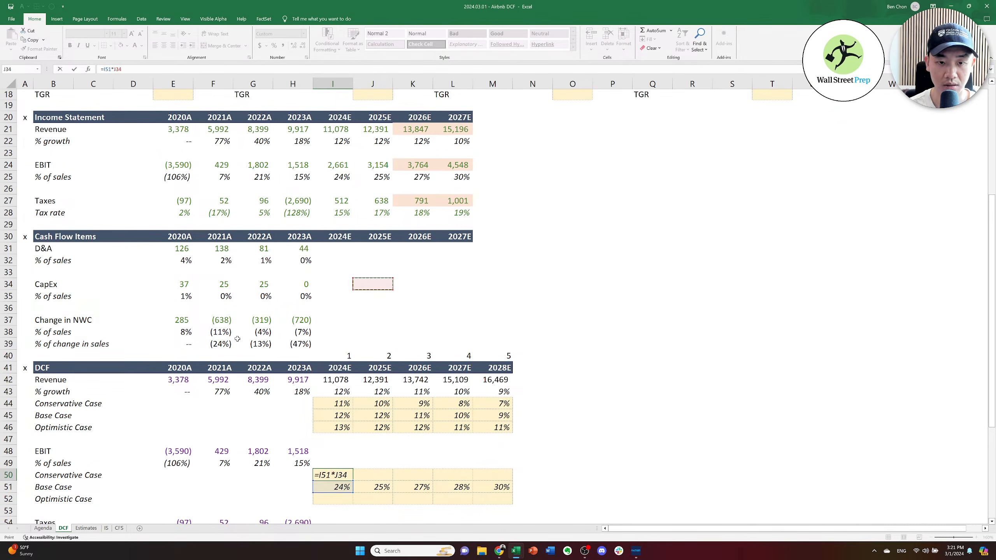
key(Up)
key(Up)
key(Up)
key(Up)
key(Up)
key(Up)
key(Up)
key(Up)
key(Up)
key(Up)
key(Up)
key(Up)
key(Up)
key(Up)
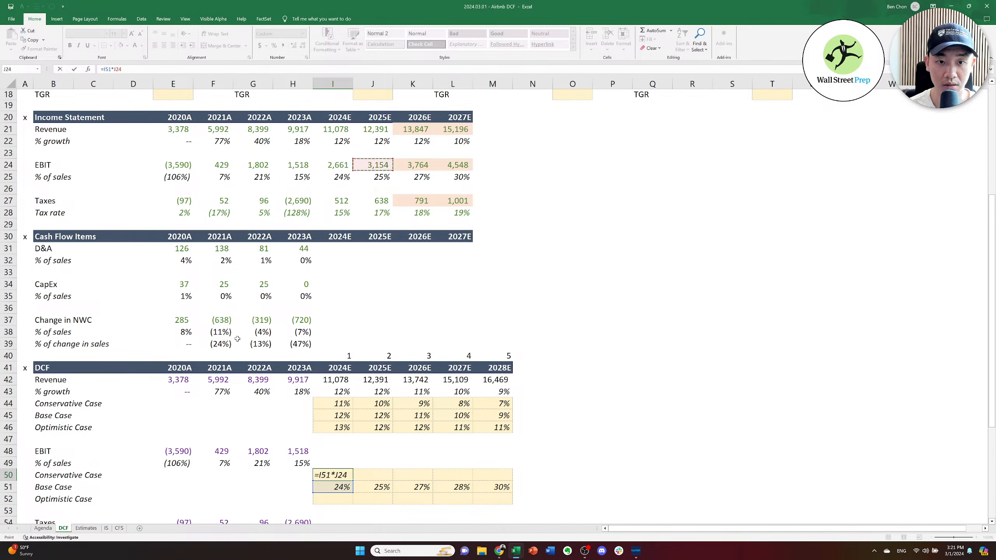
key(Up)
key(Up)
key(Up)
key(Up)
key(Up)
key(Up)
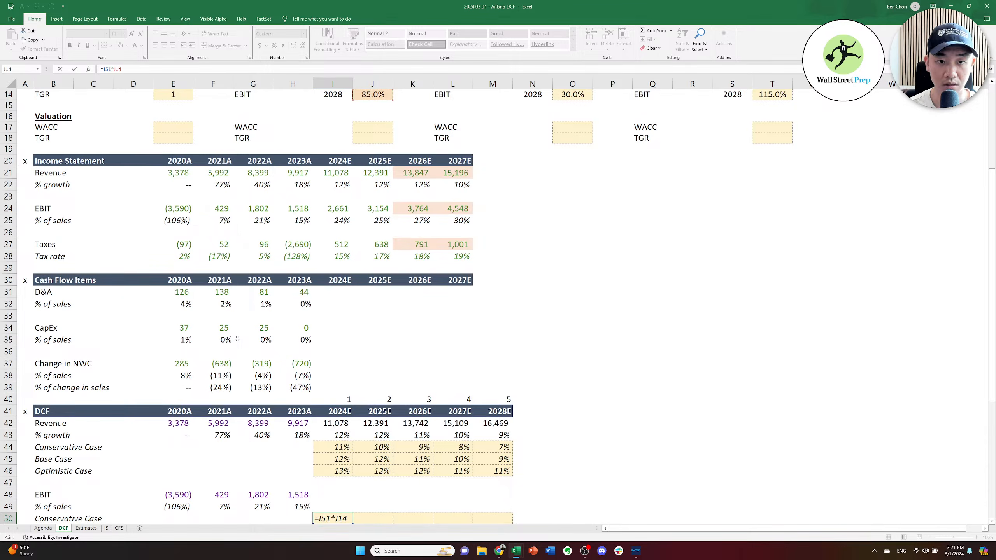
key(Up)
key(ctrl+Return)
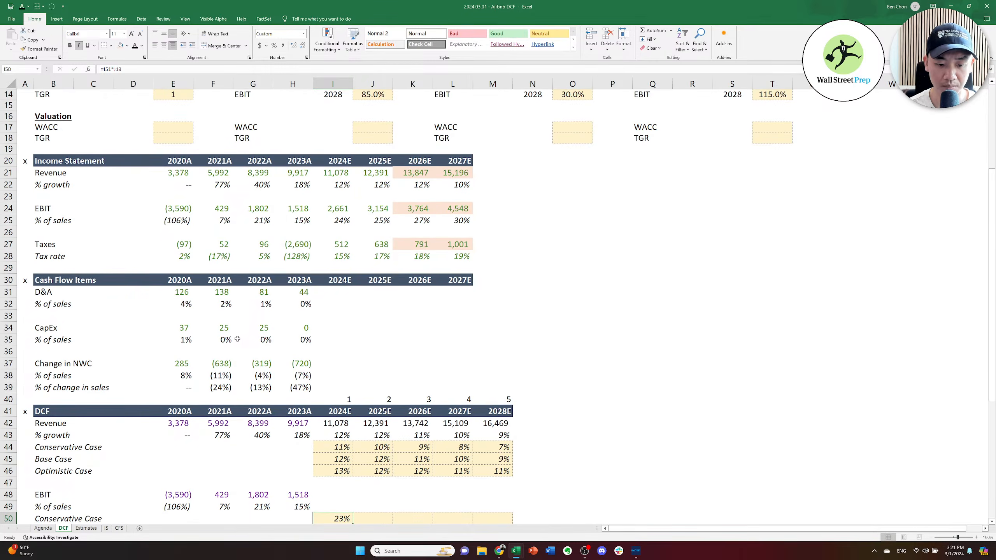
Calculate the Optimistic Case 2024E EBIT margin in I52 as the Base Case margin times the 2024 optimistic EBIT factor, =I51*T13.
key(Down)
key(Down)
text(=)
key(Up)
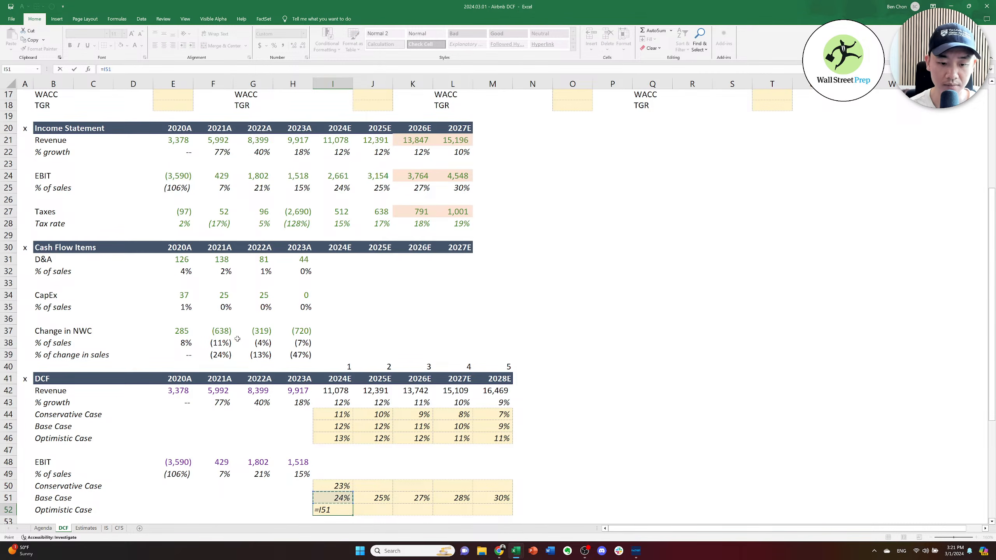
text(*)
key(Right)
key(Right)
key(Right)
key(Right)
key(Right)
key(Right)
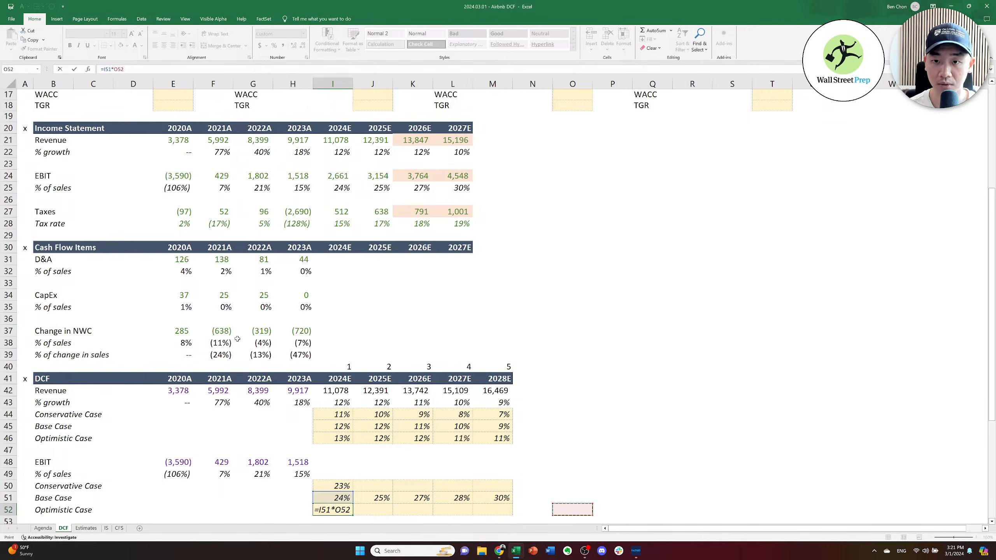
key(ctrl+Up)
key(ctrl+Up)
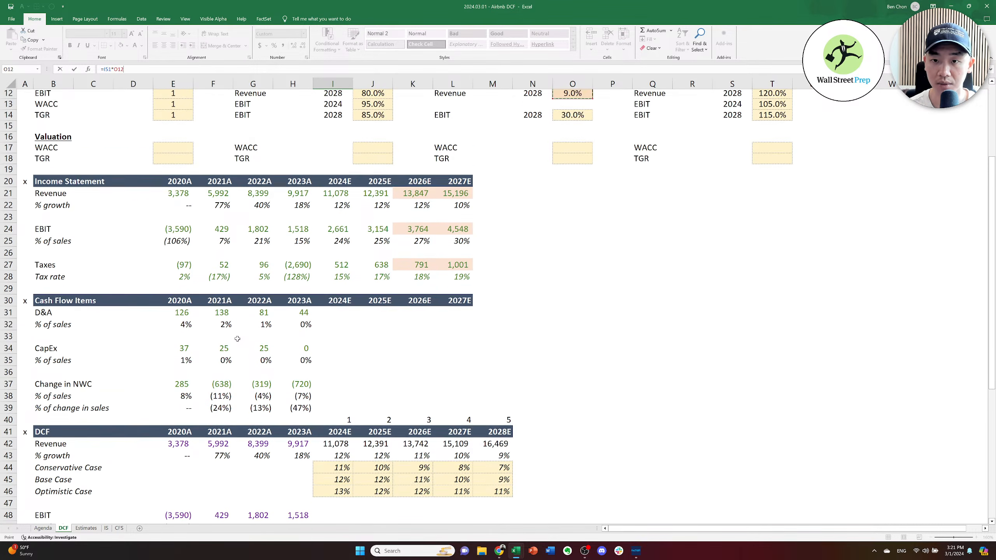
key(Up)
key(Right)
key(Right)
key(Right)
key(Right)
key(Right)
key(Down)
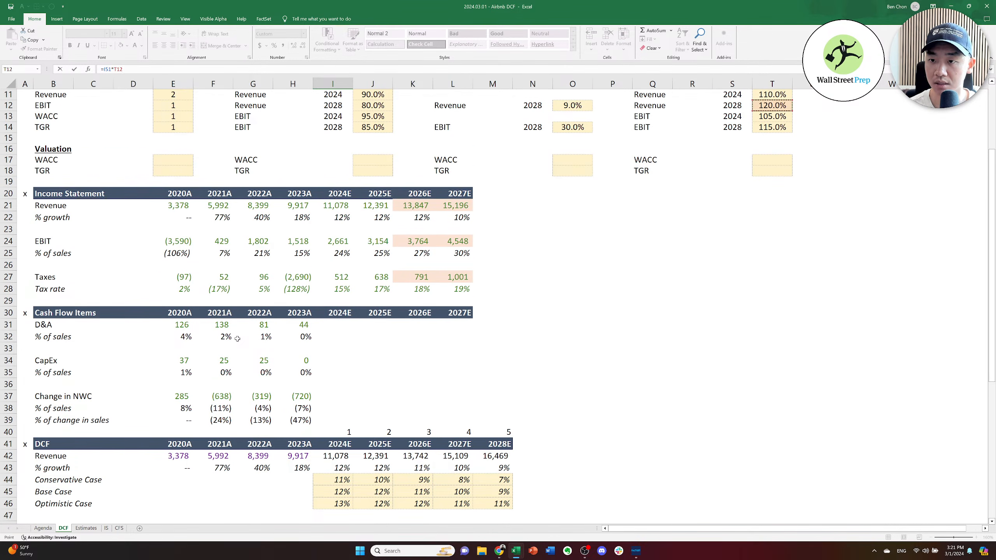
key(Down)
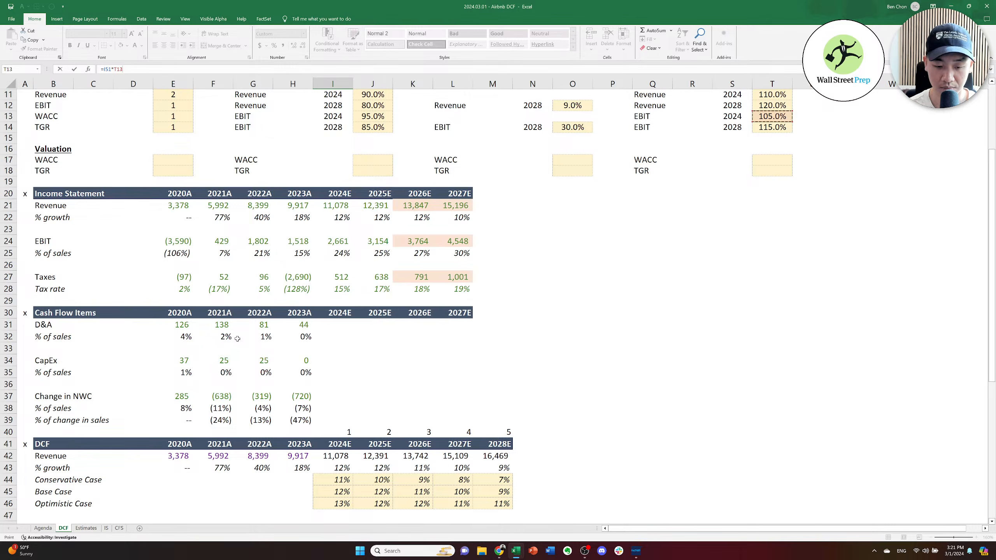
key(Return)
Check the 2024E EBIT margin formulas of the Conservative and Optimistic Cases in I50 and I52.
key(Up)
key(Up)
key(Up)
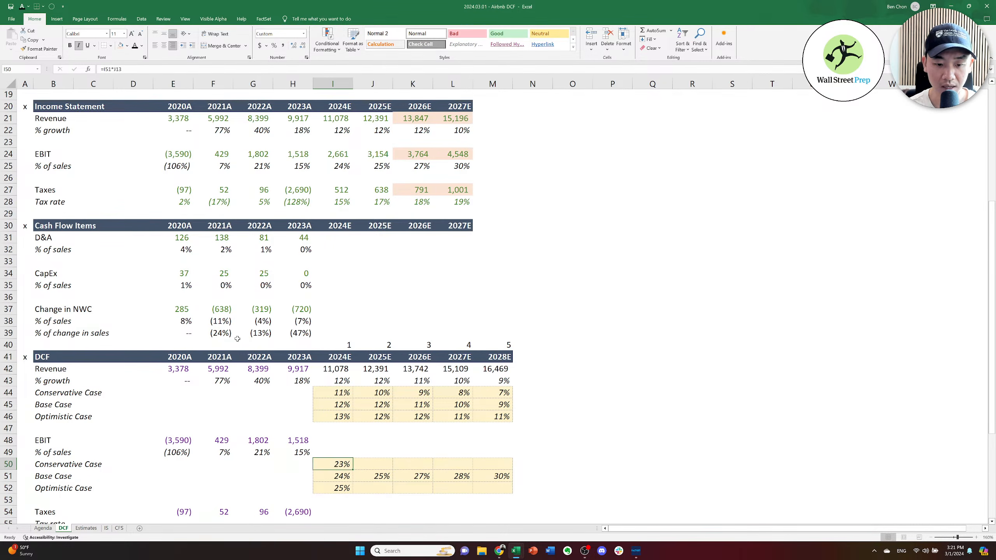
key(Down)
key(Down)
key(Up)
key(Up)
key(Down)
key(Down)
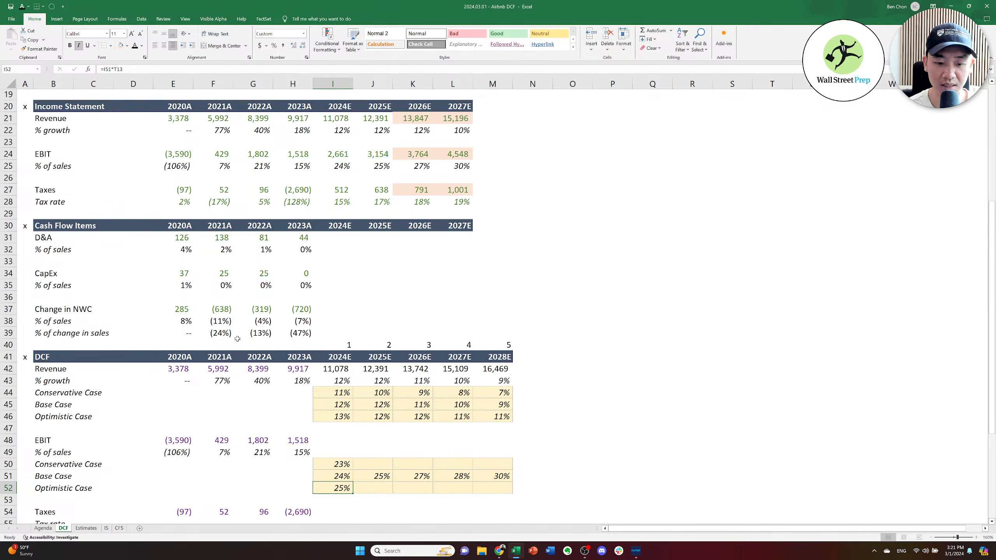
Calculate the Conservative Case 2028E EBIT margin in M50 as the Base Case margin times the 2028 conservative EBIT factor, =M51*J14.
key(Right)
key(Up)
key(Up)
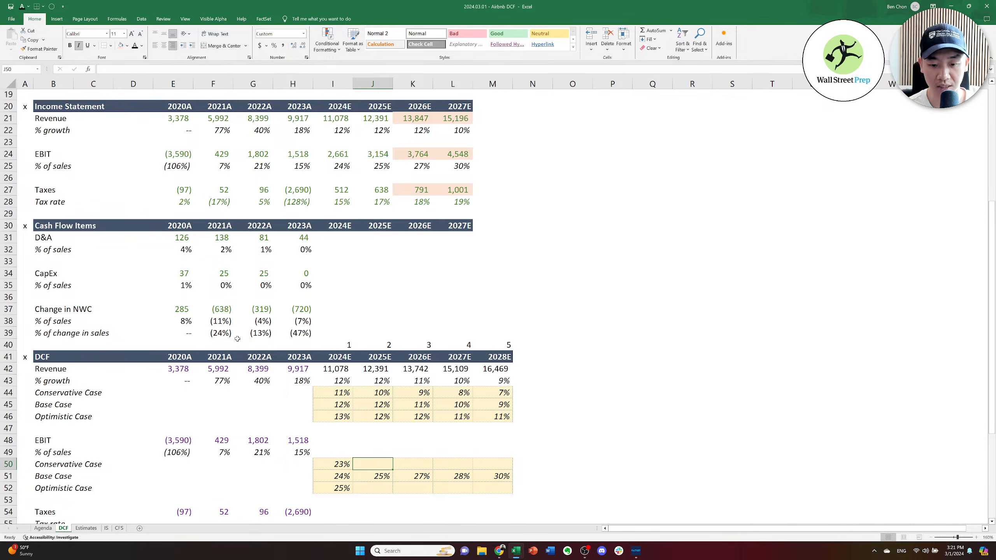
key(Right)
key(Right)
key(Right)
text(=)
key(Down)
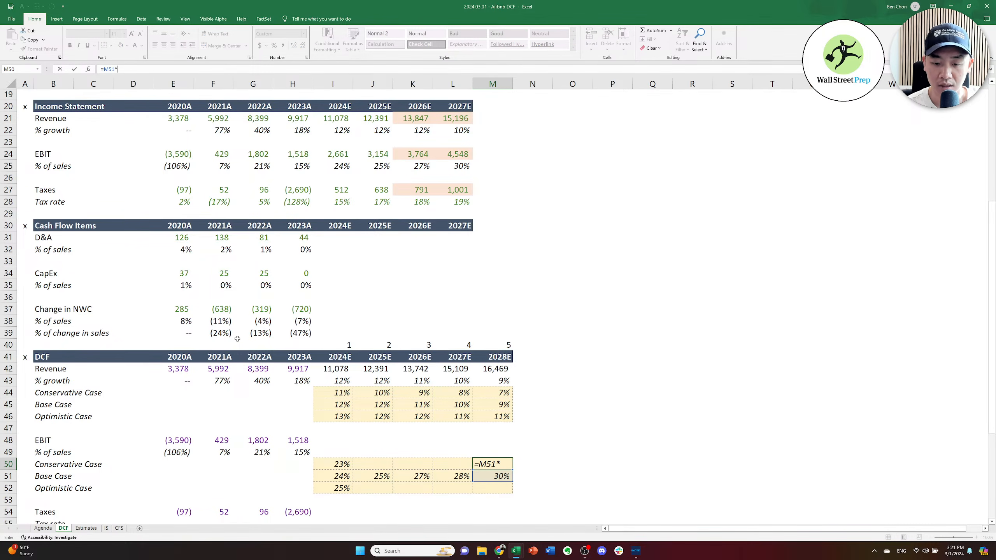
text(*)
key(Left)
key(ctrl+Up)
key(ctrl+Up)
key(ctrl+Up)
key(ctrl+Up)
key(ctrl+Up)
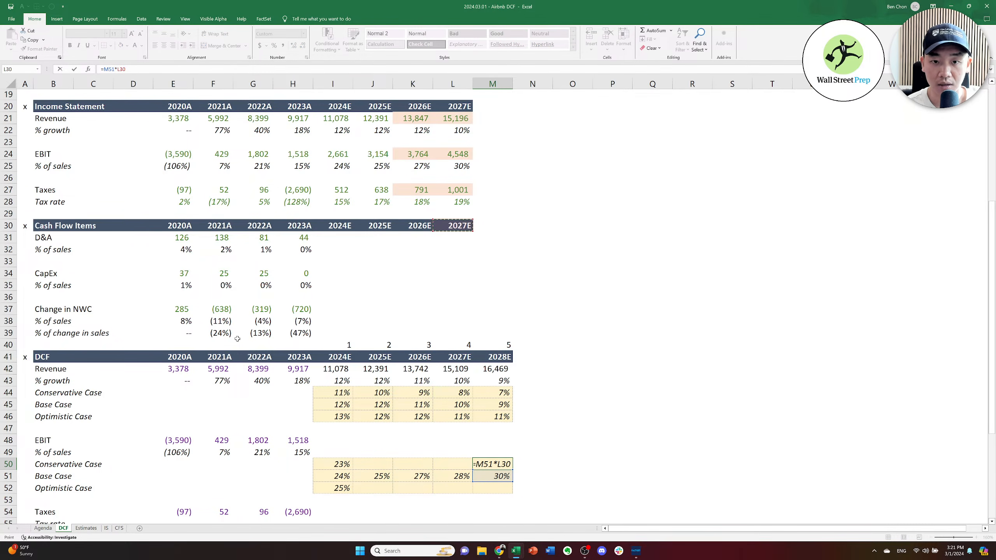
key(Up)
key(Up)
key(Up)
key(Up)
key(Up)
key(Up)
key(Up)
key(Up)
key(Up)
key(Up)
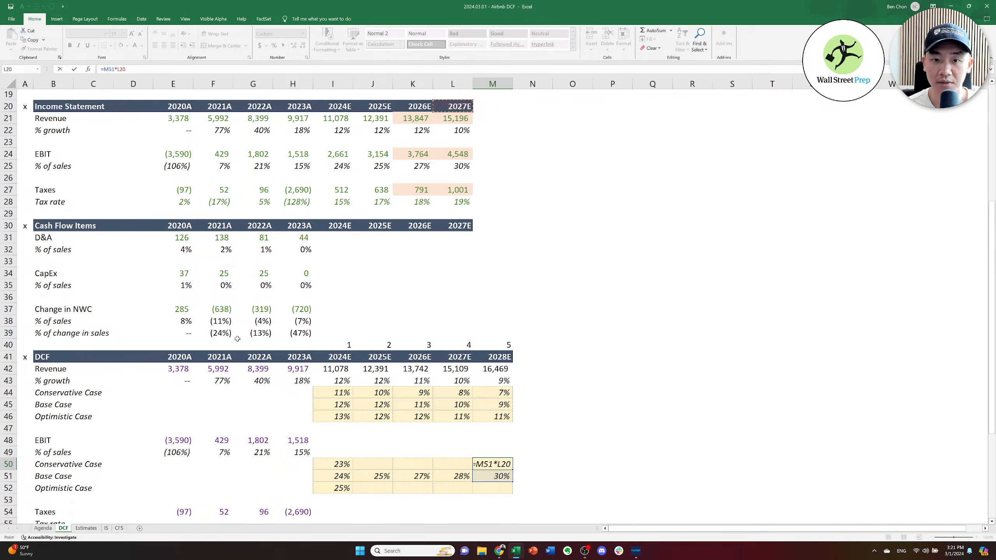
key(Up)
key(Up)
key(Up)
key(Up)
key(Up)
key(Up)
key(Left)
key(Left)
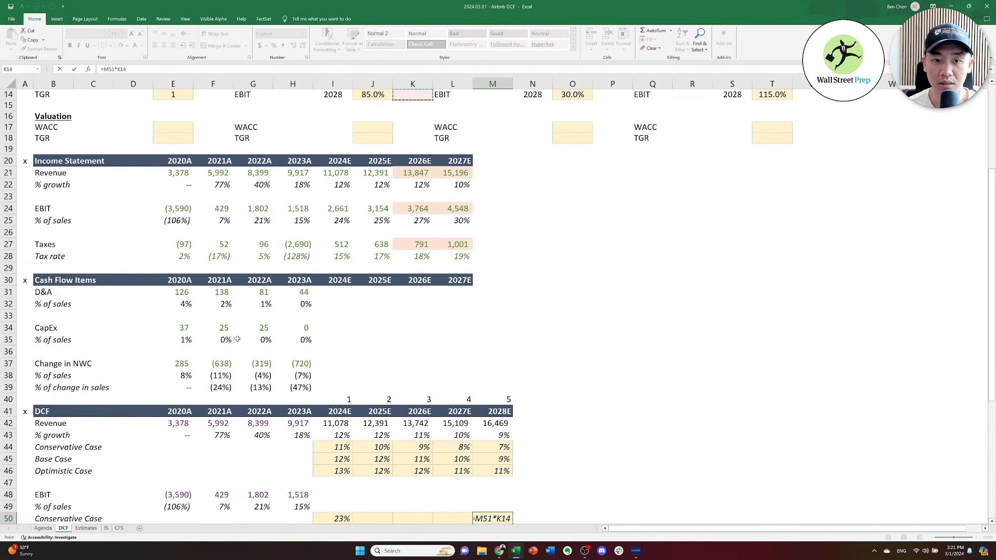
key(Down)
key(Down)
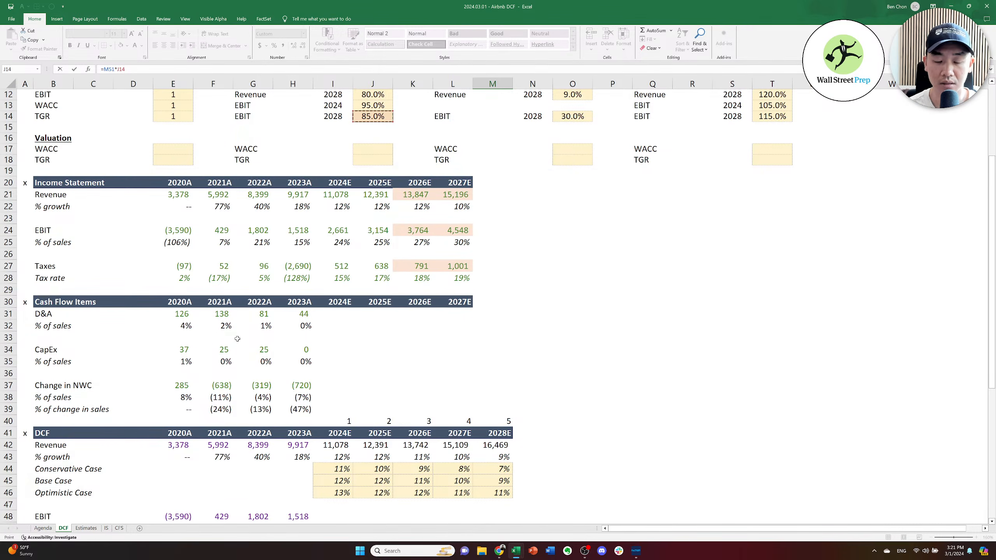
key(Return)
Calculate the Optimistic Case 2028E EBIT margin in M52 as the Base Case margin times the 2028 optimistic EBIT factor, =M51*T14.
key(Down)
text(=)
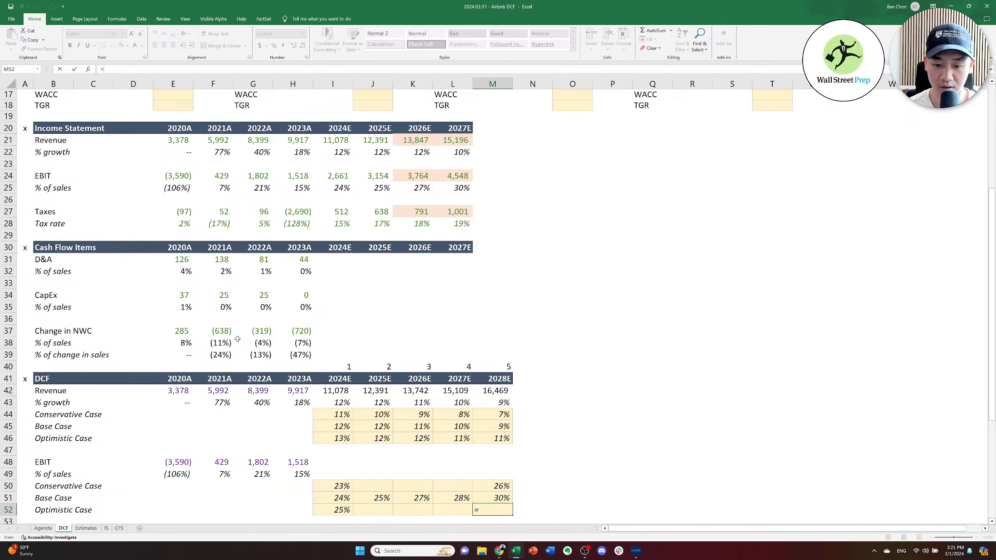
key(Up)
text(*)
key(Right)
key(Right)
key(Right)
key(Right)
key(Right)
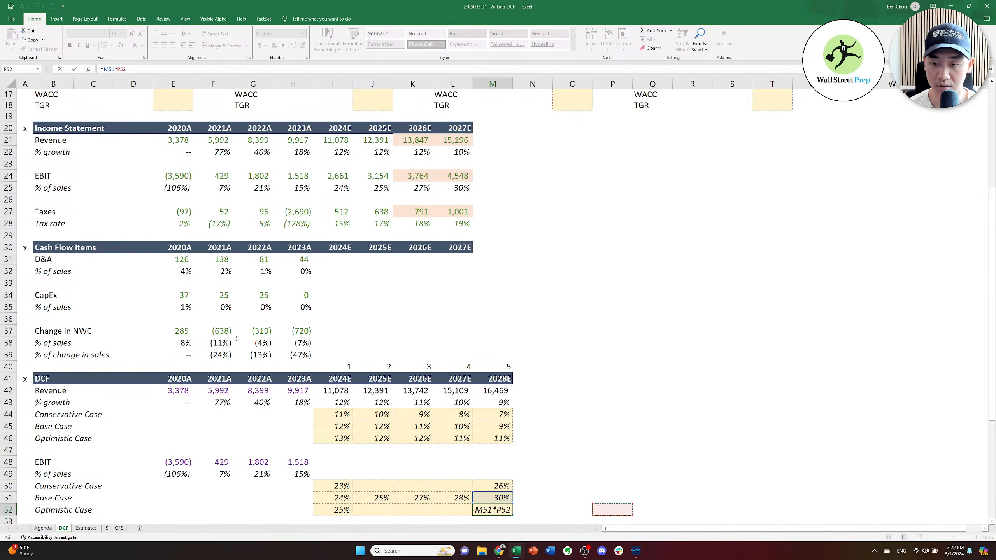
key(Right)
key(Right)
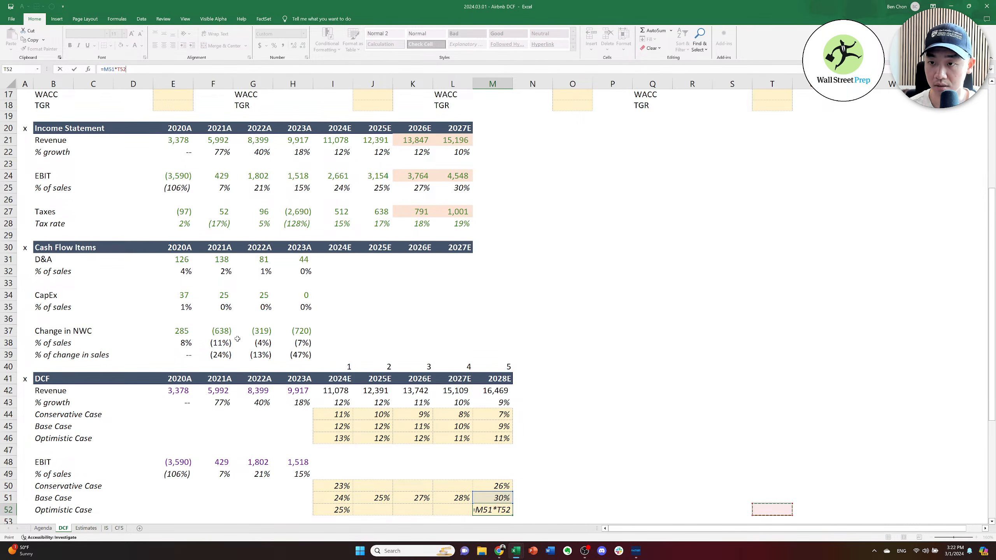
key(ctrl+Up)
key(Up)
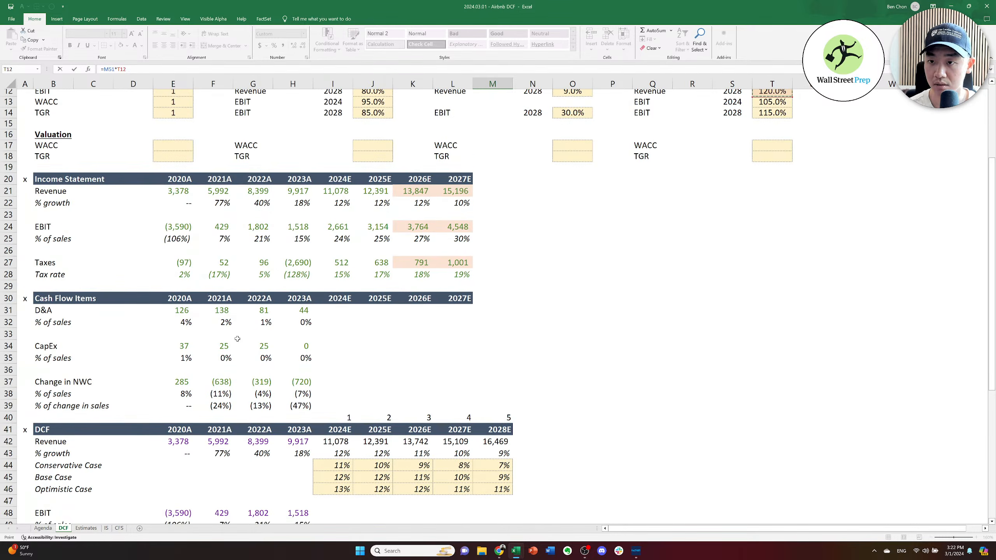
key(Down)
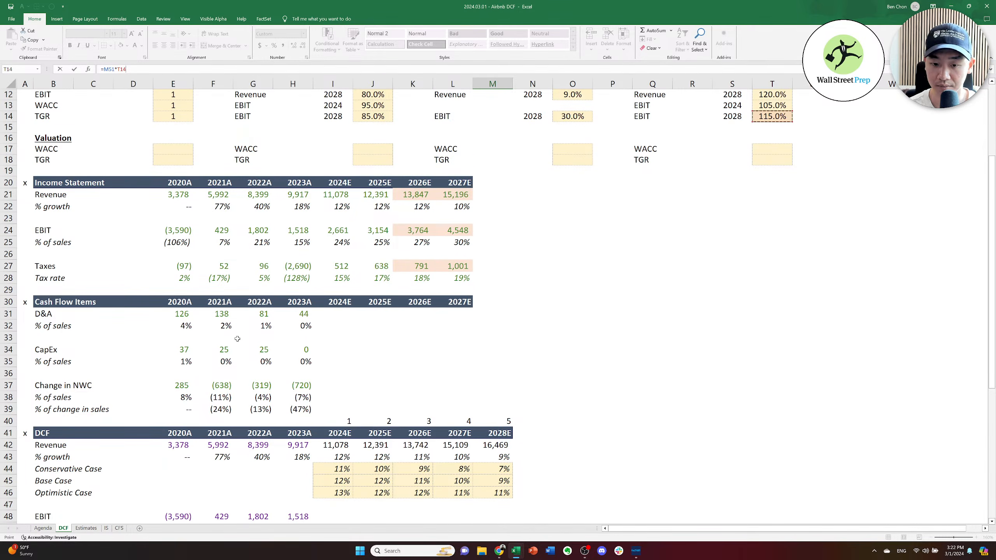
key(Return)
Review the 2024E and 2028E EBIT margins across the three case rows and the empty years between them in rows 50 to 52.
key(Down)
key(Left)
key(Left)
key(Up)
key(Up)
key(Right)
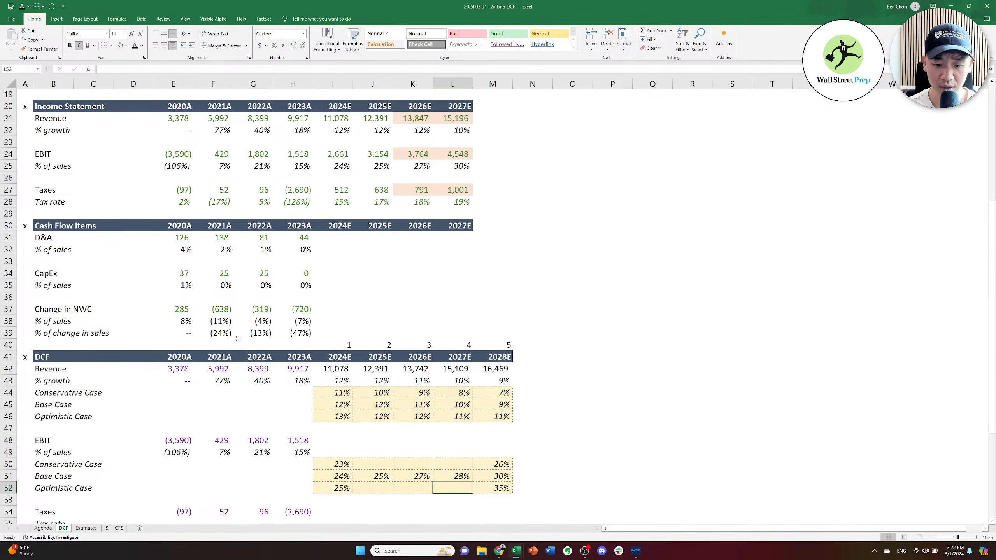
key(Right)
key(Up)
key(Up)
key(Left)
key(Left)
key(Left)
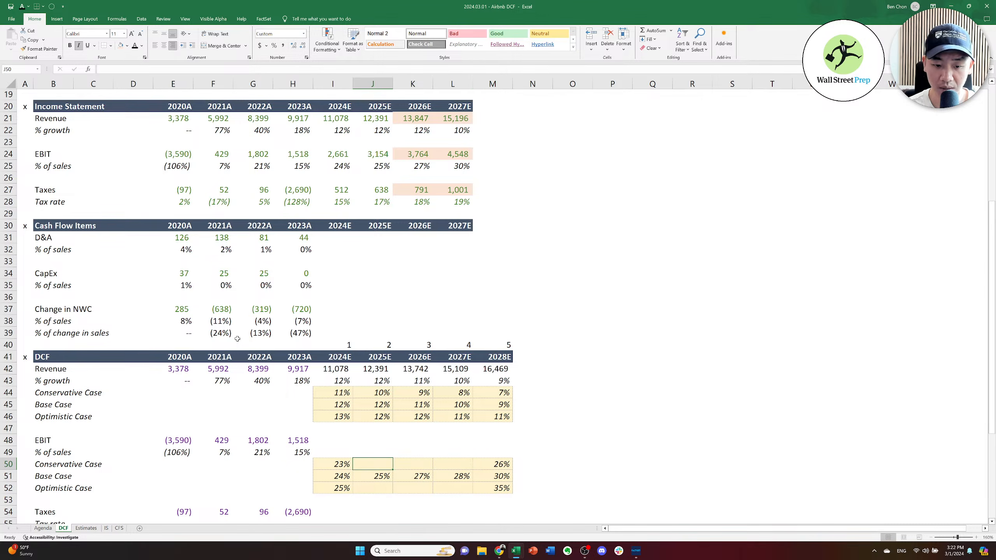
key(Right)
key(Right)
key(Right)
key(ctrl+Left)
key(ctrl+Right)
key(Down)
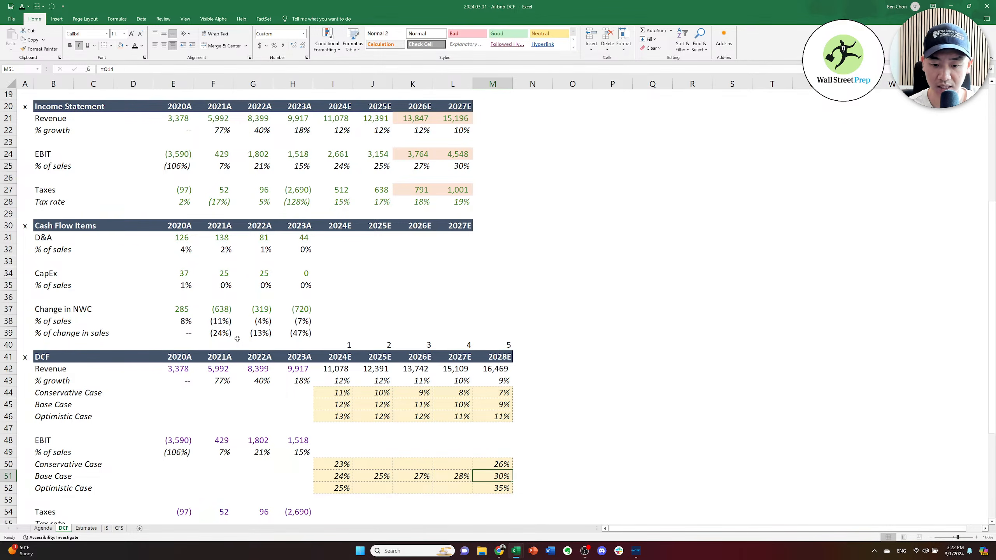
key(Down)
key(ctrl+Left)
key(ctrl+Right)
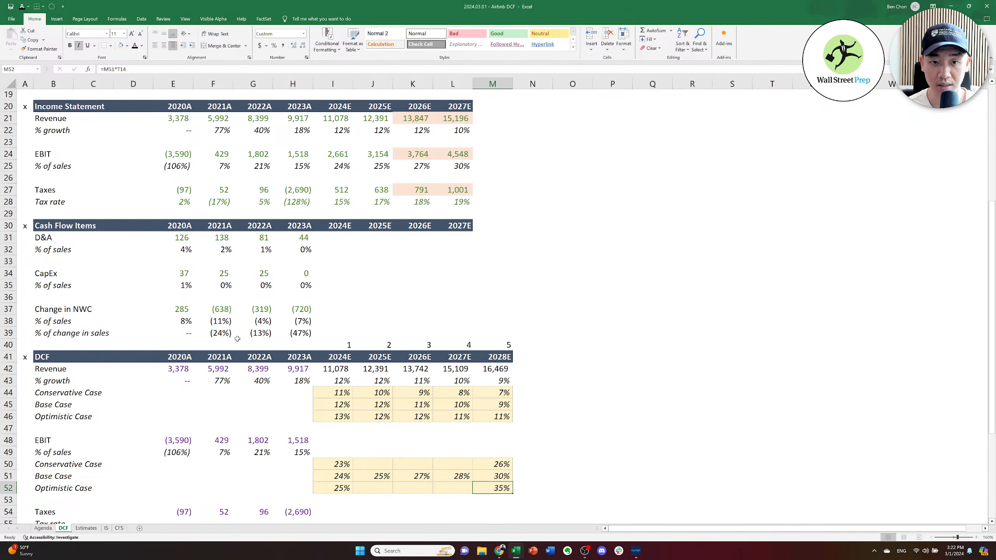
Check Airbnb's '24 and '25 EBIT margins against its travel booking peers in the Universe of Companies workbook, and return to the Airbnb DCF workbook.
key(alt+Tab)
key(Down)
key(Right)
key(Up)
key(Left)
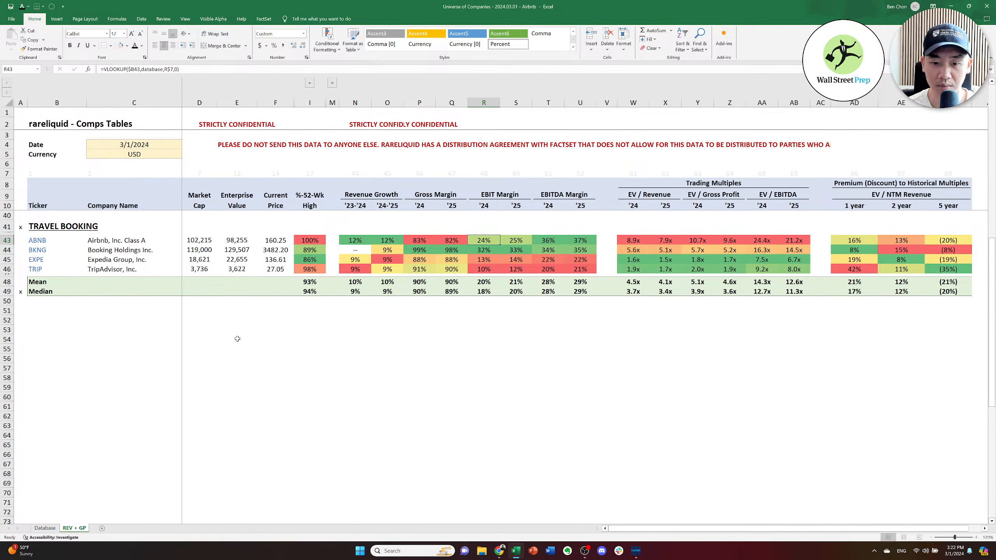
key(alt+Tab)
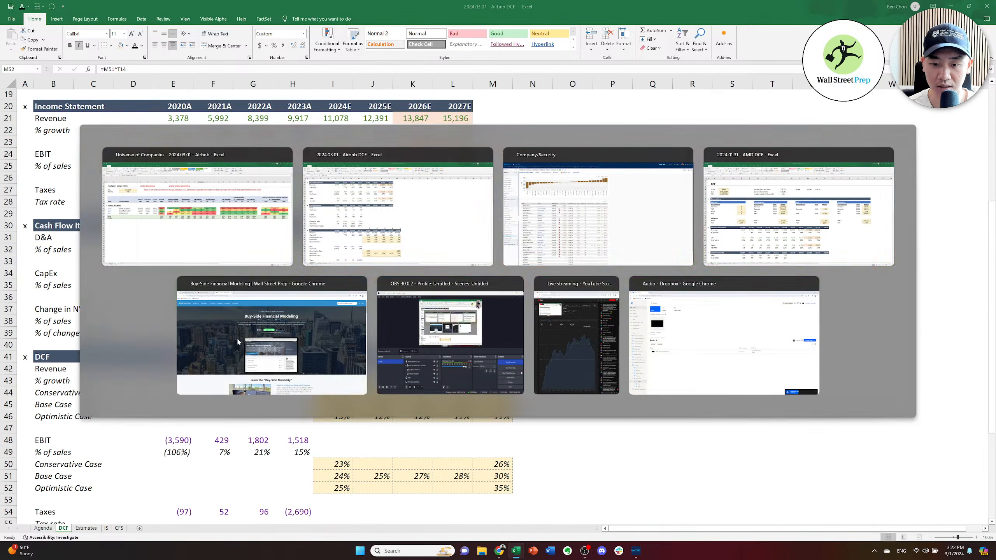
Set the Optimistic 2028 EBIT metric in the Assumptions section to 110%.
key(Right)
key(Right)
key(Right)
key(Right)
key(ctrl+Up)
key(ctrl+Up)
key(ctrl+Up)
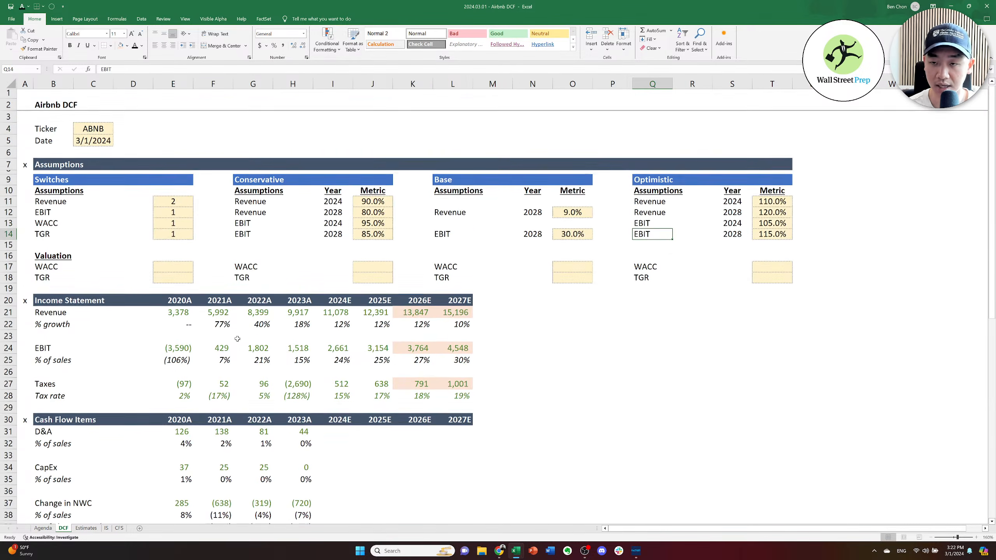
key(Right)
key(Right)
key(Right)
text(1)
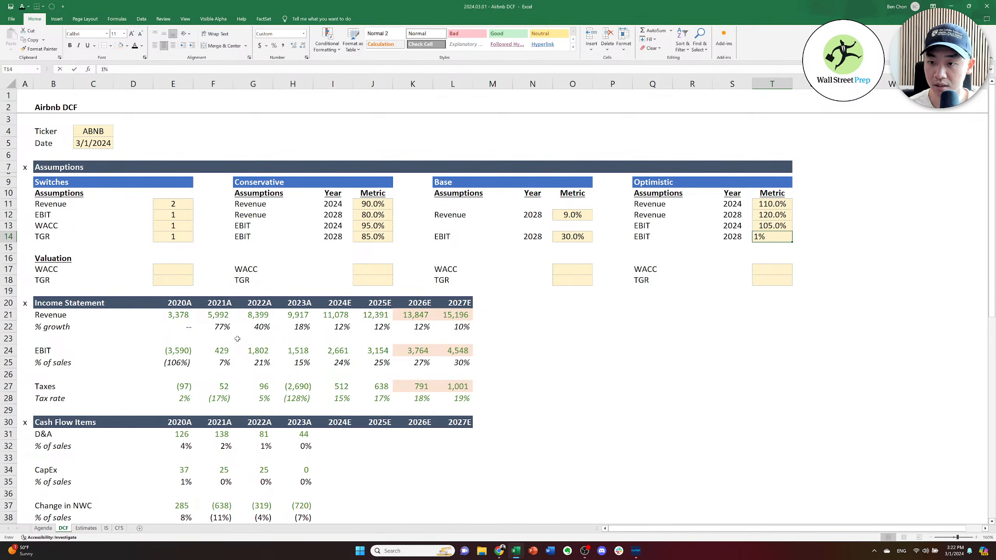
text(10)
Set the Conservative 2028 EBIT metric in the Assumptions section to 90%.
key(Left)
key(Left)
key(Left)
key(Left)
key(Left)
key(Left)
key(Left)
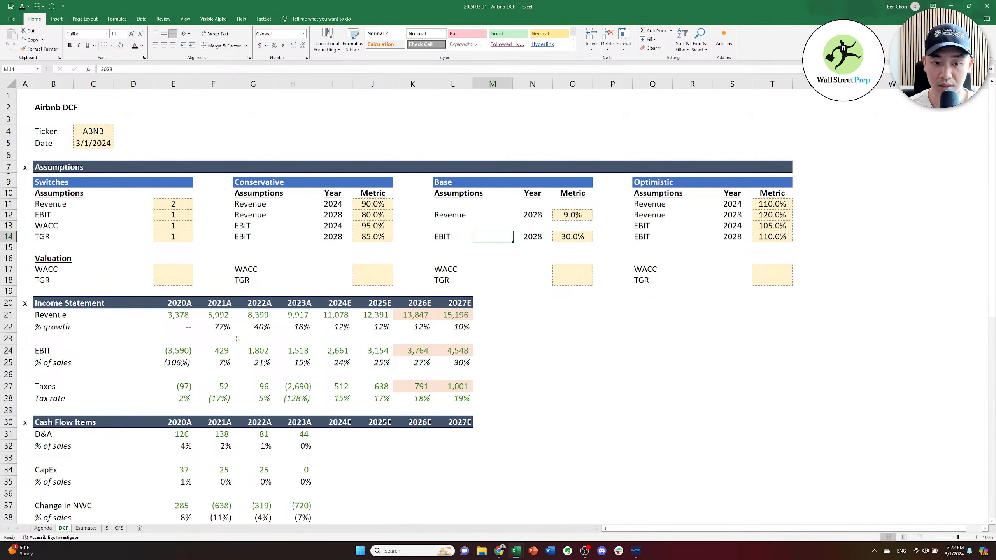
key(Left)
key(Left)
key(Left)
text(90)
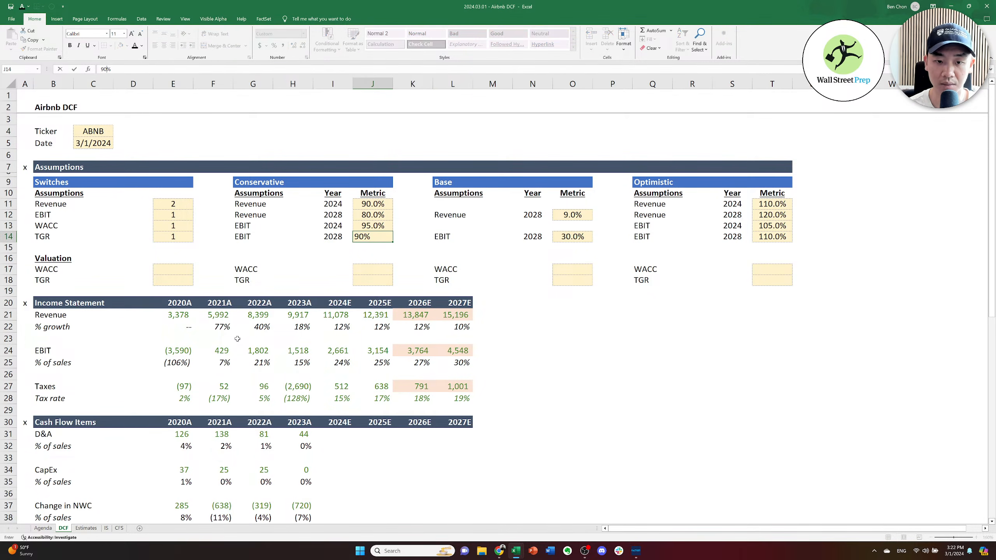
key(ctrl+Return)
Compare the 2024E and 2028E EBIT margins of the Conservative and Optimistic Cases in rows 50 and 52 of the DCF section.
key(Page_Down)
key(Up)
key(Right)
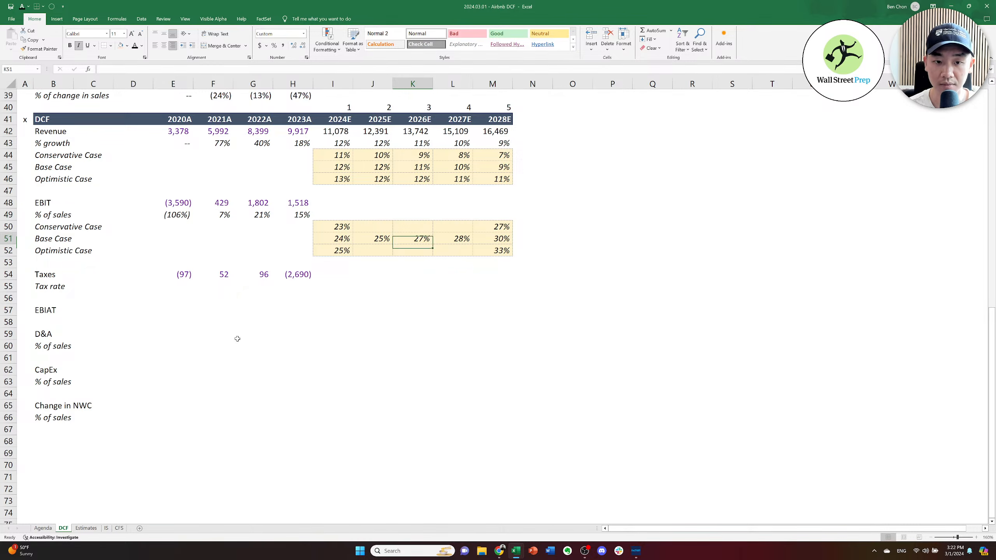
key(Up)
key(Right)
key(Right)
key(Left)
key(Left)
key(Left)
key(Left)
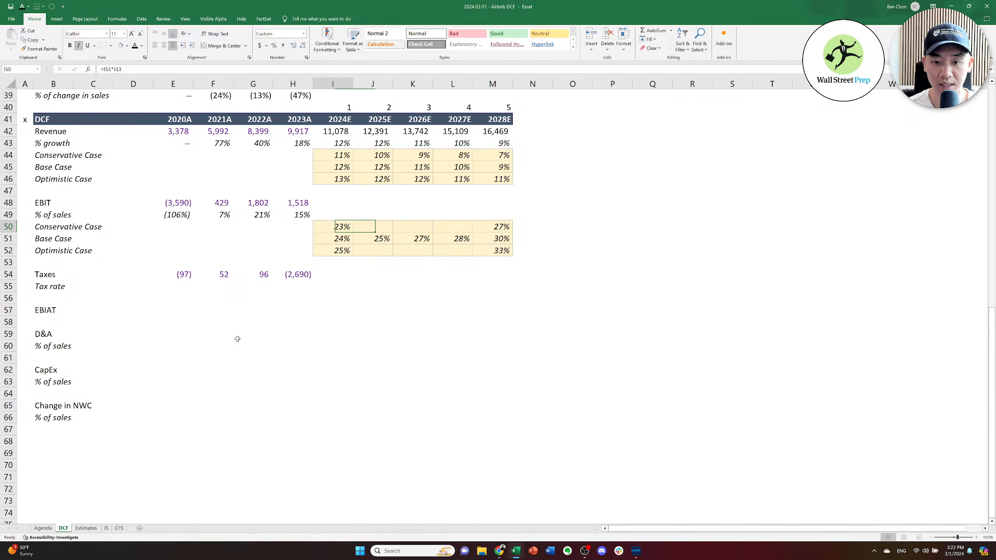
key(Down)
key(Down)
key(ctrl+Right)
key(ctrl+Left)
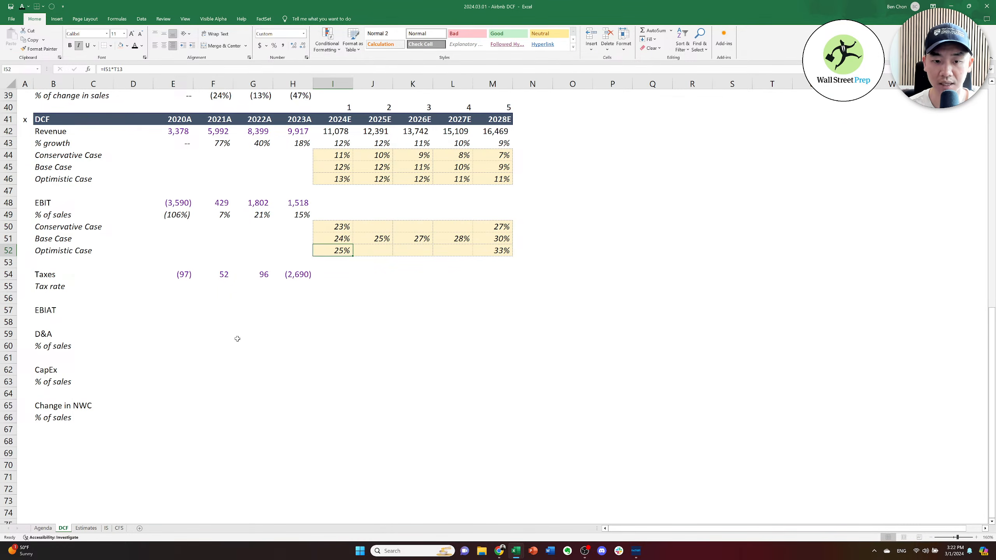
key(ctrl+Right)
key(ctrl+Left)
key(ctrl+Right)
key(ctrl+Left)
key(ctrl+Right)
key(ctrl+Left)
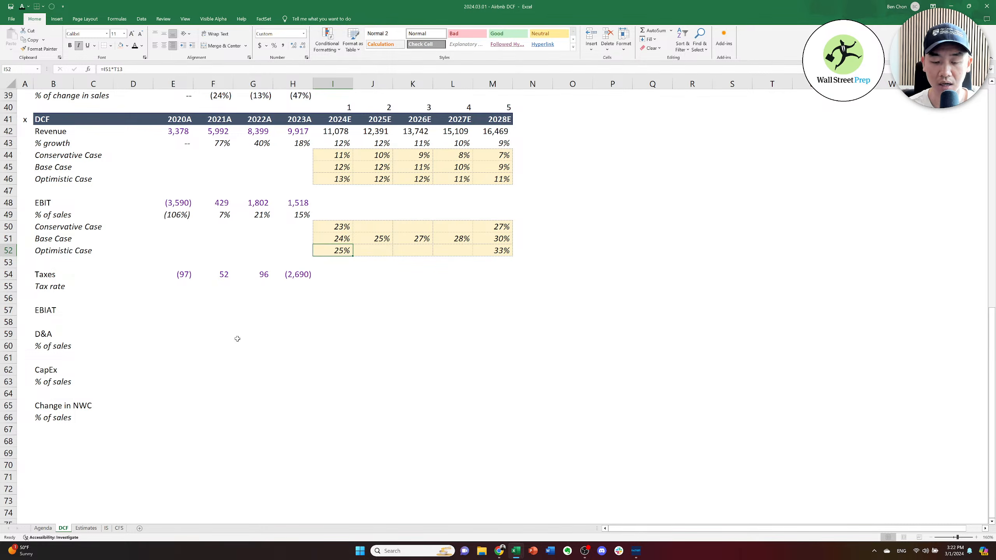
key(ctrl+Right)
key(ctrl+Left)
key(Up)
key(Up)
key(Right)
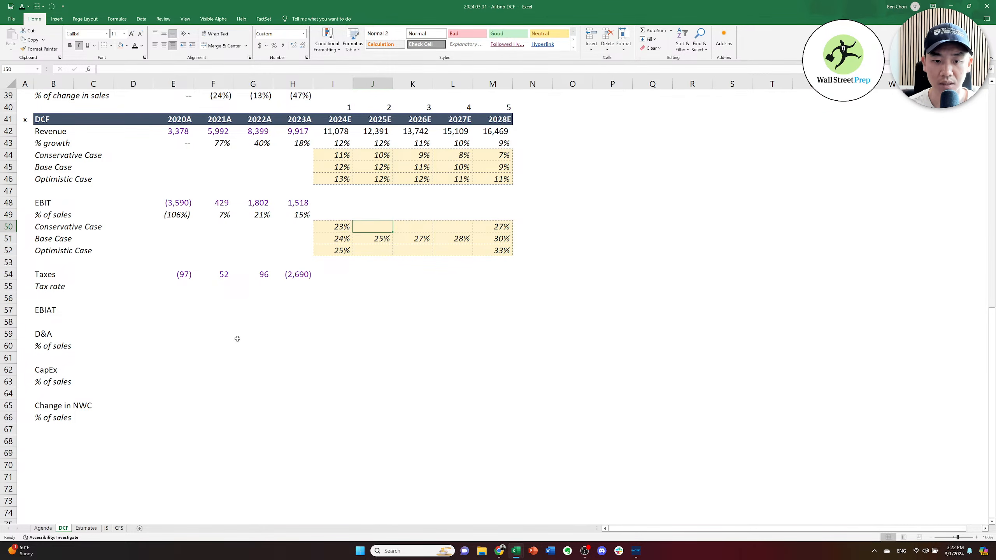
Check which cells the Base Case 2026E EBIT margin formula in K51 refers to.
key(Down)
key(Right)
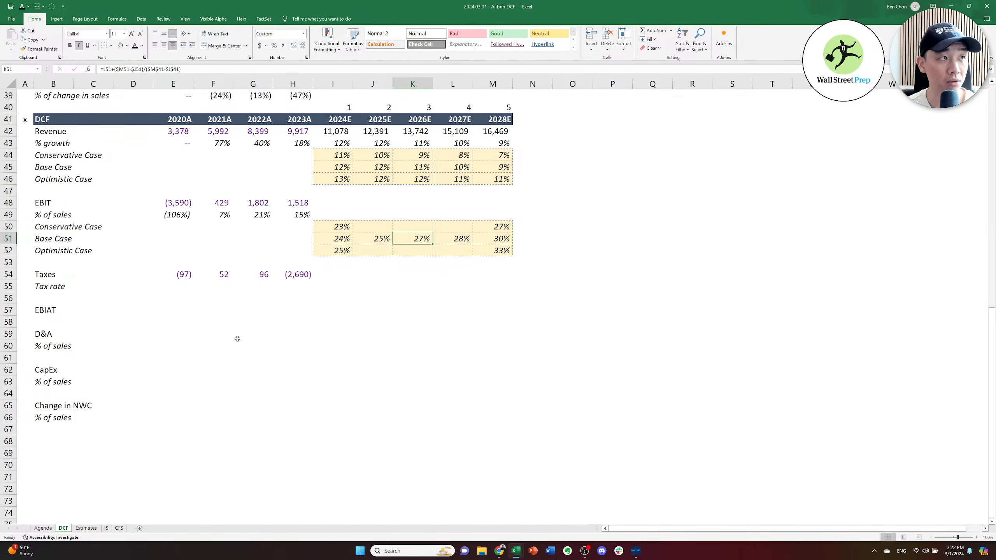
key(F2)
key(Escape)
key(F2)
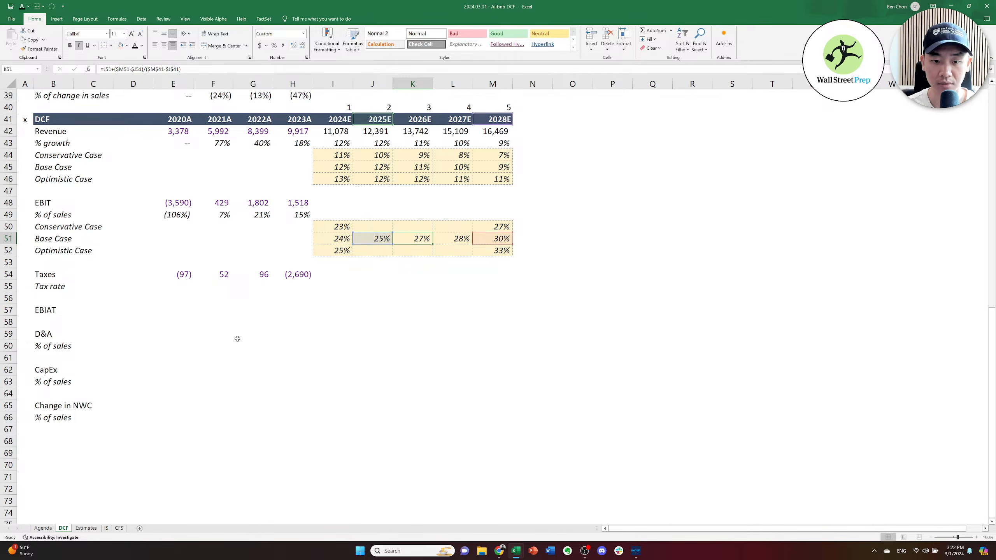
key(Escape)
key(Up)
key(Left)
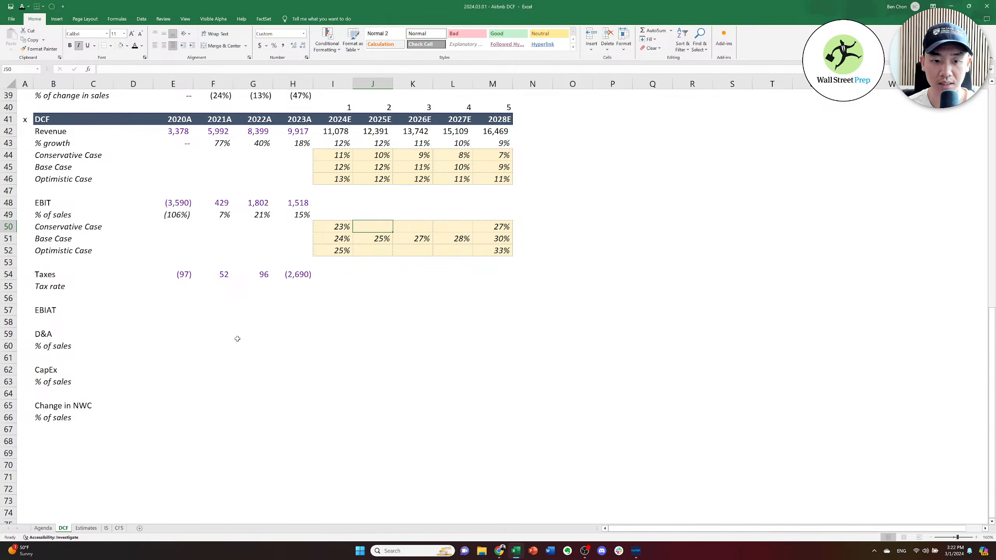
key(Escape)
key(Up)
key(ctrl+Up)
key(ctrl+Up)
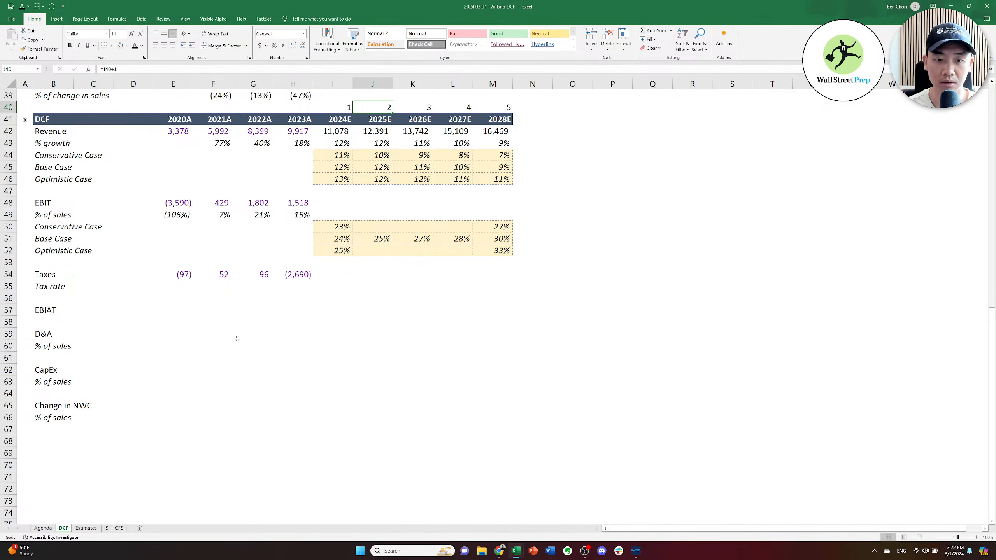
key(Down)
key(Down)
key(Down)
key(Down)
key(shift+Right)
key(shift+Right)
key(ctrl+c)
key(Down)
key(Down)
key(Down)
key(Down)
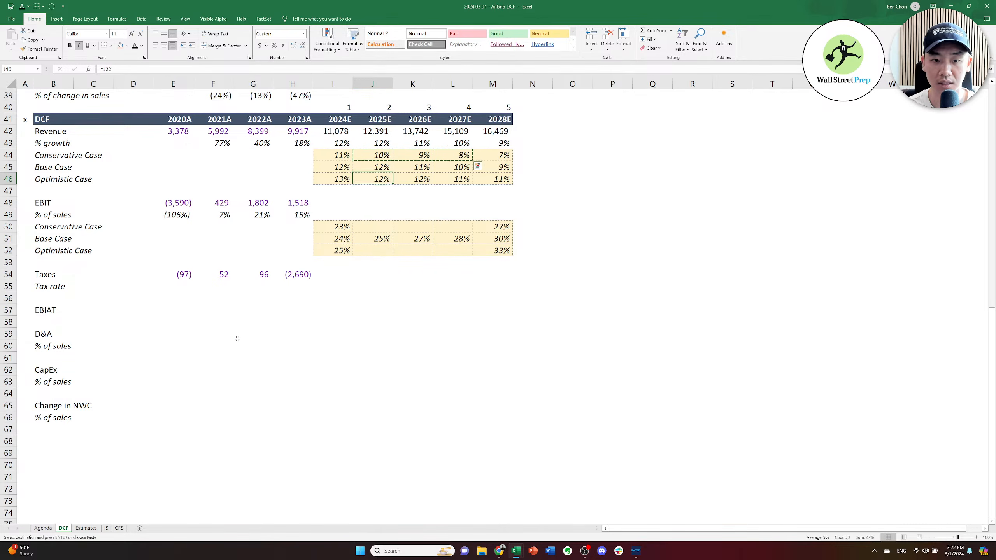
Try to reuse the Base Case 2026E EBIT margin formula from K51 in the Conservative Case 2025E cell J50, and inspect its references.
key(Down)
key(Down)
key(Down)
key(Right)
key(ctrl+c)
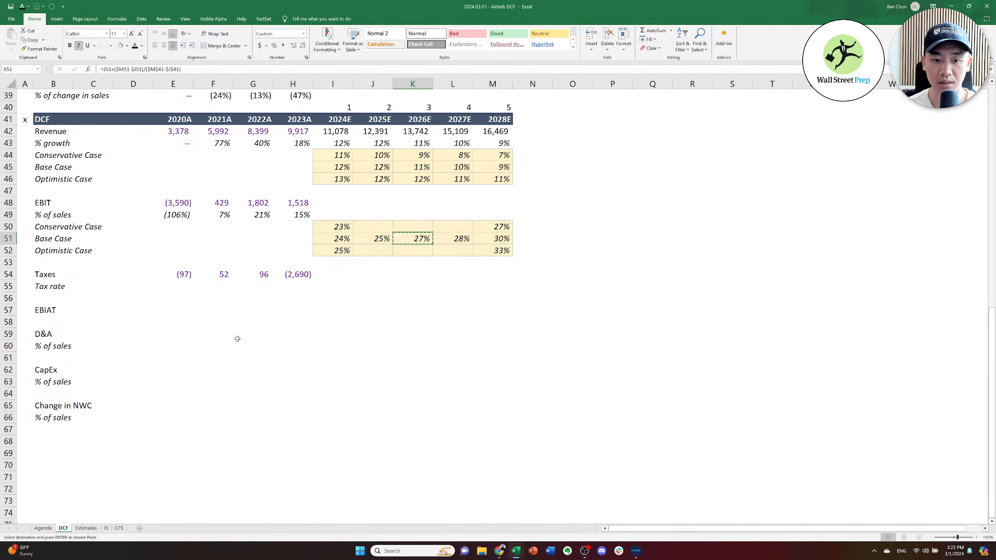
key(Left)
key(Up)
key(ctrl+v)
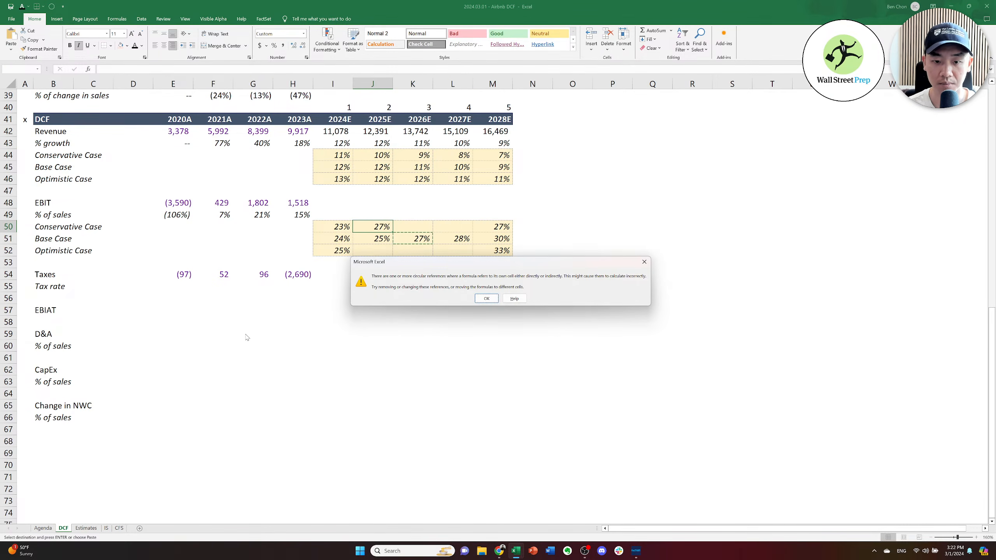
key(Return)
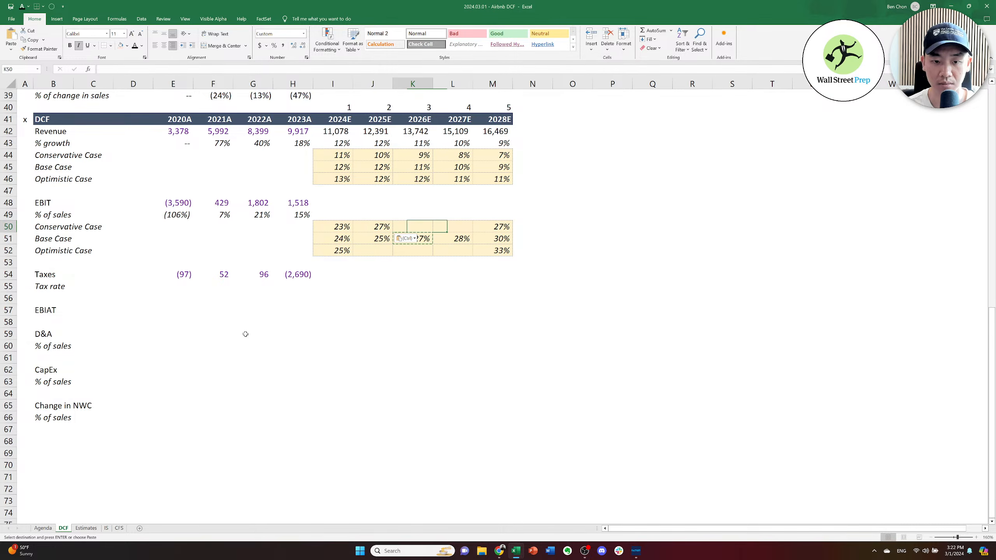
key(F2)
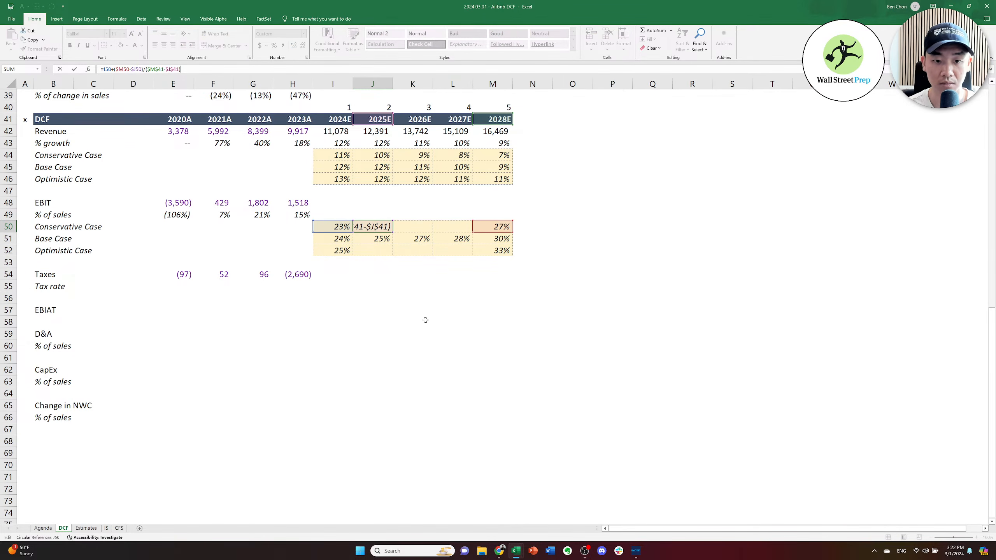
key(Escape)
Calculate the Conservative Case 2025E EBIT margin in J50 with the formula =I50+($M50-$I50)/($M$2-$I$41).
key(Right)
key(Left)
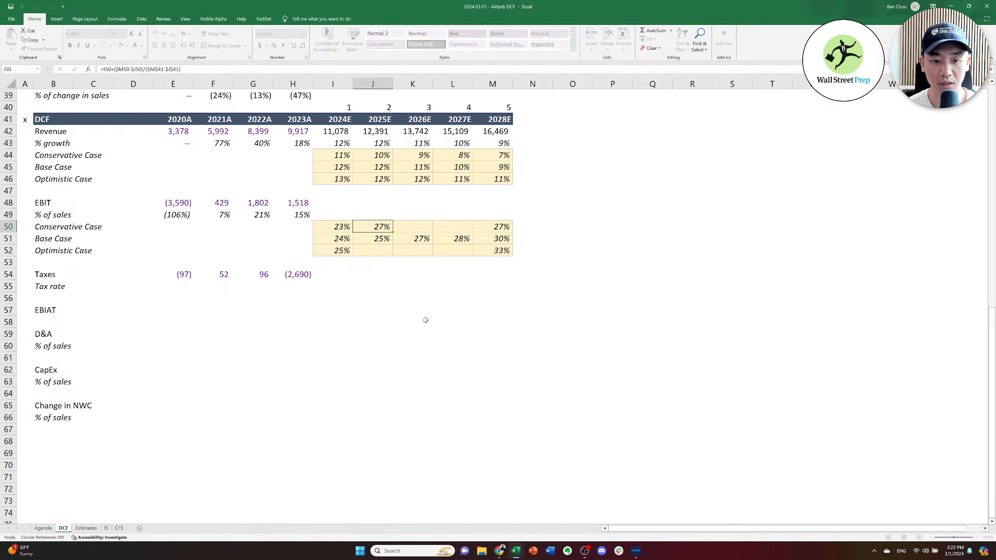
text(=)
key(Left)
text(+)
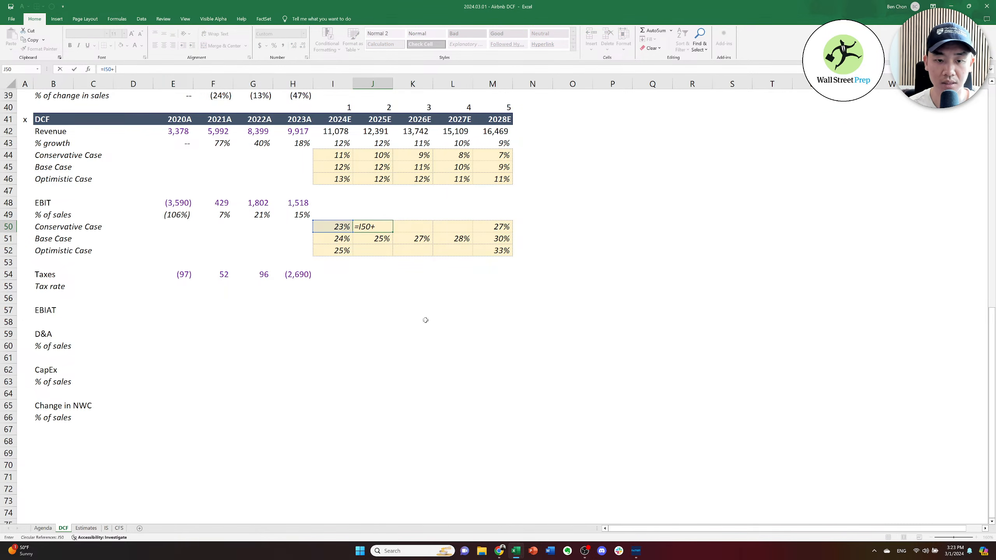
key(Right)
key(Right)
key(Right)
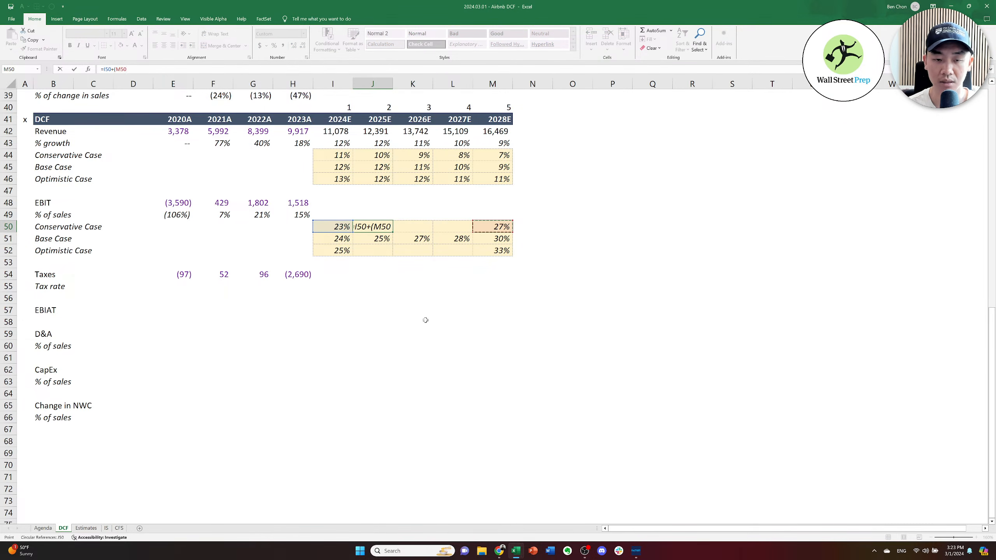
key(F4)
key(F4)
key(F4)
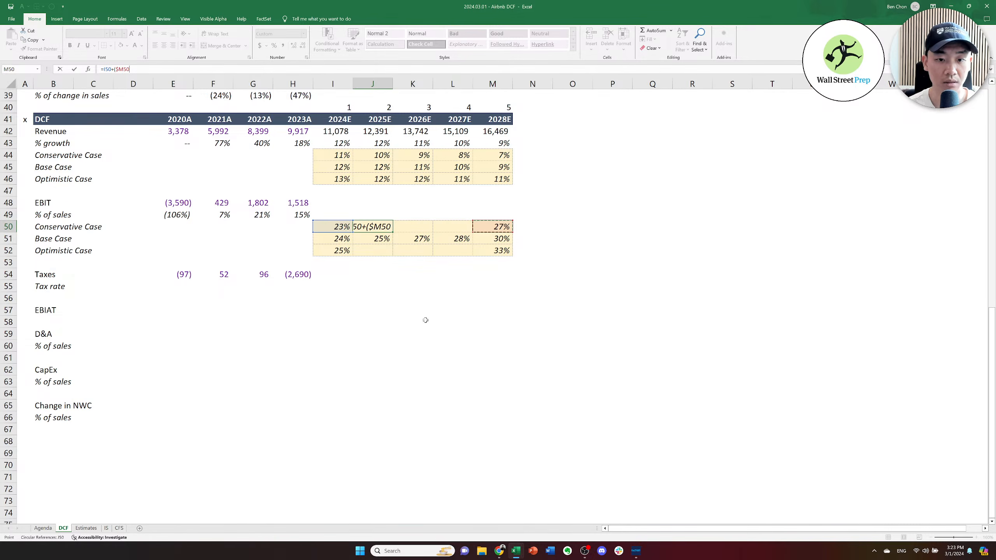
text(-)
key(Left)
key(F4)
key(F4)
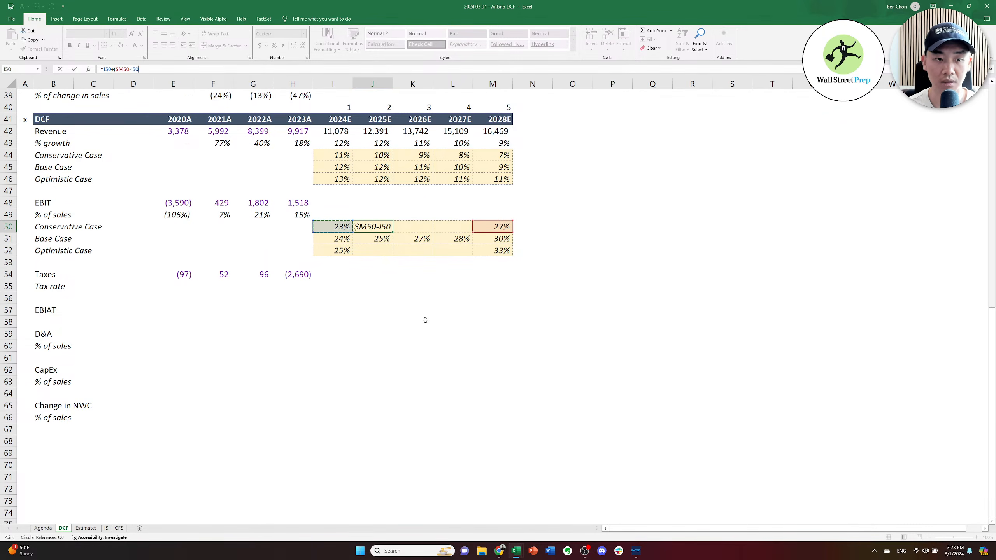
key(F4)
text()/()
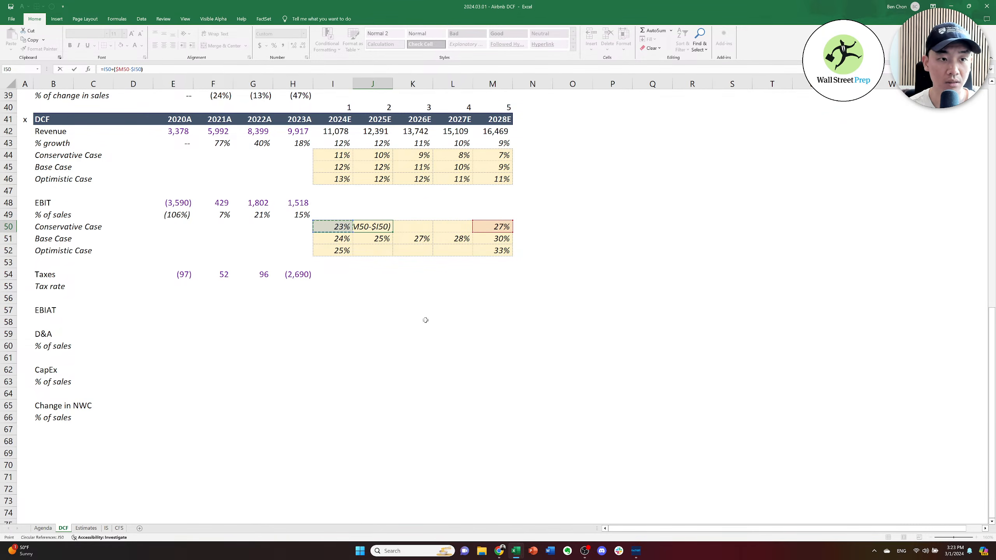
key(Right)
key(Right)
key(Right)
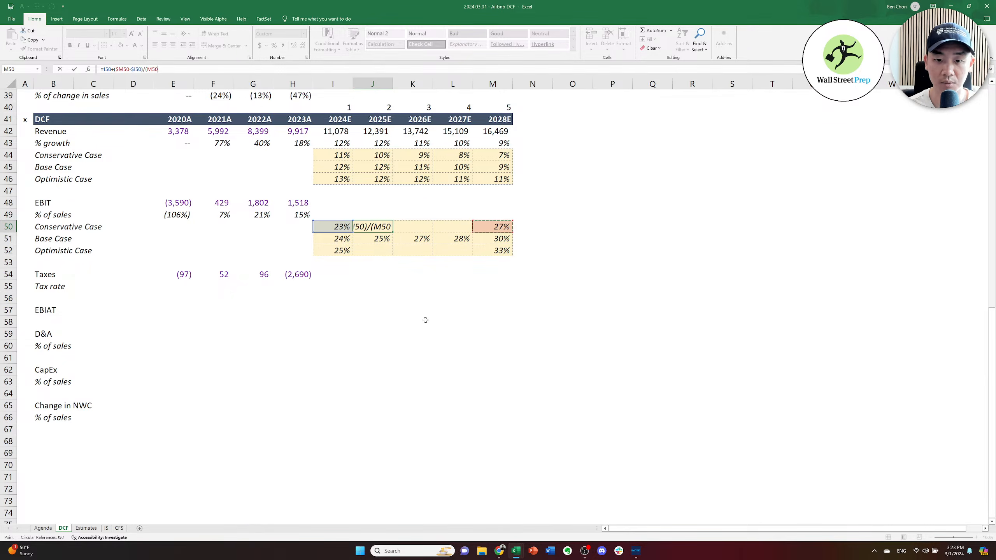
key(Up)
key(Up)
key(Up)
key(Up)
key(Up)
key(Up)
key(Up)
key(Up)
key(Up)
key(Up)
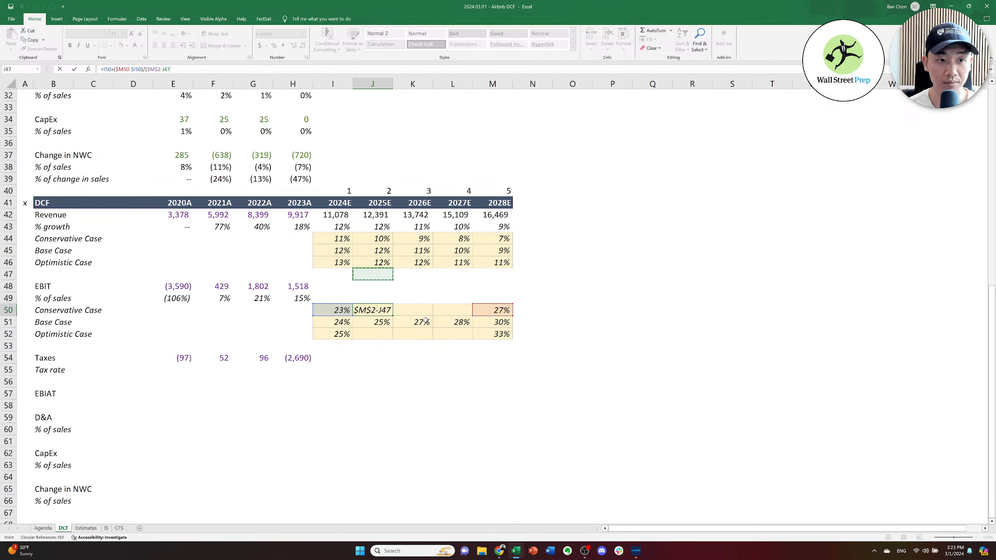
key(Left)
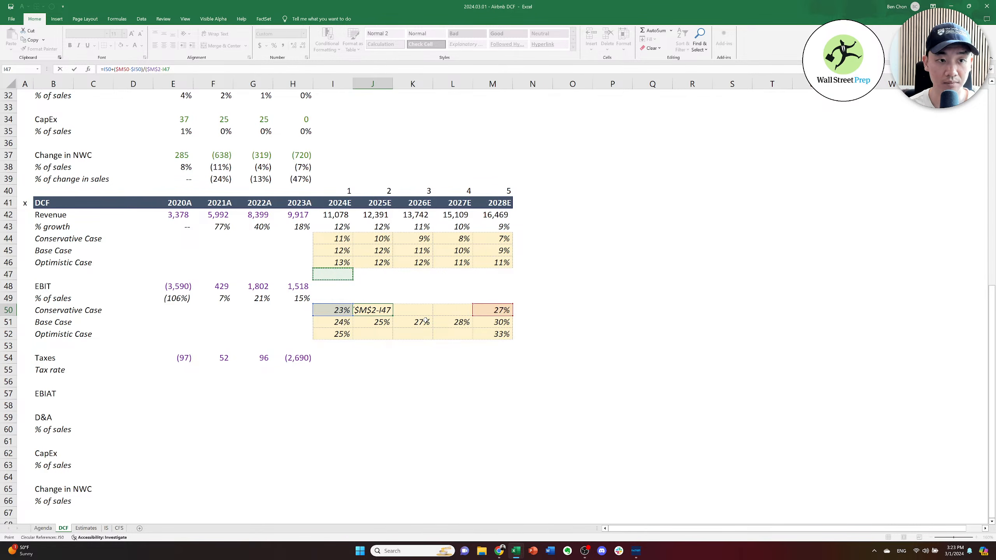
key(Up)
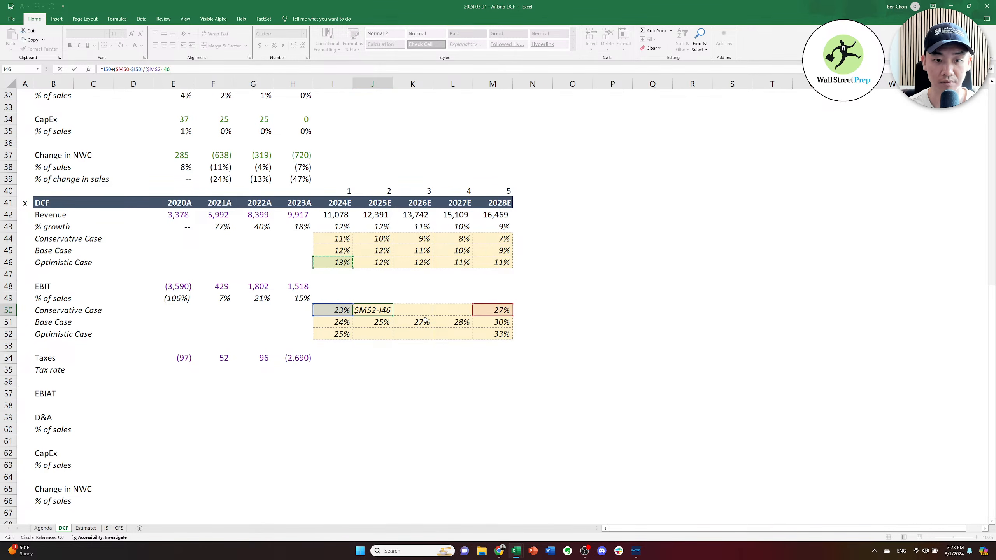
key(Up)
key(Up)
key(Up)
key(Up)
key(Up)
key(F4)
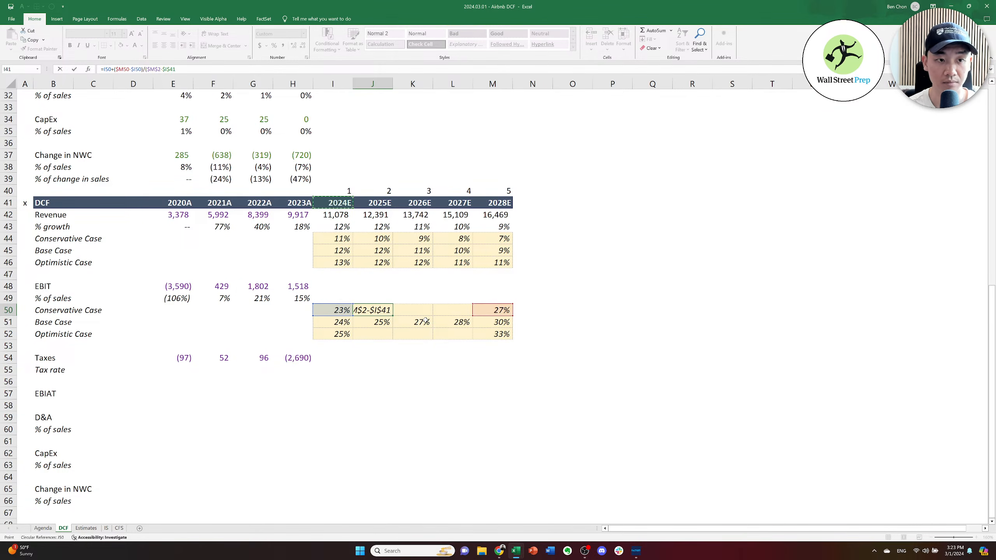
text())
key(ctrl+Return)
Try to copy the J50 EBIT margin formula across the Conservative Case row through M50, and undo the paste.
key(ctrl+c)
key(shift+Right)
key(shift+Right)
key(shift+Right)
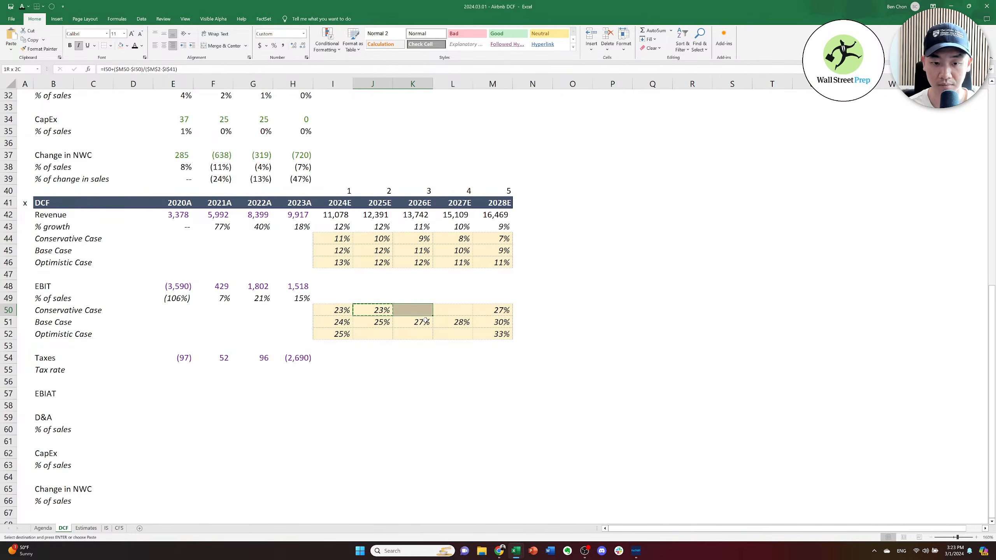
key(ctrl+v)
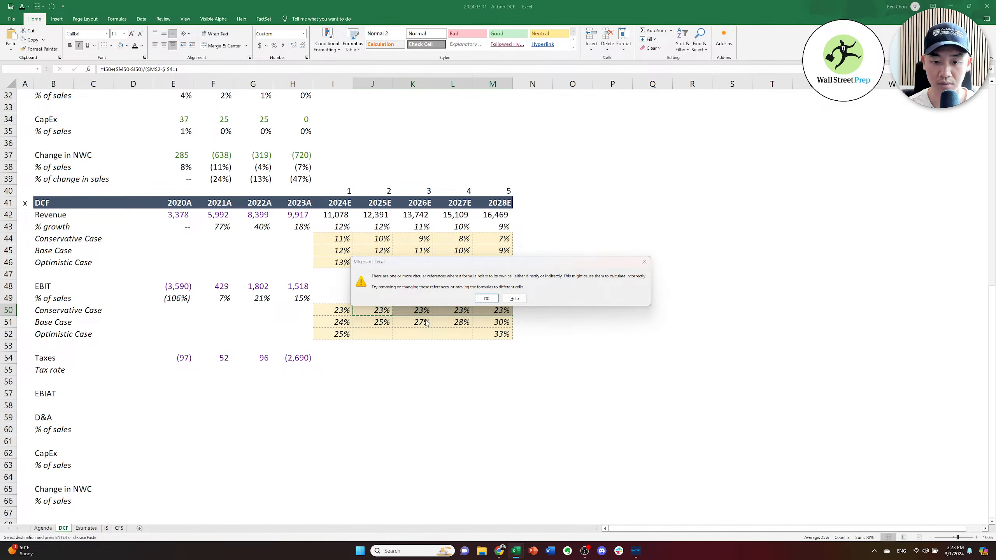
key(Return)
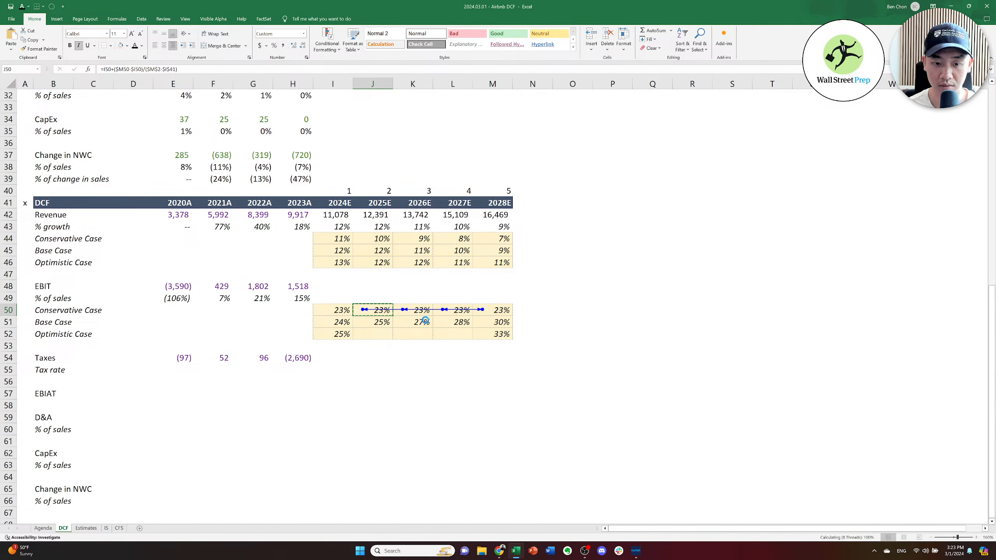
key(ctrl+z)
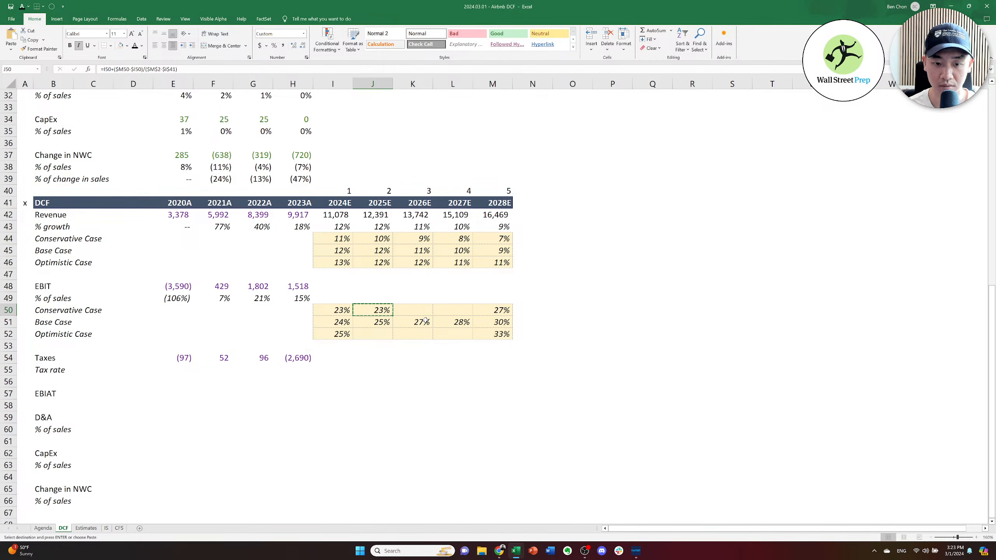
Copy the J50 EBIT margin formula across the Conservative Case row through L50.
key(shift+Right)
key(shift+Right)
key(ctrl+v)
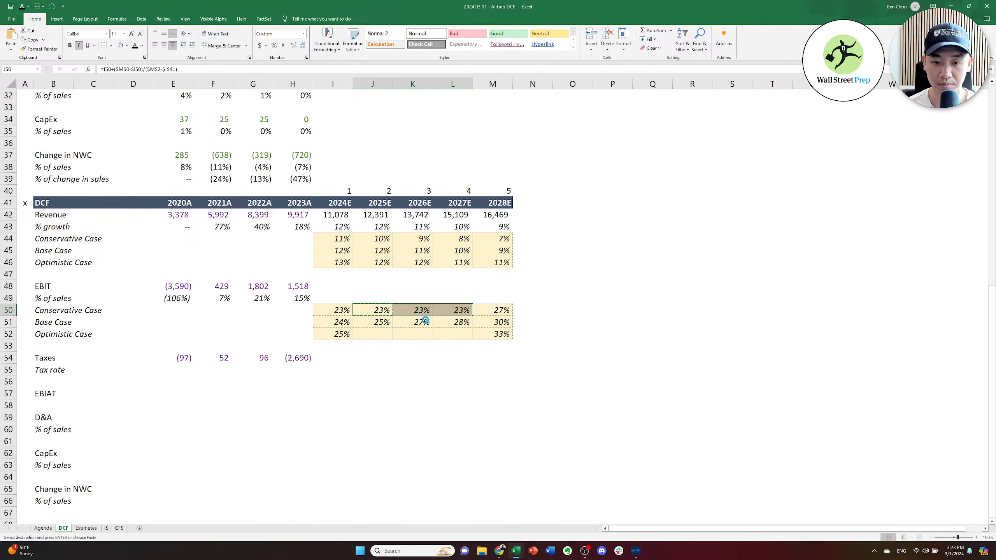
key(Escape)
key(Down)
key(Up)
Check which cells the Conservative Case EBIT margin formulas in J50, K50 and L50 refer to.
key(F2)
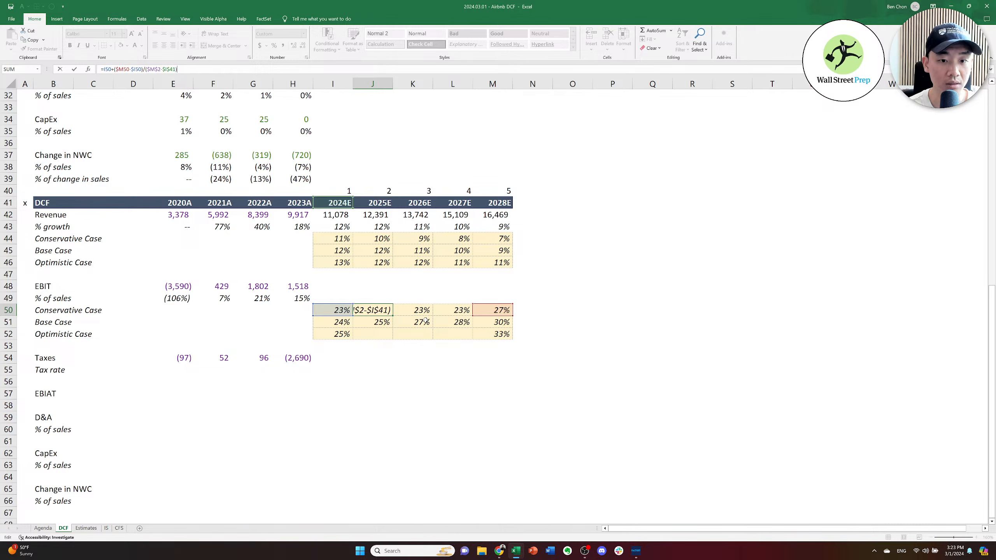
key(Escape)
key(Right)
key(F2)
key(Escape)
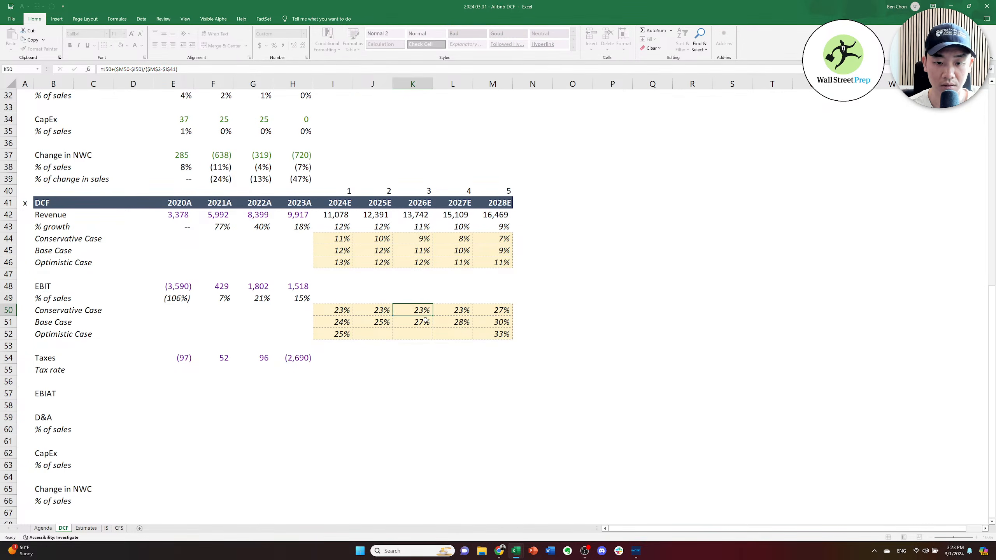
key(Right)
key(F2)
key(Escape)
key(Left)
key(Left)
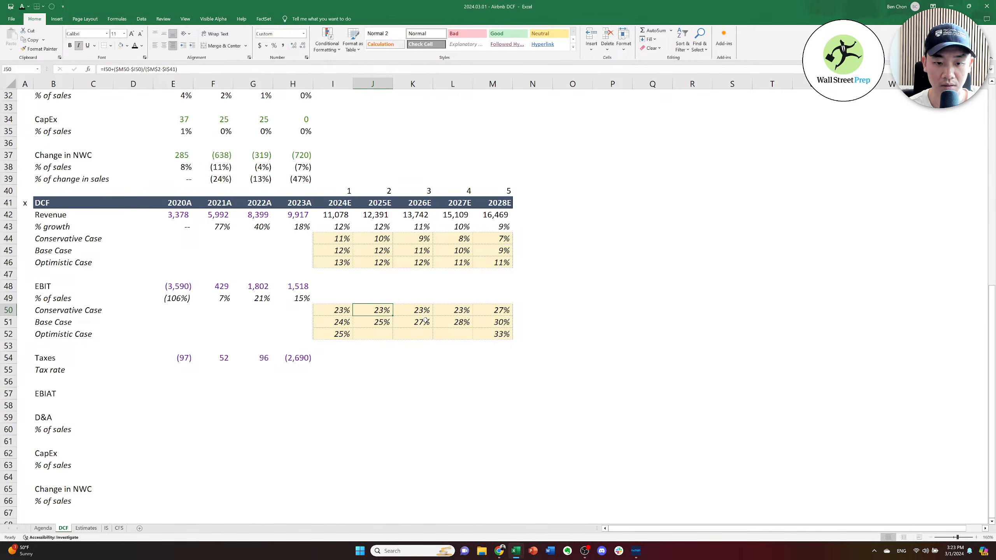
Correct the Conservative Case 2025E EBIT margin formula in J50 to =I50+($M50-$I50)/($M$41-$I$41).
key(F2)
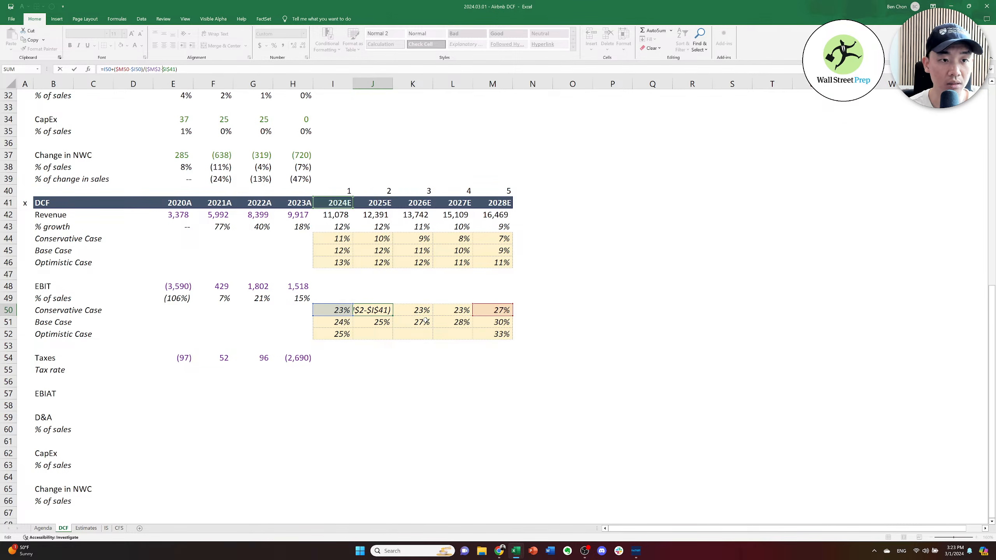
key(BackSpace)
key(BackSpace)
key(BackSpace)
key(BackSpace)
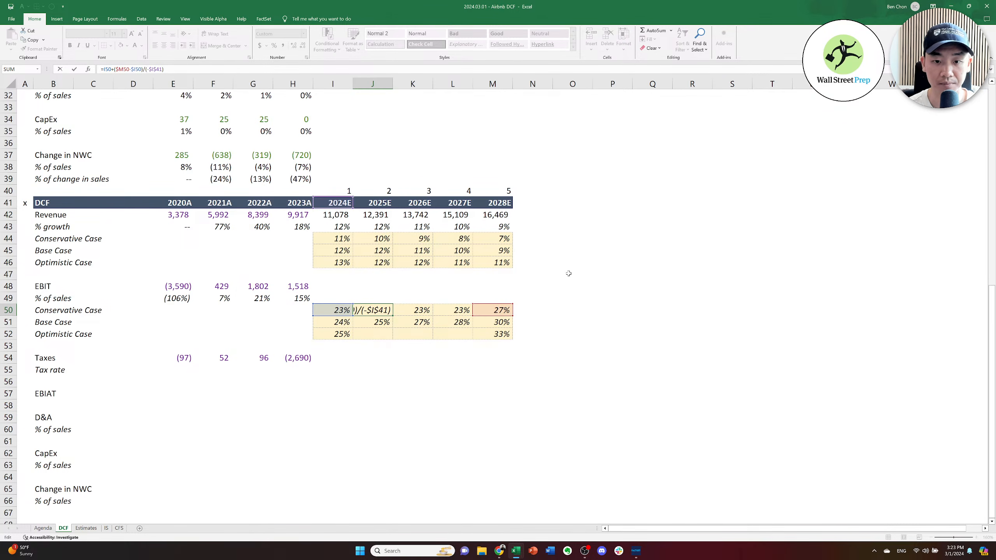
click(490, 204)
key(F4)
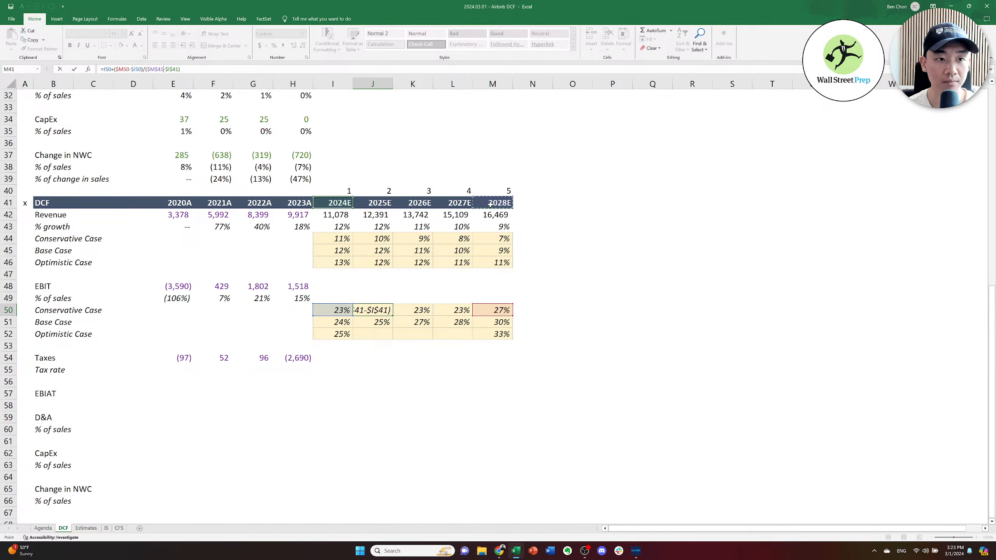
key(ctrl+Return)
Fill the corrected J50 EBIT margin formula across the Conservative Case row to 2027E in L50.
key(ctrl+c)
key(shift+Right)
key(shift+Right)
key(ctrl+v)
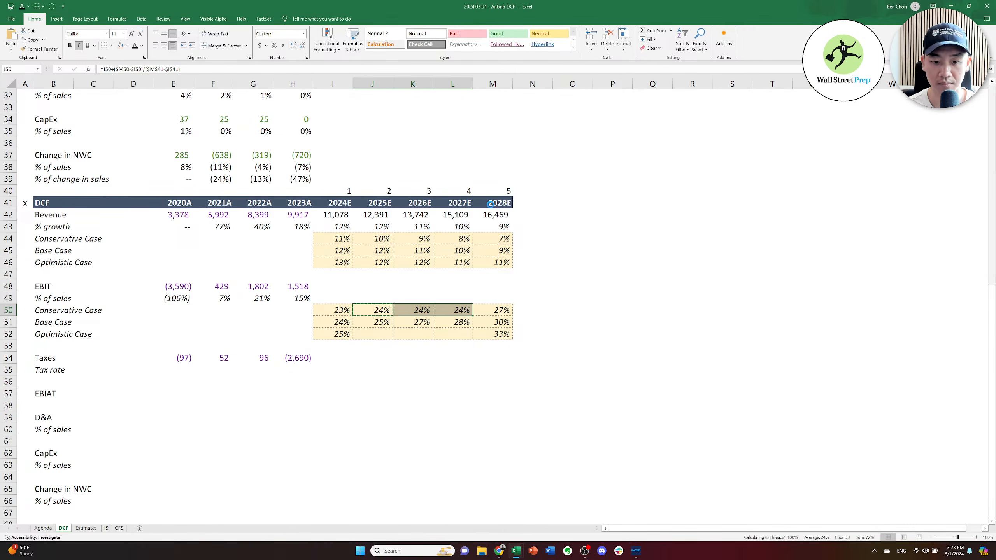
key(Escape)
Copy the Conservative Case EBIT margin formulas from J50:L50 into the Optimistic Case cells J52:L52.
key(Right)
key(Left)
key(shift+Right)
key(shift+Right)
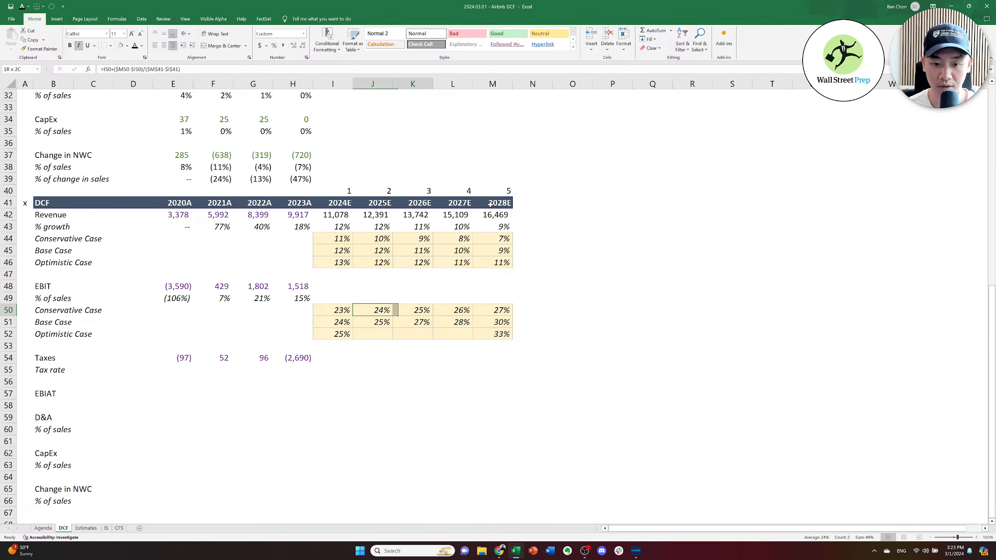
key(ctrl+c)
key(Down)
key(Down)
key(ctrl+v)
key(Escape)
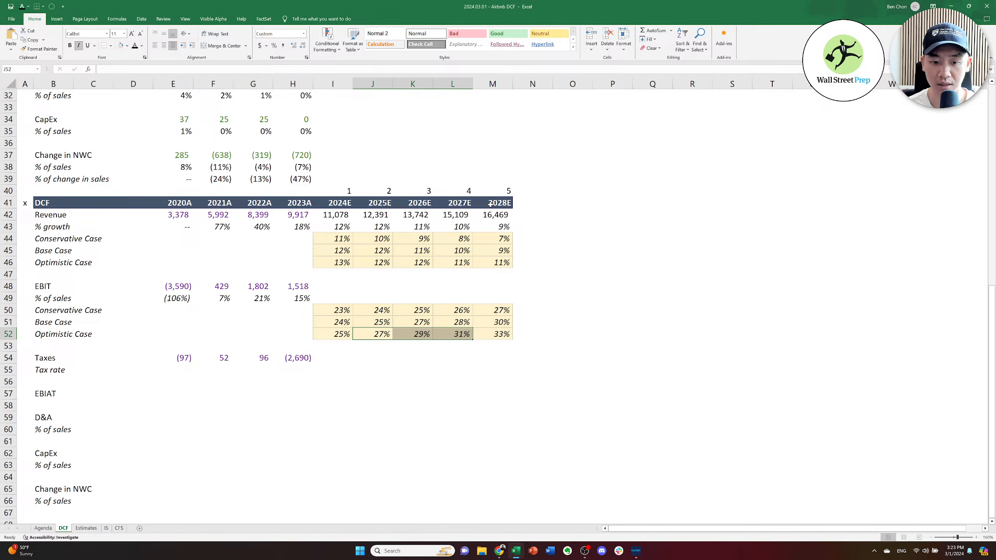
Make the 2024E EBIT % of sales in I49 follow the EBIT scenario switch with =OFFSET(I49,$E$12,0).
key(Up)
key(Up)
key(Up)
key(Left)
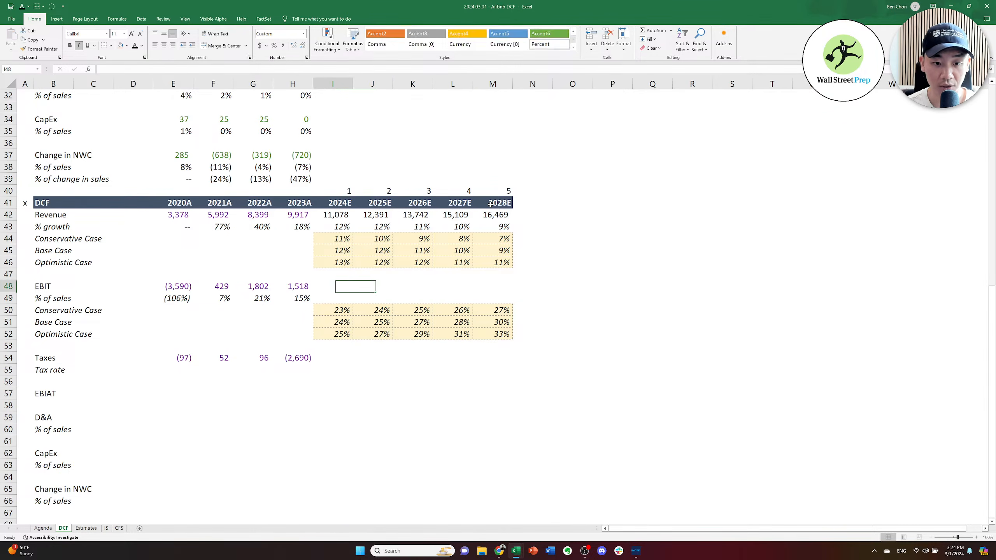
text(=offset))
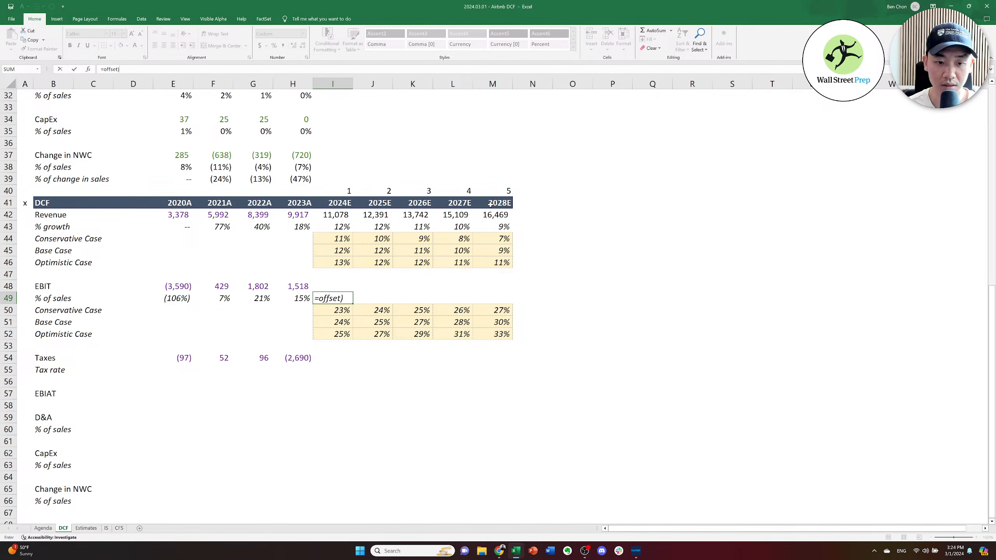
text(I49,)
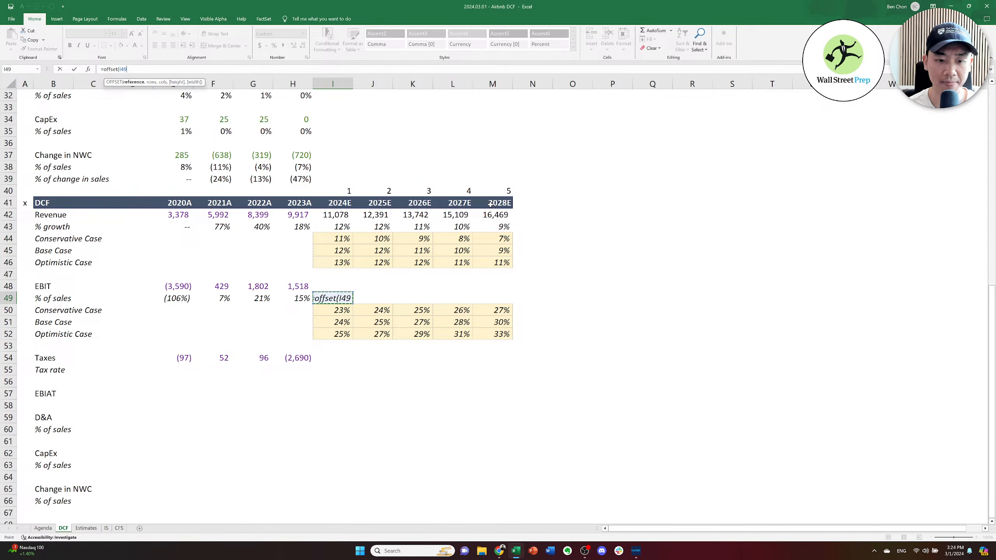
key(Up)
key(ctrl+Left)
key(ctrl+Left)
key(ctrl+Up)
key(ctrl+Left)
key(ctrl+Left)
key(ctrl+Up)
key(ctrl+Up)
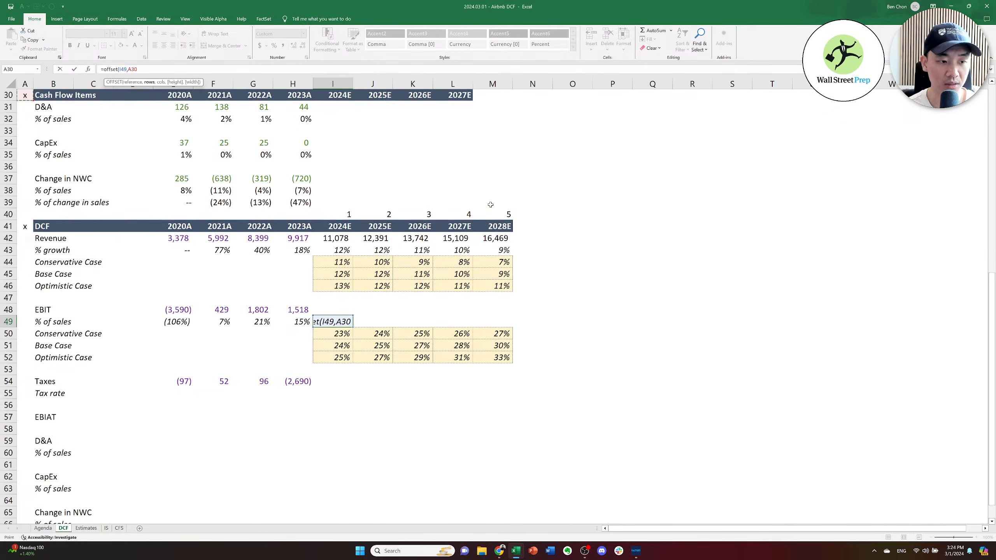
key(ctrl+Up)
key(ctrl+Up)
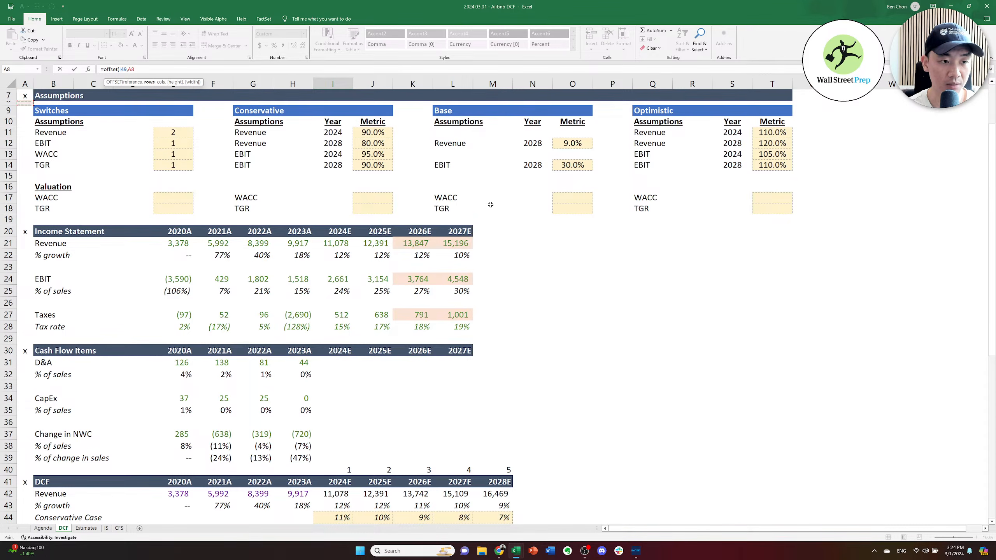
key(Down)
key(Down)
key(Down)
key(ctrl+Right)
key(ctrl+Right)
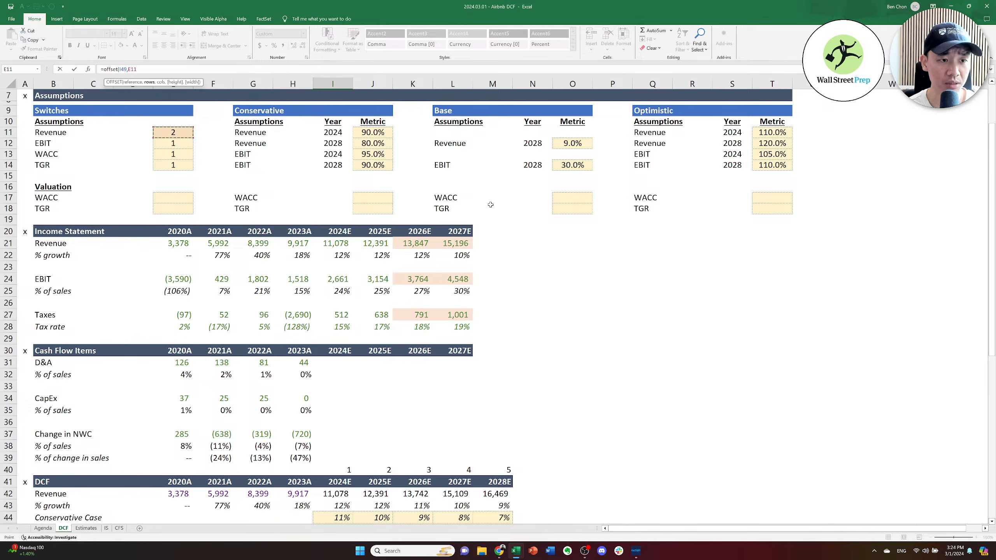
key(Down)
key(F4)
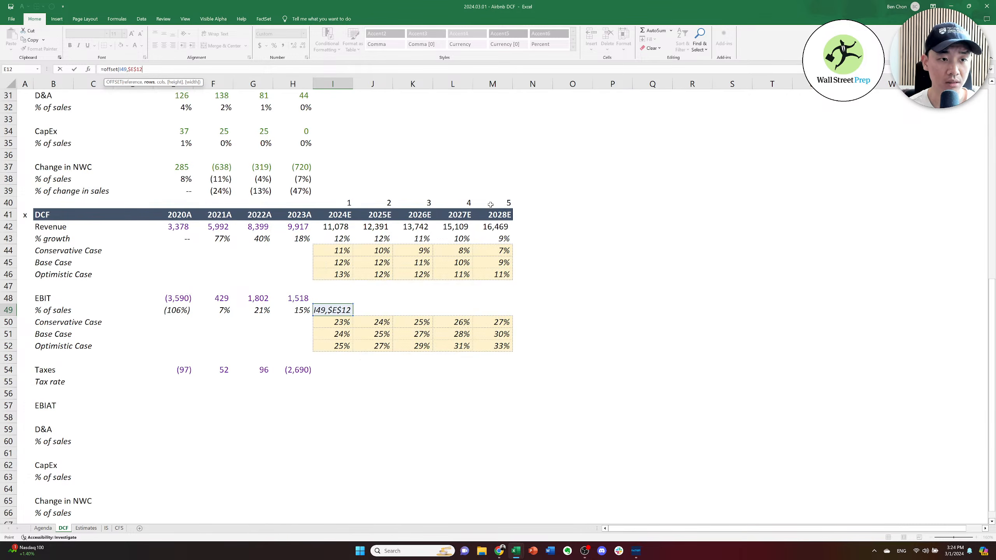
text(,0))
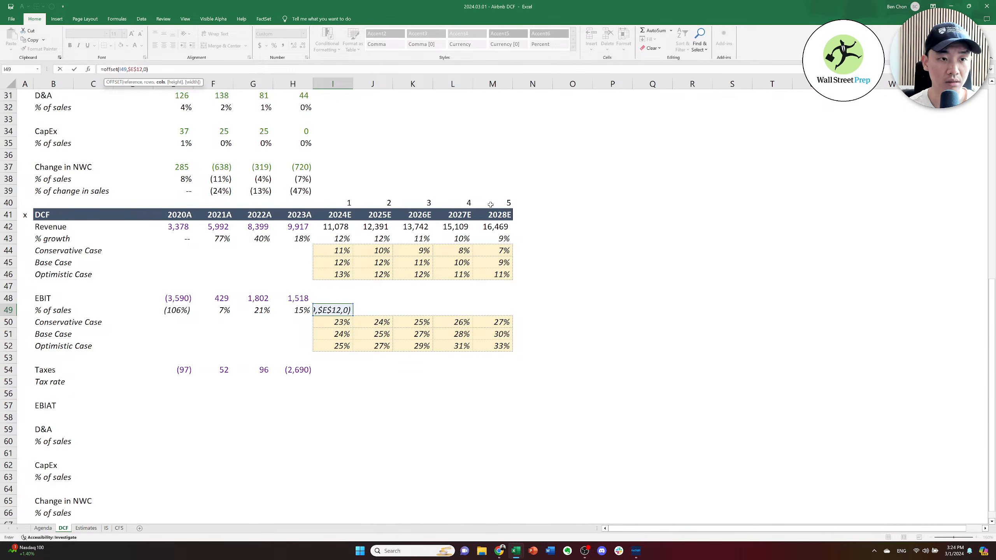
key(ctrl+Return)
Copy the I49 OFFSET formula across the EBIT % of sales row through 2028E in M49.
key(ctrl+c)
key(shift+Right)
key(shift+Right)
key(shift+Right)
key(shift+Right)
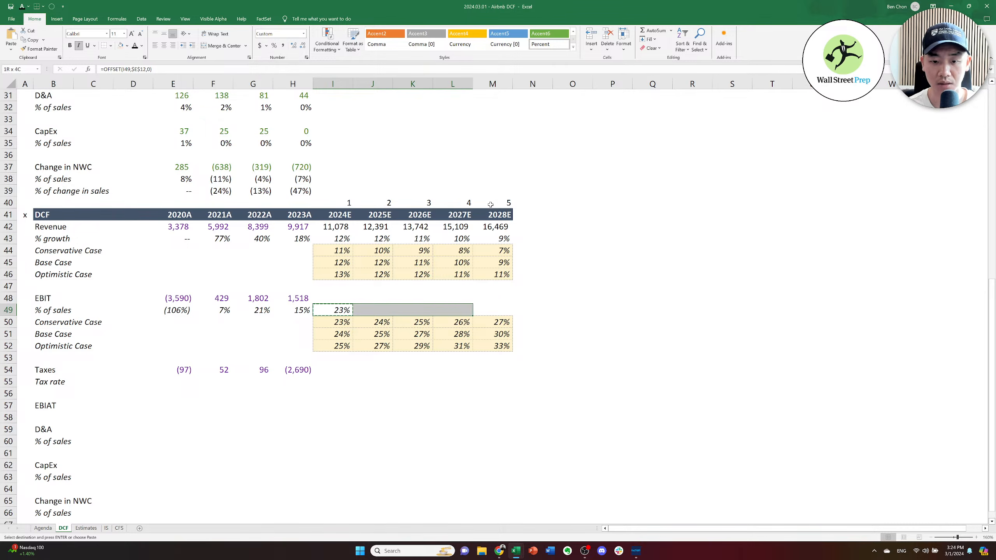
key(ctrl+v)
key(Escape)
Calculate 2024E EBIT in I48 as margin times revenue with the formula =I49*I42.
key(Up)
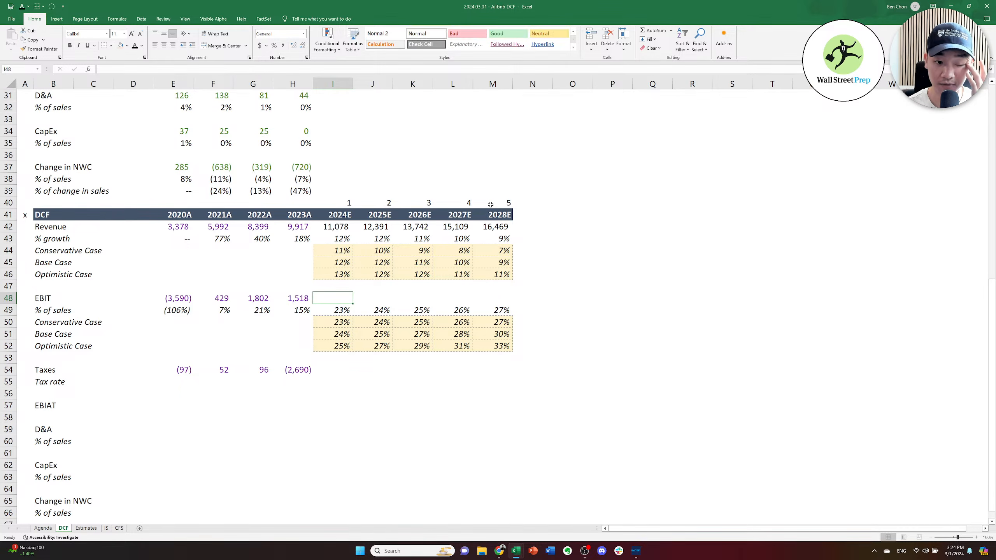
text(=)
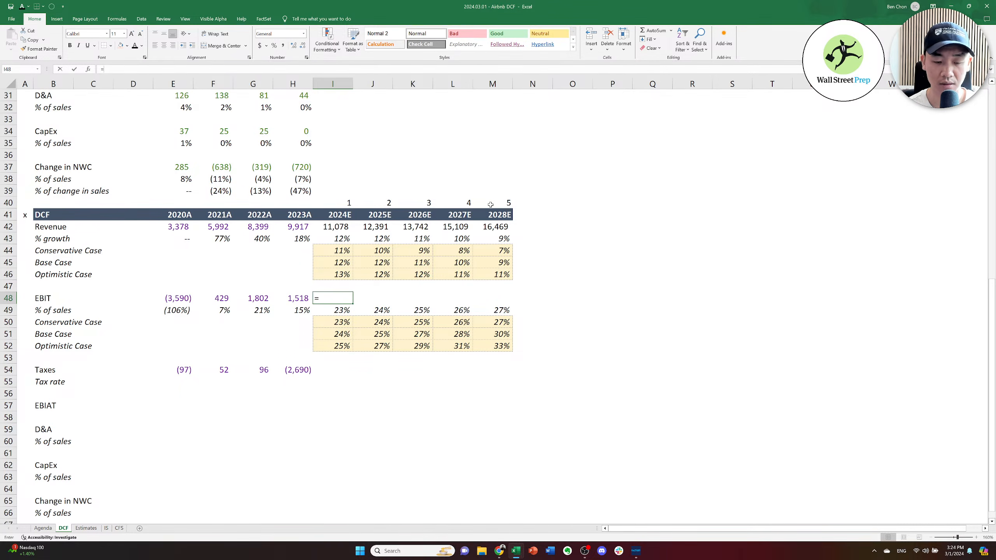
key(Down)
text(*)
key(Up)
key(Up)
key(Up)
key(Up)
key(Up)
key(Up)
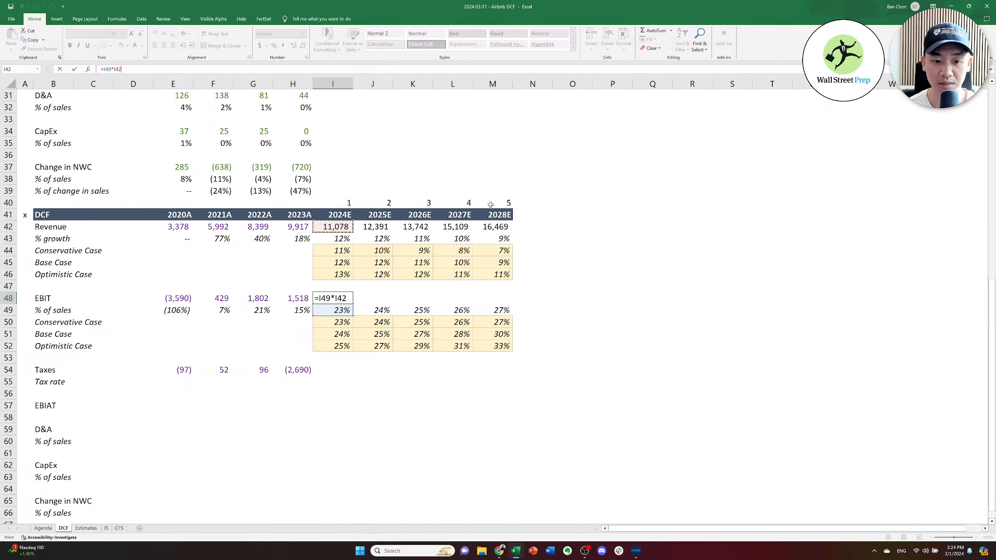
key(ctrl+Return)
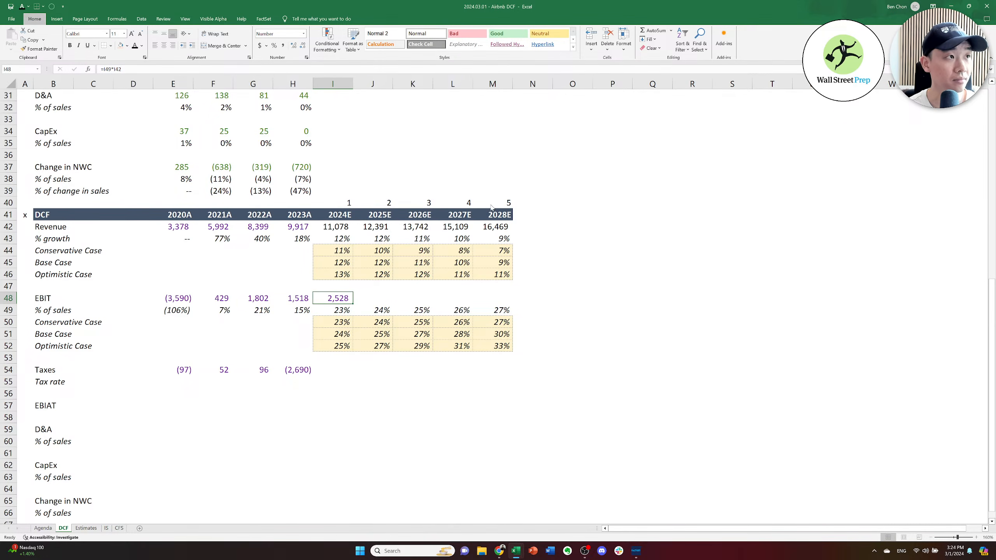
Copy the I48 EBIT formula across the projection years through 2028E in M48.
key(ctrl+c)
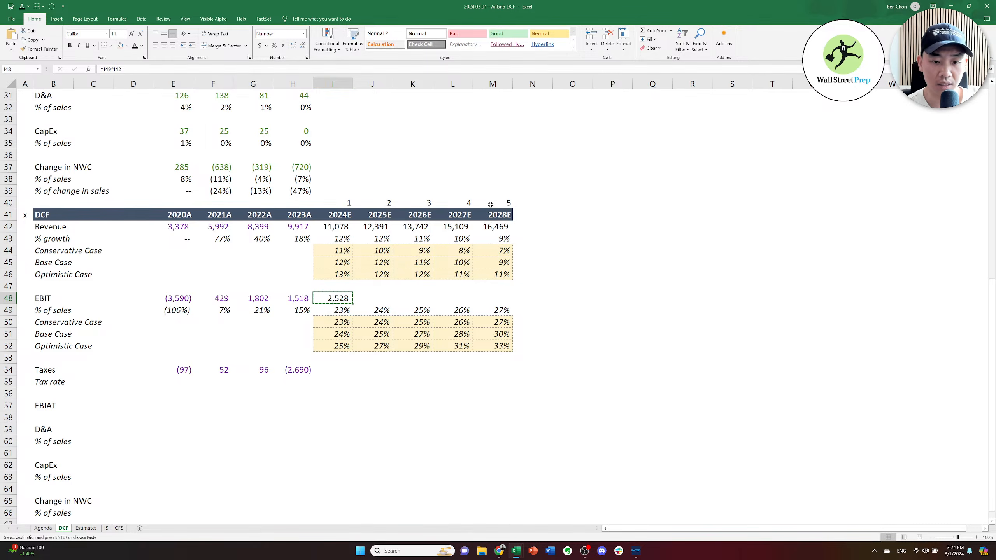
key(shift+Right)
key(shift+Right)
key(shift+Right)
key(shift+Right)
key(ctrl+v)
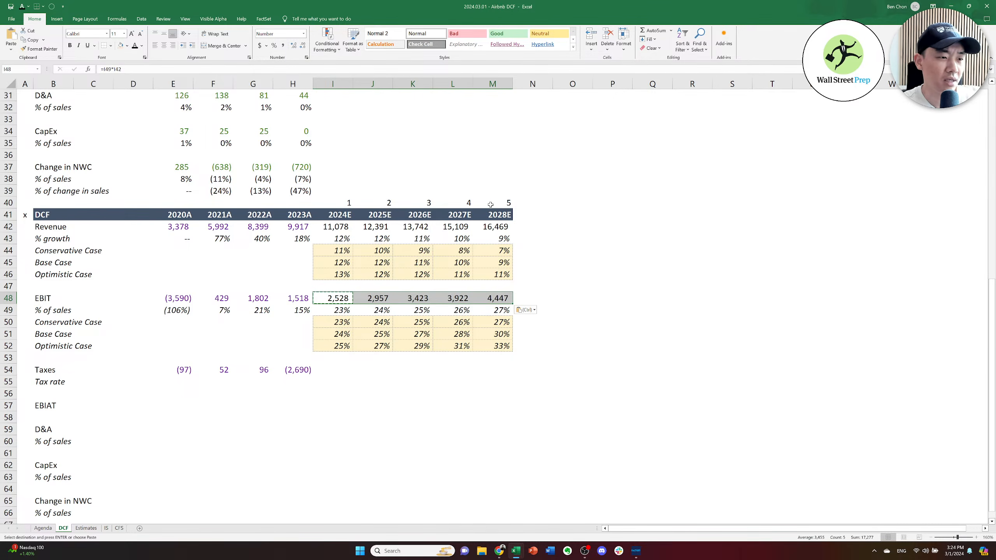
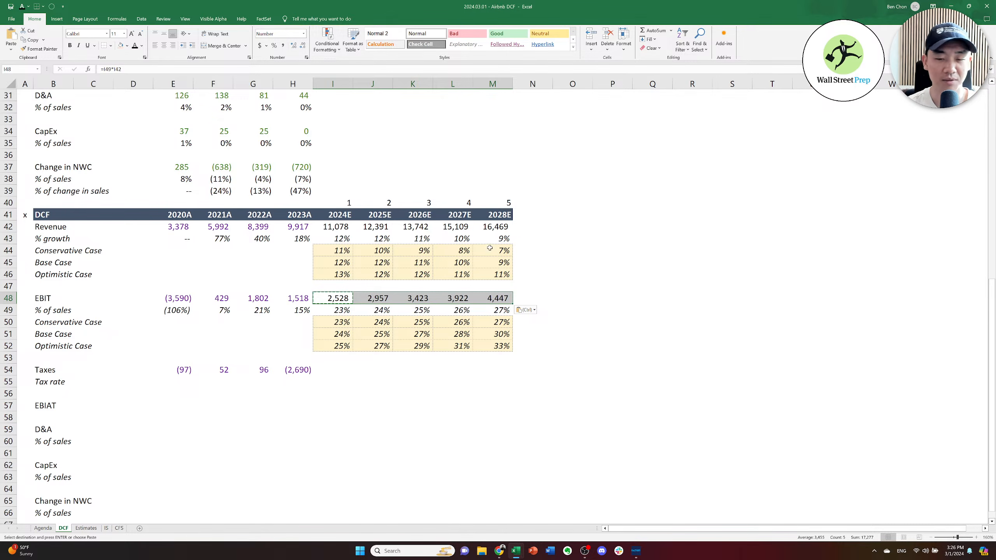
click(333, 381)
key(Up)
key(Left)
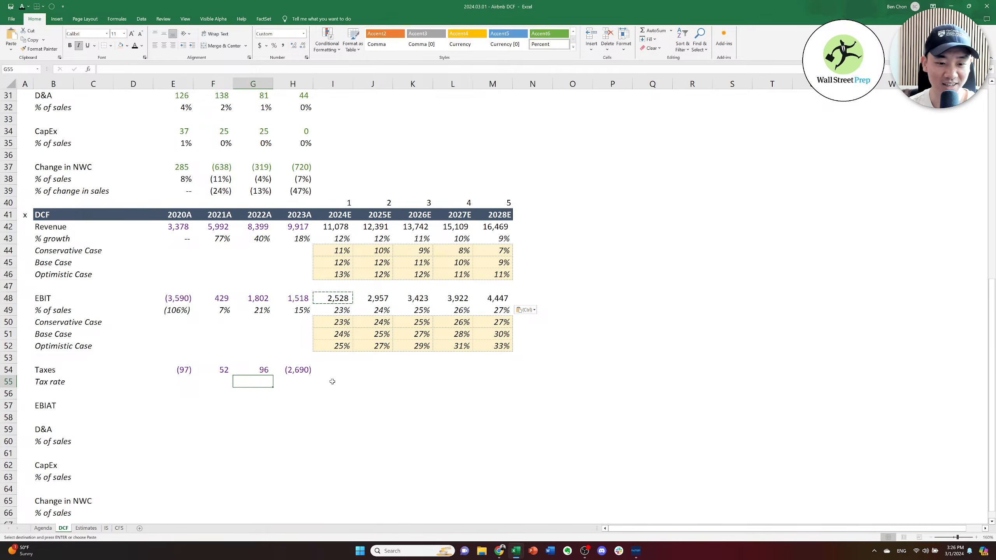
key(Right)
key(Right)
key(Escape)
click(332, 381)
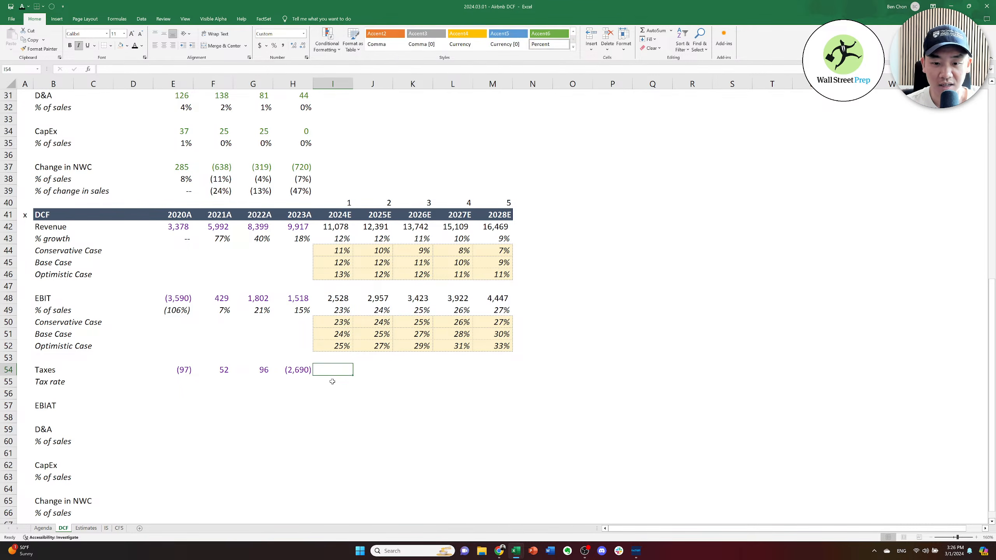
key(Up)
key(Right)
key(Up)
key(Left)
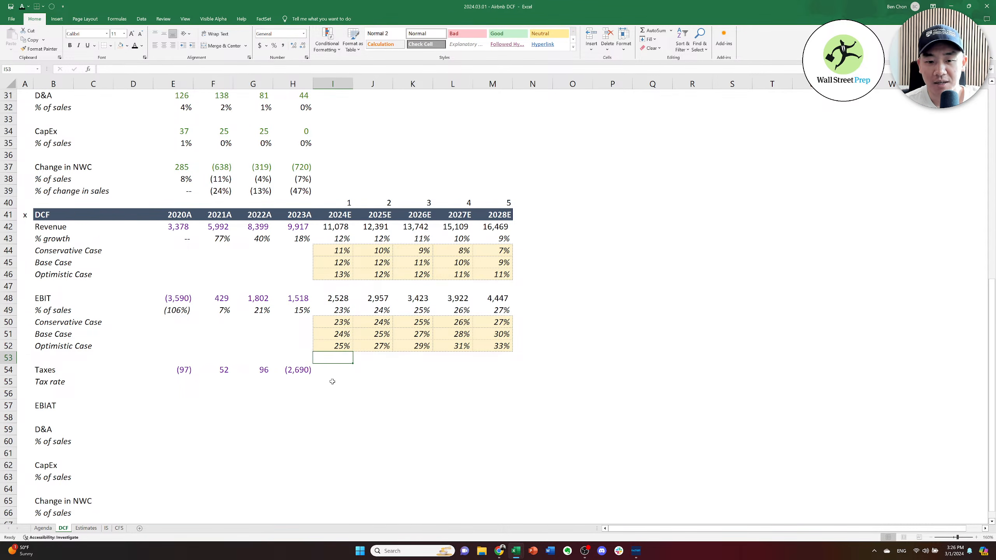
key(Down)
key(Down)
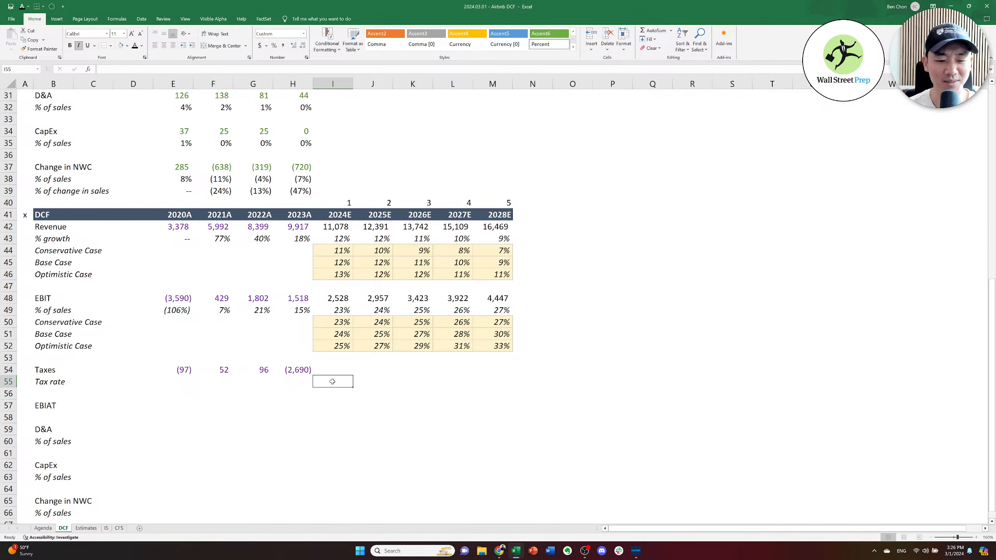
Link the DCF section's 2020A tax rate in E55 to the Income Statement tax rate with =E28.
key(Left)
key(Left)
key(Left)
key(Left)
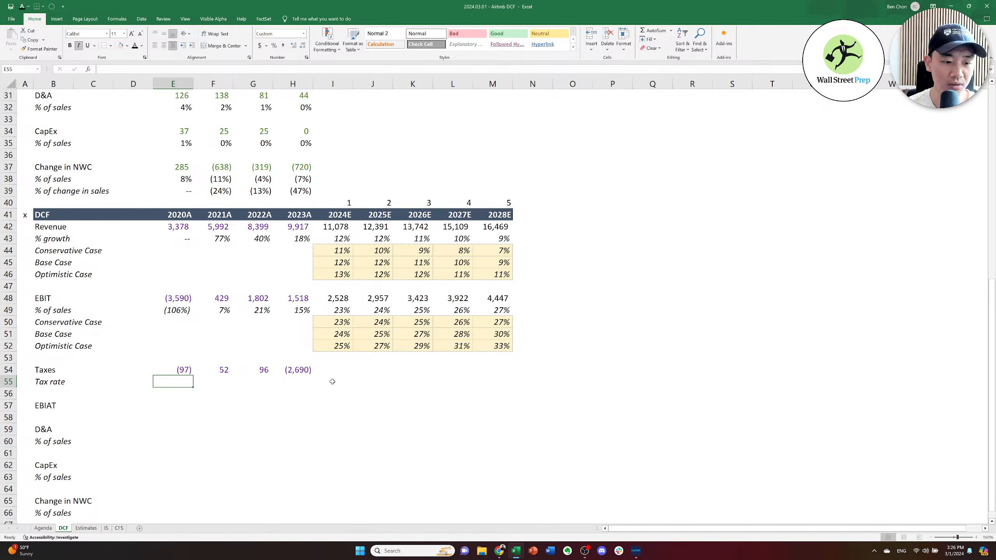
text(=)
key(Up)
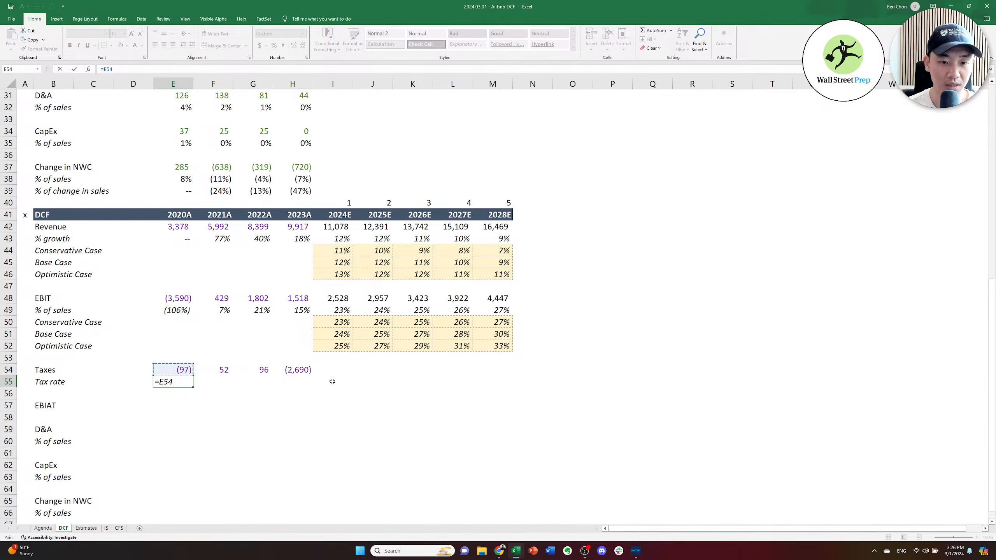
key(Up)
key(Up)
key(Up)
key(Up)
key(Up)
key(Up)
key(Up)
key(Up)
key(Up)
key(Up)
key(Up)
key(Up)
key(Up)
key(Up)
key(Up)
key(Up)
key(Up)
key(Up)
key(Up)
key(Up)
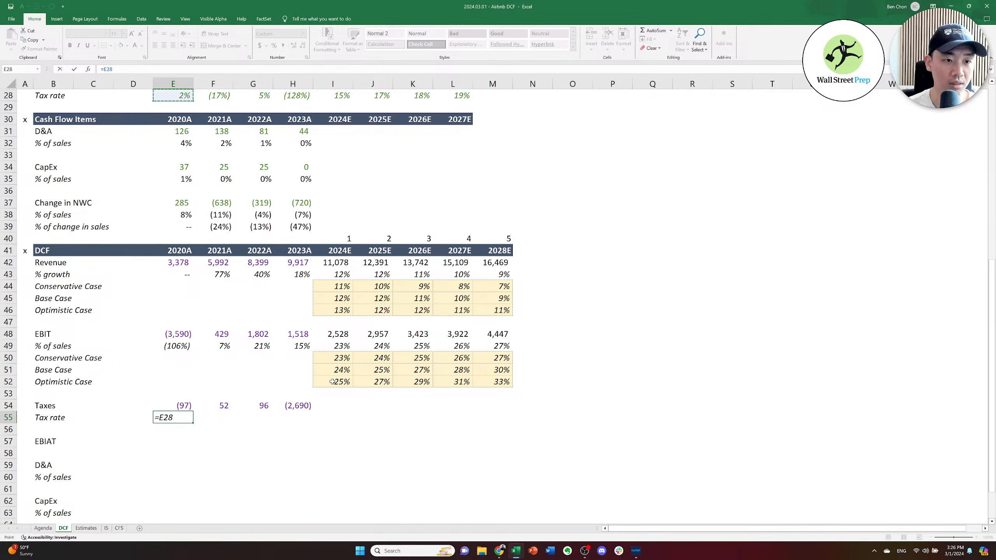
key(ctrl+Return)
Copy the E55 tax rate link across the historical years through 2023A in H55.
key(ctrl+c)
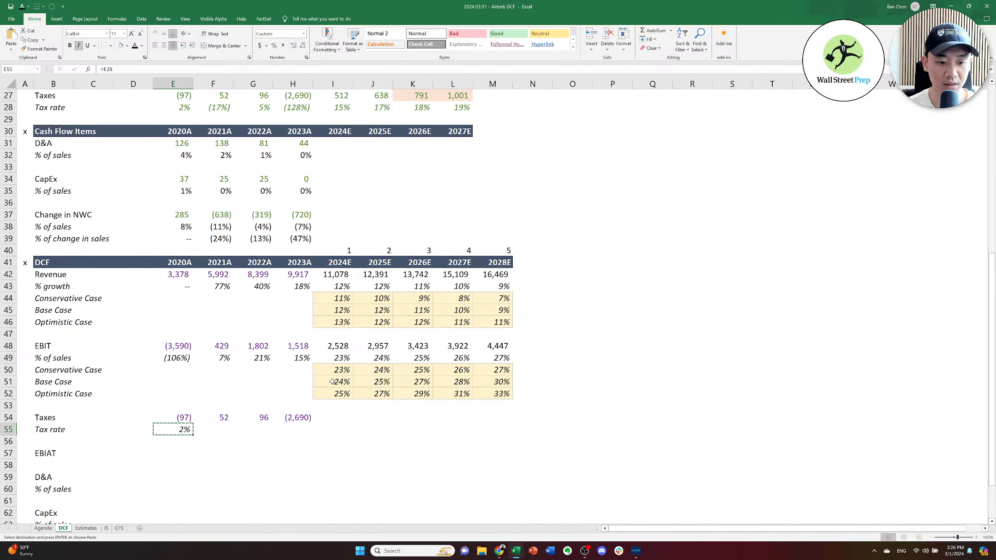
key(shift+Right)
key(shift+Right)
key(shift+Right)
key(ctrl+v)
key(Escape)
key(Up)
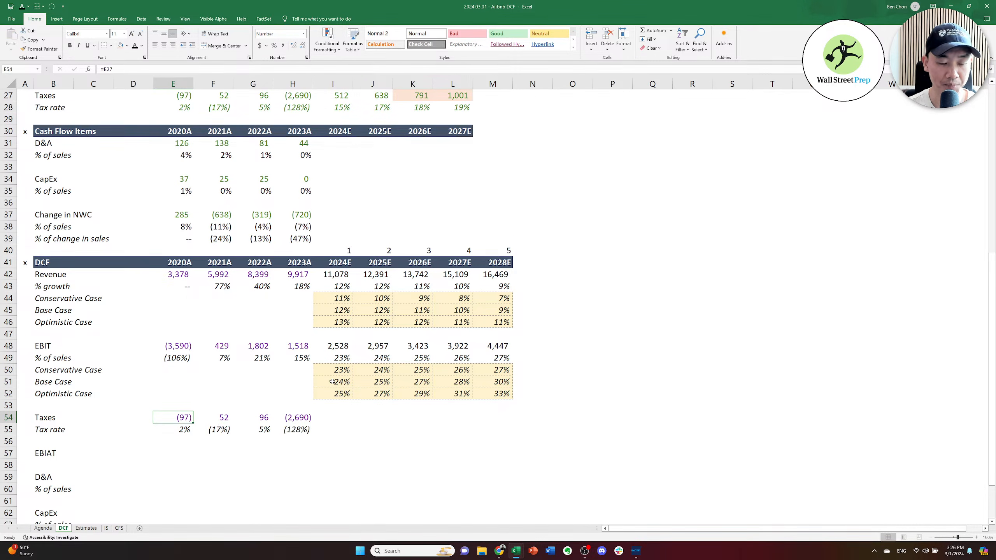
Set the font colour of the historical tax rates in E55:H55 to the standard purple.
key(Up)
key(Down)
key(Down)
key(shift+Right)
key(shift+Right)
key(shift+Right)
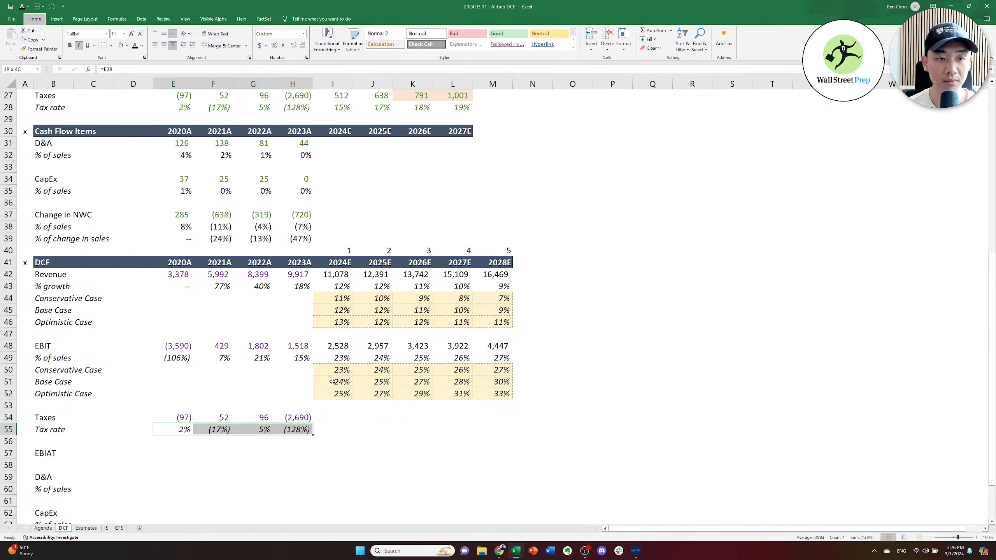
key(alt+h)
key(f)
key(c)
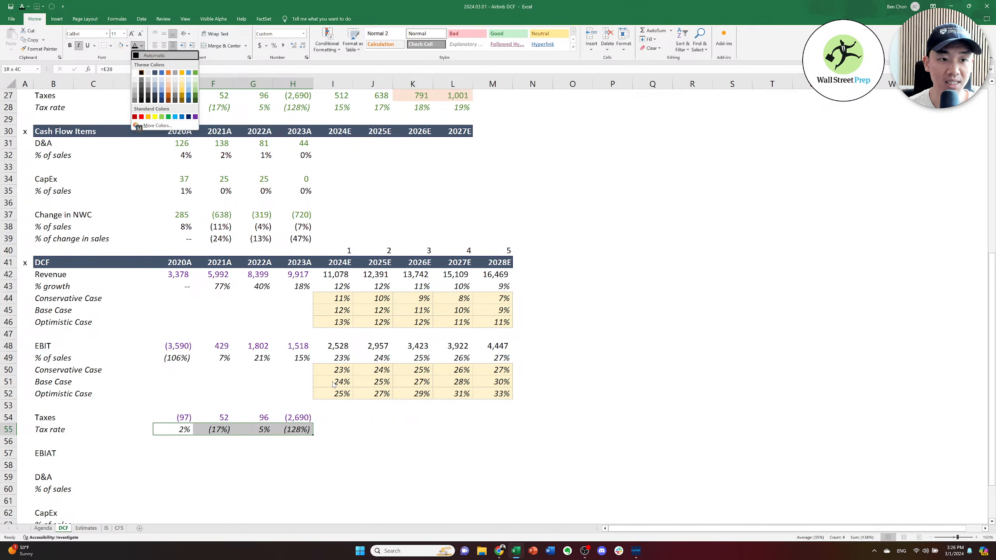
key(Down)
key(Down)
key(Down)
key(Down)
key(Right)
key(Right)
key(Right)
key(Right)
key(Right)
key(Right)
key(Right)
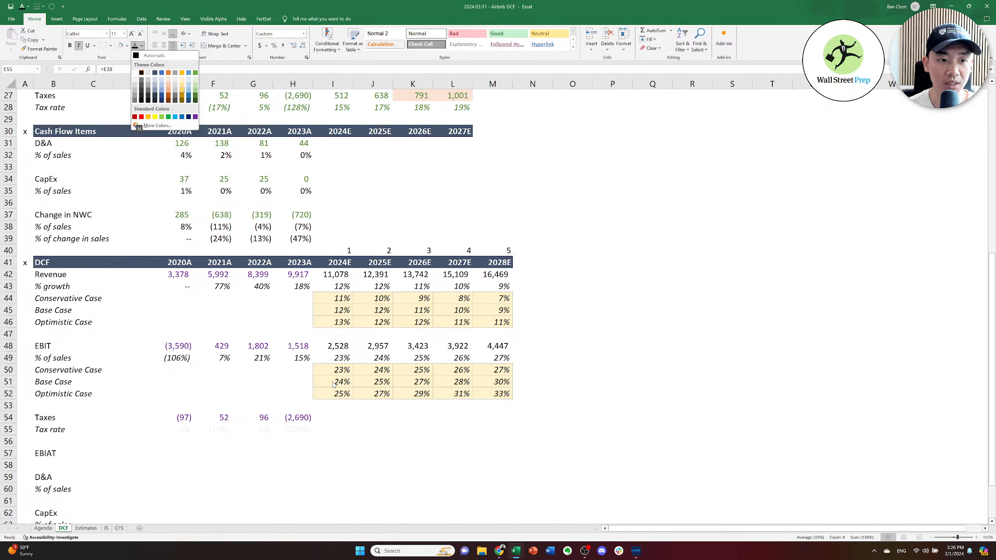
key(Down)
key(Down)
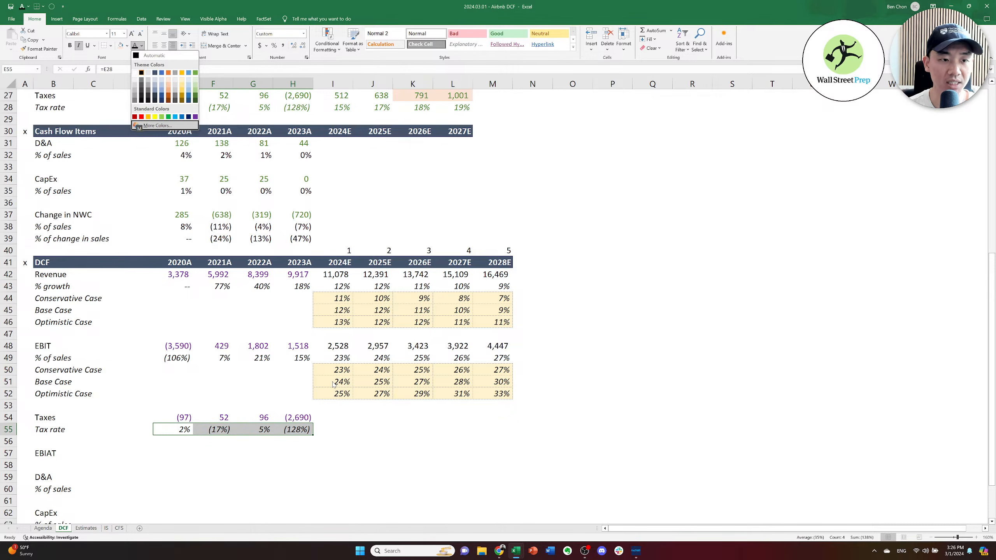
key(Up)
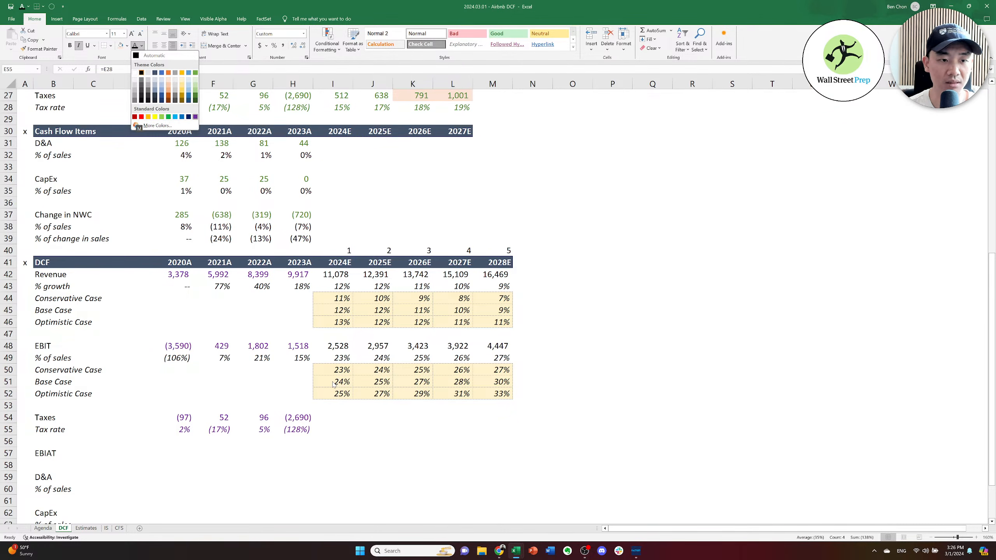
key(Return)
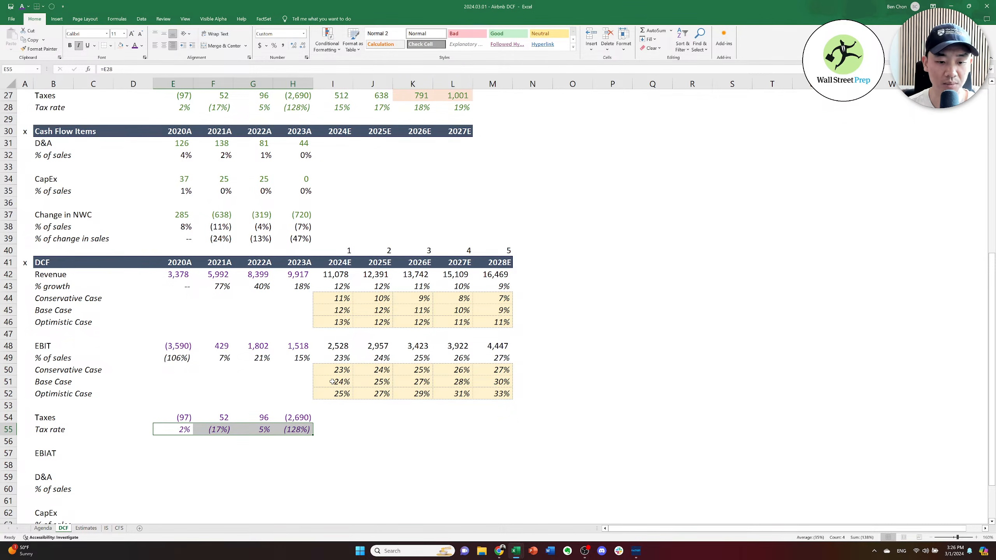
Inspect the formula behind the DCF section's 2023A tax rate in H55.
key(Right)
key(Right)
key(Right)
key(Right)
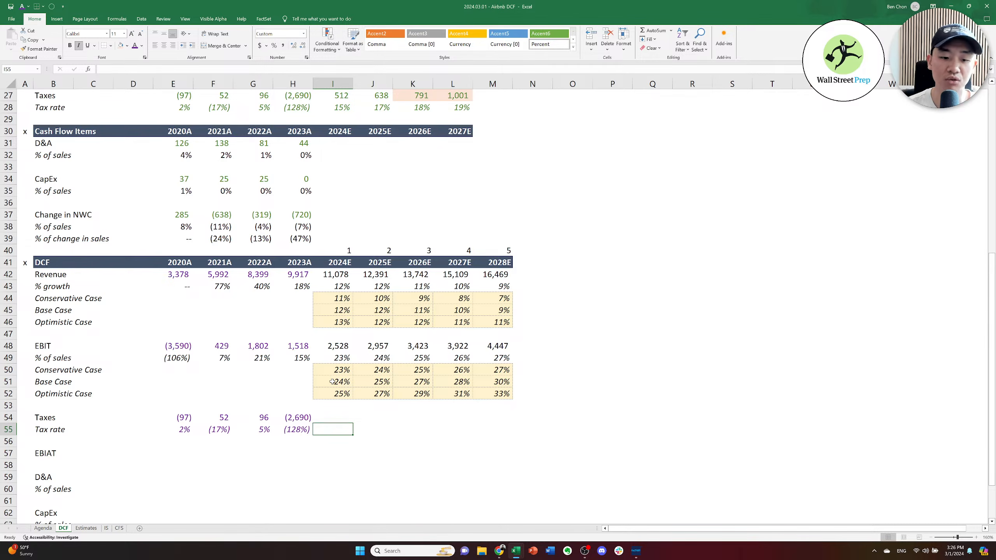
key(Left)
text(=H28)
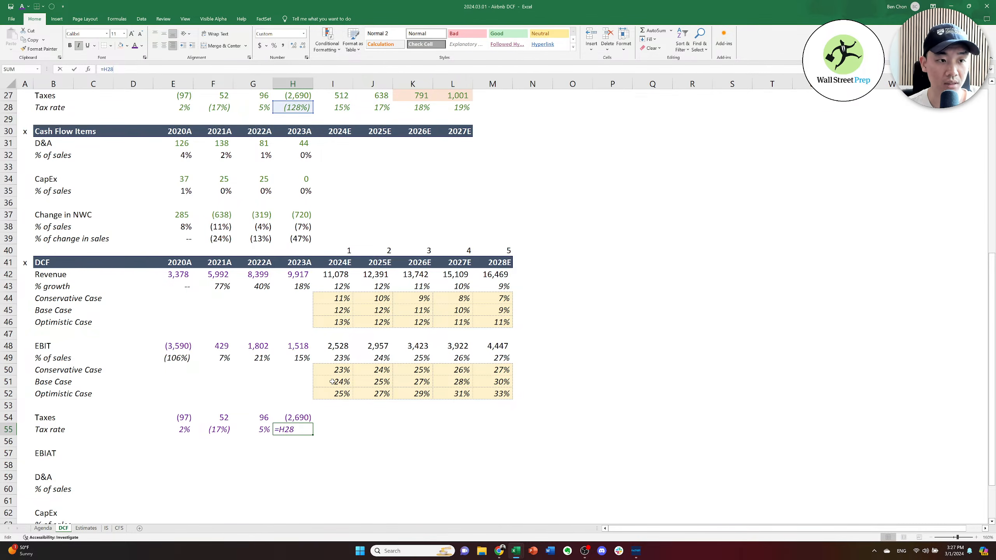
key(Return)
Review the Income Statement's projected tax rates for 2024E through 2027E in I28:L28.
key(Up)
key(Up)
key(Up)
key(Up)
key(Up)
key(Up)
key(Up)
key(Up)
key(Up)
key(Up)
key(Up)
key(Up)
key(Up)
key(Up)
key(Up)
key(Up)
key(Up)
key(Up)
key(Up)
key(Up)
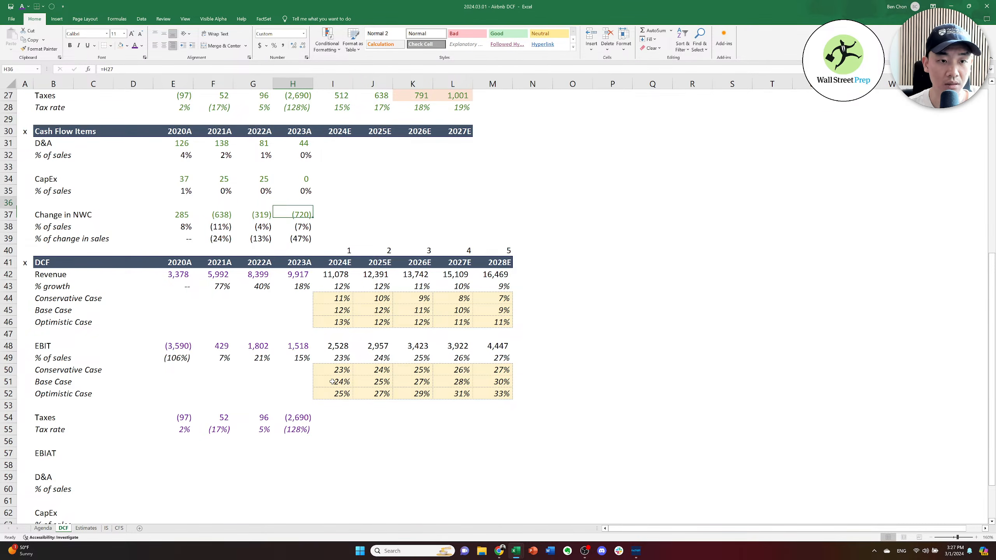
key(Up)
key(Up)
key(Up)
key(Up)
key(Up)
key(Up)
key(Up)
key(Up)
key(Up)
key(Up)
key(Up)
key(Up)
key(Up)
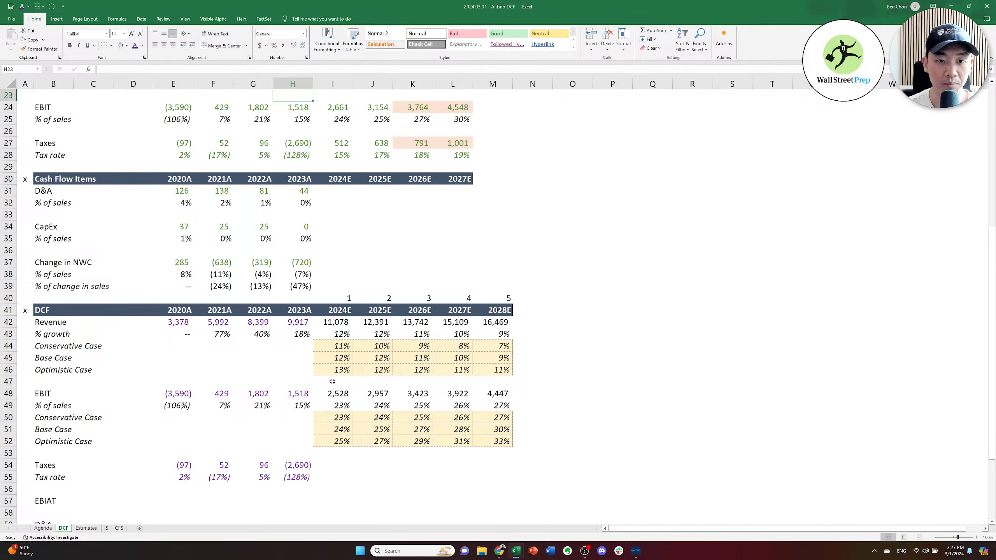
key(Up)
key(Right)
key(Down)
key(Down)
key(Down)
key(Down)
key(Down)
key(Down)
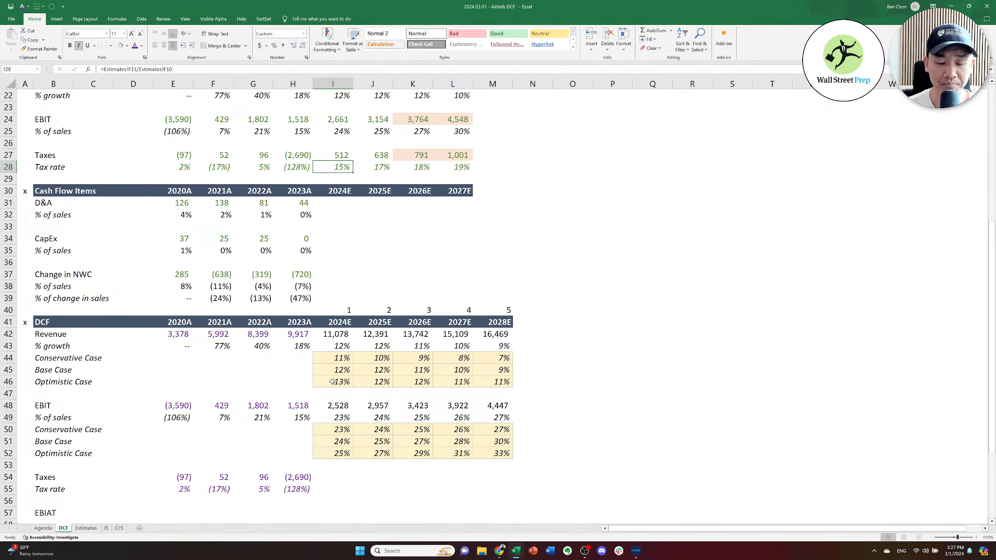
key(Right)
key(Right)
key(Right)
key(Left)
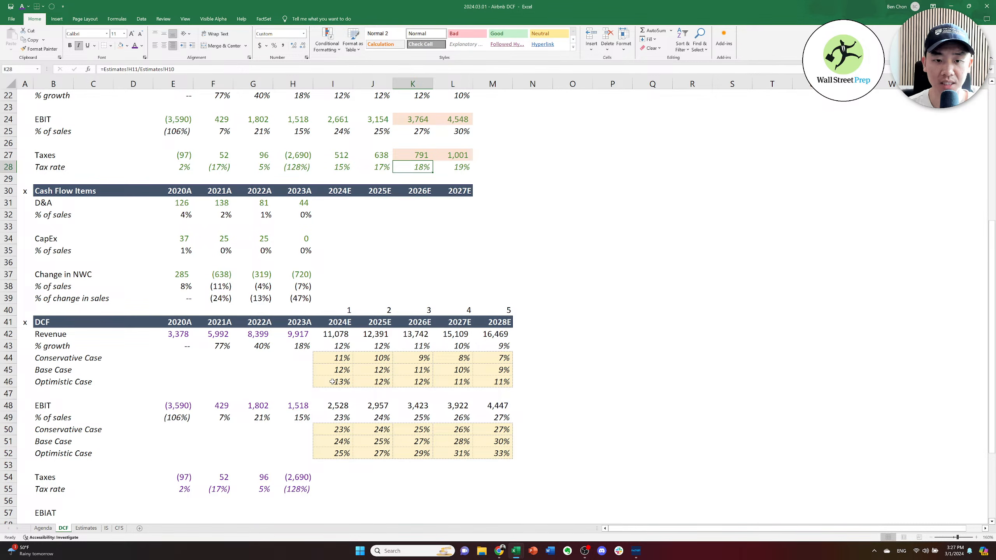
key(Left)
key(Left)
key(Right)
key(Right)
key(Left)
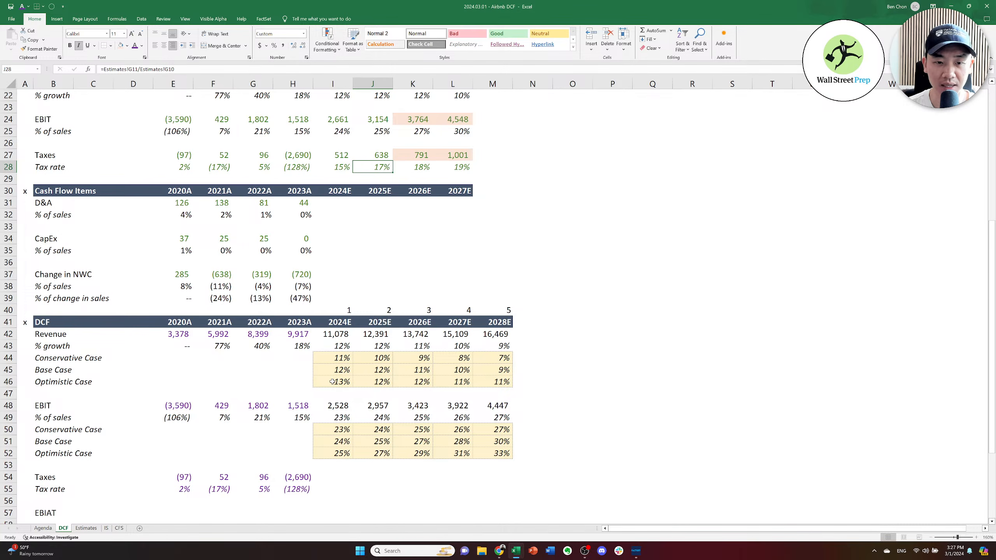
key(Left)
key(shift+Right)
key(shift+Right)
key(shift+Right)
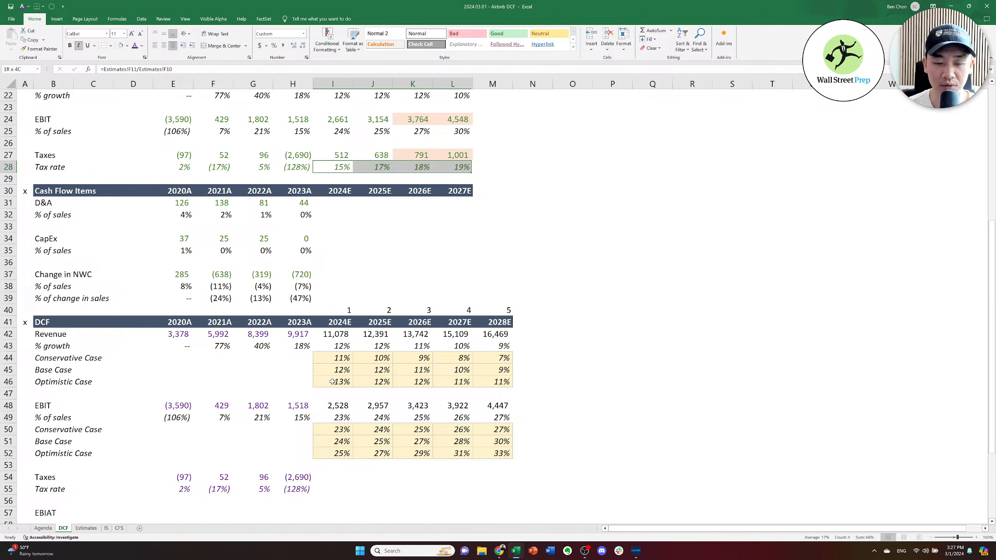
Compare the Income Statement's projected taxes in row 27 with the tax rates in row 28.
key(Right)
key(Left)
key(Left)
key(Right)
key(Right)
key(Right)
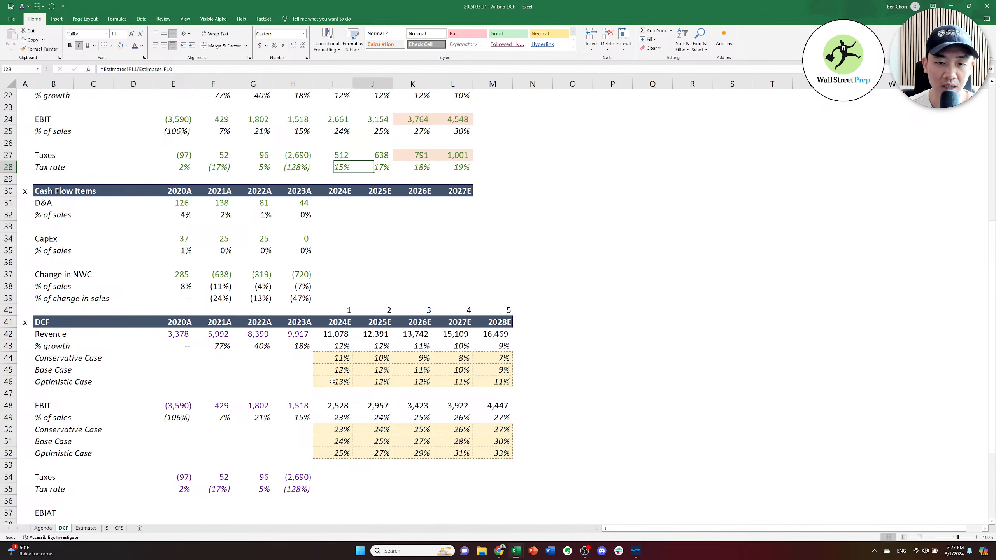
key(Up)
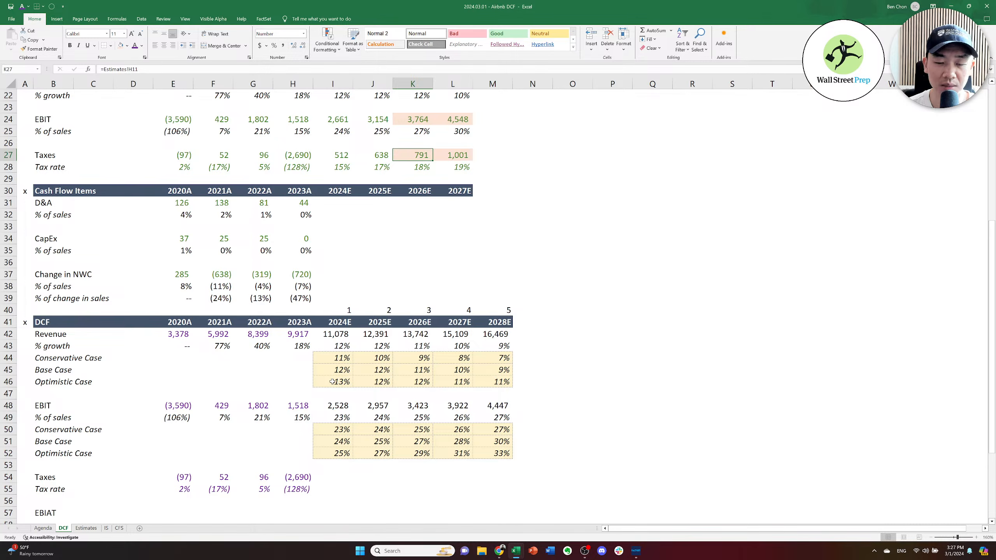
key(Down)
key(Down)
key(Down)
key(Down)
key(Down)
key(Down)
key(Down)
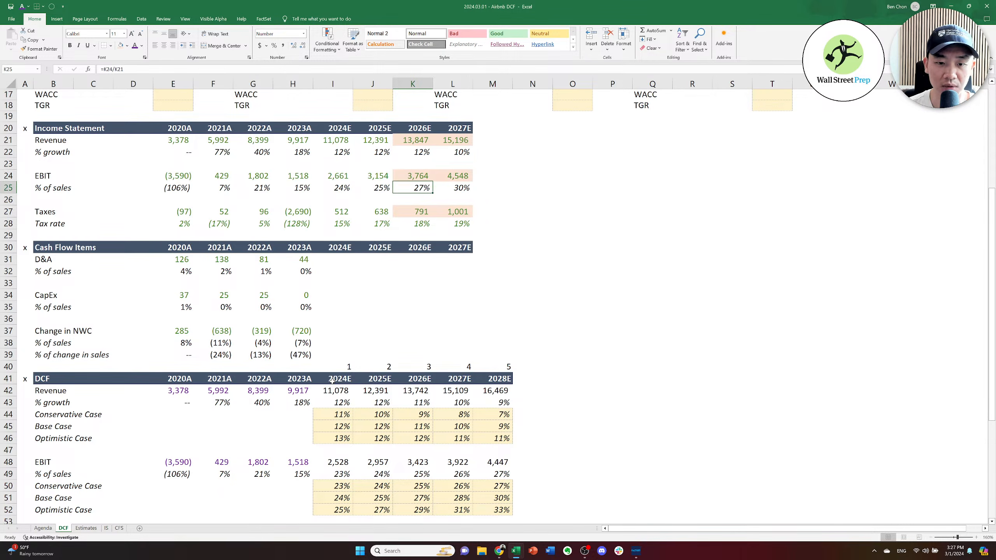
key(Left)
key(Left)
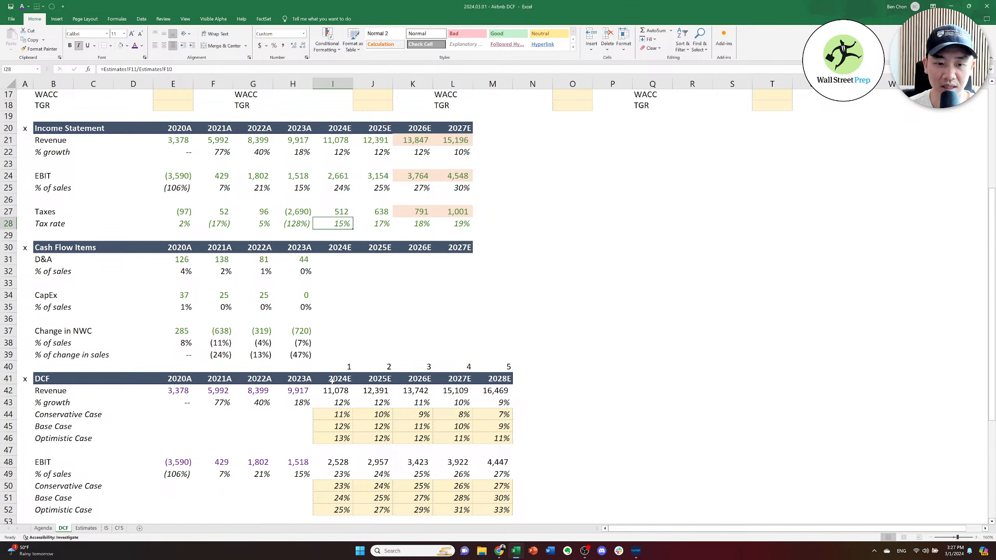
key(Right)
key(Right)
key(Left)
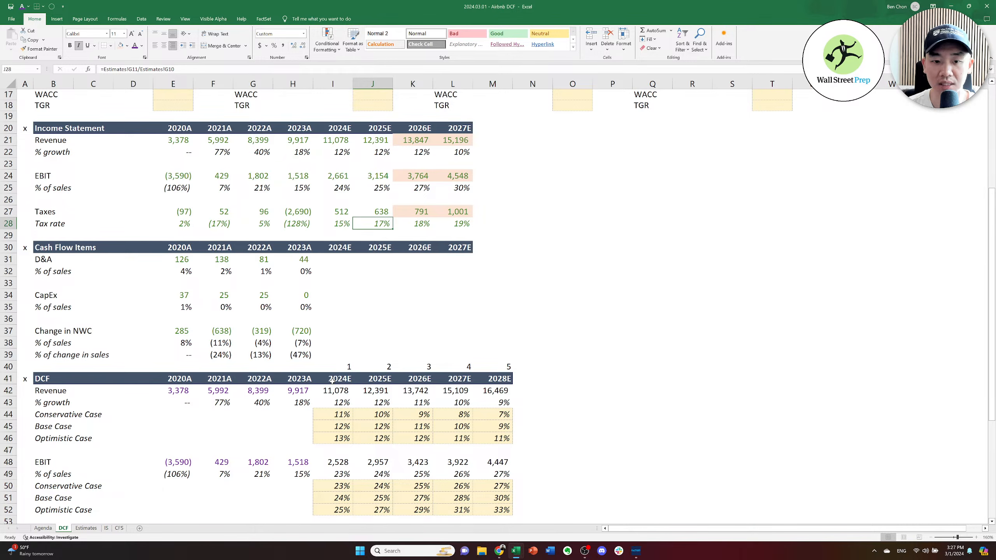
key(Left)
key(Right)
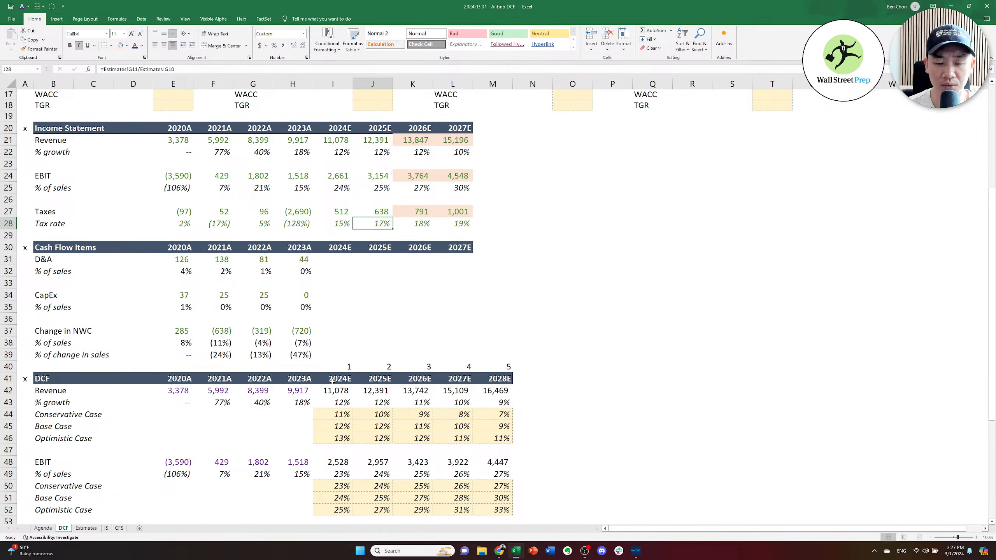
Switch to Chrome and search Google in a new tab for "us corporate tax rate".
key(alt+Tab)
key(alt+Tab)
key(alt+Tab)
key(alt+Left)
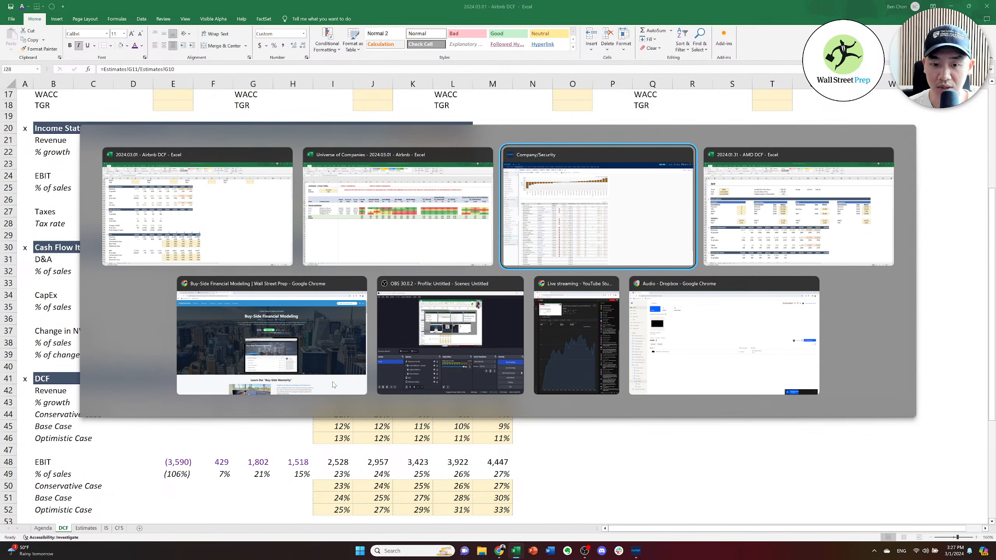
key(alt+Left)
key(alt+Down)
key(alt+Left)
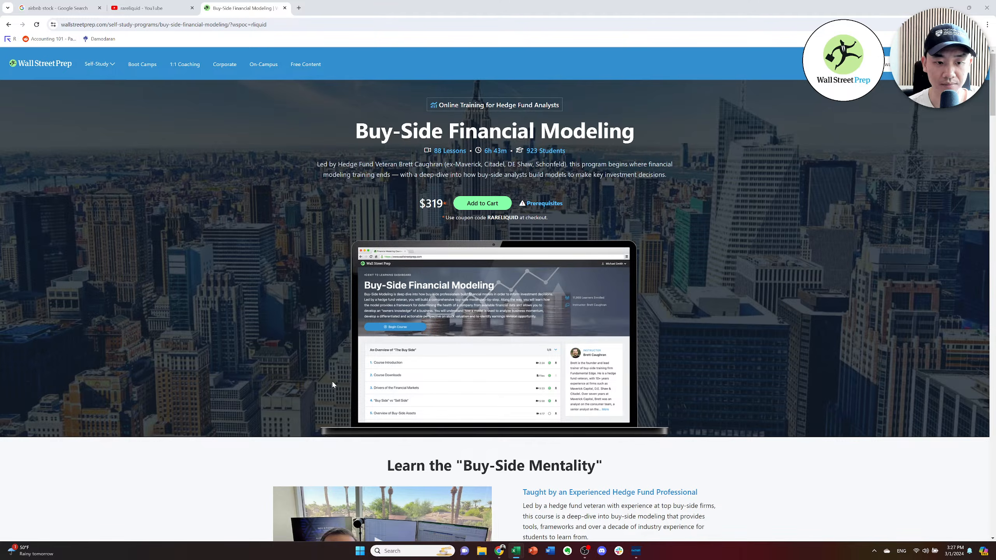
key(ctrl+t)
text(us corp)
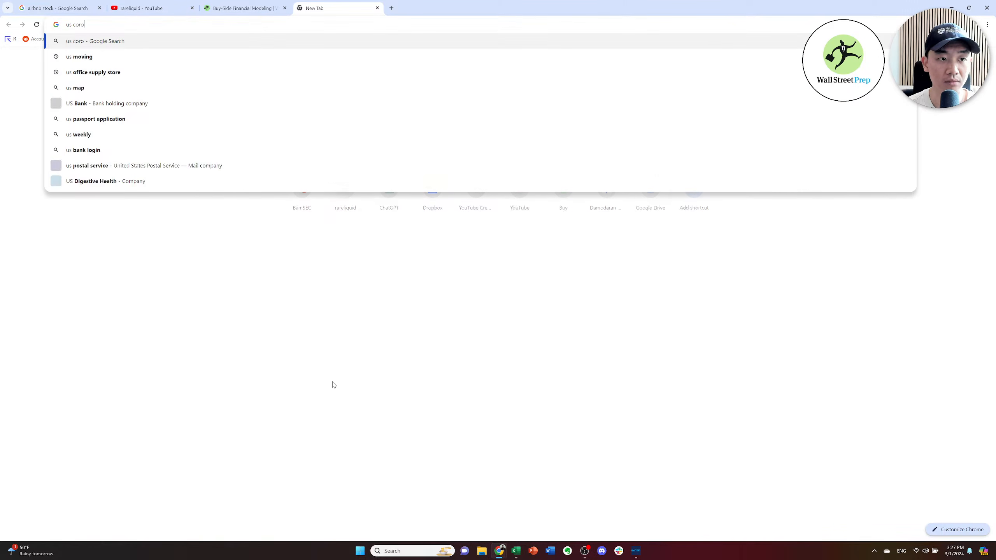
text(orate tax rate)
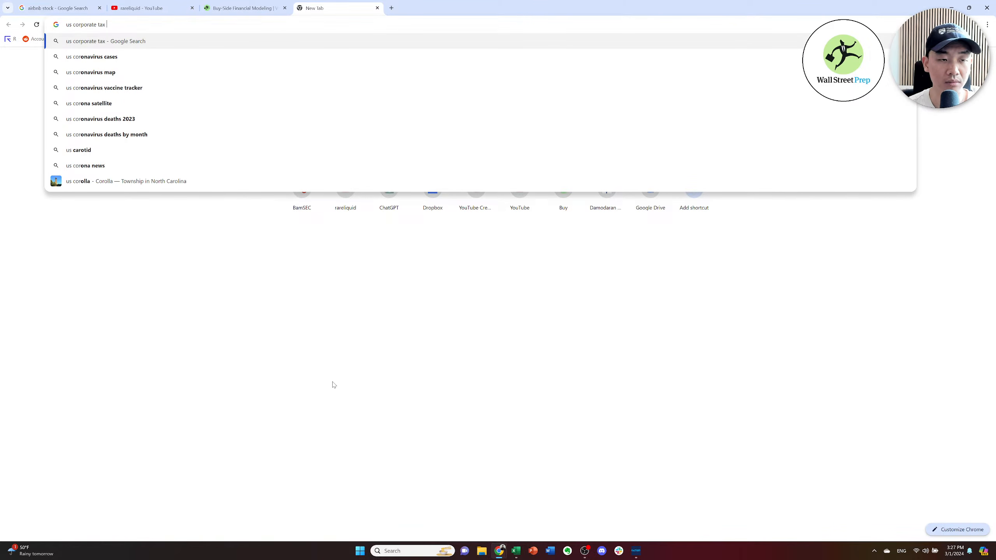
key(Return)
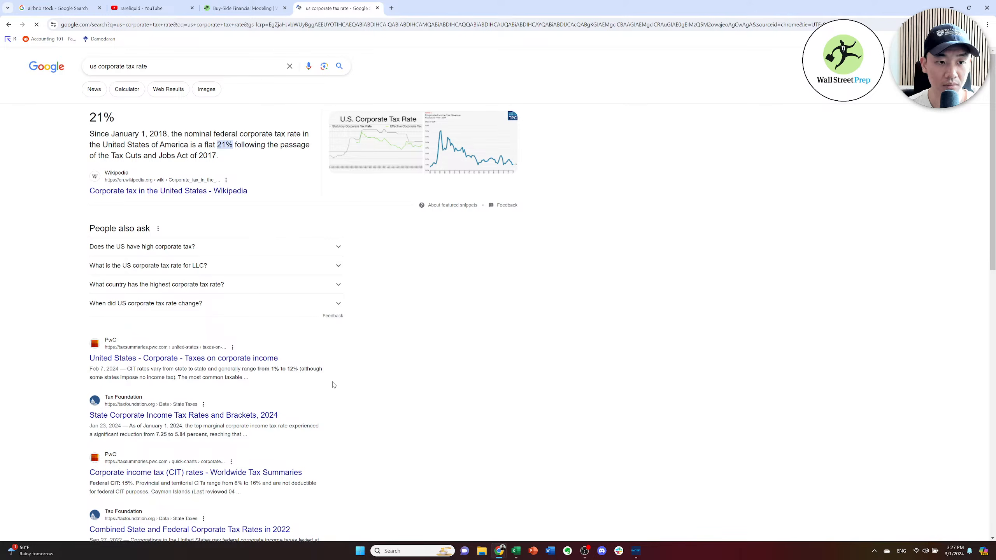
Return to the Airbnb DCF workbook in Excel and compare the projected tax rates in row 28 with the US corporate rate.
key(alt+Tab)
key(Right)
key(Right)
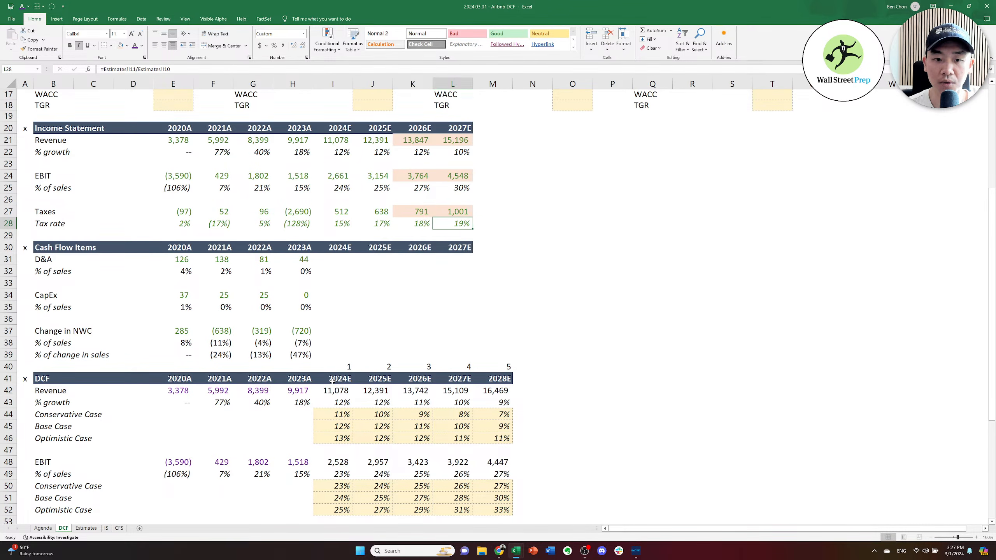
key(Left)
key(Left)
key(Left)
key(Right)
key(Right)
key(Right)
key(Left)
key(Left)
key(Left)
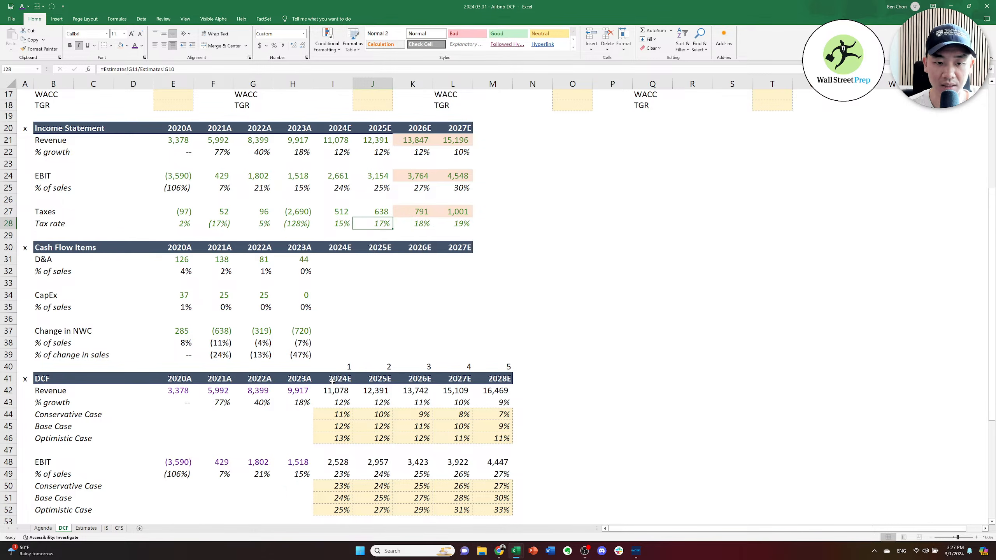
key(Down)
key(Down)
key(ctrl+Down)
key(ctrl+Down)
key(ctrl+Down)
key(ctrl+Down)
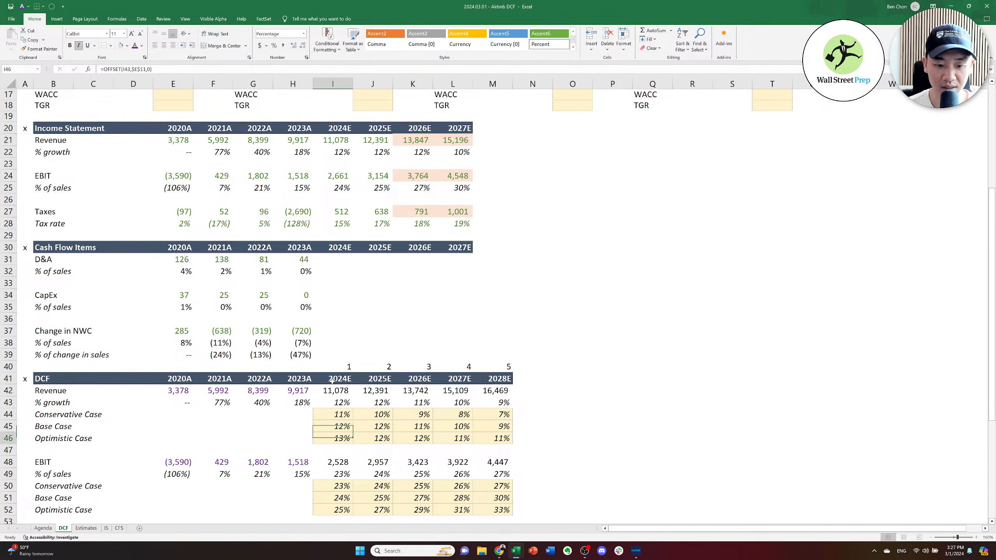
key(Down)
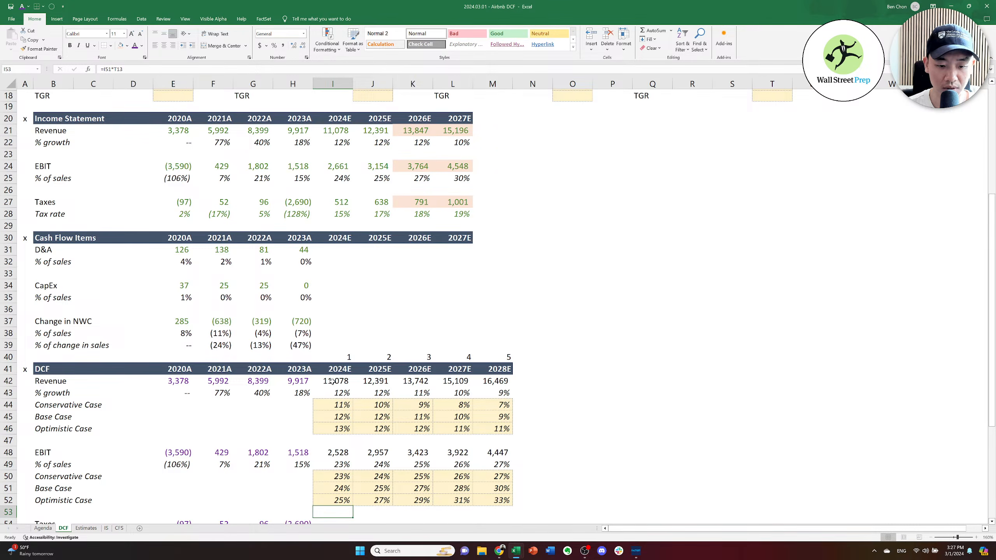
key(Down)
key(Down)
text(=)
key(ctrl+Up)
key(ctrl+Up)
key(ctrl+Up)
key(ctrl+Up)
key(ctrl+Up)
key(Escape)
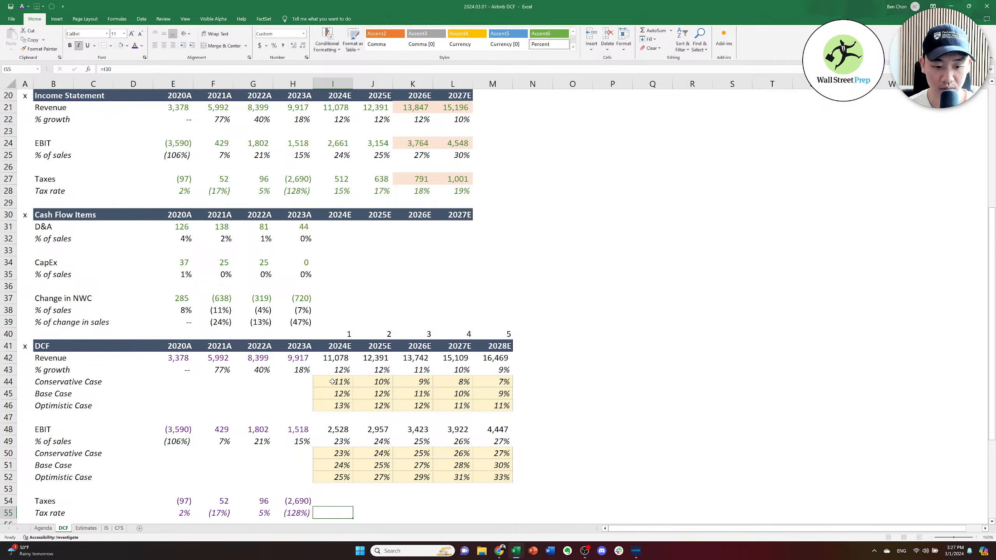
Copy the 2023A tax rate link from H55 across the projection years through 2028E in M55.
key(Down)
key(Left)
key(Up)
key(ctrl+c)
key(shift+Right)
key(shift+Right)
key(shift+Right)
key(shift+Right)
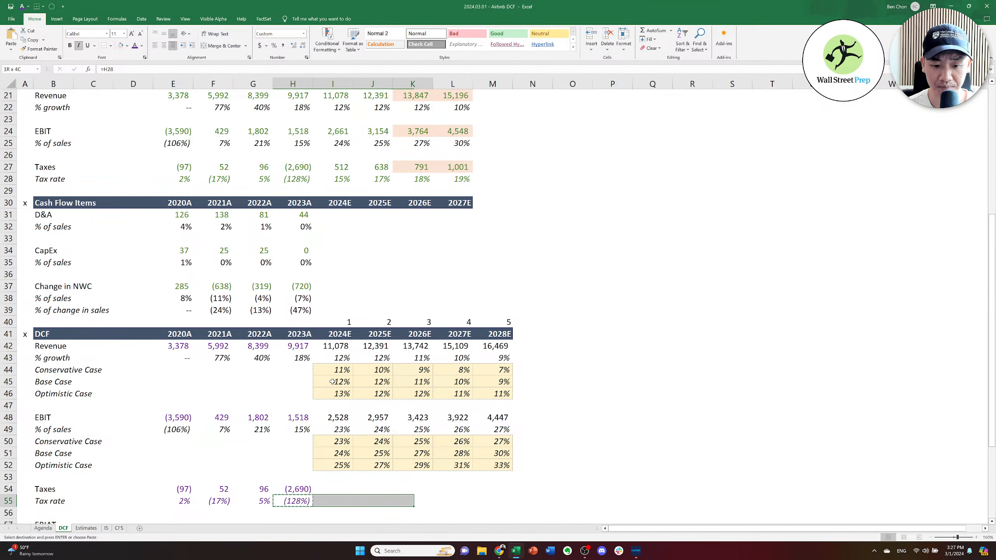
key(shift+Right)
key(Return)
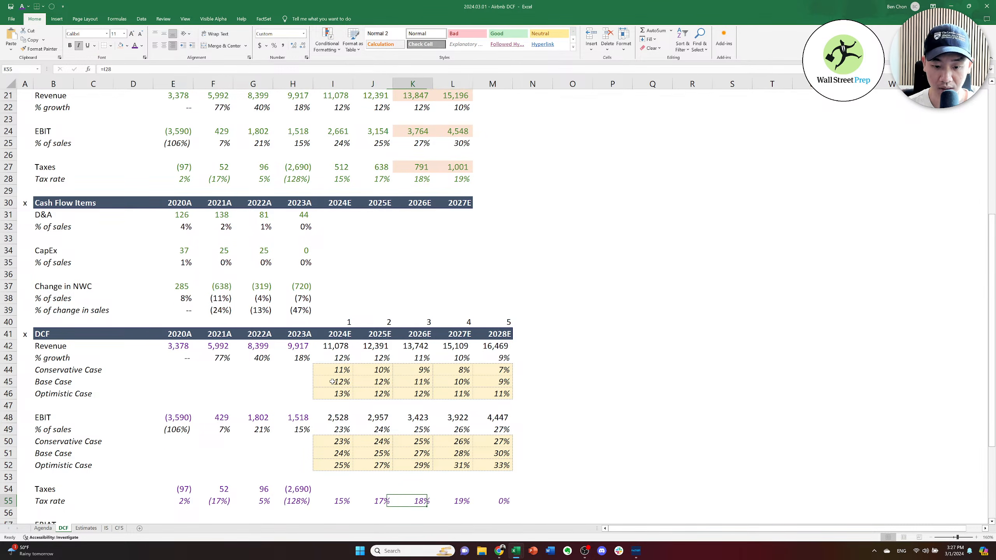
Set the 2028E tax rate in M55 equal to the 2027E rate with the formula =L55.
key(Left)
text(=)
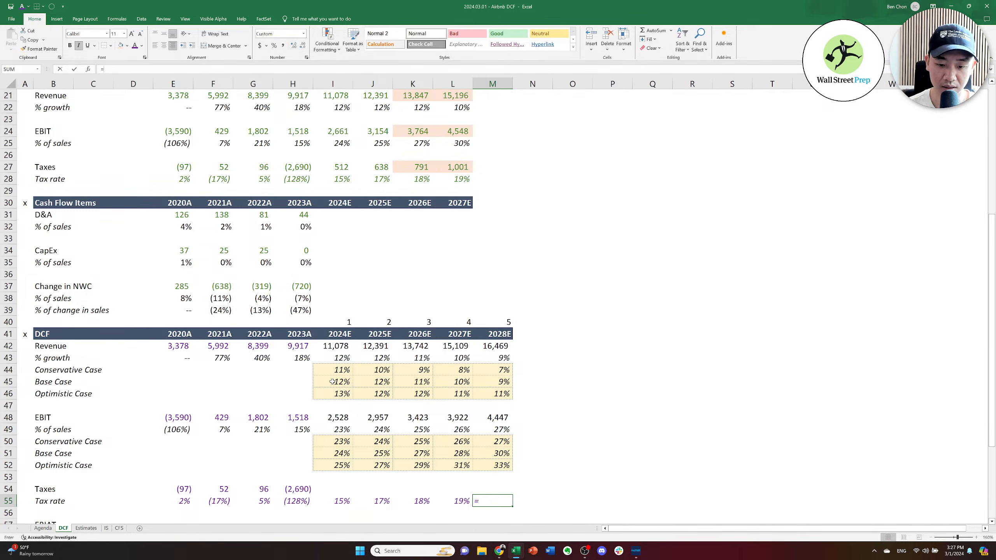
key(Left)
key(ctrl+Return)
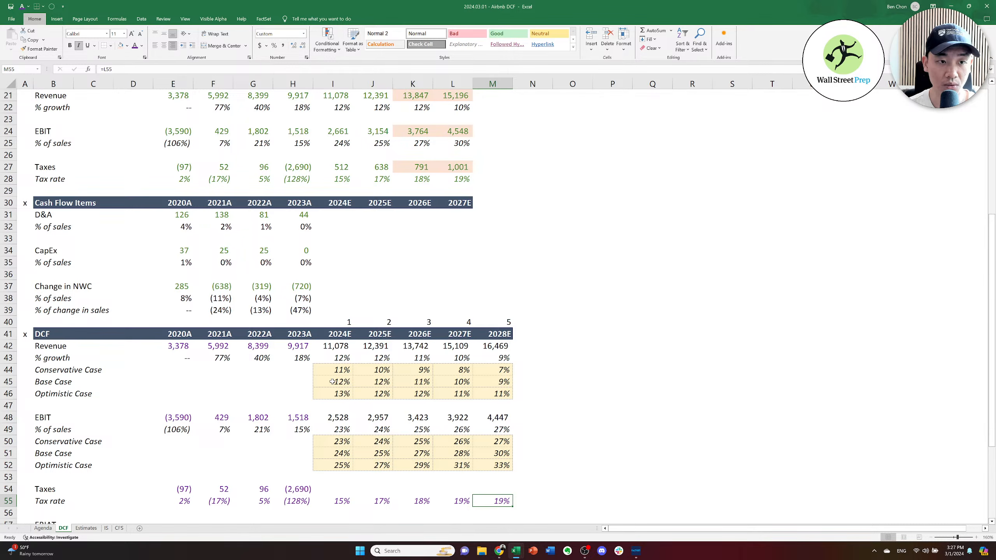
Open the font color palette to recolor the 2028E tax rate in cell M55.
key(alt+h)
key(f)
key(c)
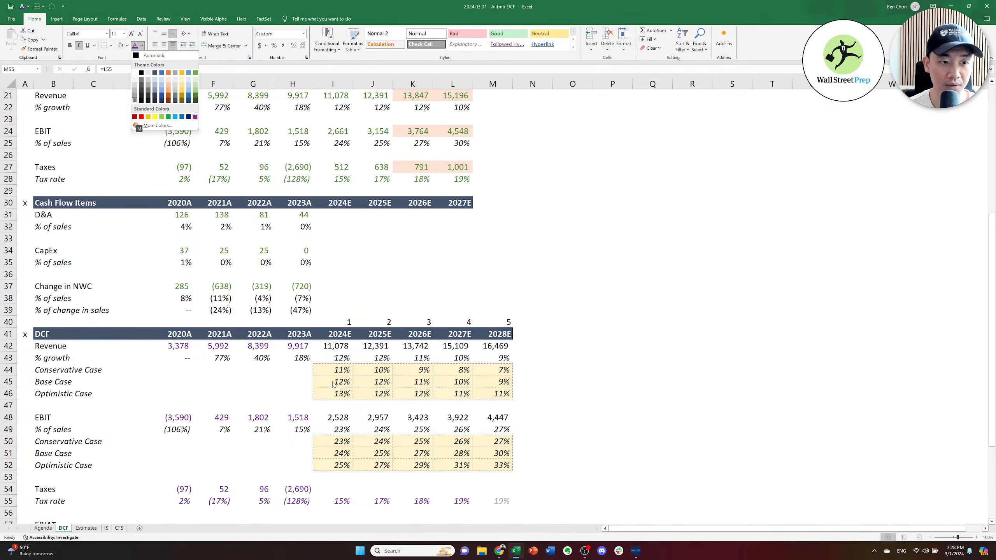
Color the 2028E tax rate in M55 red.
key(Down)
key(Return)
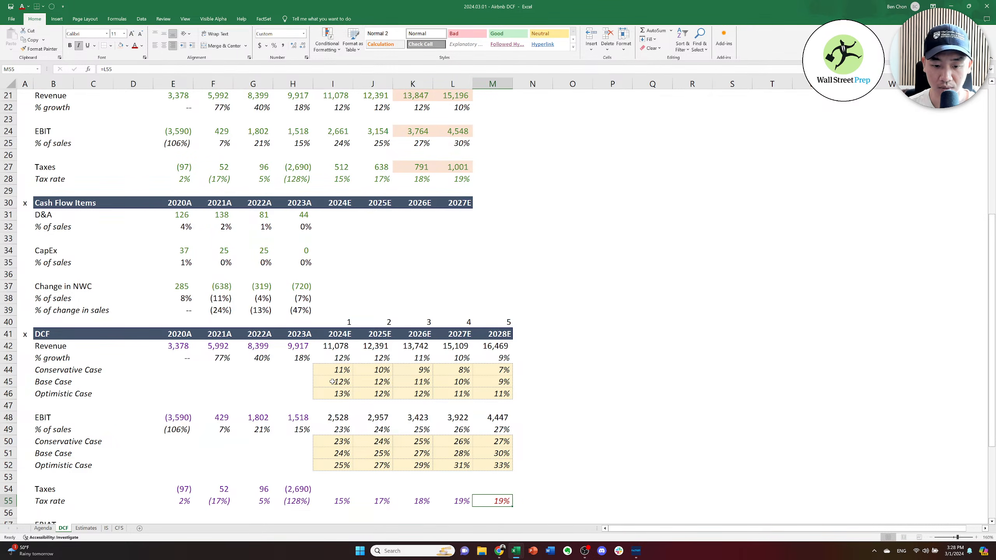
key(F2)
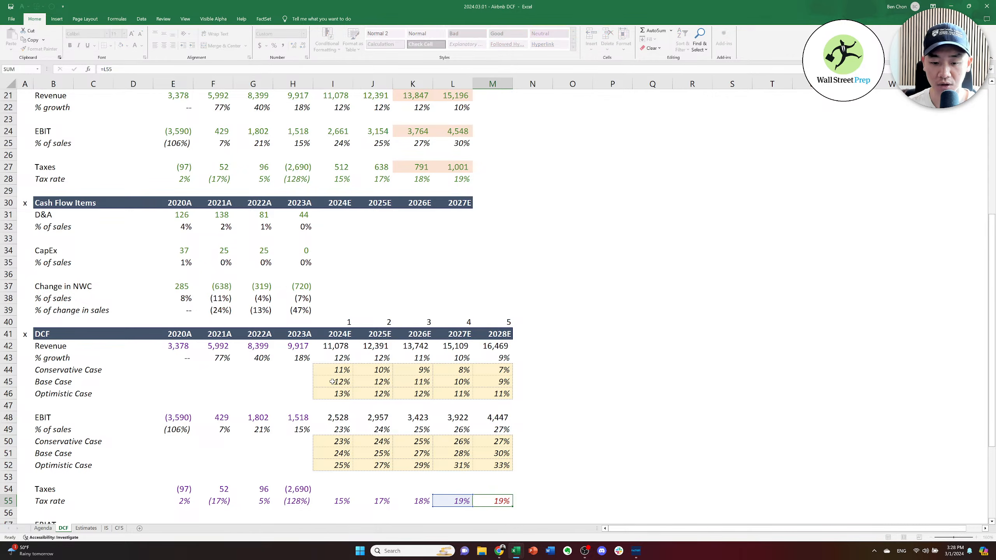
key(Escape)
Examine the formulas behind the 2026E to 2028E tax rates in row 55.
key(Left)
key(F2)
key(Escape)
key(Left)
key(F2)
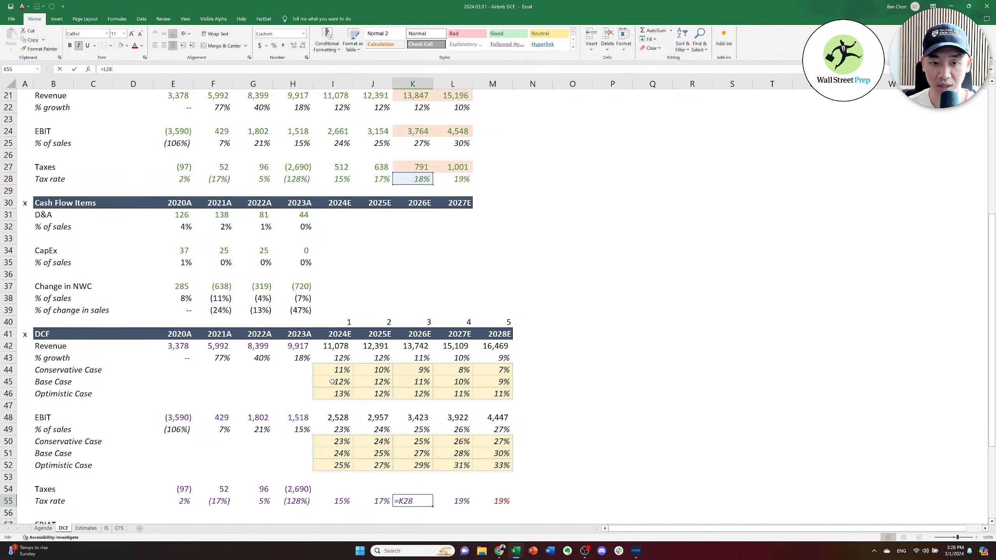
key(Escape)
key(Right)
key(F2)
key(Escape)
key(Right)
key(F2)
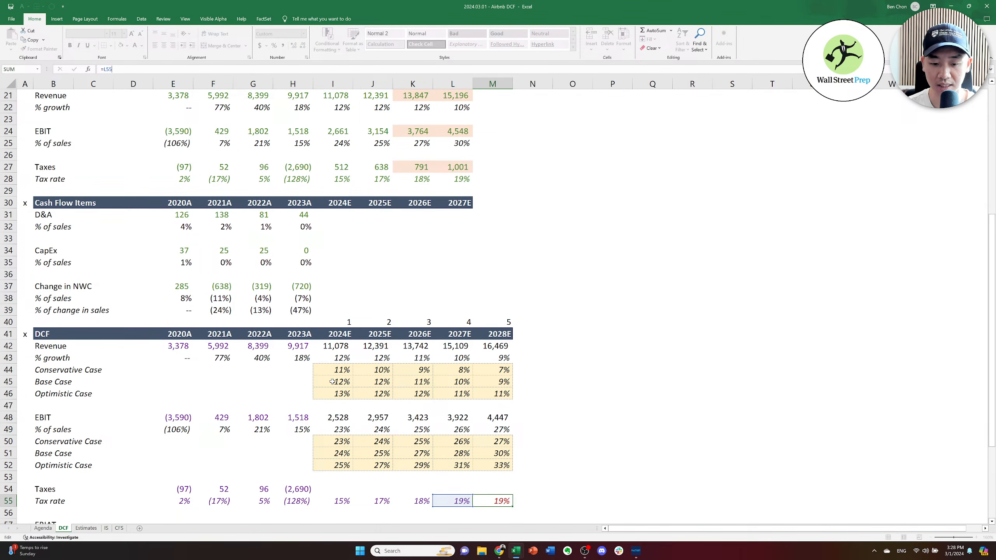
key(Escape)
Calculate 2024E taxes in I54 as tax rate times EBIT with the formula =I55*I48.
key(Left)
key(Left)
key(Left)
key(Up)
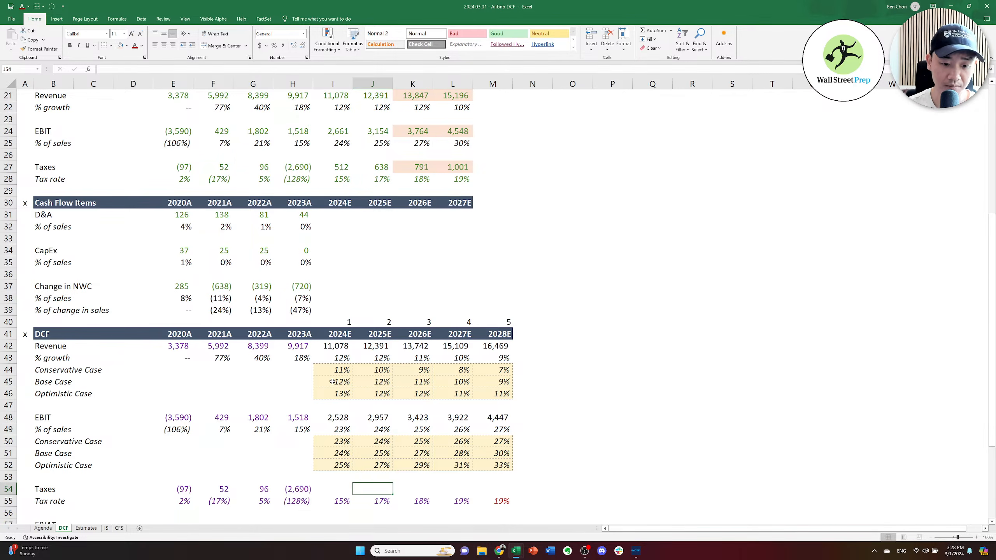
key(Left)
text(=)
key(Down)
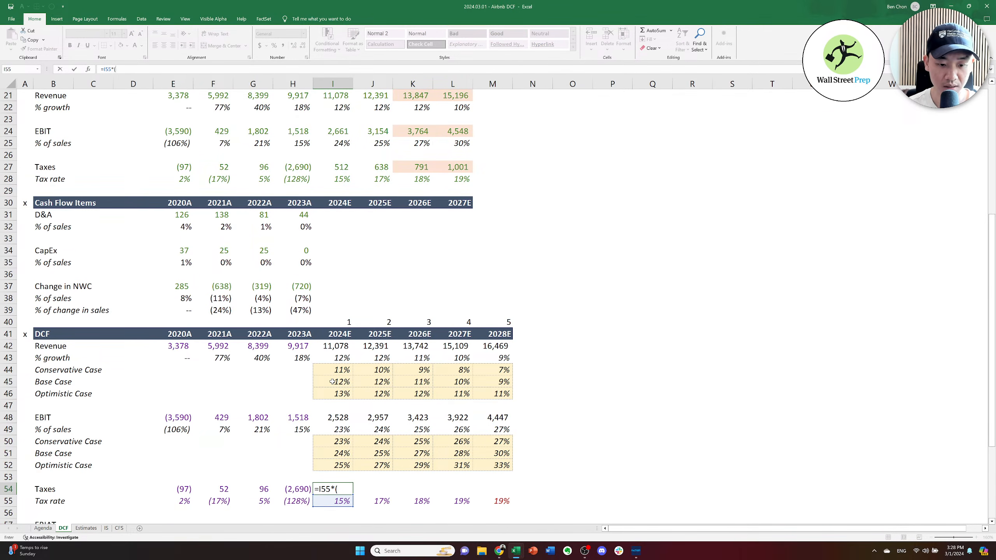
text(*)
key(Up)
key(Up)
key(Up)
key(Up)
key(Up)
key(Up)
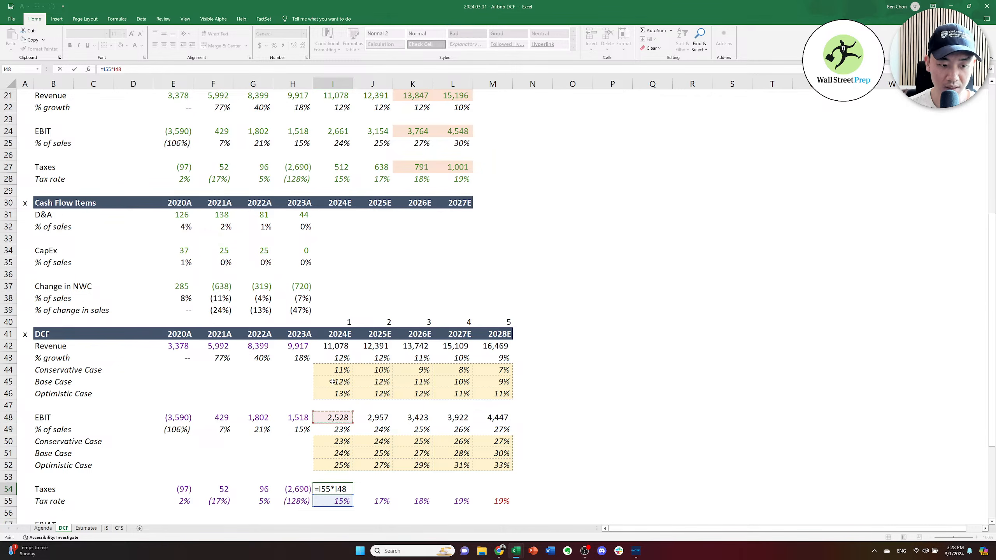
key(ctrl+Return)
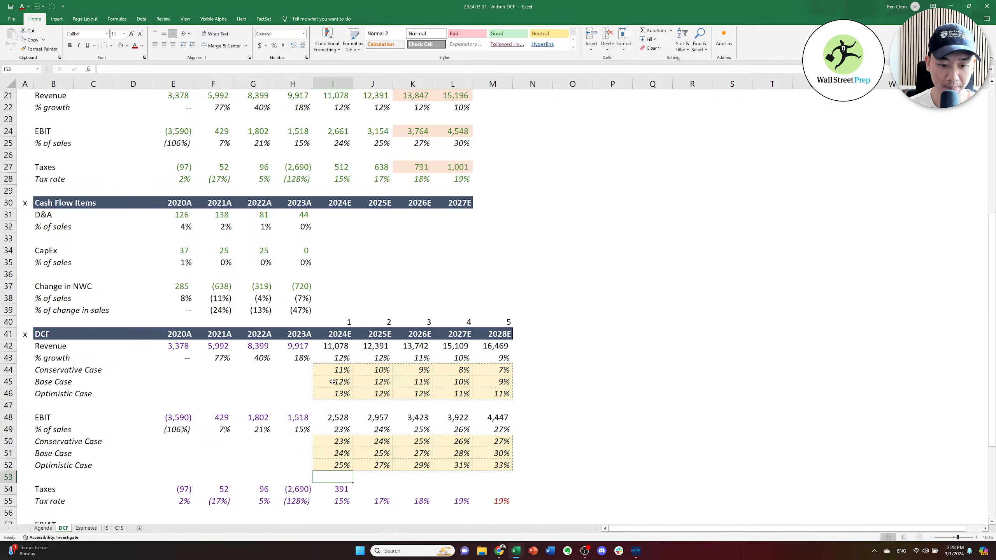
Copy the 2024E taxes formula across the projection years through 2028E in M54.
key(ctrl+c)
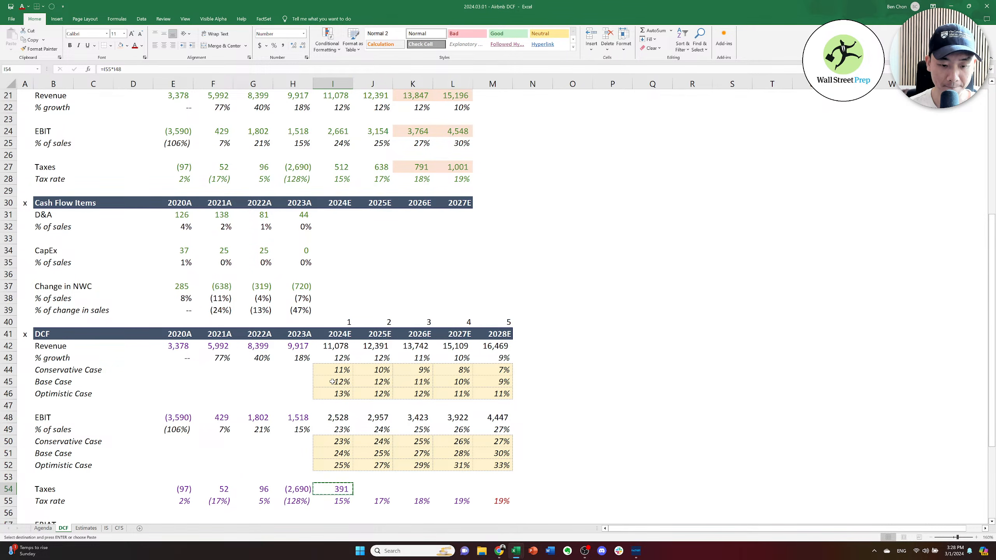
key(shift+Right)
key(shift+Right)
key(shift+Right)
key(shift+Right)
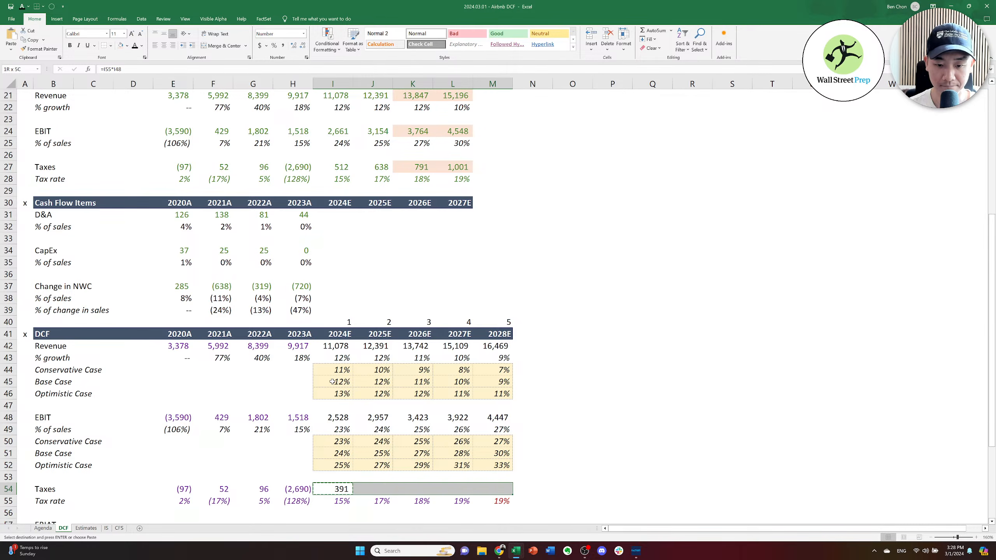
key(ctrl+v)
key(Escape)
Calculate 2024E EBIAT in I57 as EBIT minus taxes with the formula =I48-I54.
key(Down)
key(Down)
key(Down)
key(Down)
key(Down)
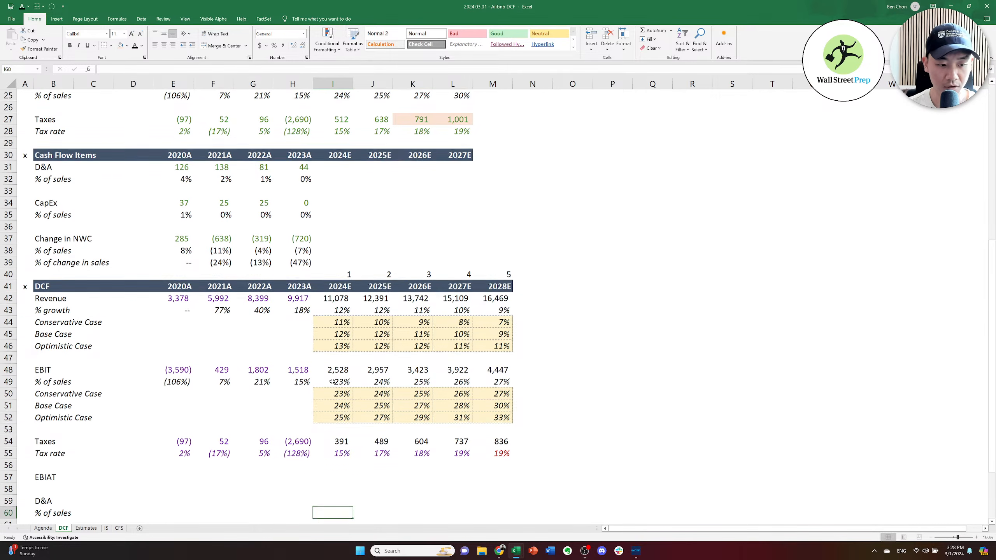
key(Up)
key(Left)
key(Left)
key(Left)
key(Up)
key(Right)
key(Right)
key(Right)
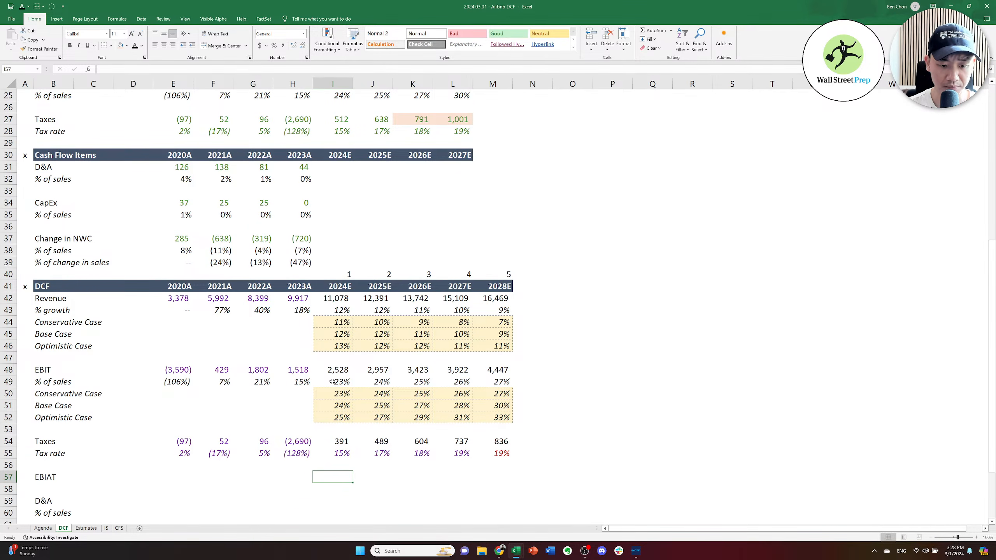
text(=)
key(Up)
key(Up)
key(Up)
key(Up)
key(Up)
key(Up)
key(Up)
key(Up)
key(Up)
key(Up)
key(Up)
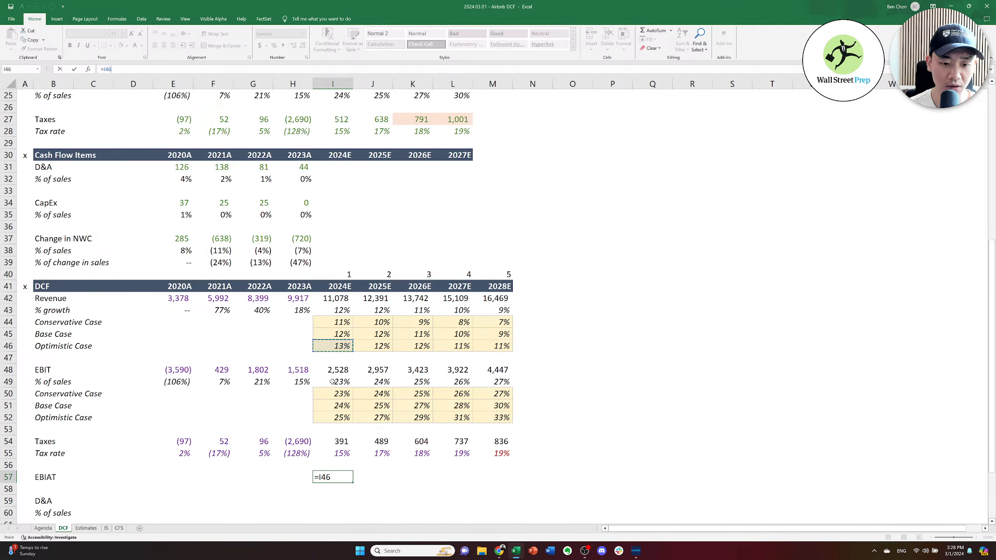
key(Down)
key(Down)
text(-)
key(Up)
key(Up)
key(Up)
key(Up)
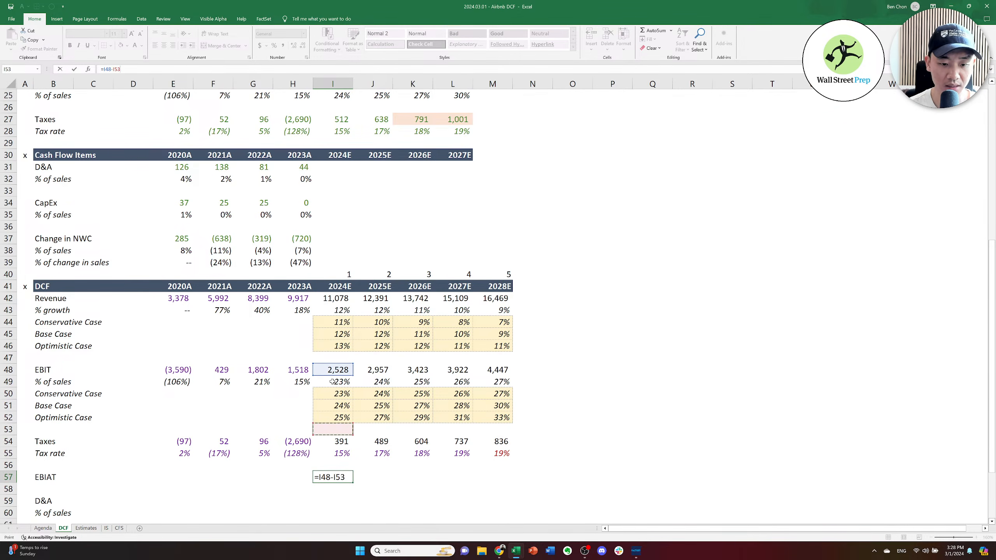
key(Down)
key(ctrl+Return)
Copy the 2024E EBIAT formula across the projection years through 2028E in M57.
key(ctrl+c)
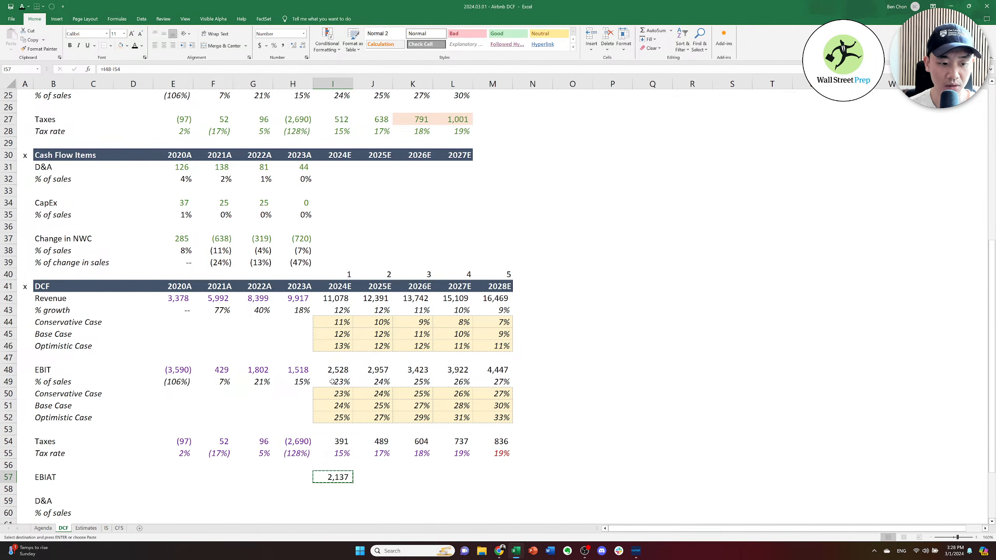
key(shift+Right)
key(shift+Right)
key(shift+Right)
key(shift+Right)
key(ctrl+v)
key(Escape)
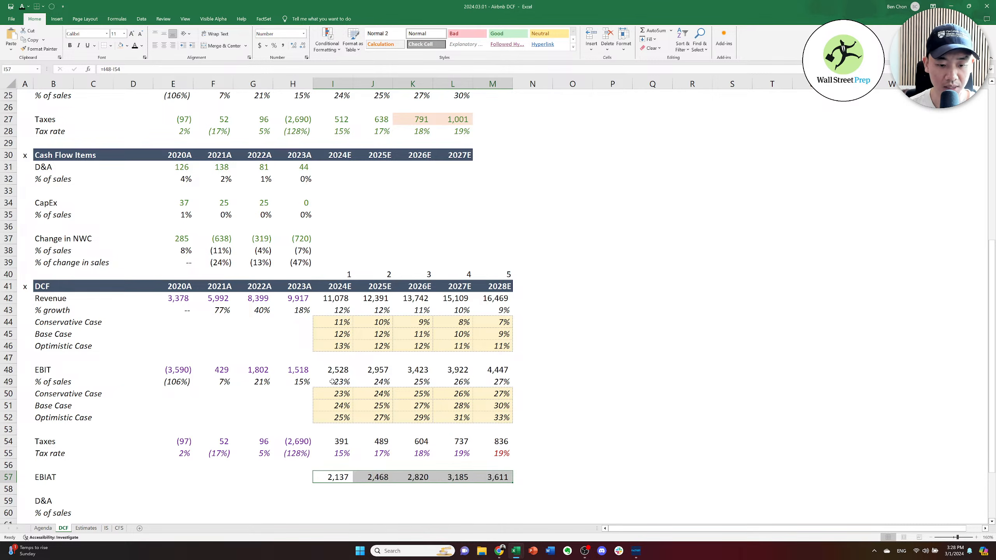
Add an outline border around the EBIAT row from B57 to M57.
key(ctrl+Left)
key(shift+Right)
key(shift+Right)
key(shift+Right)
key(shift+Right)
key(shift+Right)
key(shift+Right)
key(shift+Right)
key(shift+Right)
key(shift+Right)
key(shift+Right)
key(shift+Right)
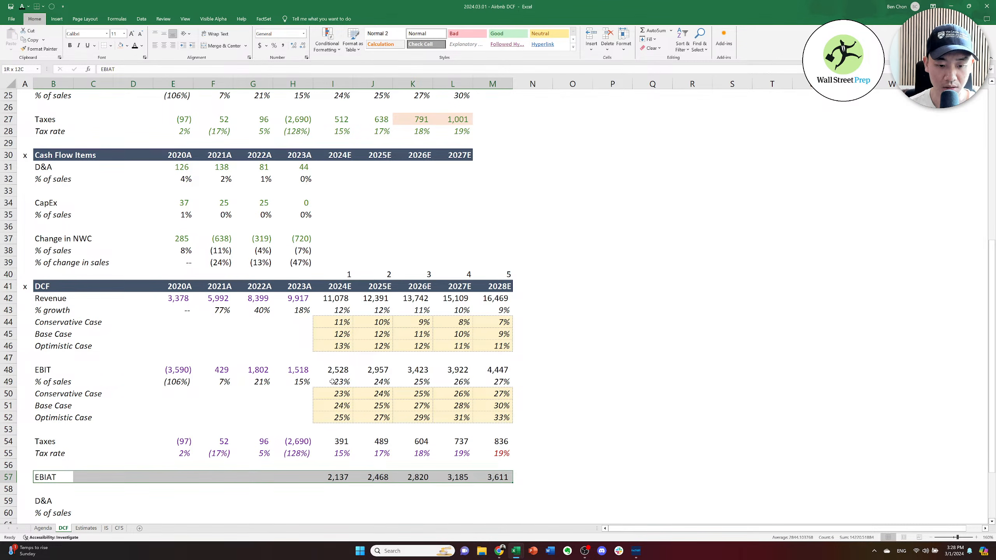
key(ctrl+shift+7)
Link the 2020A D&A in E59 to the Cash Flow Items section with the formula =E31.
key(Right)
key(Down)
key(Down)
key(Down)
key(Down)
key(Down)
key(Down)
key(Down)
key(Down)
key(Down)
key(Down)
key(Down)
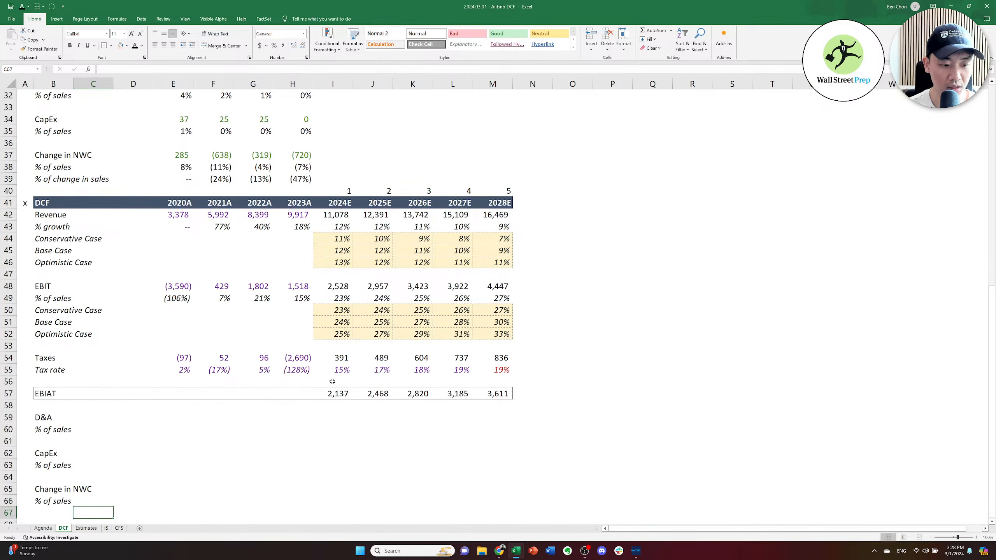
key(Right)
key(Up)
key(Up)
key(Up)
key(Up)
key(Up)
key(Up)
key(Up)
key(Right)
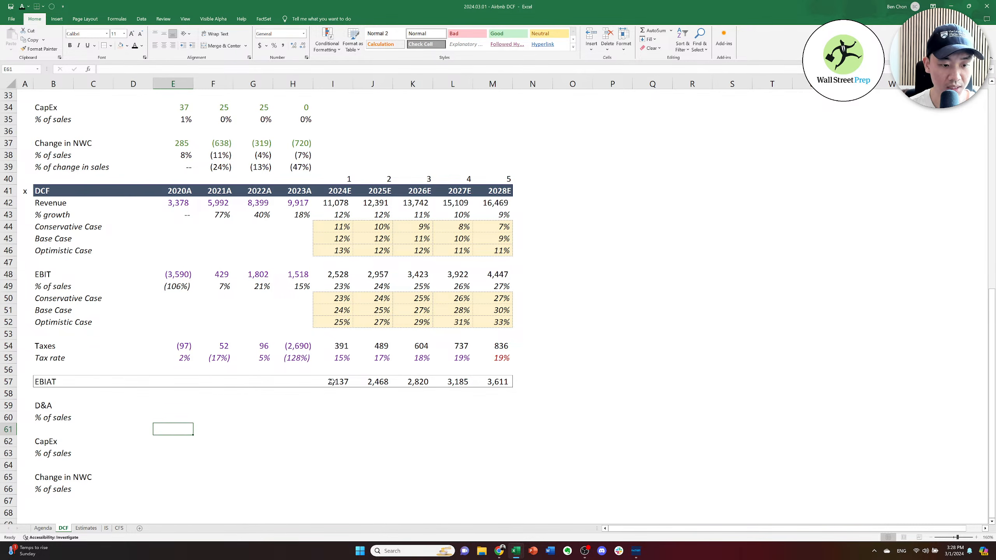
key(Up)
key(Up)
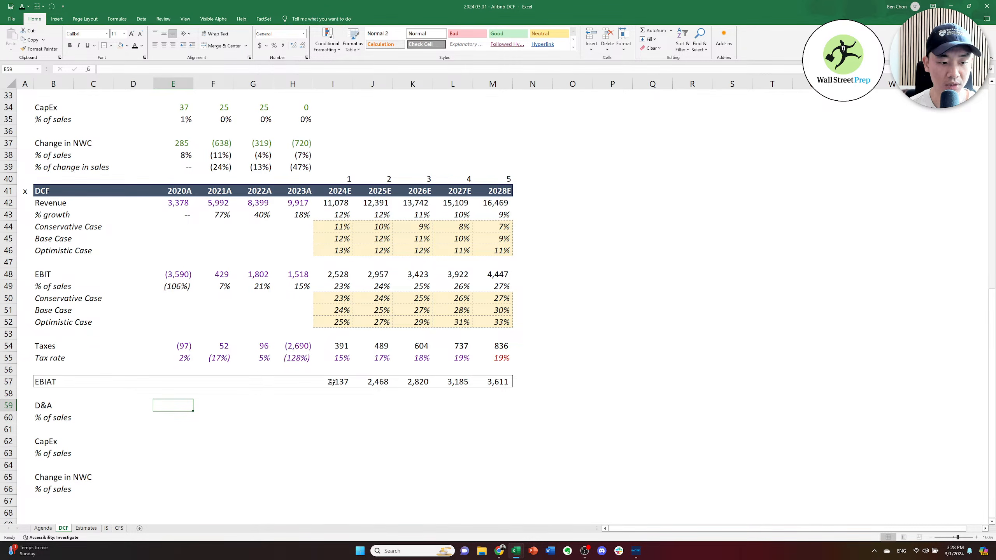
text(=)
key(Up)
key(Up)
key(Up)
key(Up)
key(Up)
key(Up)
key(Up)
key(Up)
key(Up)
key(Up)
key(Up)
key(Up)
key(Up)
key(Up)
key(Up)
key(Up)
key(Up)
key(Up)
key(Up)
key(Up)
key(Up)
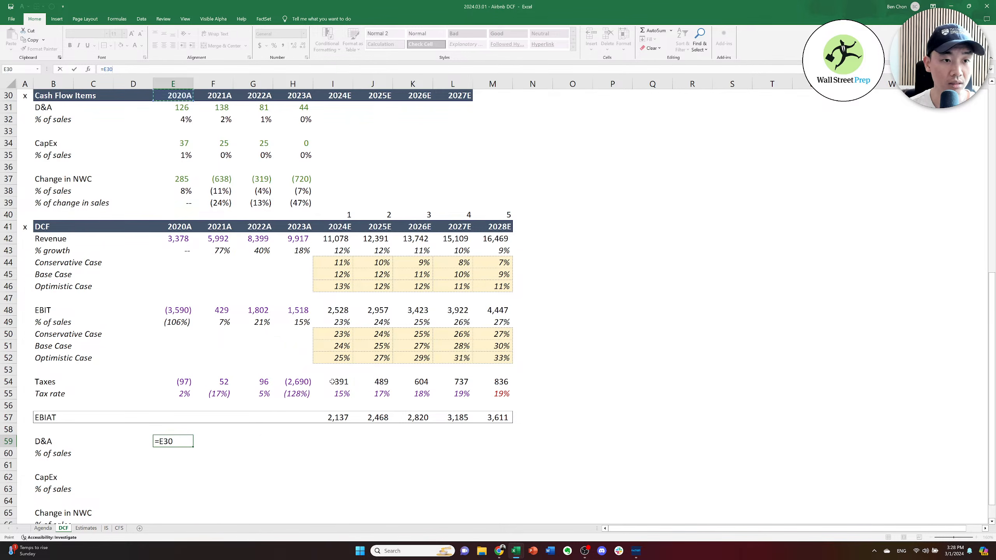
key(ctrl+Return)
Copy the 2020A D&A link across the historical years through 2023A in H59.
key(ctrl+c)
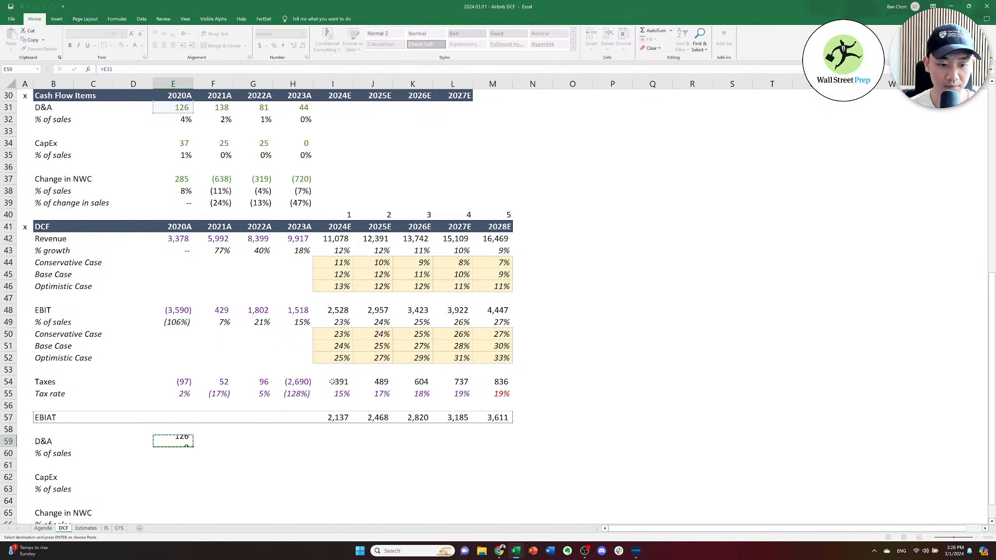
key(shift+Right)
key(shift+Right)
key(shift+Right)
key(ctrl+v)
key(Escape)
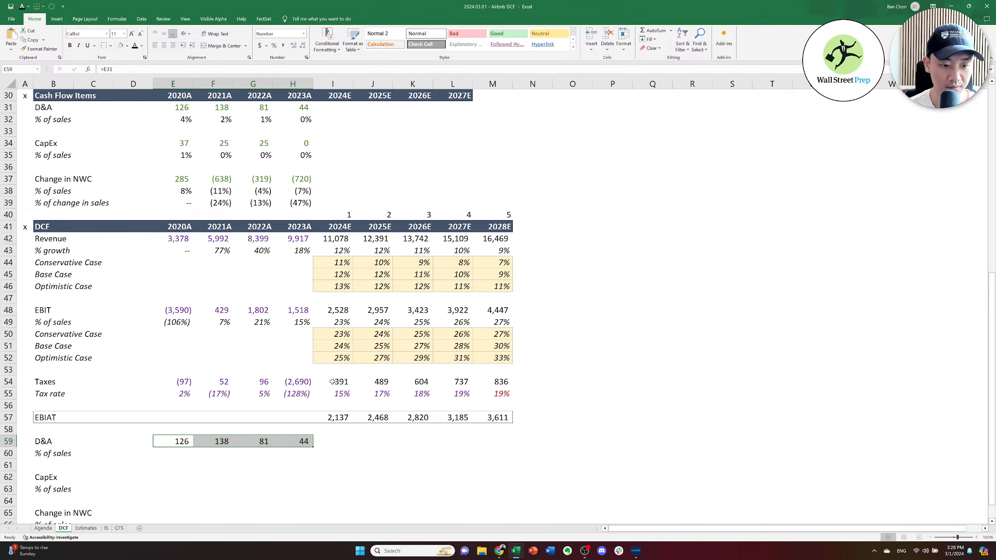
Apply the formatting of the historical Taxes and Tax rate cells E54:H55 to the D&A and % of sales cells E59:H60.
key(Up)
key(Up)
key(Up)
key(Up)
key(Up)
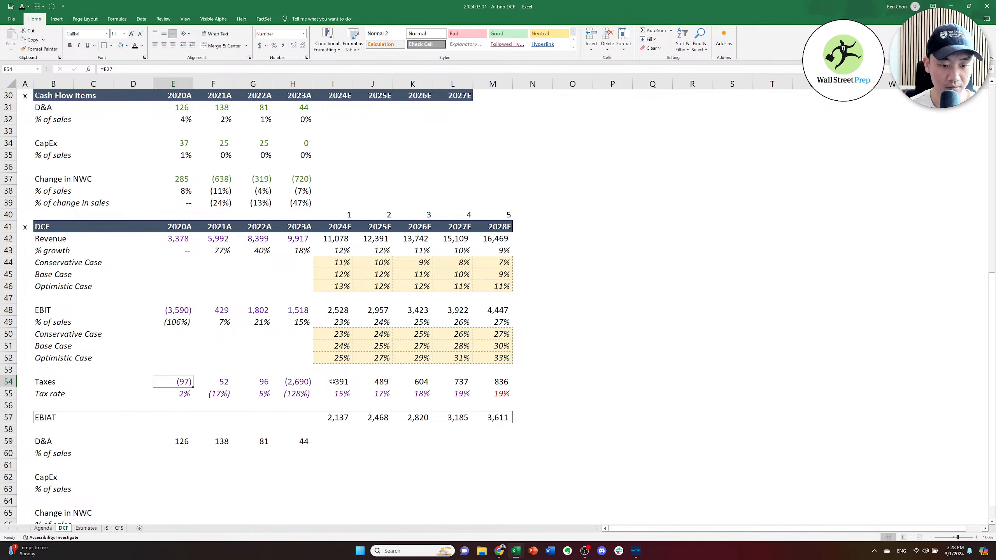
key(shift+Right)
key(shift+Right)
key(shift+Right)
key(shift+Down)
key(ctrl+c)
key(Down)
key(Down)
key(Down)
key(Down)
key(Down)
key(alt+e)
key(s)
key(t)
key(Return)
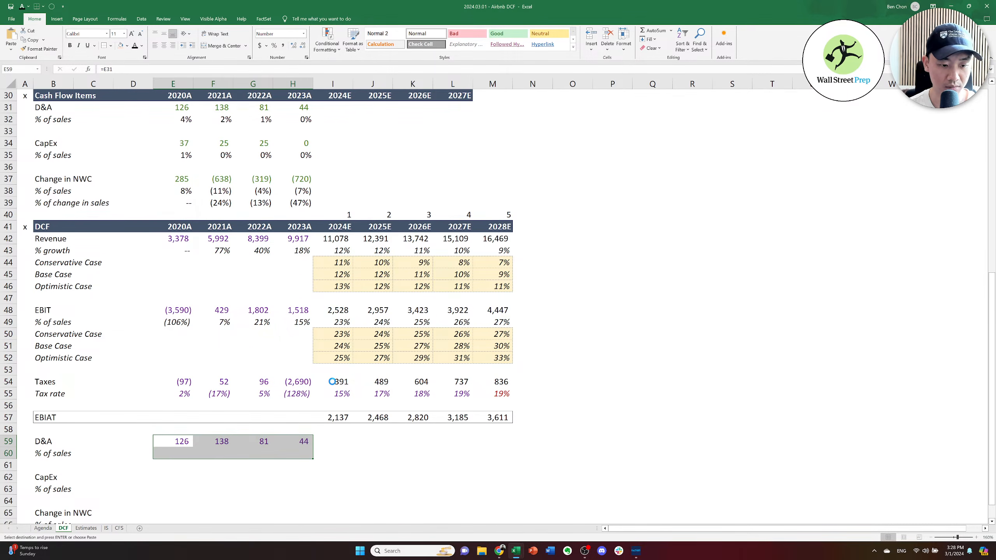
Apply the same copied formatting to the historical CapEx cells E62:H63 and the Change in NWC cells E65:H66.
key(Down)
key(Down)
key(Down)
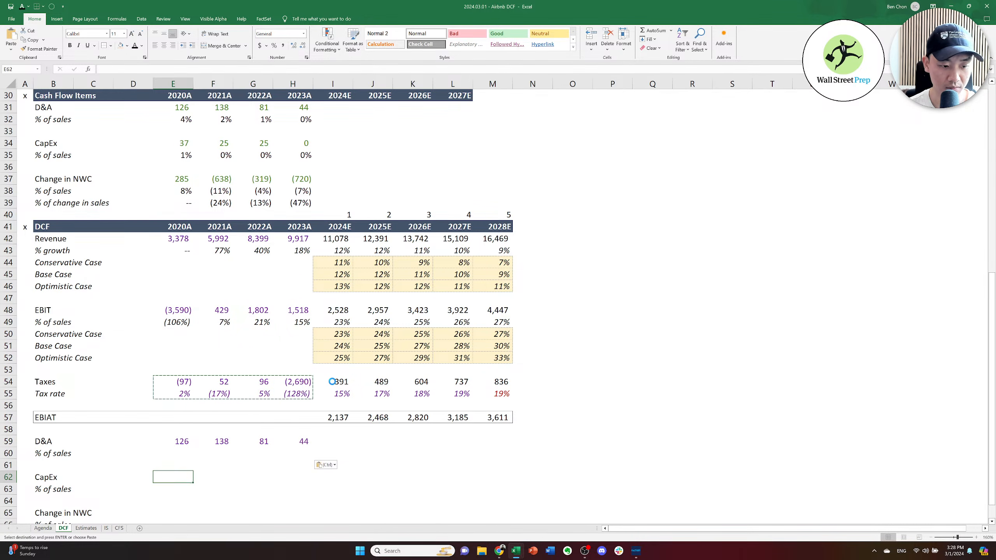
key(shift+Right)
key(shift+Right)
key(shift+Right)
key(shift+Down)
key(Down)
key(Down)
key(Down)
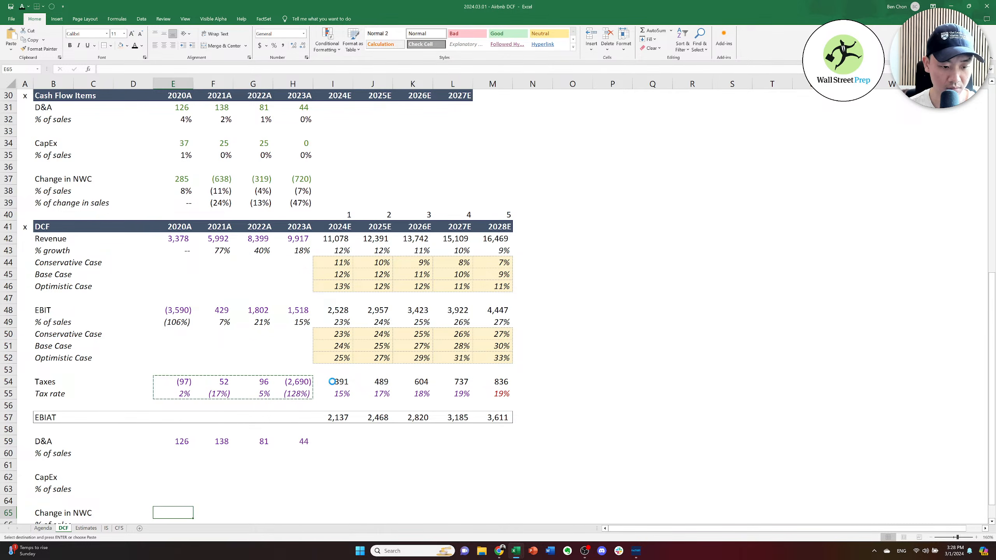
key(shift+Right)
key(shift+Right)
key(shift+Right)
key(shift+Down)
Link the 2020A CapEx in E62 to the Cash Flow Items section with the formula =E34.
key(Up)
key(Up)
key(Up)
text(=)
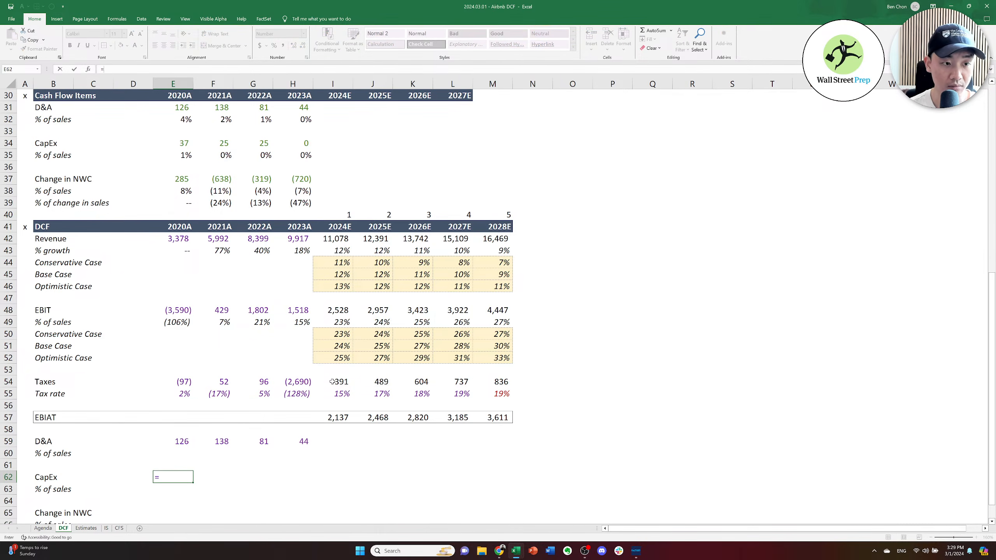
key(Up)
key(Up)
key(Up)
key(Up)
key(Up)
key(Up)
key(Up)
key(Up)
key(Up)
key(Up)
key(Up)
key(Up)
key(Up)
key(Up)
key(Up)
key(Up)
key(Up)
key(Up)
key(Up)
key(Up)
key(Up)
key(Up)
key(Up)
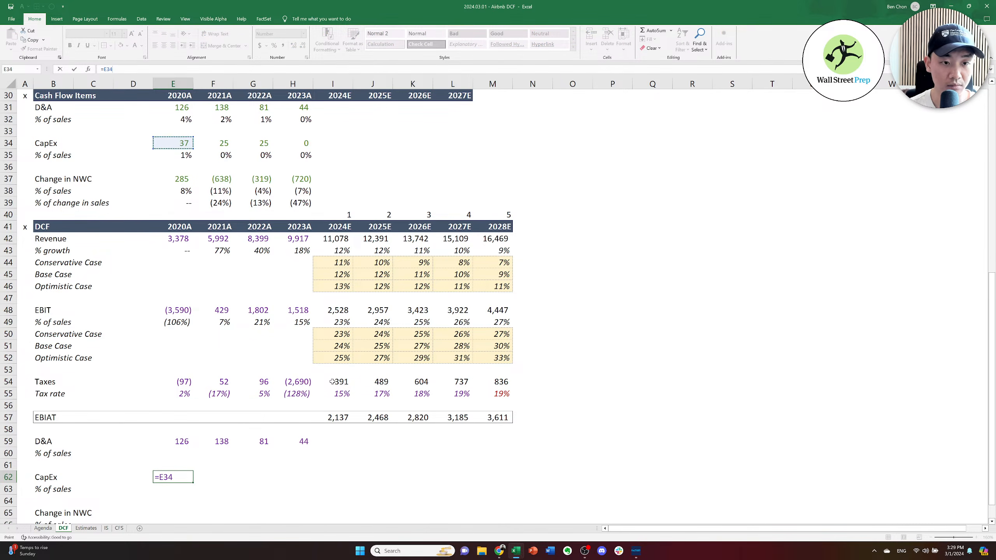
key(ctrl+Return)
Copy the 2020A CapEx link across the historical years through 2023A in H62.
key(ctrl+c)
key(shift+Down)
key(shift+Right)
key(shift+Right)
key(shift+Right)
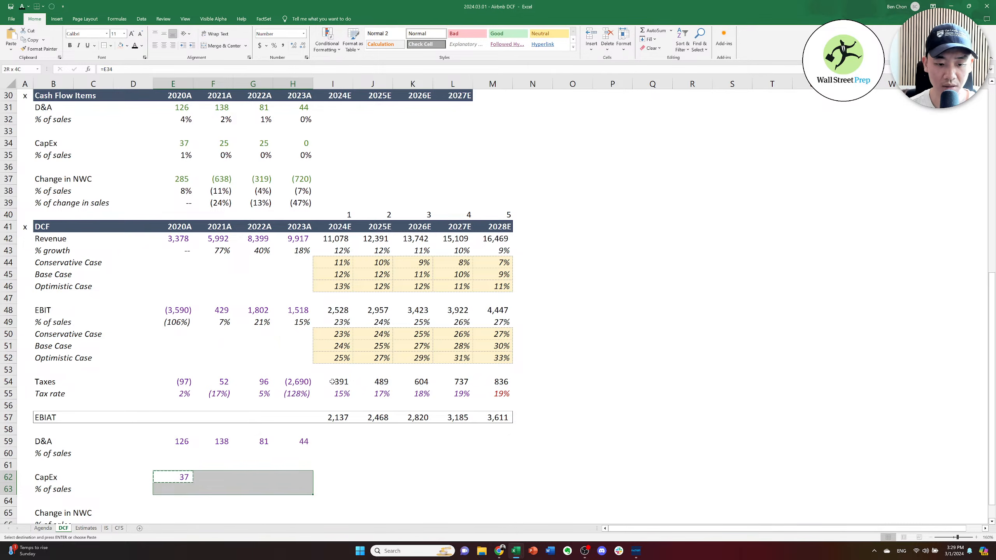
key(shift+Up)
key(ctrl+v)
Link the 2020A Change in NWC in E65 to the Cash Flow Items section with the formula =E37.
key(Down)
key(Down)
key(Down)
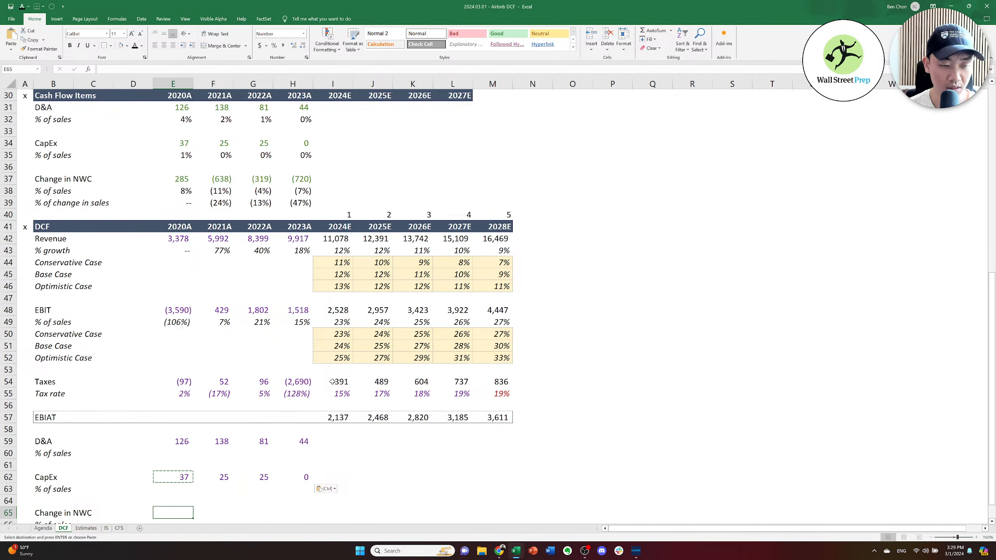
text(=)
key(Up)
key(Up)
key(Up)
key(Up)
key(Up)
key(Up)
key(Up)
key(Up)
key(Up)
key(Up)
key(Up)
key(Up)
key(Up)
key(Up)
key(Up)
key(Up)
key(Up)
key(Up)
key(Up)
key(Up)
key(ctrl+Return)
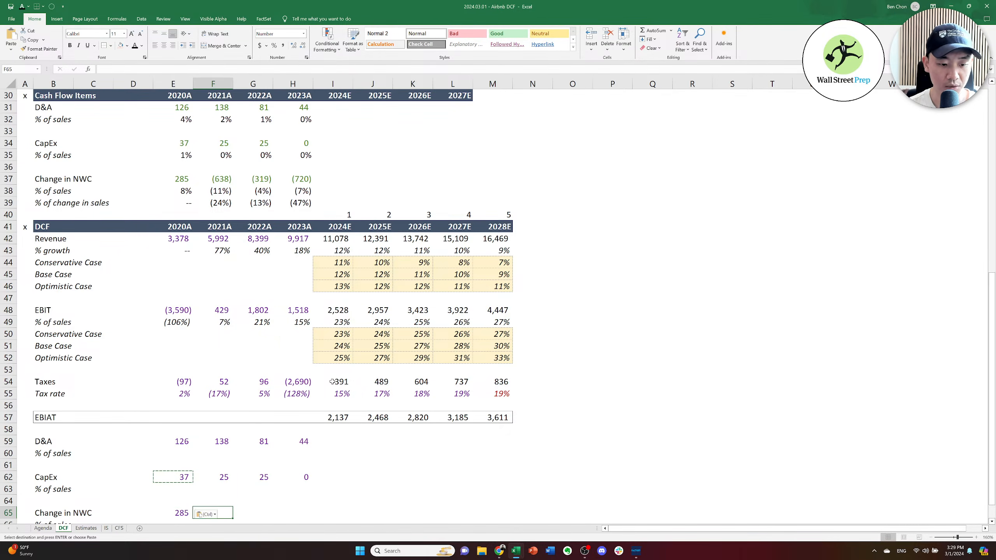
Copy the 2020A Change in NWC link across the historical years through 2023A in H65.
key(ctrl+c)
key(shift+Right)
key(shift+Right)
key(shift+Right)
key(ctrl+v)
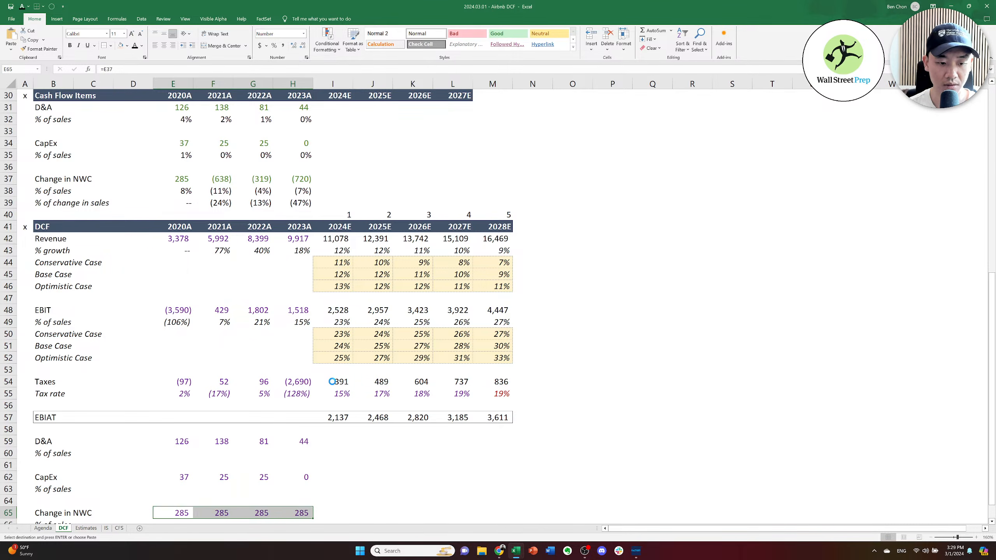
key(Escape)
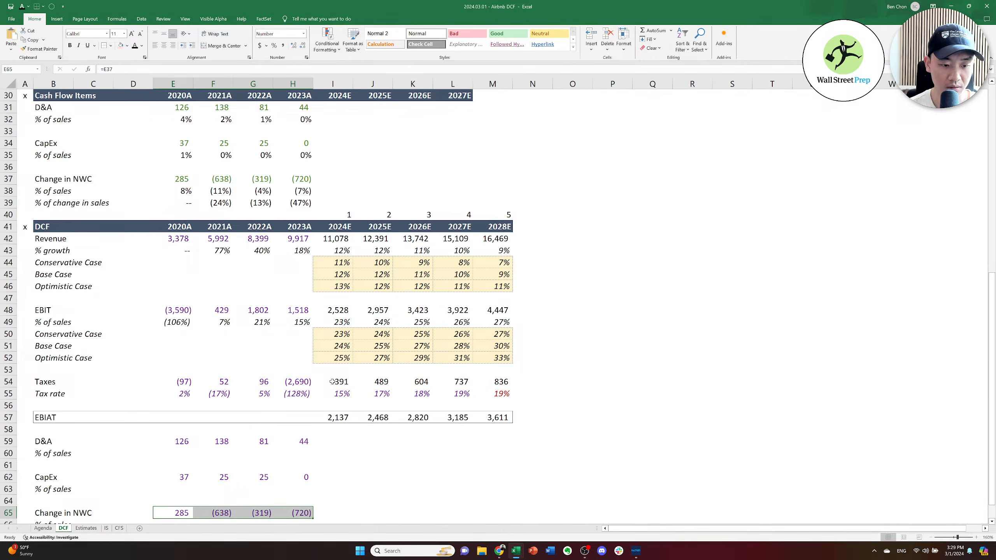
Calculate the 2020A D&A as a % of sales in E60 with the formula =E59/E$42.
key(Up)
key(Up)
key(Up)
key(Up)
key(Up)
text(=)
key(Up)
text(/)
key(Up)
key(Up)
key(Up)
key(Up)
key(Up)
key(Up)
key(Up)
key(Up)
key(Up)
key(Up)
key(Up)
key(Up)
key(Up)
key(Up)
key(Up)
key(Up)
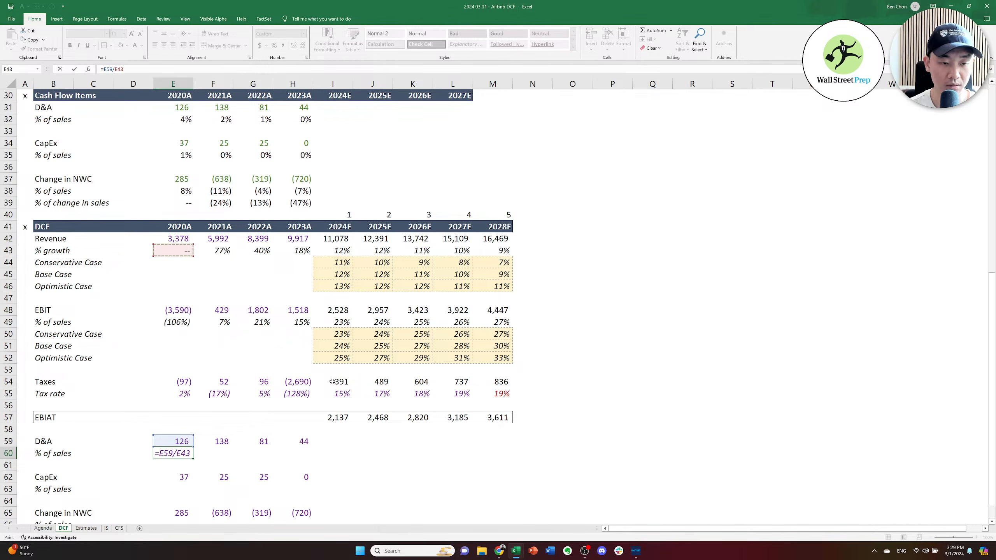
key(Up)
key(F4)
key(F4)
key(ctrl+Return)
Copy the 2020A D&A % of sales formula across the historical years through 2023A in H60.
key(ctrl+c)
key(shift+Right)
key(shift+Right)
key(shift+Right)
key(ctrl+v)
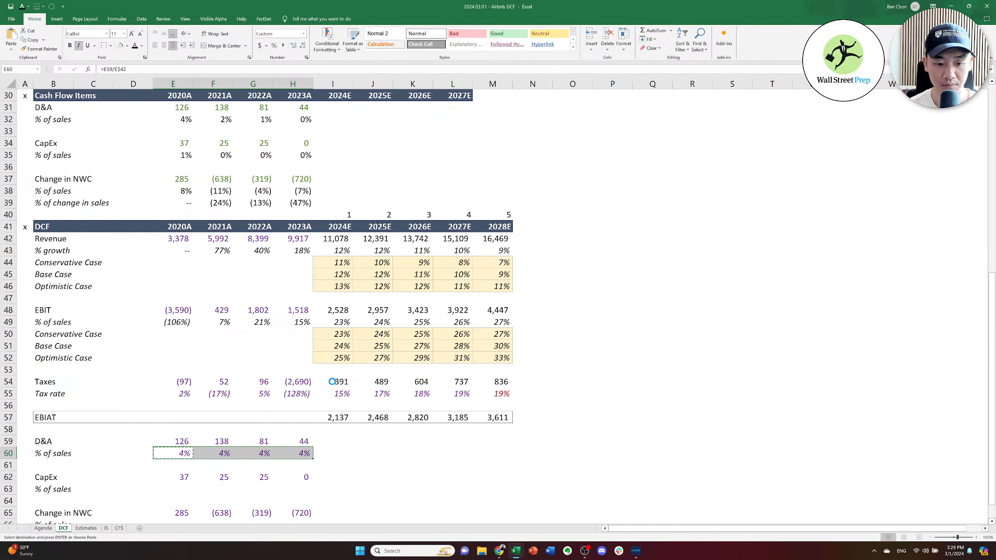
Set the font color of the historical D&A % of sales cells E60:H60 to black.
key(alt+h)
key(f)
key(c)
key(Return)
Copy the historical D&A % of sales formulas into the CapEx row E63:H63 and the Change in NWC row E66:H66.
key(ctrl+c)
key(Down)
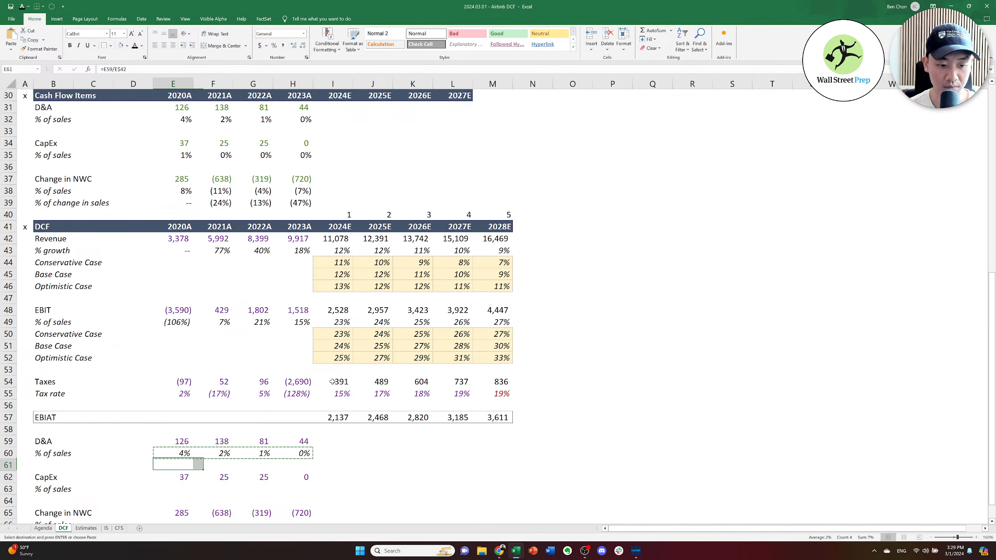
key(Down)
key(Down)
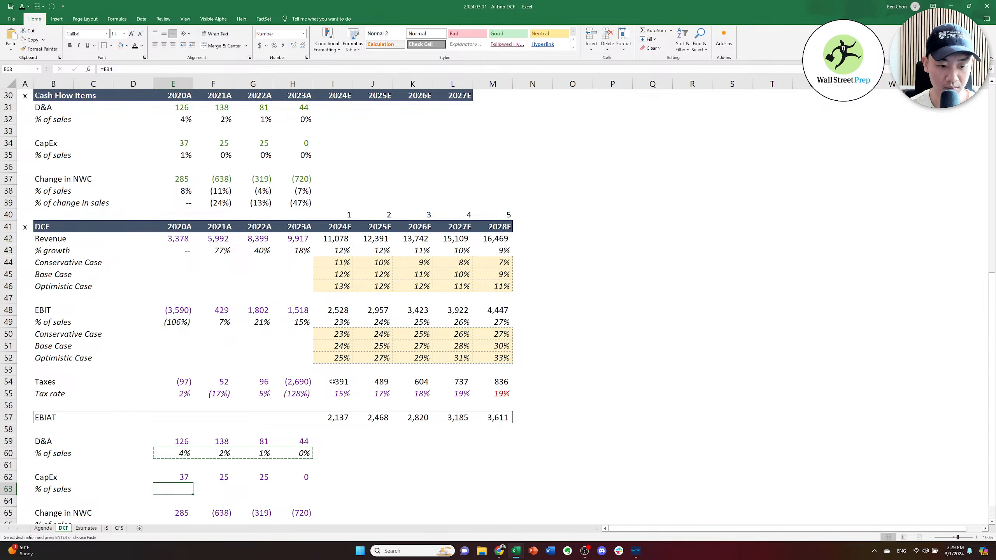
key(ctrl+v)
key(Down)
key(Down)
key(Down)
key(ctrl+v)
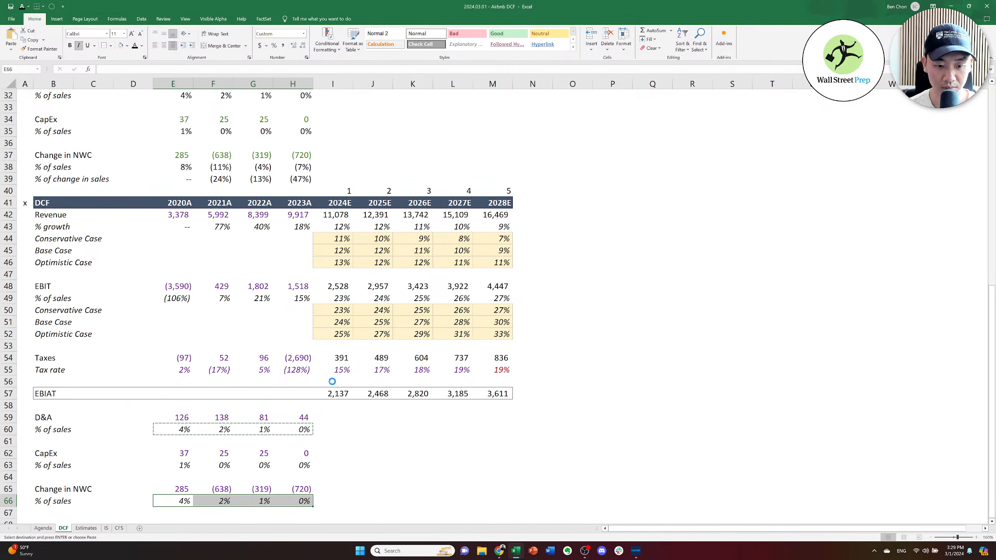
key(Escape)
key(Up)
key(Right)
key(Right)
key(Right)
key(Right)
key(Right)
key(Up)
key(Up)
key(Up)
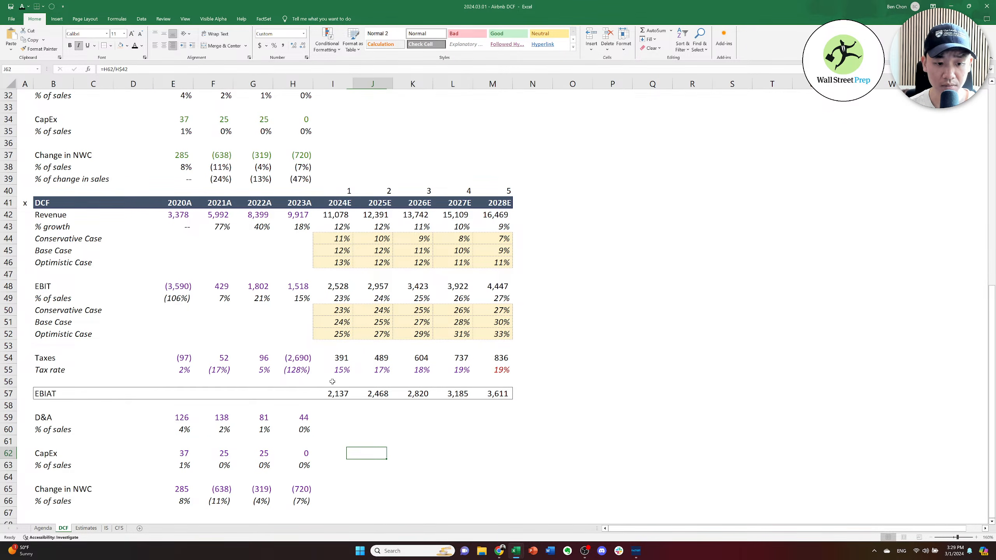
key(Left)
key(Up)
key(Up)
text(=average()
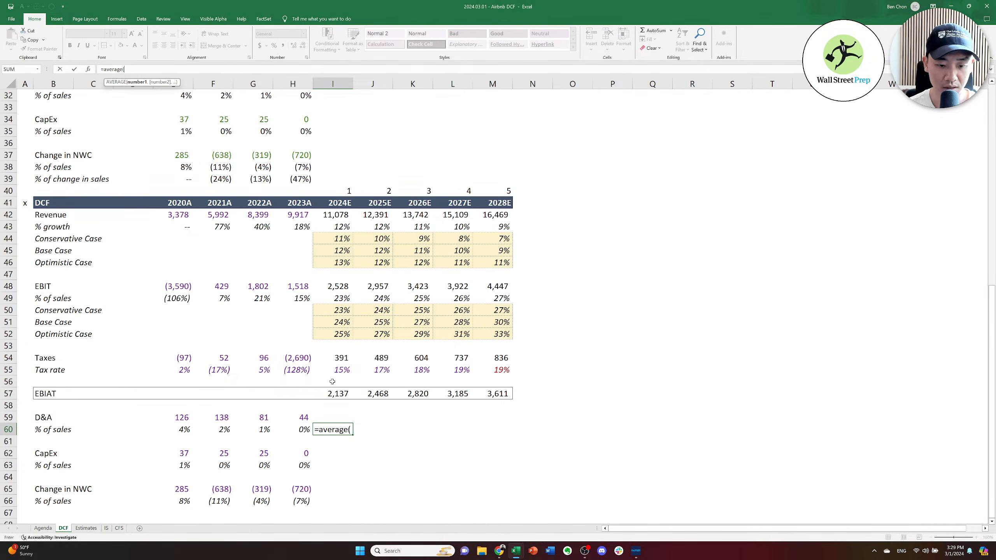
key(Left)
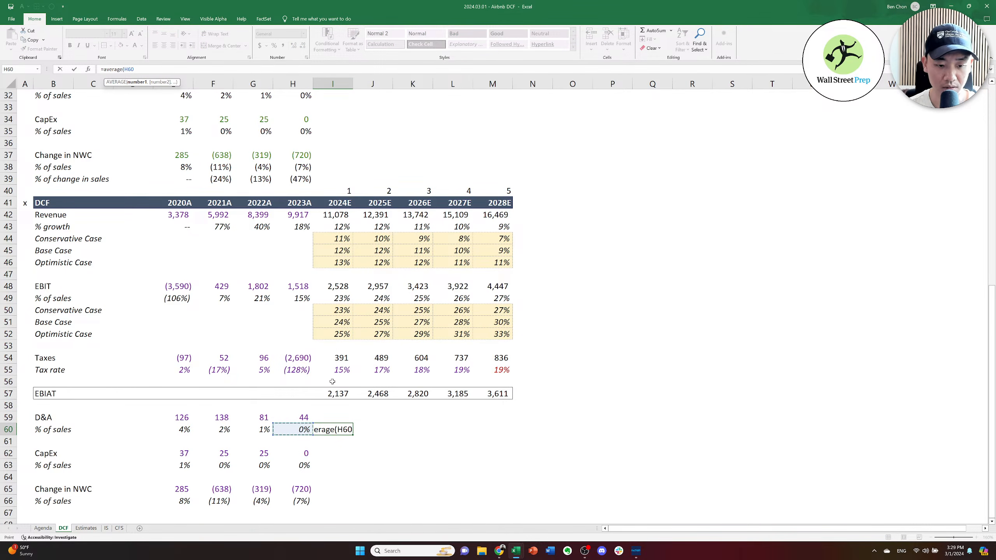
key(Escape)
key(Left)
key(Down)
key(Down)
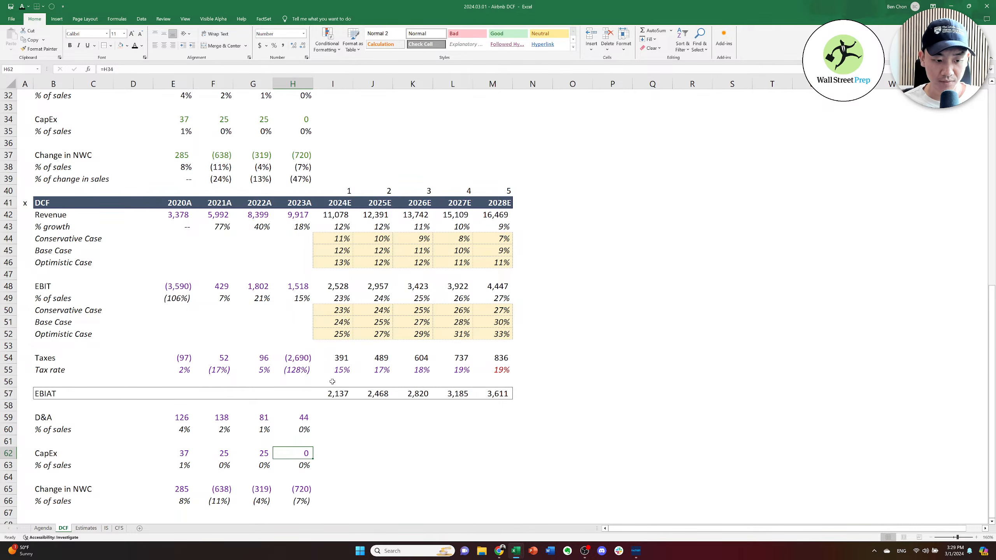
key(Up)
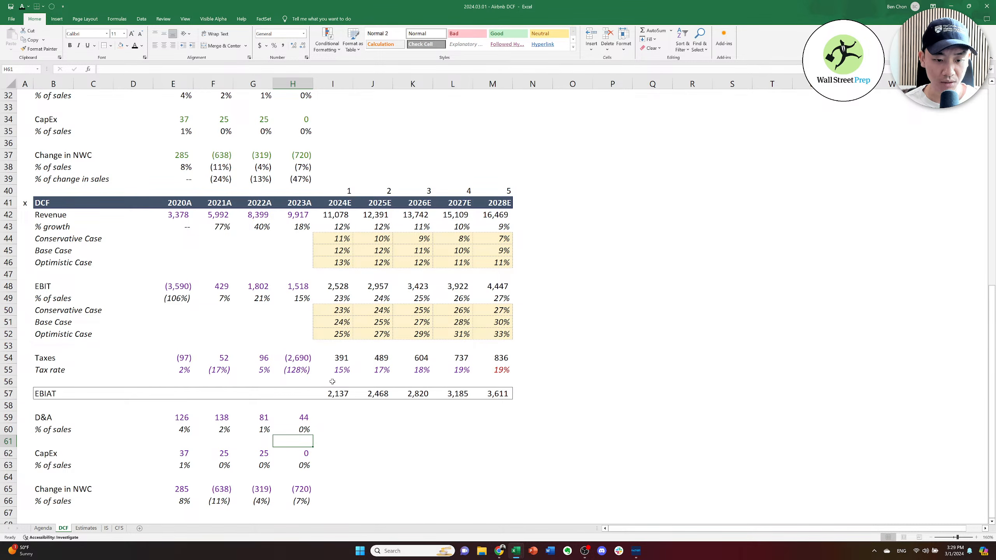
key(Up)
key(Up)
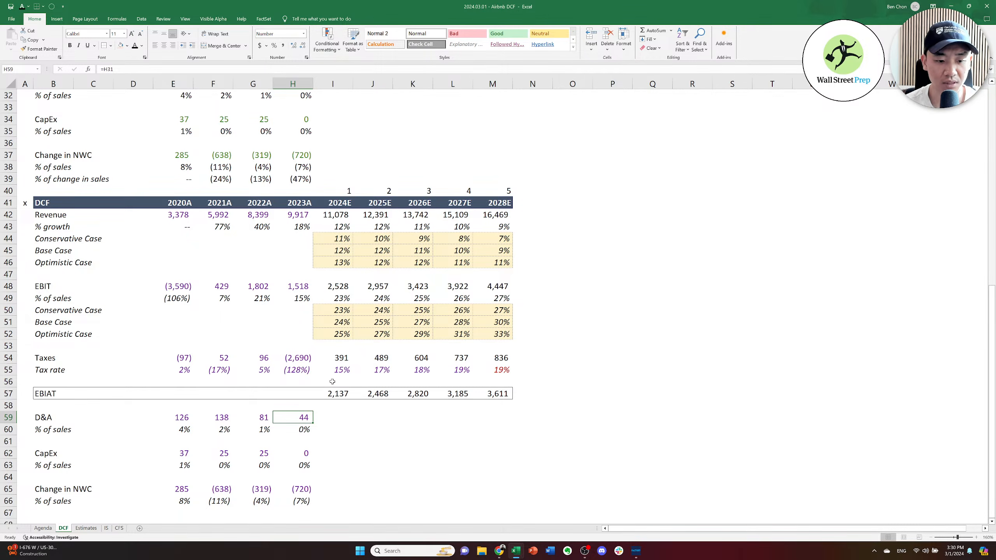
key(Right)
key(Down)
text(=average()
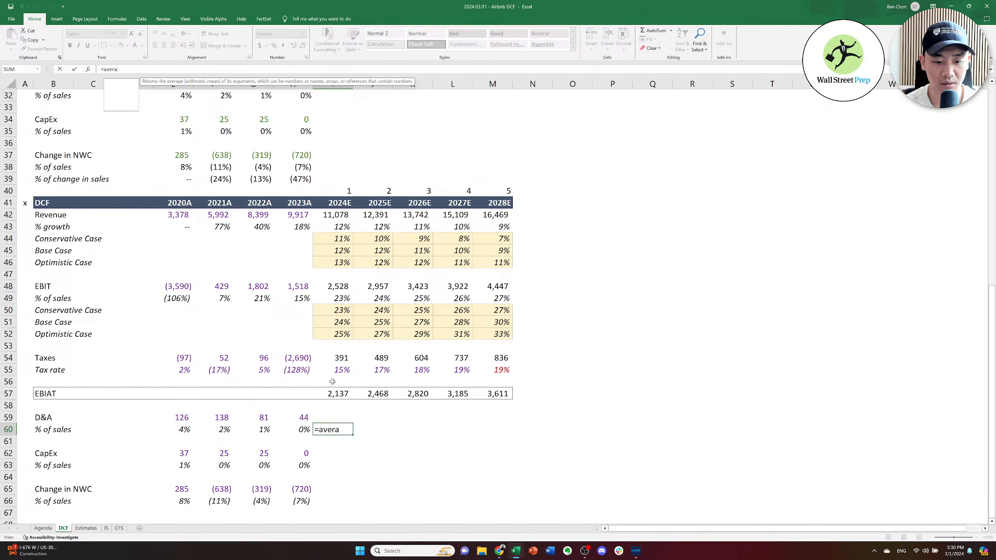
key(Left)
key(shift+Left)
key(shift+Left)
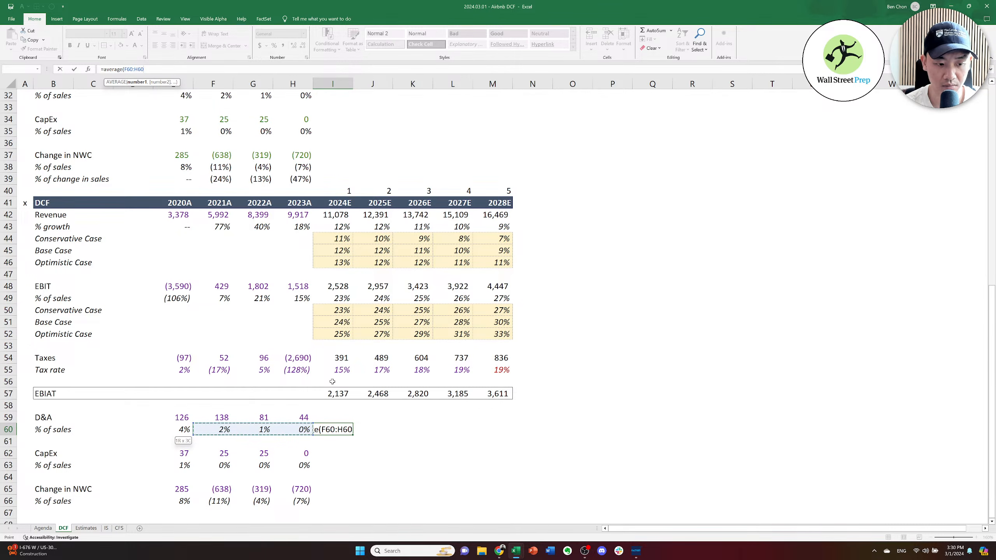
text())
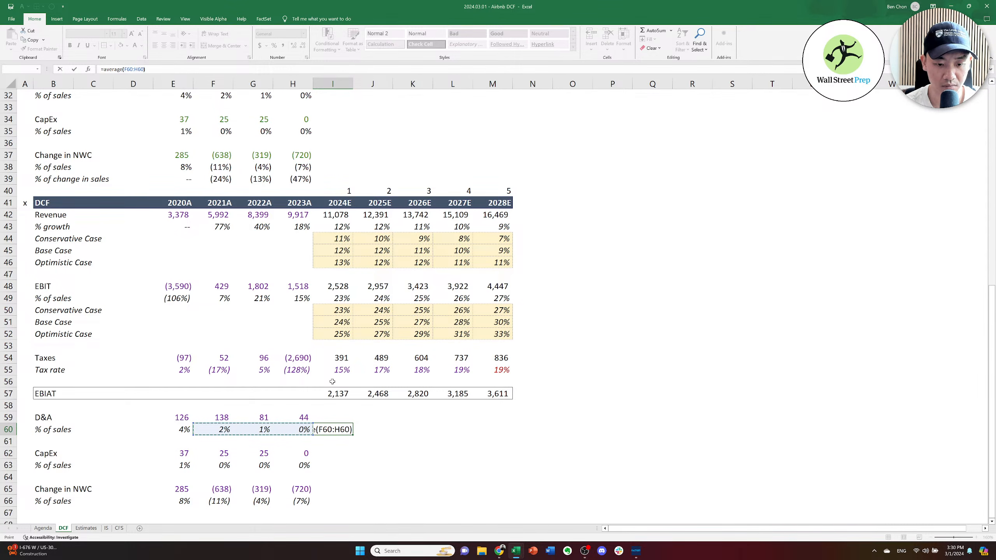
key(Escape)
Calculate the 2024E D&A % of sales in I60 with the formula =AVERAGE(G60:H60).
text(=average()
key(Left)
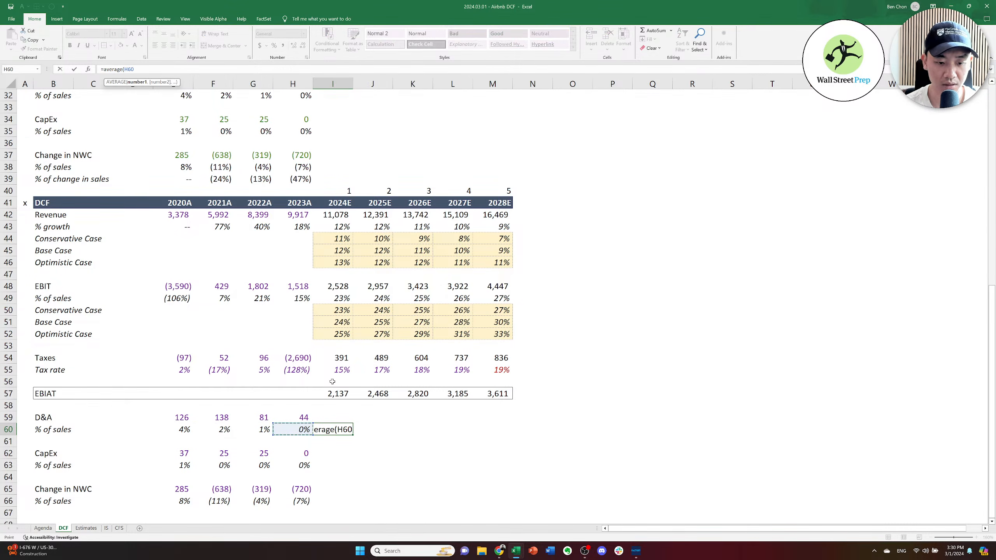
key(shift+Left)
text())
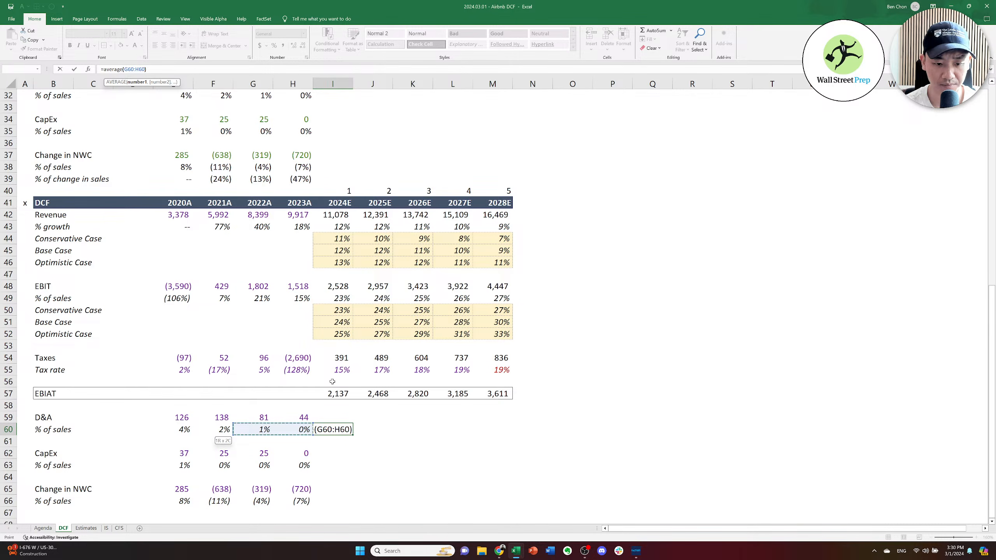
key(ctrl+Return)
Copy the 2024E D&A % of sales formula across the projected years through 2028E in M60.
key(ctrl+c)
key(shift+Right)
key(shift+Right)
key(shift+Right)
key(shift+Right)
key(ctrl+v)
key(Down)
key(Down)
key(Down)
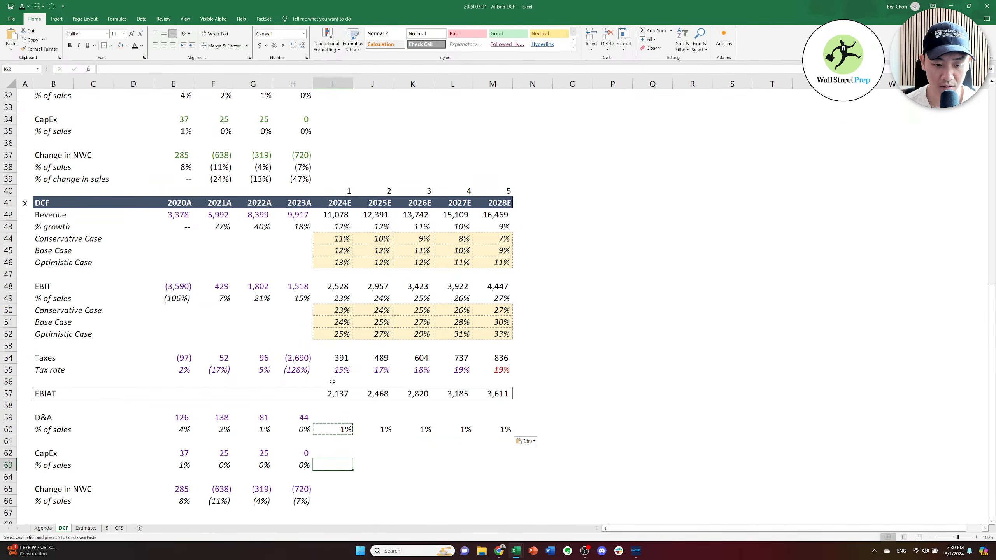
Format the projected D&A % of sales cells I60:M60 as italic percentages.
key(Up)
key(Up)
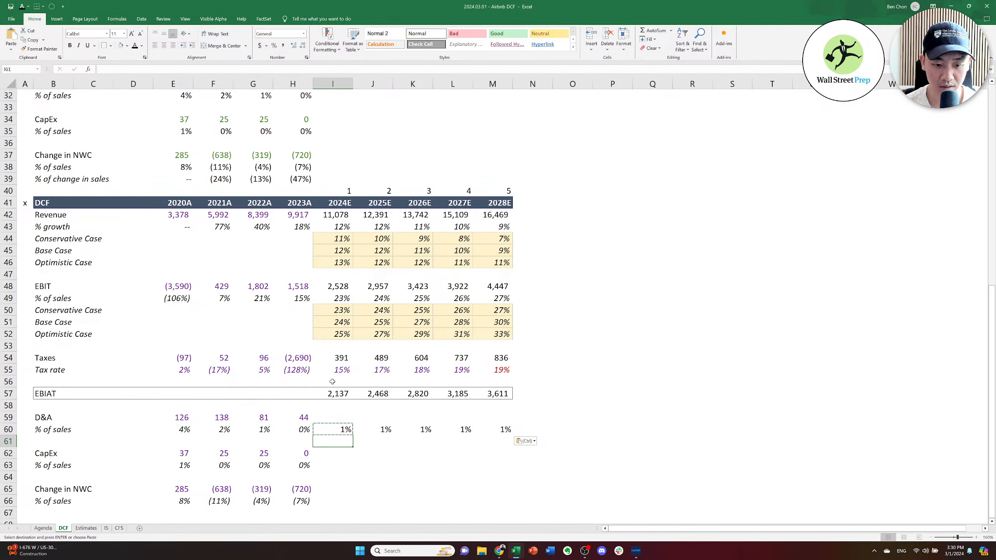
key(Up)
key(shift+Right)
key(shift+Right)
key(shift+Right)
key(shift+Right)
text(0)
key(Escape)
key(shift+Left)
key(shift+Left)
key(shift+Left)
key(shift+Left)
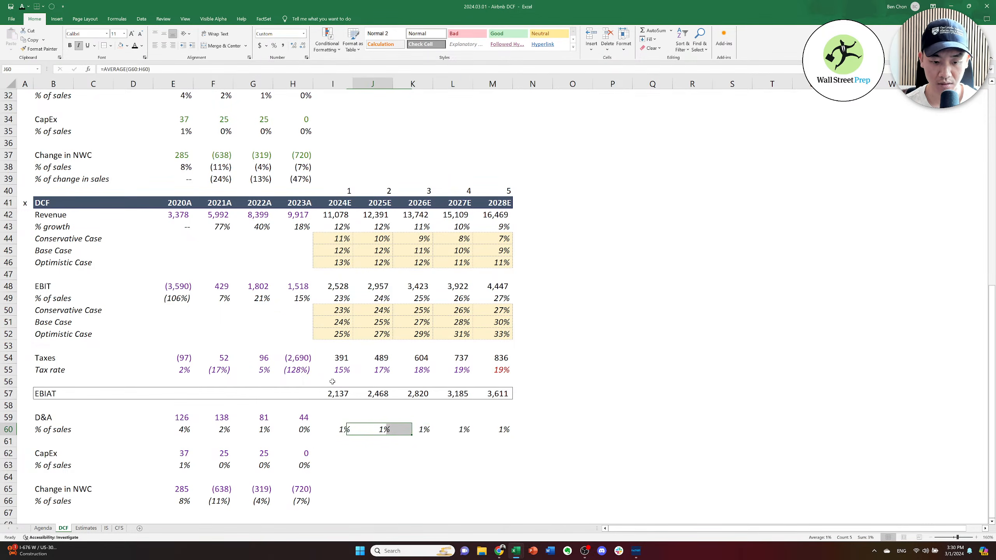
Apply only the red formatting of the 2028E tax rate in M55 to the 2024E D&A % of sales in I60.
key(Right)
key(Right)
key(Right)
key(Right)
key(Up)
key(Up)
key(Up)
key(Up)
key(Up)
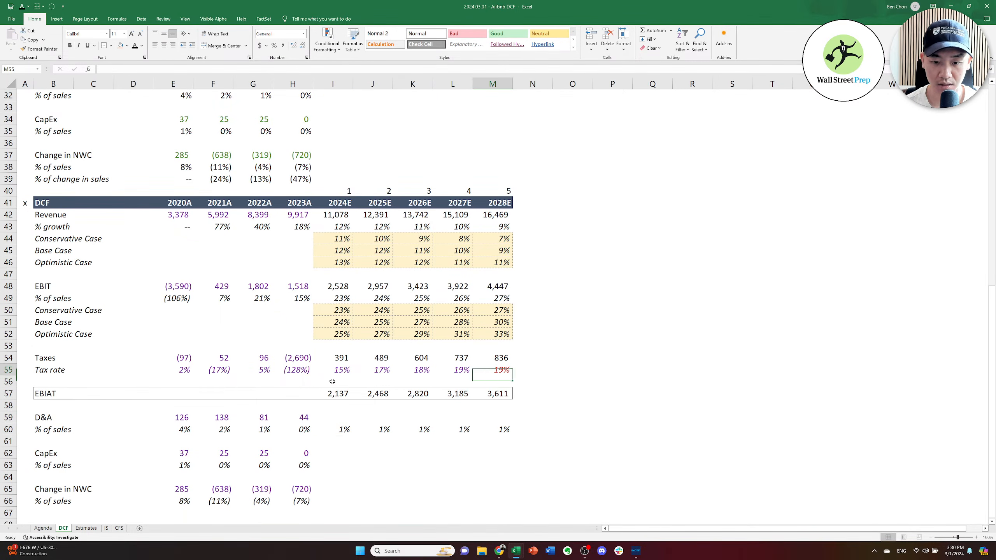
key(ctrl+c)
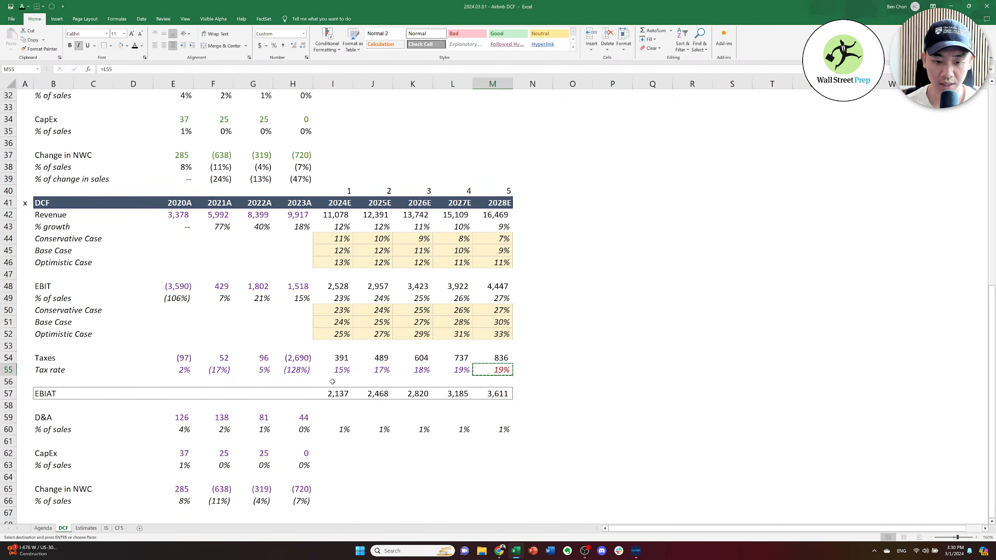
key(Left)
key(Left)
key(Left)
key(Left)
key(Down)
key(Down)
key(Down)
key(Down)
key(Down)
key(ctrl+alt+v)
key(t)
key(Return)
Apply only the purple formatting of the 2024E tax rate in I55 to the D&A % of sales cells J60:M60.
key(Up)
key(Up)
key(Up)
key(Up)
key(Up)
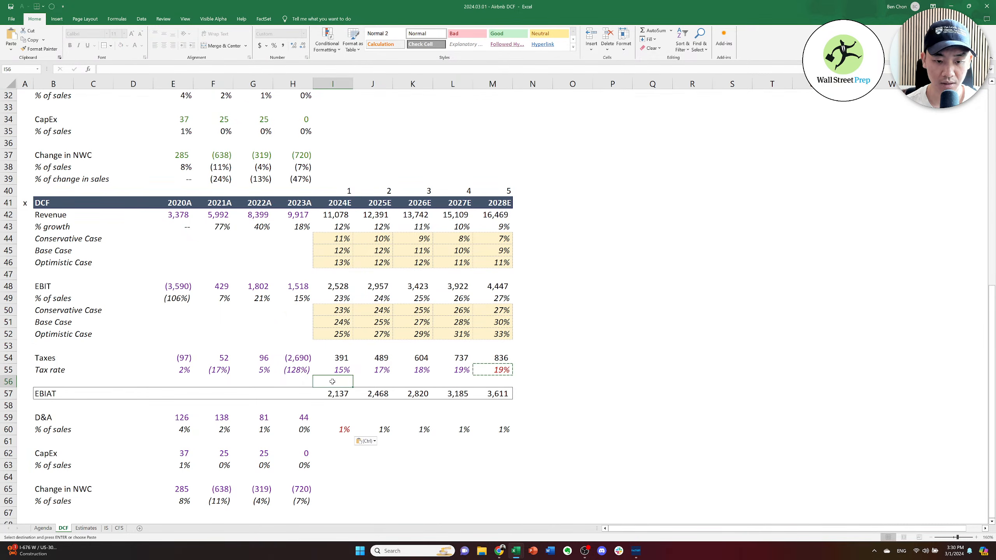
key(ctrl+c)
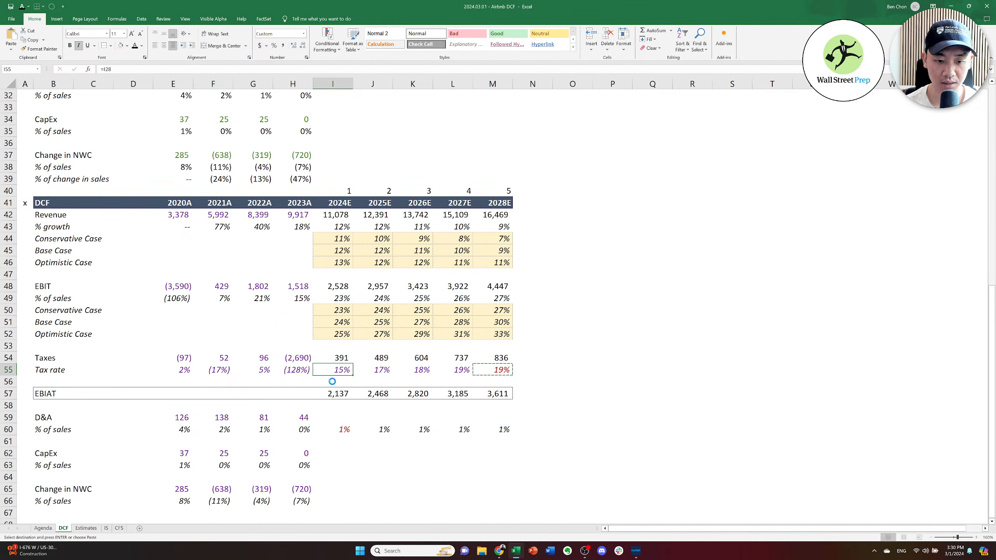
key(Down)
key(Down)
key(Down)
key(Down)
key(Down)
key(Right)
key(ctrl+shift+Right)
key(ctrl+alt+v)
key(t)
key(Return)
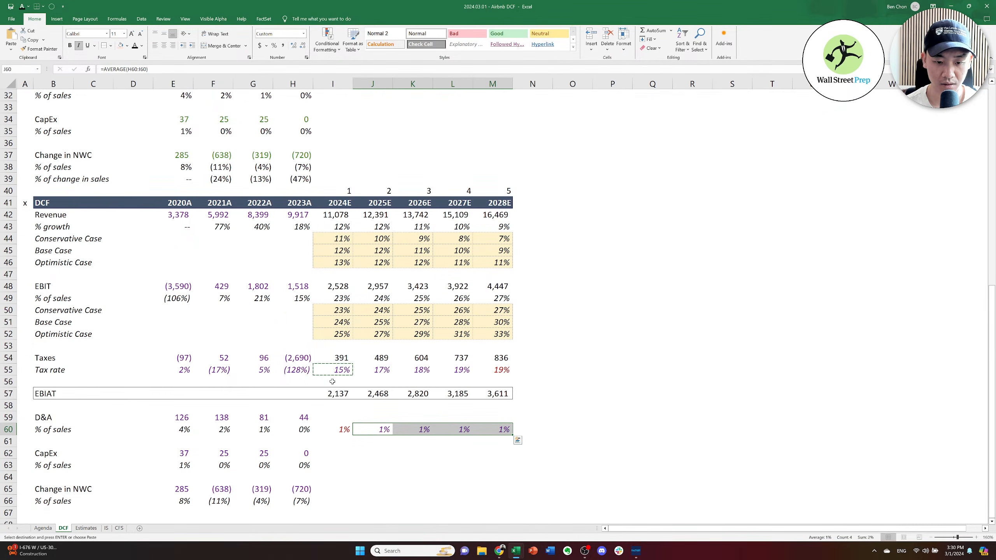
key(Escape)
Copy the projected D&A % of sales formulas I60:M60 into the CapEx % of sales row I63:M63.
key(Down)
key(Down)
key(Left)
key(Left)
key(Up)
key(Up)
key(Right)
key(ctrl+shift+Right)
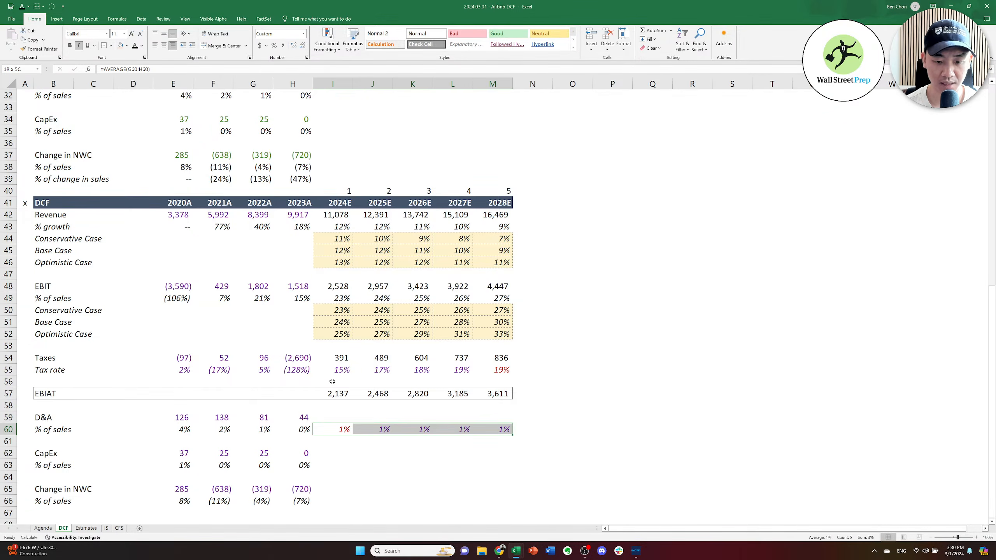
key(ctrl+c)
key(Down)
key(Down)
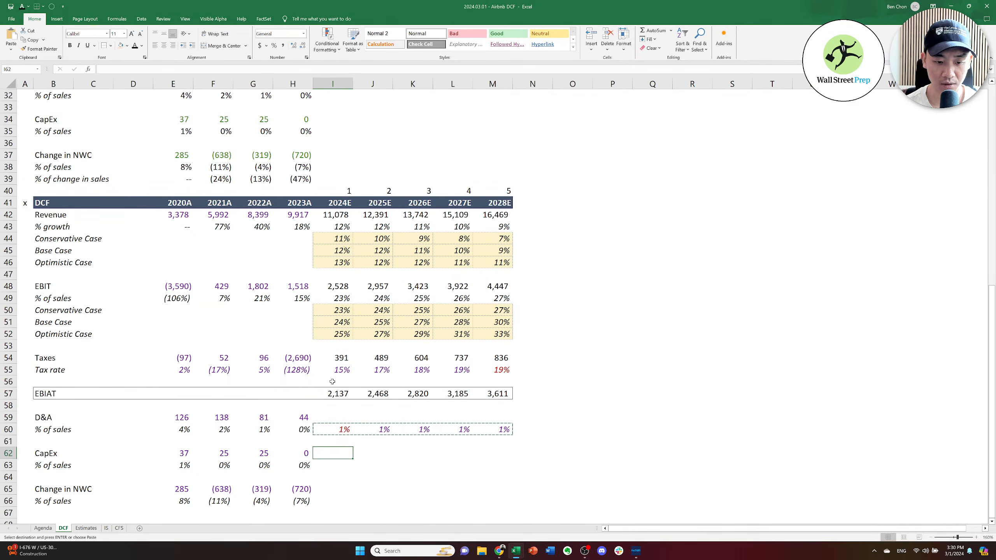
key(Down)
key(Return)
Check which cells the CapEx % of sales average formulas in I63 and J63 reference.
key(F2)
key(Escape)
key(Right)
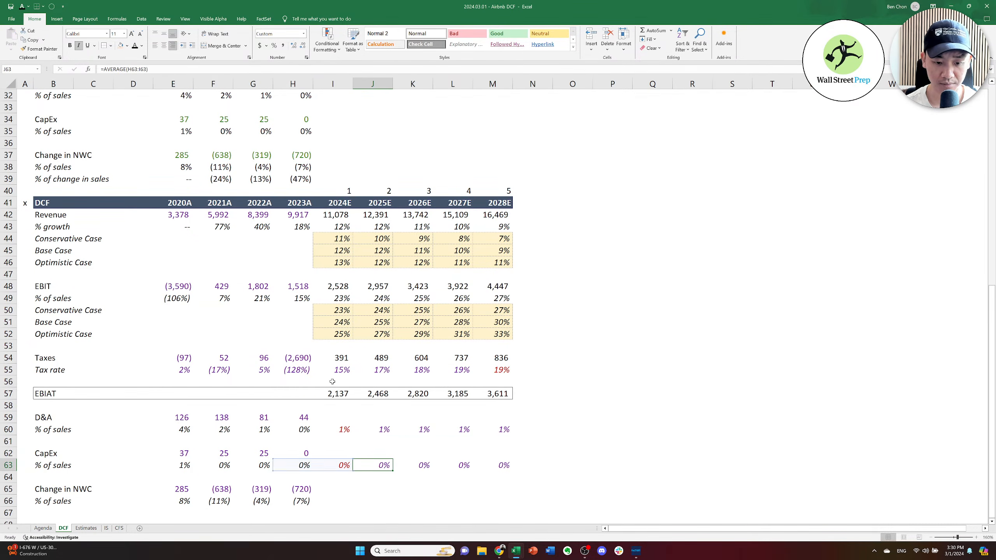
key(F2)
key(Escape)
key(Up)
key(Escape)
Calculate the 2024E D&A in I59 with the formula =I60*I$42.
key(Up)
key(Up)
key(Up)
key(Left)
key(Left)
key(Right)
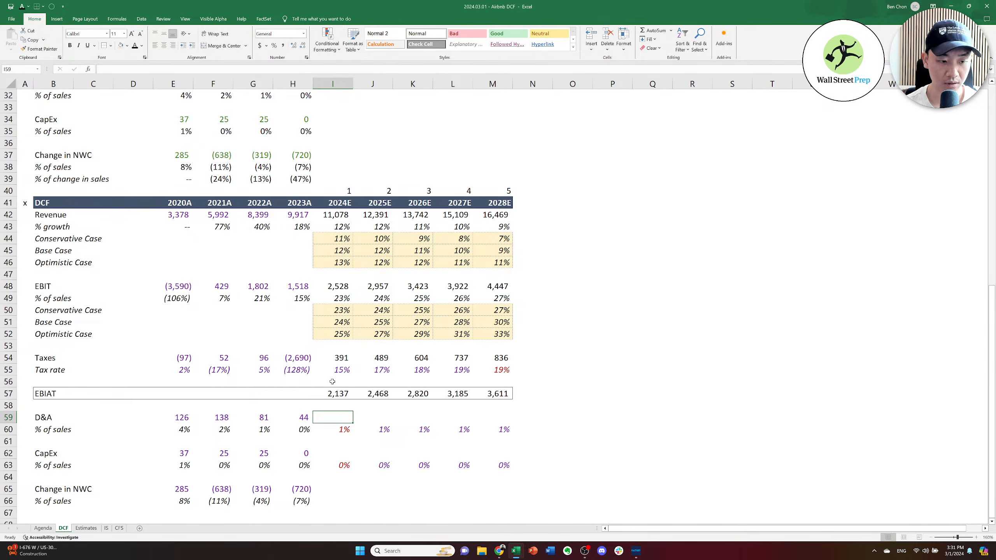
text(=)
key(Down)
text(*)
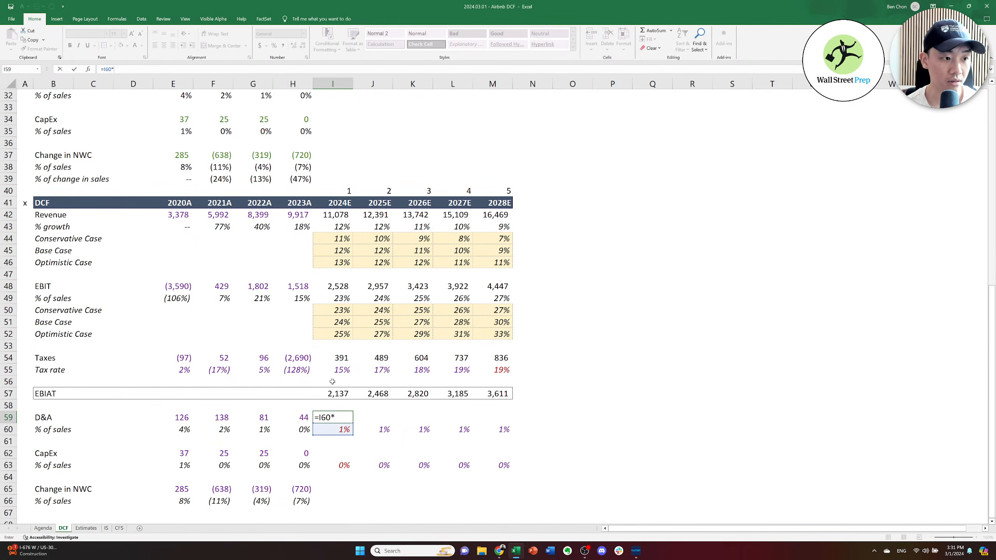
key(Up)
key(Up)
key(Up)
key(Up)
key(Up)
key(Up)
key(Up)
key(Up)
key(Up)
key(Up)
key(Up)
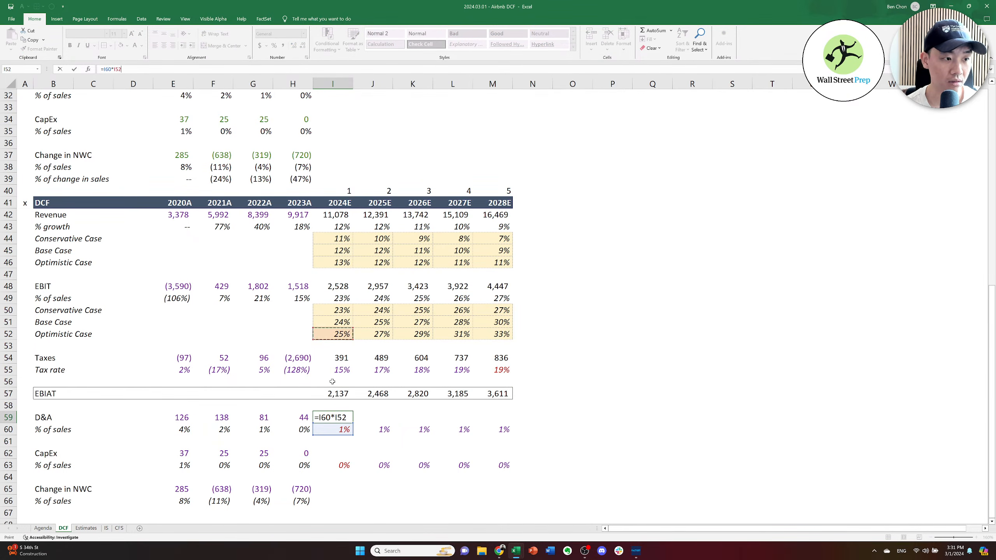
key(Up)
key(Up)
key(Up)
key(Up)
key(Up)
key(Up)
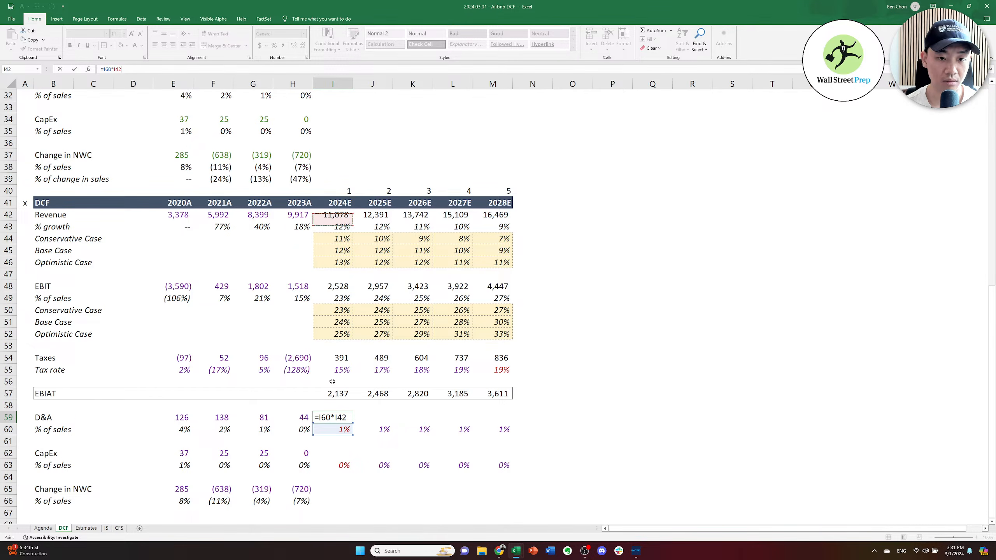
key(F4)
key(F4)
key(Return)
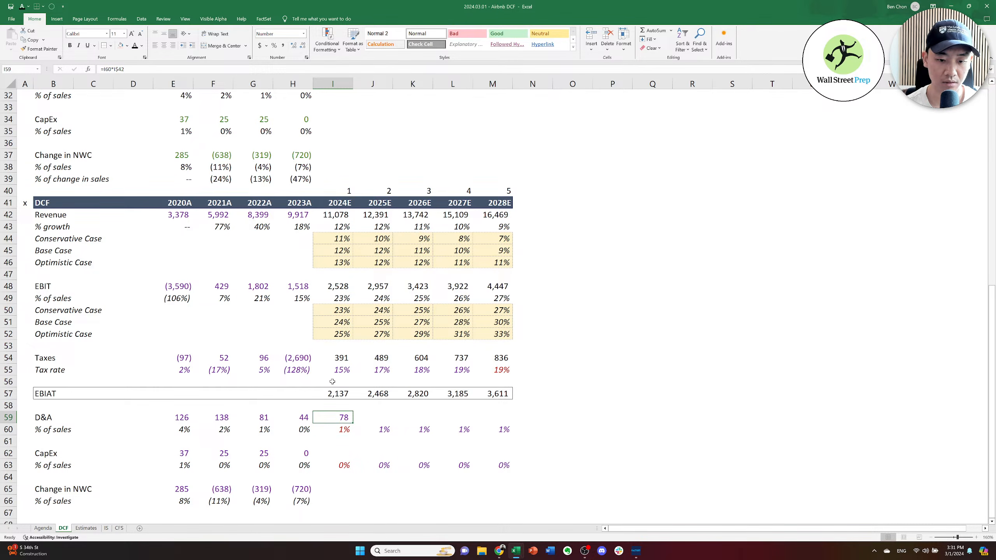
Copy the 2024E D&A formula across the projected years through 2028E in M59.
key(Up)
key(ctrl+c)
key(shift+Right)
key(shift+Right)
key(shift+Right)
key(shift+Right)
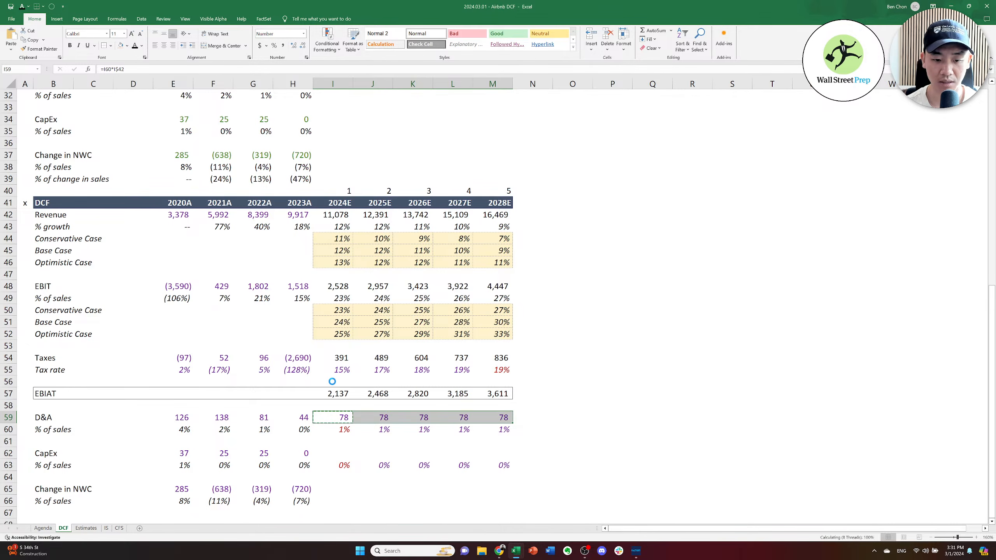
key(ctrl+v)
Copy the projected D&A formulas I59:M59 into the CapEx row I62:M62.
key(ctrl+c)
key(Down)
key(Down)
key(Down)
key(Down)
key(Up)
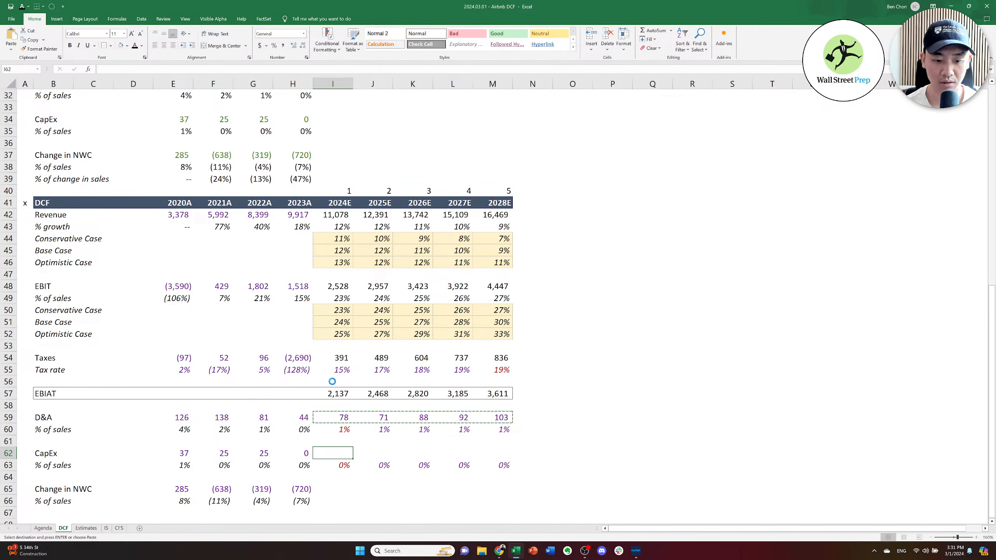
key(shift+Right)
key(shift+Right)
key(shift+Right)
key(shift+Right)
key(ctrl+v)
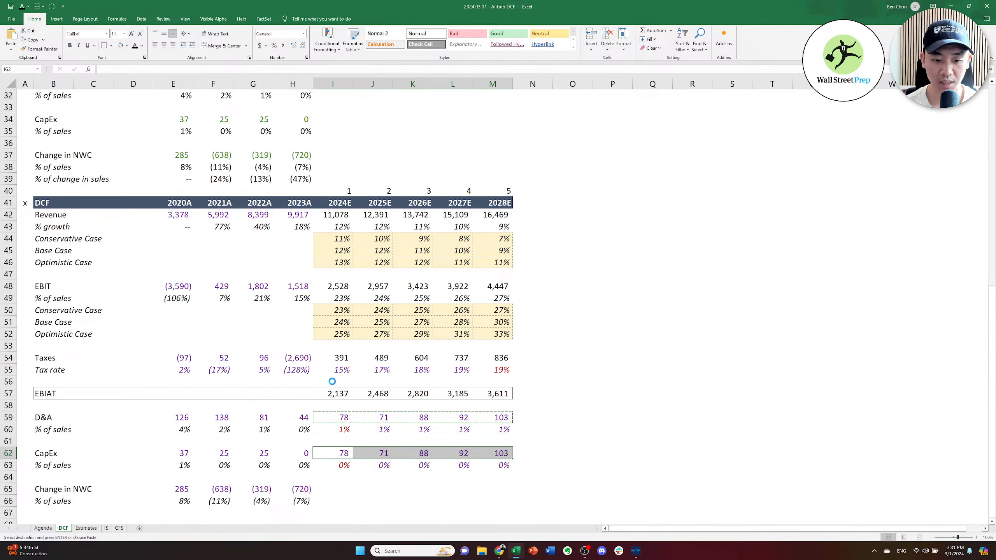
key(Escape)
Review the 2024E % of sales average formulas in I60 and I63 and the 2023A change in NWC ratio in H66.
key(Up)
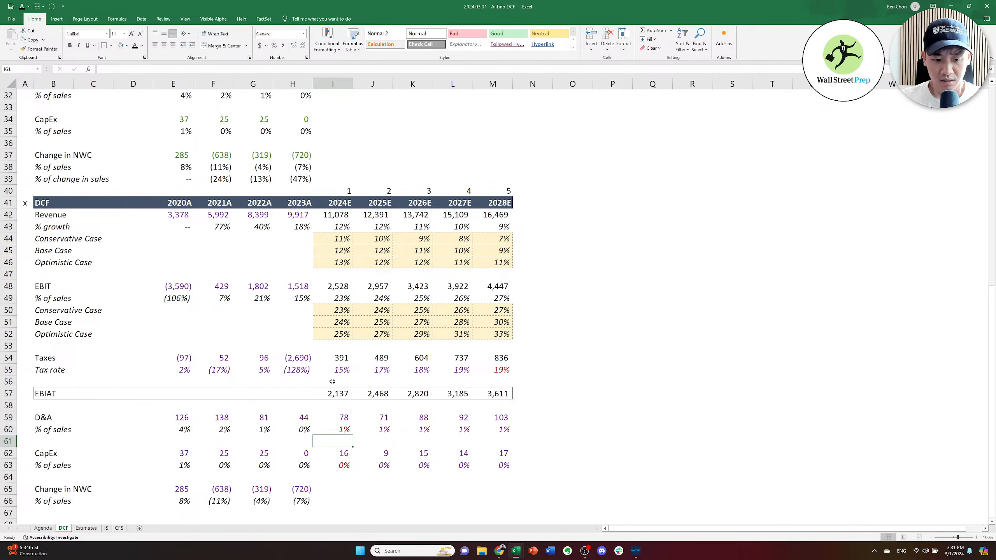
key(Up)
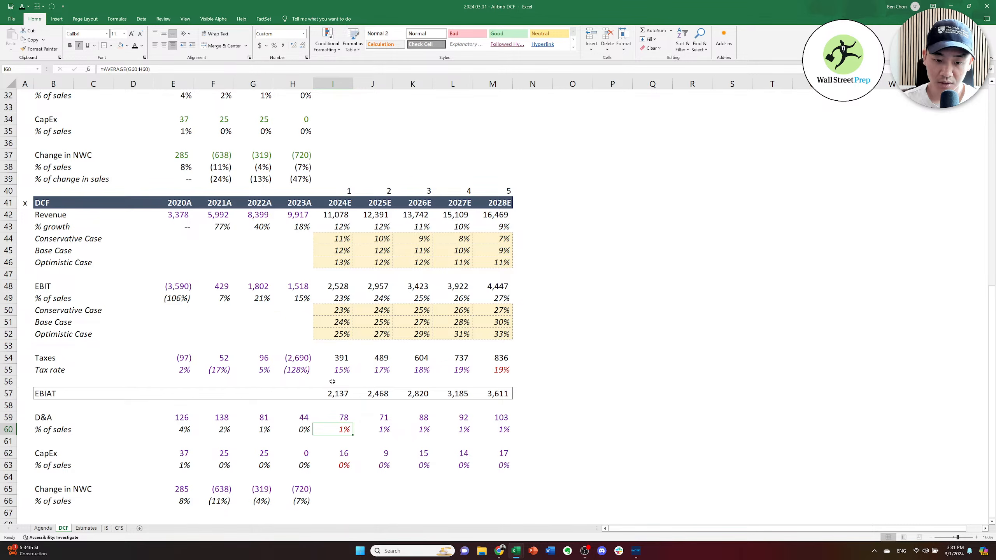
key(Down)
key(Down)
key(Down)
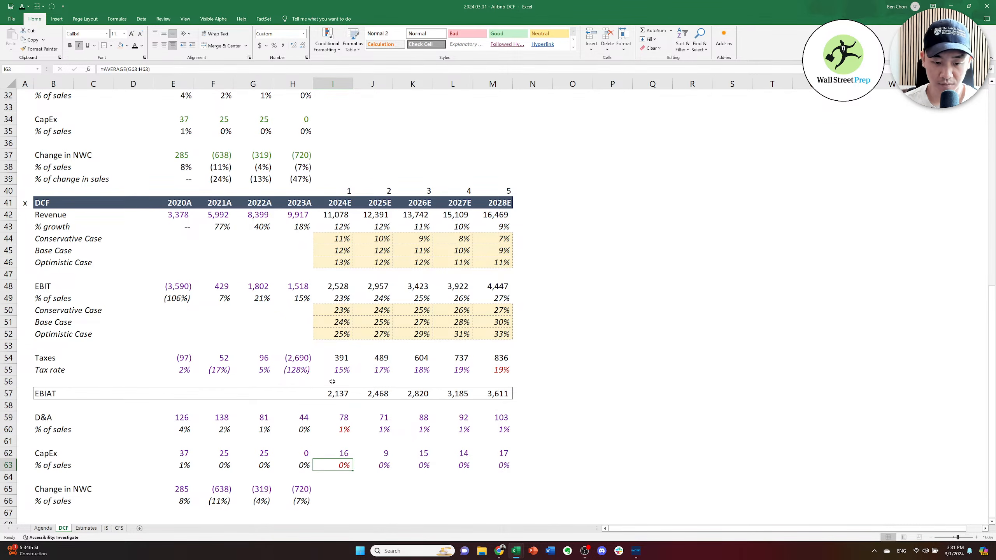
key(Up)
key(Up)
key(Up)
key(Up)
key(Down)
key(Down)
key(Down)
key(Down)
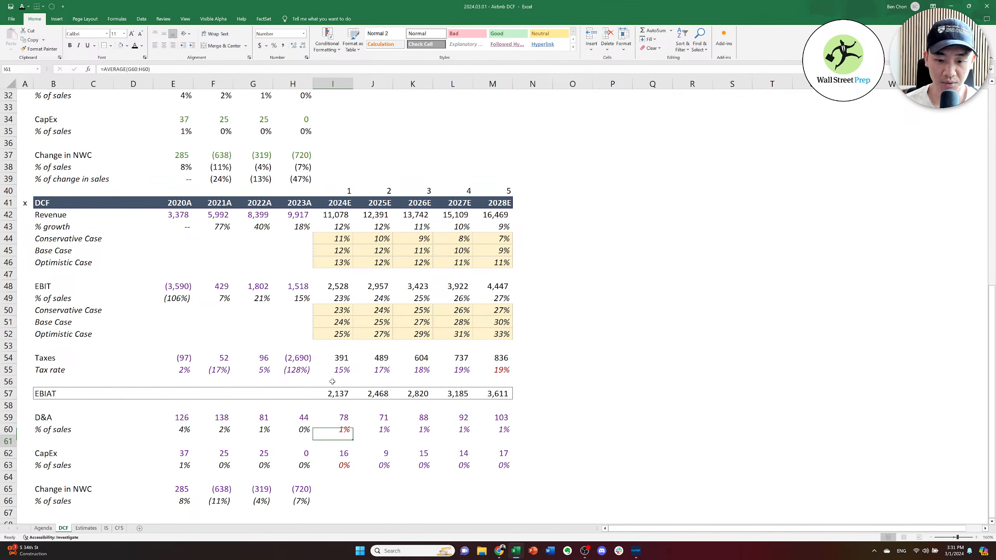
key(Down)
key(Down)
key(Down)
key(Left)
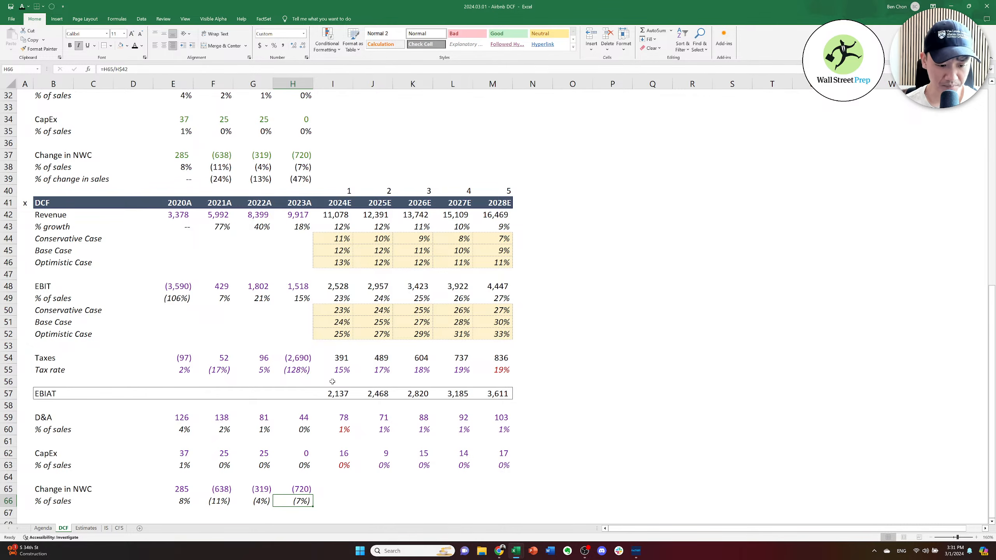
key(Right)
key(Left)
key(Right)
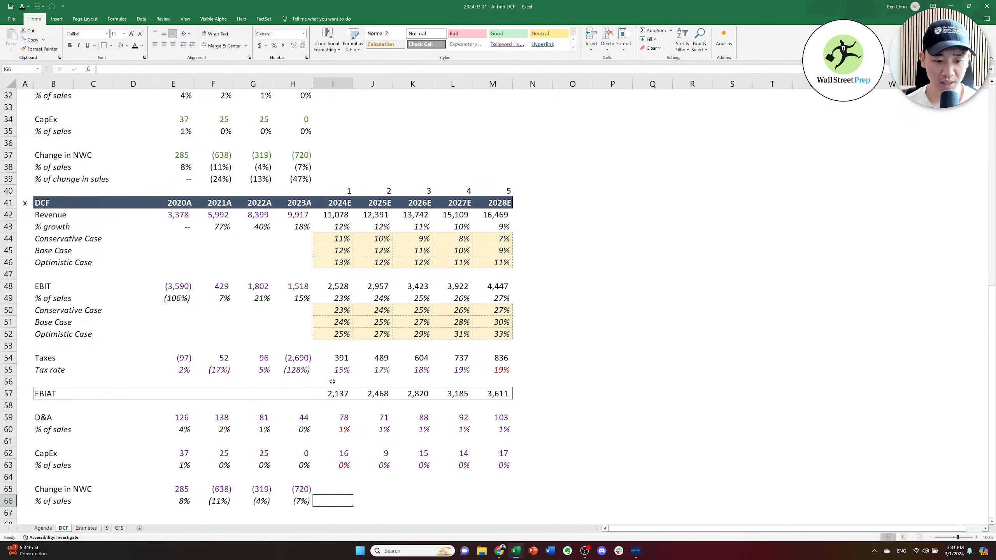
text(=average()
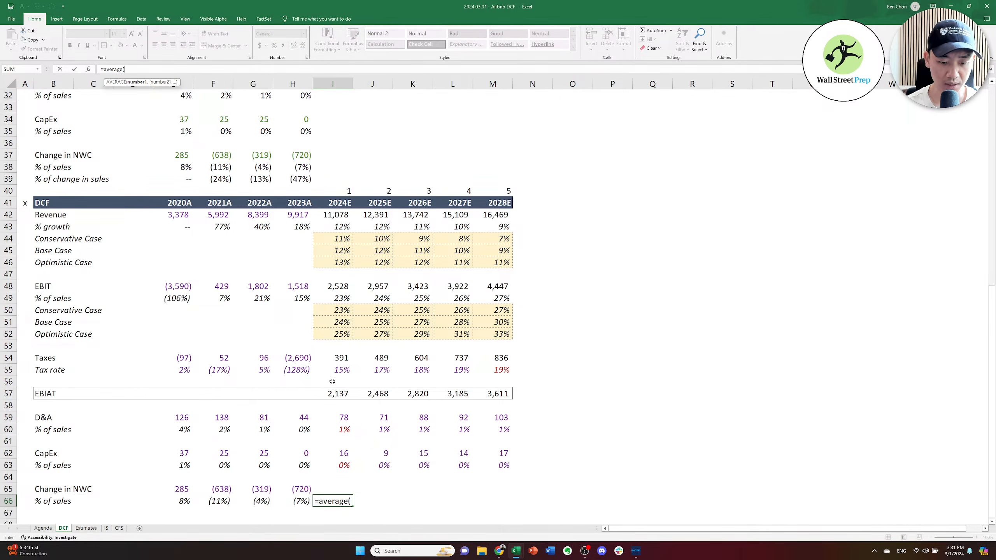
key(Left)
key(shift+Left)
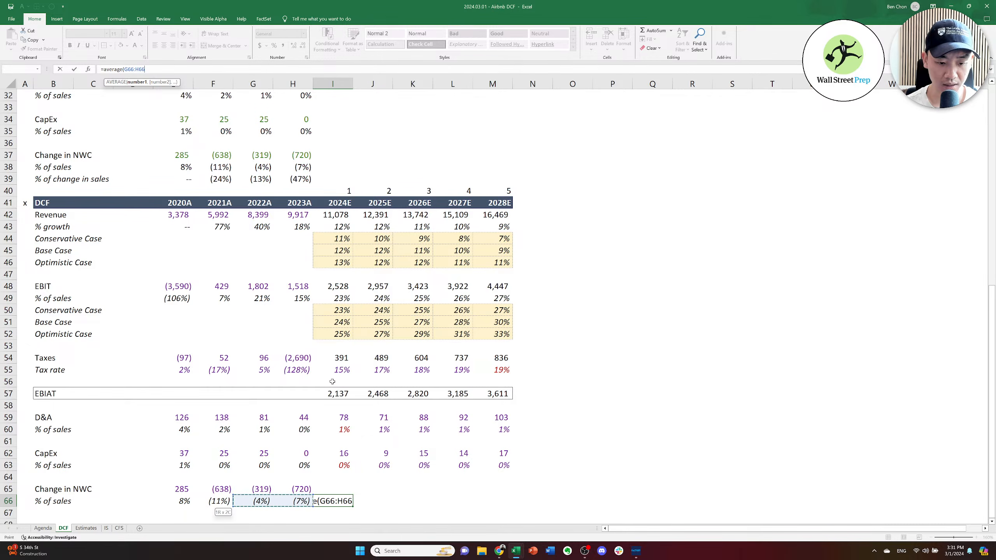
text())
key(ctrl+Return)
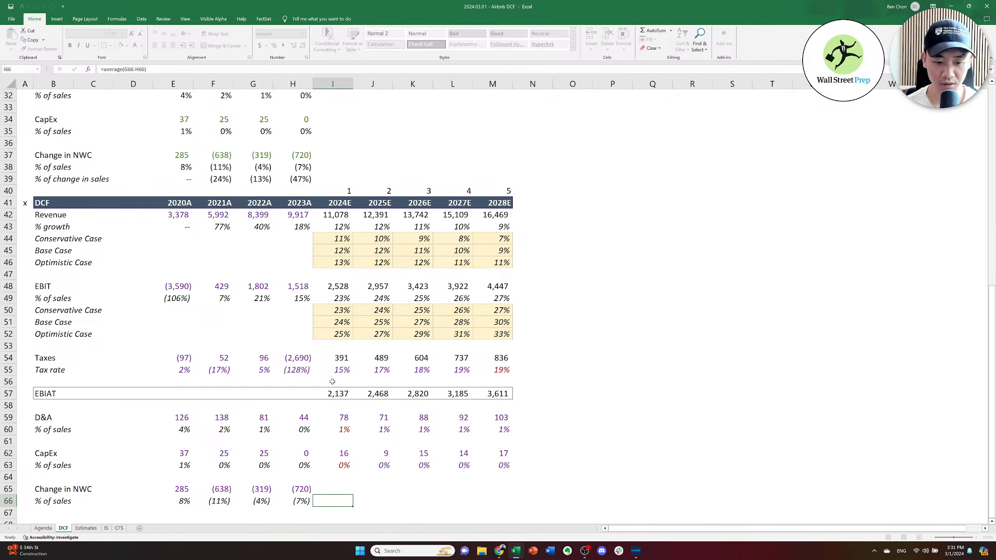
key(Escape)
Copy the projected CapEx % of sales formulas I63:M63 into the change in NWC % of sales row I66:M66.
key(Up)
key(Up)
key(Up)
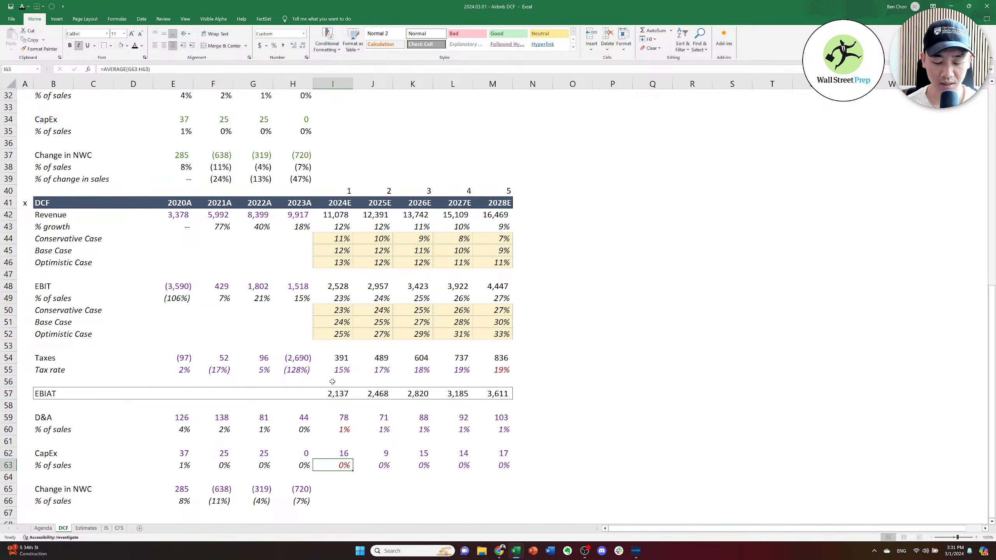
key(ctrl+shift+Right)
key(ctrl+c)
key(Down)
key(Down)
key(Down)
key(ctrl+v)
key(Escape)
Copy the projected CapEx formulas I62:M62 into the change in NWC row I65:M65.
key(Up)
key(Up)
key(Up)
key(Up)
key(Up)
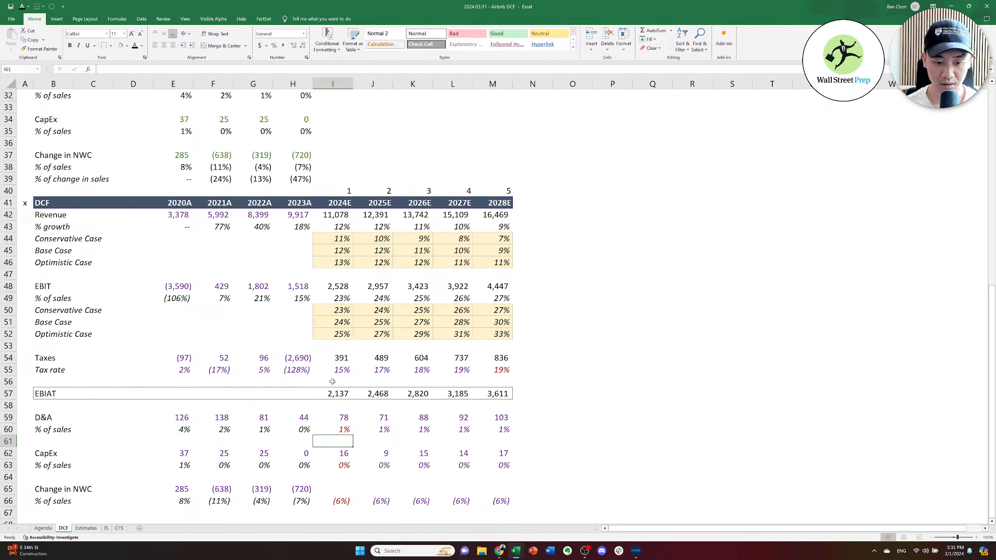
key(Down)
key(ctrl+shift+Right)
key(ctrl+c)
key(Down)
key(Down)
key(Down)
key(ctrl+v)
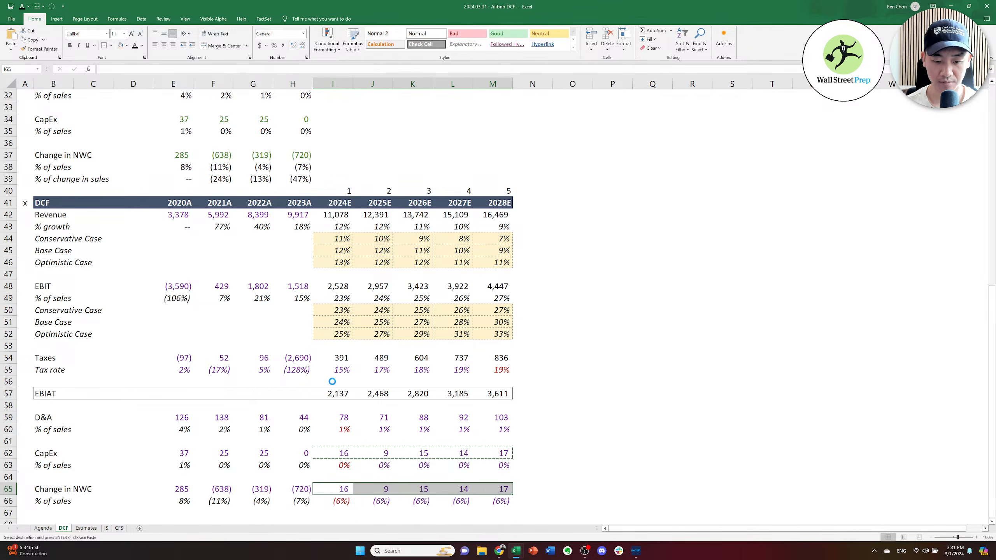
key(Escape)
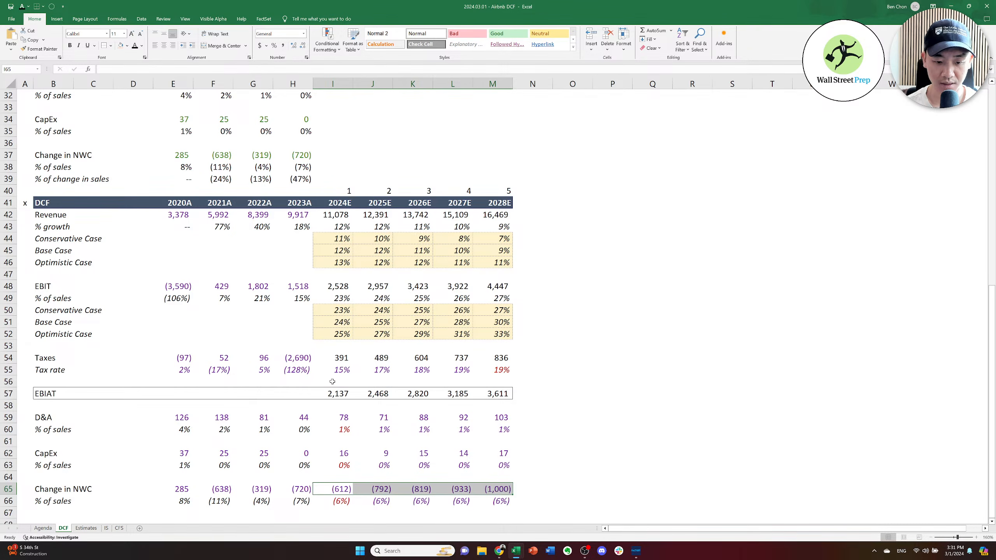
Set the font colour of the projected change in NWC values I65:M65 to black.
key(Down)
key(Down)
key(Down)
key(Down)
key(Down)
key(Down)
key(Down)
key(Up)
key(Up)
key(Up)
key(Up)
key(Up)
key(Up)
key(Up)
key(shift+Right)
key(shift+Right)
key(shift+Right)
key(shift+Right)
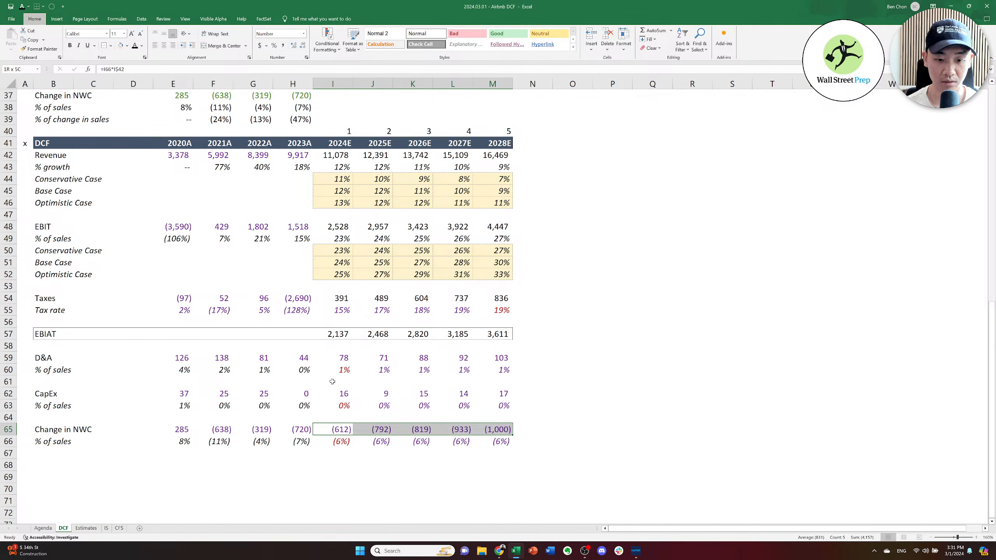
Paste the formatting of I65:M65 onto the projected CapEx row I62:M62 and D&A row I59:M59.
key(ctrl+c)
key(Up)
key(Up)
key(Up)
key(ctrl+v)
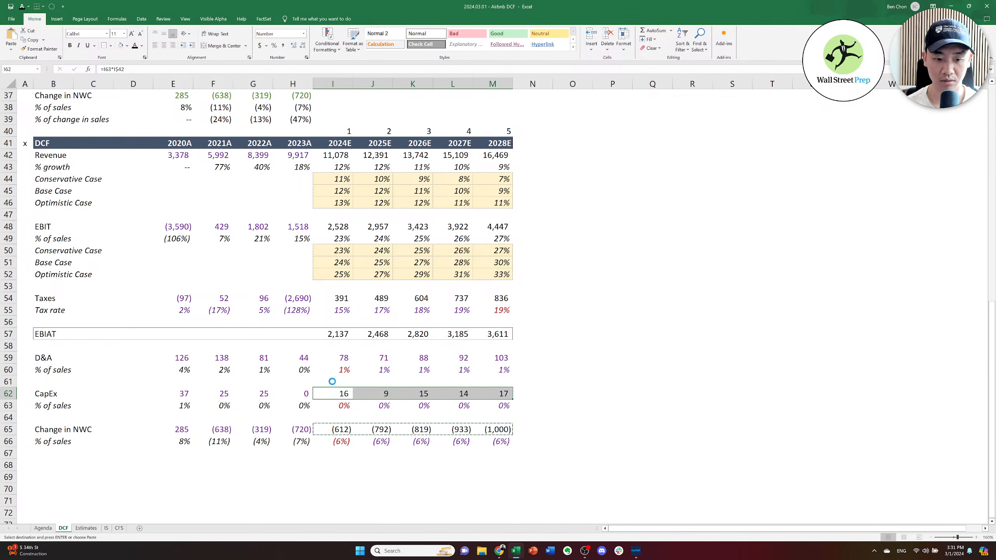
key(Up)
key(Up)
key(Up)
key(alt+e)
key(s)
key(t)
key(Return)
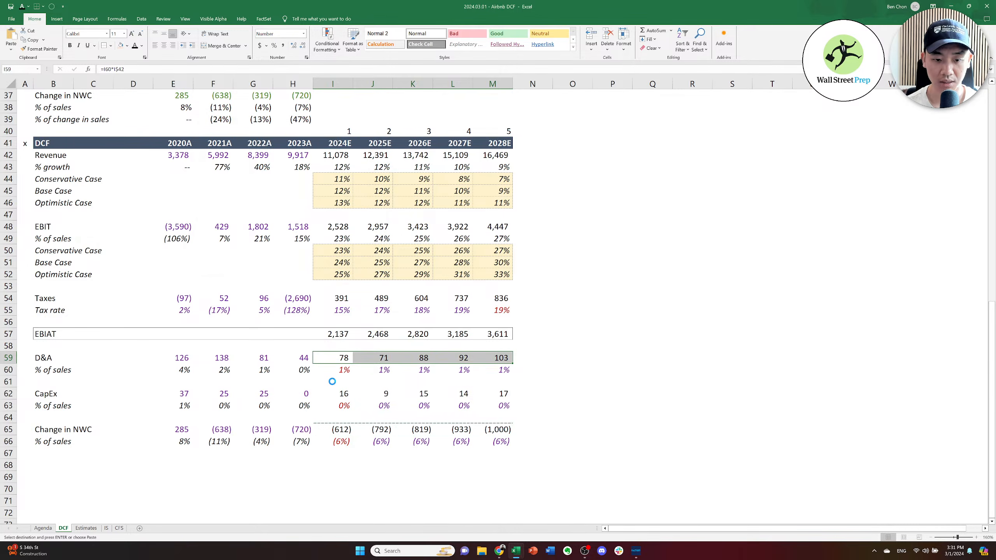
key(Escape)
Enter the row label "Unlevered FCF" in B68 below the change in NWC section.
key(Down)
key(Down)
key(Down)
key(Down)
key(Down)
key(Down)
key(Down)
key(Down)
key(Down)
key(Down)
key(Down)
key(Left)
key(Left)
key(Left)
key(Left)
key(Left)
key(Up)
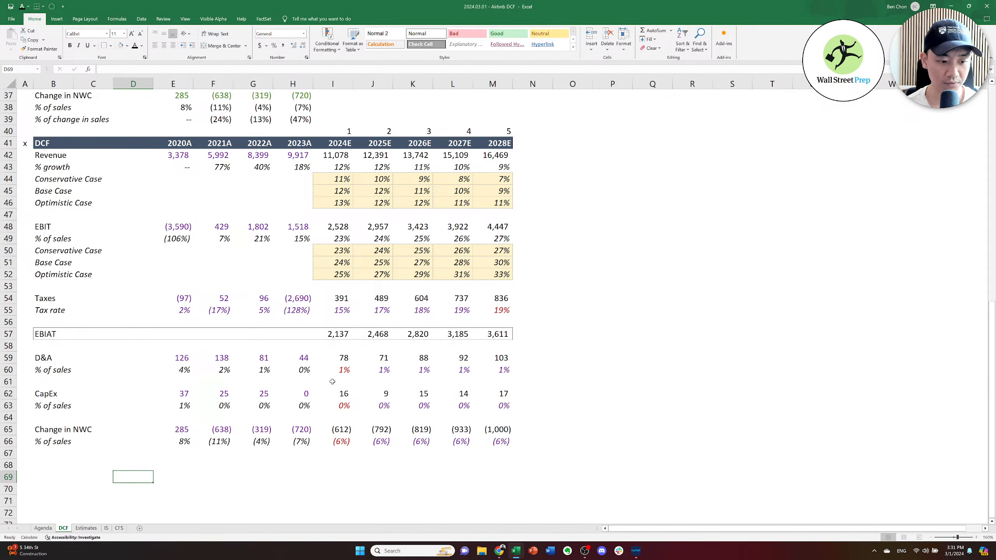
key(Left)
key(Up)
key(Left)
text(U)
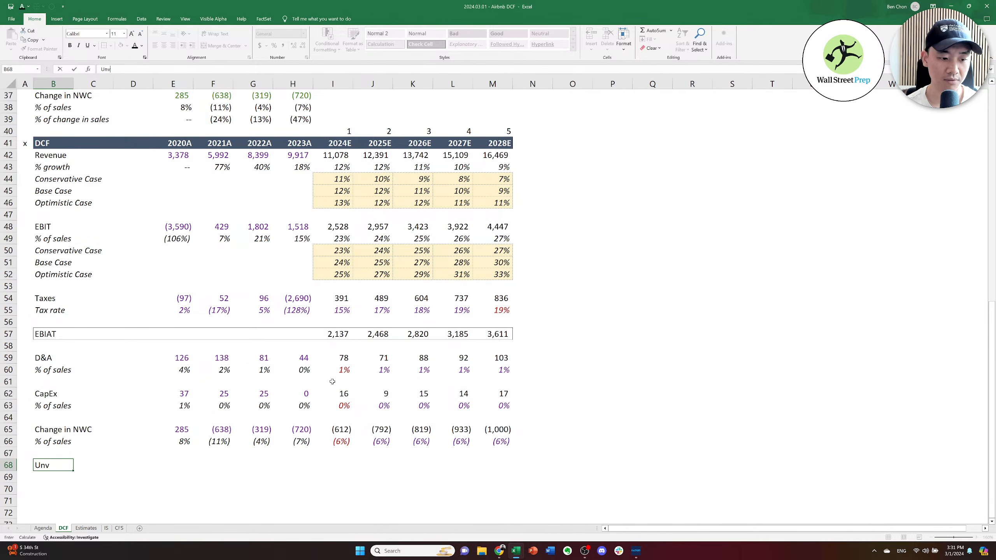
text(nlevered FCF)
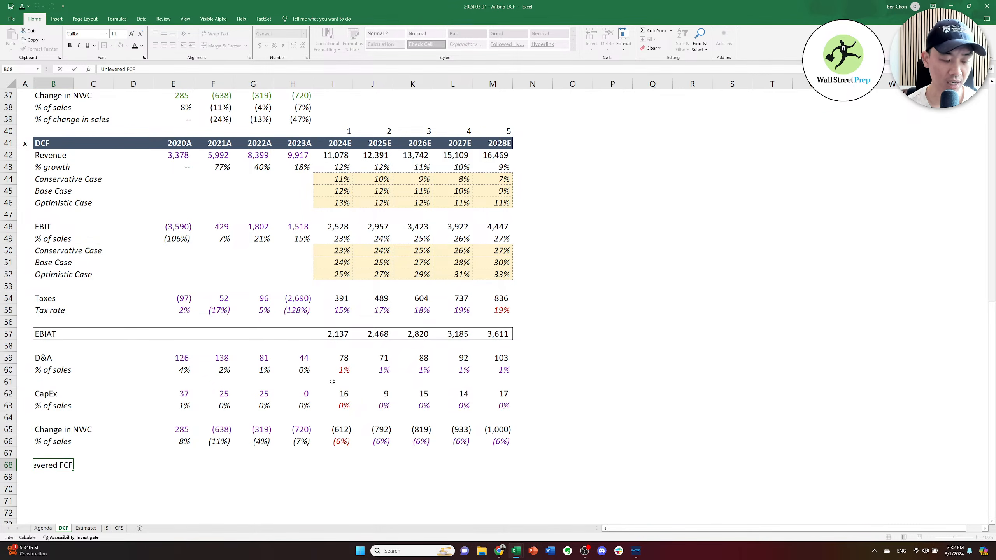
key(Return)
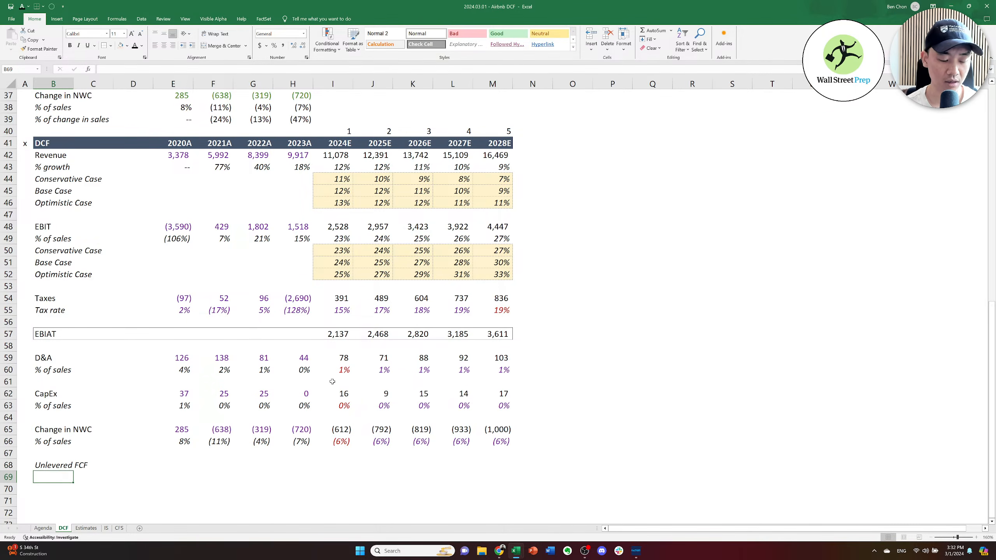
Enter the row label "PV of UFCF" in B69 and remove the italics from the labels B68:B69.
text(PV of FCF)
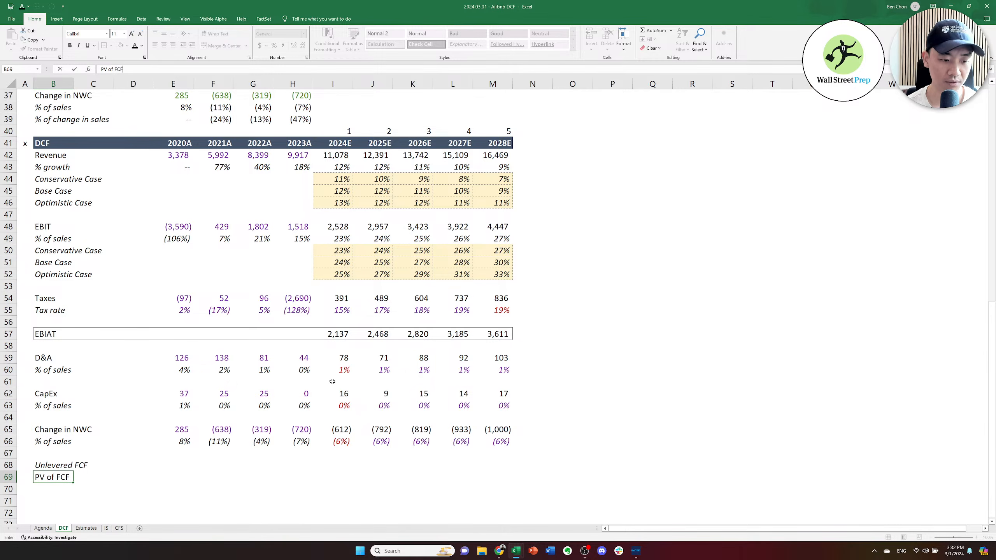
key(BackSpace)
key(BackSpace)
key(BackSpace)
text(UC)
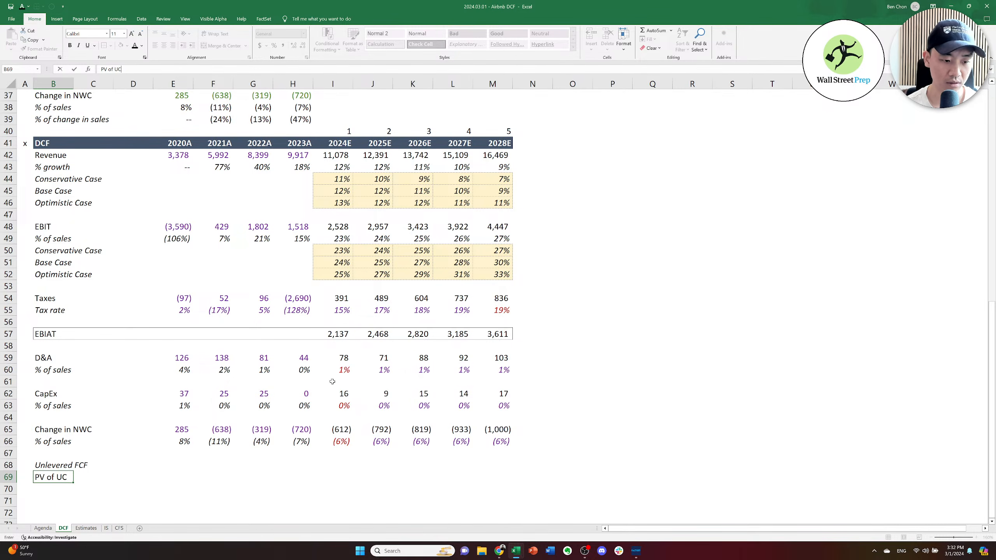
key(BackSpace)
text(FCF)
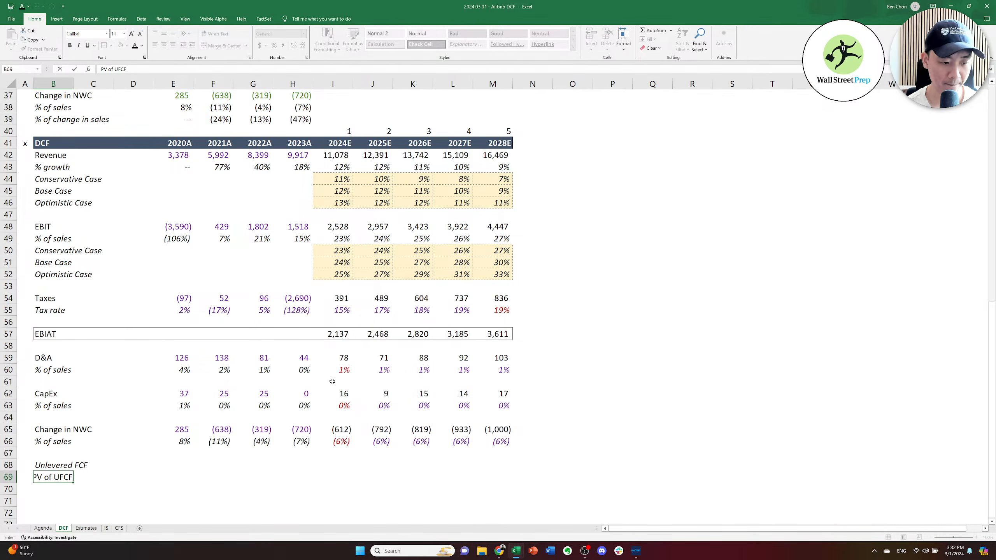
key(Up)
key(shift+Down)
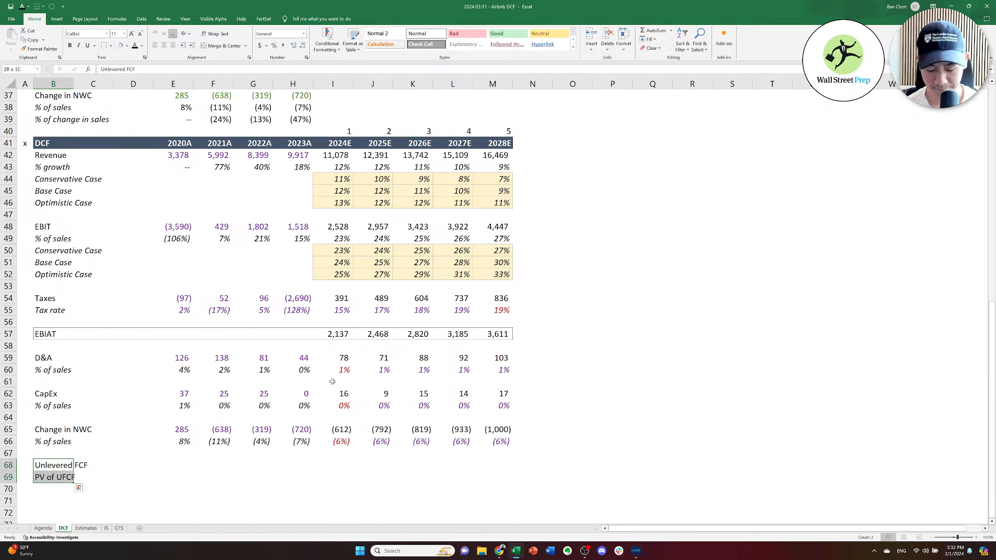
Enter the 2024E unlevered FCF formula =I57+I59-I62-I65 in I68 (EBIAT plus D&A less CapEx and change in NWC).
key(Right)
key(Right)
key(Right)
key(Right)
key(Right)
key(Right)
key(Right)
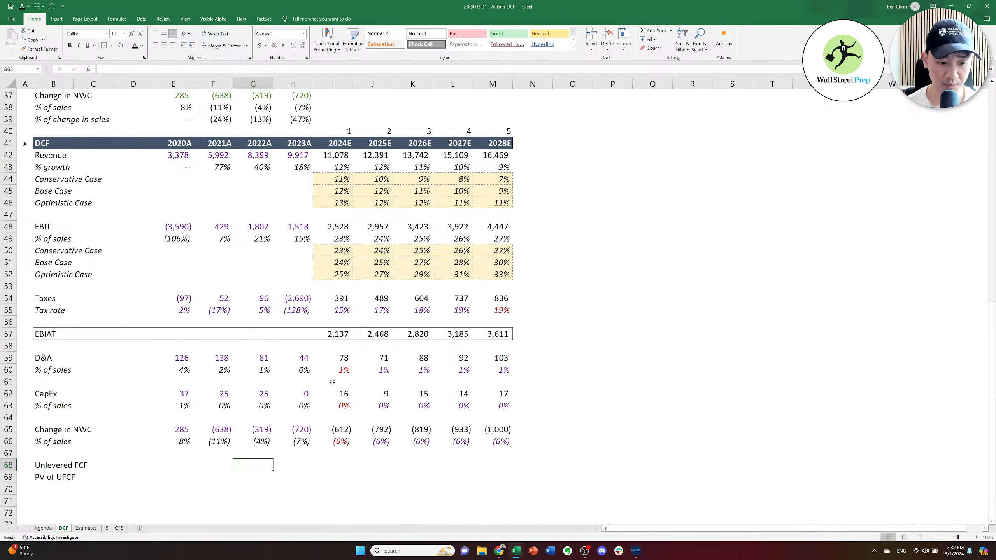
text(=)
key(Up)
key(Up)
key(Up)
key(Up)
key(Up)
key(Up)
key(Up)
key(Up)
key(Up)
key(Up)
key(Up)
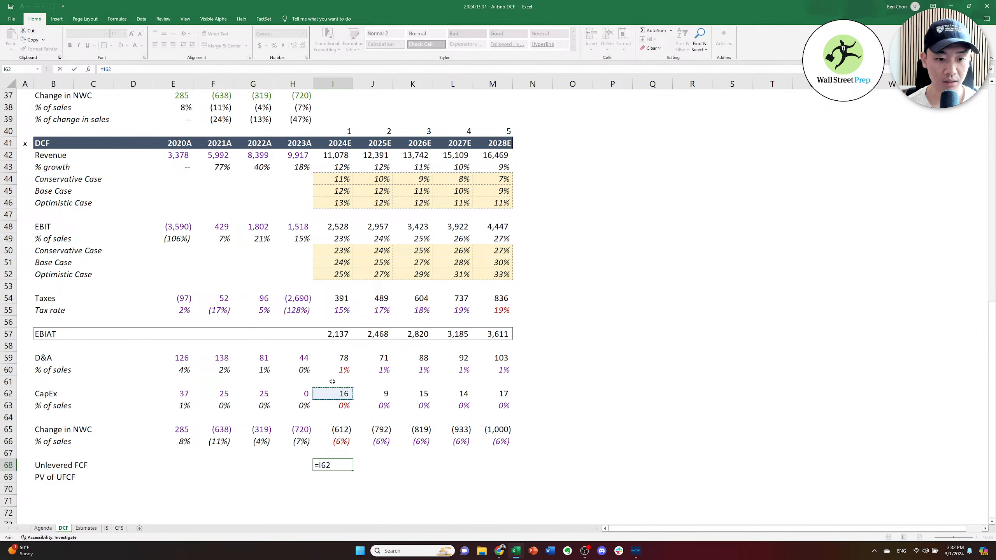
text(+)
key(Up)
key(Up)
key(Up)
key(Up)
key(Up)
key(Up)
key(Up)
key(Up)
key(Up)
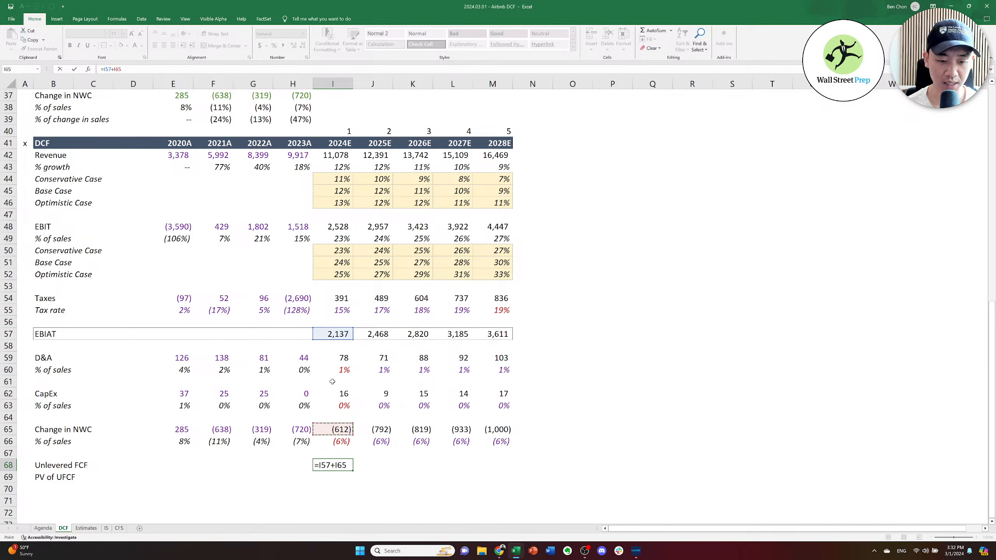
text(-)
key(Up)
key(Up)
key(Up)
key(Up)
key(Up)
key(Up)
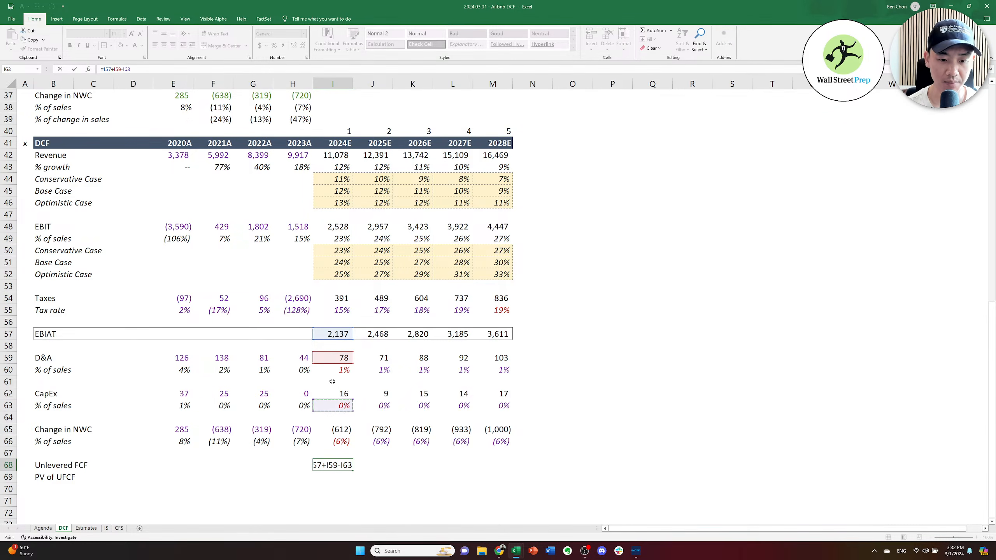
text(-)
key(Up)
key(Up)
key(Up)
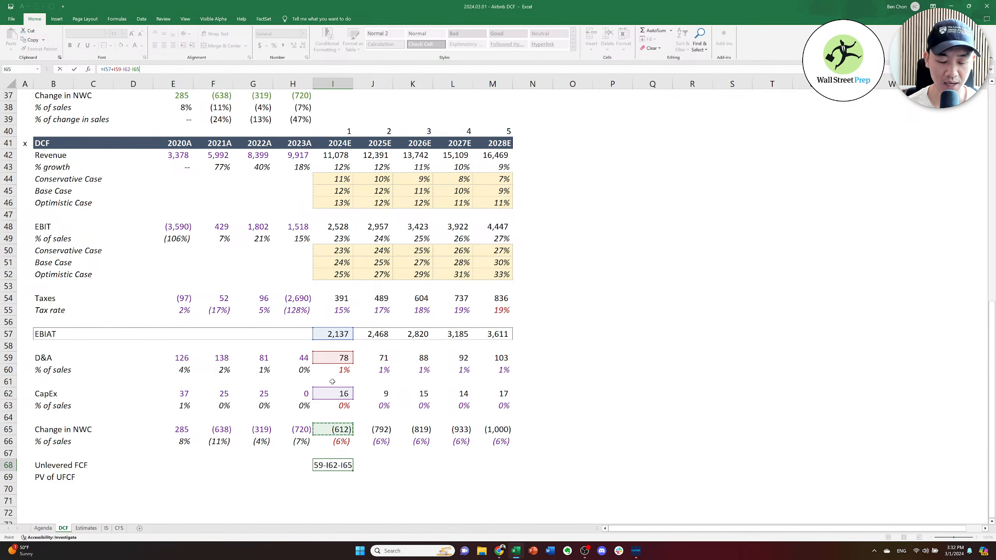
key(ctrl+Return)
Copy the unlevered FCF formula from I68 across the projection years through M68.
key(ctrl+c)
key(shift+Right)
key(shift+Right)
key(shift+Right)
key(shift+Right)
key(ctrl+v)
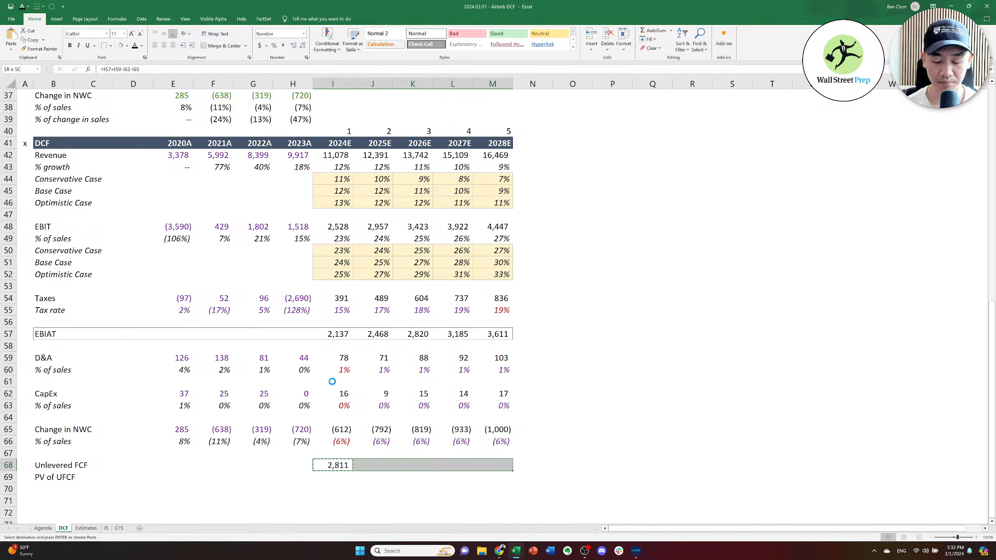
key(Escape)
Examine the historical and projected change in NWC and % of sales rows behind the unlevered FCF.
key(Up)
key(Up)
key(Up)
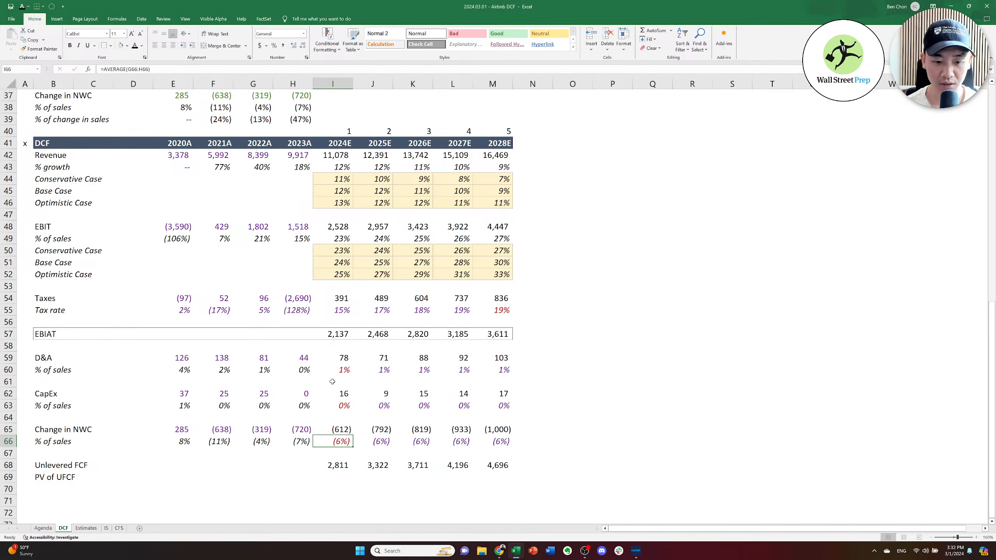
key(ctrl+Left)
key(ctrl+Right)
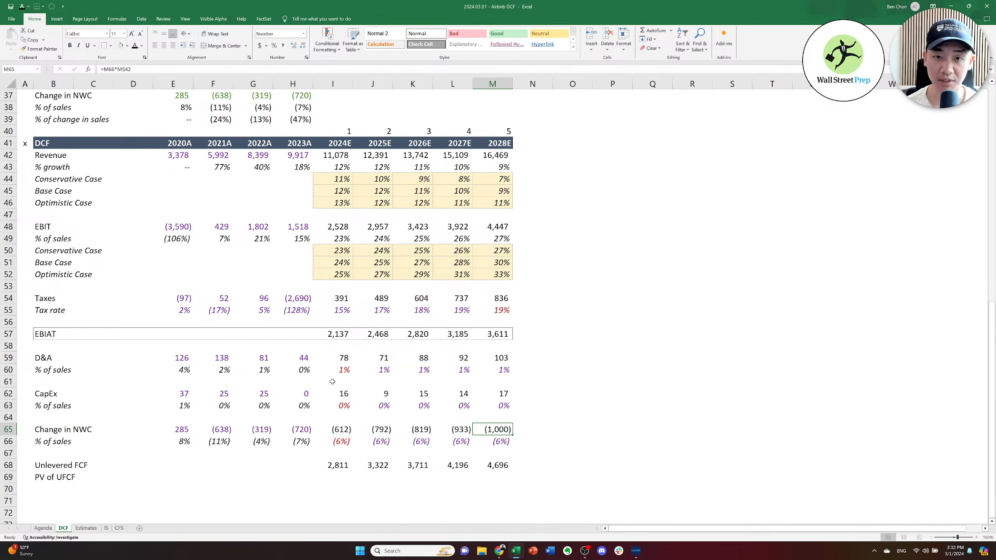
key(Left)
key(Left)
key(Left)
key(Left)
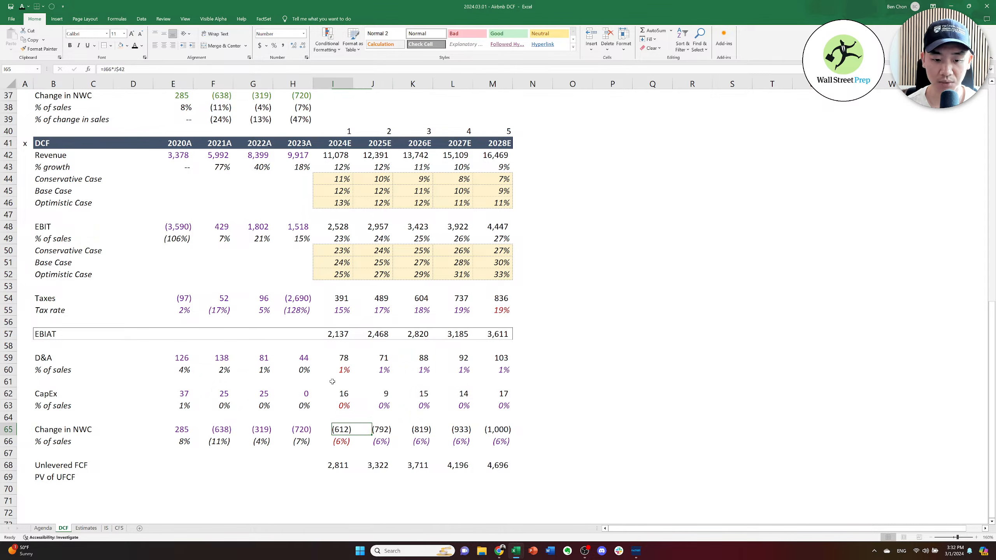
key(ctrl+Left)
key(Down)
key(Right)
key(Down)
key(Right)
key(Down)
key(Right)
key(Down)
key(Right)
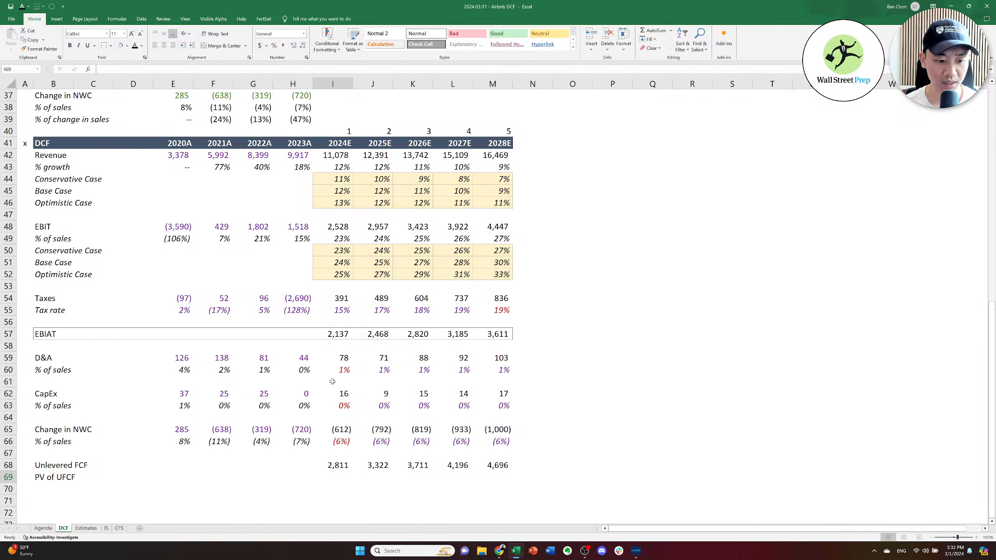
Insert a new worksheet before the Estimates sheet and switch to the 2024.01.31 - AMD DCF workbook.
key(ctrl+Page_Down)
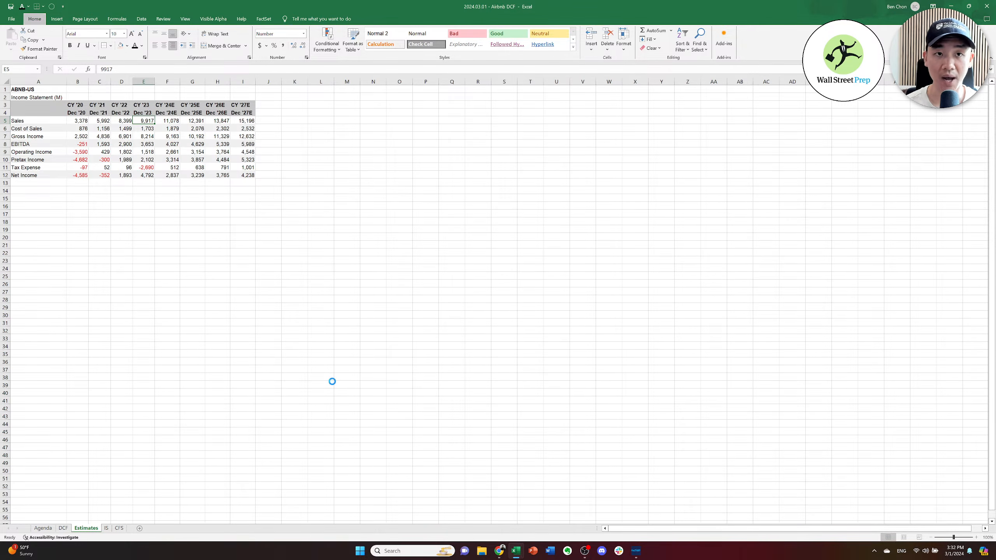
key(shift+F11)
key(alt+Tab)
key(alt+Tab)
key(alt+shift+Tab)
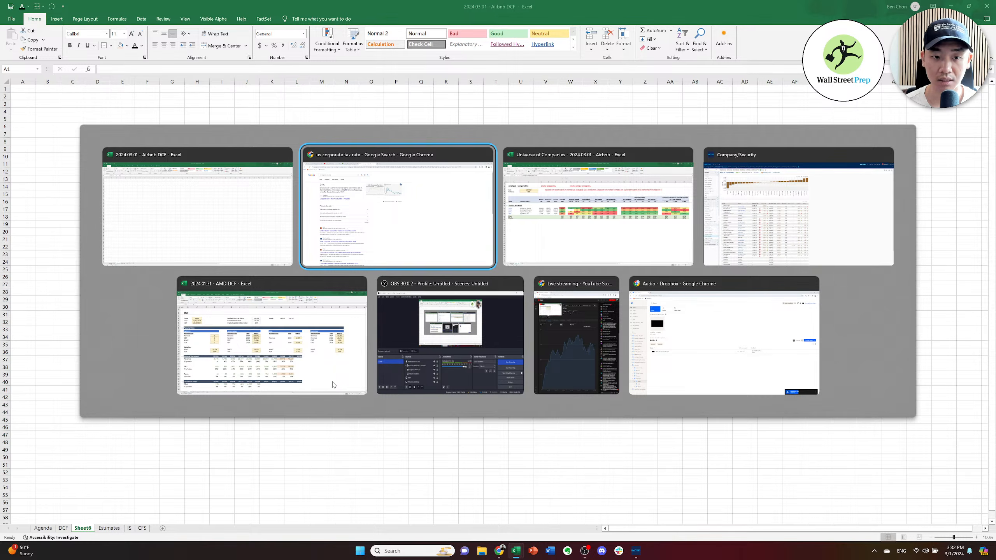
key(alt+Tab)
key(alt+Tab)
key(alt+shift+Tab)
key(Down)
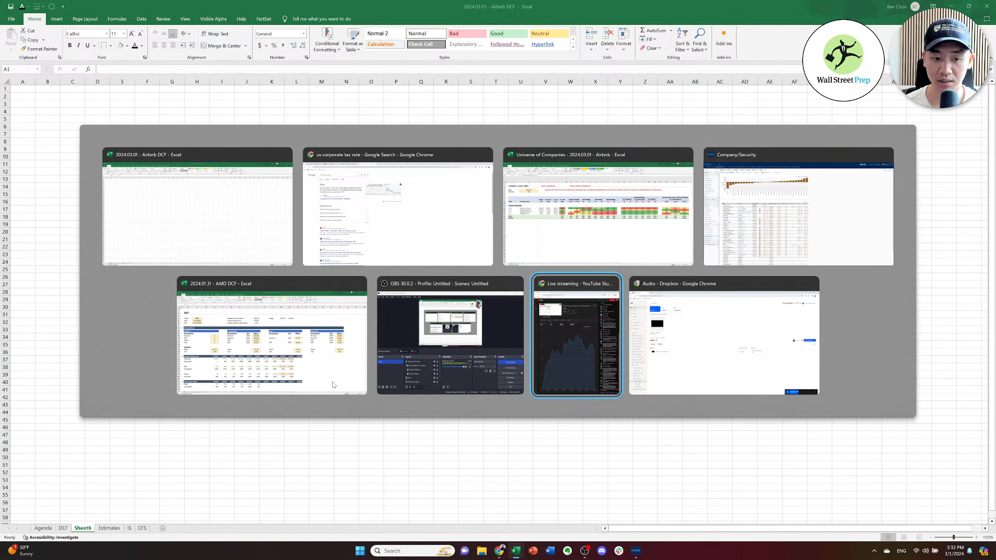
key(Escape)
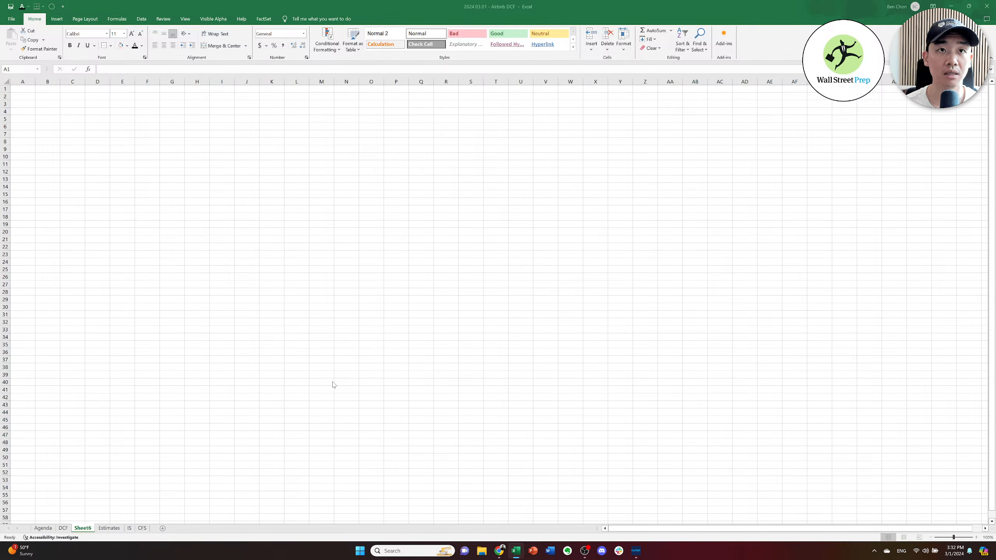
Copy the entire WACC sheet and paste it as values with formatting into the new worksheet of the Airbnb DCF workbook.
key(ctrl+c)
key(alt+Tab)
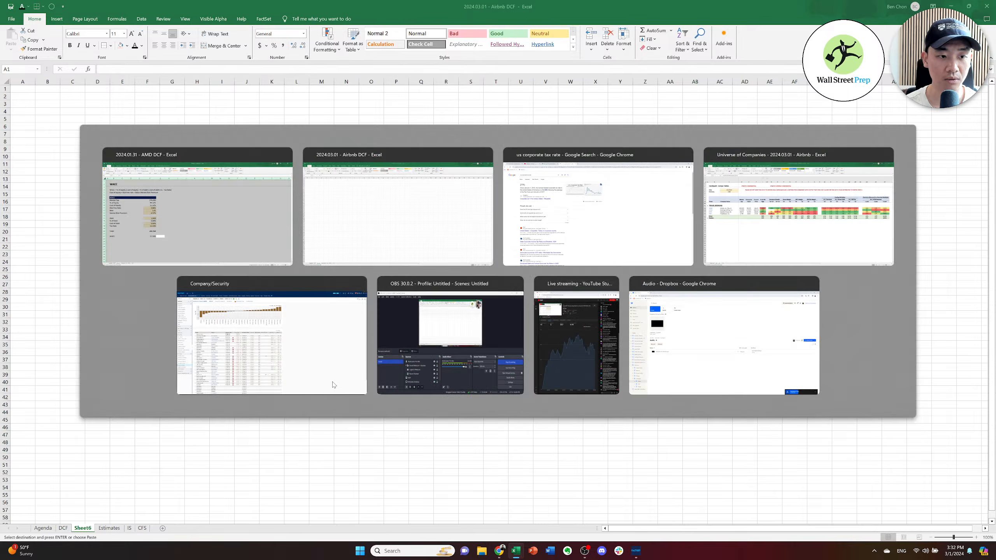
key(alt+Tab)
key(alt+shift+Tab)
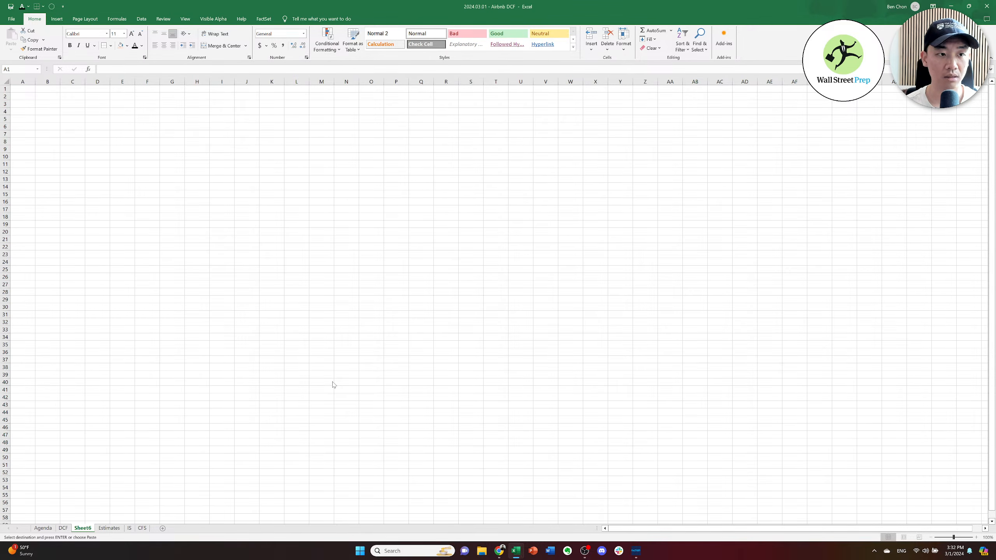
key(ctrl+alt+v)
key(Return)
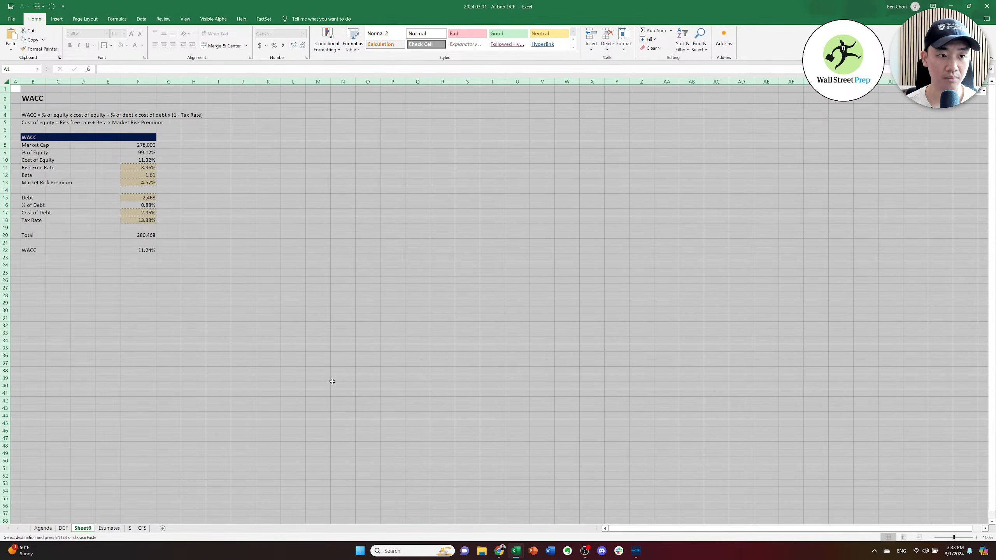
Turn off the gridlines on the new WACC worksheet.
key(Down)
key(alt+w)
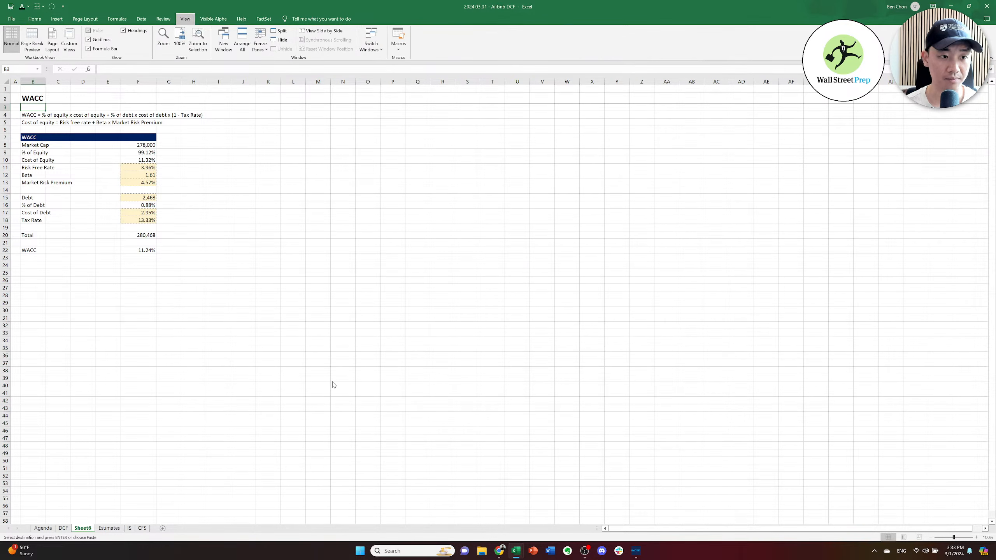
key(v)
key(g)
ctrl+scroll(332, 382, up, 1)
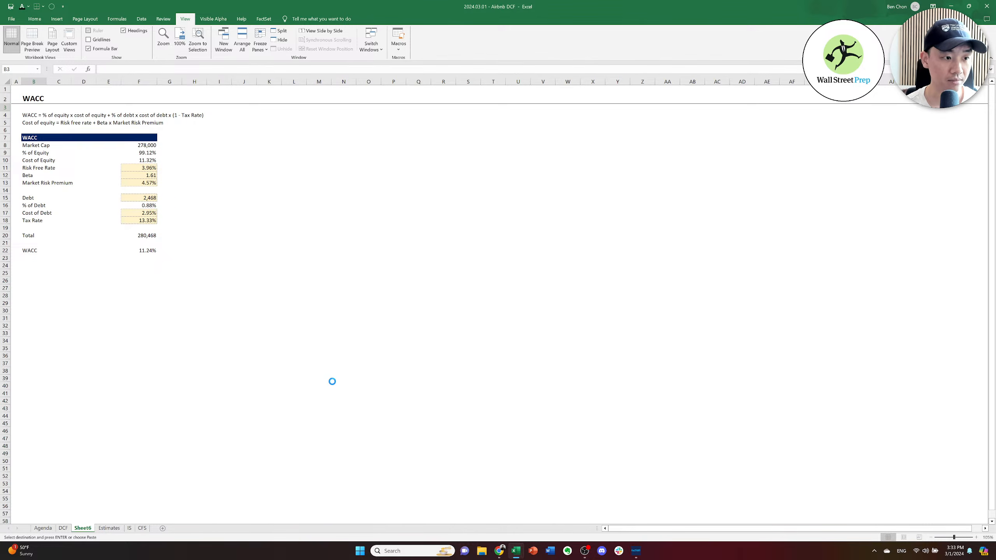
ctrl+scroll(332, 381, up, 2)
ctrl+scroll(333, 382, up, 3)
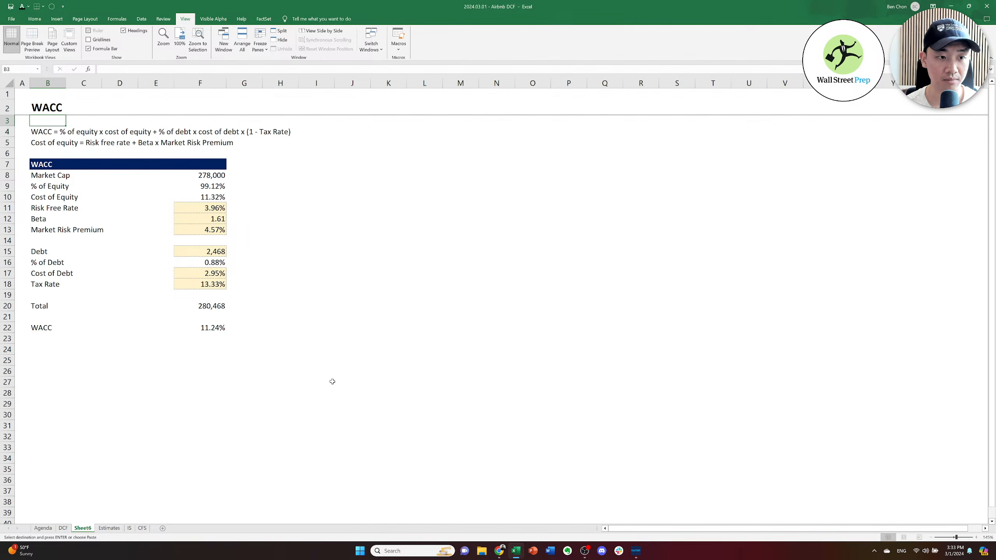
ctrl+scroll(333, 381, up, 1)
ctrl+scroll(332, 381, up, 1)
Clear the Market Cap value in F8 and check the % of Equity and Cost of Equity cells below it.
key(Down)
key(Down)
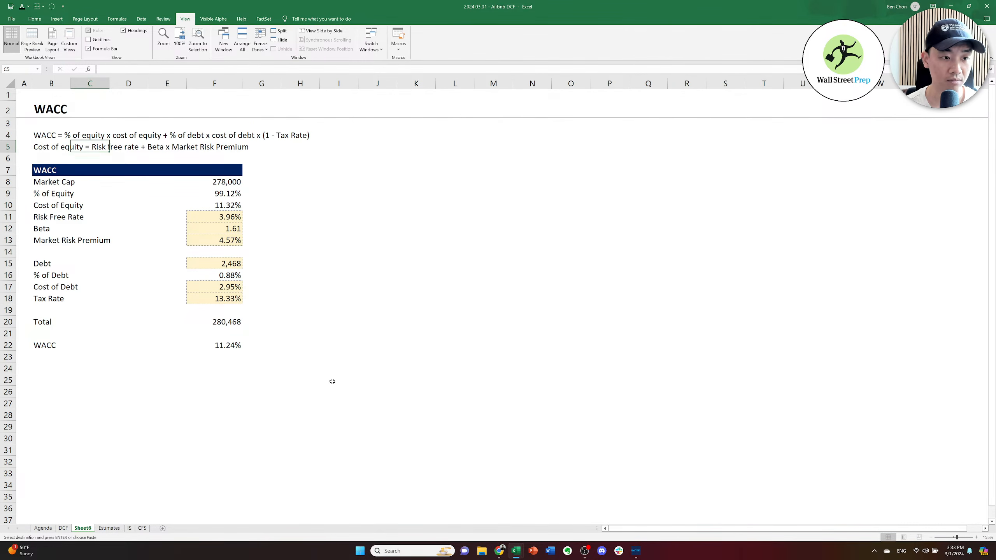
key(Right)
key(Down)
key(Down)
key(Right)
key(Right)
key(Down)
key(Right)
key(shift+Down)
key(shift+Down)
key(shift+Down)
key(shift+Down)
key(shift+Down)
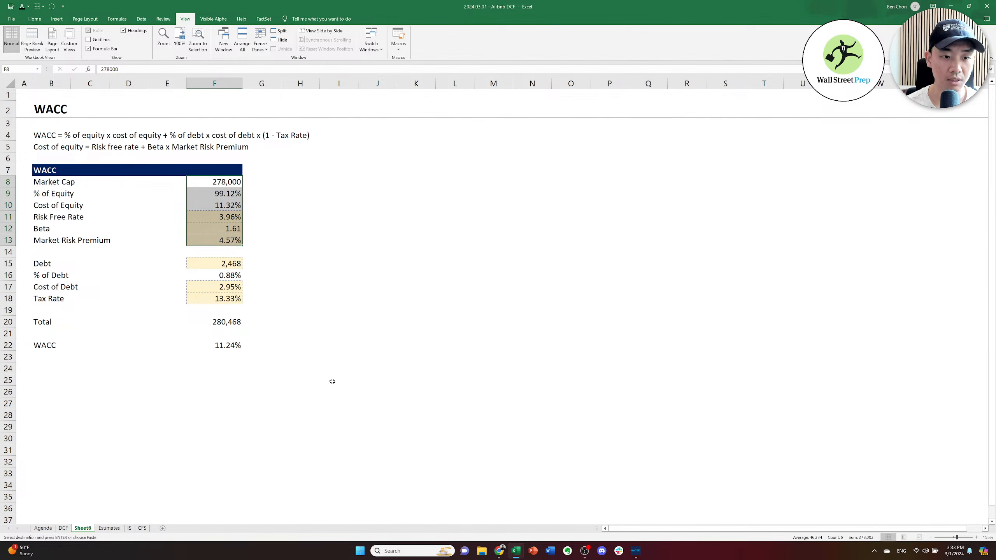
key(shift+Up)
key(shift+Up)
key(shift+Up)
key(shift+Up)
key(shift+Up)
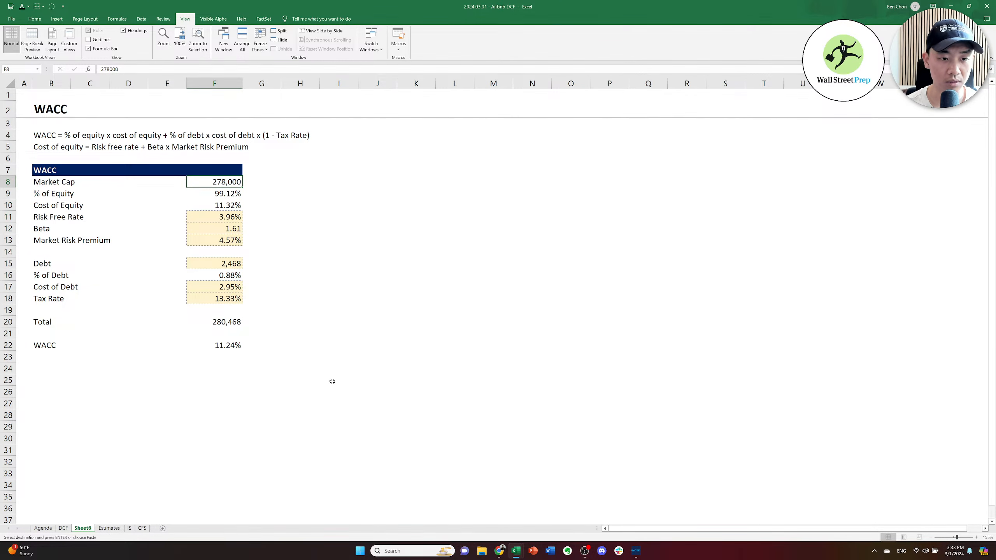
key(Delete)
key(Down)
key(Down)
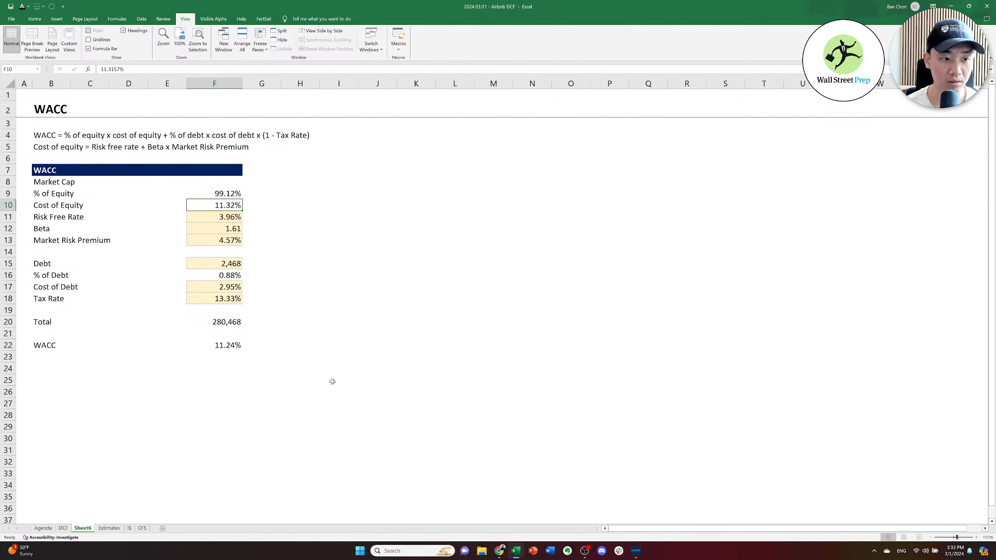
key(Up)
key(Down)
key(Up)
key(Up)
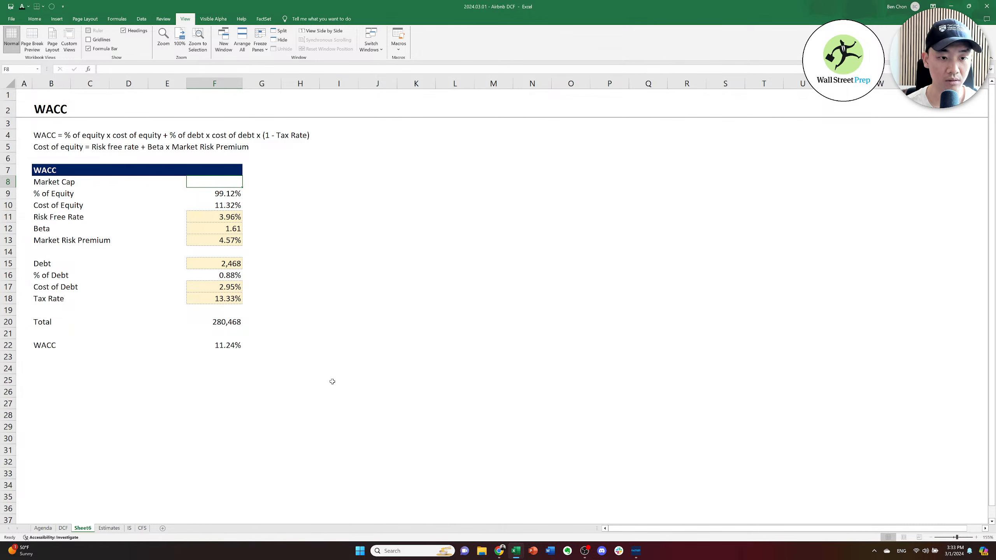
Copy the AMD workbook's WACC sheet again and paste it with its formulas into the new worksheet from A1.
key(alt+Tab)
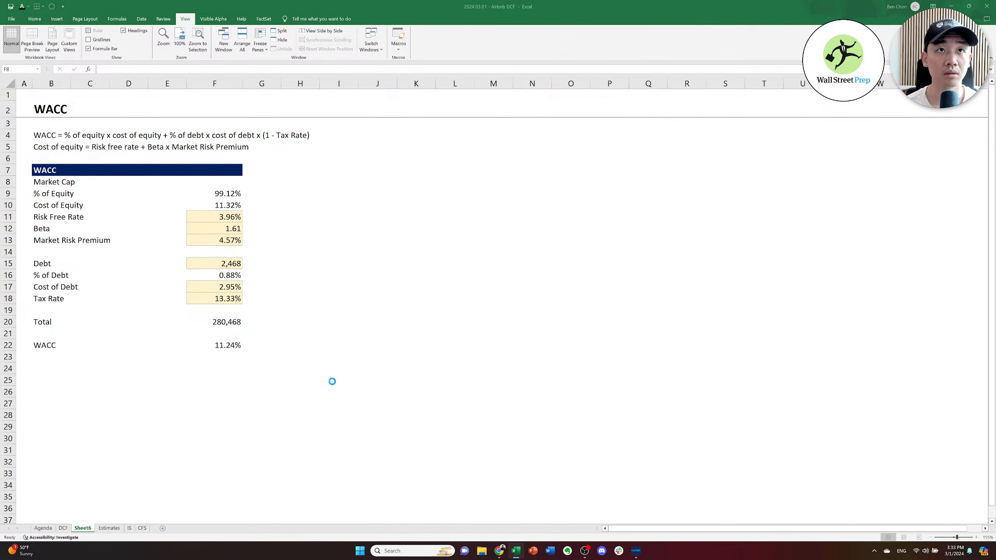
key(ctrl+c)
key(alt+Tab)
key(ctrl+Home)
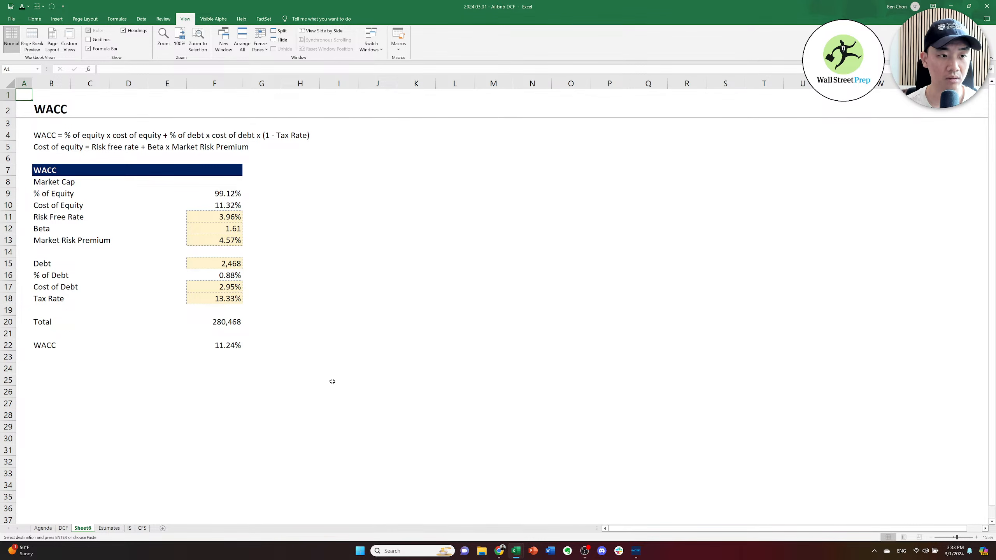
key(alt+e)
key(s)
key(t)
key(Return)
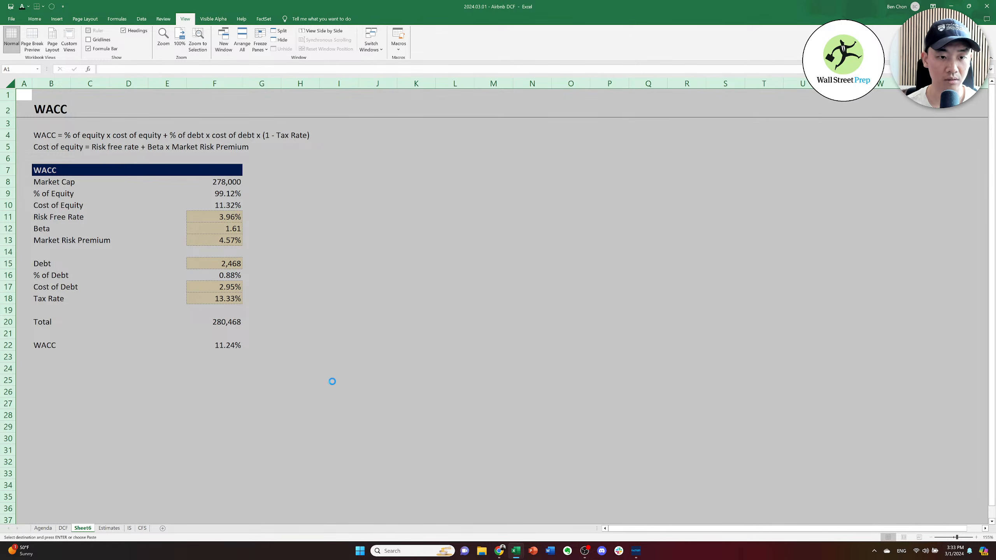
key(Escape)
Clear the Market Cap value in F8 of the WACC table and recalculate the workbook.
key(Right)
key(Down)
key(Down)
key(Down)
key(Down)
key(Right)
key(Right)
key(Right)
key(Right)
key(Right)
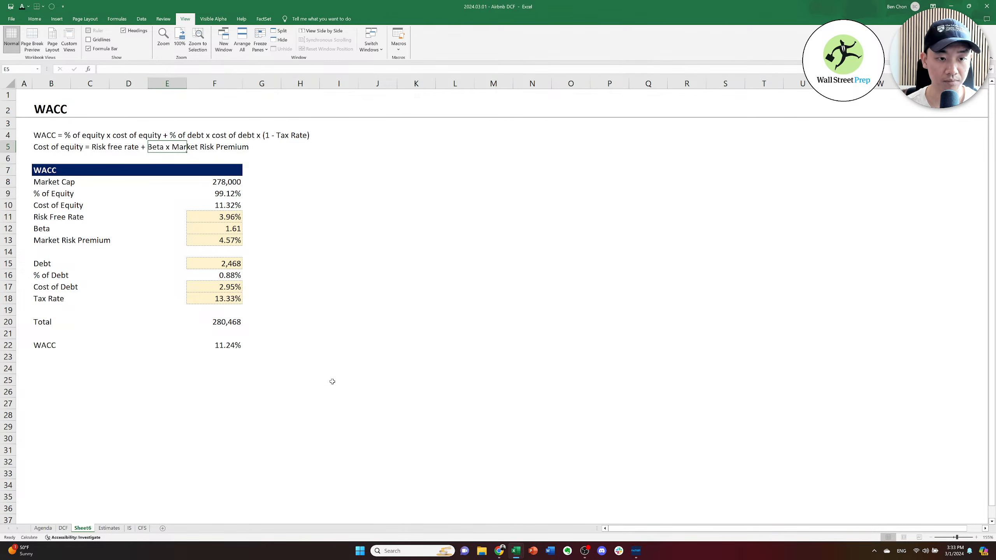
key(Down)
key(Down)
key(Down)
key(Right)
key(Right)
key(Left)
key(Left)
key(Left)
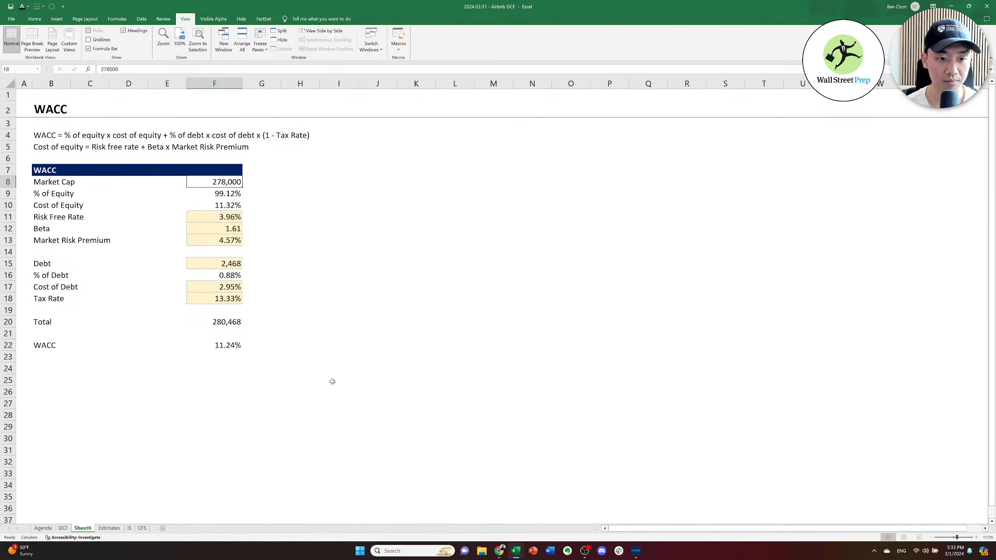
key(shift+Down)
key(shift+Down)
key(shift+Up)
key(shift+Up)
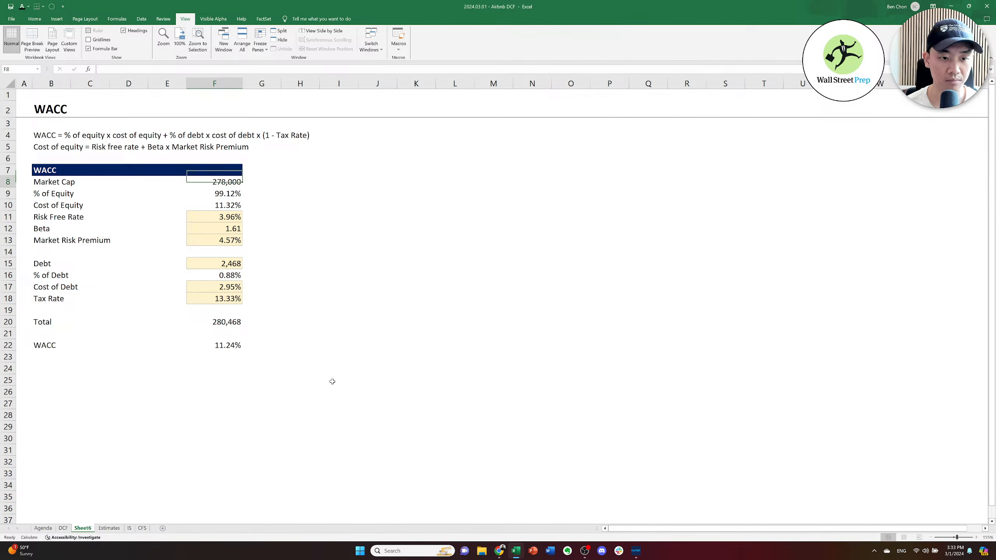
key(Delete)
key(F9)
Clear the Risk Free Rate, Beta and Market Risk Premium inputs in F11:F13.
key(Down)
key(Down)
key(Down)
key(shift+Down)
key(shift+Down)
key(Delete)
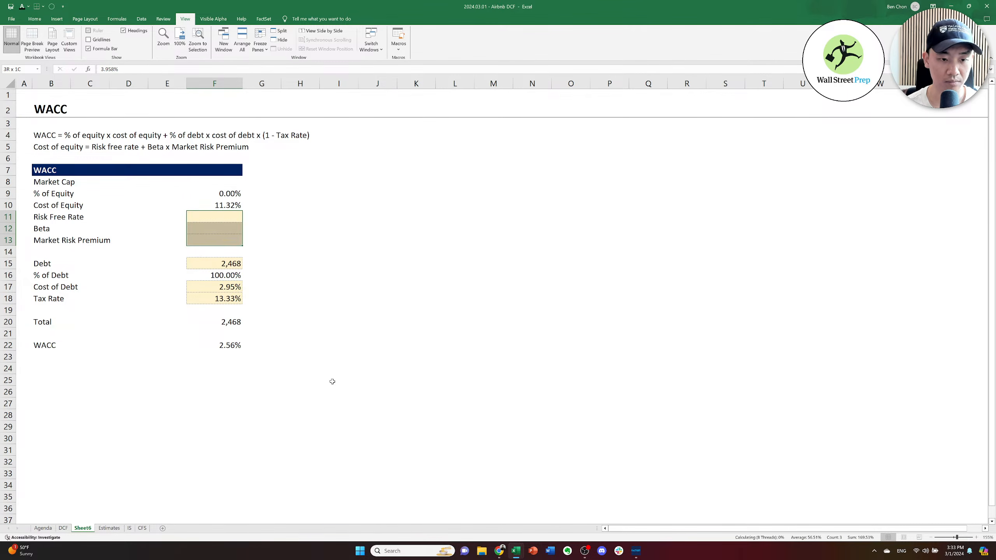
Clear the Debt, Cost of Debt and Tax Rate inputs in F15, F17 and F18 and recalculate the workbook.
key(F9)
key(Down)
key(Down)
key(Down)
key(Down)
key(Delete)
key(Down)
key(F9)
key(shift+Down)
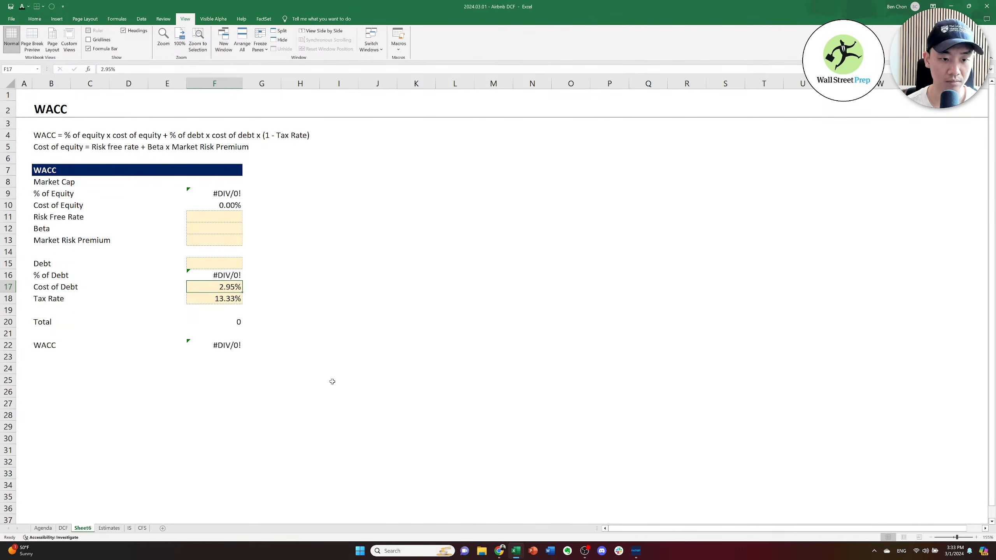
key(shift+Down)
key(Delete)
Switch to FactSet and open Airbnb's Snapshot report to look up its fully diluted market cap.
key(shift+Up)
key(shift+Up)
key(ctrl+Up)
key(Up)
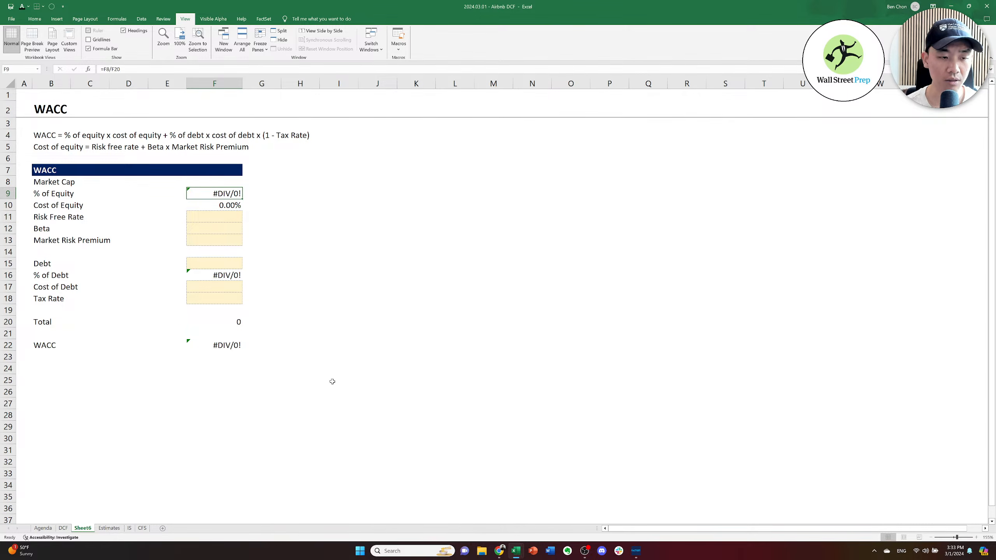
key(Up)
key(Up)
key(Down)
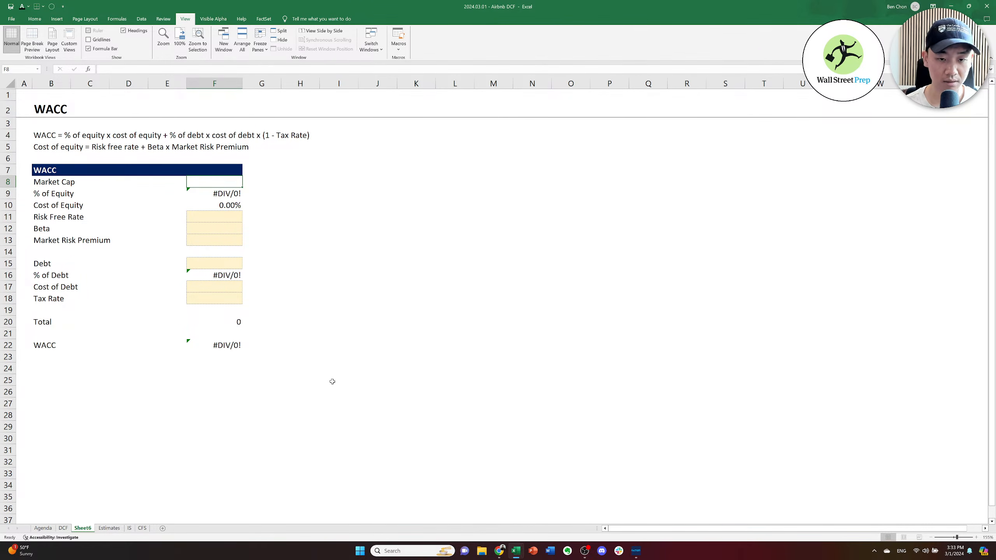
key(alt+Tab)
key(alt+Tab)
key(alt+Tab)
key(alt+Tab)
key(alt+Tab)
key(alt+Tab)
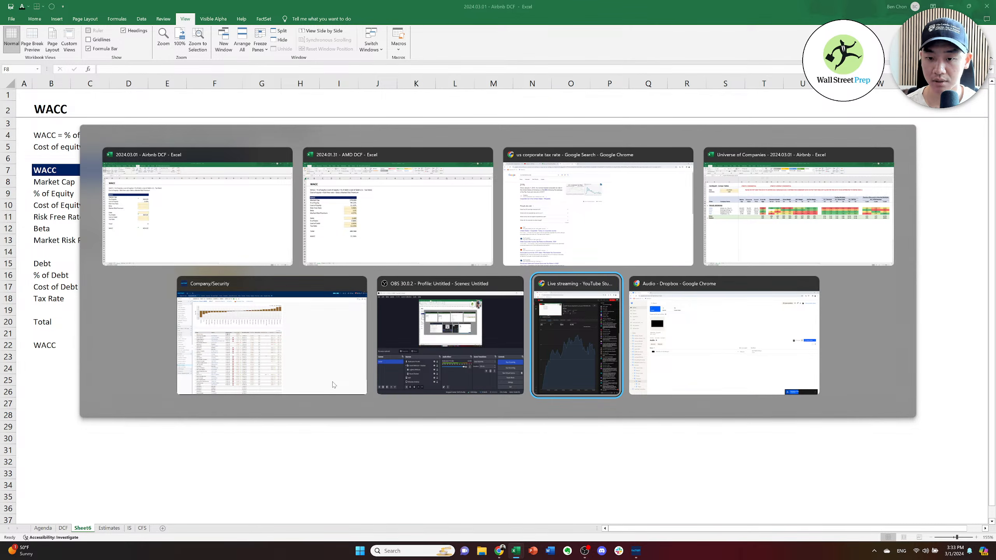
click(333, 384)
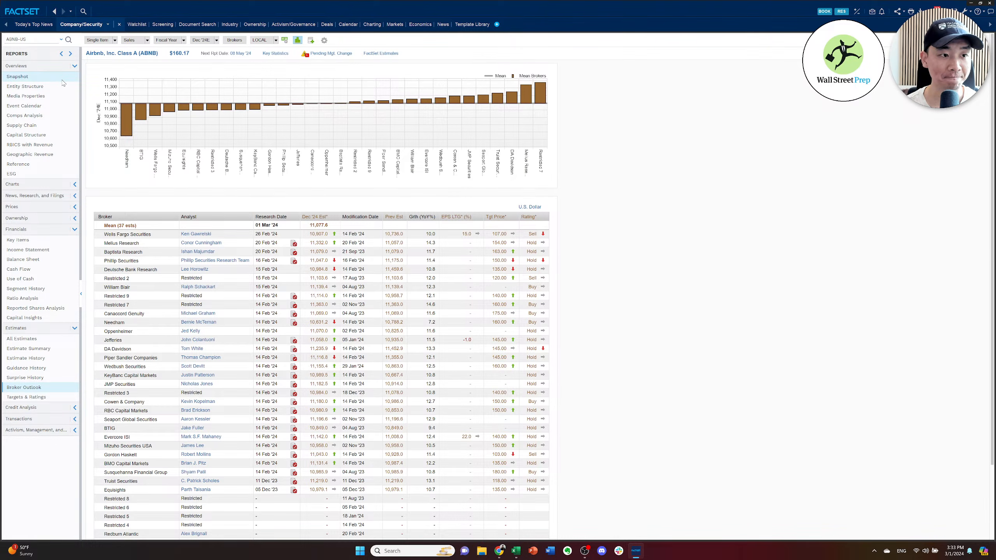
click(43, 77)
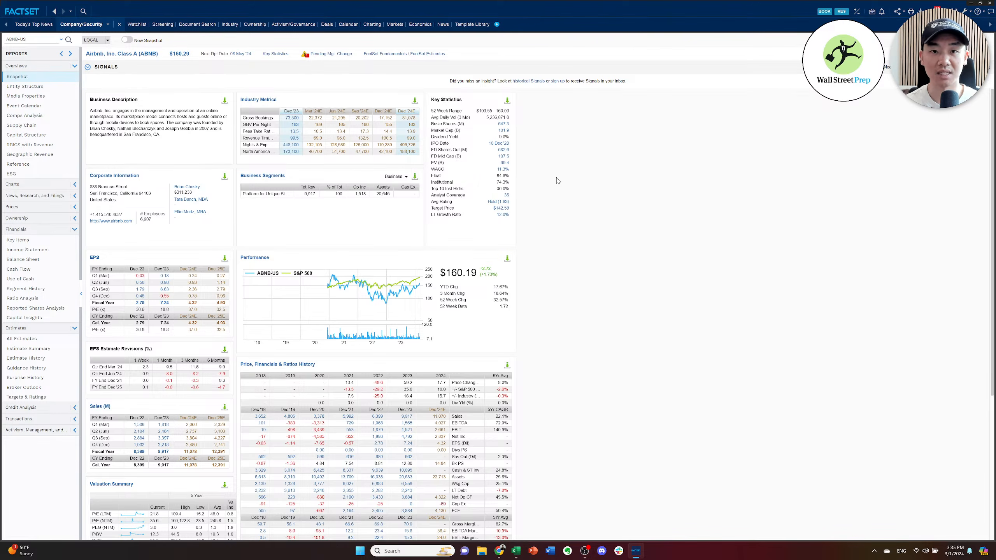
Return to the Airbnb DCF workbook and enter 107500 as the Market Cap in F8.
key(alt+Tab)
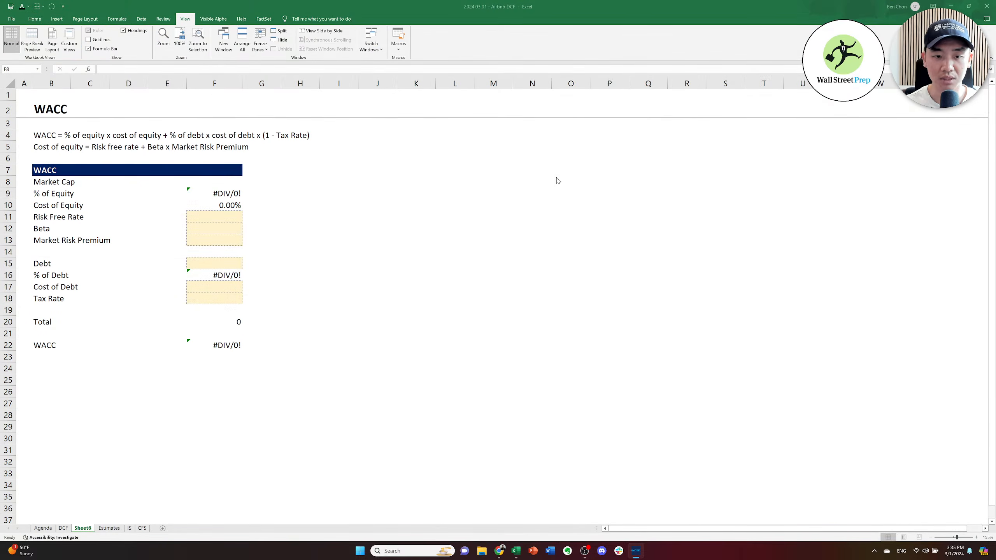
key(alt+Tab)
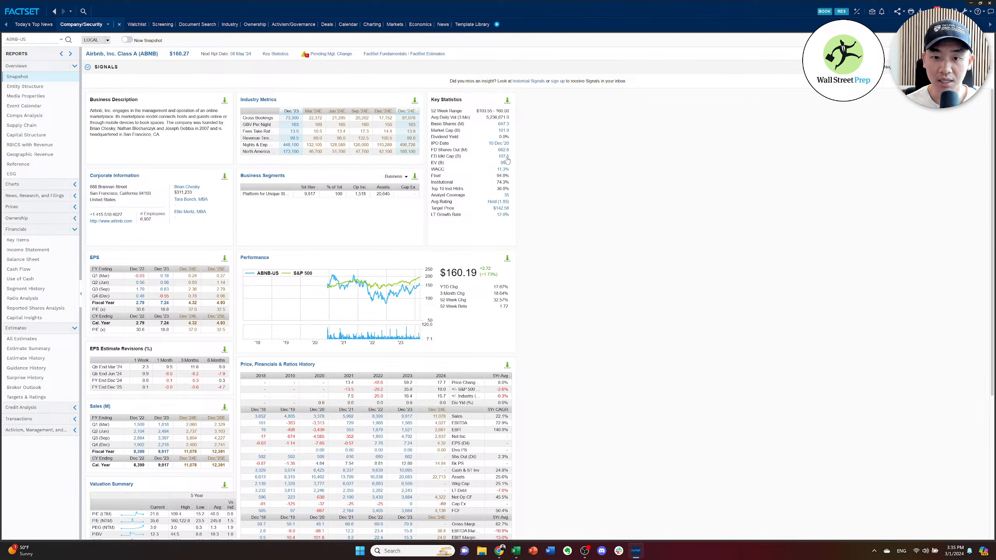
key(alt+Tab)
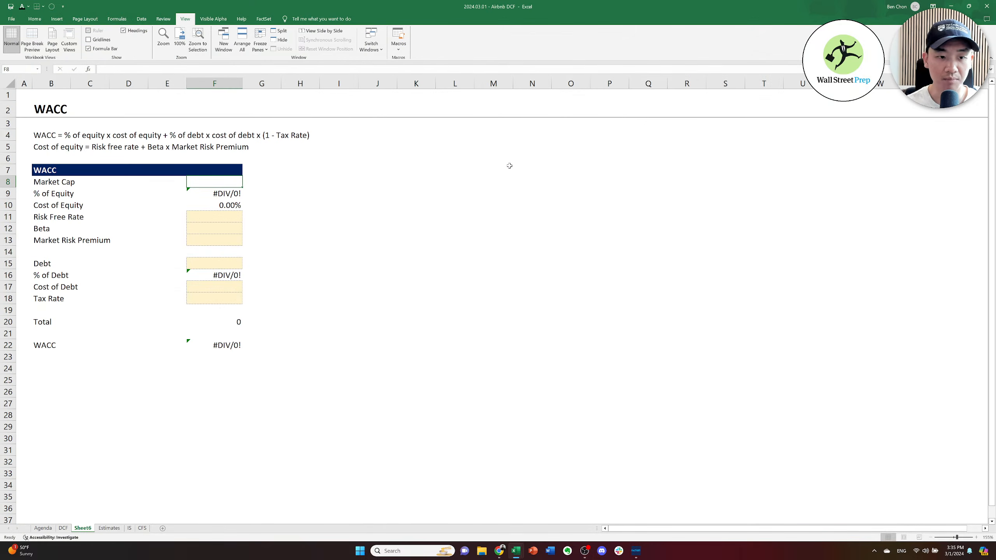
text(1075)
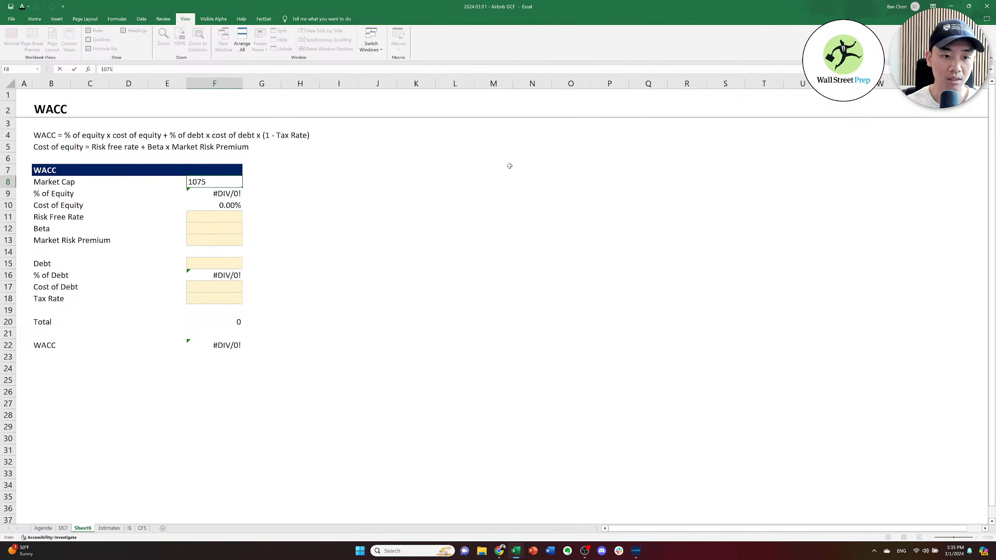
text(00)
key(Return)
key(Down)
key(Down)
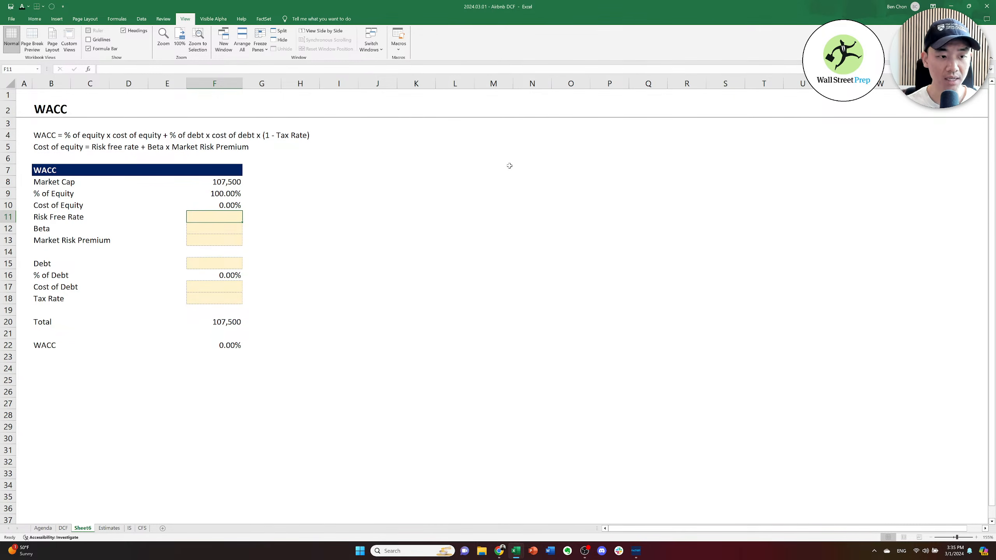
Switch to Chrome, search Google for "10 year treasury yield" and open the CNBC US10Y quote page.
key(alt+Tab)
key(alt+Tab)
key(alt+Tab)
key(alt+Tab)
key(alt+Tab)
key(alt+Tab)
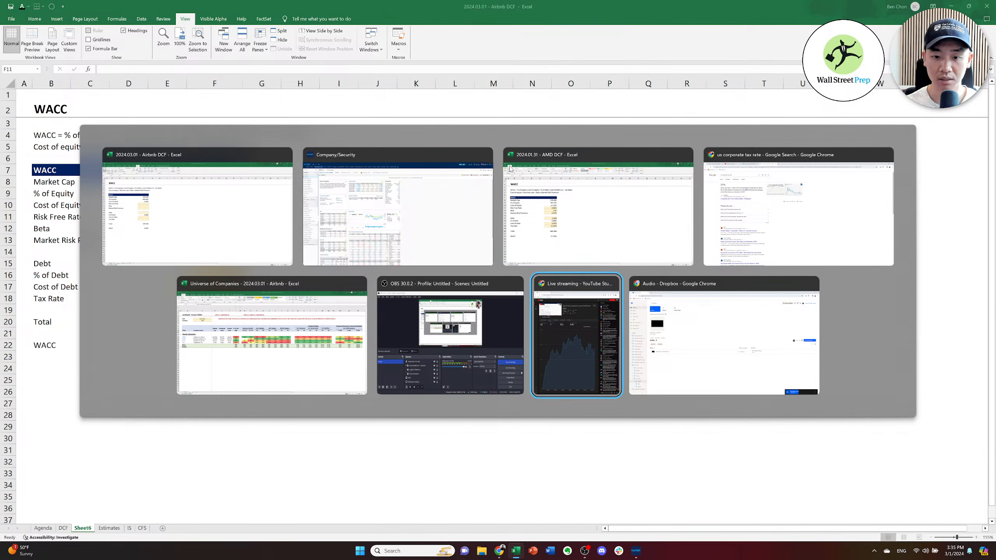
key(alt+Tab)
key(alt+Tab)
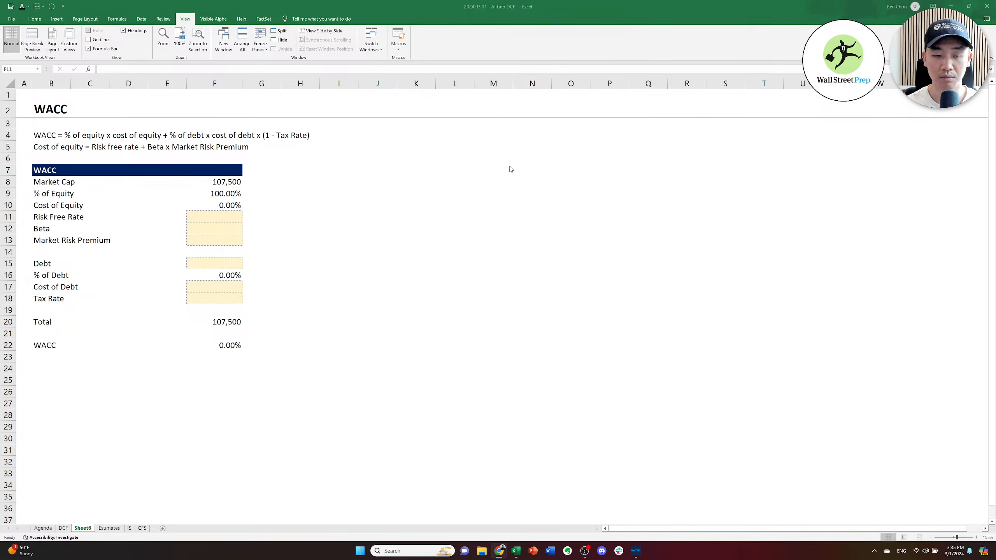
key(alt+Tab)
key(alt+Tab)
key(alt+Tab)
key(alt+Tab)
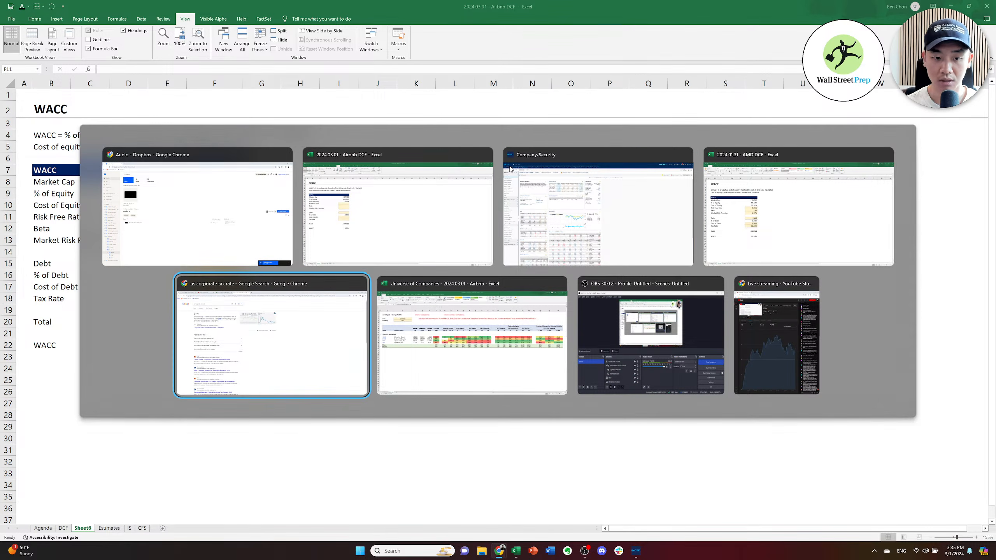
key(ctrl+l)
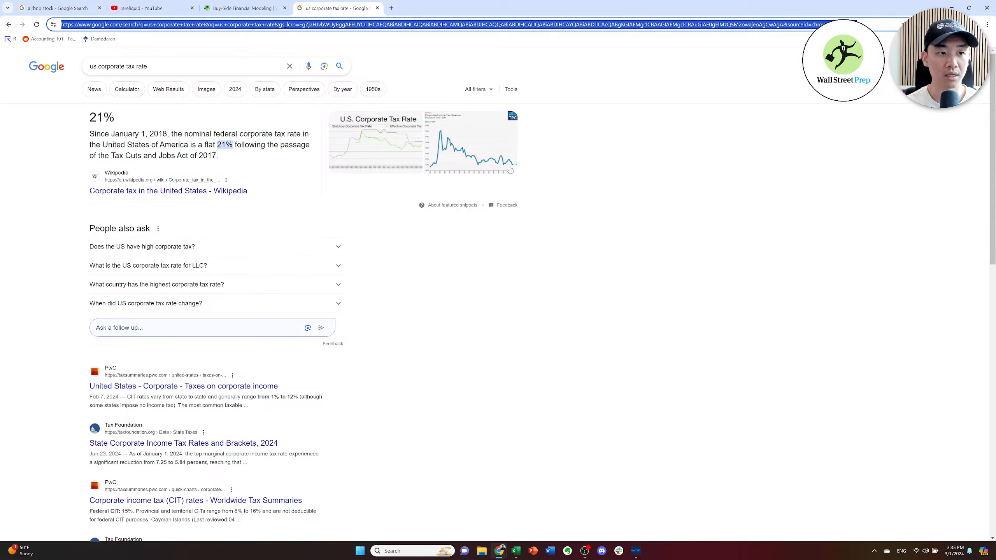
text(10 year treasury yie)
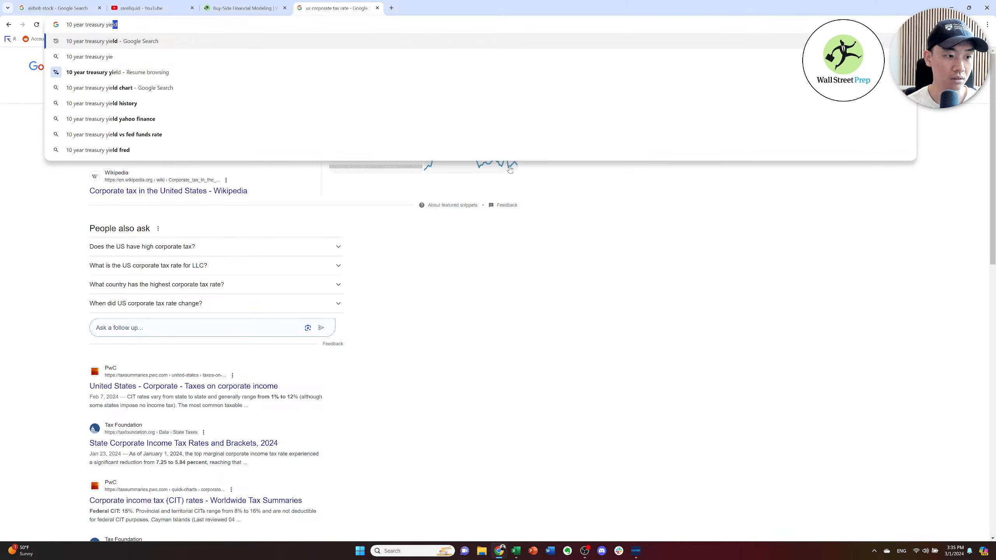
key(Return)
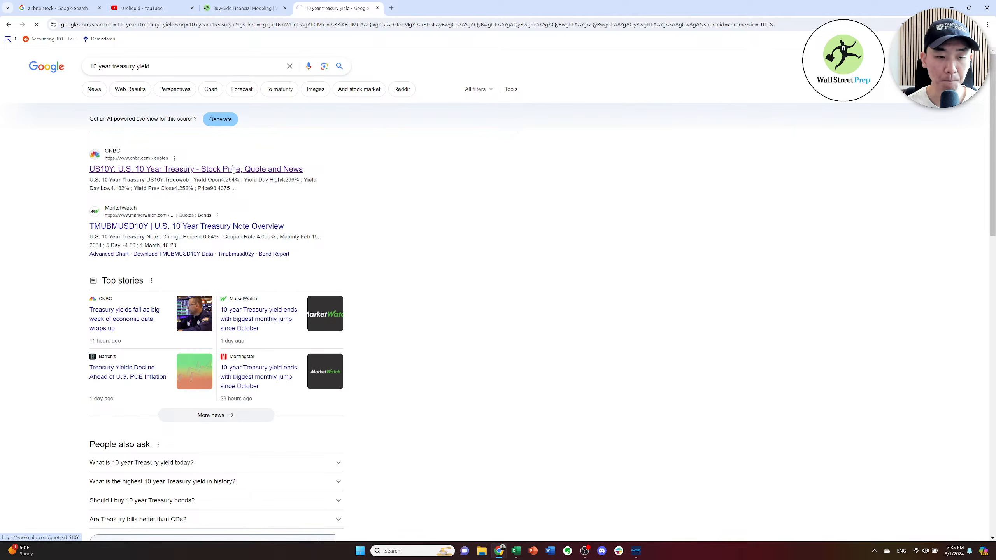
click(243, 170)
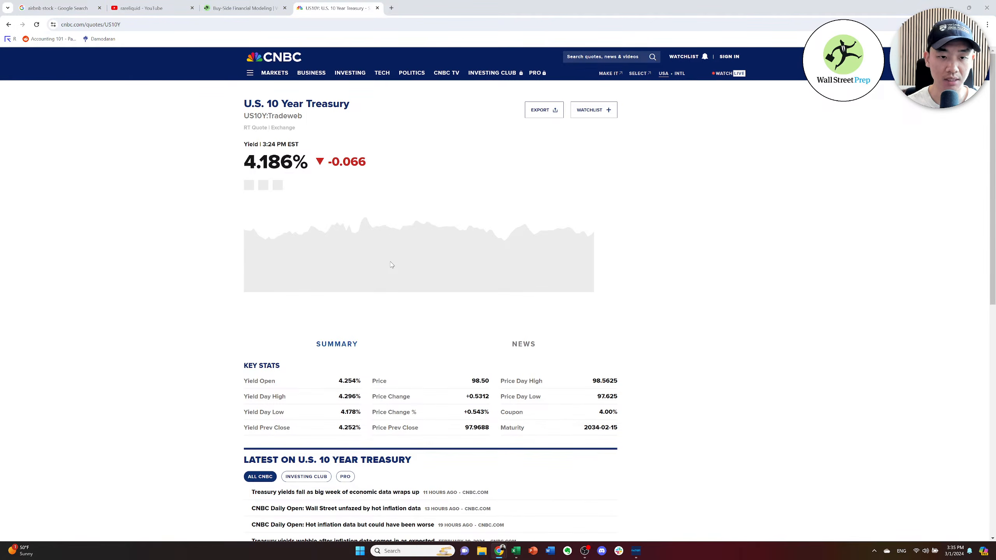
Return to the Airbnb DCF workbook and enter 4.186% as the Risk Free Rate in F11.
key(alt+Tab)
key(alt+Tab)
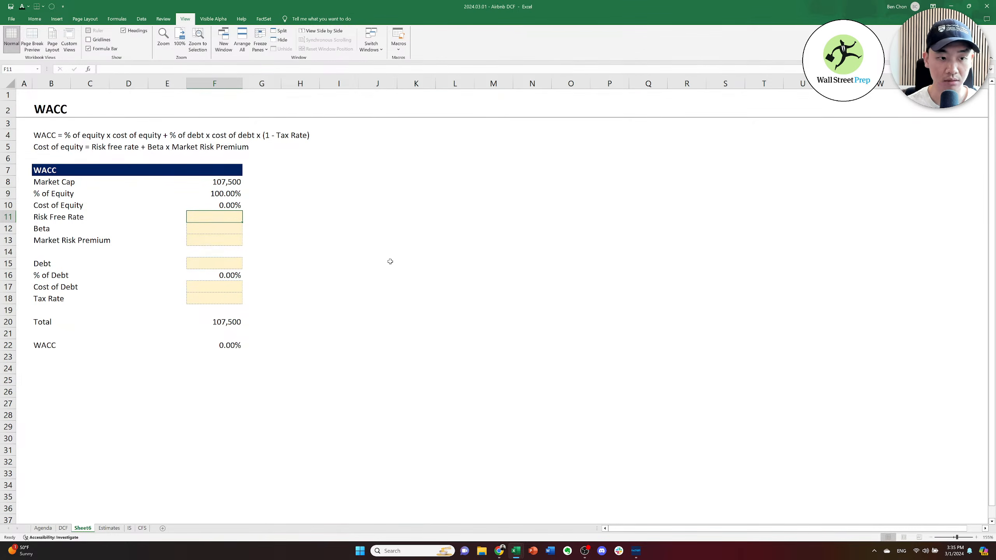
text(4.18%6)
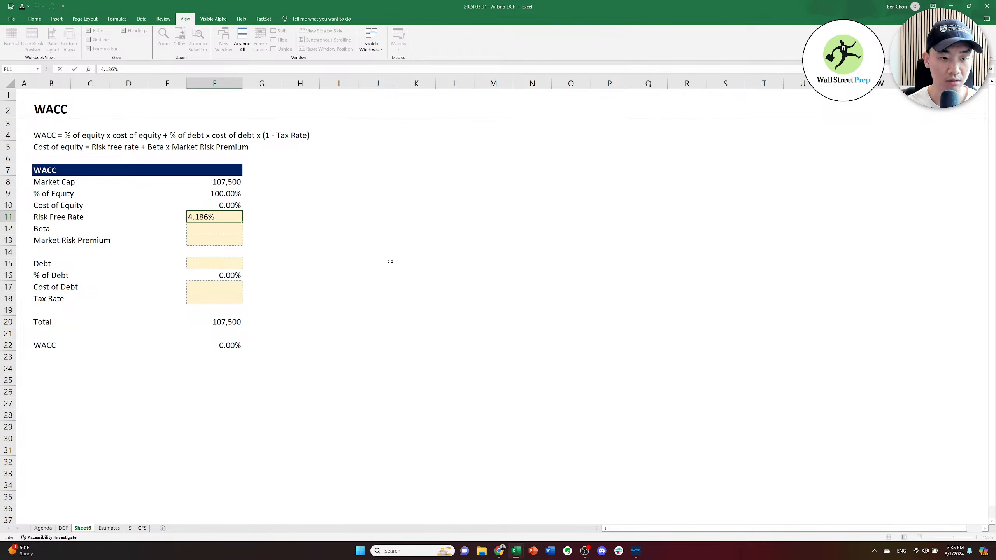
key(Return)
Switch to FactSet and look up Airbnb's 52-week beta in the Performance section of the Snapshot report.
key(alt+Tab)
key(alt+Tab)
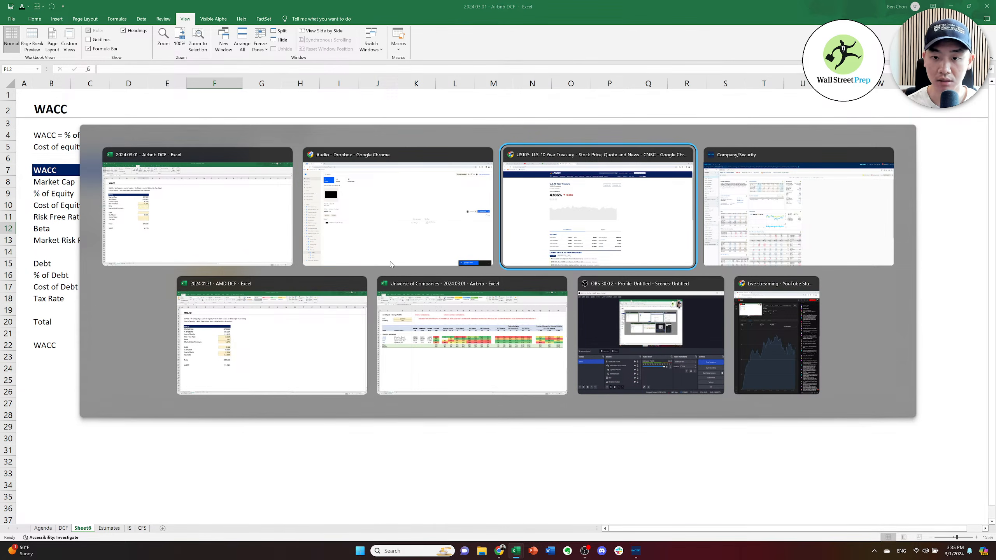
key(Down)
key(Left)
key(Left)
key(Up)
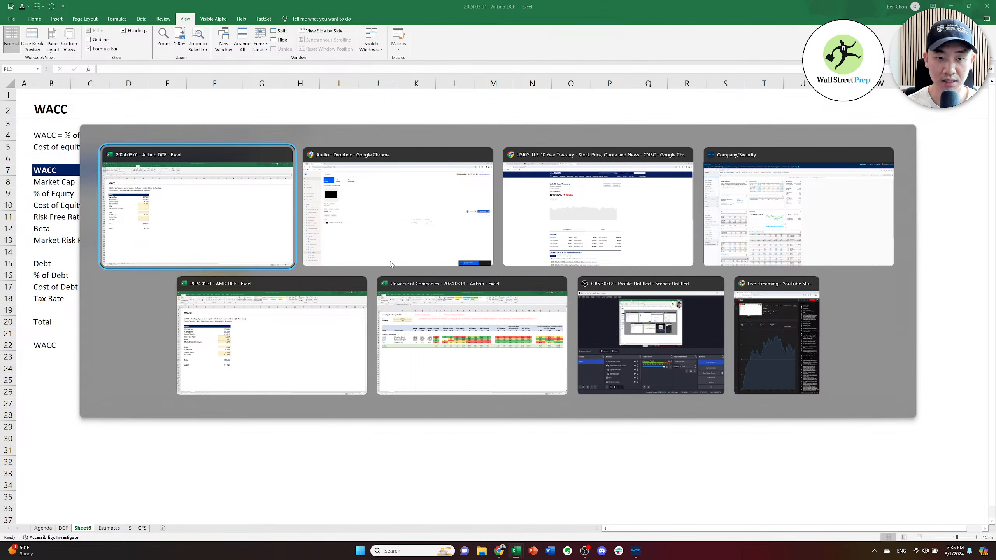
key(Right)
key(Right)
key(Right)
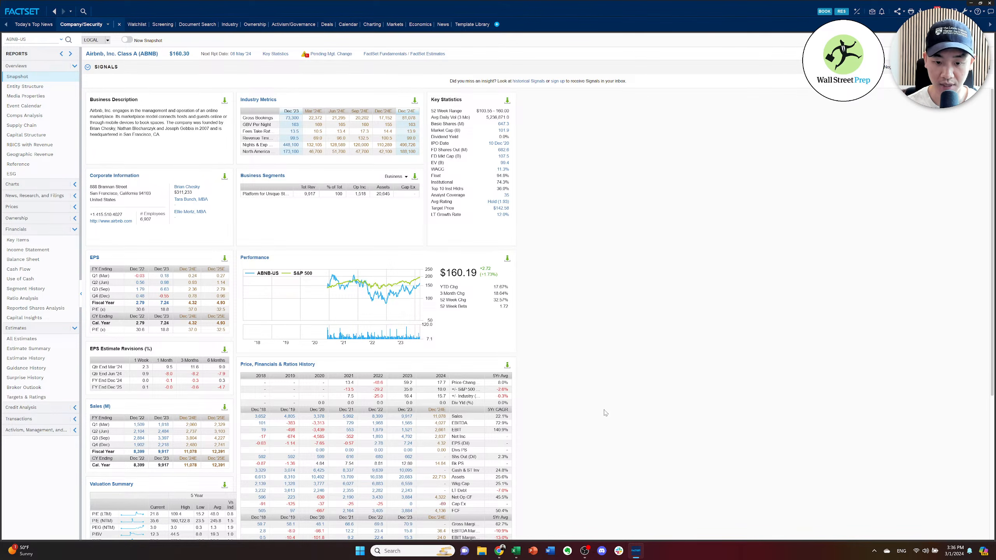
scroll(527, 367, down, 4)
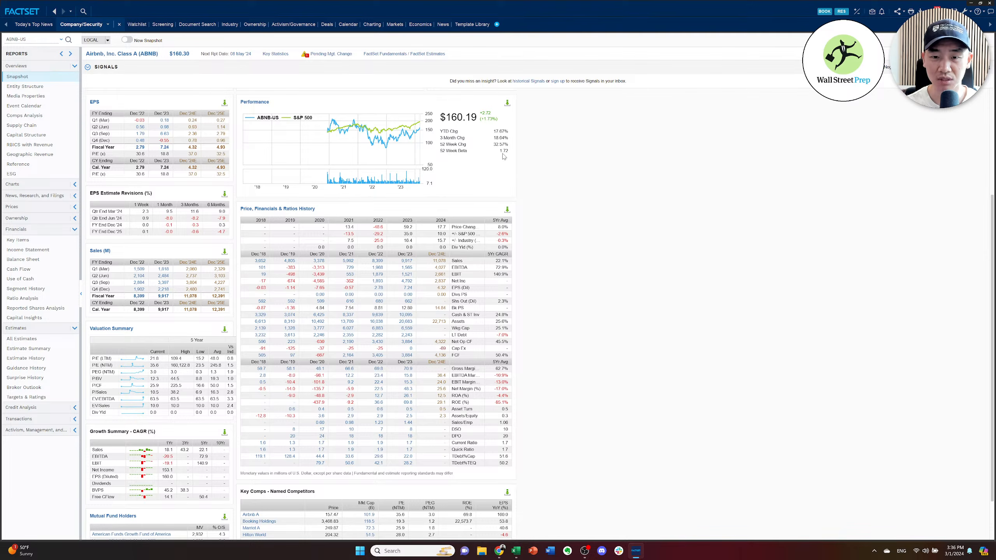
Return to the Airbnb DCF workbook and enter 1.72 as the Beta in F12.
key(alt+Tab)
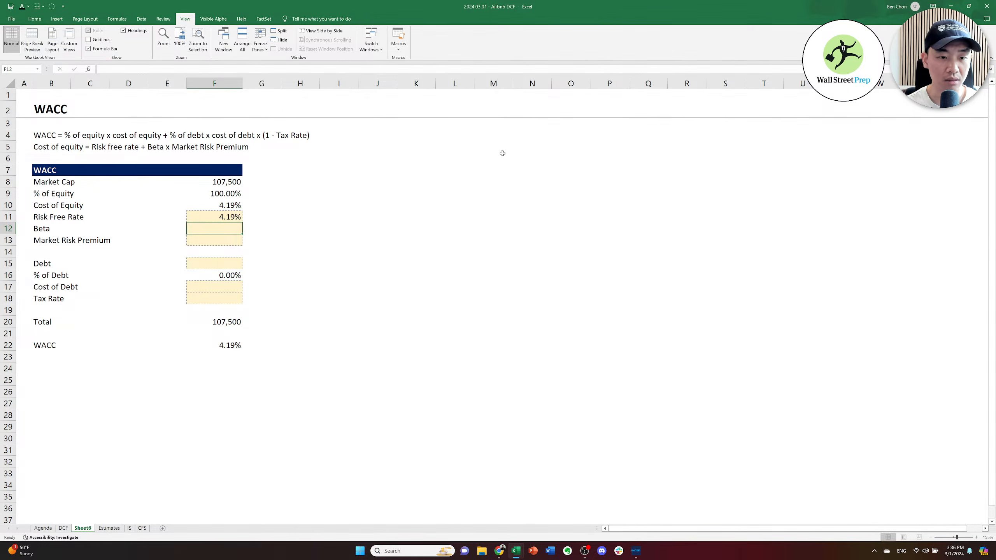
text(1.720)
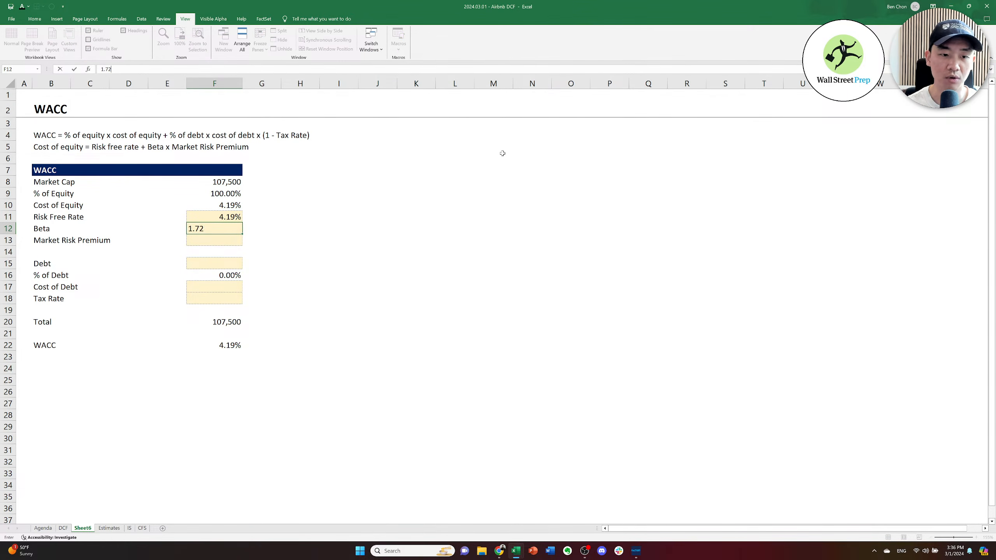
key(ctrl+Return)
key(Down)
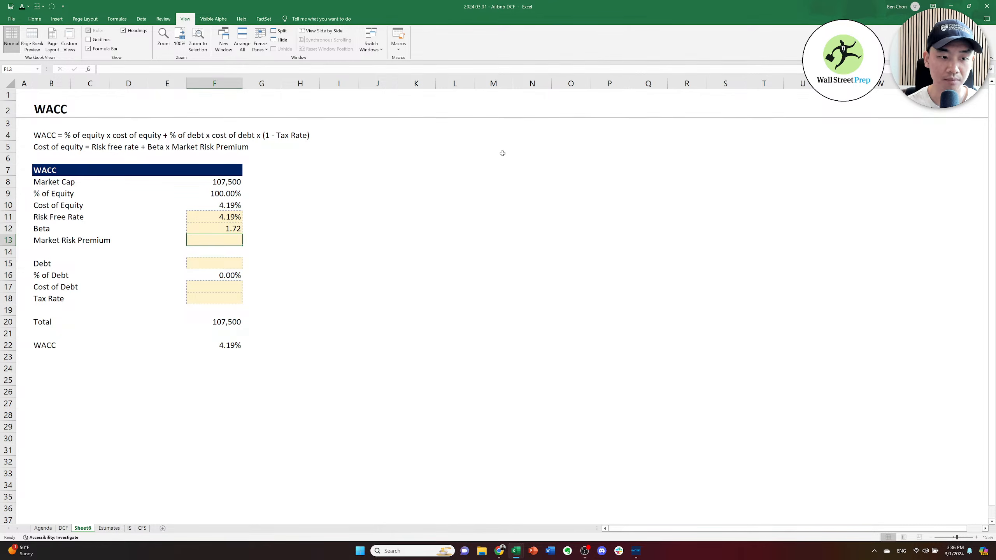
Look up the March 1, 2024 implied equity risk premium on Damodaran Online in Chrome and return to Market Risk Premium cell F13 in Excel.
key(alt+Tab)
key(alt+shift+Tab)
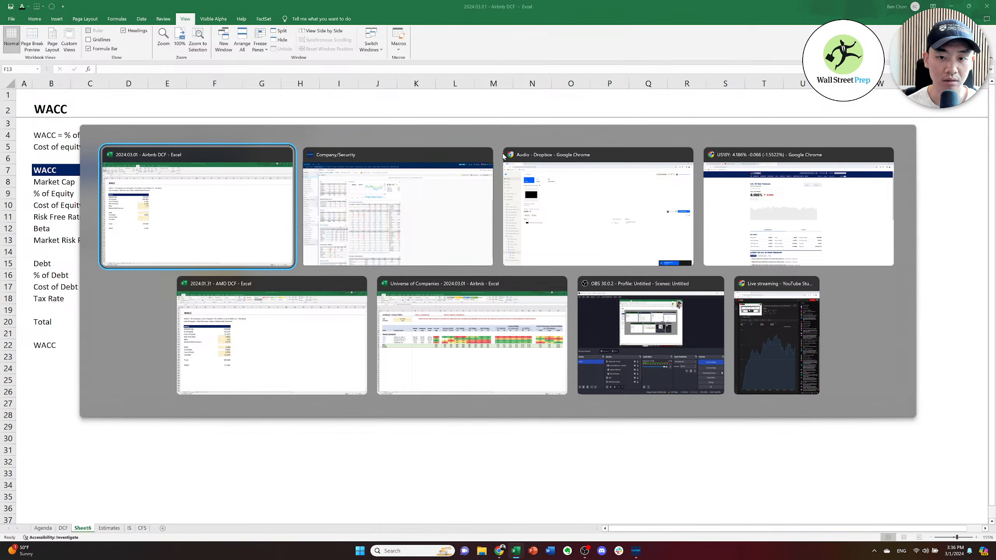
key(alt+Tab)
key(alt+shift+Tab)
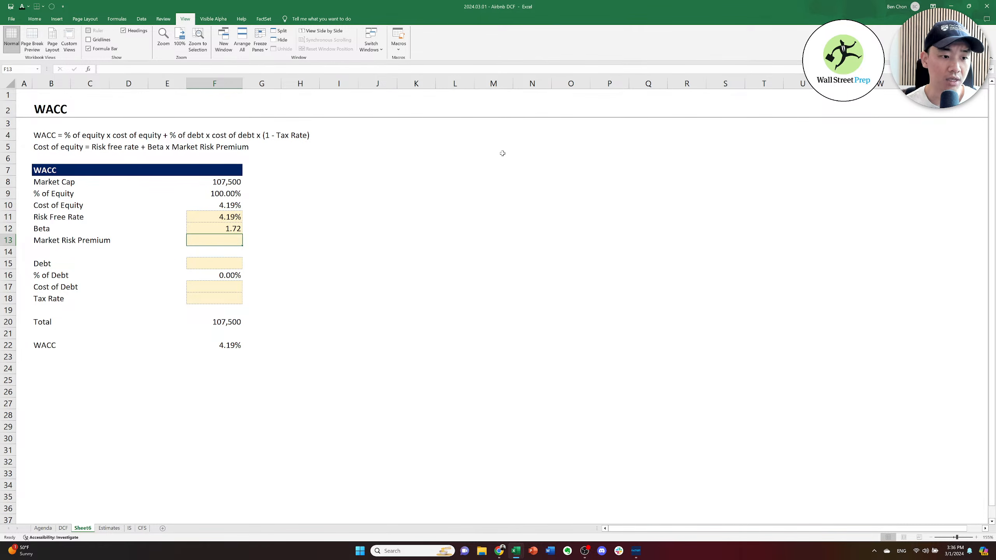
key(alt+Tab)
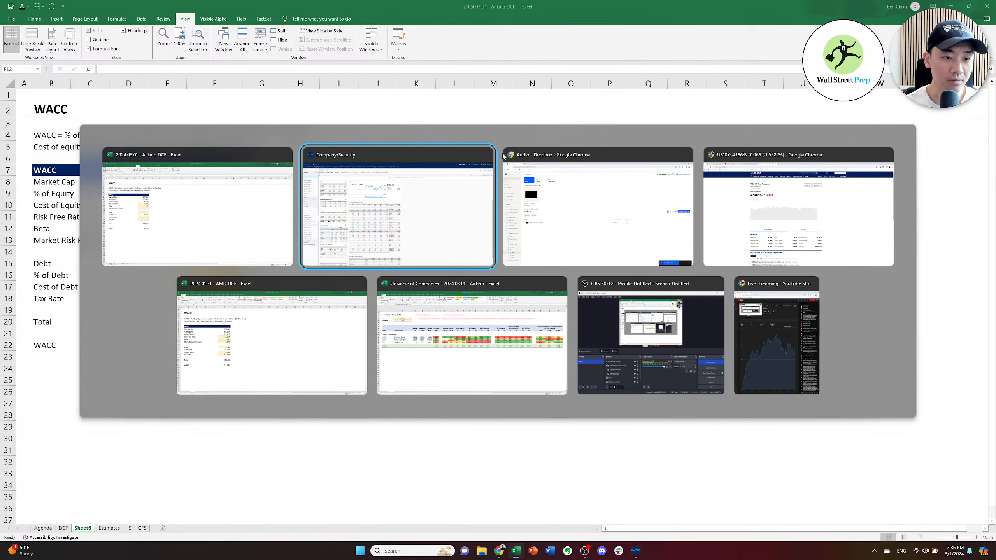
key(alt+Tab)
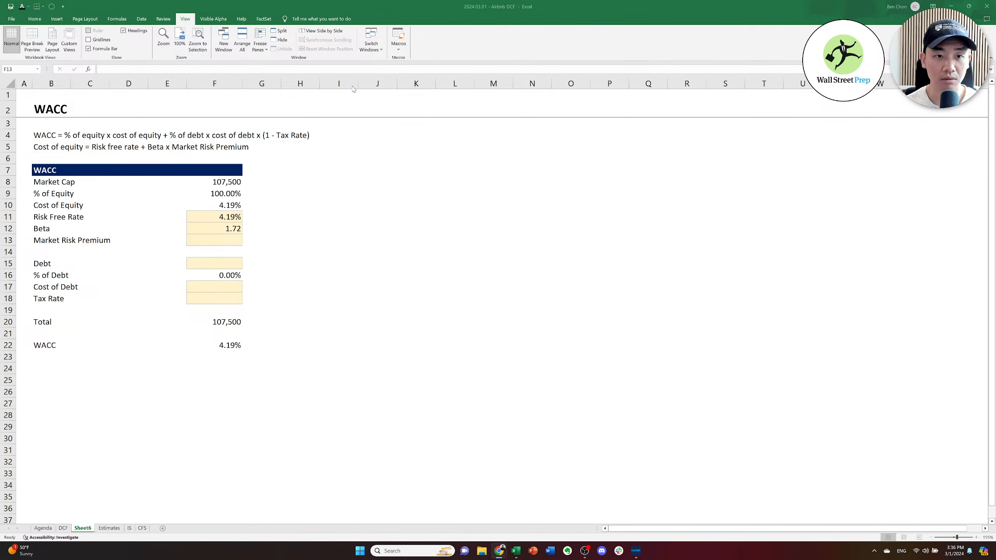
key(alt+Tab)
key(alt+Tab)
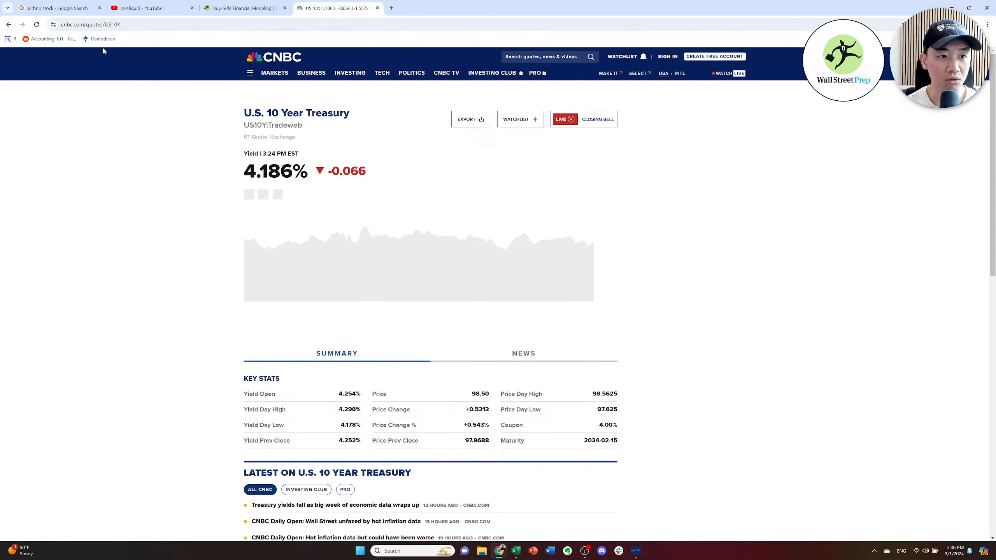
middle_click(101, 39)
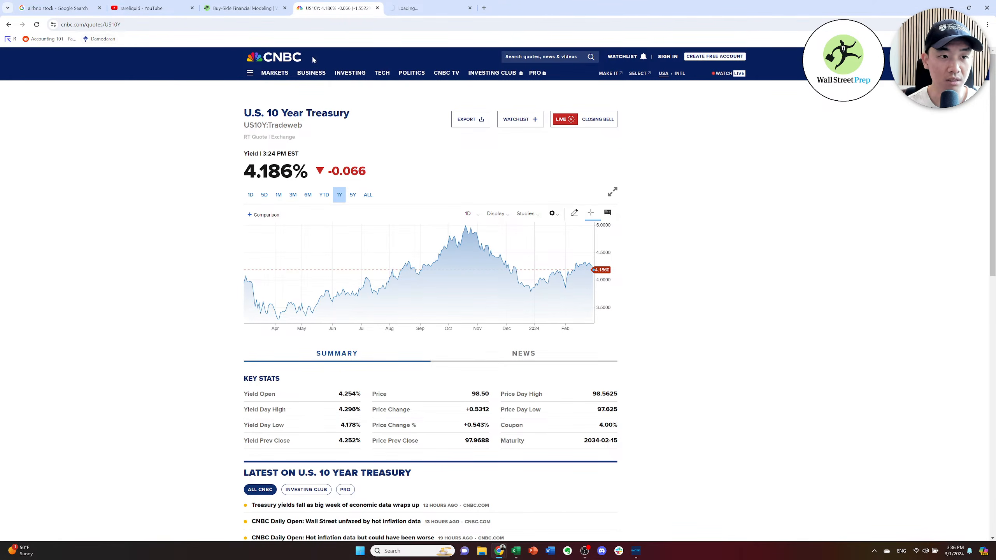
click(429, 7)
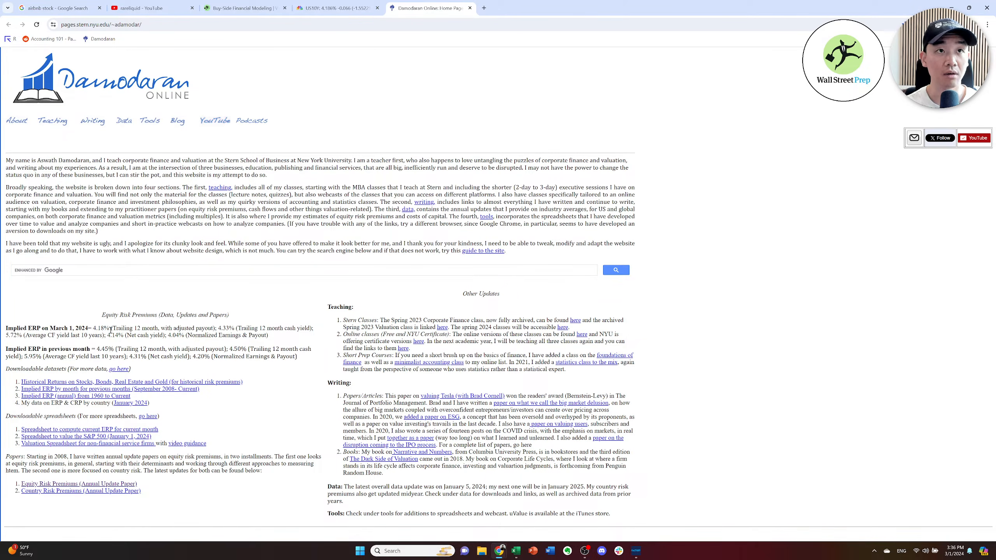
key(alt+Tab)
key(alt+Tab)
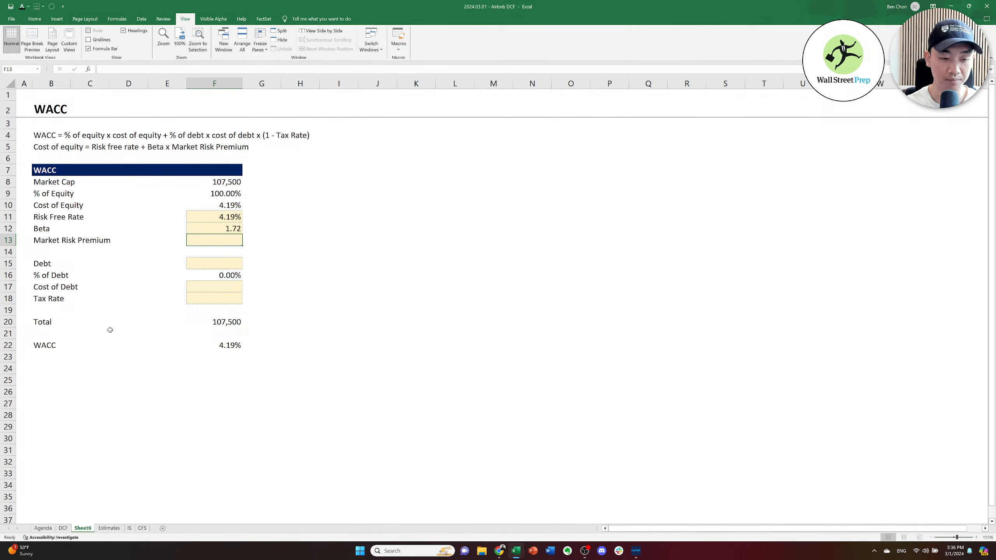
Enter 4.18% as the Market Risk Premium in F13, and go to the empty Debt input in F15.
text(4.18%)
key(ctrl+Return)
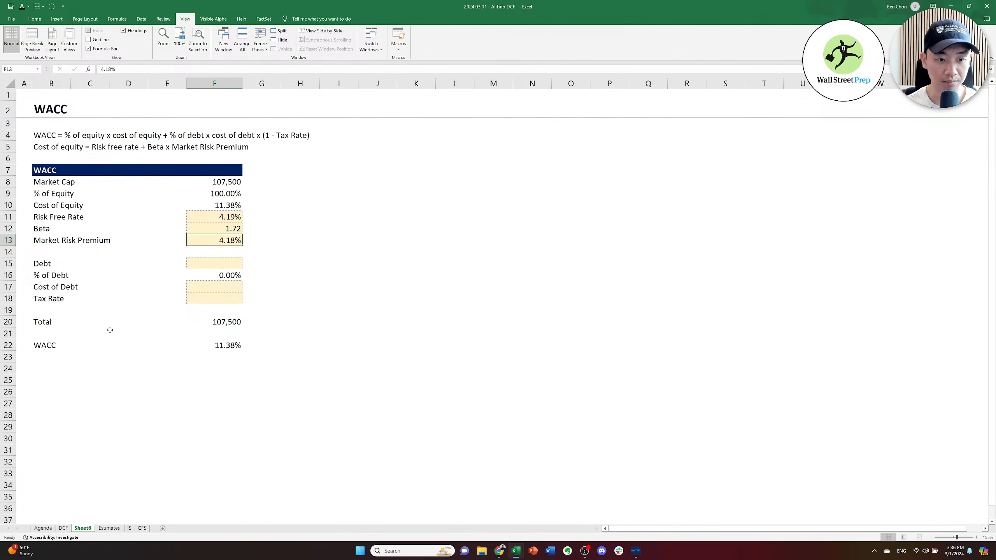
key(Down)
key(Up)
key(Up)
key(Up)
key(Up)
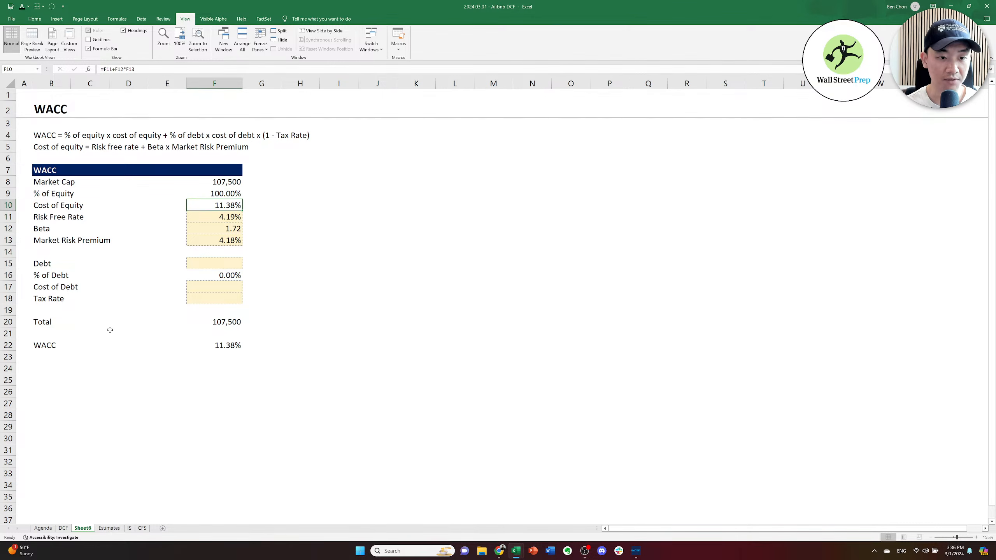
key(Down)
key(Up)
key(Down)
key(Down)
key(Down)
key(Down)
key(Down)
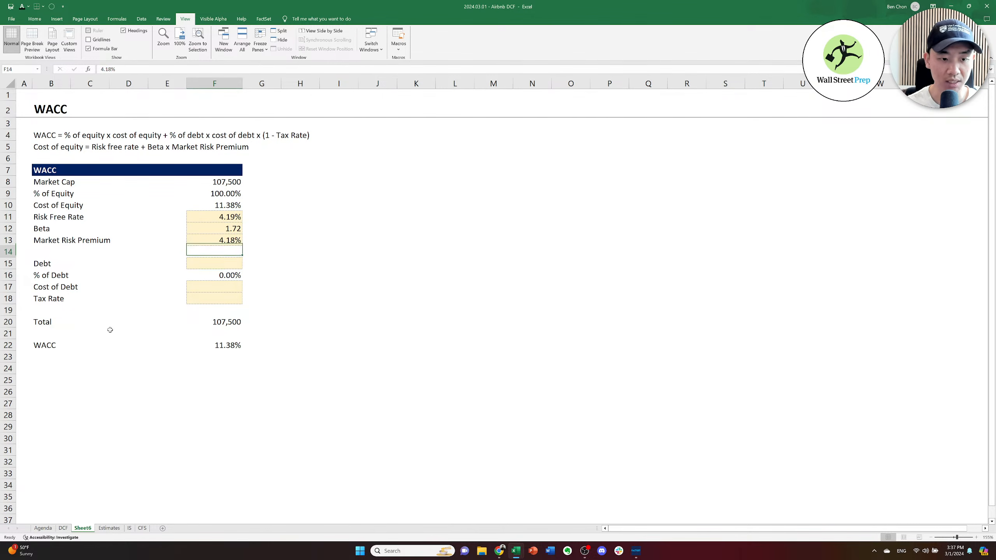
Switch to Chrome, open bamsec.com in a new tab and bring up Airbnb's filings with the ticker abnb.
key(alt+Tab)
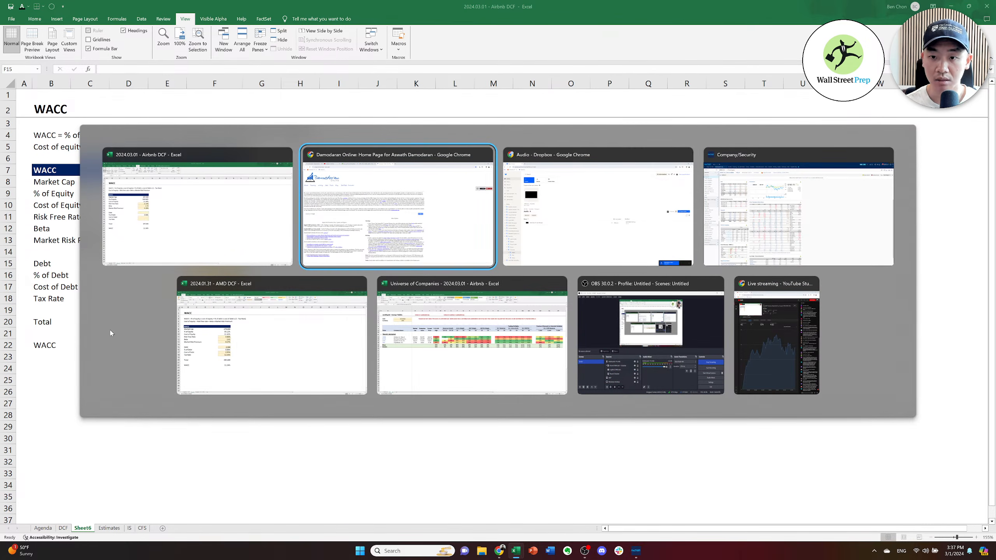
key(alt+Tab)
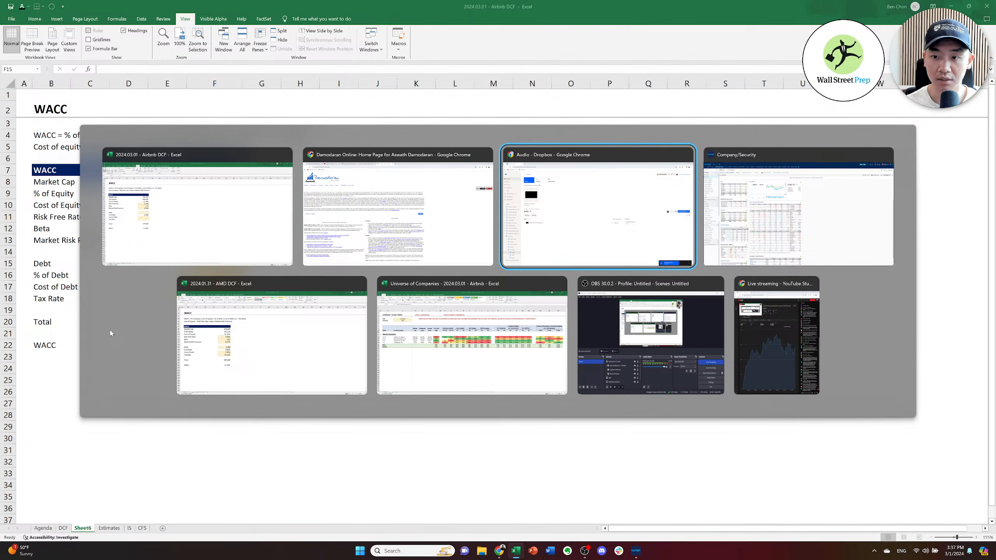
key(alt+Tab)
key(alt+shift+Tab)
key(alt+shift+Tab)
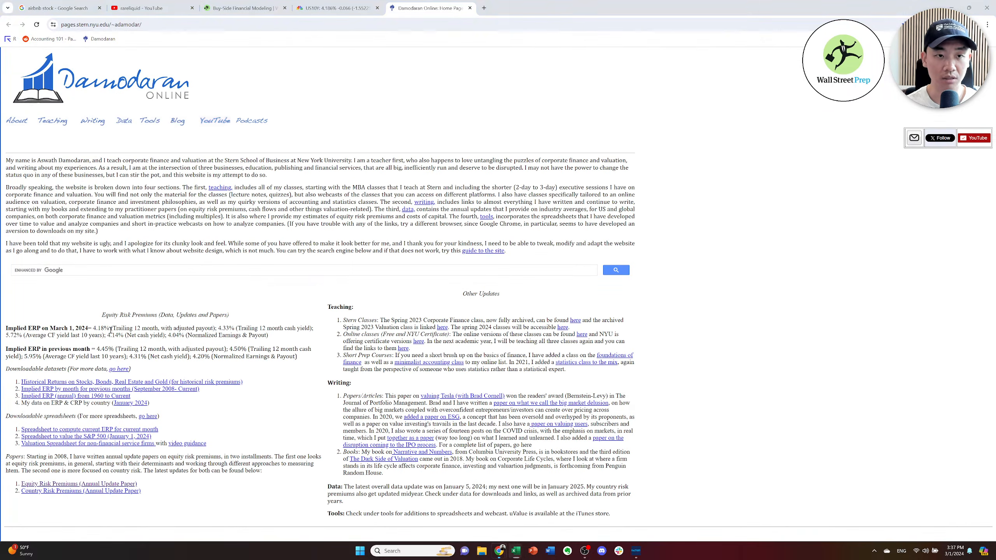
key(ctrl+t)
text(a)
key(BackSpace)
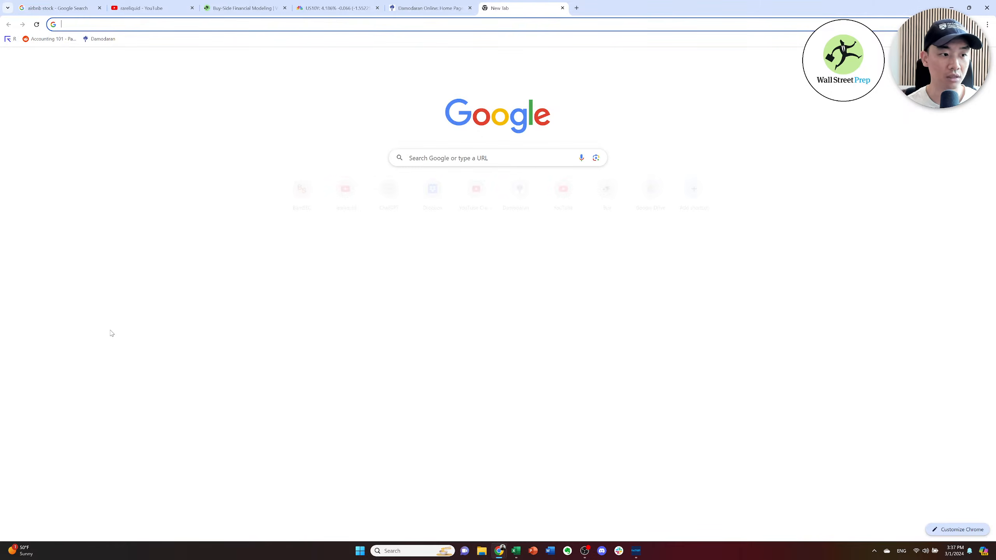
text(bamsec.com)
key(Return)
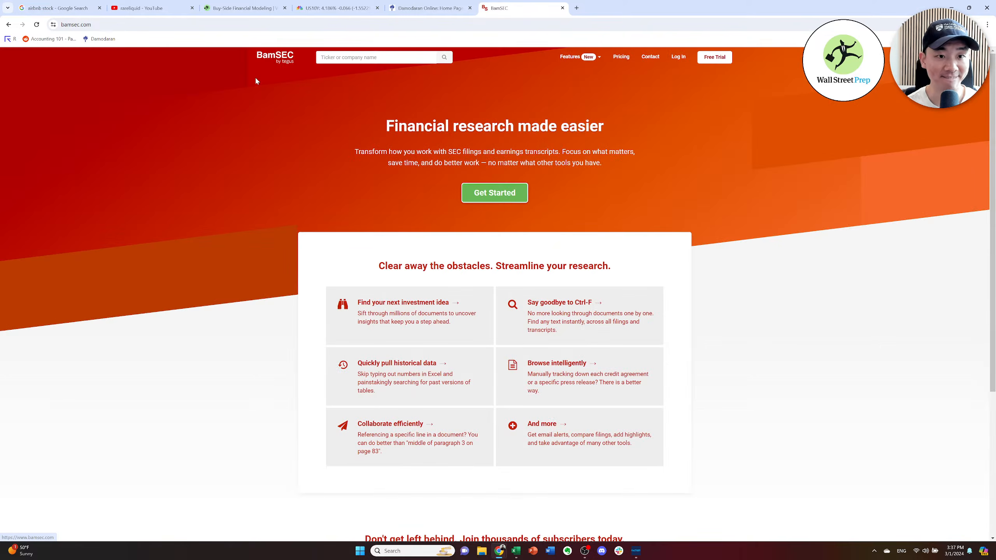
click(338, 57)
text(abnb)
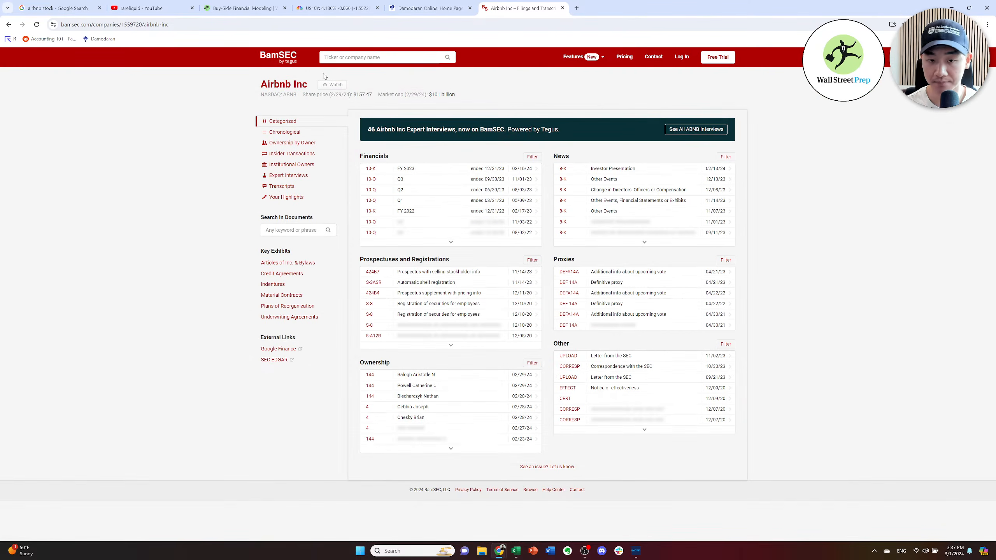
Open Airbnb's FY 2023 10-K and find the 2023 long-term debt in the Consolidated Balance Sheets.
click(443, 169)
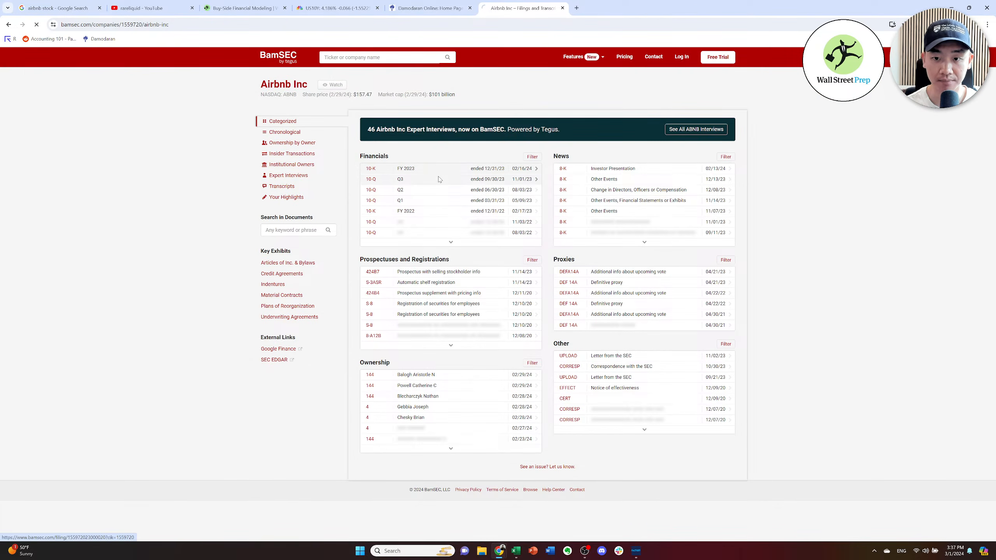
scroll(236, 266, down, 3)
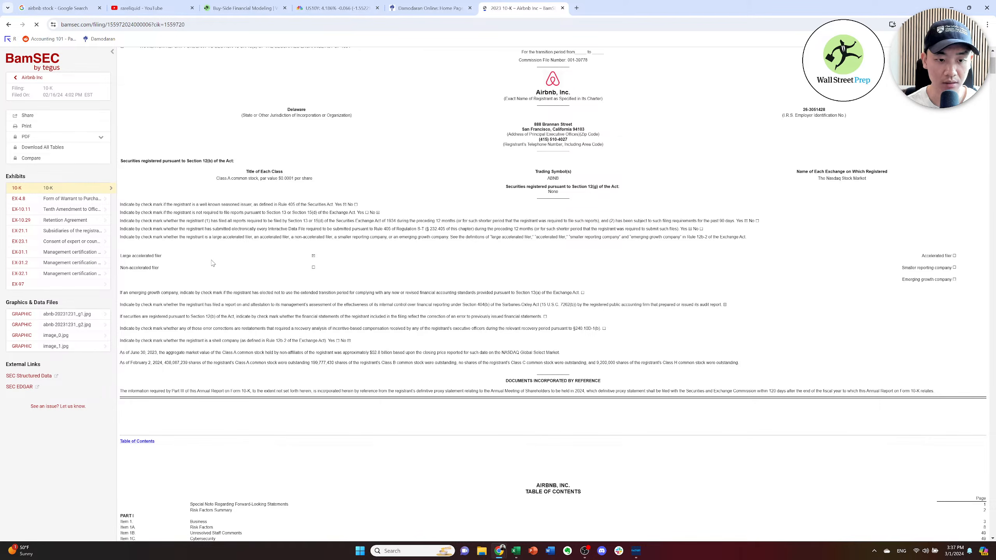
scroll(215, 272, down, 5)
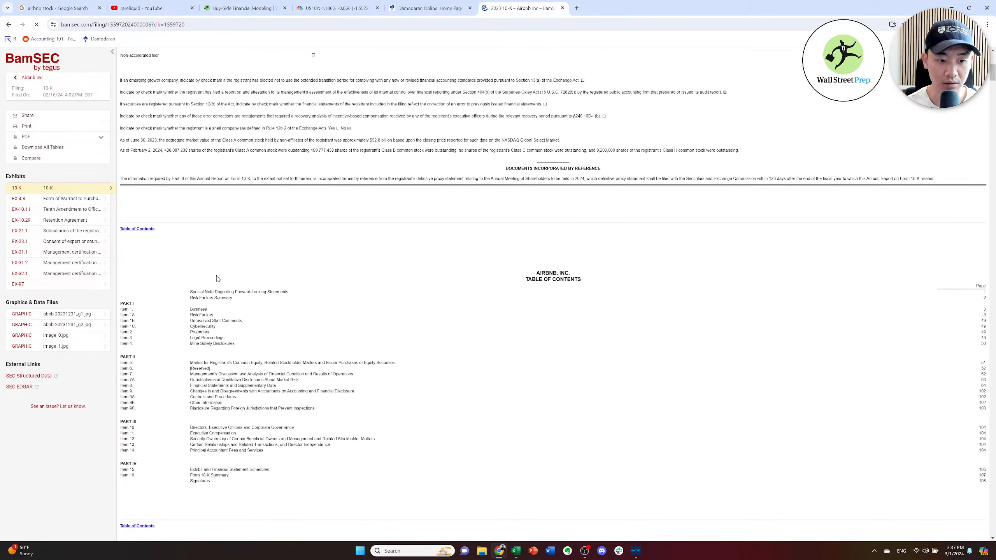
scroll(218, 279, down, 2)
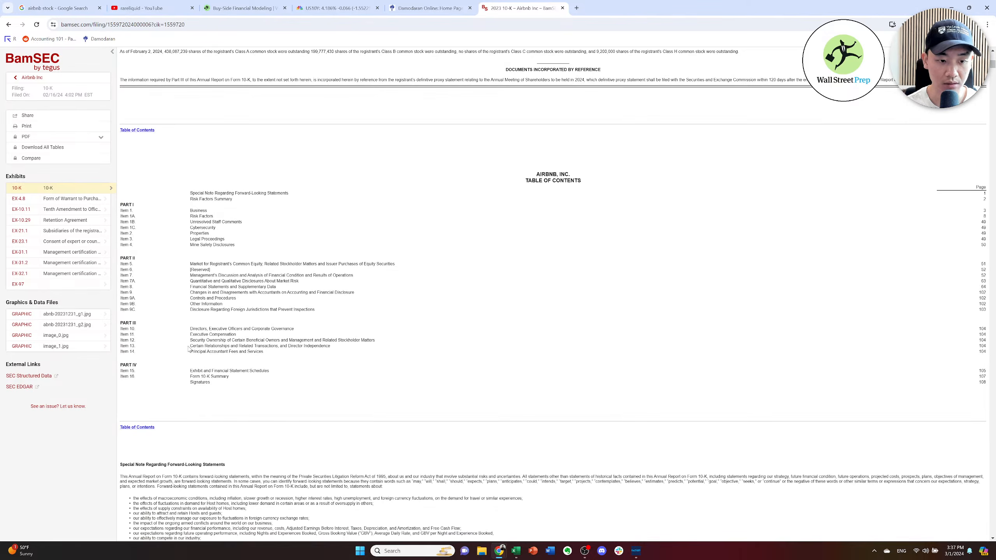
click(211, 290)
scroll(256, 315, down, 10)
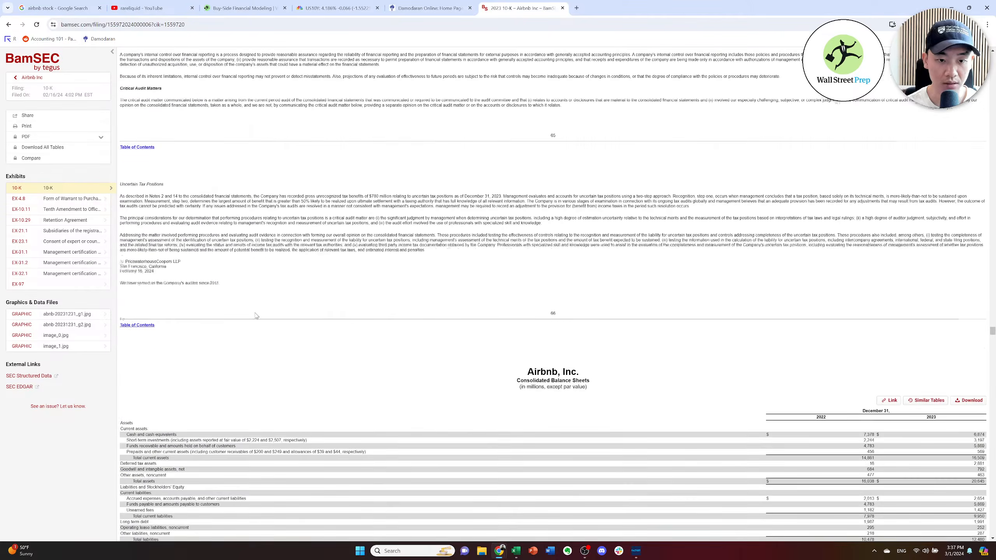
scroll(255, 316, down, 8)
scroll(256, 317, up, 3)
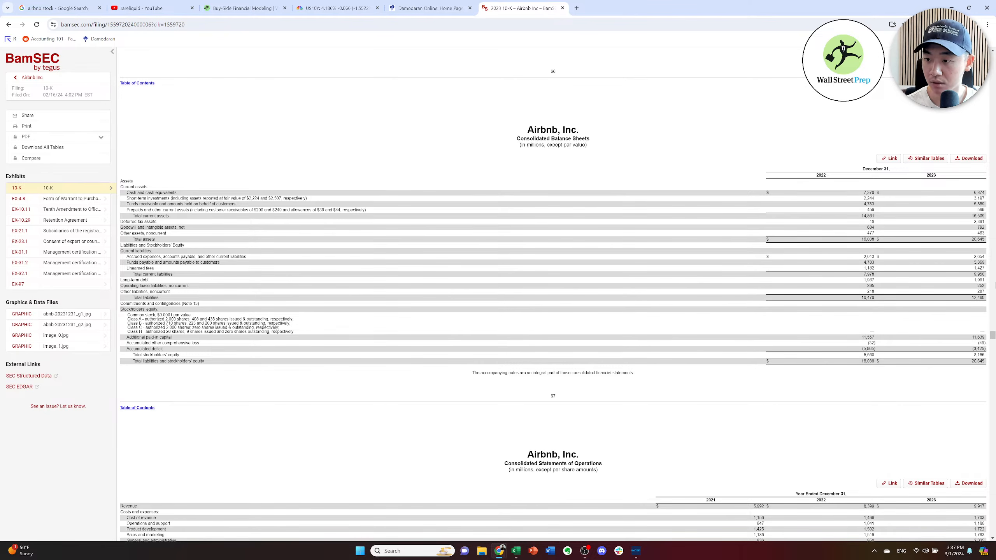
double_click(980, 280)
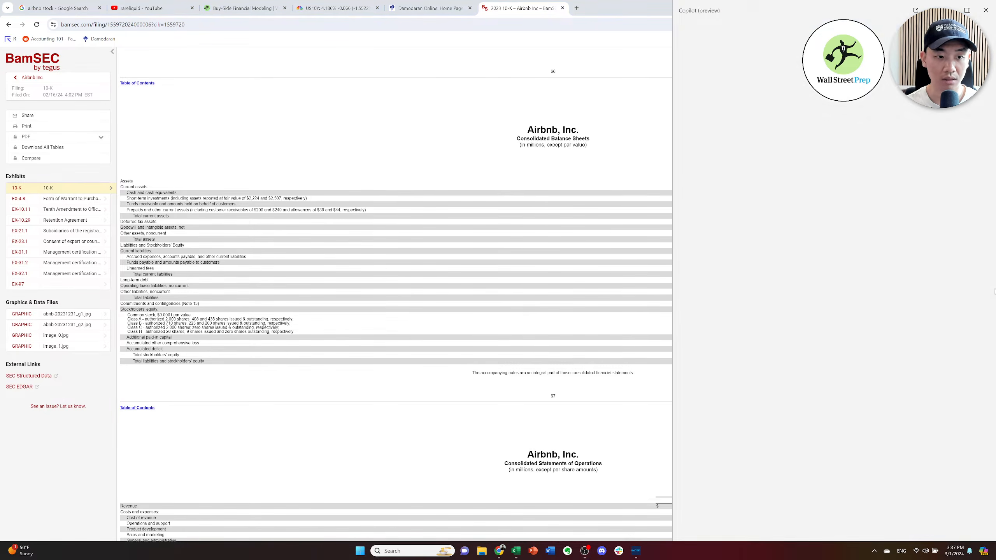
Close the Copilot pane covering the 10-K.
key(alt+Tab)
key(alt+Tab)
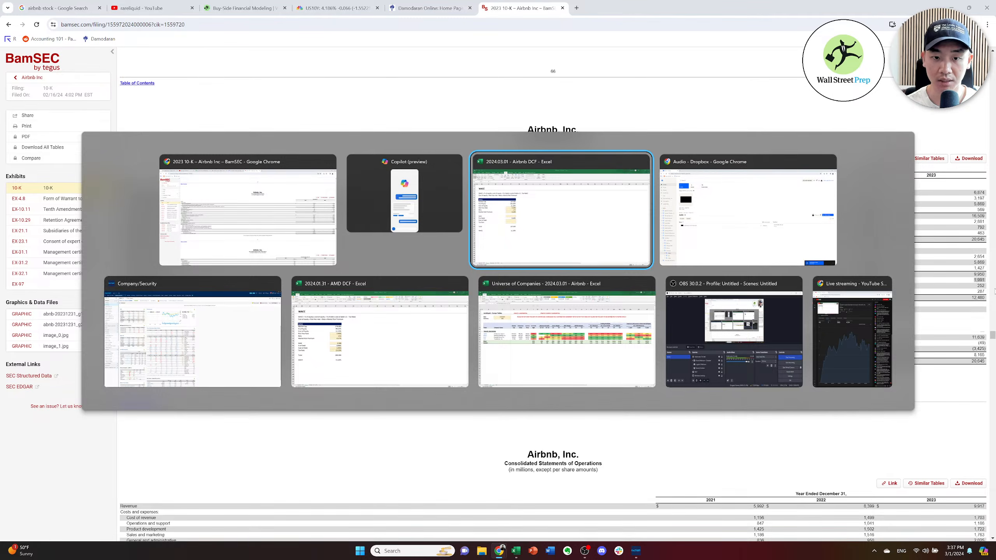
key(alt+shift+Tab)
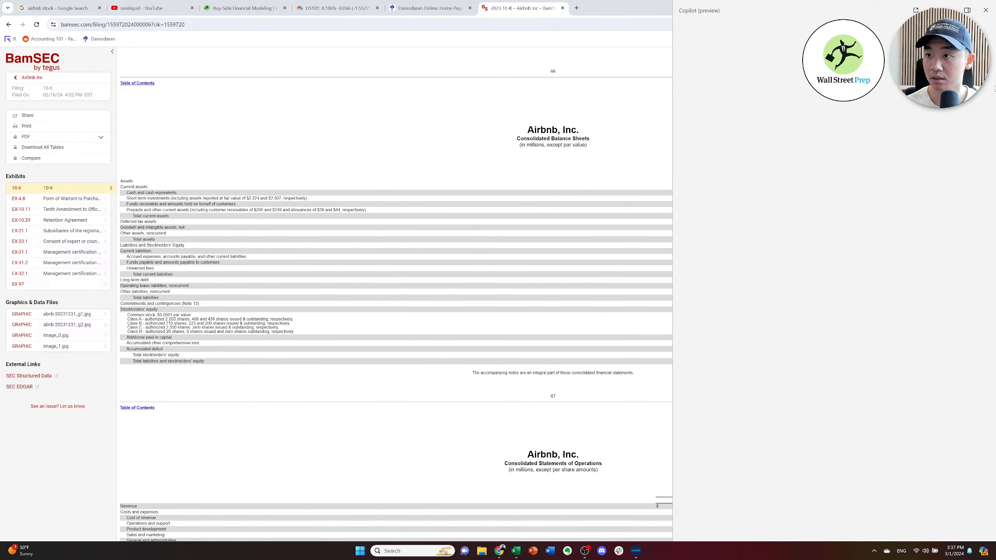
click(988, 11)
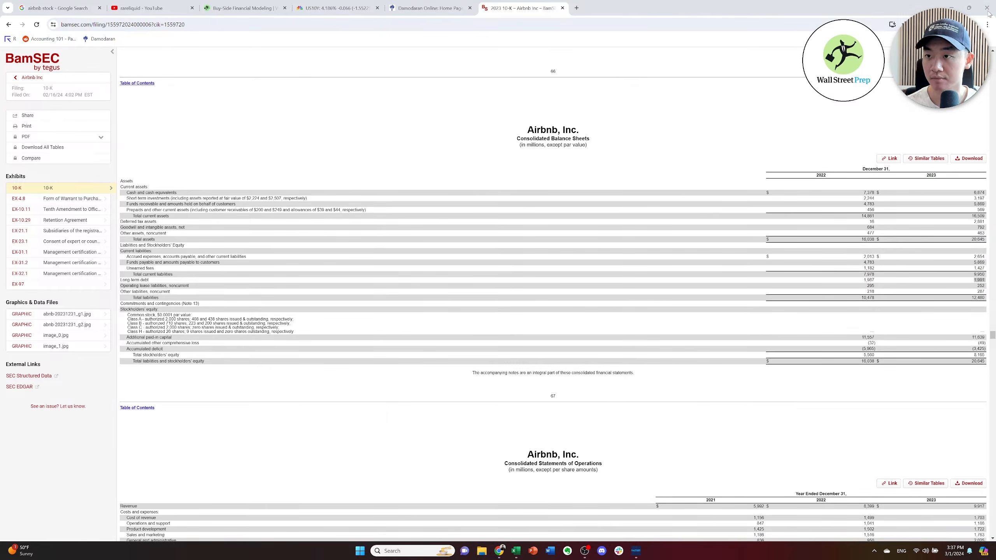
Return to the Airbnb DCF workbook and enter 1991 as the Debt in F15.
key(alt+Tab)
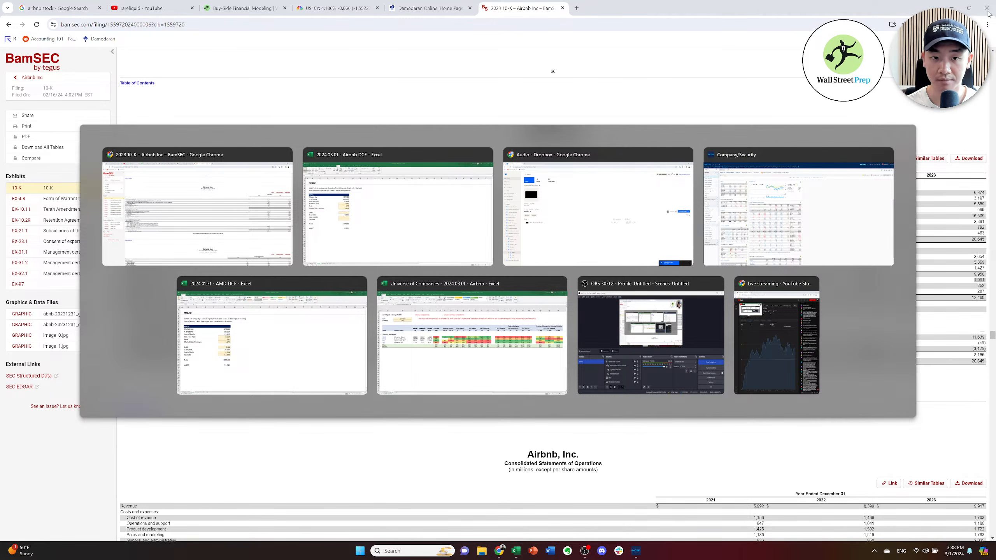
key(alt+Tab)
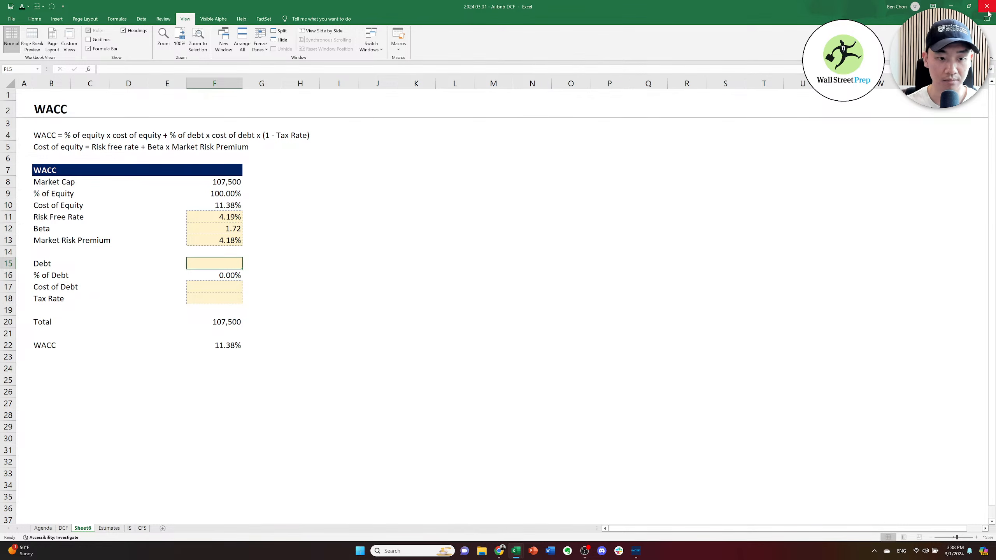
key(F2)
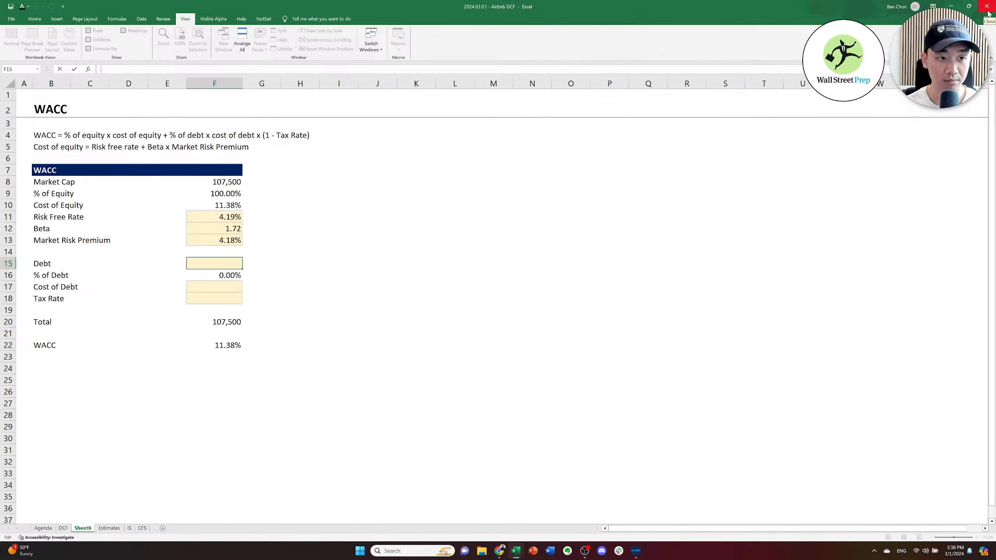
text(1)
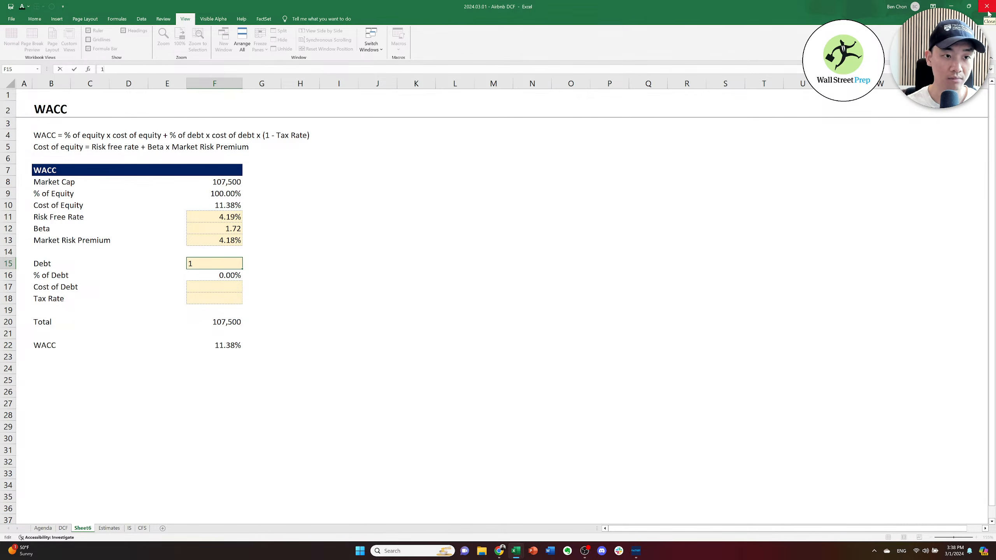
text(991)
key(Return)
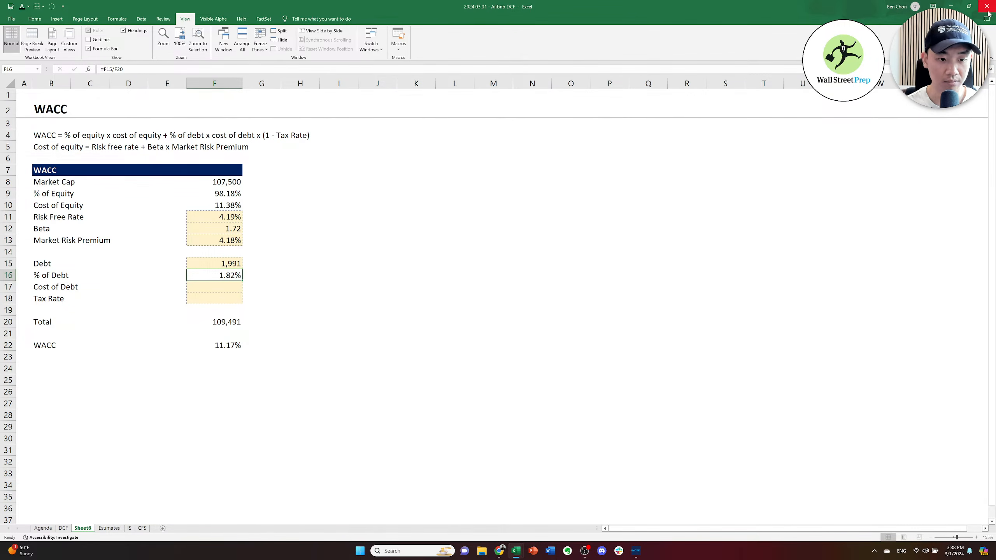
Switch back to the 10-K in Chrome, search it for "long-term debt" and go through the matches.
key(alt+Tab)
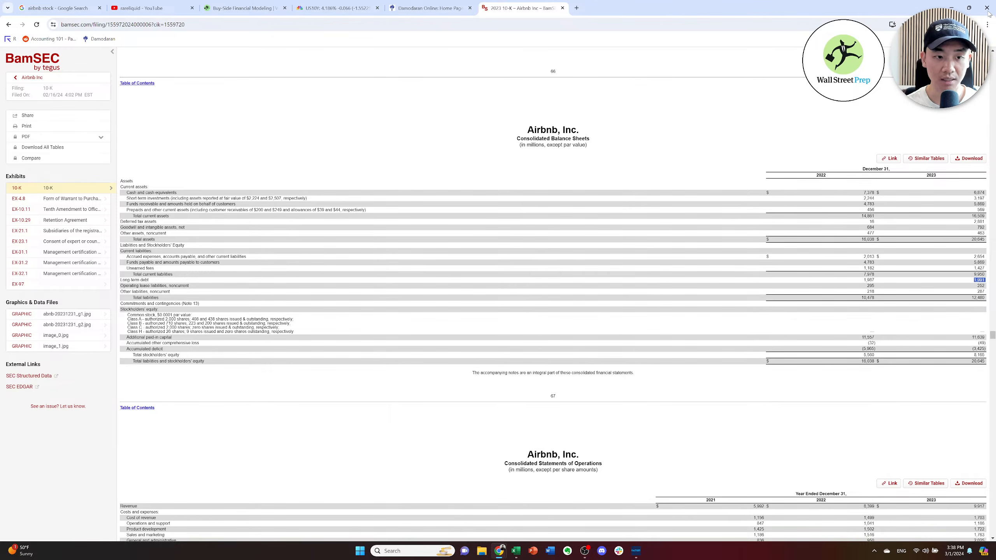
click(588, 181)
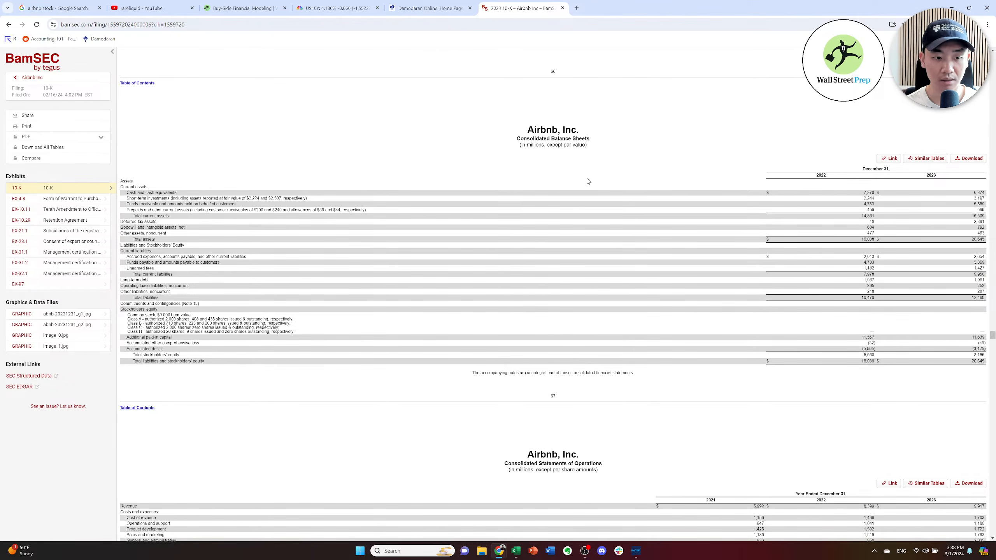
key(ctrl+f)
text(long-term d)
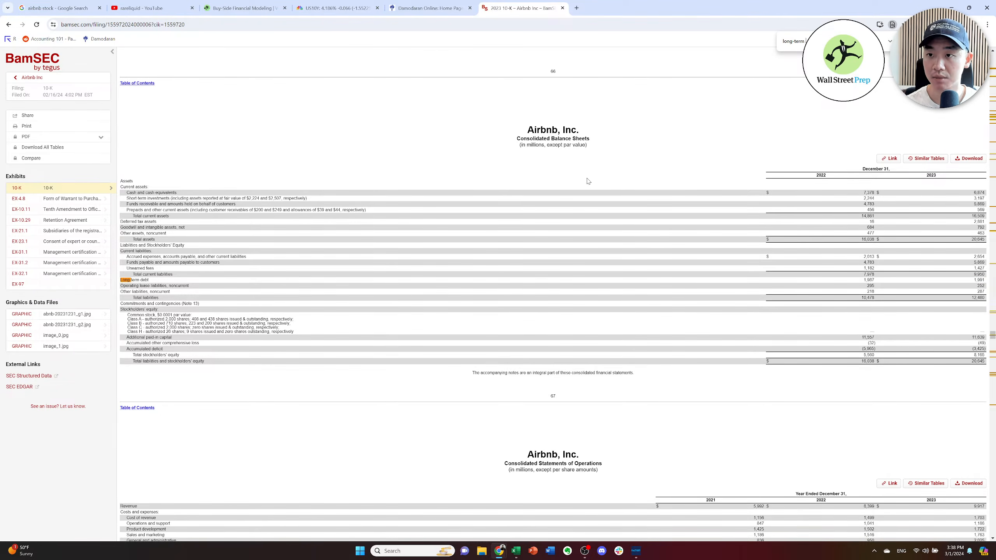
key(Return)
key(Return)
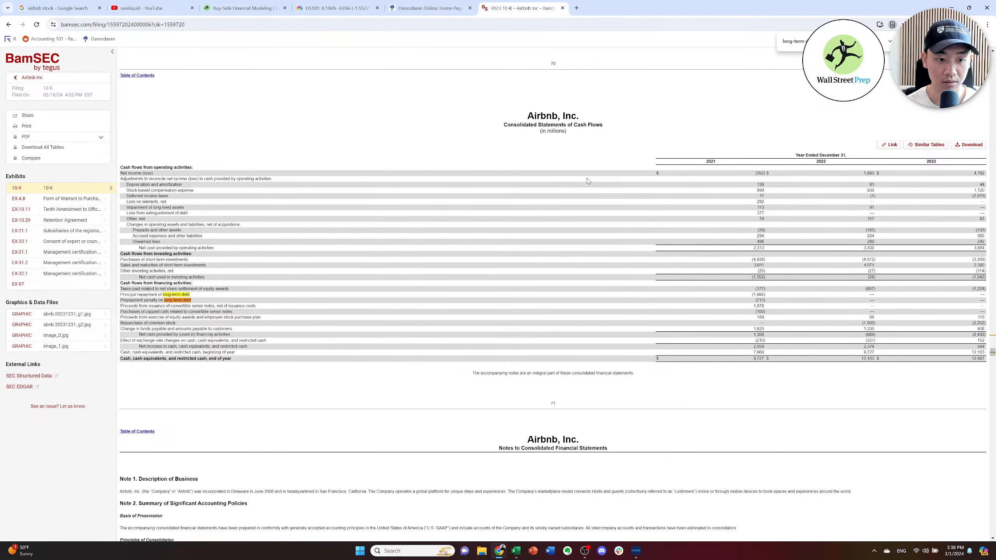
key(shift+Return)
key(Return)
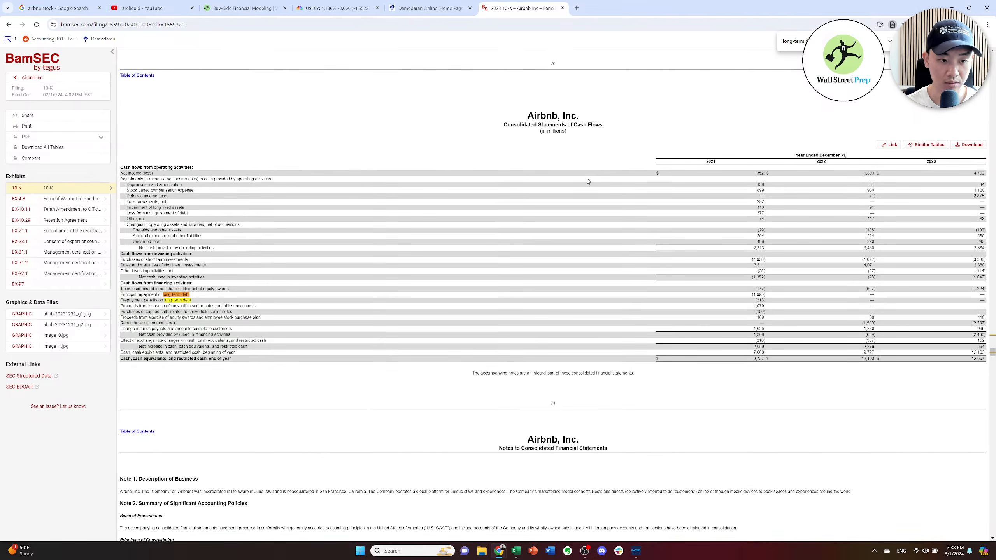
key(Return)
key(shift+Return)
key(shift+Return)
key(Return)
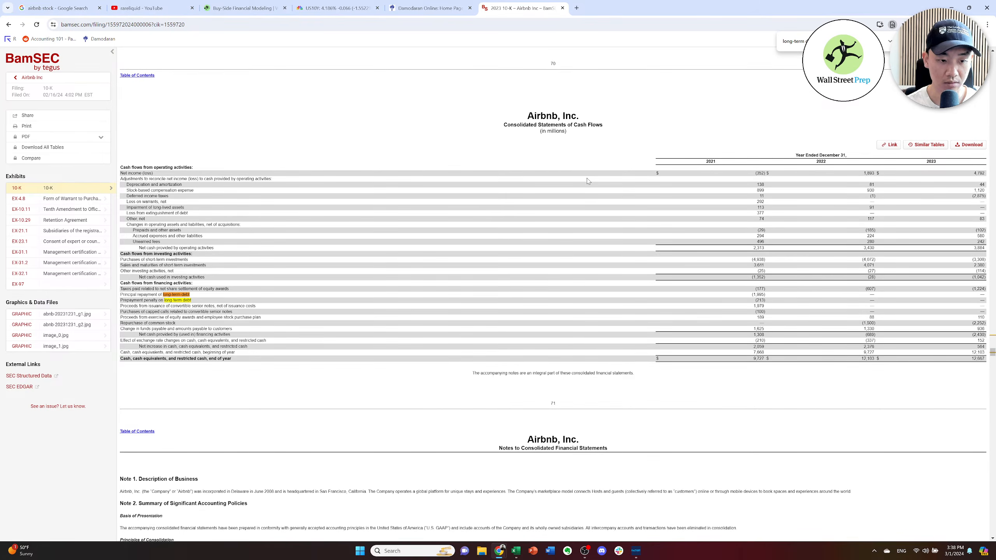
key(Return)
key(Return)
key(shift+Return)
key(shift+Return)
key(Return)
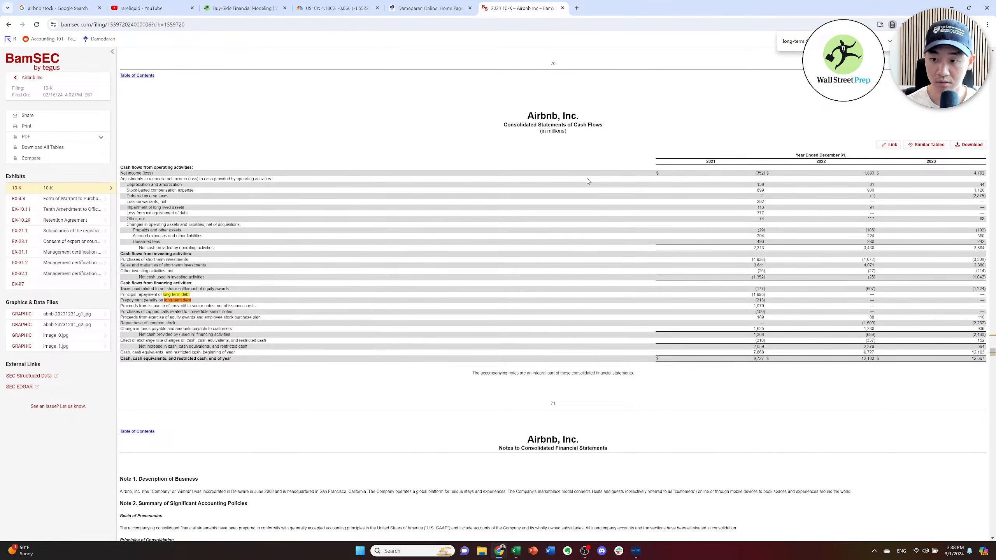
Search the 10-K for "1,991" and clear the search term.
text(1,991)
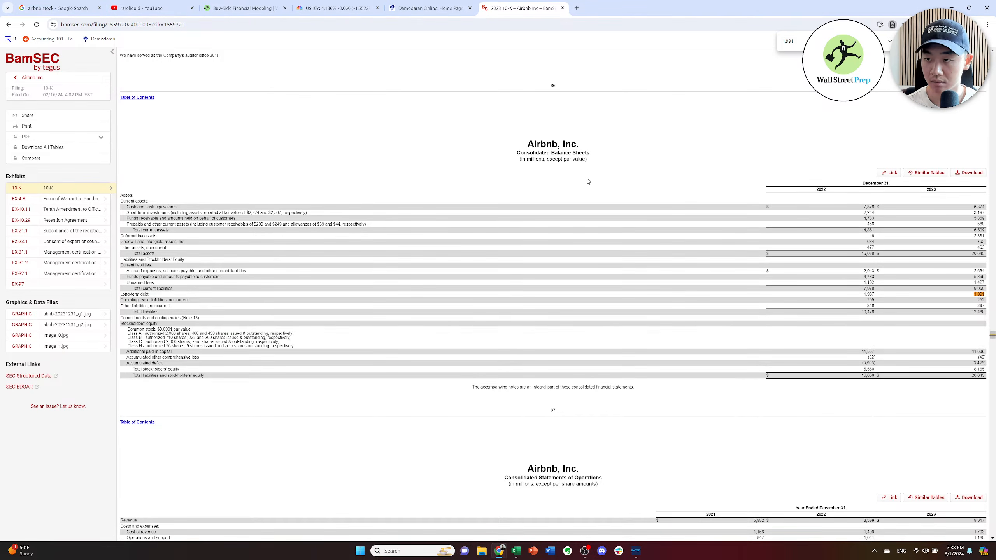
key(ctrl+a)
key(BackSpace)
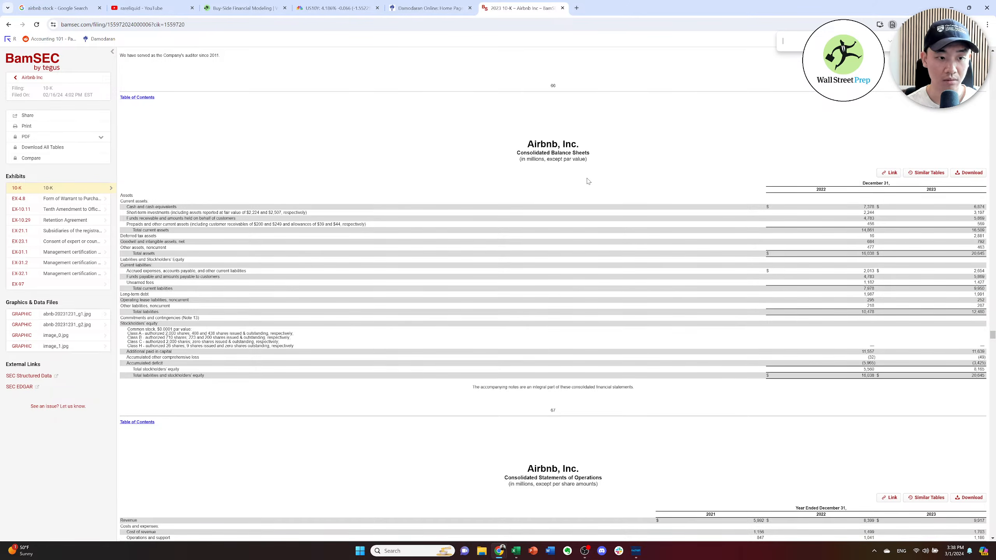
Search the 10-K for "interest rate" and go through the matches up to the Interest Income and Expense discussion.
text(interest rat)
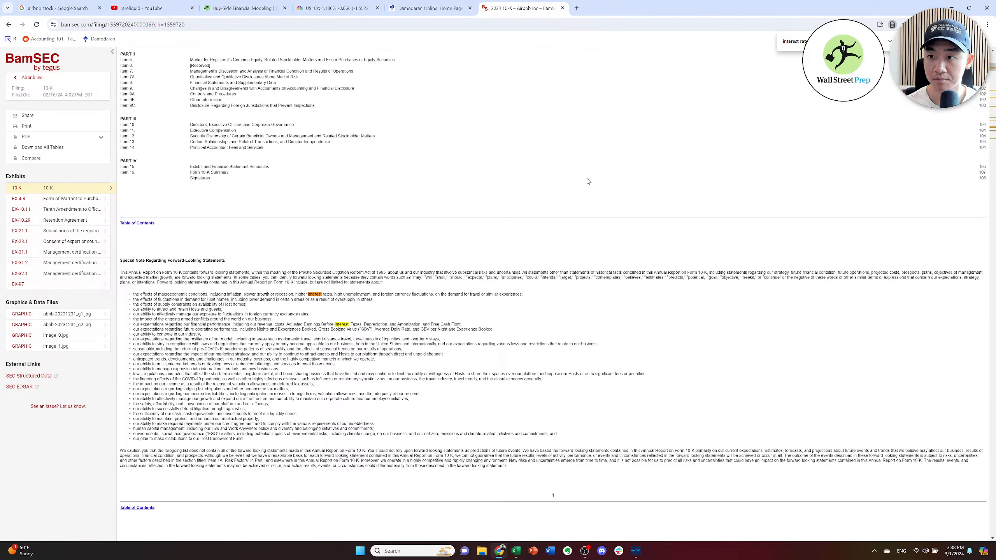
text(e)
key(Return)
key(Return)
key(Return)
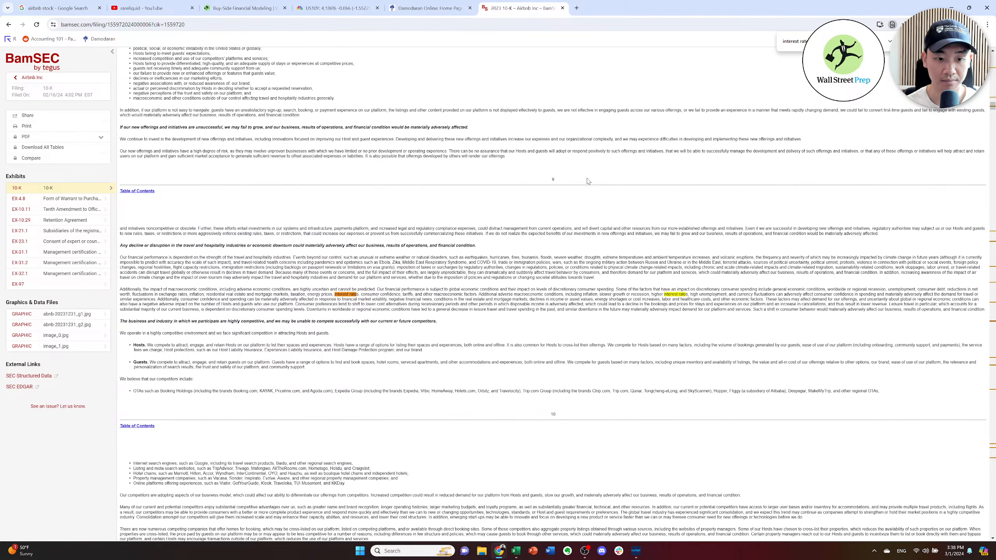
key(Return)
key(Return)
key(Return)
key(Return)
key(Return)
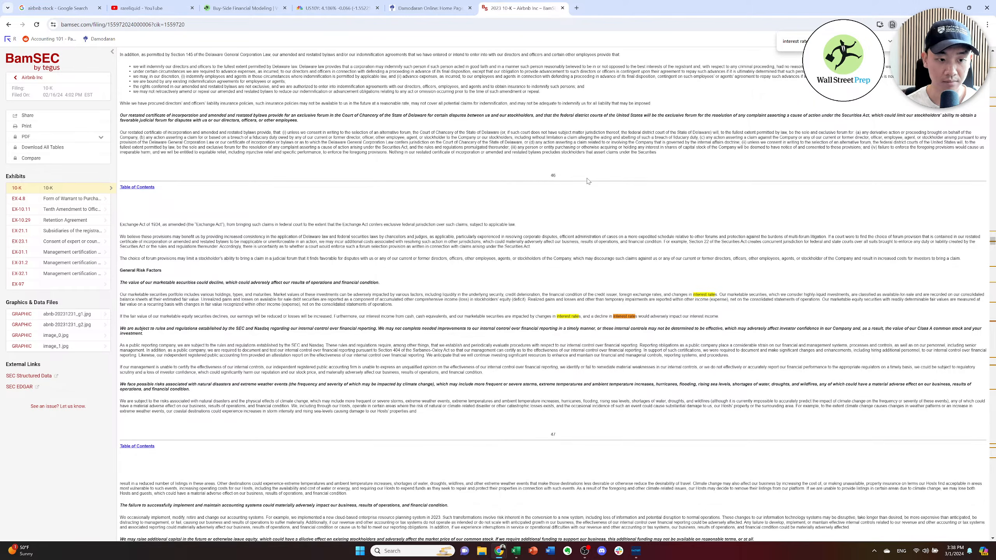
key(Return)
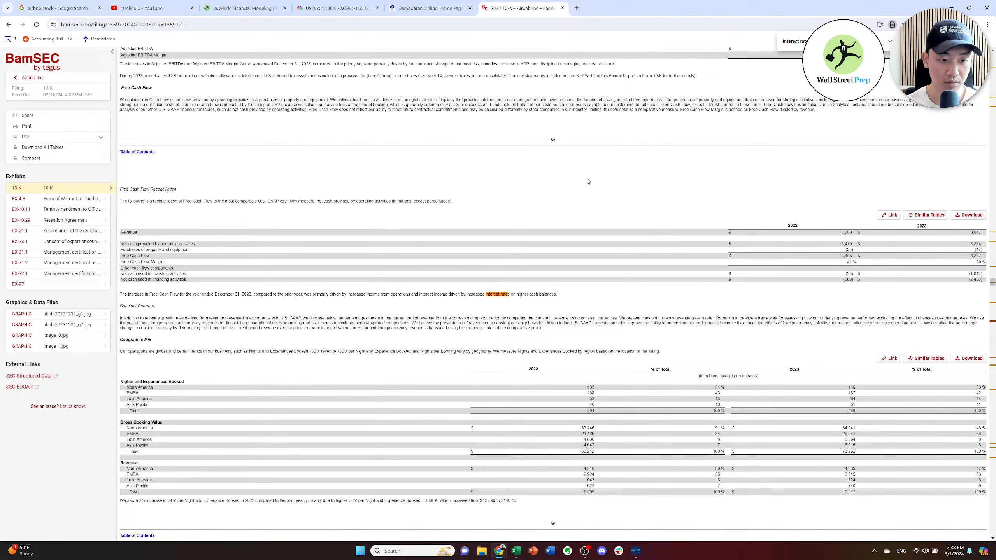
key(shift+Return)
key(Return)
key(Return)
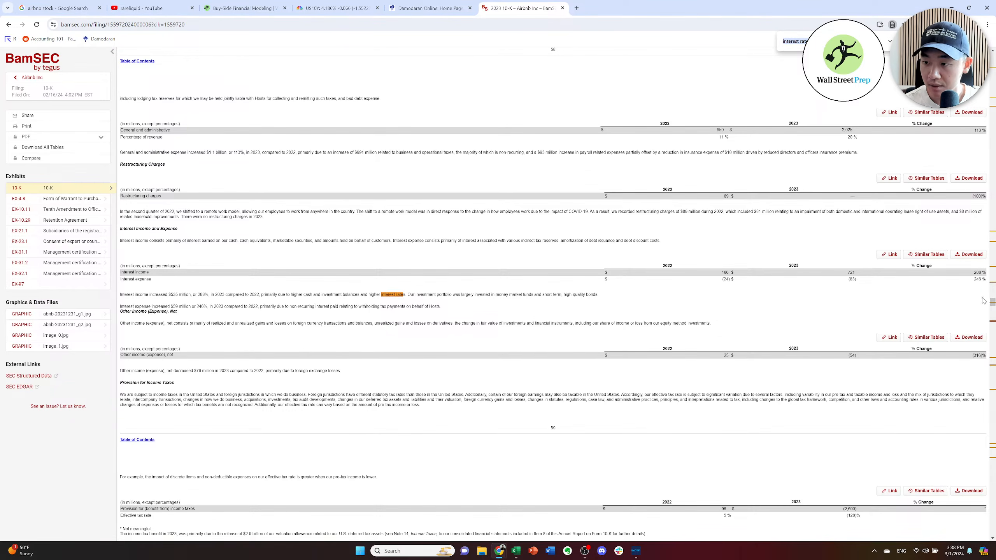
Return to the start of the 10-K and step through the "interest rate" matches again to Note 10. Debt.
drag(993, 301, 993, 55)
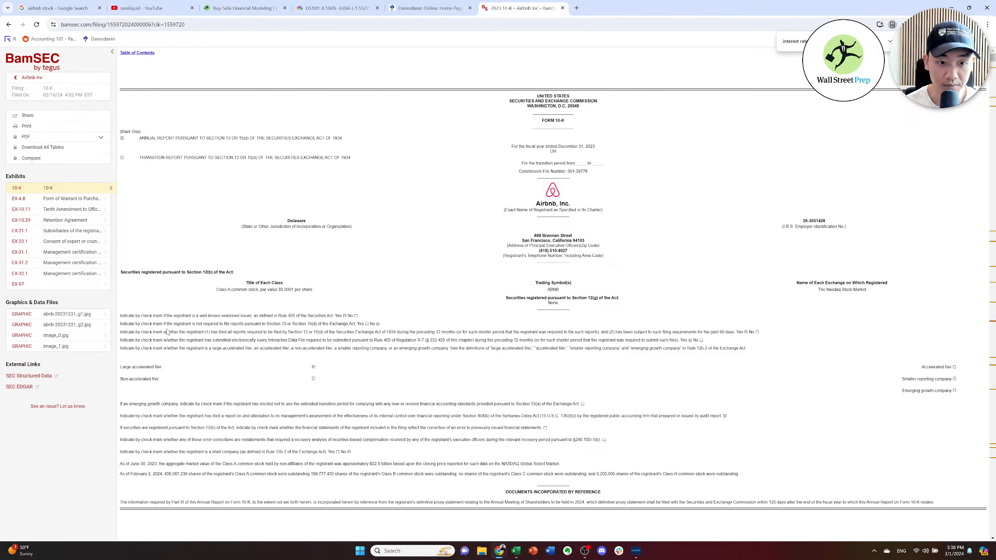
scroll(167, 332, down, 5)
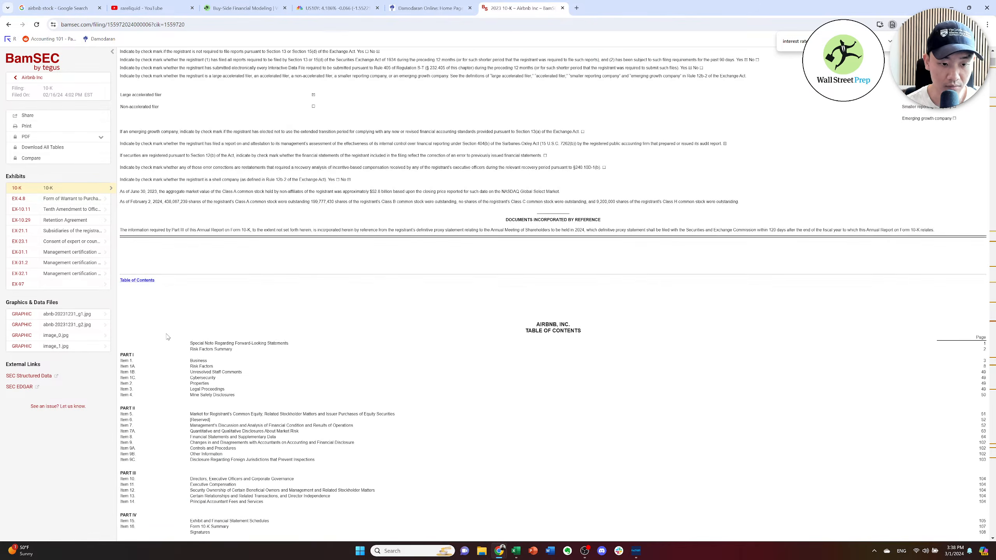
key(ctrl+f)
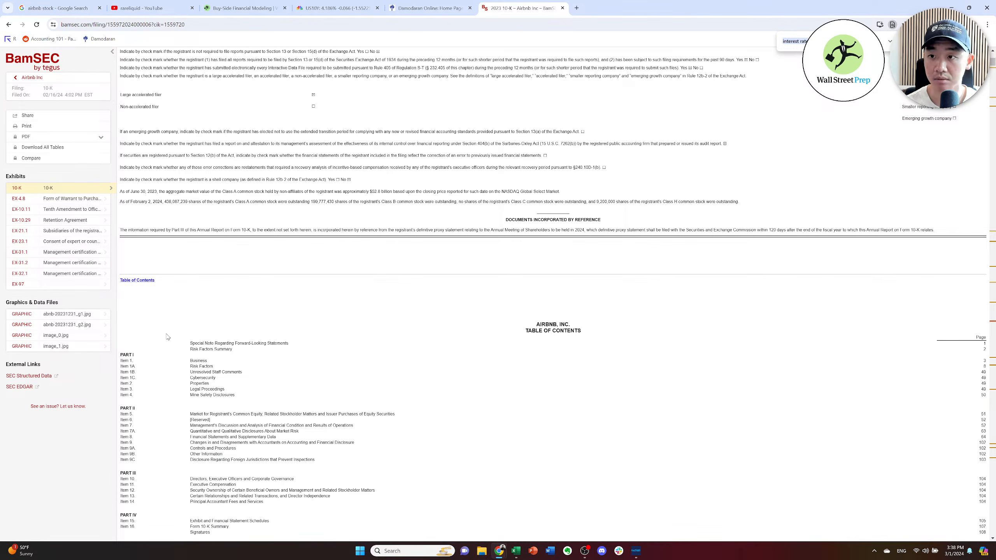
key(Return)
key(Return)
key(Return)
key(Return)
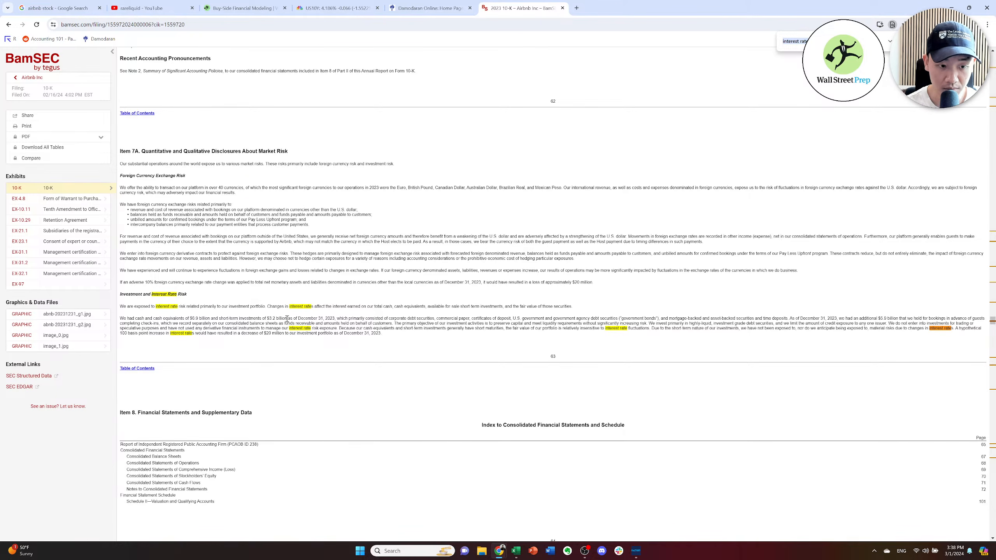
key(Return)
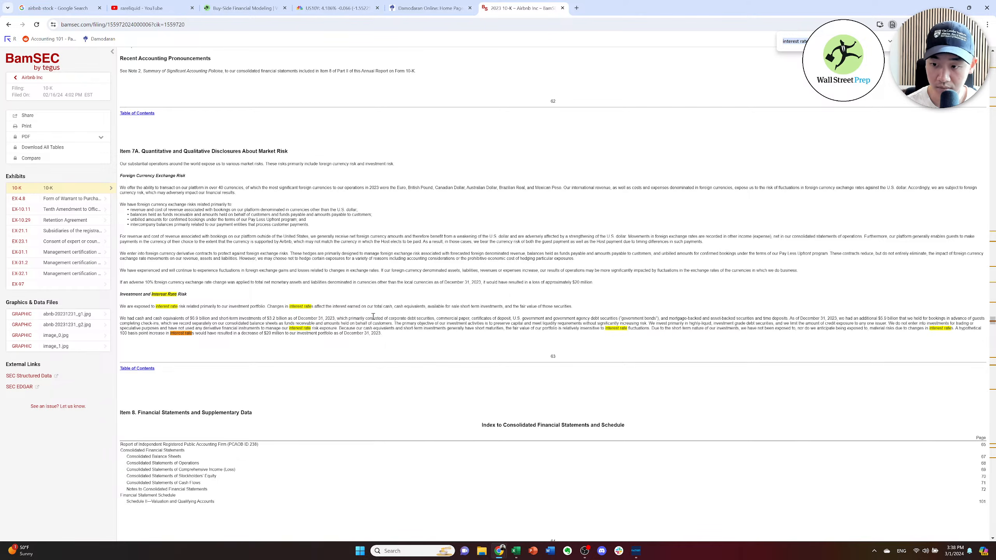
key(Return)
key(Return)
key(Return)
key(Return)
key(Return)
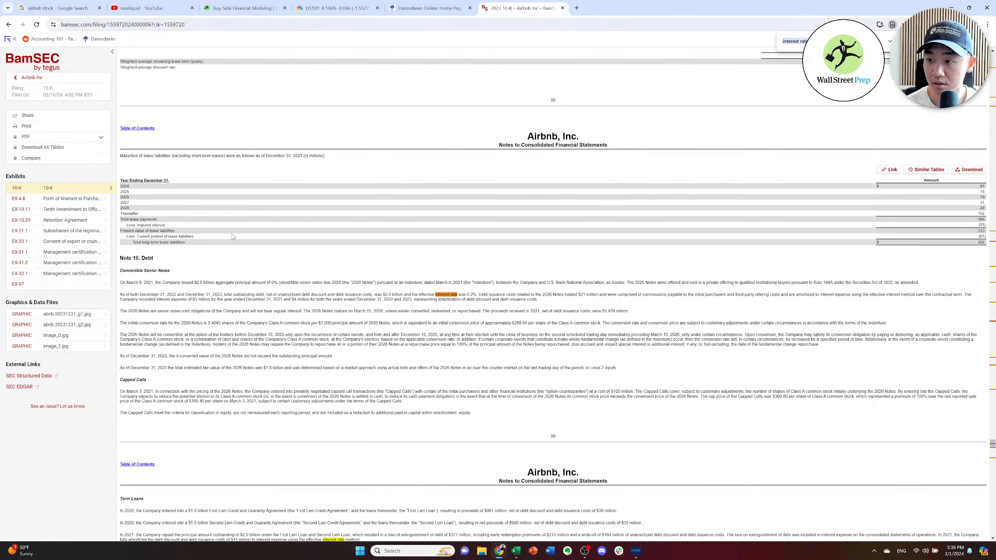
Examine Note 10. Debt and the surrounding notes for the company's borrowing terms, and close the search.
scroll(234, 240, up, 4)
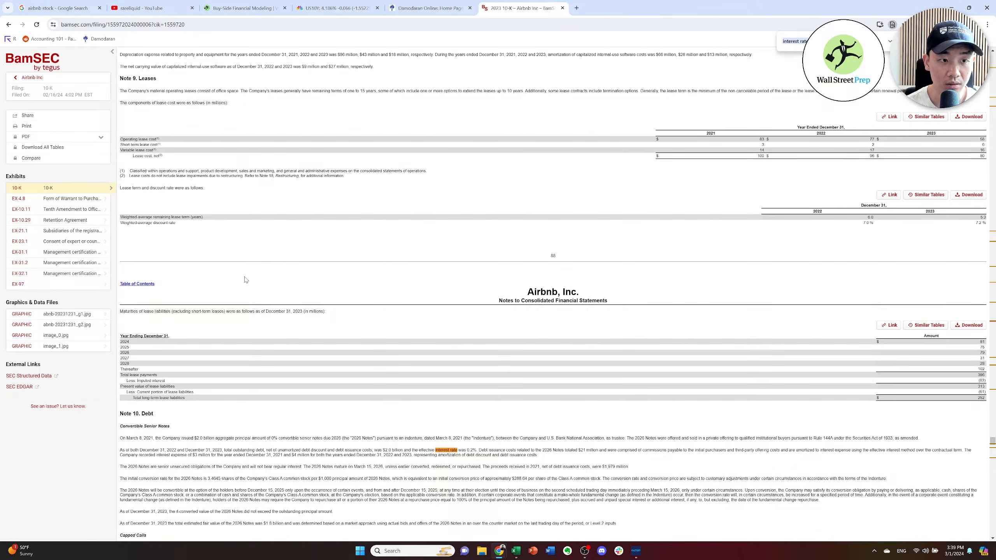
scroll(246, 280, down, 6)
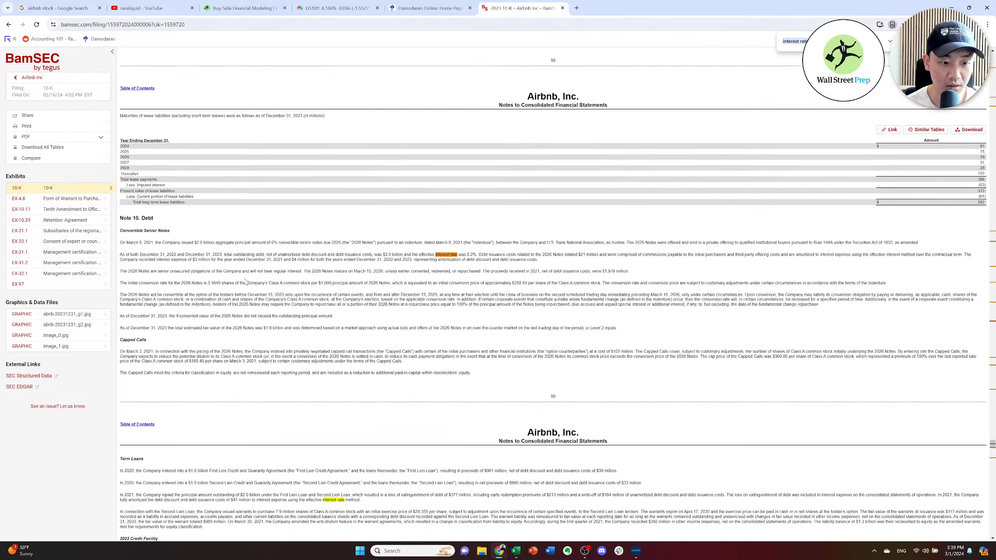
scroll(199, 224, down, 3)
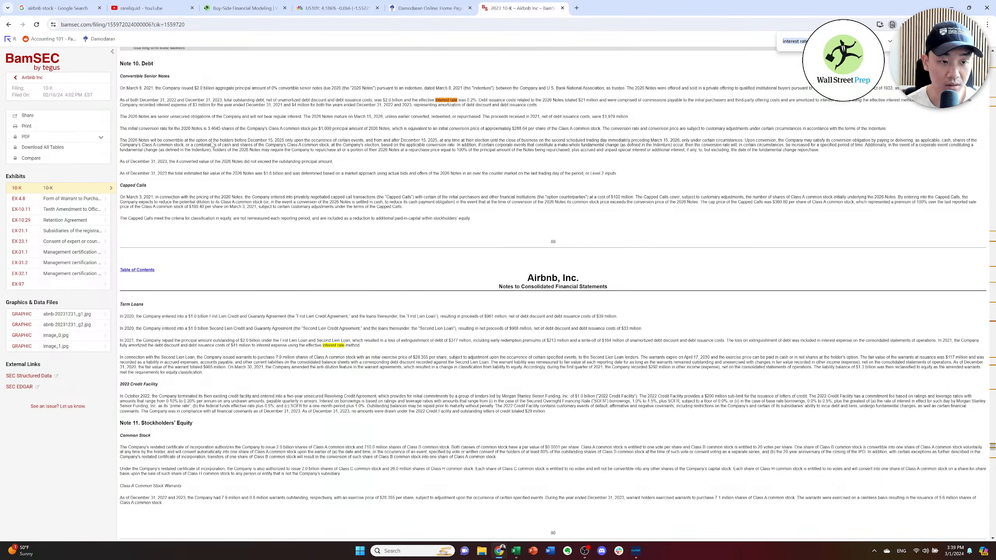
scroll(212, 157, down, 4)
scroll(208, 169, down, 6)
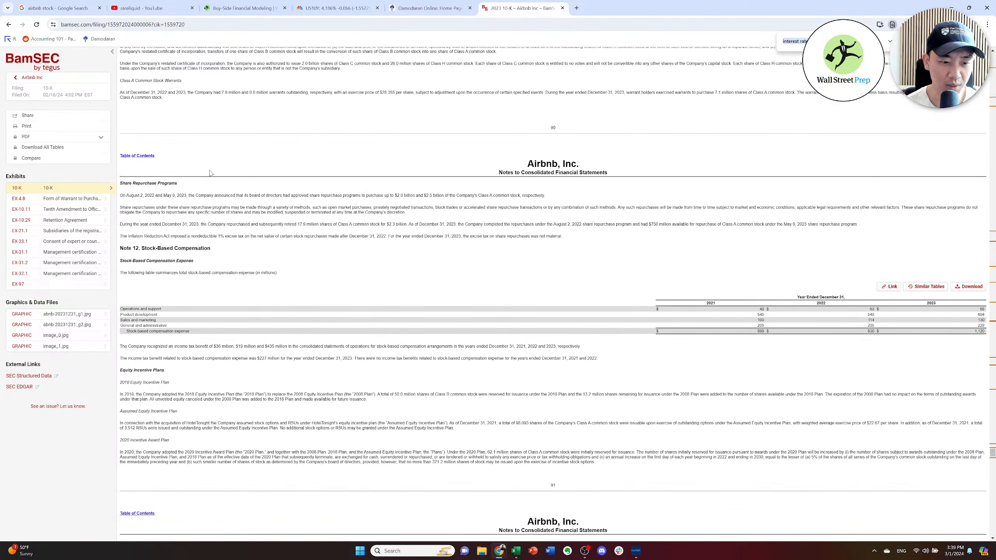
scroll(213, 184, up, 7)
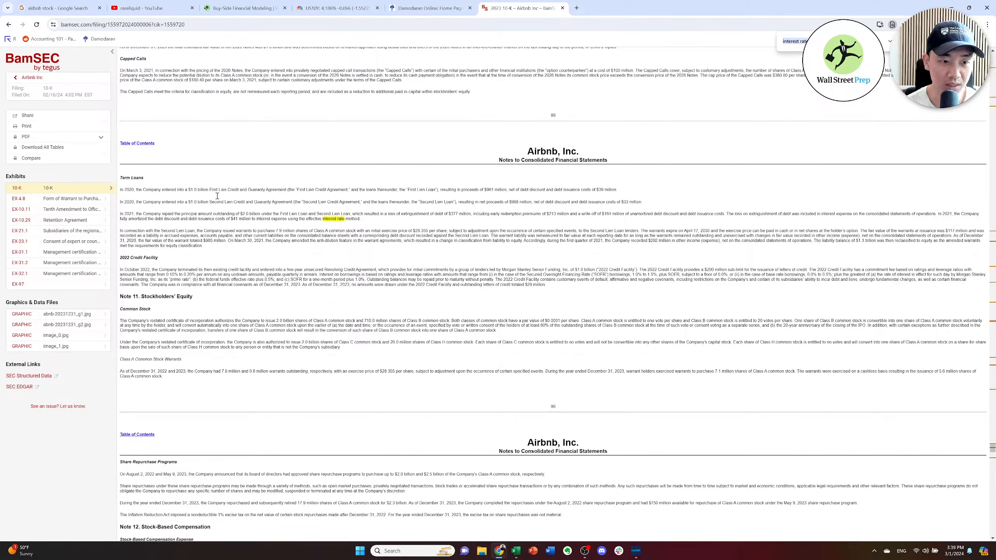
scroll(217, 196, up, 7)
key(Escape)
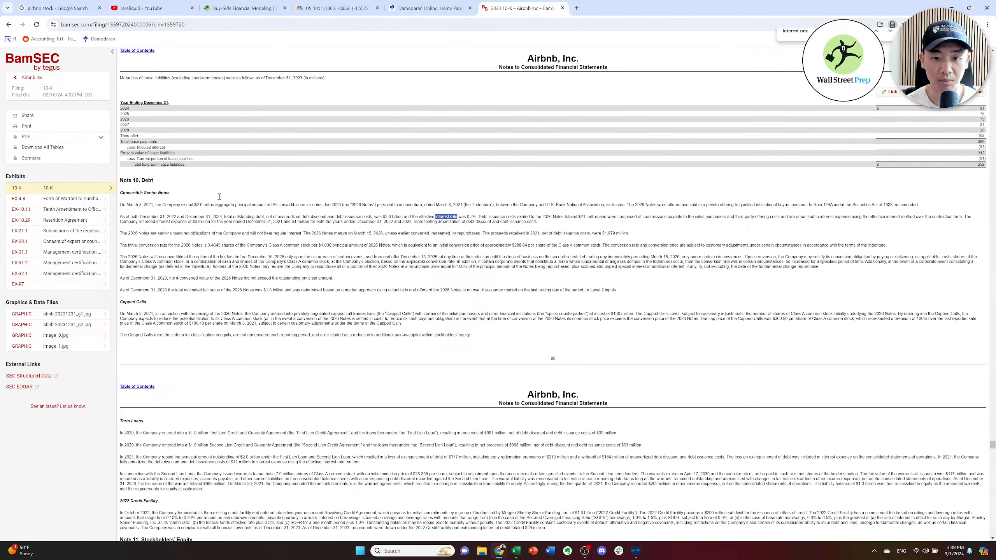
Enlarge the 10-K page so the text of the notes is easier to read.
key(ctrl+plus)
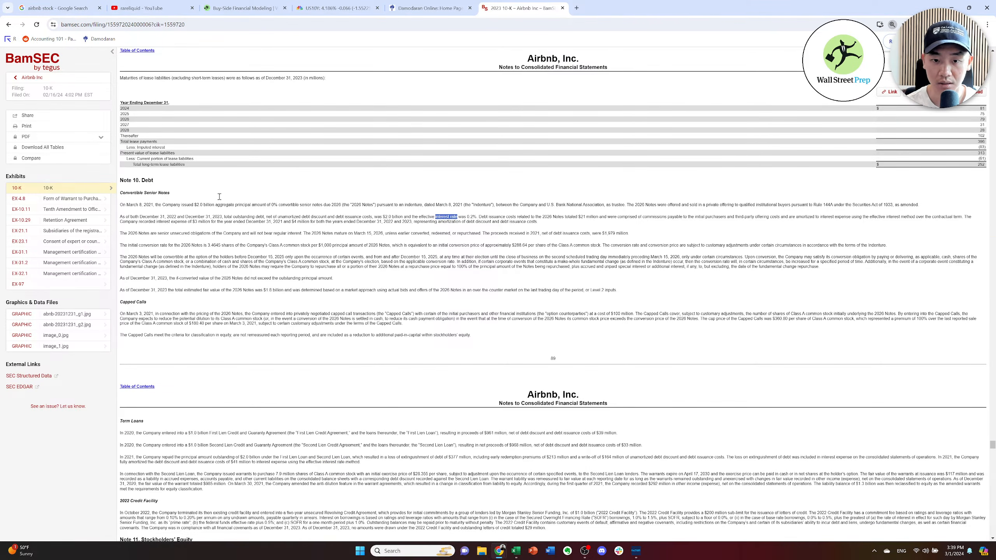
key(ctrl+plus)
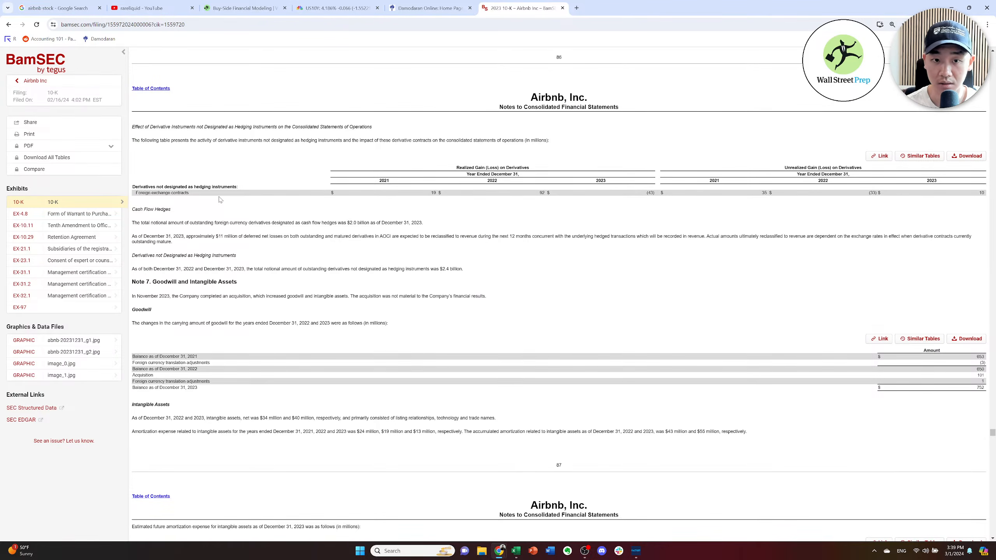
key(ctrl+plus)
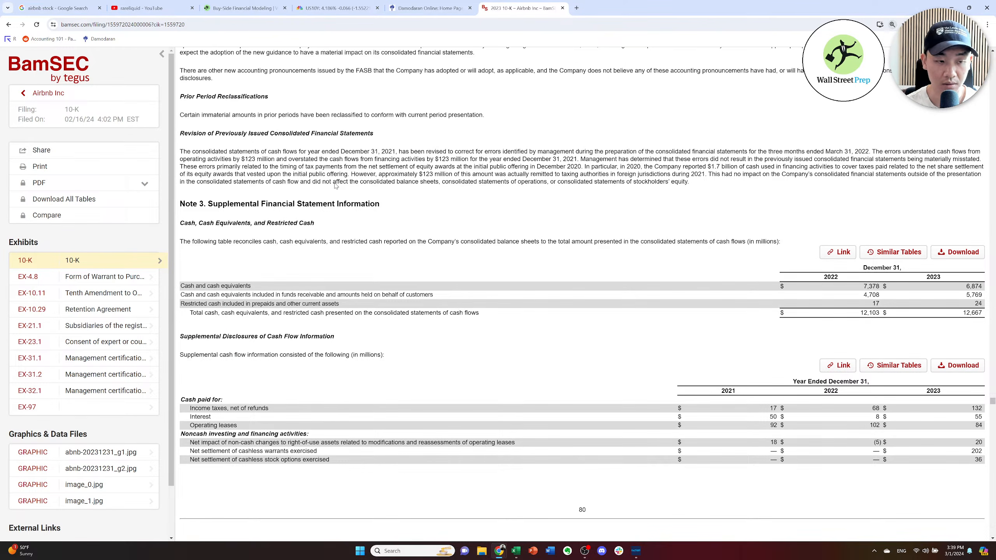
scroll(334, 181, down, 5)
scroll(338, 193, up, 5)
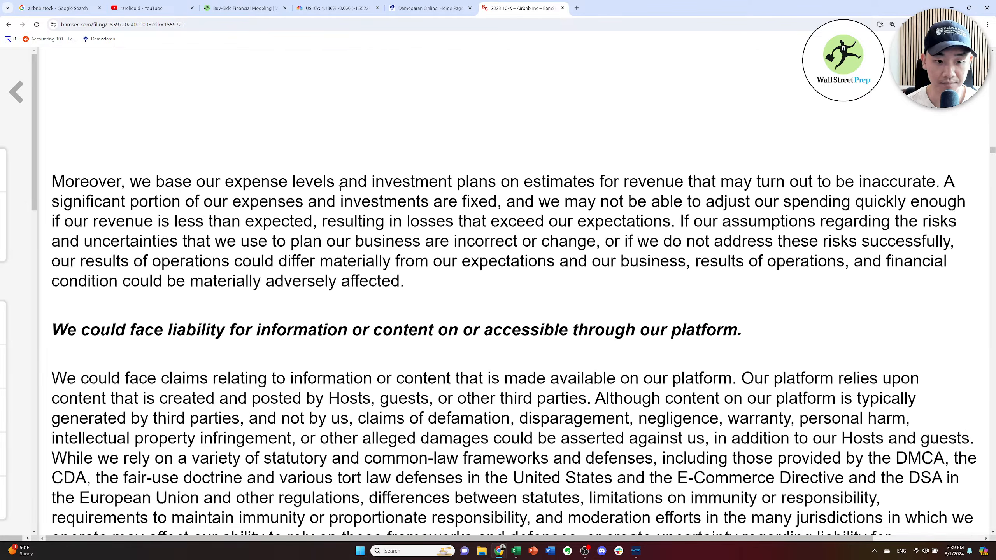
scroll(341, 188, up, 5)
scroll(344, 188, down, 15)
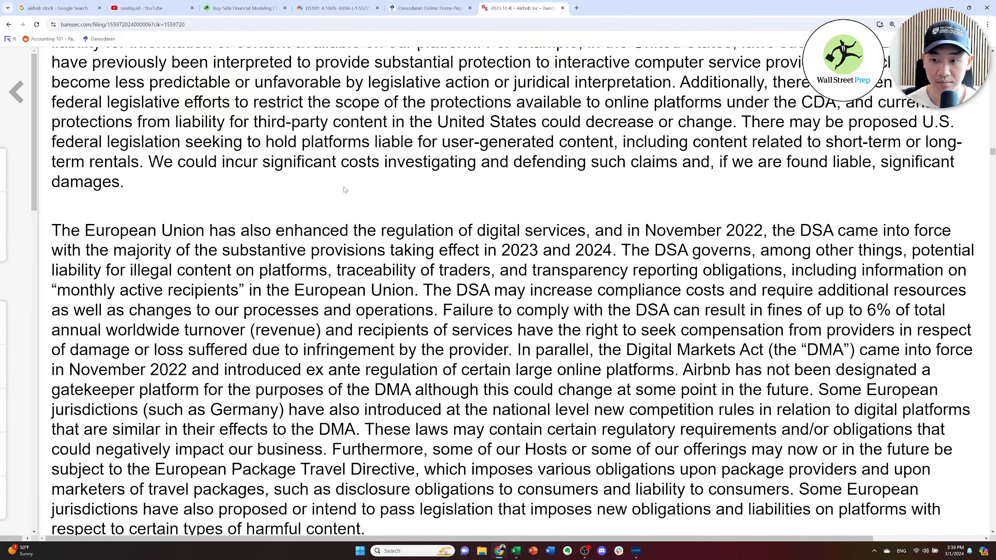
Search the enlarged 10-K for "interest rate" again and step through the matches to the Convertible Senior Notes section of Note 10.
key(ctrl+f)
key(Return)
key(Return)
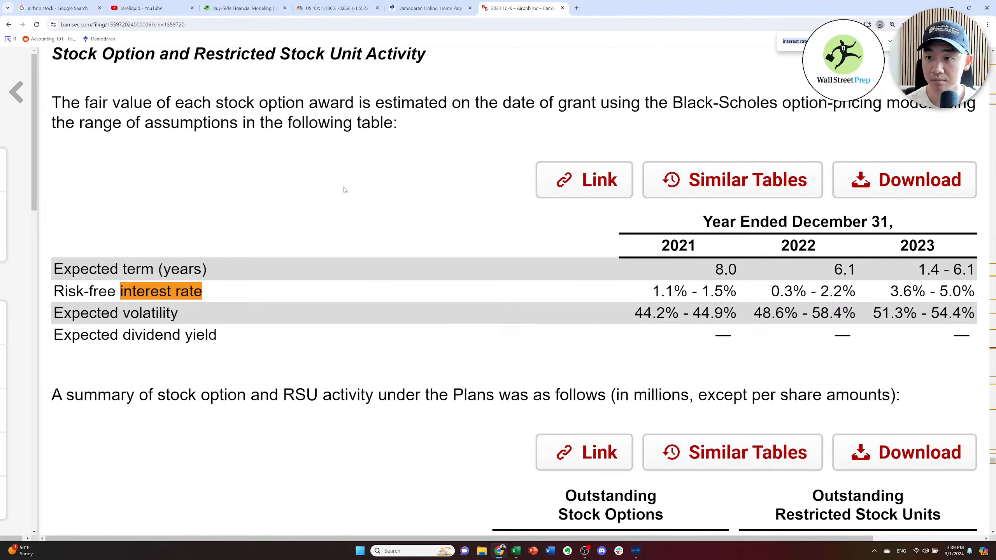
key(Return)
key(Return)
key(Return)
key(Return)
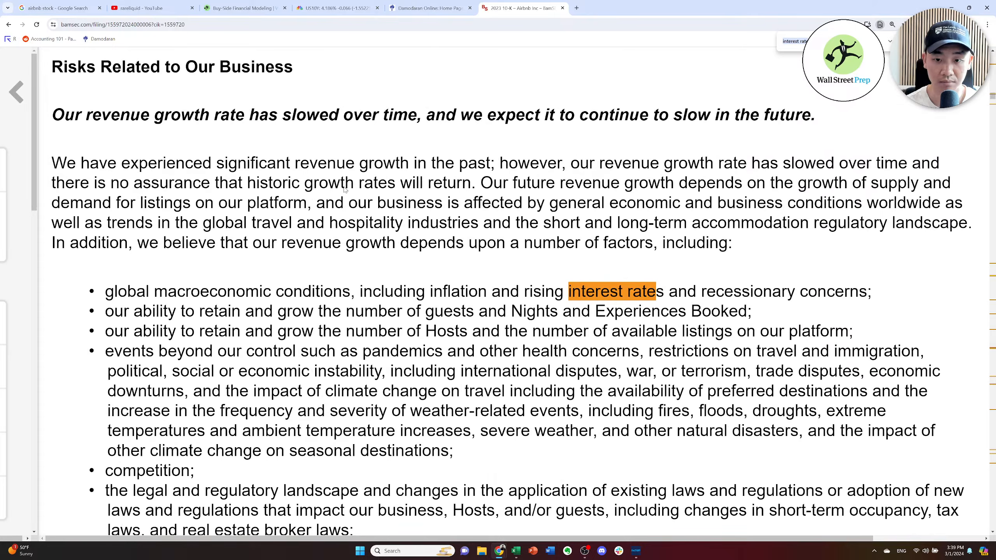
key(Return)
key(Return)
key(Return)
key(Return)
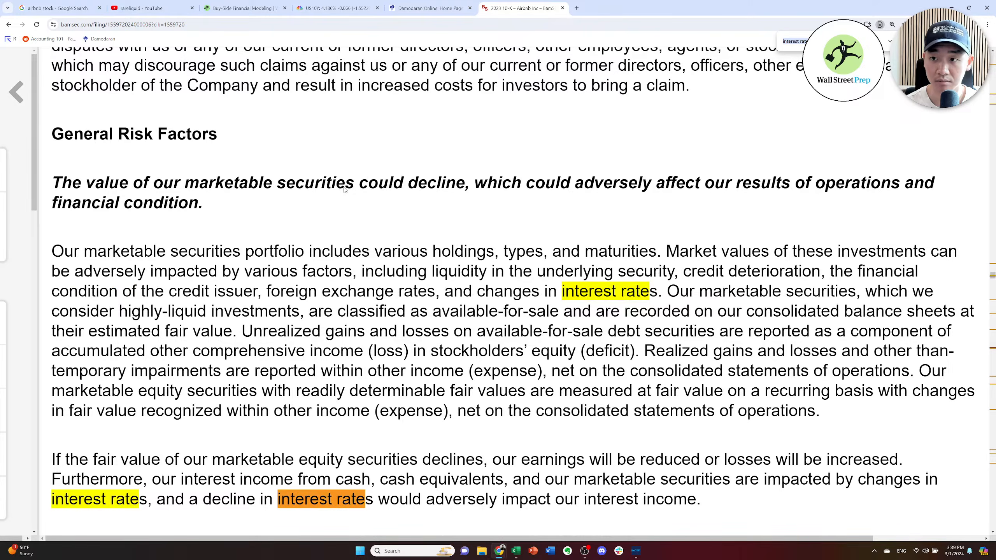
key(Return)
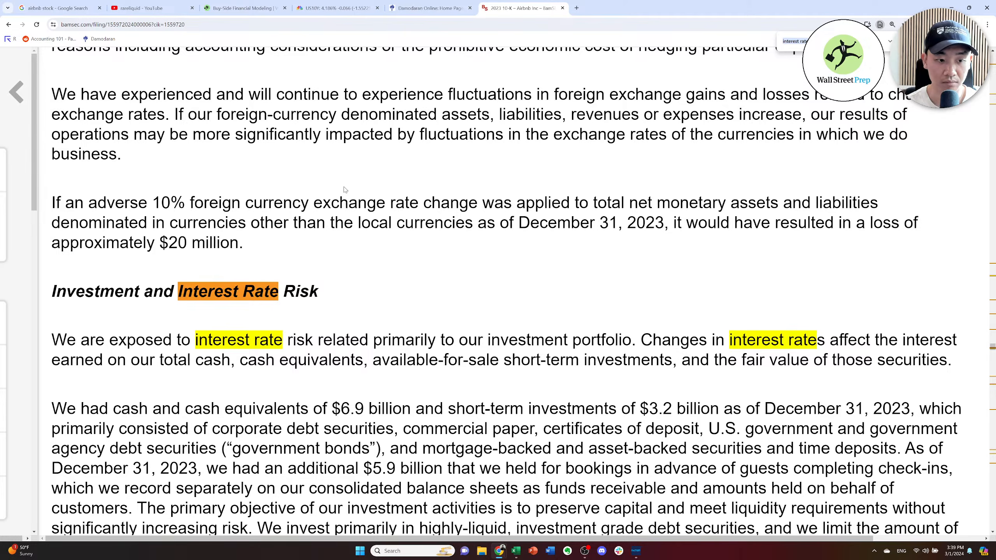
key(Return)
key(Return)
key(Return)
key(Return)
key(Return)
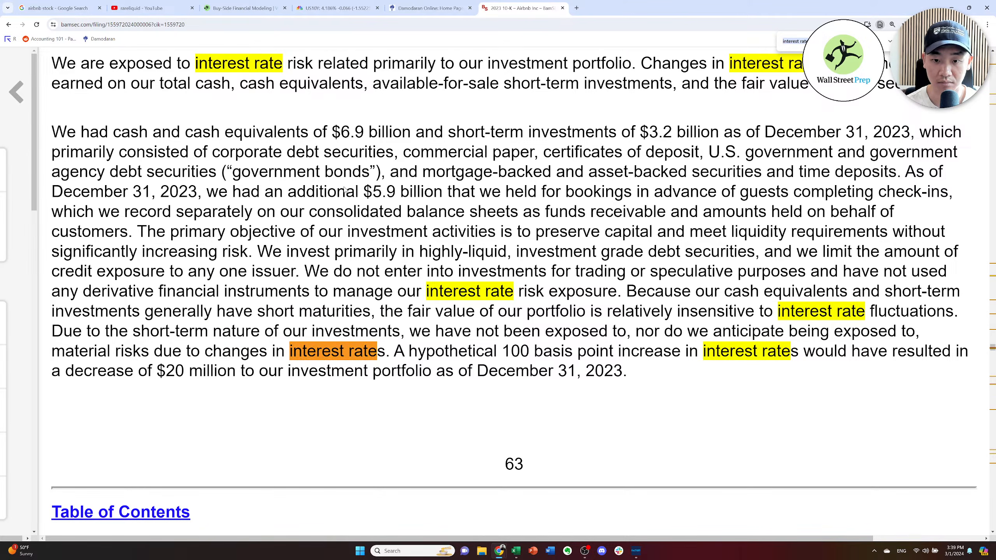
key(Return)
key(Return)
key(Return)
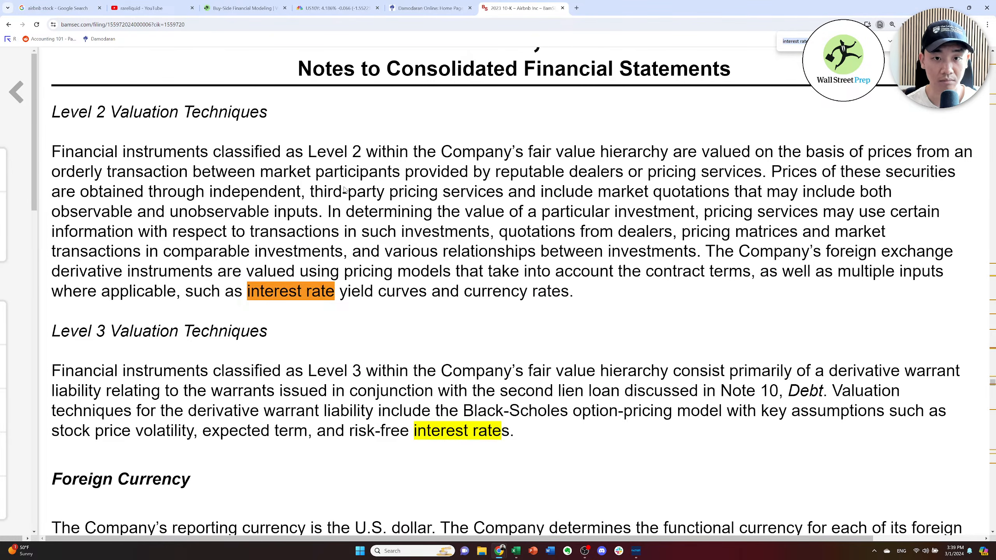
key(Return)
key(Return)
key(Return)
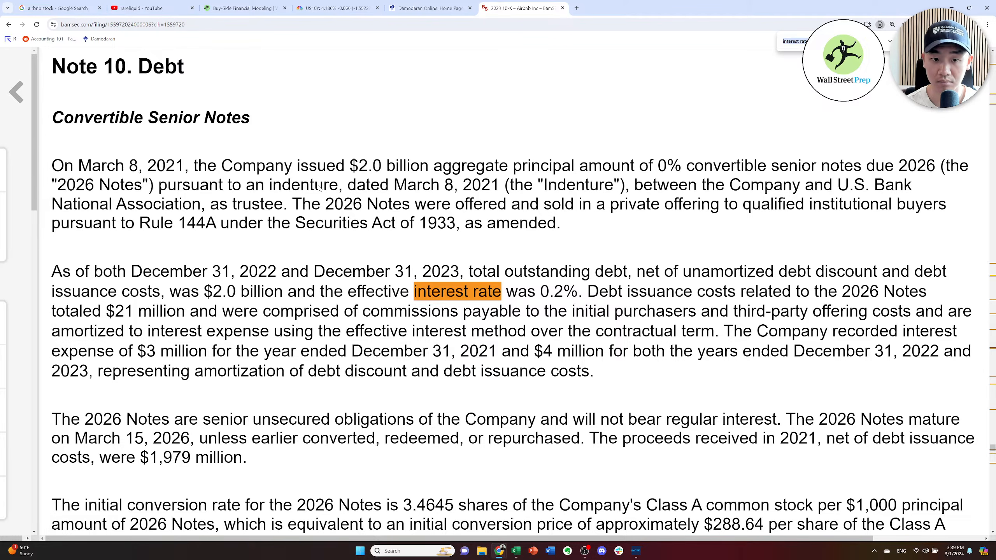
Close the search and read the Convertible Senior Notes terms for the effective interest rate, maturity, conversion and fair value of the 2026 Notes.
click(328, 235)
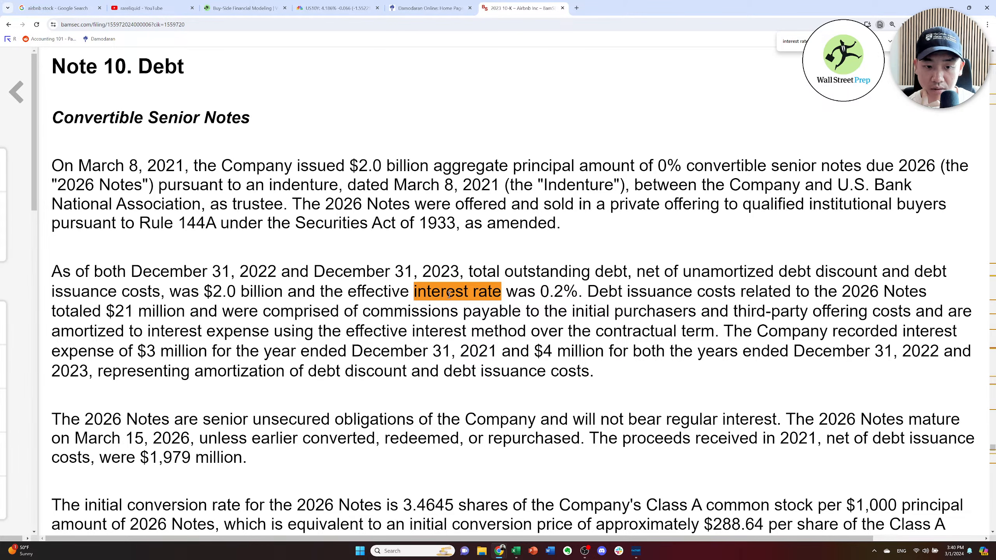
key(Escape)
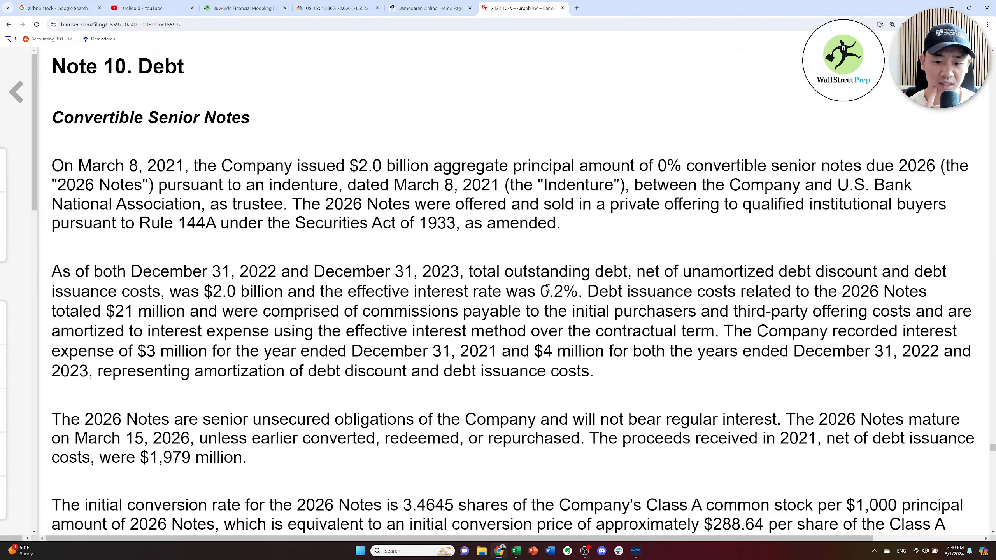
scroll(549, 287, down, 1)
scroll(549, 287, down, 2)
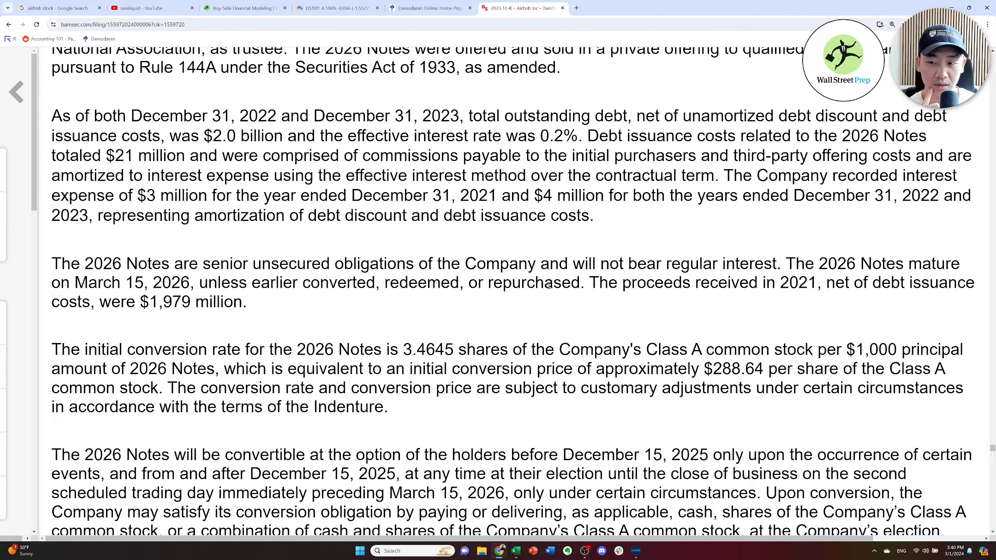
scroll(549, 286, down, 4)
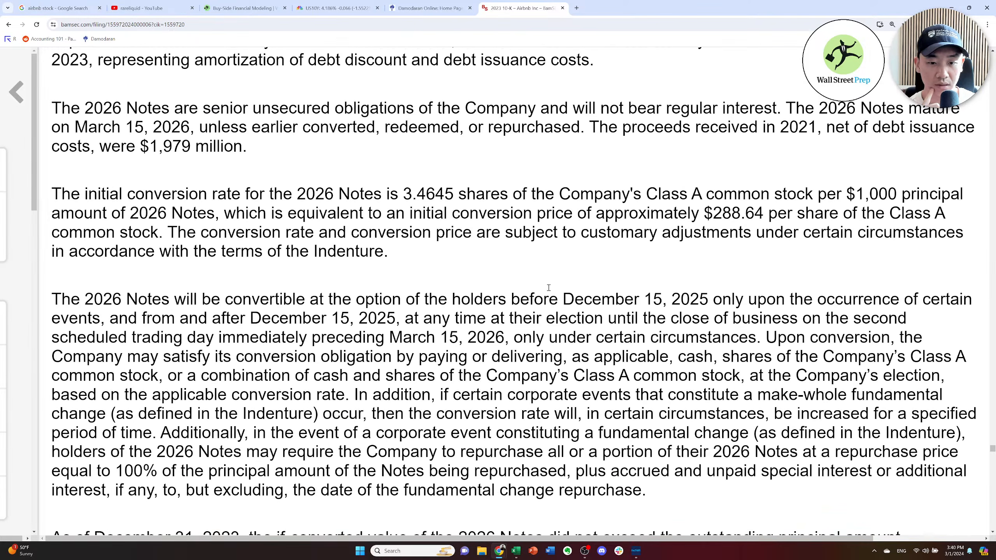
scroll(549, 287, down, 5)
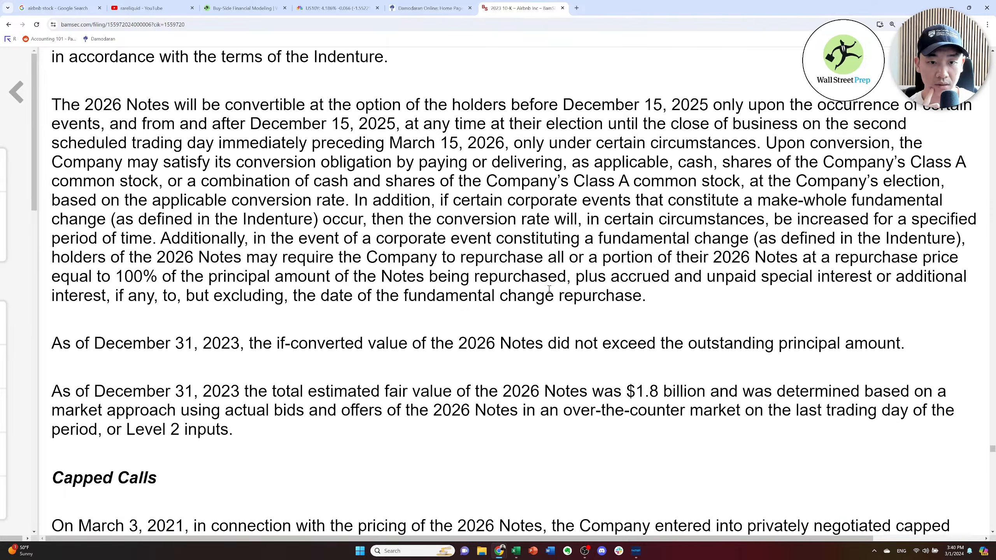
scroll(549, 288, down, 3)
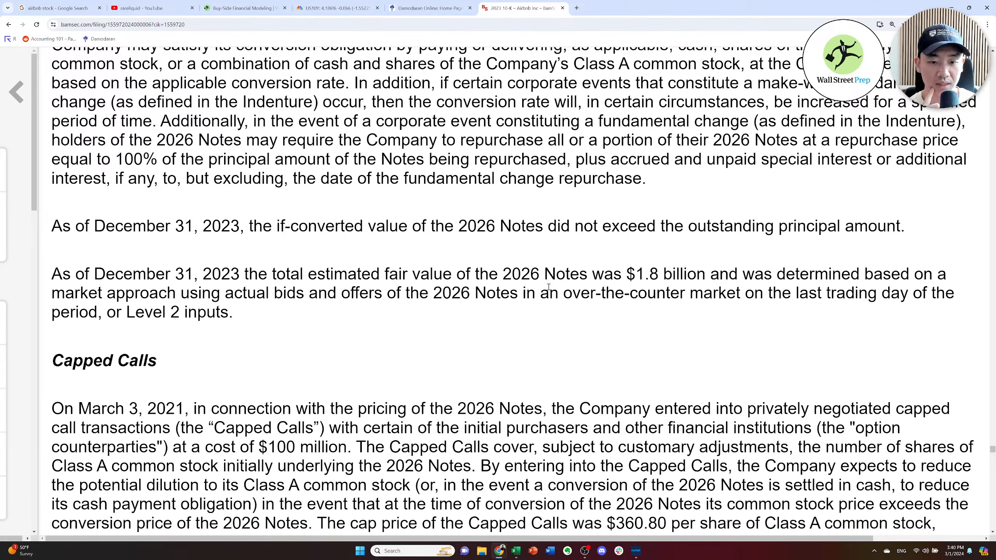
Read the Capped Calls, Term Loans and 2022 Credit Facility sections of the 10-K for borrowing terms, and return to the 2026 Notes.
scroll(549, 288, down, 9)
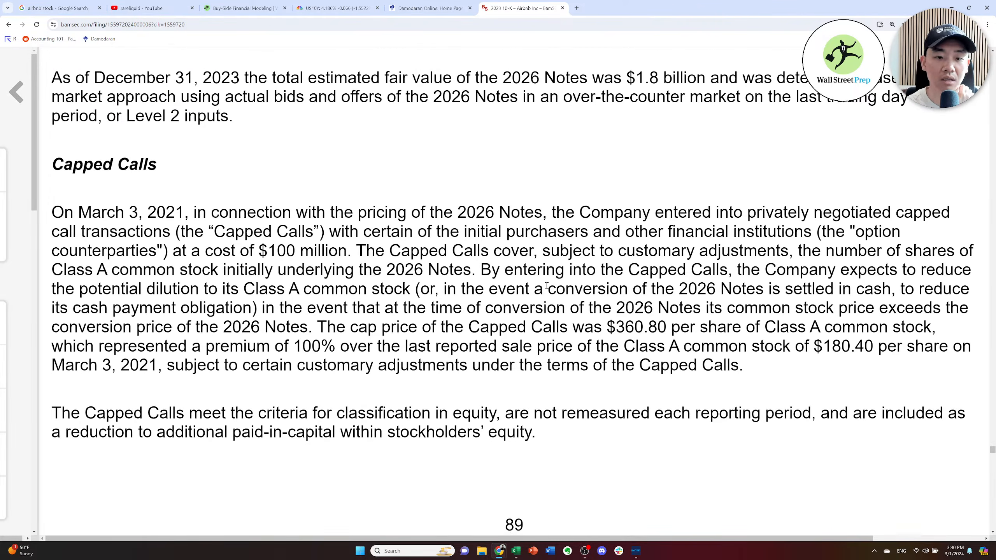
scroll(551, 287, down, 9)
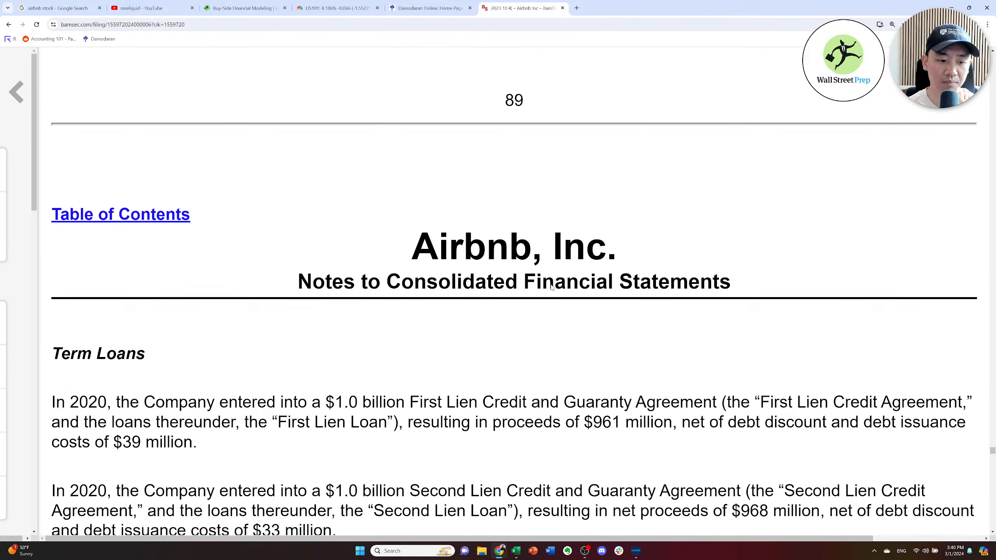
scroll(552, 288, down, 7)
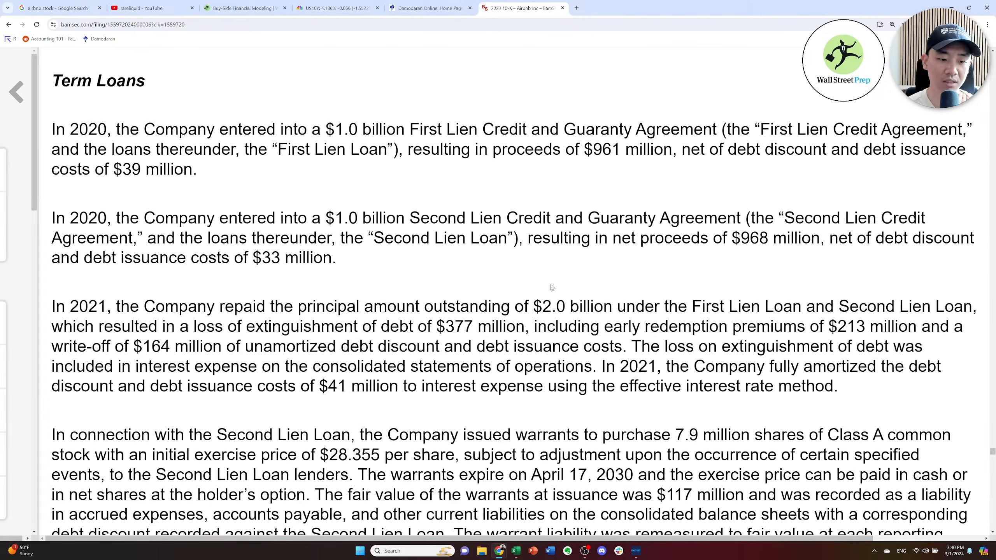
scroll(552, 285, down, 11)
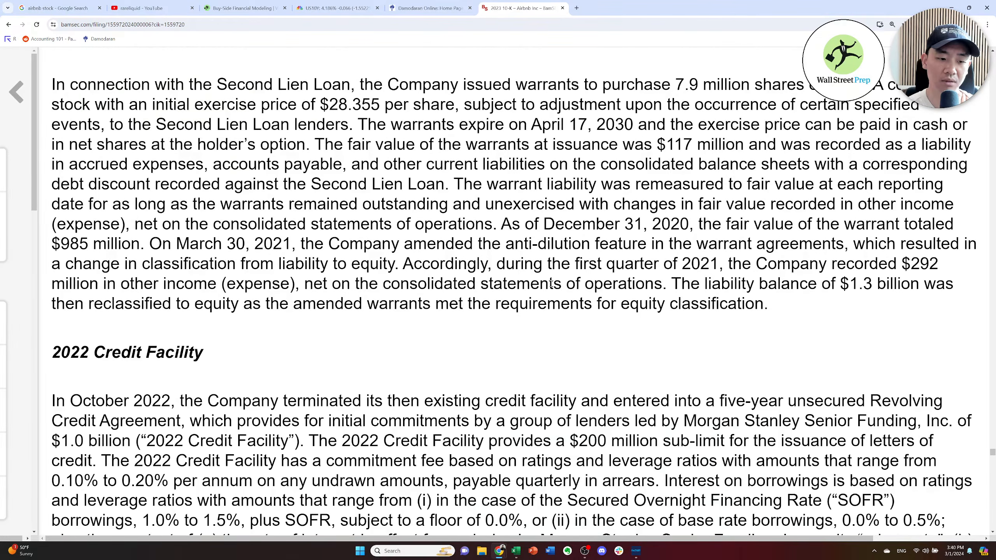
scroll(553, 286, down, 2)
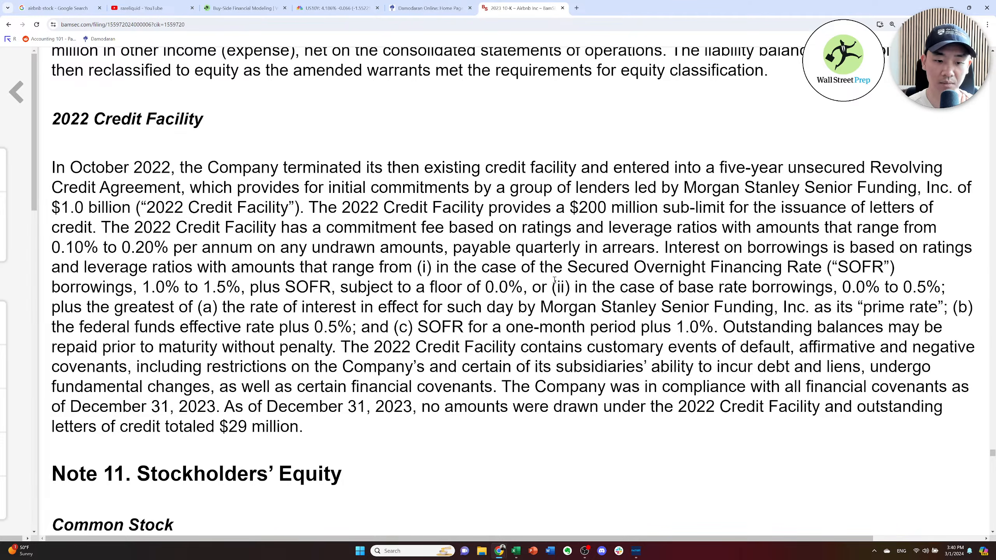
scroll(554, 280, up, 17)
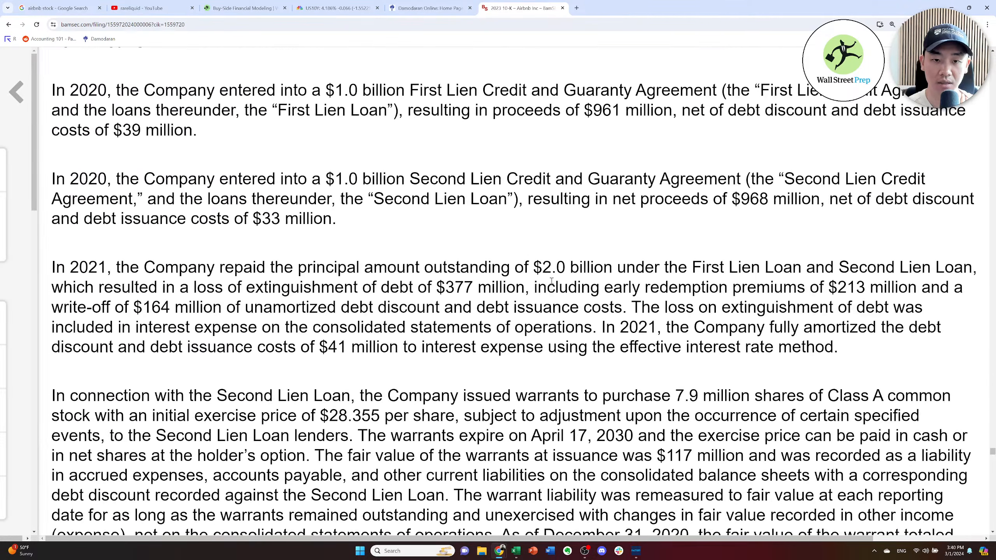
scroll(552, 281, up, 11)
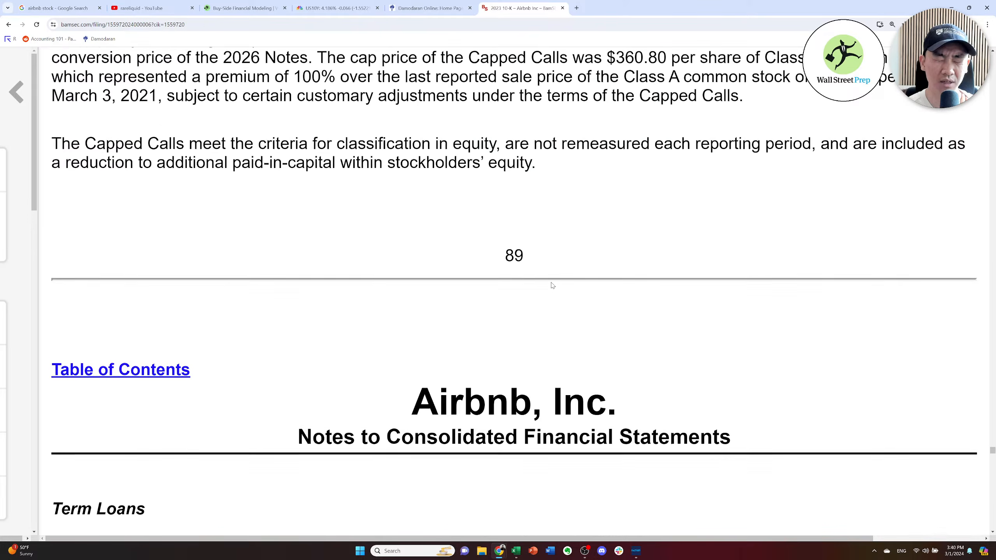
scroll(552, 285, up, 7)
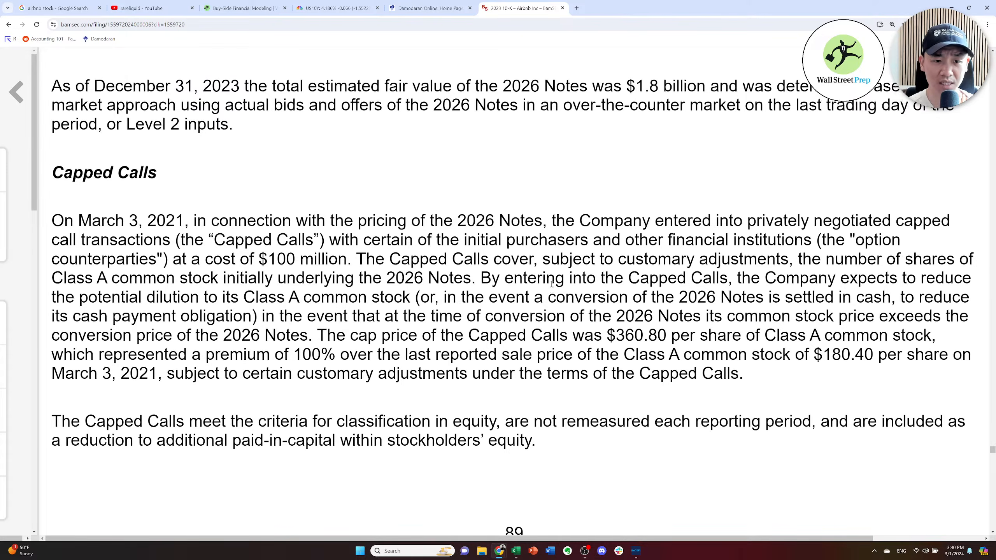
scroll(552, 284, up, 14)
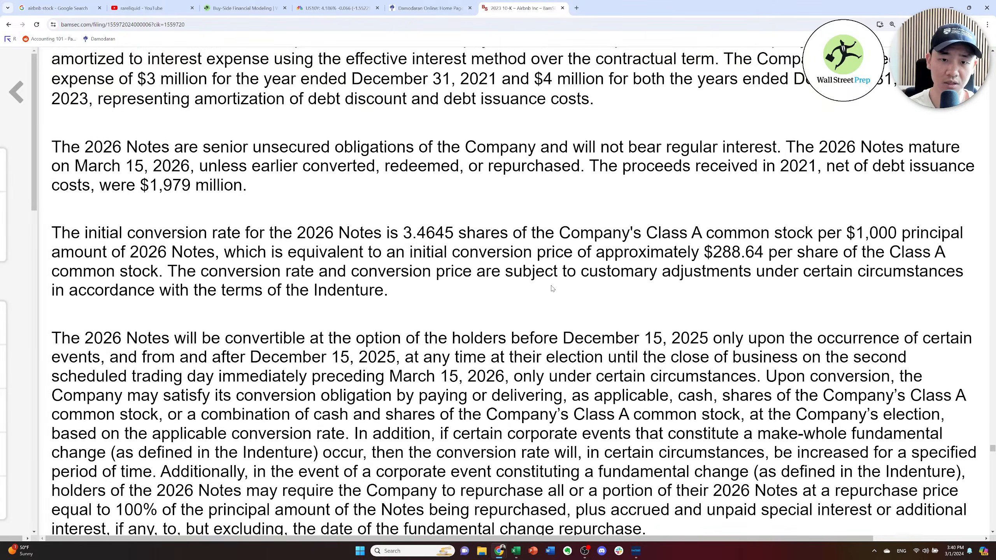
Switch to the Excel DCF workbook and set the Cost of Debt to 0.2%.
key(alt+Tab)
key(alt+Tab)
key(alt+Tab)
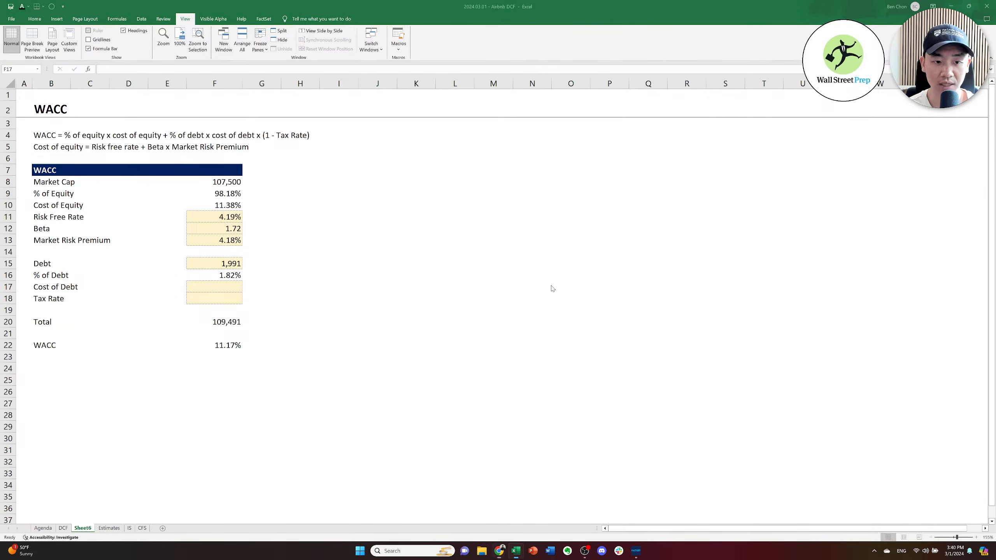
click(215, 295)
key(Up)
text(0.2%)
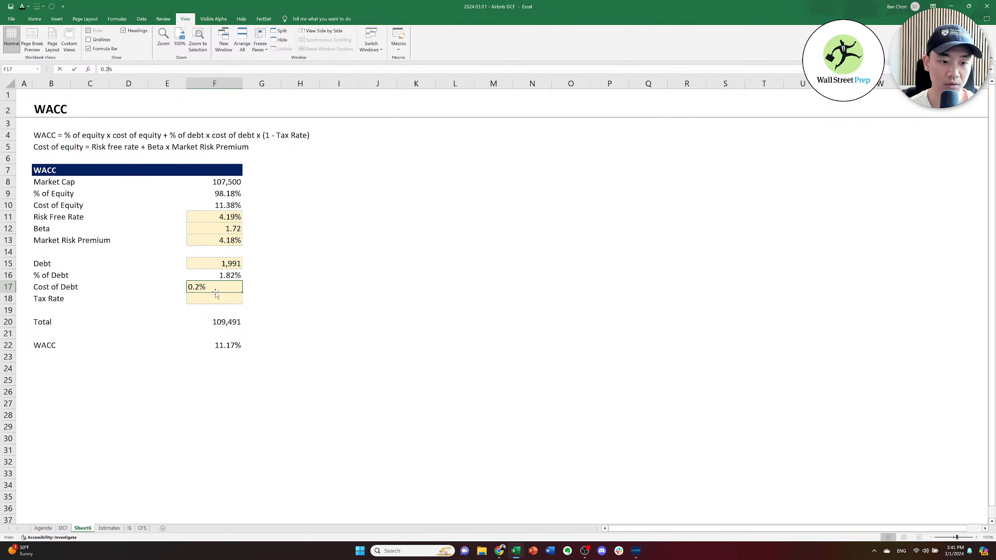
key(Return)
Link the WACC table's Tax Rate to the 2024E tax rate in the DCF sheet's Income Statement section (cell I28).
text(=)
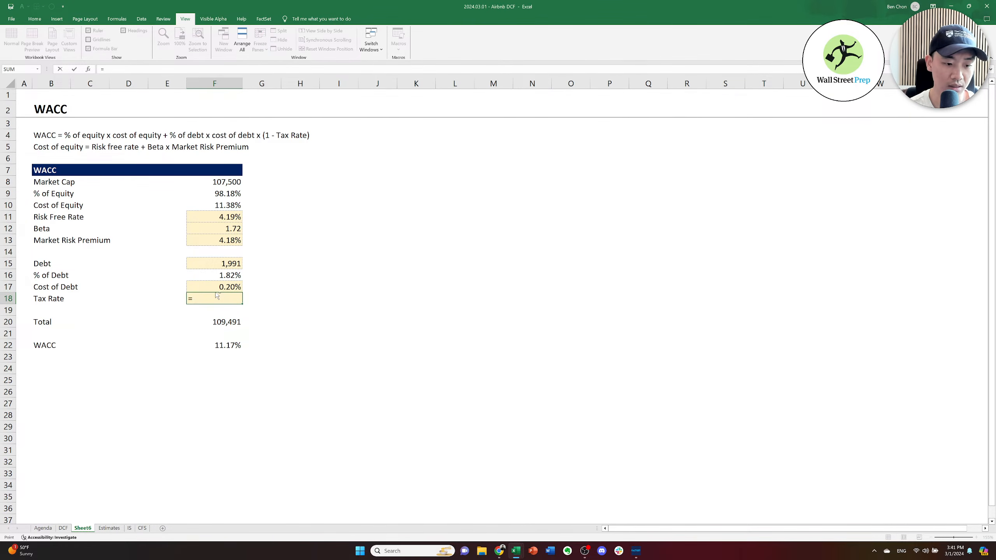
key(ctrl+Page_Up)
key(Down)
key(Down)
key(Down)
key(Down)
key(Down)
key(Down)
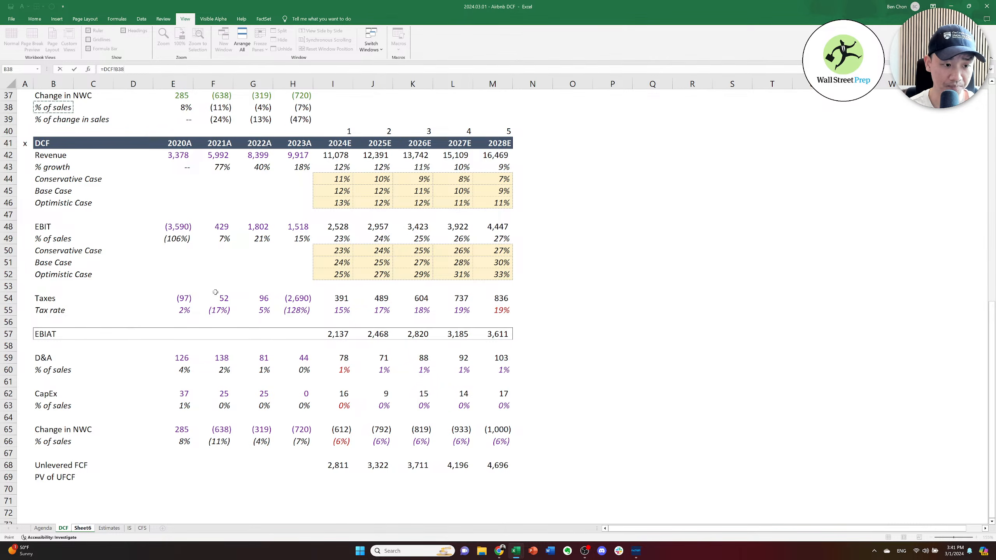
key(Right)
key(Right)
key(Right)
key(Up)
key(Up)
key(Up)
key(Up)
key(Up)
key(Up)
key(Up)
key(Up)
key(Up)
key(Up)
key(Up)
key(Up)
key(Up)
key(Up)
key(Up)
key(Up)
key(Up)
key(Up)
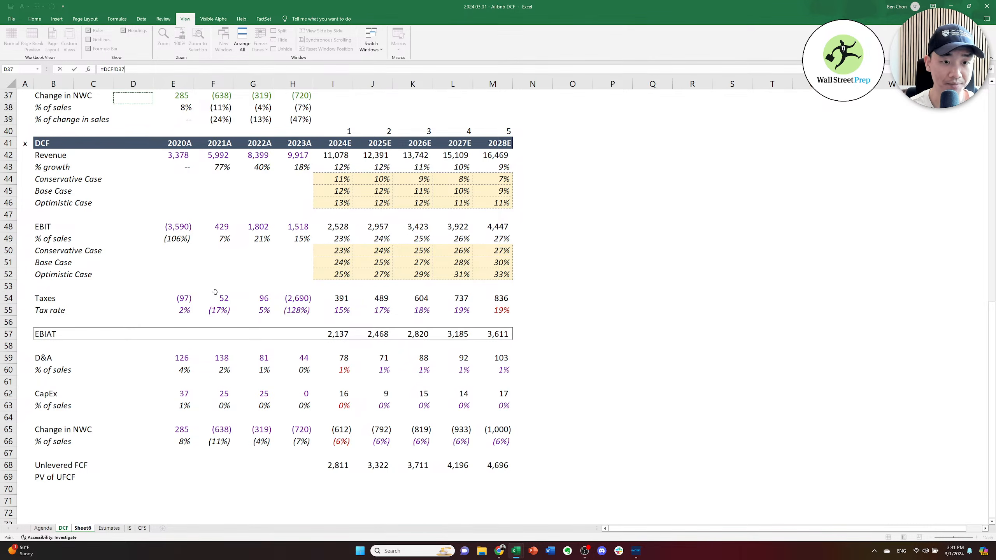
key(Up)
key(Up)
key(Up)
key(Up)
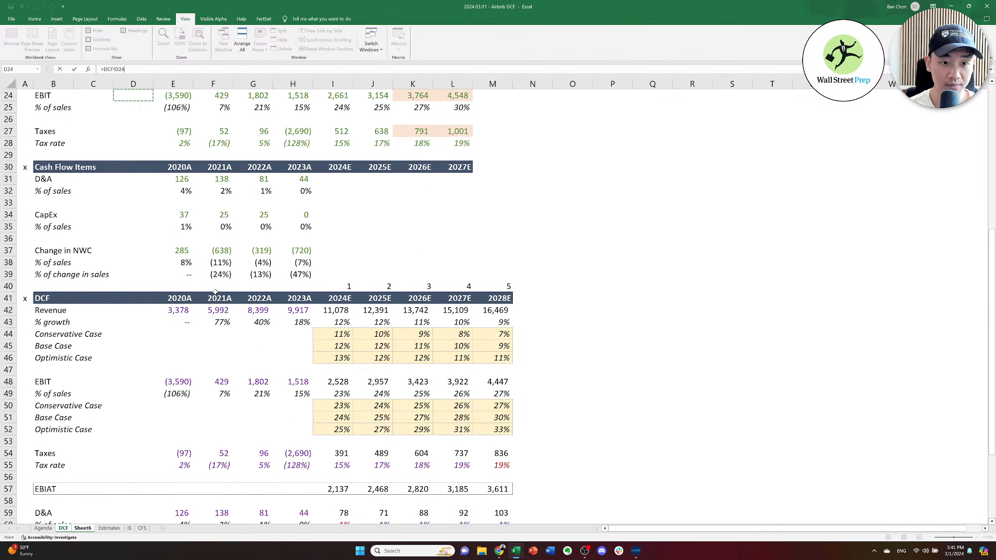
key(Down)
key(Down)
key(Down)
key(Down)
key(Down)
key(Down)
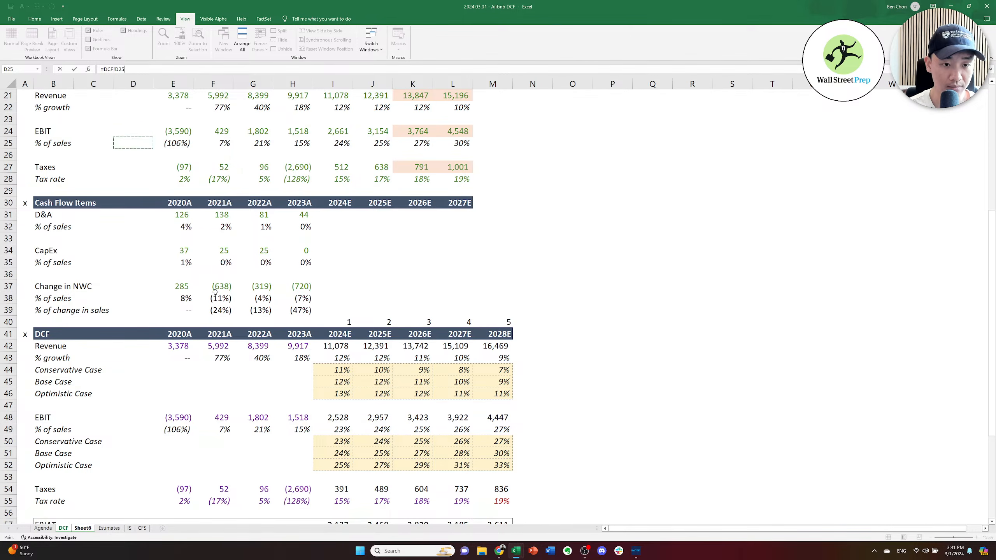
key(Right)
key(Right)
key(Right)
key(Down)
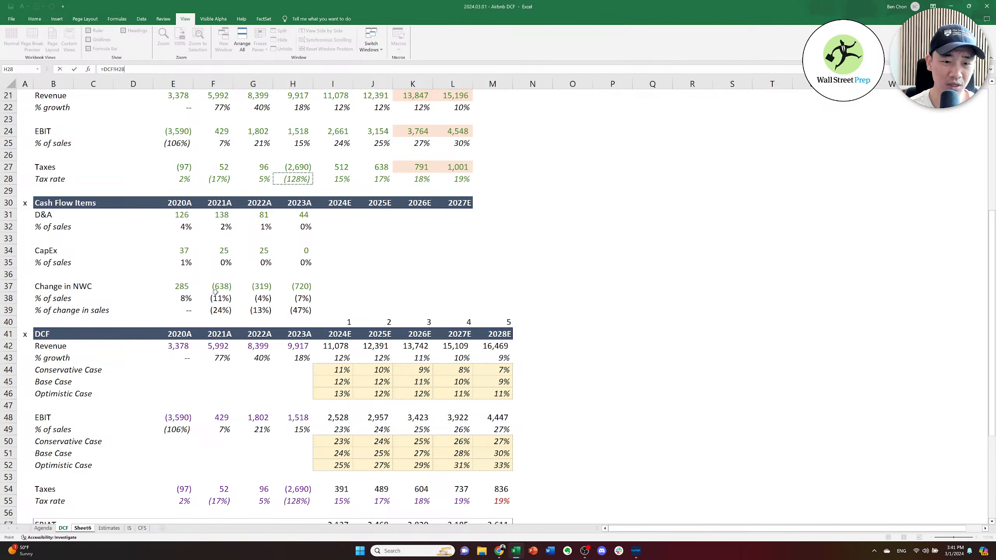
key(Right)
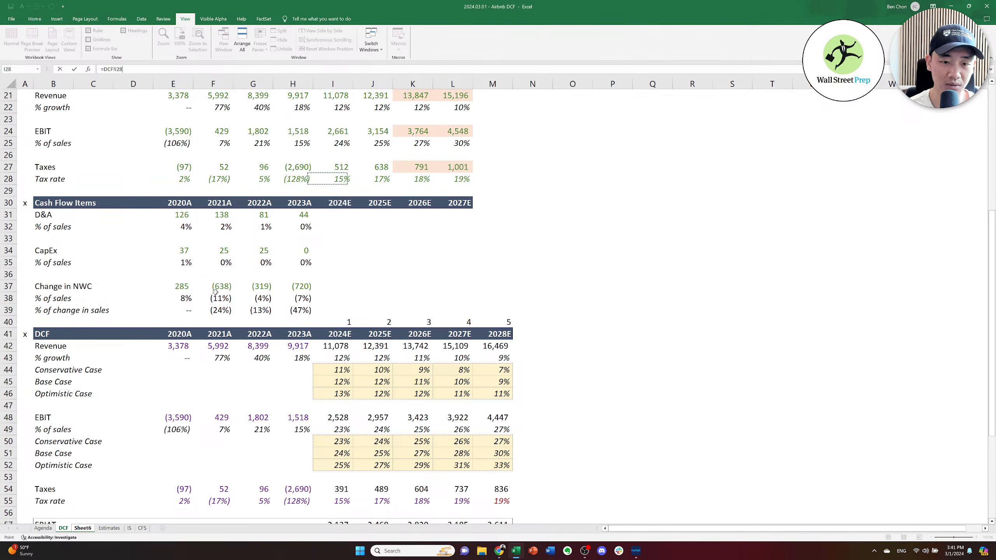
key(Up)
key(Down)
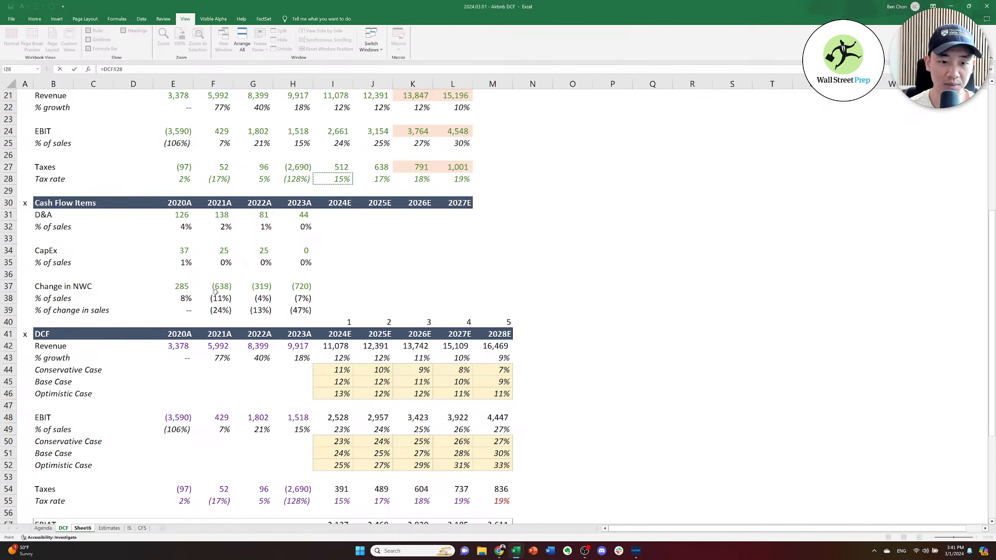
key(Return)
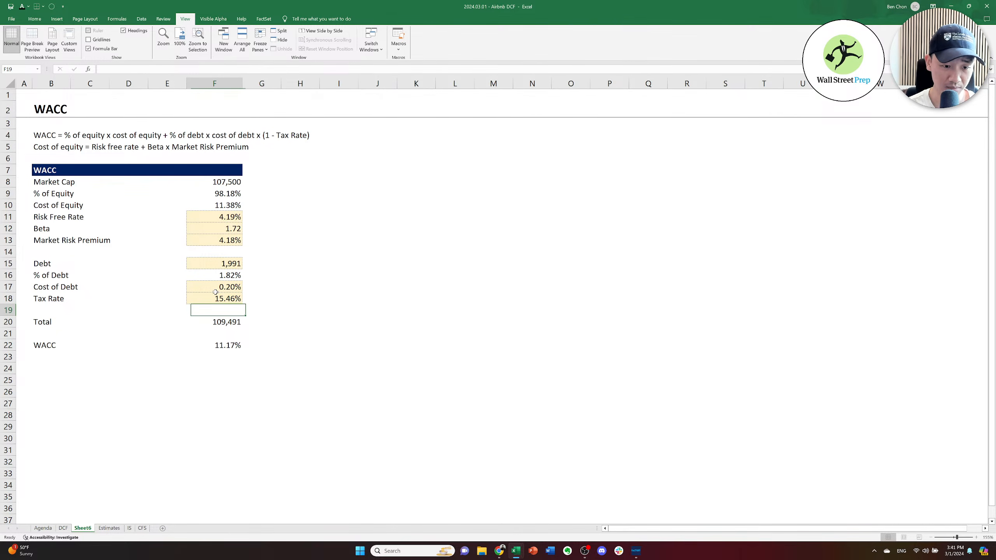
Review the WACC formula, the total capital formula and the beta input on the WACC sheet.
key(Down)
key(Down)
key(Down)
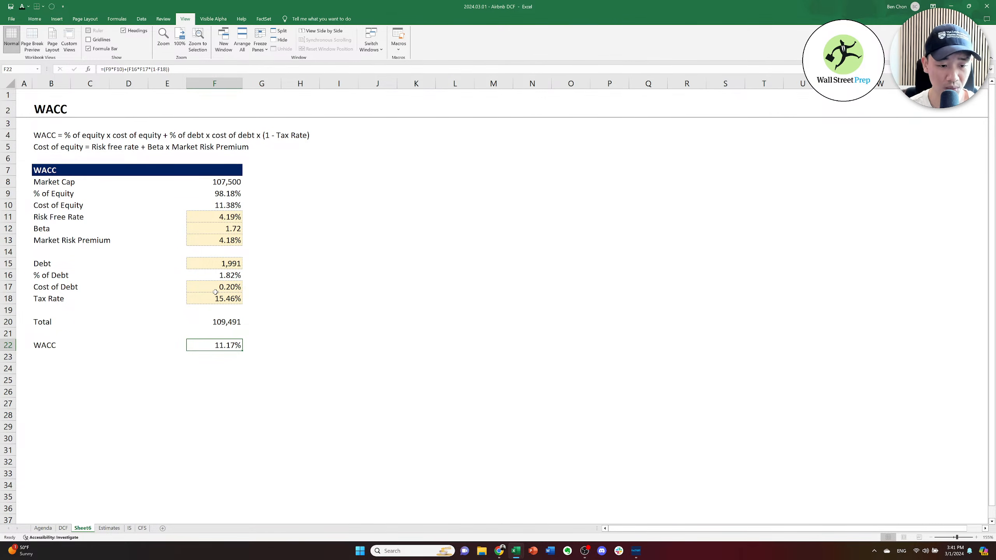
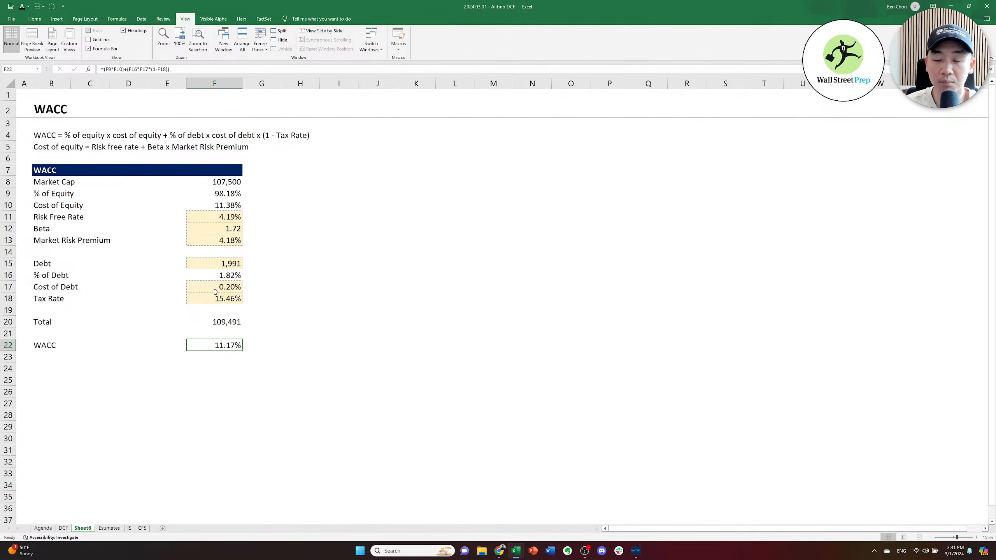
key(Up)
key(Up)
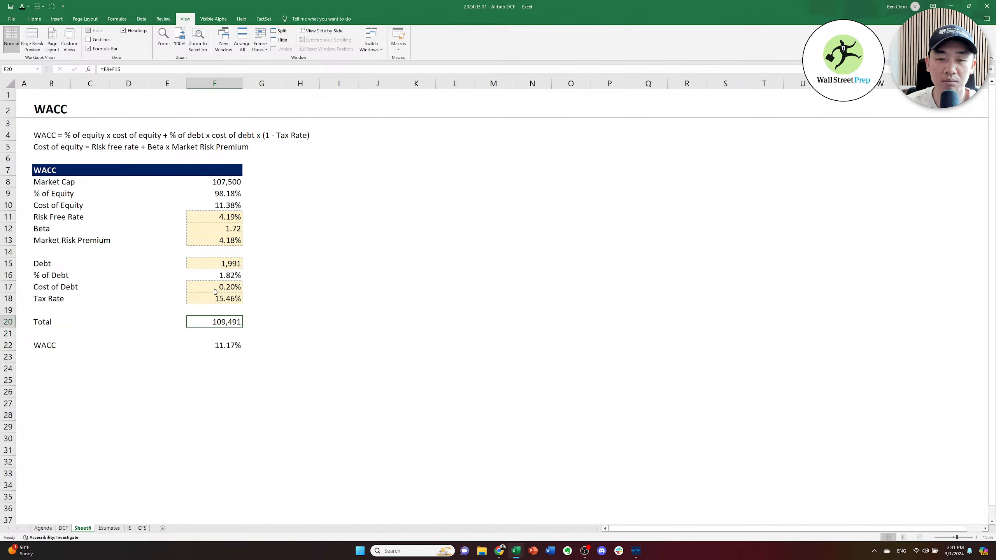
key(Down)
key(Up)
key(Down)
key(Up)
key(Down)
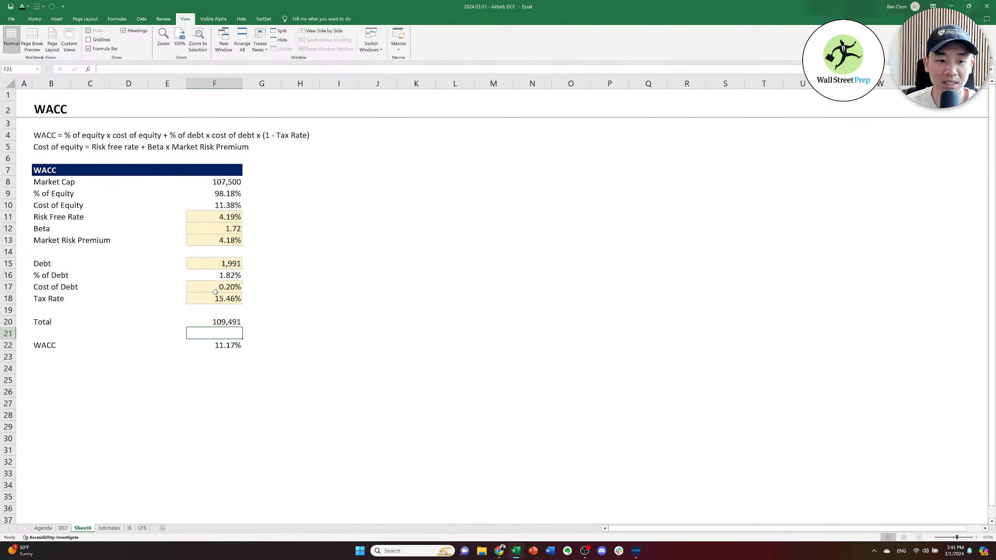
key(Down)
key(Up)
key(Down)
key(Up)
key(Down)
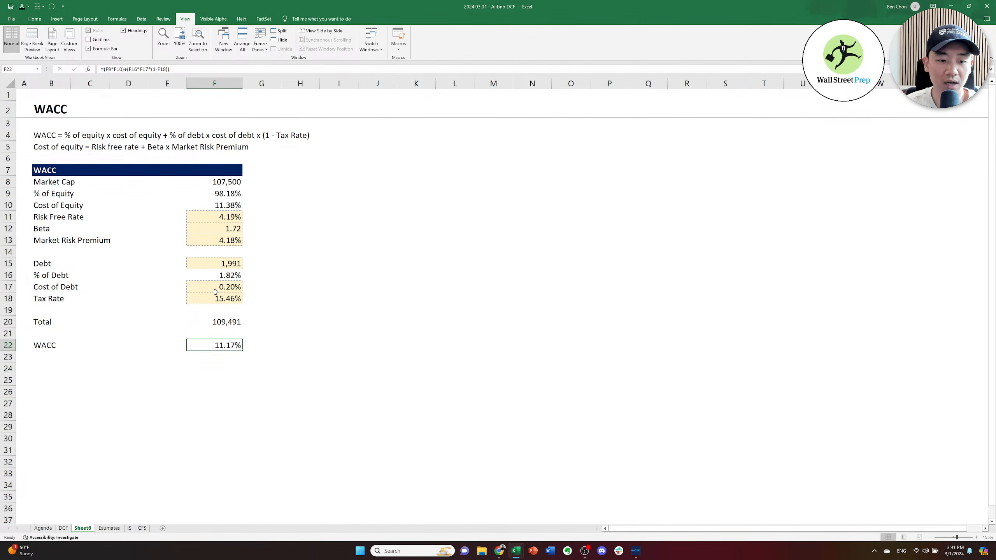
key(Up)
key(Down)
key(Up)
key(Up)
key(Up)
key(Up)
key(Up)
key(Up)
key(Up)
key(Up)
key(Up)
key(Up)
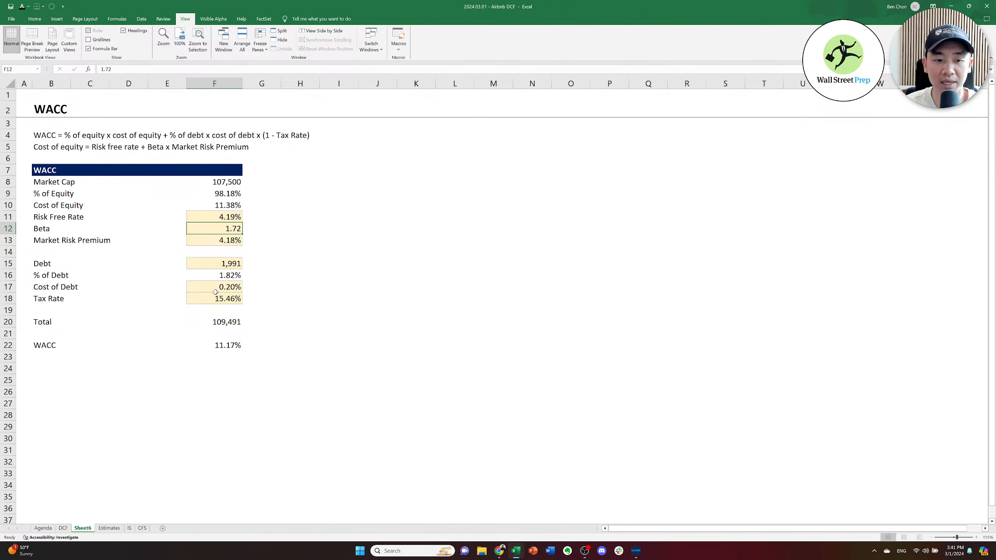
key(Up)
key(Down)
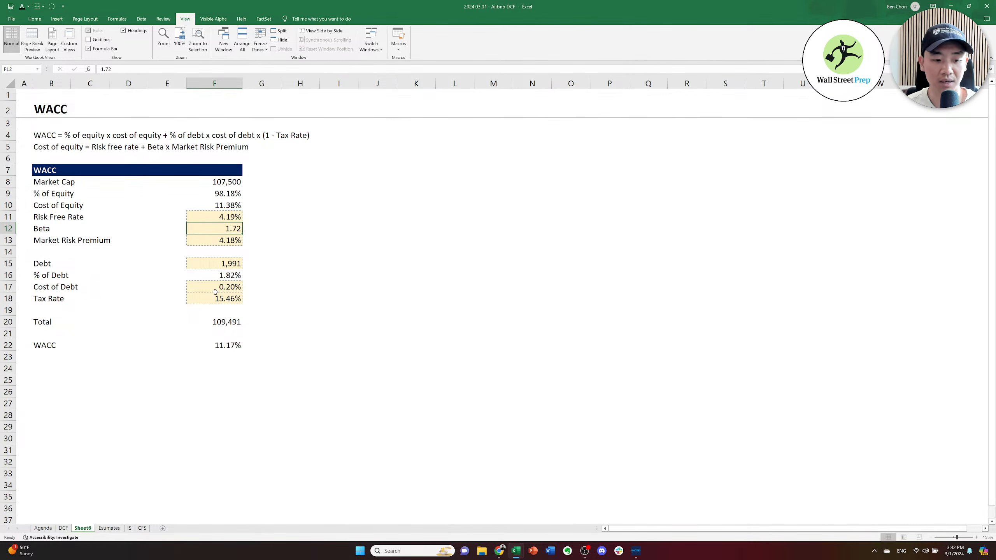
Rename the current worksheet as WACC.
key(alt+h)
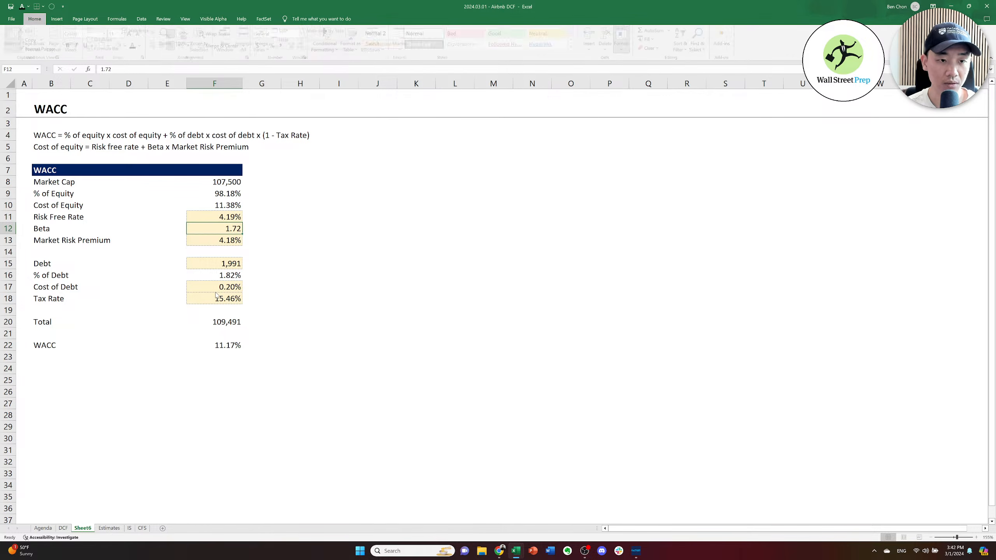
text(or)
text(WACC)
key(Return)
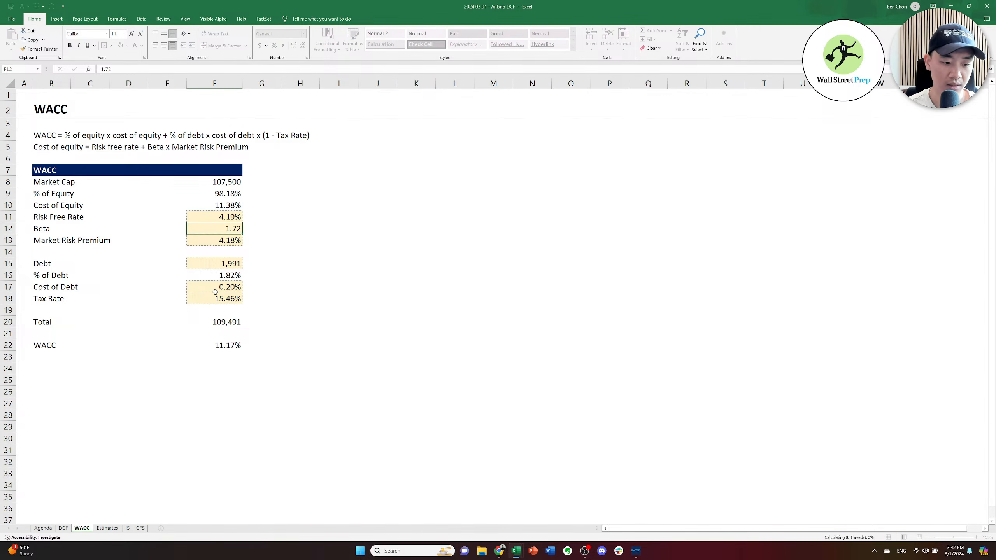
Link the Base case WACC in the DCF sheet's valuation assumptions (cell O17) to the WACC result in cell F22 of the WACC sheet.
key(ctrl+Page_Up)
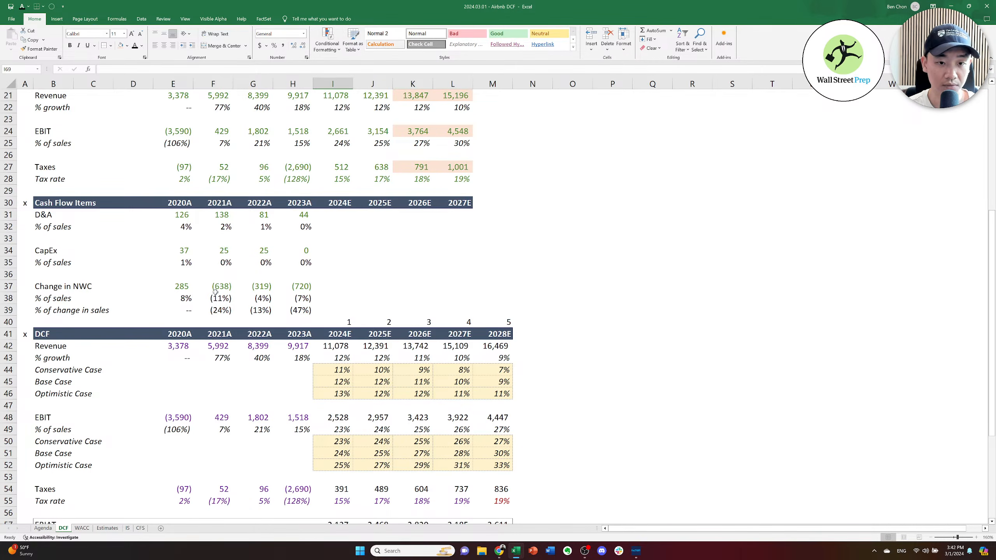
key(Left)
key(Left)
key(Up)
key(Up)
key(Left)
key(Up)
key(Down)
key(Left)
key(Left)
key(Left)
key(Up)
key(Left)
key(Up)
key(Up)
key(Up)
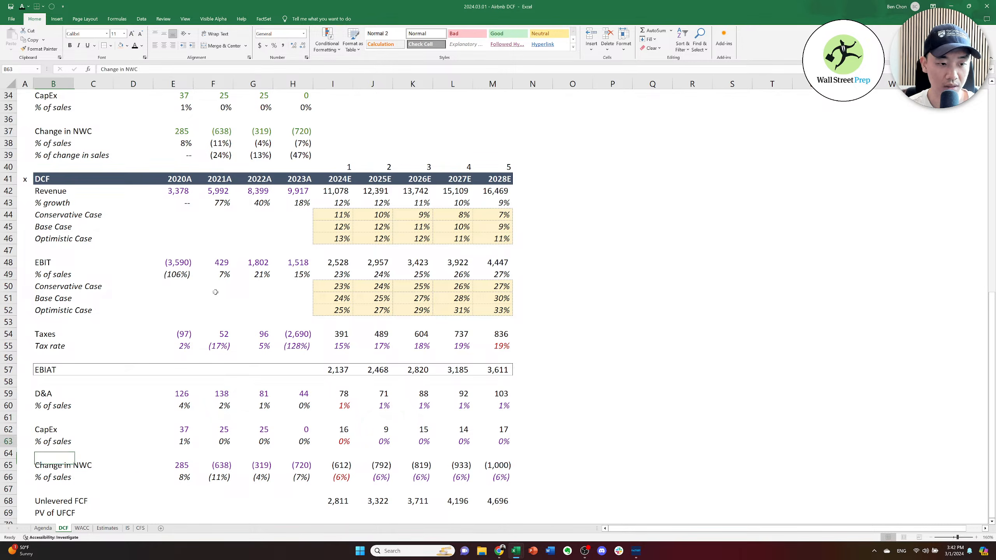
key(ctrl+Home)
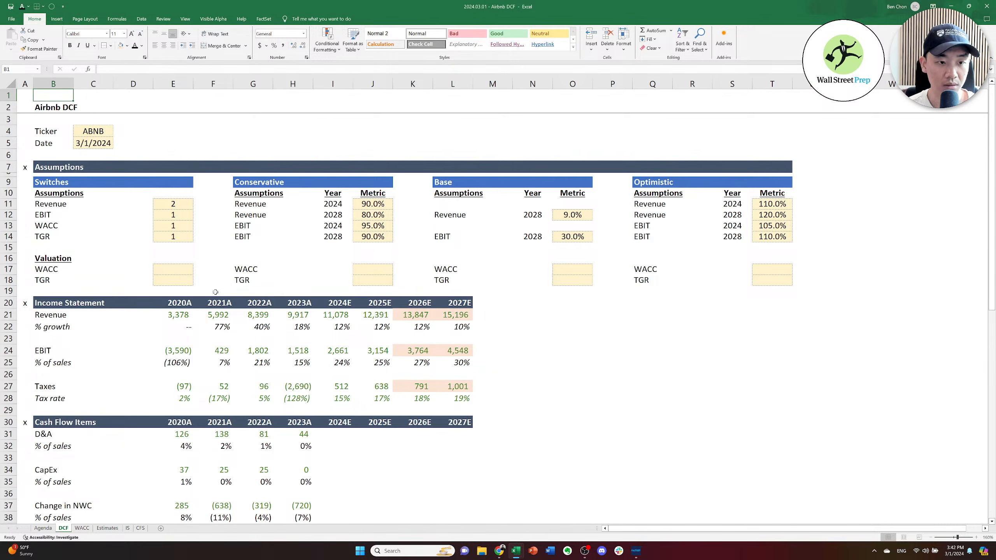
key(Right)
key(Right)
key(Right)
key(Right)
key(Right)
key(Right)
key(Right)
key(Right)
key(Right)
key(Right)
key(Down)
key(Down)
key(Right)
key(Right)
key(Right)
key(Down)
key(Down)
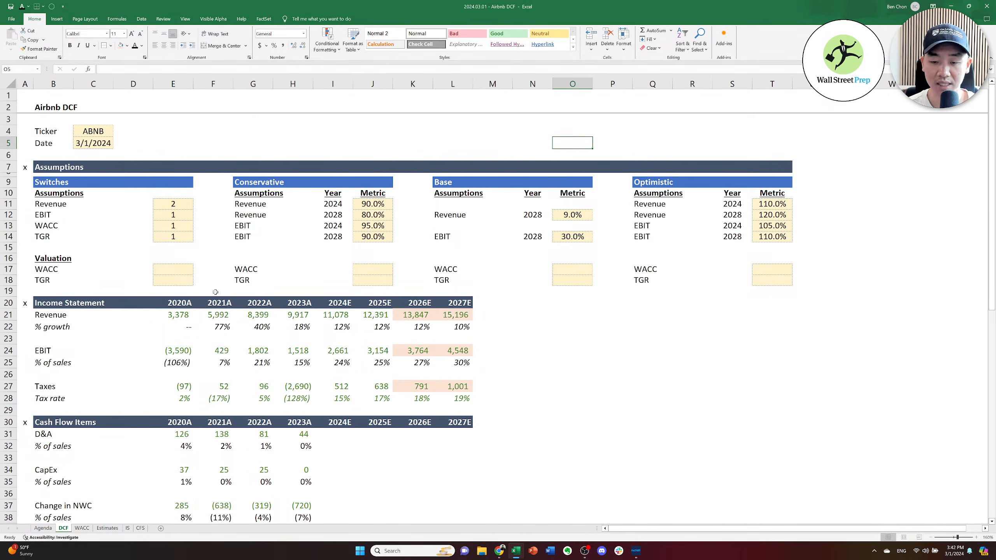
key(Down)
key(Down)
key(Down)
key(Down)
key(Down)
key(Down)
key(Down)
key(Down)
key(Down)
key(Down)
key(Down)
text(=)
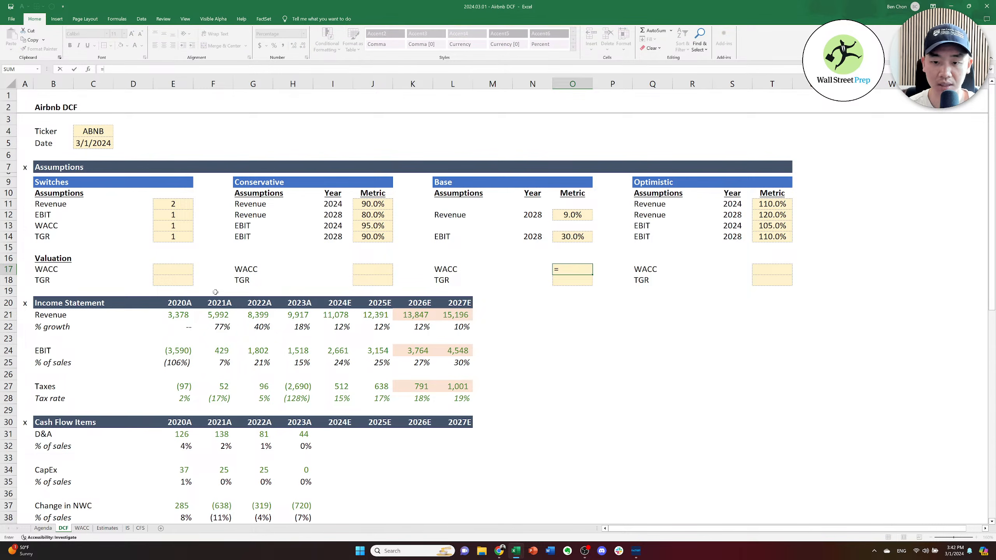
key(ctrl+Page_Down)
key(Down)
key(Right)
key(Right)
key(Down)
key(Down)
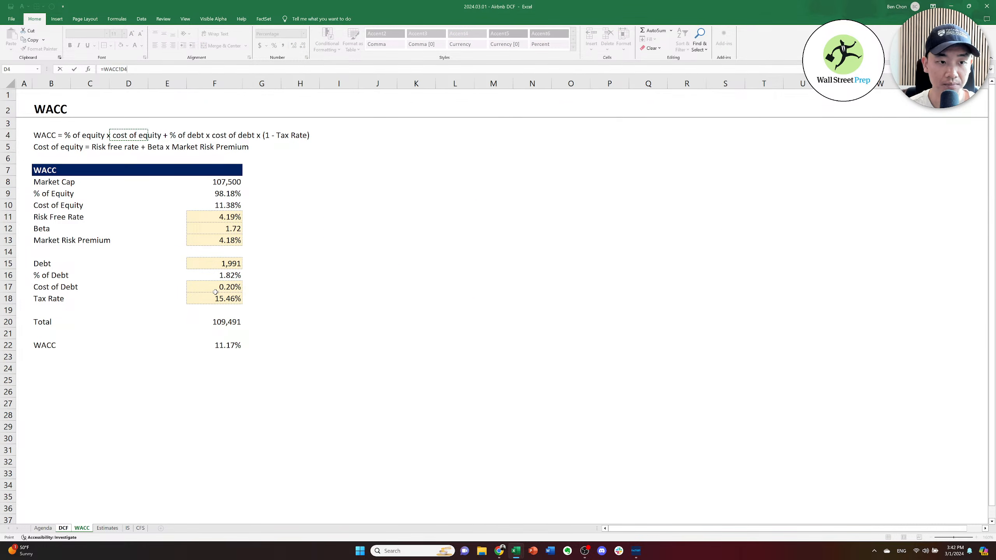
key(Down)
key(Right)
key(Right)
key(Down)
key(Down)
key(Down)
key(Down)
key(Down)
key(Down)
key(Down)
key(Down)
key(Down)
key(Down)
key(Down)
key(Down)
key(Down)
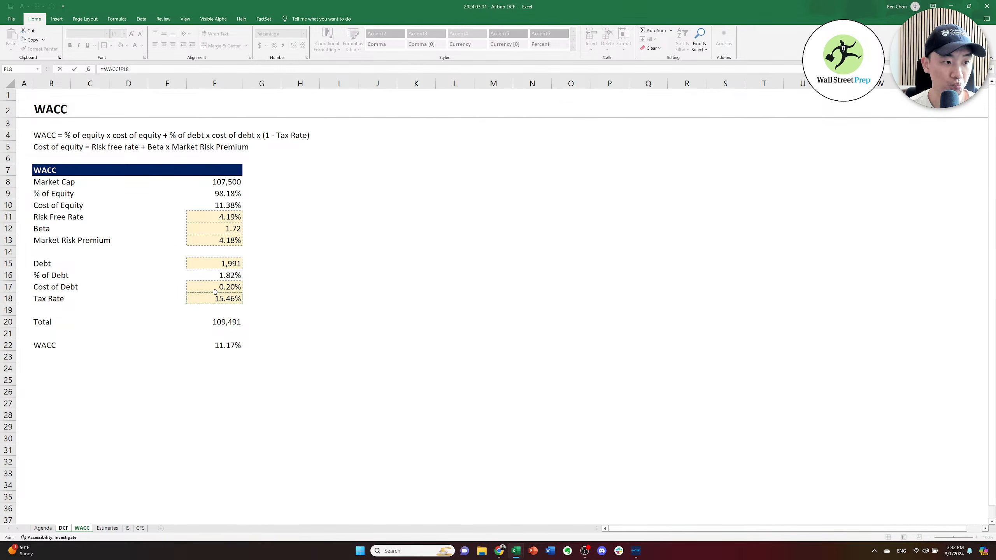
key(Down)
key(Down)
key(Up)
key(Up)
key(Down)
key(Down)
key(Down)
key(Down)
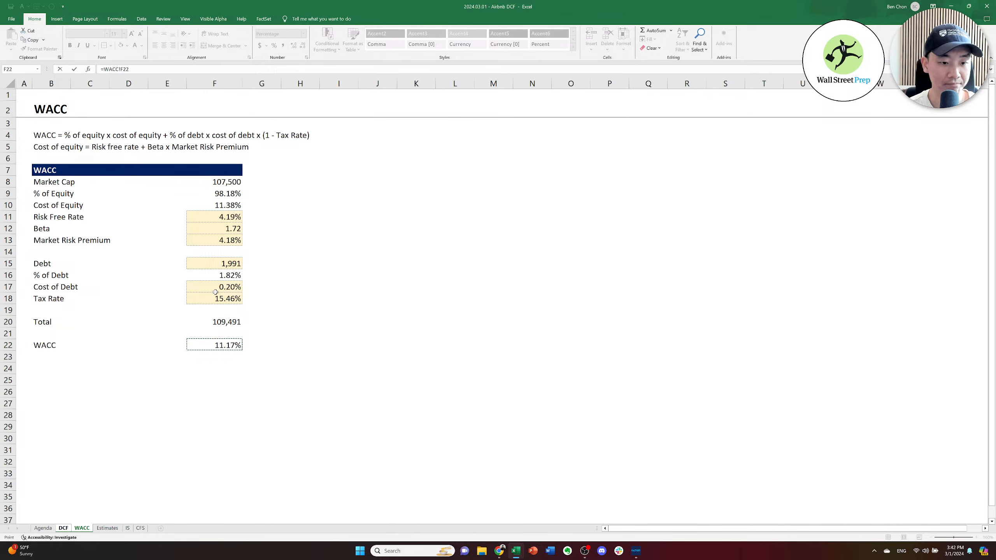
key(Return)
Set the Conservative case WACC in cell J17 to the Base case WACC plus 0.5% (=O17+.5%).
key(Up)
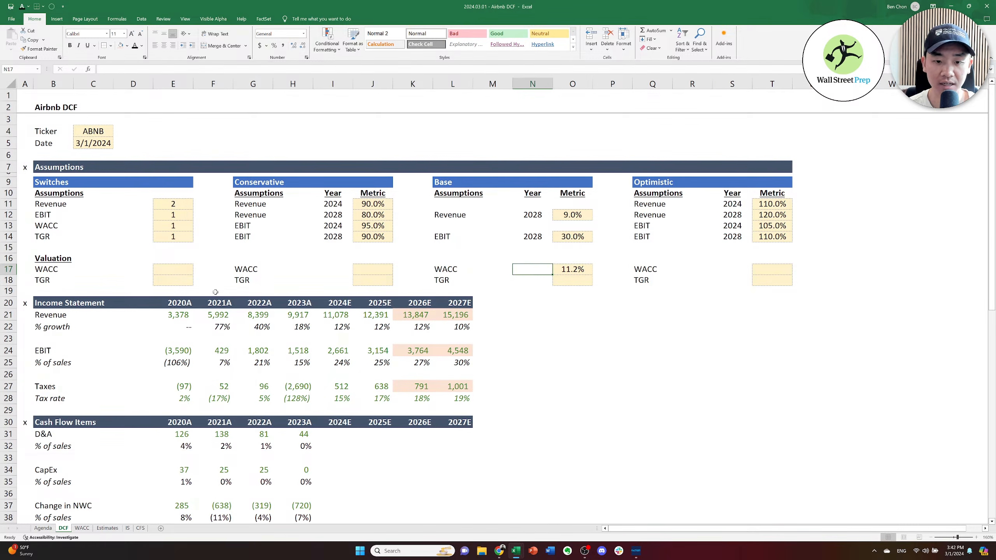
key(Left)
key(Left)
key(Left)
key(Left)
text(=)
key(Right)
key(Right)
key(Right)
key(Right)
key(Right)
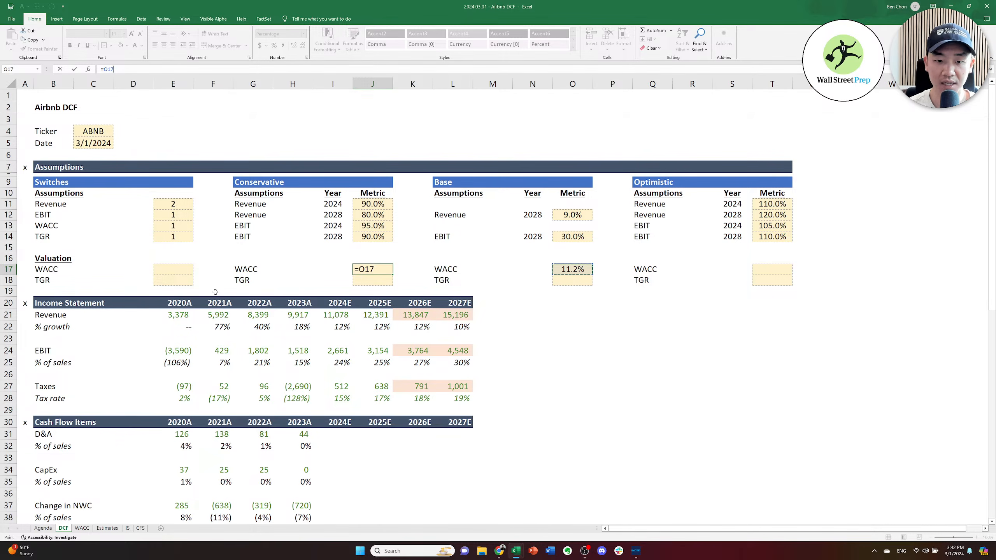
text(+.5%)
key(Right)
Set the Optimistic case WACC in cell T17 to the Base case WACC minus 0.5% (=O17-.5%).
key(Right)
key(Right)
key(Right)
key(Right)
key(Right)
key(Right)
key(Right)
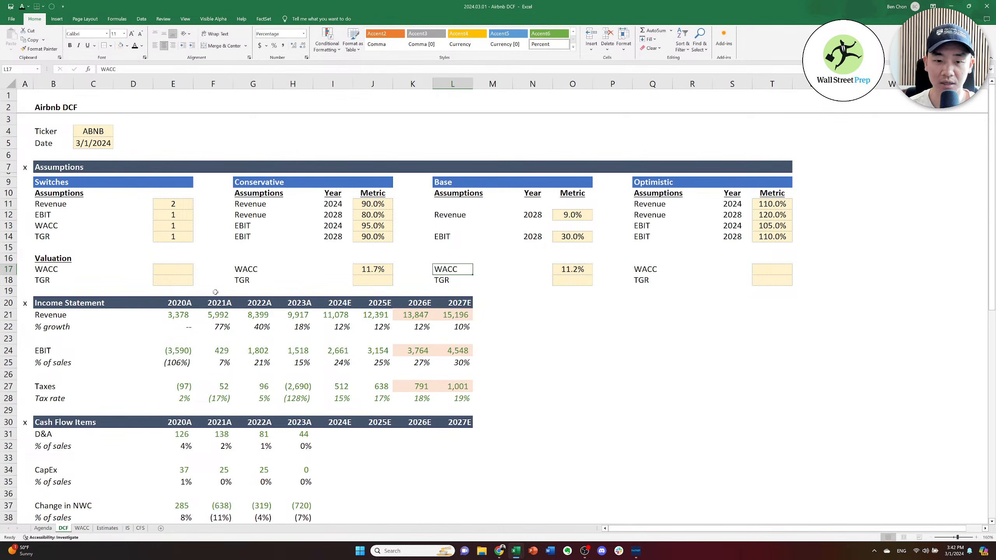
key(Right)
key(Right)
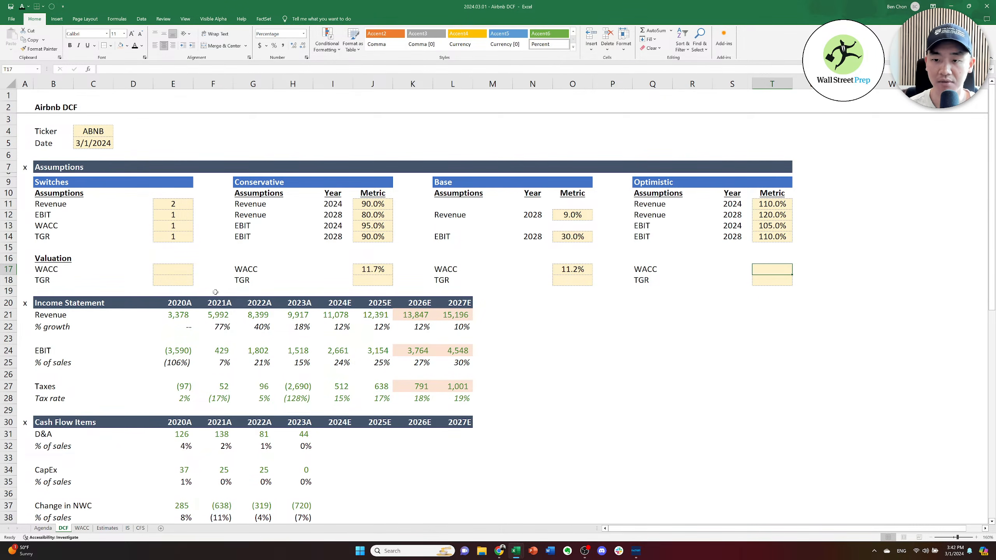
text(=)
key(Left)
key(Left)
key(Left)
key(Left)
key(Left)
key(Left)
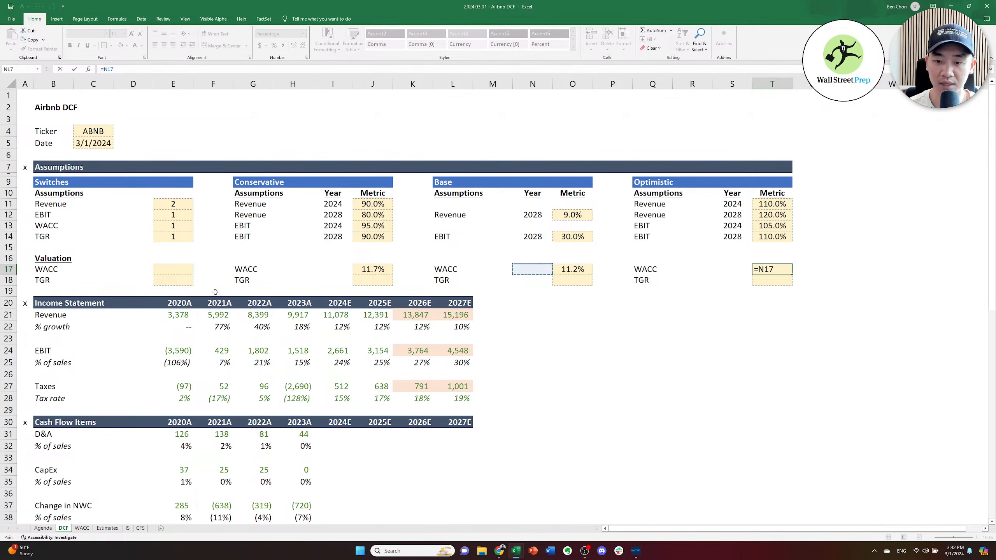
key(Right)
text(-.5)
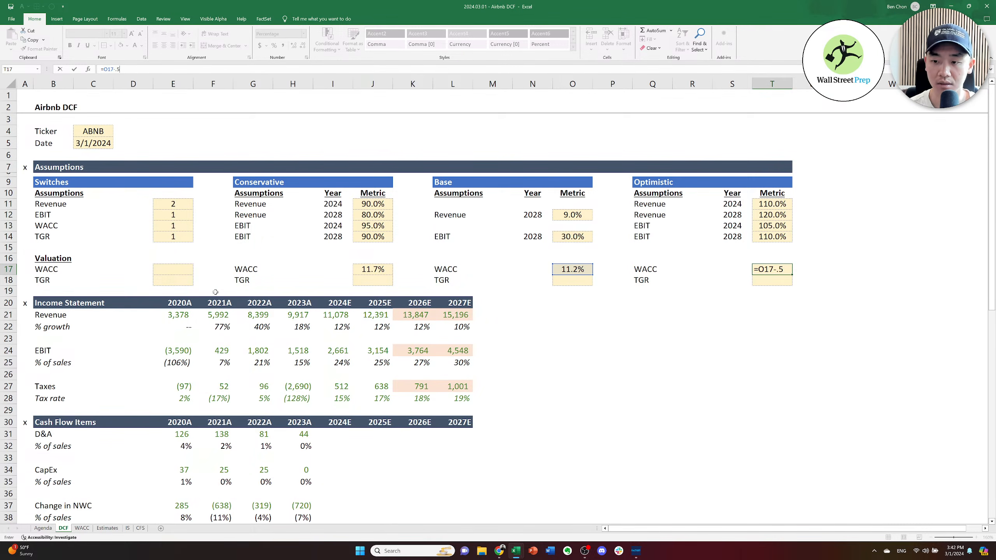
text(%)
key(Return)
key(Left)
key(Left)
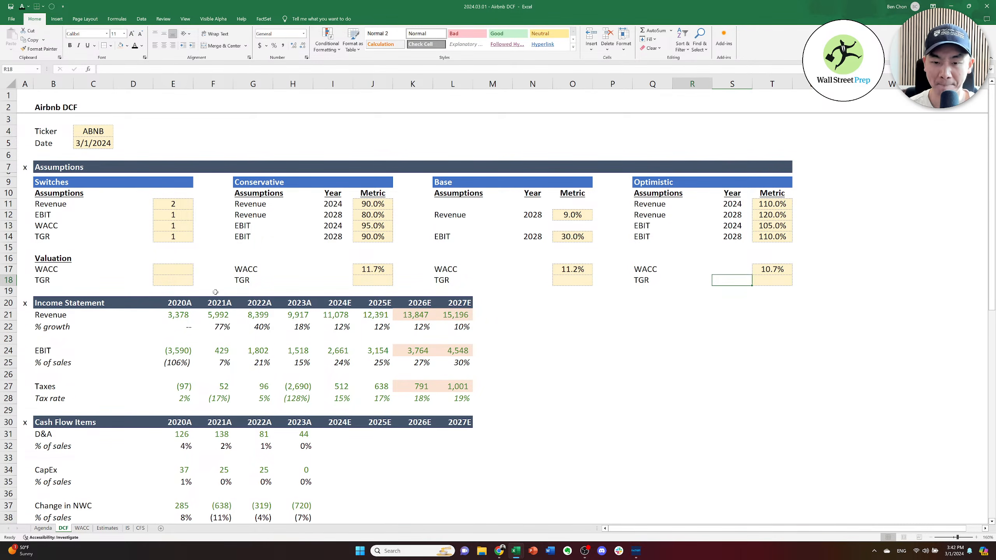
key(Up)
key(Left)
key(Left)
key(Left)
key(Left)
key(Left)
key(Left)
key(Left)
key(Left)
key(Left)
key(Left)
key(Left)
key(Left)
key(Left)
key(Left)
key(Left)
key(Left)
key(Left)
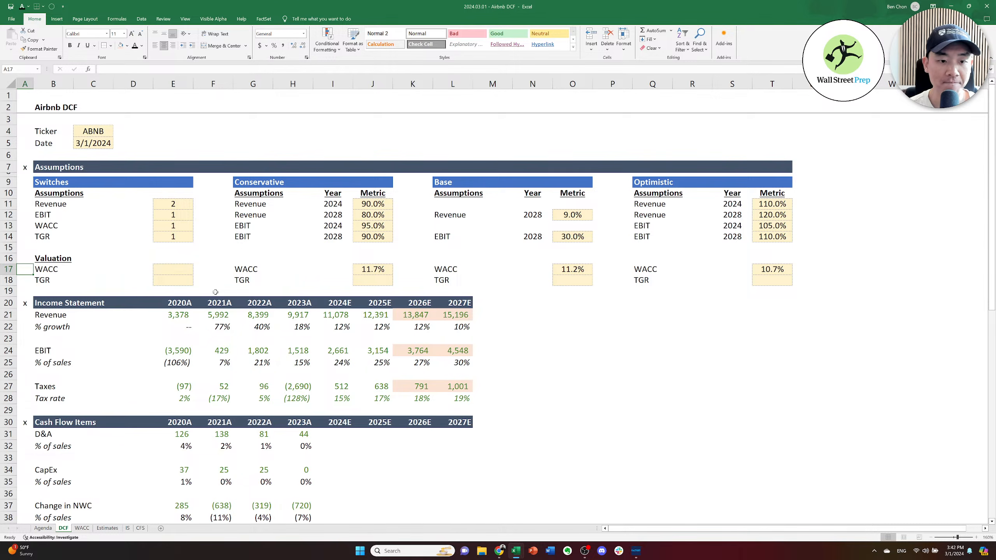
key(Right)
key(Down)
key(Right)
key(Down)
key(Up)
key(Left)
key(Left)
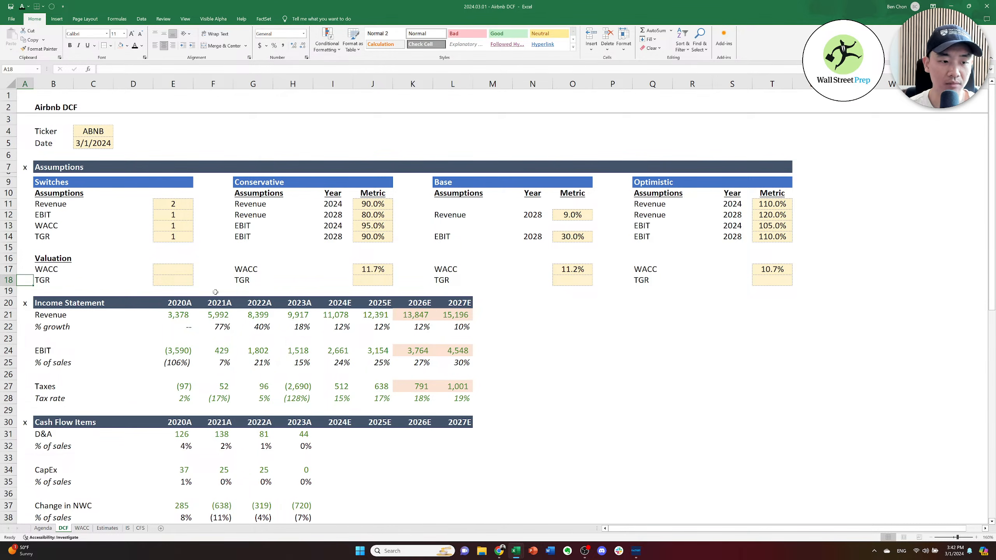
key(Down)
key(Down)
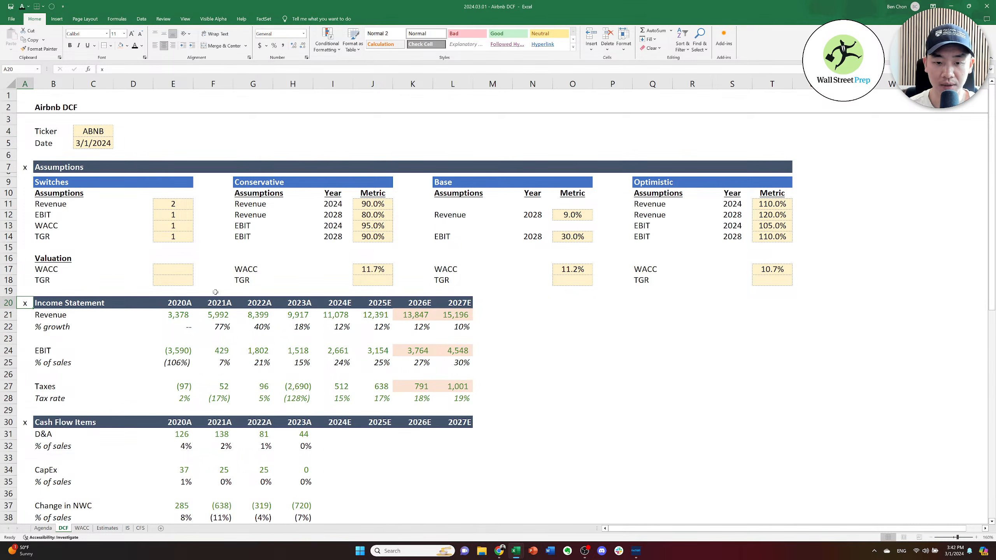
Review the DCF section's forecast rows from Revenue down to Unlevered FCF and PV of UFCF.
key(Page_Down)
key(Down)
key(Down)
key(Down)
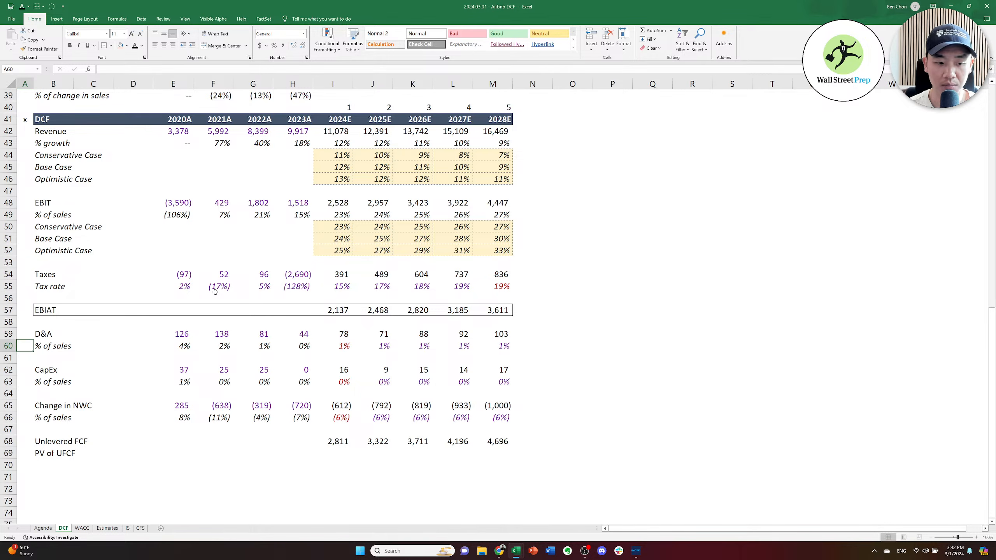
key(Right)
key(Right)
key(Up)
key(Right)
key(Right)
key(Up)
key(Up)
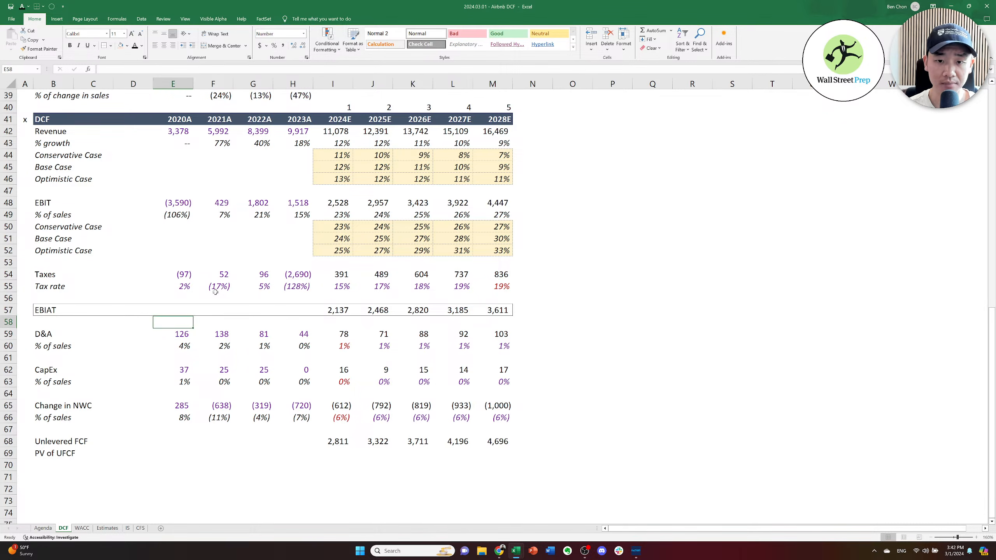
key(Right)
key(Right)
key(Right)
key(Right)
key(Right)
key(Right)
key(Right)
key(Right)
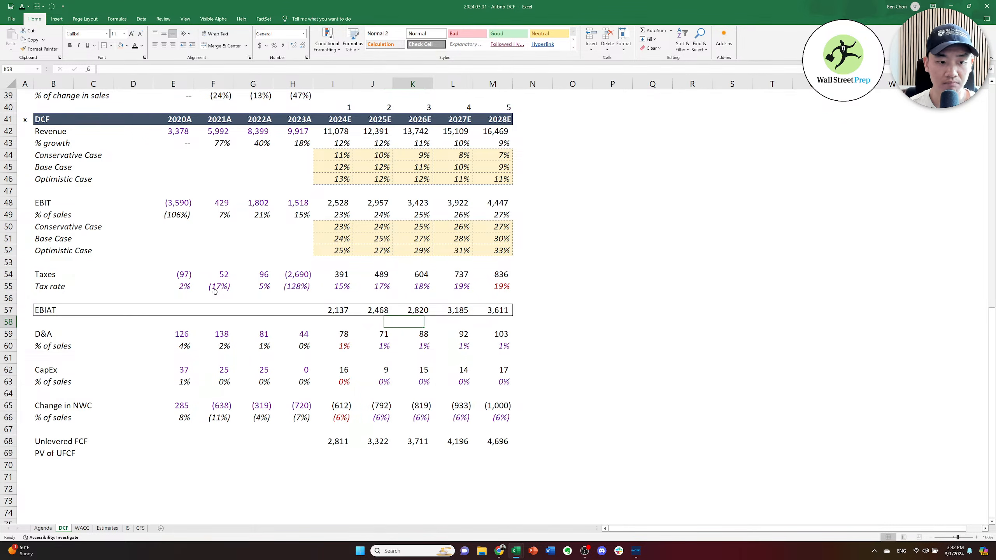
key(Down)
key(Down)
key(Up)
key(Up)
key(Up)
key(Up)
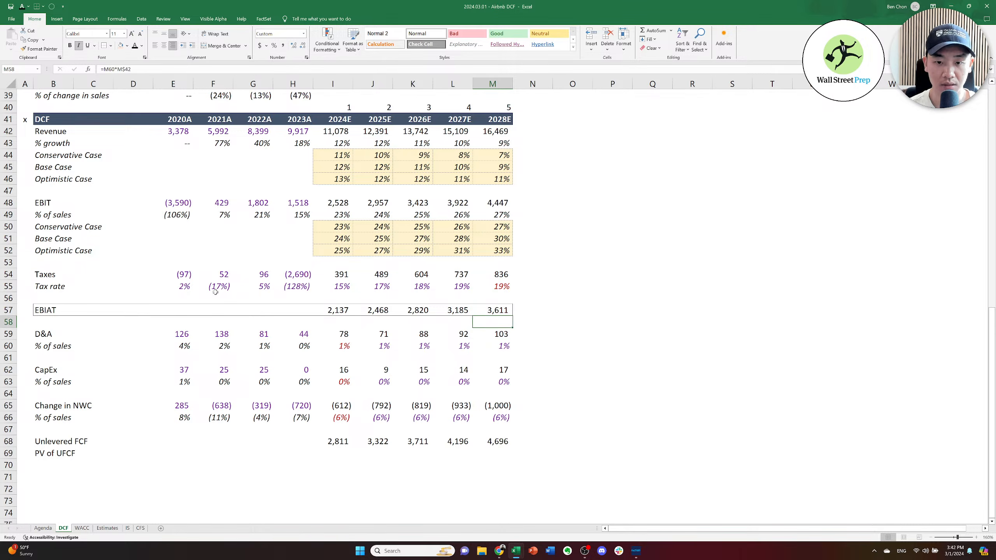
Switch to the Universe of Companies workbook and examine the EV / EBITDA multiples of Airbnb and Booking Holdings in the Travel Booking group.
key(alt+Tab)
key(alt+Tab)
key(alt+Tab)
key(alt+Tab)
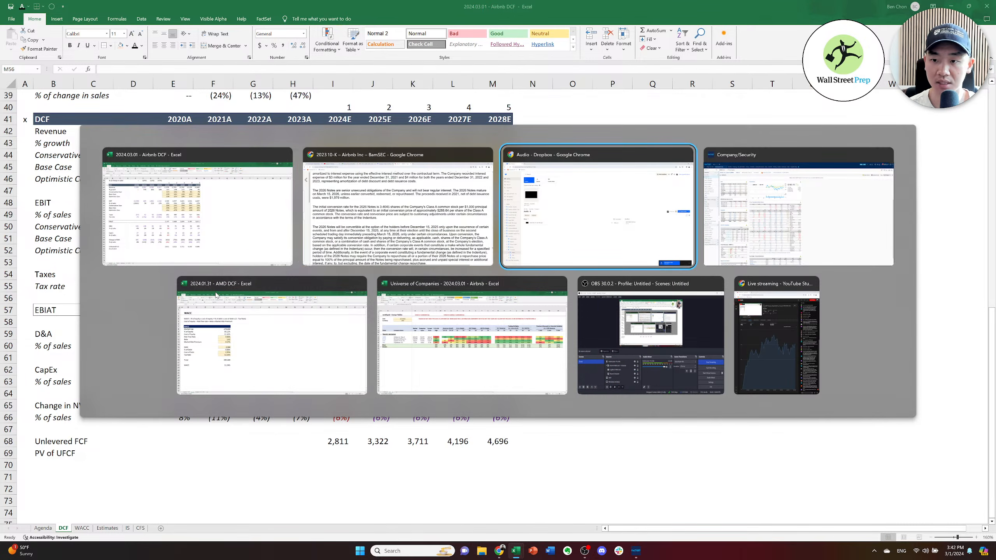
key(alt+Tab)
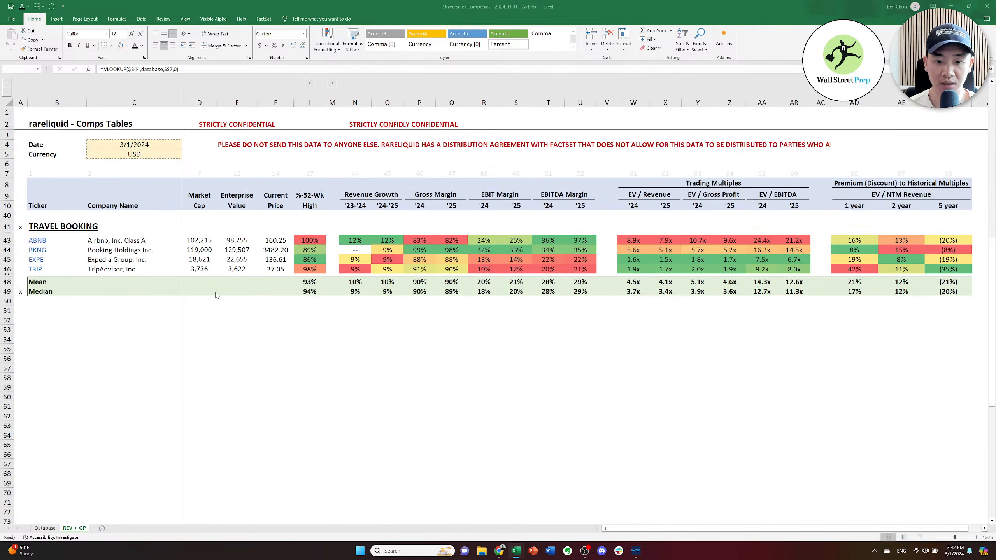
key(Right)
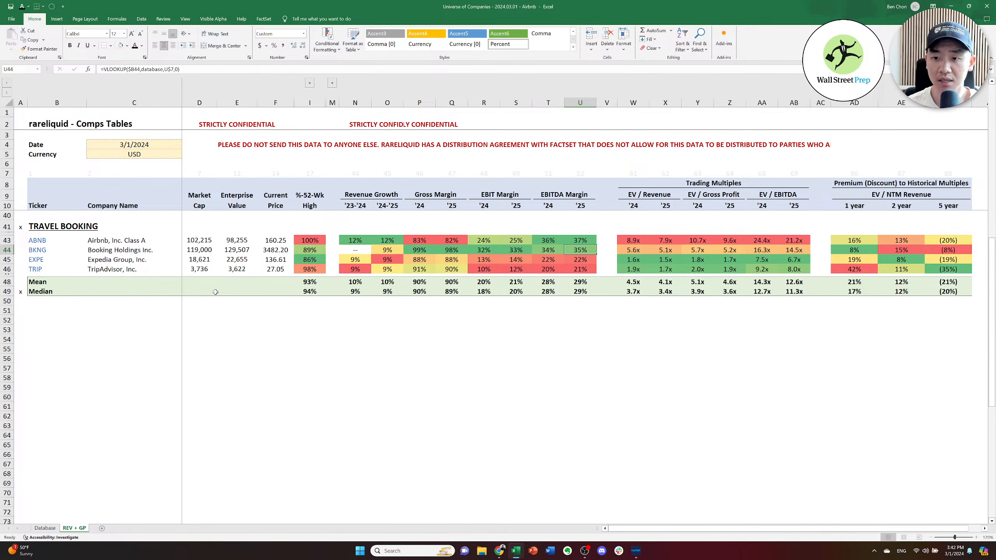
key(Right)
key(Right)
key(Right)
key(Right)
key(Right)
key(Right)
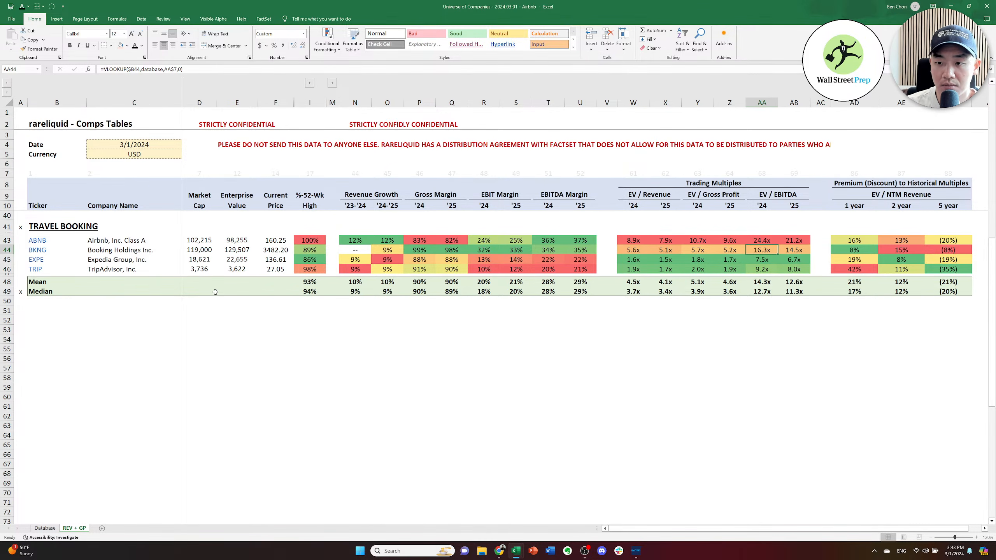
key(Right)
key(Up)
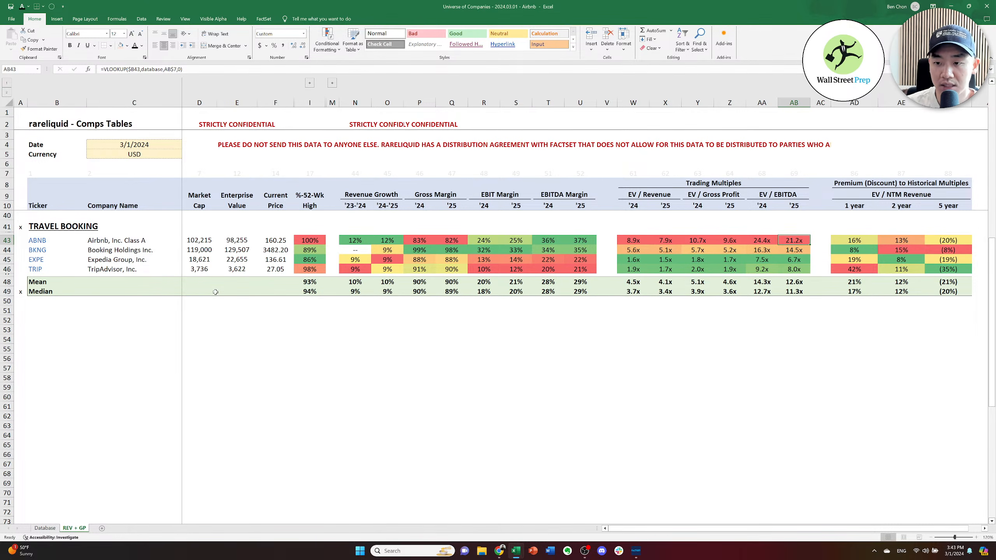
key(Down)
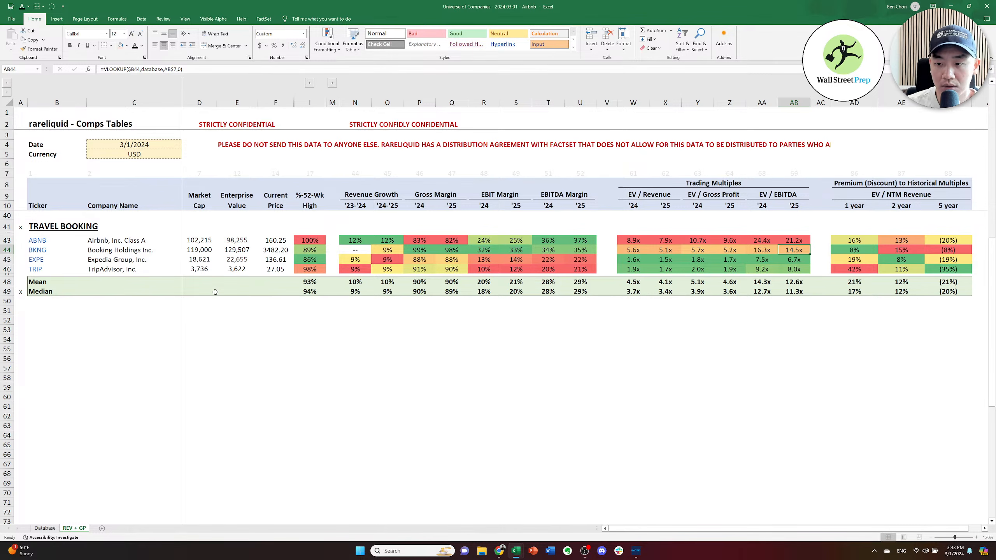
Examine the '25 EV / EBITDA multiples of the Lodging and Marketplace comps above the Travel Booking group.
key(Up)
key(Up)
key(Up)
key(Up)
key(Up)
key(Up)
key(Up)
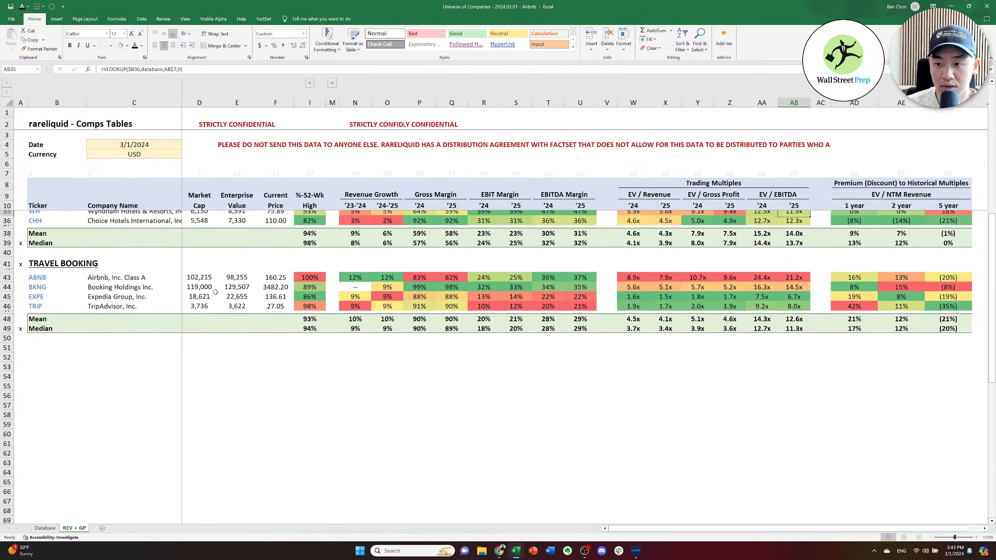
key(Up)
key(Up)
key(Up)
key(Up)
key(Up)
key(Up)
key(Up)
key(Up)
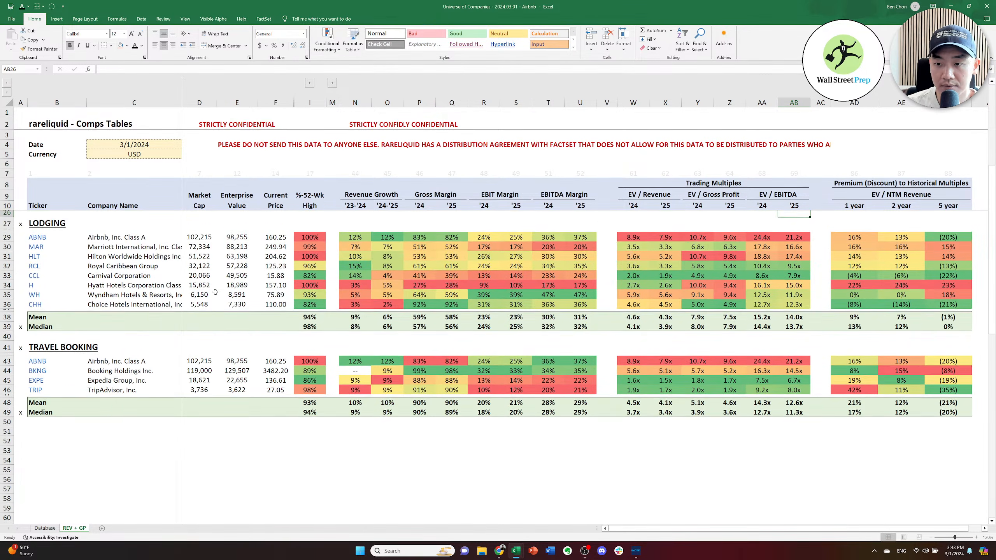
key(Up)
key(Up)
key(Up)
key(Up)
key(Up)
key(Up)
key(Up)
key(Up)
key(Up)
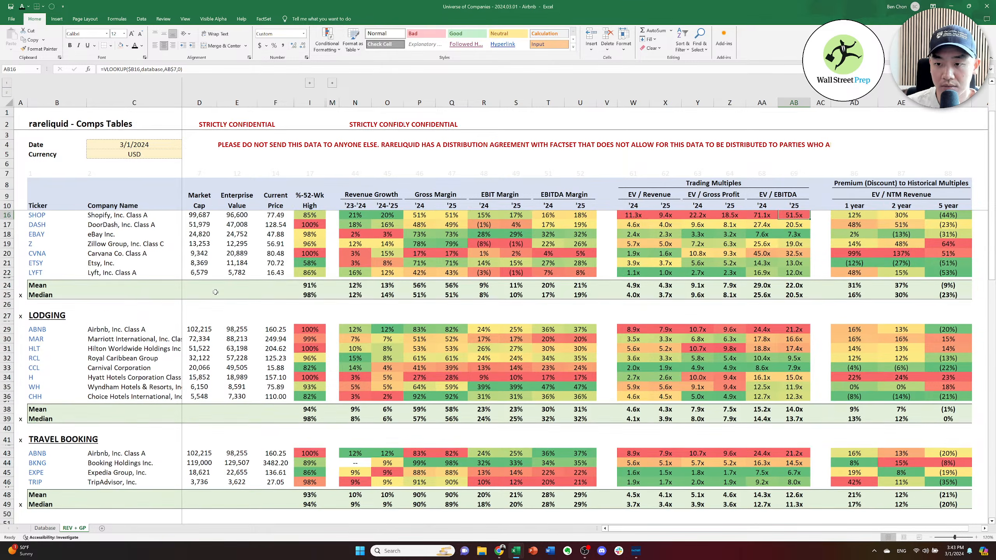
key(Up)
key(Up)
key(Up)
key(Up)
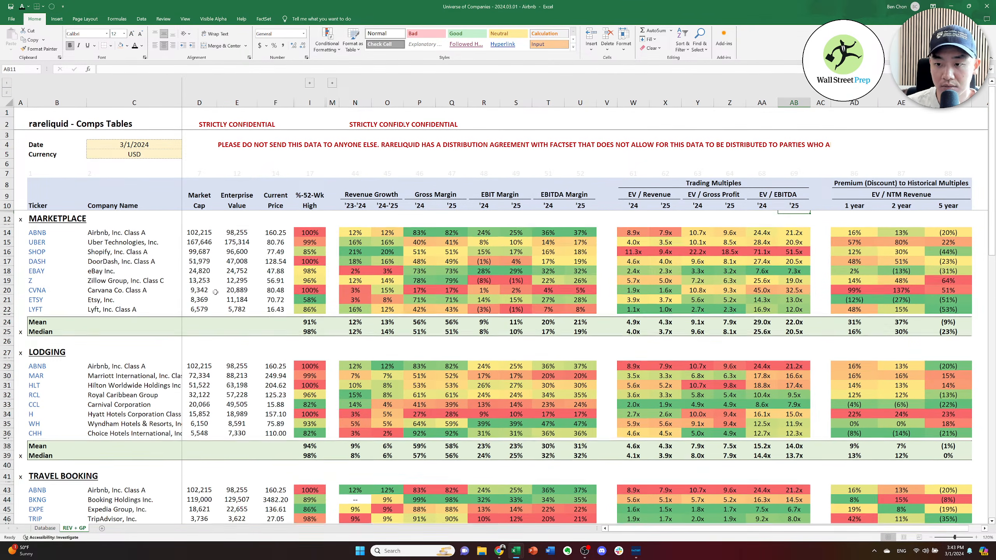
Compare the '24 EV / EBITDA multiples across the Marketplace, Lodging and Travel Booking groups, down to the Travel Booking mean and median.
key(Down)
key(Down)
key(Down)
key(Down)
key(Down)
key(Down)
key(Down)
key(Down)
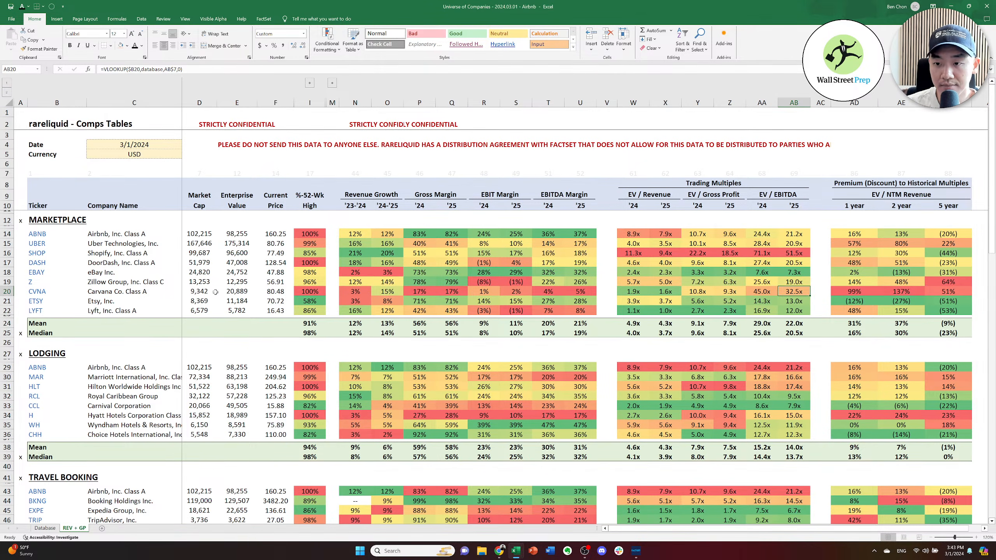
key(Down)
key(Down)
key(Down)
key(Left)
key(Down)
key(Down)
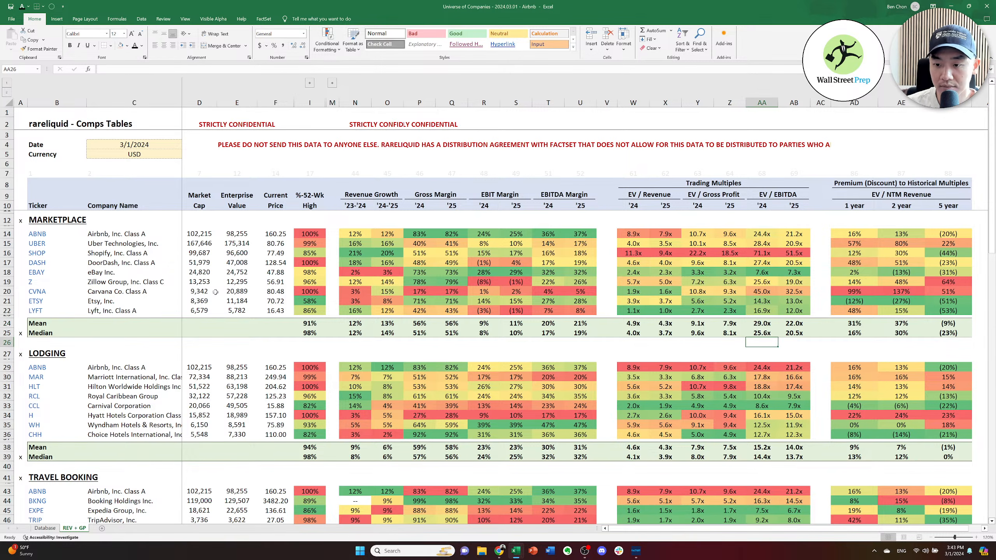
key(Down)
key(Down)
key(Down)
key(Down)
key(Down)
key(Down)
key(Down)
key(Down)
key(Down)
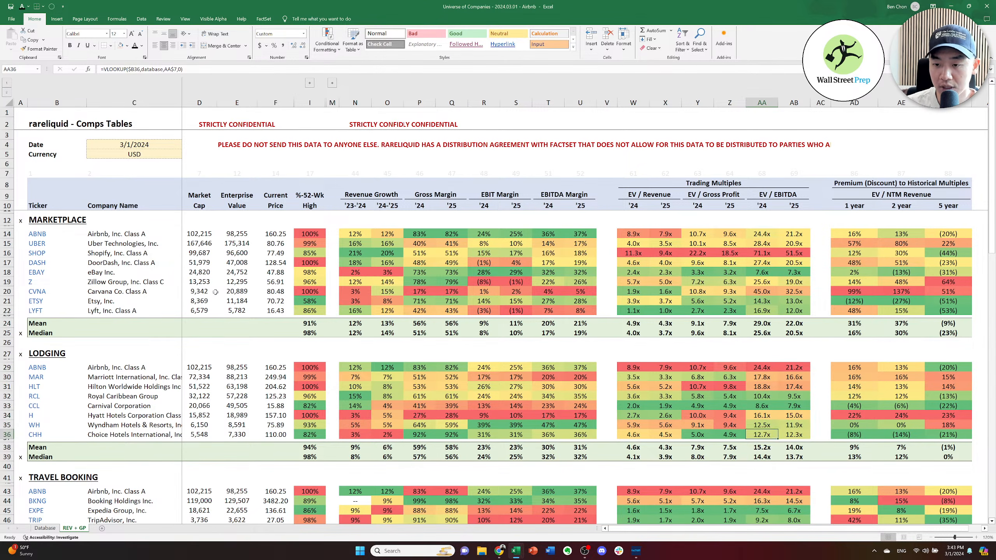
key(Down)
key(Down)
key(Down)
key(Down)
key(Down)
key(Down)
key(Down)
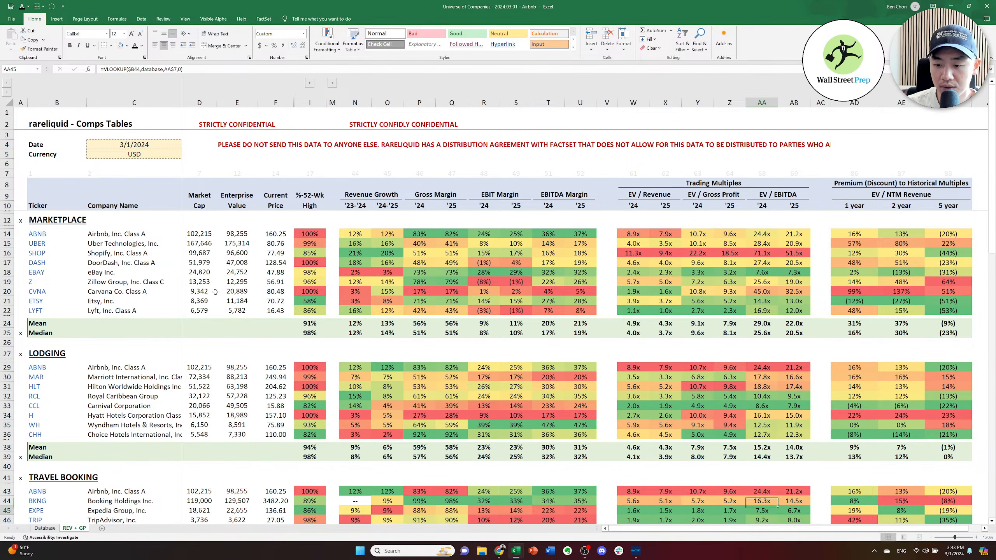
key(Down)
key(Down)
key(Down)
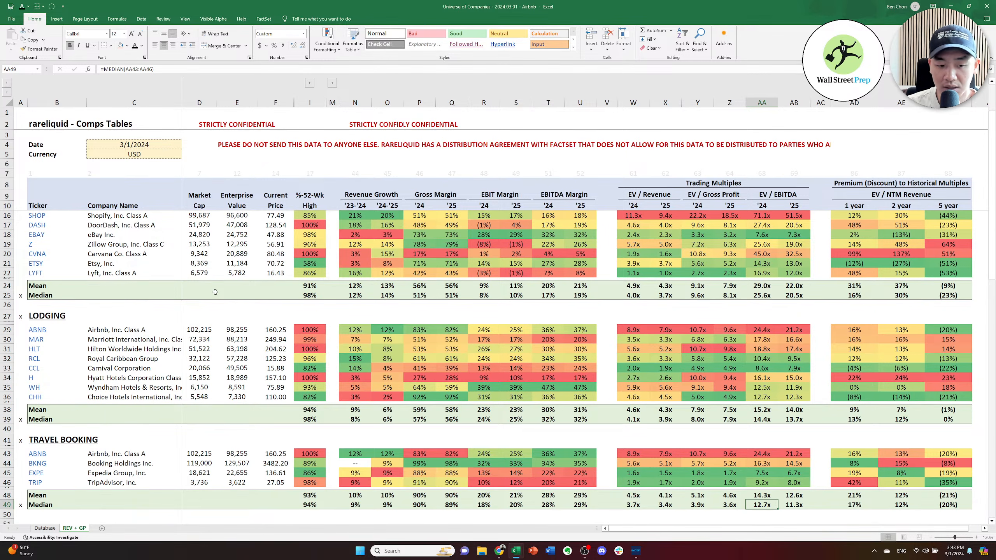
key(Up)
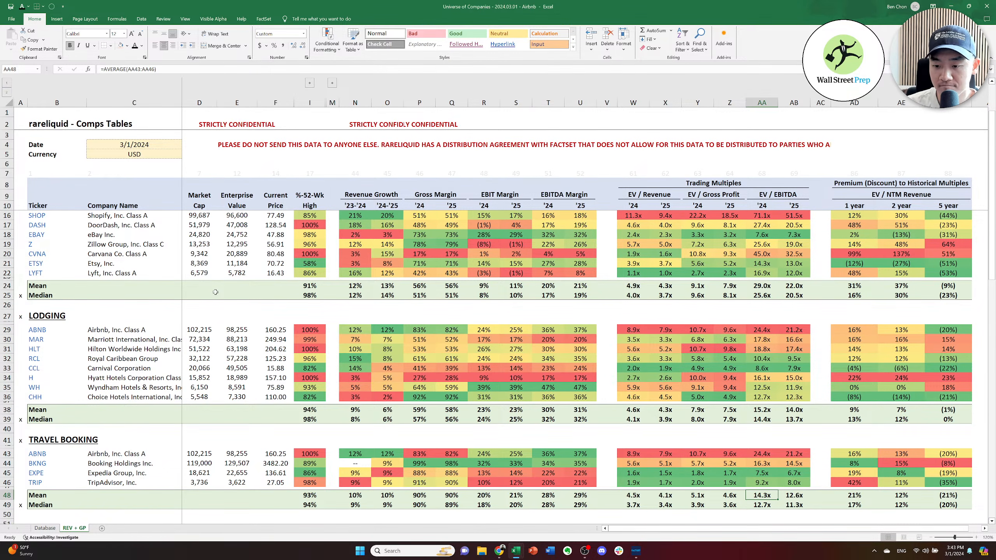
key(Down)
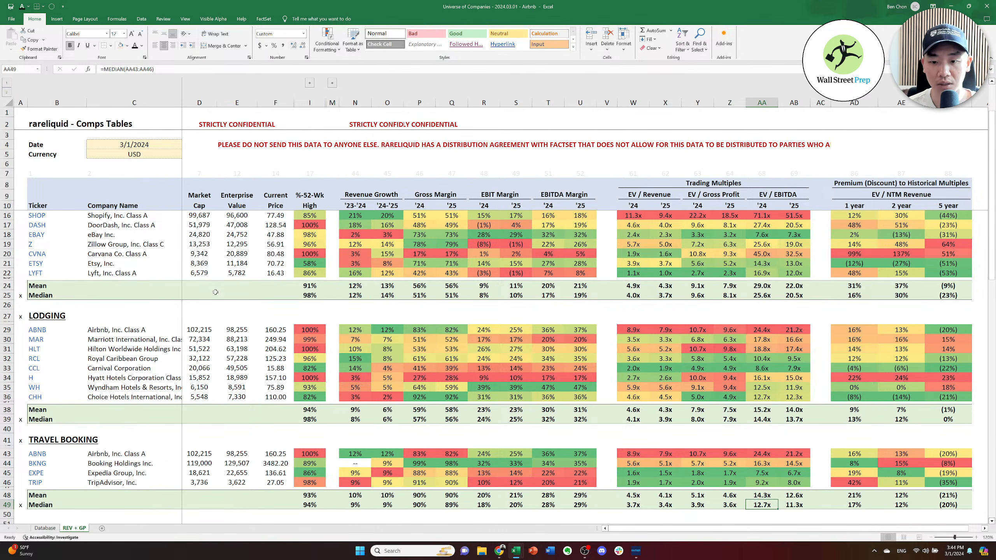
Switch back to the Airbnb DCF workbook and review the forecast rows from EBIAT down to PV of UFCF.
key(alt+Tab)
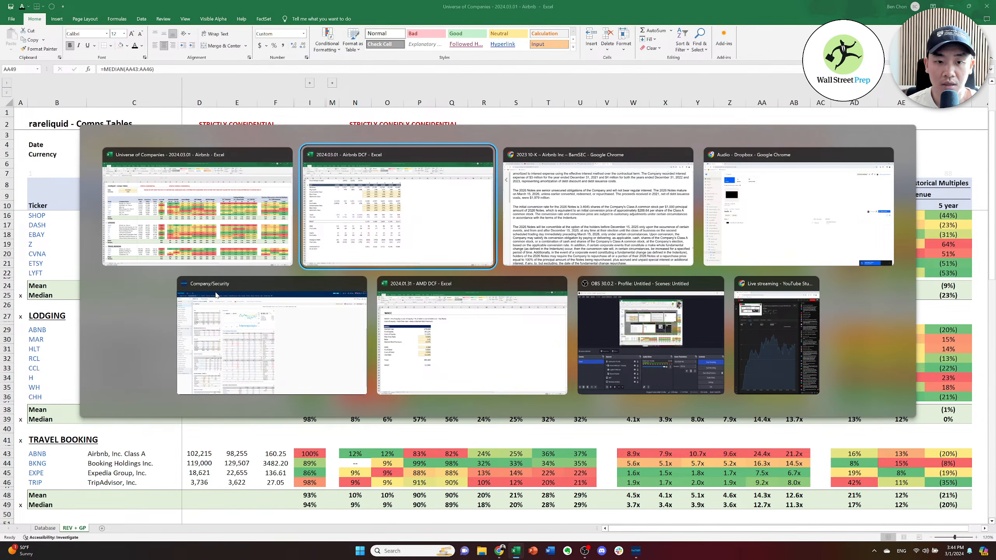
key(Left)
key(Down)
key(Down)
key(Down)
key(Down)
key(Down)
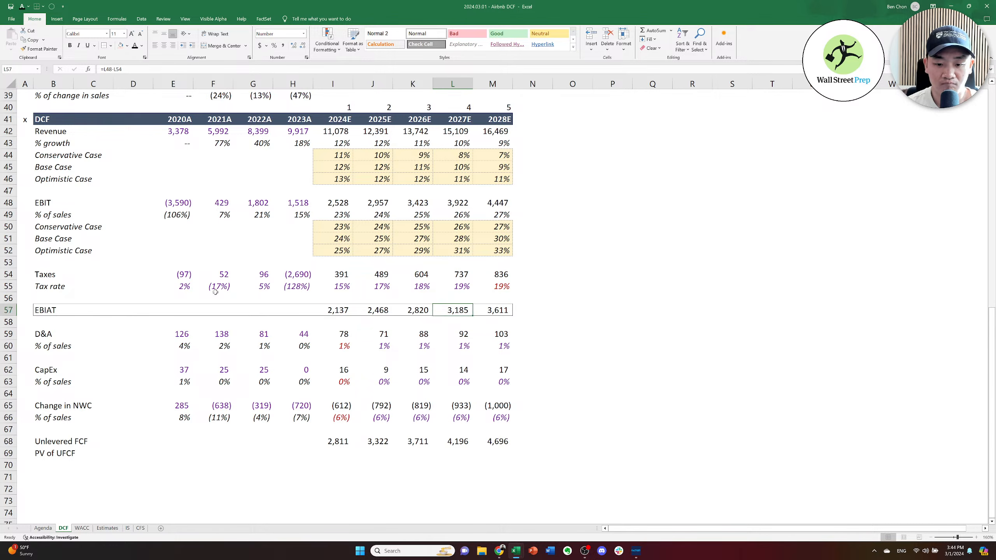
key(Down)
key(Down)
key(Down)
key(Down)
key(Down)
key(Down)
key(Down)
key(Down)
key(Down)
key(Down)
key(Down)
key(Down)
key(Right)
key(Up)
key(Up)
key(Up)
key(Up)
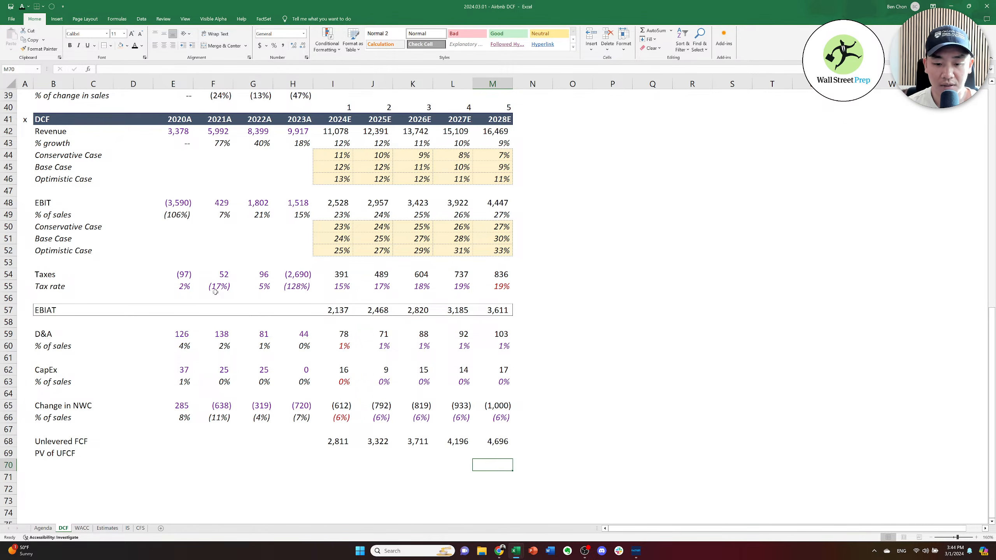
key(Left)
key(Left)
key(Left)
key(Left)
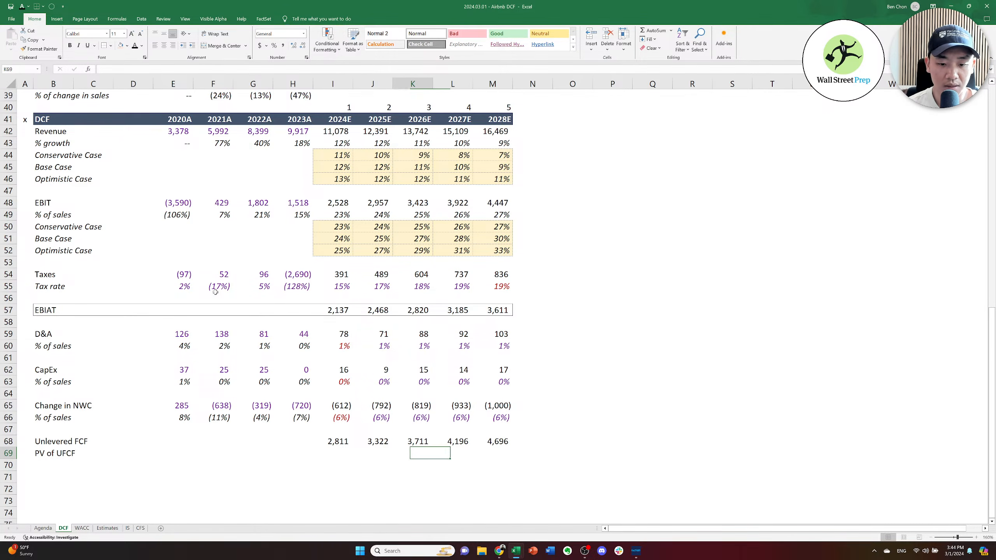
key(Home)
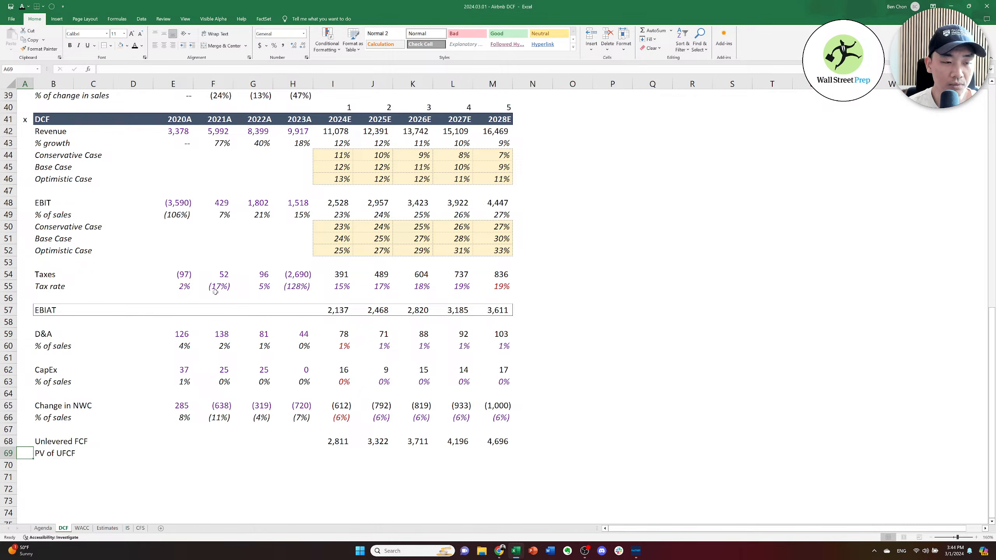
Set the Base case TGR in cell O18 of the valuation assumptions to 2.5%.
key(ctrl+Up)
key(ctrl+Up)
key(ctrl+Up)
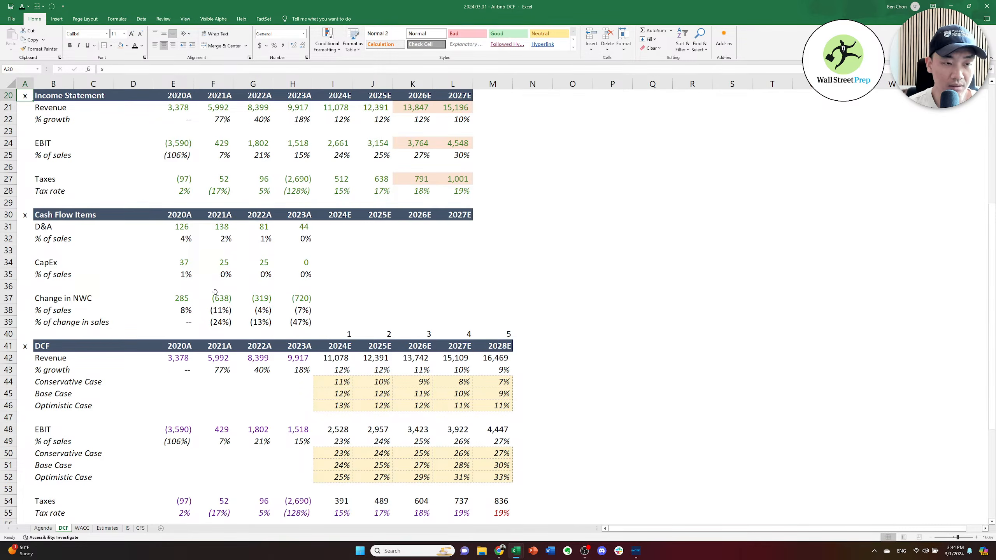
key(ctrl+Up)
key(Down)
key(Down)
key(Right)
key(Down)
key(Right)
key(Down)
key(Right)
key(Right)
key(Down)
key(Right)
key(Down)
key(Right)
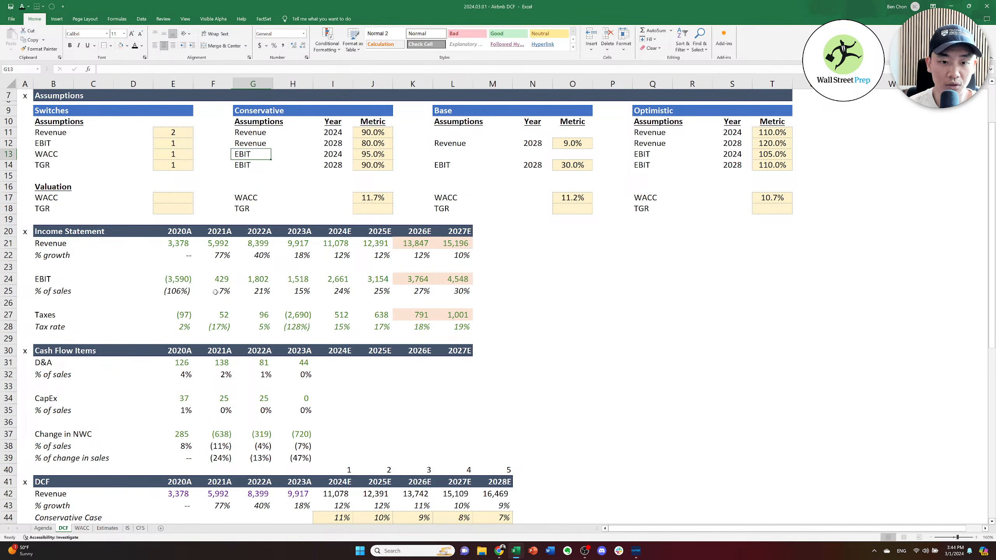
key(Down)
key(Right)
key(Right)
key(Down)
key(Down)
key(Down)
key(Right)
key(Right)
key(Right)
key(Right)
key(Right)
key(Right)
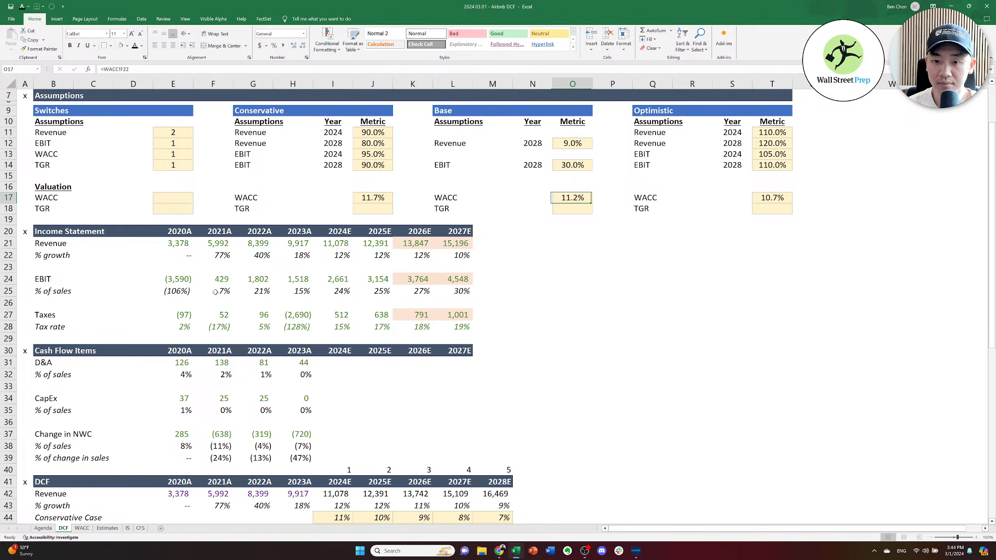
key(Down)
text(2.5%)
key(Left)
Set the Conservative case TGR in cell J18 of the valuation assumptions to 2%.
key(Left)
key(Left)
key(Left)
key(Left)
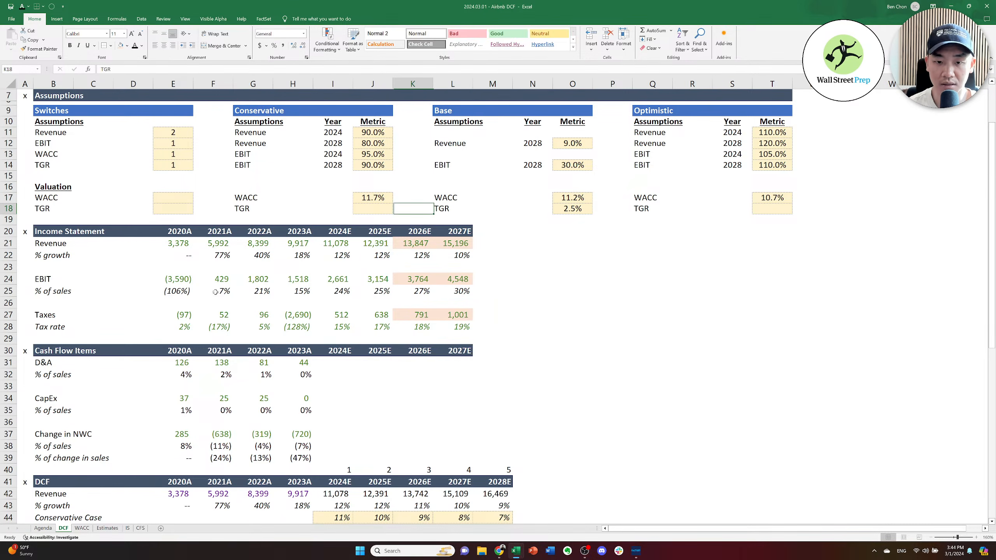
text(2%)
key(Right)
Set the Optimistic case TGR in cell T18 of the valuation assumptions to 3%.
key(Right)
key(Right)
key(Right)
key(Right)
key(Right)
key(Right)
key(Right)
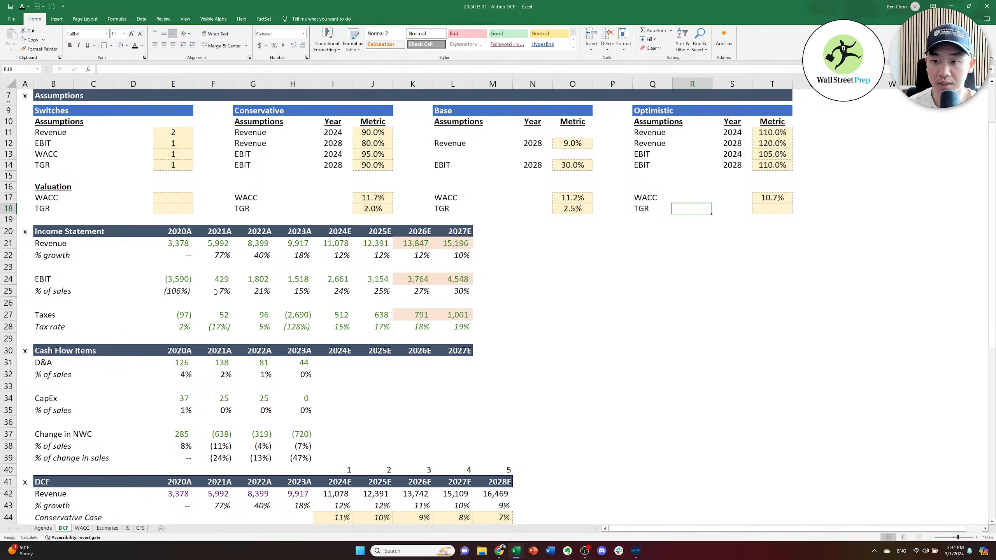
key(Right)
key(Right)
text(3%)
Enter 1% as a percentage placeholder in the live WACC and TGR cells E17 and E18 under Valuation.
key(Left)
key(Left)
key(Left)
key(Left)
key(Left)
key(Left)
key(Left)
key(Left)
key(Left)
key(Left)
key(Left)
key(Left)
key(Left)
key(Left)
key(Left)
key(Up)
text(1%)
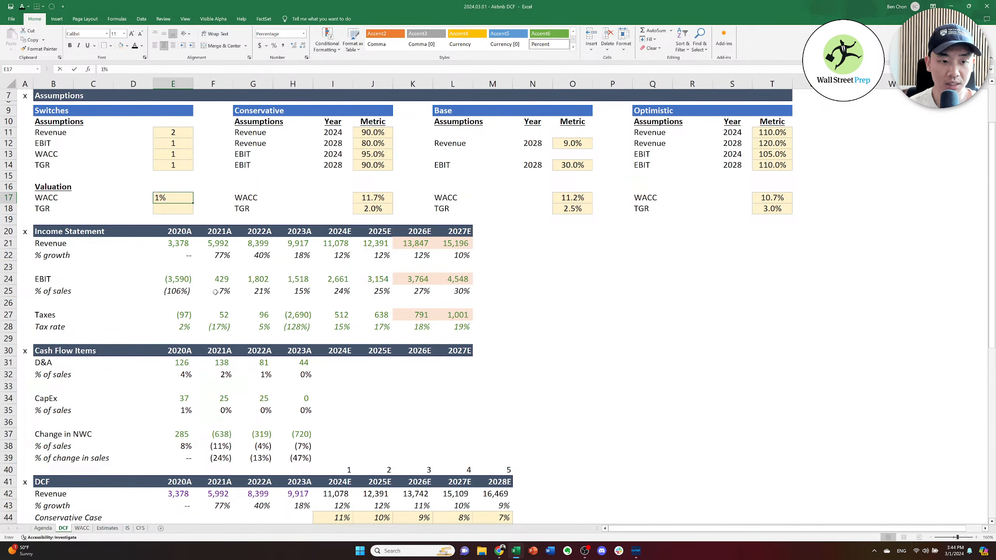
key(Return)
text(1%)
key(ctrl+Return)
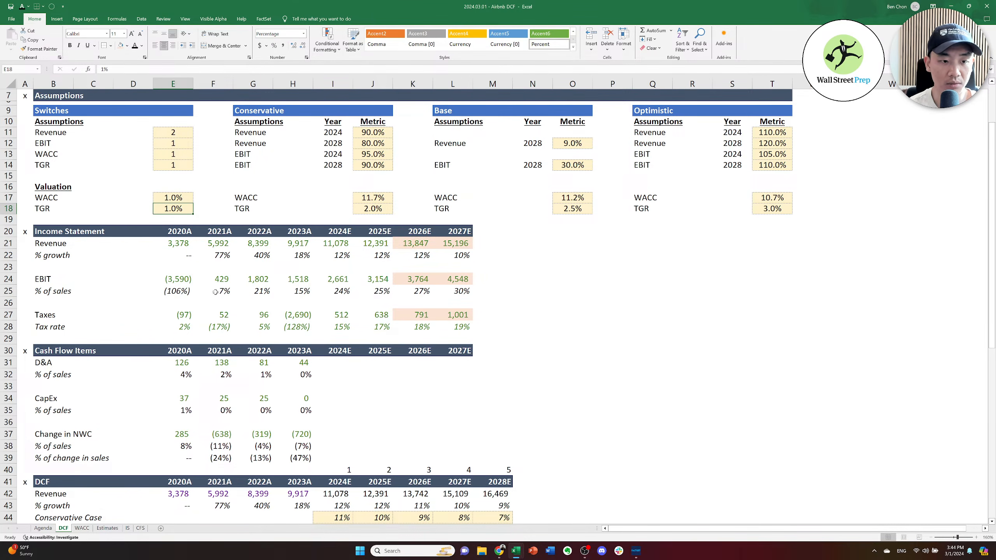
Make the live WACC in E17 follow its switch with the formula =CHOOSE(E13,J17,O17,T17).
key(Up)
text(=chooset()
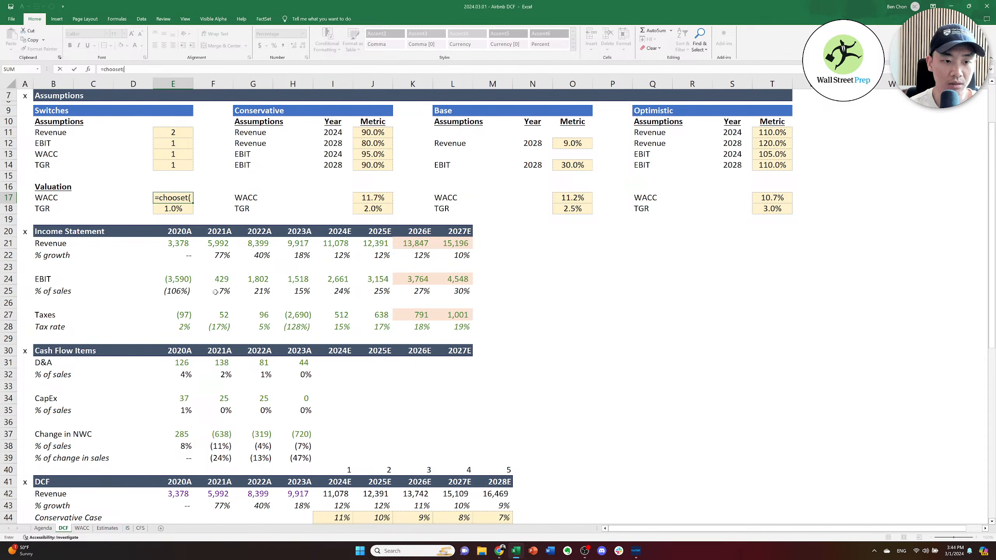
key(Escape)
text(=choose()
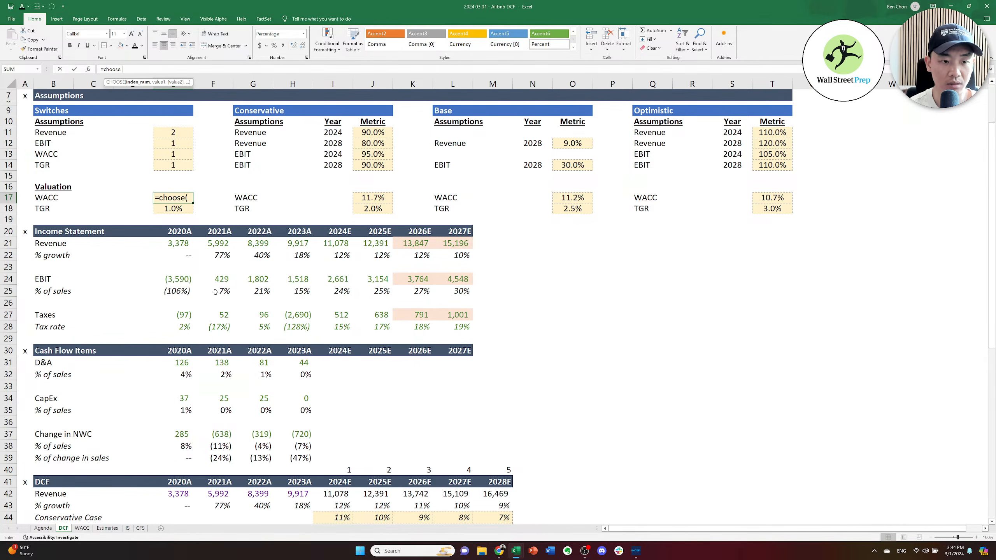
key(Up)
key(Up)
key(Up)
key(Up)
text(,)
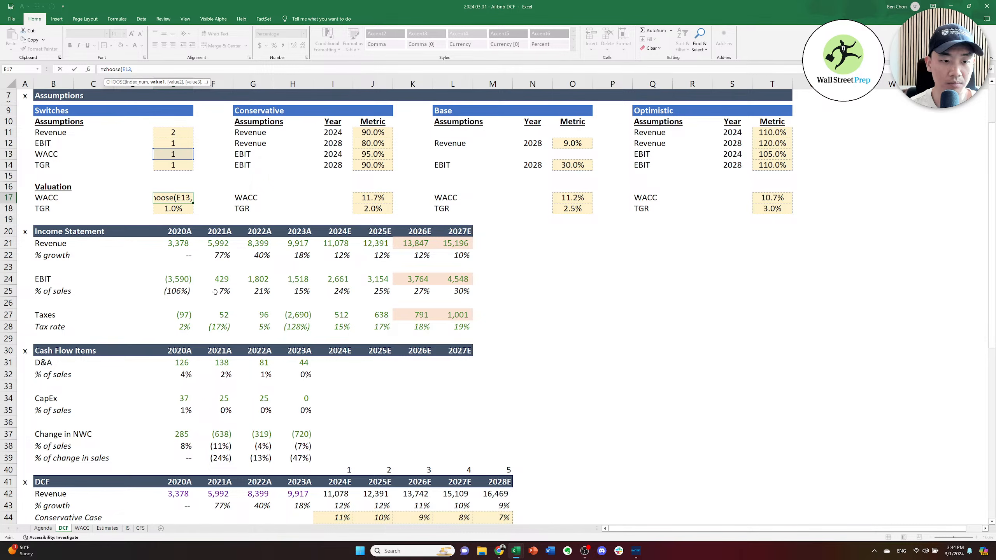
key(Right)
key(Right)
key(Right)
key(Right)
key(Right)
text(,)
key(Right)
key(Right)
key(Right)
key(Right)
key(Right)
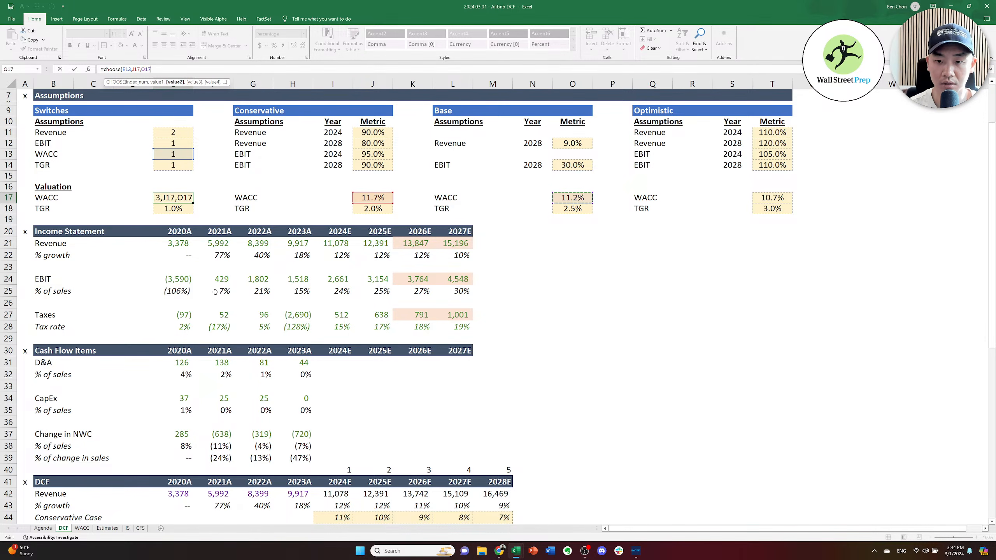
key(Right)
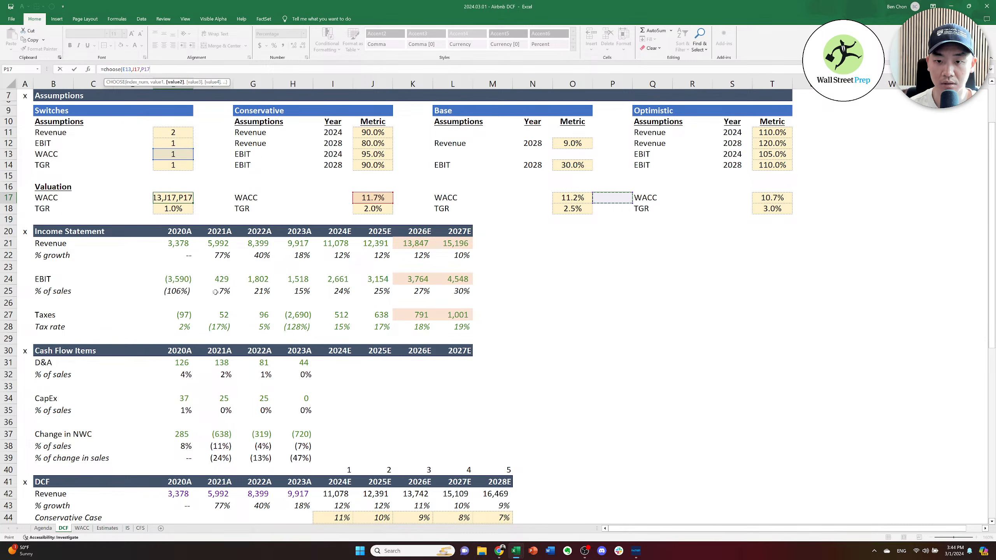
key(Left)
text(,)
key(Right)
key(Right)
key(Right)
key(Right)
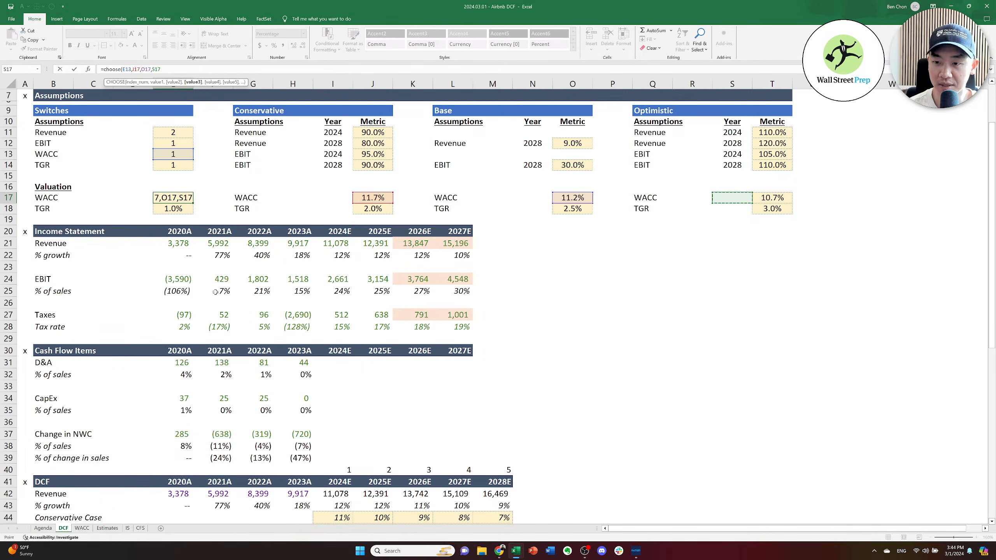
key(Right)
text())
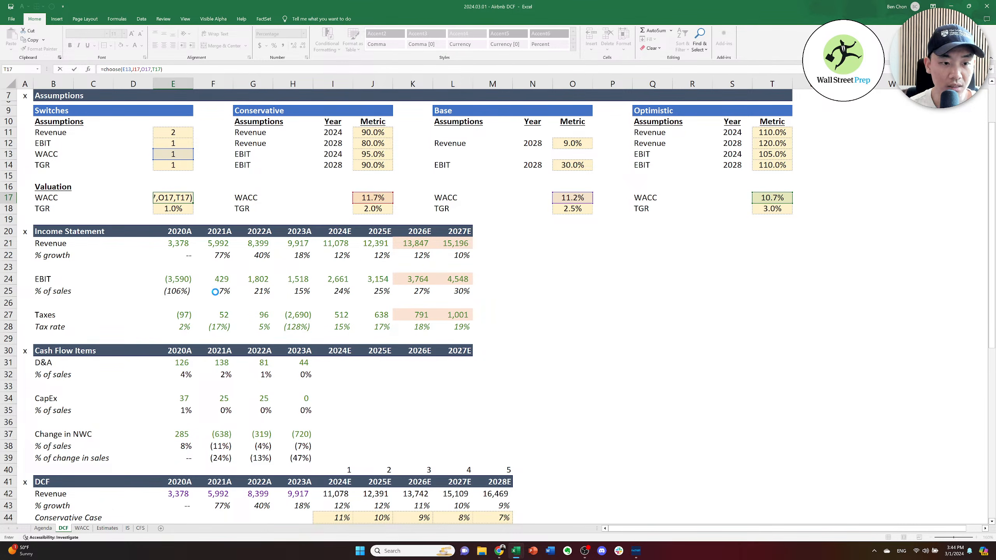
key(ctrl+Return)
Copy the WACC selection formula from E17 into the live TGR cell E18.
key(ctrl+c)
key(Down)
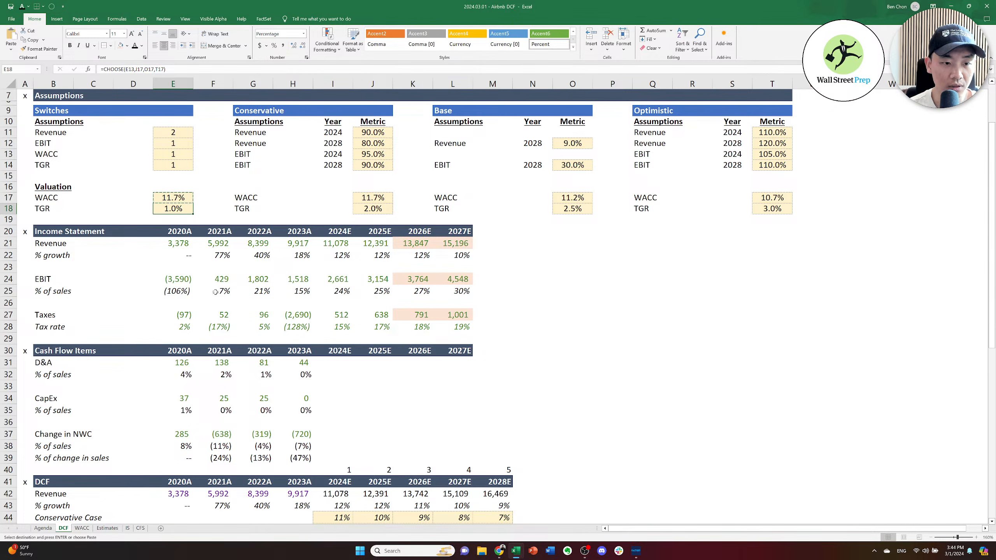
key(ctrl+v)
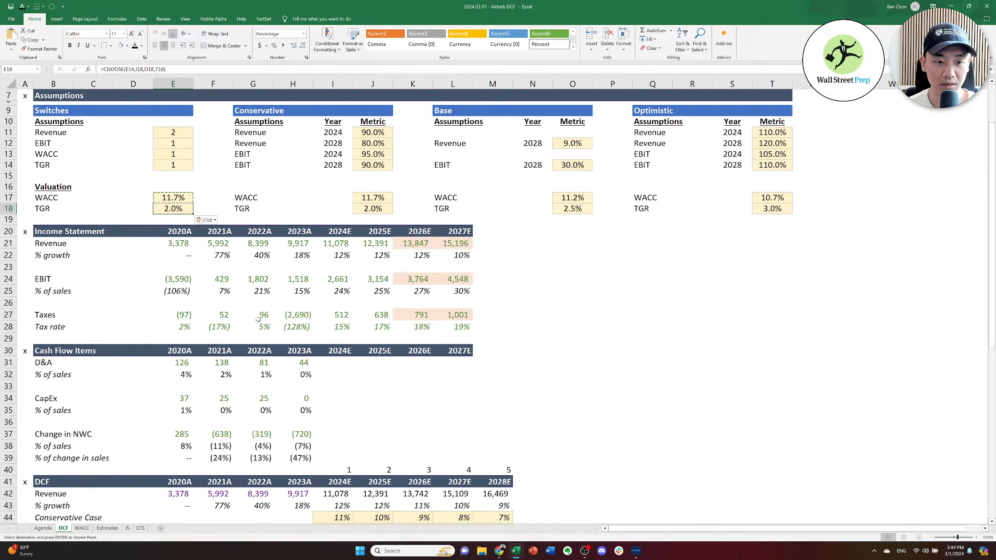
Review the sheet from the Income Statement through the DCF forecast down to the 2024E PV of UFCF cell I69.
click(204, 311)
key(Down)
key(Down)
key(Down)
key(Down)
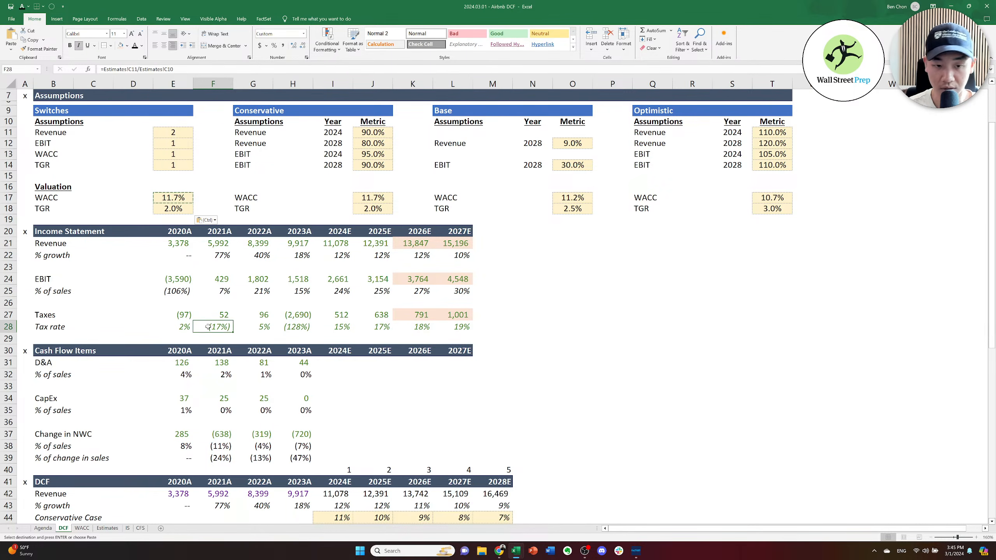
key(Escape)
key(Down)
key(Left)
key(Down)
key(Down)
key(Down)
key(Down)
key(Down)
key(Down)
key(Down)
key(Down)
key(Down)
key(Down)
key(Down)
key(Down)
key(Down)
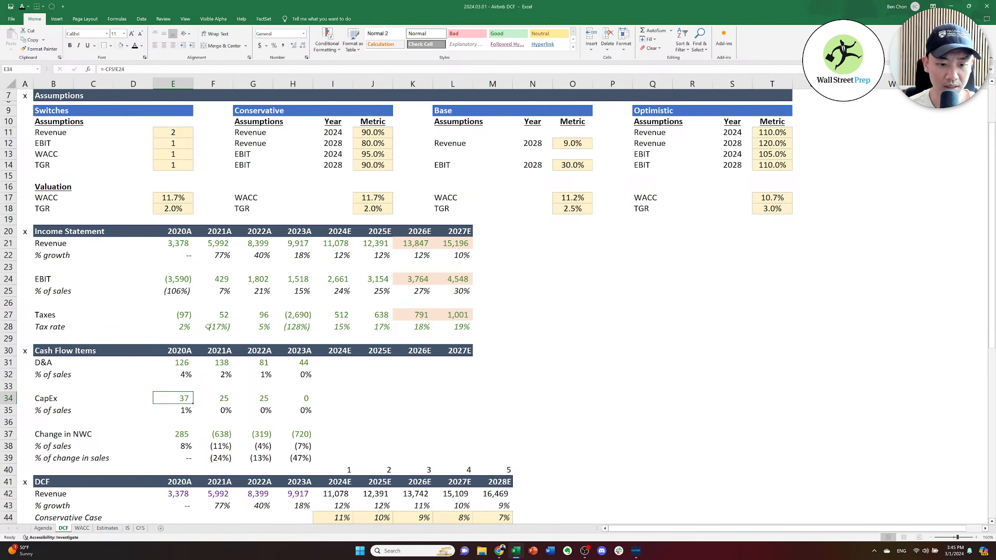
key(Down)
key(Down)
key(Down)
key(Down)
key(Down)
key(Down)
key(Down)
key(Down)
key(Down)
key(Down)
key(Down)
key(Down)
key(Down)
key(Down)
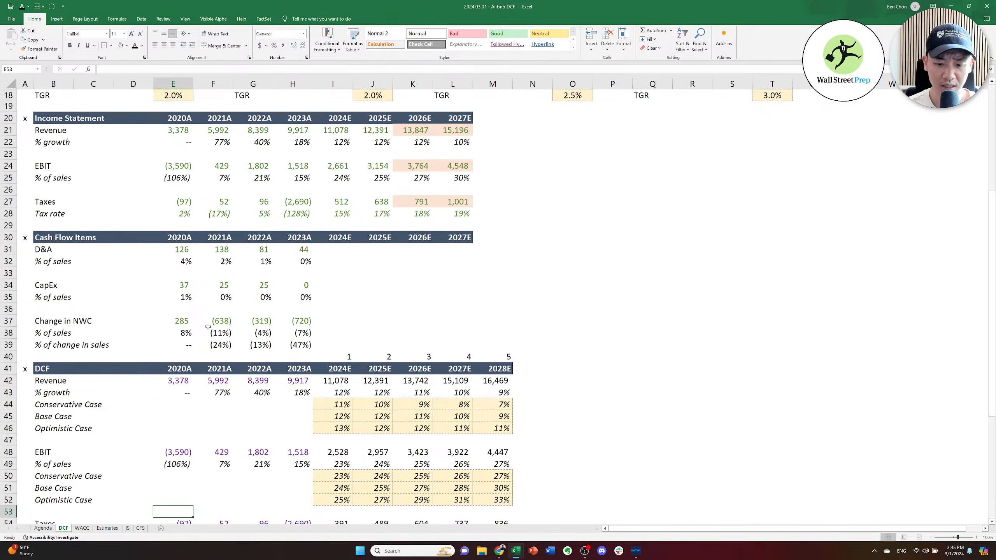
key(Down)
key(Down)
key(Down)
key(Down)
key(Down)
key(Down)
key(Down)
key(Down)
key(Down)
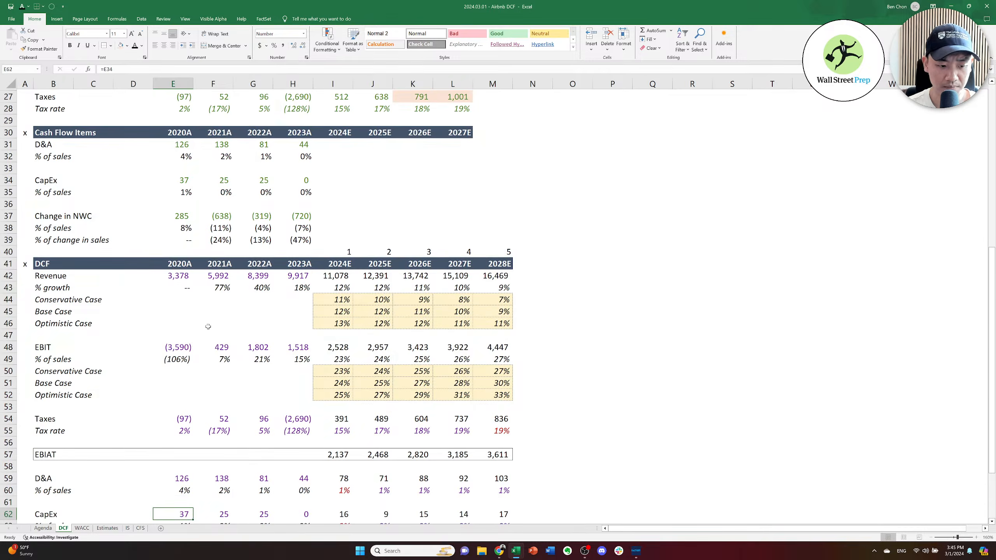
key(Right)
key(Down)
key(Right)
key(Right)
key(Down)
key(Down)
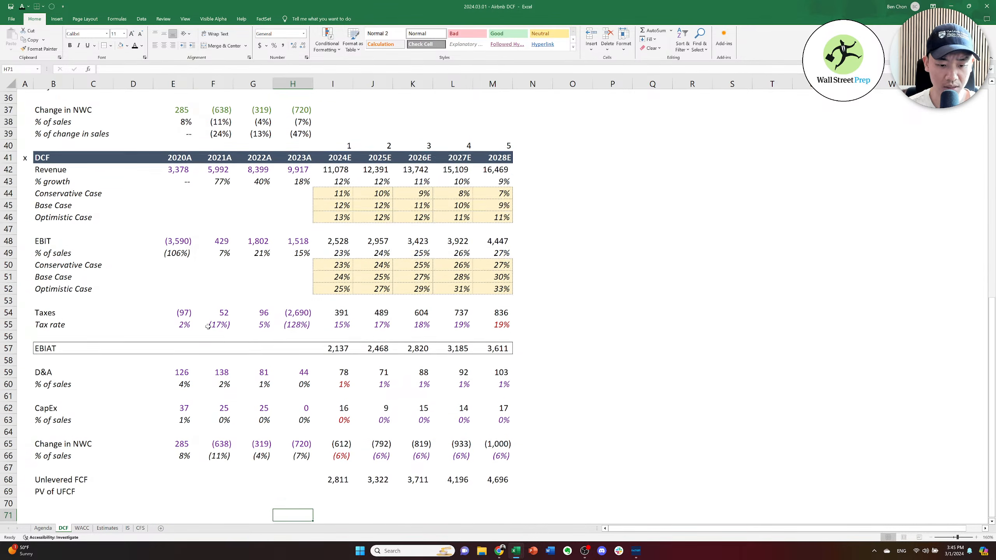
key(Right)
key(Right)
key(Up)
key(Up)
key(Left)
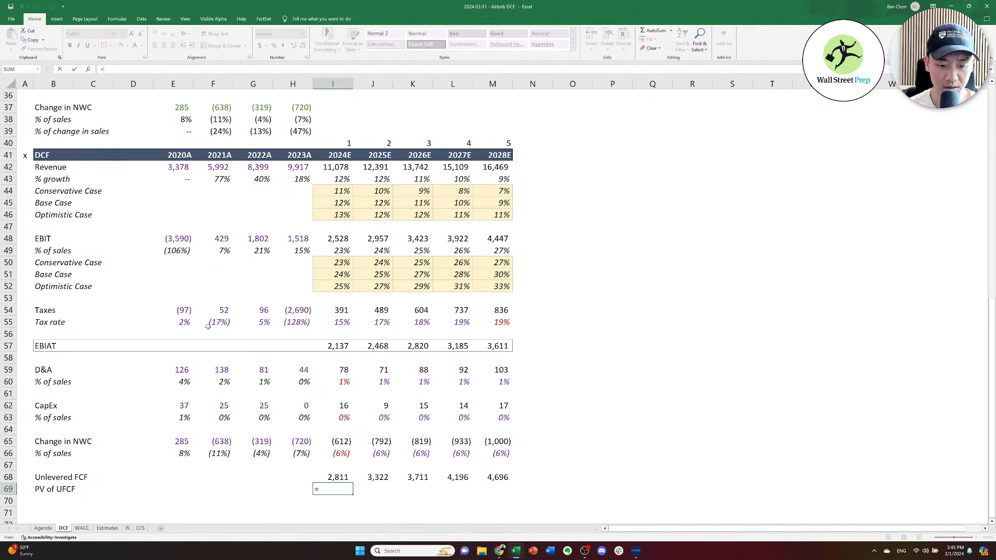
Enter an x section marker in cell A71 below the PV of UFCF row.
key(Left)
key(Left)
key(Left)
key(Left)
key(Left)
key(Down)
key(Down)
key(Left)
key(Left)
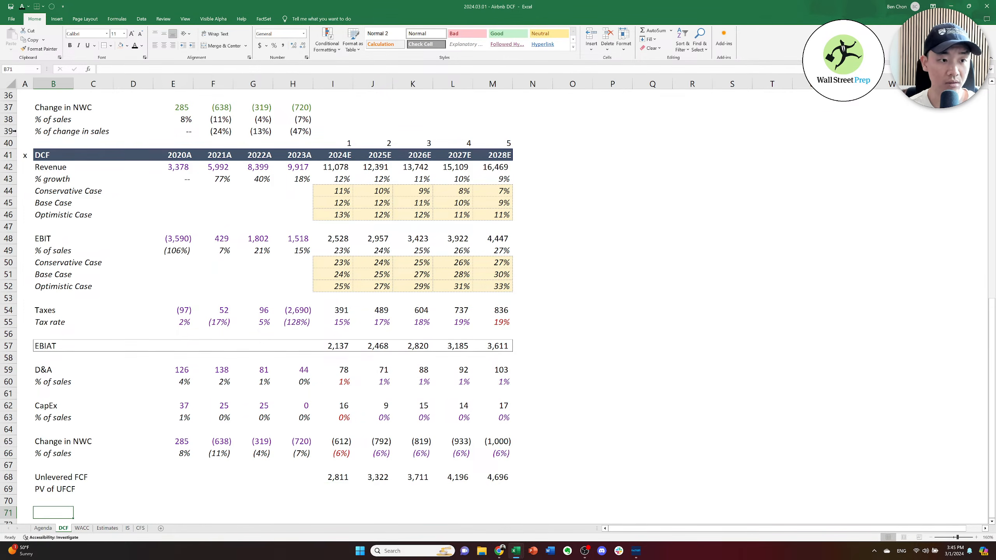
key(Left)
text(x)
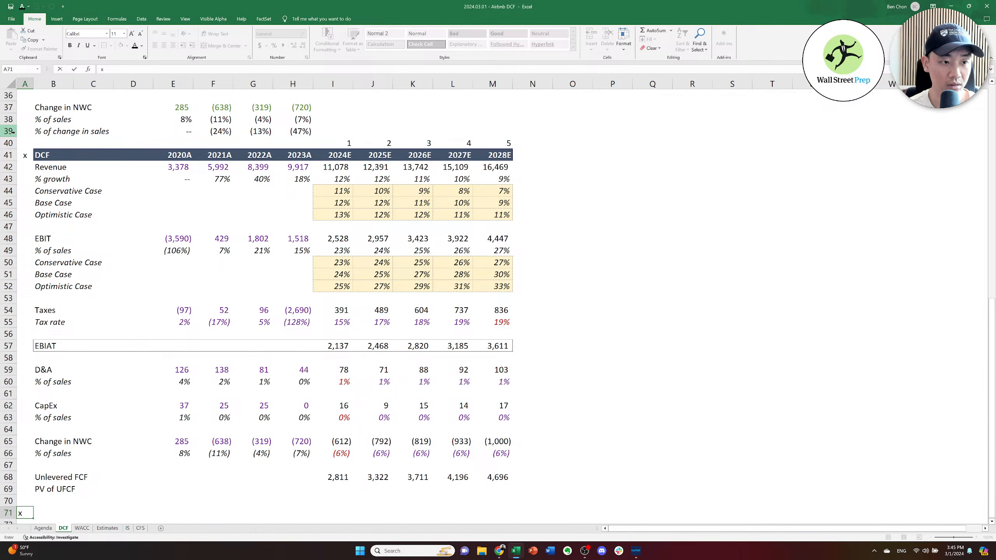
key(Return)
Insert a new row 6 between the Date line and the Assumptions header at the start of the sheet.
key(ctrl+Home)
key(Right)
key(Down)
key(Down)
key(Down)
key(Down)
key(Down)
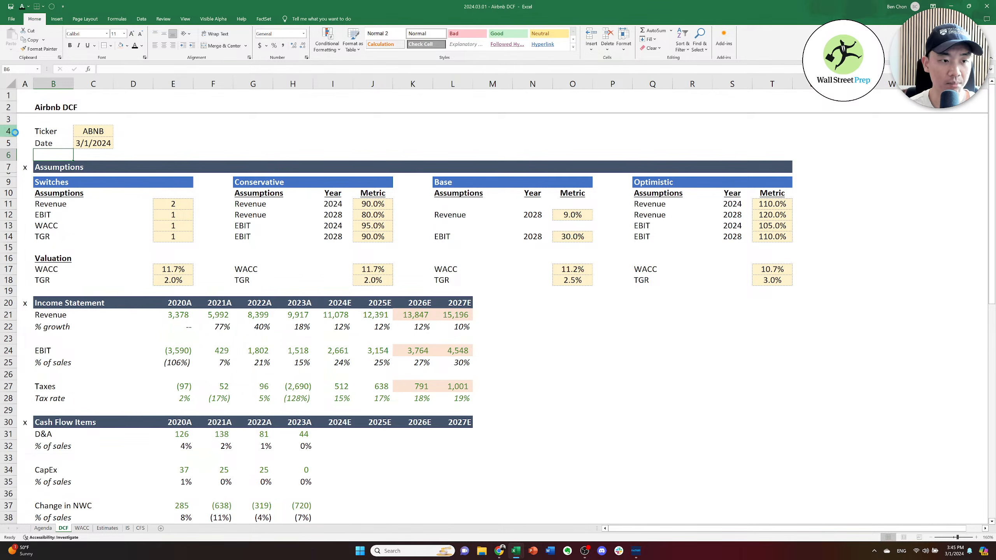
key(alt+i)
key(r)
Copy the Date label and its value from B5:C5 into the new row 6.
key(Up)
key(Up)
key(Right)
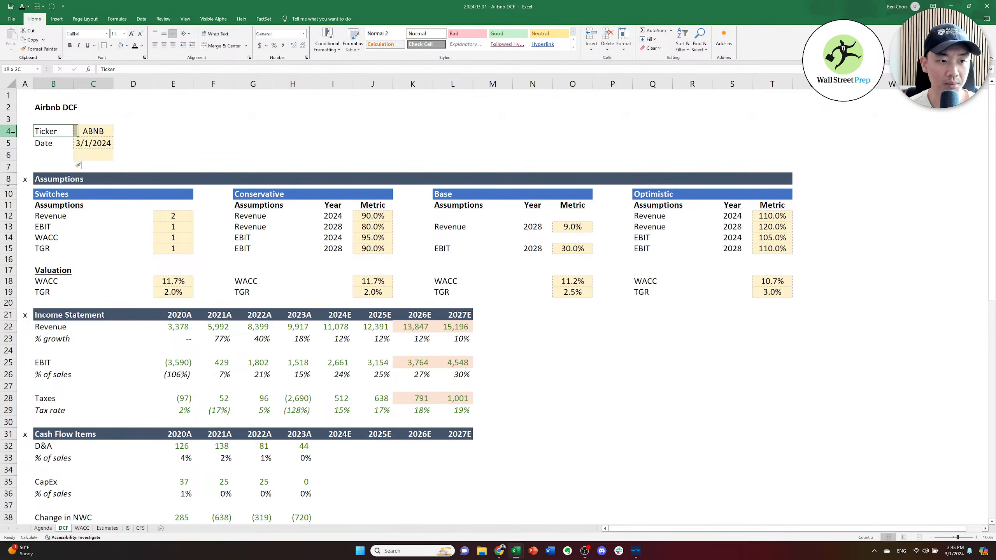
key(Down)
key(Left)
key(Left)
key(Right)
key(shift+Right)
key(ctrl+c)
key(Down)
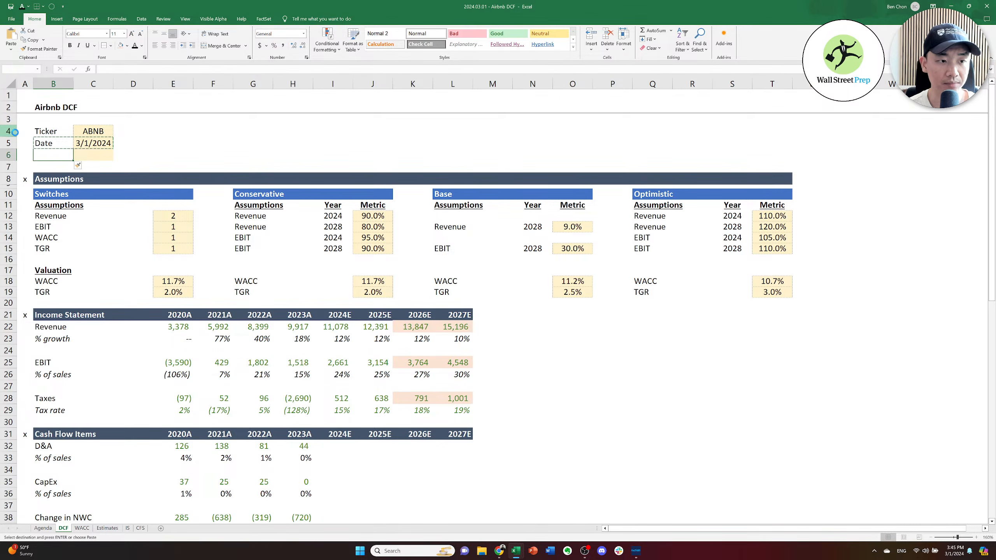
key(ctrl+v)
key(Right)
key(Delete)
key(Left)
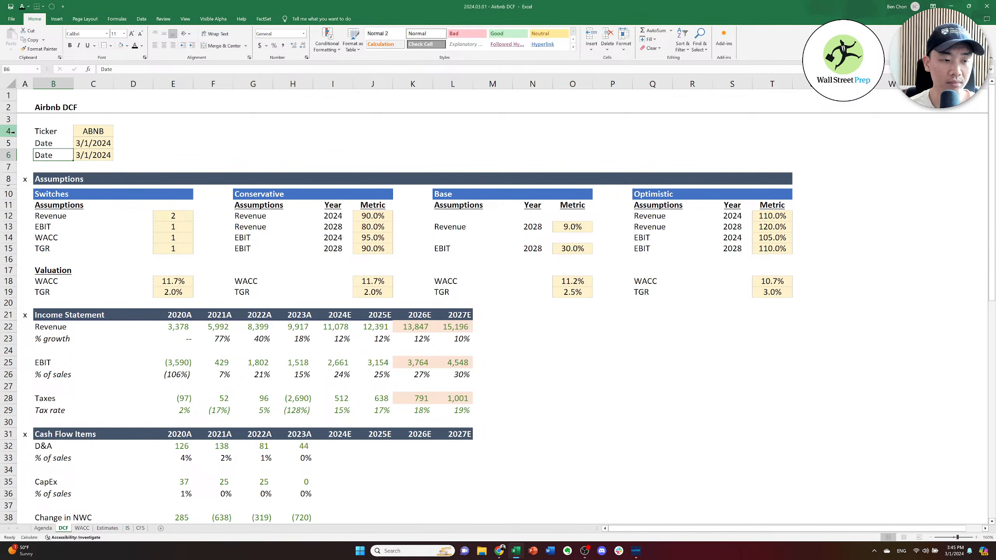
Label cell B6 as EOY and enter the year-end date 12/31/24 in cell C6.
text(En)
key(BackSpace)
text(OY)
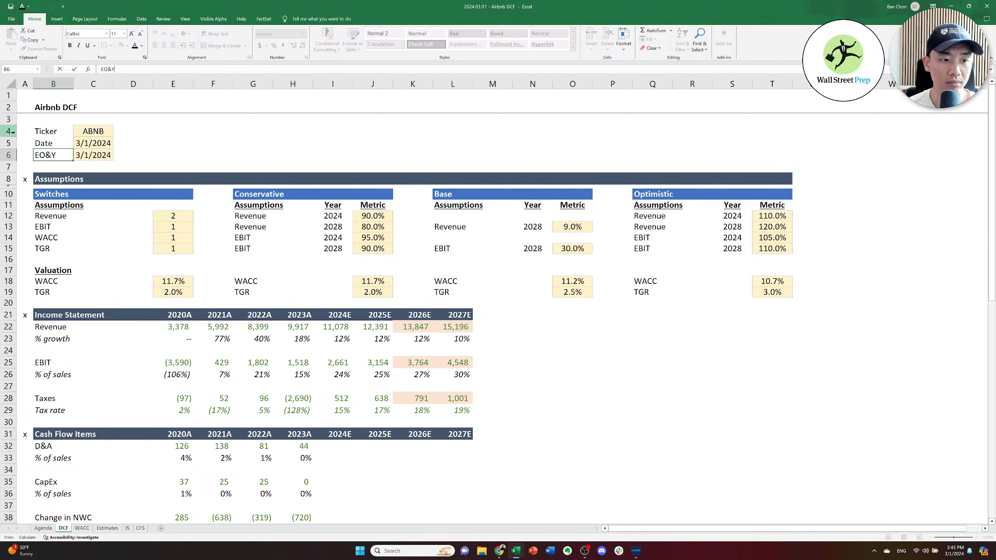
key(Right)
text(12/31/24)
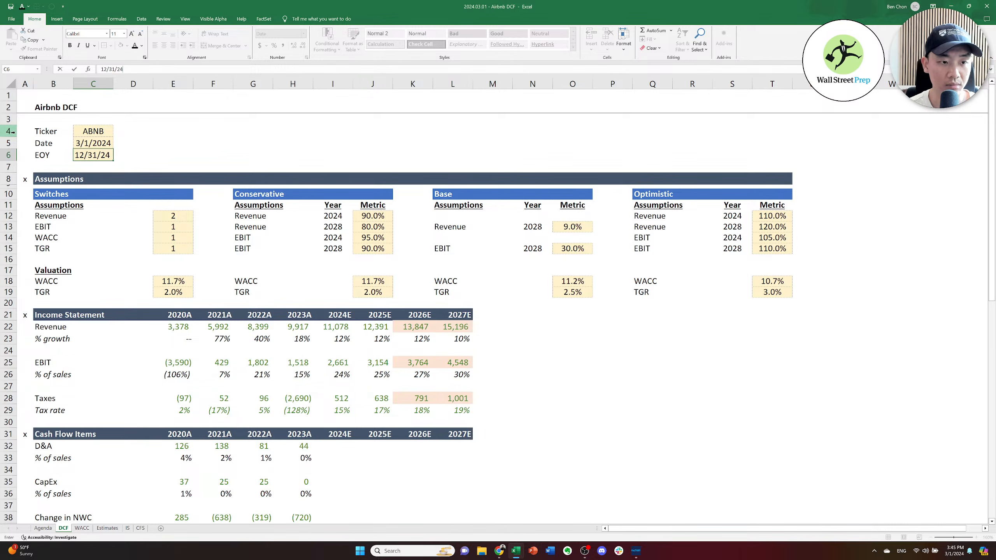
Confirm the EOY date and go to cell B72, beside the x marker below the PV of UFCF row.
key(Return)
key(Down)
key(Right)
key(Right)
key(Down)
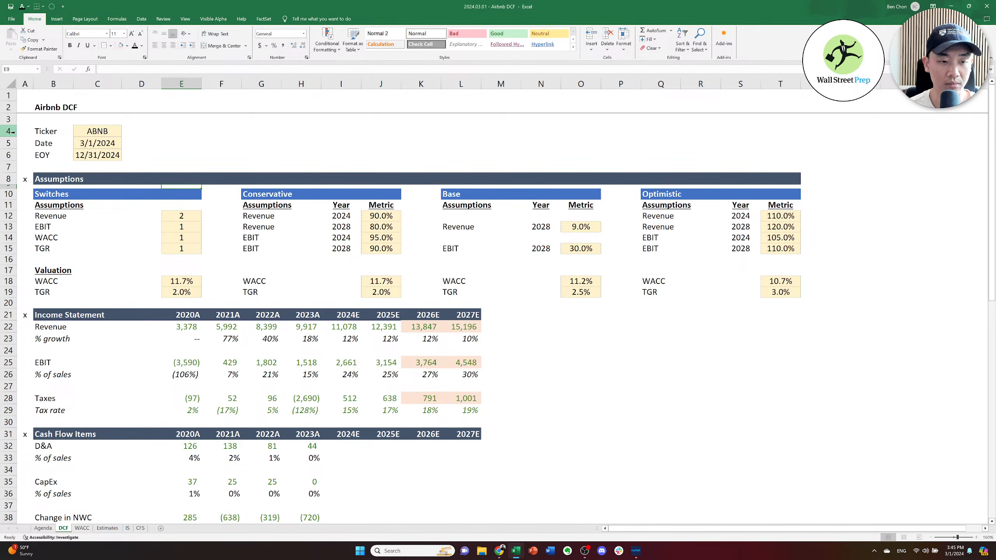
key(Page_Down)
key(Down)
key(Down)
key(Down)
key(Down)
key(Down)
key(Down)
key(Down)
key(Down)
key(Down)
key(Down)
key(Down)
key(Down)
key(Down)
key(Down)
key(Down)
key(Down)
key(Down)
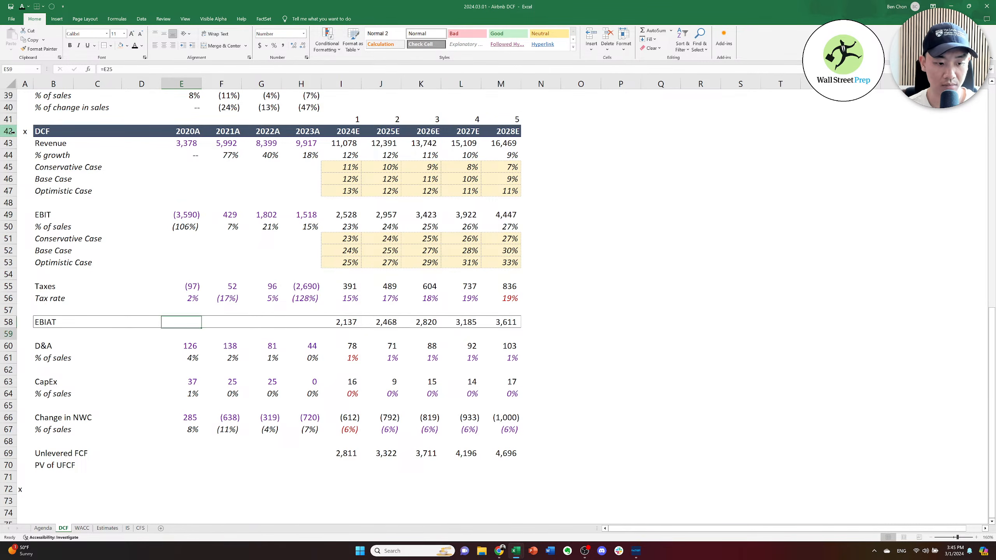
key(Down)
key(Left)
key(Down)
key(Left)
key(Down)
key(Left)
key(Down)
key(Left)
key(Down)
key(Down)
key(Down)
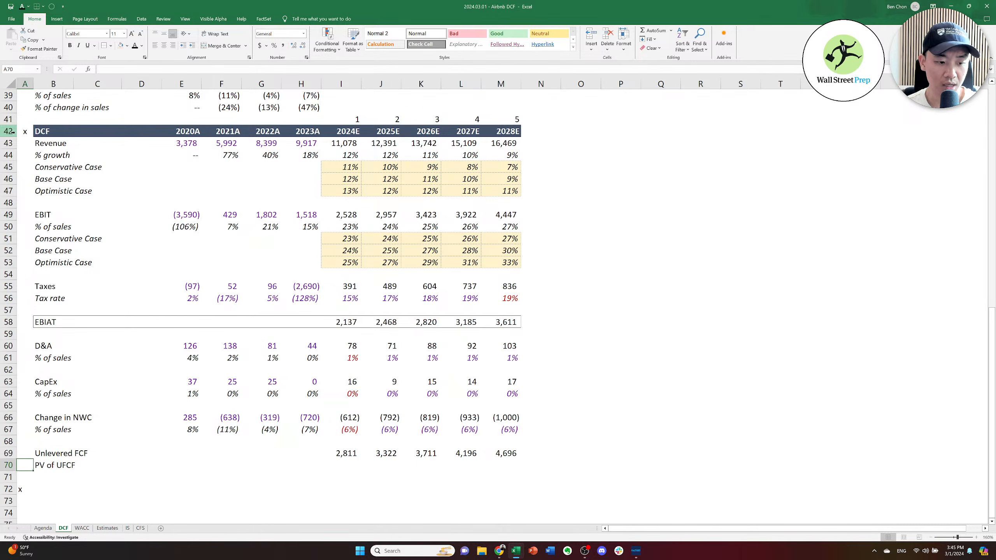
key(Down)
key(Right)
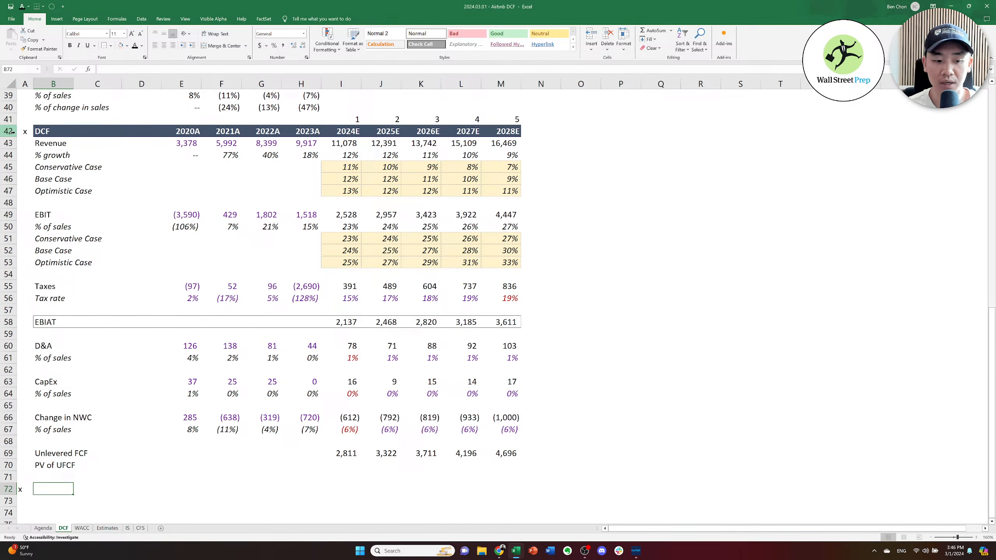
key(Right)
key(Right)
key(Right)
key(Right)
key(Right)
key(Right)
key(Right)
key(Right)
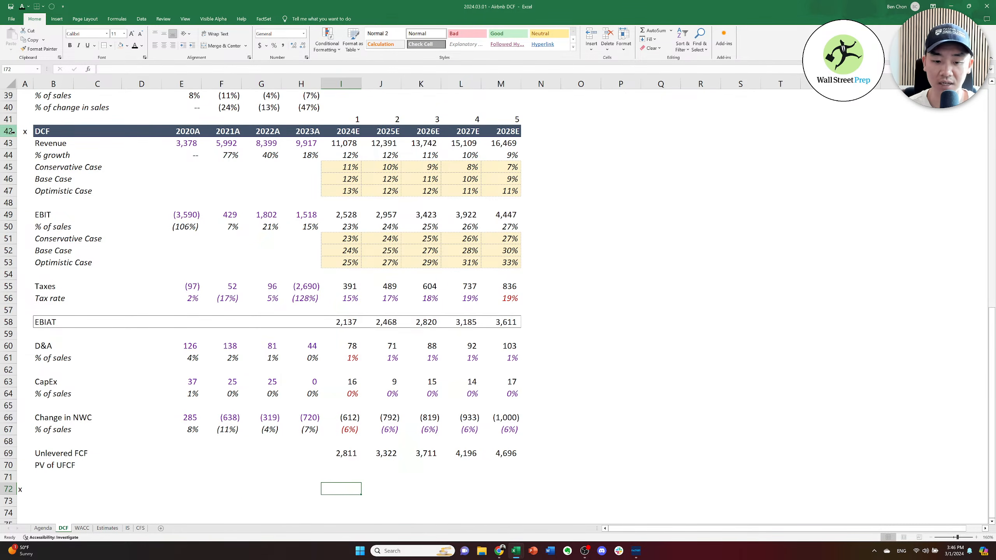
key(Left)
key(Left)
key(Left)
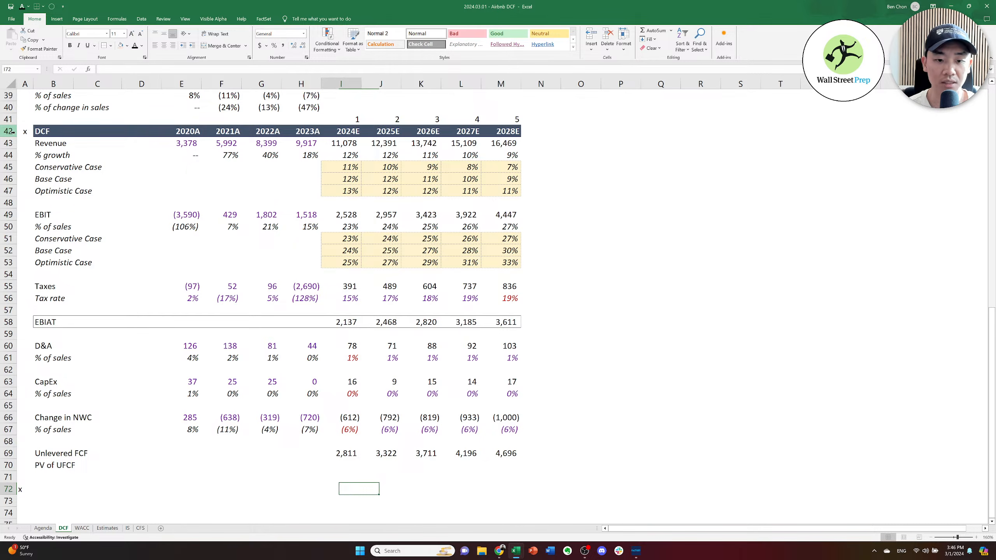
key(Left)
key(Left)
key(Left)
key(Left)
key(Left)
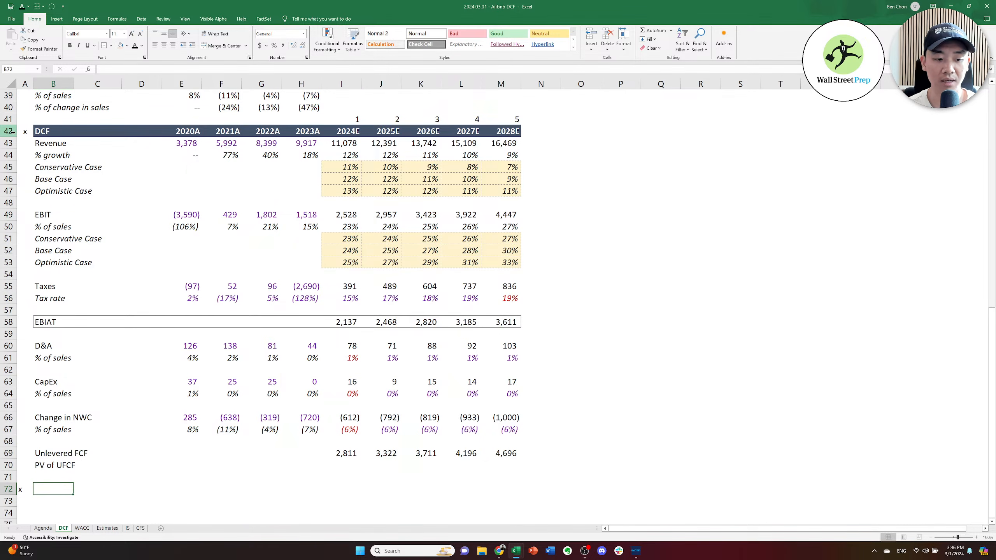
Label cell B72 as Discount Period and move across to the 2024E column of that row.
text(Dic)
text(count)
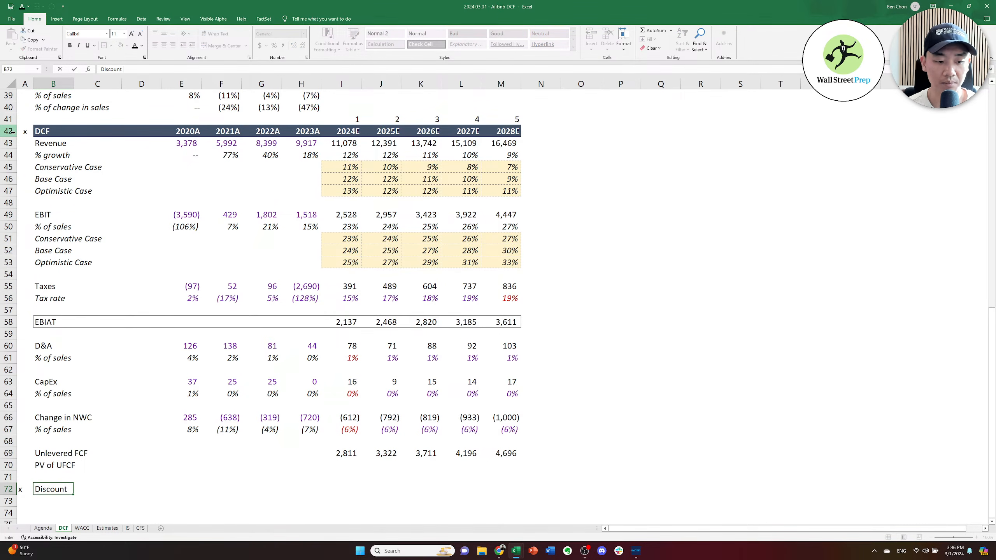
text( Period)
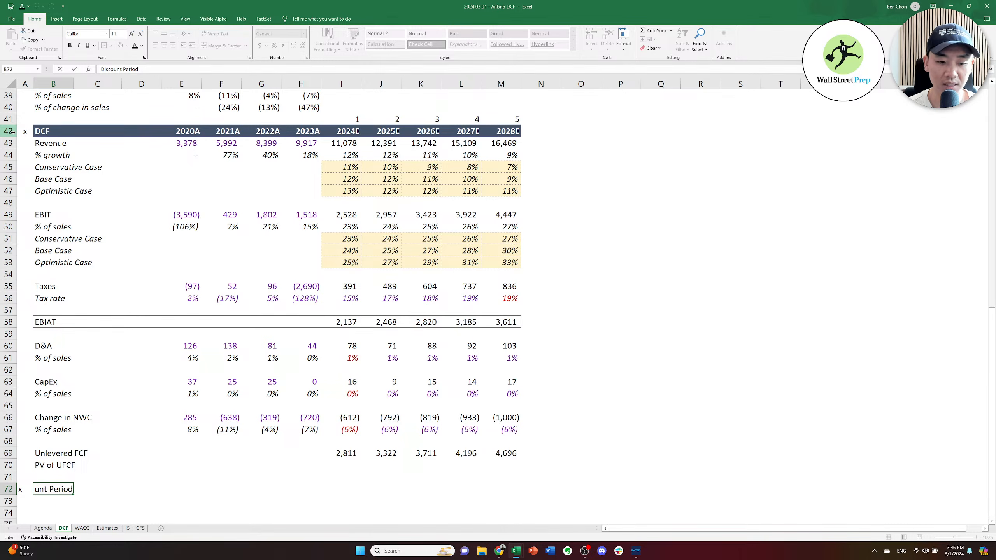
key(Right)
key(Right)
key(Right)
key(Right)
key(Right)
key(Right)
key(Right)
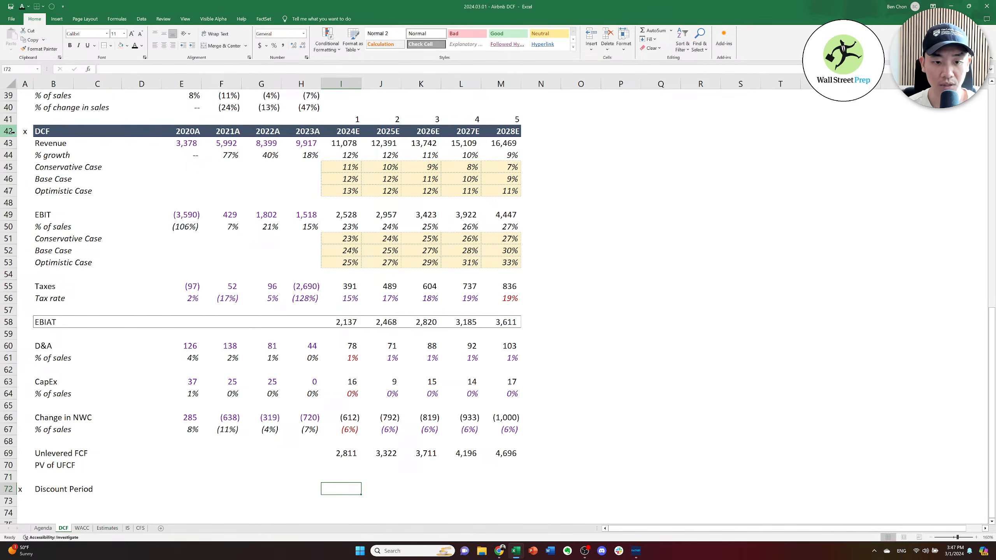
key(alt+Tab)
key(alt+Tab)
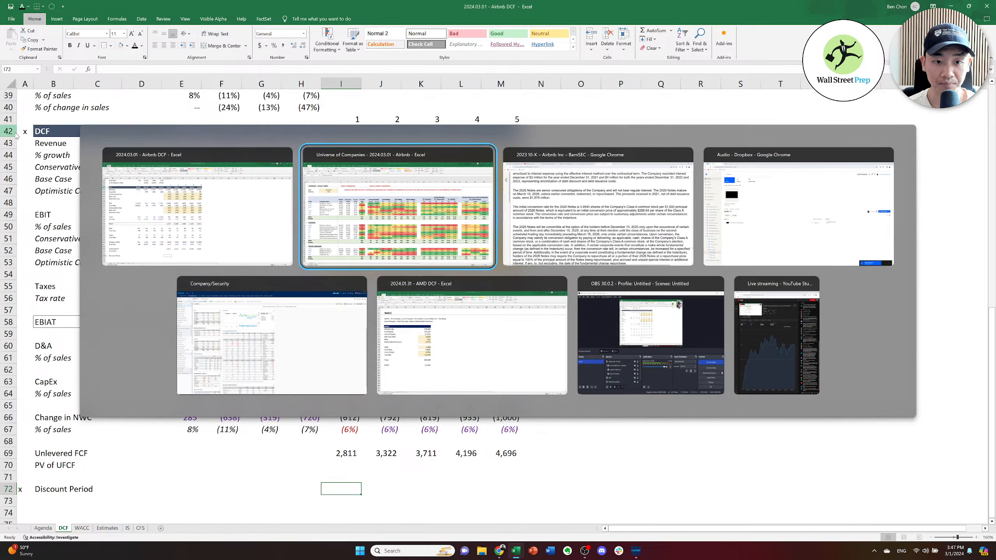
key(alt+Left)
key(alt+Down)
key(alt+Left)
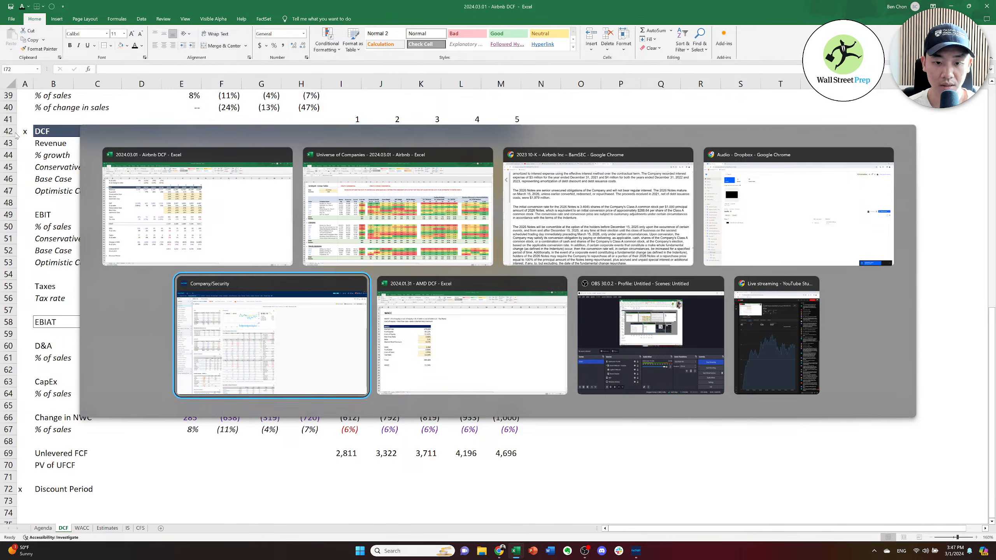
key(alt+Right)
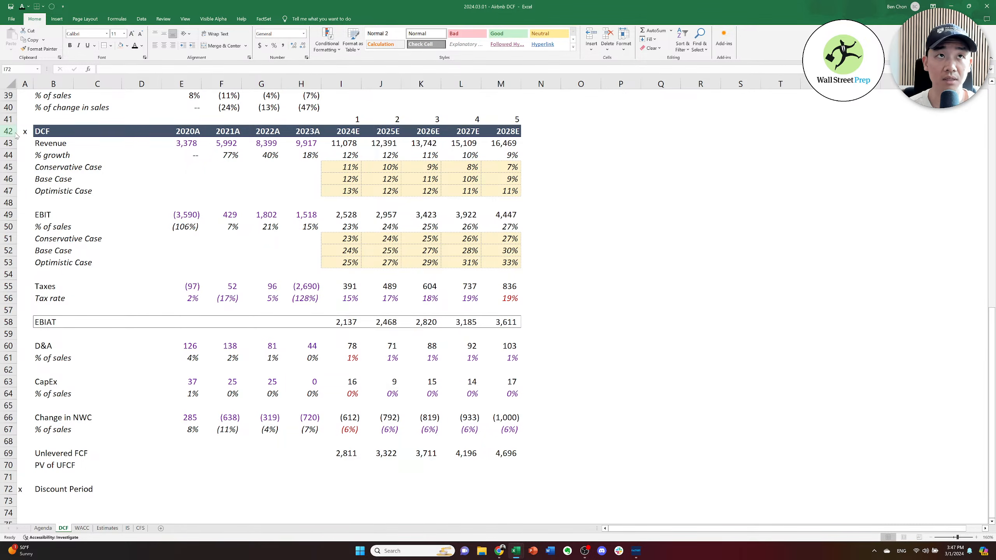
Enter the label Period in cell B73, directly below Discount Period.
key(Down)
key(Left)
key(Left)
key(Left)
key(Left)
key(Left)
key(Left)
key(Left)
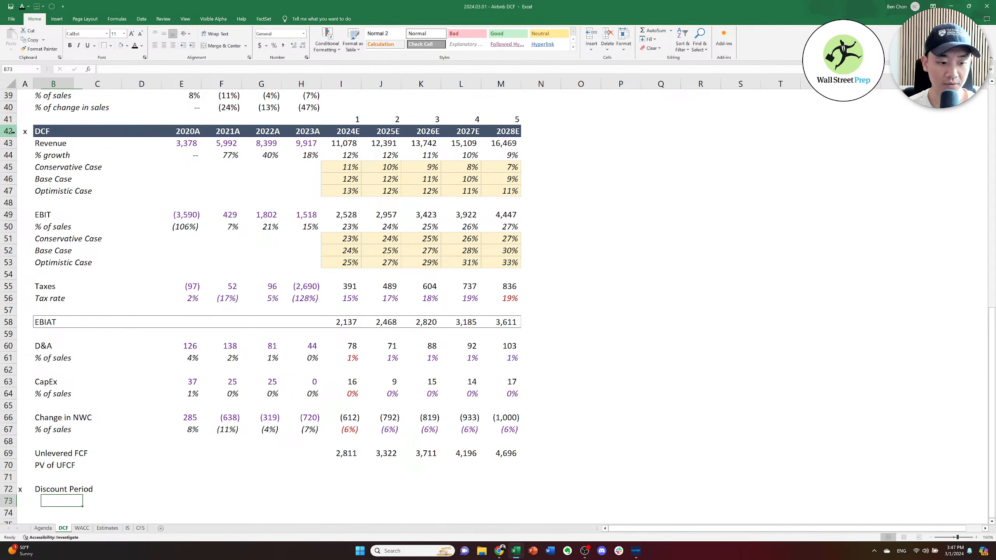
text(Period)
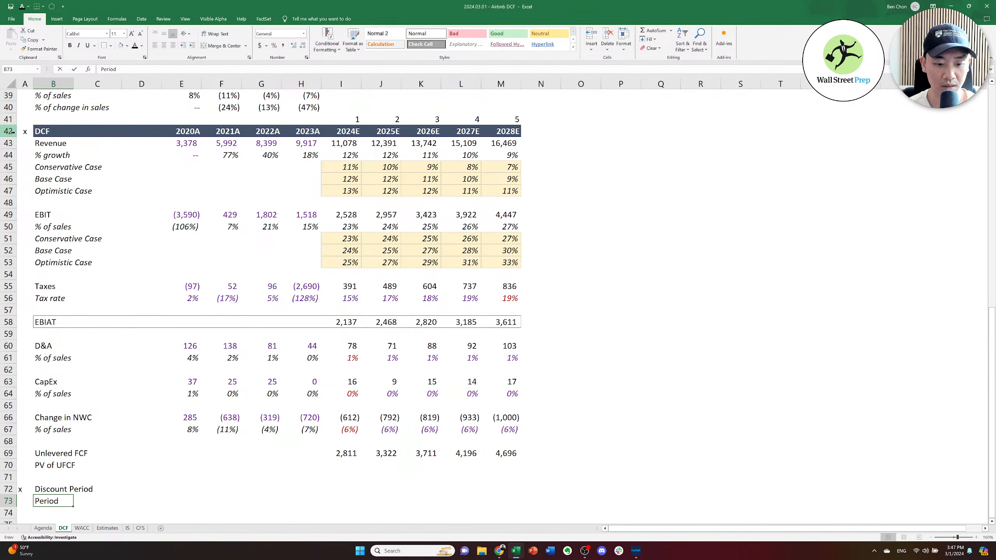
Start a YEARFRAC formula in cell I73, the 2024E column of the Period row, and begin picking its start date reference.
key(Right)
key(Right)
key(Right)
key(Right)
key(Right)
key(Right)
key(Right)
text(=)
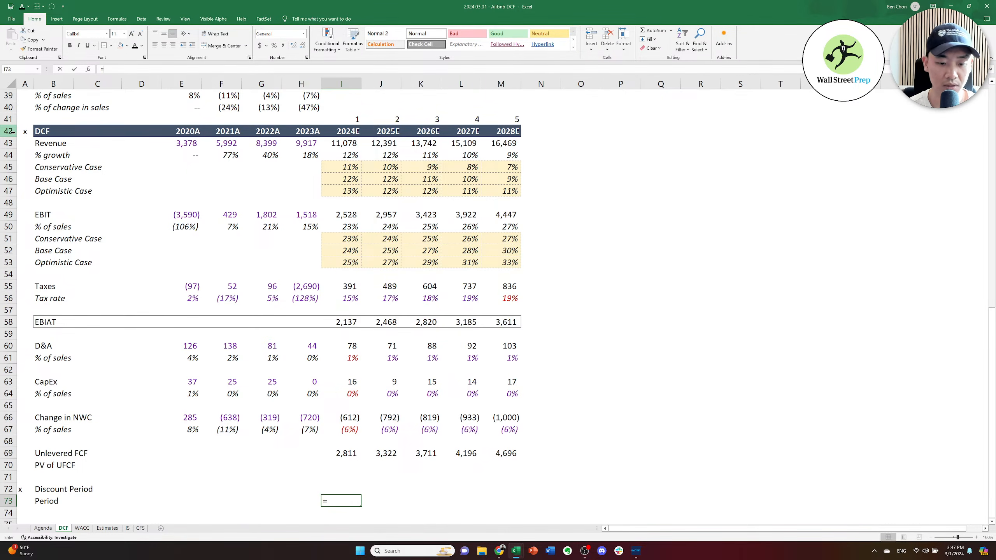
text(yearfrac()
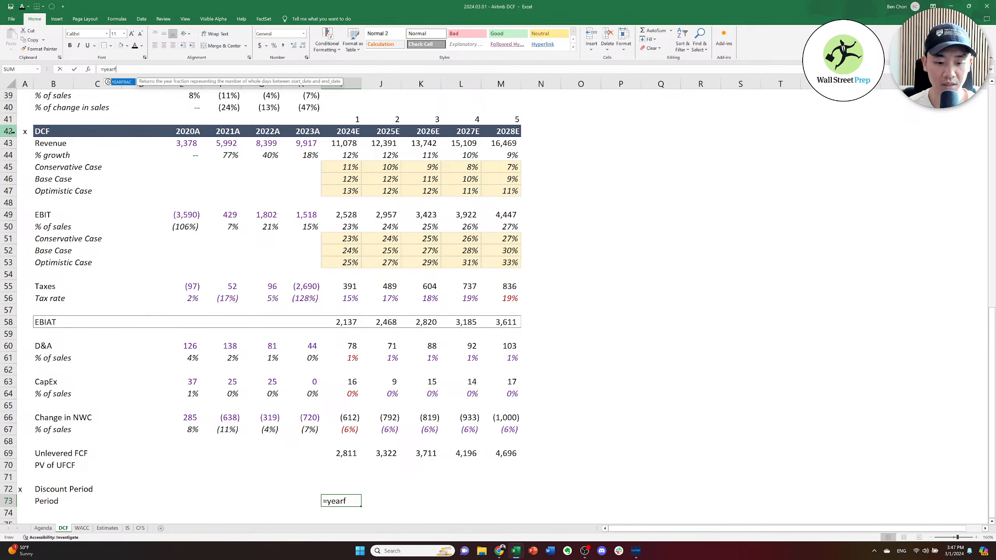
key(Left)
key(Left)
key(Left)
key(Left)
key(Left)
key(Left)
key(Left)
key(Left)
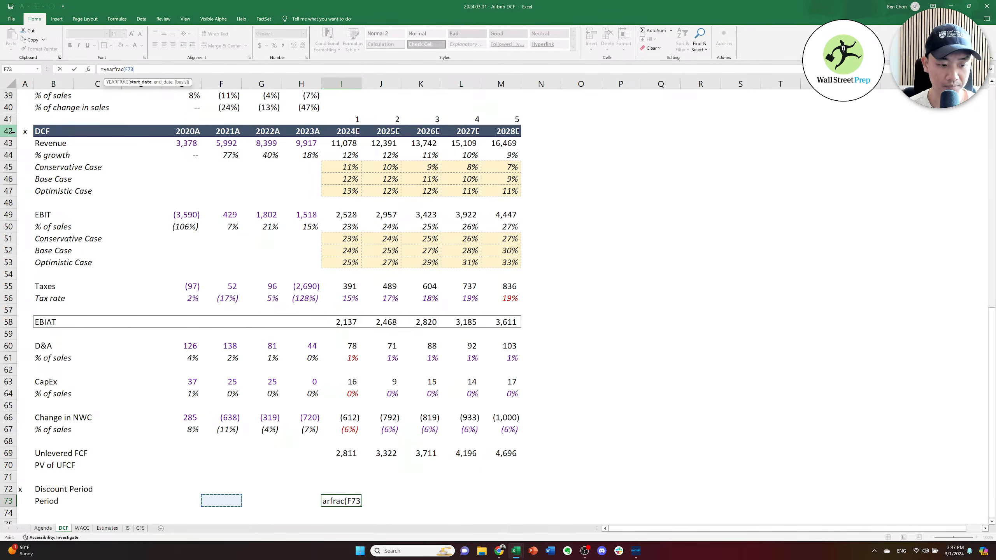
Complete the 2024E Period formula in I73 as =YEARFRAC(C5,C6), using the valuation date and the end-of-year date.
key(Up)
key(ctrl+Up)
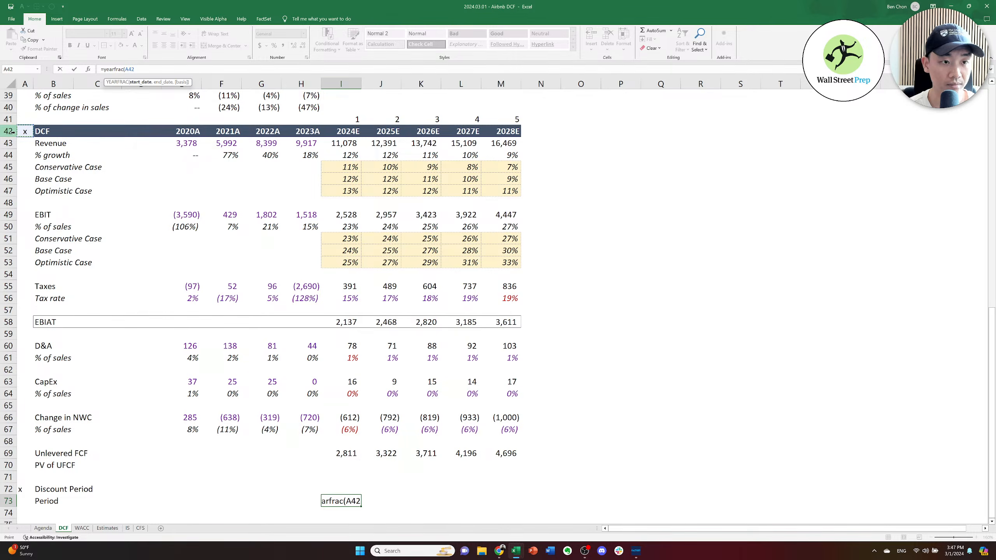
key(ctrl+Up)
key(Right)
key(Right)
key(Down)
key(Down)
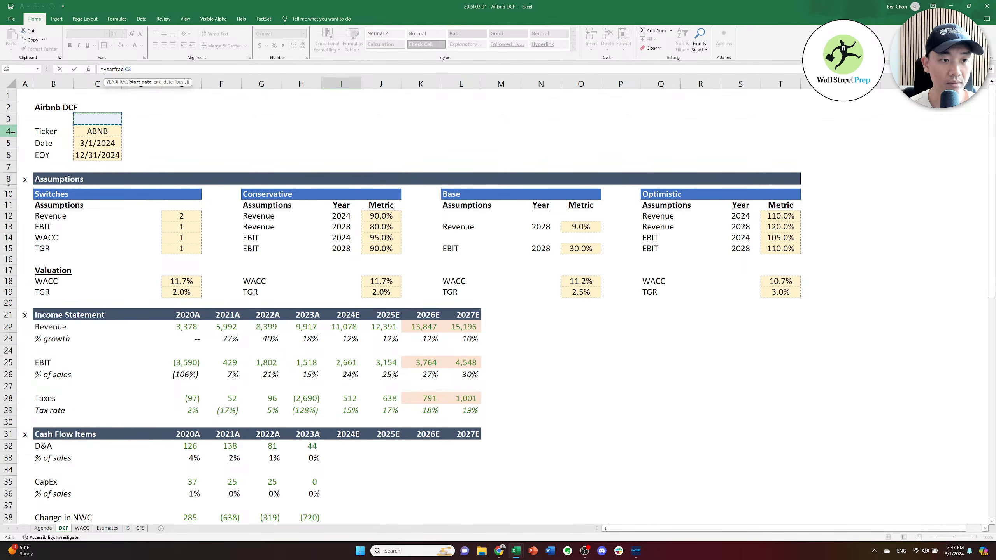
key(Down)
key(Down)
text(,)
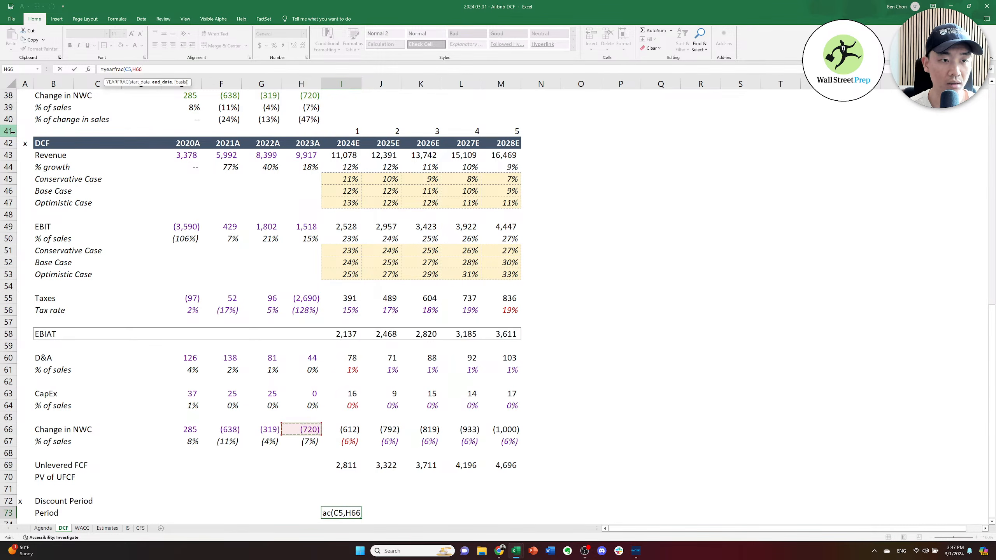
text(c6()
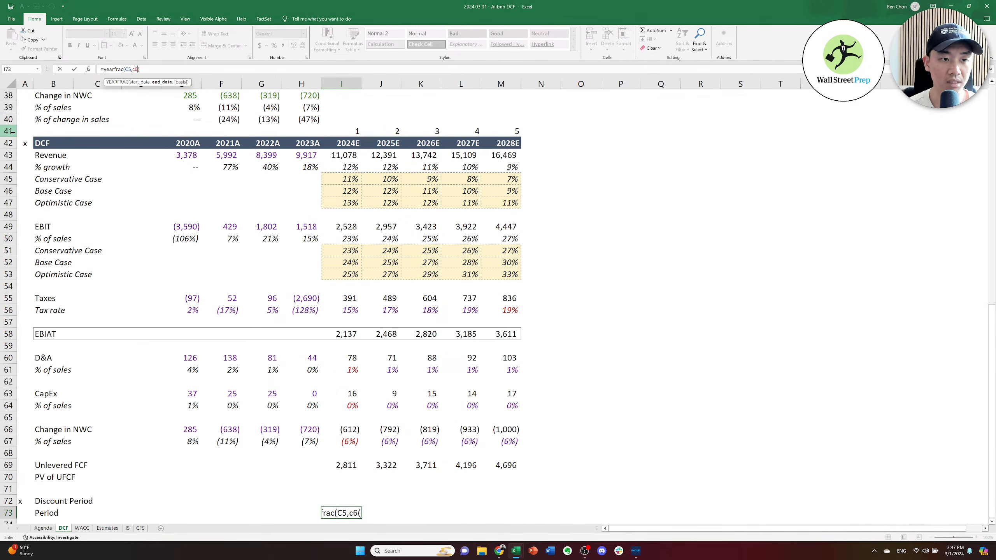
key(BackSpace)
text())
key(Return)
Reduce the 2024E Period value in I73 to two decimal places.
key(Up)
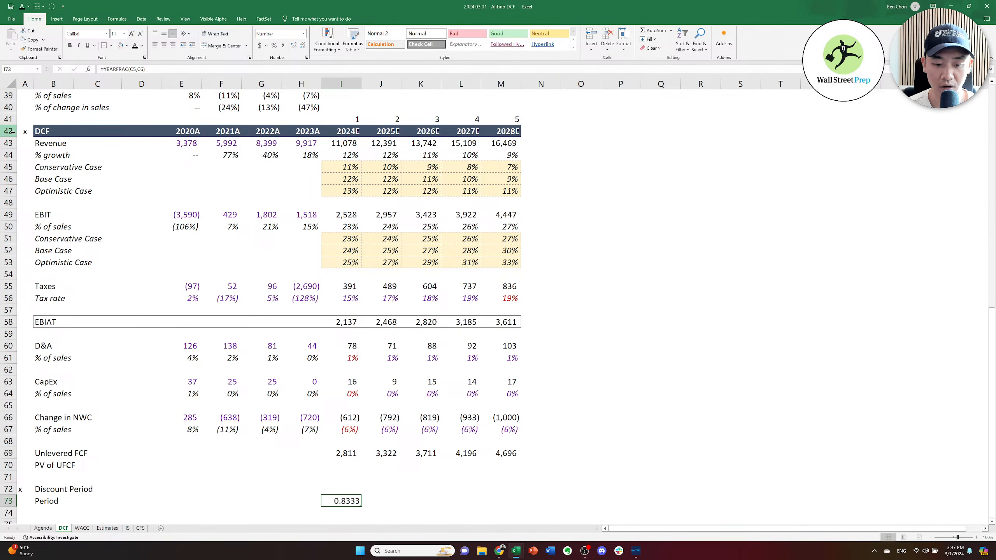
key(alt+h)
key(9)
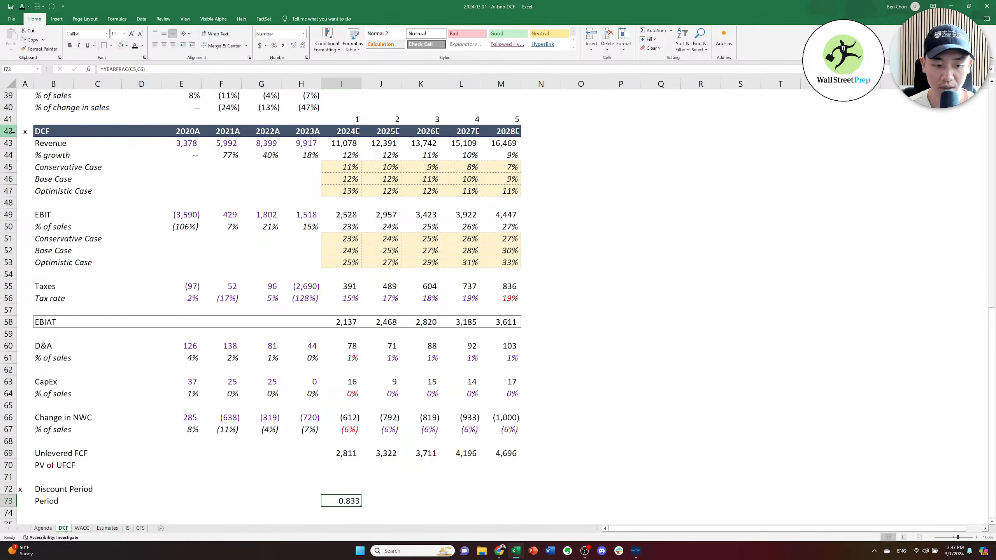
key(alt+h)
key(9)
Calculate the 2024E Discount Period in I72 as half of the period below, with the formula =I73/2.
key(Up)
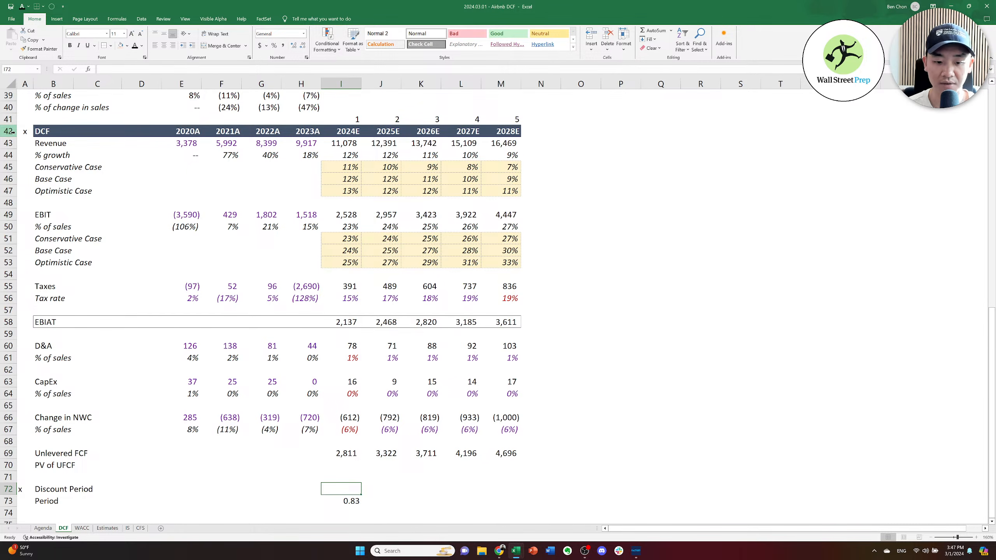
text(=)
key(Left)
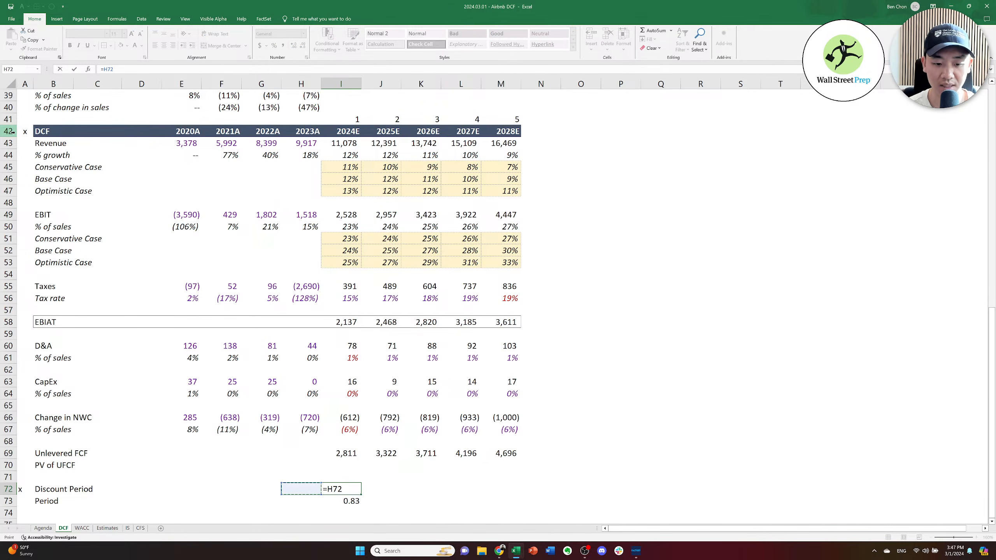
text(/)
key(BackSpace)
key(BackSpace)
key(BackSpace)
key(BackSpace)
key(Down)
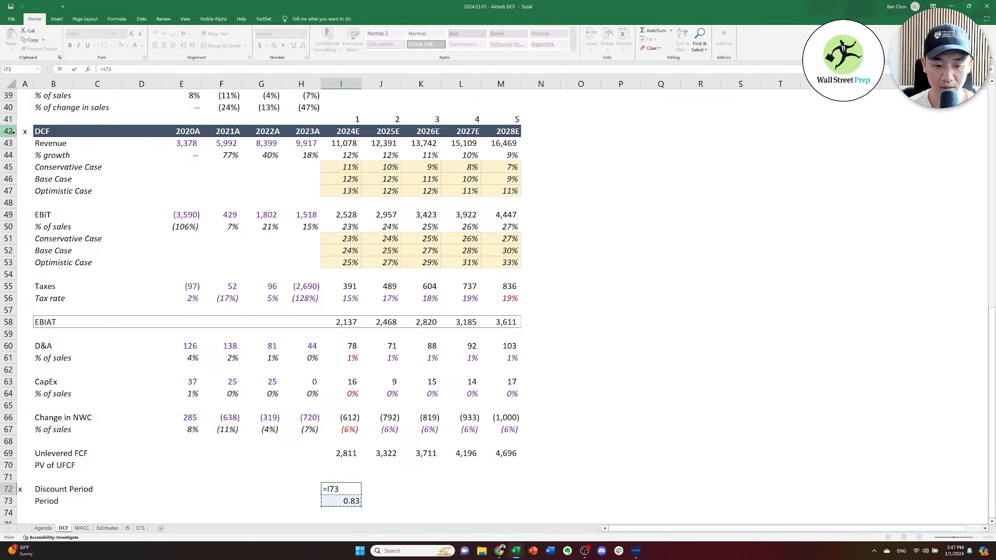
text(/2)
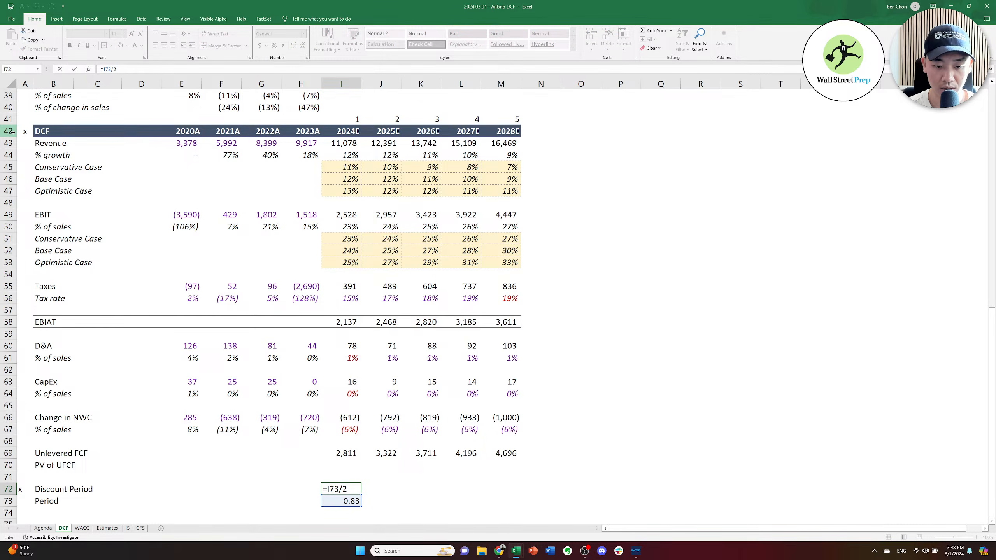
key(ctrl+Return)
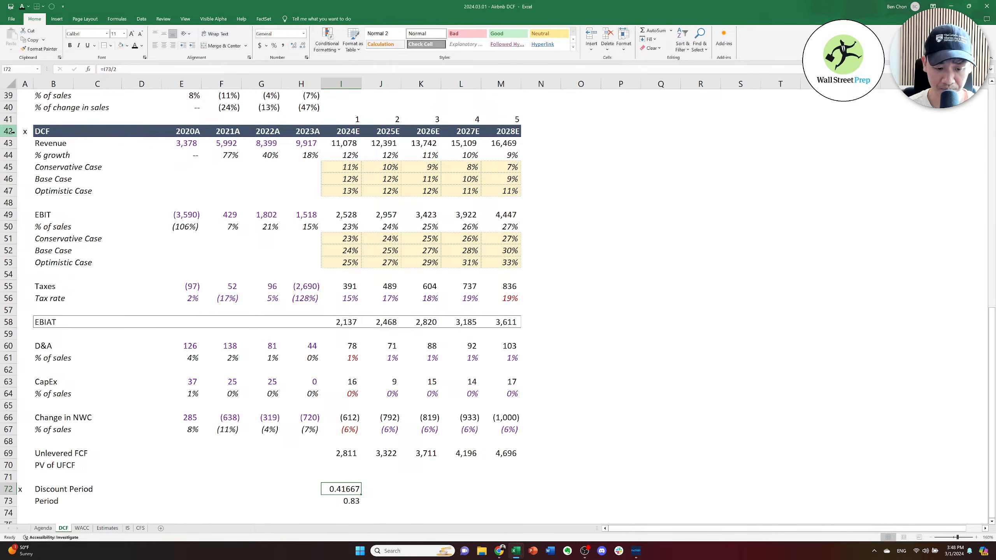
Reduce the 2024E Discount Period in I72 to two decimal places.
key(alt+h)
key(9)
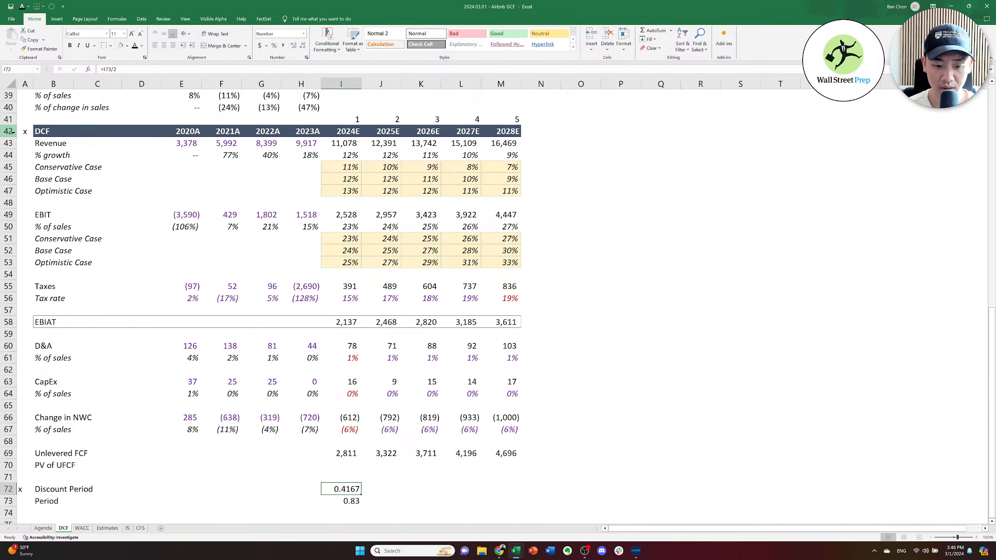
key(alt+h)
key(9)
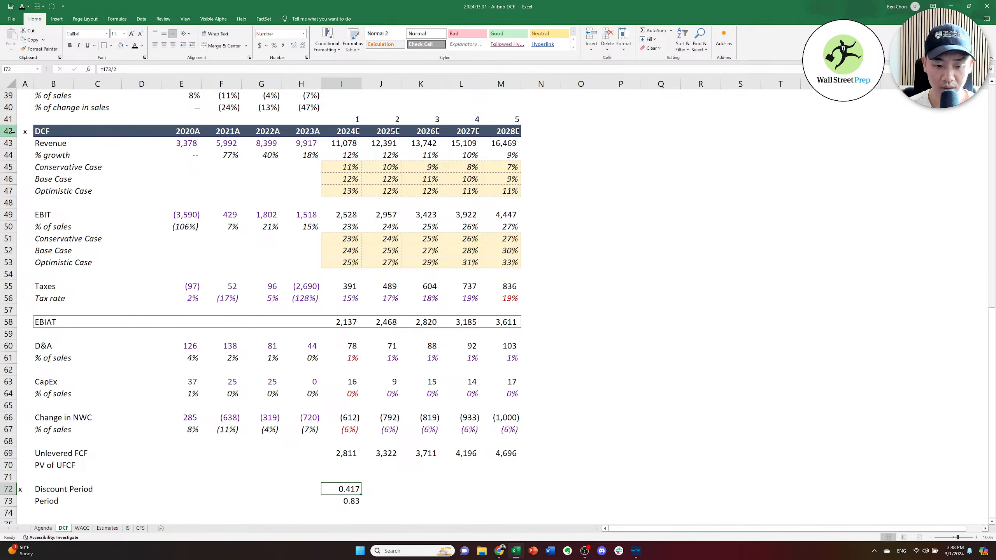
key(alt+h)
key(9)
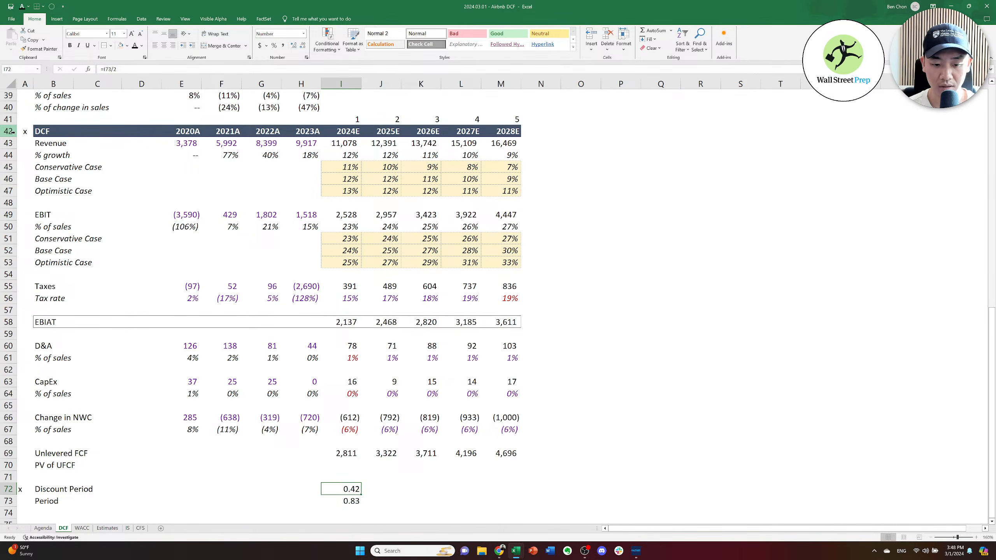
Calculate the 2025E Discount Period in J72 with the formula =I73+0.5.
key(Right)
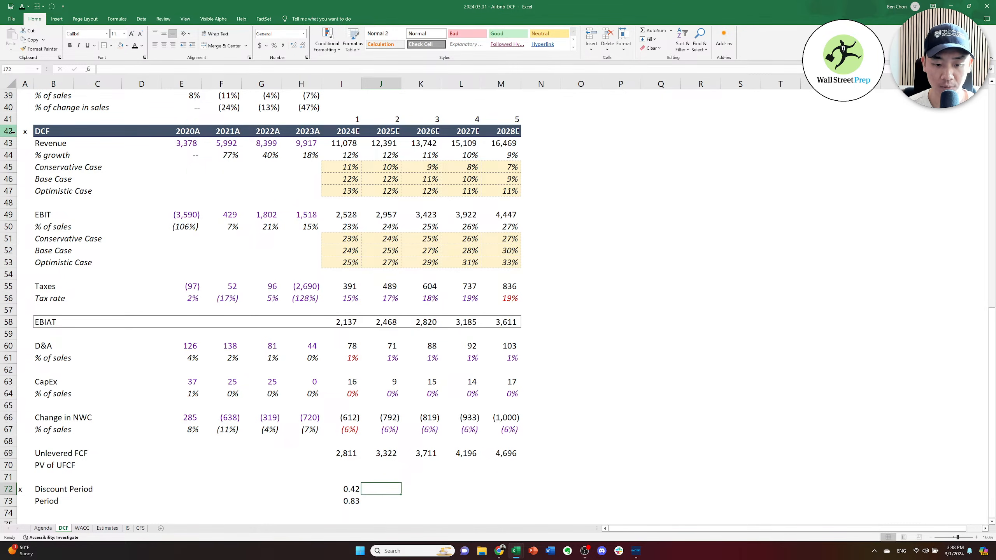
text(=)
key(Left)
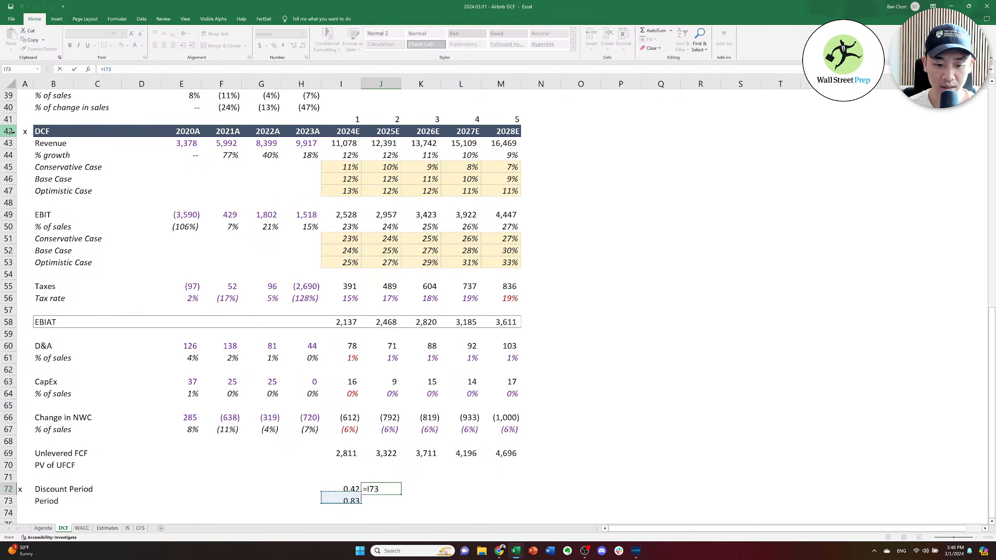
key(Down)
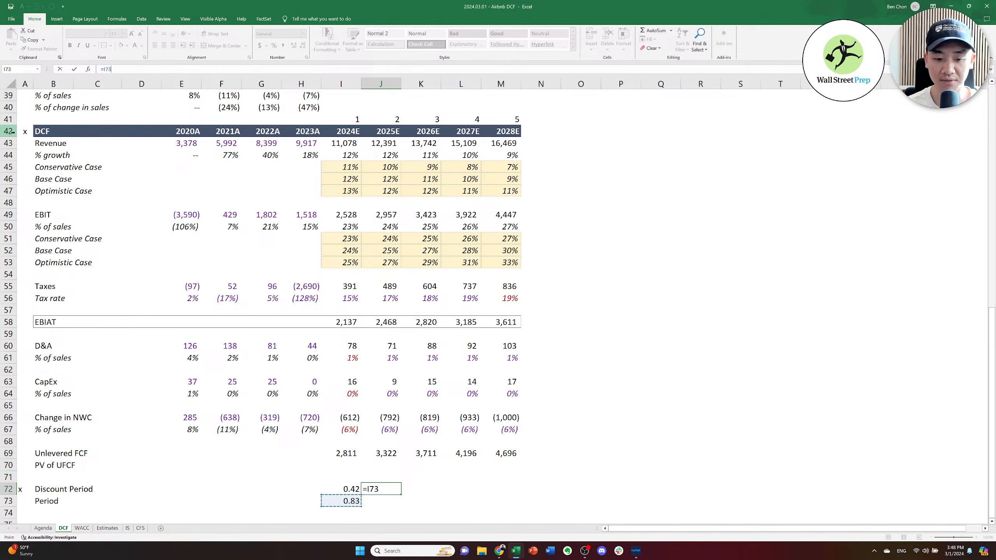
text(+)
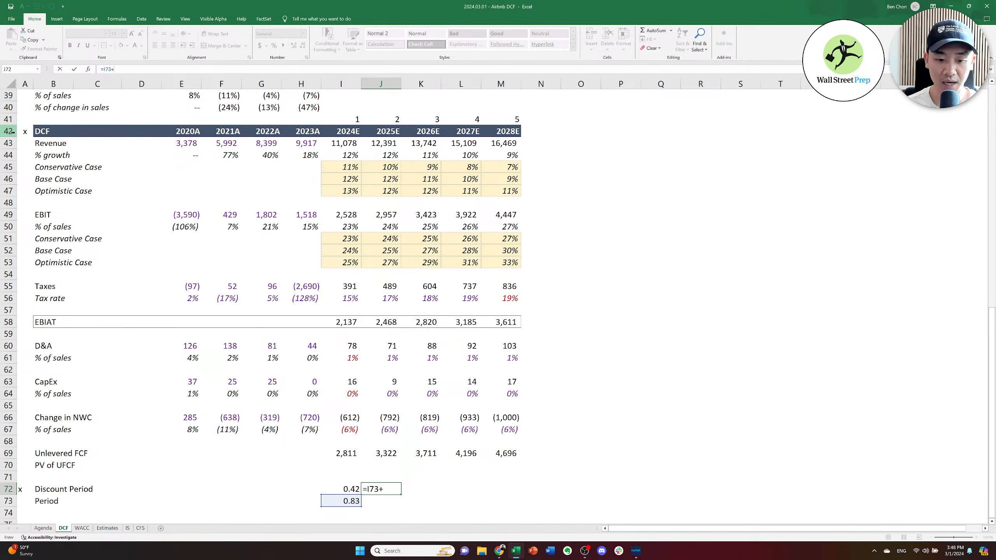
text(.5)
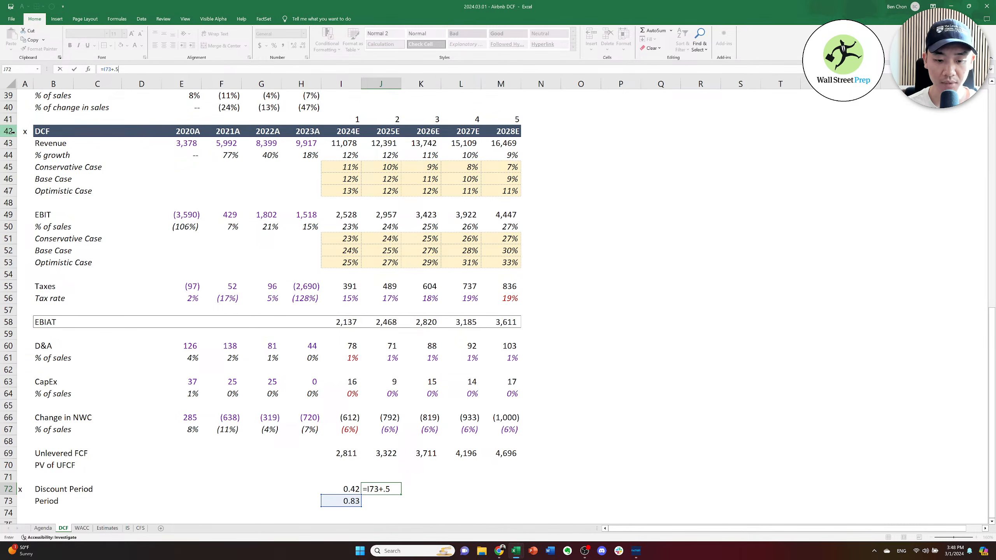
key(ctrl+Return)
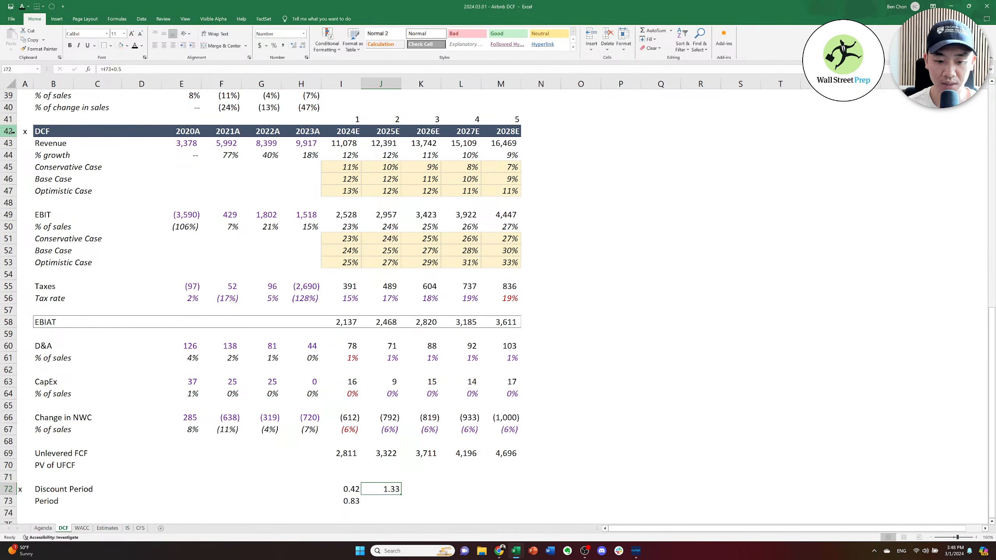
key(Left)
key(Down)
key(Up)
key(Right)
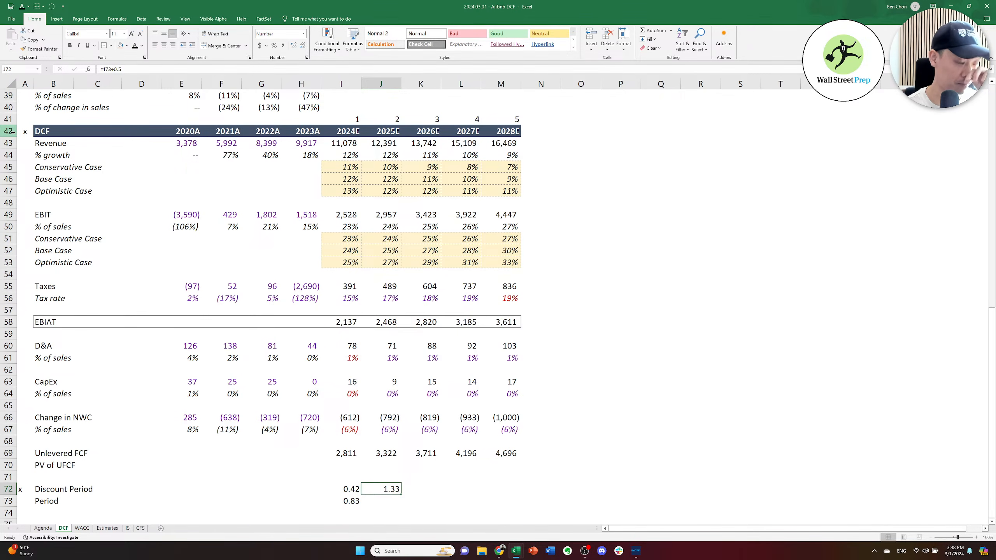
key(Right)
key(Left)
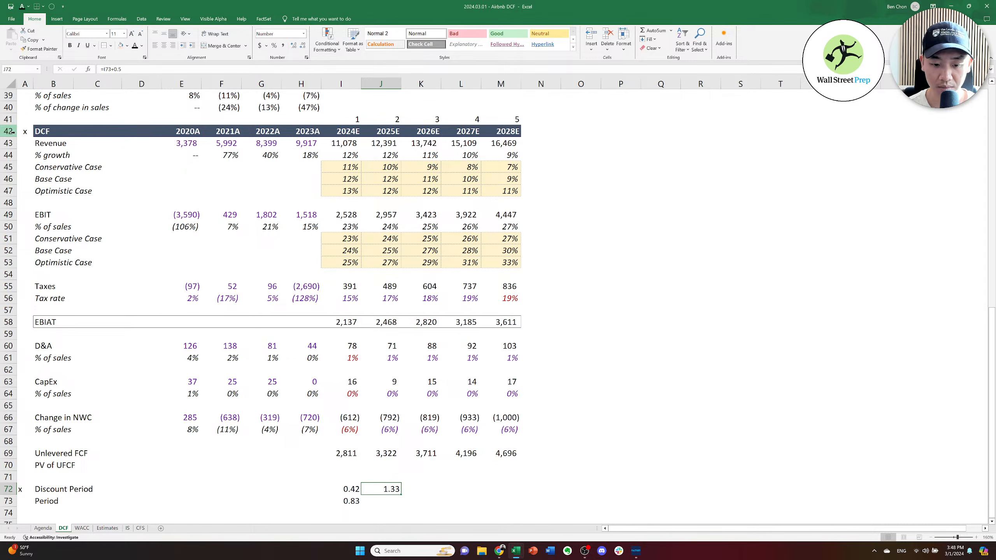
key(Right)
key(Left)
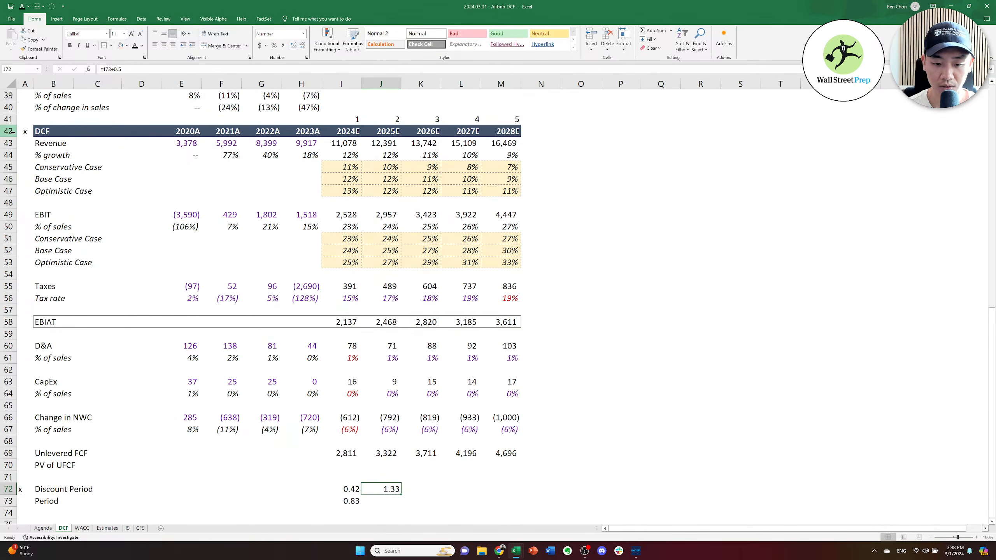
key(Right)
key(Left)
key(Right)
key(Left)
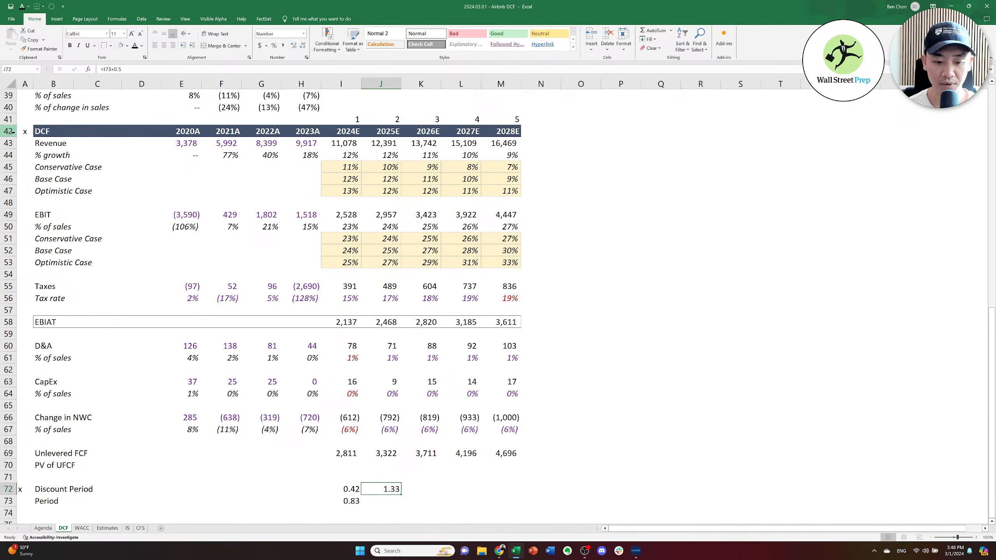
key(Down)
key(Left)
key(Right)
key(Up)
Calculate the 2026E Discount Period in K72 by adding one year to 2025E, with the formula =J72+1.
key(Right)
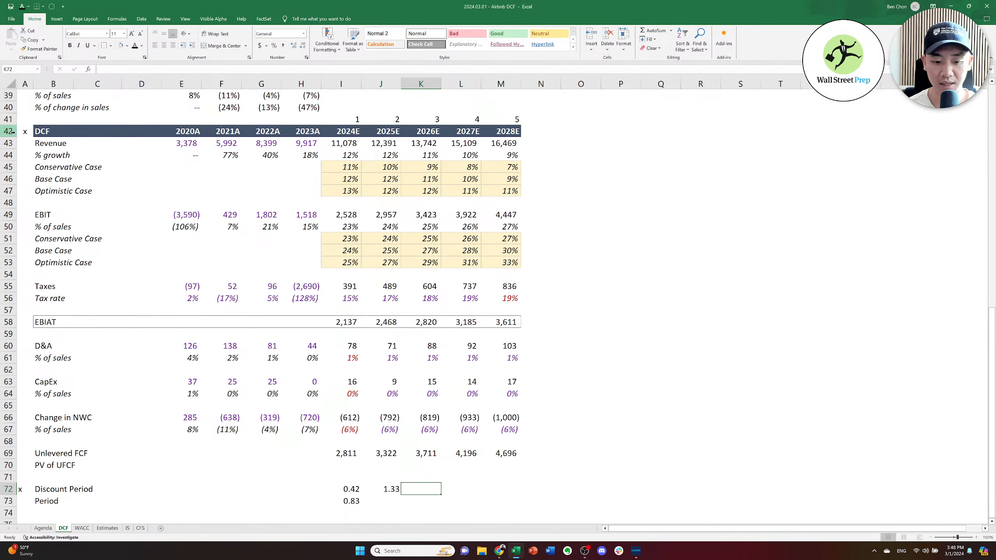
text(=J72+1)
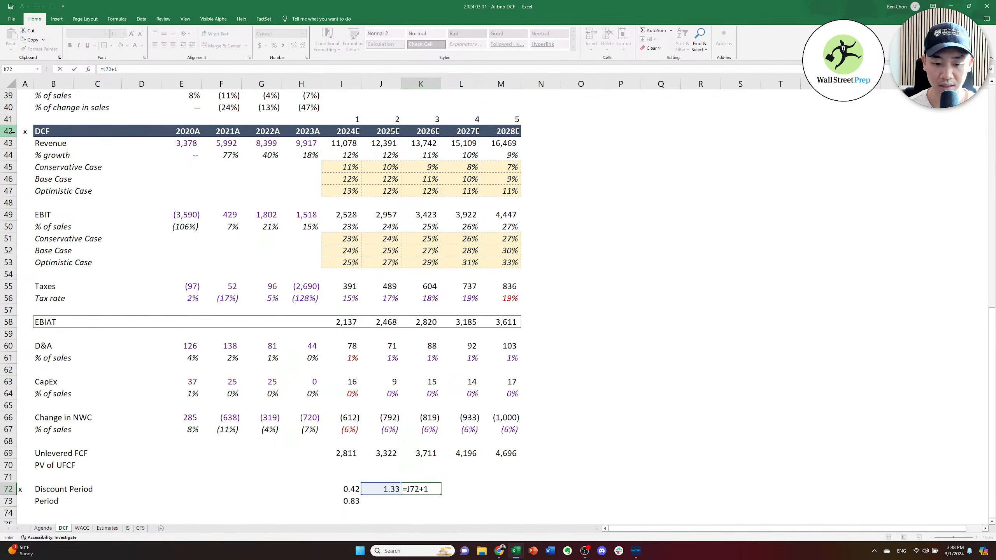
key(Return)
key(Up)
key(Left)
key(Right)
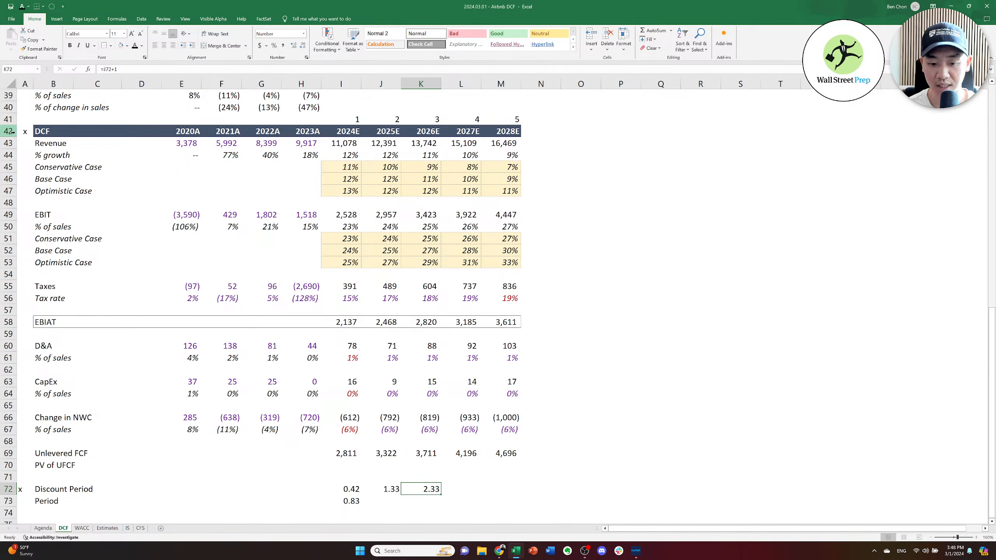
Copy the 2026E Discount Period formula across to 2027E and 2028E in L72:M72.
key(ctrl+c)
key(shift+Right)
key(shift+Right)
key(ctrl+v)
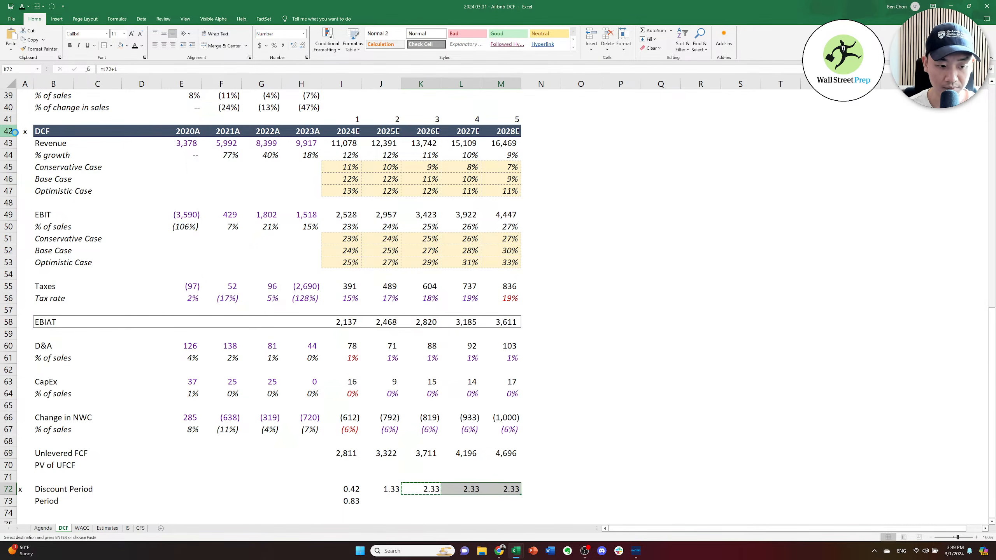
key(Escape)
key(Up)
key(Up)
key(Left)
key(Left)
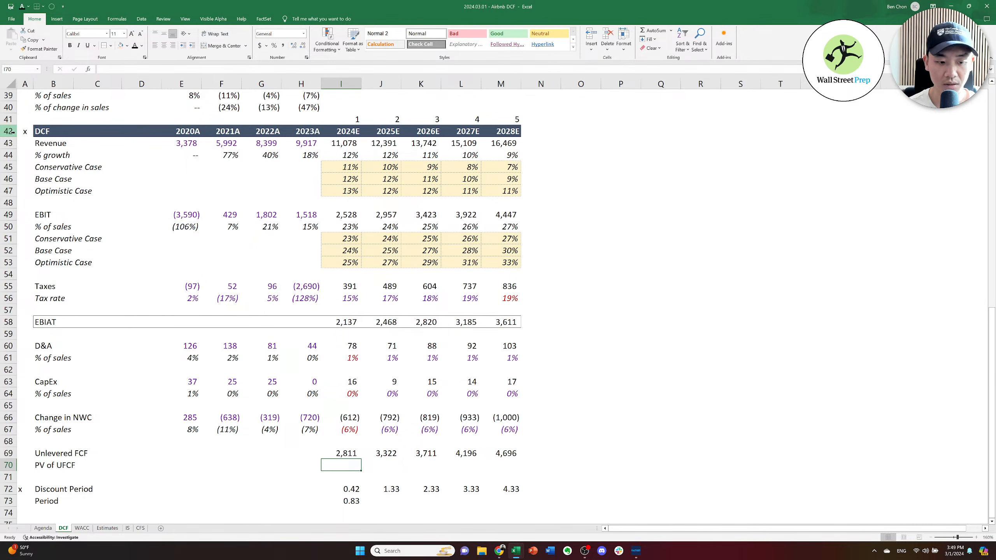
text(=)
key(Escape)
Assign the defined name wacc to the selected-case WACC cell E18 under Valuation in the Assumptions section.
key(Left)
key(ctrl+Up)
key(ctrl+Left)
key(ctrl+Up)
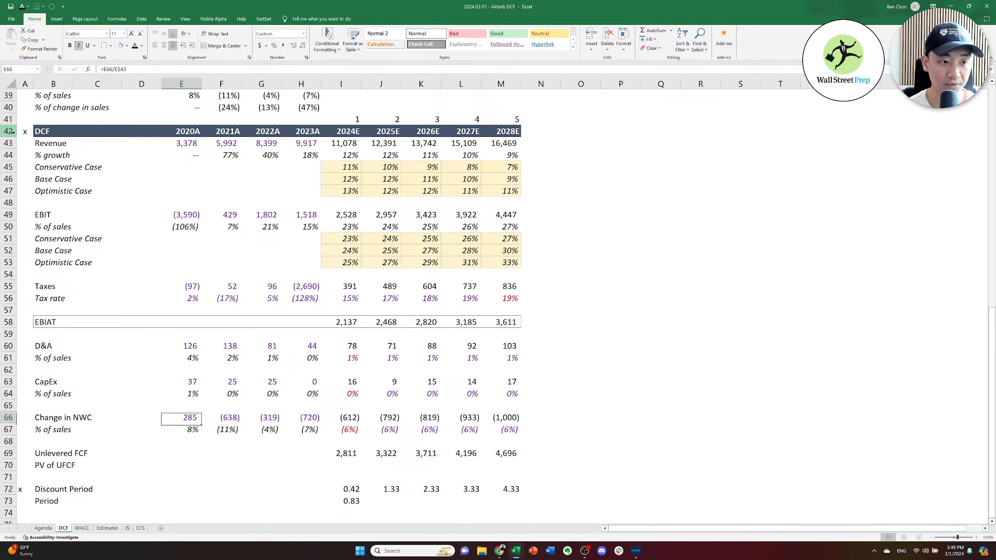
key(ctrl+Left)
key(ctrl+Up)
key(ctrl+Left)
key(ctrl+Up)
key(ctrl+Up)
key(ctrl+Up)
key(ctrl+Up)
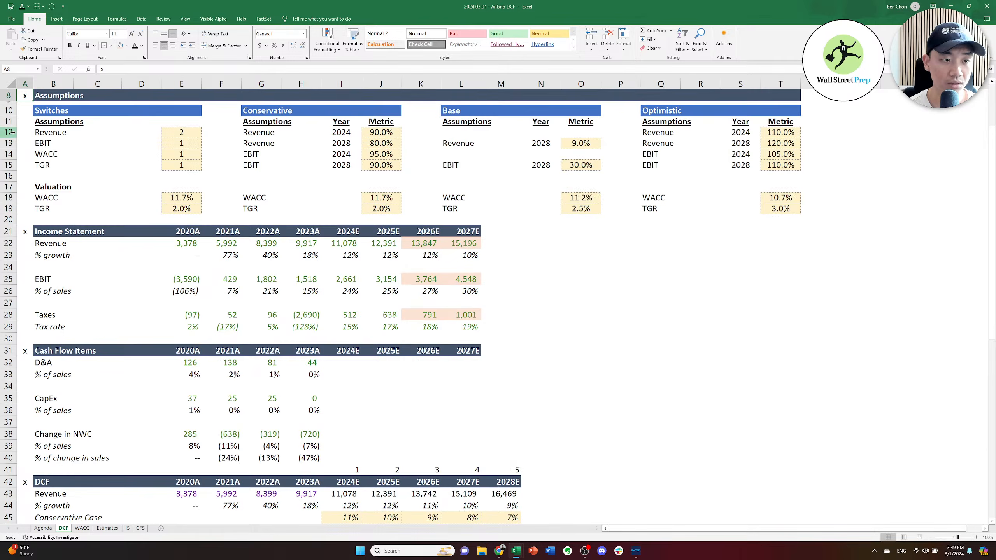
key(Right)
key(Right)
key(Right)
key(Down)
key(Down)
key(Right)
key(Down)
key(Down)
key(Down)
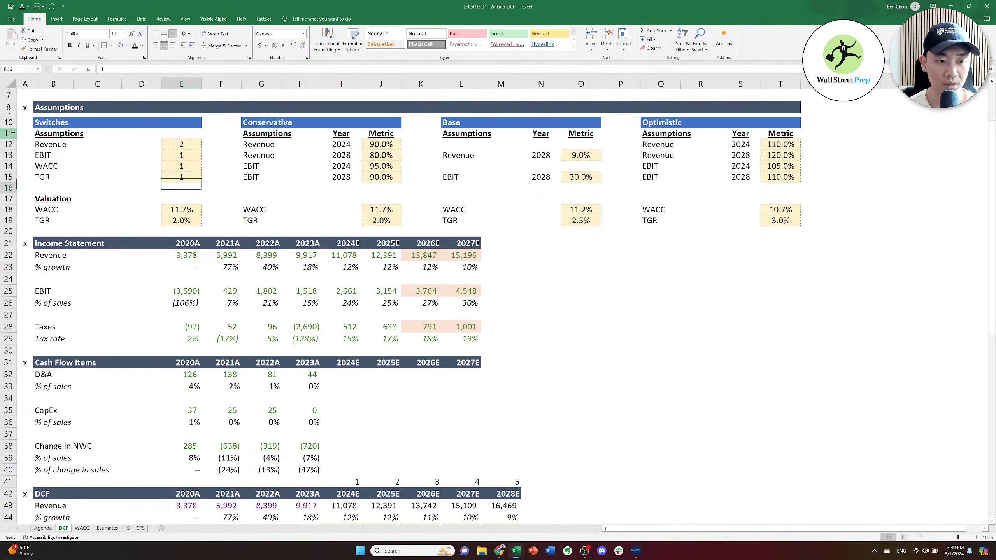
key(Down)
key(Down)
key(Down)
key(Down)
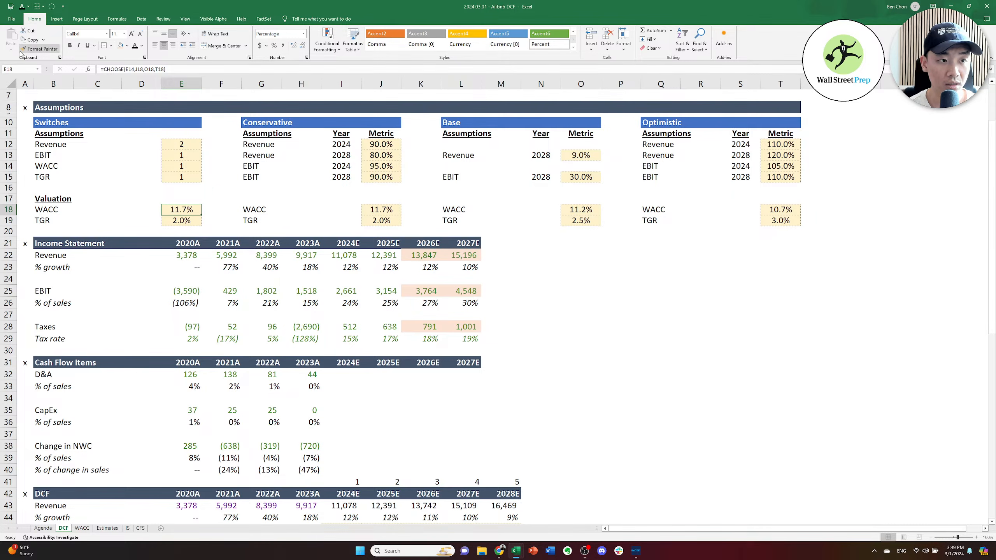
click(16, 67)
text(wacc)
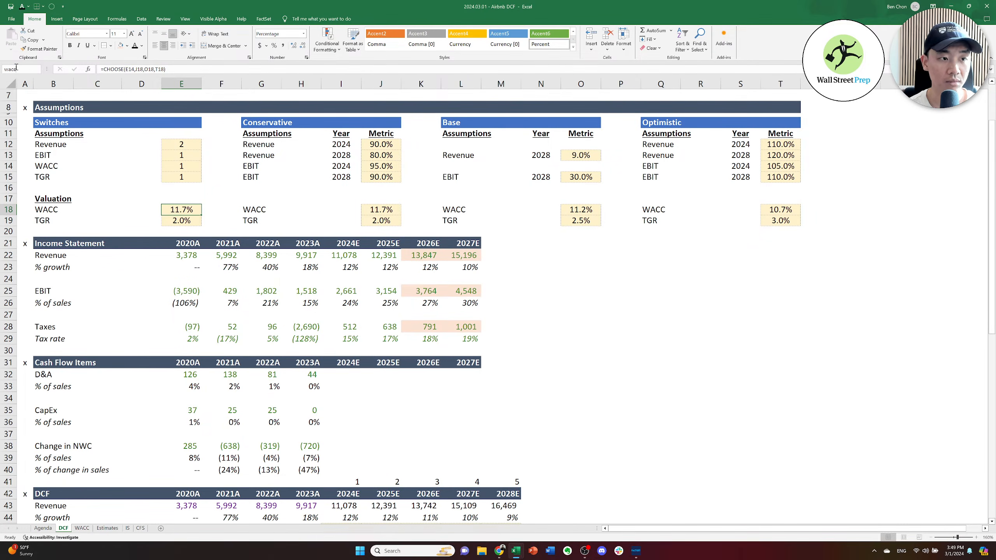
key(Return)
Assign a defined name for TGR to the selected-case TGR cell E19 under Valuation in the Assumptions section.
key(Down)
click(16, 68)
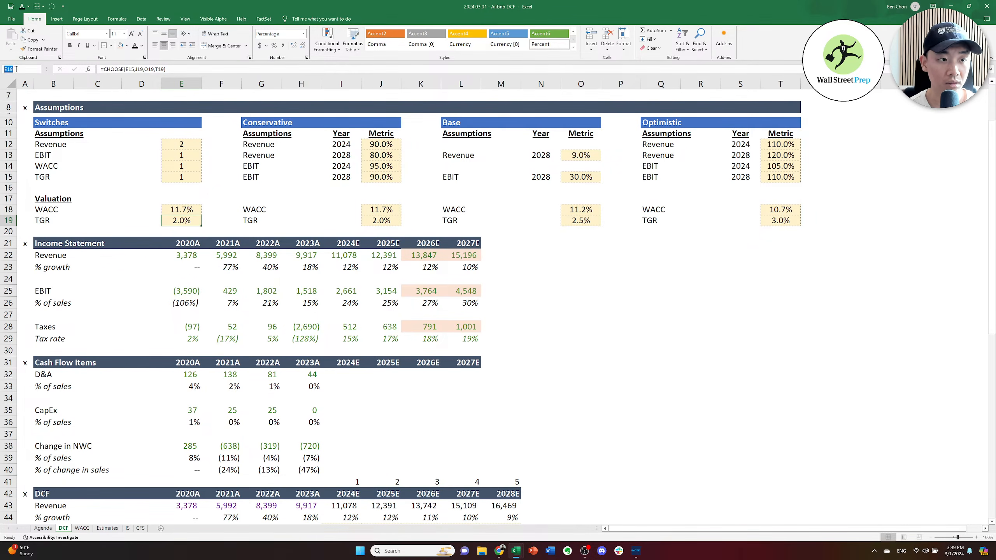
text(c23)
key(Return)
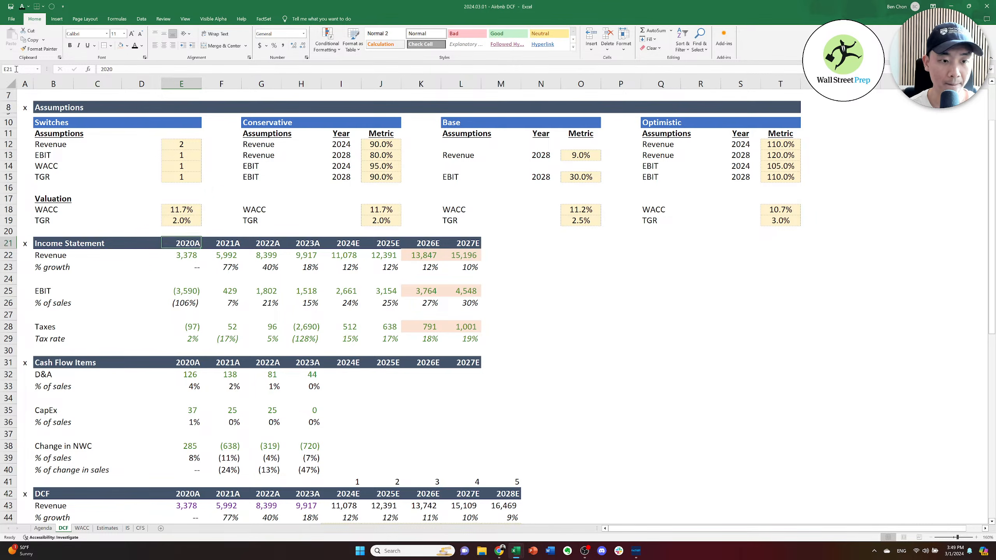
Calculate the 2024E PV of UFCF in I70 with the formula =I69/(1+wacc)^I72.
key(Page_Down)
key(Right)
key(Down)
key(Right)
key(Down)
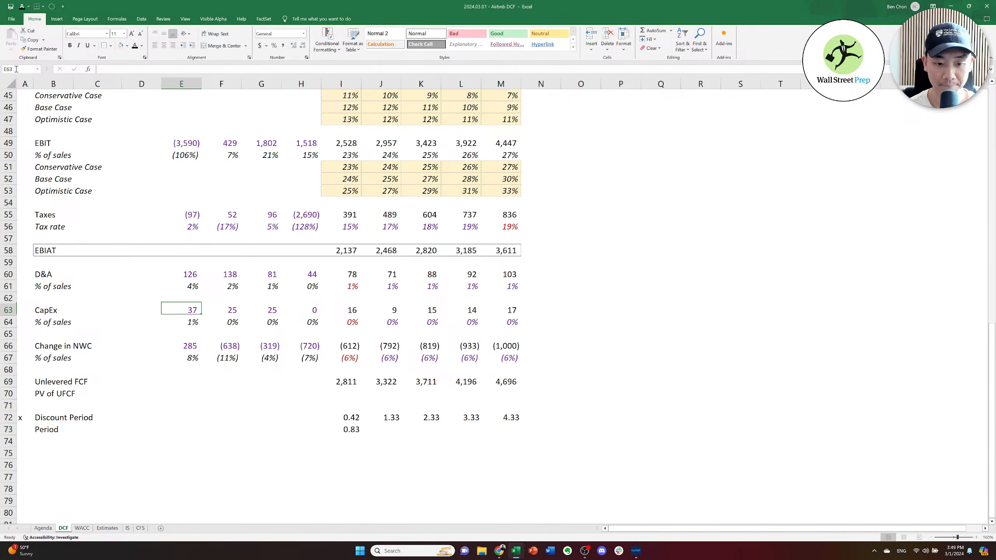
key(Right)
key(Down)
key(Right)
key(Down)
key(Right)
key(Down)
key(Right)
key(Down)
key(Down)
key(Down)
key(Down)
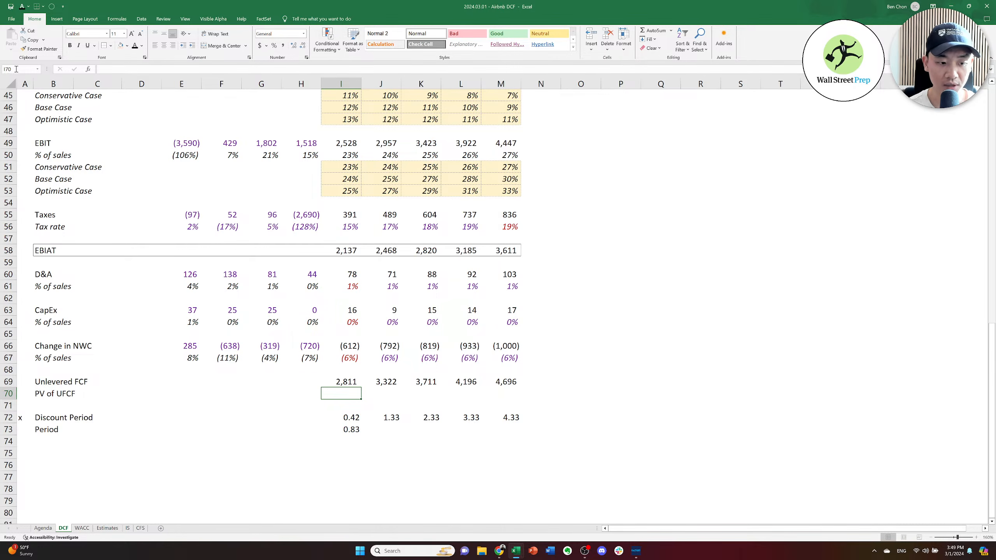
text(=)
key(Up)
text(/)
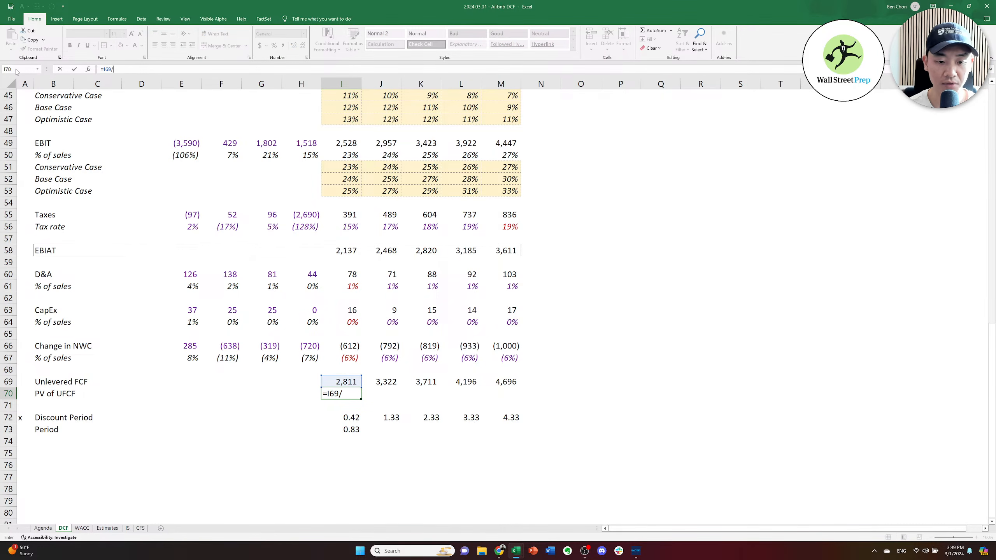
text((1)
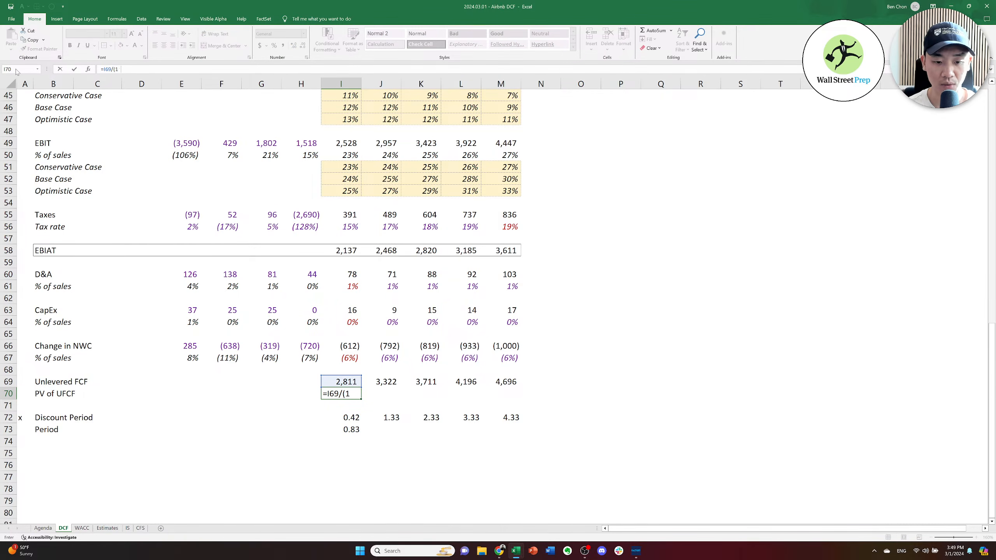
text(+wacc))
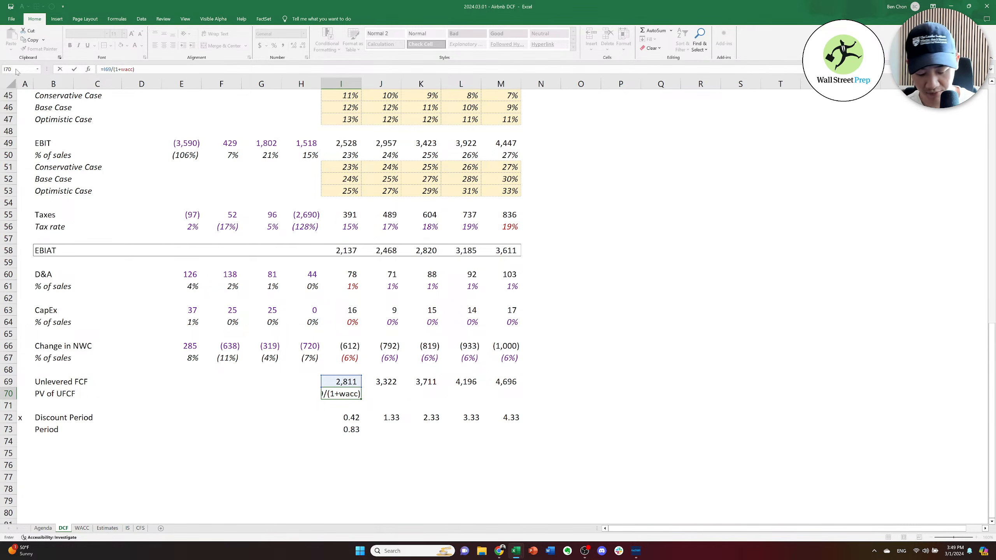
text(^)
key(Down)
key(Down)
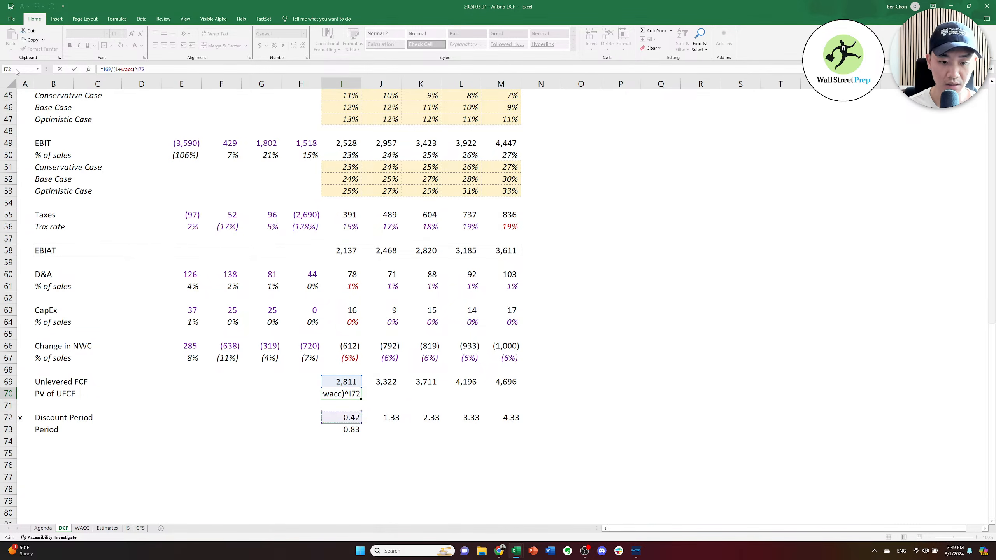
key(Down)
key(Up)
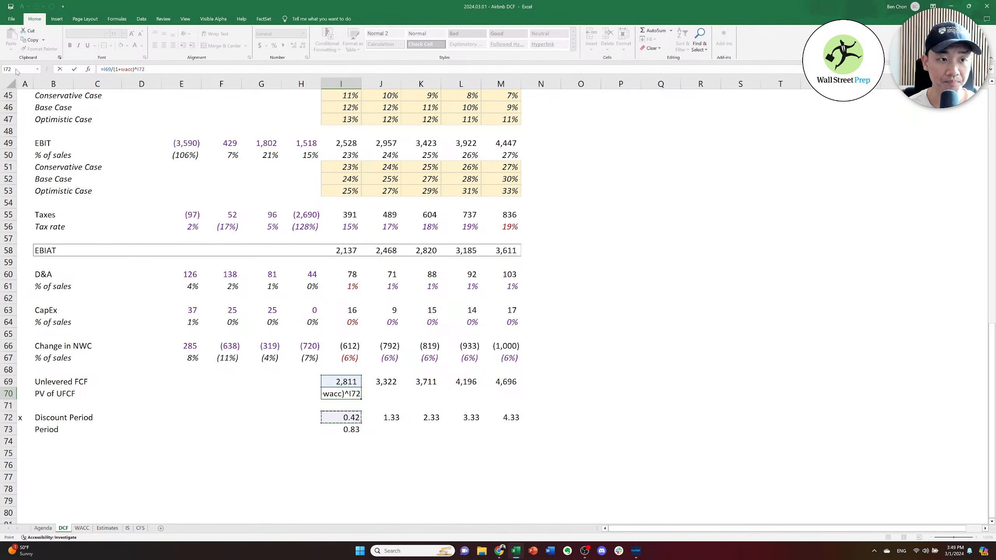
key(Return)
Copy the 2024E PV of UFCF formula across to 2025E through 2028E in J70:M70.
key(Up)
key(ctrl+c)
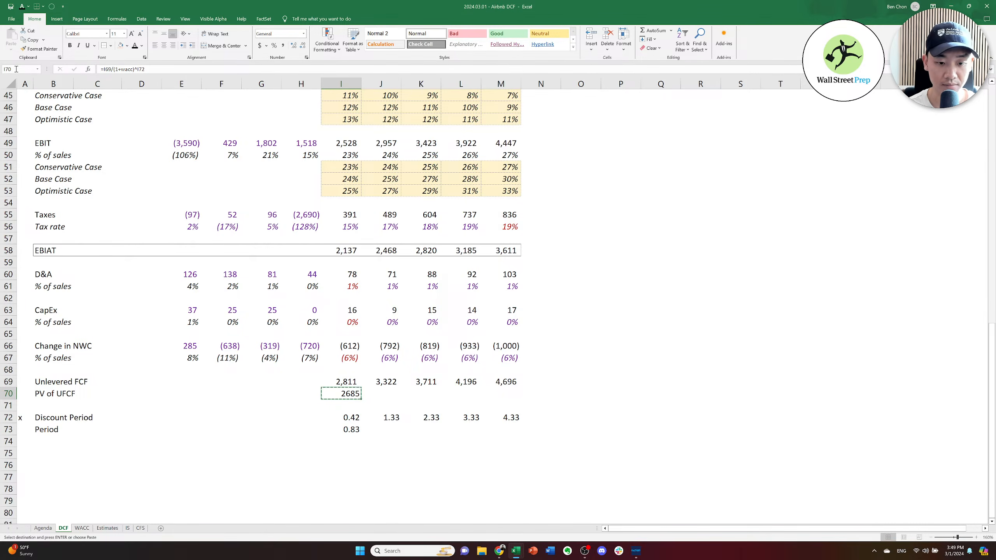
key(shift+Right)
key(shift+Right)
key(shift+Right)
key(shift+Right)
key(ctrl+v)
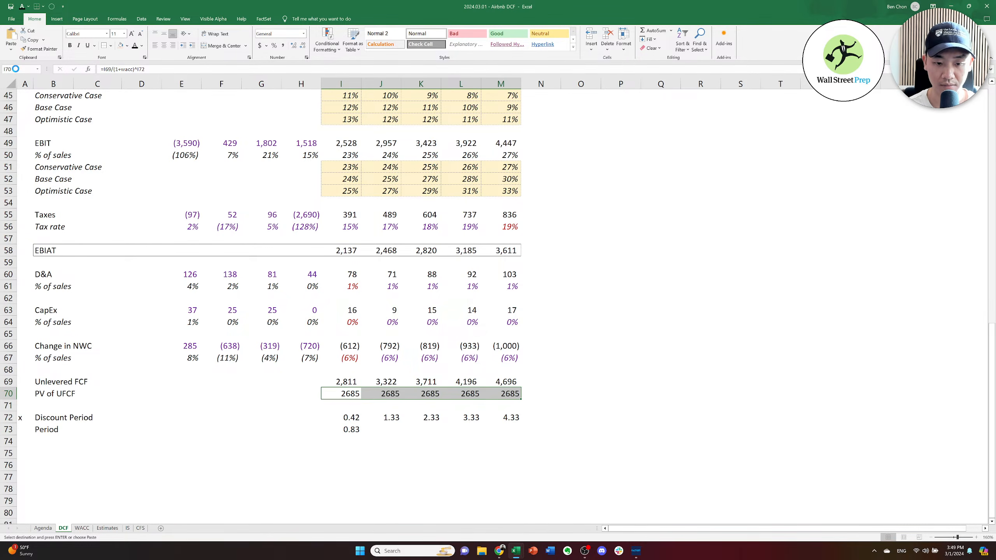
Apply the number format of the Unlevered FCF row to the PV of UFCF row, I70:M70.
key(Up)
key(shift+Down)
key(shift+Right)
key(shift+Right)
key(shift+Right)
key(shift+Right)
key(ctrl+c)
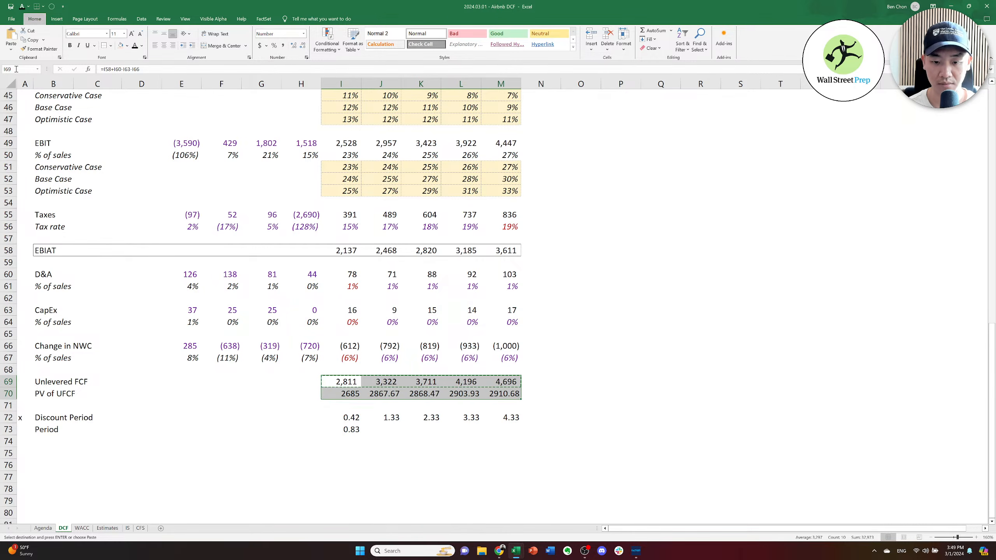
key(ctrl+alt+v)
key(t)
key(Return)
key(Escape)
key(Down)
key(Down)
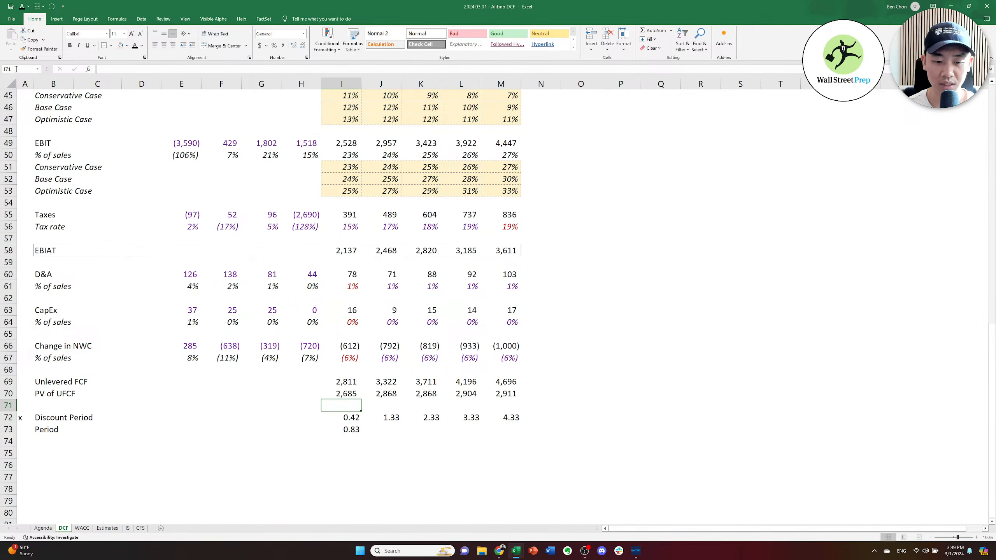
Try a full-year discount period of 1 for 2024E in I72.
key(Up)
key(Down)
key(Down)
key(Down)
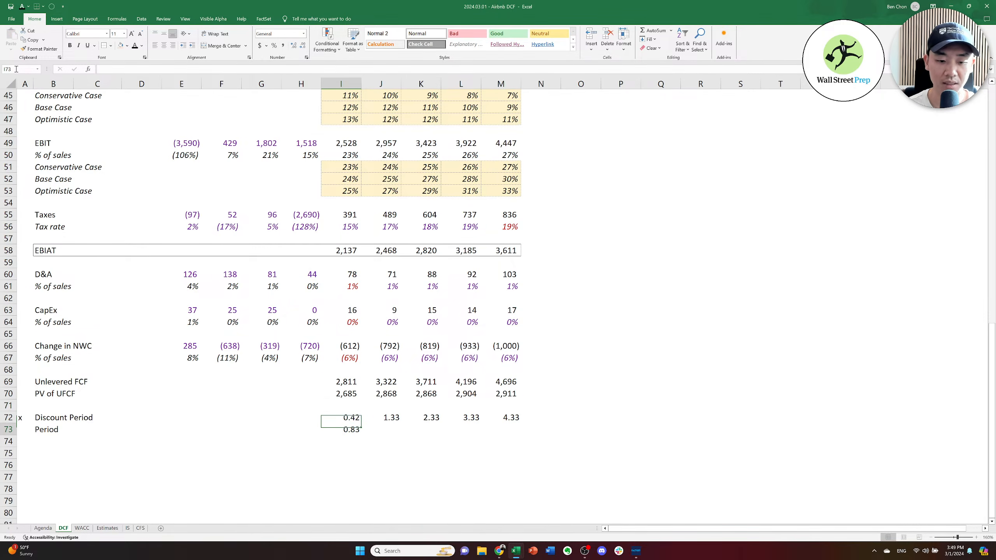
key(Up)
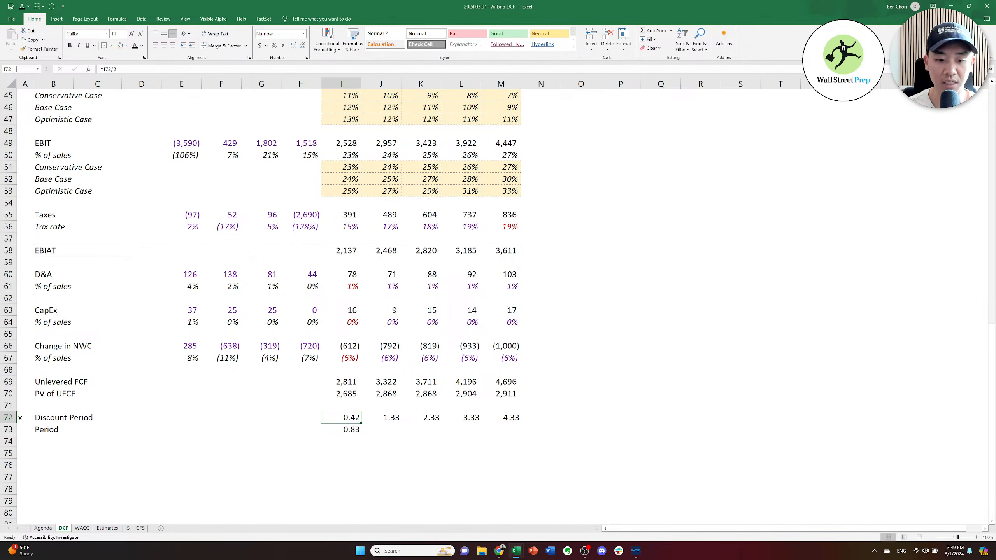
text(1)
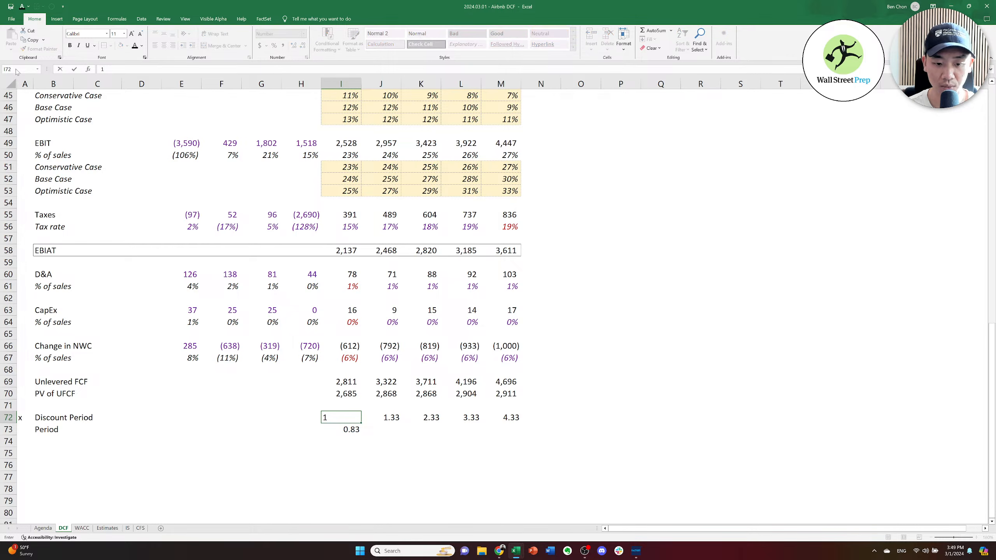
key(Right)
key(Up)
key(Up)
key(Left)
key(Right)
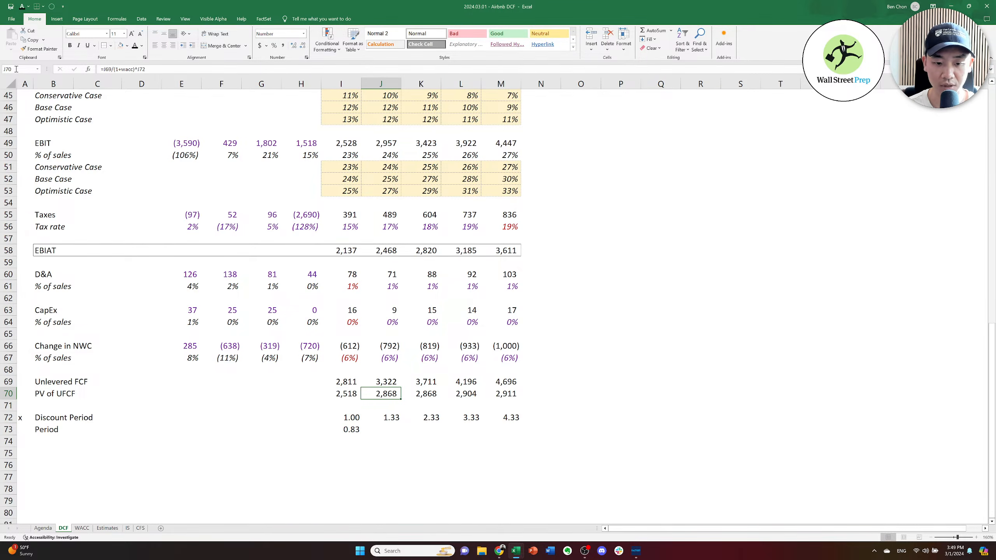
Try the formula =I72+1 for the 2025E Discount Period in J72.
key(Down)
key(Down)
text(=)
key(Left)
text(+1)
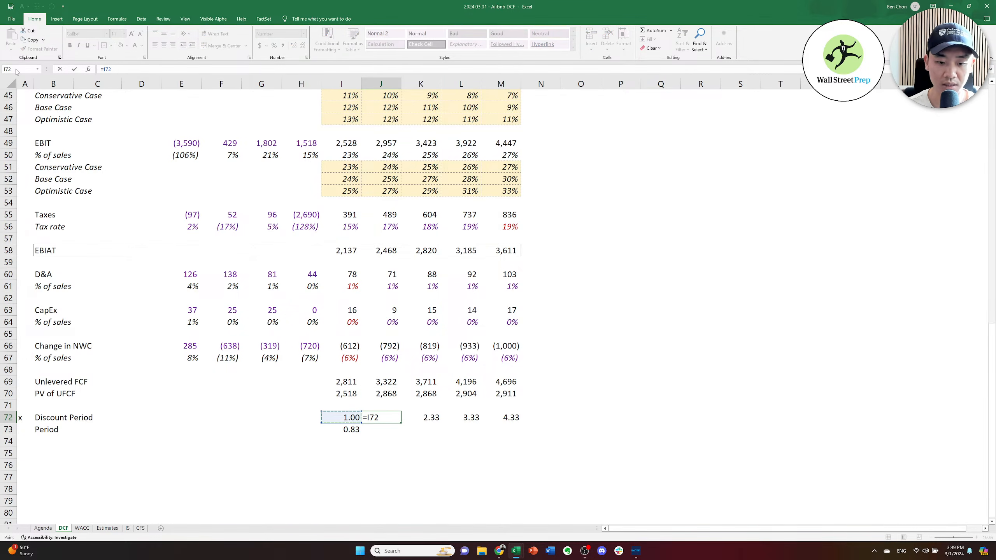
key(ctrl+Return)
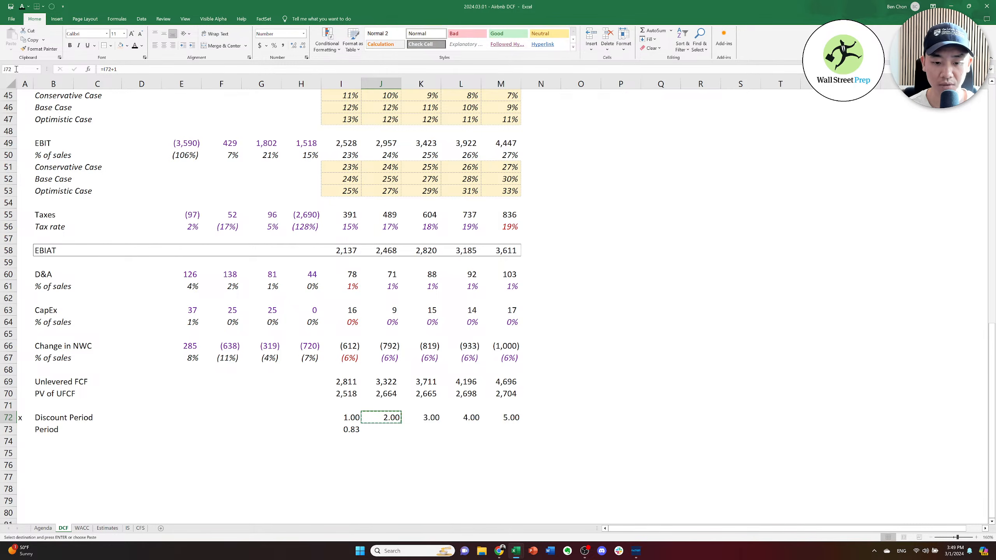
key(ctrl+shift+Right)
key(Right)
key(Left)
key(Left)
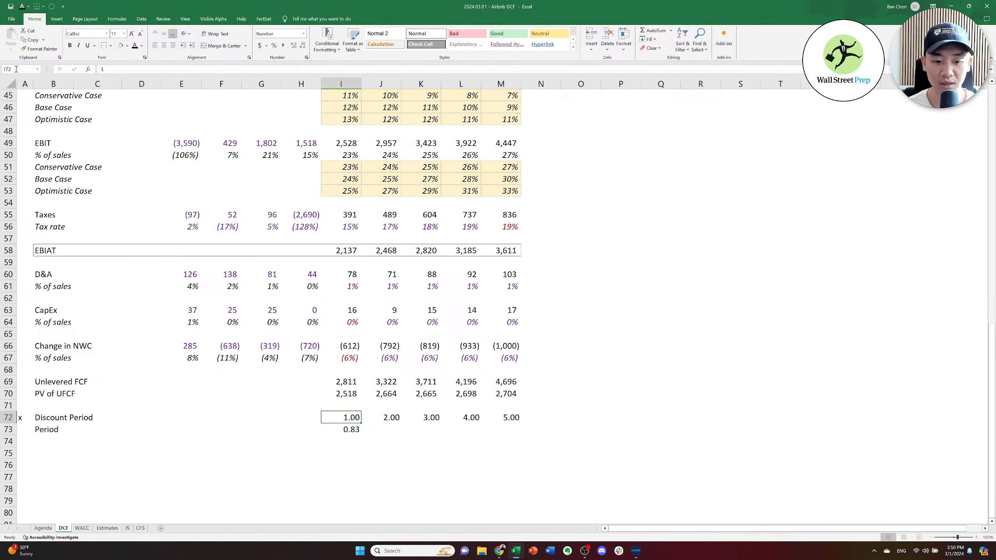
Review the PV of UFCF values across the forecast years and undo the trial full-year discount periods in I72 and J72.
key(Up)
key(Up)
key(Right)
key(Right)
key(Right)
key(Right)
key(Left)
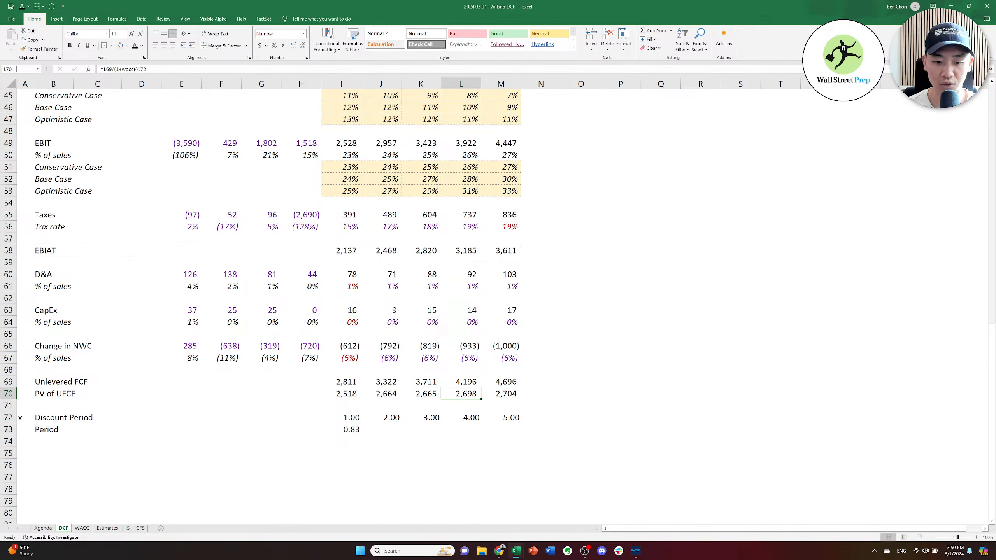
key(Left)
key(Left)
key(Left)
key(ctrl+z)
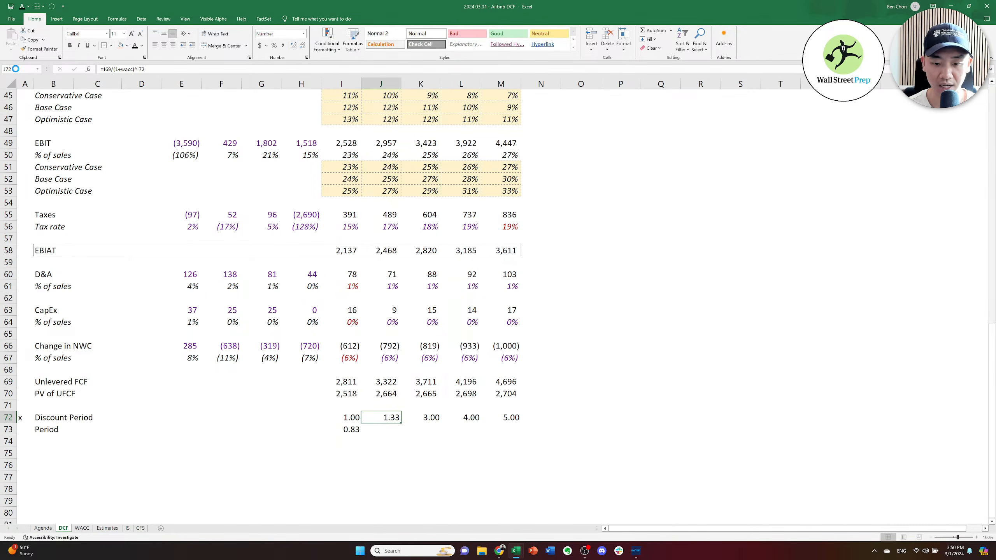
key(ctrl+z)
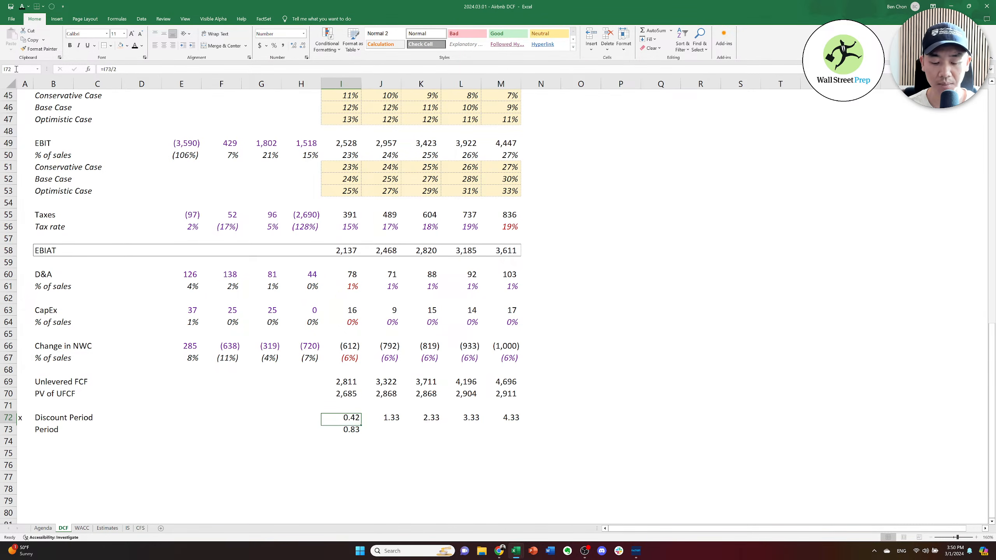
Add an outside border around the Unlevered FCF and PV of UFCF rows, B69:M70.
key(Left)
key(Up)
key(Up)
key(Up)
key(ctrl+Left)
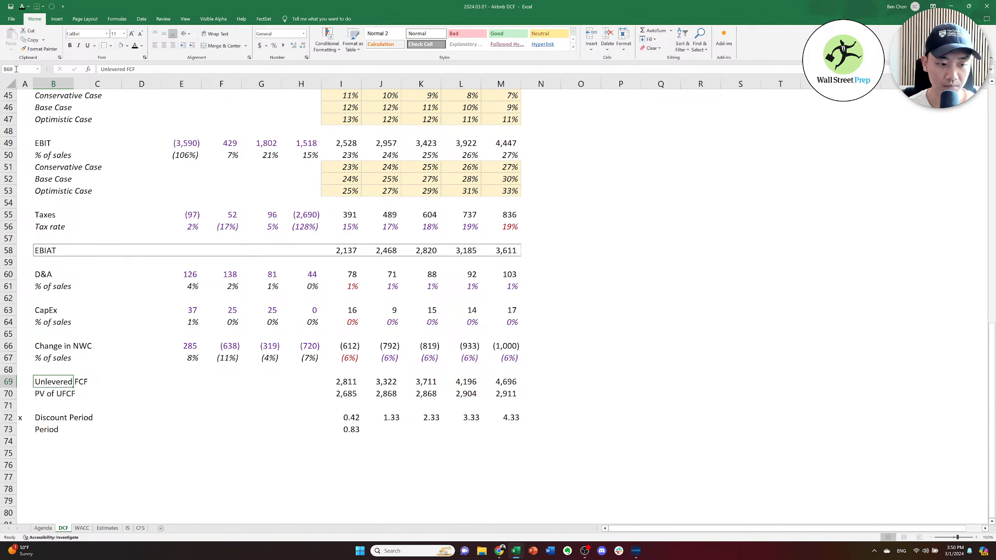
key(shift+Down)
key(ctrl+shift+Right)
key(alt+h)
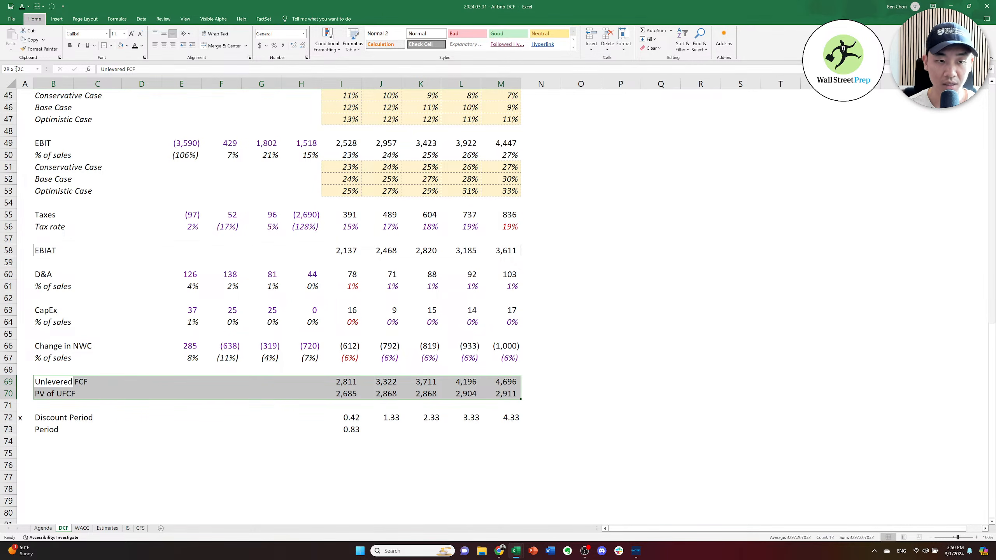
key(b)
key(s)
key(Down)
key(Right)
key(Right)
key(Right)
key(Right)
key(Right)
key(Right)
key(Right)
key(Right)
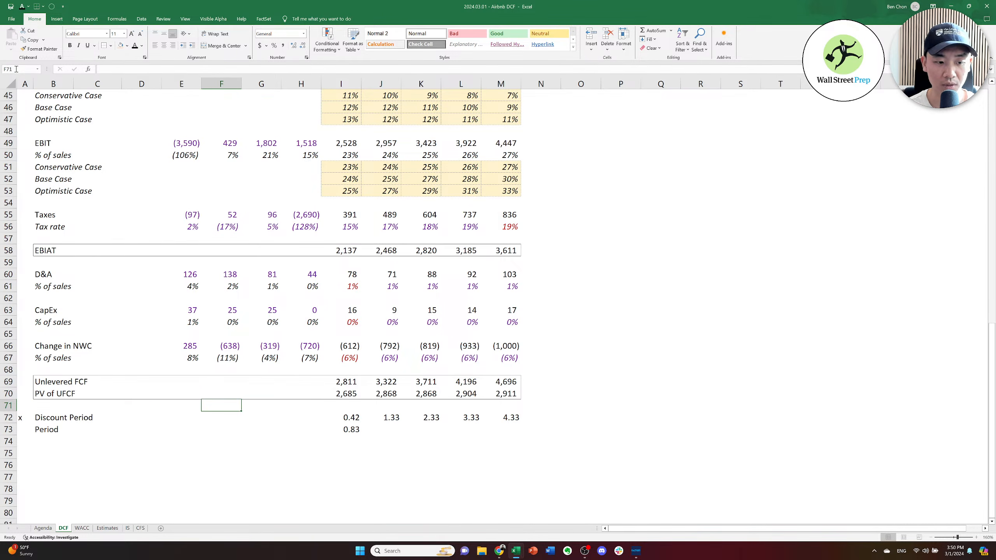
key(Up)
key(Down)
key(Down)
key(Down)
key(Down)
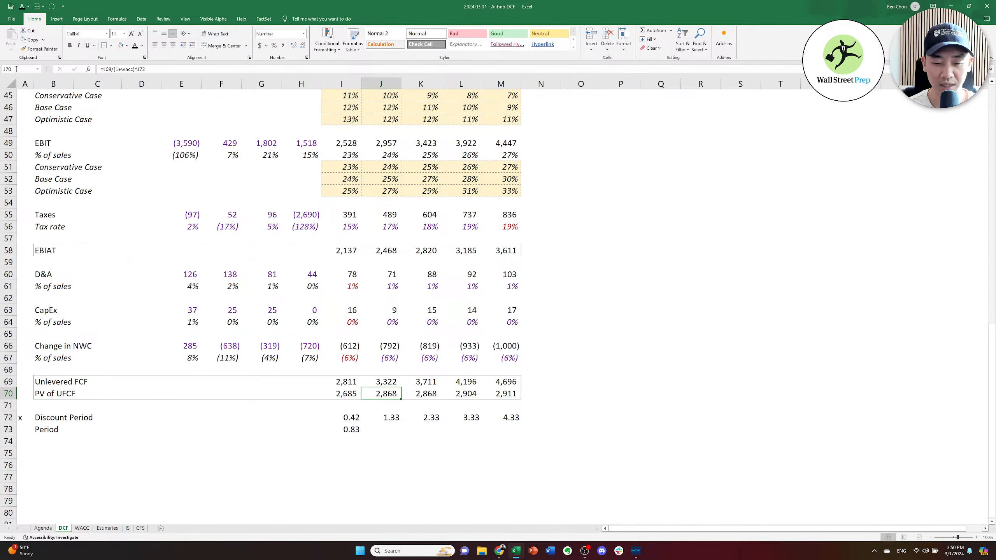
key(Up)
key(Up)
key(Up)
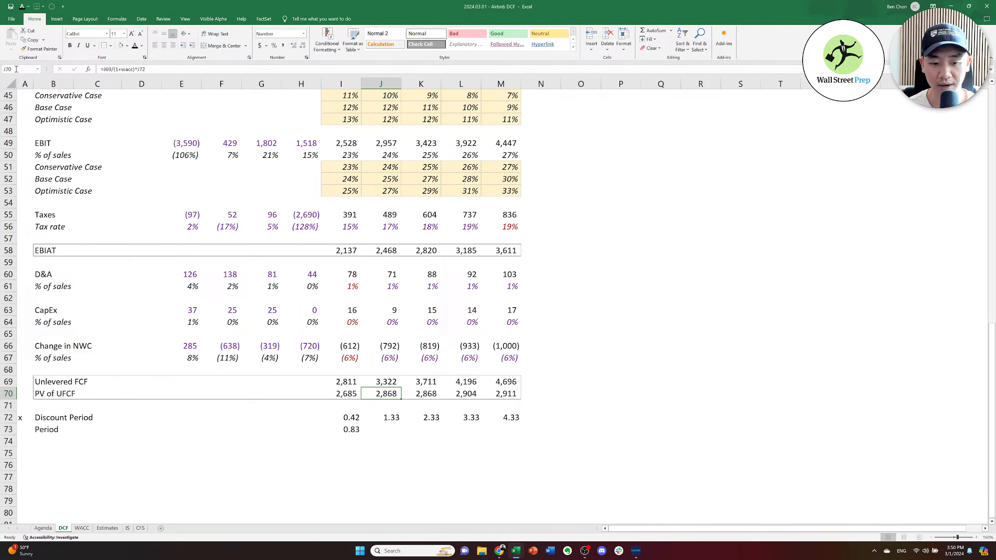
key(Left)
key(Left)
key(Down)
key(Down)
key(Right)
key(Up)
key(Up)
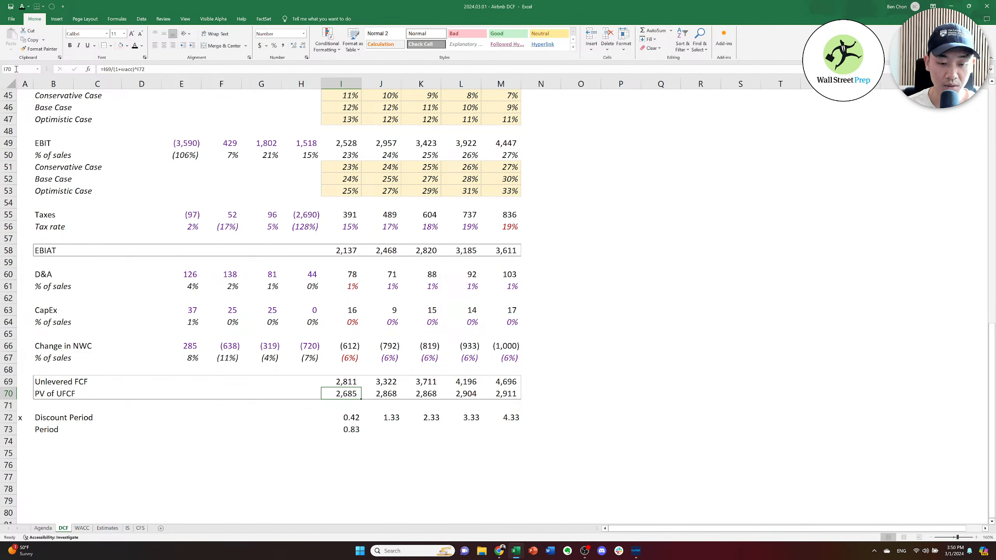
Enter the label Terminal Value in B75, below the Discount Period and Period rows.
key(Down)
key(Down)
key(Down)
key(Down)
key(Left)
key(Left)
key(Left)
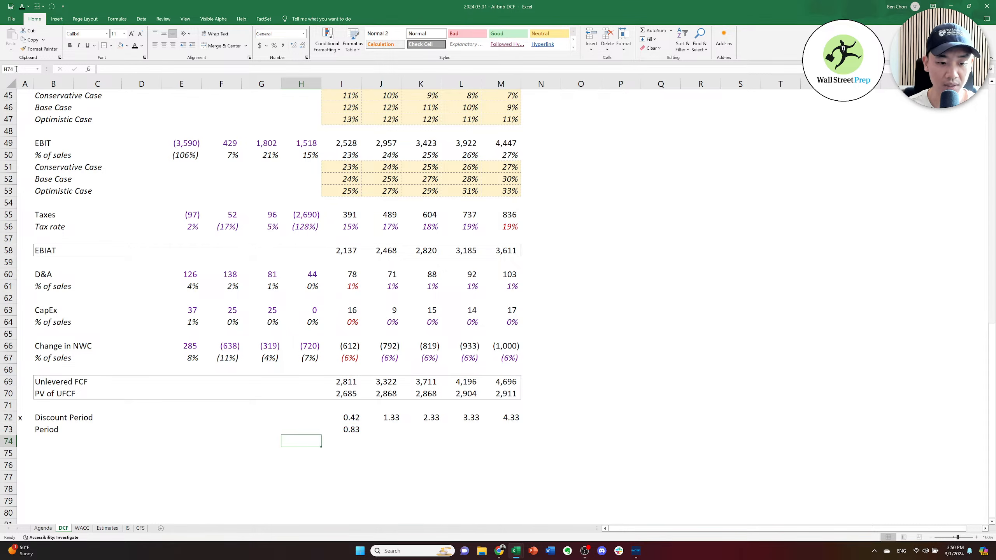
key(Down)
key(Left)
key(Left)
key(Left)
key(Left)
text(T)
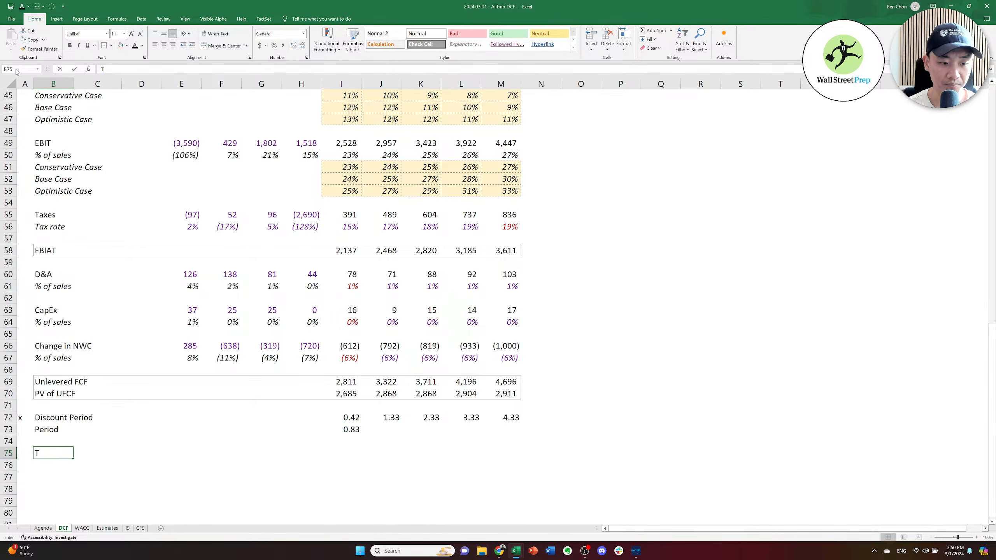
text(erminal Value)
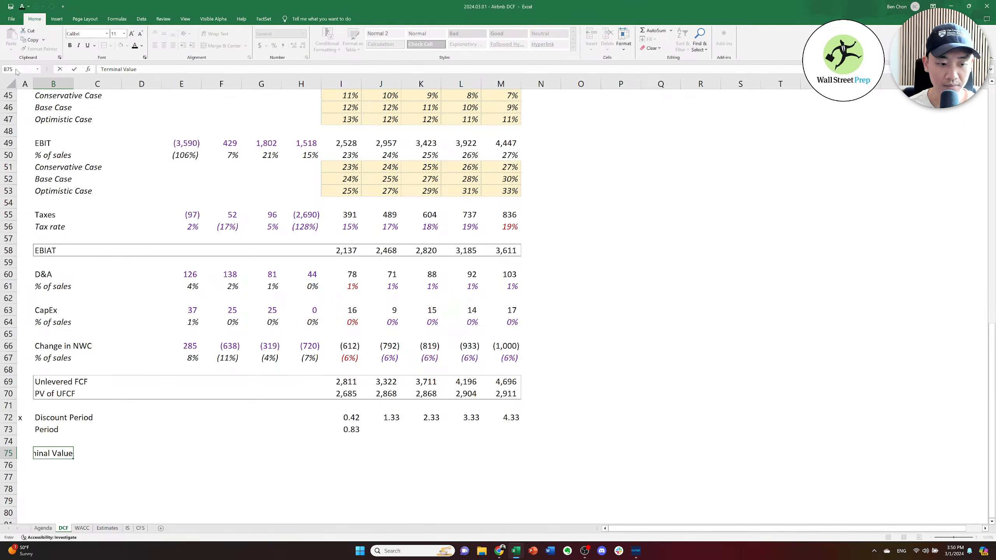
key(Right)
key(Right)
key(Right)
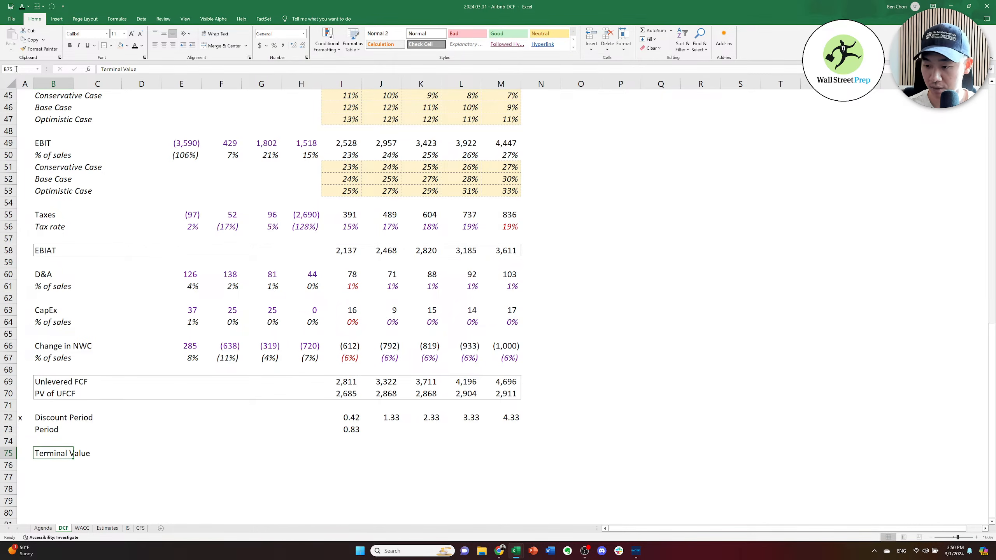
key(Right)
key(Left)
key(Down)
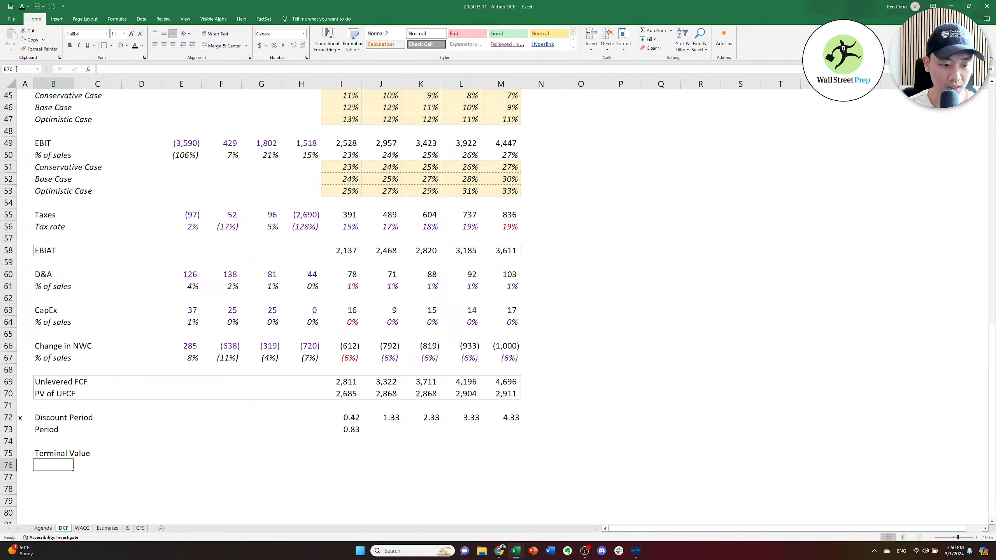
key(Up)
key(Right)
key(Right)
key(Right)
key(Right)
key(Right)
key(Right)
key(Right)
key(Right)
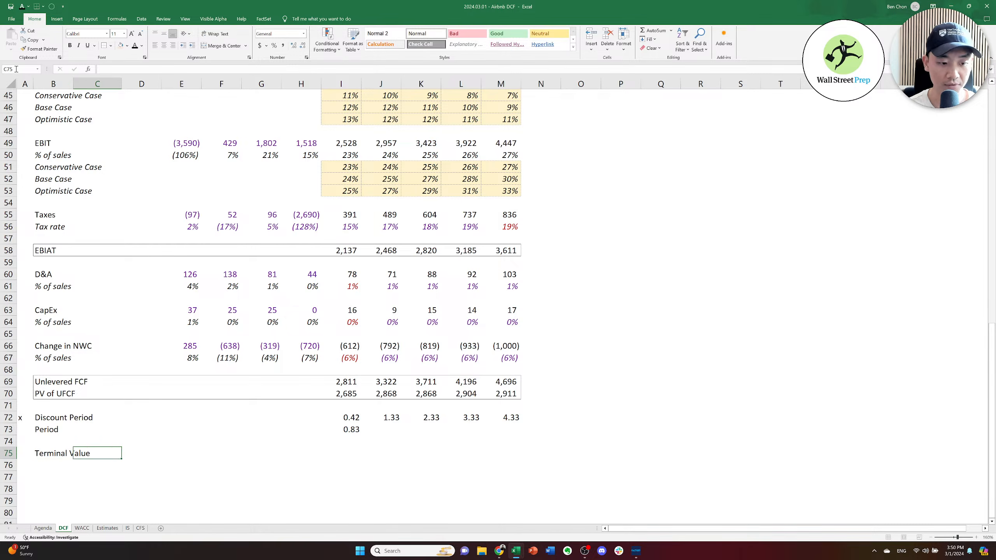
key(Right)
key(Right)
key(Right)
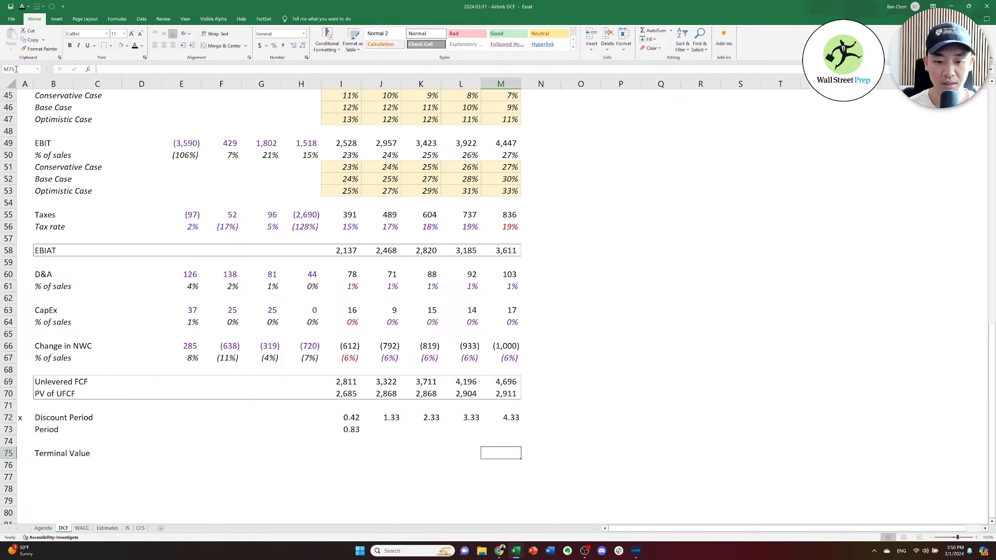
text(=)
key(Escape)
key(ctrl+Left)
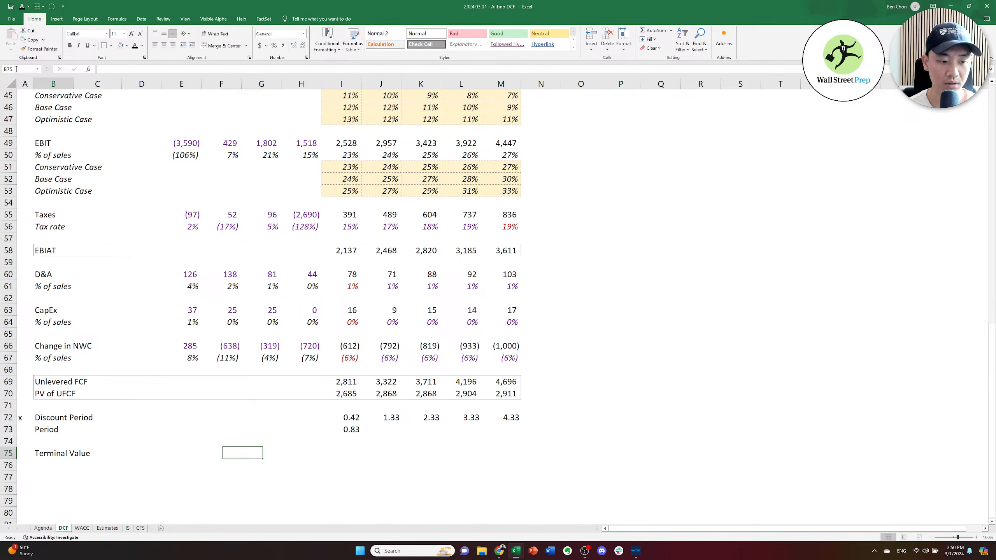
Enter the label PV of Terminal Value in B76, directly below Terminal Value.
key(Down)
text(PV of )
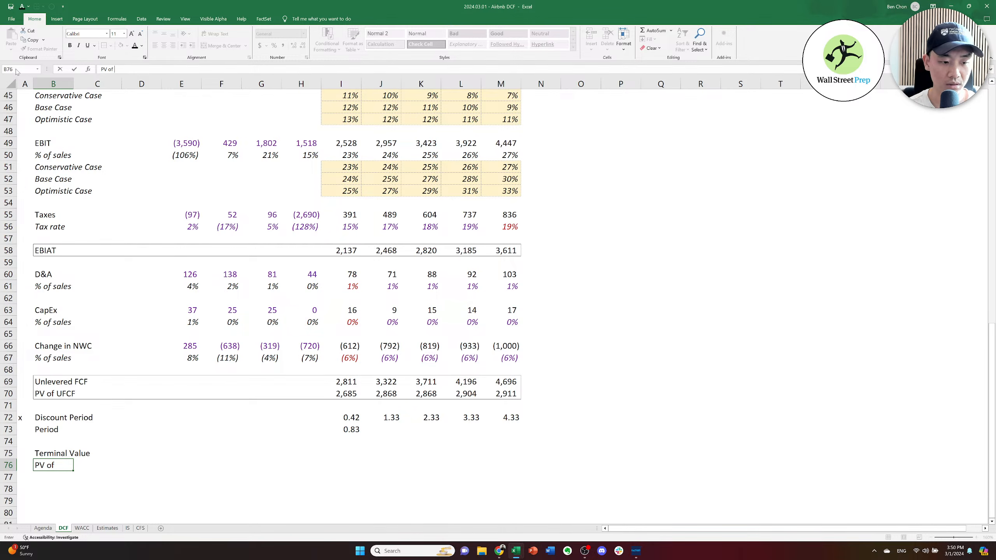
text(Terminal Value)
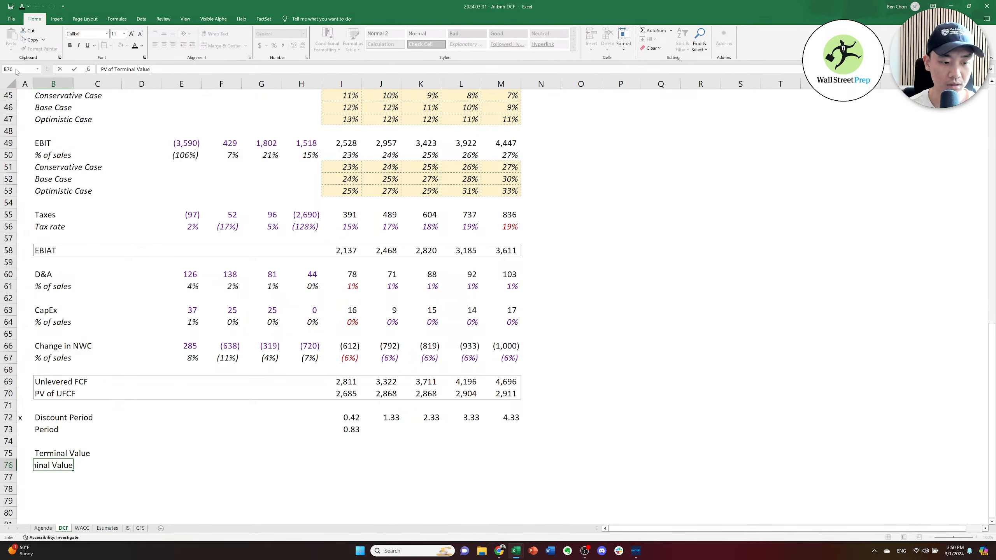
key(Return)
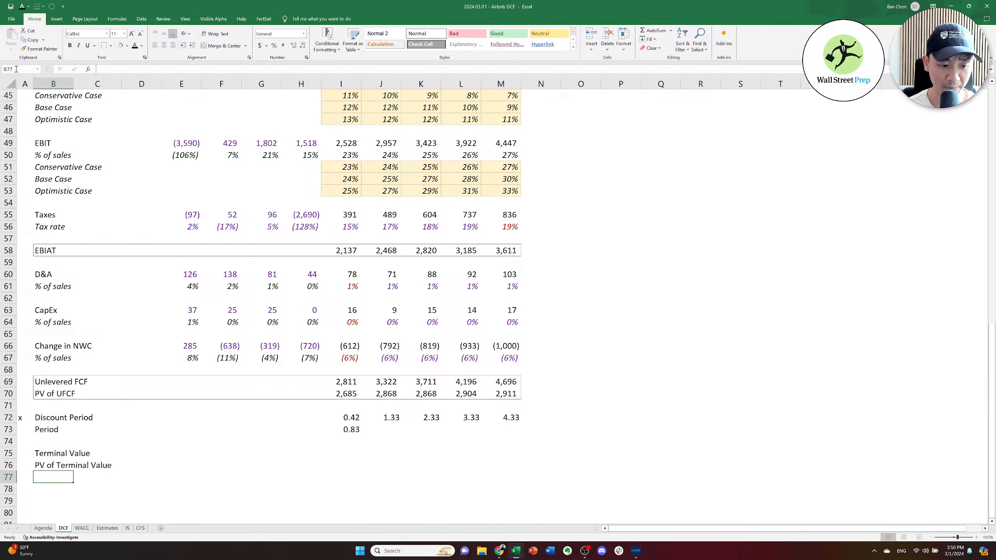
Label the equity bridge in B78:B81 with Enterprise Value, (+) Cash, (-) Debt and Equity Value, leaving row 77 blank.
key(Return)
text(En)
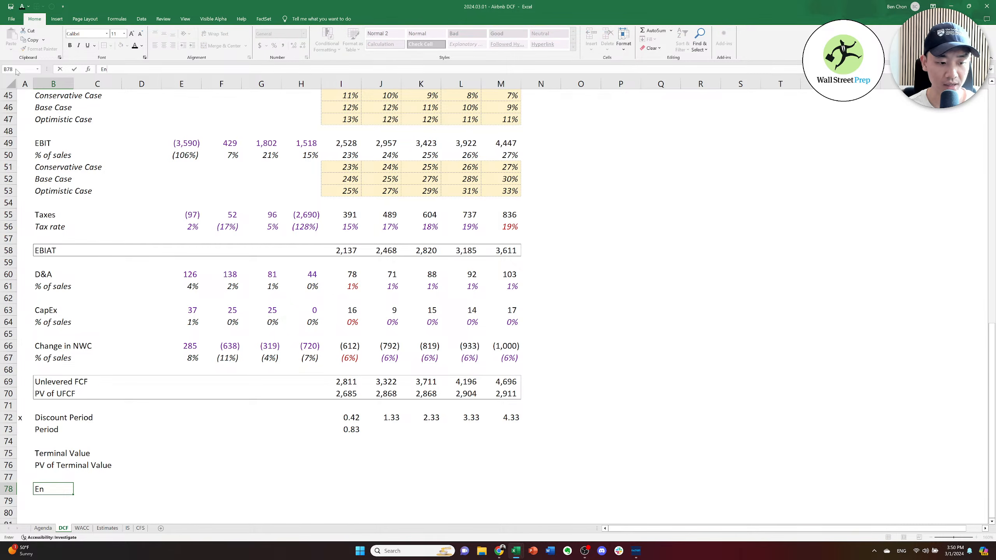
text(terprise Value)
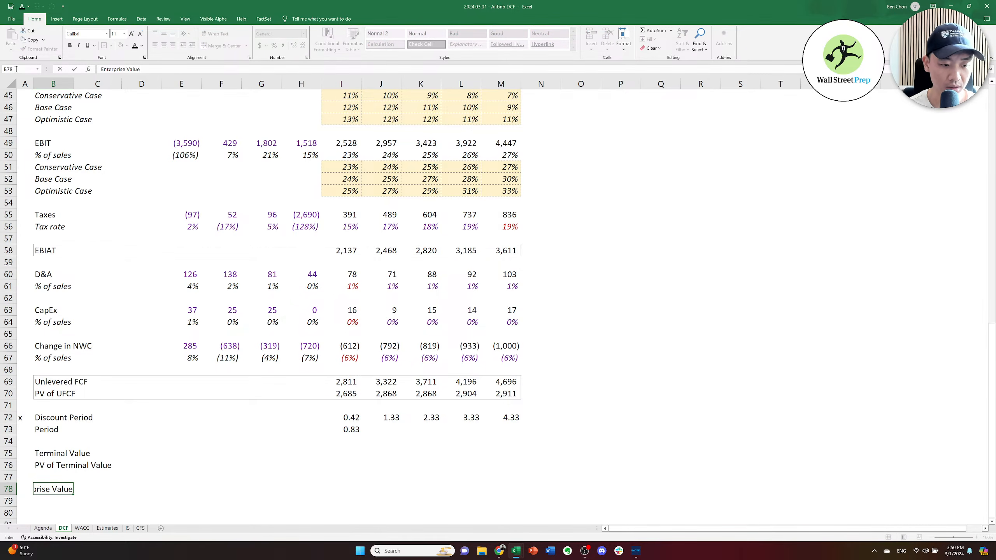
key(Return)
text())
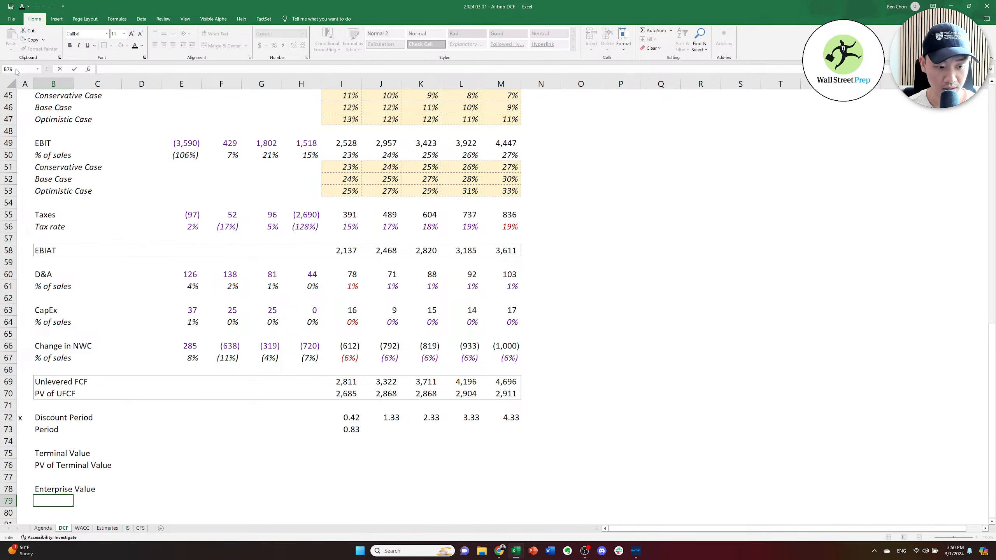
text((+) Cashj)
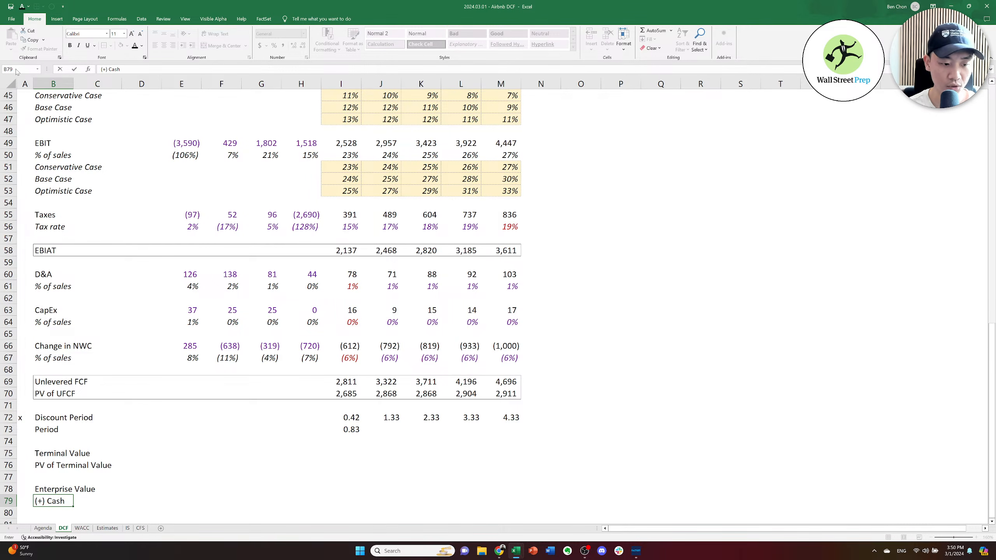
key(Return)
text(()
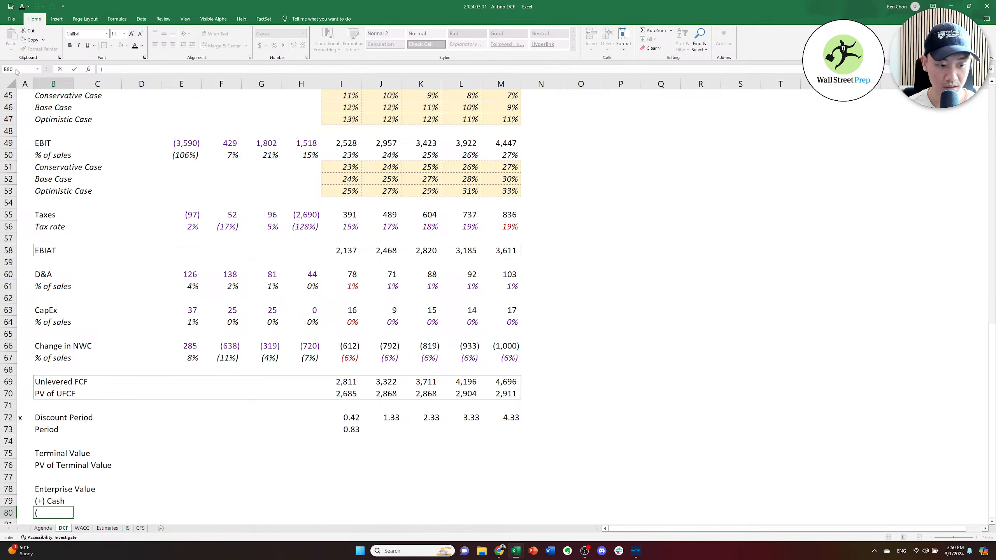
text(-) Deb)
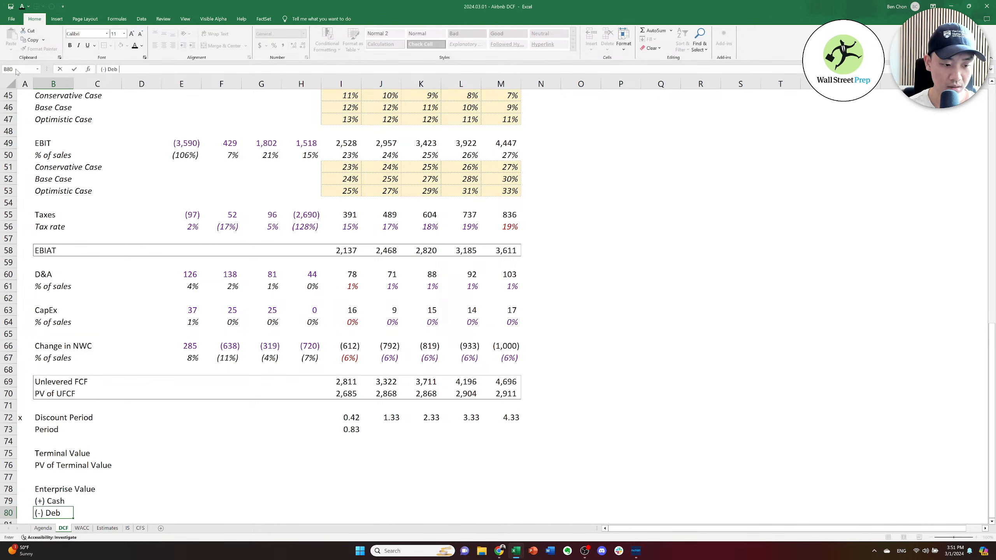
text(t)
key(Return)
text(Equity Value)
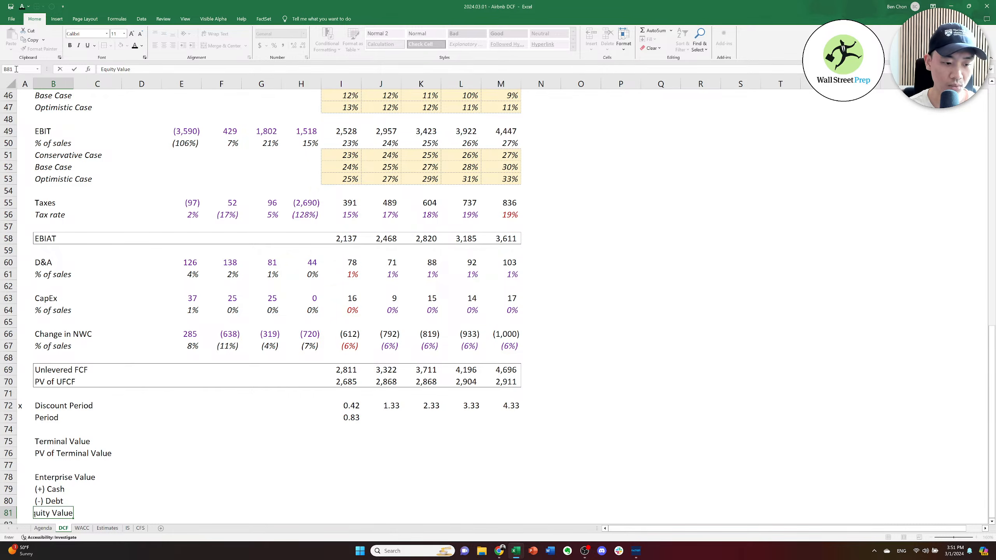
key(Return)
Enter the labels Shares Outstanding in B83 and Implied Share Price in B84, leaving row 82 blank.
key(Return)
text(Sh)
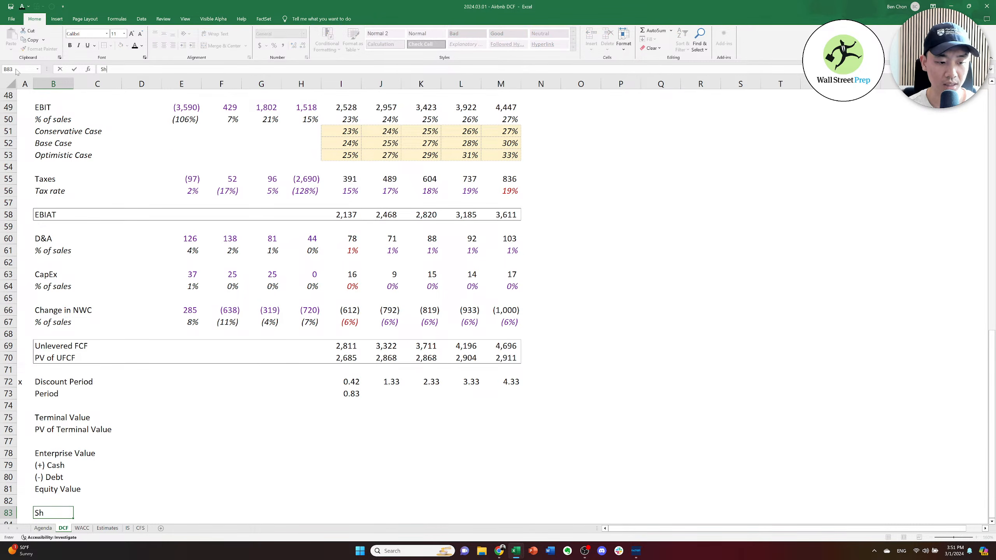
text(ares Outstanding)
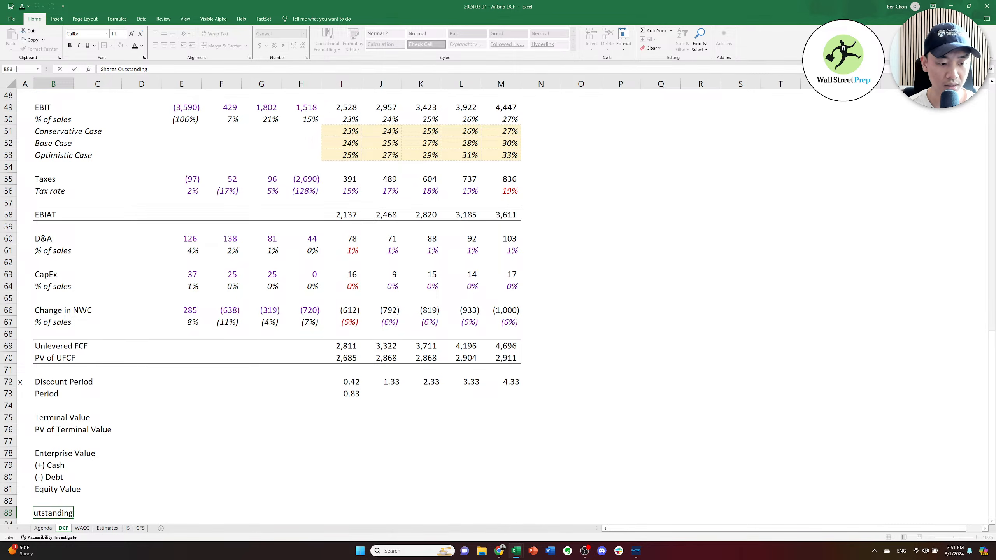
key(Return)
text(SI)
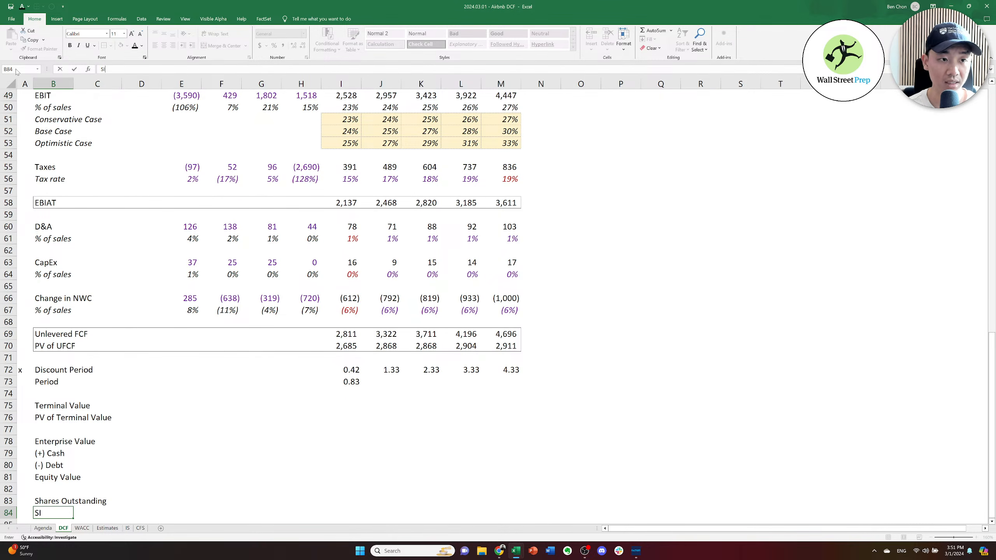
key(BackSpace)
key(BackSpace)
text(Im[p)
key(BackSpace)
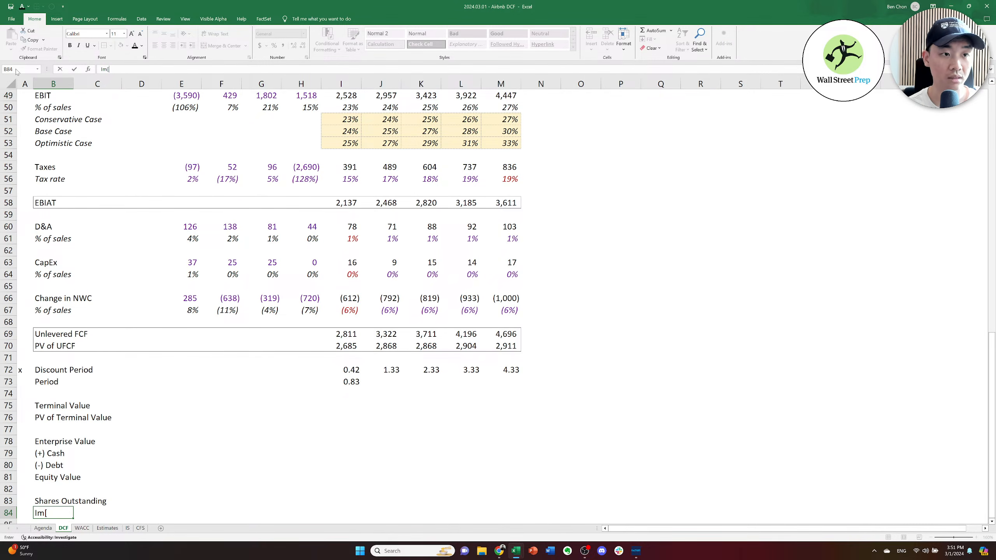
text(plied Sha)
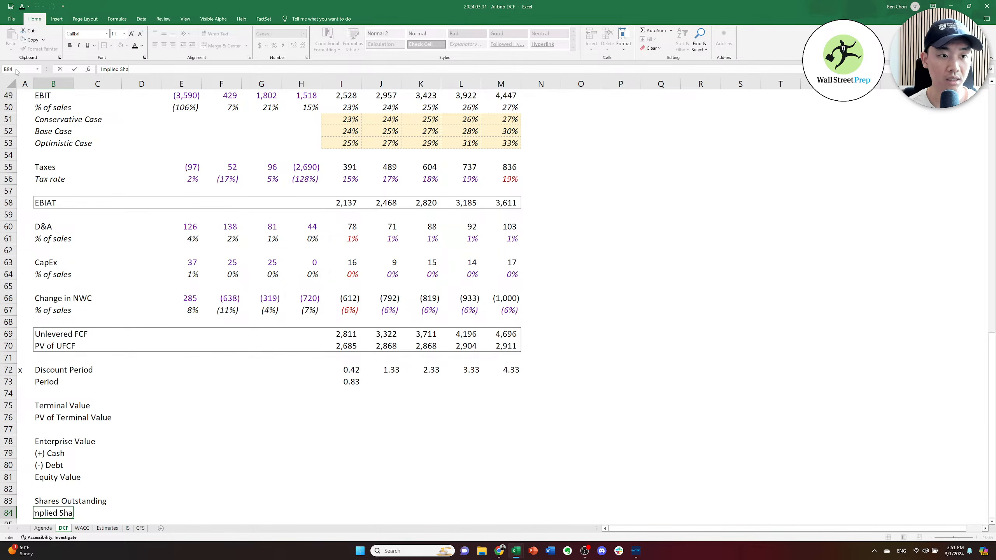
text(re Price)
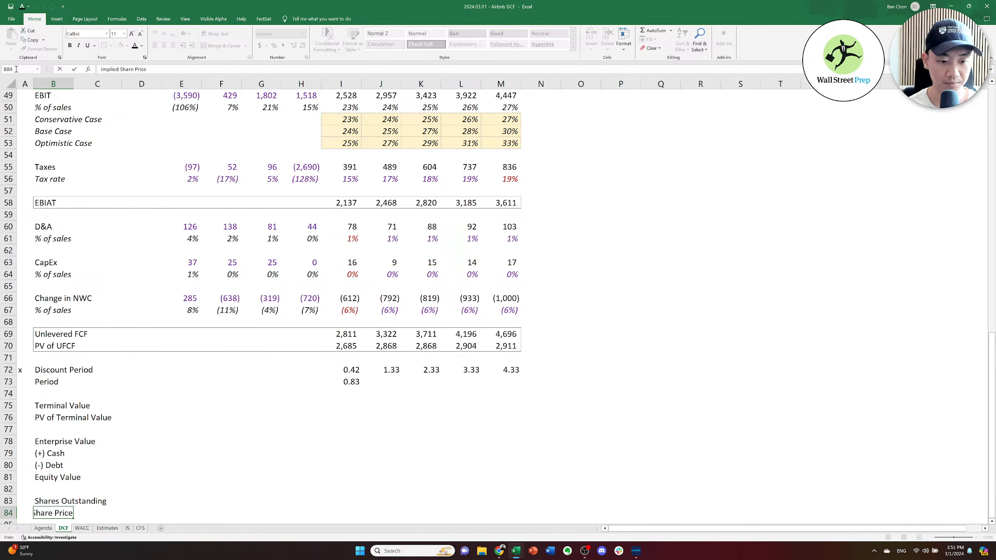
key(Right)
Calculate the Terminal Value in M75 with the perpetuity growth formula =(M69*(1+tgr))/(wacc-tgr).
key(Right)
key(Right)
key(Right)
key(Right)
key(Up)
key(Up)
key(Up)
key(Up)
key(Up)
key(Right)
key(Up)
key(Up)
key(Up)
key(Up)
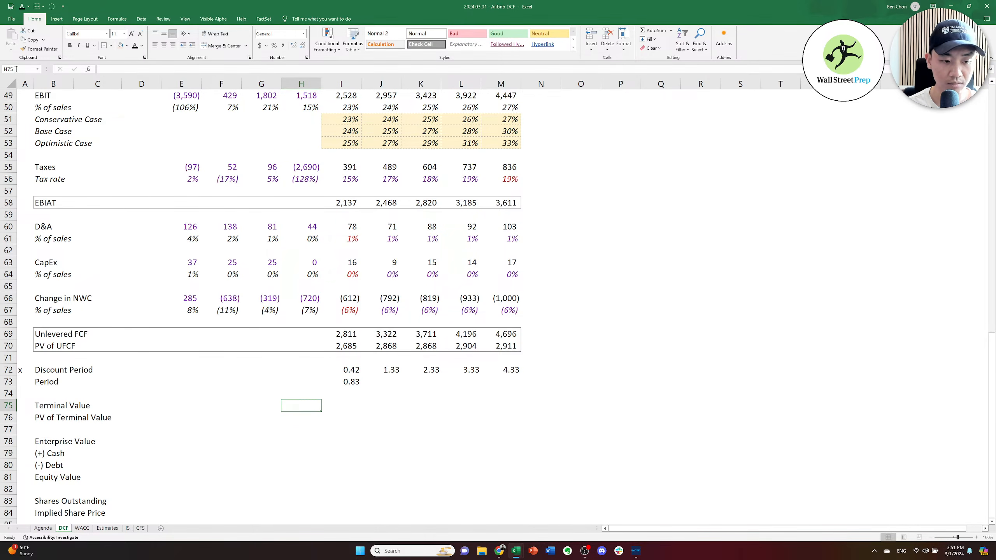
key(Right)
key(Right)
key(Right)
key(Right)
key(Right)
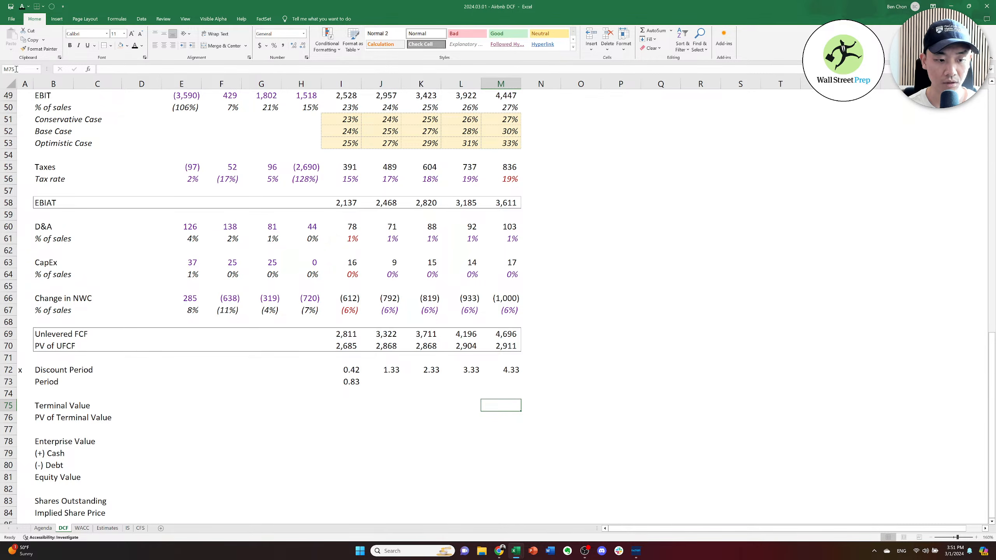
text(=()
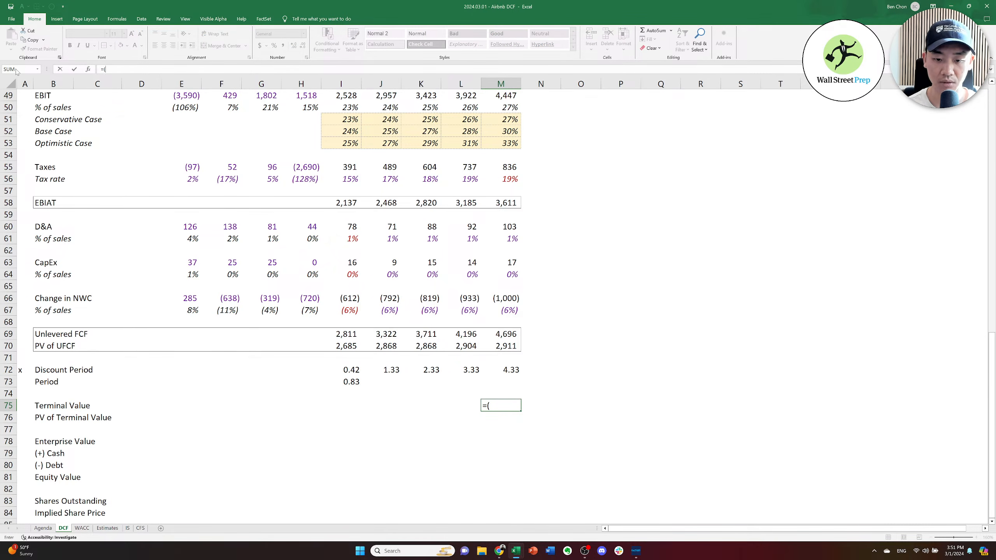
key(Up)
key(Up)
key(Up)
key(Up)
key(Up)
key(Up)
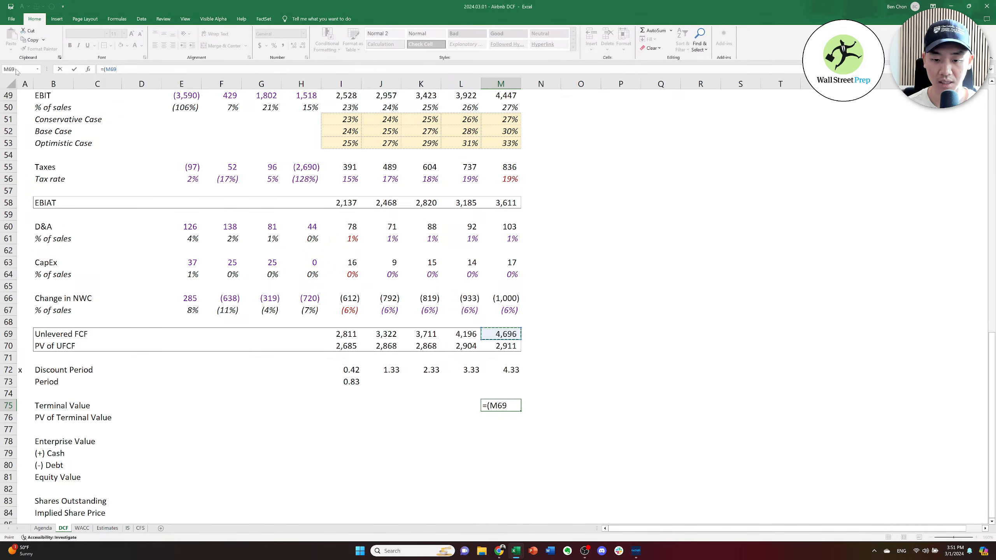
text(*(1+tg)
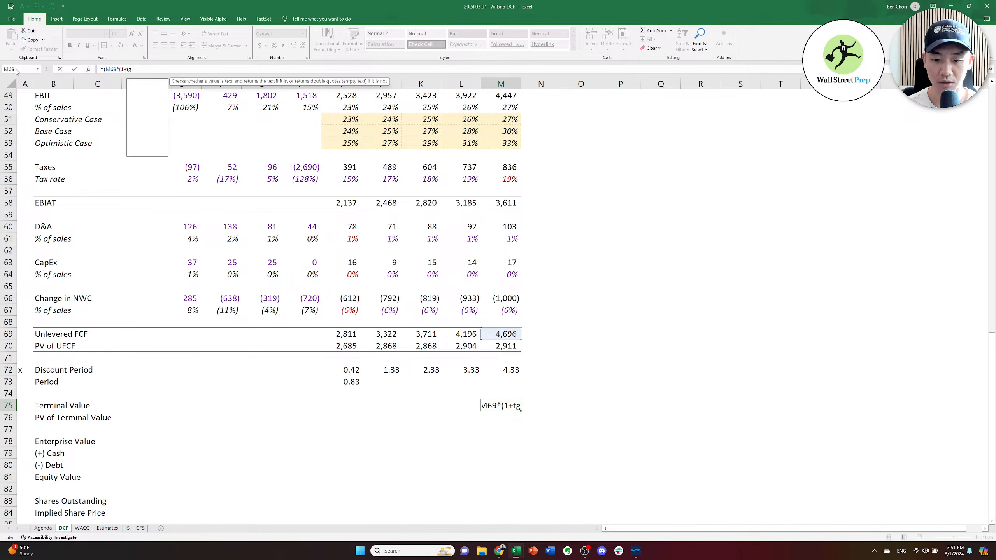
text(r))/(w)
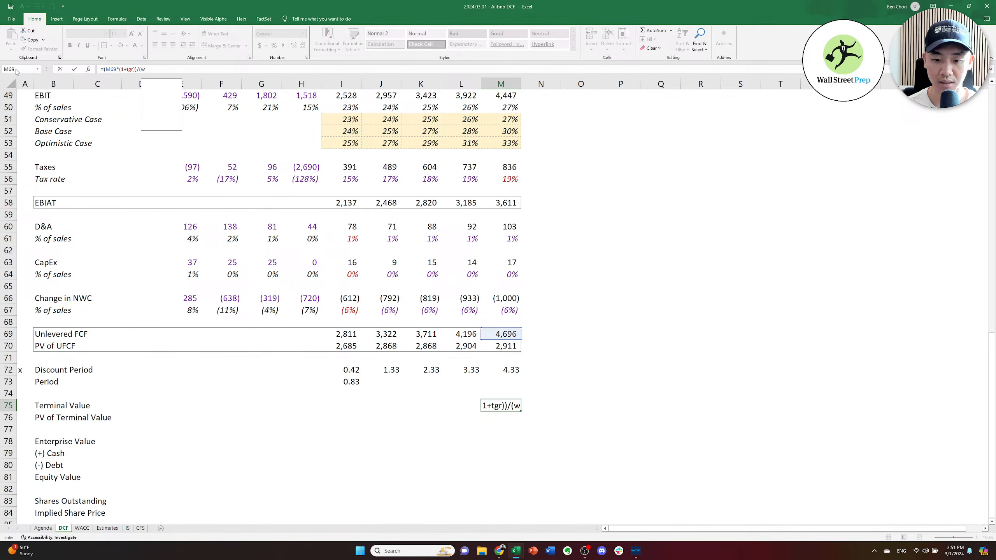
text(acc-tgr))
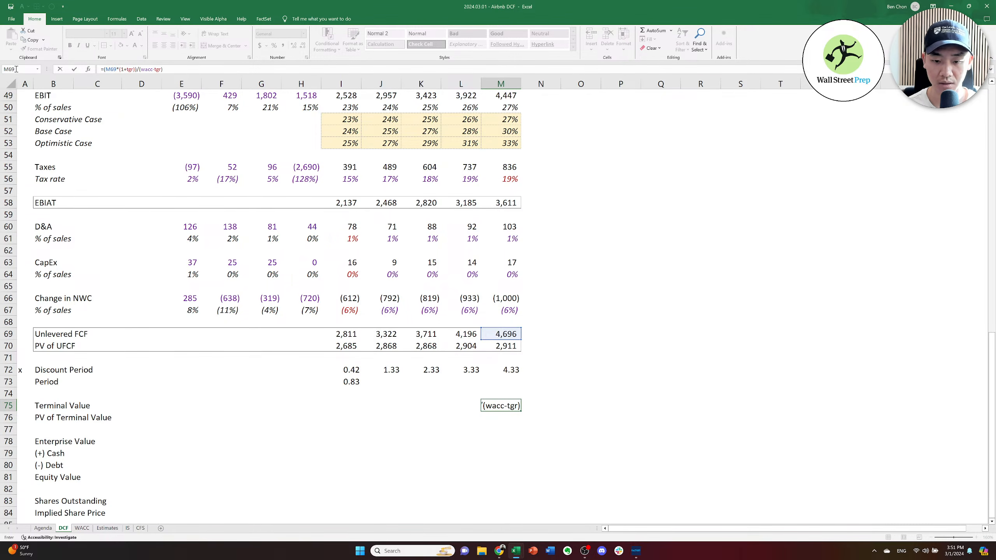
key(ctrl+Return)
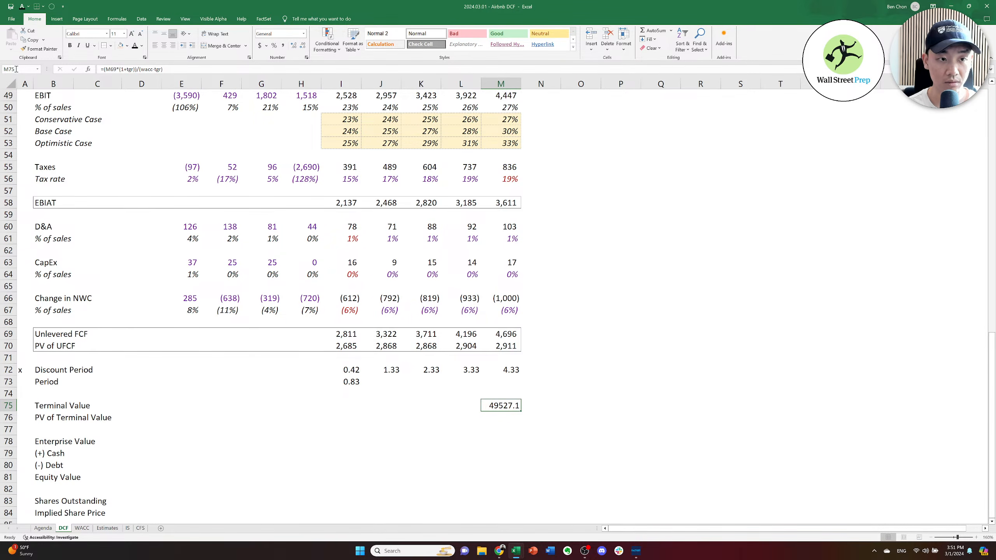
Copy only the formatting of the last Change in NWC value, M66, onto the Terminal Value in M75.
key(Up)
key(Up)
key(Up)
key(Up)
key(Up)
key(Up)
key(Up)
key(Up)
key(Up)
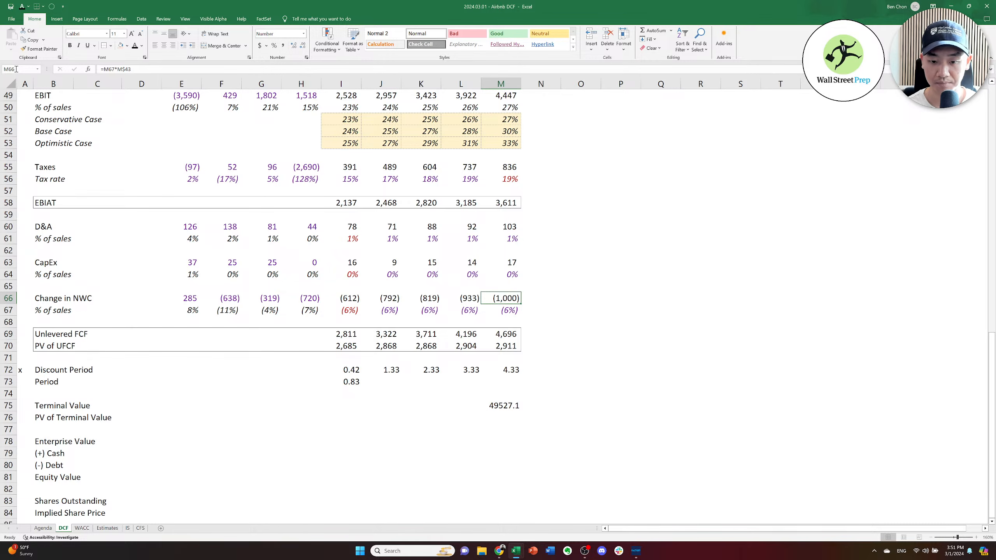
key(ctrl+c)
key(Down)
key(Down)
key(Down)
key(Down)
key(Down)
key(Down)
key(Down)
key(Down)
key(Down)
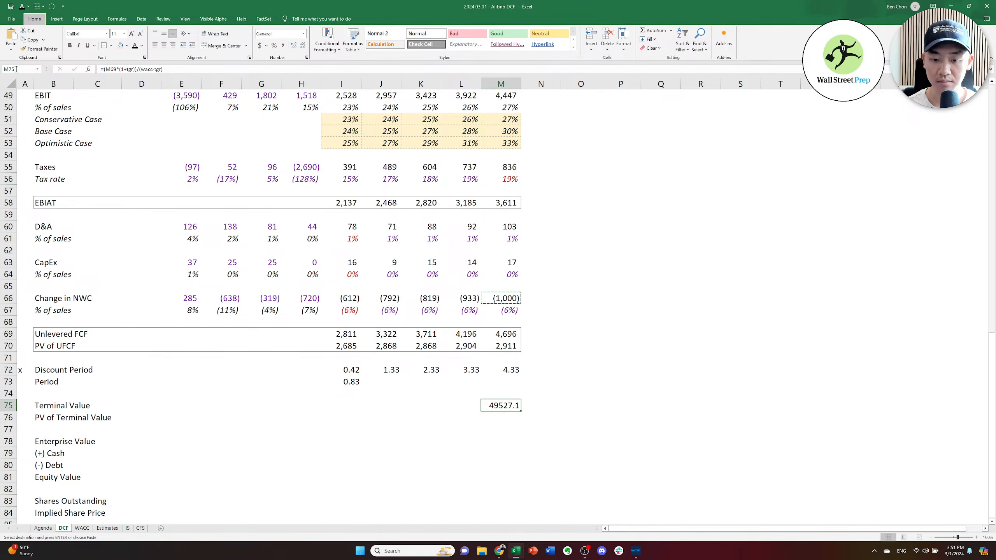
key(alt+e)
key(s)
key(t)
key(Return)
key(Escape)
Calculate the PV of Terminal Value in M76 with the formula =M75/(1+wacc)^M72.
key(Down)
text(=)
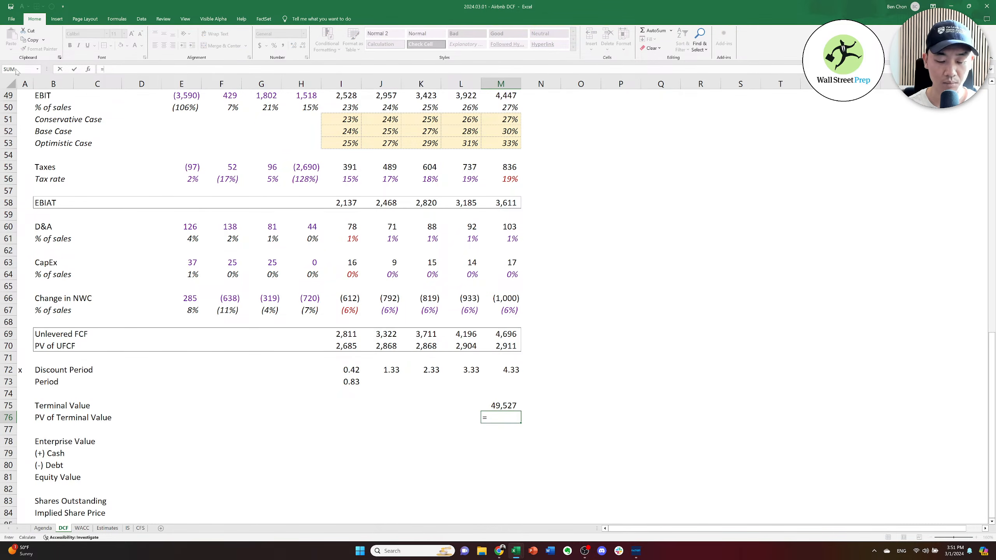
key(Up)
text(/(wacc)
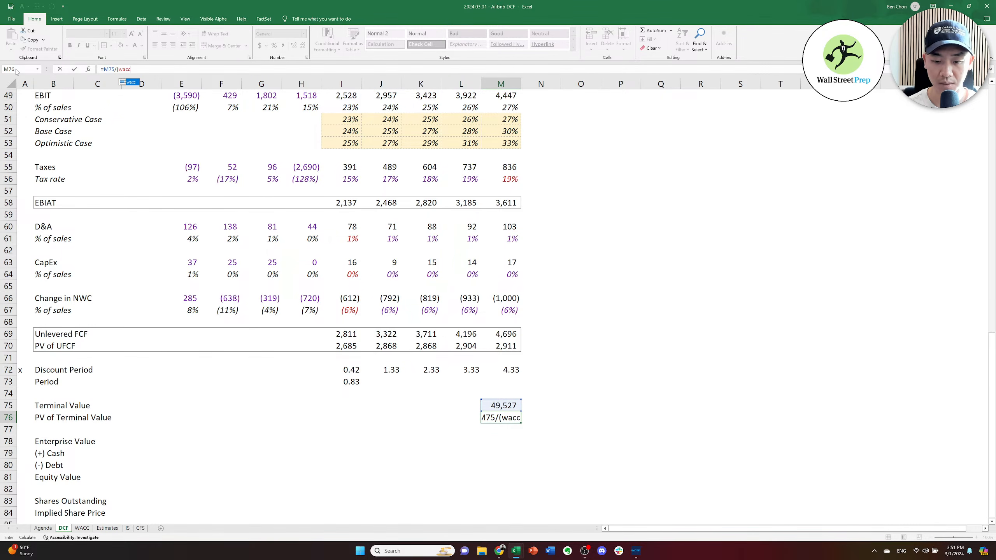
text())
key(BackSpace)
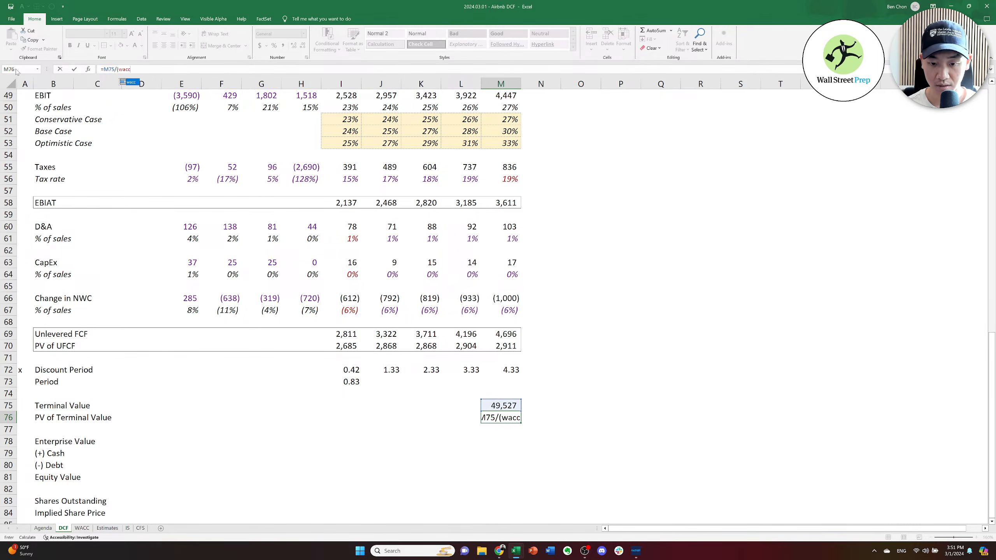
key(BackSpace)
key(BackSpace)
key(BackSpace)
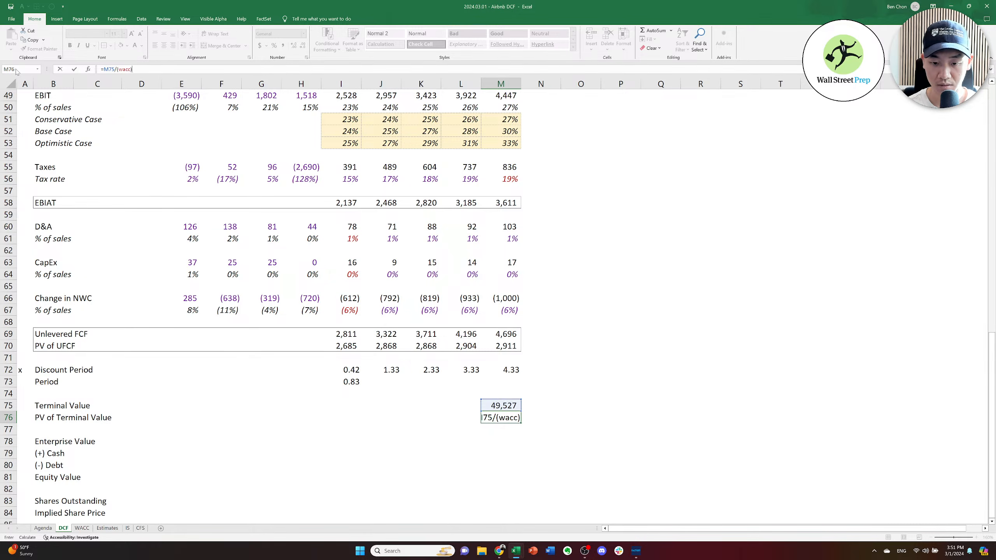
key(BackSpace)
text(1+)
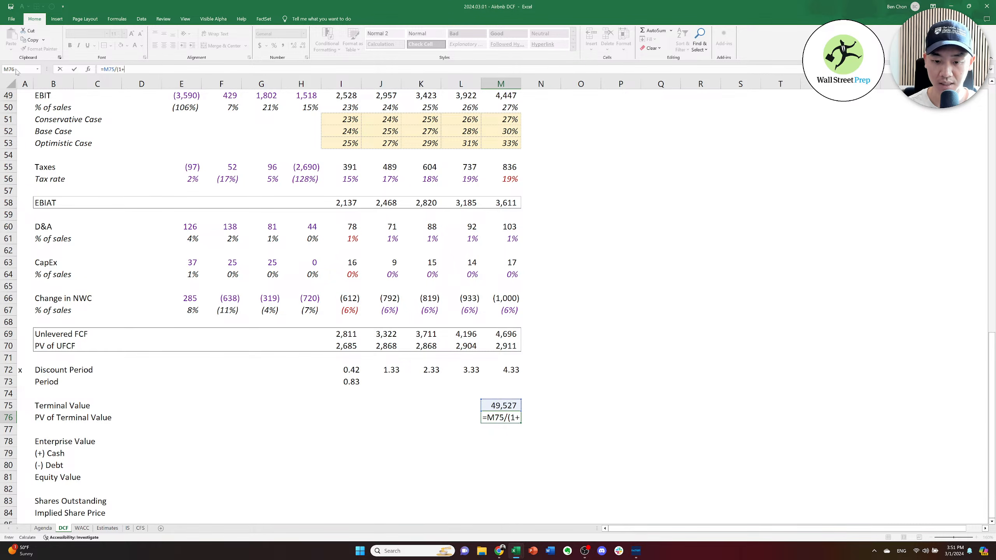
text(wacc))
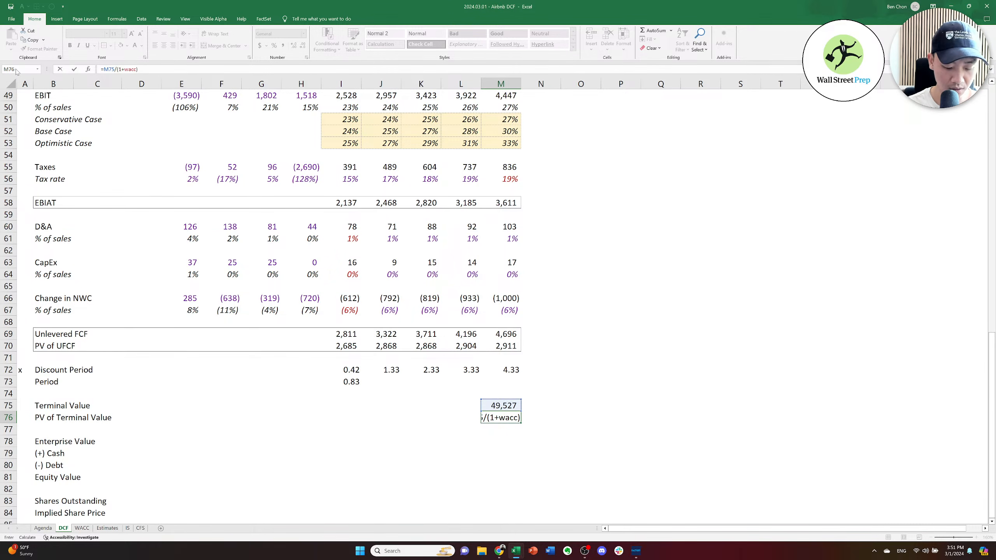
text(^)
key(Up)
key(Up)
key(Up)
key(Up)
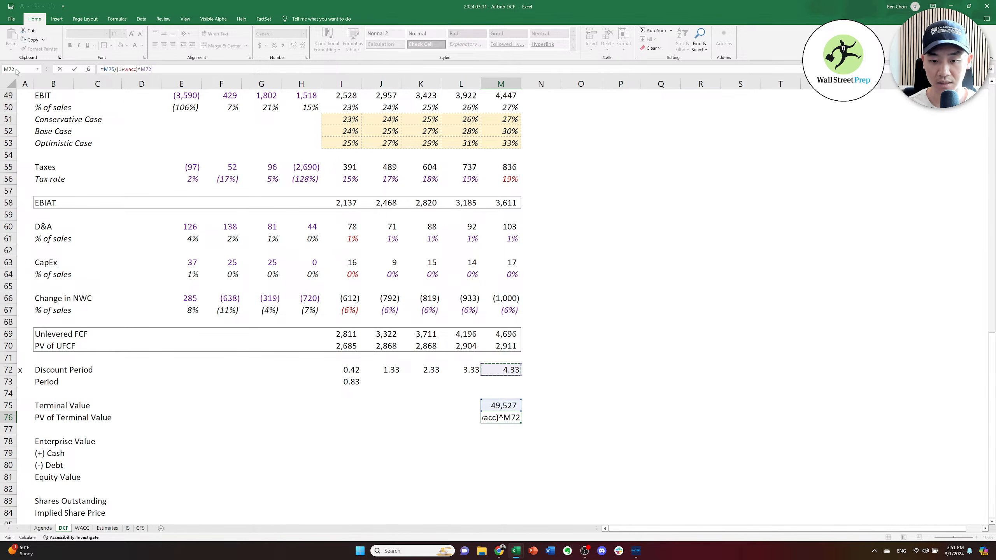
key(ctrl+Return)
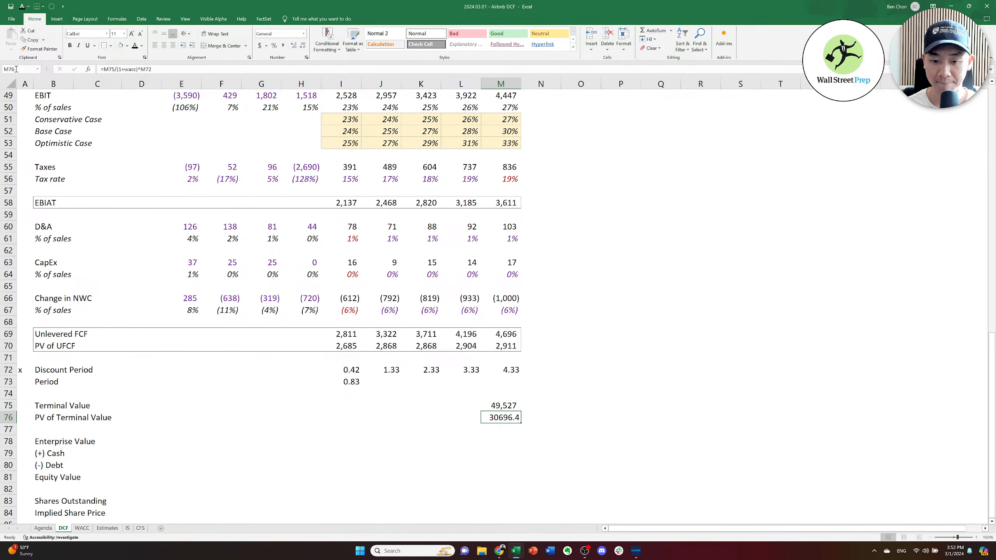
Copy only the formatting of the Terminal Value in M75 onto the PV of Terminal Value in M76.
key(Up)
key(ctrl+c)
key(Down)
key(ctrl+alt+v)
key(t)
key(Return)
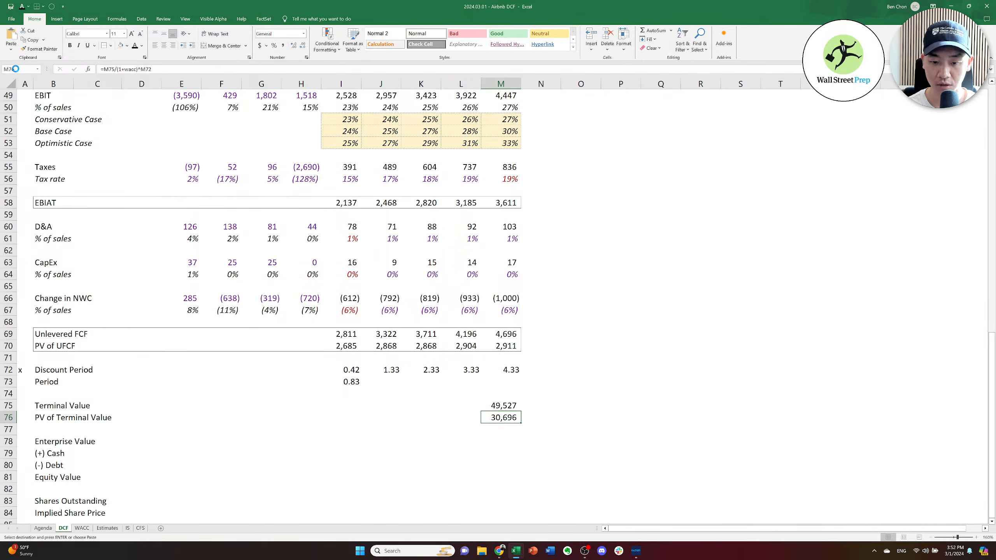
key(Escape)
Calculate Enterprise Value in M78 with the formula =SUM(I69:M69,M76).
key(Down)
key(Down)
text(=sum()
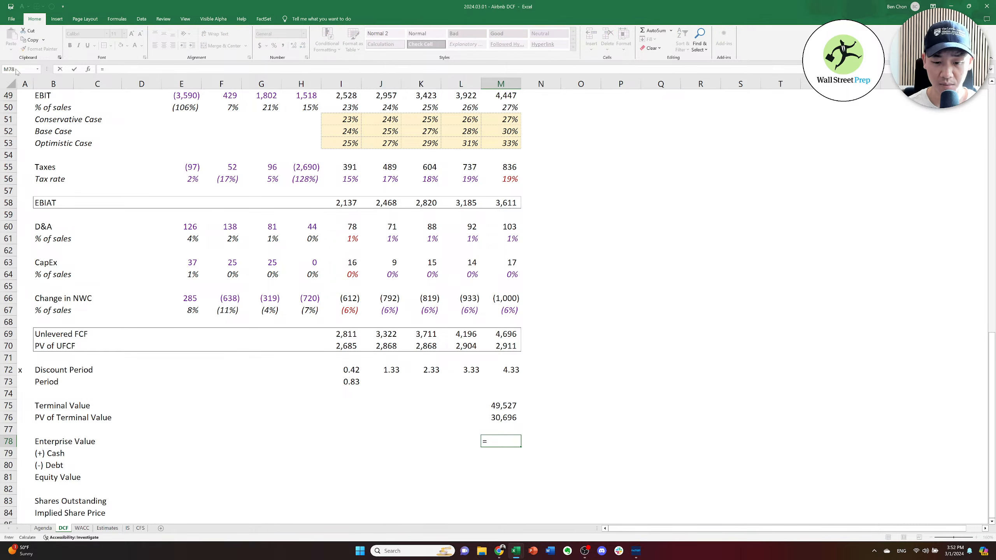
key(Up)
key(Up)
key(Left)
key(Left)
key(Left)
key(Left)
key(Up)
key(Up)
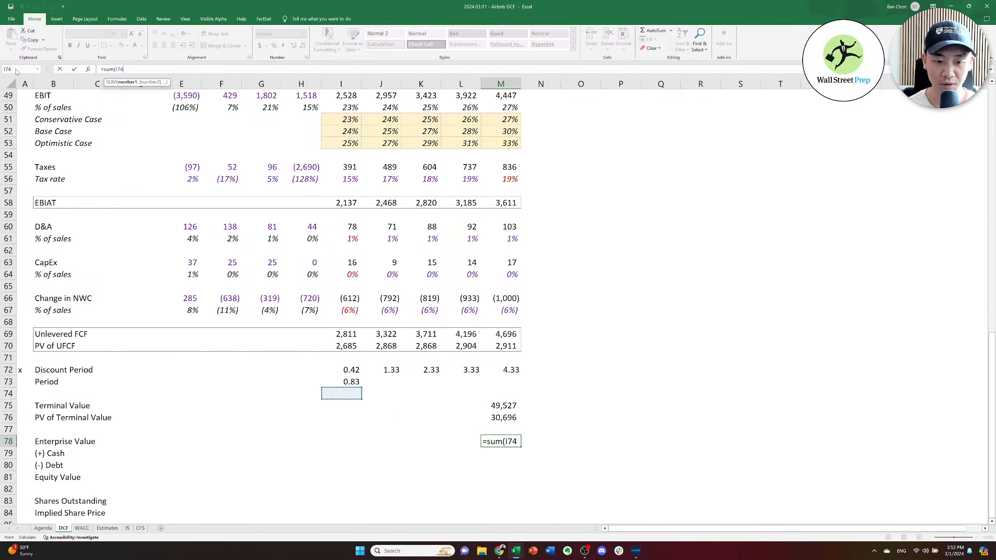
key(Up)
key(Up)
key(Up)
key(Up)
key(Up)
key(ctrl+shift+Right)
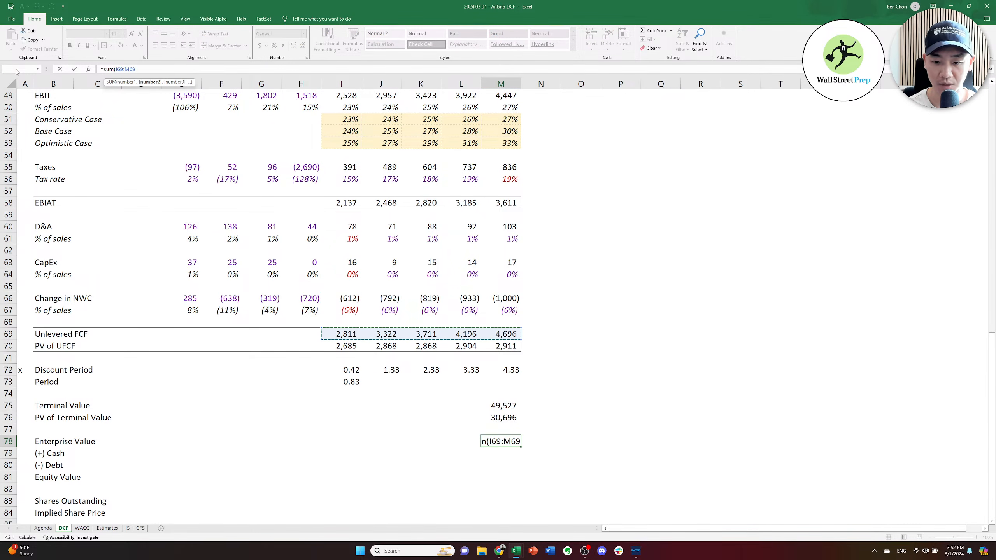
text(,)
key(Up)
key(Up)
key(Up)
key(Down)
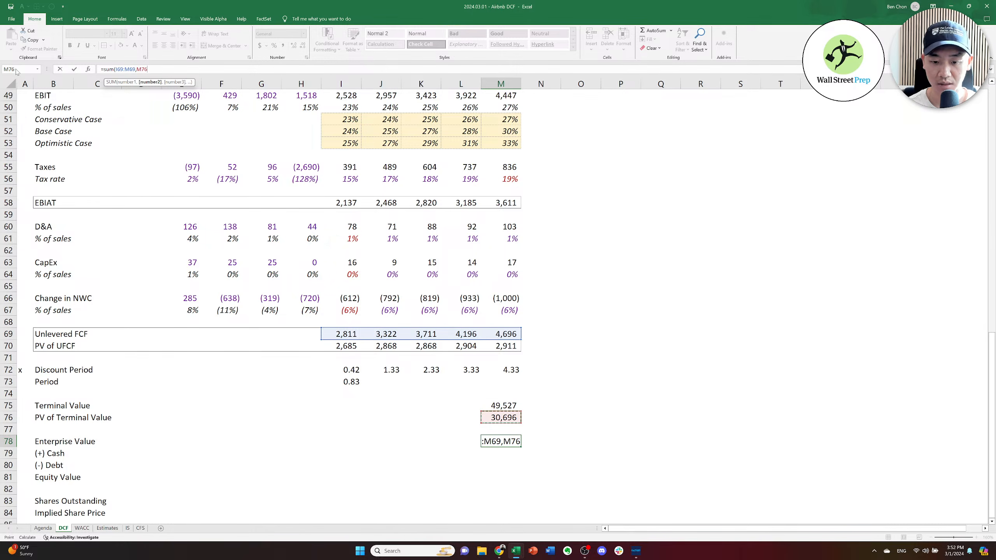
text())
key(Return)
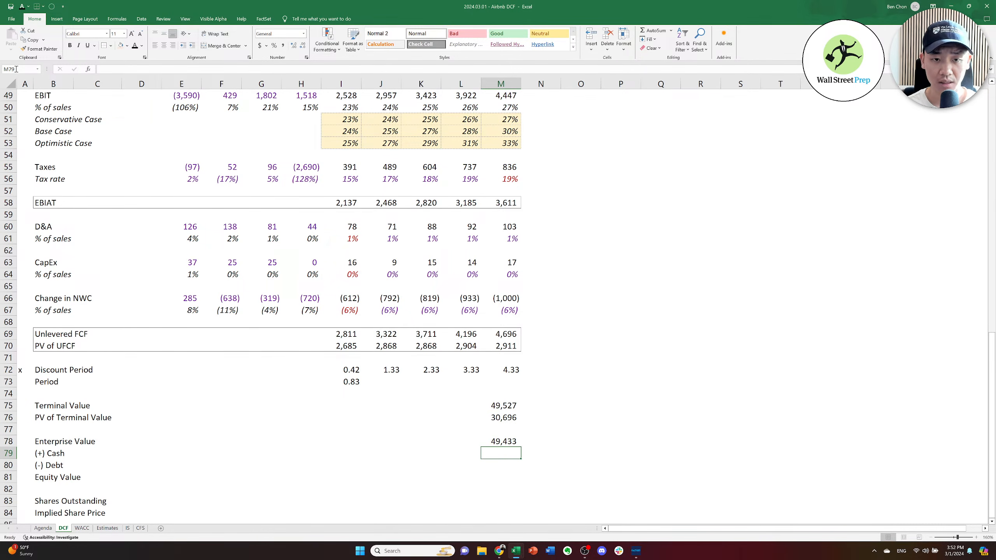
Switch to the Chrome window with Airbnb's 2023 10-K on BamSEC.
key(alt+Tab)
key(Tab)
key(Tab)
key(shift+Tab)
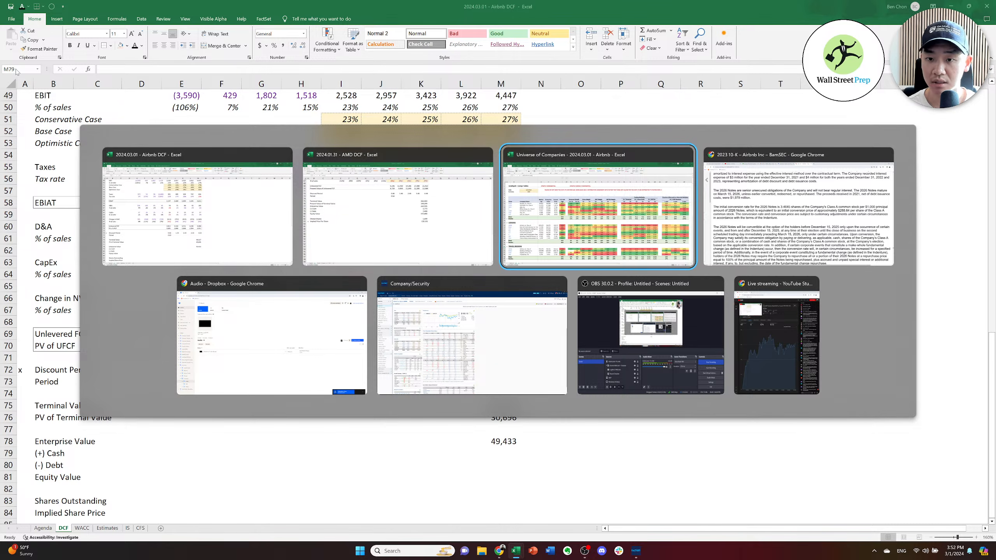
key(shift+Tab)
key(shift+Tab)
key(Tab)
key(Down)
key(Left)
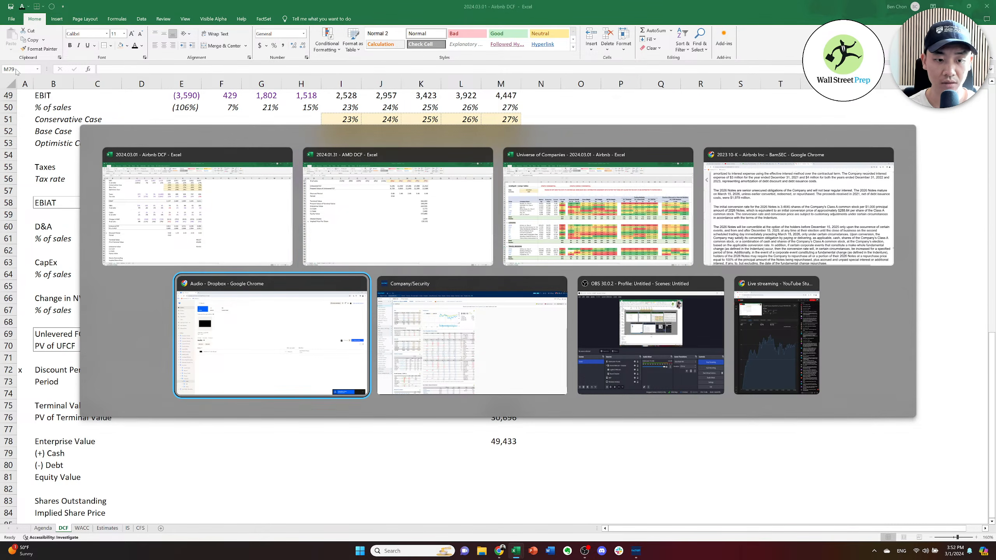
key(Up)
key(Left)
key(Right)
key(Right)
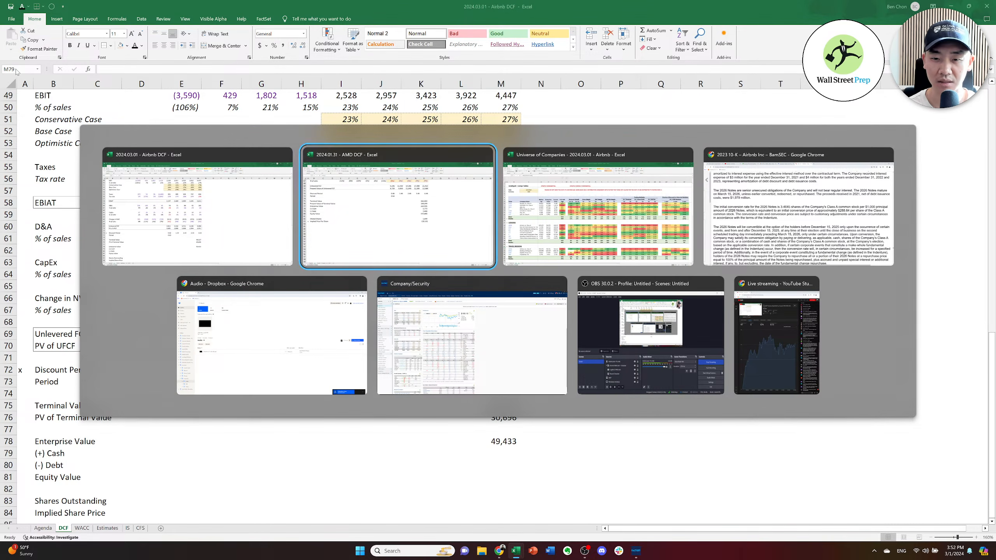
key(Left)
key(Right)
key(Right)
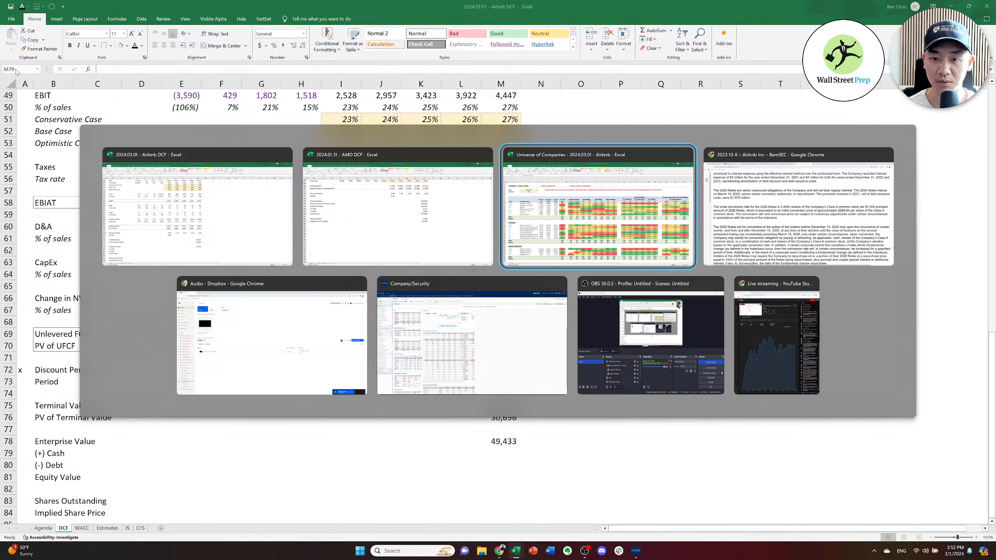
key(Down)
key(Left)
key(Left)
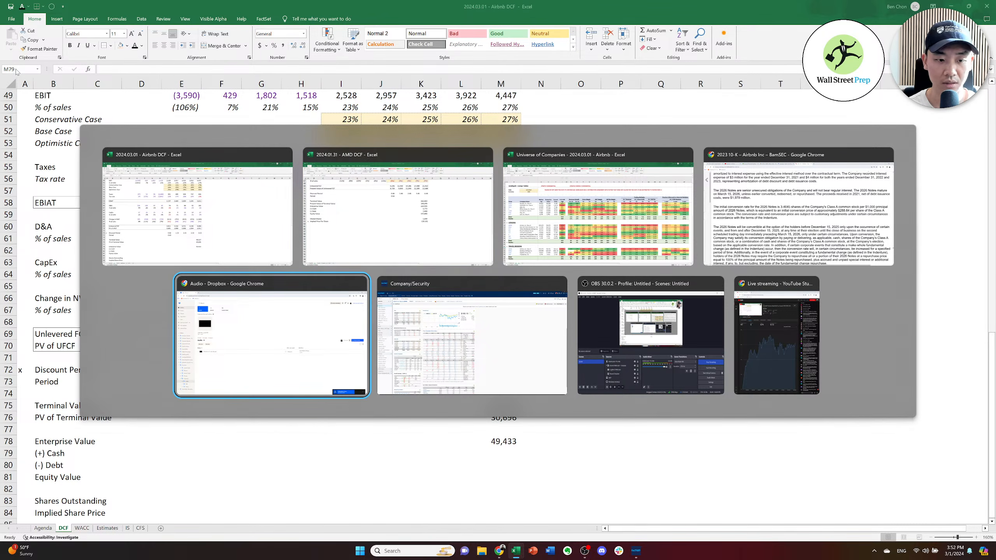
key(Up)
key(Right)
key(Right)
key(Right)
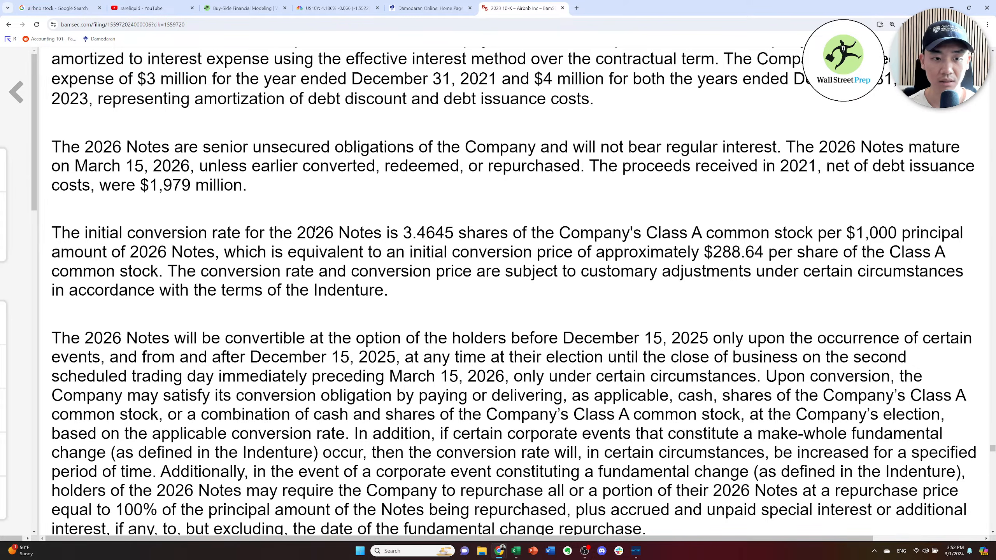
Collapse the filing's sidebar and search the 10-K for "cash and cash" in the Liquidity and Capital Resources section.
key(ctrl+minus)
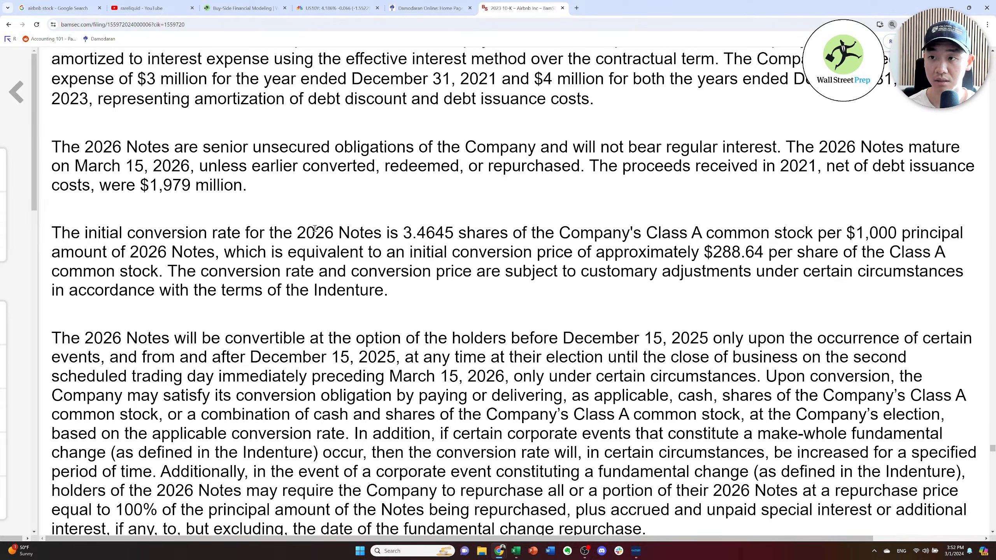
key(ctrl+minus)
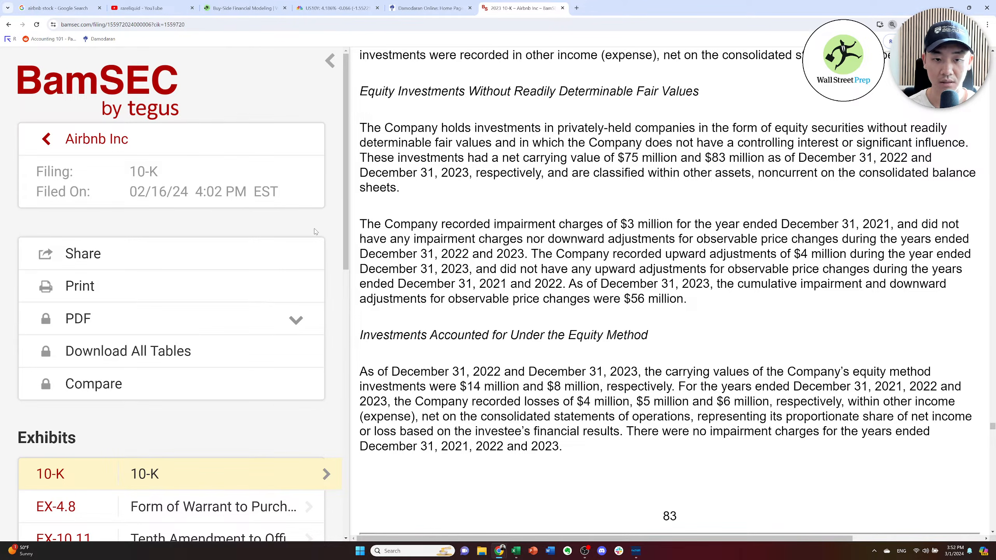
key(ctrl+minus)
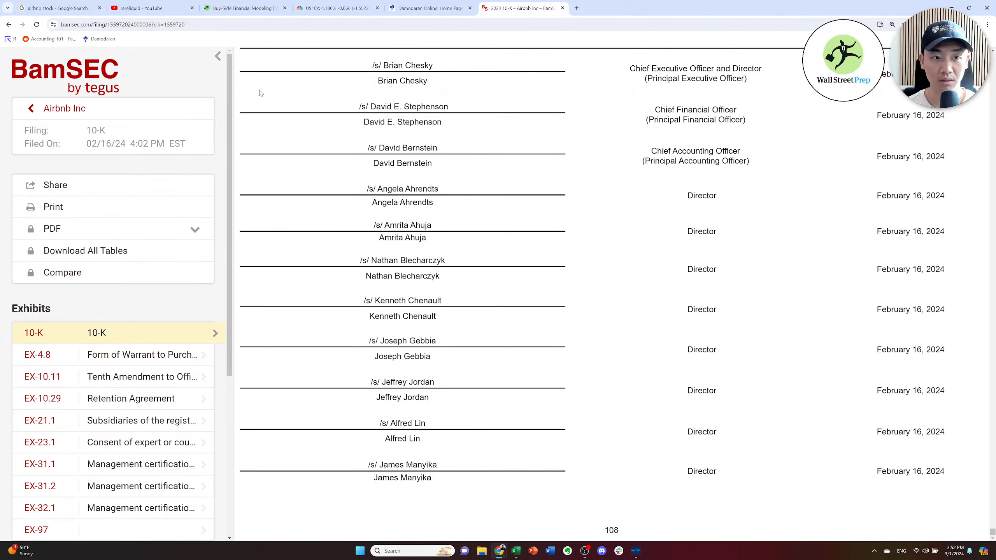
click(218, 57)
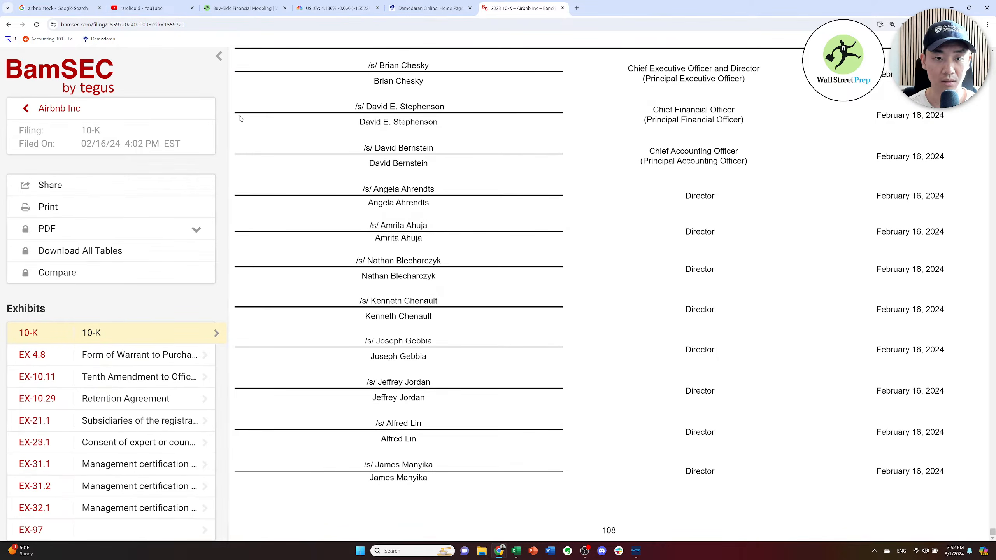
key(ctrl+f)
text(cas)
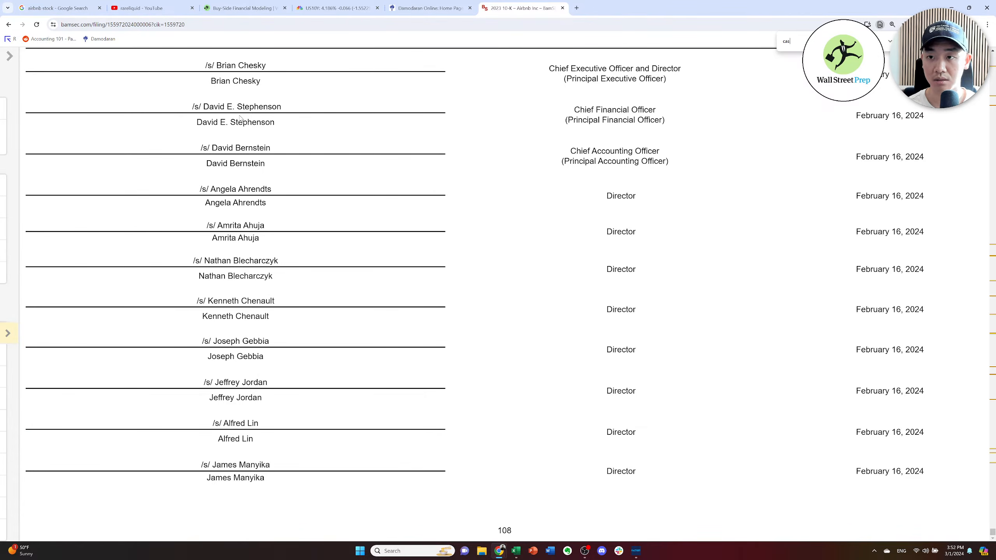
text(h and cash)
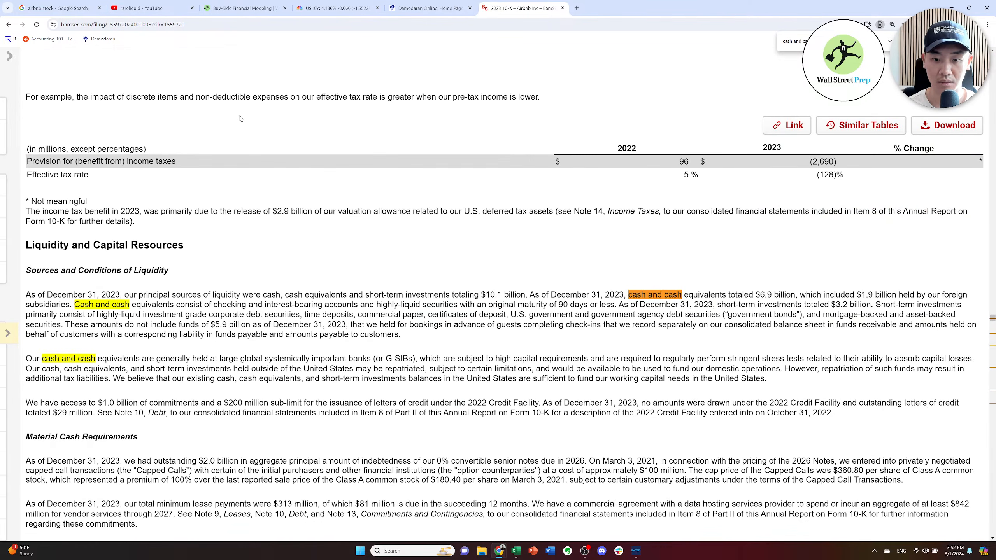
key(Return)
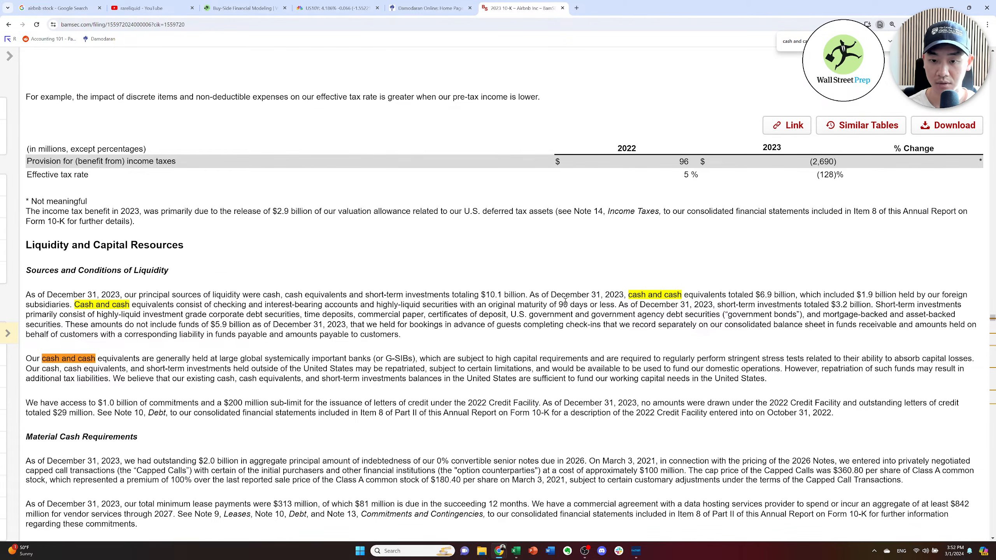
Enter the cash and cash equivalents from the liquidity discussion, 6900, as (+) Cash in M79 of the Excel DCF.
drag(756, 295, 793, 296)
key(alt+Tab)
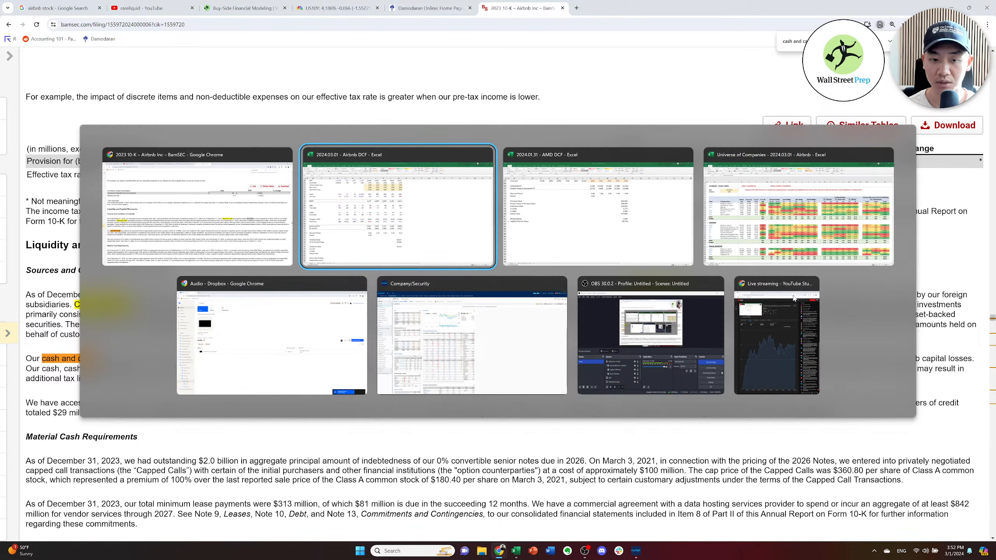
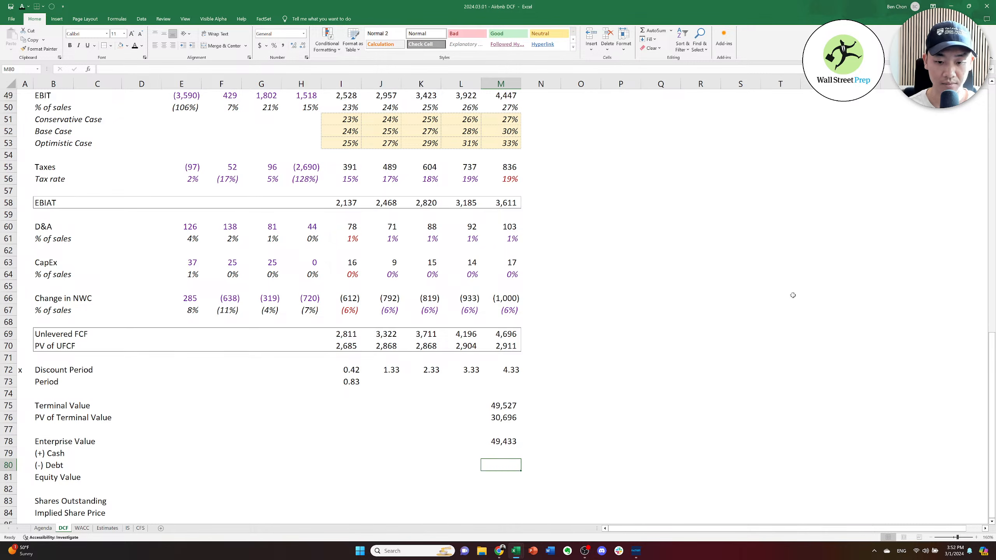
text(6900)
Return to the 10-K in Chrome and find the cash and cash equivalents line on the consolidated balance sheet.
key(alt+Tab)
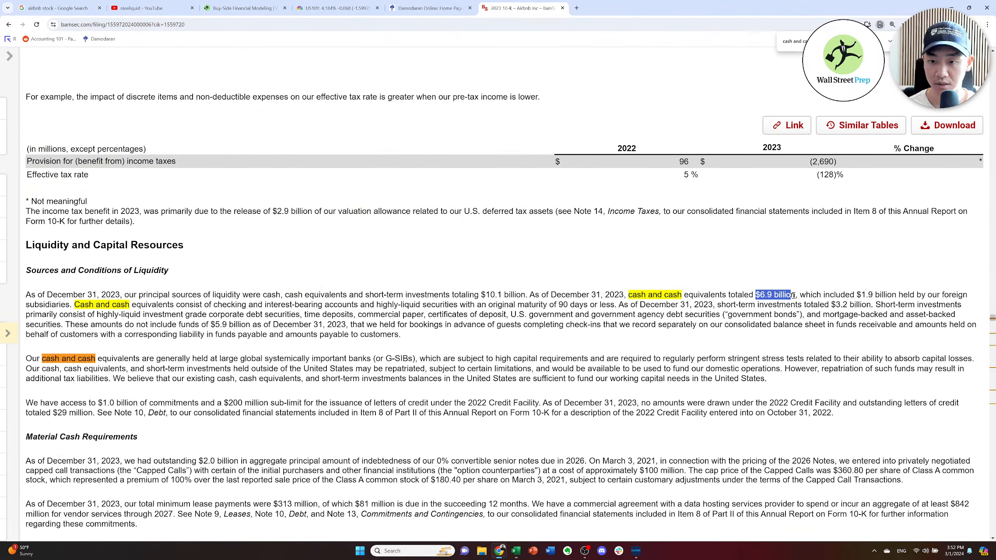
key(ctrl+f)
key(Return)
key(Return)
key(Return)
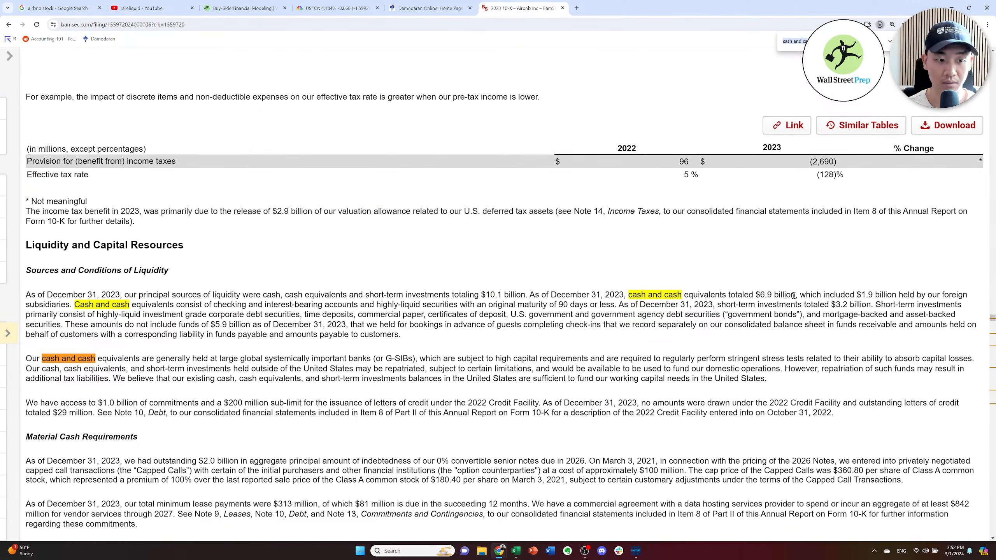
key(Return)
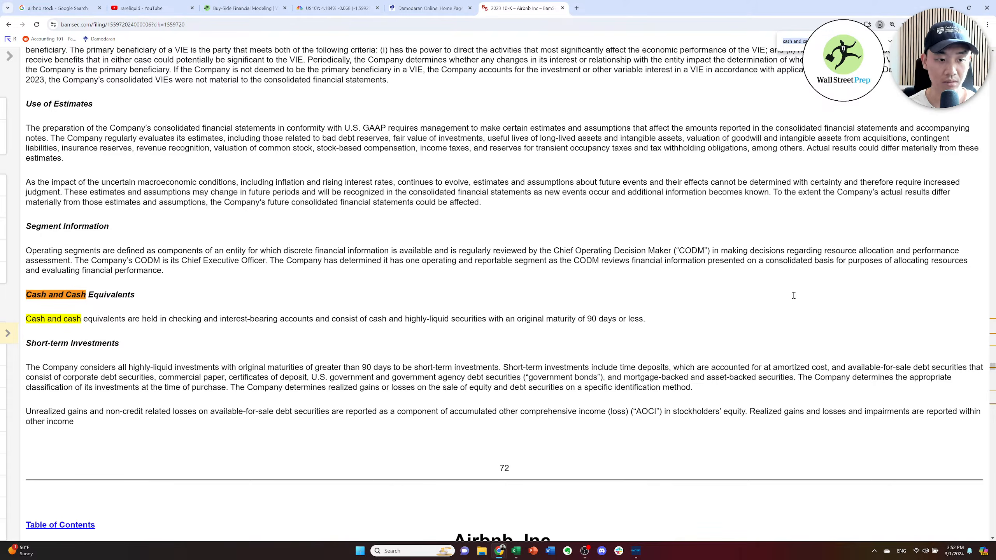
key(shift+Return)
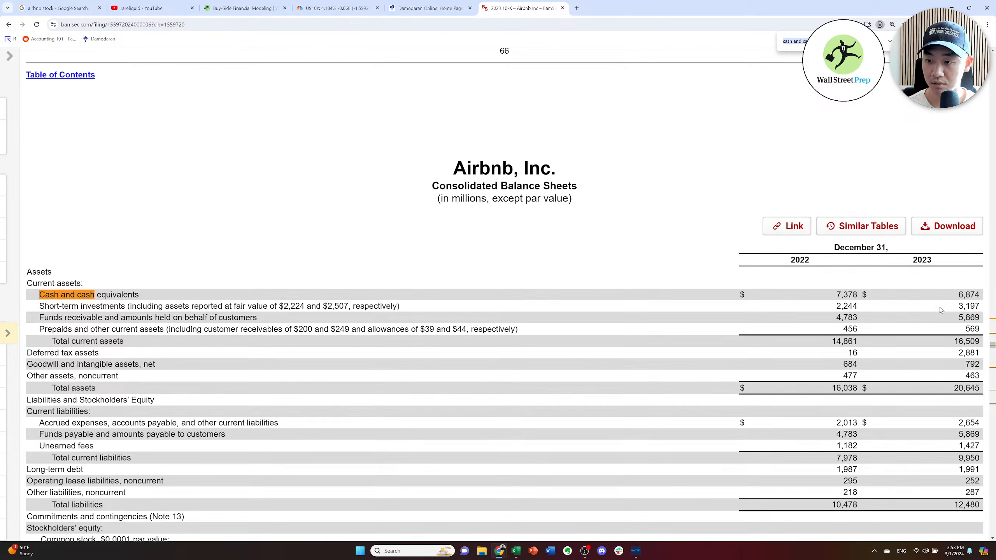
Switch back to the Airbnb DCF in Excel and set (+) Cash in M79 to the 2023 balance-sheet figure, 6874.
double_click(965, 298)
key(alt+Tab)
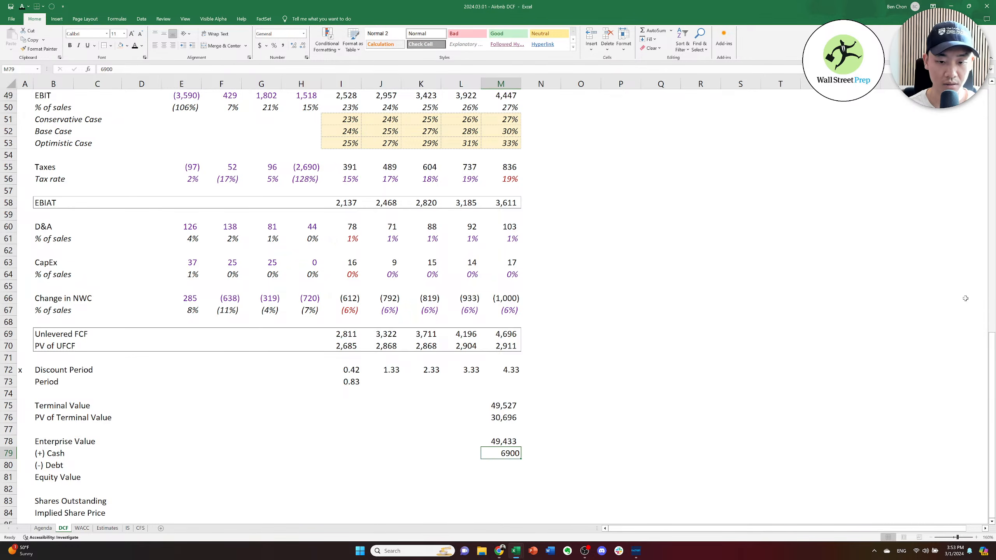
text(6874)
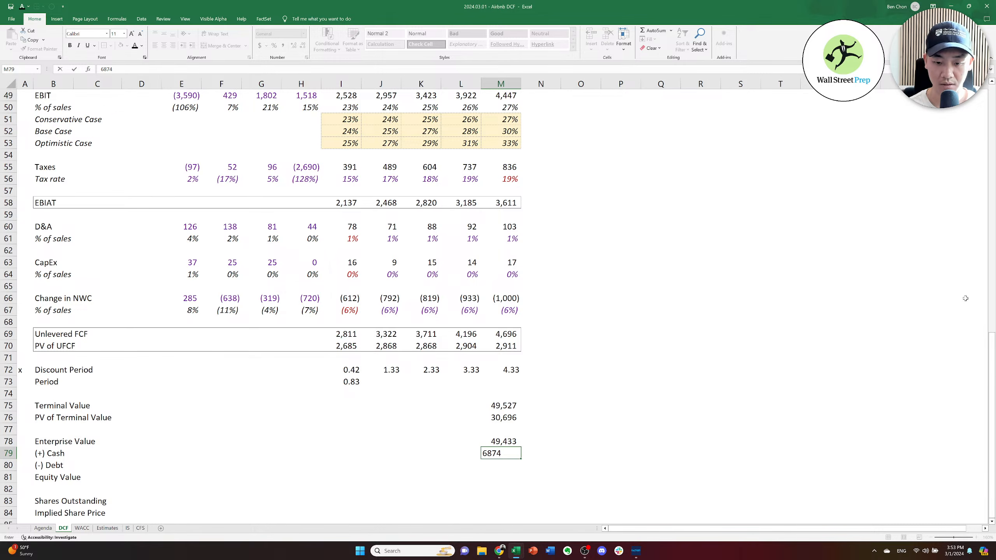
key(Up)
key(ctrl+c)
key(Down)
text(est)
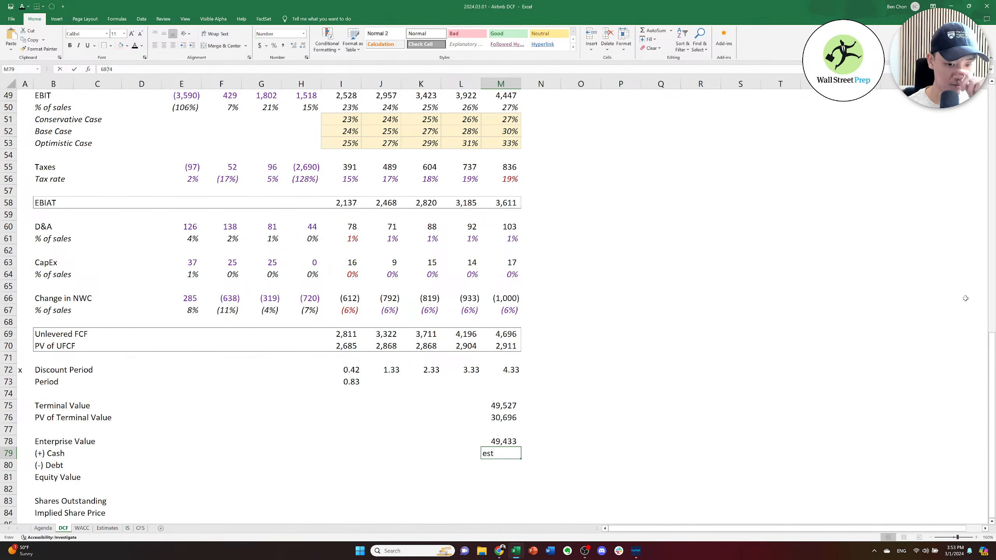
key(Return)
key(Up)
key(Down)
key(ctrl+z)
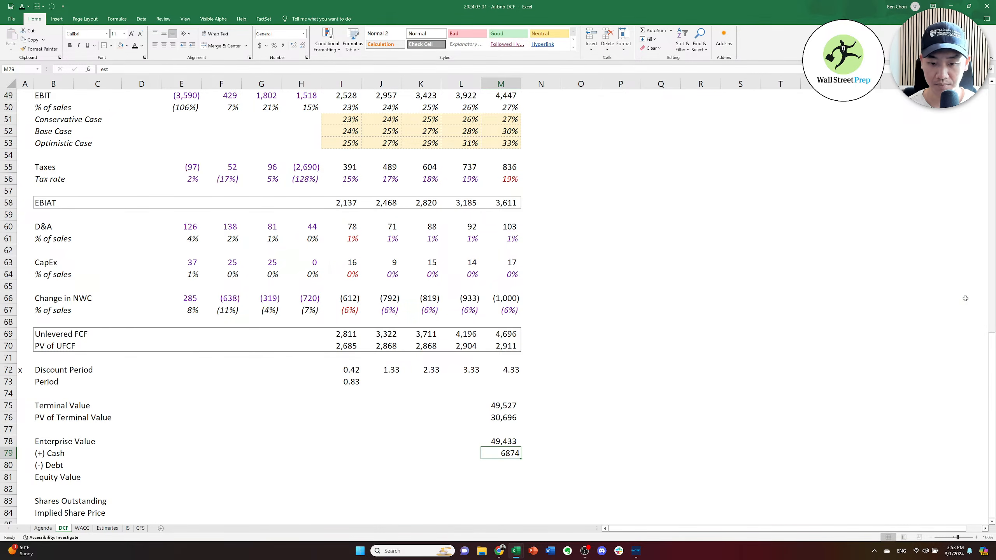
Copy the number format from Enterprise Value in M78 to the cash figure in M79.
key(Up)
key(ctrl+c)
key(Down)
key(alt+e)
key(s)
key(t)
key(Return)
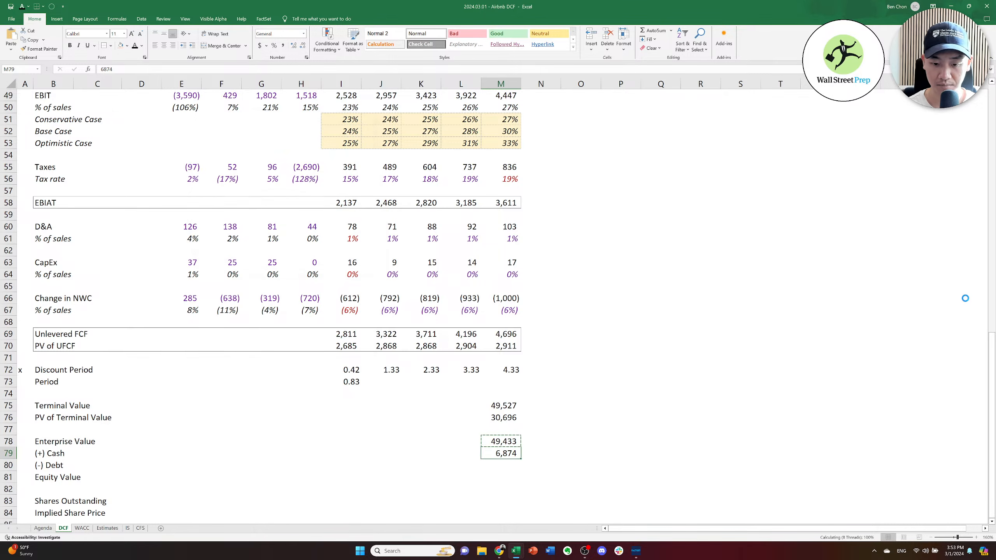
Link (-) Debt in M80 to the Debt value on the WACC sheet with =WACC!F15.
key(Down)
text(=)
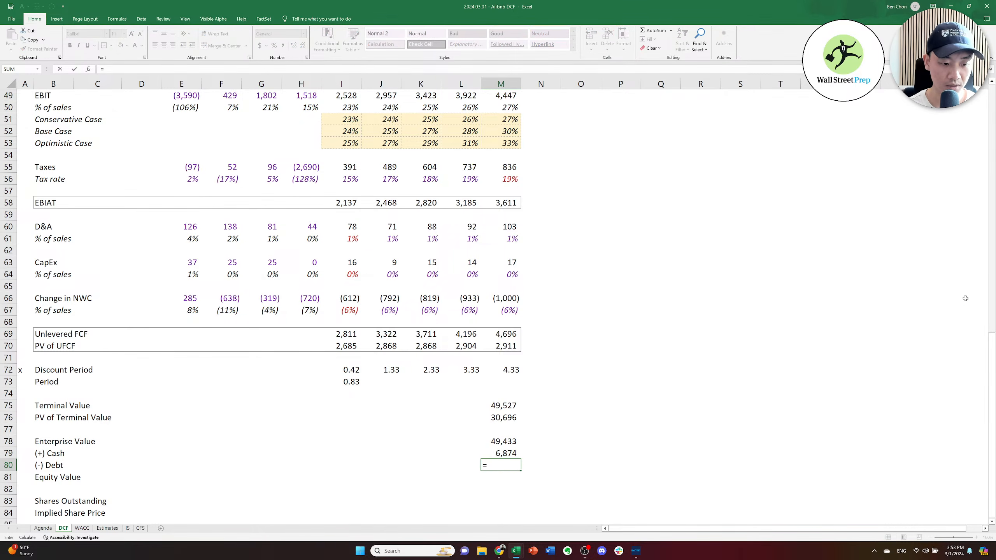
key(ctrl+Page_Down)
key(Right)
key(Down)
key(Down)
key(Down)
key(Down)
key(Down)
key(Down)
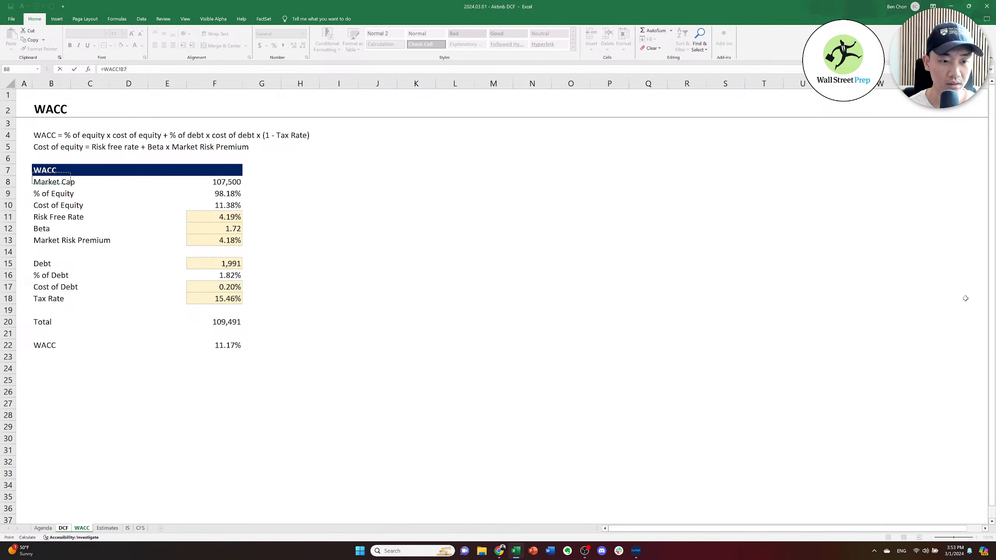
key(Down)
key(Down)
key(Down)
key(Down)
key(Down)
key(Down)
key(Down)
key(Right)
key(Right)
key(Right)
key(Right)
key(Down)
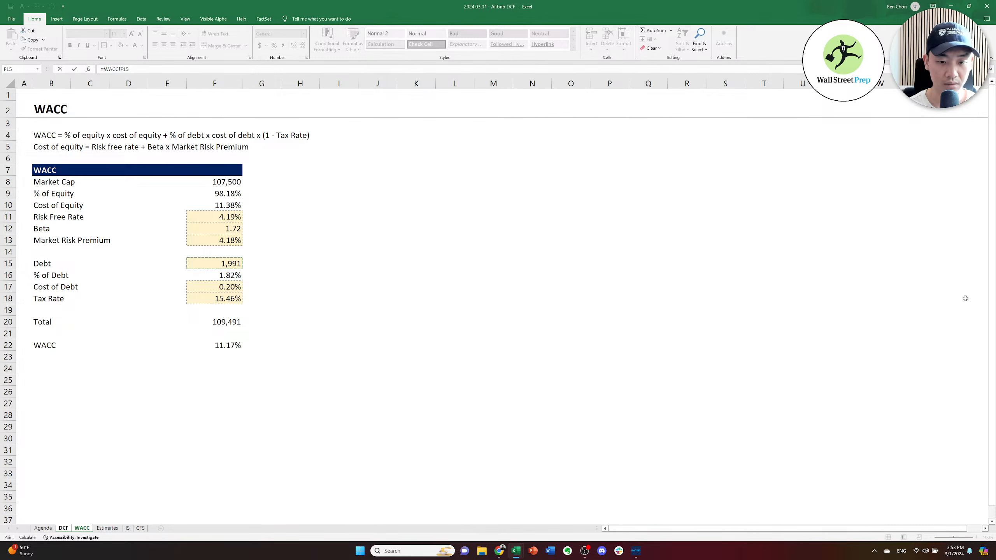
key(Return)
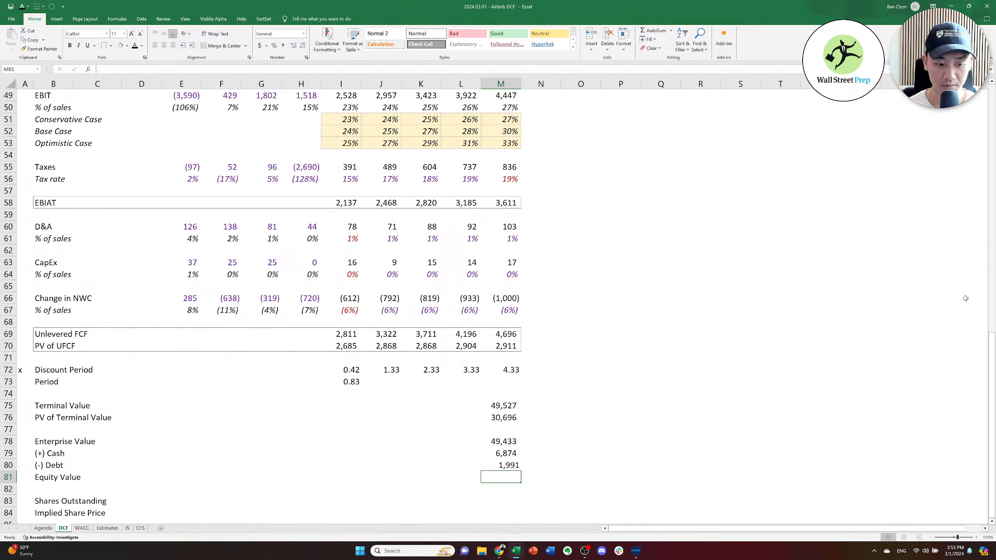
Calculate Equity Value in M81 as enterprise value plus cash minus debt with =M78+M79-M80.
text(=)
key(Up)
key(Up)
key(Up)
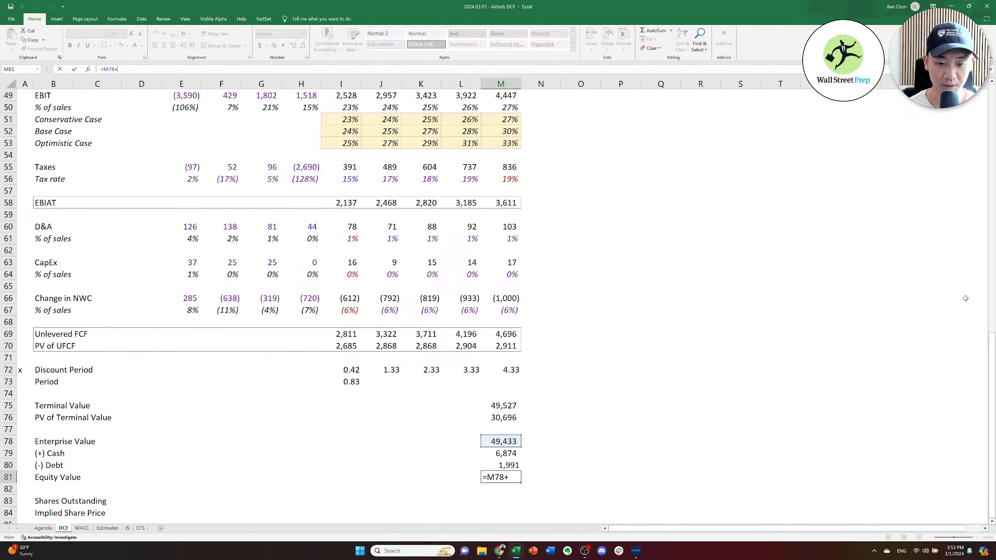
text(+)
key(Up)
key(Up)
text(-)
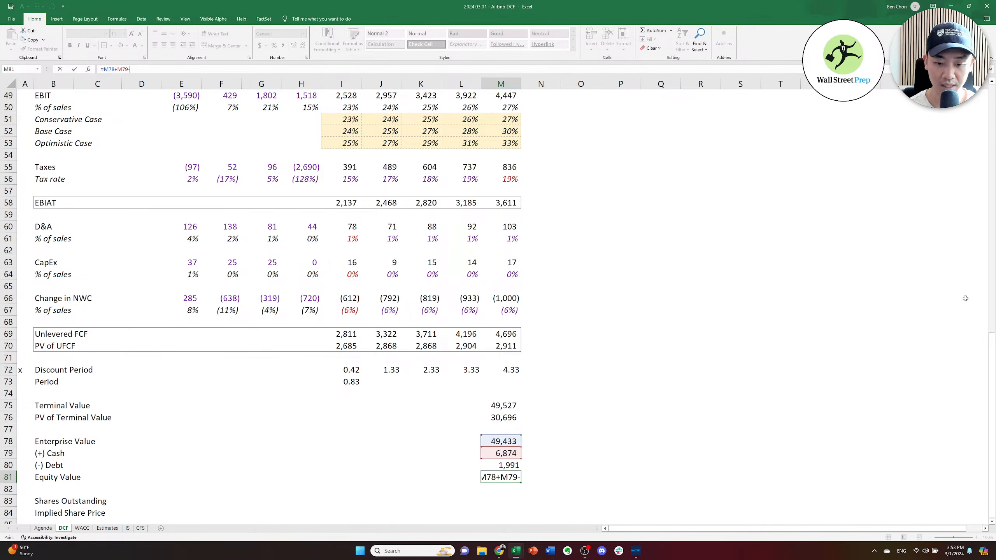
key(Up)
key(Return)
key(Down)
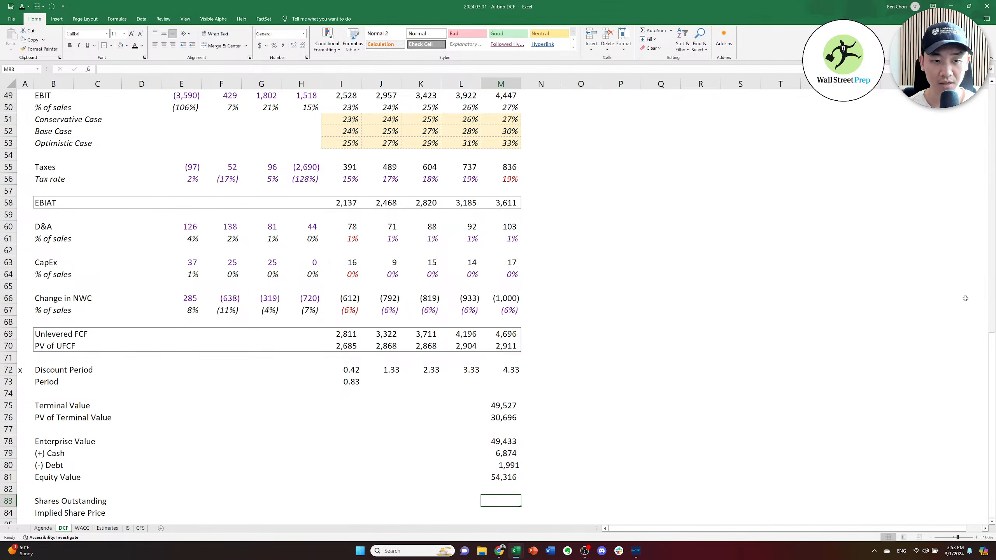
Switch to the FactSet Company/Security window and find Airbnb's fully diluted shares outstanding in Key Statistics.
key(alt+Tab)
key(alt+Tab)
key(alt+Tab)
key(alt+Down)
key(alt+Left)
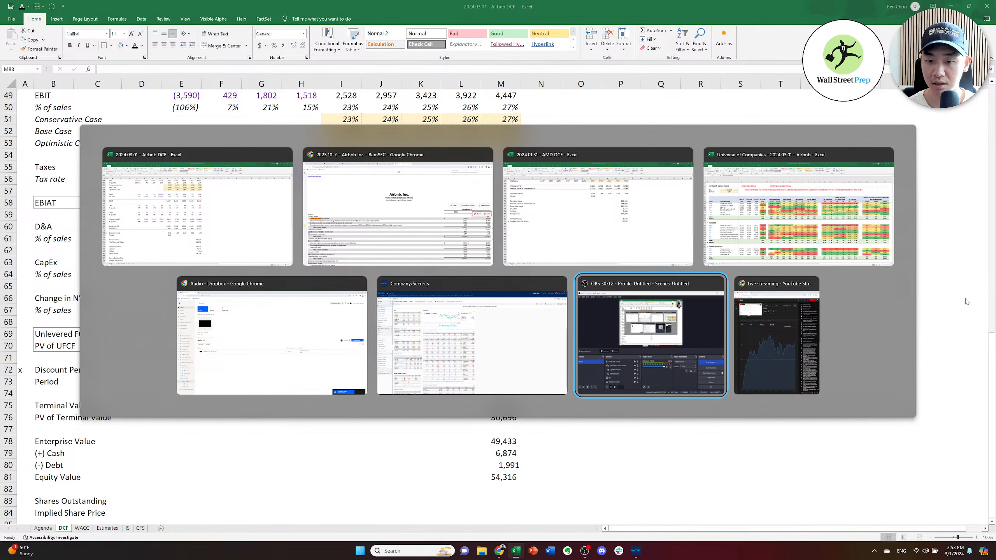
key(alt+Left)
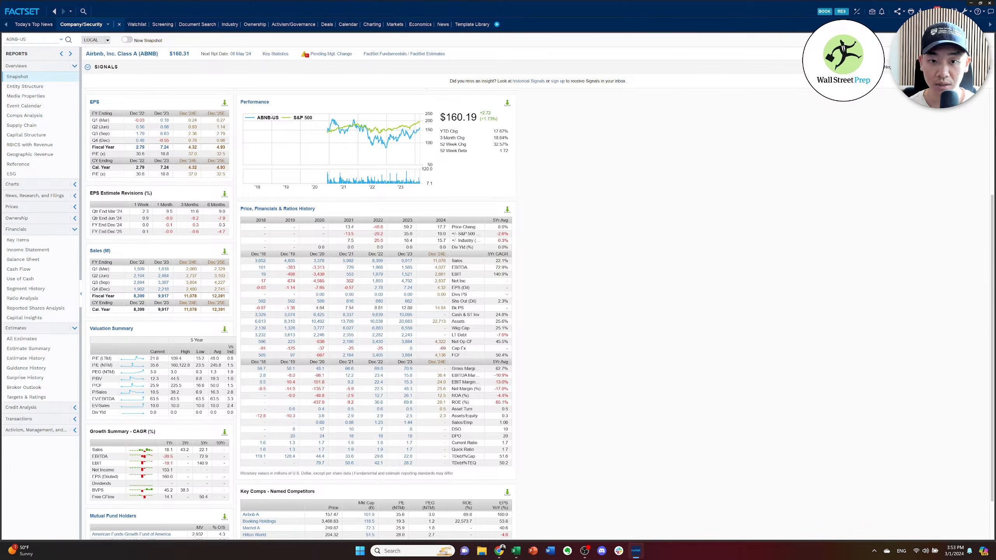
scroll(549, 205, up, 4)
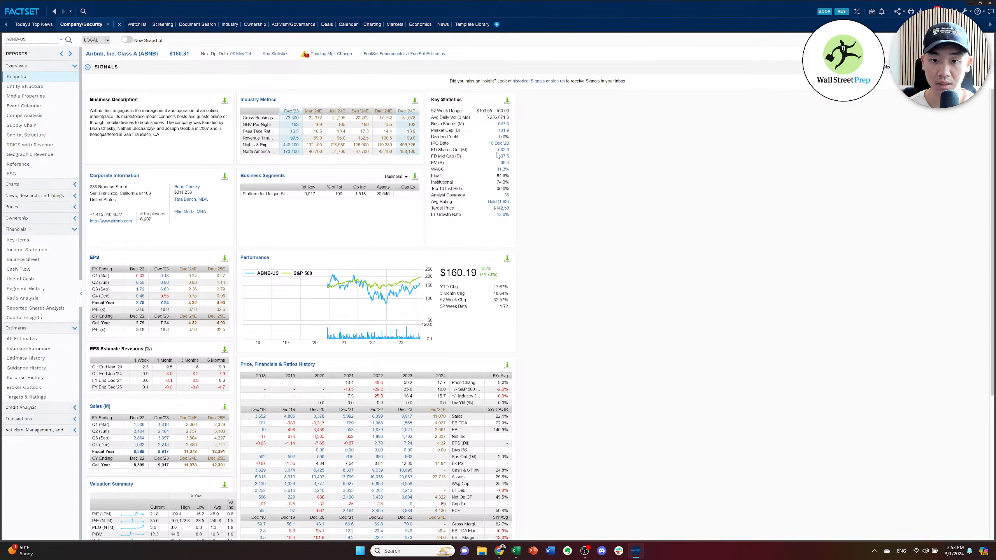
Return to the Airbnb DCF in Excel and enter 682.6 as Shares Outstanding in M83.
key(alt+Tab)
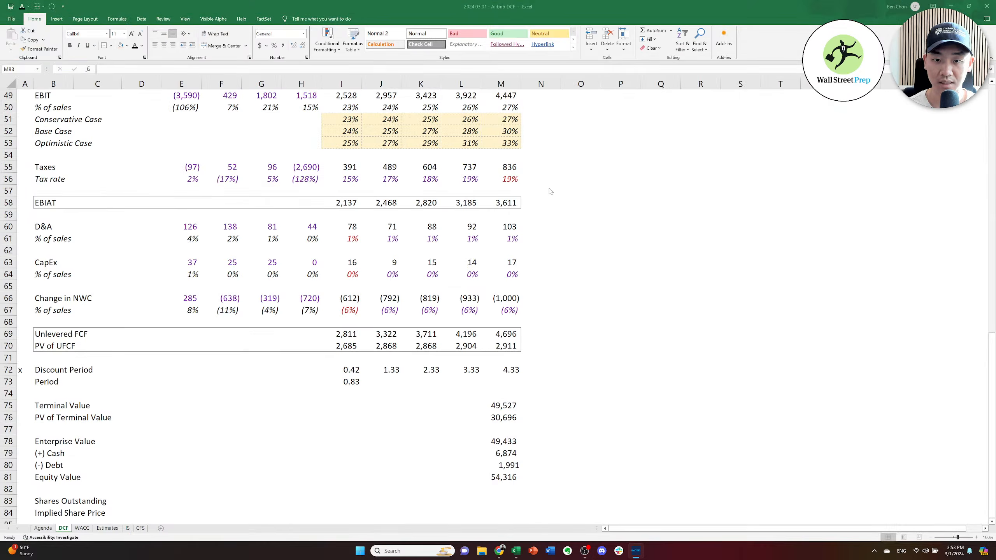
text(6)
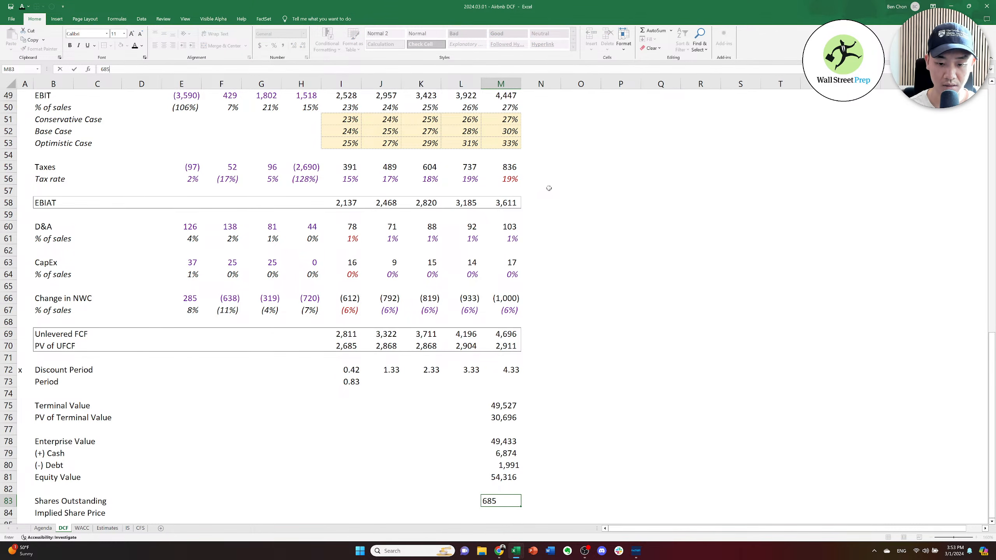
text(85)
key(BackSpace)
text(2.6)
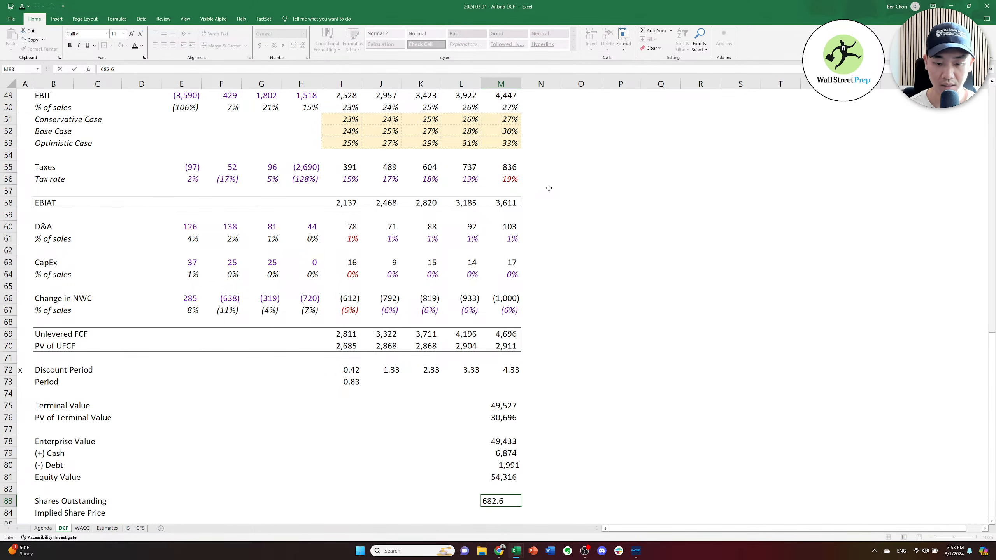
key(Return)
Calculate Implied Share Price in M84 as equity value divided by shares outstanding with =M81/M83.
text(=)
key(Up)
key(Up)
key(Up)
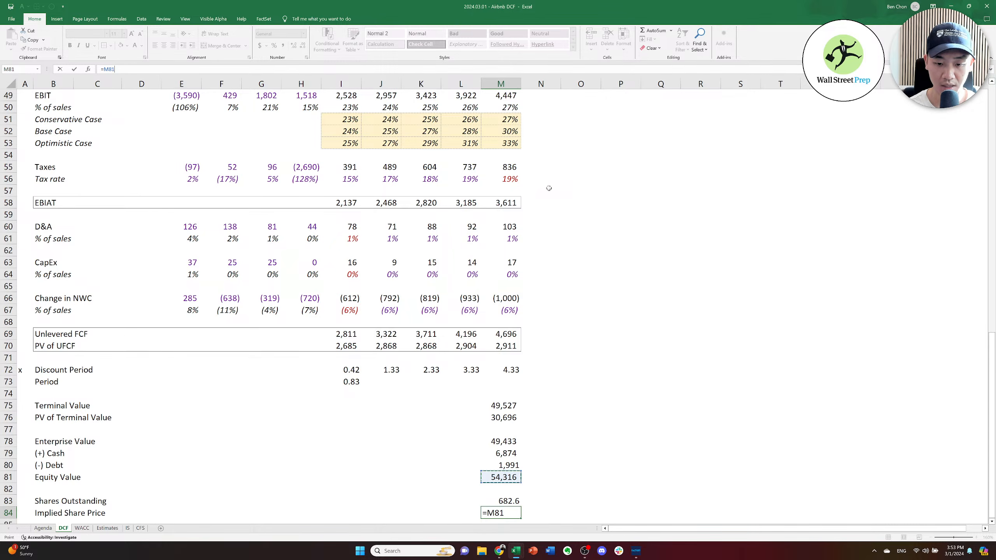
text(/)
key(Up)
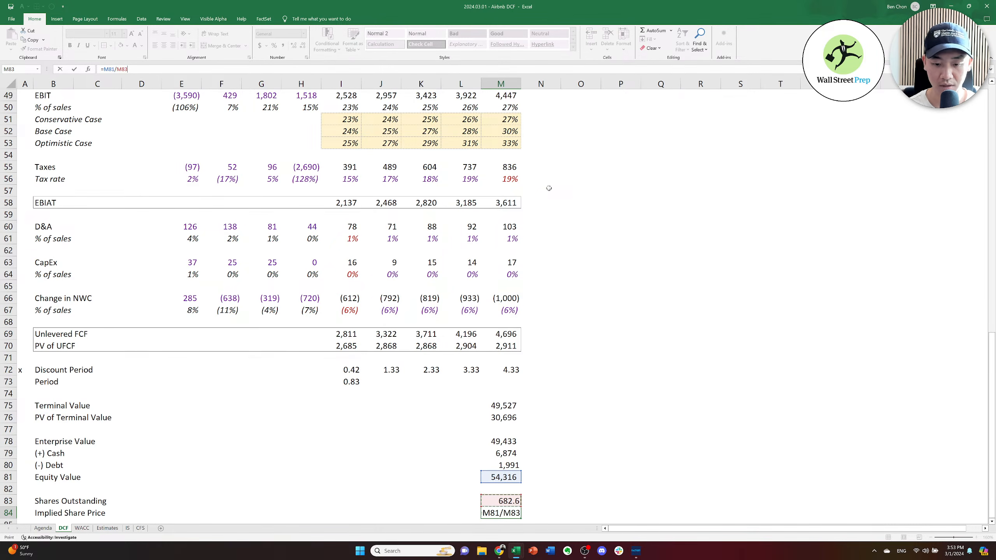
key(ctrl+Return)
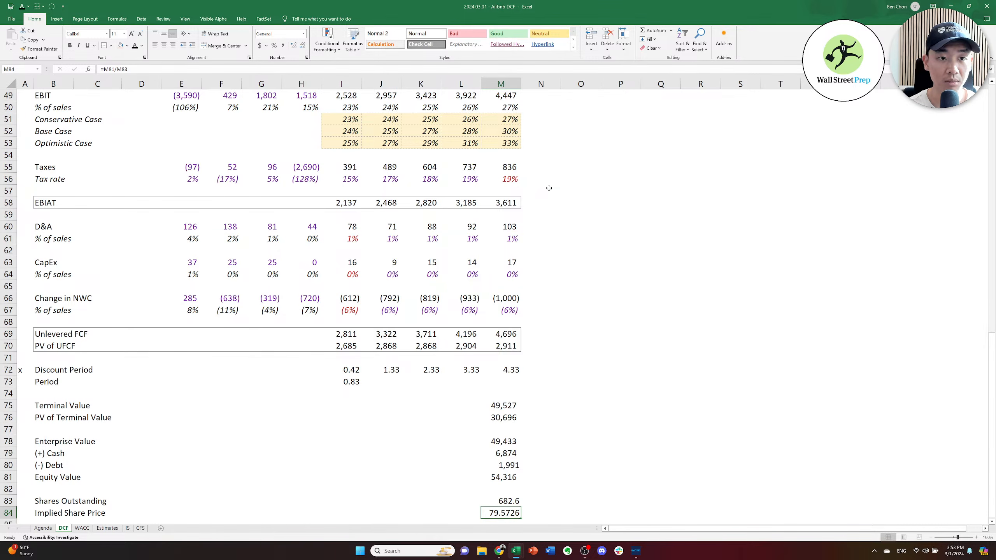
Format the Implied Share Price in M84 as Currency with two decimal places.
key(ctrl+1)
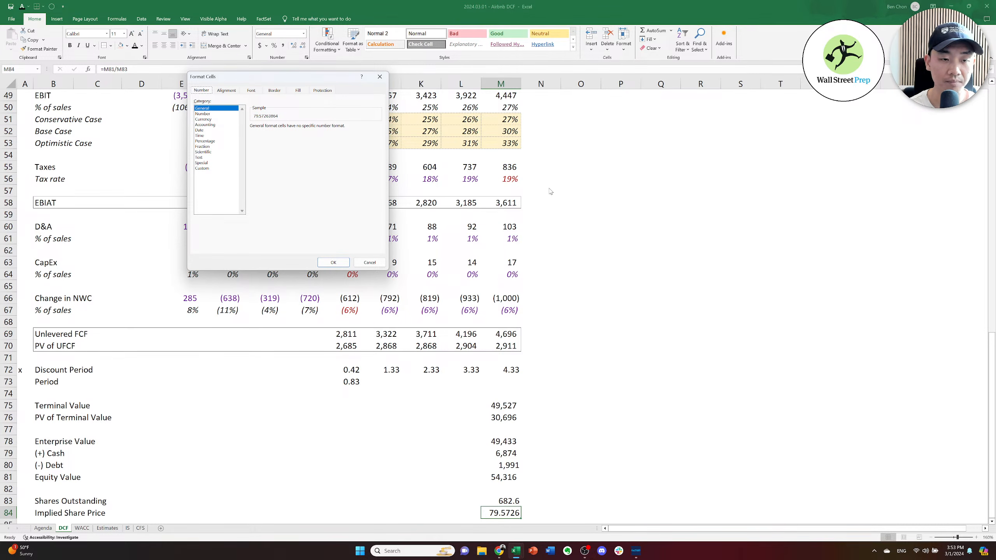
key(Down)
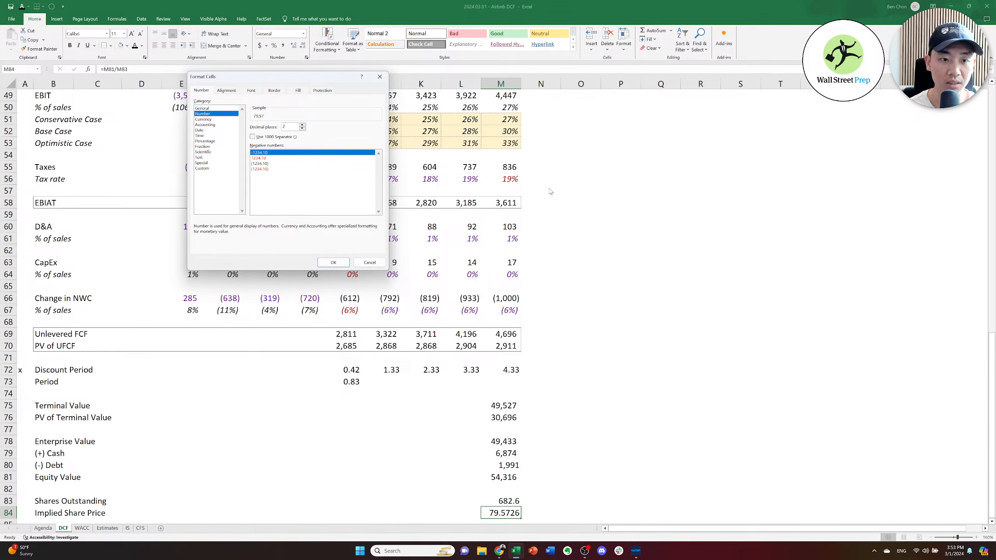
key(Down)
key(Return)
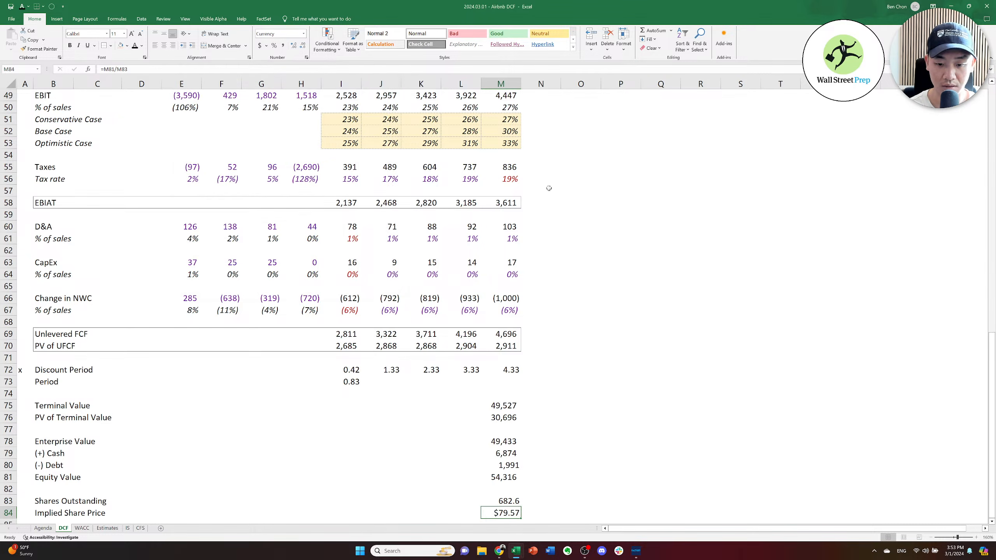
Review the DCF sheet from the top, examining the assumptions, income statement, cash flow items, and revenue and EBIT cases.
key(ctrl+Left)
key(Left)
key(ctrl+Up)
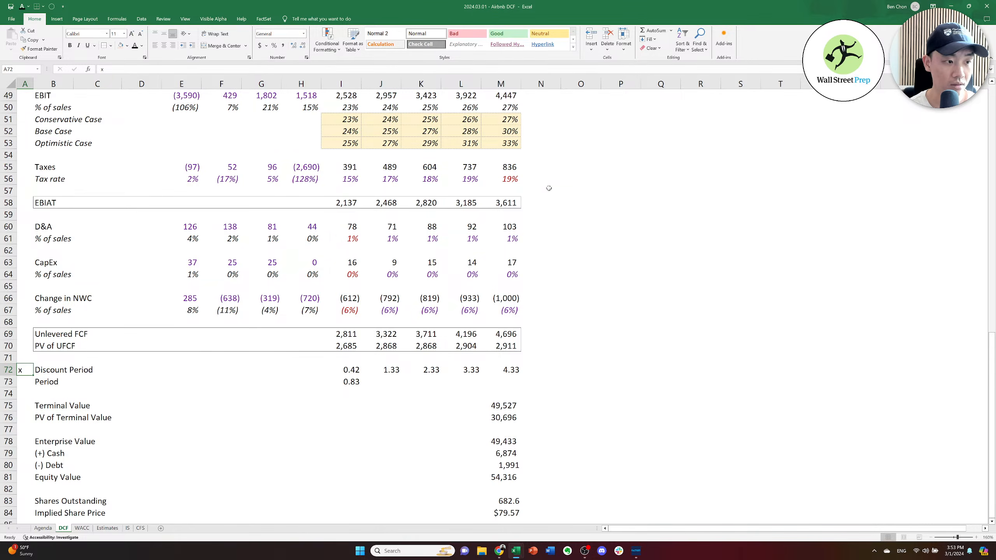
key(ctrl+Home)
key(Right)
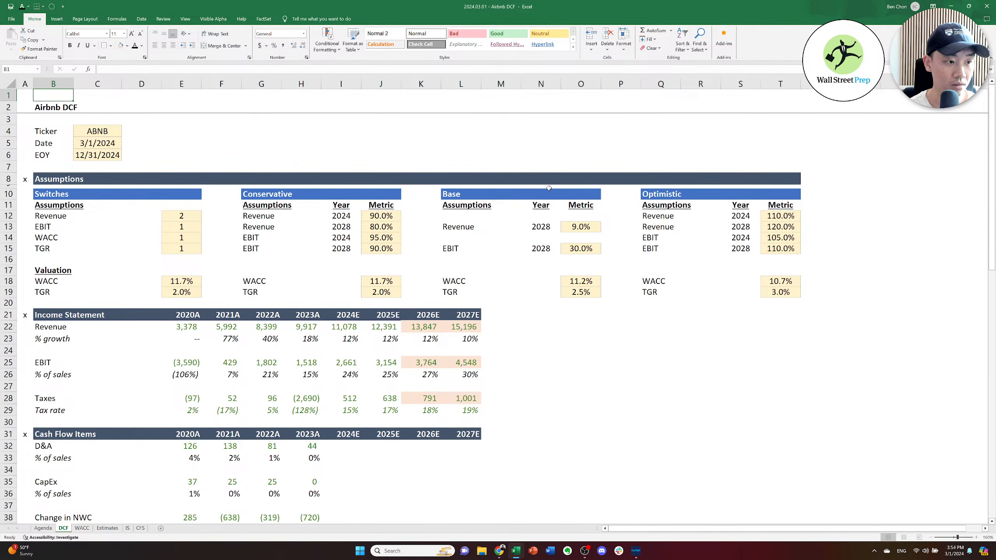
key(Down)
key(Down)
key(Down)
key(Down)
key(Down)
key(Down)
key(Down)
key(Down)
key(Down)
key(Down)
key(Down)
key(Down)
key(Down)
key(Down)
key(Down)
key(Down)
key(Down)
key(Down)
key(Down)
key(Down)
key(Down)
key(Down)
key(Down)
key(Down)
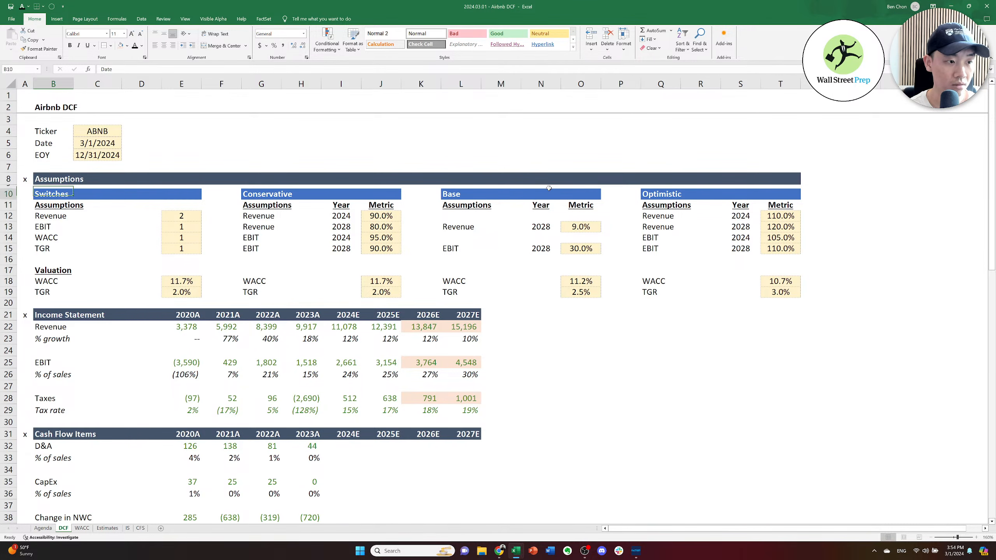
key(Down)
key(Down)
key(Down)
key(Down)
key(Down)
key(Down)
key(Down)
key(Down)
key(Down)
key(Down)
key(Down)
key(Down)
key(Down)
key(Down)
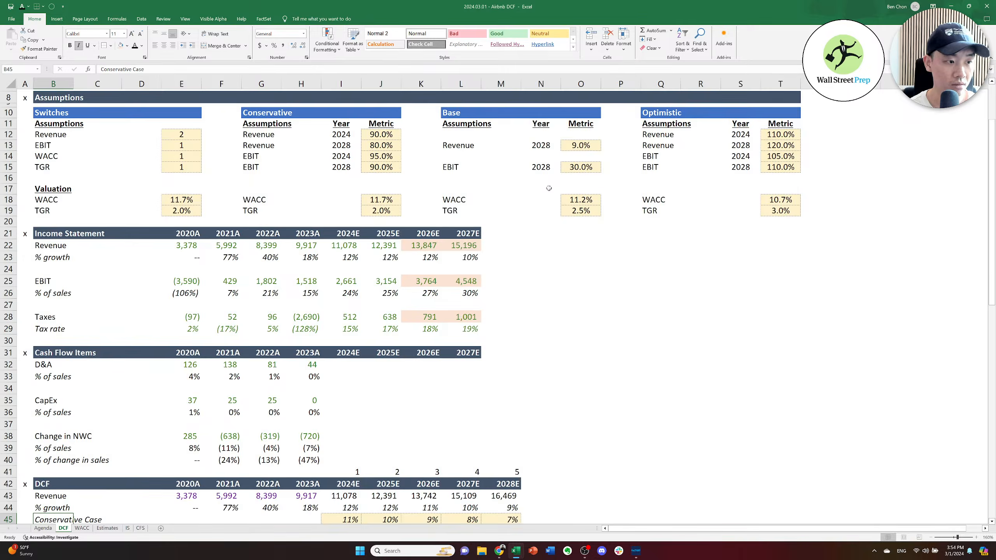
key(Down)
key(Down)
key(Down)
key(Down)
key(Down)
key(Down)
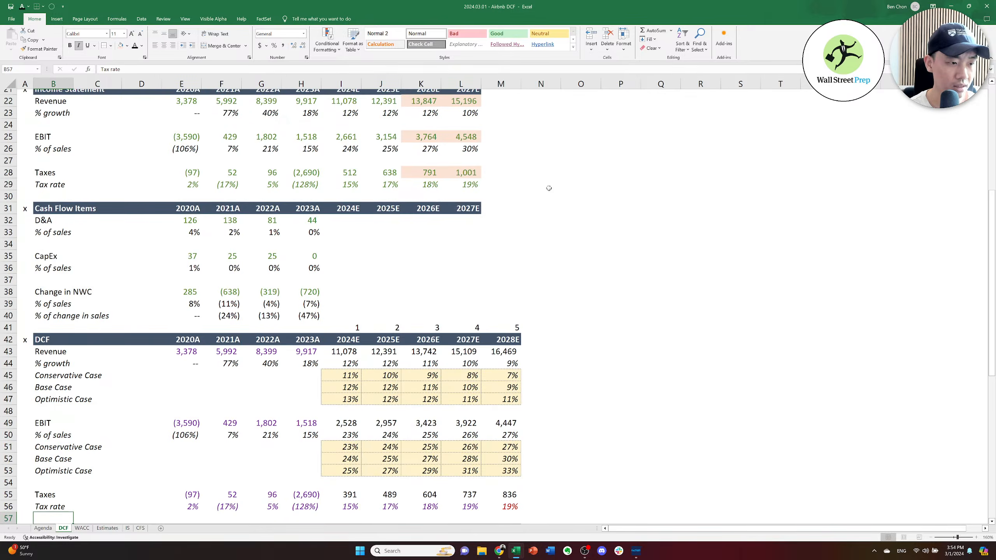
Examine the DCF's free cash flow, present value and discount period rows, and inspect the Terminal Value formula in M75.
key(Right)
key(Down)
key(Down)
key(Down)
key(Down)
key(Right)
key(Right)
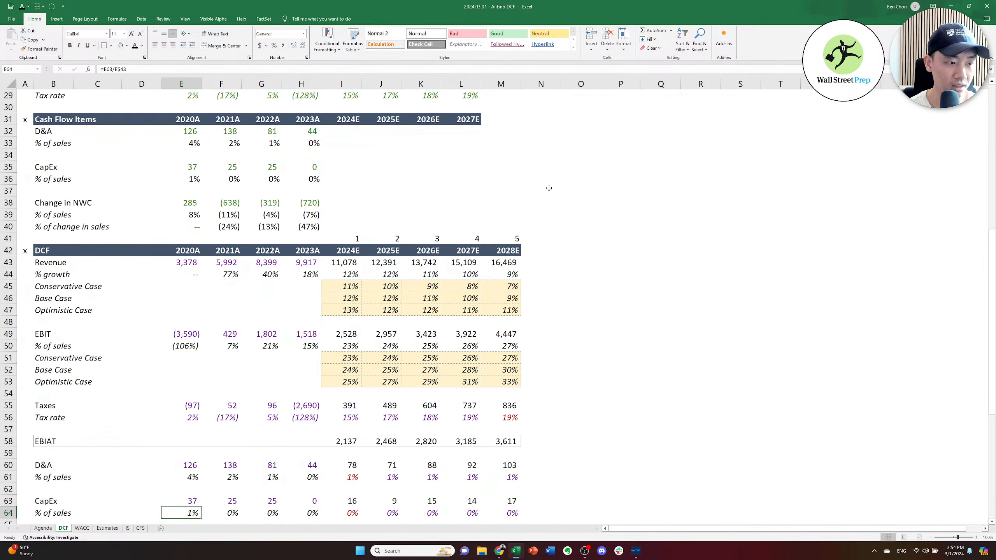
key(Right)
key(Down)
key(Down)
key(Right)
key(Right)
key(Right)
key(Down)
key(Down)
key(Right)
key(Right)
key(Down)
key(Down)
key(Down)
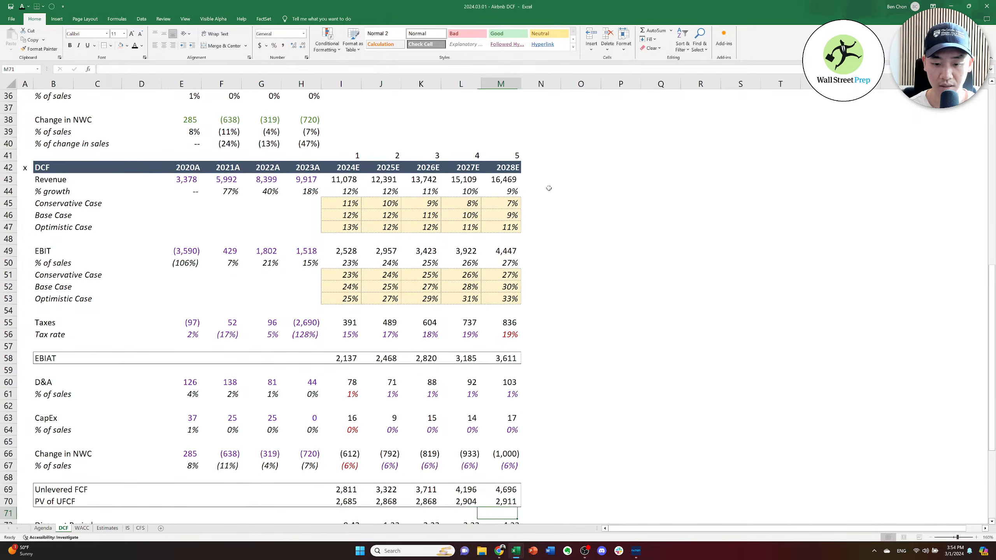
key(Down)
key(Right)
key(Right)
key(Down)
key(Down)
key(Down)
key(Down)
key(Up)
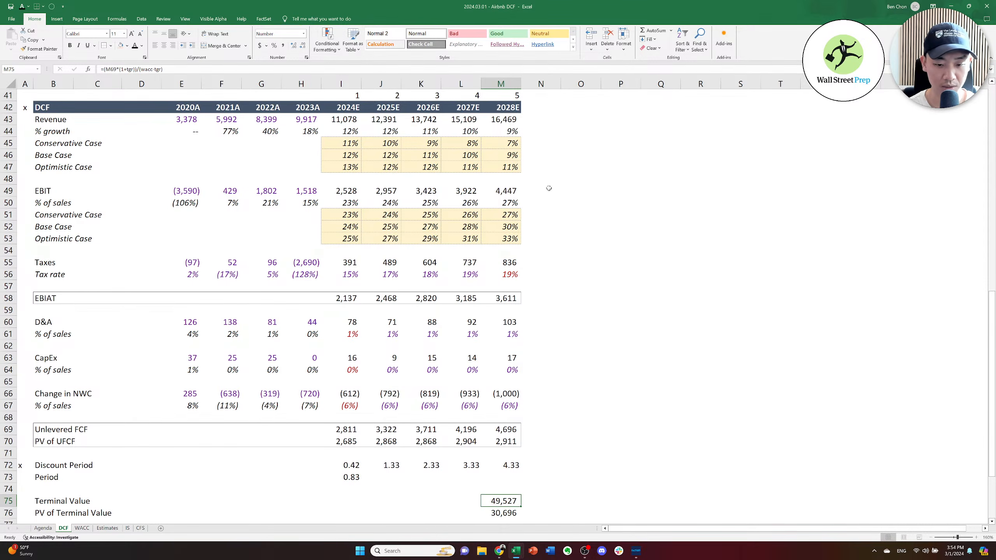
key(F2)
key(Escape)
Correct the Enterprise Value formula in M78 to sum the PV of UFCF row and PV of Terminal Value with =SUM(I70:M70,M76).
key(Down)
key(Down)
key(Down)
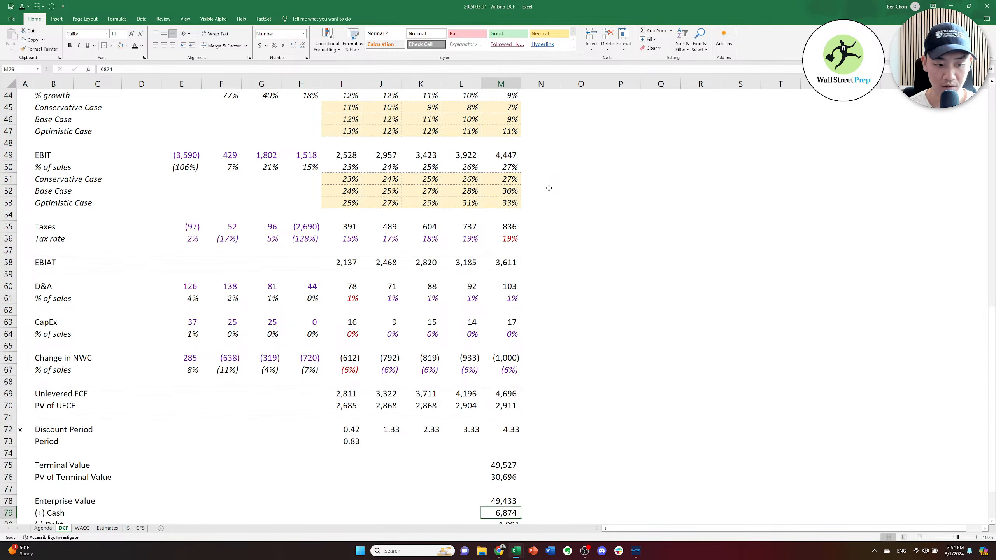
key(F2)
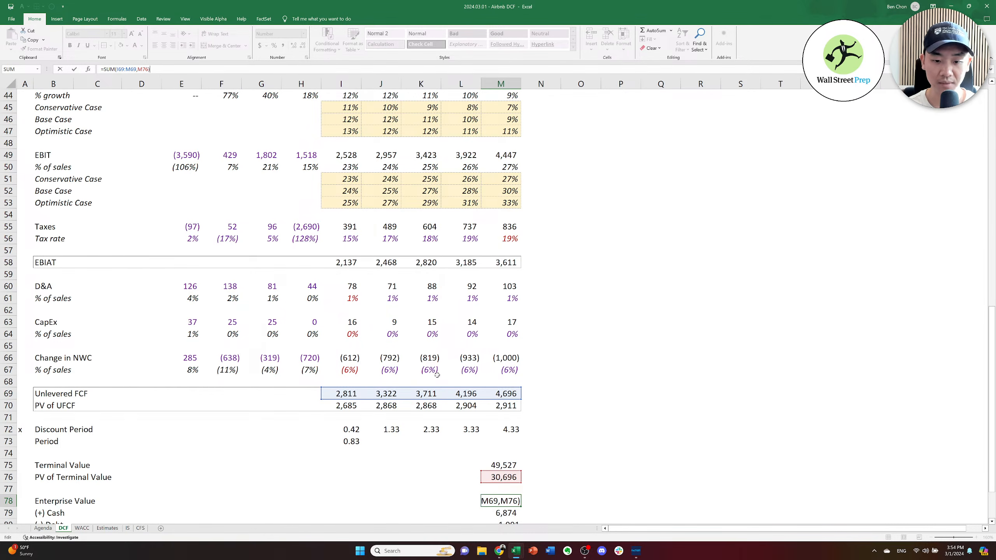
drag(416, 399, 416, 410)
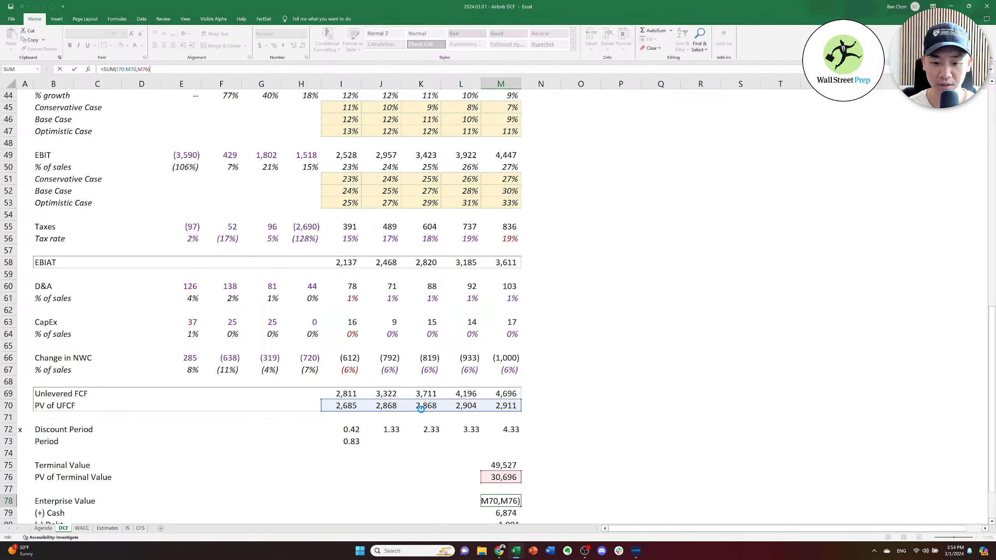
key(Return)
key(Down)
key(Down)
key(Down)
key(Down)
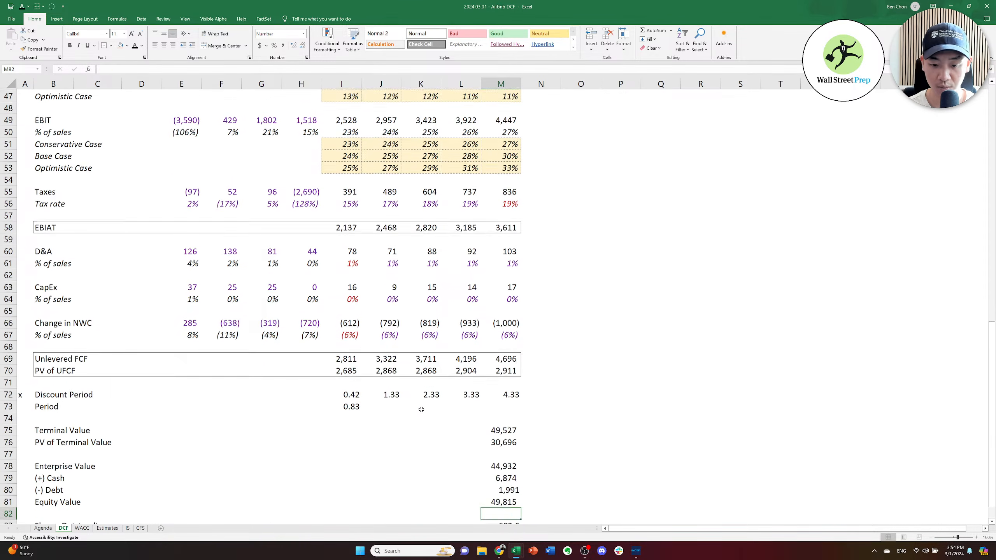
Add the label "Implied Share Price" in E4 at the head of the DCF sheet.
key(ctrl+Left)
key(ctrl+Left)
key(ctrl+Up)
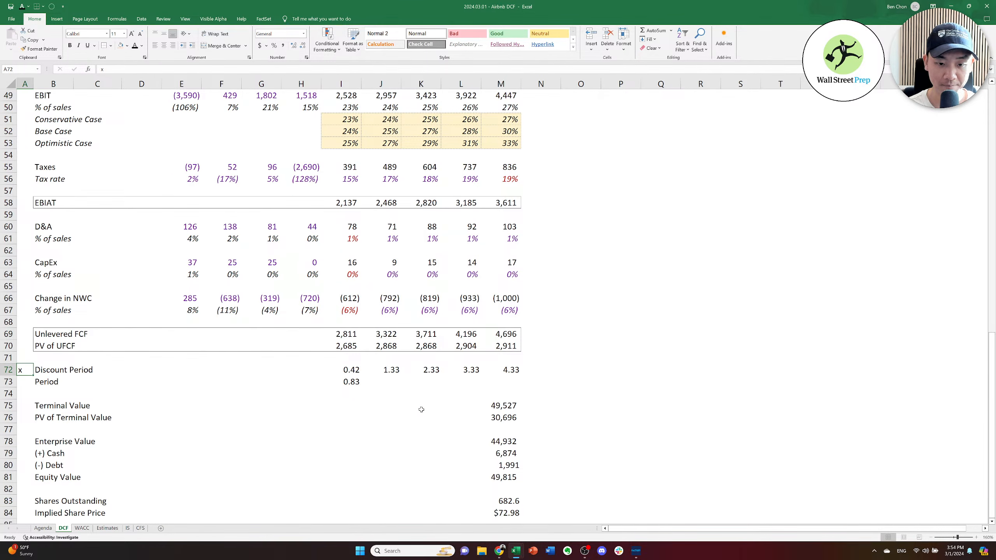
key(ctrl+Up)
key(ctrl+Up)
key(ctrl+Up)
key(ctrl+Up)
key(ctrl+Up)
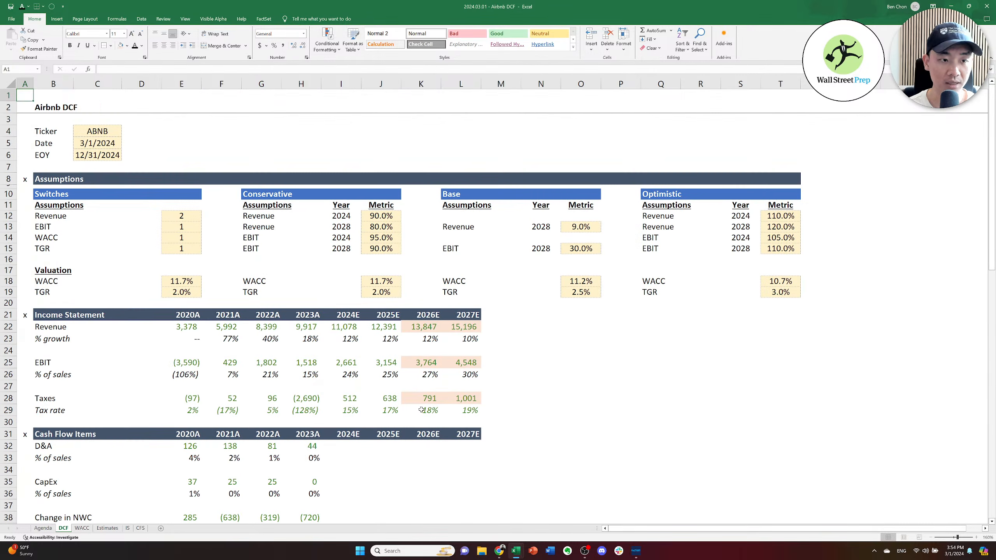
key(Down)
key(Right)
key(Right)
key(Right)
key(Down)
key(Right)
key(Down)
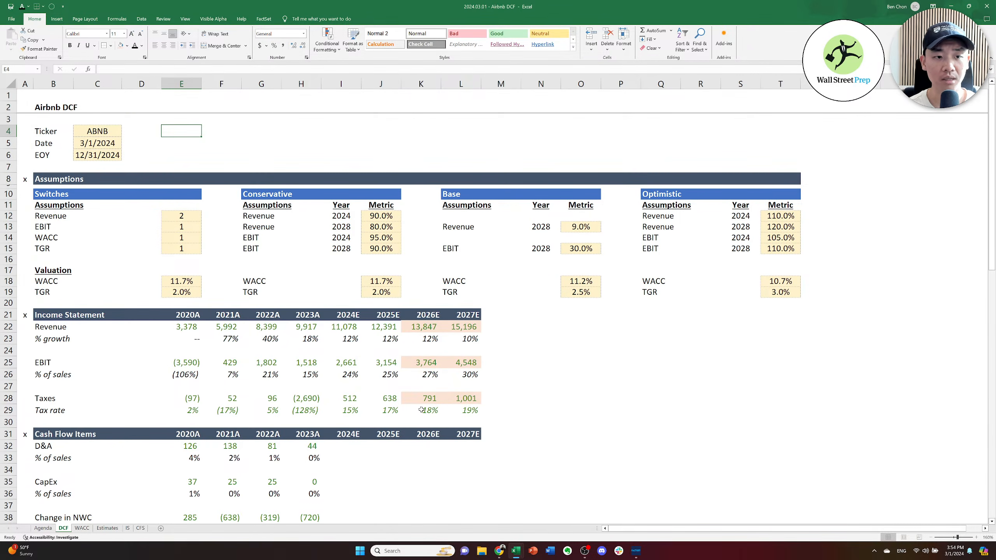
text(Implied S)
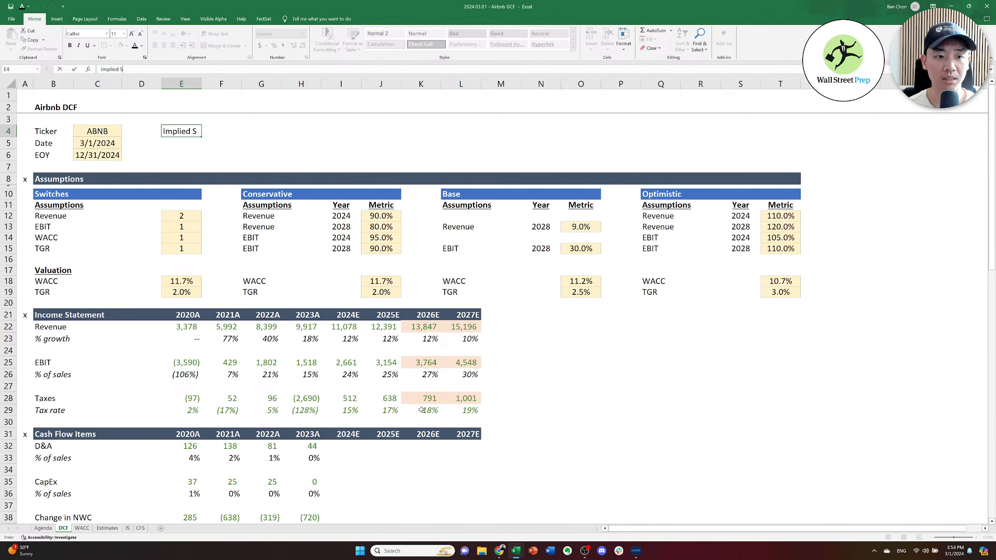
text(hare Price)
key(Return)
key(Right)
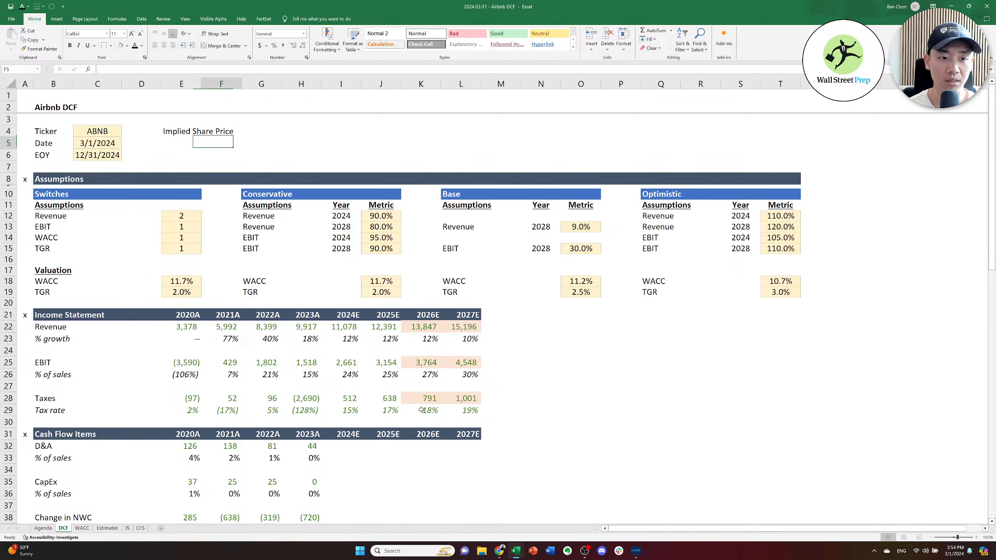
Link H4 to the Implied Share Price calculated at the end of the DCF with =M84.
key(Right)
key(Up)
key(Right)
text(=)
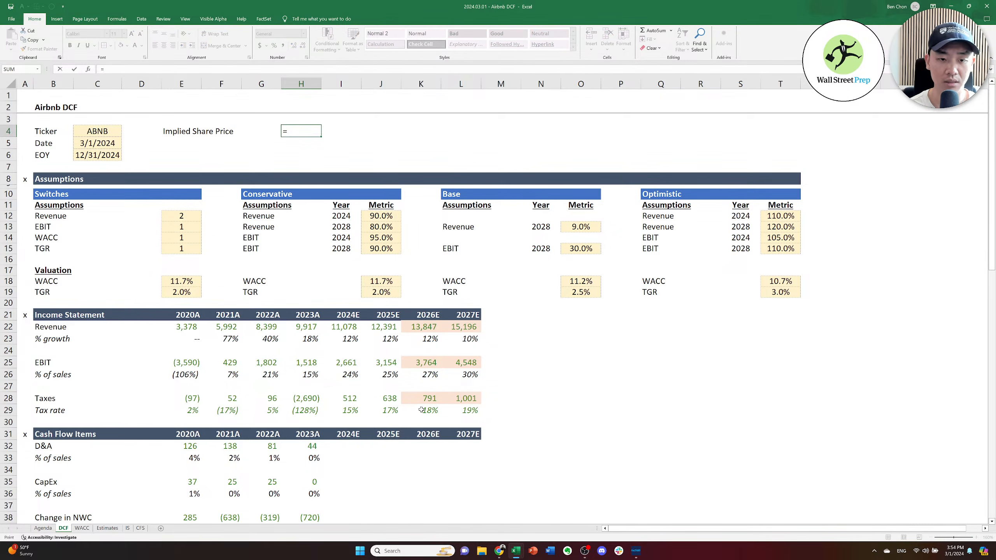
key(ctrl+Down)
key(ctrl+Down)
key(ctrl+Down)
key(ctrl+Down)
key(ctrl+Down)
key(ctrl+Down)
key(ctrl+Down)
key(ctrl+Down)
key(ctrl+Down)
key(ctrl+Down)
key(ctrl+Down)
key(ctrl+Down)
key(ctrl+Down)
key(ctrl+Down)
key(ctrl+Down)
key(ctrl+Down)
key(ctrl+Down)
key(ctrl+Down)
key(ctrl+Down)
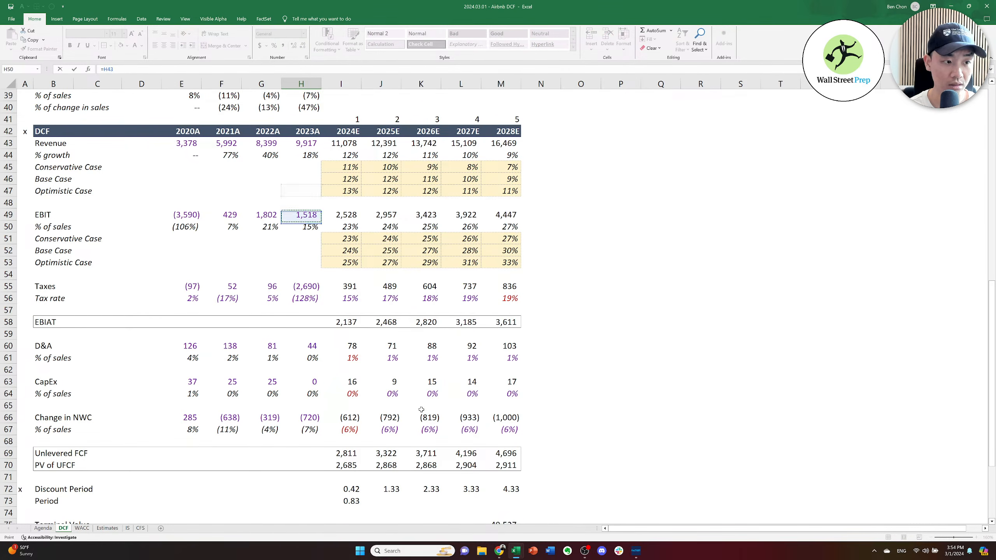
key(Down)
key(Down)
key(Down)
key(Down)
key(Down)
key(Down)
key(Down)
key(Down)
key(Down)
key(Down)
key(Right)
key(Down)
key(Right)
key(Right)
key(Down)
key(Down)
key(Right)
key(Right)
key(Right)
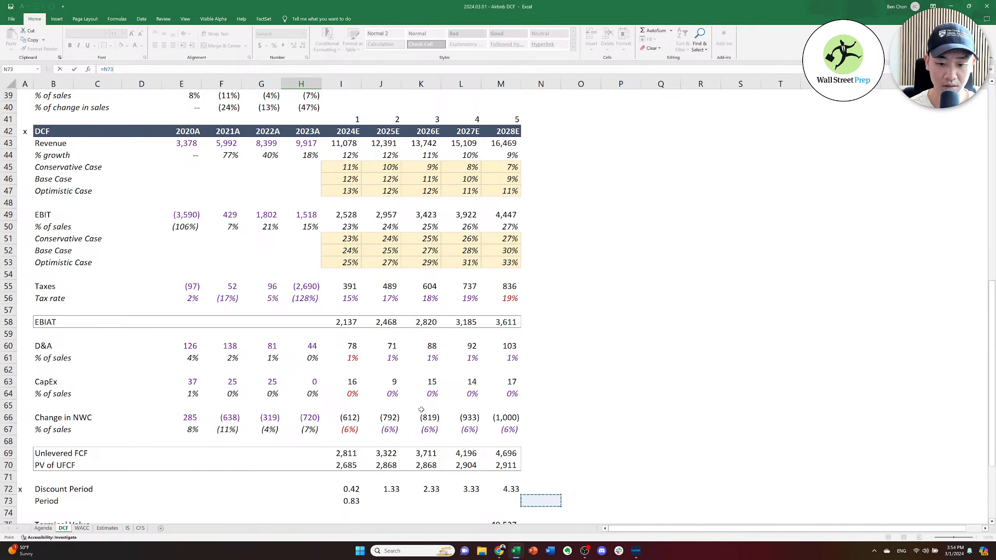
key(Down)
key(Right)
key(Left)
key(Left)
key(Down)
key(Down)
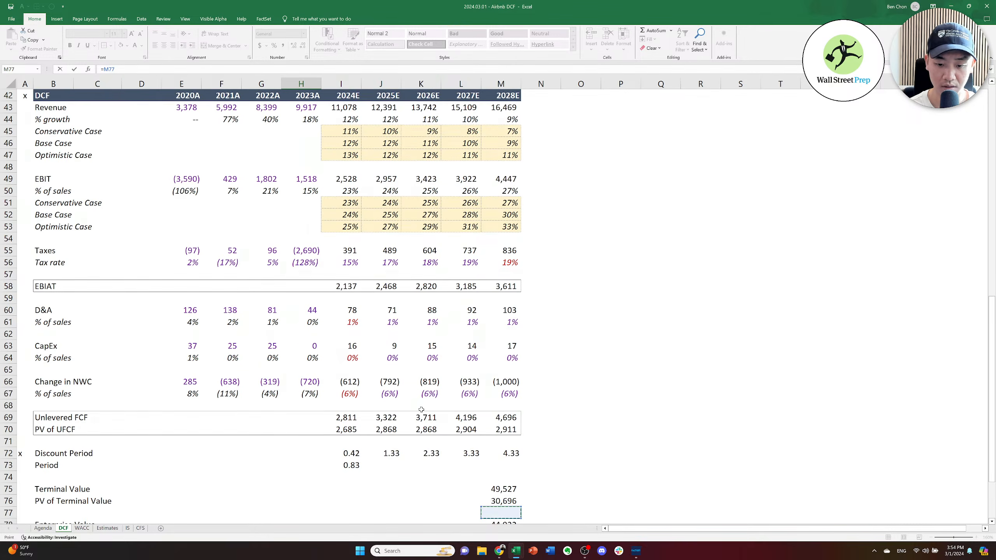
key(Down)
key(Down)
key(Down)
key(Down)
key(Down)
key(Down)
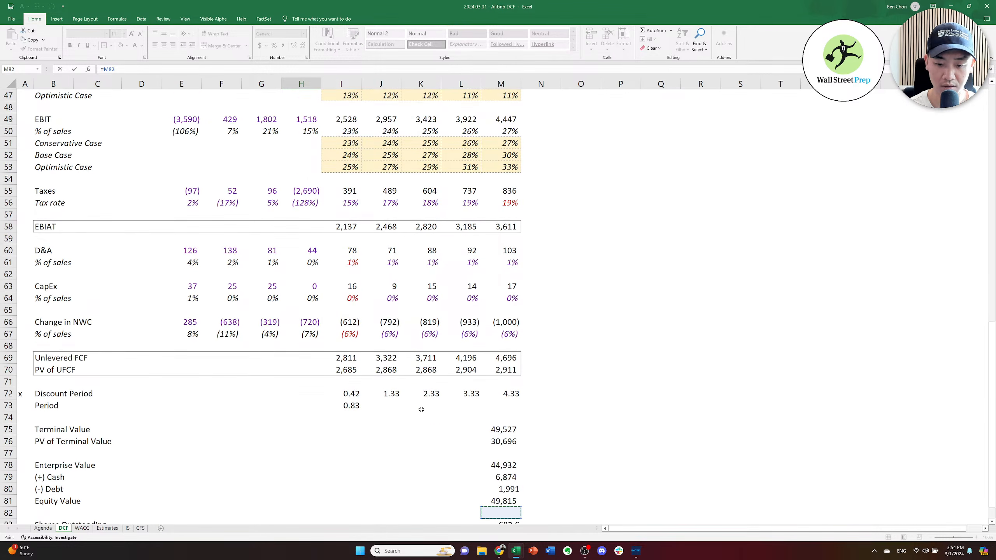
key(Down)
key(Down)
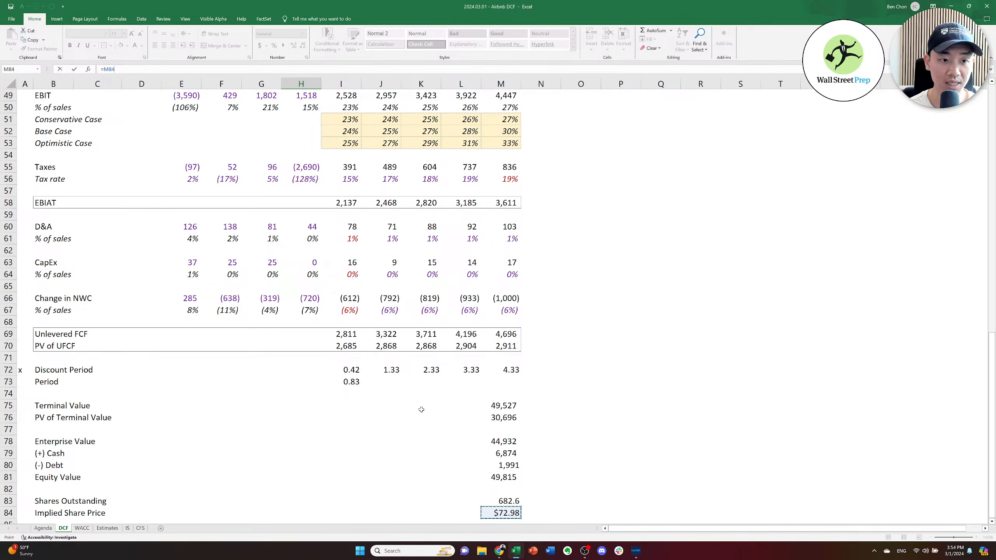
key(Return)
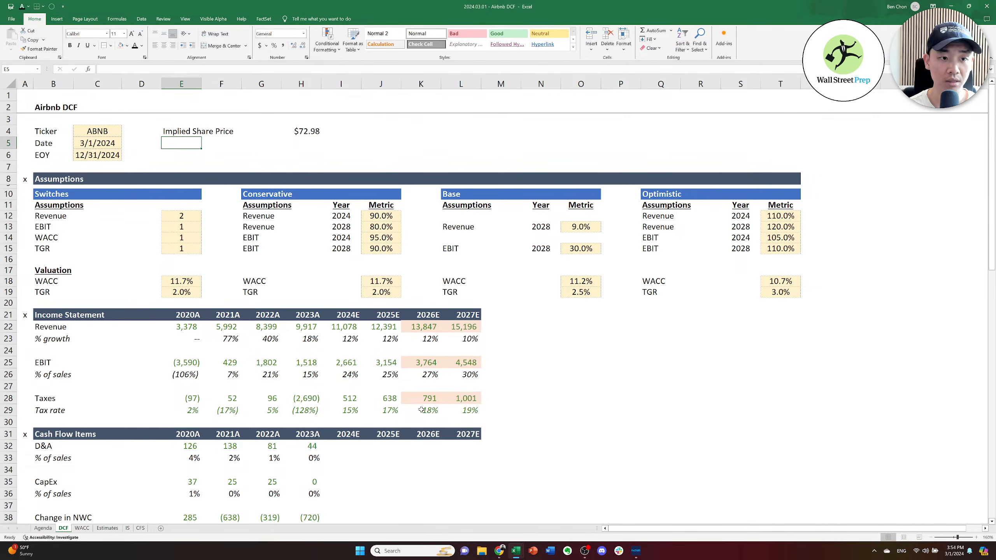
Add the label "Current Share Price" in E5.
text(Current Share P)
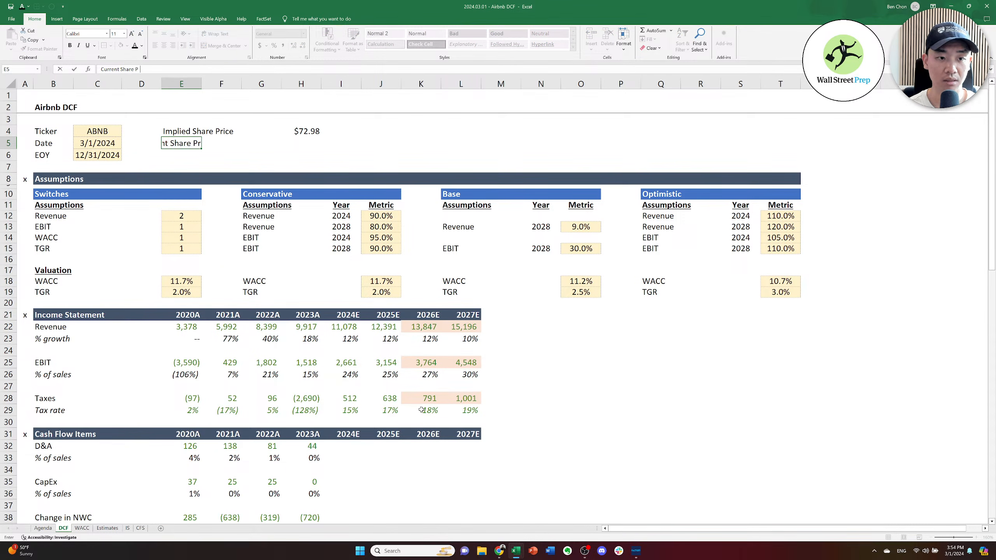
text(rice)
key(Tab)
Look up Airbnb's share price in FactSet and enter 160.21 as the Current Share Price in H5 of the Excel model.
key(alt+Tab)
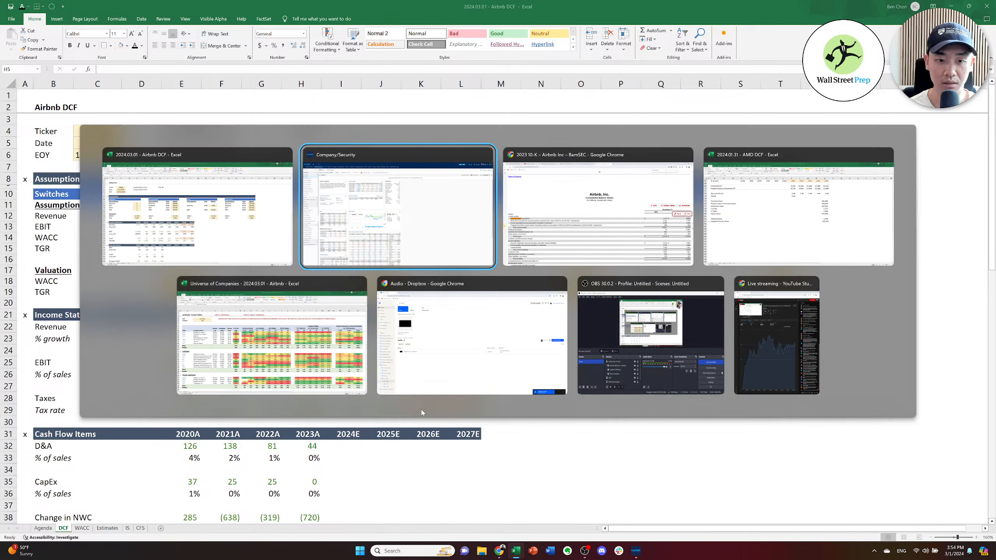
key(alt+Tab)
key(alt+shift+Tab)
key(alt+Tab)
key(alt+shift+Tab)
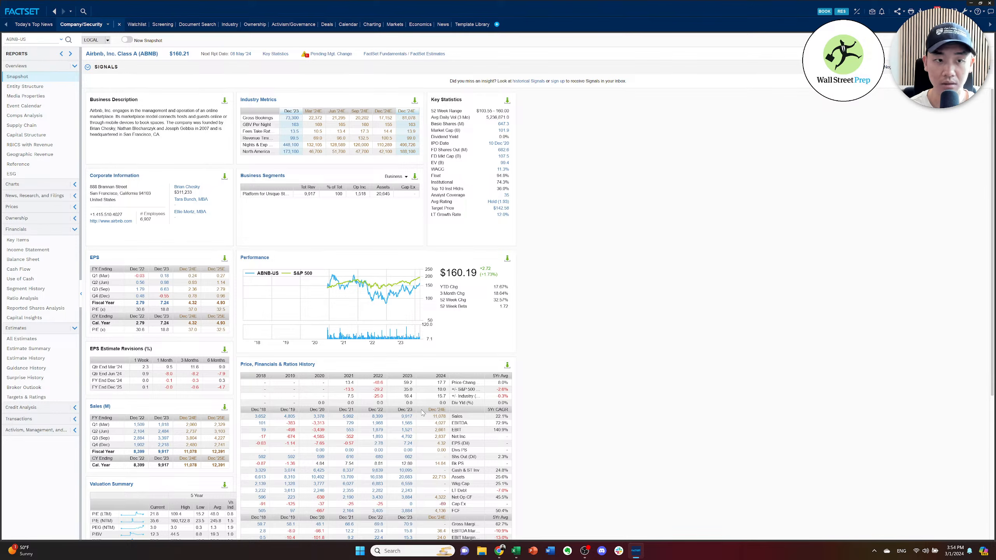
key(alt+Tab)
text(160.21)
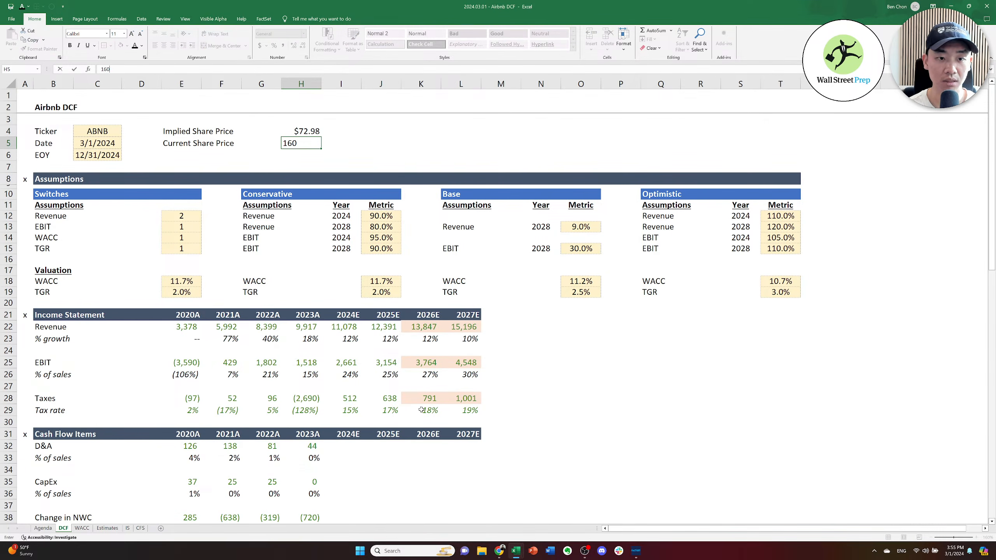
key(Return)
Add the label "Implied Upside / (Downside)" in E6.
key(Left)
key(Left)
key(Left)
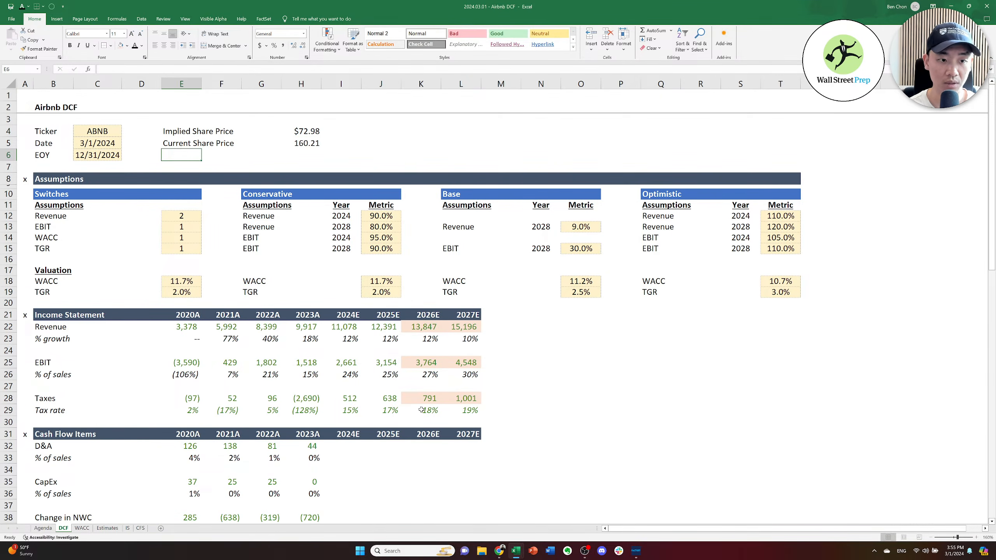
text(Implied )
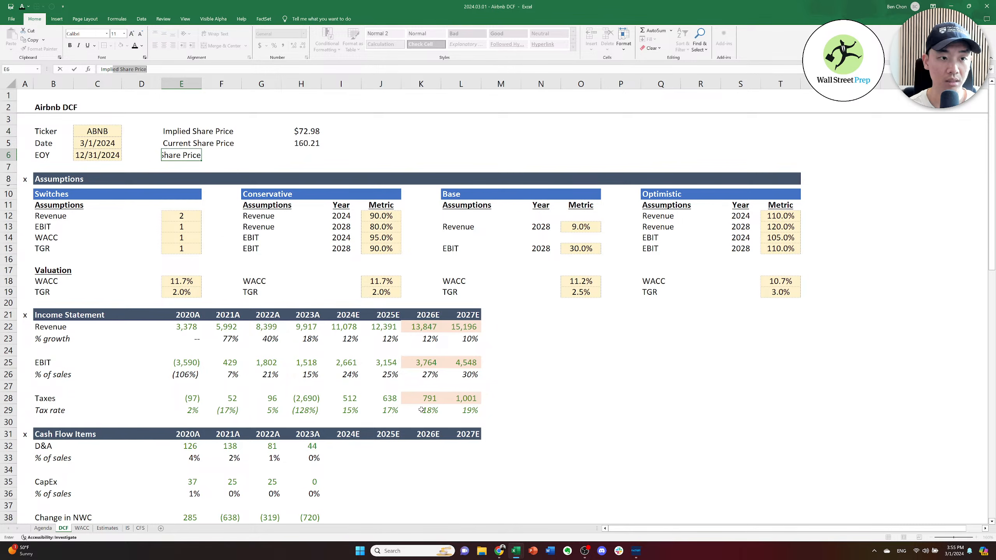
text(Discou)
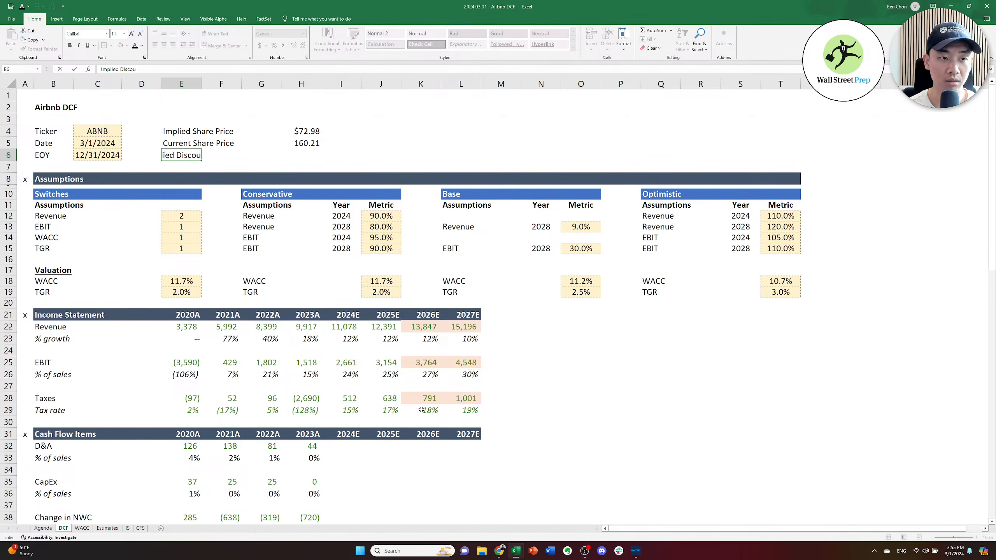
key(BackSpace)
key(BackSpace)
key(BackSpace)
key(BackSpace)
key(BackSpace)
key(BackSpace)
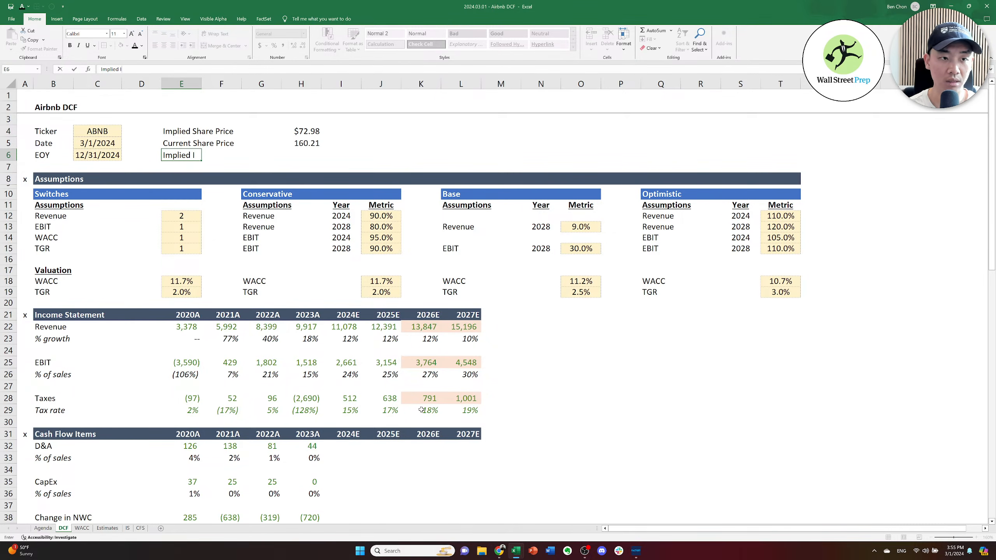
text(Upside )
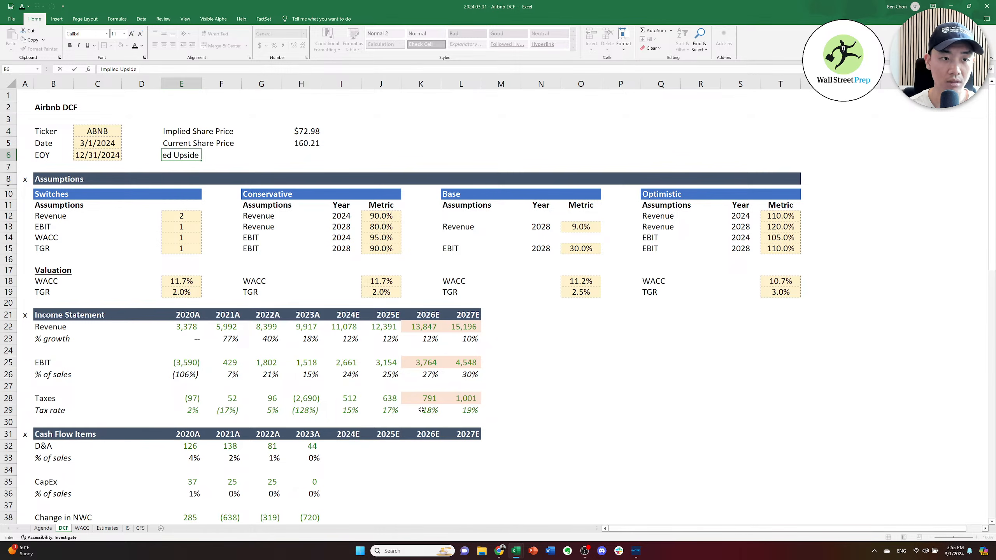
text(/ (Downside))
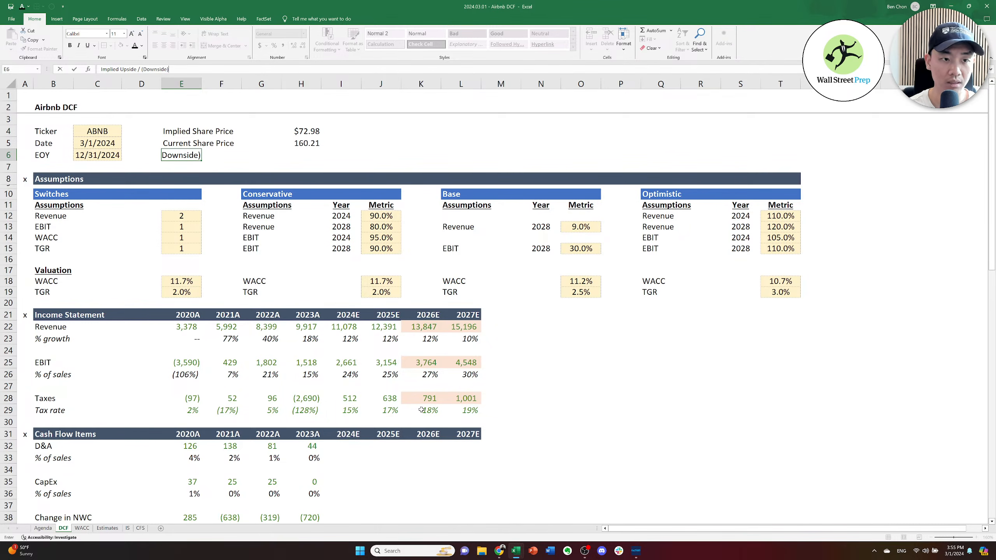
Apply the currency format of the Implied Share Price in H4 to the Current Share Price in H5.
key(Right)
key(Right)
key(Right)
key(Right)
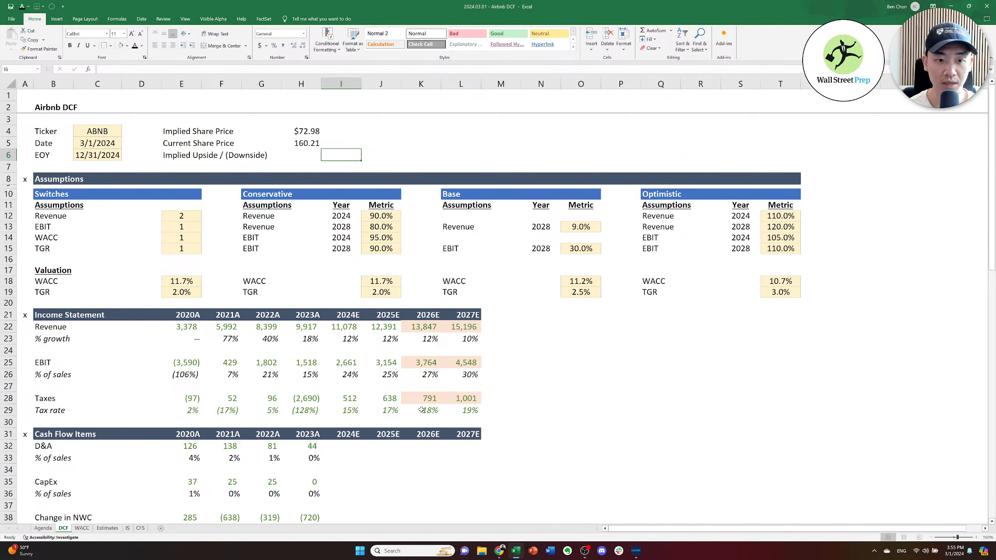
key(Left)
key(Up)
key(shift+Up)
key(ctrl+c)
key(ctrl+alt+v)
key(t)
key(Return)
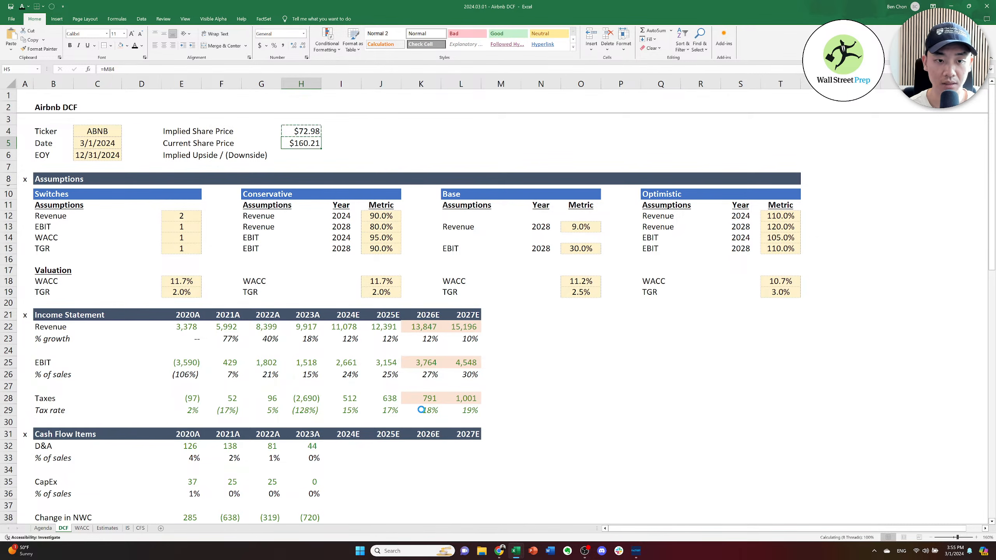
key(Escape)
Calculate Implied Upside / (Downside) in H6 with =H4/H5-1 and format it as a percentage.
key(Down)
text(=)
key(Up)
key(Up)
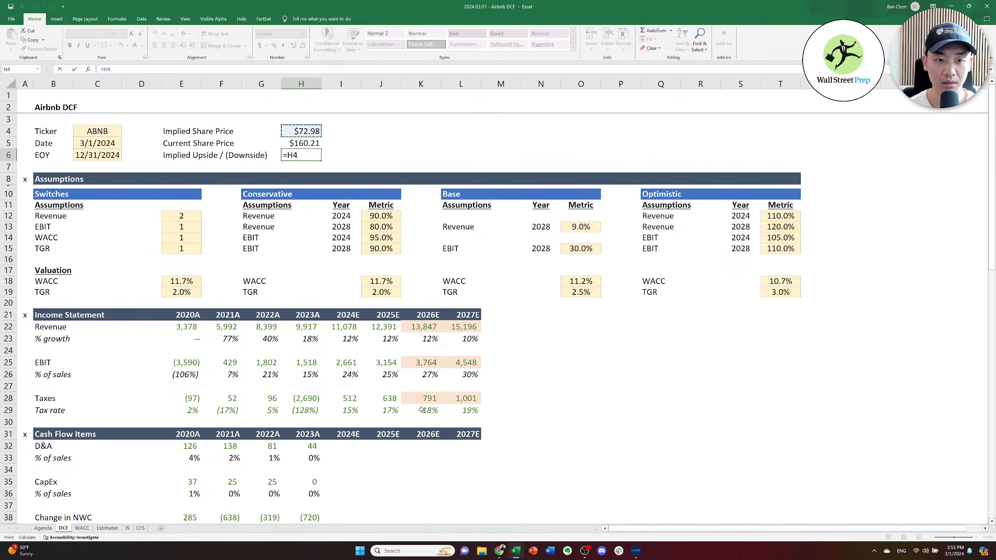
text(/)
key(Up)
text(-1)
key(Return)
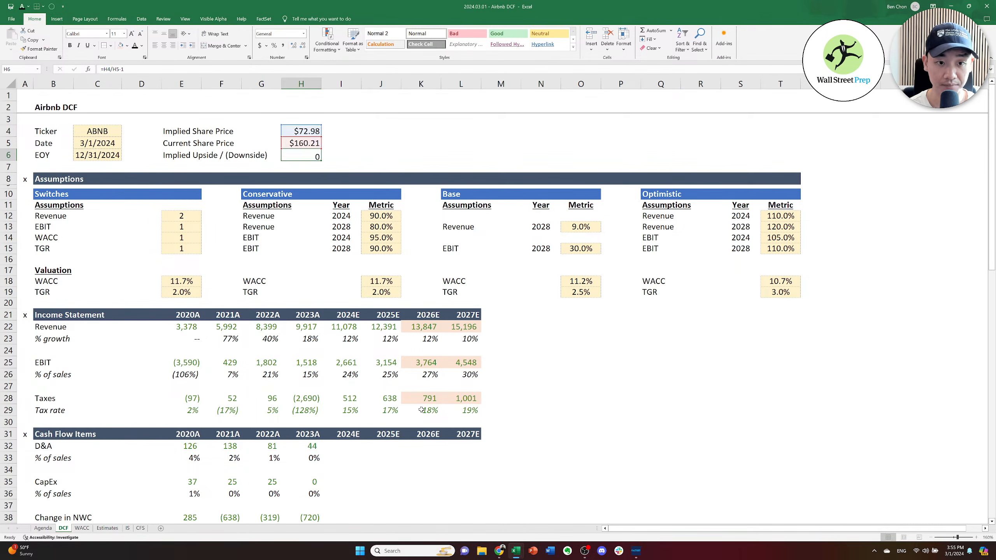
key(Up)
key(ctrl+shift+5)
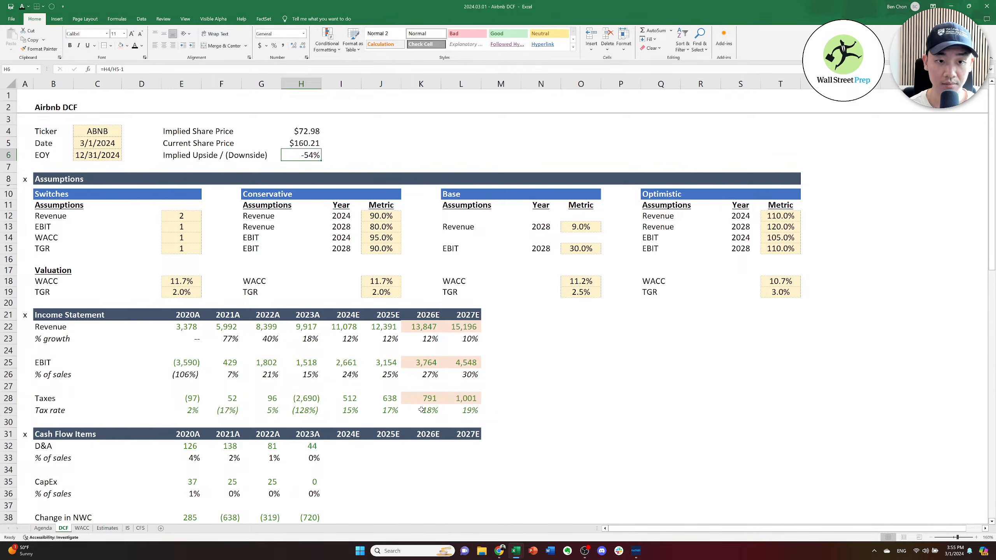
Apply the formatting of the 2022A EBIT % of sales in G26 to Implied Upside / (Downside) in H6.
key(Left)
key(Down)
key(Left)
key(Down)
key(Left)
key(Down)
key(Right)
key(Right)
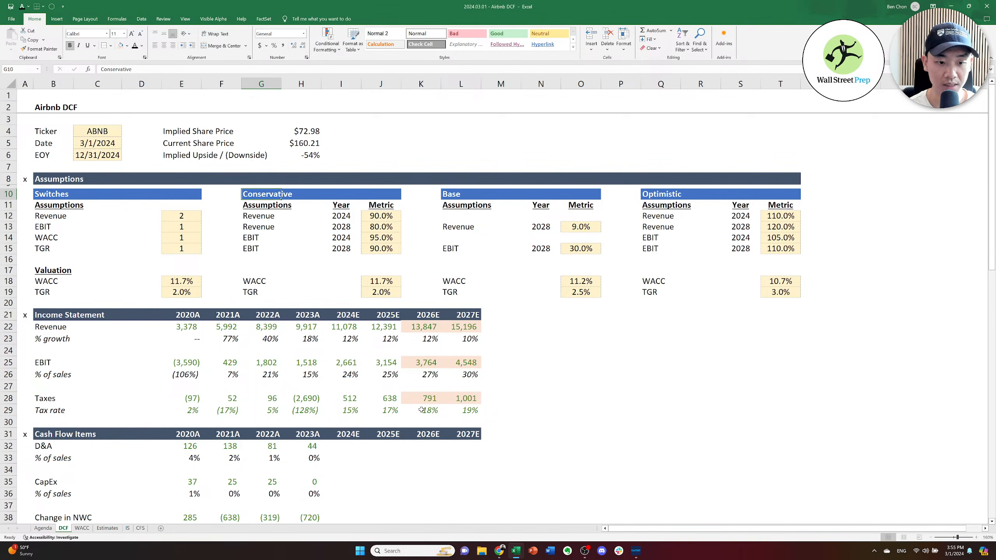
key(Down)
key(Down)
key(Down)
key(Down)
key(Down)
key(Down)
key(Down)
key(Down)
key(Down)
key(Down)
key(Down)
key(Down)
key(Down)
key(Down)
key(Down)
key(Down)
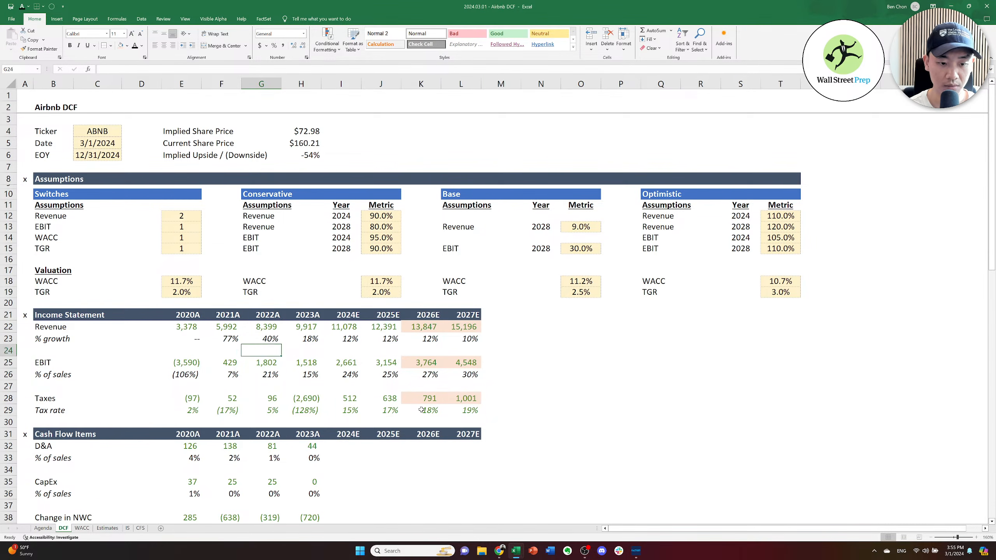
key(ctrl+c)
key(Up)
key(Up)
key(Up)
key(Up)
key(Up)
key(Up)
key(Up)
key(Up)
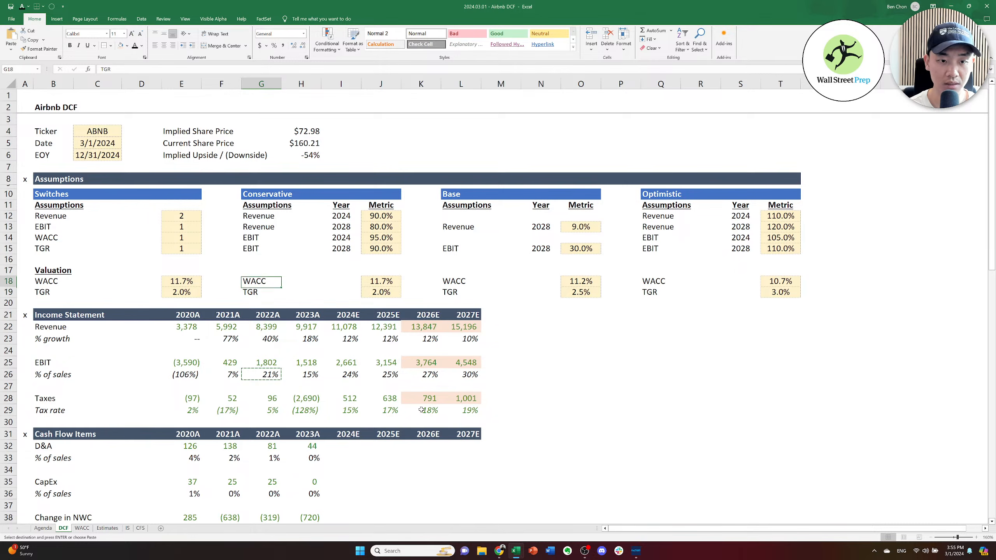
key(Right)
key(Up)
key(Up)
key(Up)
key(Up)
key(Up)
key(Up)
key(Up)
key(Up)
key(Up)
key(Up)
key(Up)
key(ctrl+alt+v)
key(t)
key(Return)
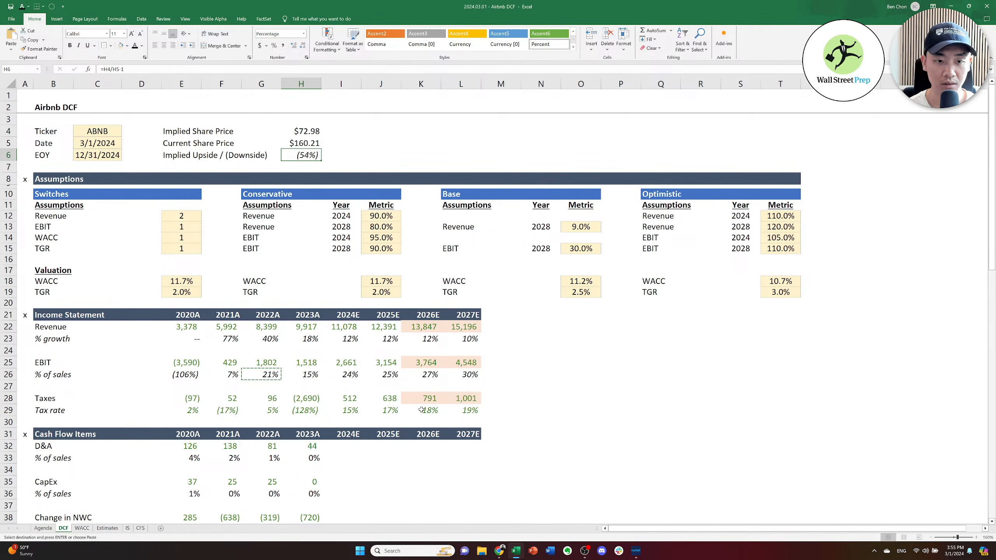
key(Escape)
Set the EBIT, WACC and TGR switches in E13:E15 to 2 for the Base case.
key(Left)
key(Down)
key(Down)
key(Down)
key(Down)
key(Left)
key(Left)
key(Down)
key(Left)
key(Left)
key(Right)
key(Down)
key(Right)
key(Down)
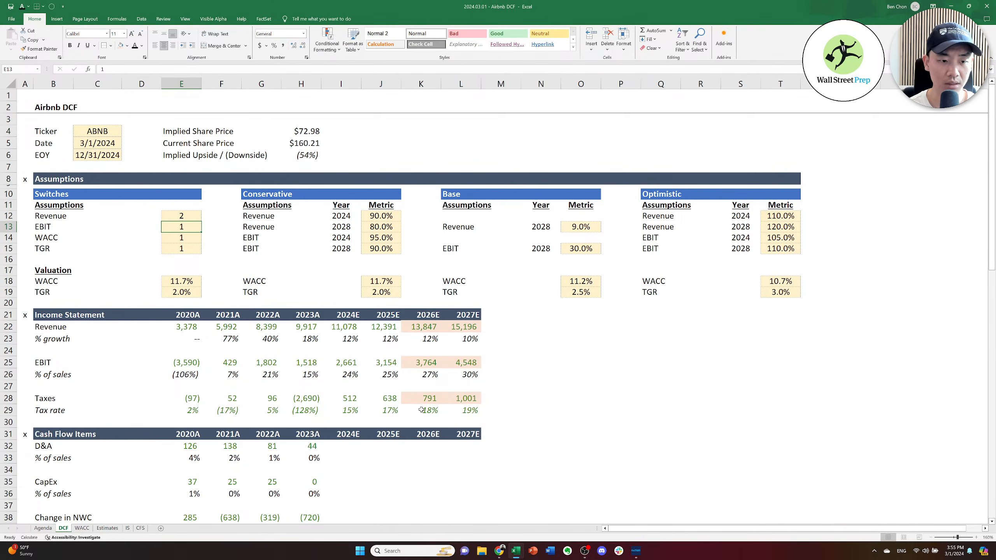
text(2)
key(Return)
text(2)
key(Return)
text(2)
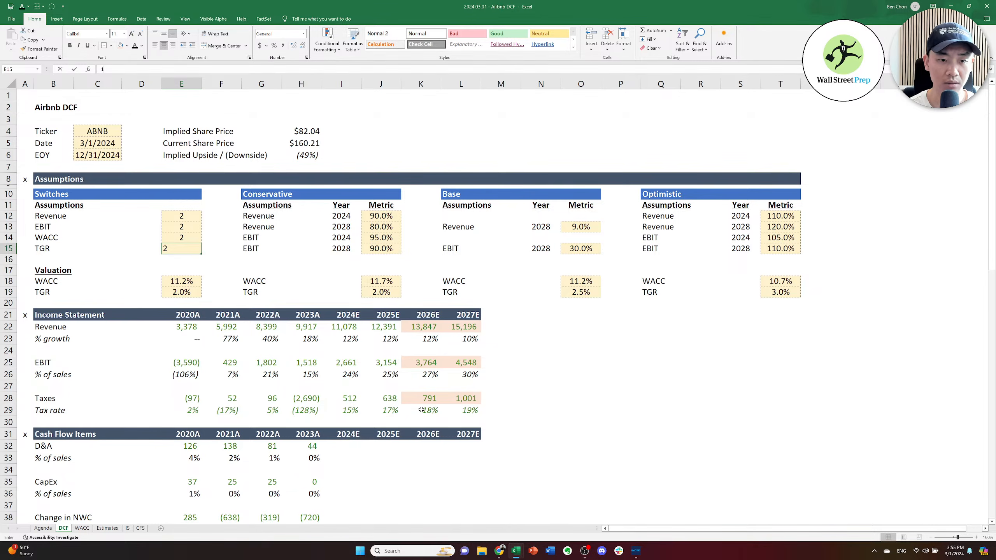
key(Right)
key(Up)
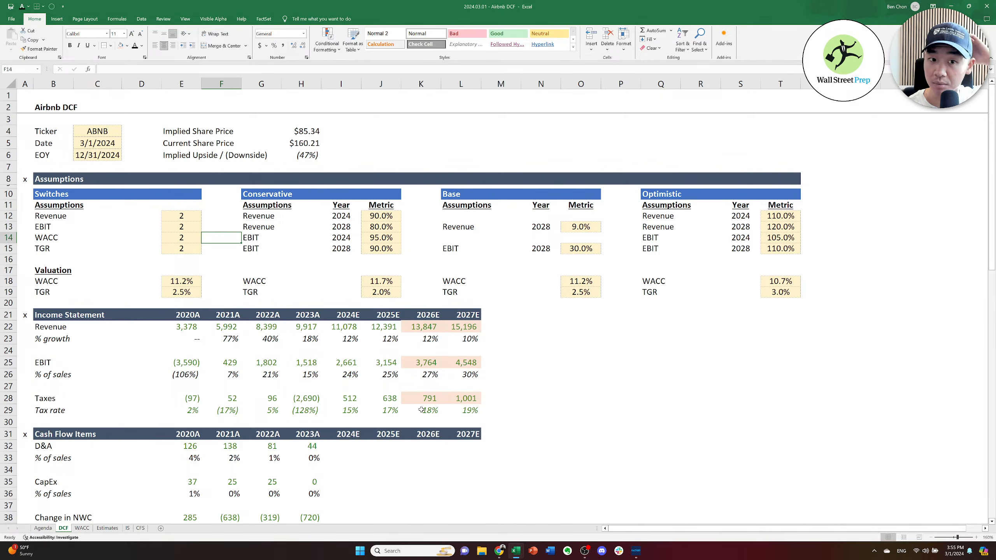
Check the implied share price and implied upside or downside under the Base case.
key(Up)
key(Right)
key(Up)
key(Right)
key(Right)
key(Up)
key(Up)
key(Up)
key(Up)
key(Up)
key(Up)
key(Left)
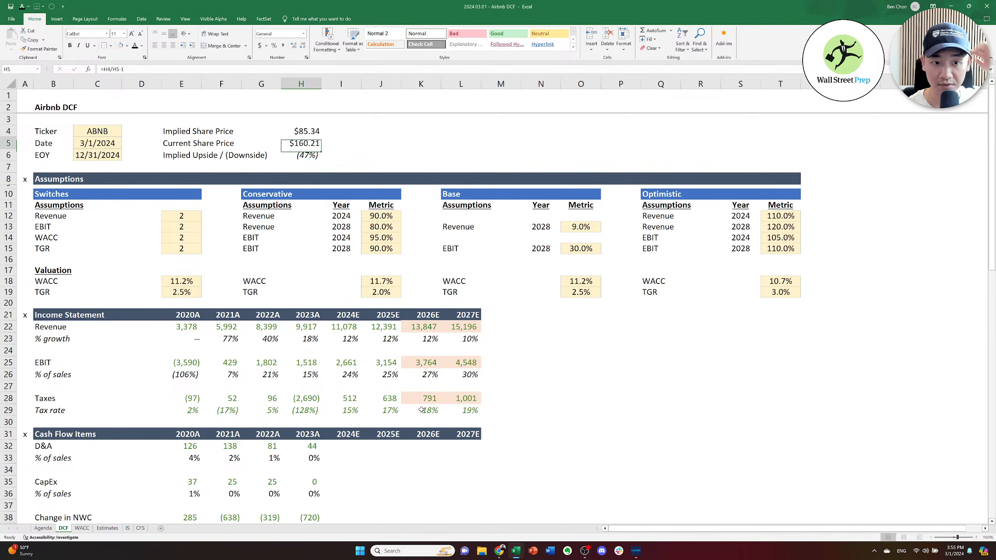
Set the Revenue, EBIT, WACC and TGR switches in E12:E15 to 3 for the Optimistic case.
key(Left)
key(Left)
key(Left)
key(Down)
key(Down)
key(Down)
key(Down)
key(Down)
key(Down)
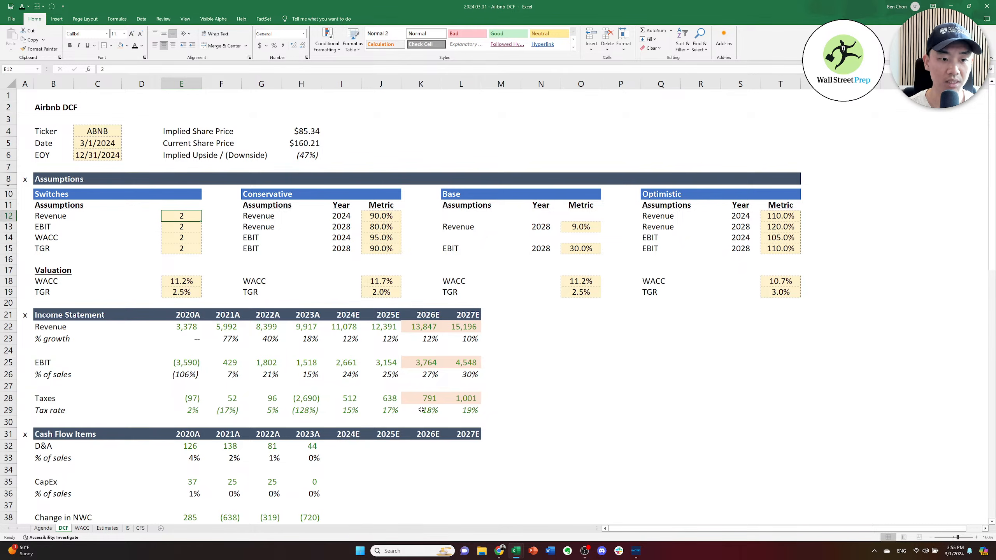
text(3)
key(Return)
text(3)
key(Return)
text(3)
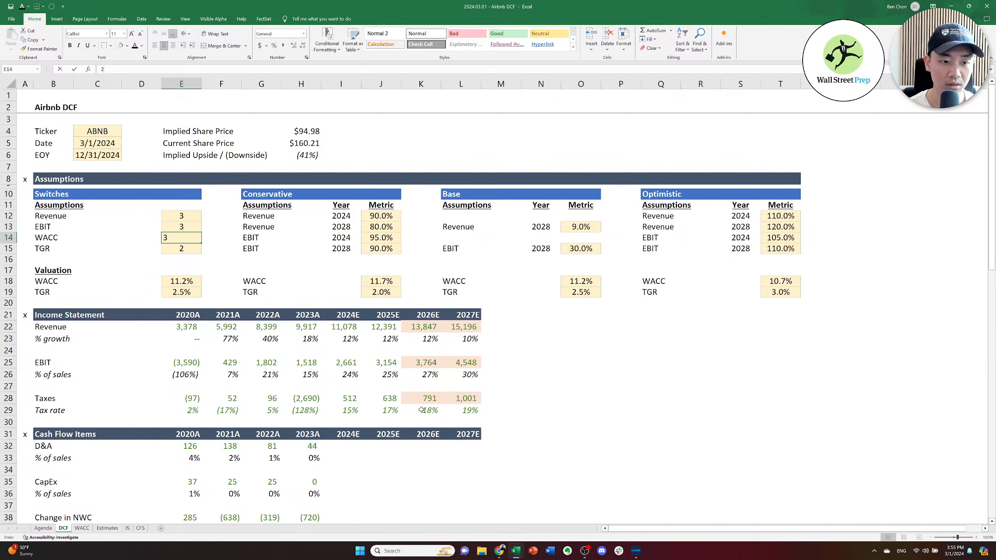
key(Return)
text(3)
key(Return)
Compare the implied share price with the current share price under the Optimistic case.
key(Right)
key(Right)
key(Right)
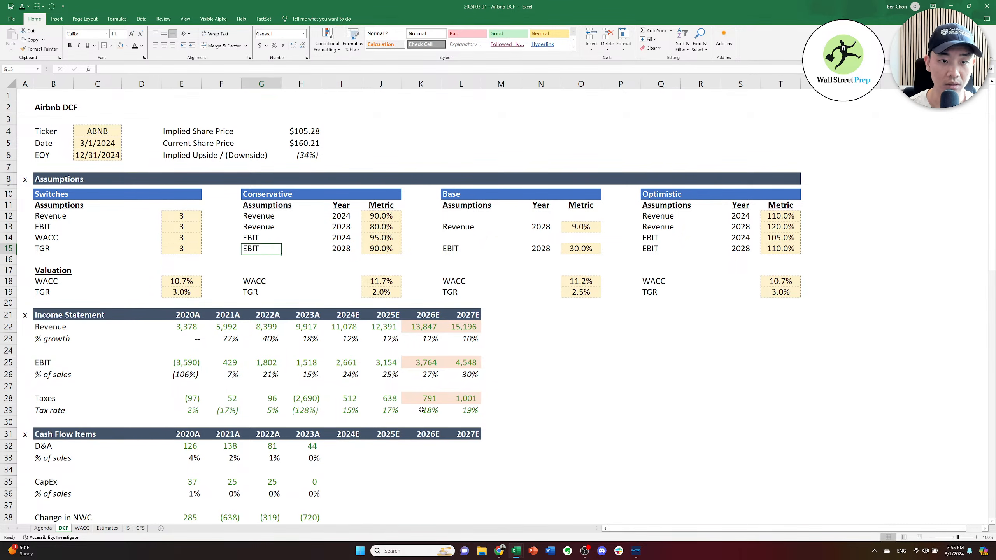
key(Up)
key(Up)
key(Up)
key(Up)
key(Up)
key(Up)
key(Up)
key(Up)
key(Up)
key(Up)
key(Up)
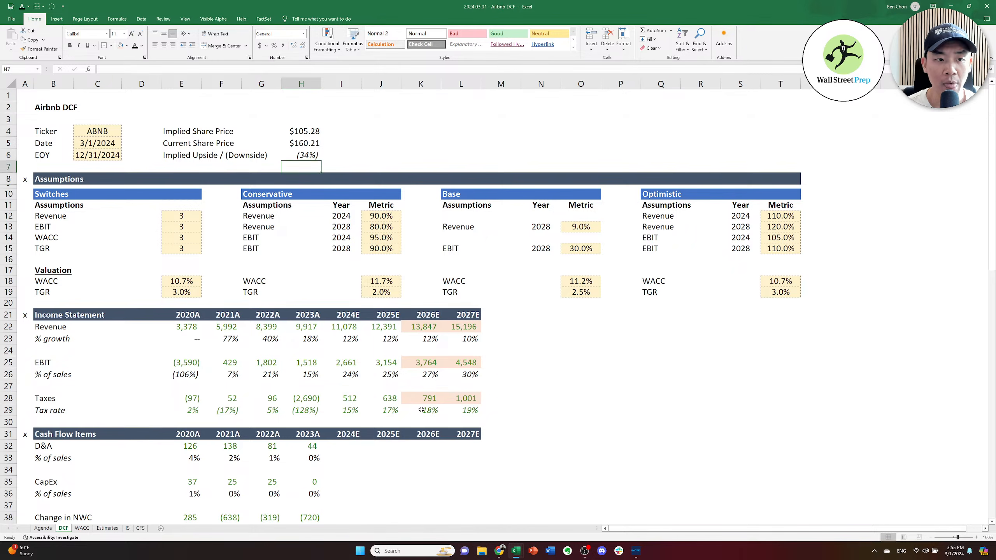
key(Left)
key(Right)
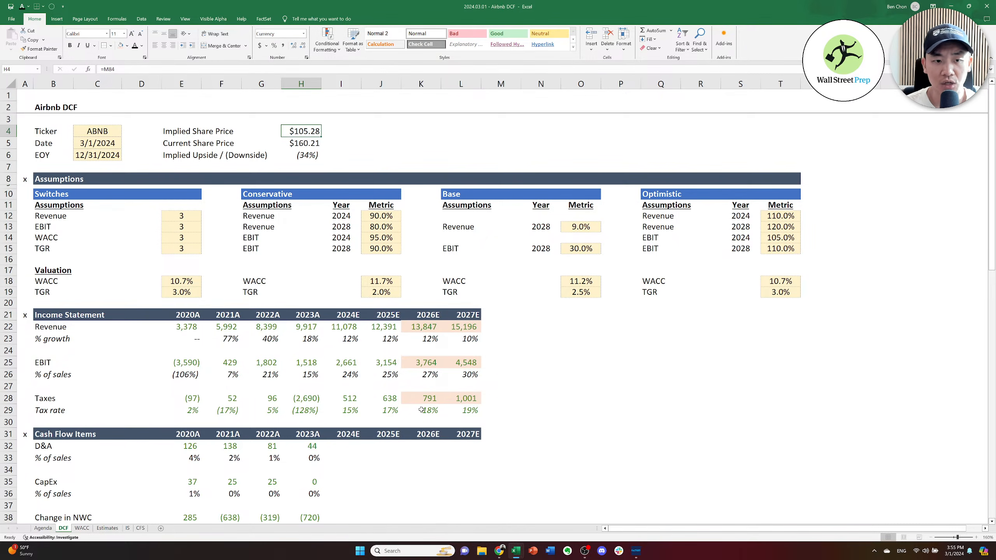
key(Left)
key(Left)
key(Left)
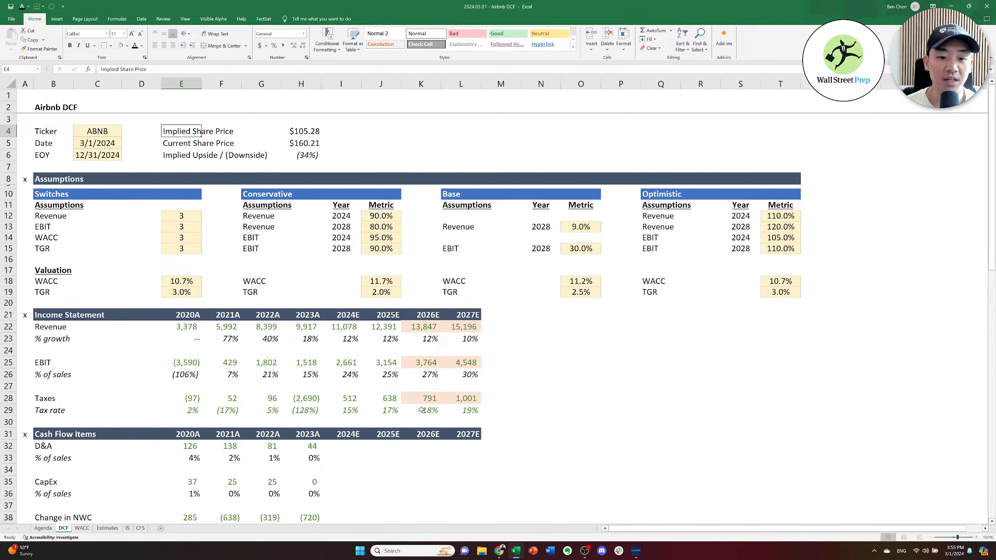
Review the Revenue, EBIT, WACC and TGR scenario switches in the Assumptions section.
key(Down)
key(Down)
key(Down)
key(Down)
key(Down)
key(Down)
key(Down)
key(Down)
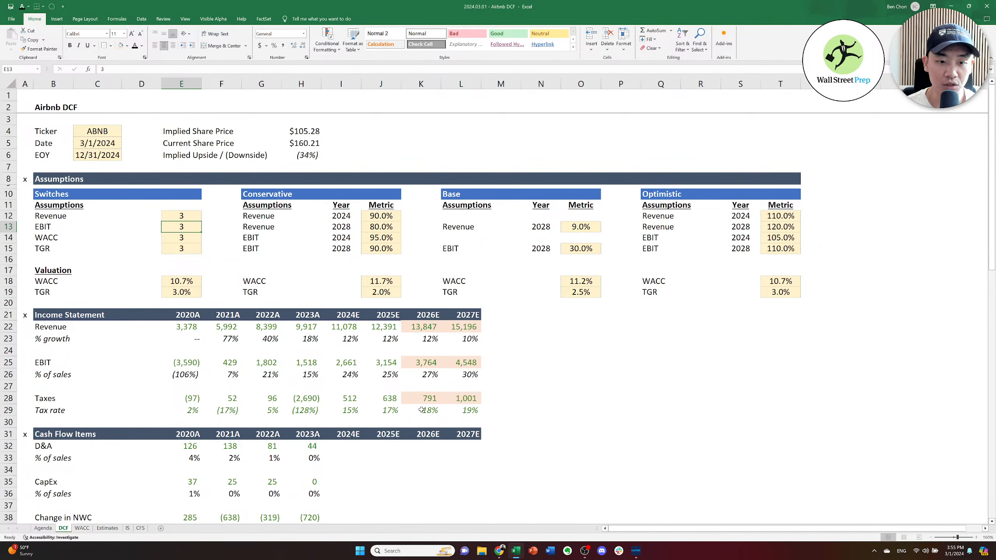
key(Down)
key(Down)
key(Down)
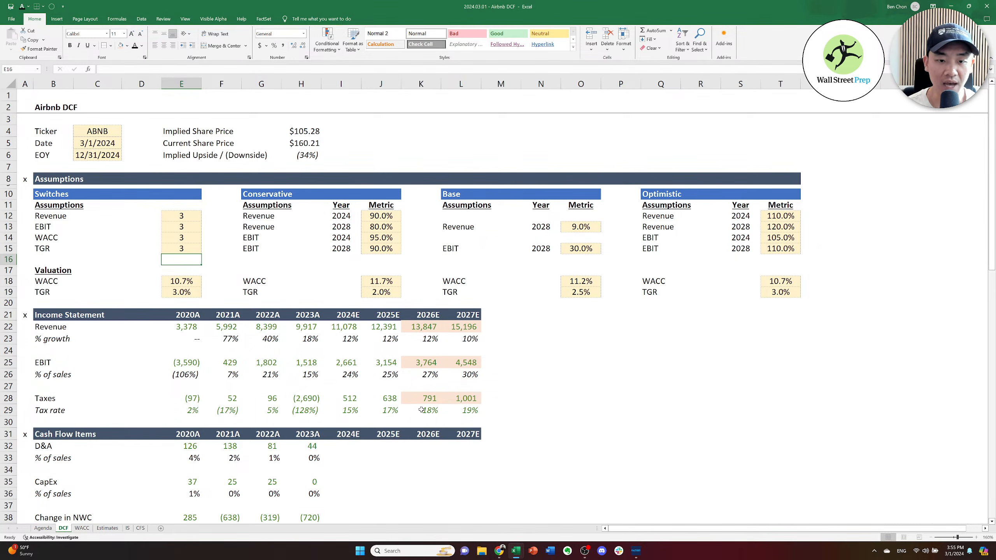
Examine the projected revenue growth and EBIT margin case rows in the DCF section.
key(Page_Down)
key(Right)
key(Right)
key(Right)
key(Right)
key(Right)
key(Right)
key(Up)
key(Up)
key(Up)
key(Up)
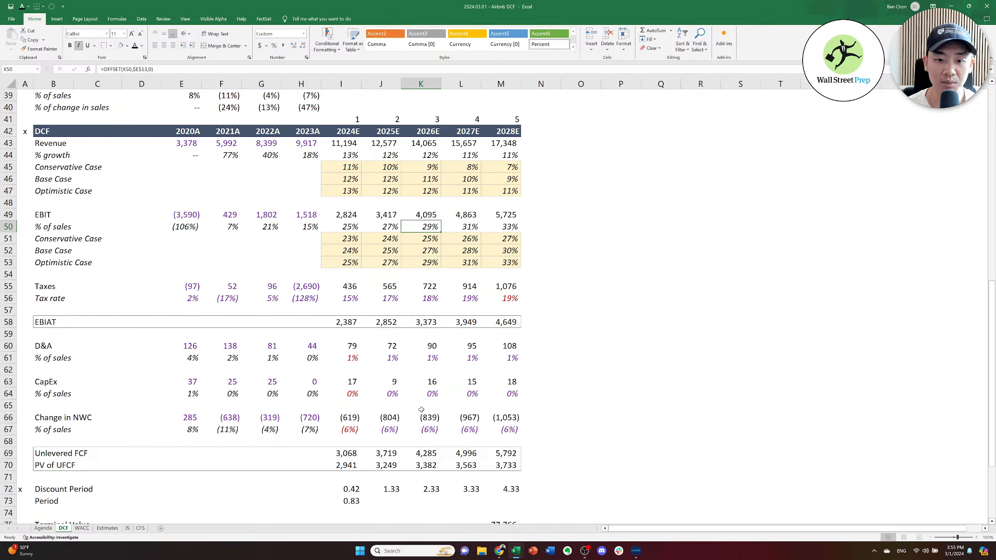
key(Right)
key(Up)
key(Right)
key(Up)
key(Up)
key(Up)
key(Left)
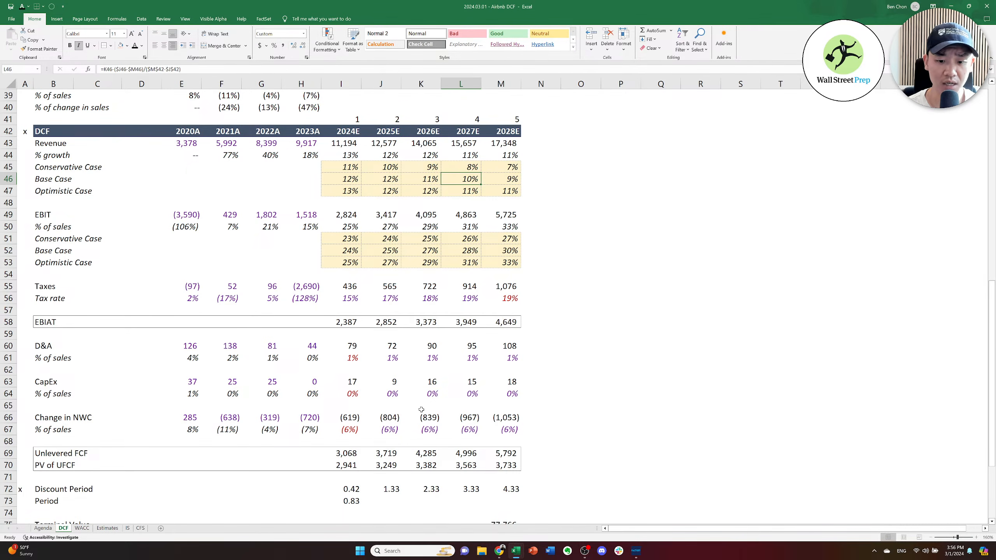
Examine the 2028E projections in the DCF section, including the Optimistic Case EBIT margin and the EBIT formula.
key(Down)
key(Down)
key(Down)
key(Down)
key(Down)
key(Down)
key(Down)
key(Down)
key(Down)
key(Down)
key(Down)
key(Down)
key(Down)
key(Down)
key(Down)
key(Down)
key(Down)
key(Up)
key(Right)
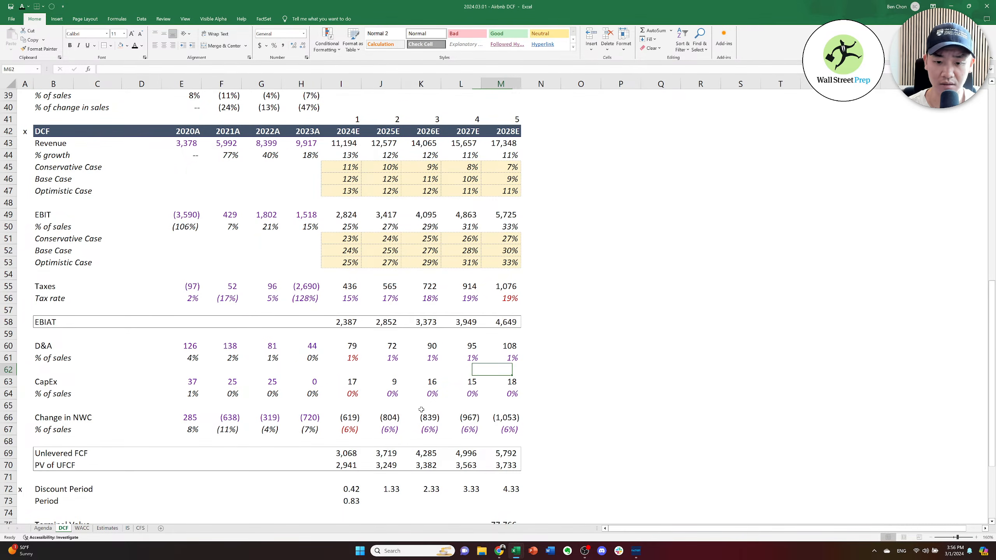
key(Up)
key(Up)
key(Up)
key(Up)
key(Up)
key(Up)
key(Up)
key(Up)
key(Up)
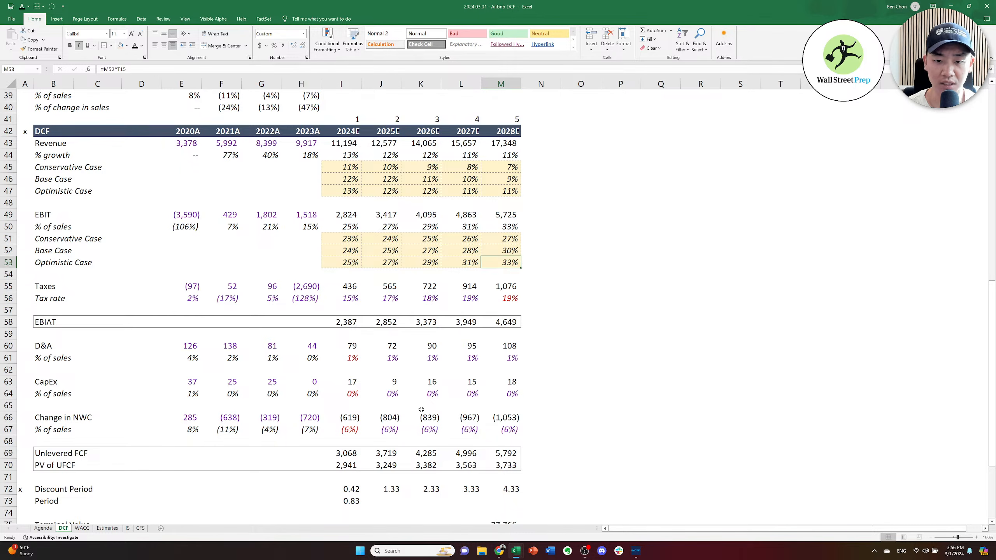
key(Up)
key(Up)
key(Up)
key(Up)
key(Up)
key(Down)
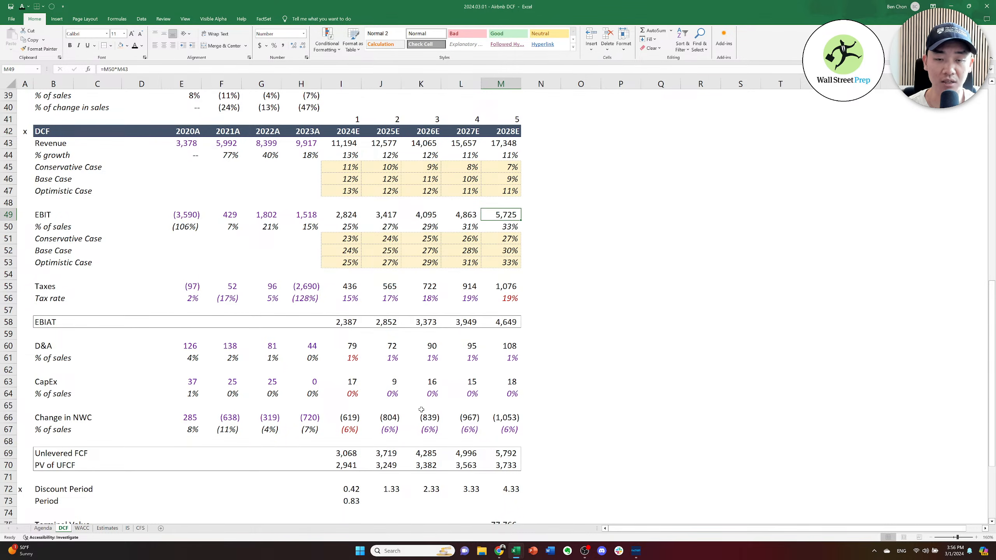
key(Up)
key(ctrl+Up)
key(ctrl+Up)
key(ctrl+Left)
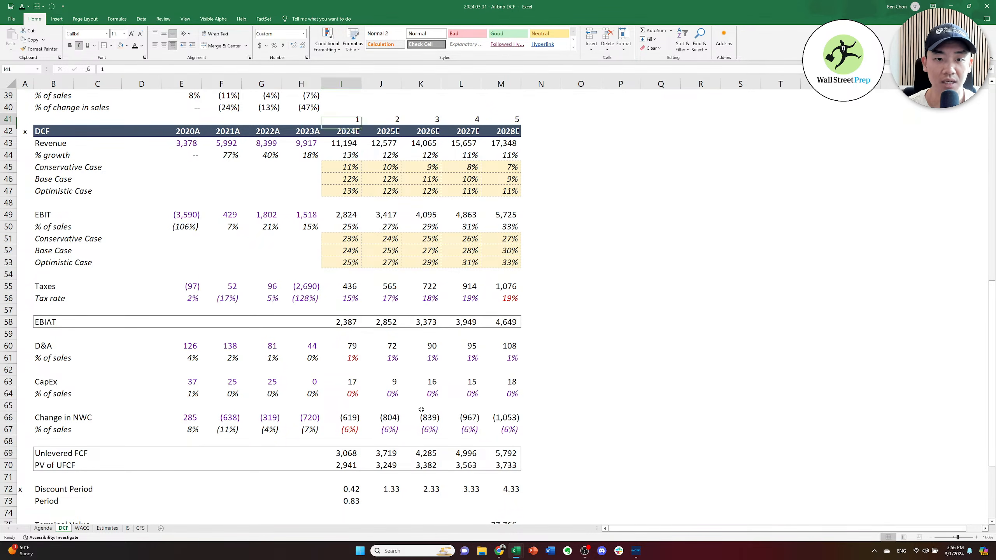
Review the scenario switches and the CHOOSE formulas for WACC and TGR in the Valuation block of the Assumptions section.
key(ctrl+Left)
key(ctrl+Up)
key(ctrl+Up)
key(ctrl+Up)
key(ctrl+Up)
key(Down)
key(Right)
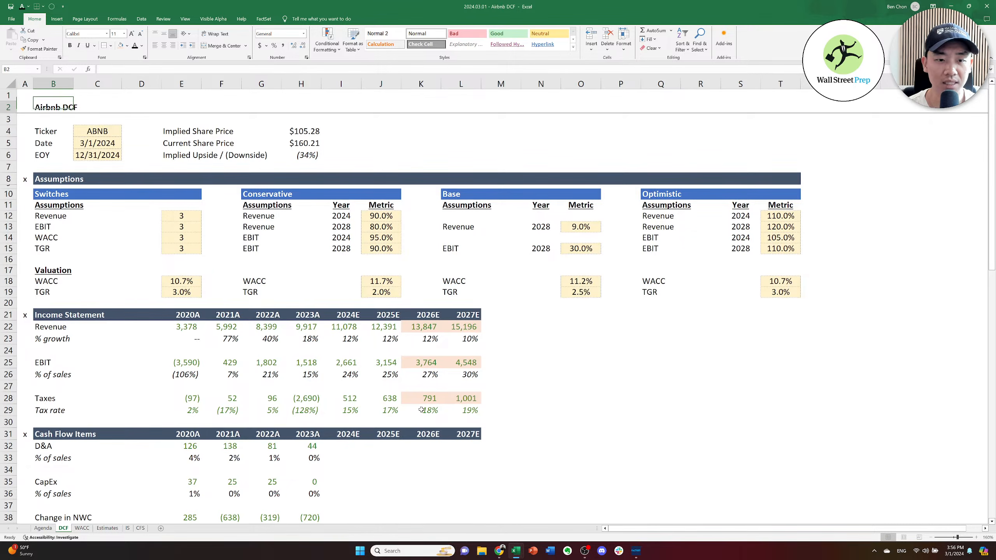
key(Right)
key(Right)
key(Down)
key(Right)
key(Down)
key(Down)
key(Down)
key(Down)
key(Down)
key(Down)
key(Down)
key(Down)
key(Down)
key(Down)
key(Down)
key(Down)
key(Down)
key(Down)
key(Down)
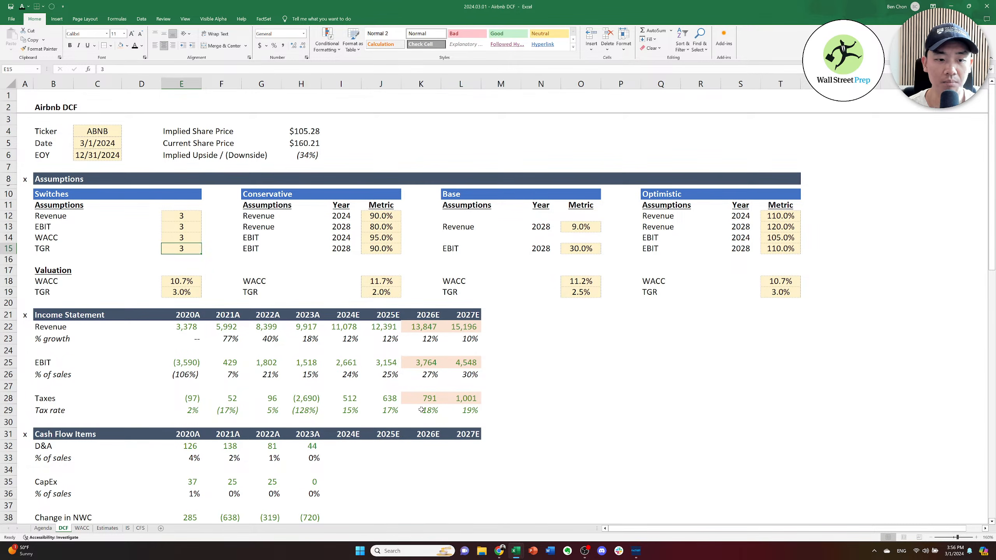
key(Up)
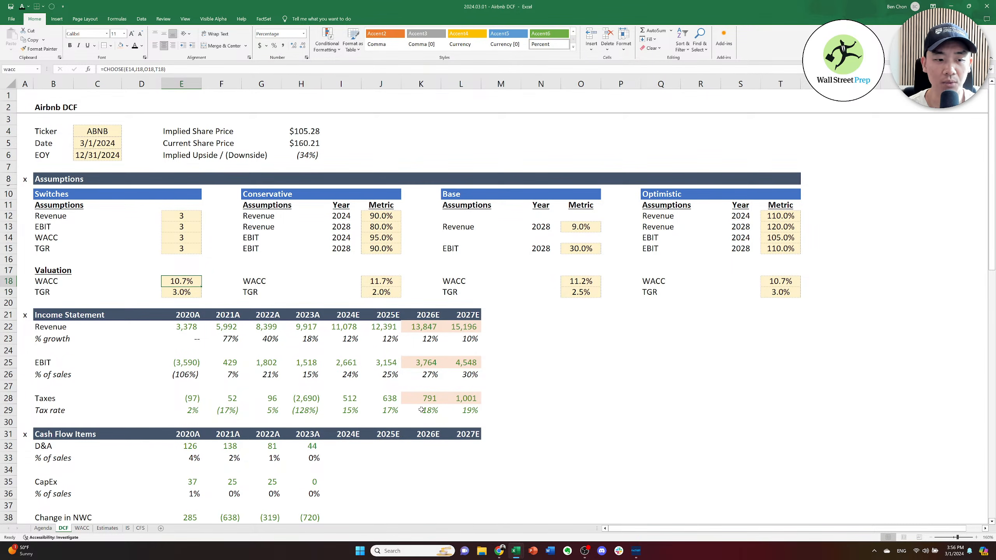
key(Down)
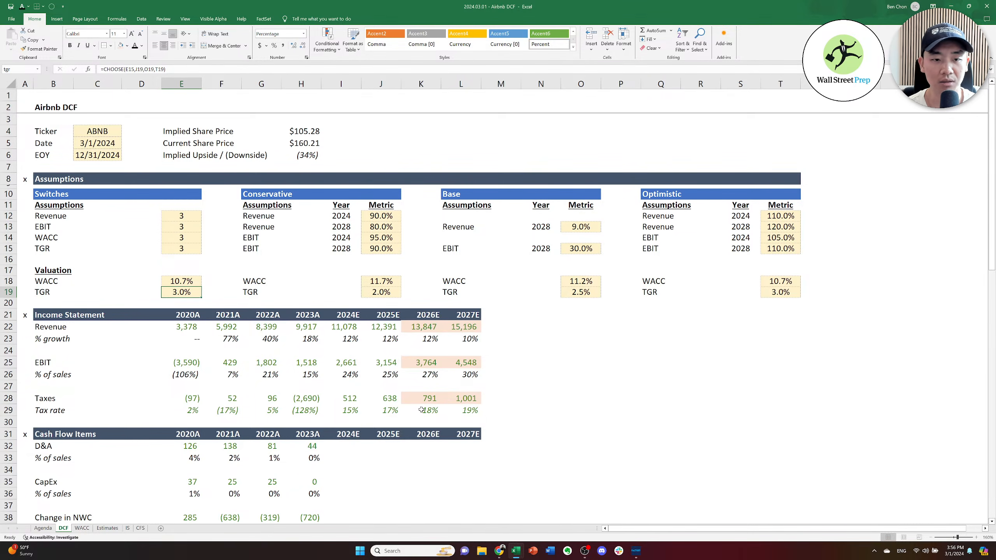
key(Up)
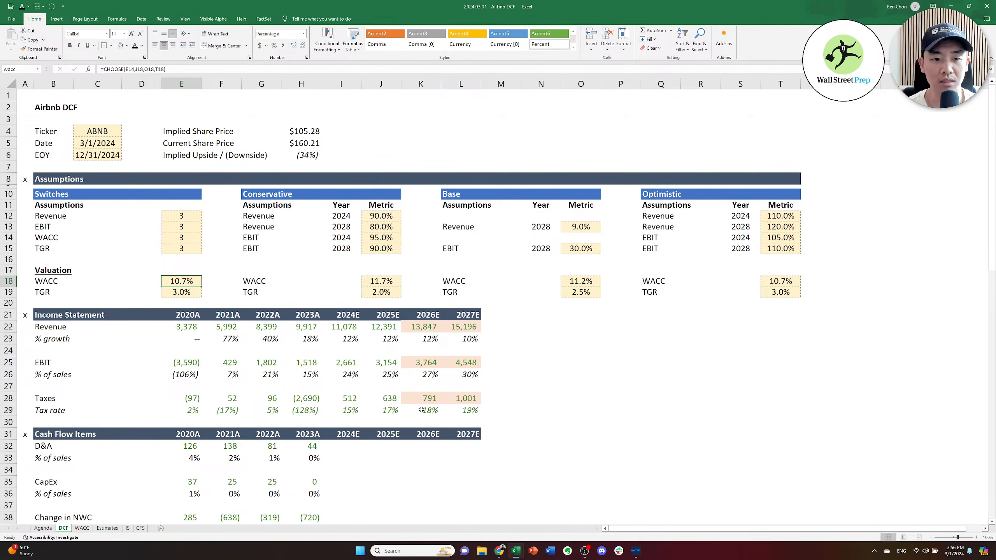
key(Down)
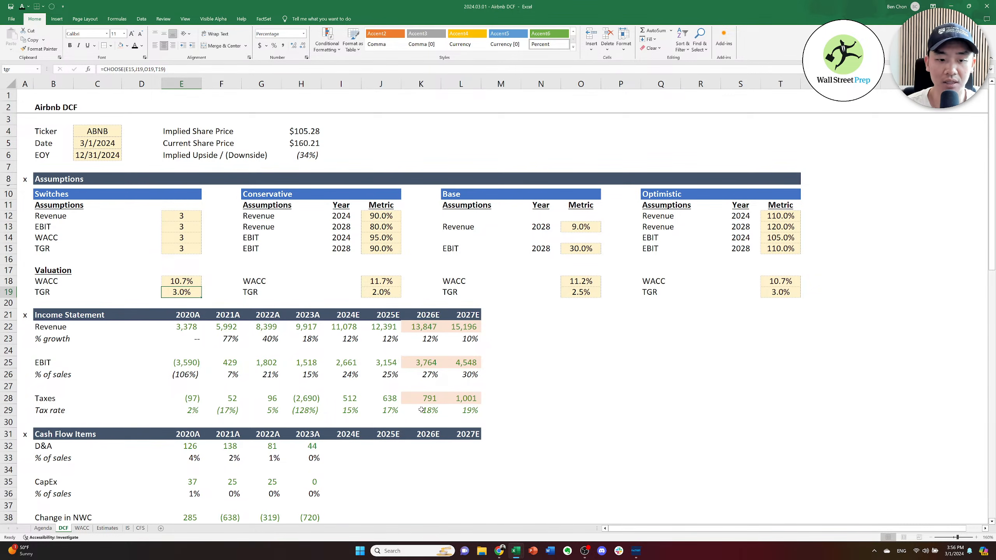
Look over the 2026E and 2027E revenue estimates and growth in the Income Statement section.
key(Right)
key(Right)
key(Down)
key(Down)
key(Down)
key(Right)
key(Right)
key(Right)
key(Right)
key(Down)
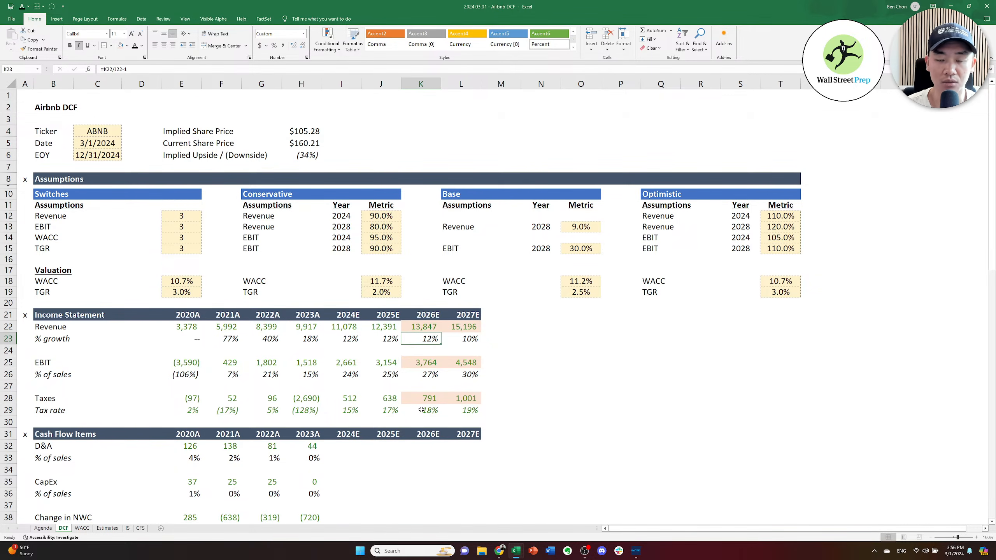
key(Right)
key(Down)
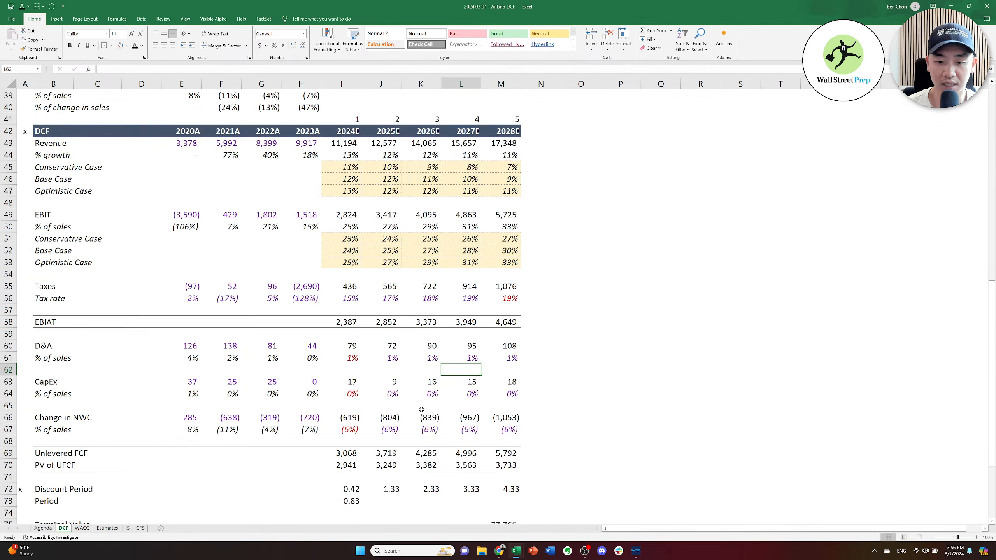
key(Up)
key(Up)
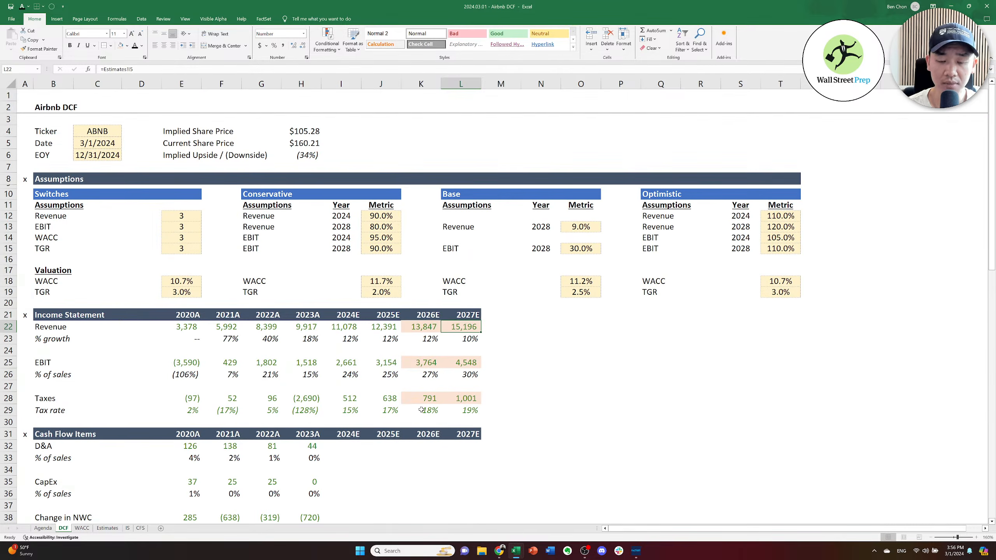
Examine the WACC formula in E18 of the Valuation block.
key(Up)
key(Left)
key(Up)
key(Up)
key(Up)
key(Left)
key(Left)
key(Up)
key(Left)
key(Left)
key(Left)
key(Left)
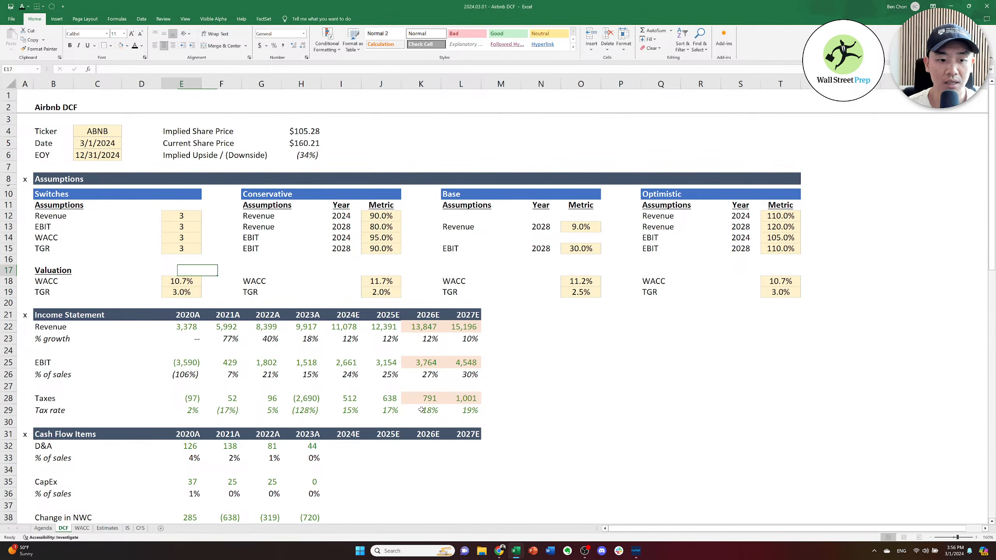
key(Down)
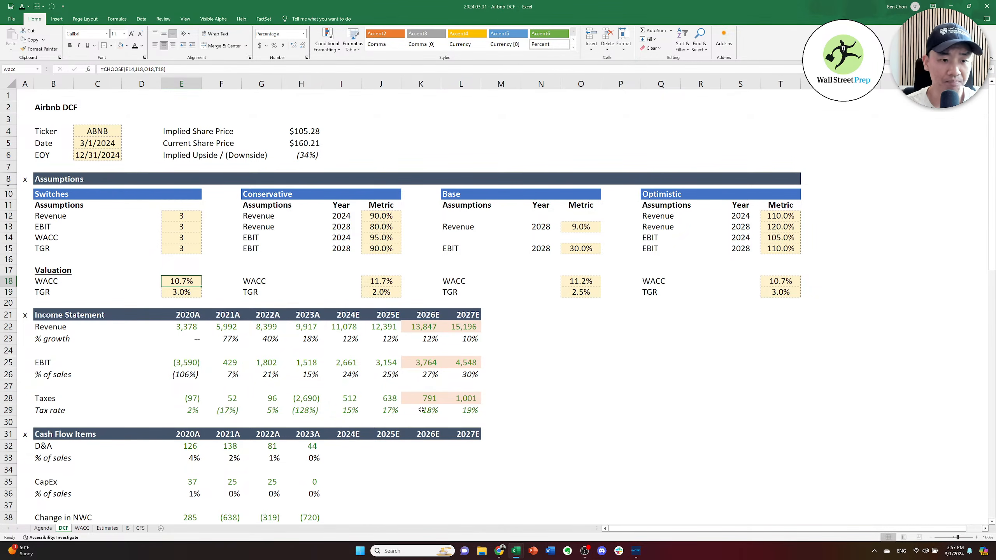
Compare the implied share price with the current share price and check the implied upside/(downside) in H6.
key(Up)
key(Up)
key(Up)
key(Up)
key(Up)
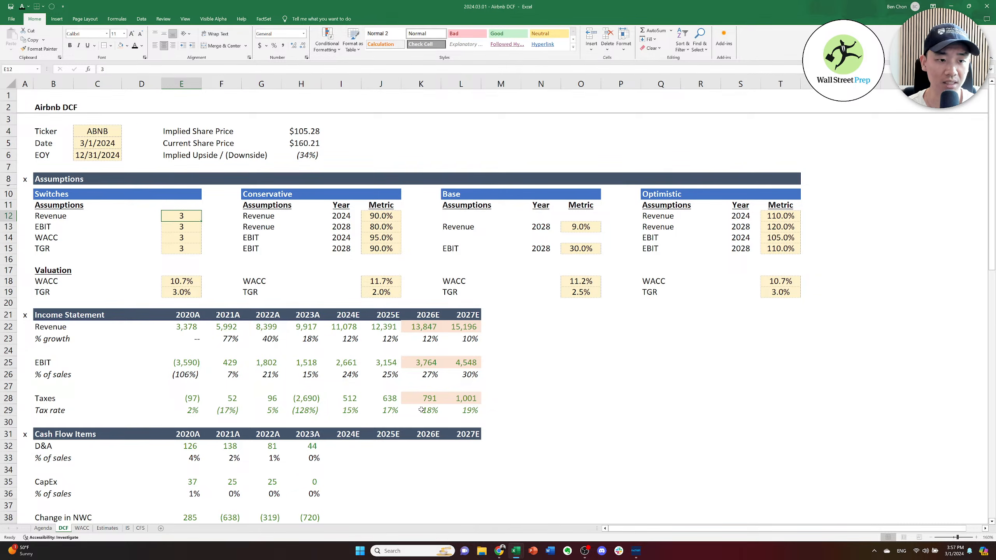
key(Up)
key(Right)
key(Right)
key(Up)
key(Right)
key(Up)
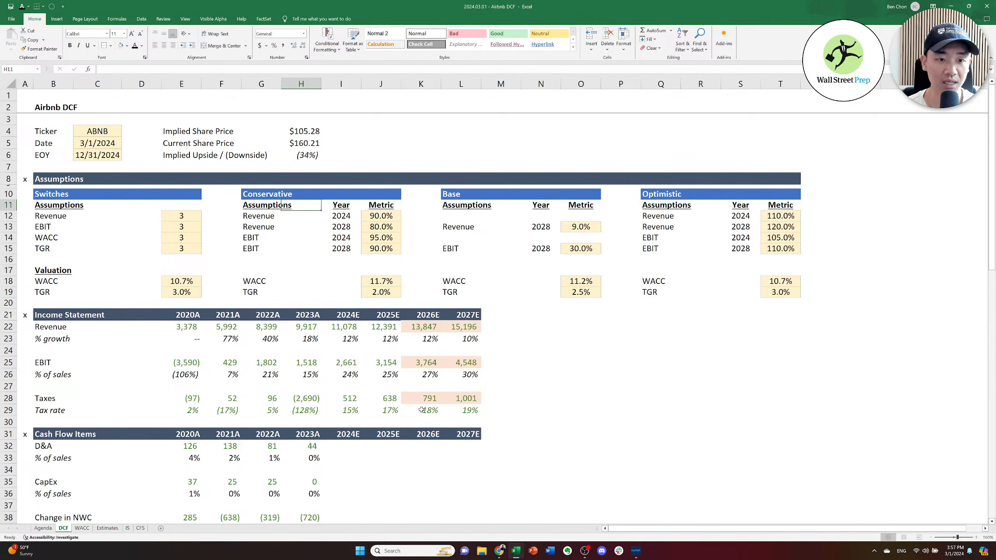
key(Up)
key(Up)
key(Up)
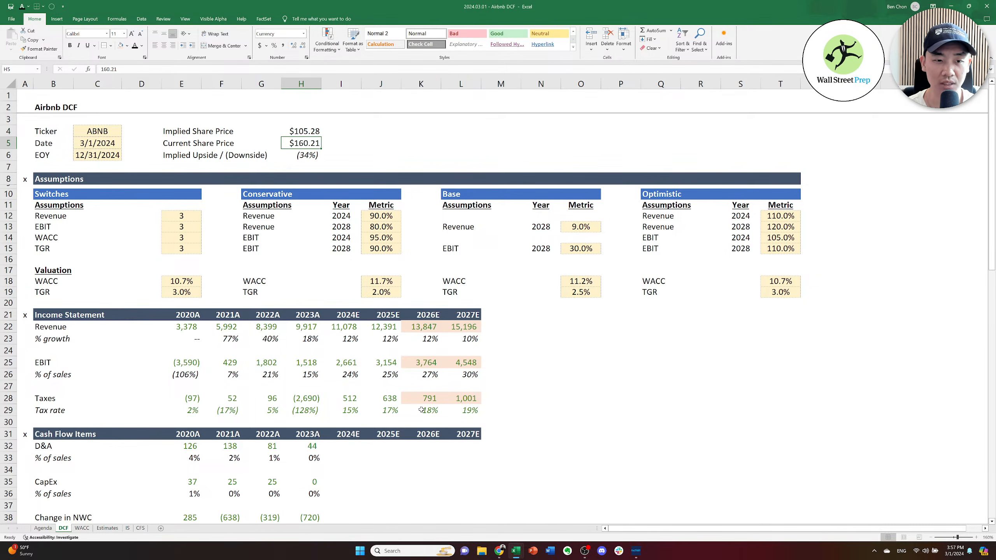
key(Left)
key(Left)
key(Left)
key(Down)
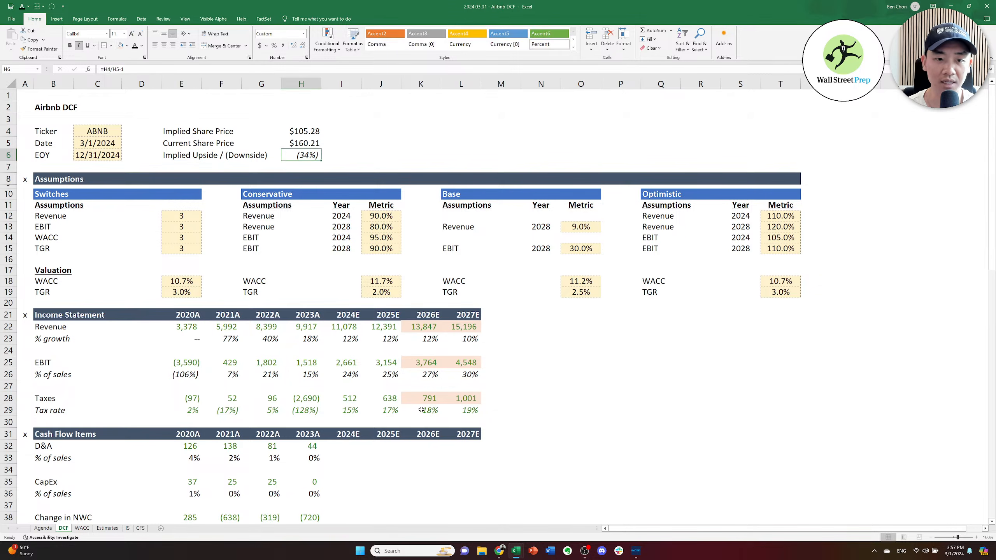
key(ctrl+Right)
key(ctrl+Up)
key(ctrl+Left)
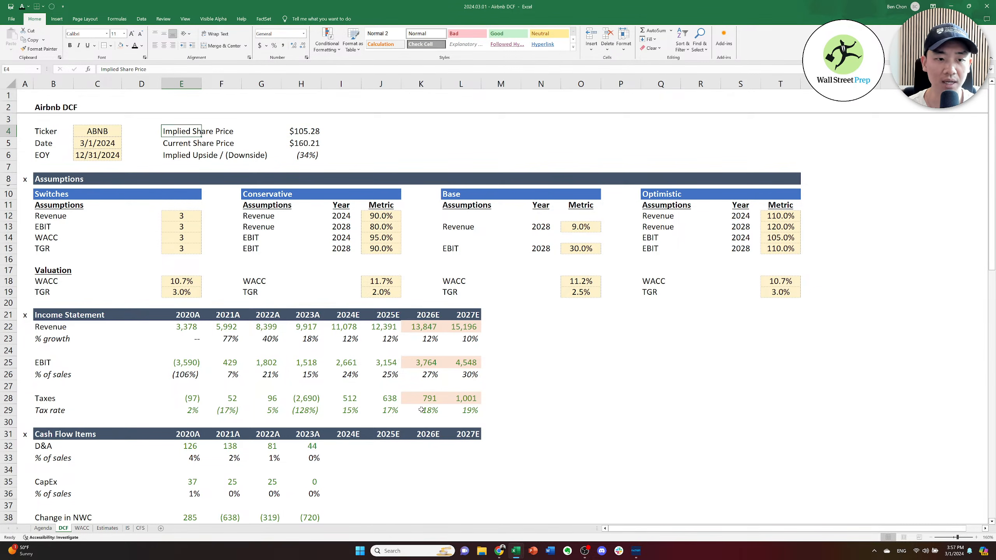
Review the Revenue and EBIT scenario switches in E12:E13.
key(Down)
key(Down)
key(Down)
key(Down)
key(Down)
key(Down)
key(Down)
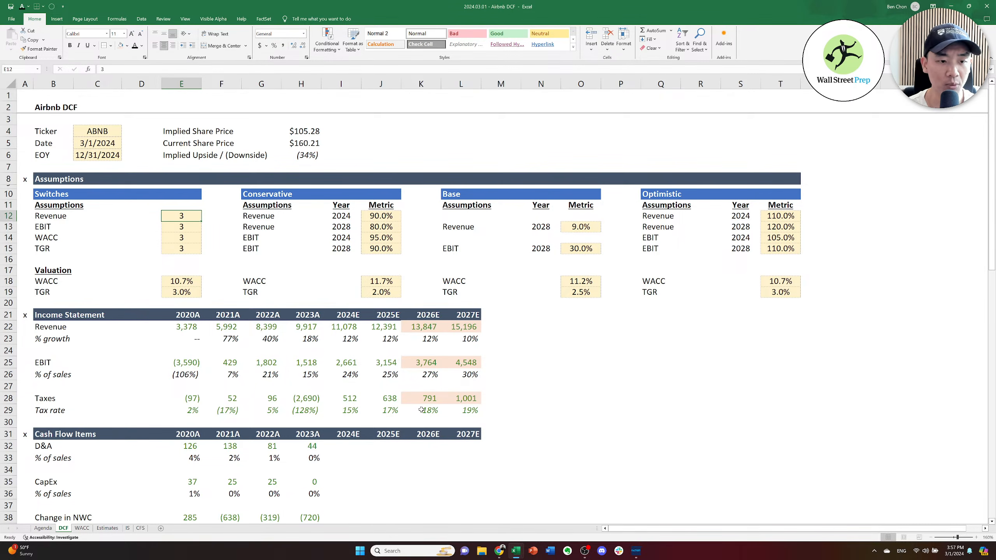
key(Down)
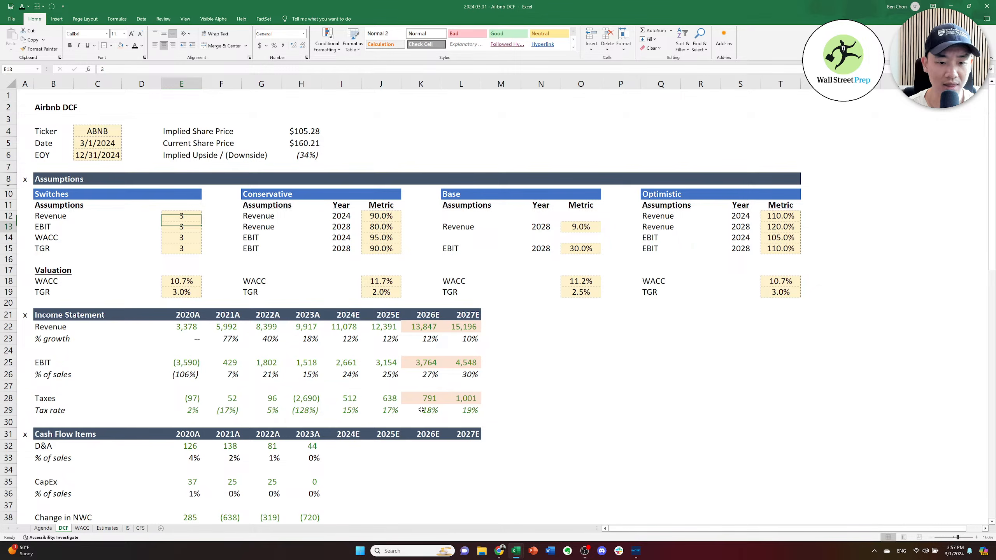
Examine the Base Case revenue growth row and the Optimistic Case EBIT margin row across 2024E to 2028E.
key(Page_Down)
key(Down)
key(Right)
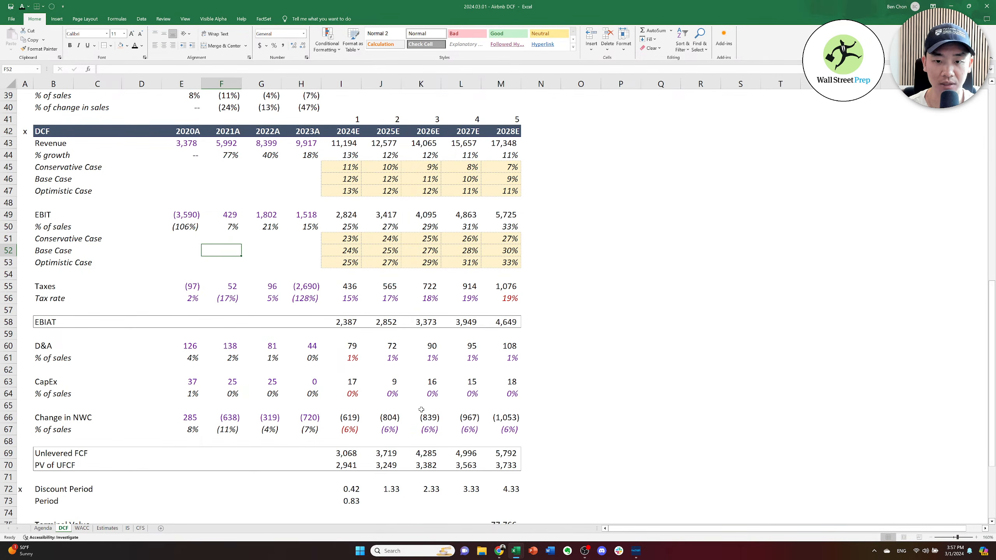
key(Up)
key(Up)
key(Right)
key(Up)
key(Right)
key(Right)
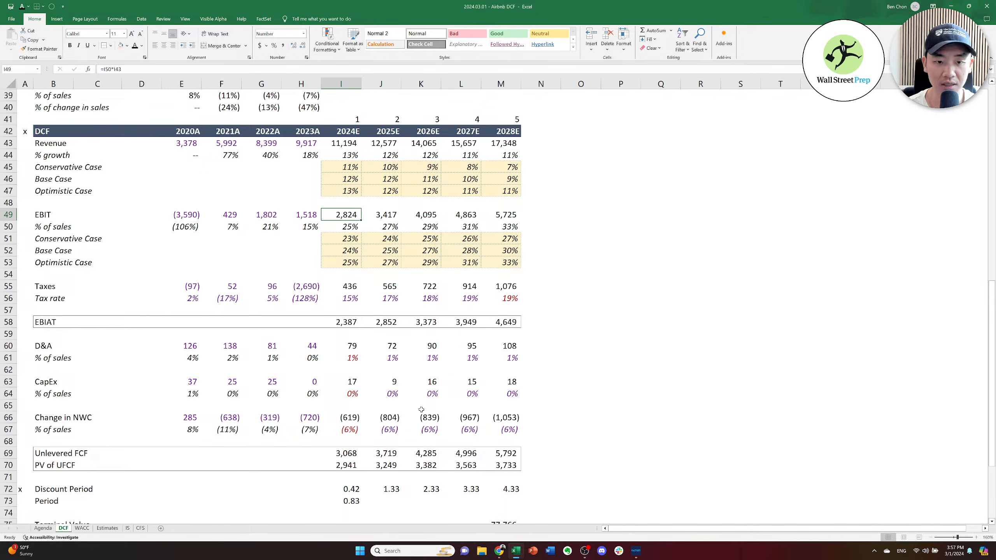
key(Up)
key(Up)
key(Up)
key(ctrl+shift+Right)
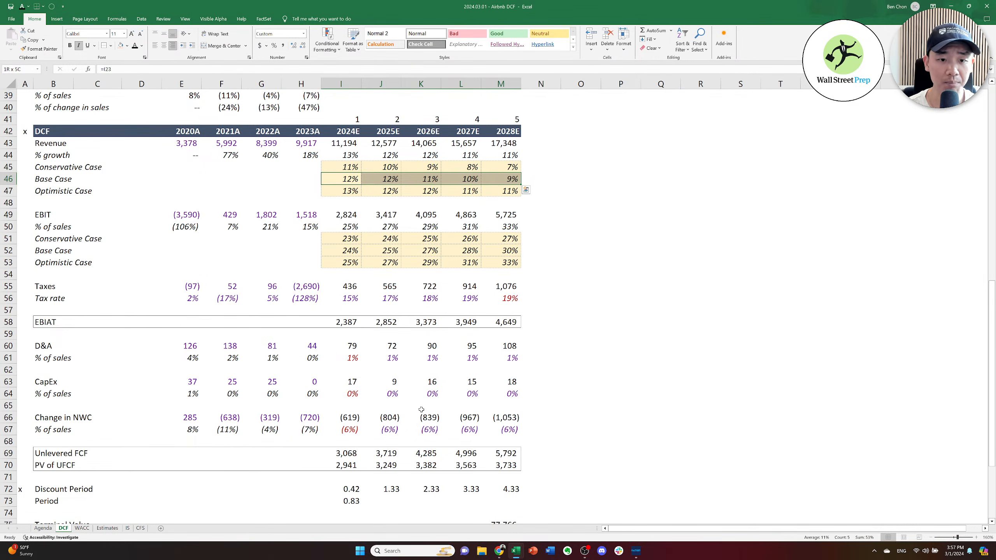
key(Down)
key(Down)
key(Down)
key(Down)
key(Down)
key(Down)
key(Down)
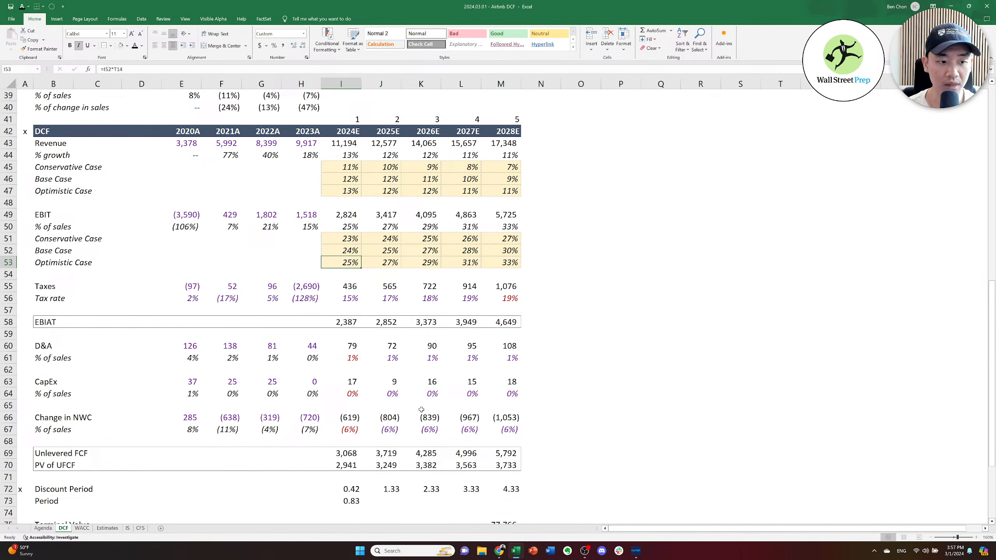
key(ctrl+shift+Right)
key(ctrl+Left)
key(ctrl+Left)
Set the Revenue scenario switch in E12 to 2.
key(ctrl+Up)
key(ctrl+Up)
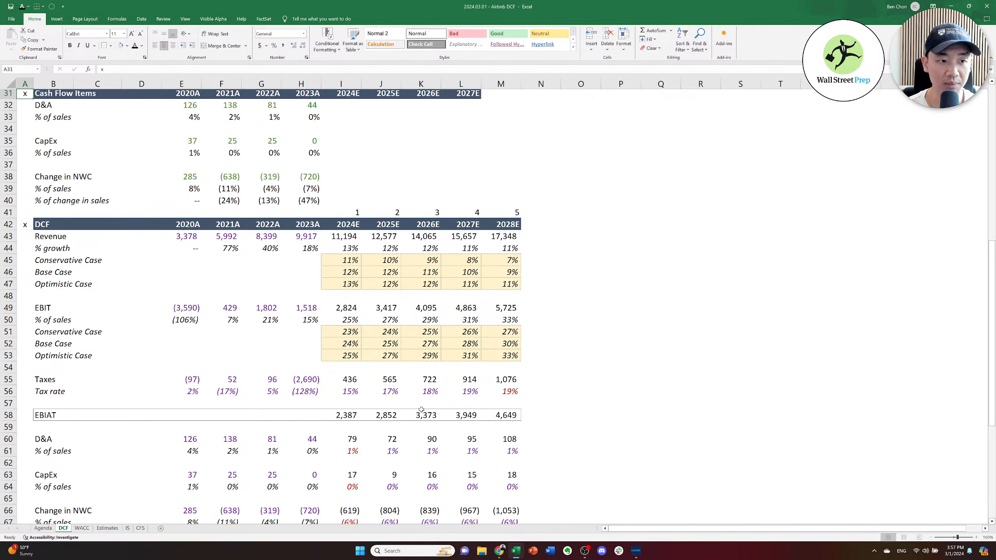
key(ctrl+Up)
key(ctrl+Up)
key(ctrl+Up)
key(Right)
key(Right)
key(Down)
key(Down)
key(Down)
key(Right)
key(Right)
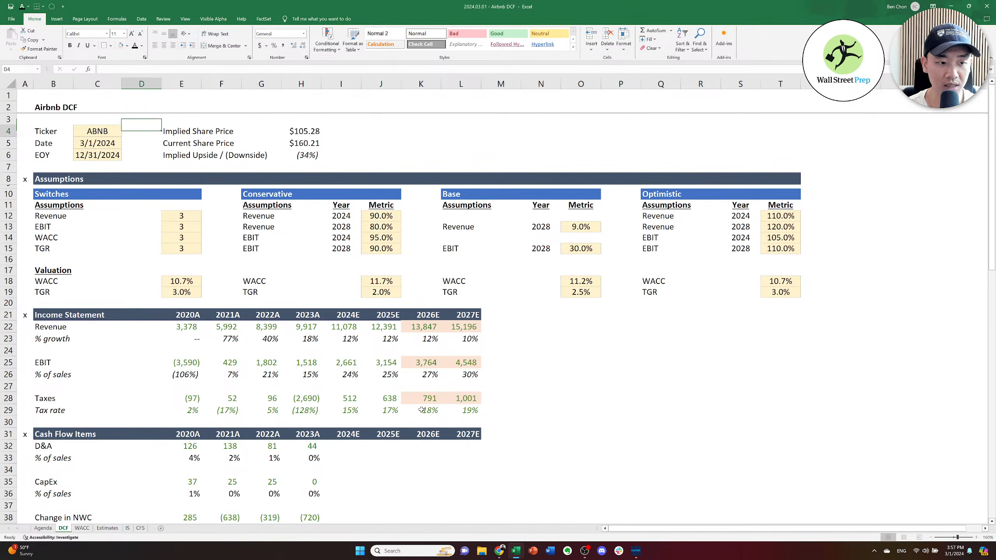
key(Down)
key(Down)
key(Down)
key(Down)
key(Down)
key(Down)
key(Down)
text(2)
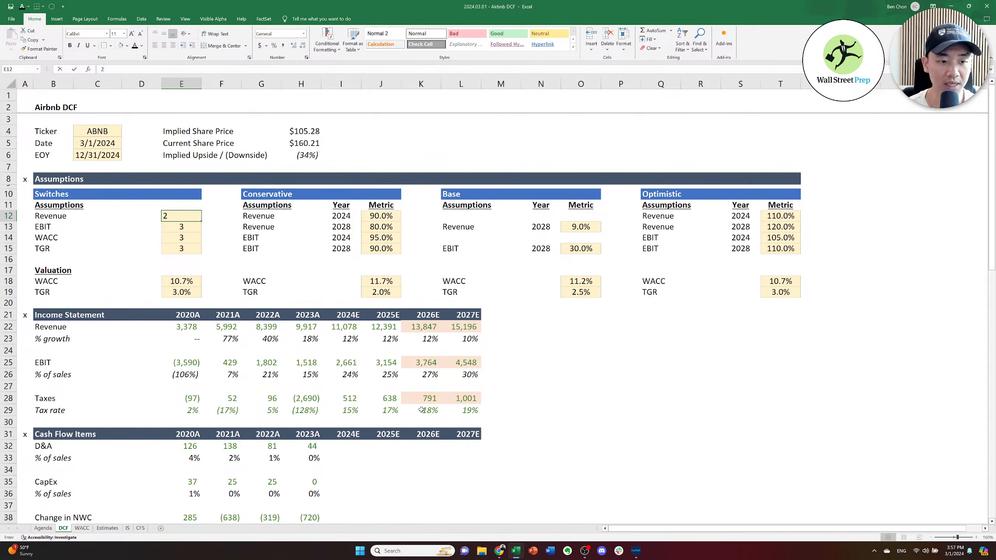
key(Return)
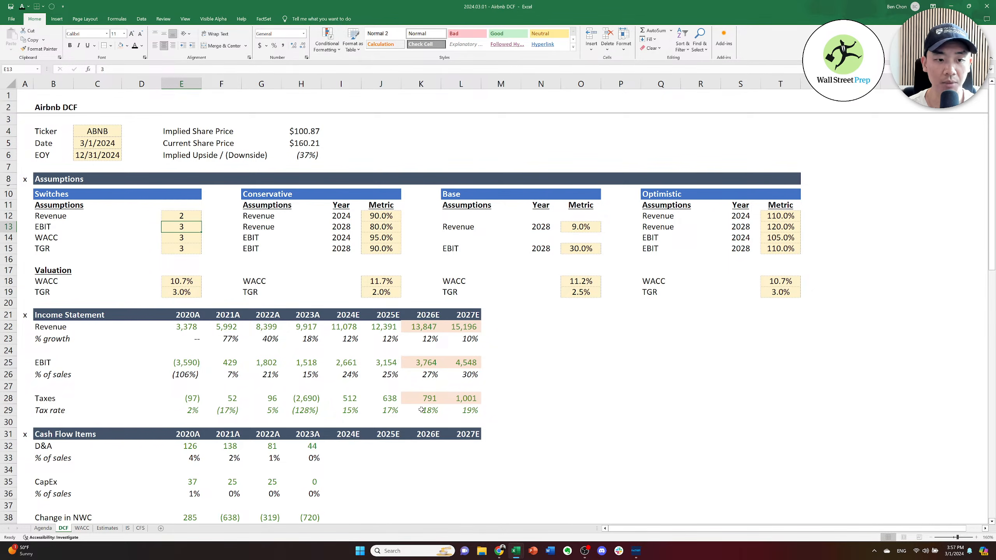
Set the TGR scenario switch in E15 to 2.
key(Return)
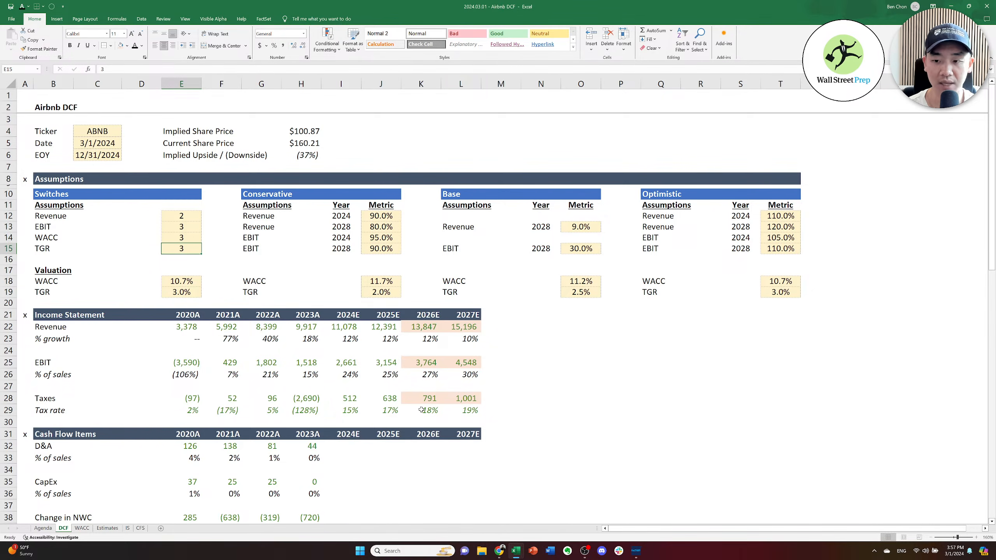
key(Return)
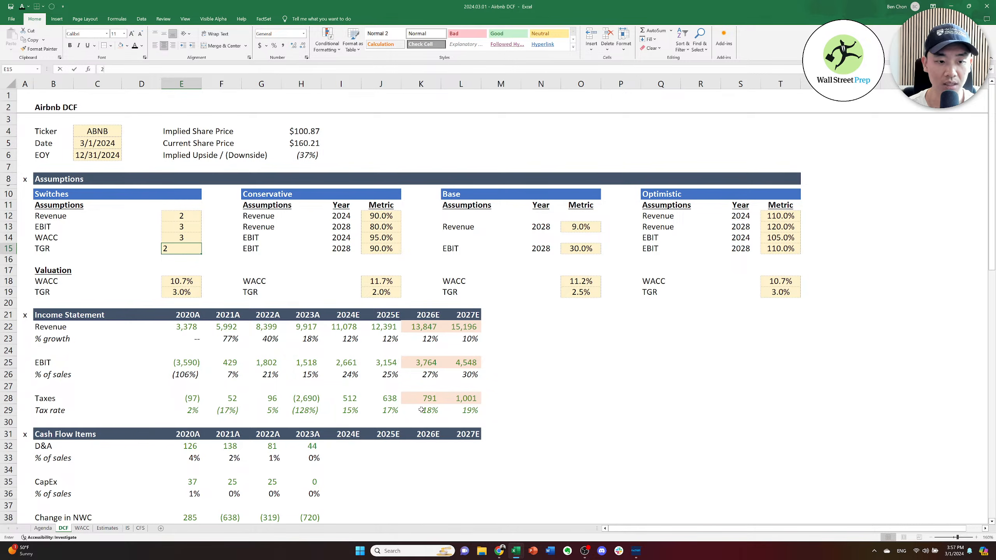
text(2)
key(Return)
key(Up)
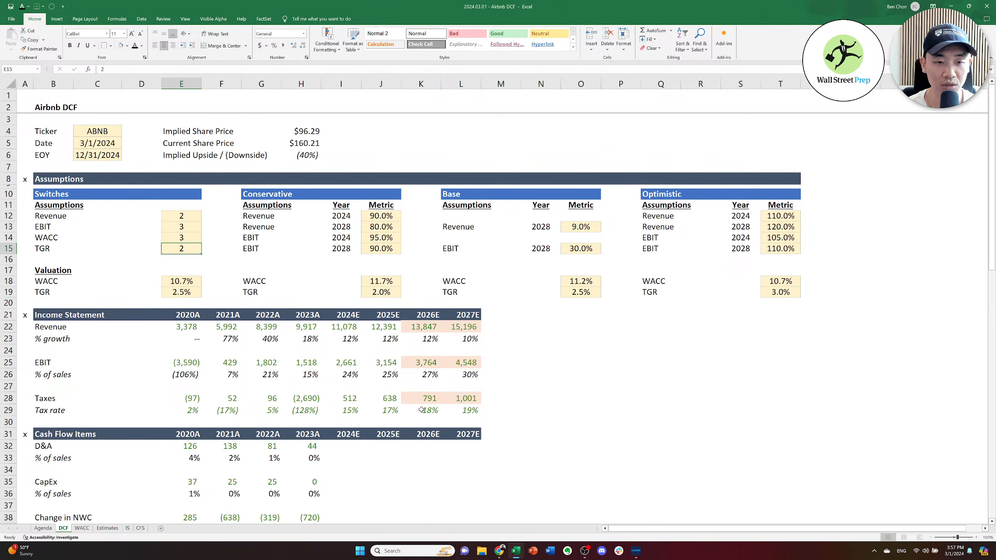
Check the implied share price in H4 against the current share price and the implied upside/(downside) in H6.
key(Right)
key(Right)
key(Right)
key(Up)
key(Up)
key(Up)
key(Up)
key(Up)
key(Up)
key(Up)
key(Up)
key(Up)
key(Up)
key(Up)
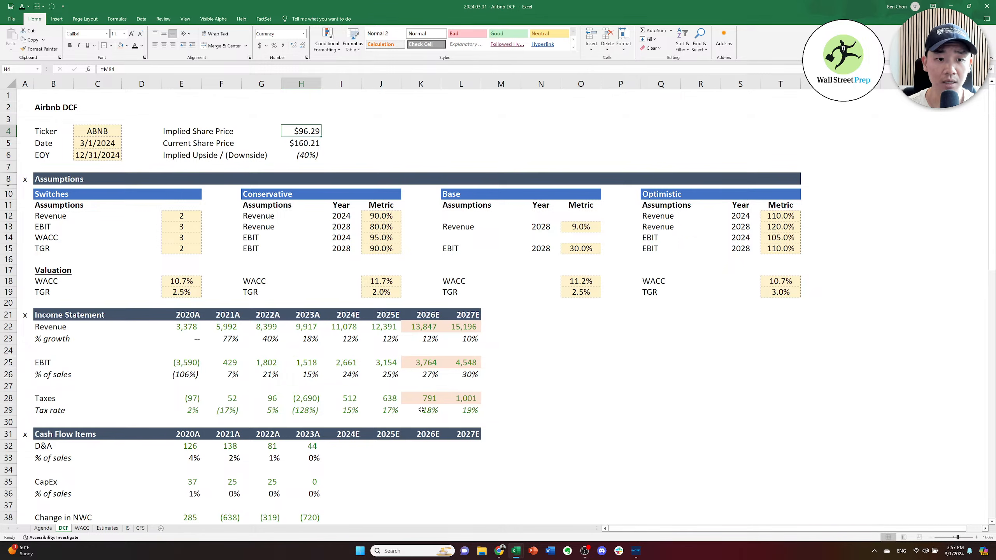
key(Down)
key(Down)
key(Up)
key(Down)
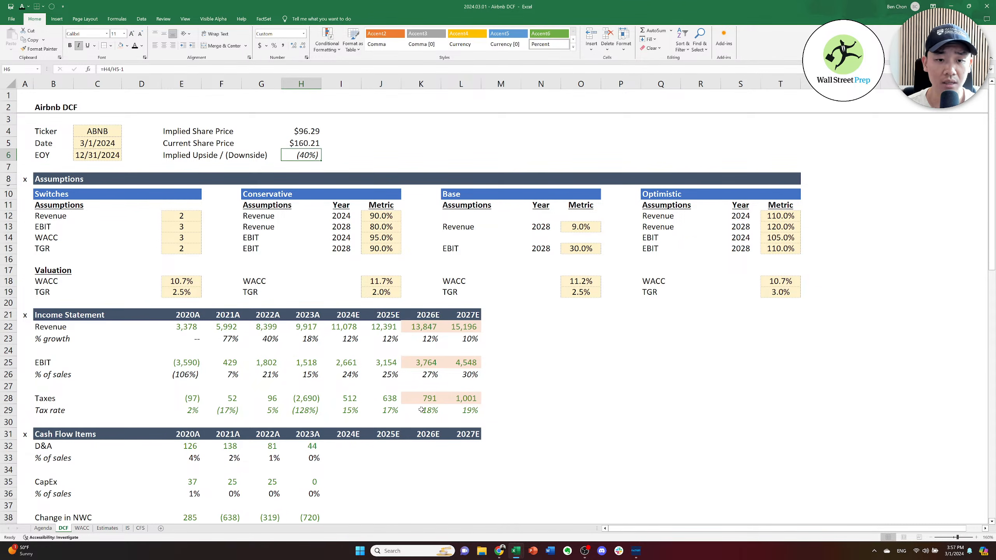
Add a centred "EBITDA" heading in O74, beside the Terminal Value section of the DCF.
key(Down)
key(Down)
key(Down)
key(Down)
key(Down)
key(Down)
key(Down)
key(Down)
key(Down)
key(Down)
key(Down)
key(Down)
key(Down)
key(Down)
key(Down)
key(Down)
key(Down)
key(Down)
key(Down)
key(Down)
key(Down)
key(Down)
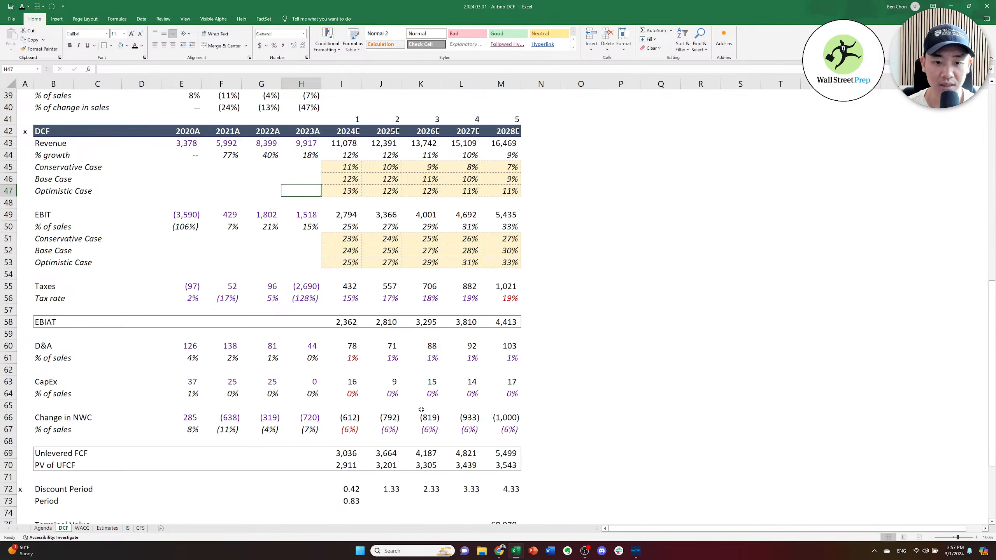
key(Down)
key(Down)
key(Down)
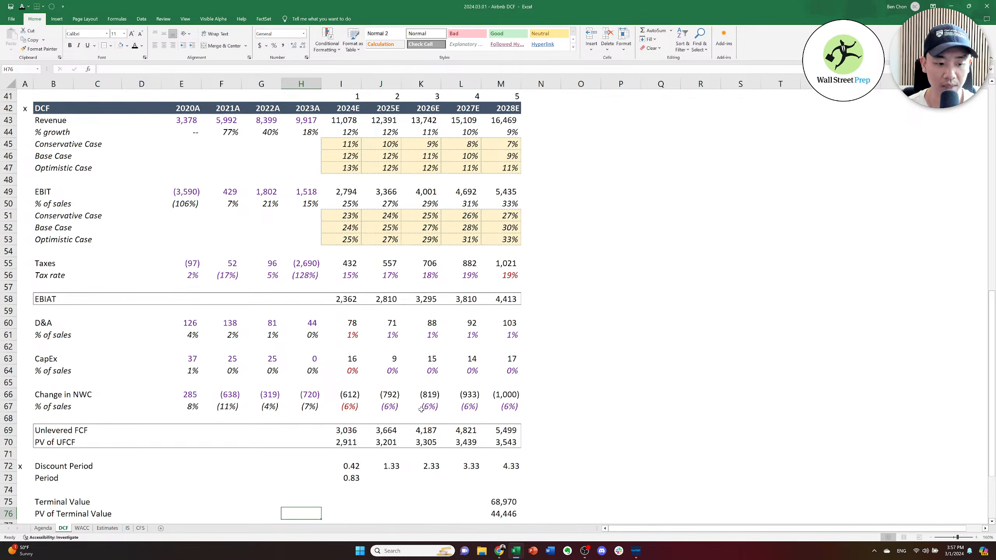
key(Right)
key(Right)
key(Right)
key(Right)
key(Right)
key(Up)
key(Up)
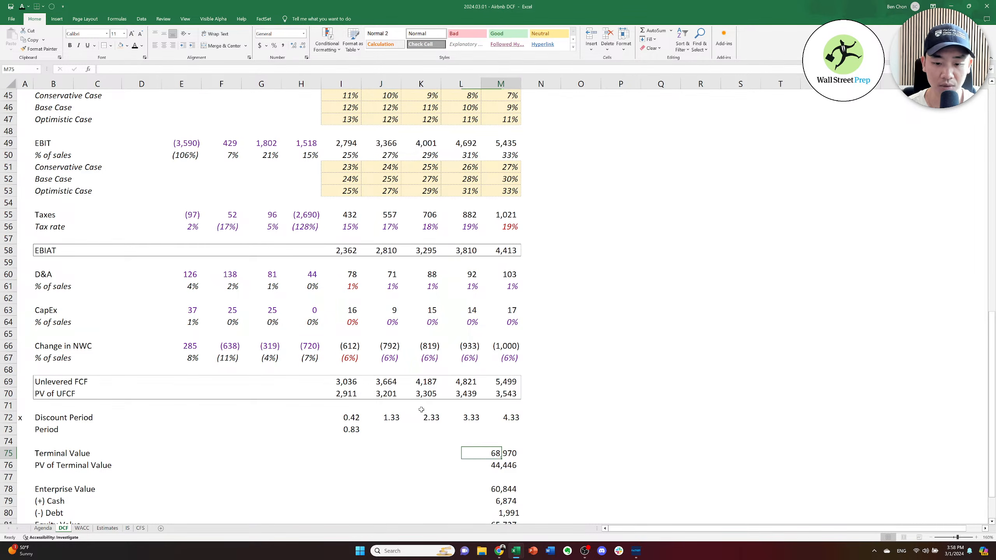
key(Right)
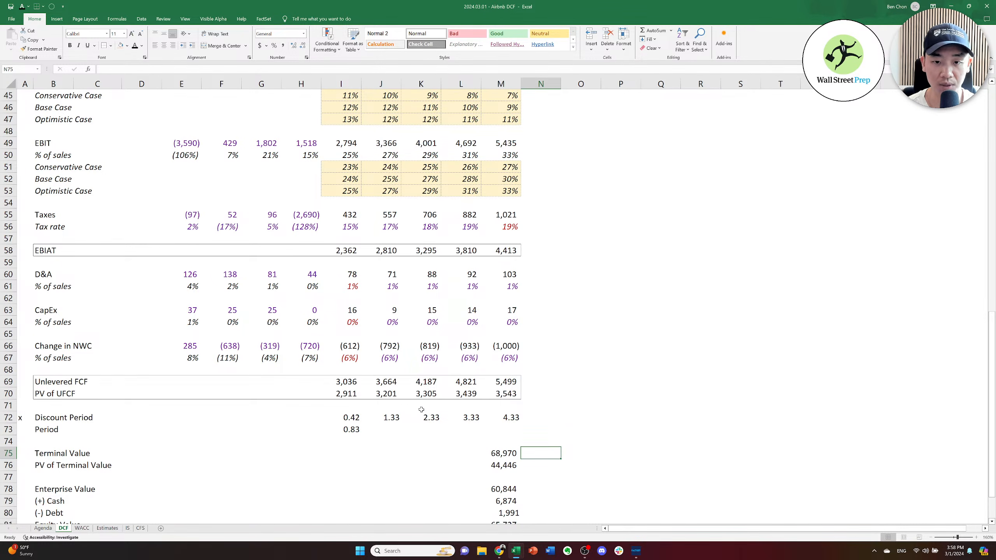
key(Up)
key(Right)
text(EB)
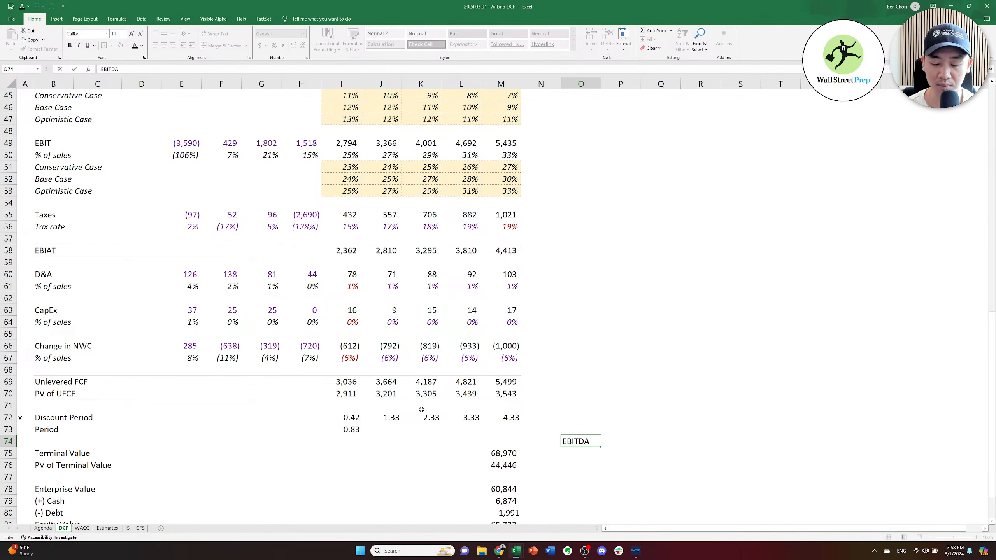
key(ctrl+Return)
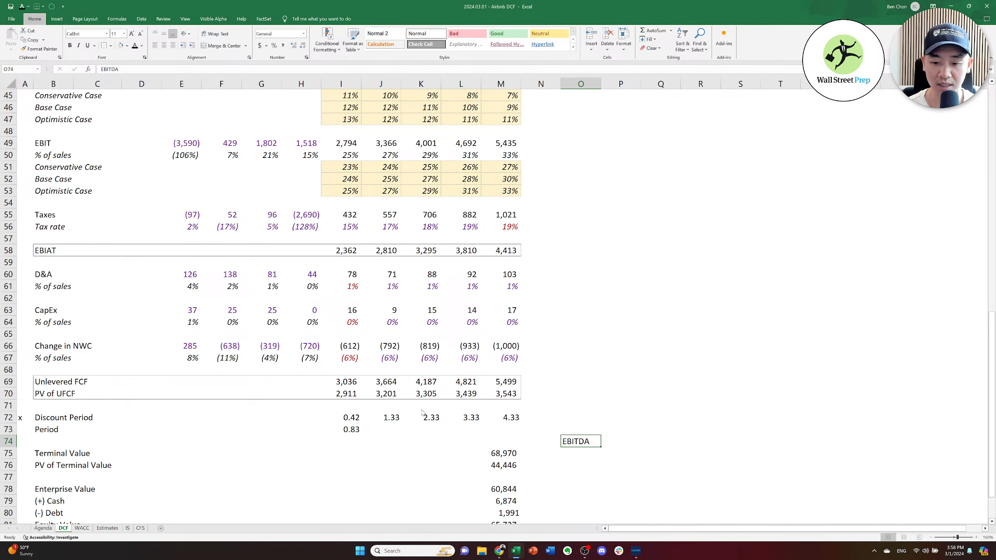
key(alt+h)
key(a)
key(c)
key(Down)
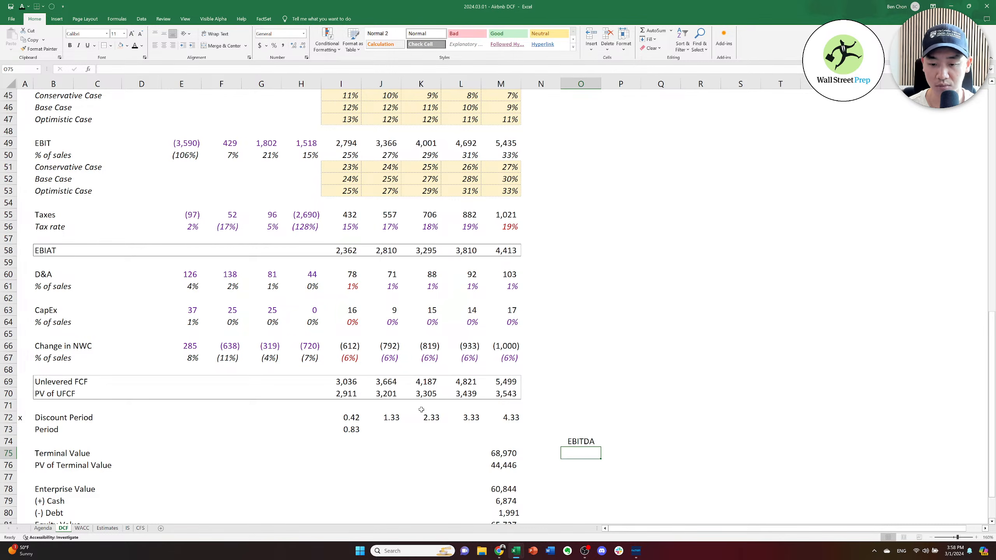
Calculate 2028E EBITDA in O75 as EBIT plus D&A with =M49+M60, and centre the result.
text(=)
key(Up)
key(Left)
key(Left)
key(Up)
key(Up)
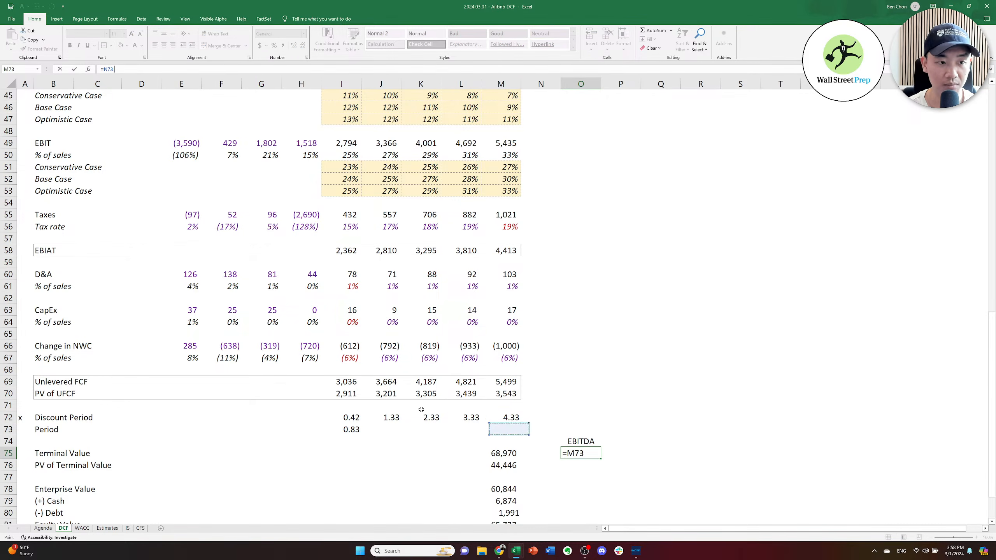
key(Up)
key(Up)
key(Up)
key(Up)
key(Up)
key(Up)
key(Up)
key(Up)
key(Up)
key(Up)
key(Up)
key(Up)
key(Up)
key(Up)
key(Up)
key(Up)
key(Up)
key(Up)
key(Up)
key(Up)
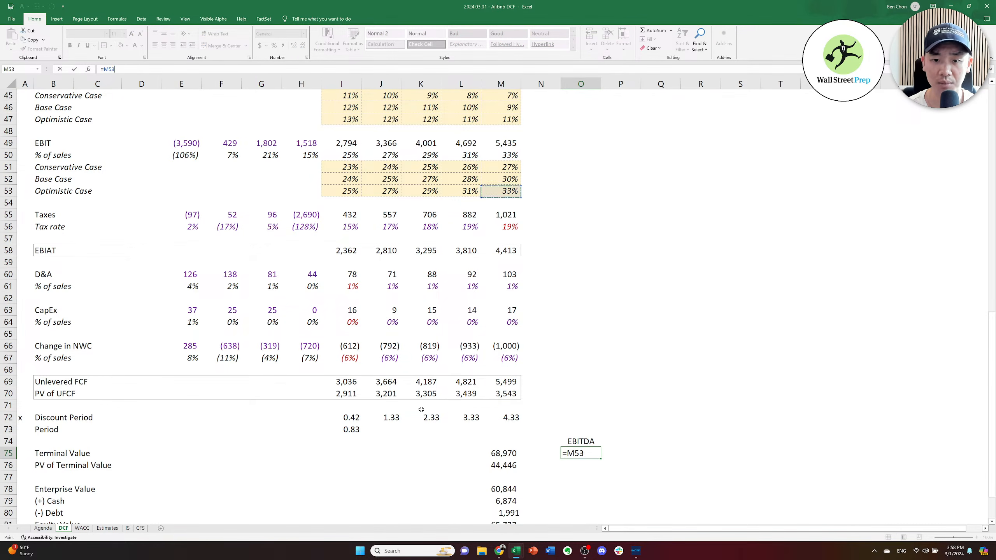
key(Up)
text(+)
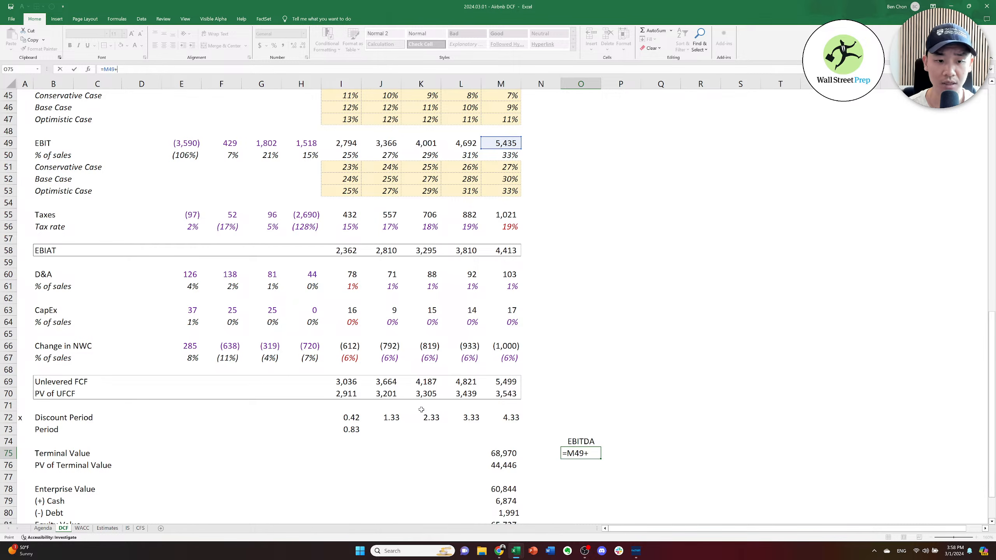
key(Left)
key(Left)
key(Up)
key(Up)
key(Up)
key(Up)
key(Up)
key(Up)
key(Up)
key(Up)
key(Up)
key(Up)
key(Up)
key(Up)
key(Up)
key(Up)
key(Up)
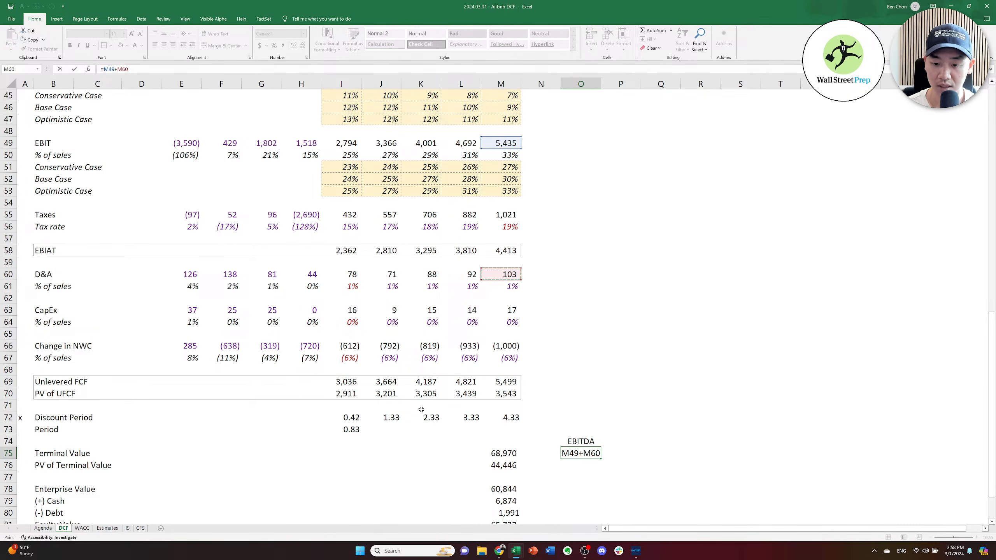
key(ctrl+Return)
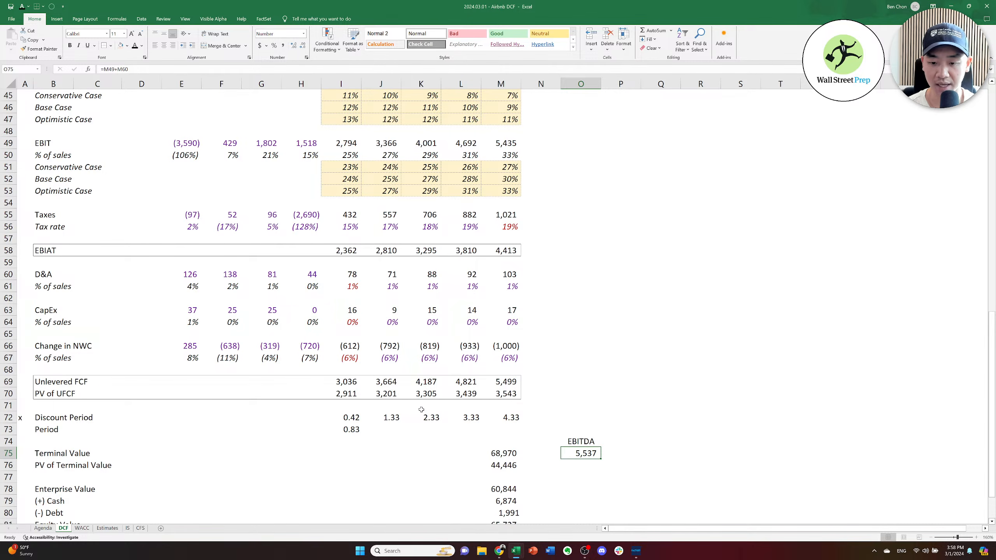
key(alt+h)
key(a)
key(c)
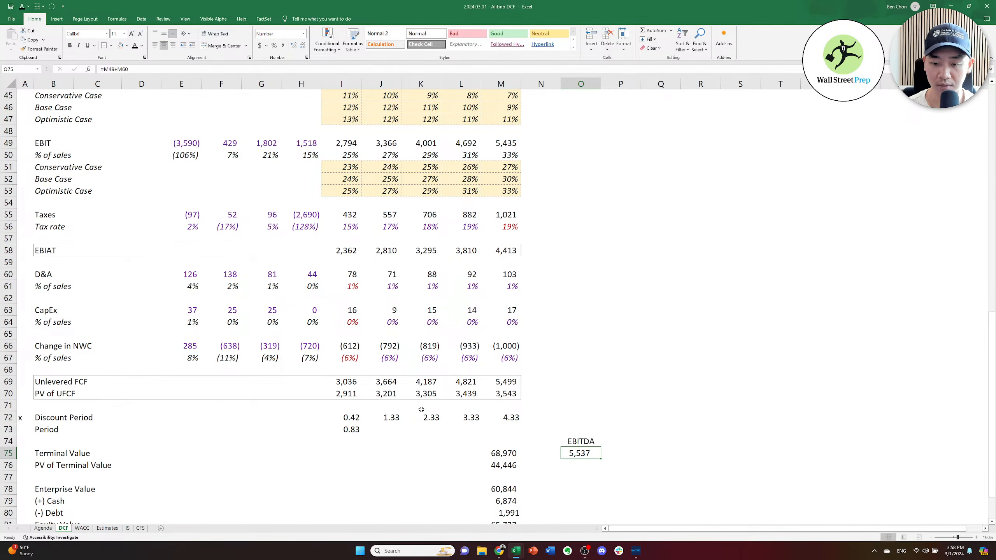
Add a "Multiple" heading in P74 next to the EBITDA heading.
key(Up)
key(Right)
text(M)
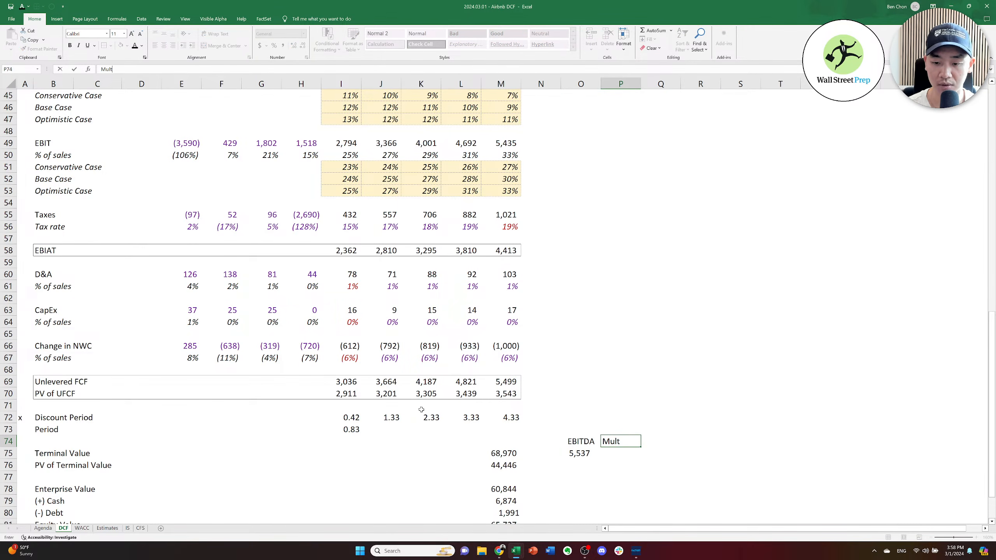
key(Return)
Switch to the Universe of Companies - 2024.03.01 - Airbnb workbook and examine the trading multiples of the Travel Booking comps.
key(alt+Tab)
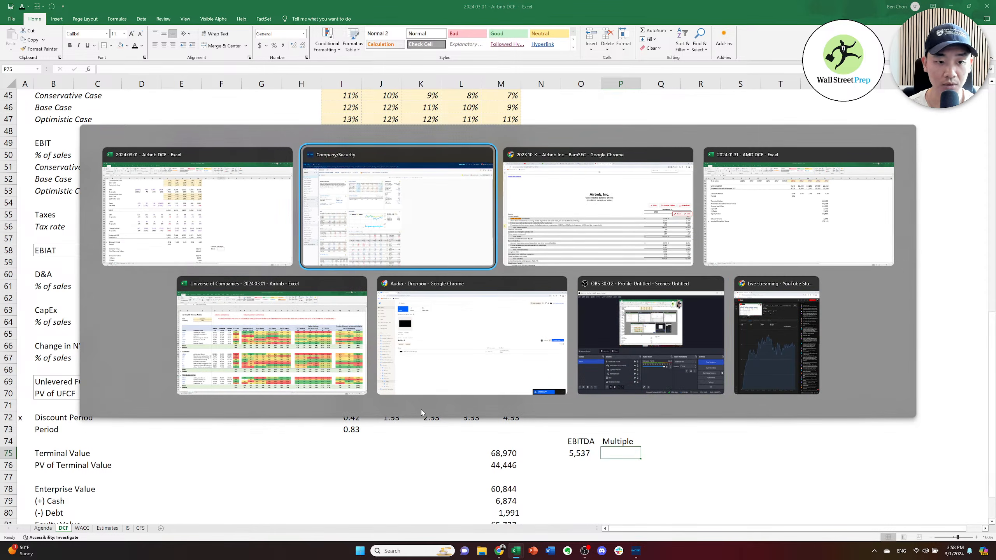
key(Tab)
key(Down)
key(Left)
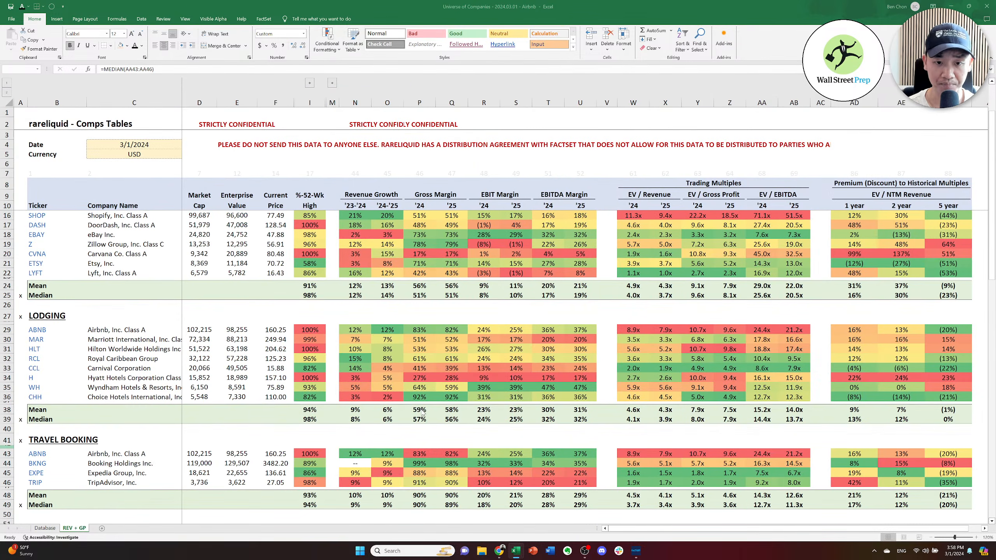
key(Right)
key(Right)
key(Right)
key(Right)
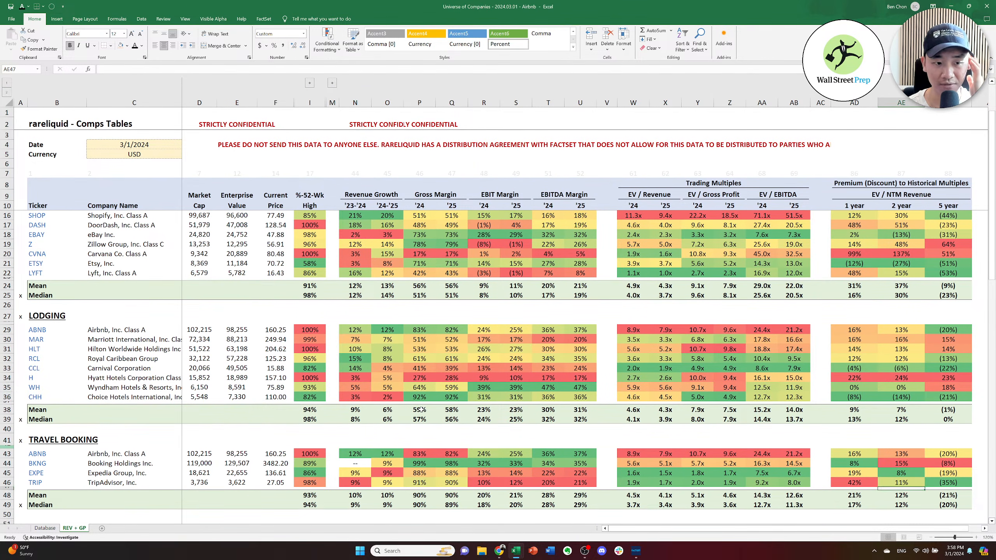
Examine the EV / EBITDA multiples of the Marketplace comps, including their mean and median.
key(Up)
key(Up)
key(Up)
key(Up)
key(Up)
key(Up)
key(Up)
key(Up)
key(Up)
key(Up)
key(Up)
key(Up)
key(Up)
key(Up)
key(Up)
key(Up)
key(Up)
key(Up)
key(Up)
key(Up)
key(Up)
key(Up)
key(Up)
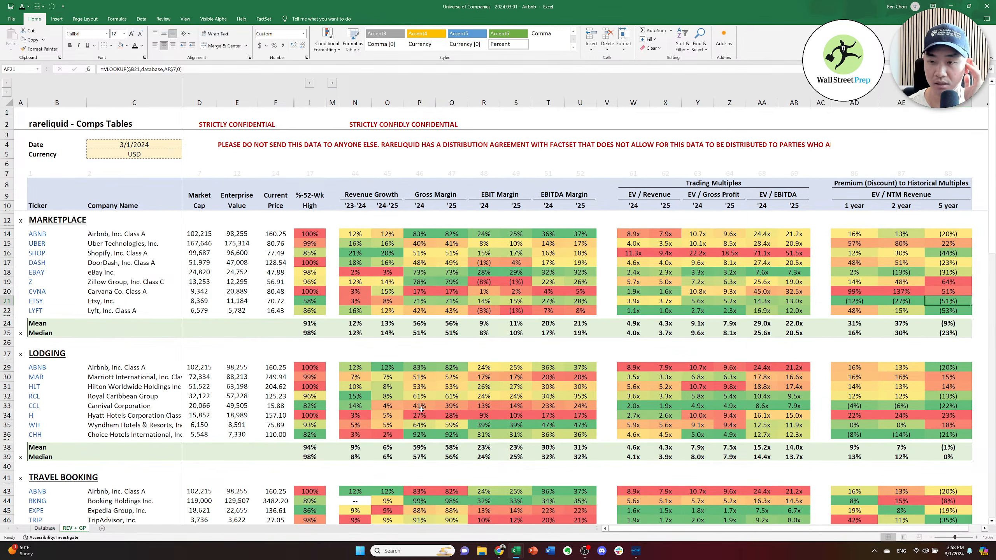
key(Right)
key(Right)
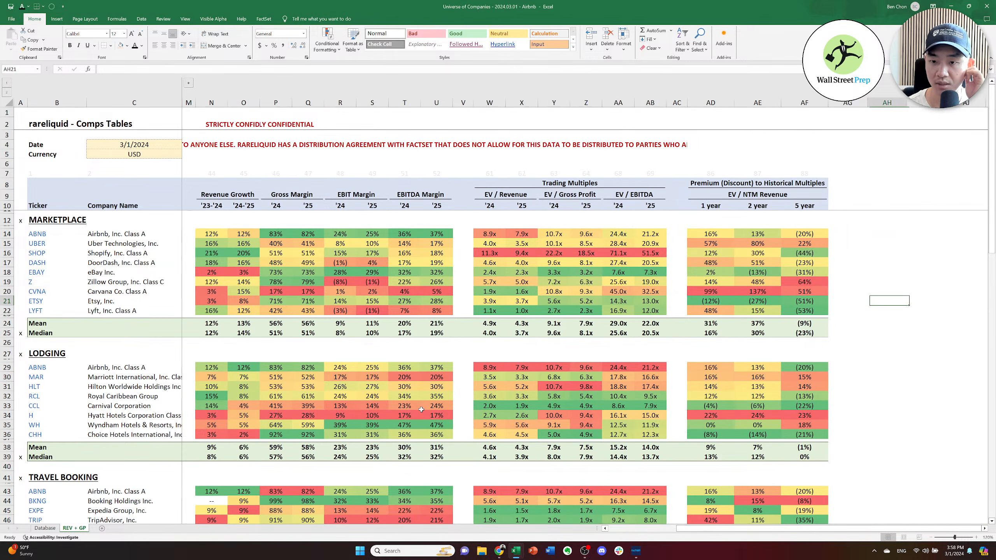
key(Left)
key(Left)
key(Left)
key(Left)
key(Left)
key(Left)
key(Left)
key(Left)
key(Left)
key(Right)
key(Right)
key(Right)
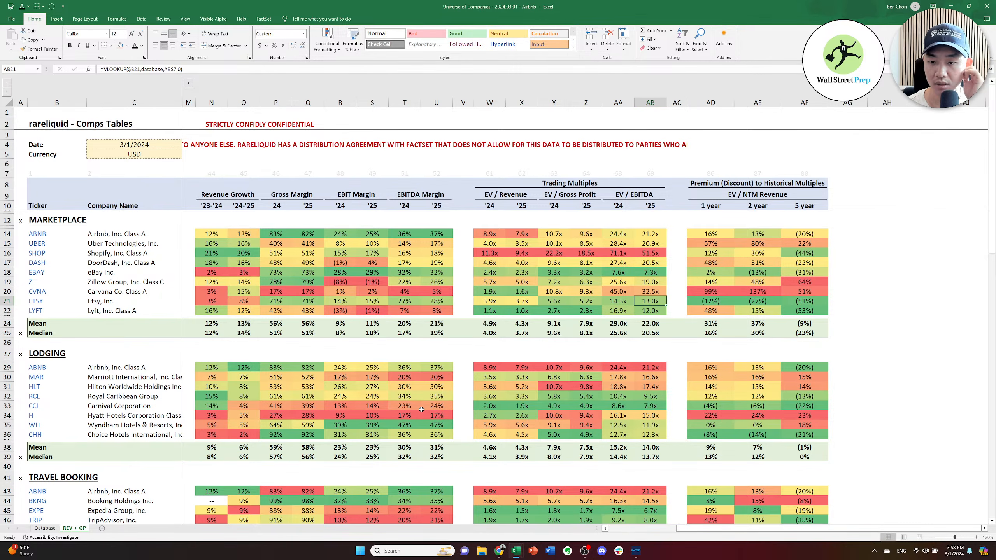
key(Down)
key(Down)
key(Left)
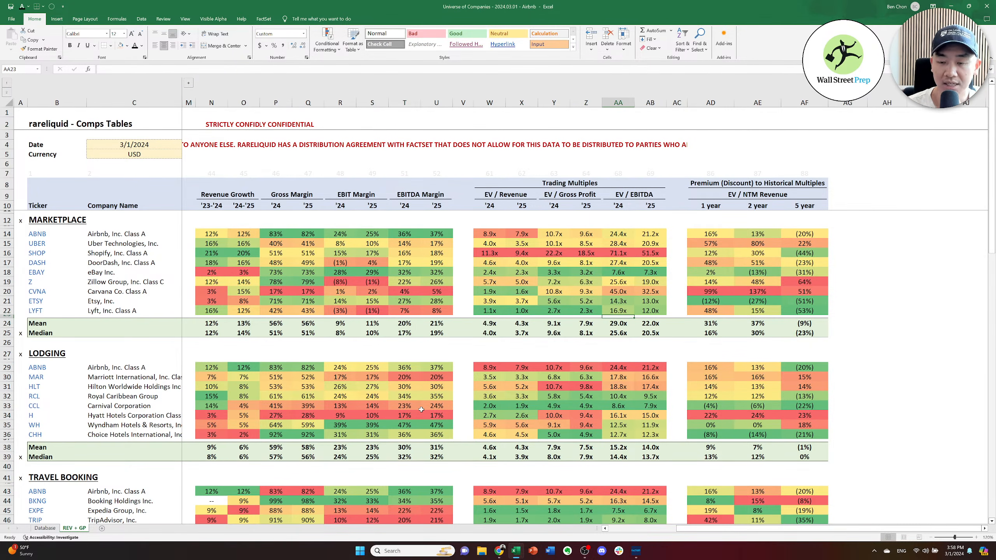
key(Down)
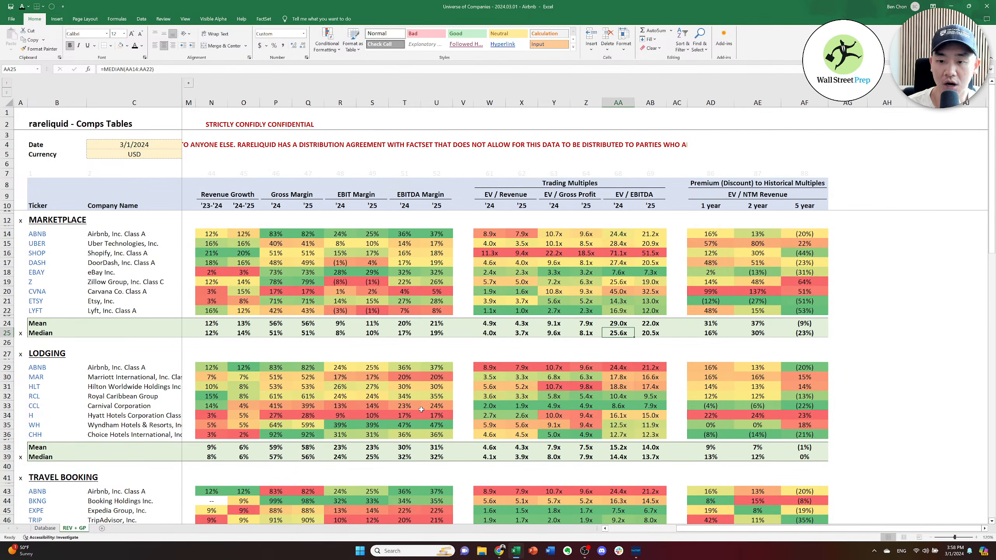
key(shift+Up)
key(ctrl+c)
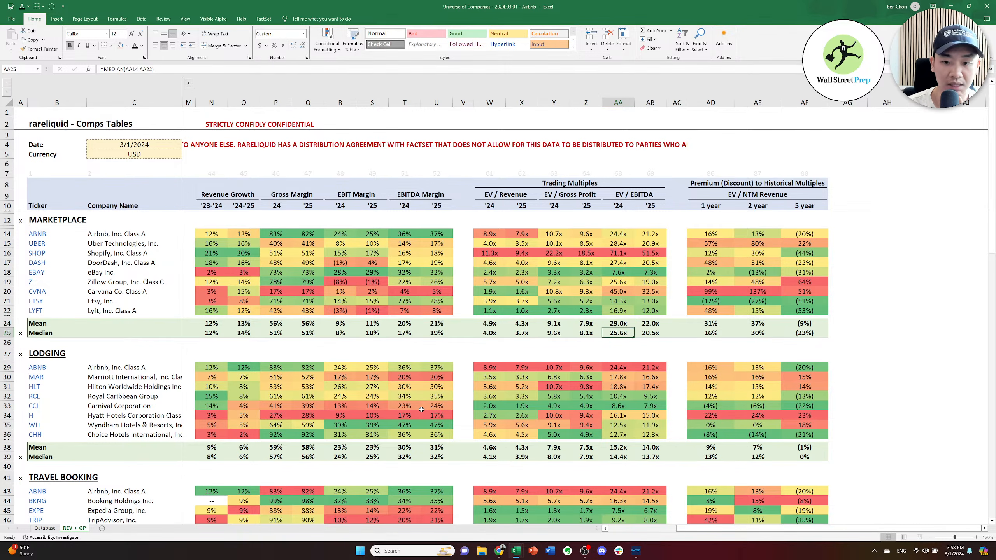
key(Up)
key(Up)
key(Up)
key(Up)
key(Up)
key(Up)
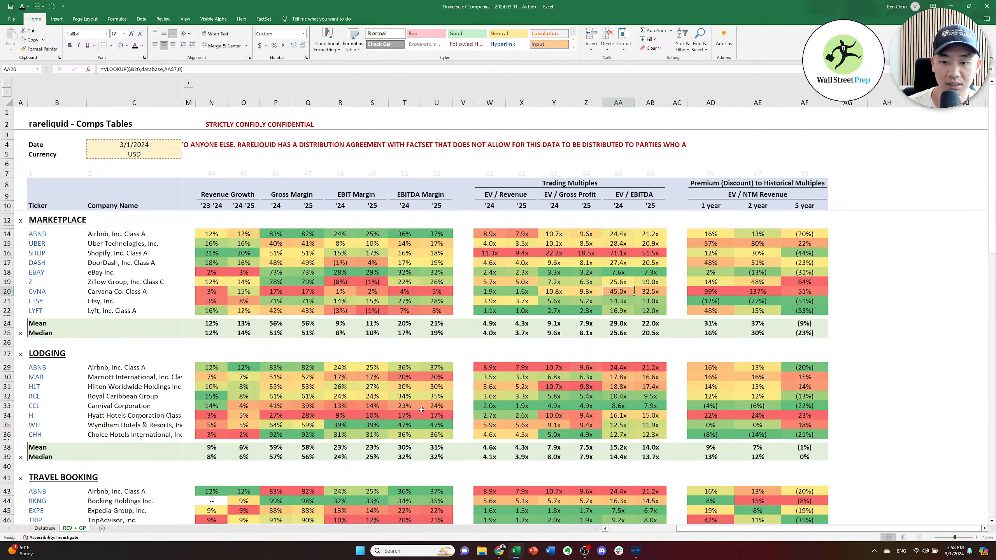
key(Up)
key(Up)
key(Up)
key(Up)
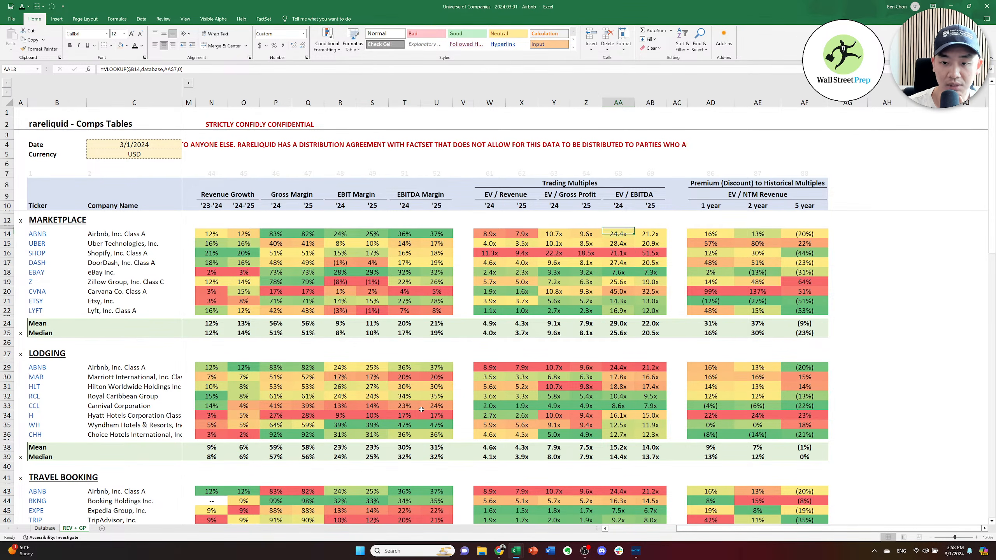
Compare the '24 EV / EBITDA multiples down the Marketplace, Lodging and Travel Booking groups, through to the Travel Booking median.
key(Down)
key(Down)
key(Down)
key(Down)
key(Down)
key(Down)
key(Down)
key(Down)
key(Down)
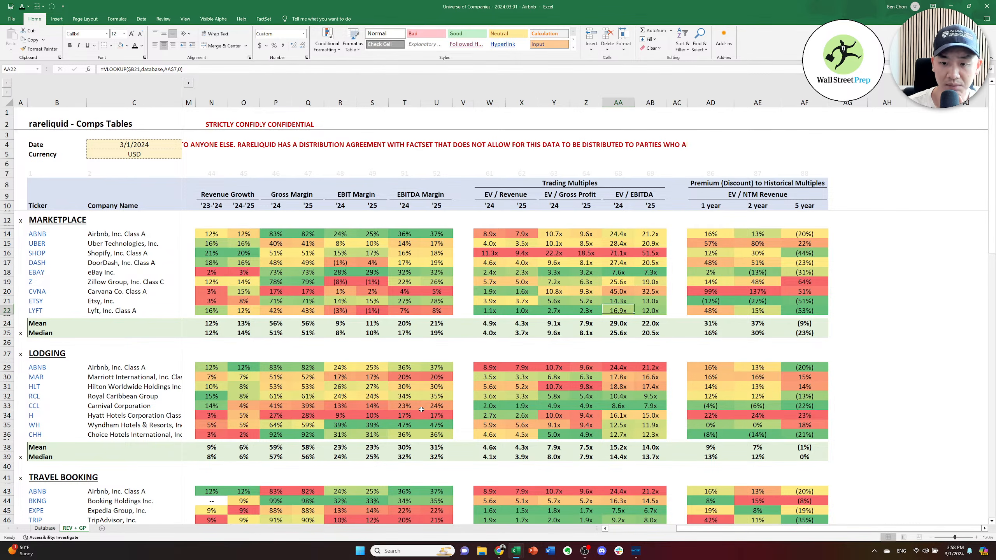
key(Down)
key(Down)
key(Down)
key(Down)
key(Down)
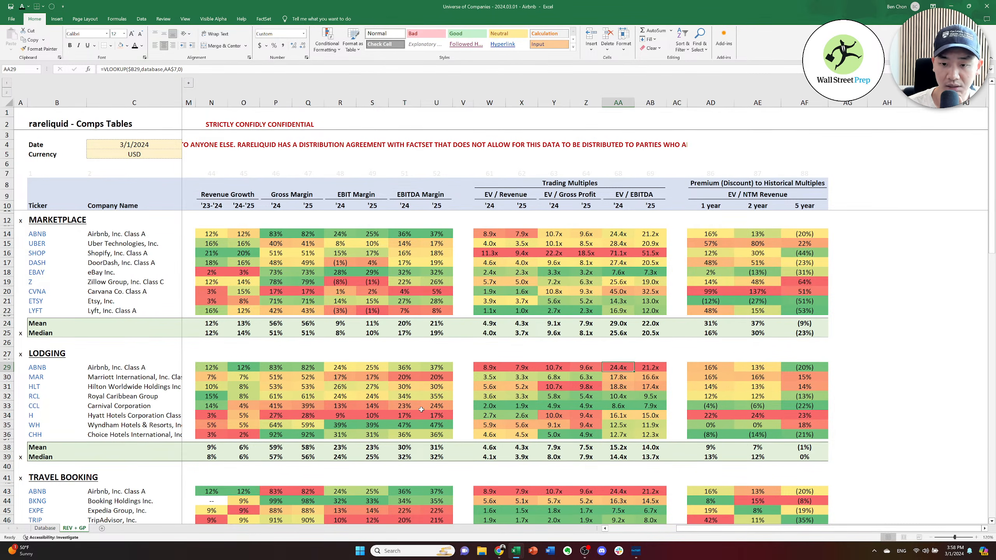
key(Down)
key(Down)
key(Down)
key(Down)
key(Down)
key(Down)
key(Down)
key(Down)
key(Down)
key(Down)
key(Down)
key(Down)
key(Down)
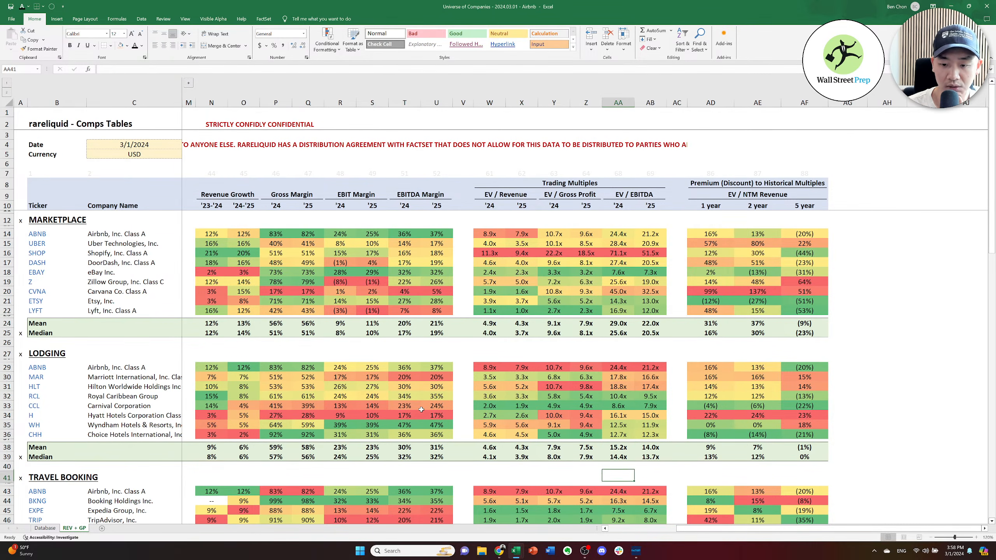
key(Down)
key(Down)
key(Down)
key(Down)
key(Down)
key(Down)
key(Down)
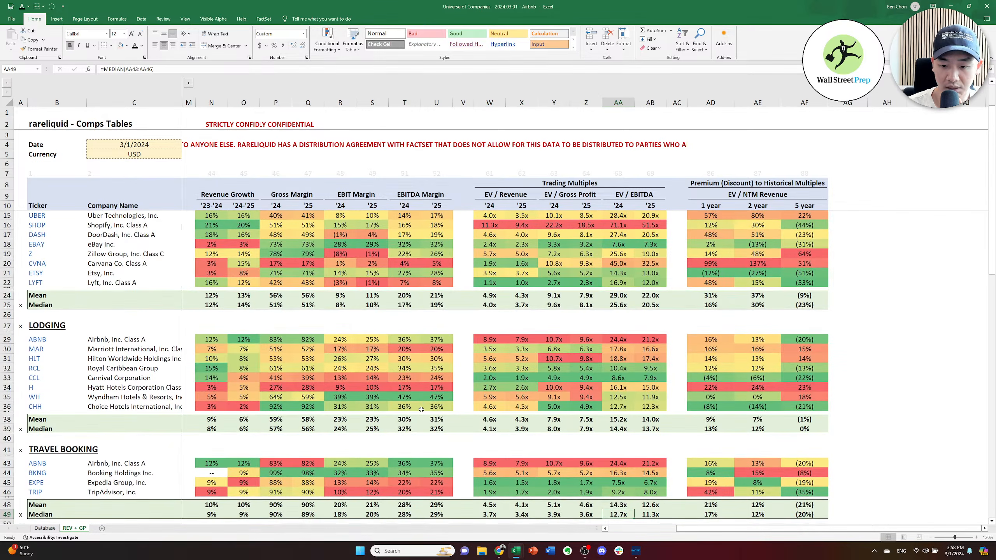
Take the Marketplace median '24 EV / EBITDA multiple, switch back to the Airbnb DCF workbook and enter 25.6 in P75 under Multiple.
key(Up)
key(Up)
key(Up)
key(Up)
key(Up)
key(Up)
key(Up)
key(Up)
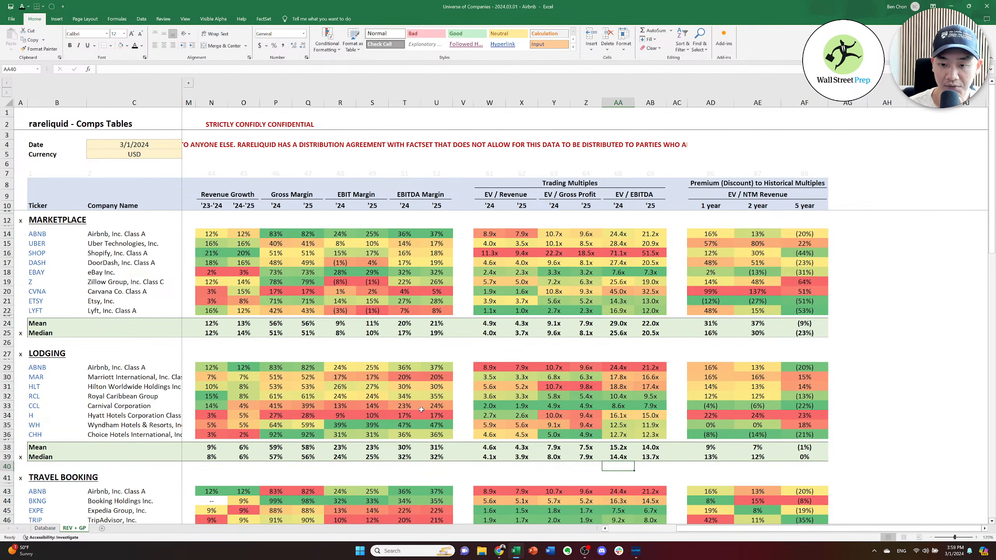
key(Up)
key(Up)
key(Up)
key(Up)
key(Up)
key(Up)
key(Up)
key(Up)
key(Up)
key(Up)
key(Up)
key(Up)
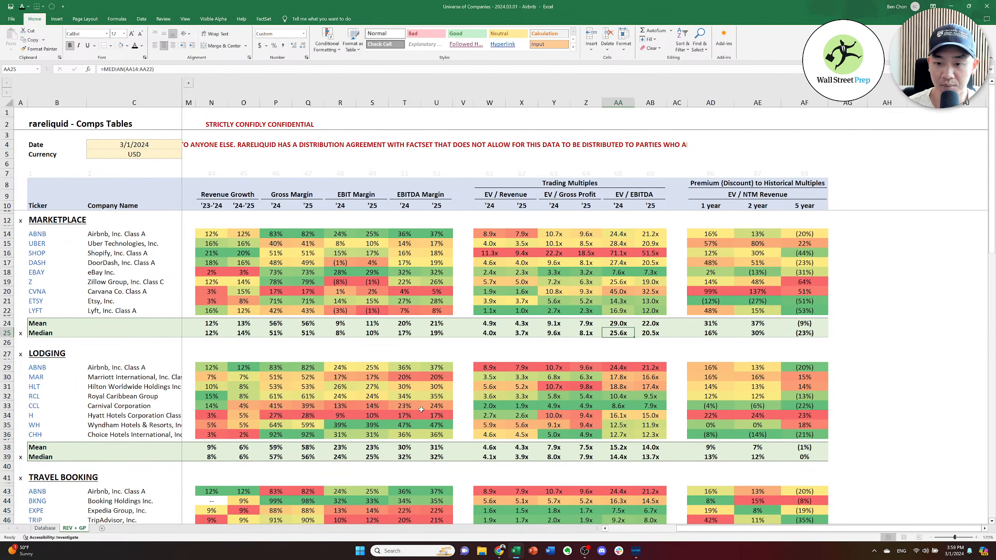
key(ctrl+Tab)
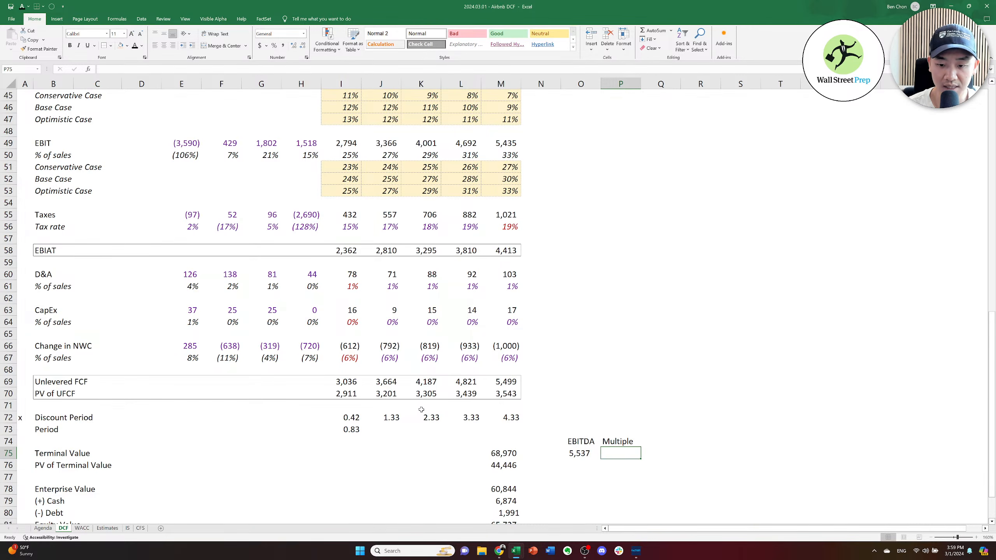
text(25)
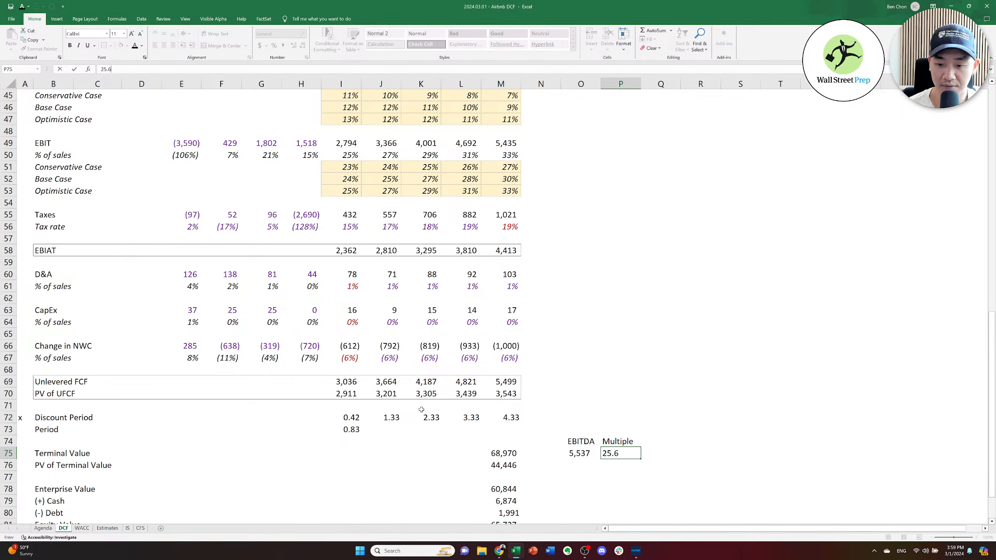
text(.6)
key(Tab)
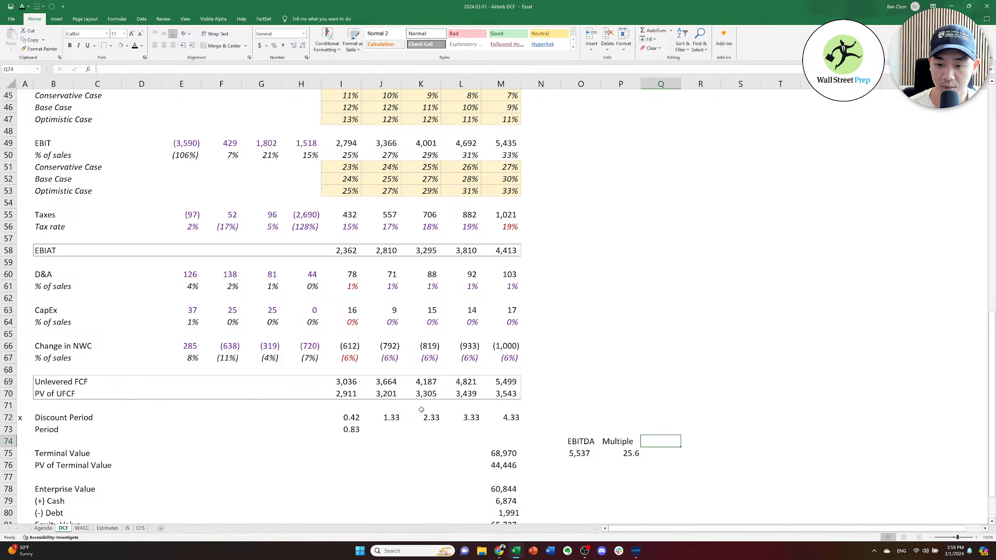
Calculate the multiple-based terminal value in Q75 with =O75*P75, and add a "TV" heading above it in Q74.
text(=)
key(Left)
key(Left)
key(Left)
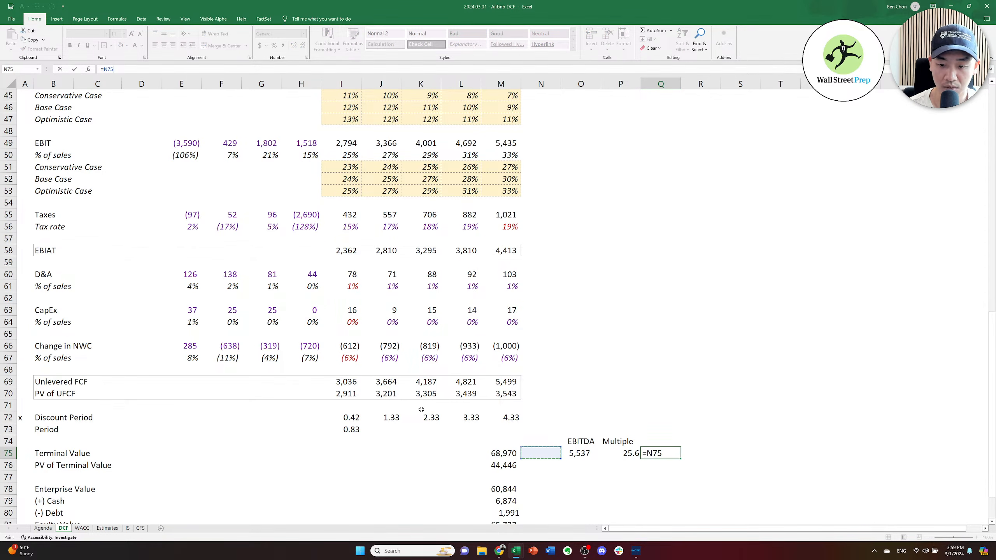
key(Right)
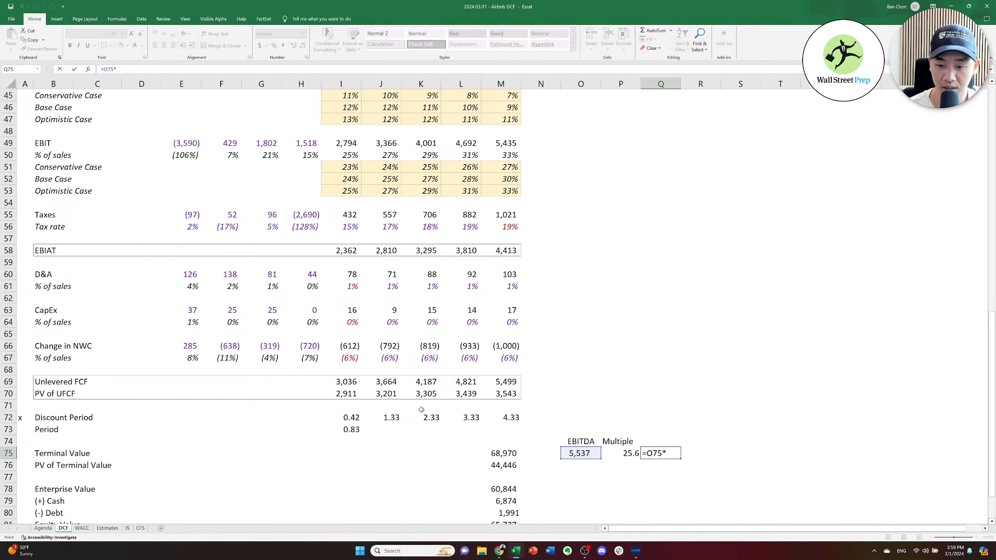
text(*)
key(Left)
key(ctrl+Return)
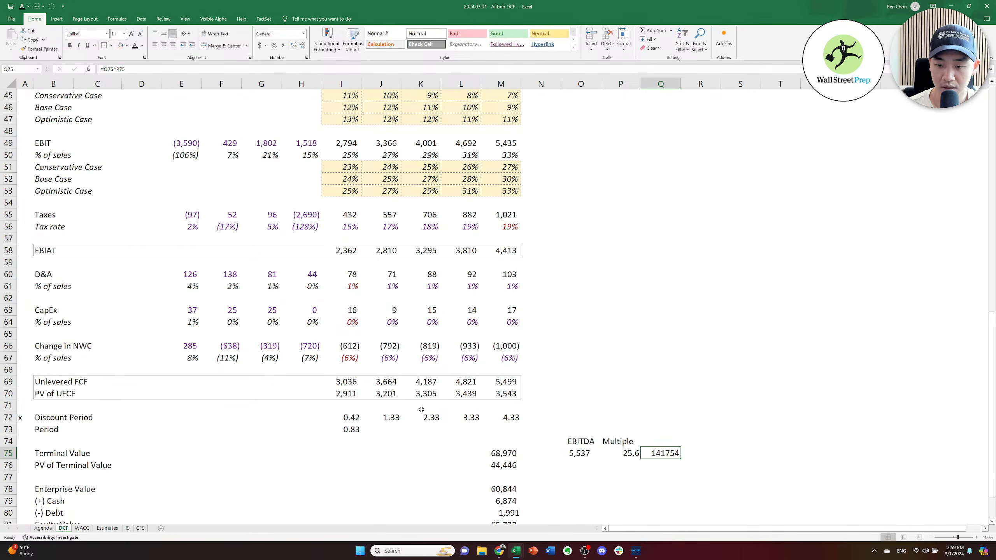
key(Up)
text(TV)
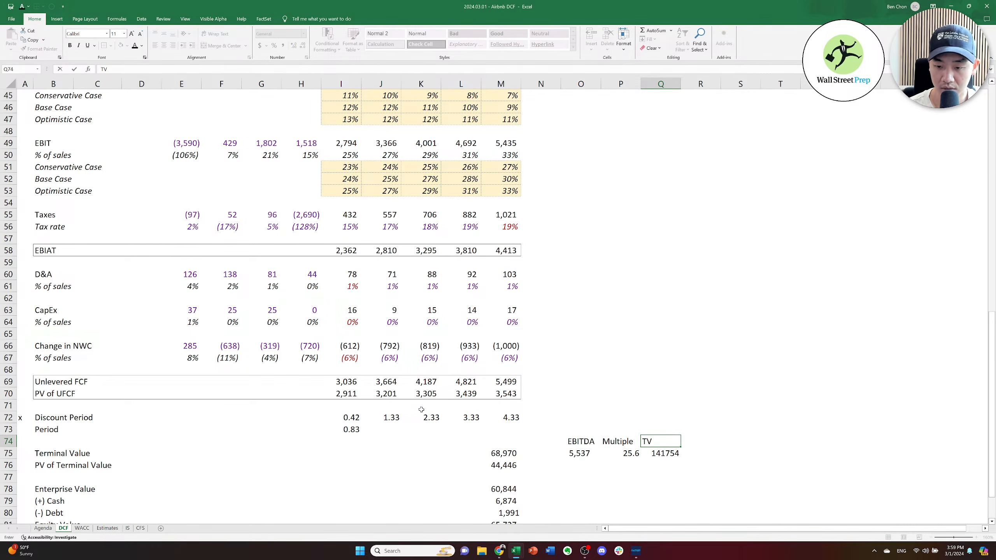
key(Return)
Copy the EBITDA cell O75 and paste only its formatting onto the terminal value in Q75.
key(Left)
key(Left)
key(ctrl+c)
key(Right)
key(Right)
key(Right)
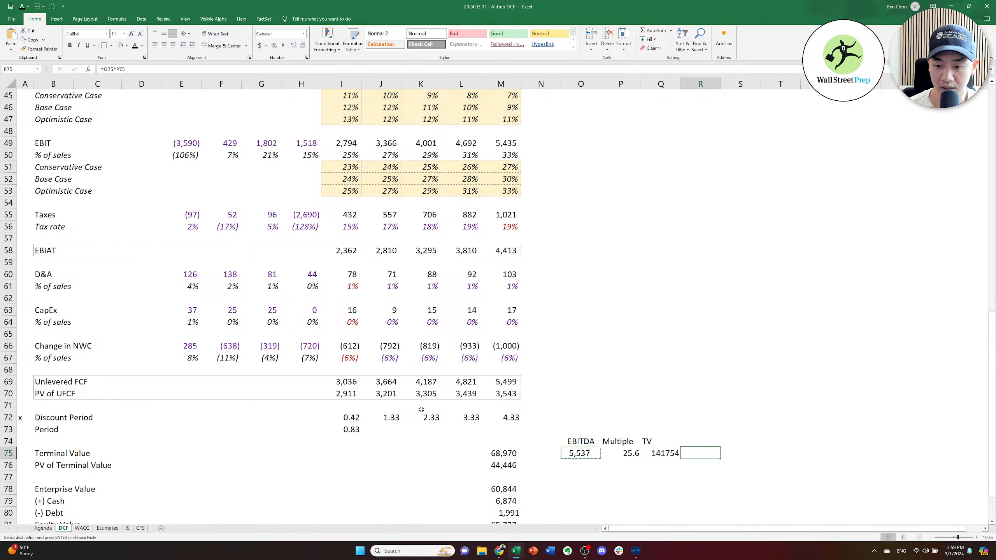
key(Left)
key(Left)
key(Left)
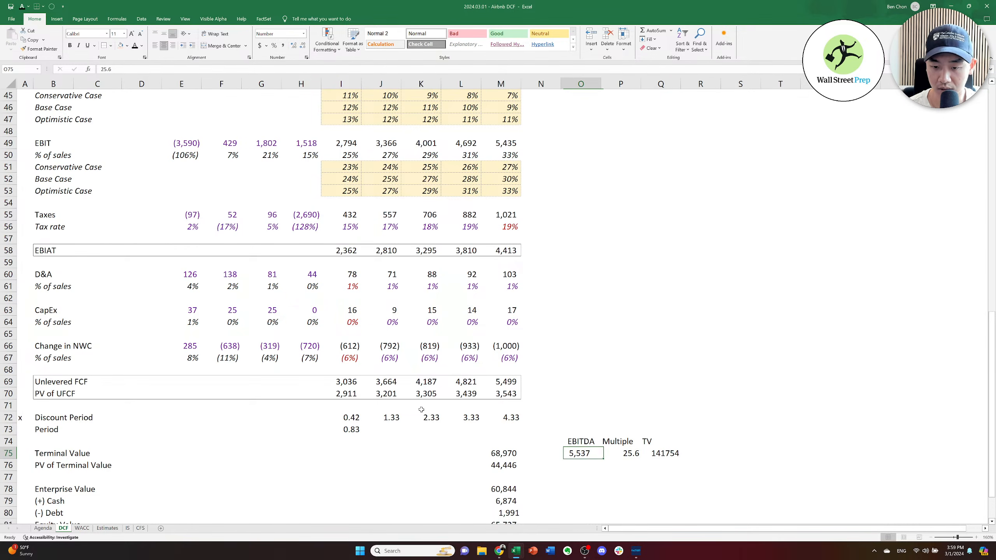
key(Right)
key(Right)
key(alt+e)
key(s)
key(t)
key(Return)
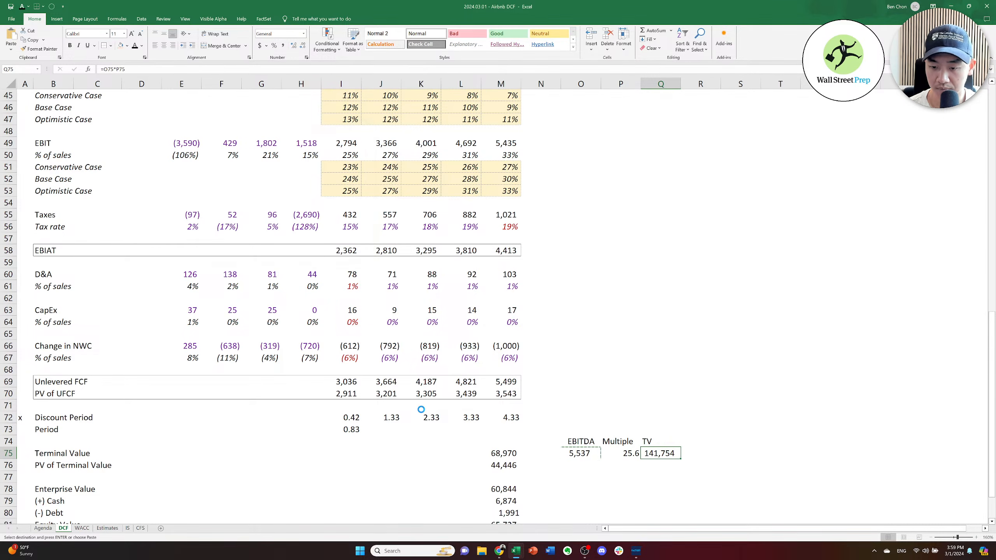
key(Escape)
Centre the EBITDA, Multiple and TV headings and their values across O74:Q75.
key(Up)
key(Left)
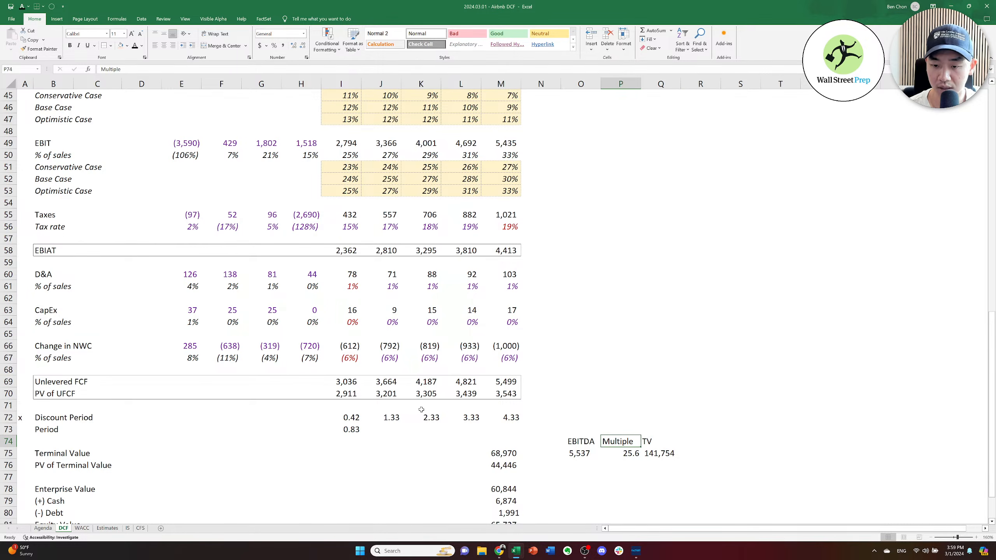
key(Left)
key(shift+Down)
key(shift+Right)
key(shift+Right)
key(alt+h)
key(a)
key(c)
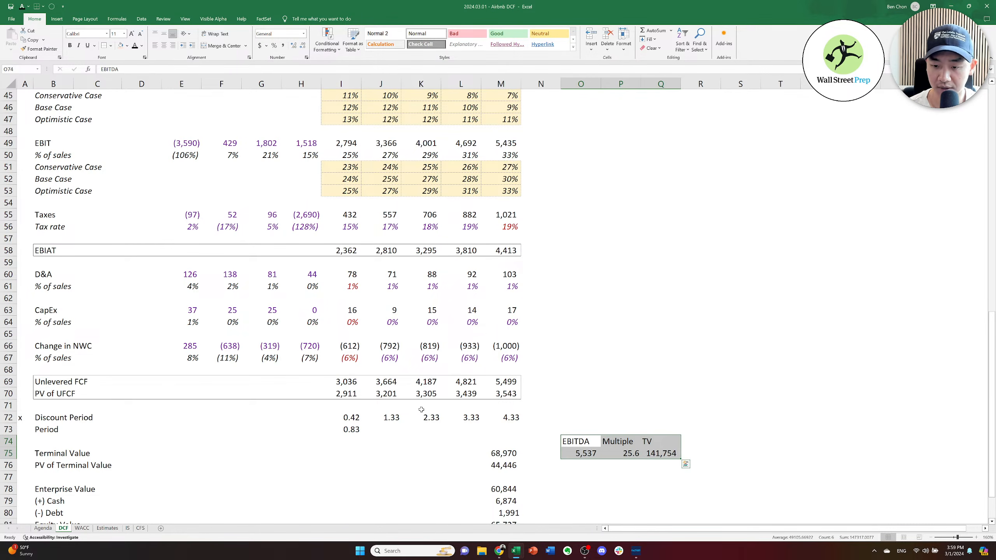
key(Right)
key(Left)
key(shift+Right)
key(shift+Right)
key(shift+Down)
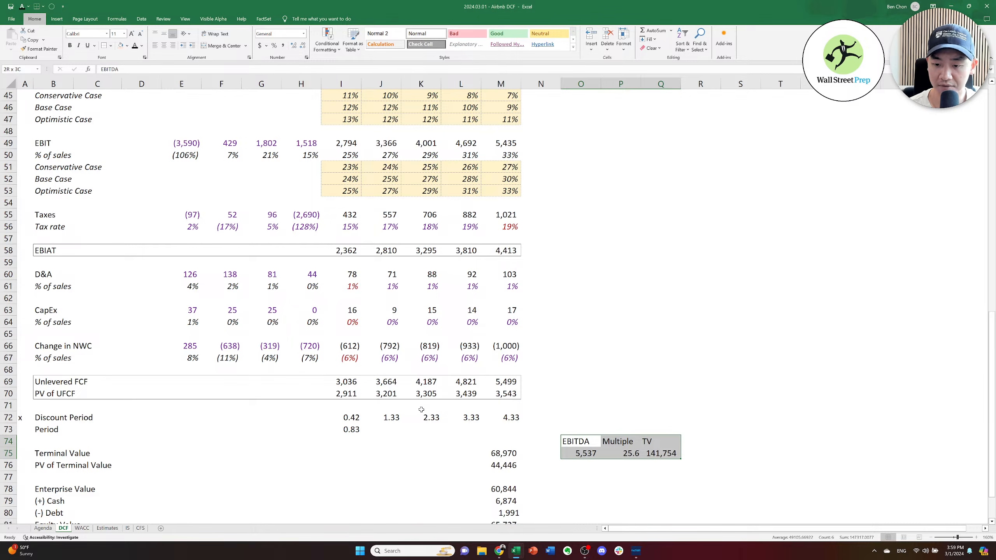
key(alt+h)
key(a)
key(c)
key(Right)
key(Right)
key(Right)
key(Down)
key(Left)
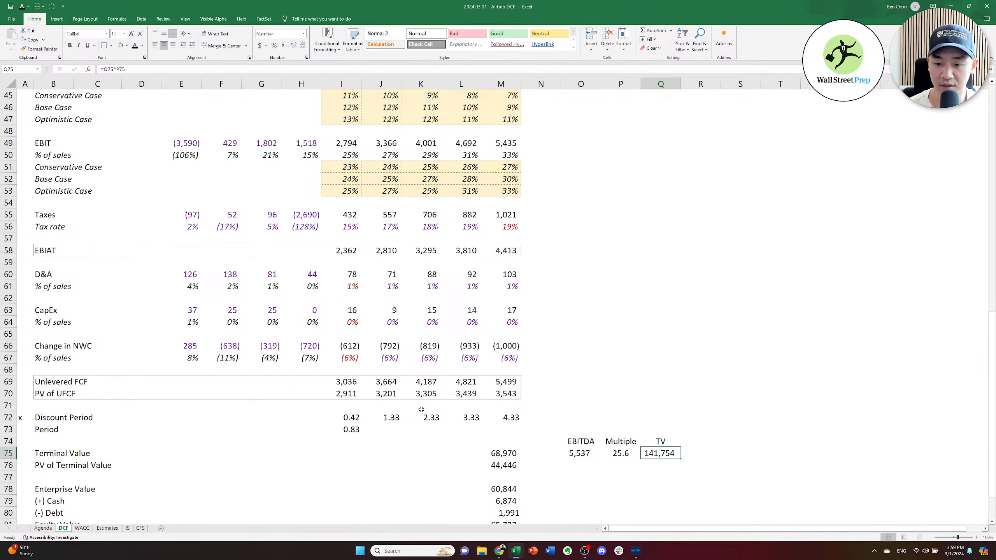
Replace the perpetuity-growth Terminal Value in M75 with a link to the multiple-based terminal value, =Q75.
key(Left)
key(Left)
key(Left)
key(Left)
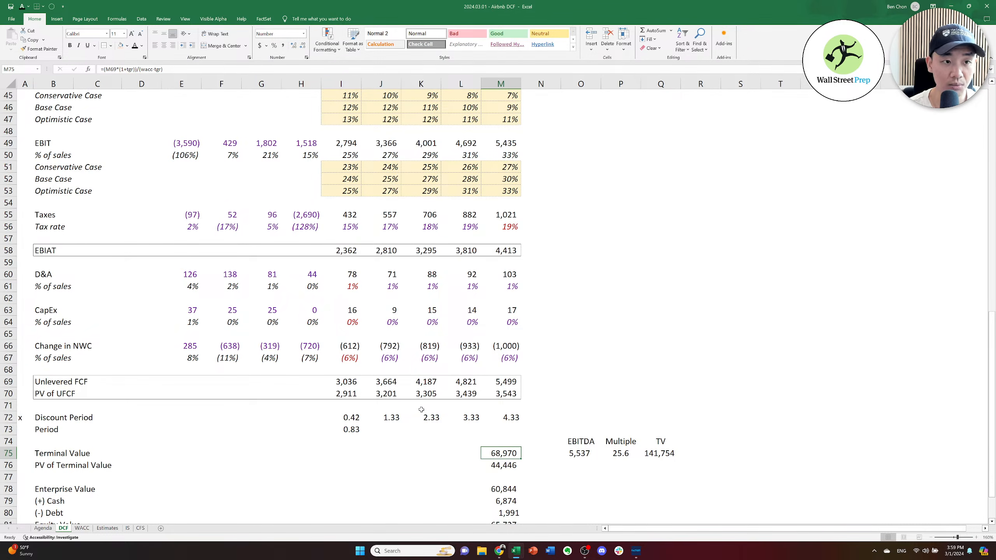
text(=)
key(Right)
key(Right)
key(Right)
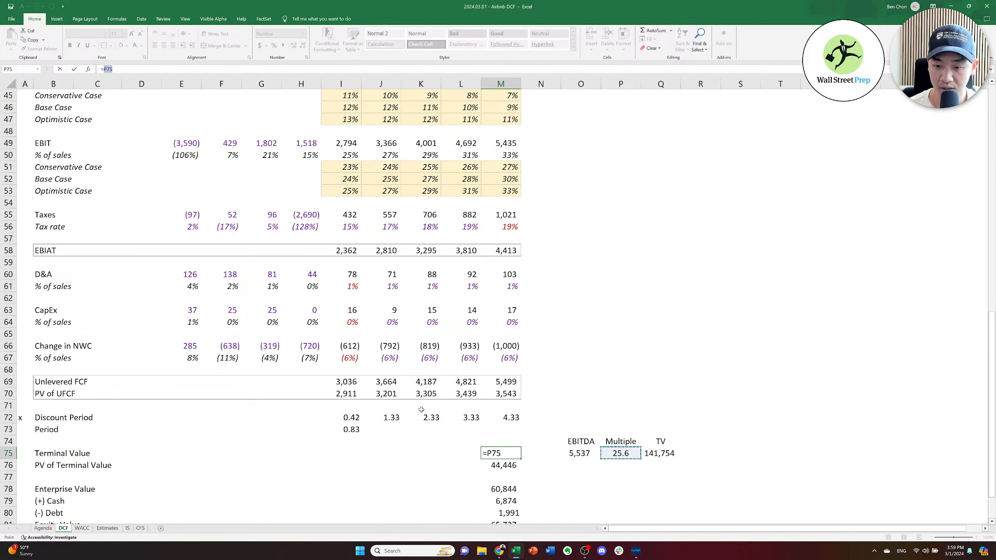
key(Right)
key(Return)
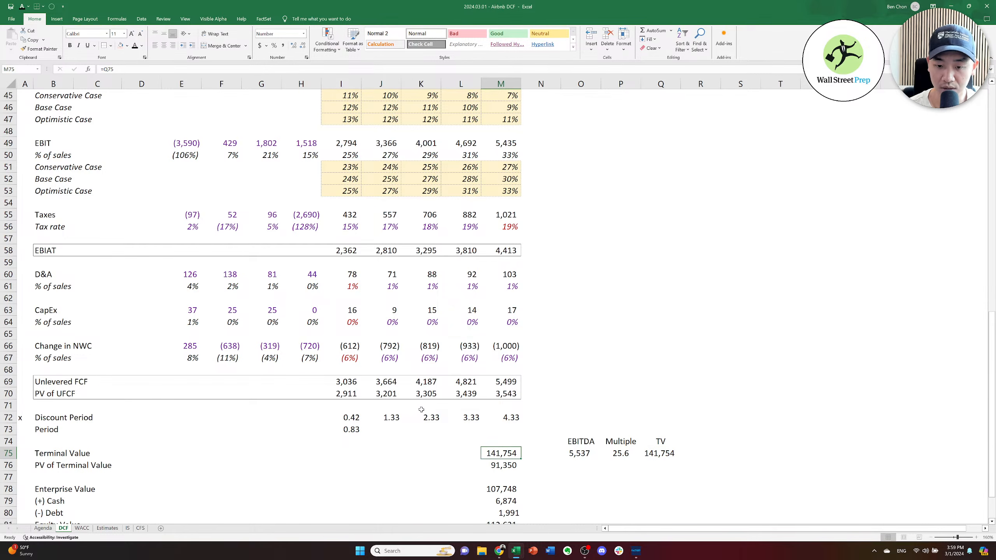
Return to the top of the DCF sheet and check the Implied Share Price in H4.
key(Left)
key(Left)
key(Left)
key(Left)
key(Left)
key(Left)
key(Left)
key(Left)
key(Left)
key(Left)
key(Left)
key(Left)
key(ctrl+Up)
key(ctrl+Up)
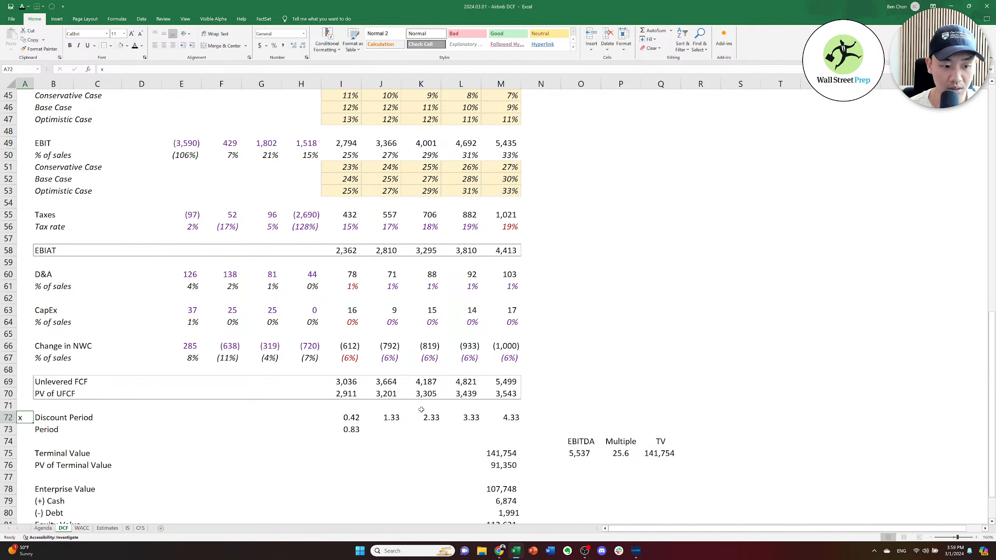
key(ctrl+Home)
key(Right)
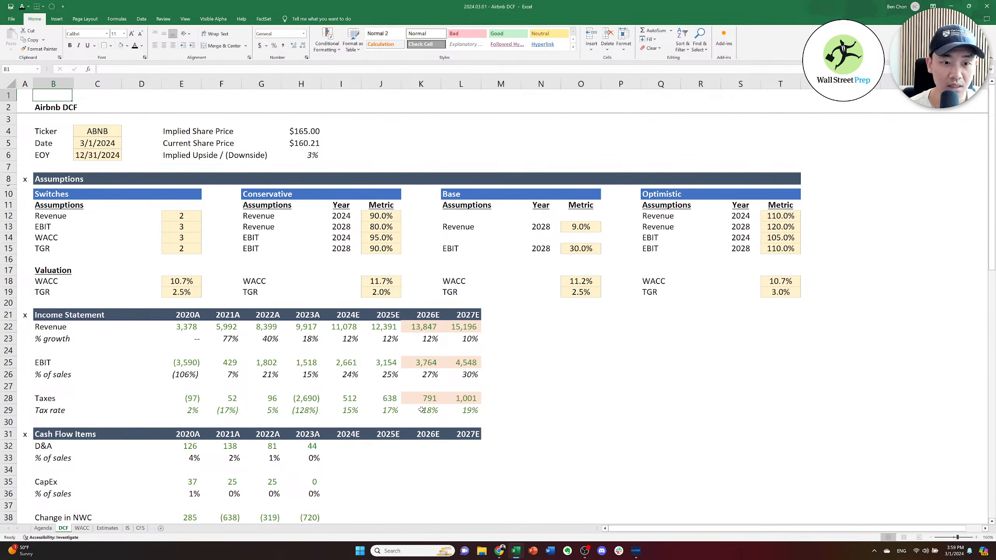
key(Down)
key(Right)
key(Down)
key(Right)
key(Down)
key(Right)
key(Right)
key(Right)
key(Right)
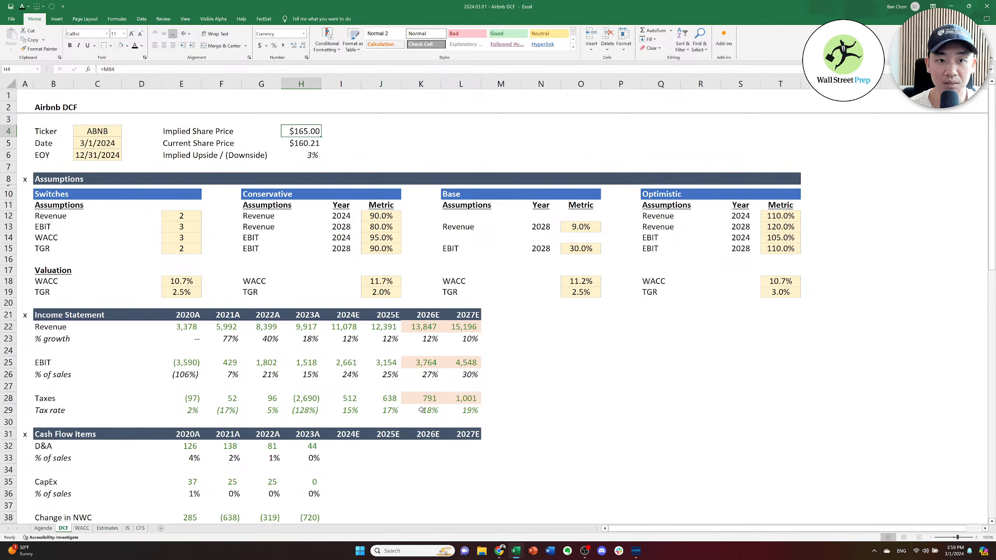
Switch to the comps workbook and examine the Marketplace companies' '24 EV / EBITDA multiples and their median.
key(alt+Tab)
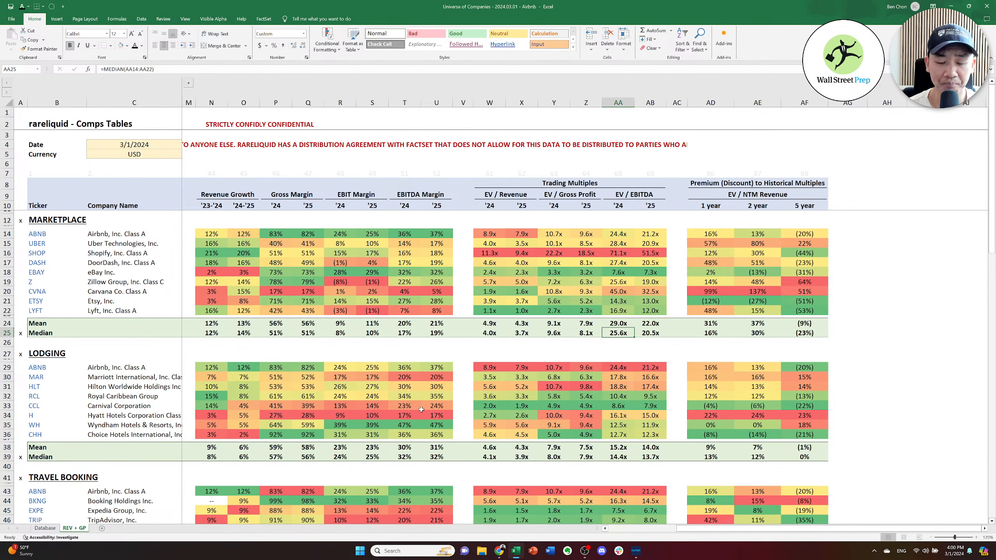
key(Up)
key(Up)
key(Up)
key(Up)
key(Up)
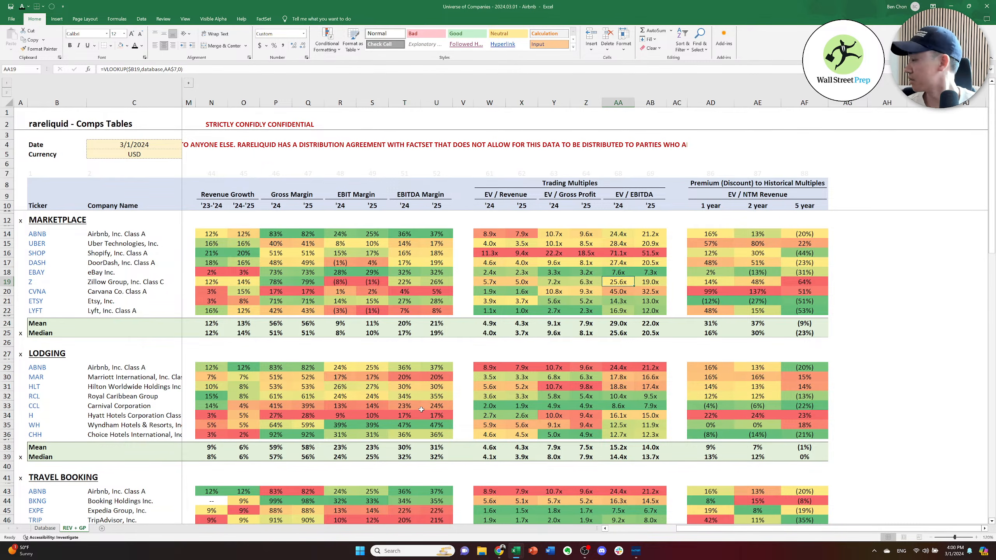
key(Up)
key(Up)
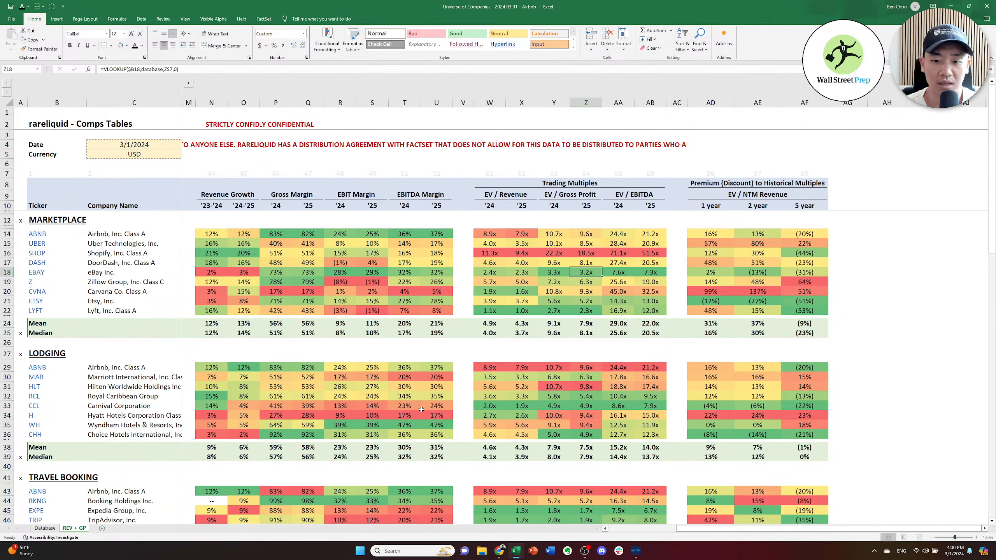
key(Up)
key(Down)
key(Down)
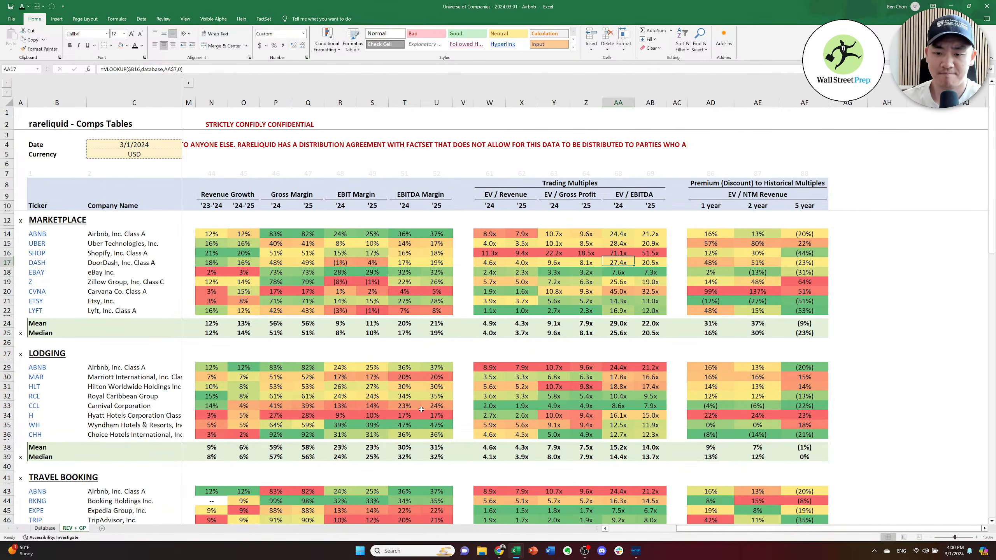
key(Up)
key(Up)
key(Up)
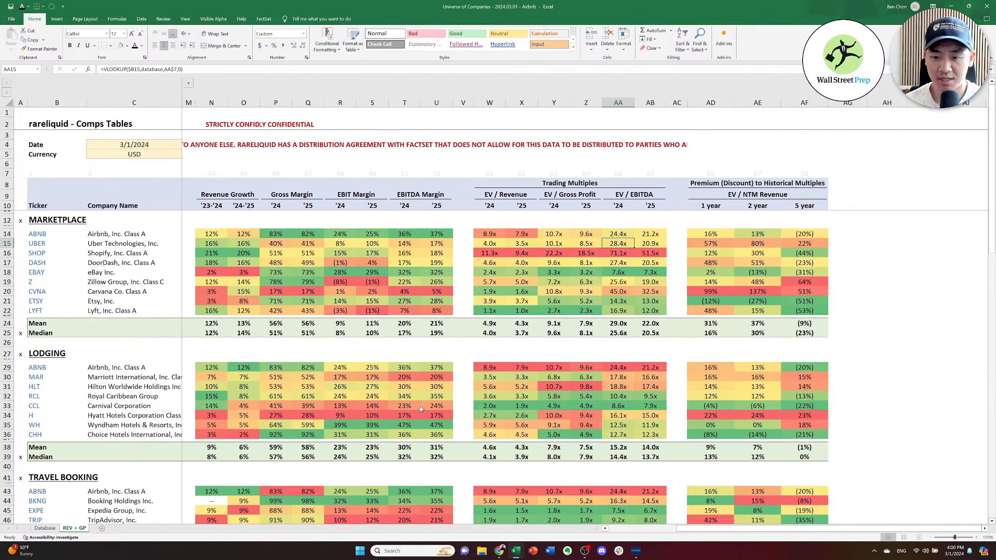
key(Down)
key(Down)
key(Down)
key(Down)
key(Down)
key(Down)
key(Down)
key(Down)
key(Down)
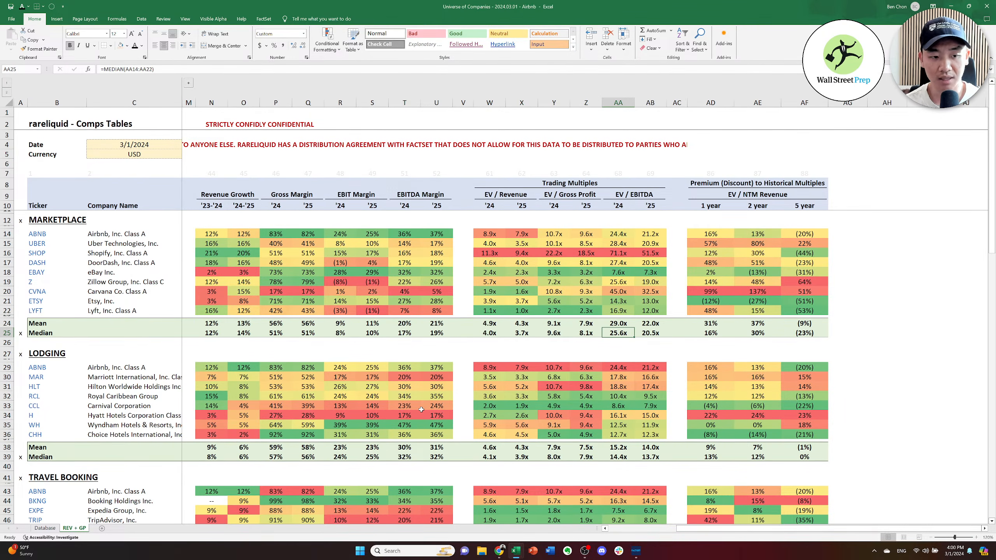
Switch back to the Airbnb DCF workbook and review the 2028E column down to the Terminal Value and Enterprise Value rows.
key(ctrl+Tab)
key(Right)
key(Right)
key(Down)
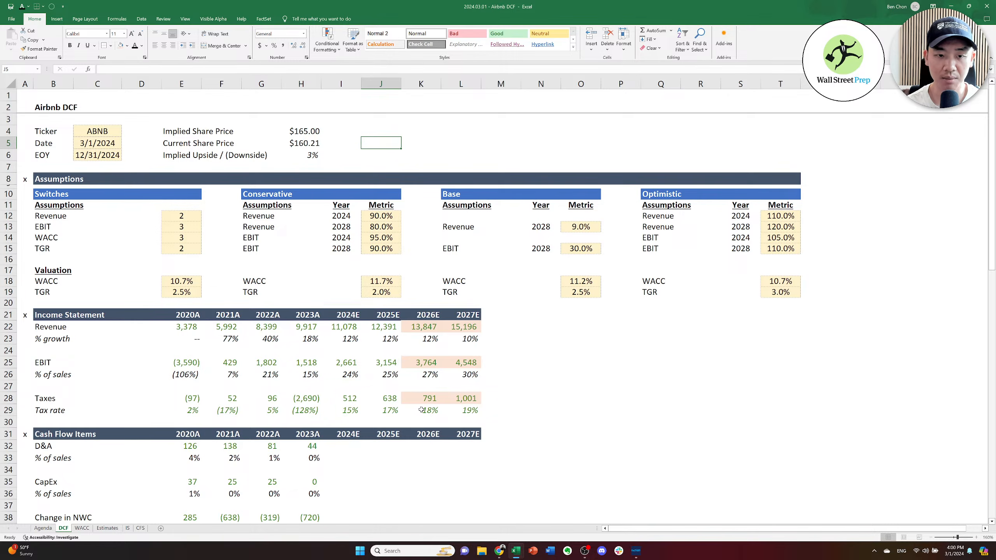
key(Page_Down)
key(Down)
key(Down)
key(Down)
key(Down)
key(Down)
key(Down)
key(Down)
key(Down)
key(Down)
key(Down)
key(Down)
key(Down)
key(Down)
key(Down)
key(Down)
key(Down)
key(Down)
key(Down)
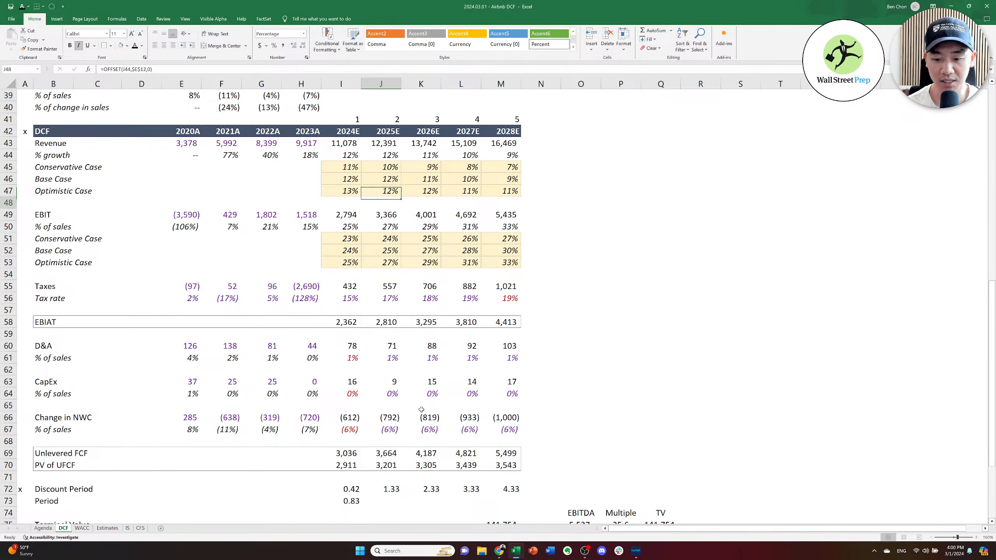
key(Down)
key(Down)
key(Down)
key(Down)
key(Down)
key(Down)
key(Down)
key(Down)
key(Down)
key(Down)
key(Down)
key(Right)
key(Right)
key(Right)
key(Down)
key(Down)
key(Down)
key(Down)
key(Down)
key(Down)
key(Down)
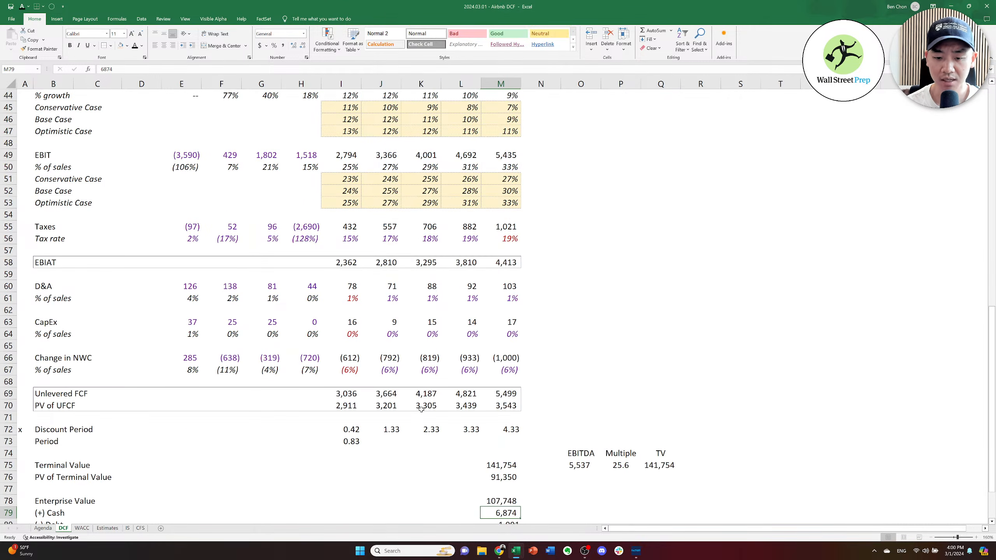
Examine the EBITDA and Multiple inputs in O75:P75 alongside the Terminal Value and its present value in M75:M76.
key(Up)
key(Up)
key(Up)
key(Up)
key(Right)
key(Right)
key(Up)
key(Right)
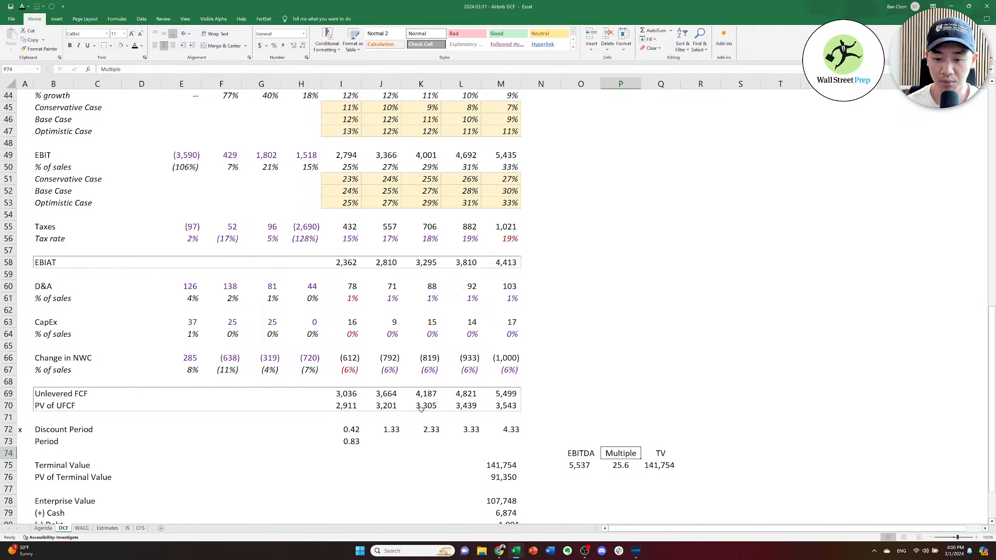
key(Down)
key(Left)
key(Right)
key(Left)
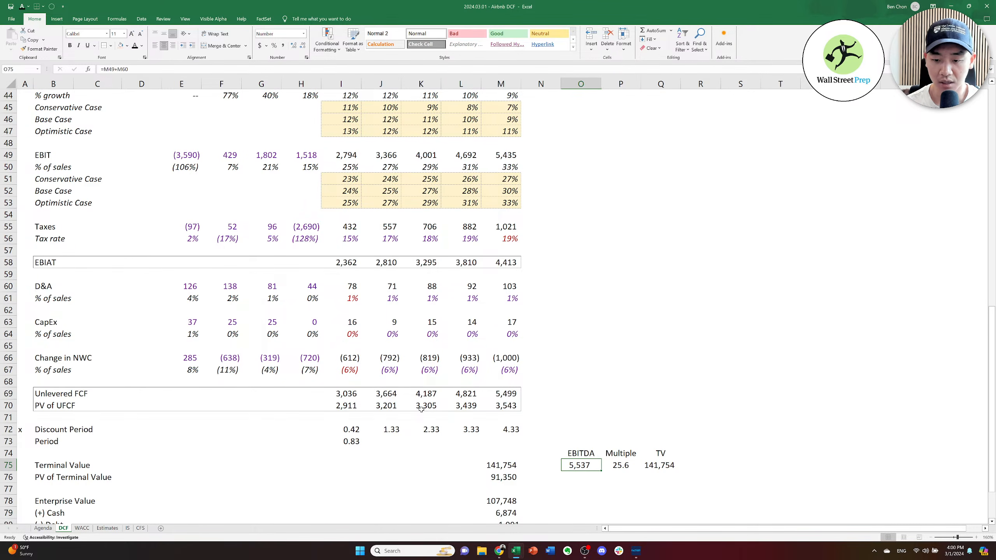
key(Right)
key(Left)
key(Right)
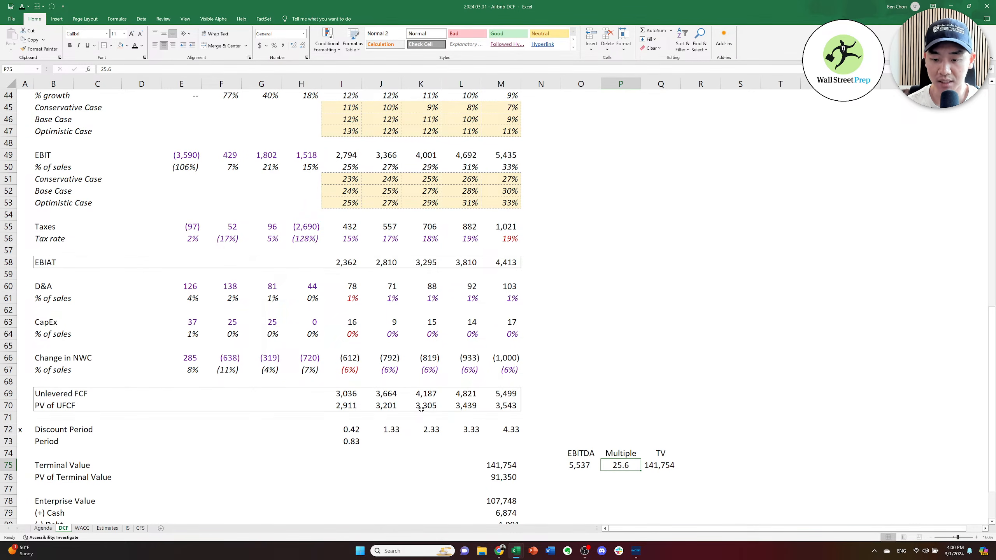
key(Left)
key(Left)
key(Left)
key(Left)
key(Left)
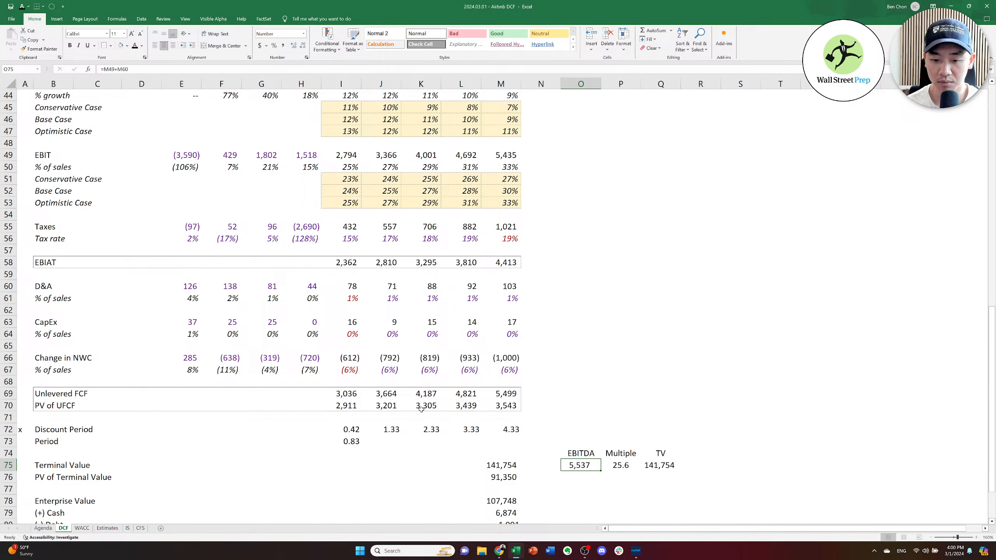
key(Down)
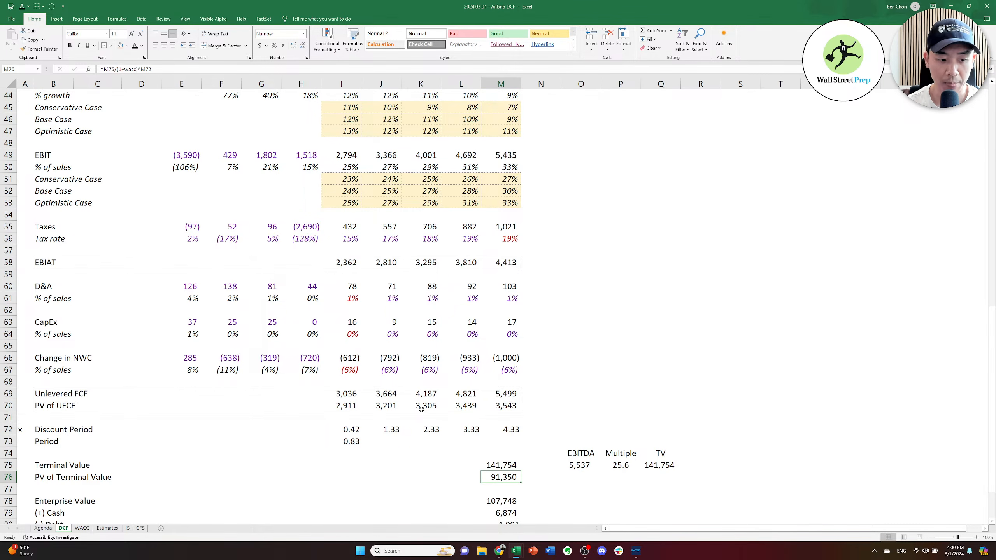
key(Up)
key(Right)
key(Right)
key(Right)
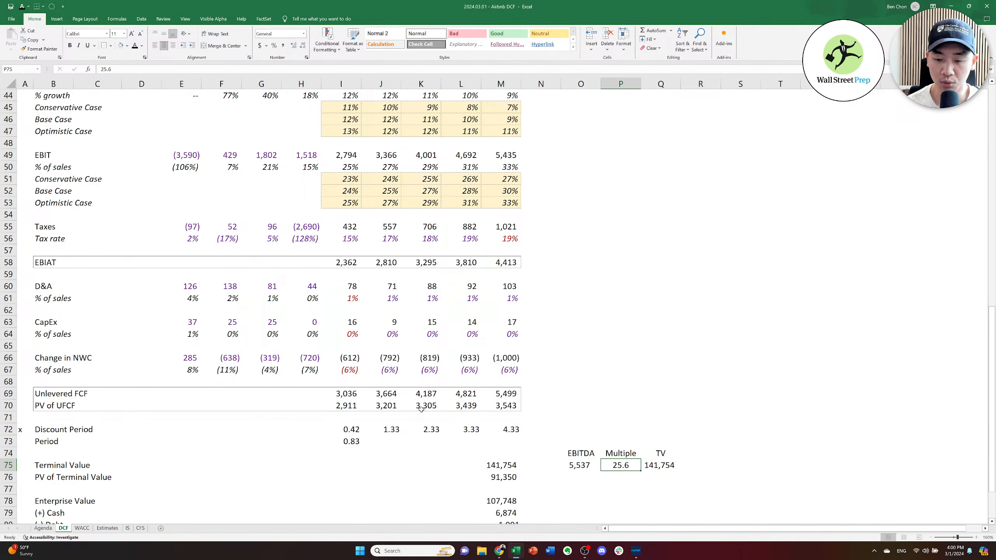
Switch to the comps workbook and compare the Marketplace mean and median EV / EBITDA multiples for '24 and '25.
key(ctrl+bracketleft)
key(Right)
key(Right)
key(Right)
key(Left)
key(Left)
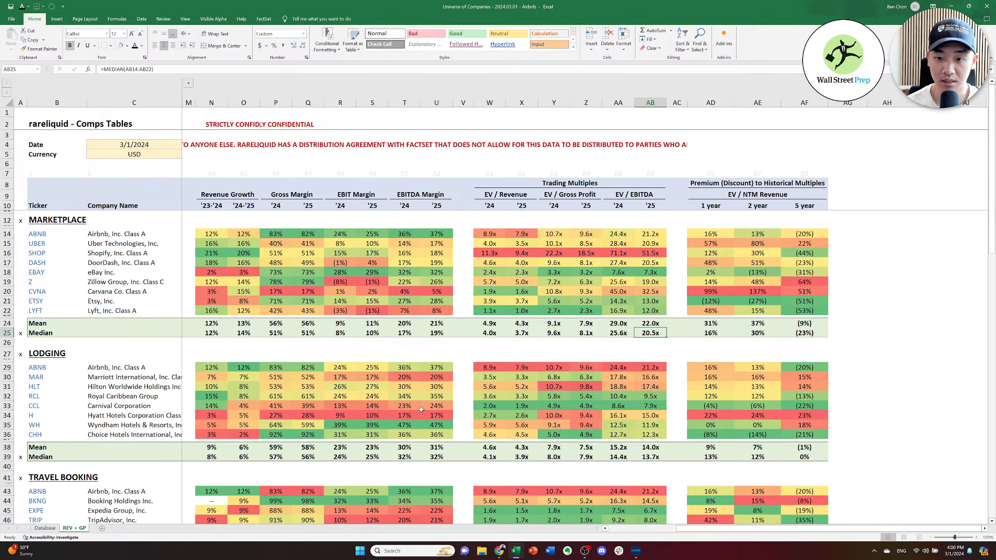
key(Up)
key(Left)
key(Down)
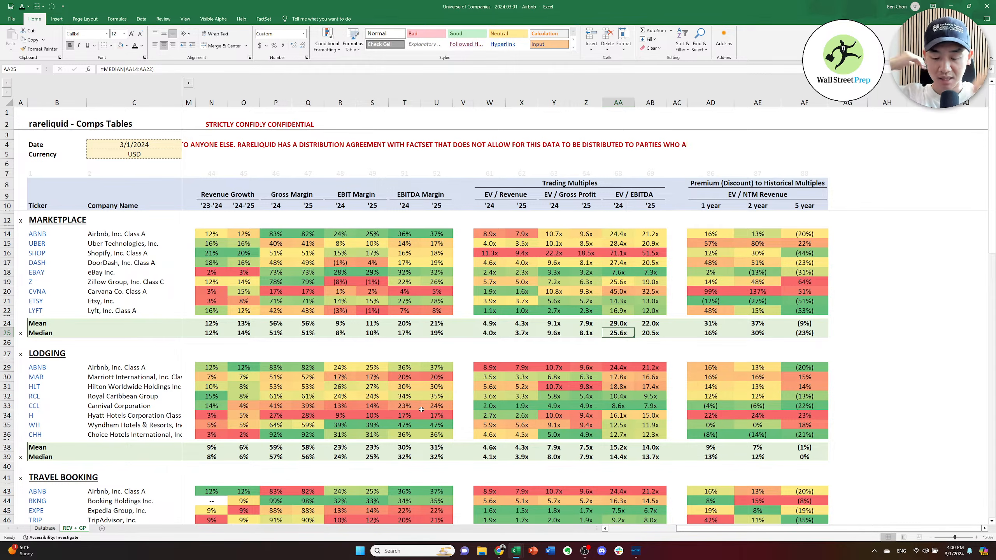
Go back to the Airbnb DCF workbook and recheck the EBITDA in O75 against the Multiple in P75.
key(ctrl+Tab)
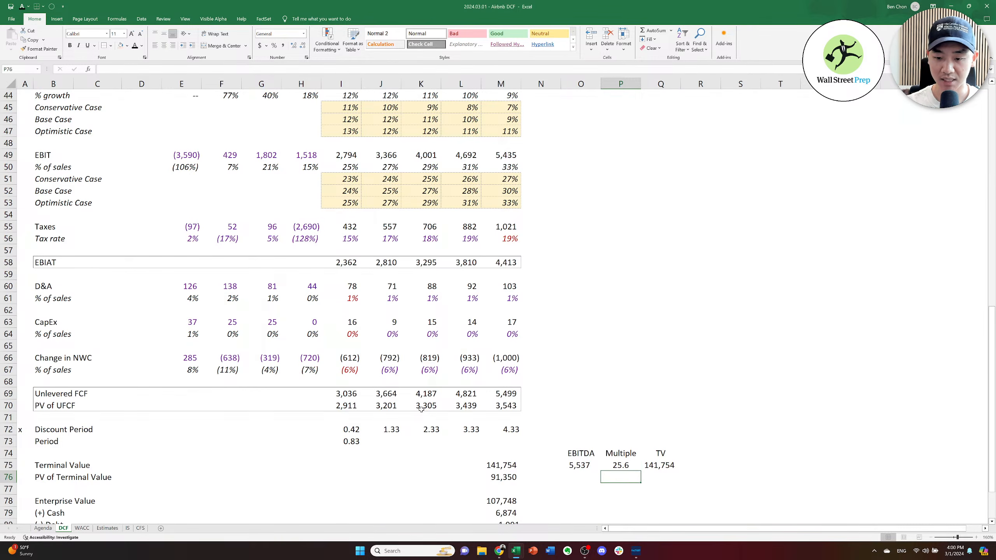
key(Left)
key(Right)
key(Left)
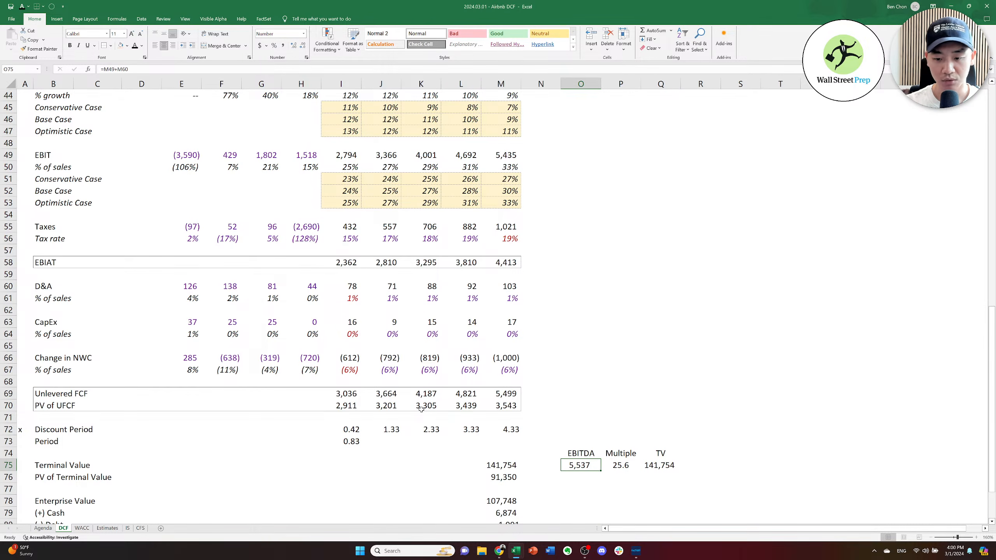
key(Right)
Switch to the comps workbook and examine the Marketplace peers' trading multiples, up to Airbnb's own '24 EV / EBITDA.
key(alt+Tab)
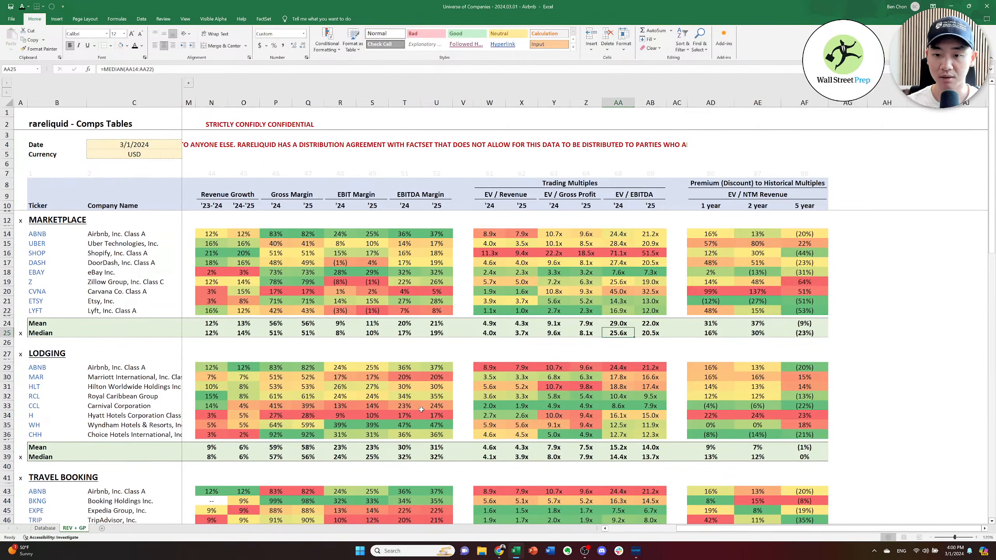
key(Left)
key(Up)
key(Right)
key(Down)
key(Up)
key(Up)
key(Up)
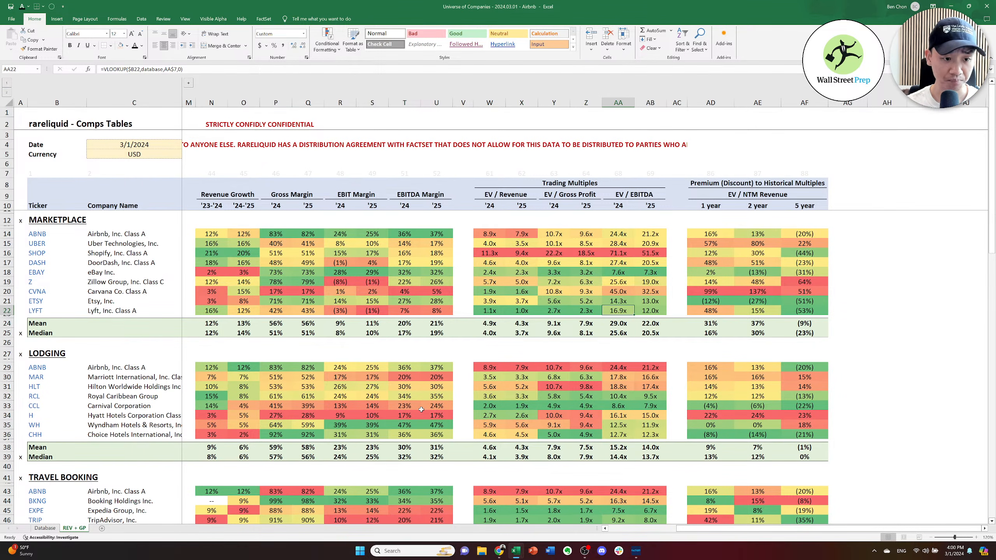
key(Left)
key(Left)
key(Left)
key(Left)
key(Left)
key(Right)
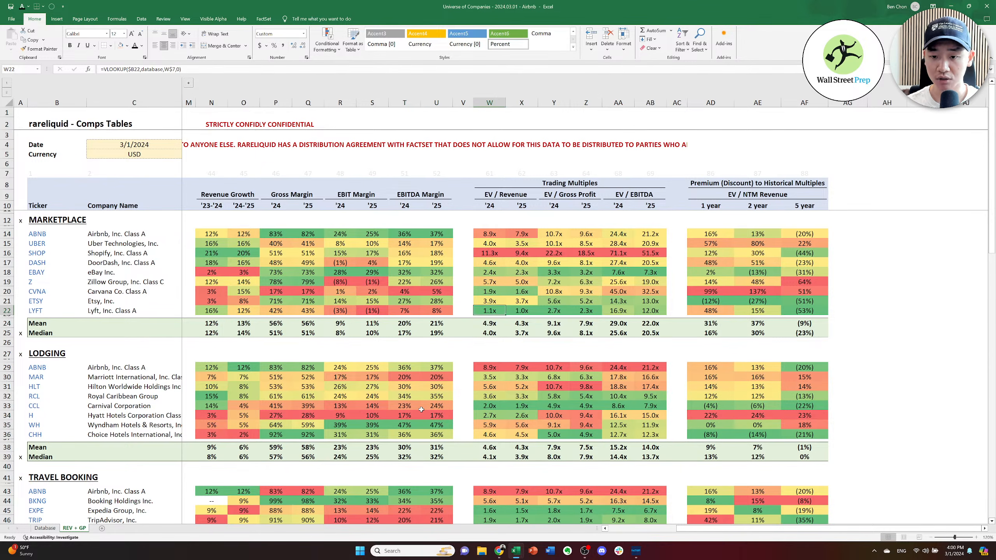
key(Right)
key(Right)
key(Right)
key(Right)
key(ctrl+Up)
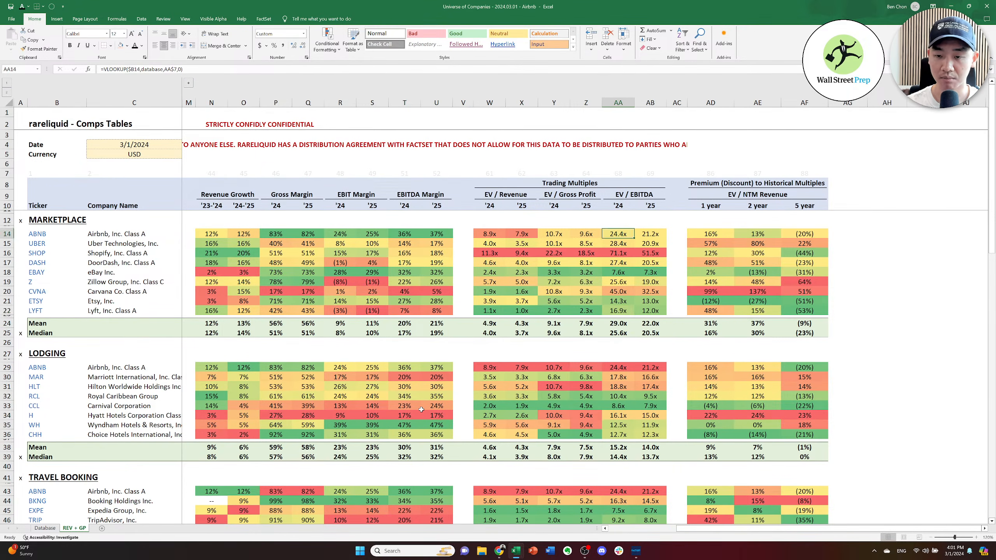
Check the Marketplace median '24 EV / EBITDA multiple, and switch back to the Airbnb DCF workbook.
key(ctrl+Down)
key(Down)
key(Down)
key(alt+Tab)
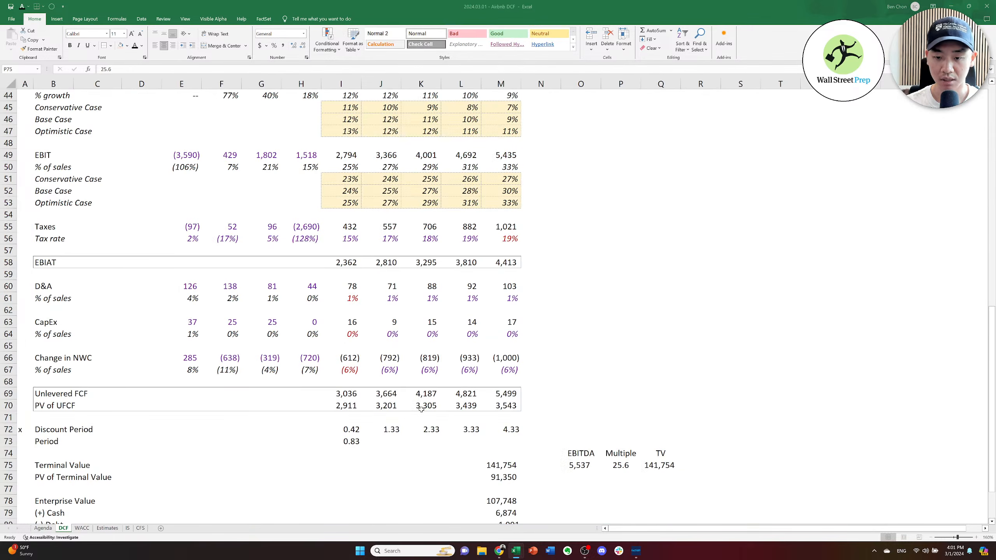
Examine the Implied Share Price, Current Share Price and Implied Upside / (Downside) in H4:H6 of the DCF sheet.
key(Up)
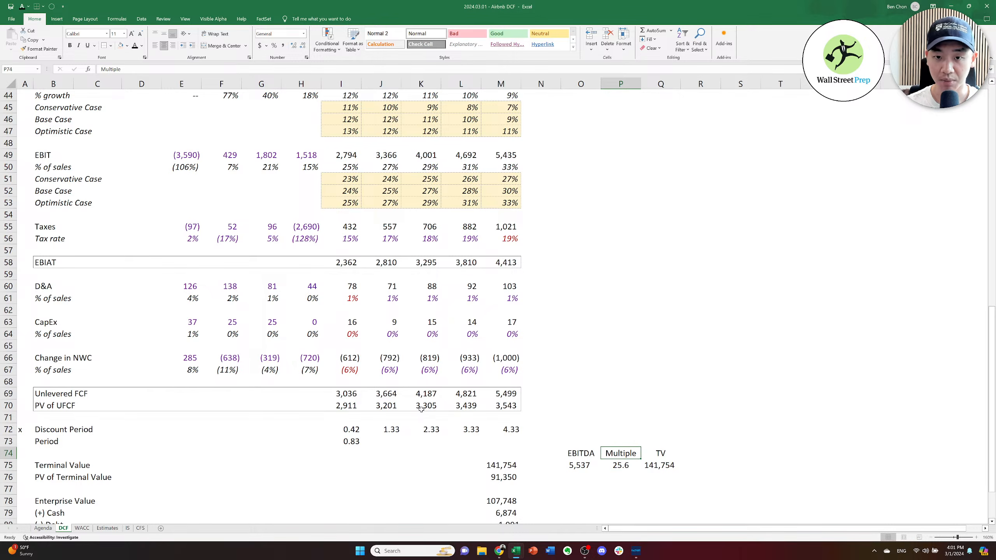
key(ctrl+Up)
key(ctrl+Home)
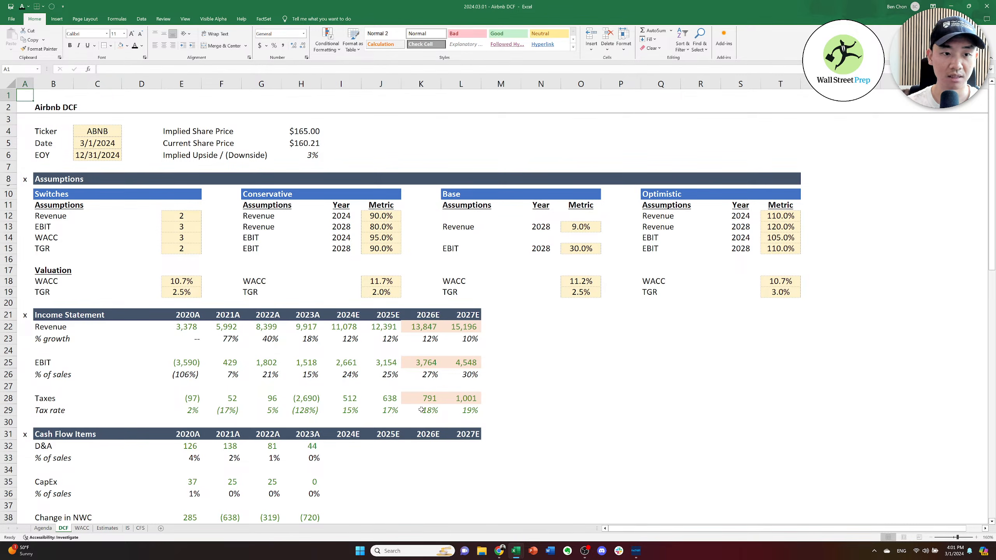
key(Down)
key(Down)
key(Down)
key(Right)
key(Right)
key(Right)
key(Right)
key(Right)
key(Right)
key(Right)
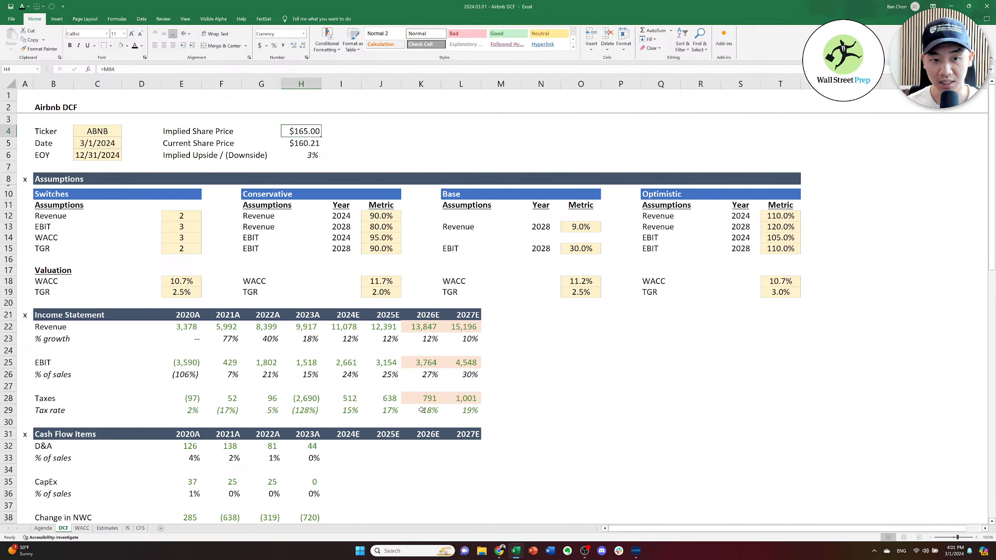
key(Down)
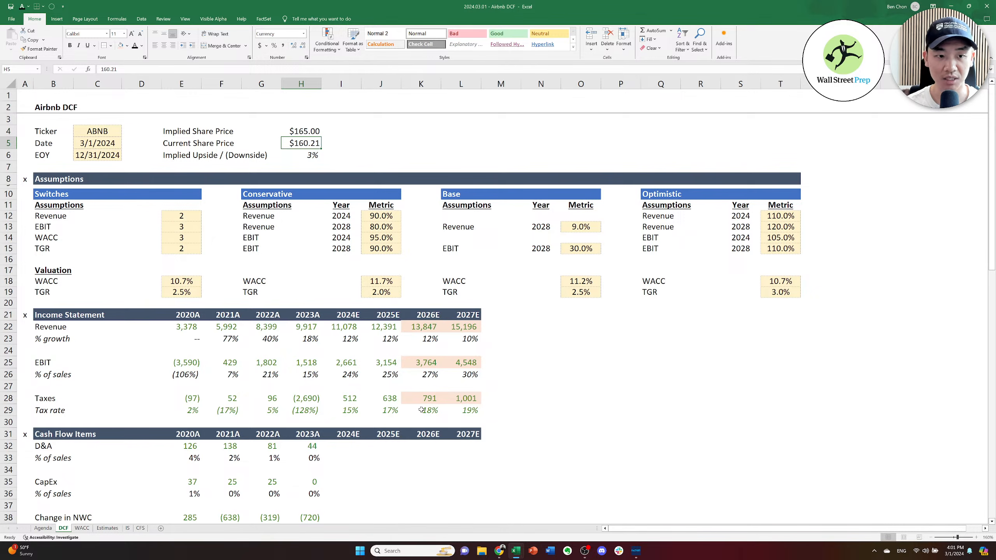
key(Down)
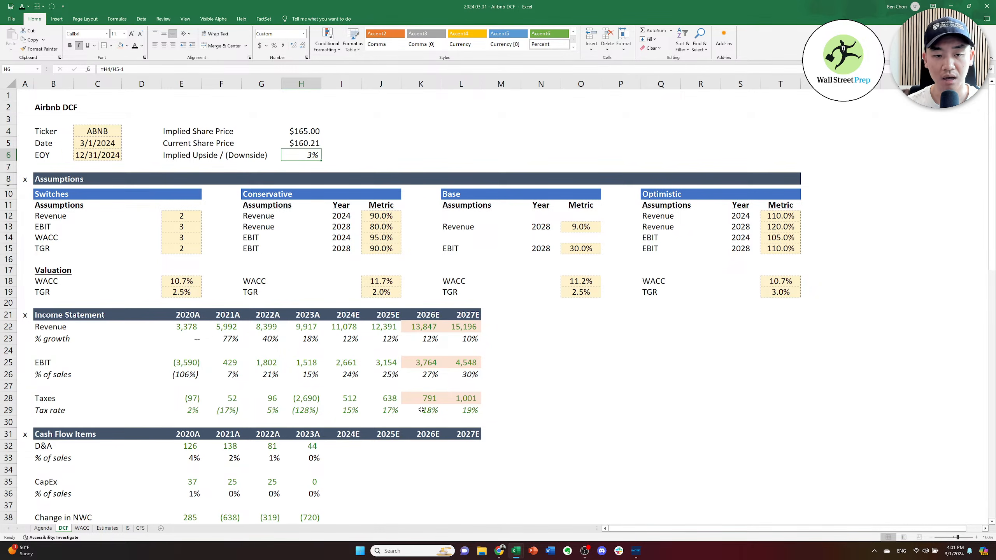
Recheck the Implied Share Price in H4, and return to cell A1 of the DCF sheet.
key(Right)
key(Right)
key(Left)
key(Left)
key(Up)
key(Up)
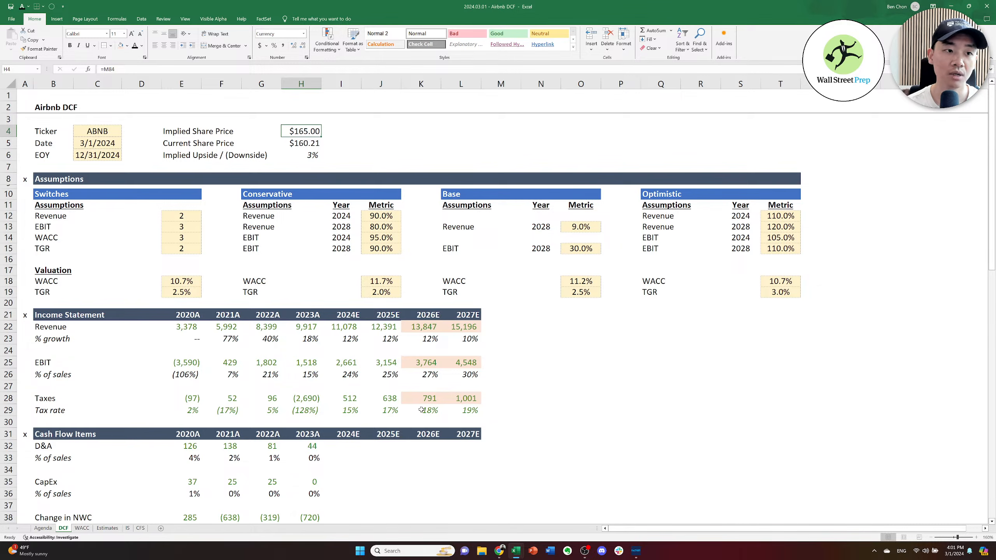
key(ctrl+Home)
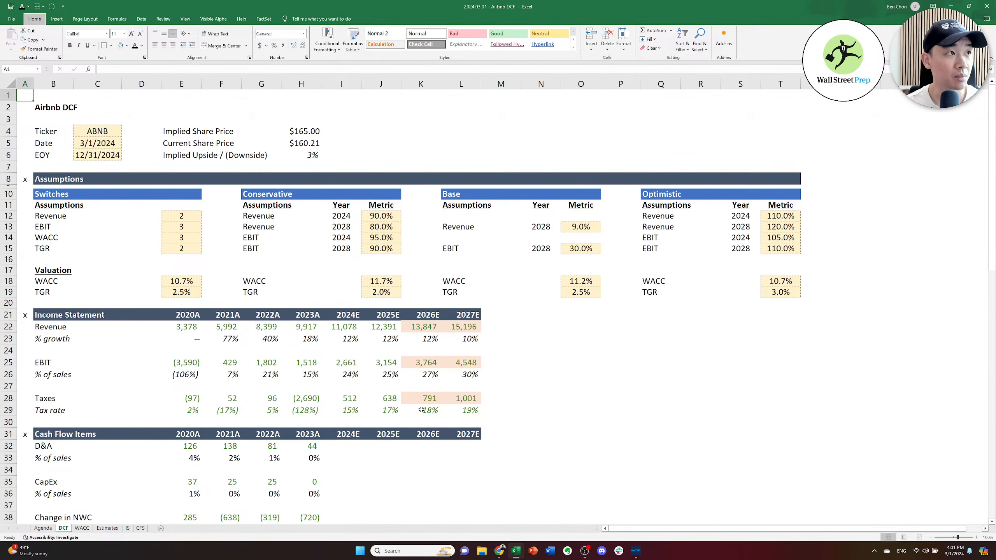
Switch to the Chrome window with the Airbnb 10-K and bring up Wall Street Prep's Buy-Side Financial Modeling course page.
key(alt+Tab)
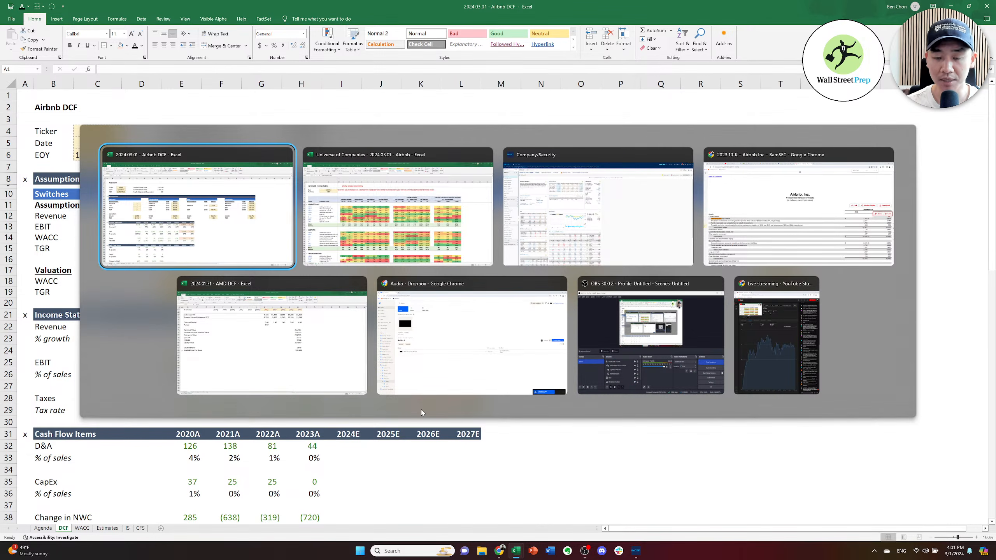
key(Right)
key(Left)
key(Down)
key(Right)
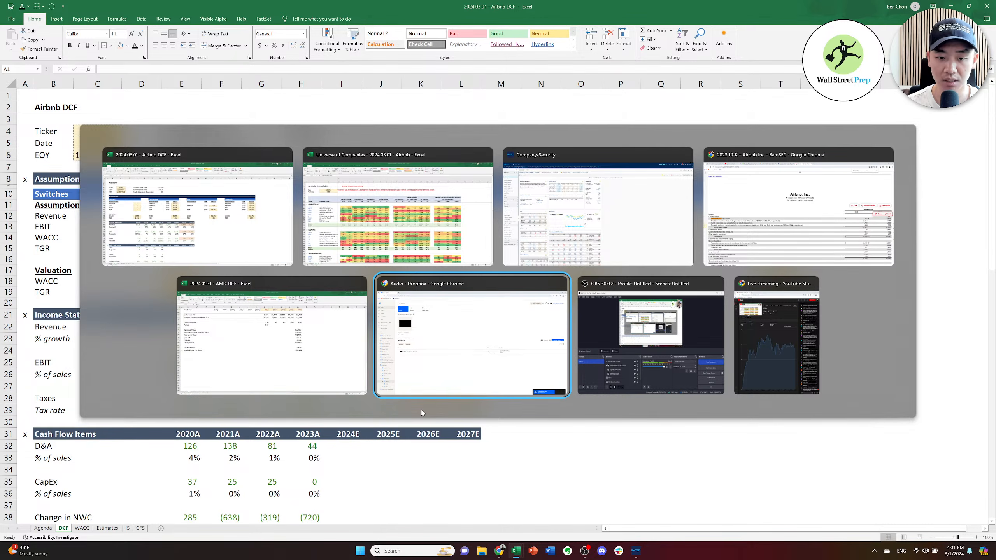
key(Up)
key(Right)
key(Right)
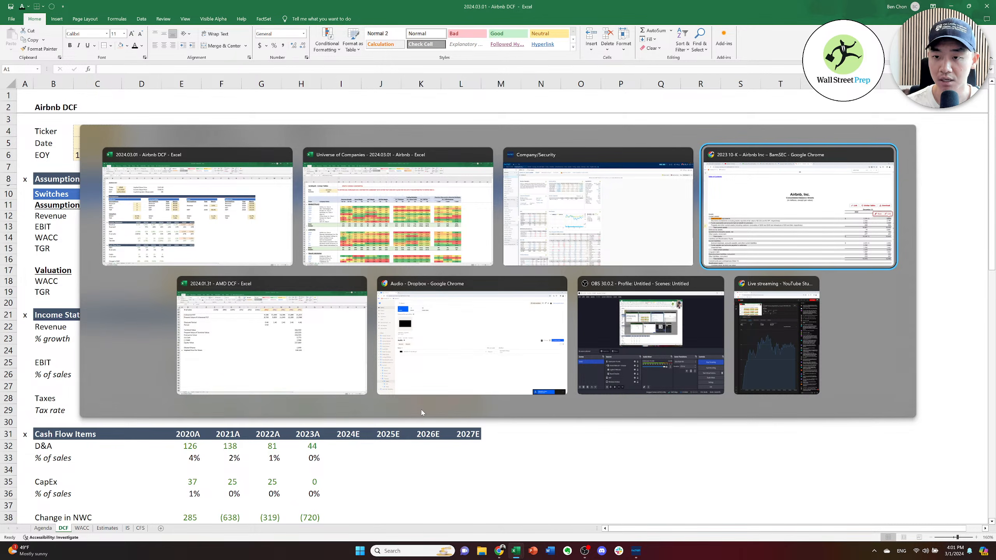
key(Return)
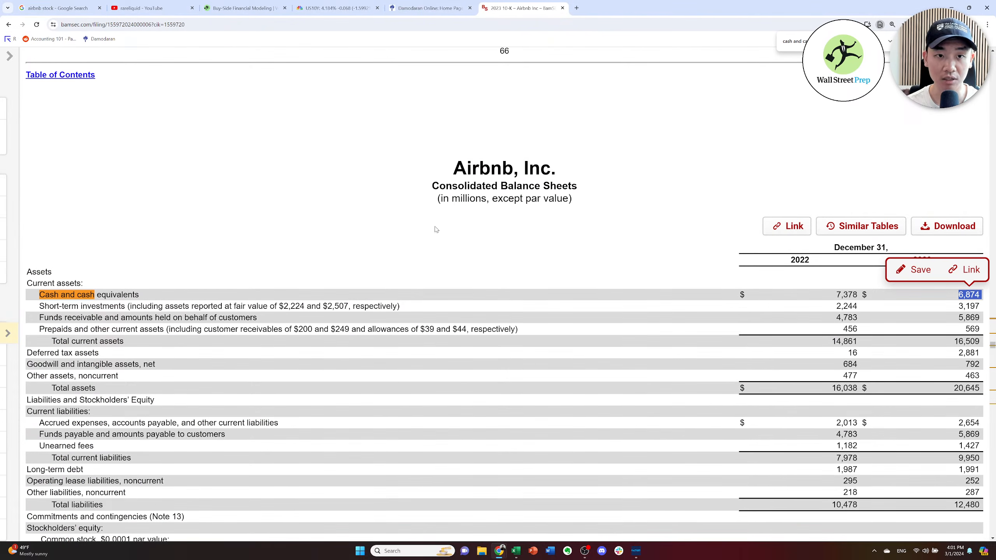
click(247, 8)
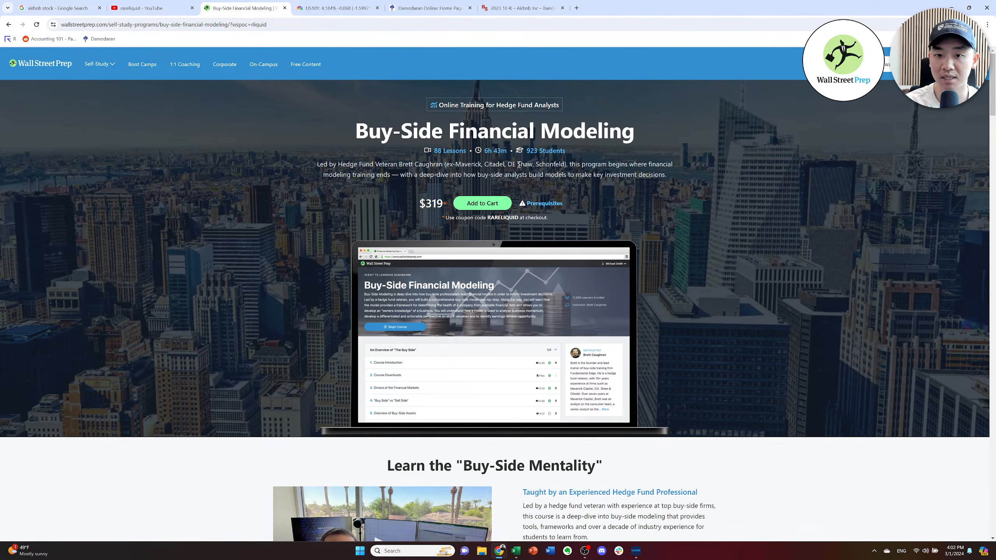
Look through the course page from the overview, audience and certification sections to the Course Samples, Program Prerequisites and Course TOC.
scroll(563, 164, down, 6)
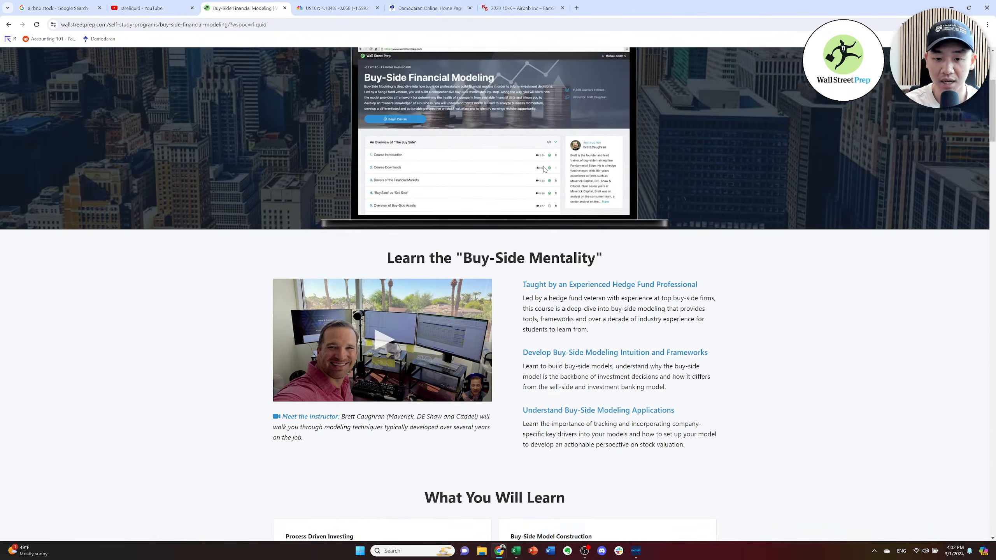
scroll(541, 168, down, 2)
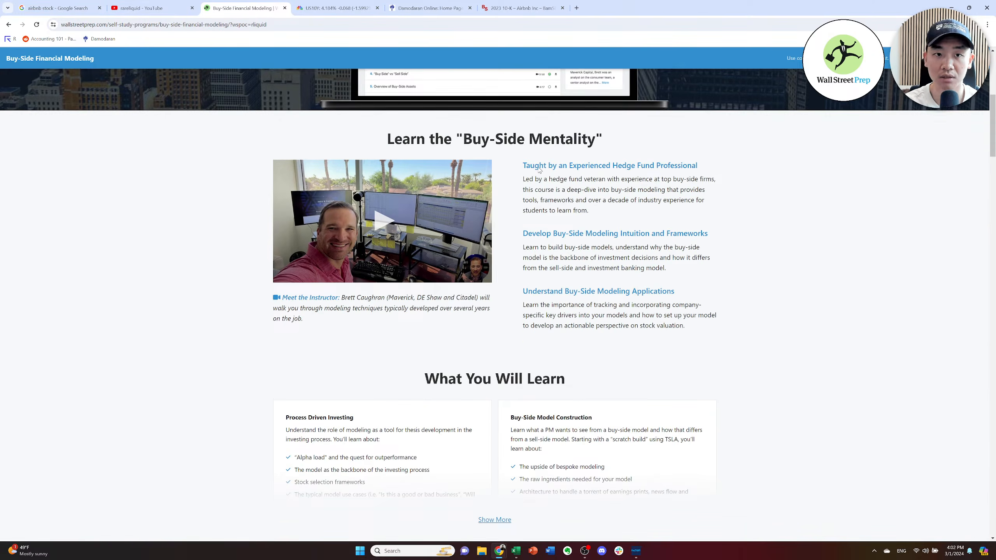
scroll(539, 167, down, 6)
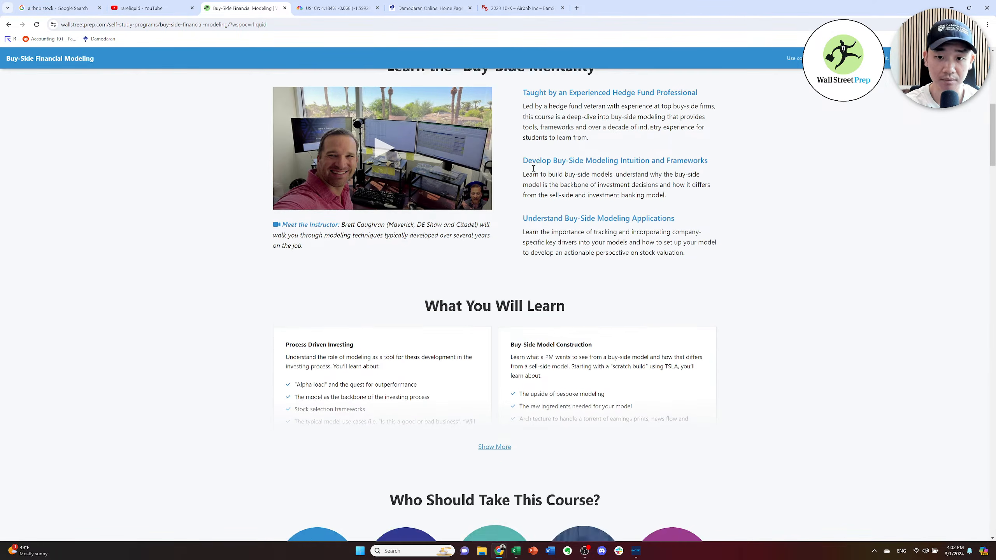
scroll(511, 168, down, 6)
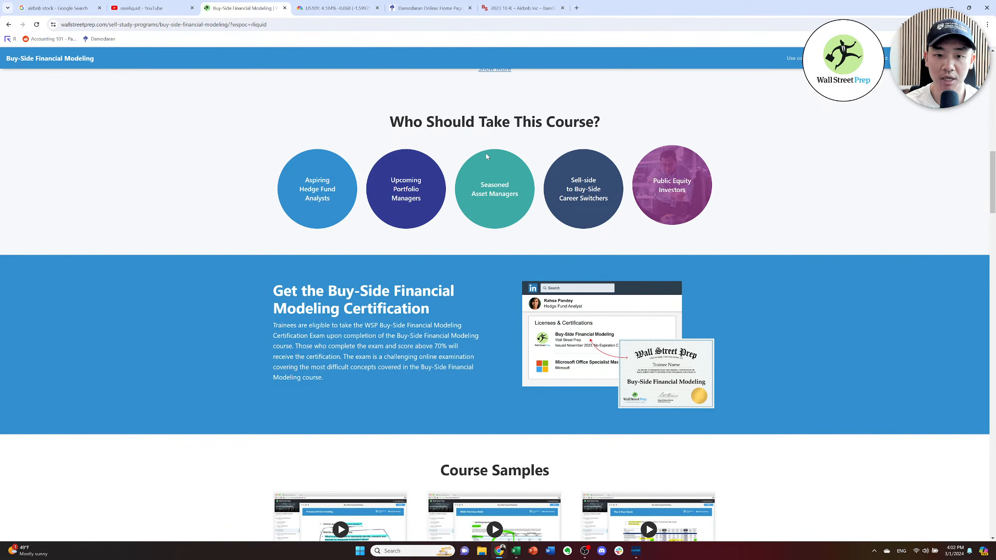
scroll(421, 163, up, 1)
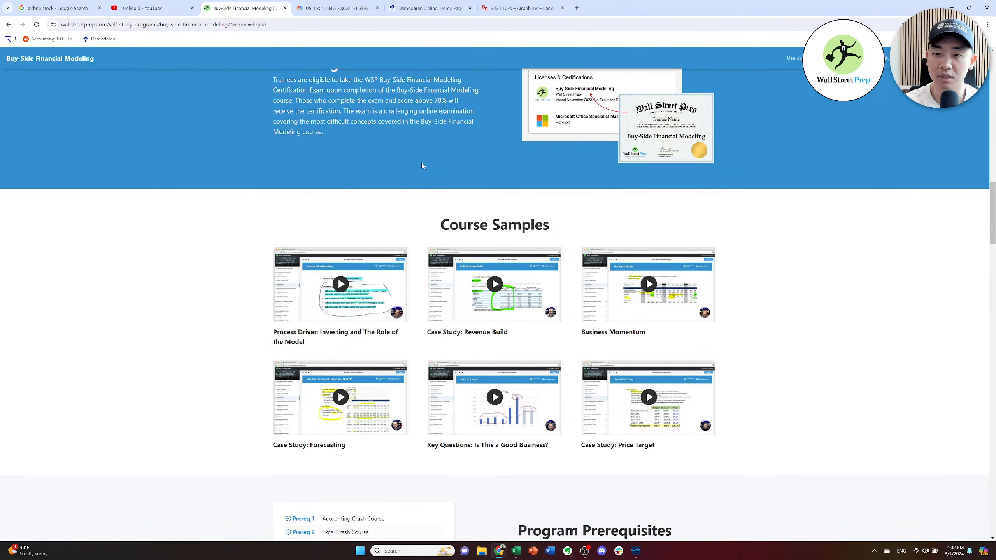
scroll(421, 163, down, 4)
scroll(421, 164, down, 1)
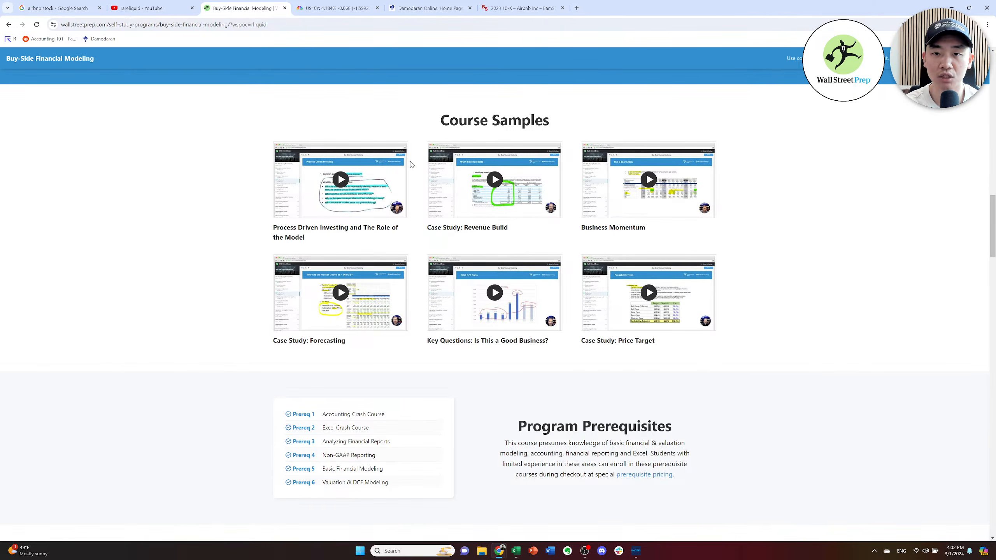
scroll(413, 165, down, 1)
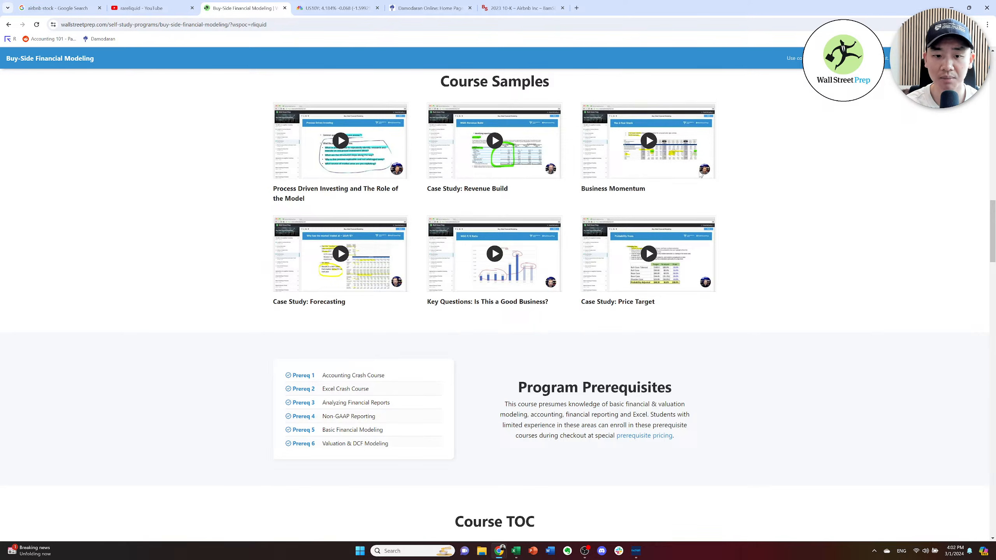
scroll(619, 197, down, 5)
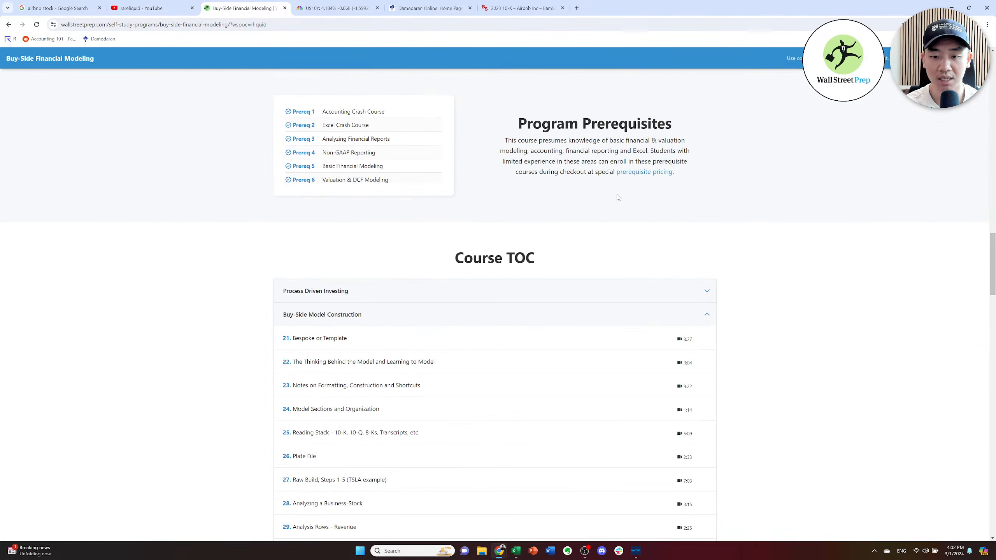
scroll(618, 197, down, 3)
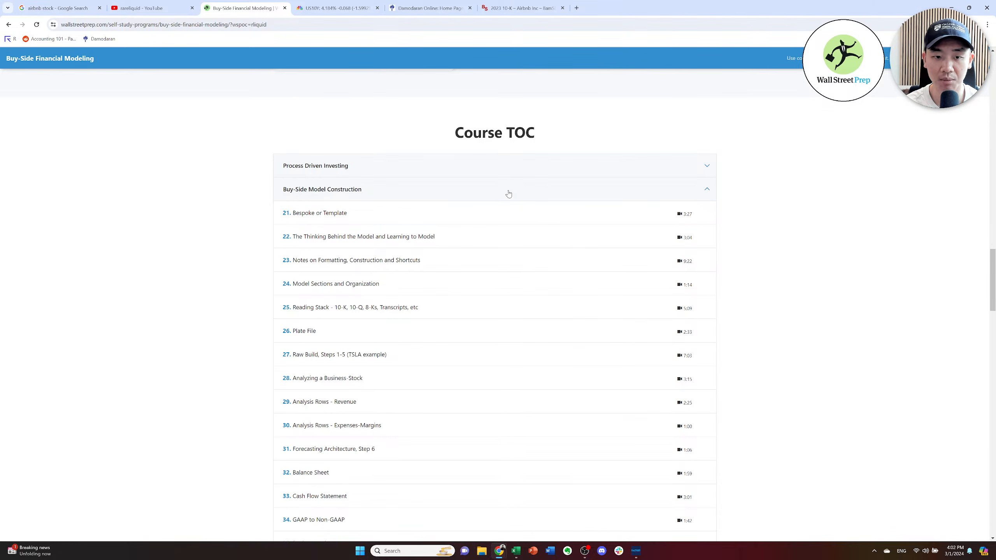
Collapse the Course TOC modules from Buy-Side Model Construction through Buy-Side Thesis Development while reviewing their lessons.
click(508, 189)
click(481, 217)
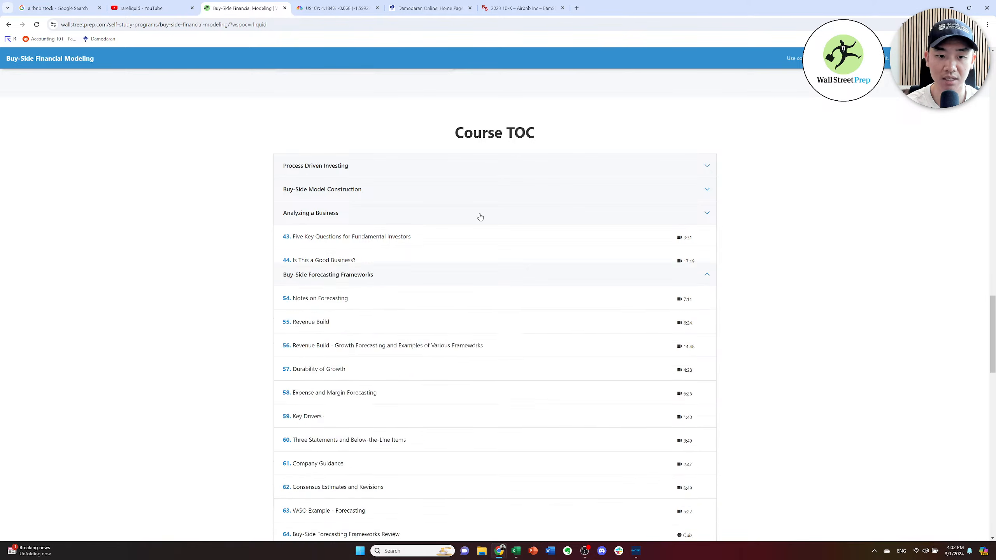
click(466, 231)
scroll(466, 230, down, 3)
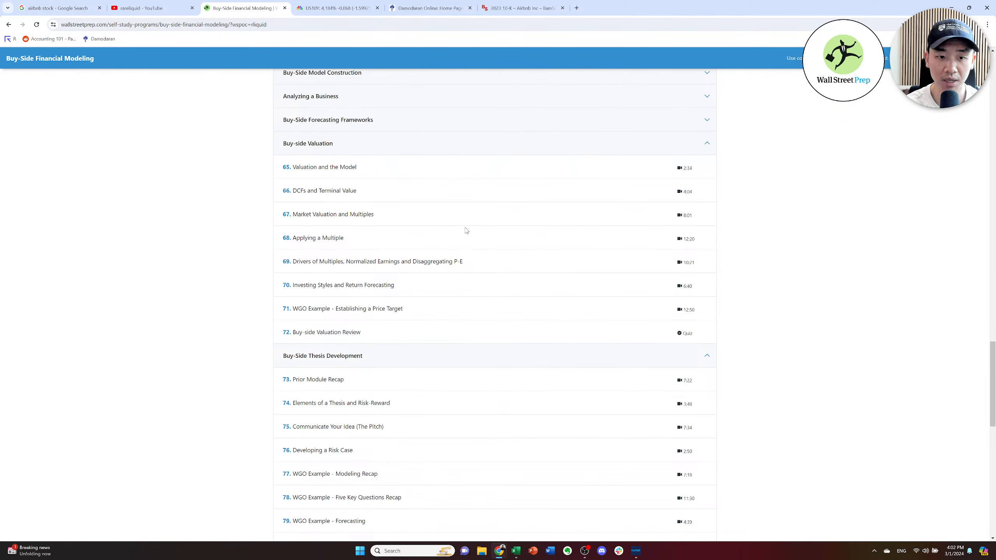
click(454, 150)
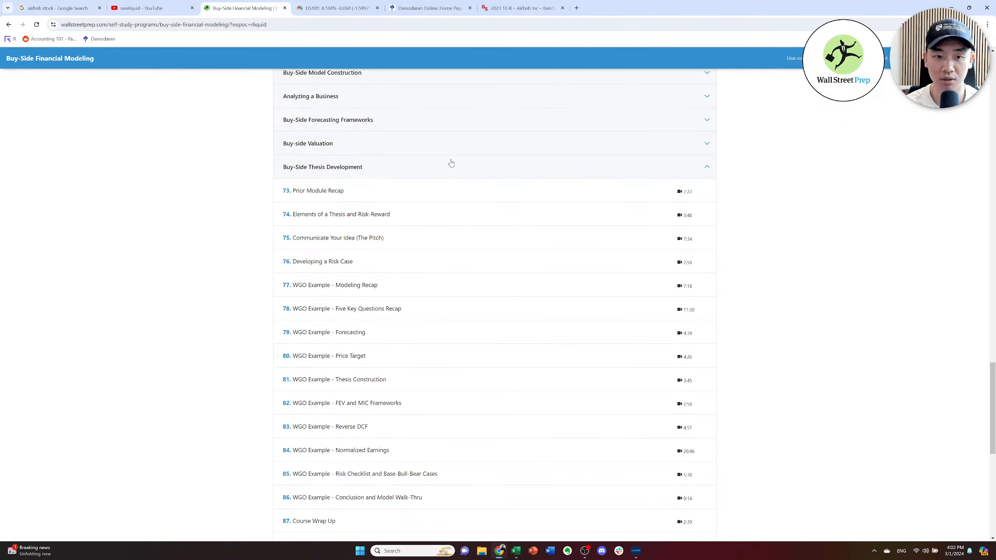
click(447, 171)
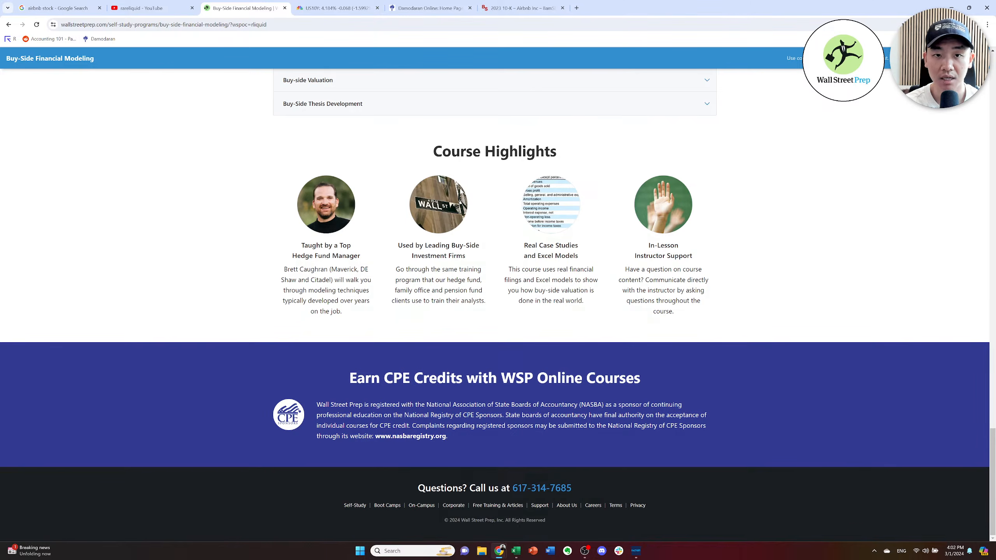
Leave the course page at its Course Highlights and switch back to the Airbnb DCF workbook.
scroll(400, 205, up, 1)
key(alt+Tab)
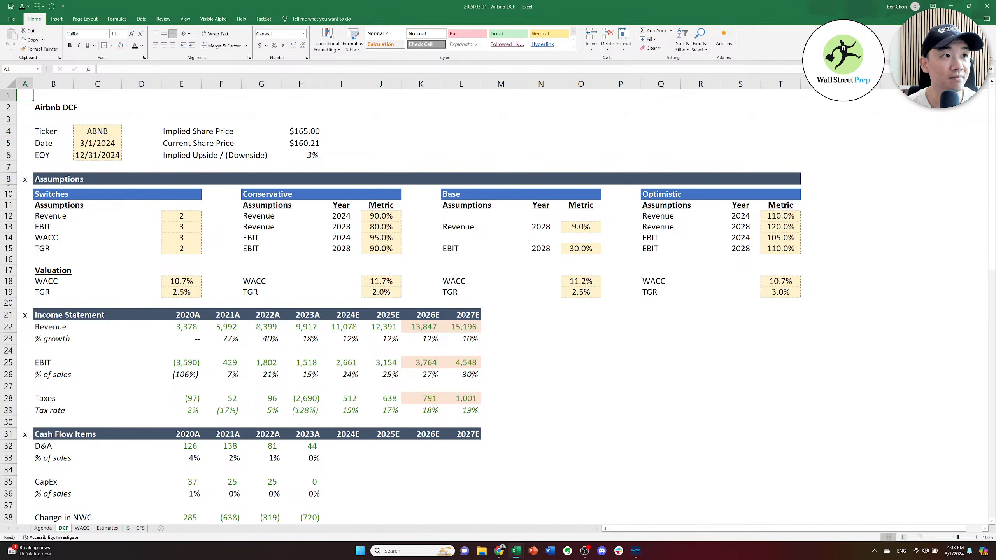
key(alt+Tab)
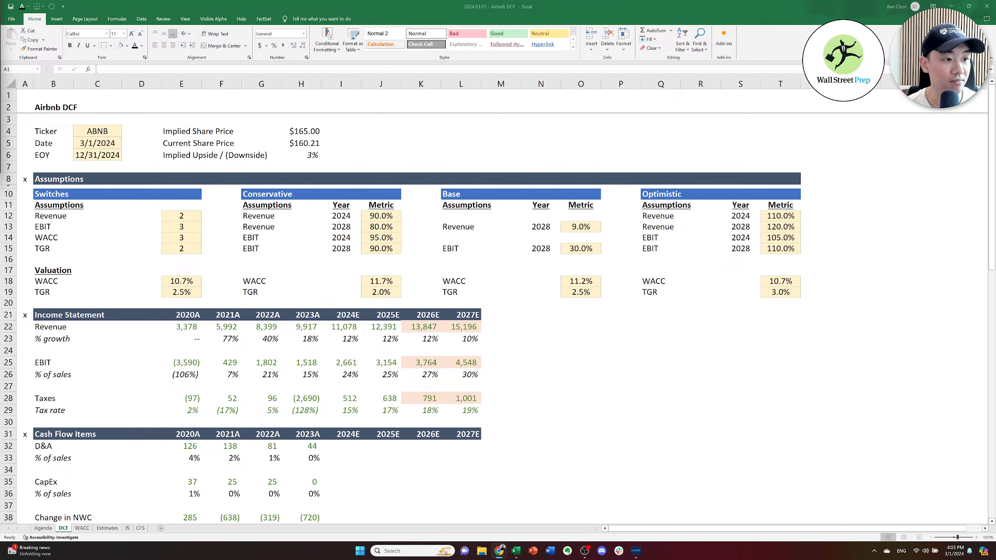